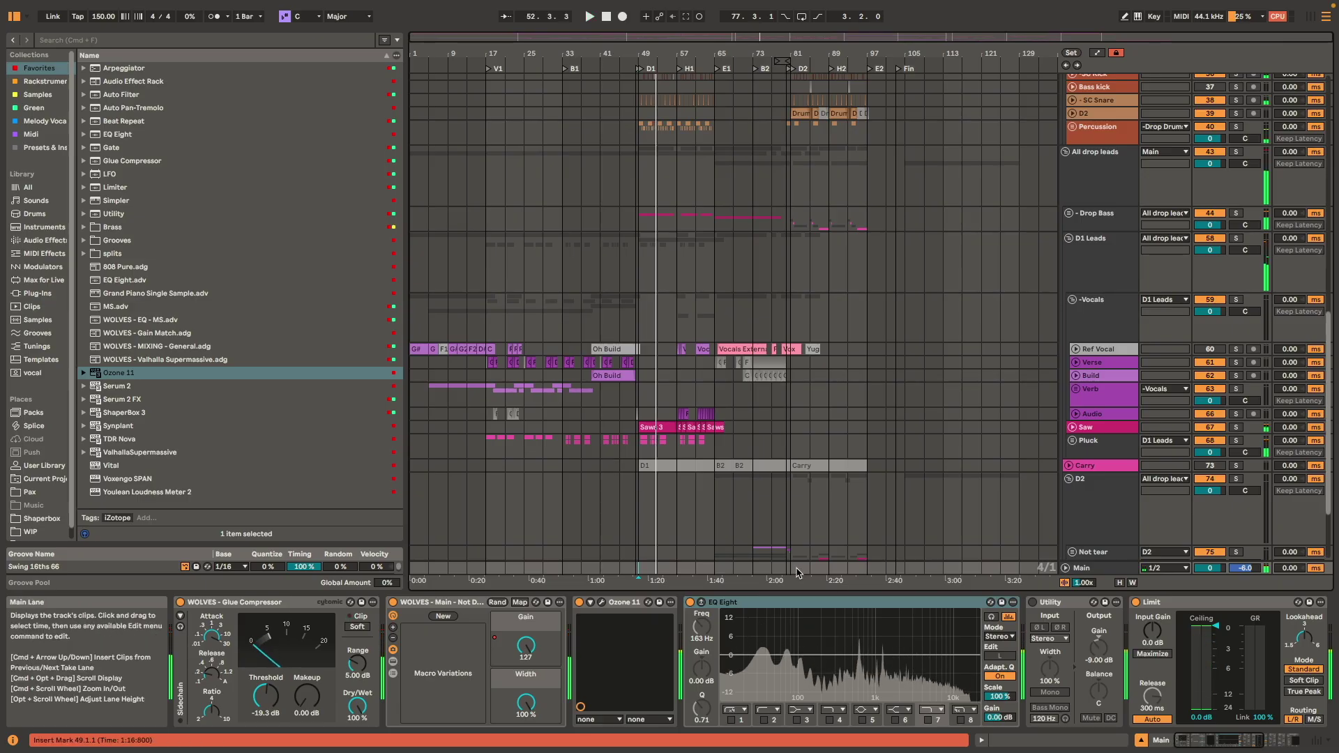
- Play the second drop section from bar 81 and stop playback
key("space")
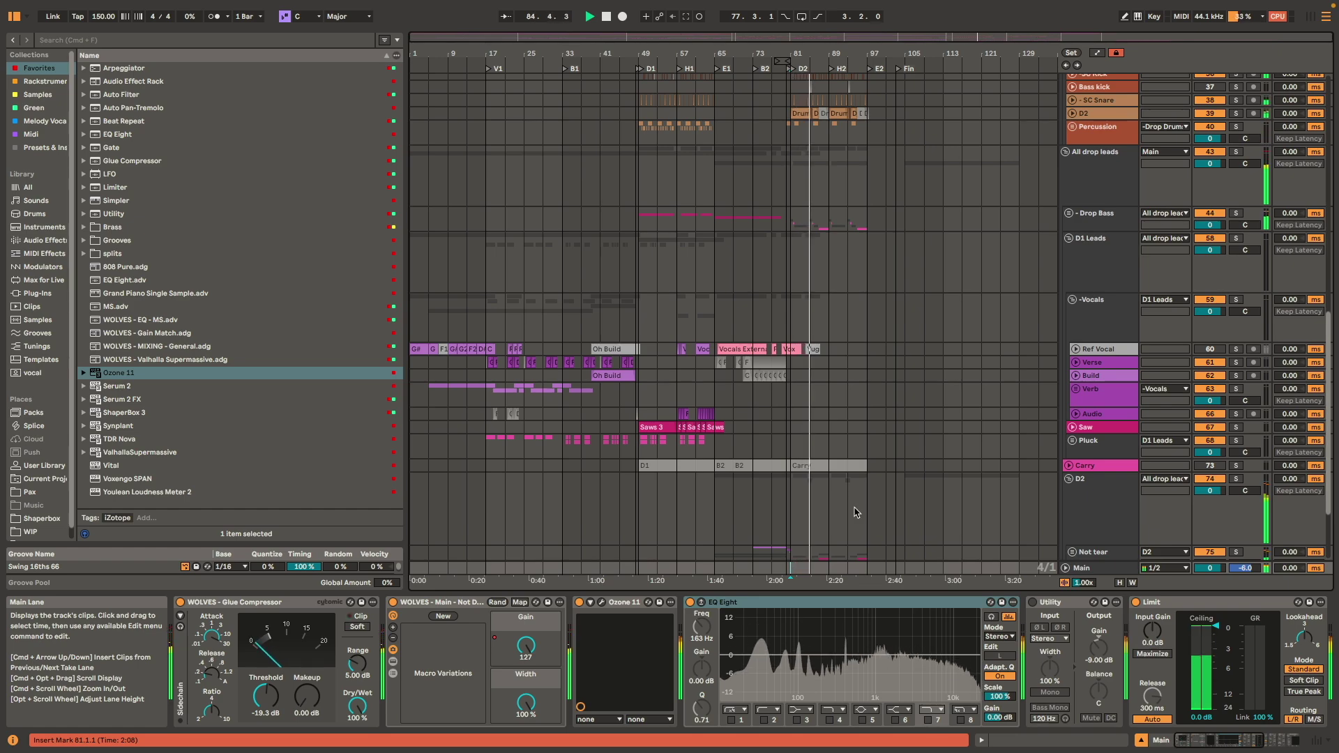
key("space")
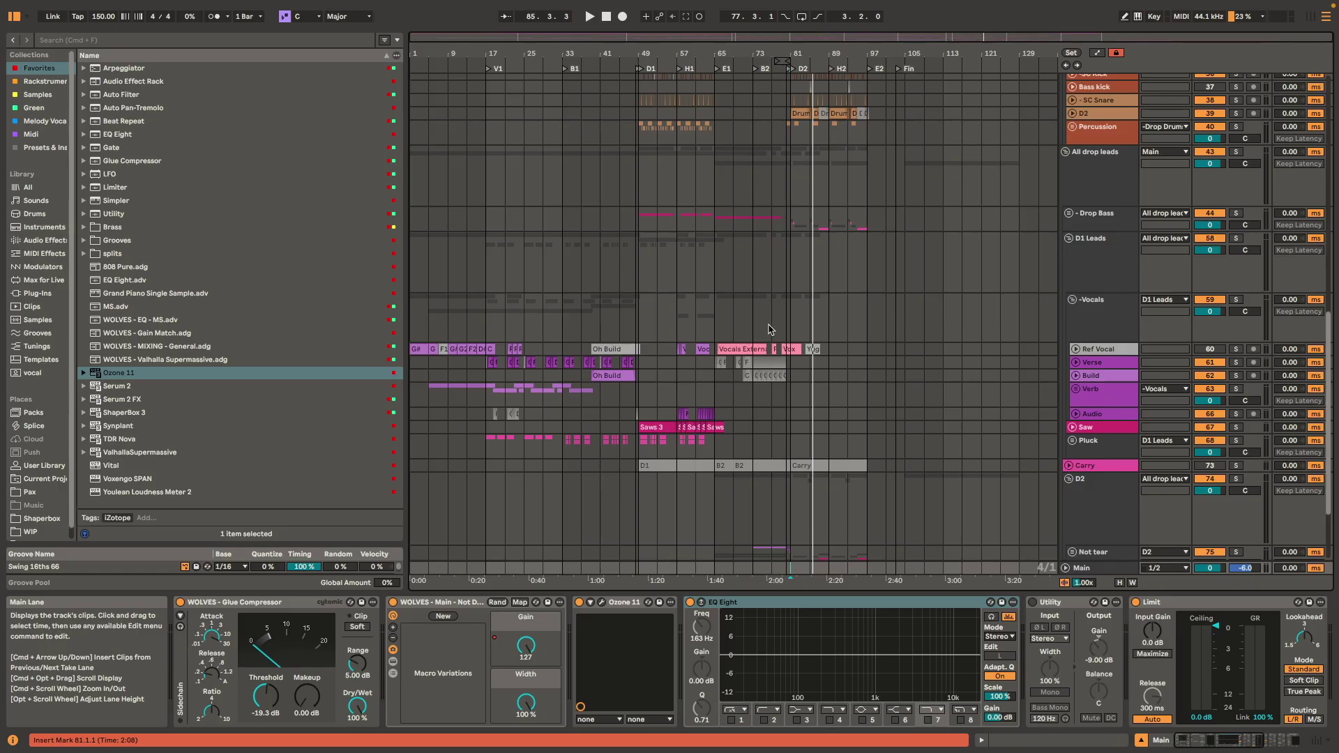
- Enlarge the Lo track in the FX group, select the Verse group track, and play the arrangement from bar 1
scroll(499, 327, "up", 15)
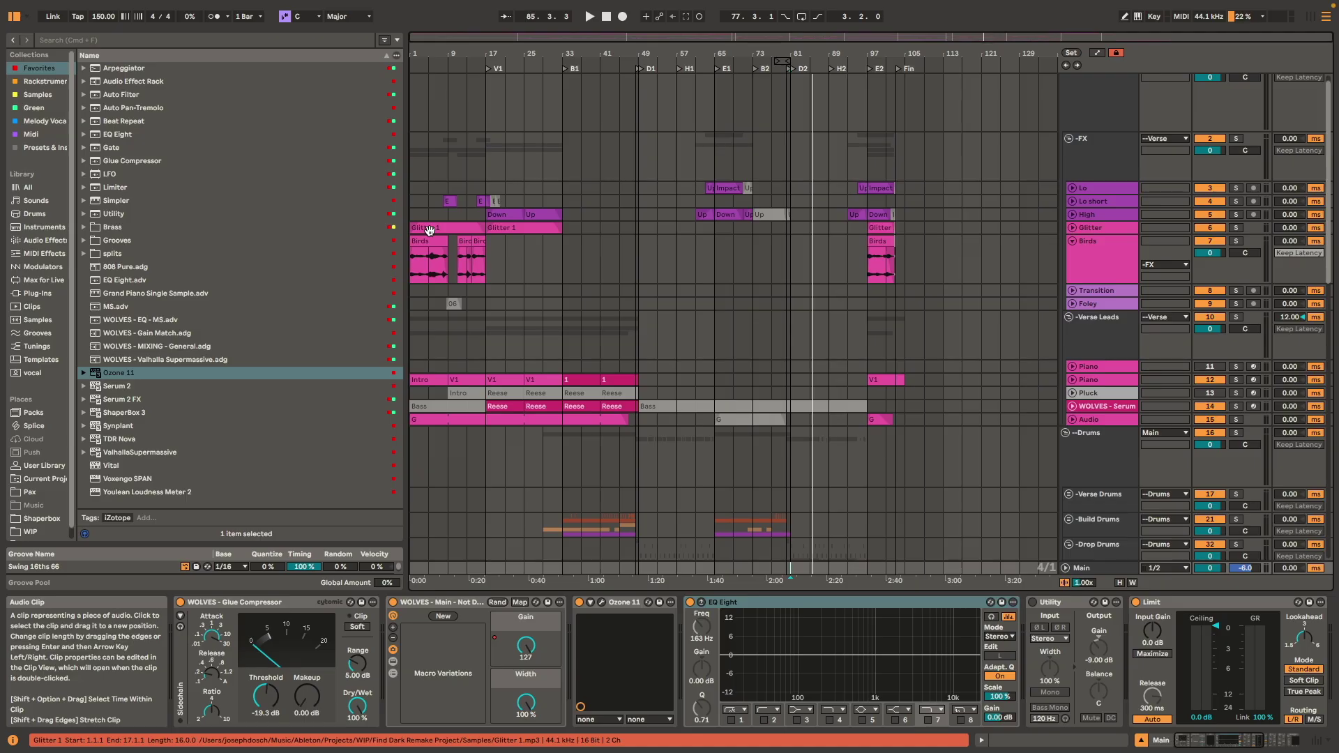
left_click(731, 190)
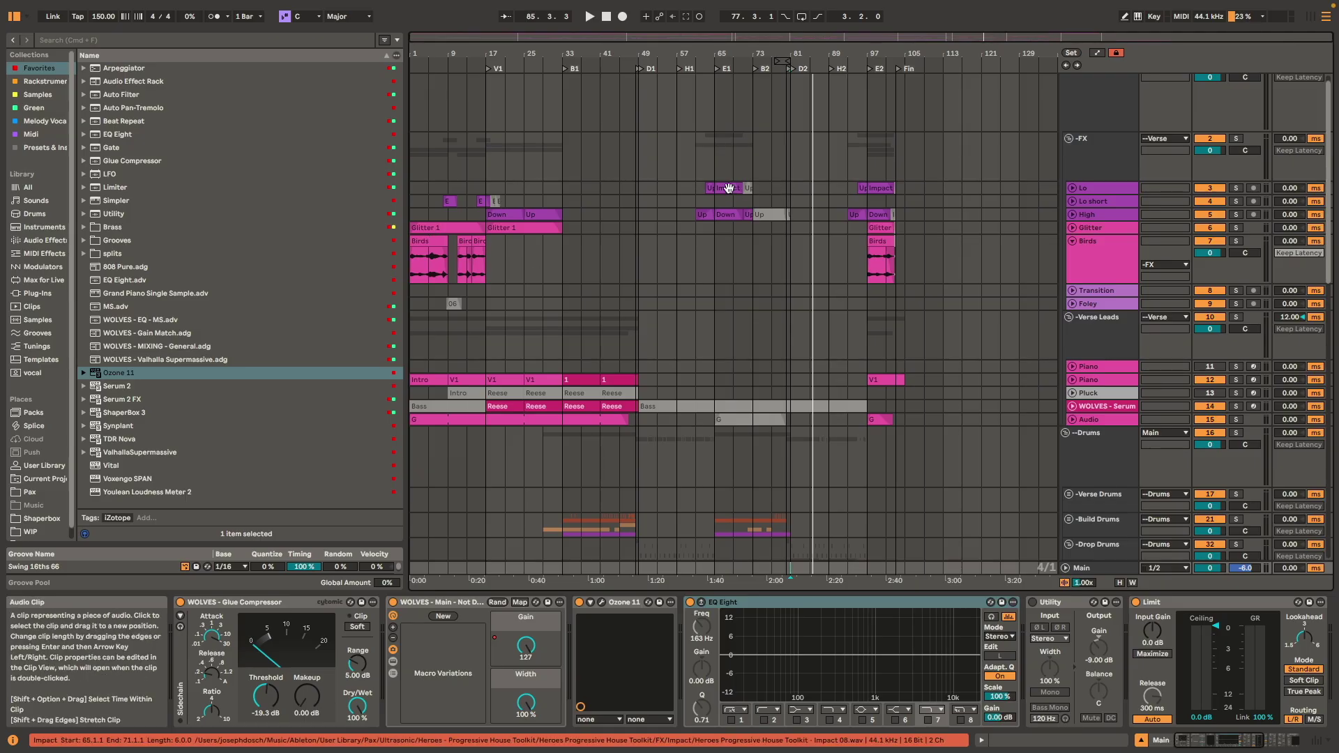
scroll(886, 184, "up", 3)
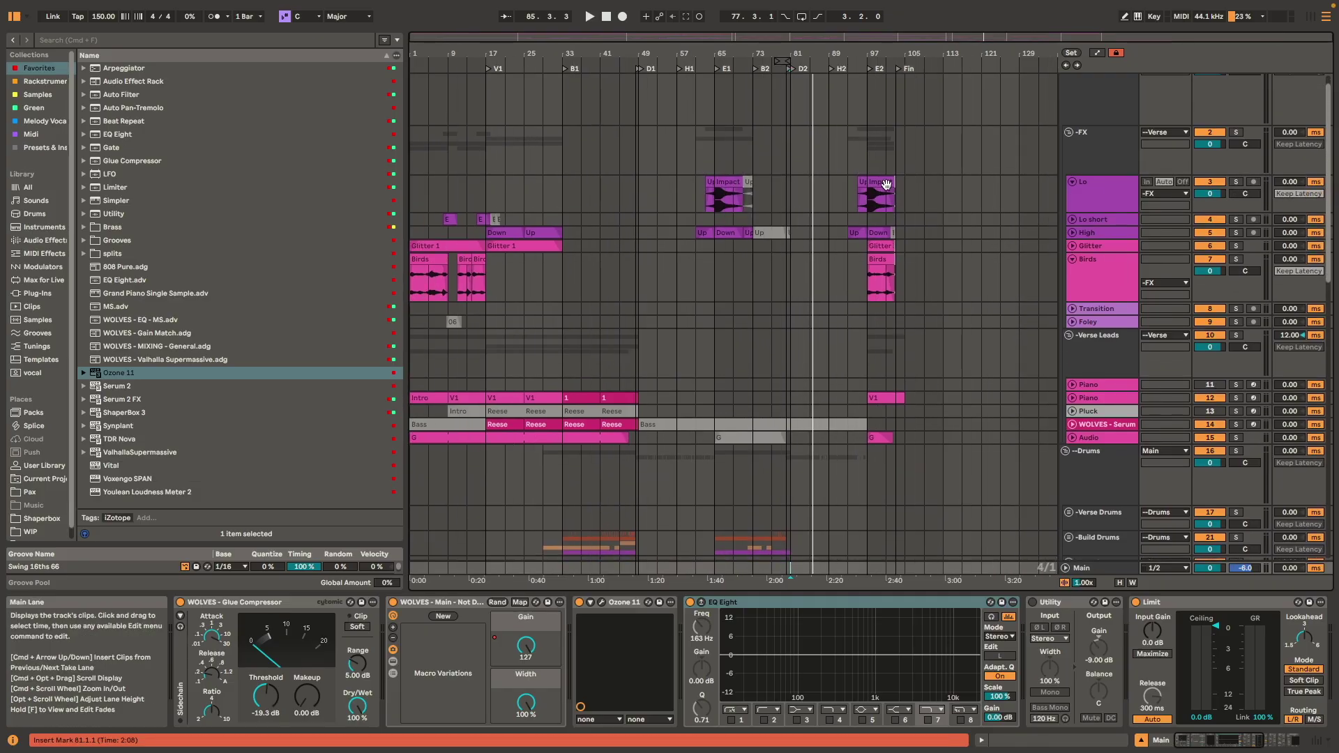
left_click(416, 148)
scroll(819, 198, "up", 1)
left_click(1119, 113)
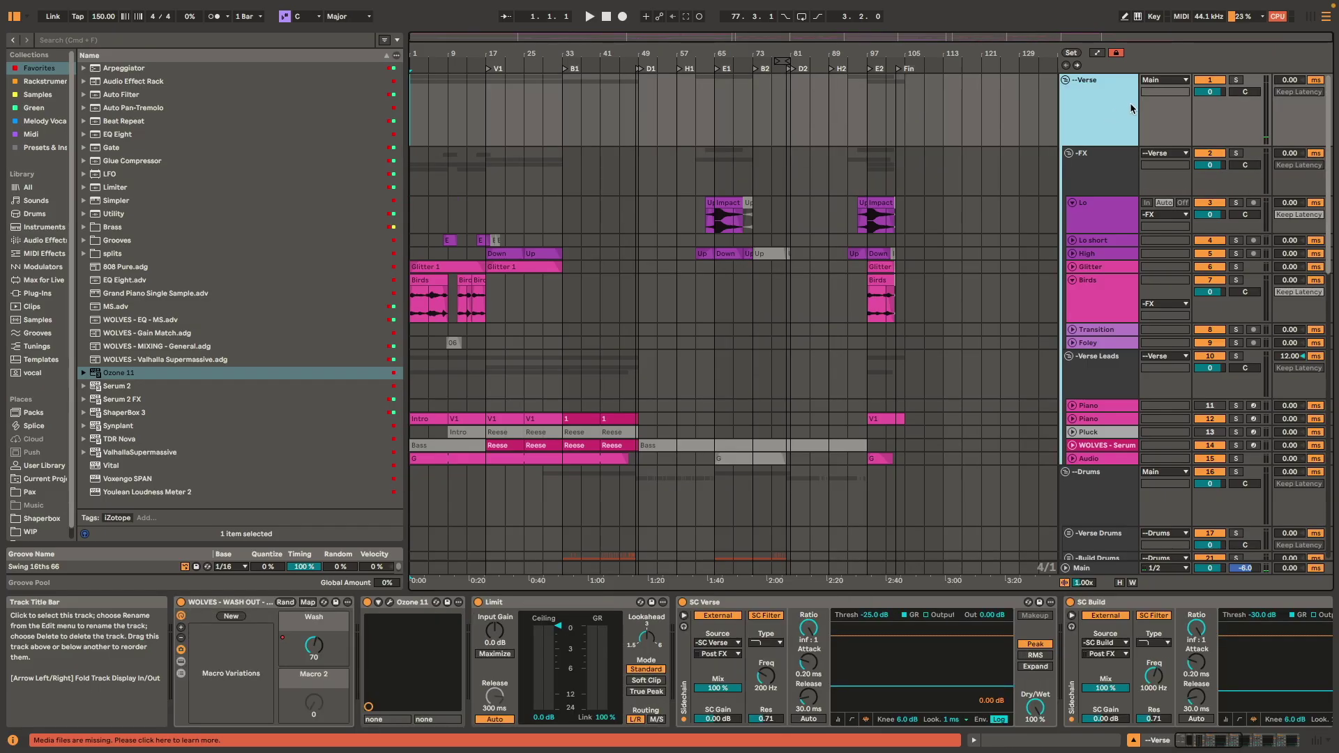
key("space")
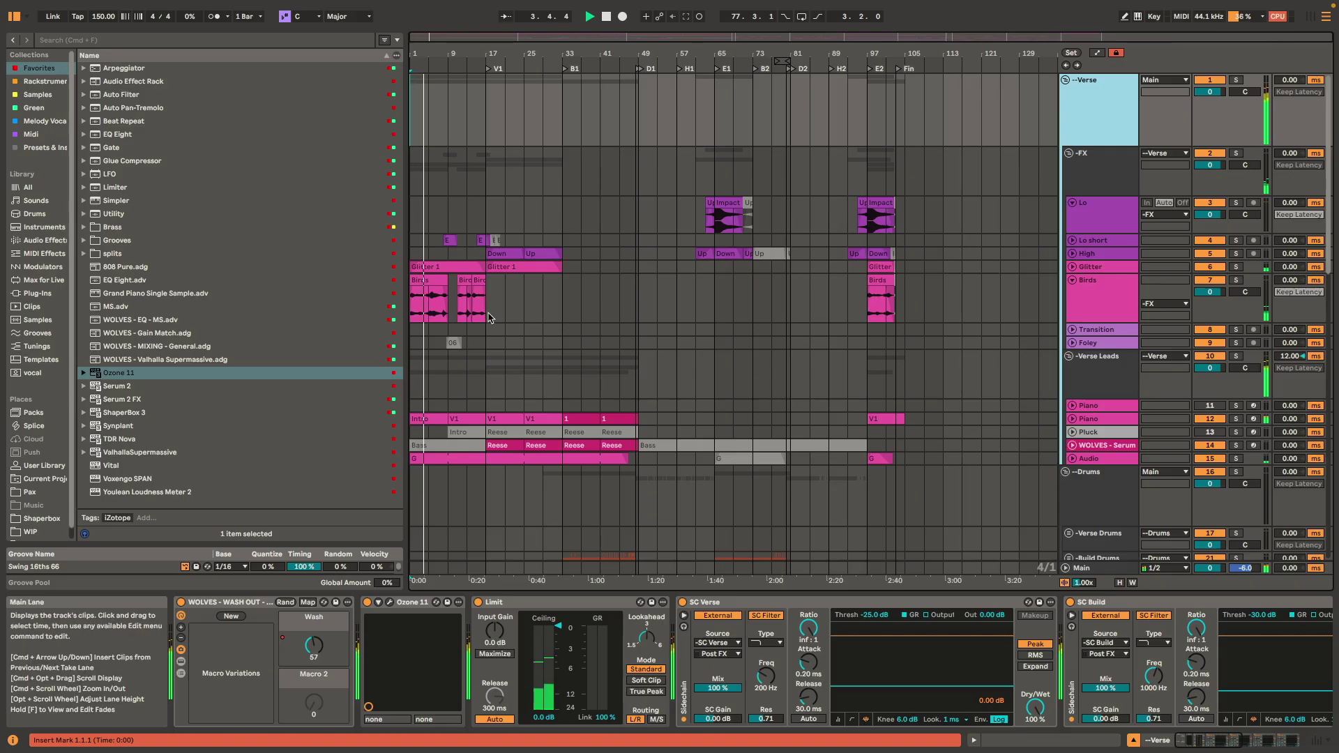
- Zoom in on the intro, enlarge the Glitter, Piano and ambience Audio tracks while listening, and stop playback
scroll(447, 300, "up", 5)
scroll(504, 265, "up", 5)
scroll(511, 259, "down", 5)
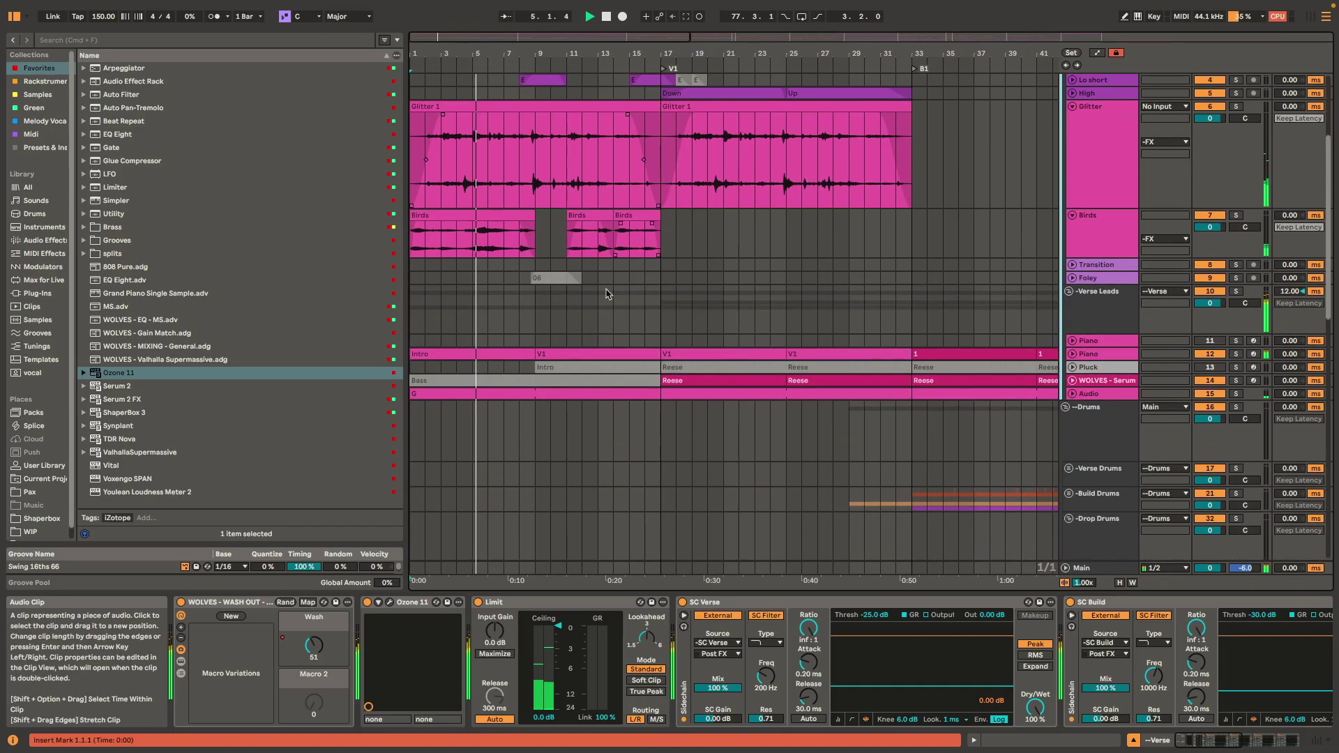
scroll(596, 353, "up", 5)
scroll(604, 442, "up", 5)
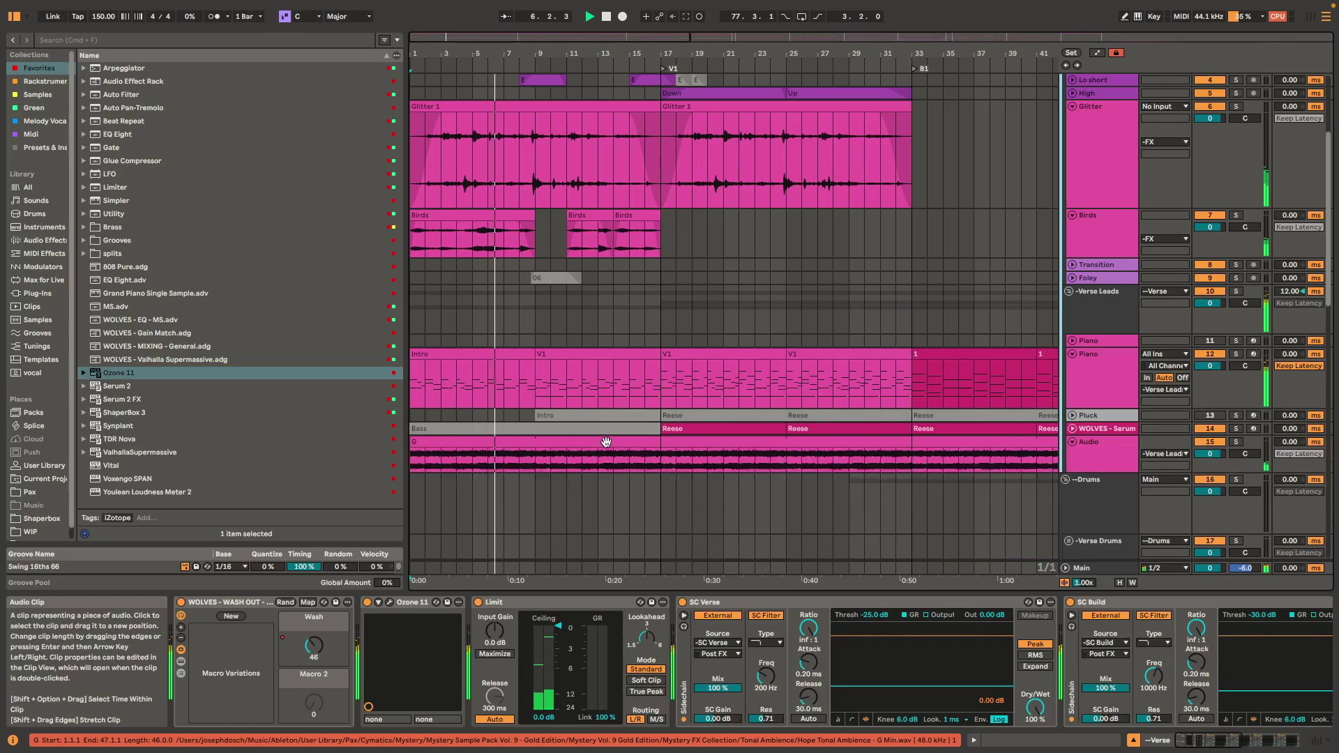
scroll(708, 344, "down", 2)
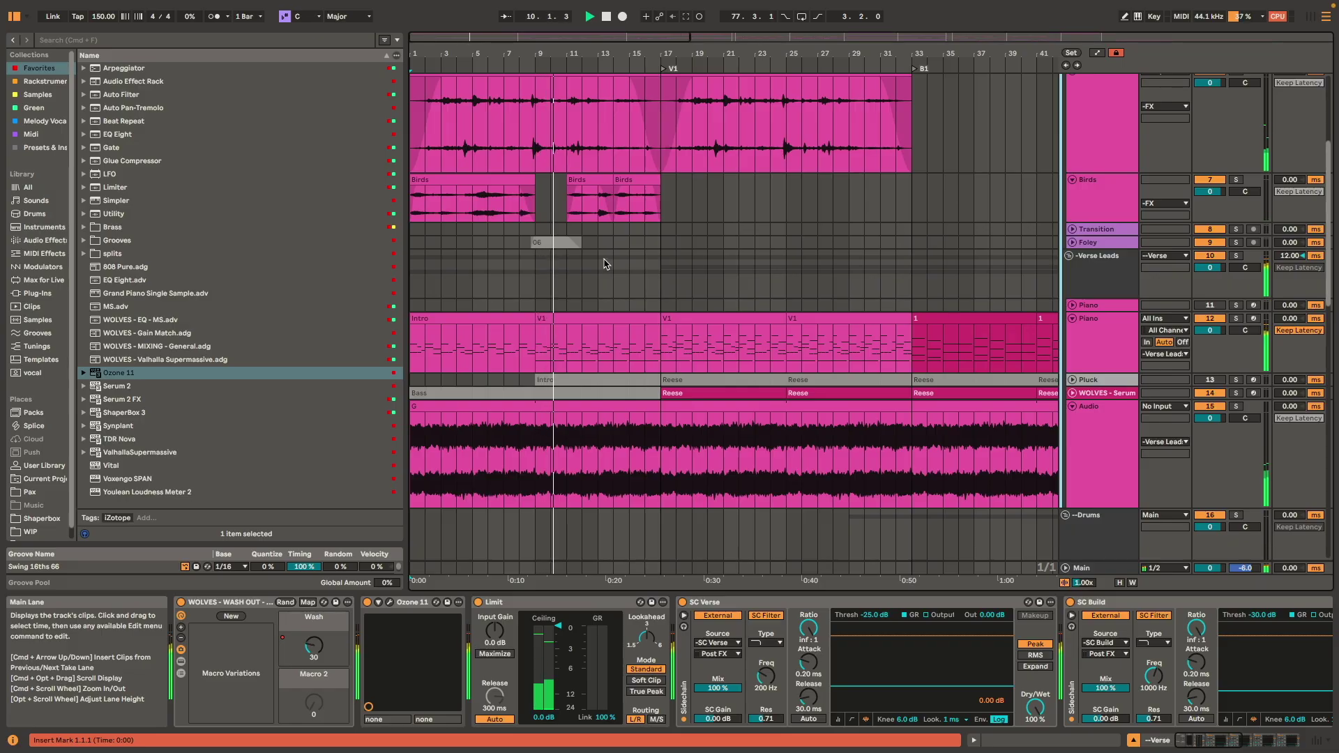
scroll(606, 263, "up", 1)
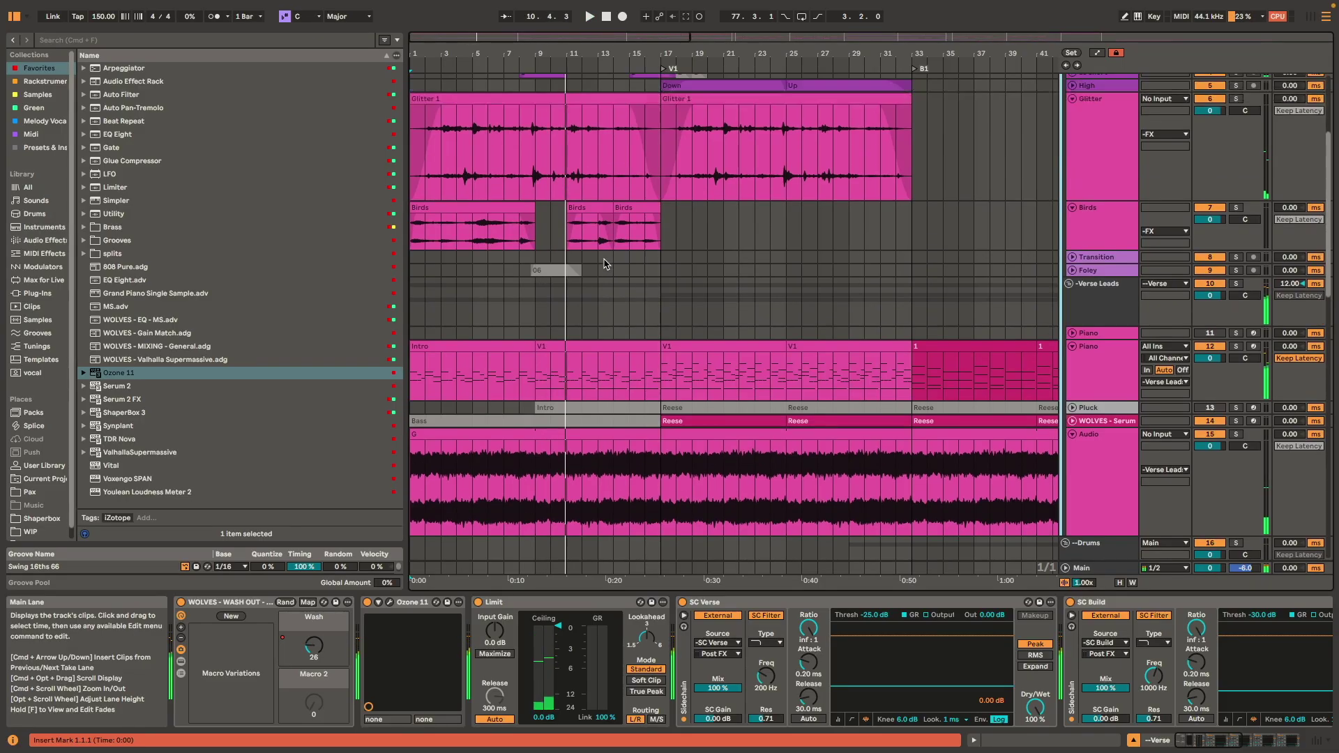
scroll(690, 342, "up", 1)
- Select the Intro and first V1 clips on the Piano track, solo the track, and play from bar 9
left_click(510, 366)
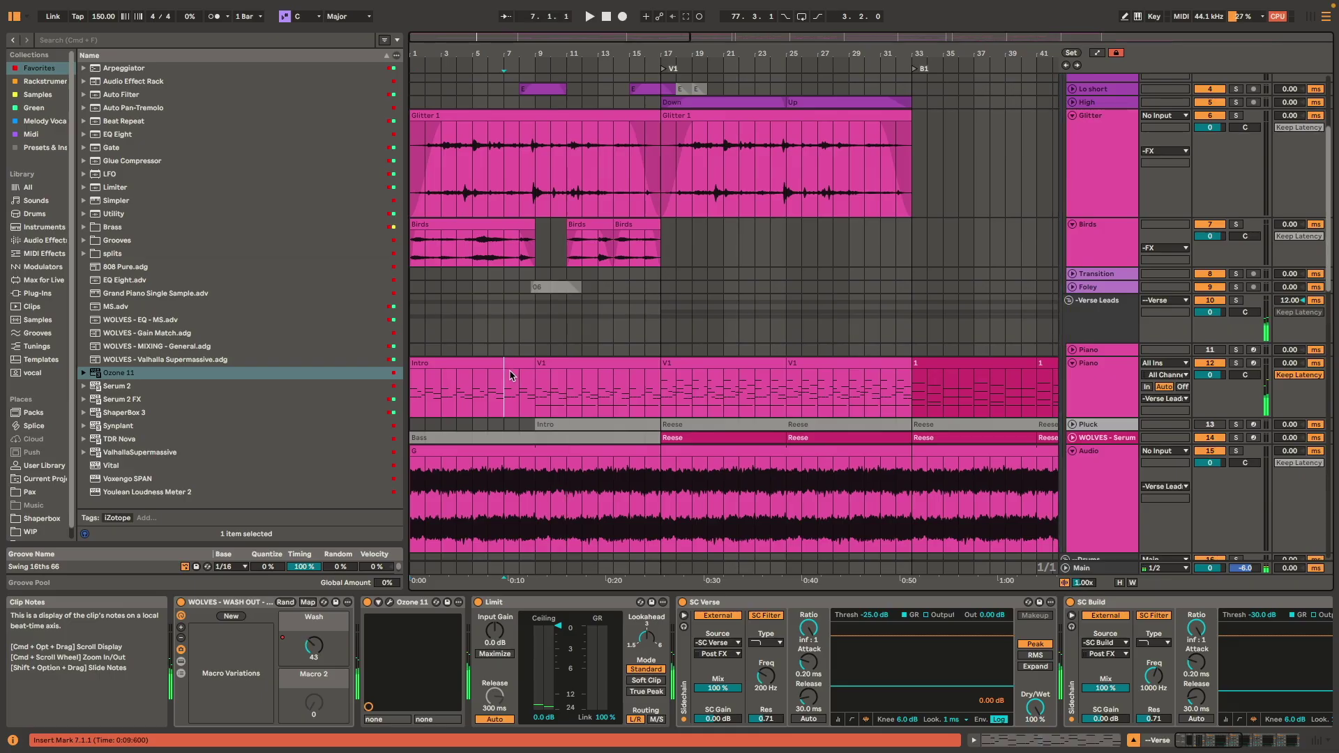
left_click(510, 366)
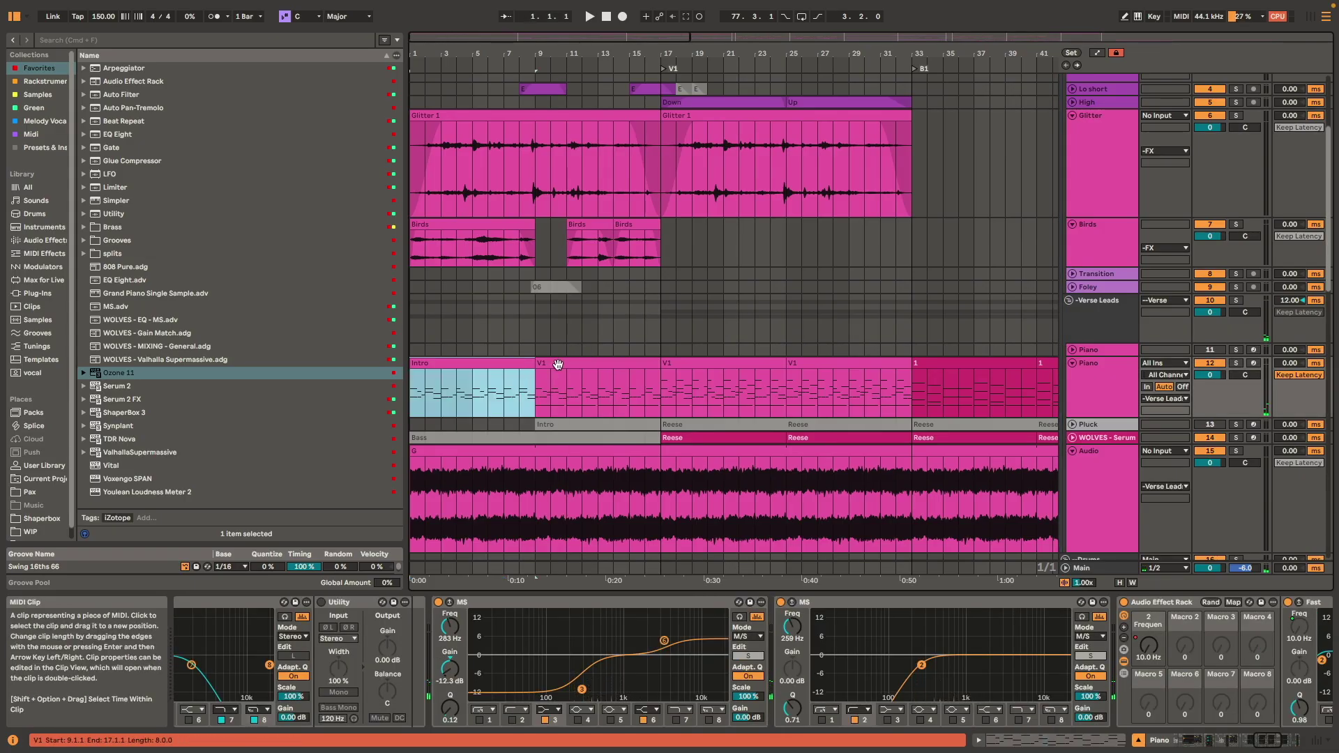
left_click(505, 364)
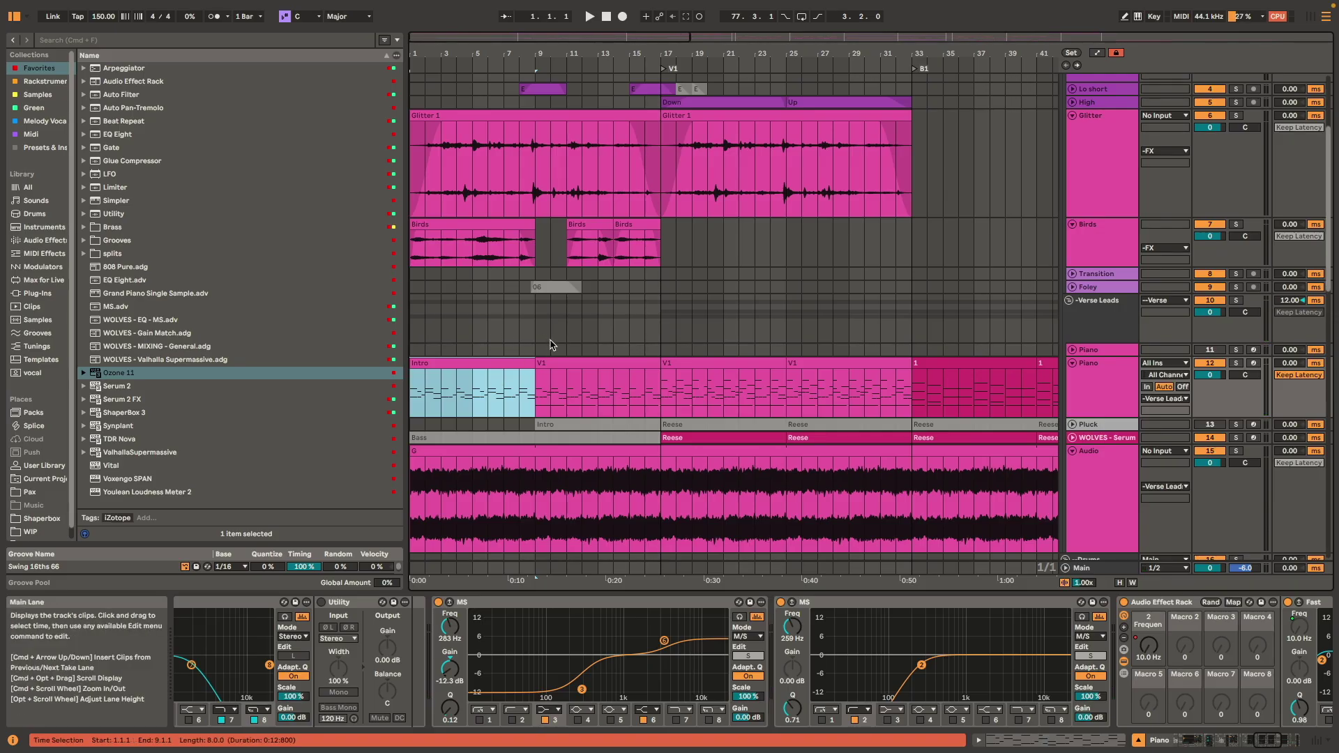
left_click(612, 362)
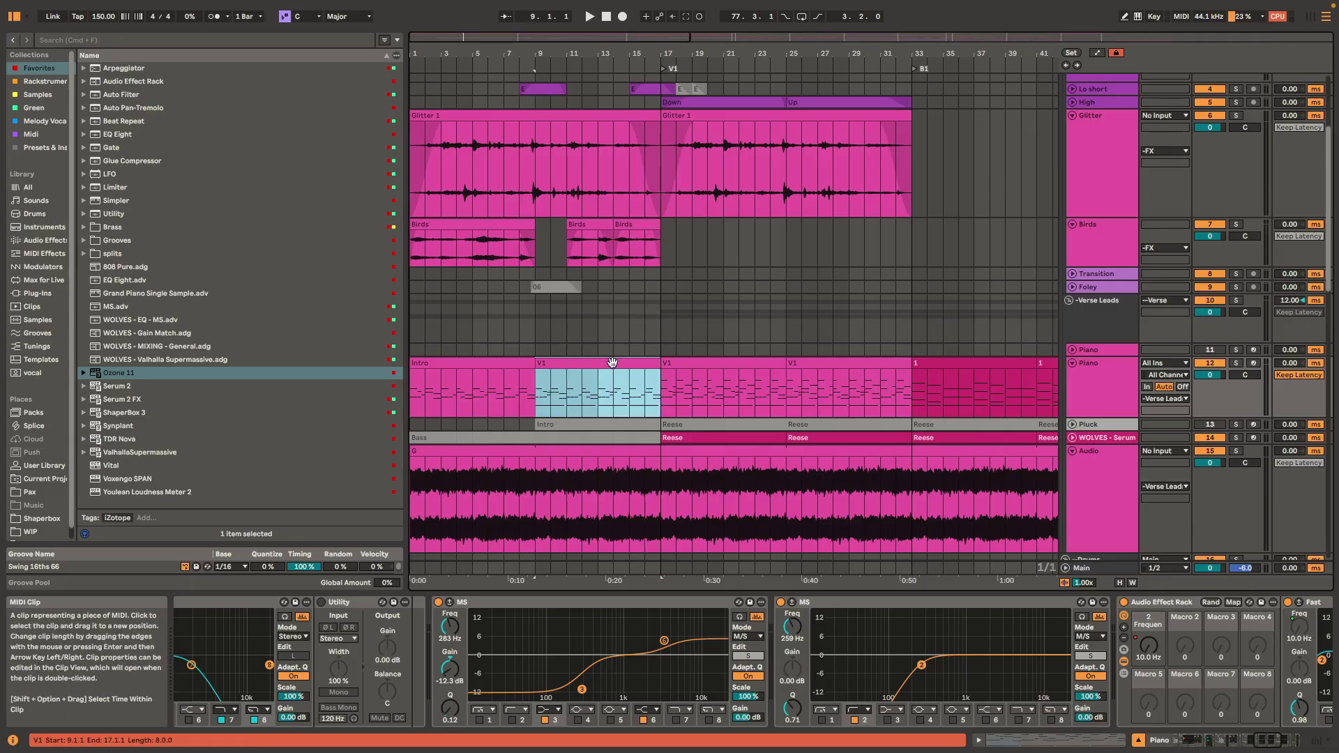
key("s")
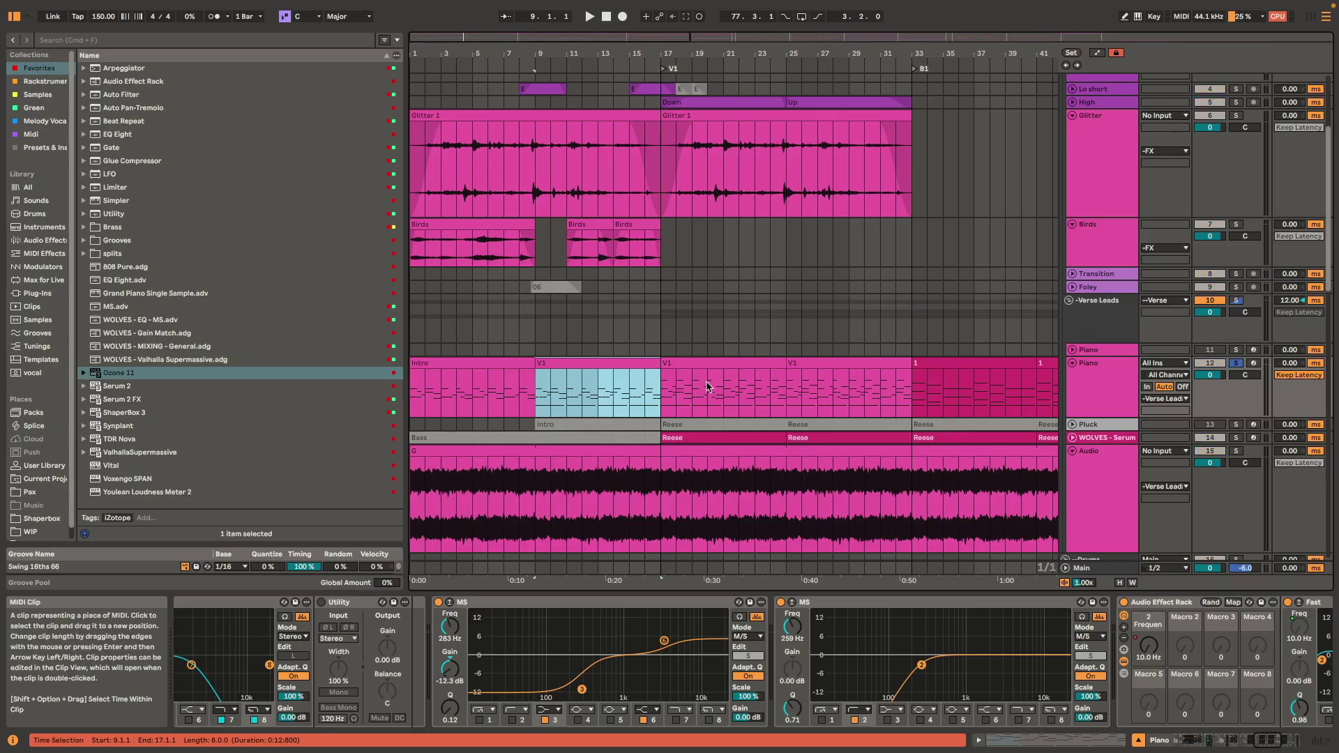
key("space")
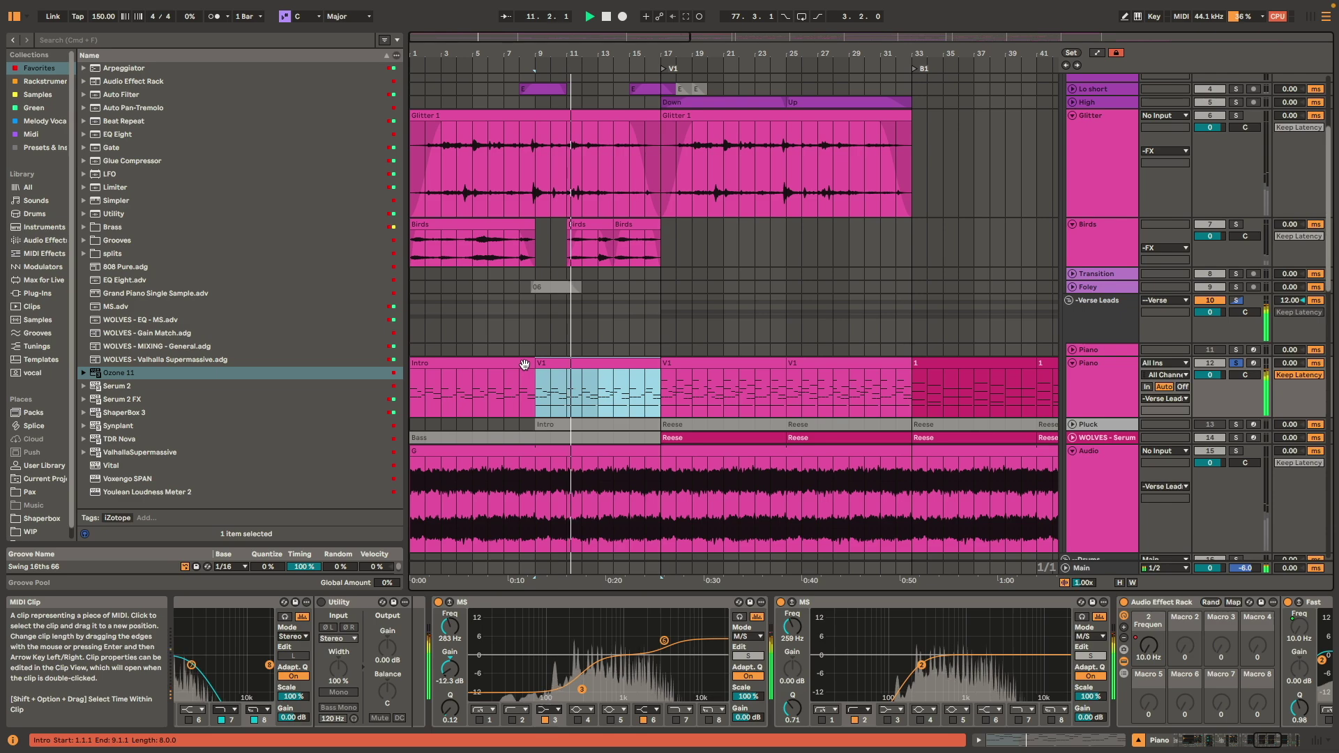
- Open the notes of the V1 piano clip at bar 9 and select its long C2 bass notes
key("shift+Tab")
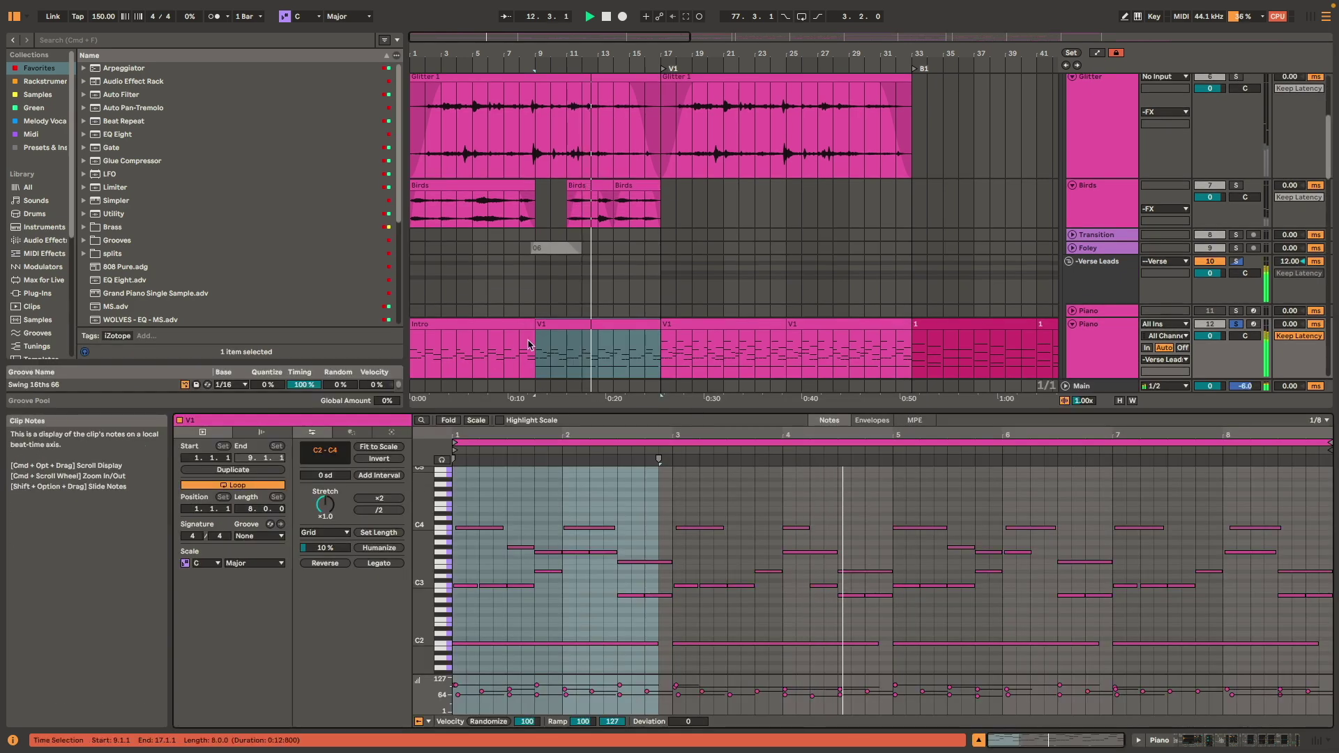
scroll(598, 293, "down", 2)
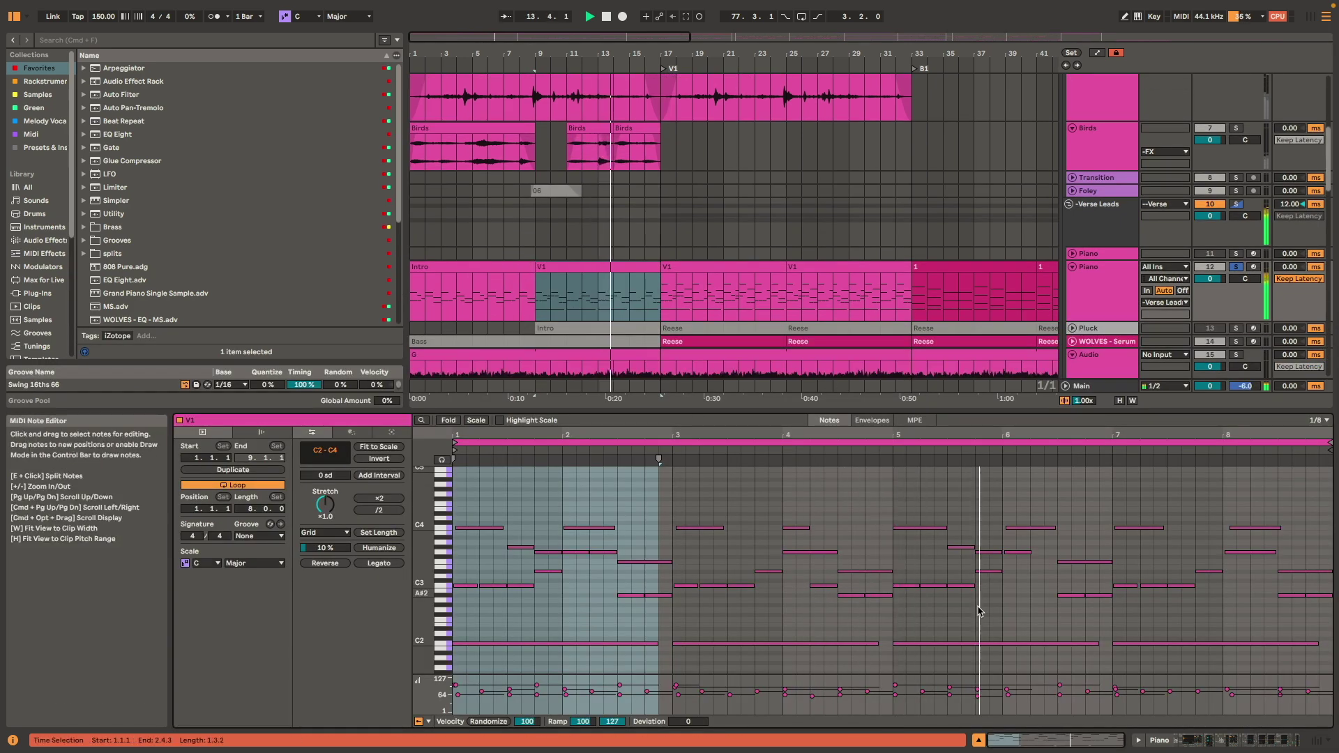
left_click_drag(1326, 636, 528, 677)
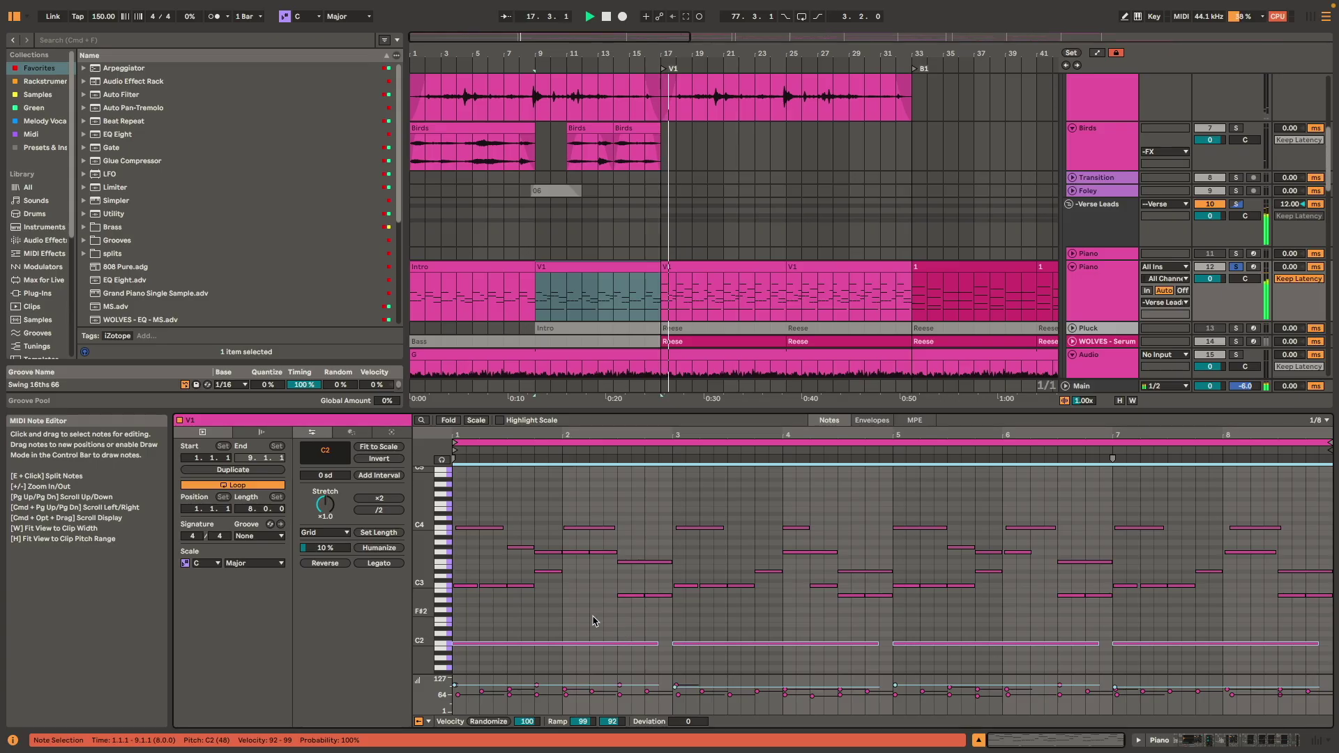
- Open the V1 piano clip at bar 17 and select all of its C5 notes
left_click(615, 282)
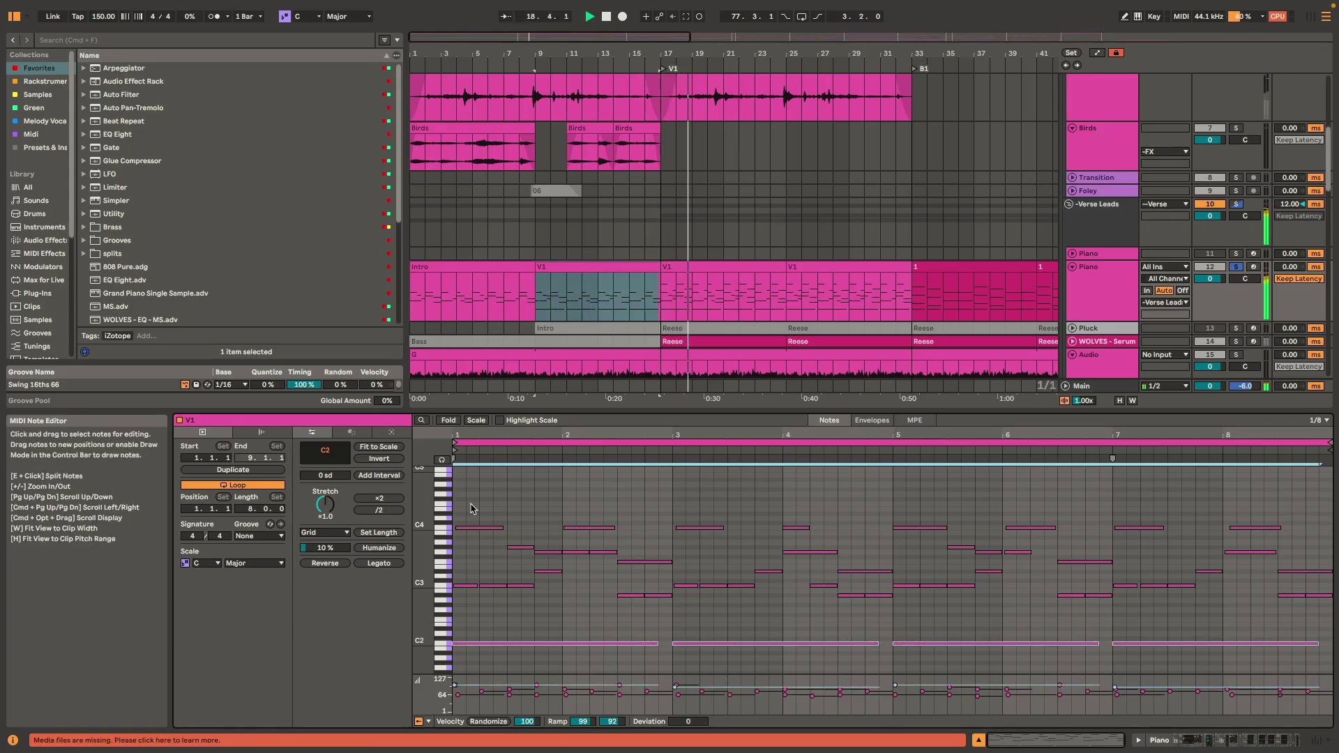
left_click(735, 267)
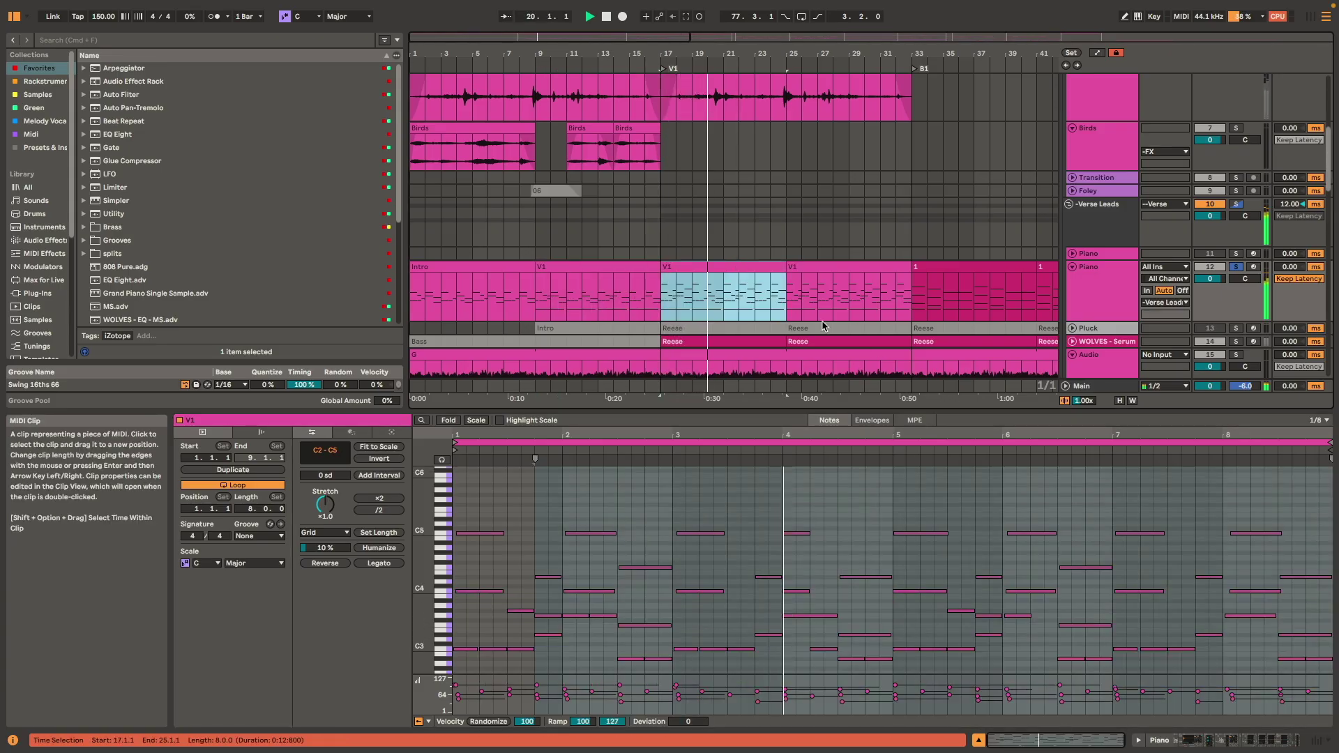
left_click(443, 534)
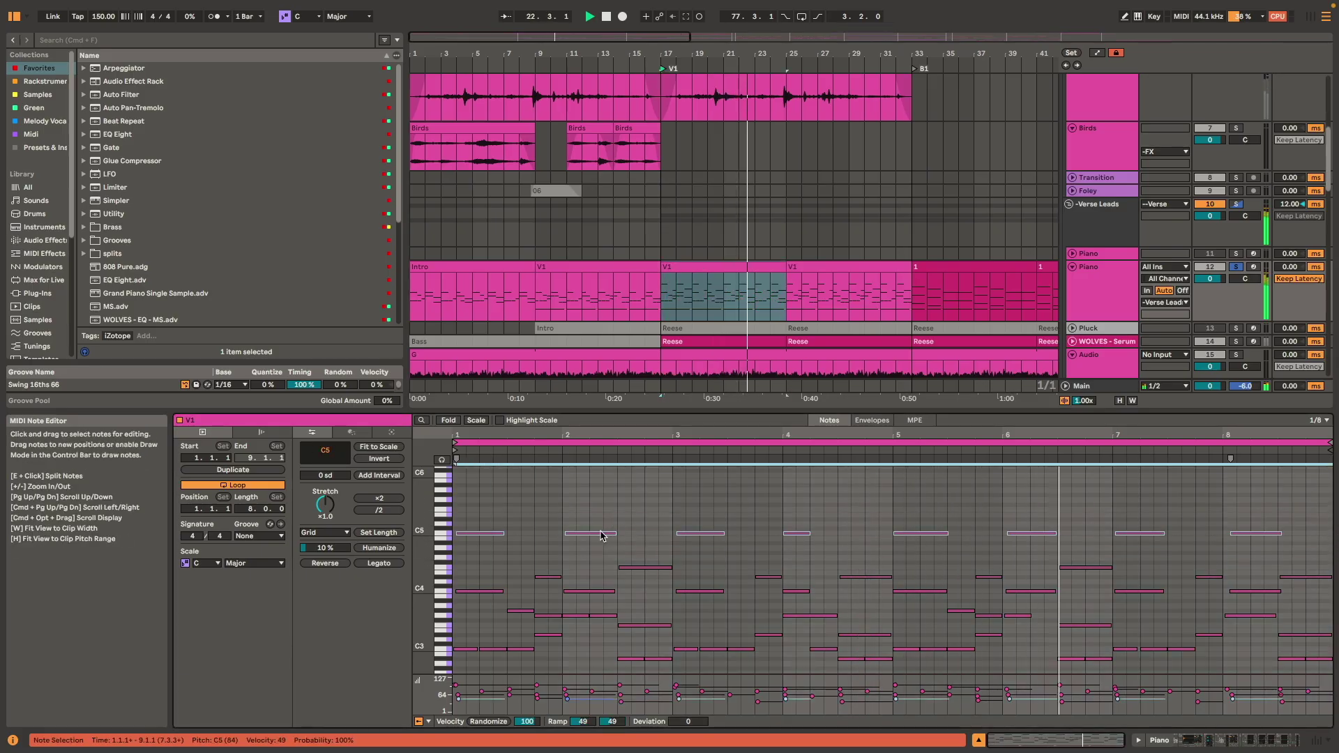
scroll(523, 558, "down", 1)
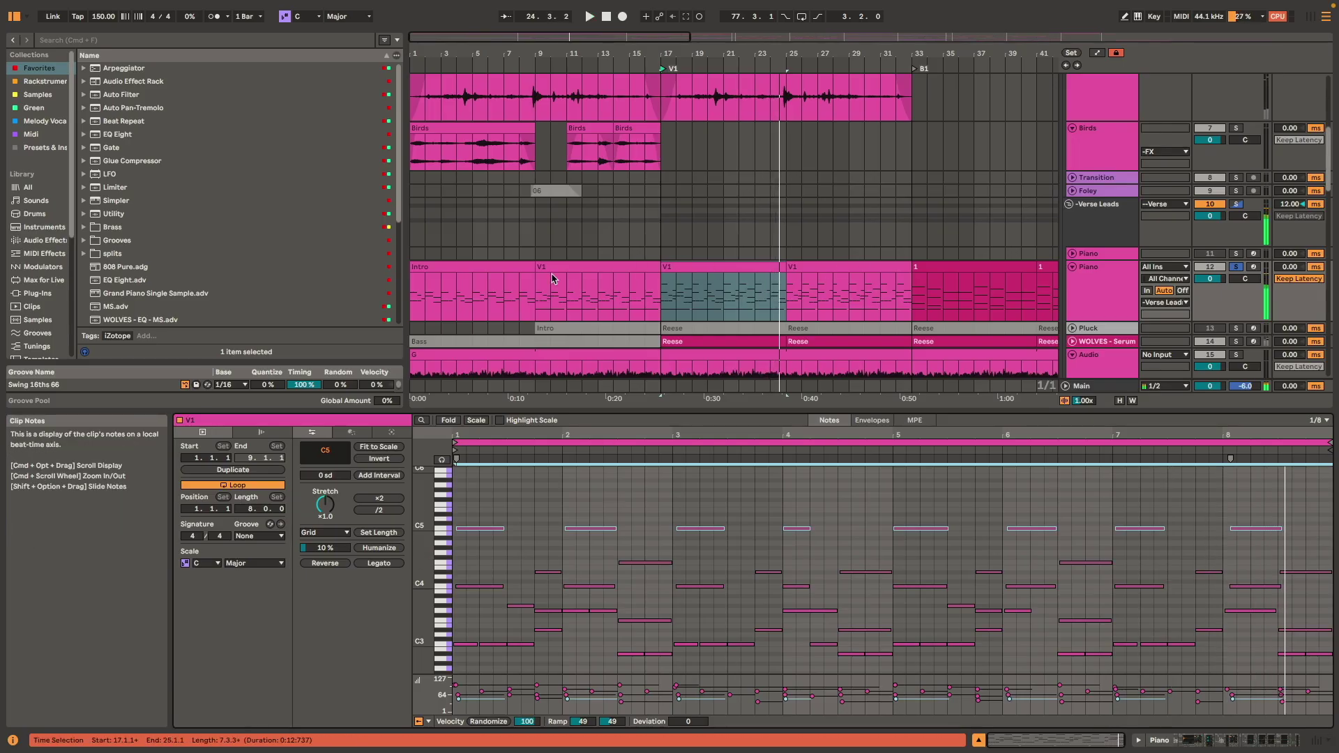
- Stop playback and open the Intro piano clip's notes for comparison
left_click(519, 267)
key("space")
scroll(697, 223, "down", 2)
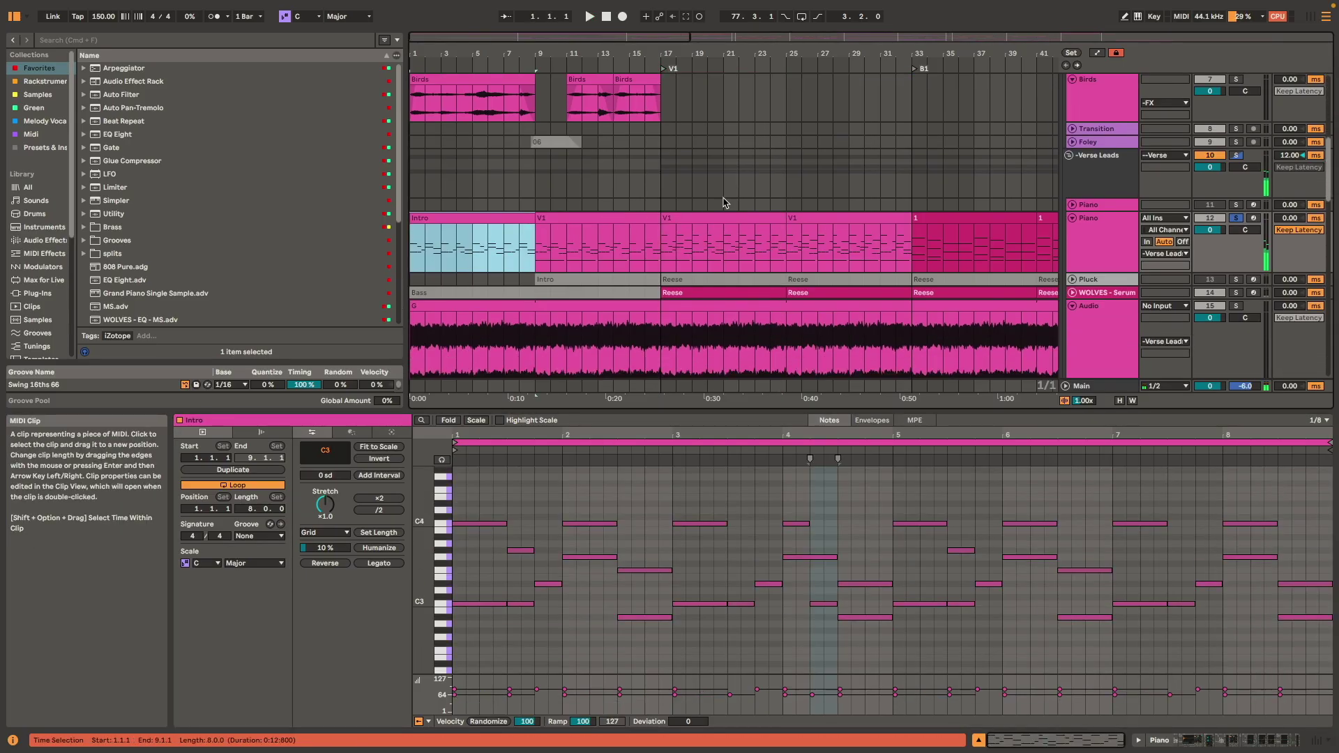
scroll(511, 244, "up", 8)
scroll(461, 180, "up", 1)
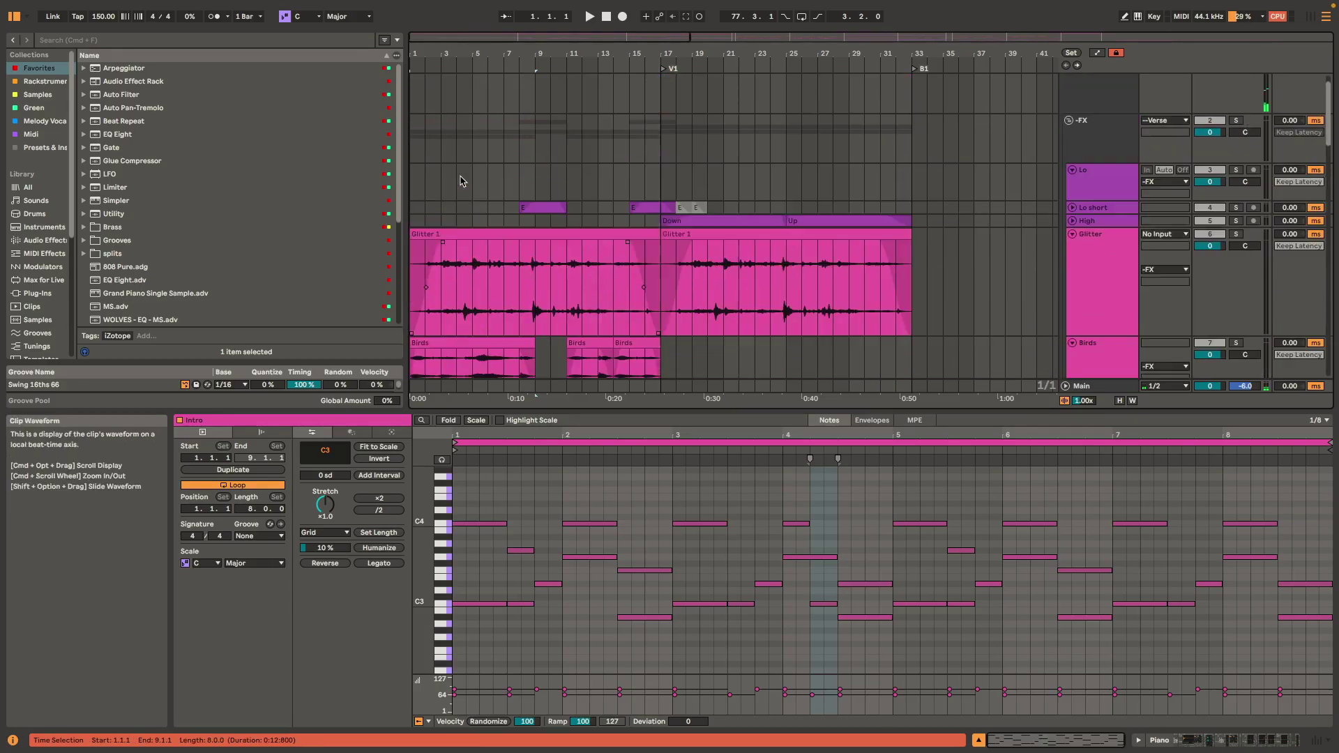
- Solo the Glitter track, play its first clip from bar 3, and examine the track's effects chain through to the Limiter
left_click(548, 217)
scroll(549, 217, "down", 2)
key("space")
left_click(445, 201)
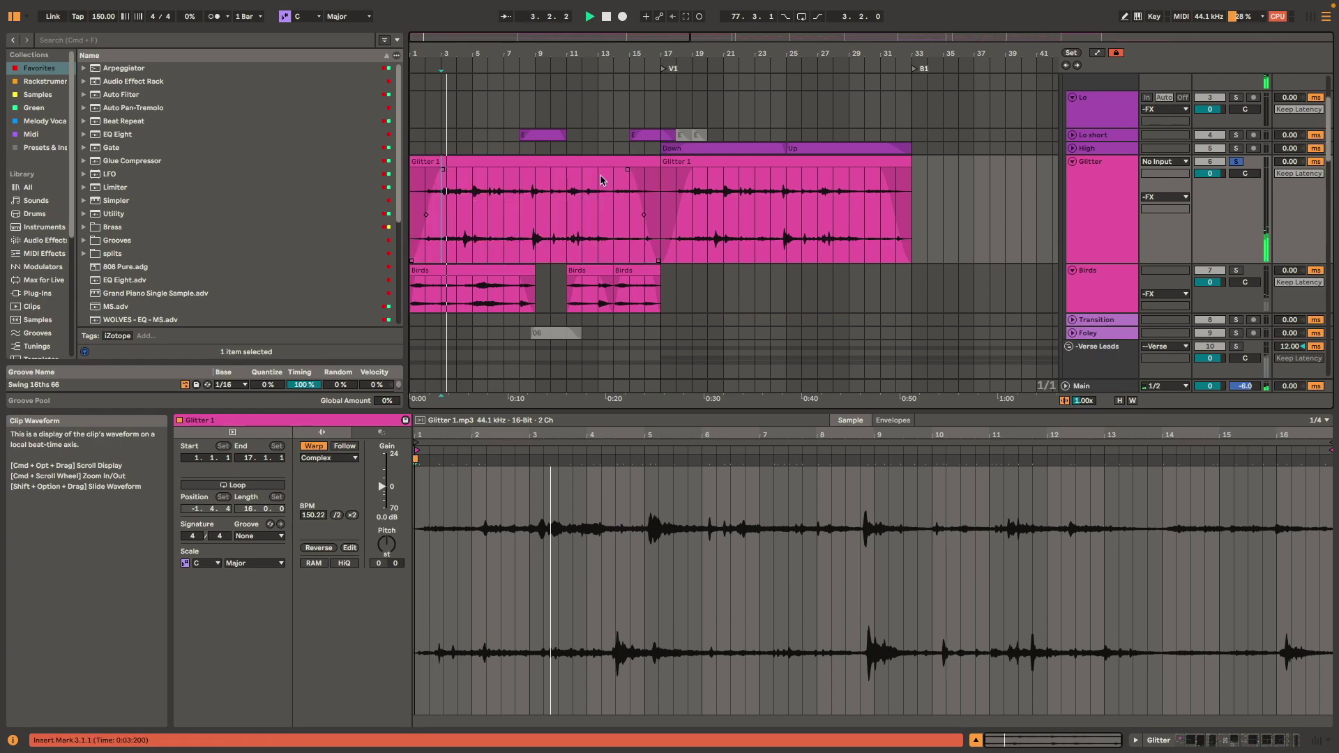
key("shift+Tab")
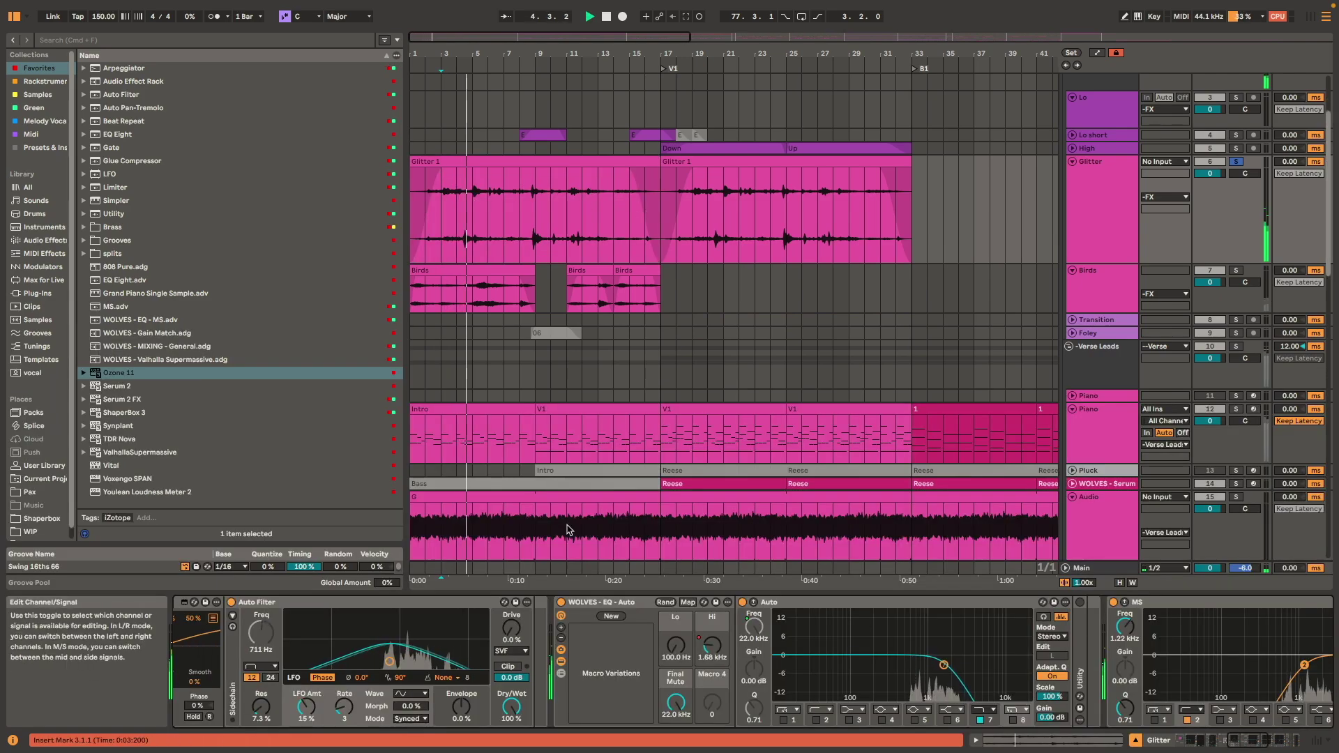
scroll(480, 676, "right", 5)
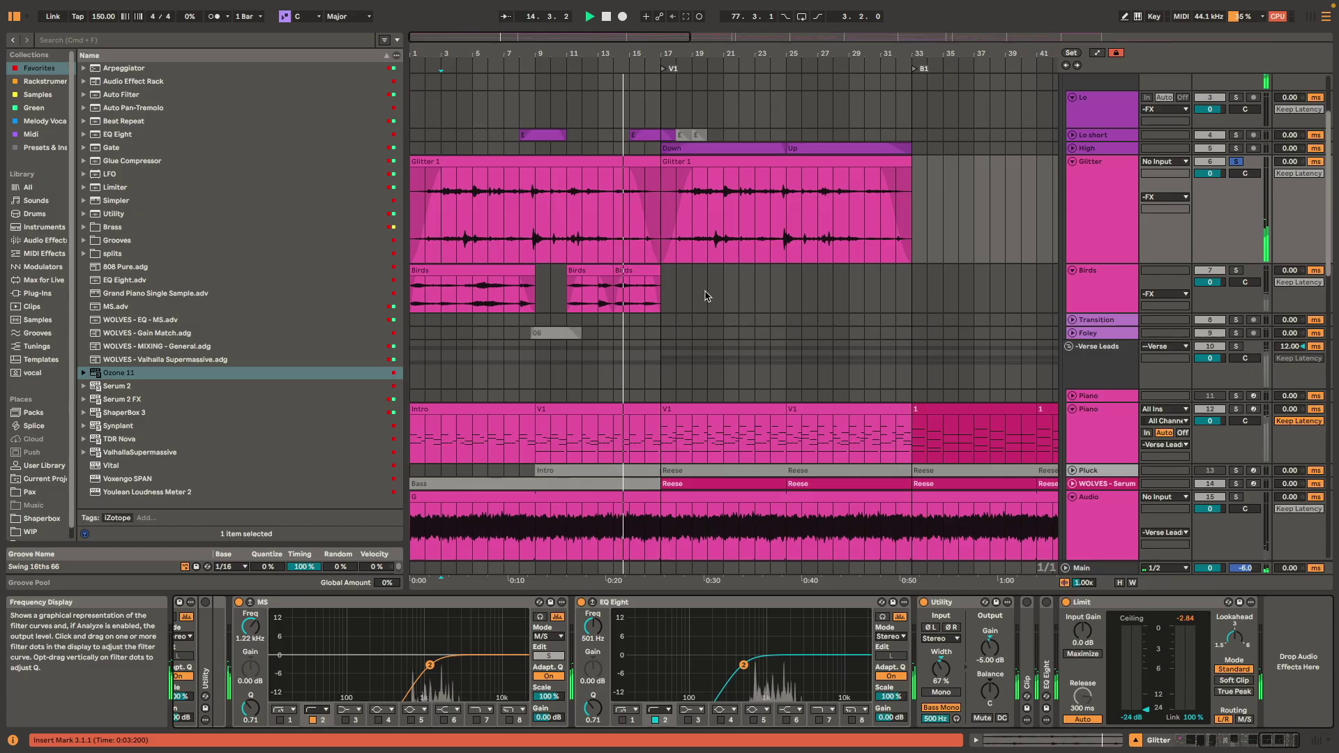
- Play the Birds track soloed from bar 5, then turn its solo off
left_click(475, 286)
key("space")
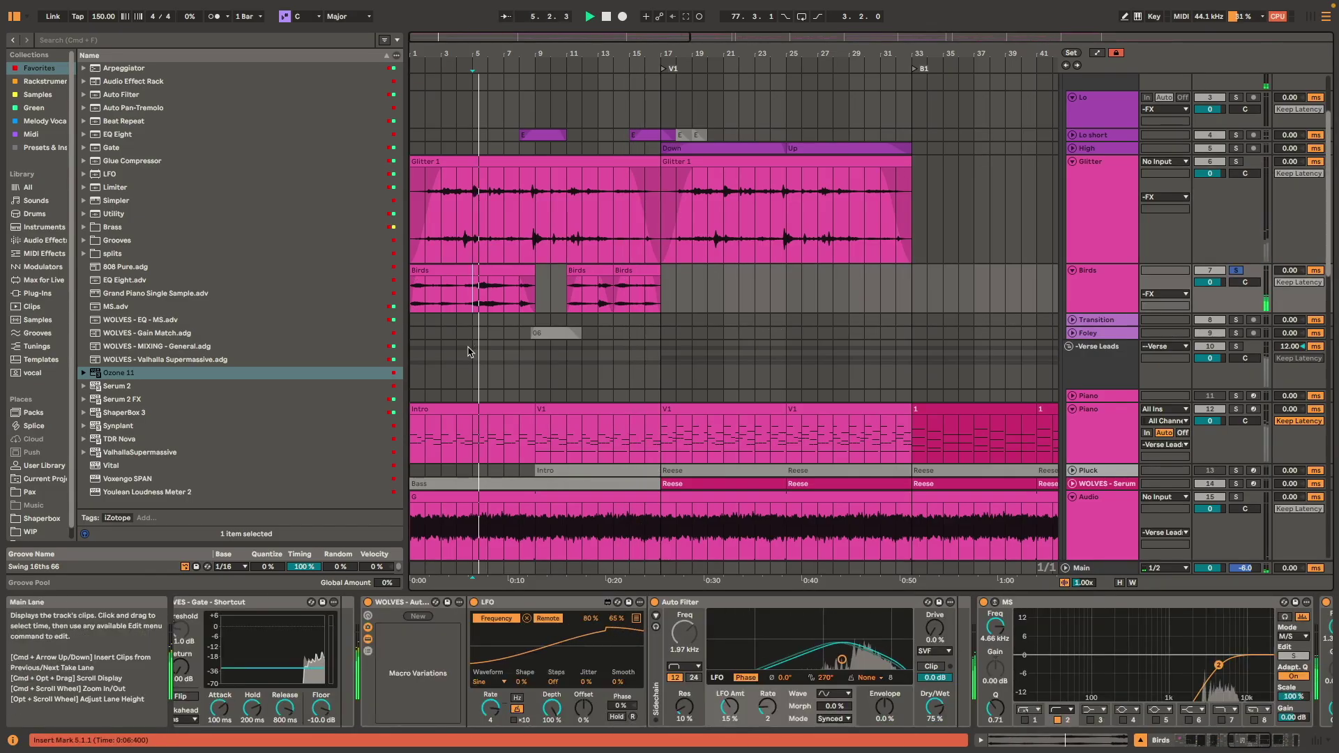
key("s")
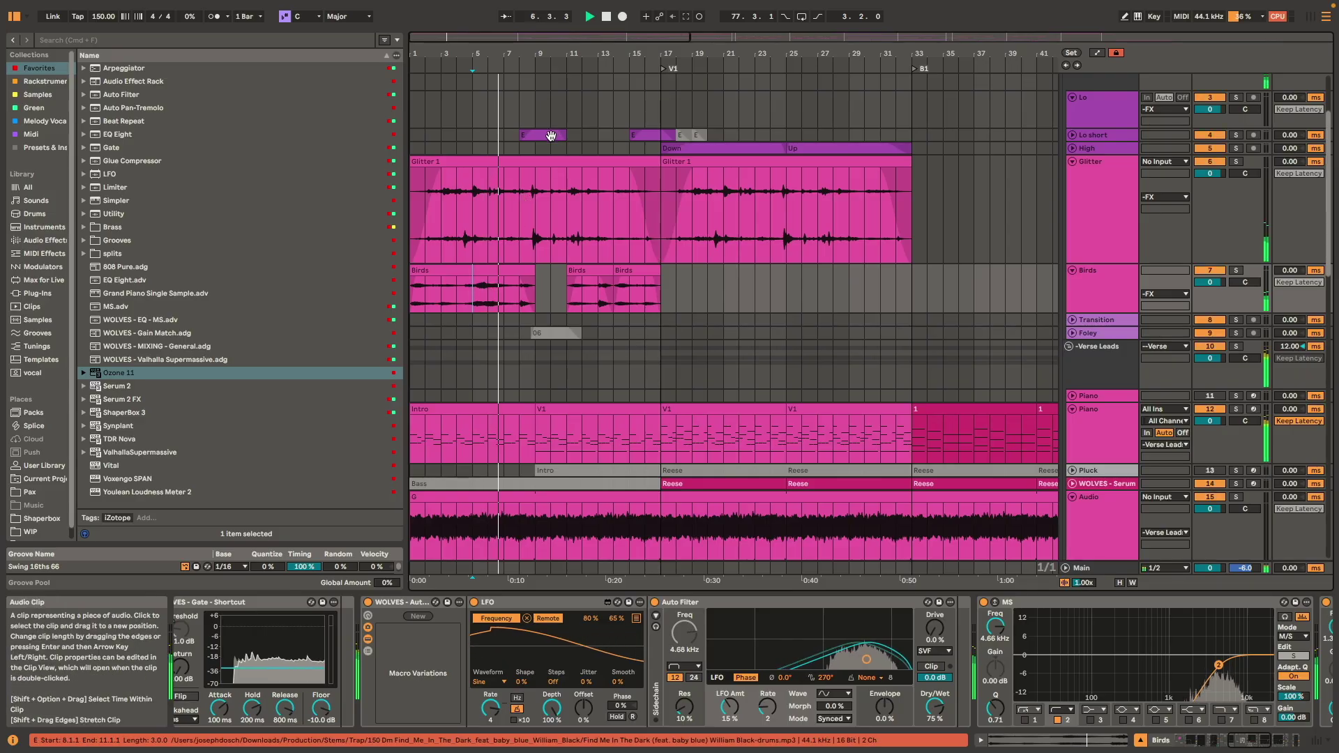
- Solo and enlarge the Lo short track, and play its E clips from bar 8 and again from bar 17
scroll(551, 136, "up", 2)
left_click(551, 136)
key("s")
scroll(558, 167, "up", 3)
scroll(628, 663, "right", 5)
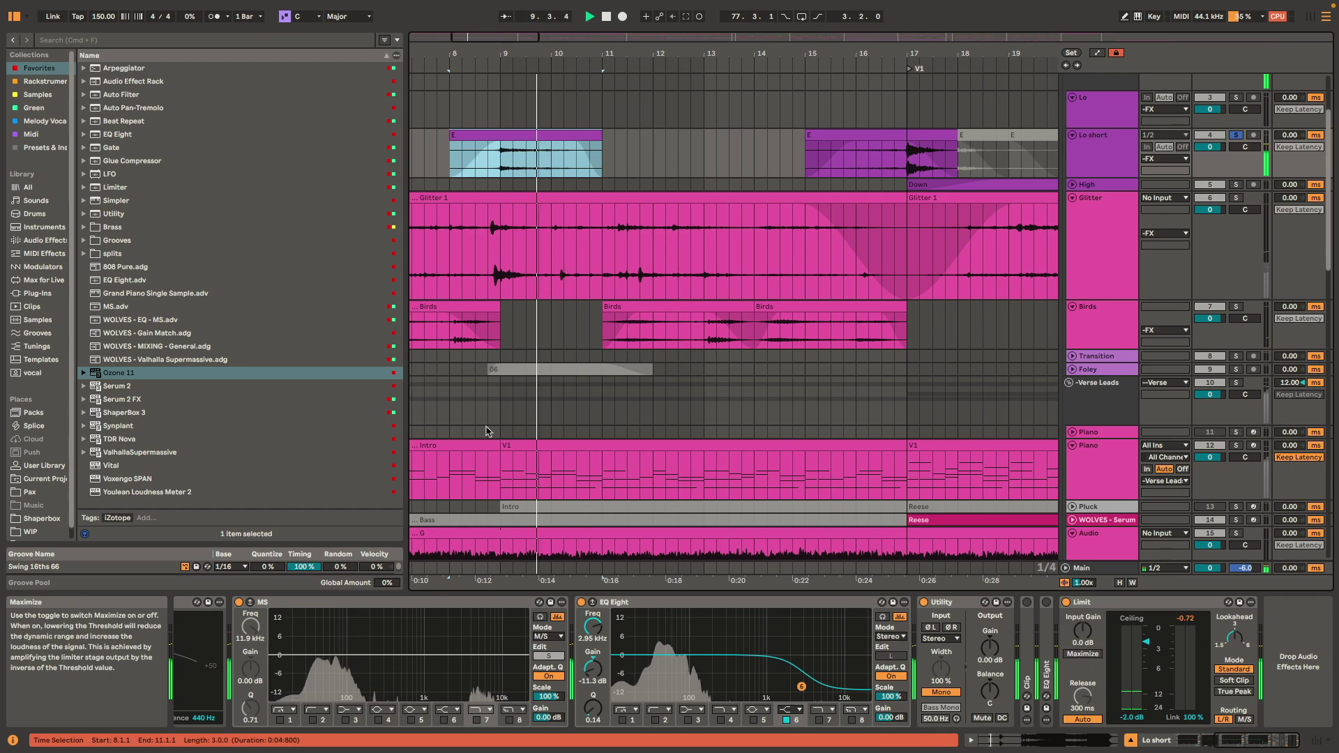
left_click(912, 167)
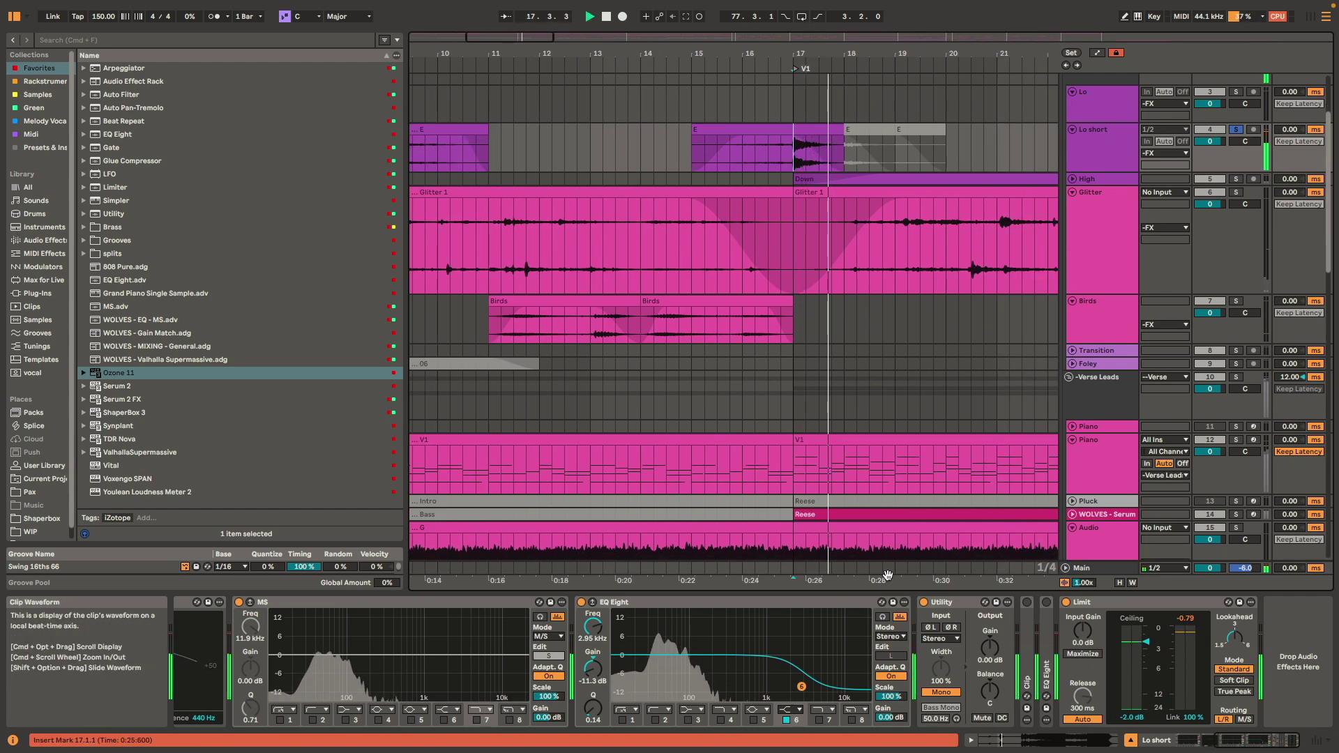
key("space")
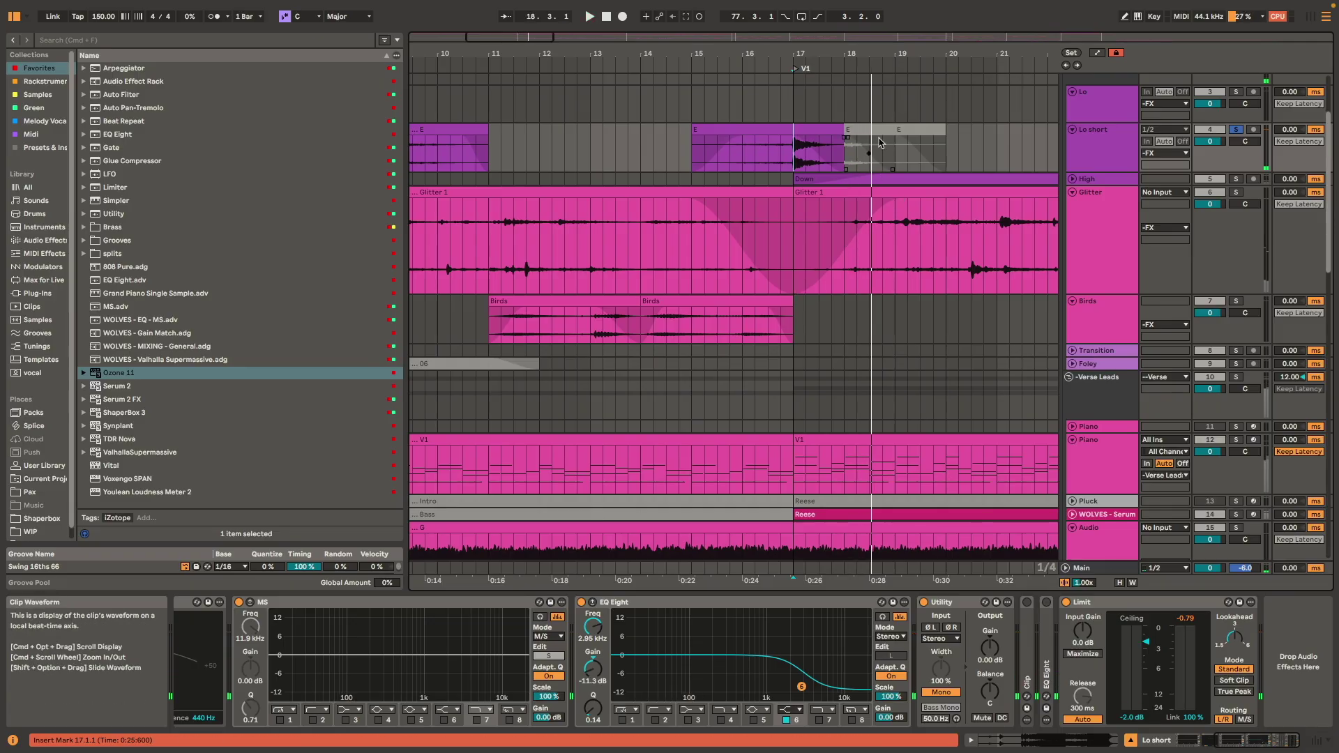
- Play the V1 Piano clip at bar 17 soloed, and unfold and solo the Reese bass track alongside it
left_click(885, 440)
key("space")
left_click(872, 515)
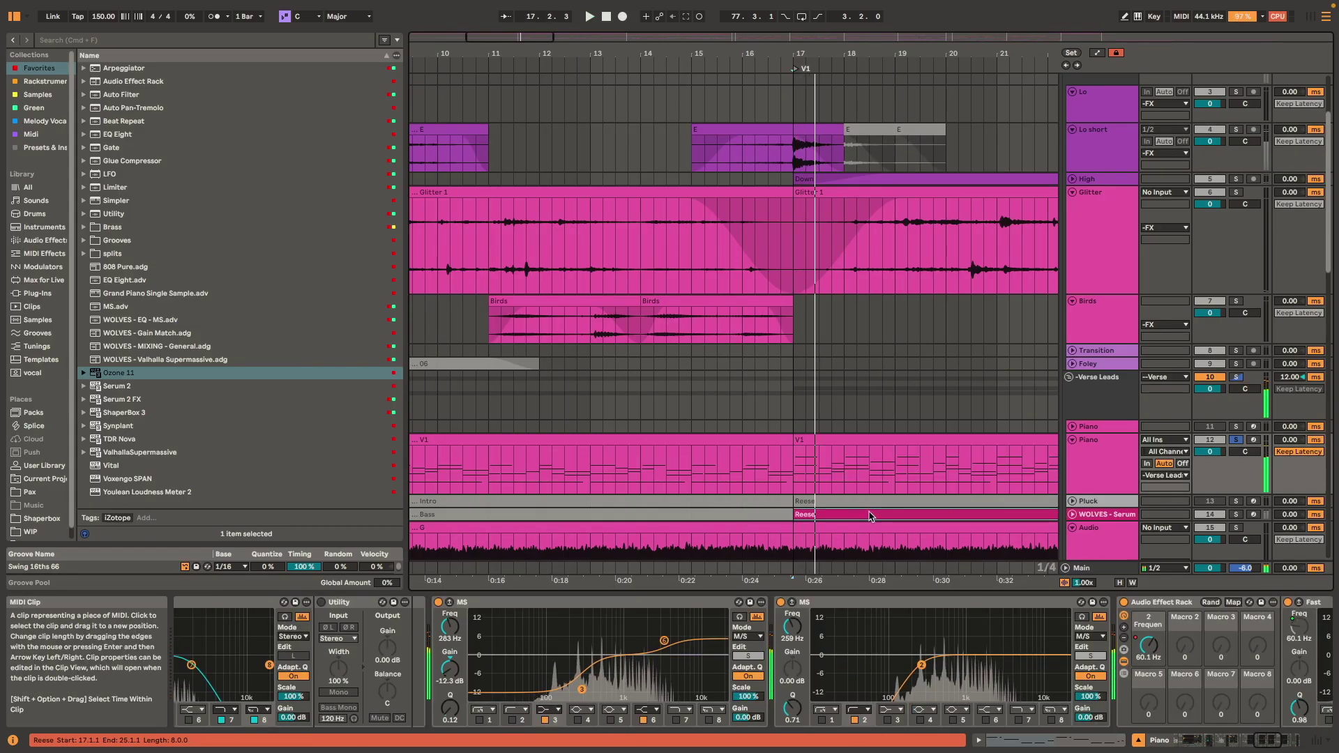
key("u")
scroll(858, 513, "down", 1)
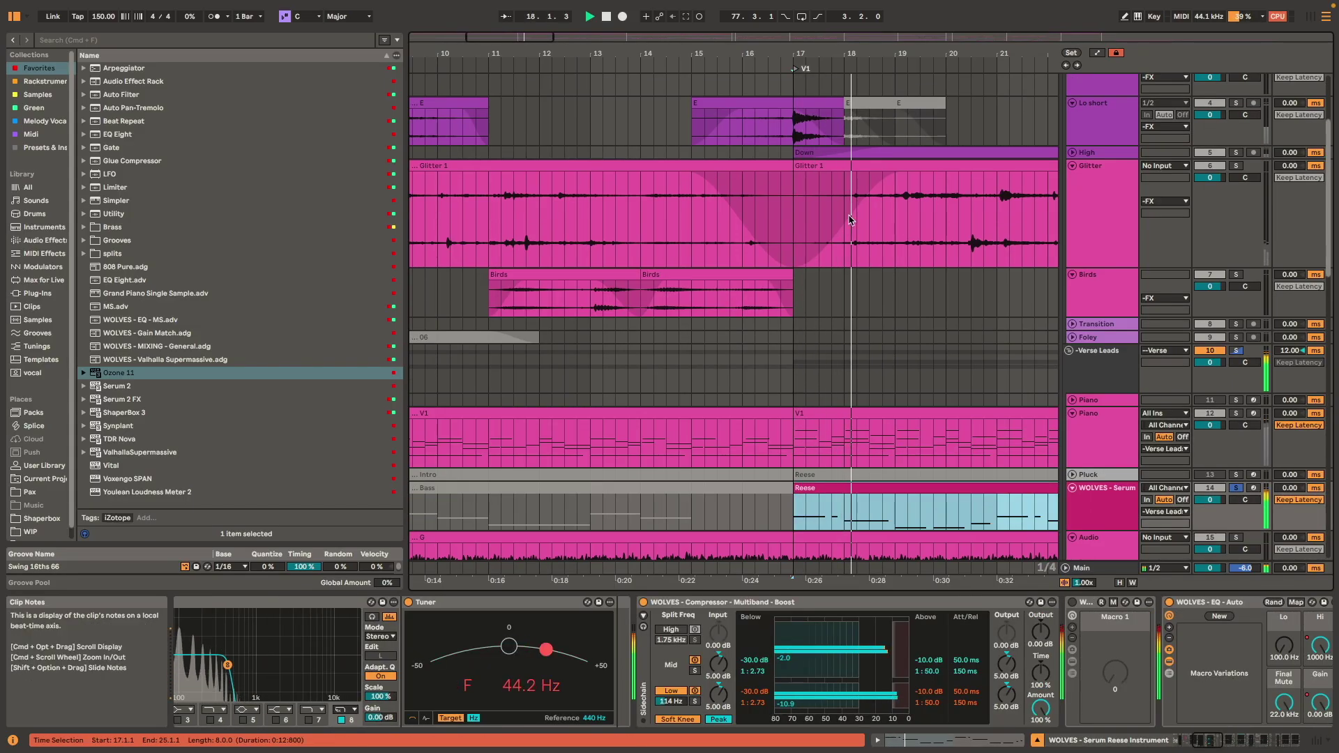
- Clear the solos and play the full verse from bar 17, stopping after about one bar
key("space")
left_click(803, 118)
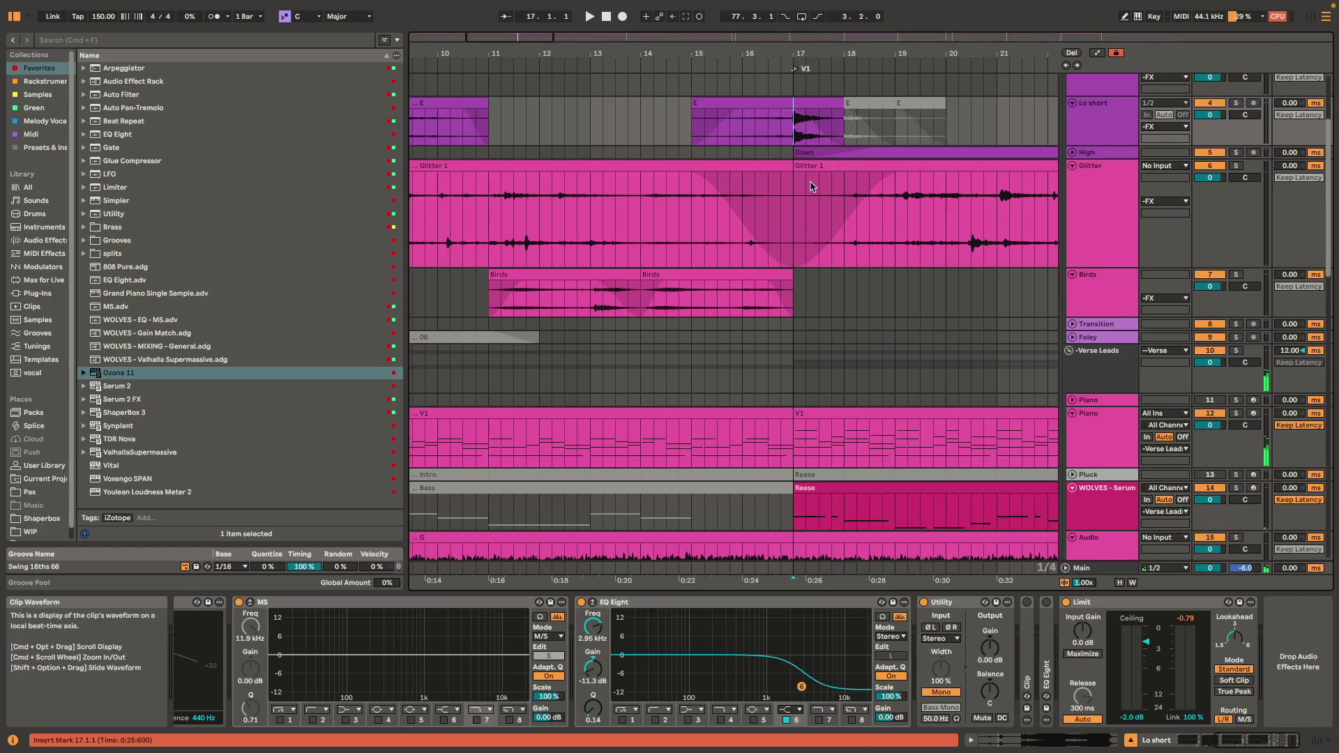
scroll(811, 325, "right", 3)
scroll(811, 326, "up", 1)
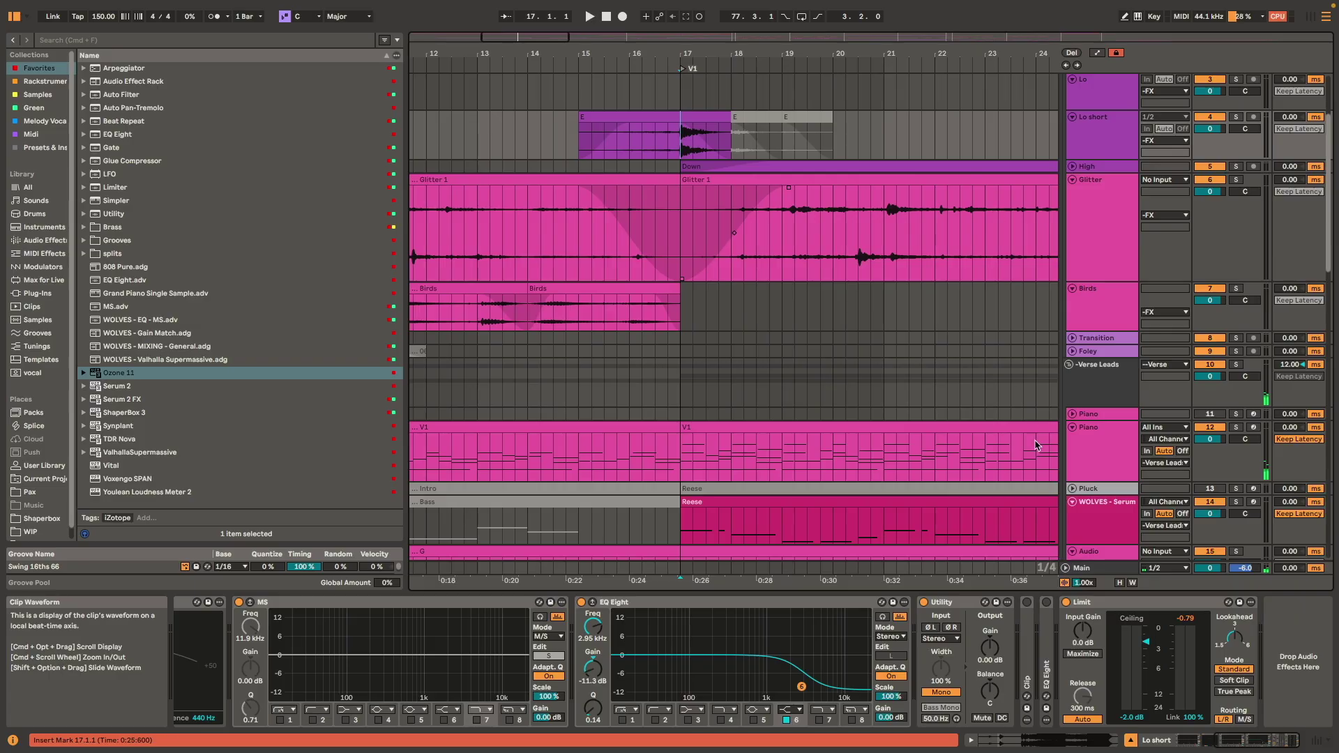
key("space")
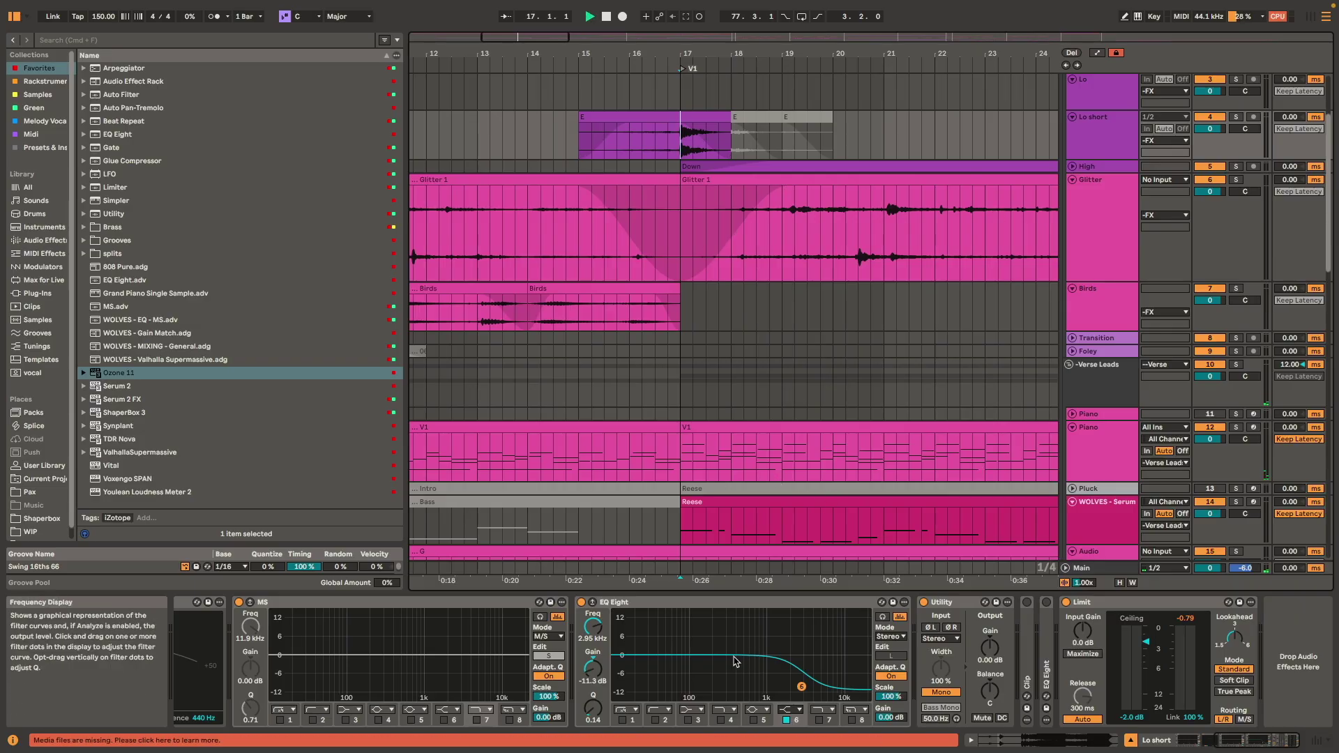
key("space")
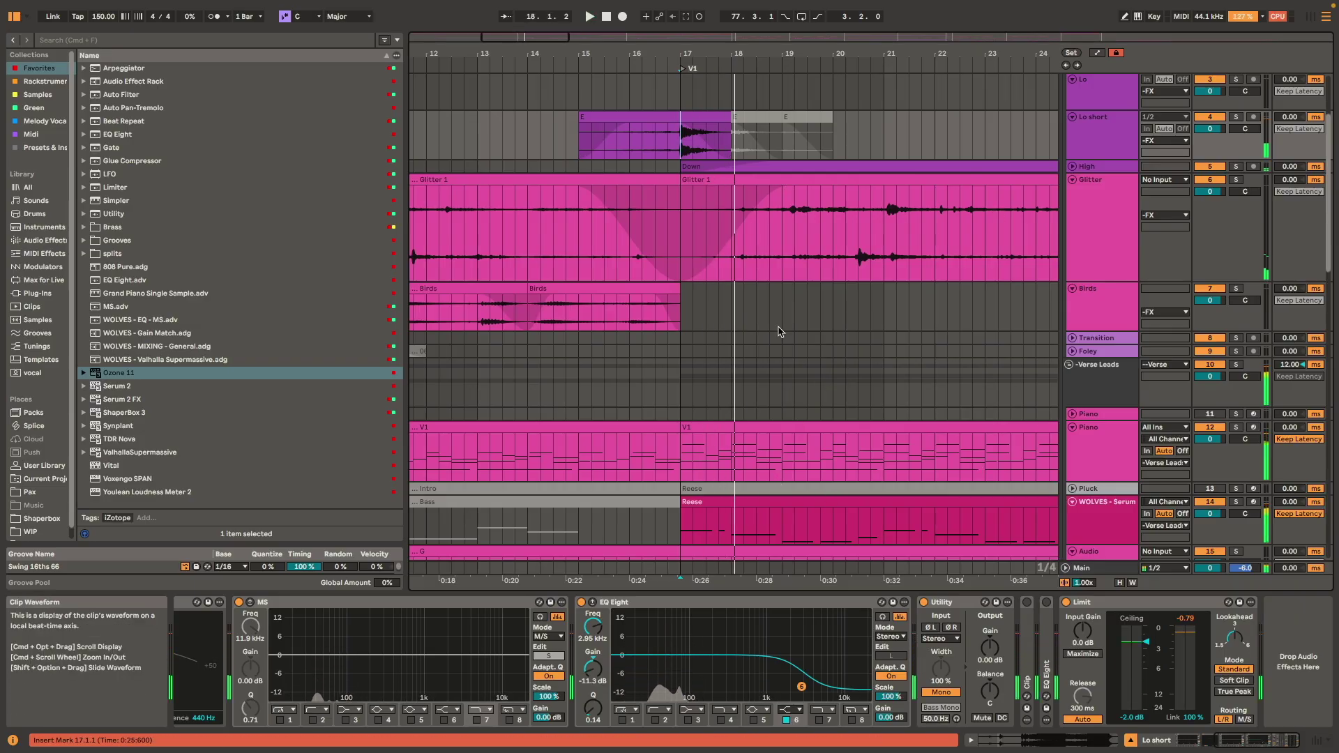
- Solo the Lo short track and select its E clip from bar 17 to bar 18
left_click(772, 503)
left_click_drag(680, 141, 722, 143)
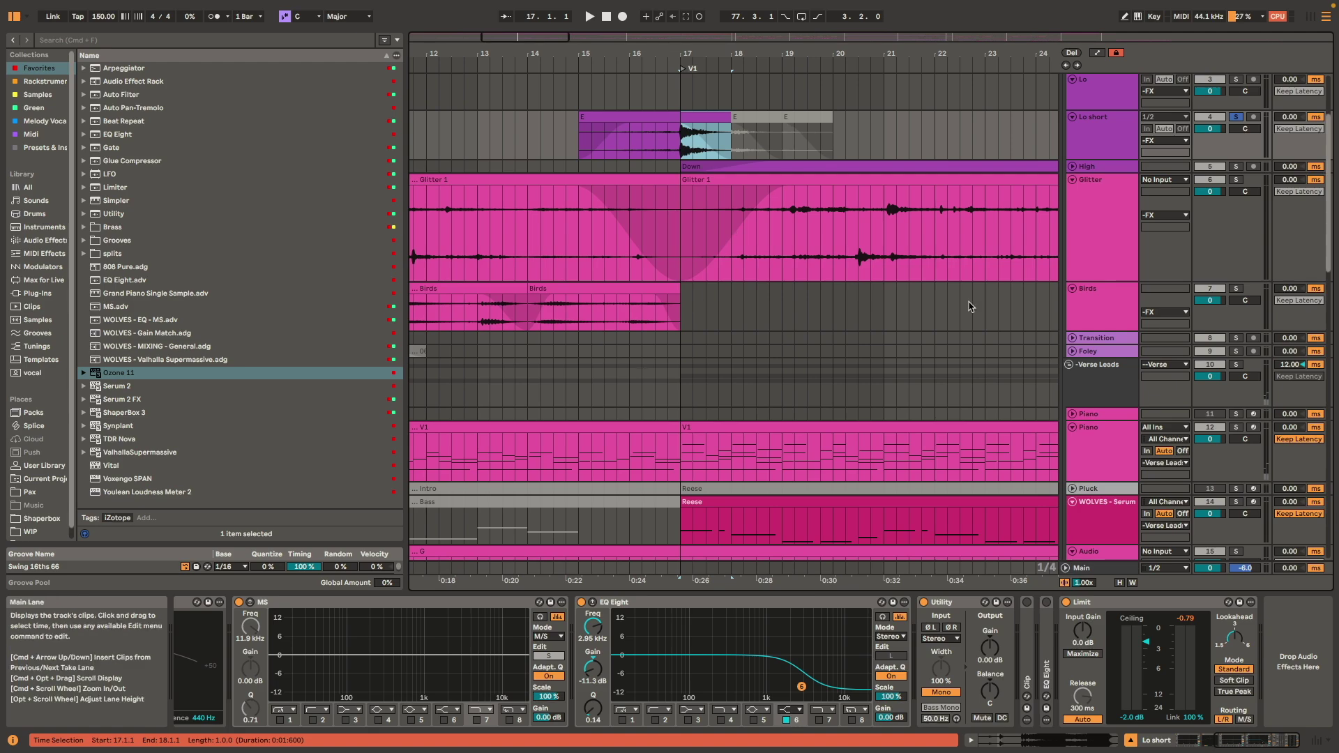
scroll(730, 180, "down", 2)
scroll(725, 185, "down", 2)
scroll(720, 191, "up", 1)
scroll(711, 191, "right", 1)
scroll(709, 192, "up", 2)
- Unfold the High track, select its Down clip, and play the verse from bar 17 with all tracks audible
left_click(716, 192)
scroll(768, 199, "up", 2)
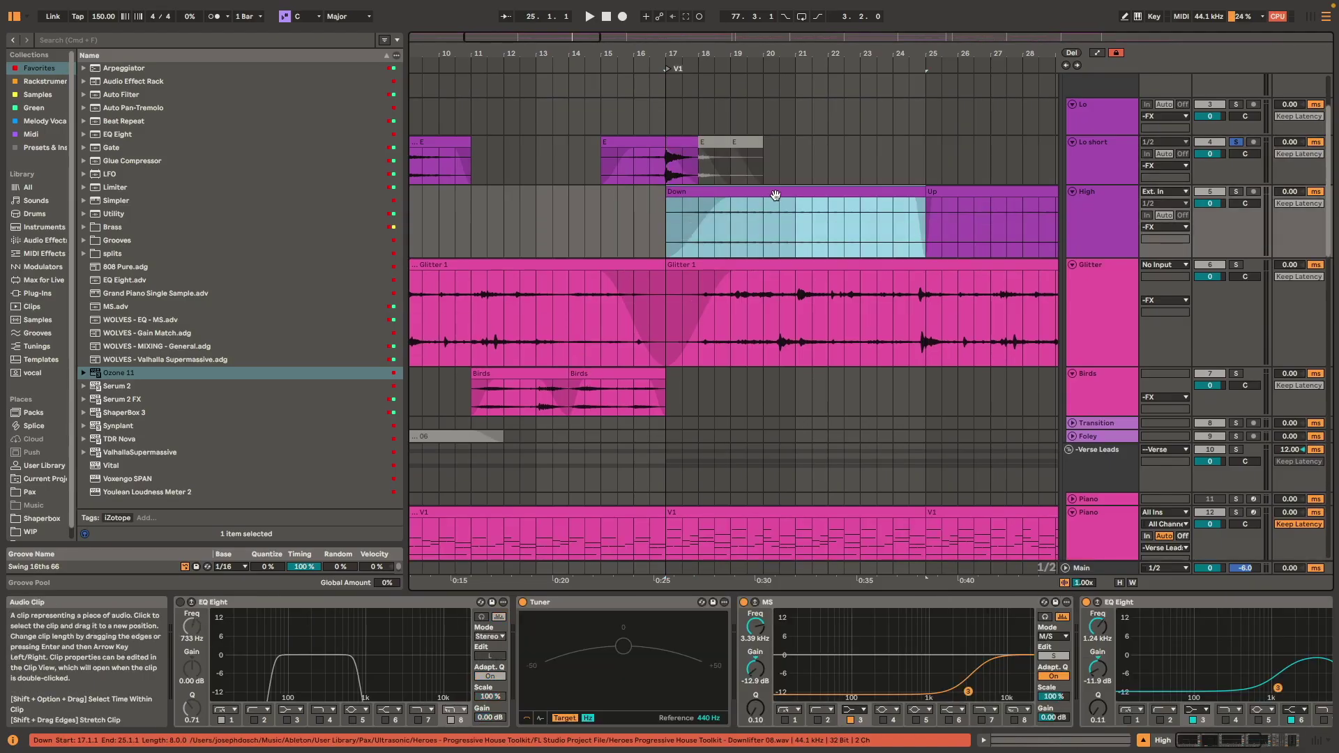
scroll(697, 244, "down", 4)
scroll(684, 272, "left", 5)
scroll(726, 259, "down", 1)
key("space")
scroll(767, 279, "down", 2)
scroll(767, 314, "down", 5)
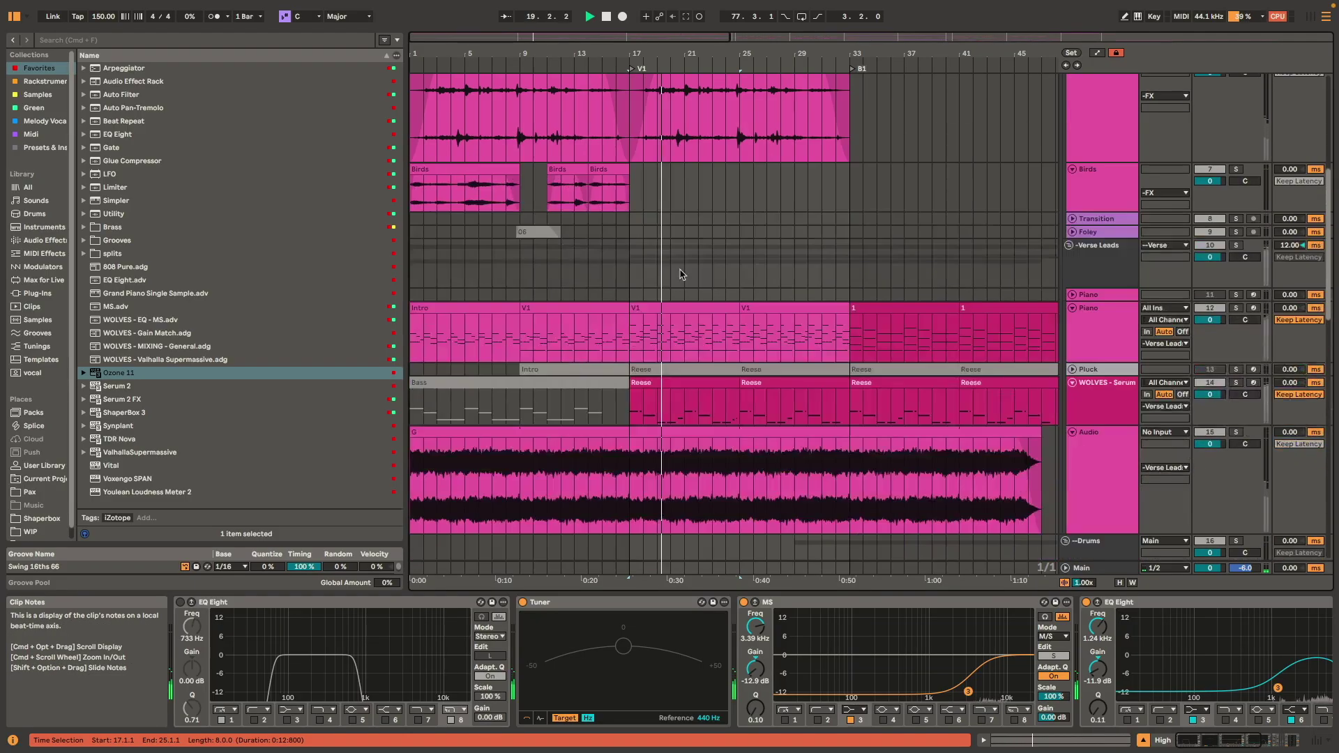
- Play the Reese clip at bar 17 soloed and open the track's Serum 2 instrument
left_click(706, 365)
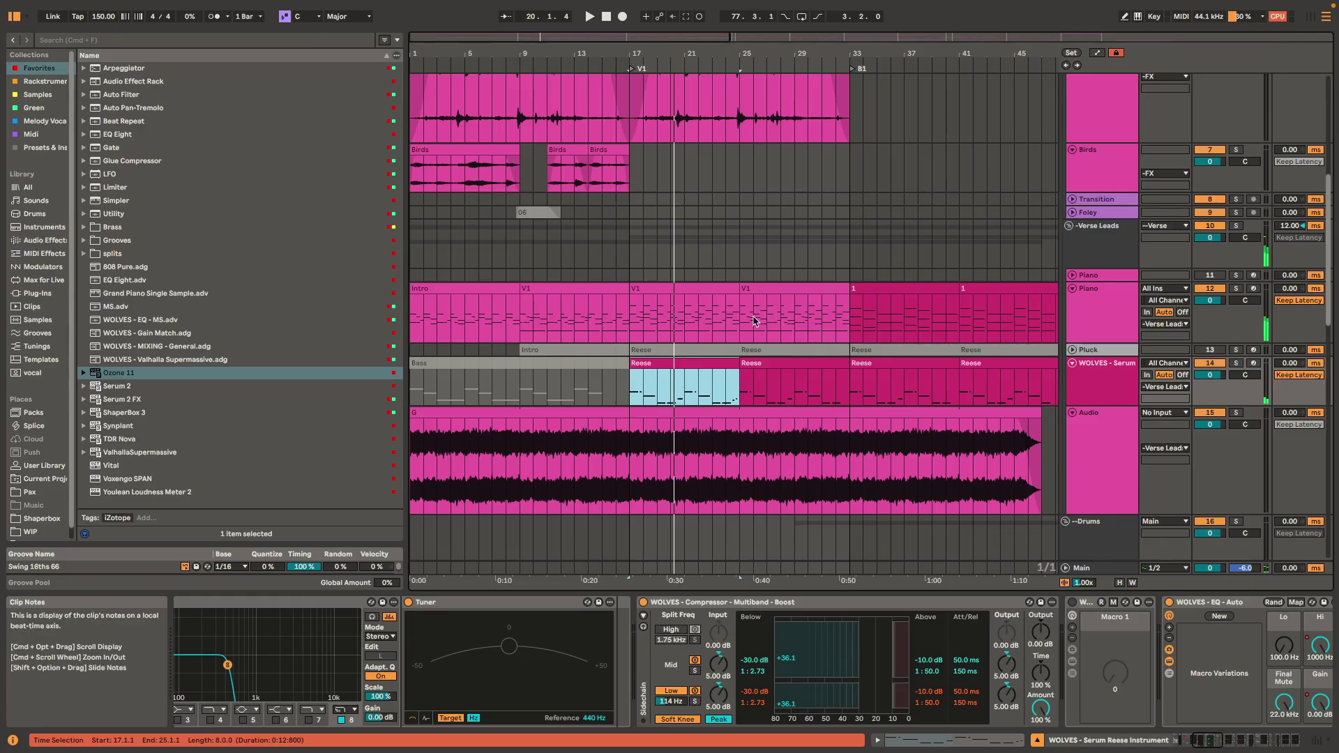
scroll(699, 397, "down", 5)
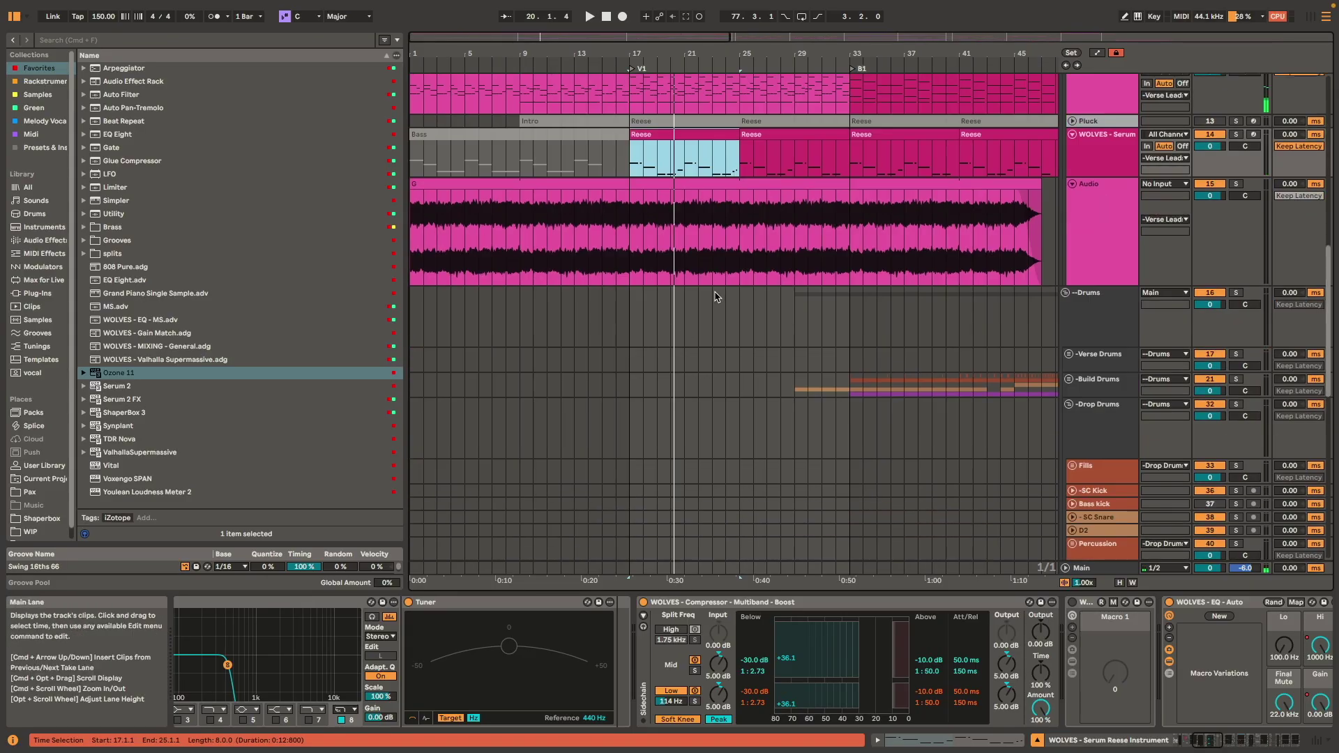
scroll(667, 377, "up", 5)
key("space")
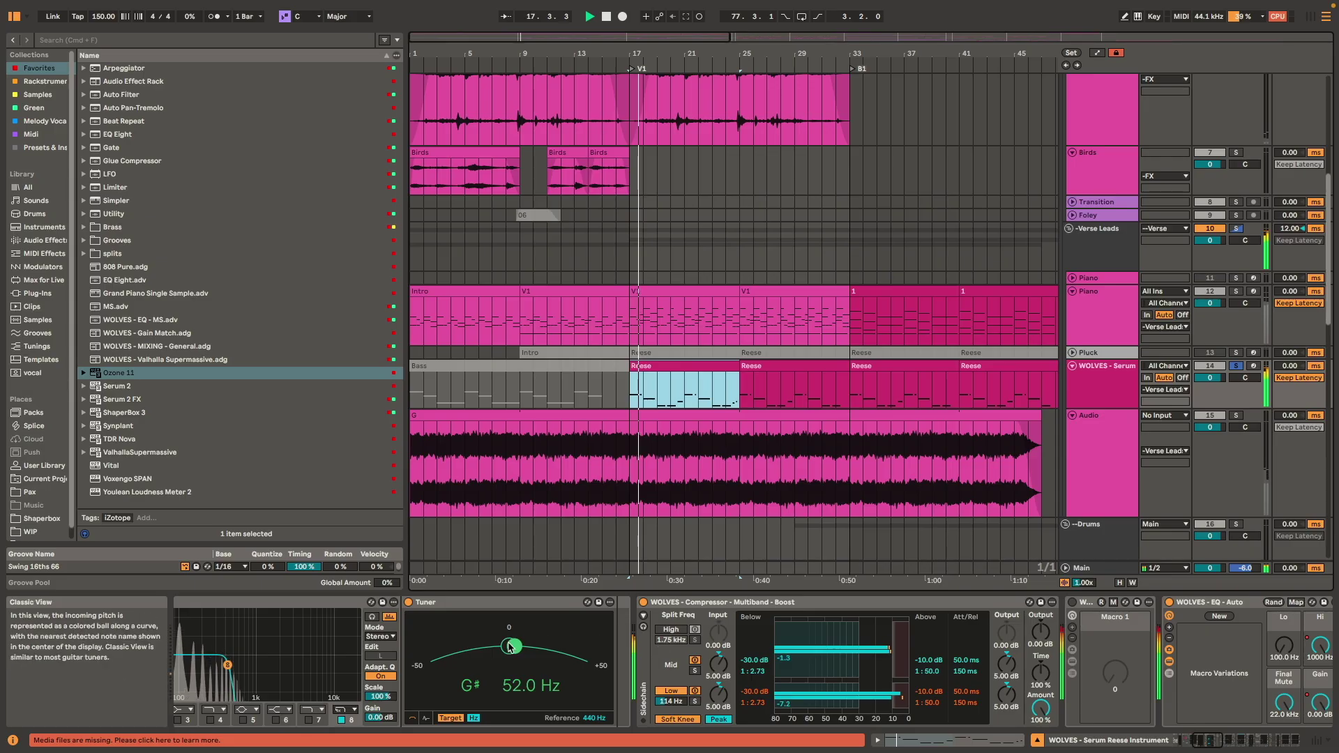
scroll(389, 628, "left", 5)
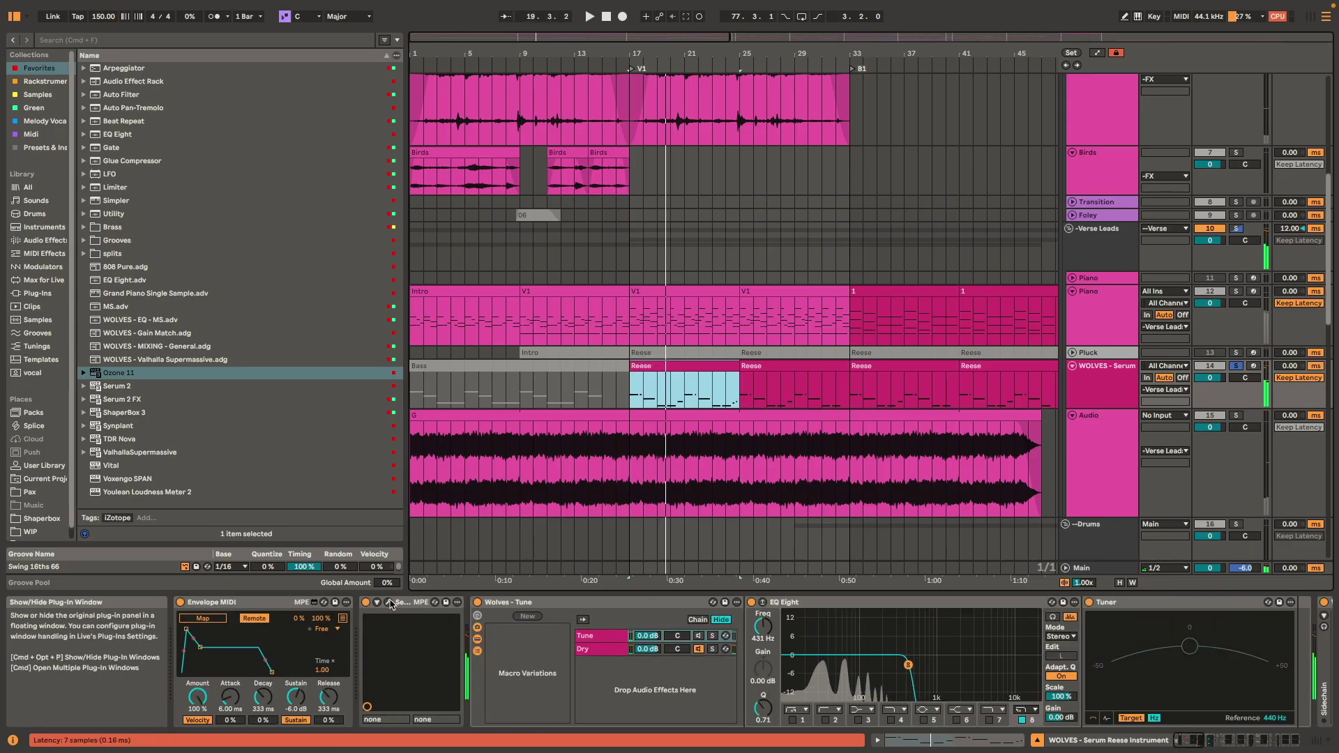
left_click(390, 603)
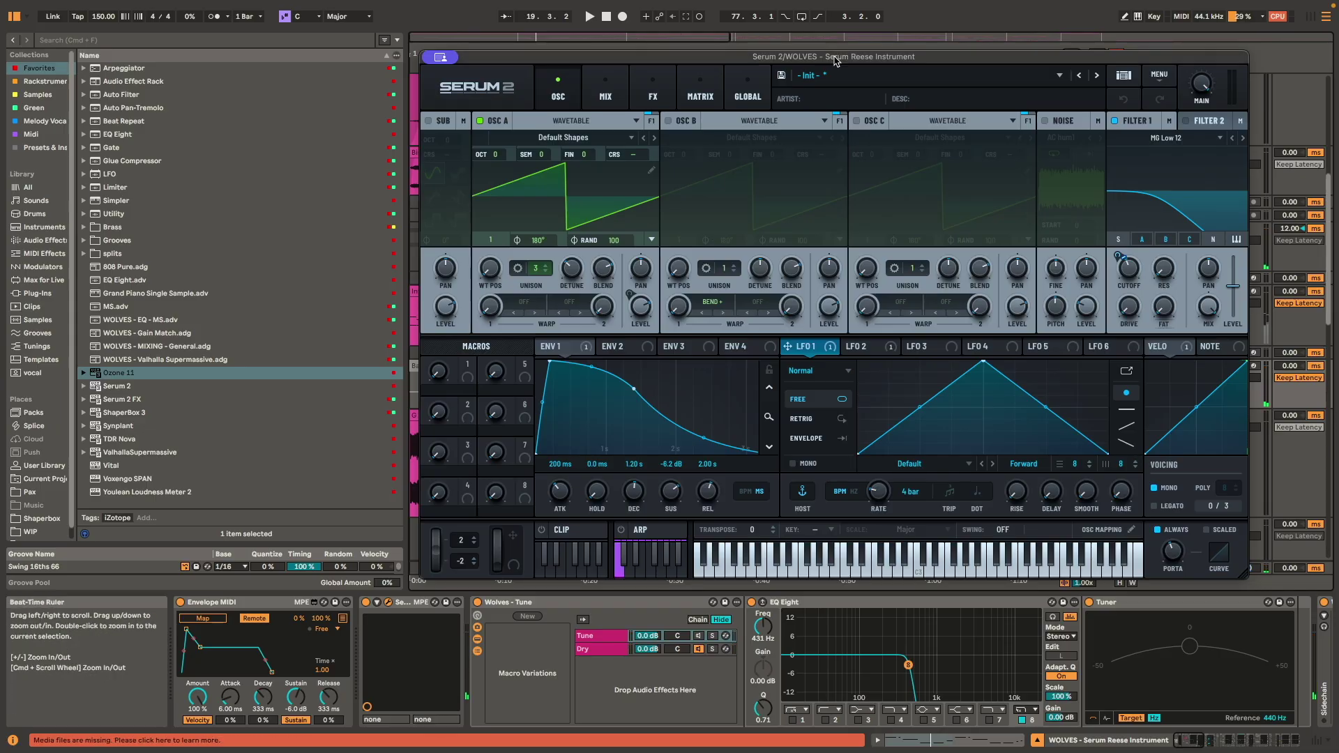
left_click_drag(835, 56, 845, 52)
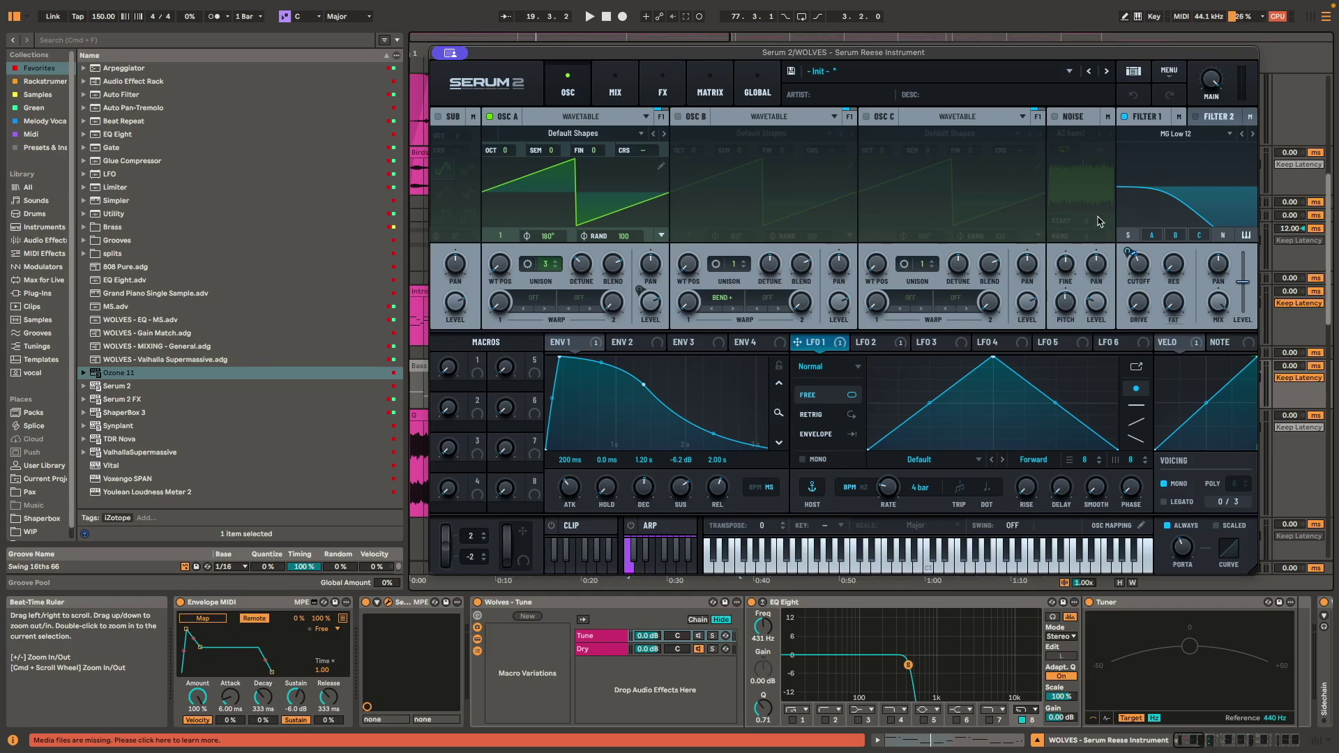
- Replay the Reese clip while examining the synth's oscillator and ENV 1, its Distortion and Filter effects, and the LFO 2 shape
key("space")
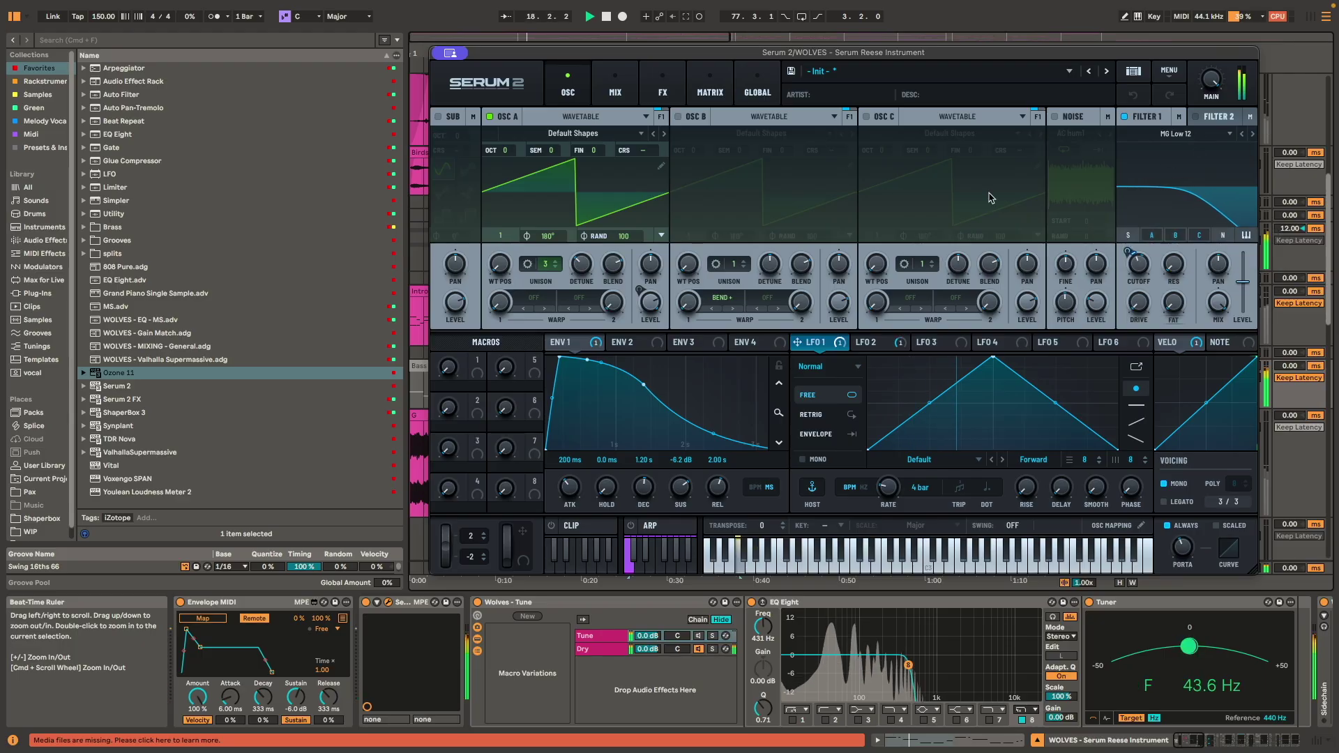
left_click(587, 343)
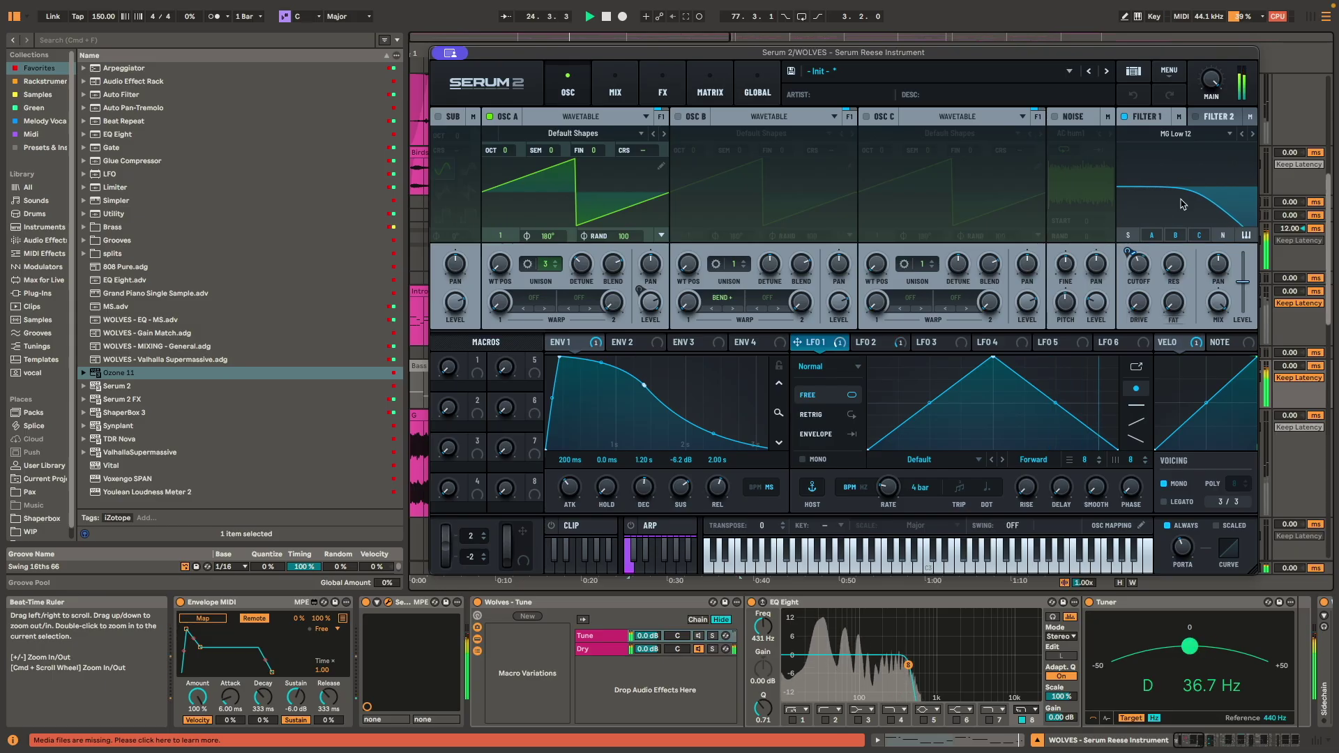
left_click(664, 87)
key("space")
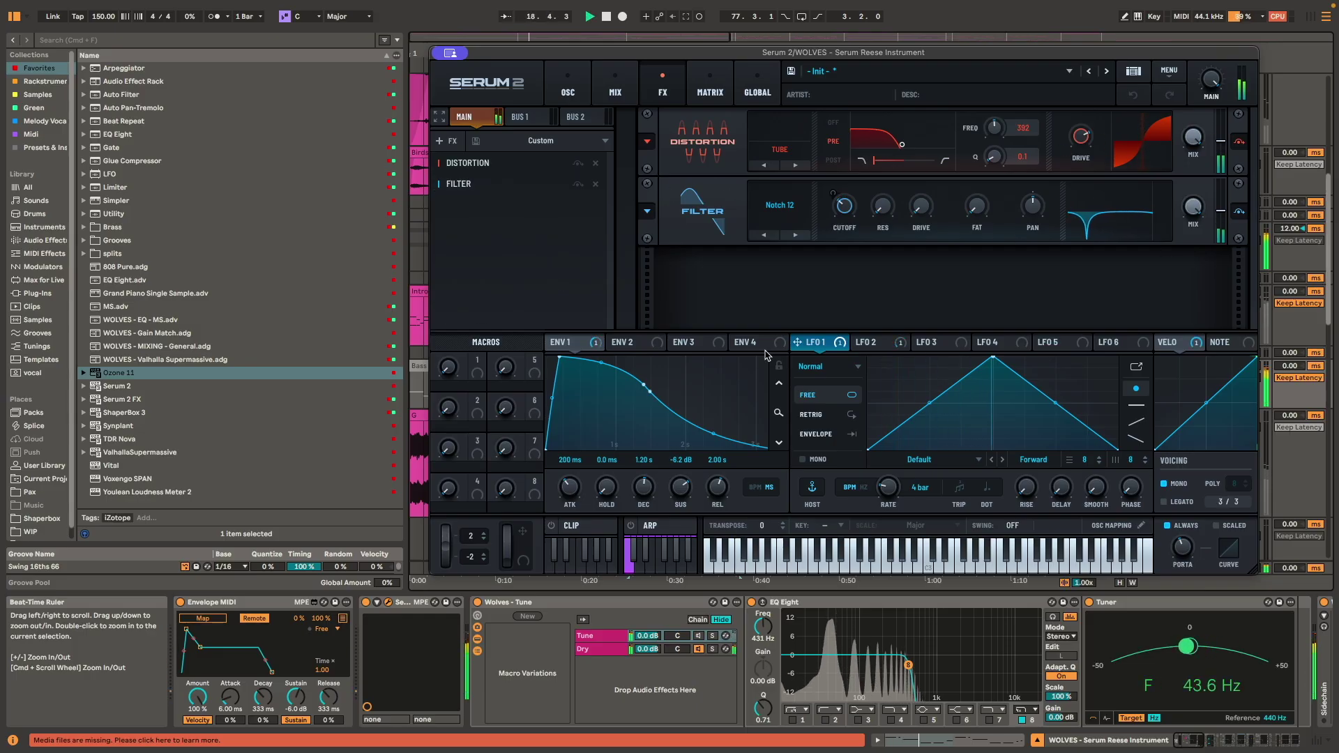
left_click(869, 344)
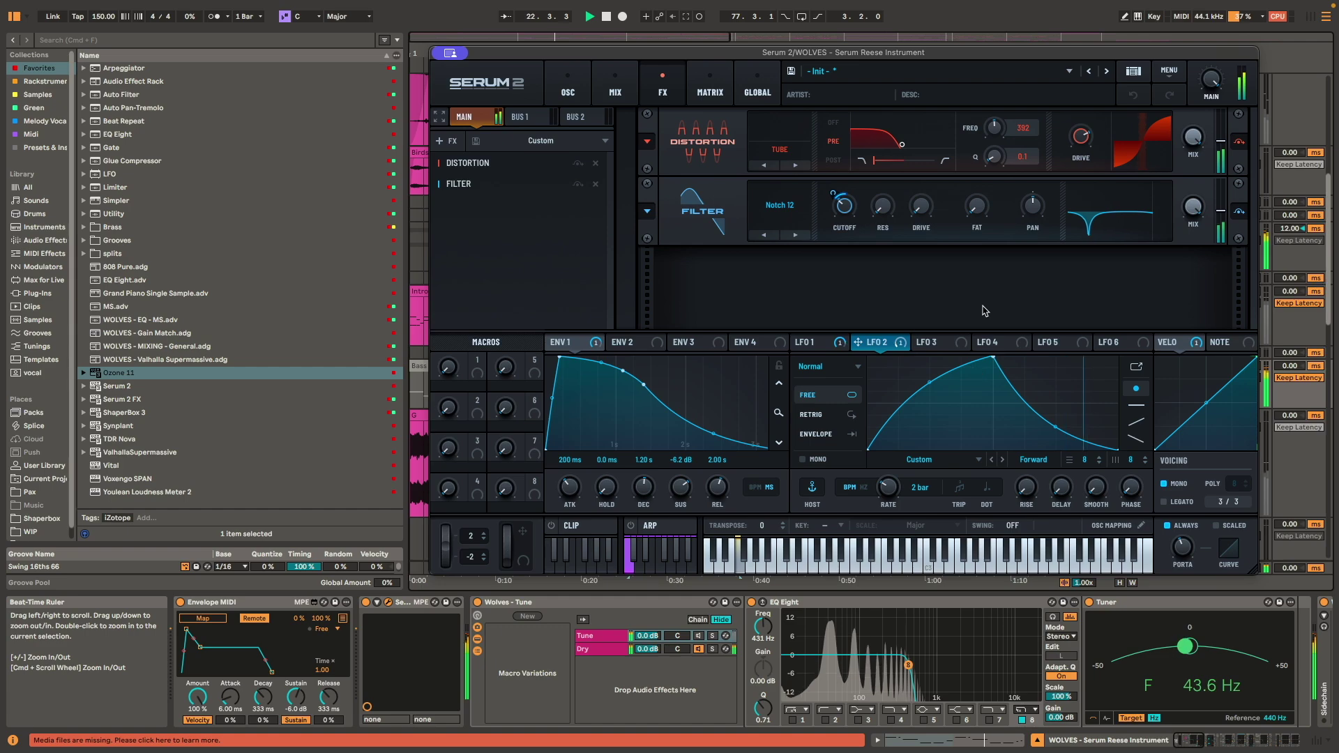
- Examine Filter 1 on the synth's oscillator page together with LFO 1, and stop playback
left_click(568, 78)
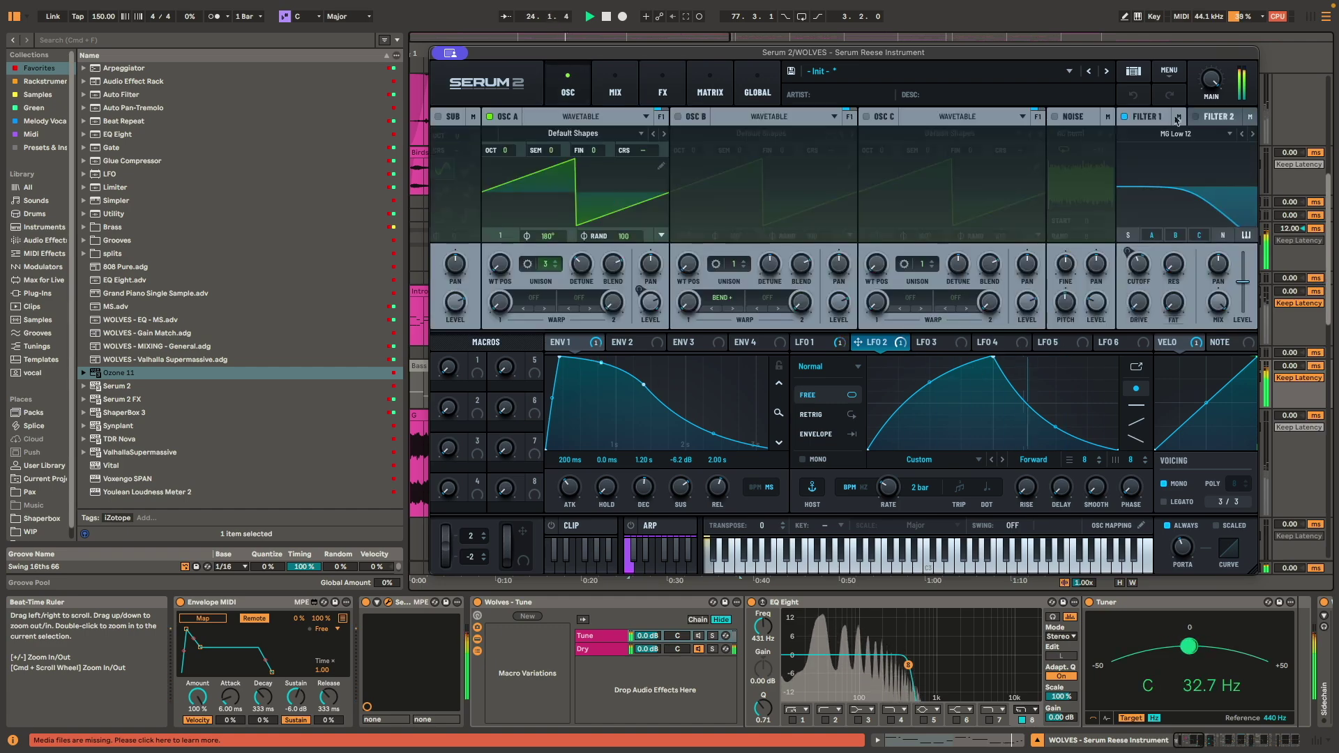
left_click(837, 341)
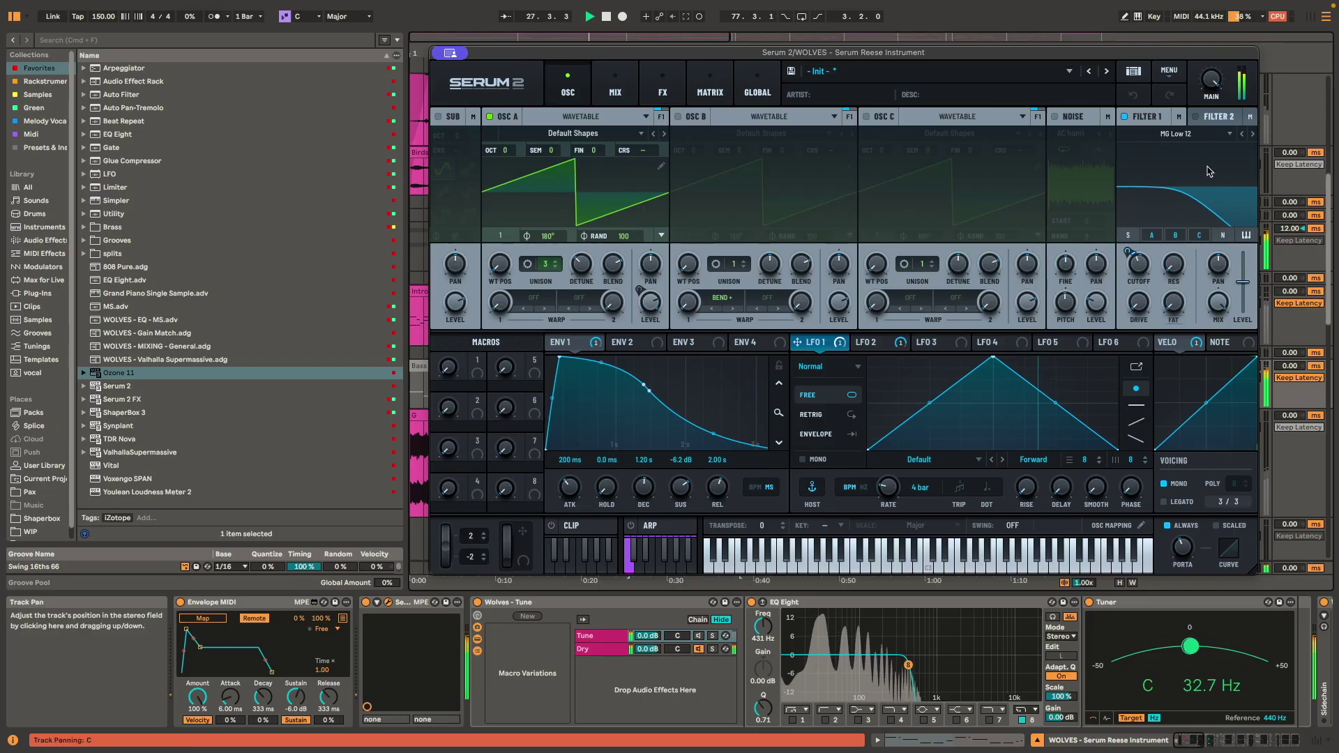
key("space")
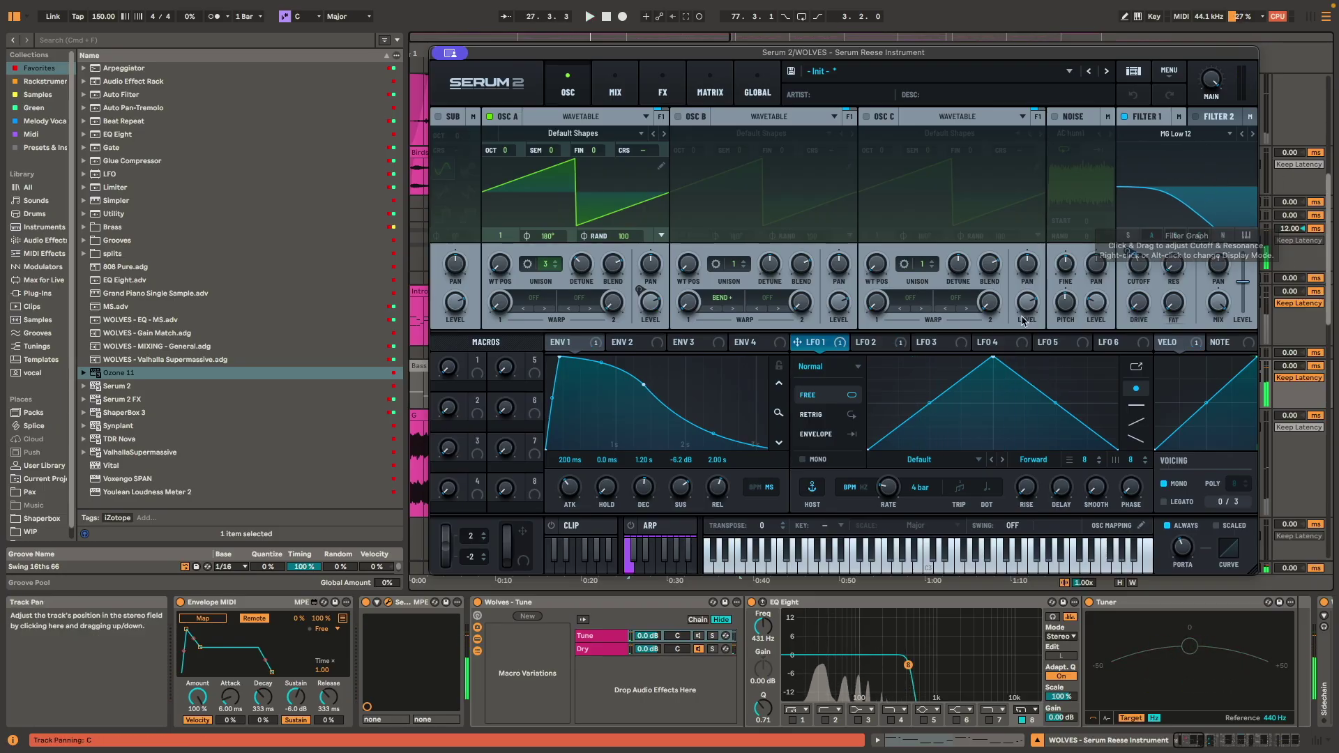
- Audition a higher C and the lowest C on the Serum 2 keyboard, and close the synth window
left_click(856, 569)
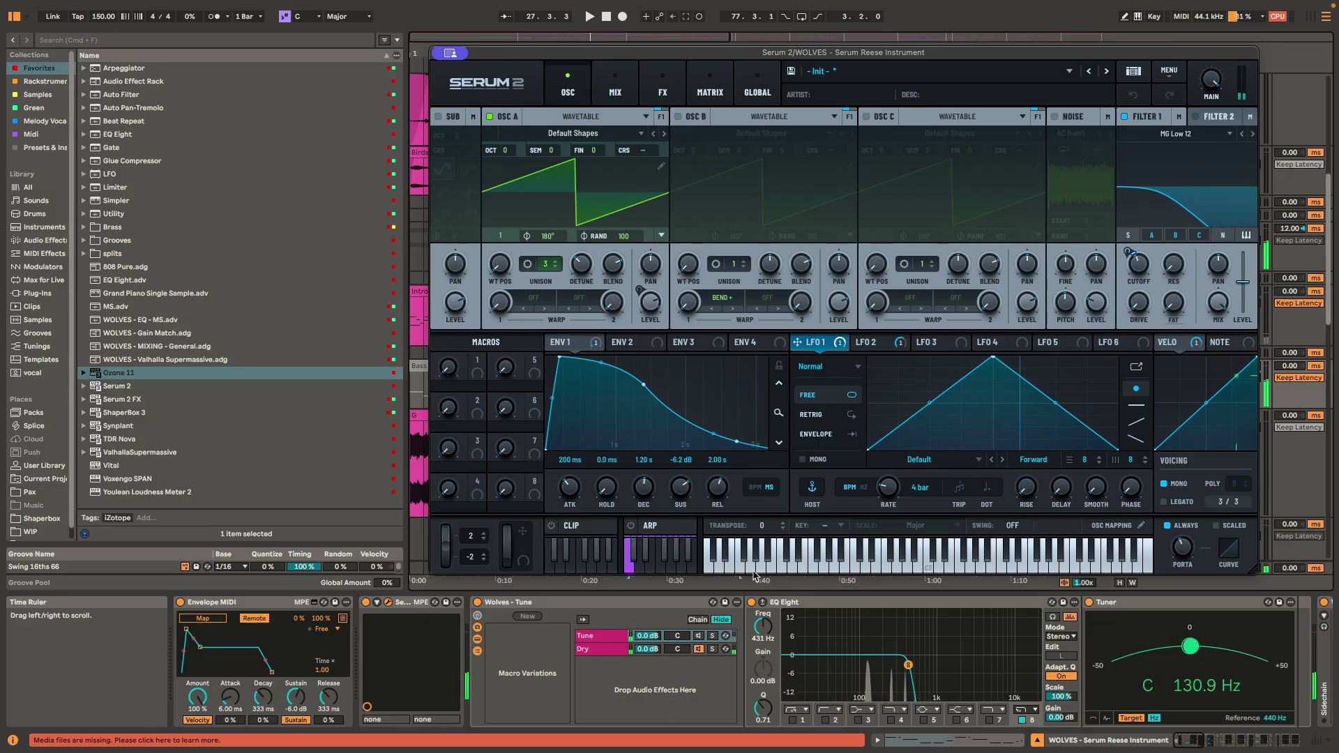
left_click(709, 570)
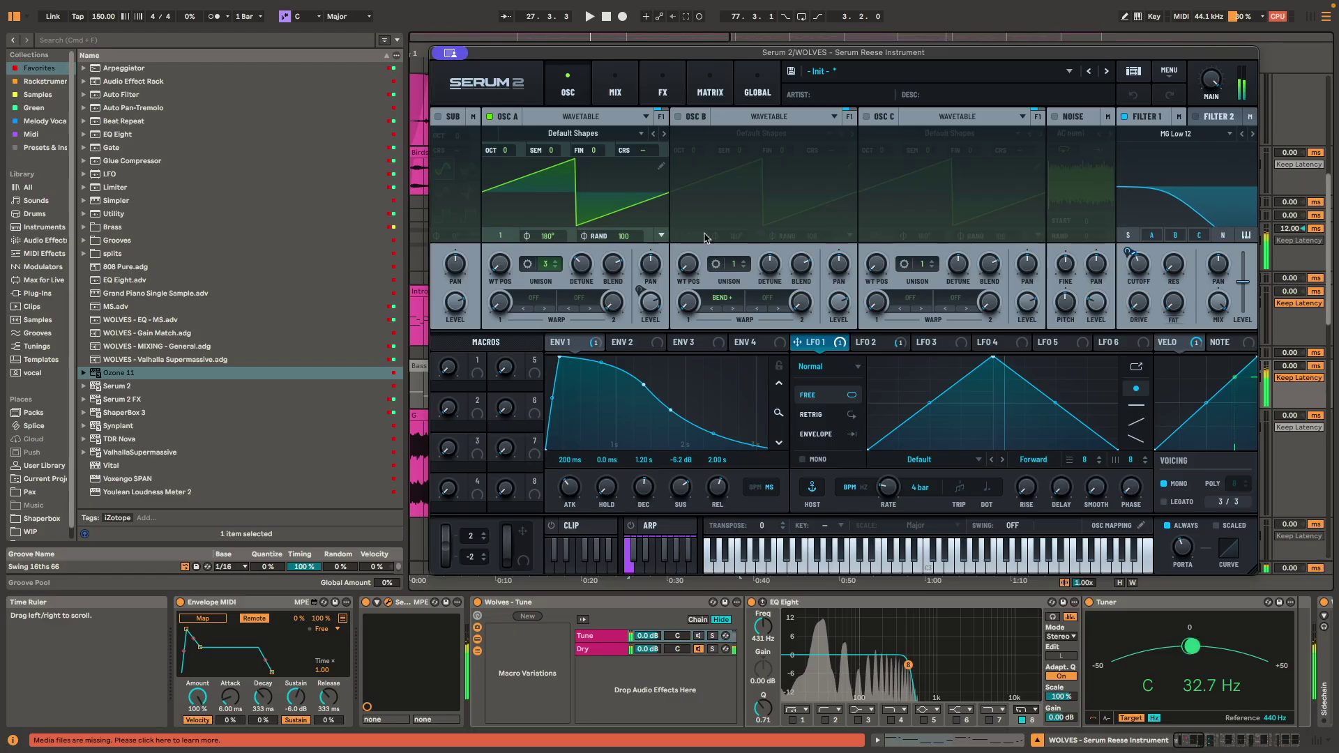
left_click(450, 52)
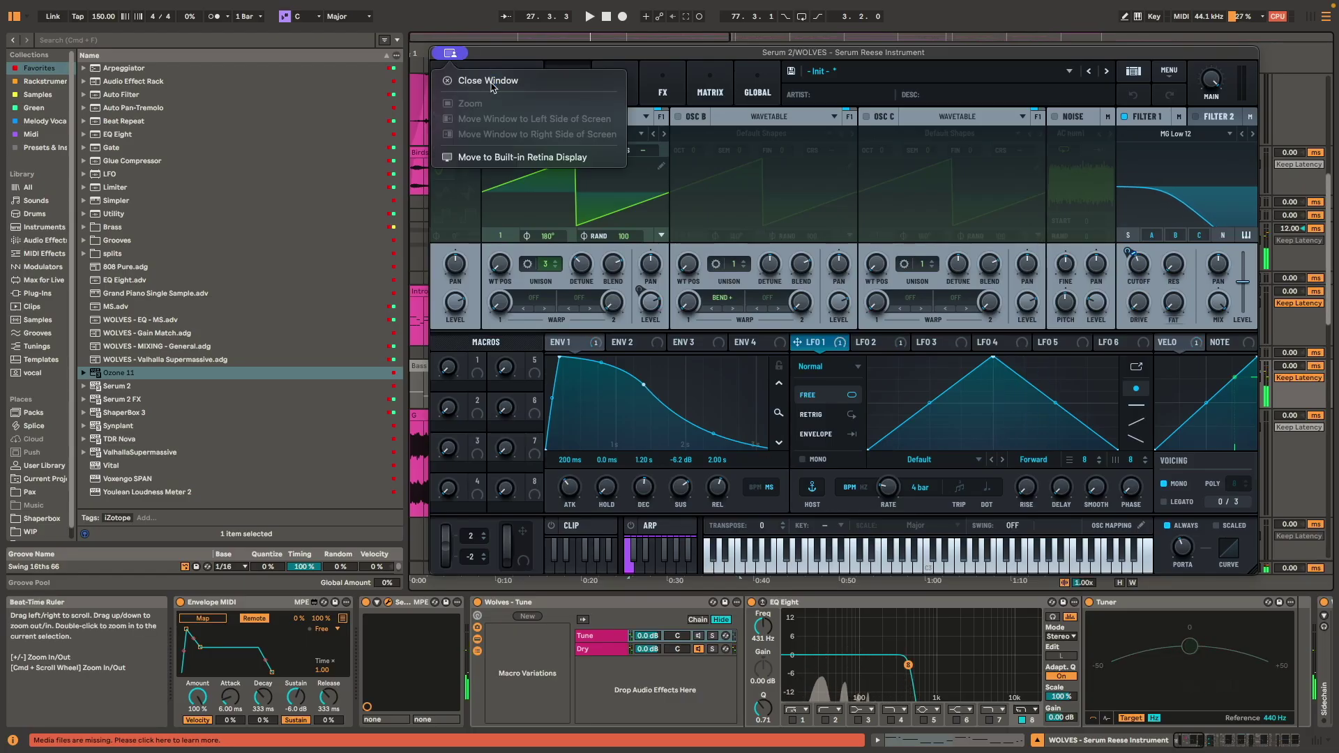
left_click(488, 79)
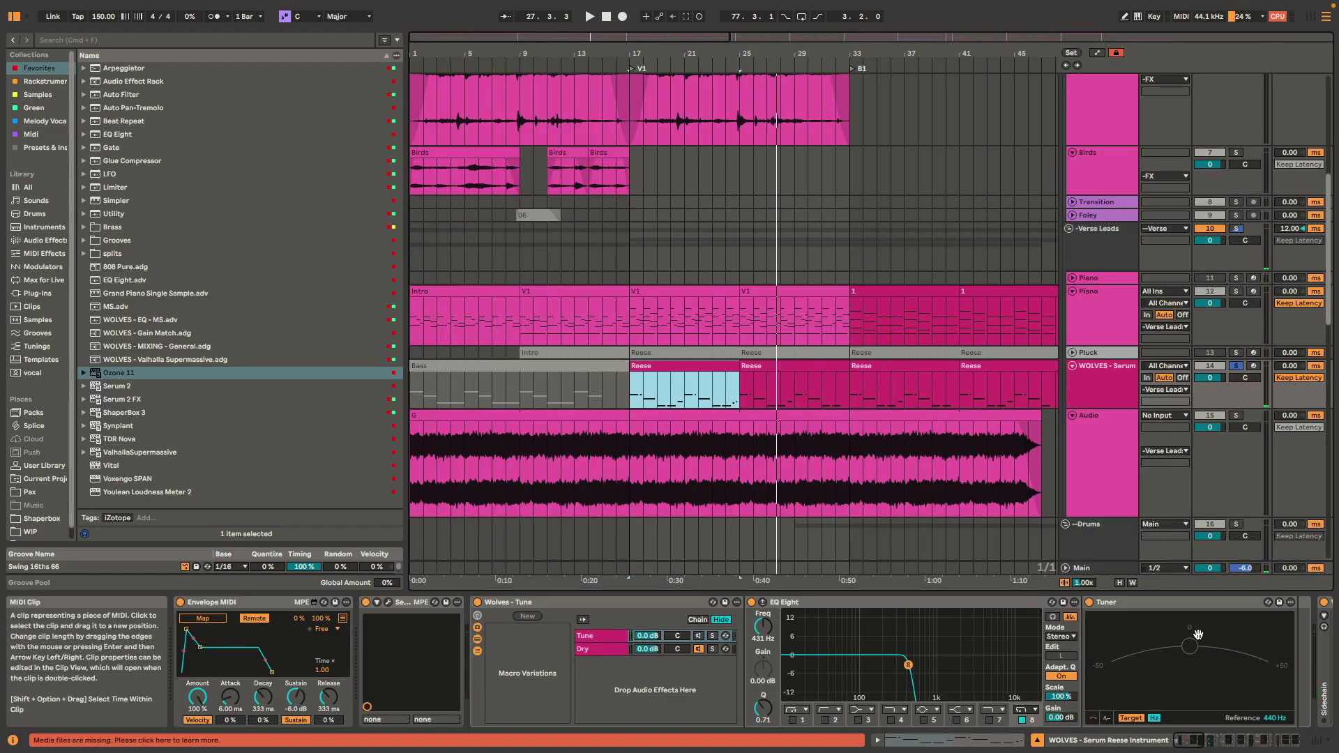
- Examine the Reese track's effects chain from the MS equalizer and Generic compressor through the Fast equalizer to the Limiter
scroll(1198, 634, "right", 10)
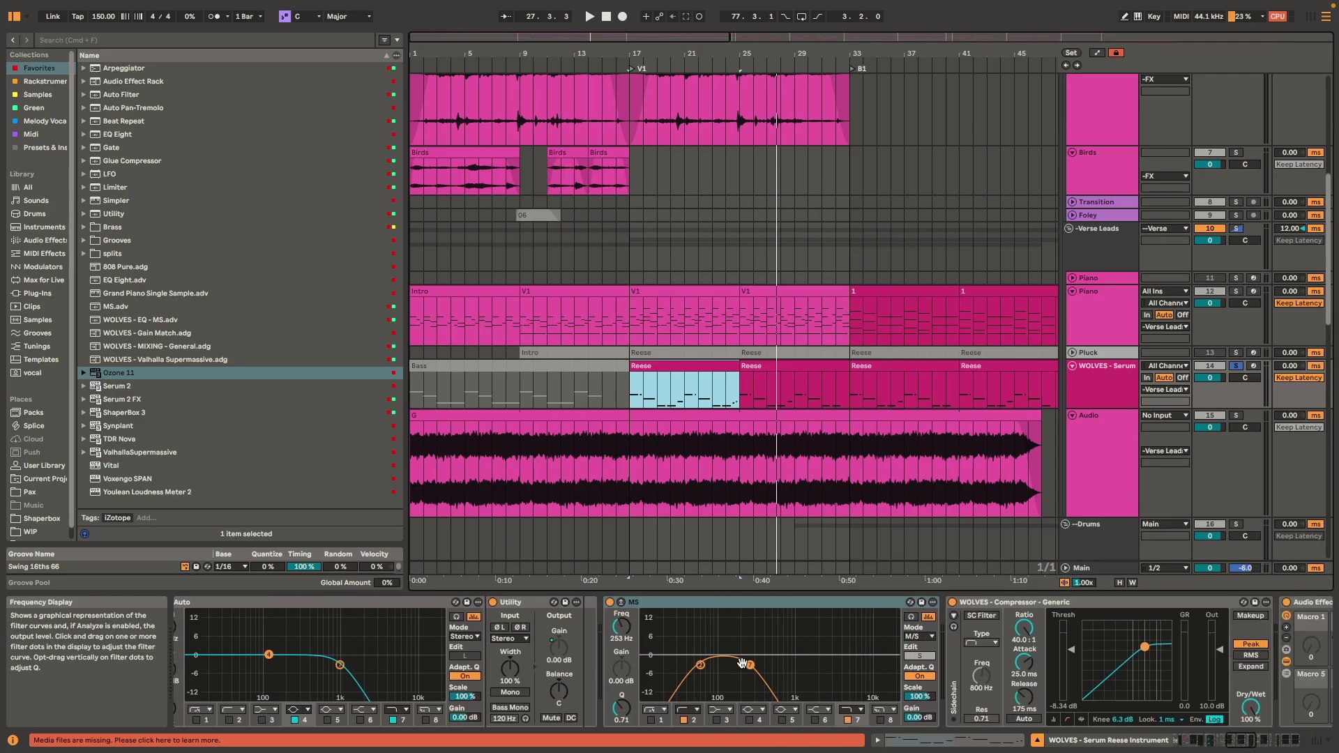
scroll(742, 663, "right", 3)
left_click_drag(672, 636, 756, 677)
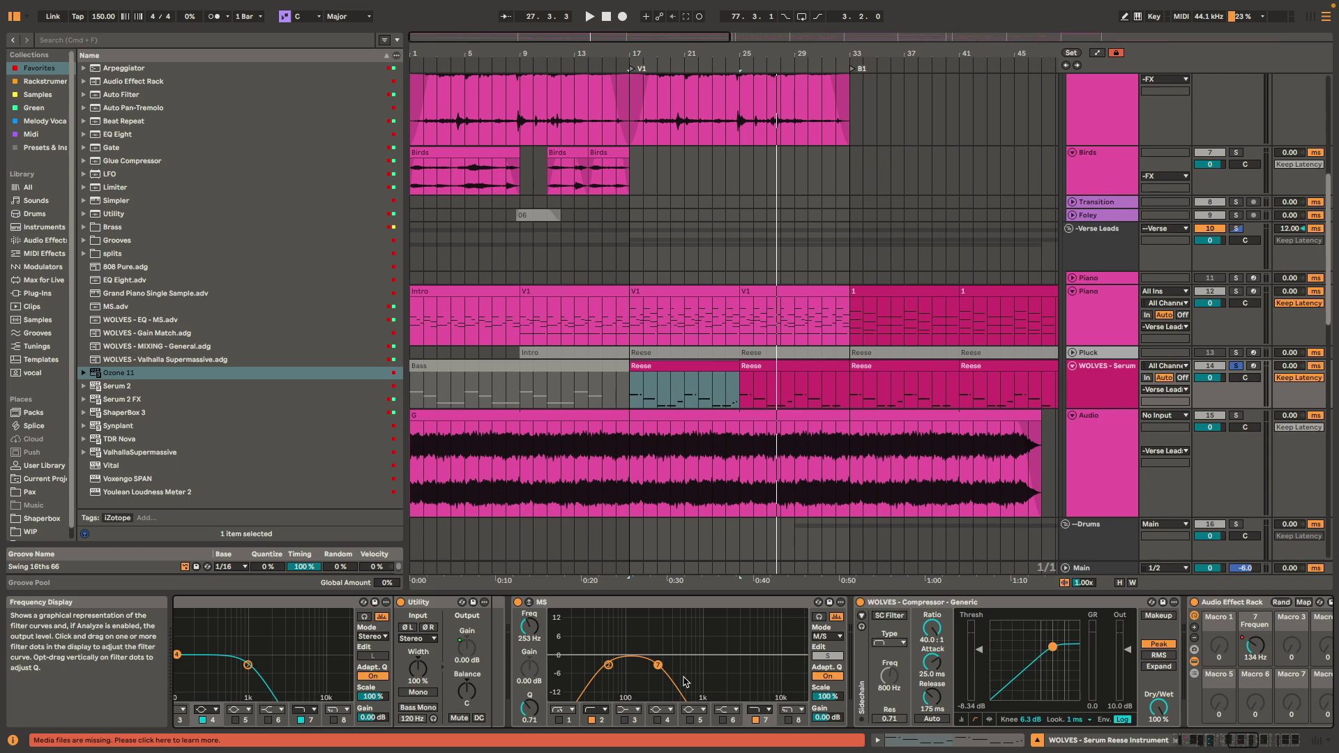
left_click(715, 618)
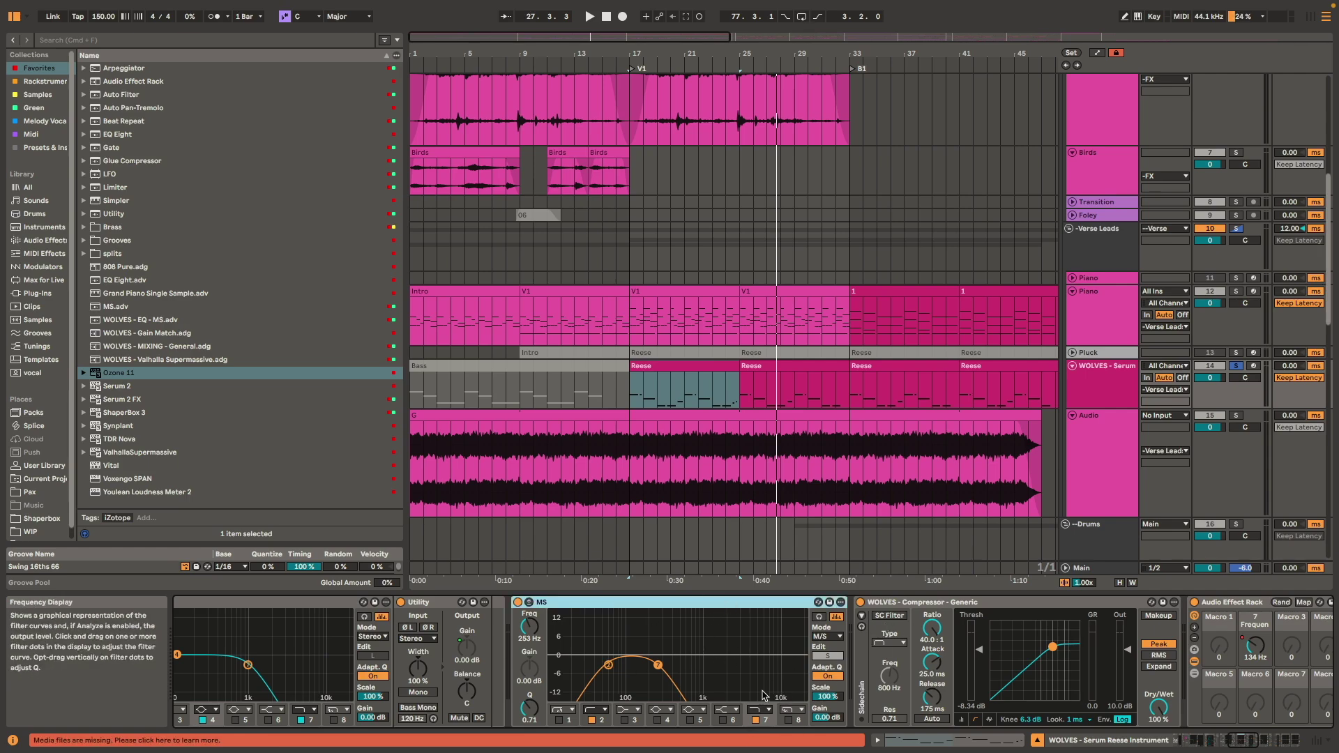
left_click(636, 690)
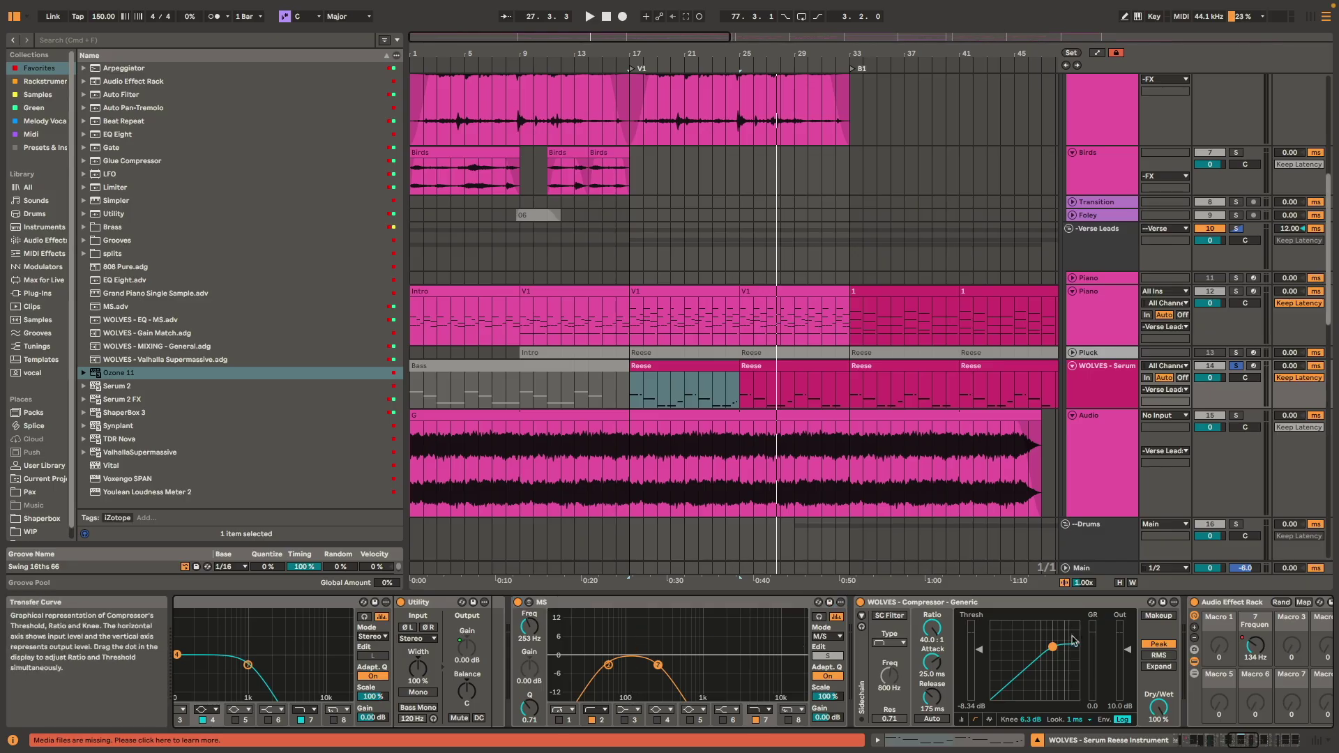
scroll(690, 683, "right", 10)
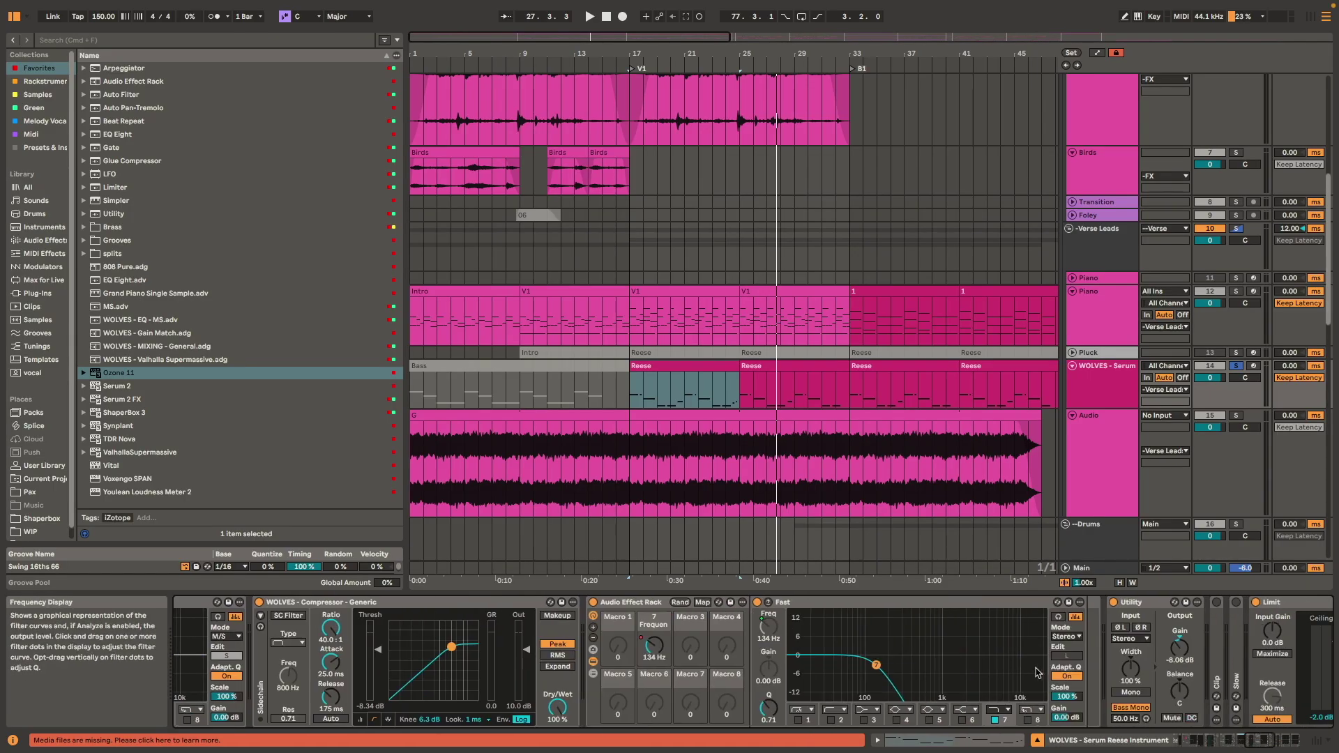
scroll(960, 673, "right", 3)
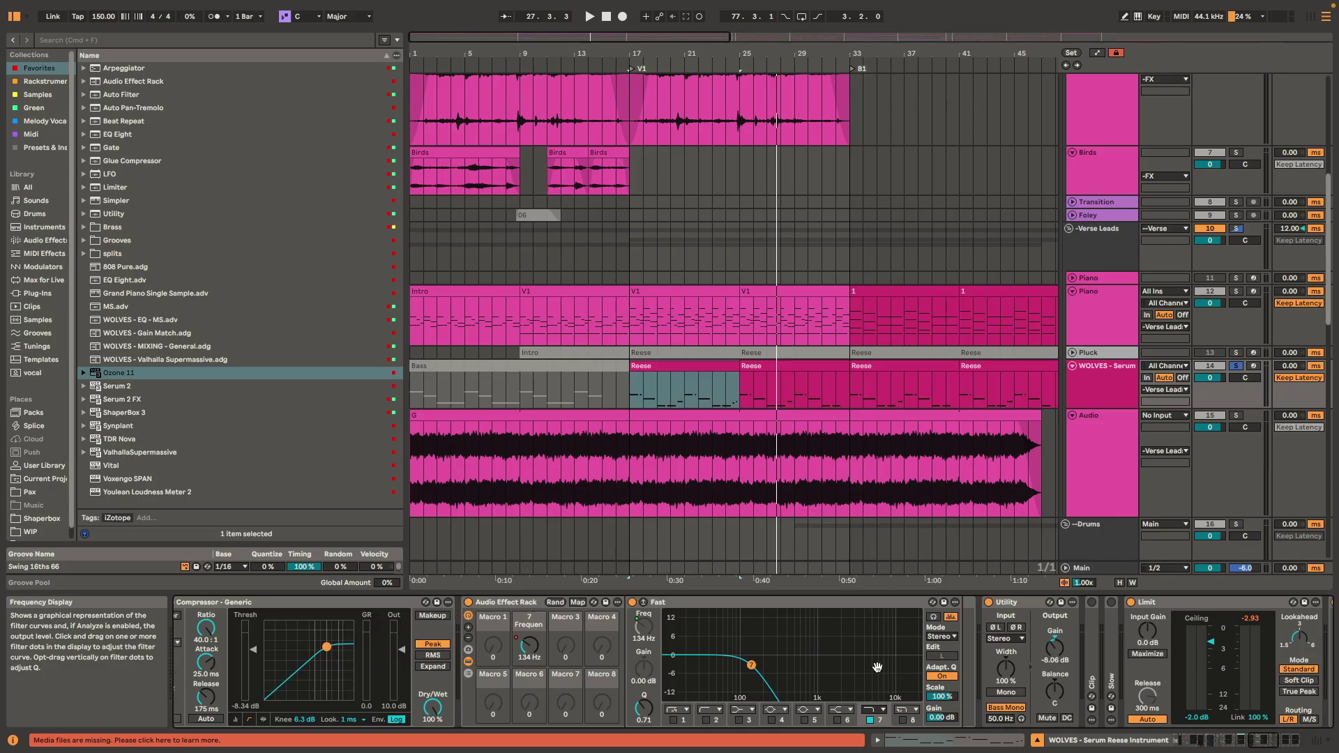
scroll(825, 671, "left", 8)
scroll(809, 648, "right", 9)
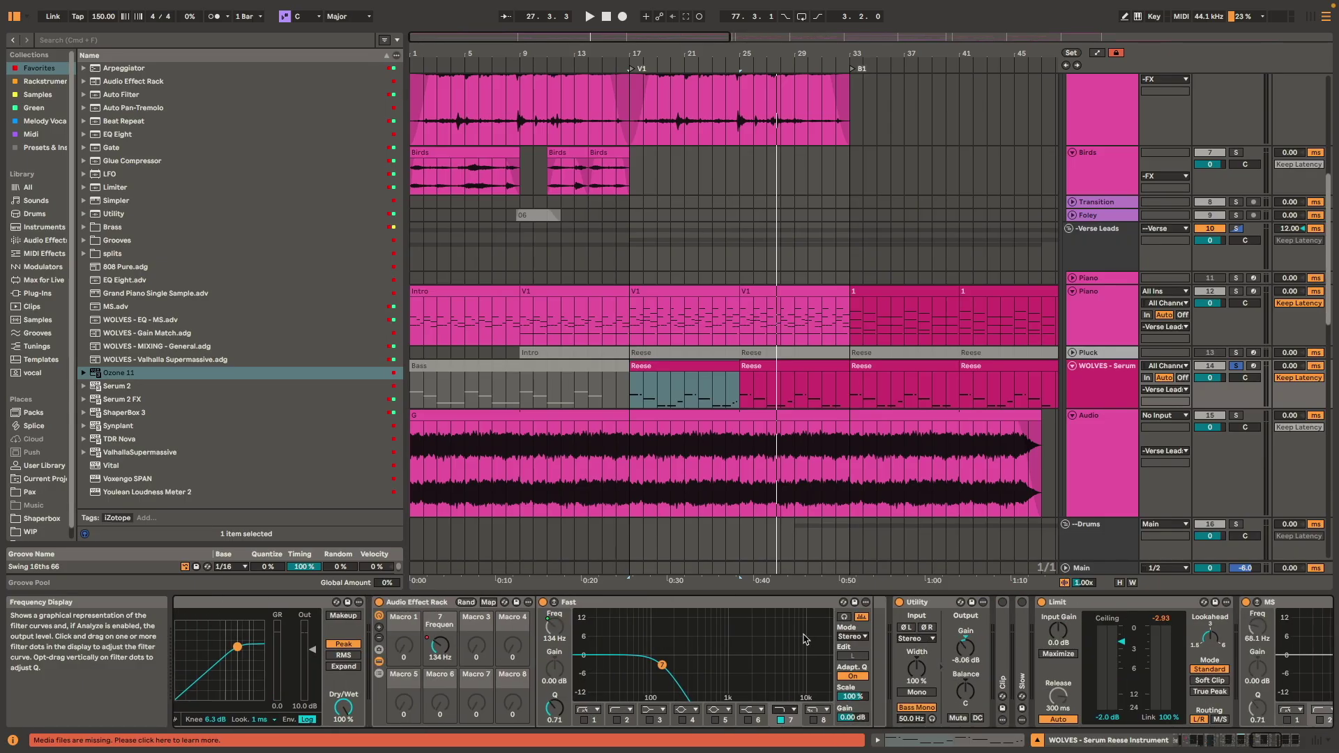
- Select the V1 Piano clip at bar 17 and play it soloed
key("Up")
key("Up")
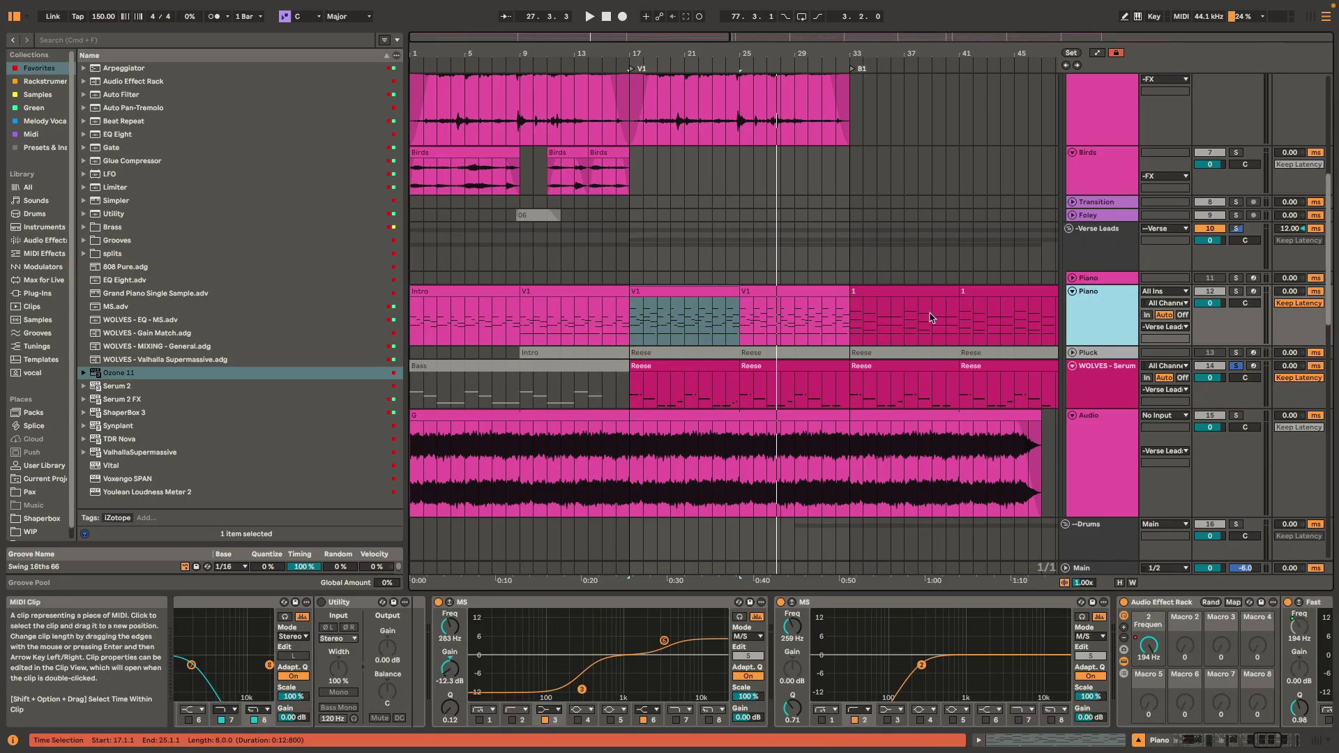
key("space")
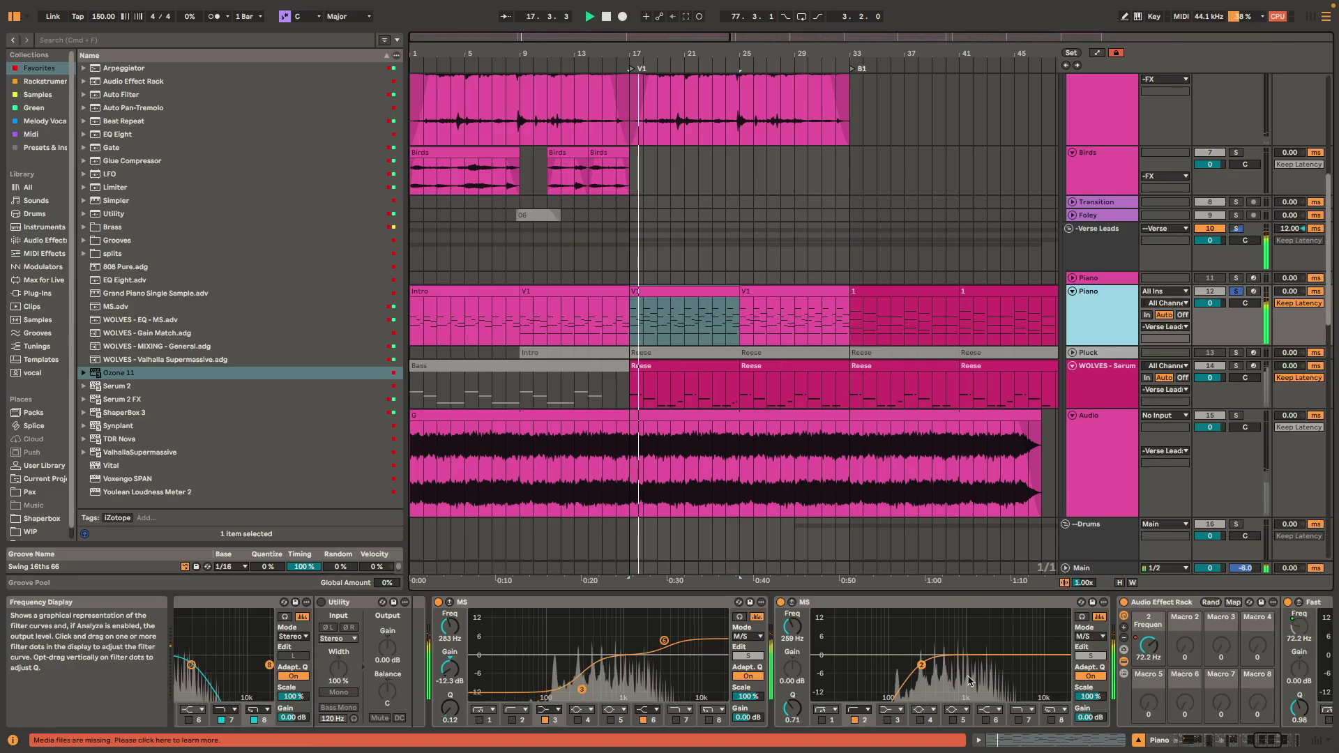
- Stop the Piano audition and play the whole Verse Leads group soloed from bar 17
key("Down")
key("Down")
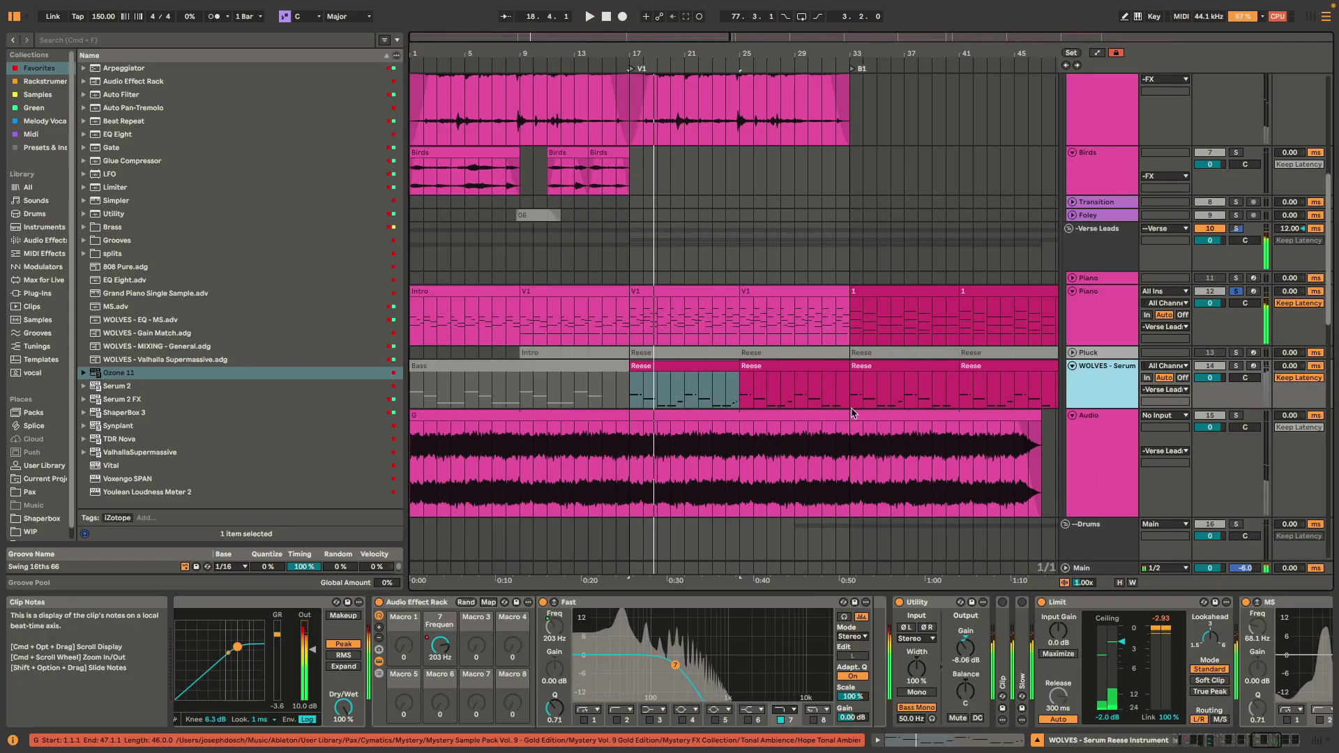
key("space")
left_click(631, 442)
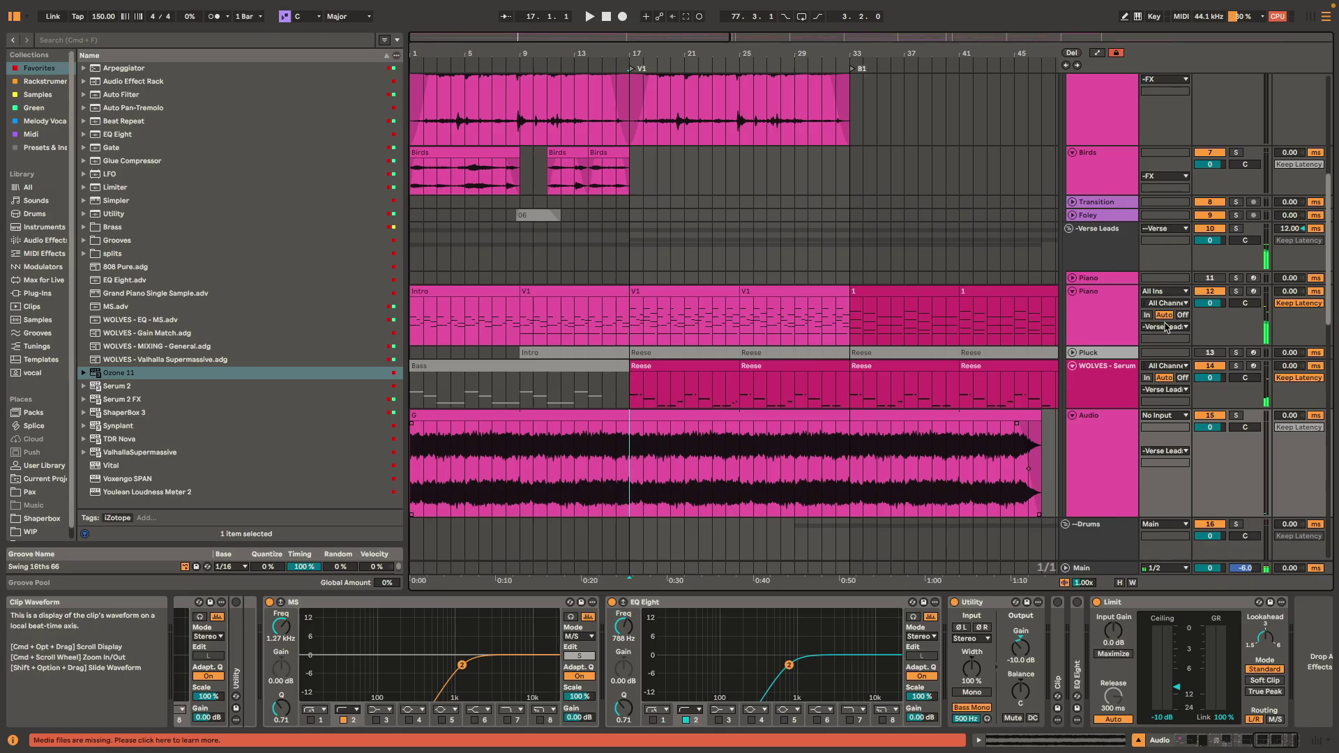
left_click(1078, 255)
key("space")
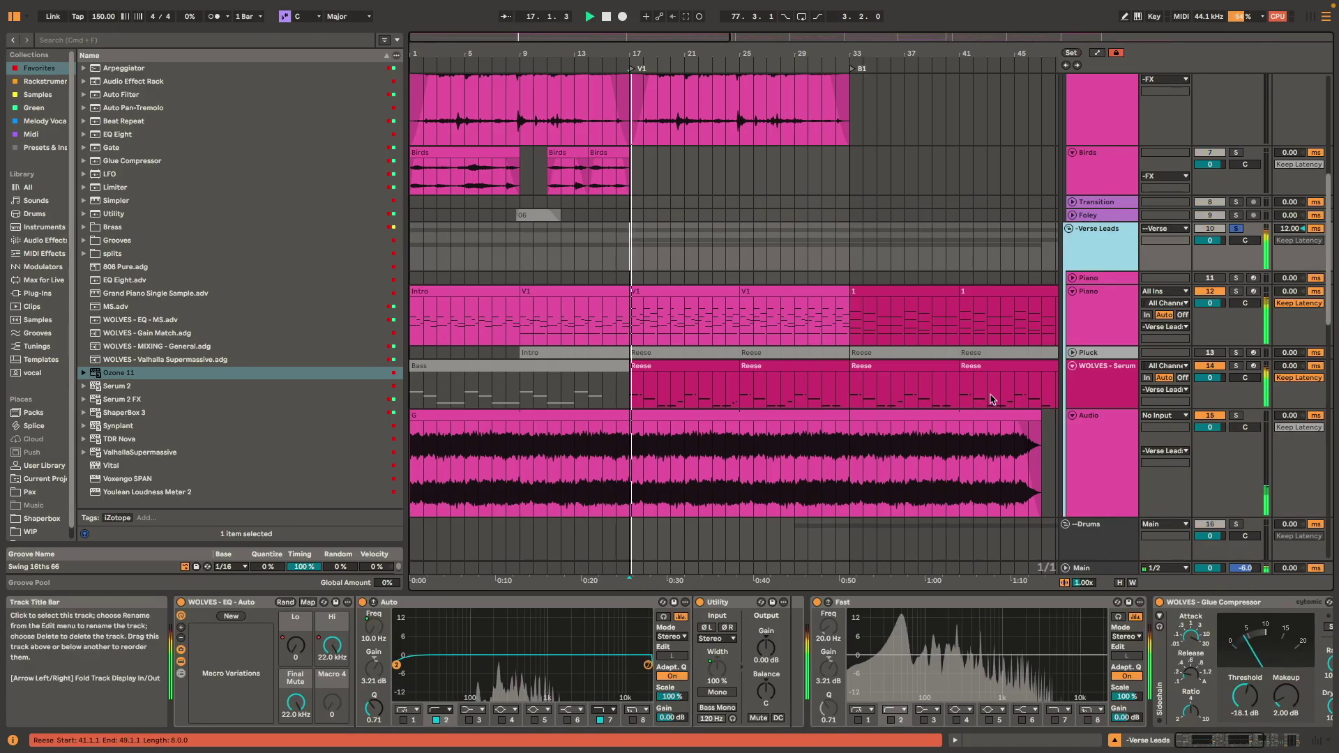
- Solo the Audio track in the Verse Leads group, audition it with its equalizer chain, and stop playback
left_click(1203, 440)
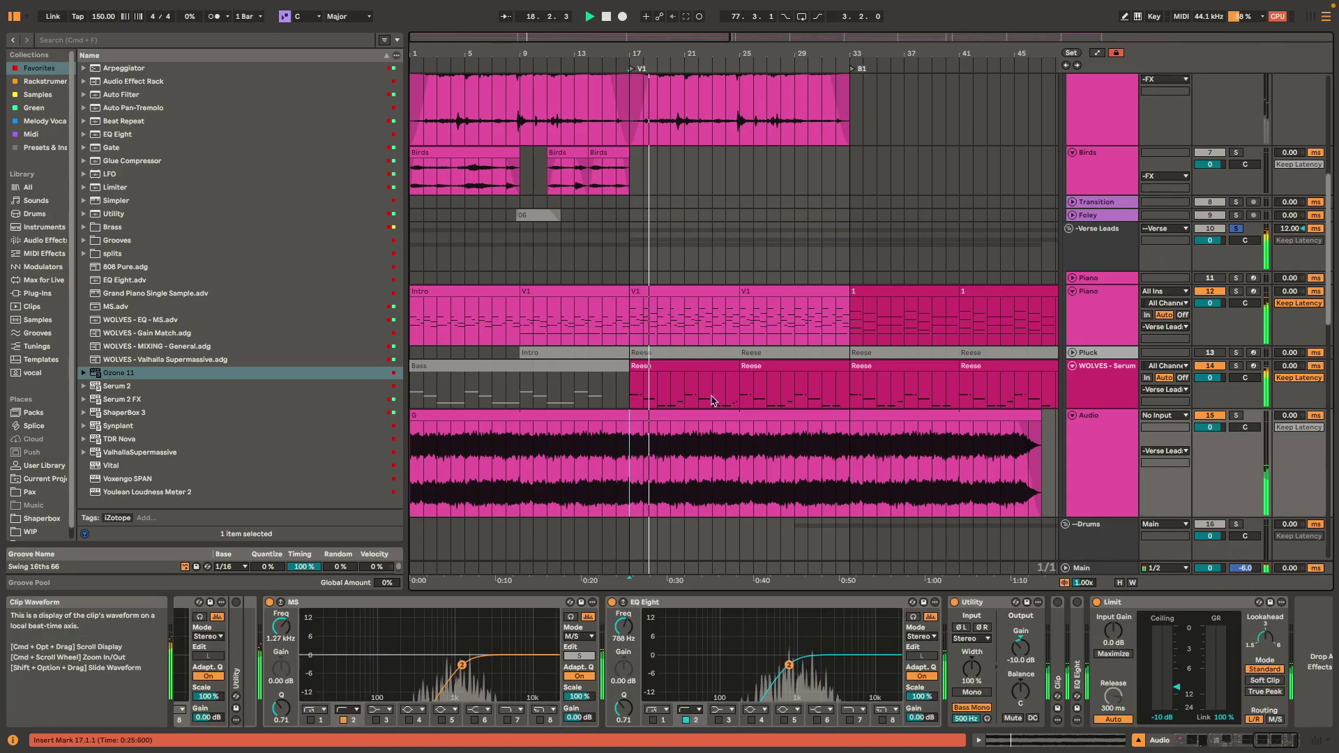
left_click(1236, 416)
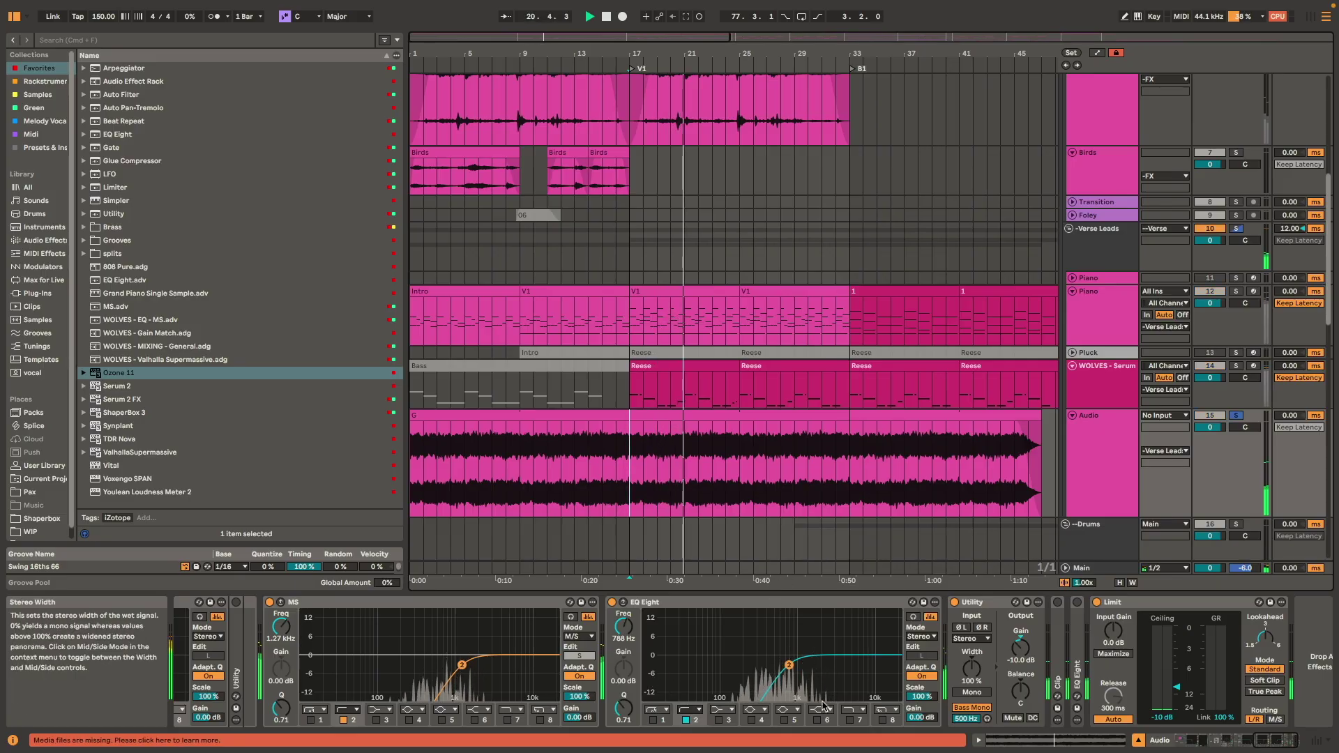
scroll(823, 413, "down", 2)
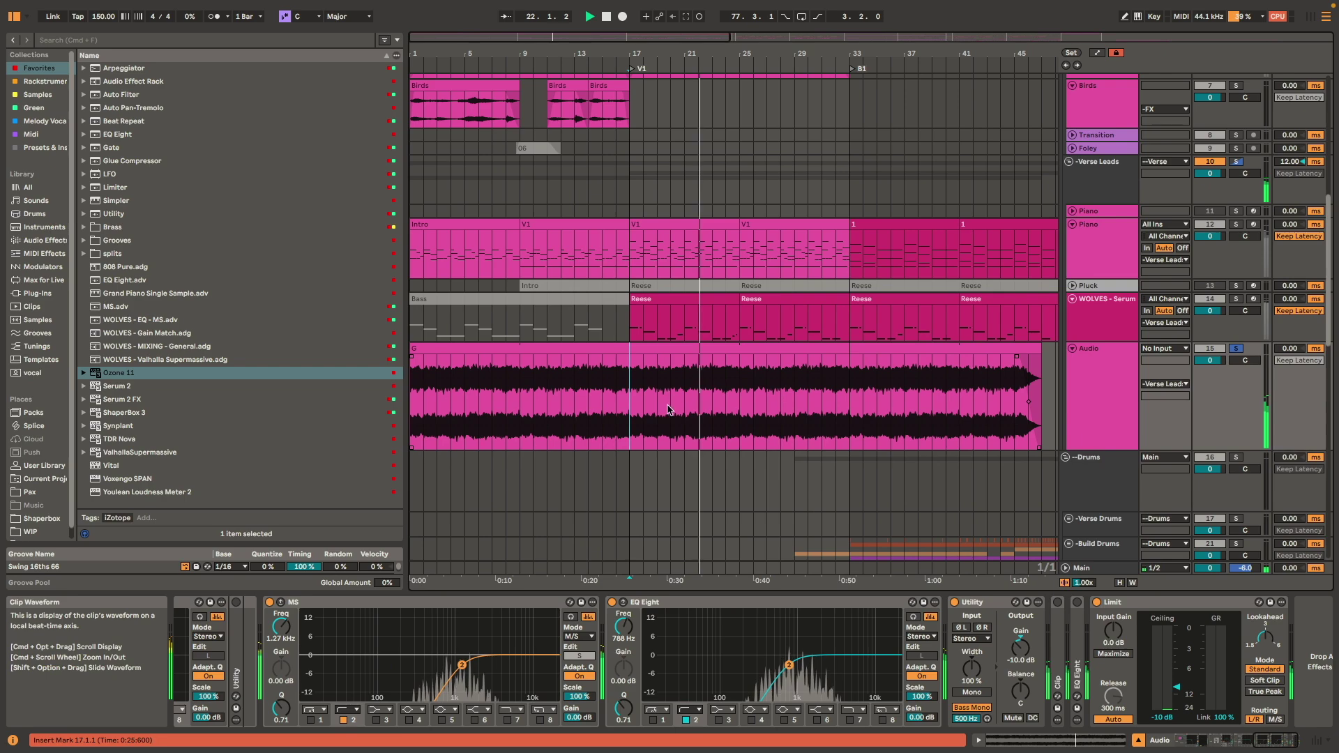
left_click_drag(731, 381, 727, 259)
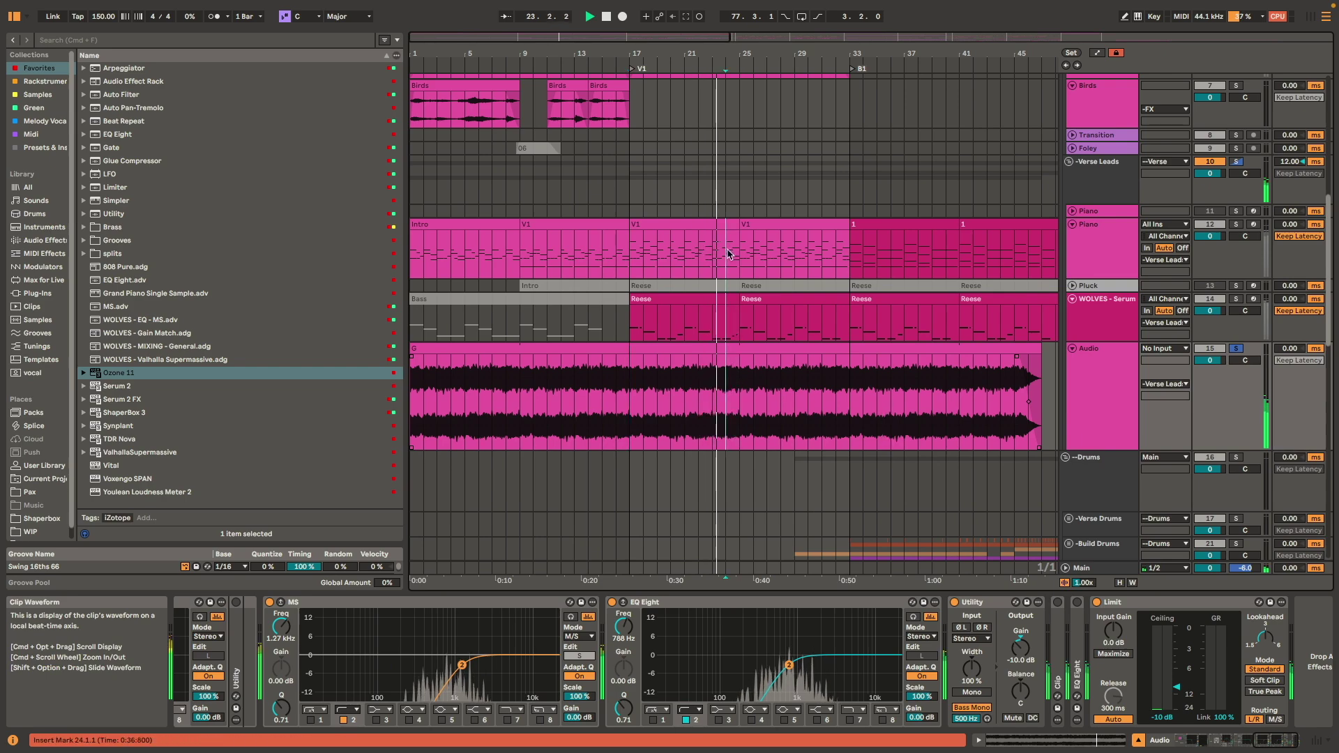
key("u")
key("space")
- Go to the Vocals group and unfold the Ref Vocal track and the Verb group
scroll(717, 371, "down", 12)
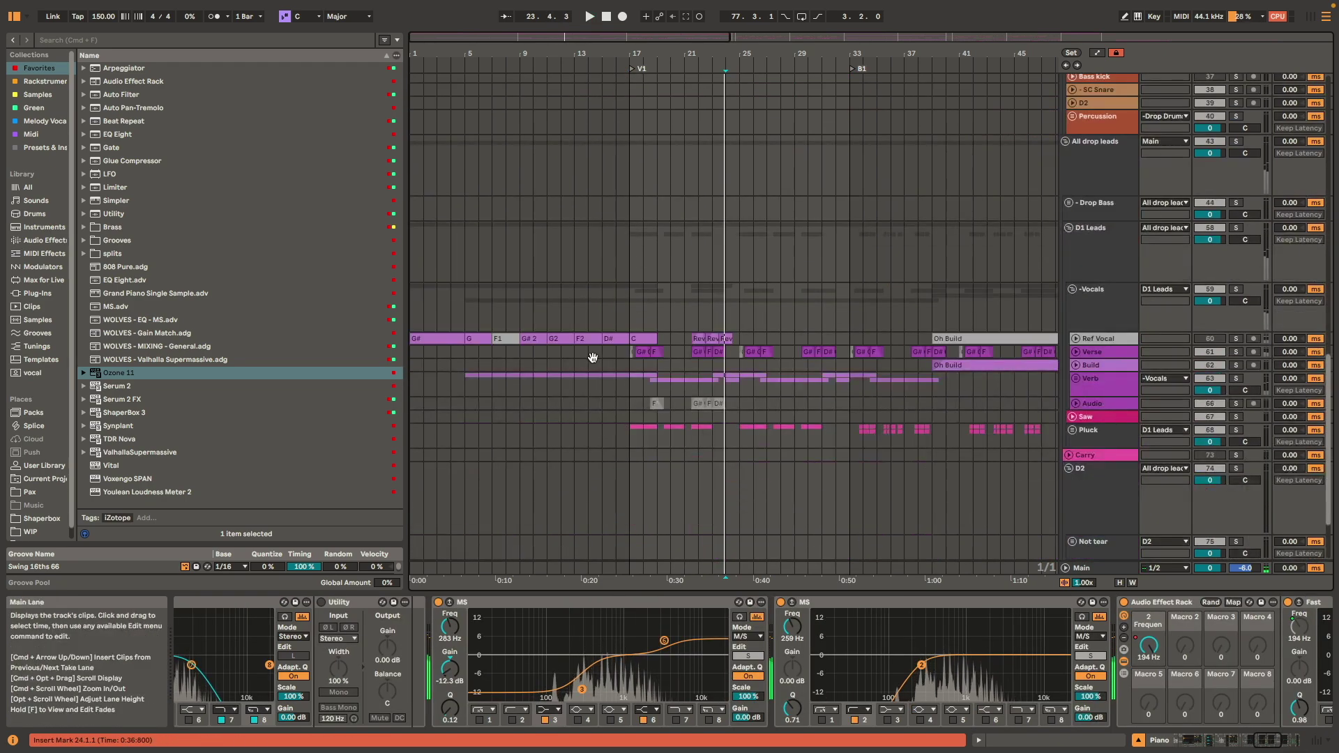
key("u")
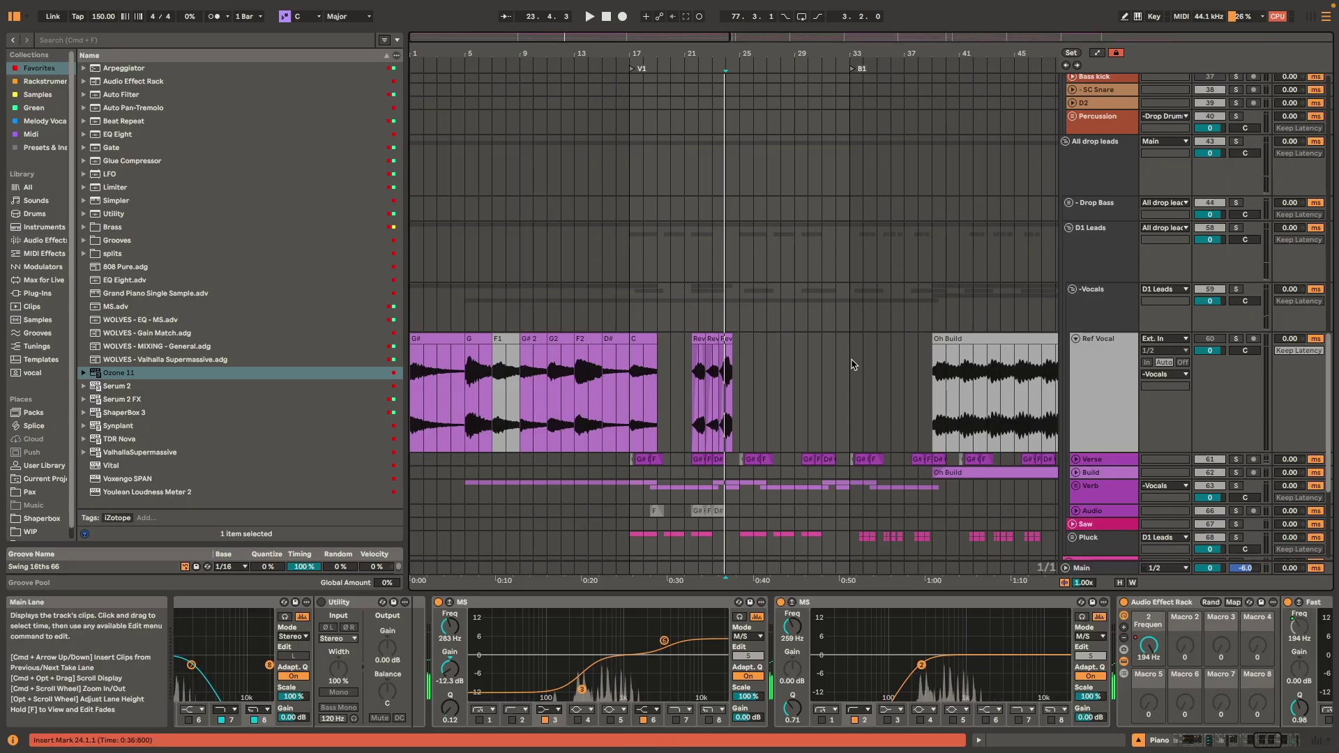
scroll(849, 362, "down", 6)
left_click(541, 450)
key("u")
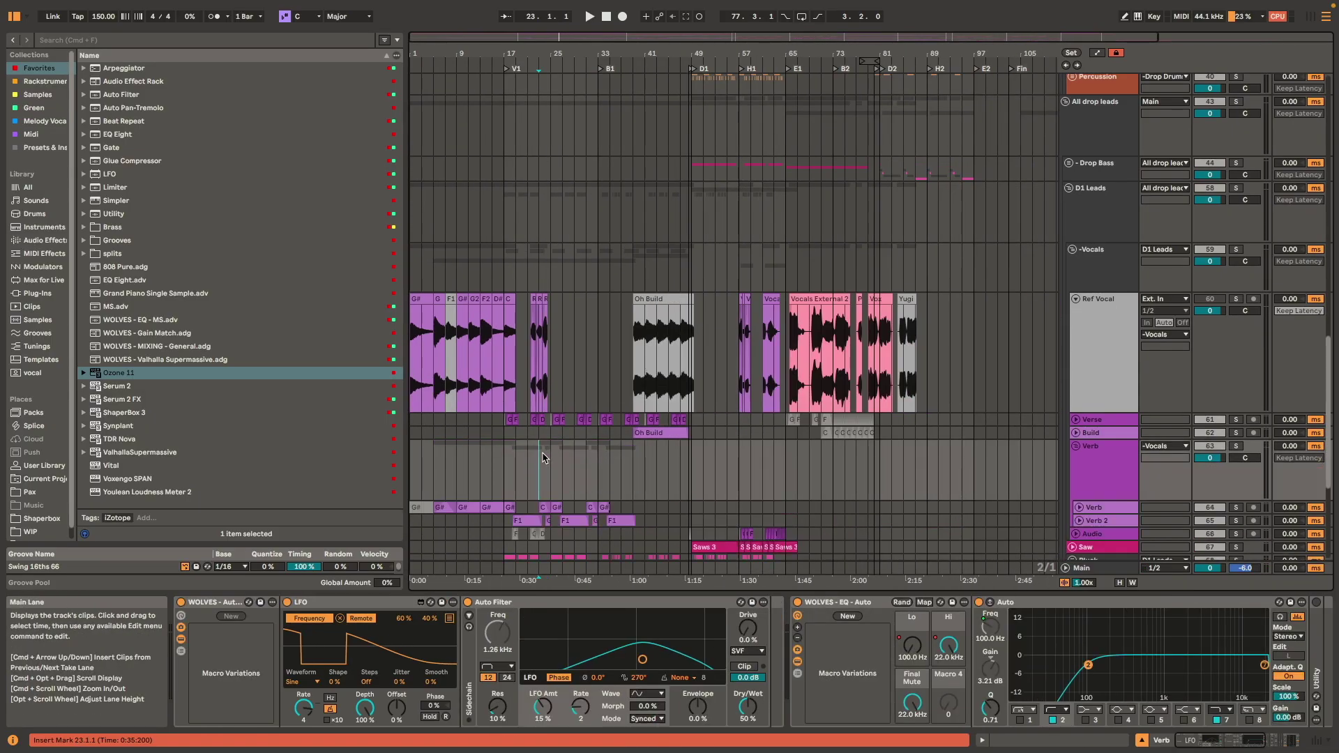
- Play the Vocals group soloed from bar 5
scroll(488, 391, "down", 4)
left_click(436, 343)
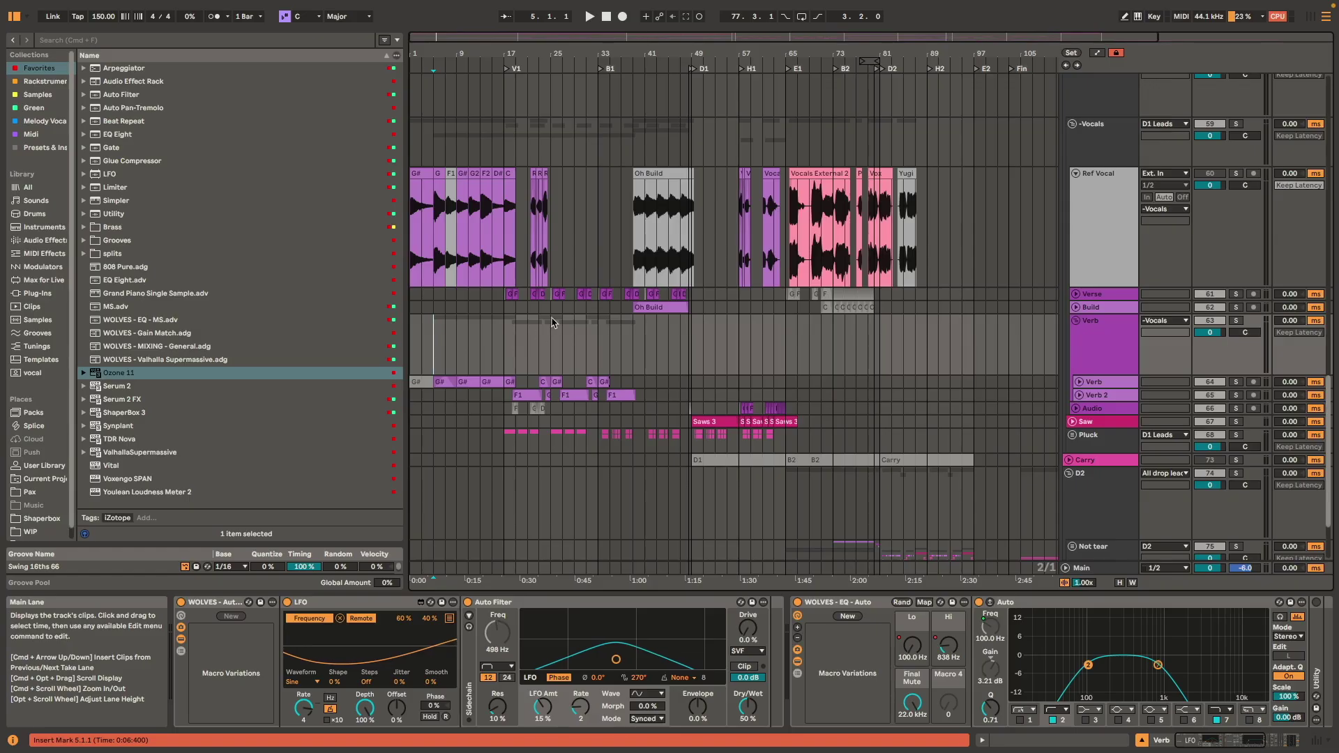
left_click(1075, 162)
key("space")
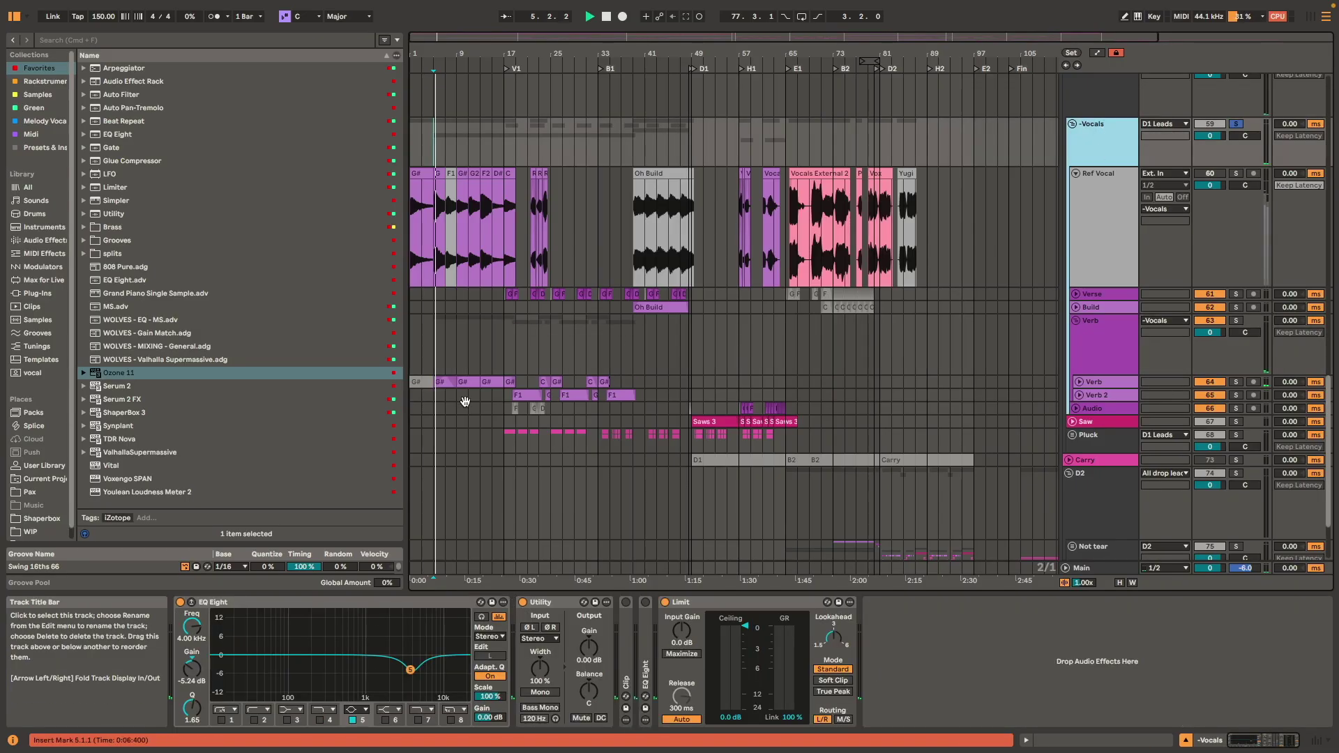
- Continue the Vocals audition from bar 17, unfold the first Verb track and the Verse track, and stop playback
left_click(508, 332)
scroll(511, 328, "up", 7)
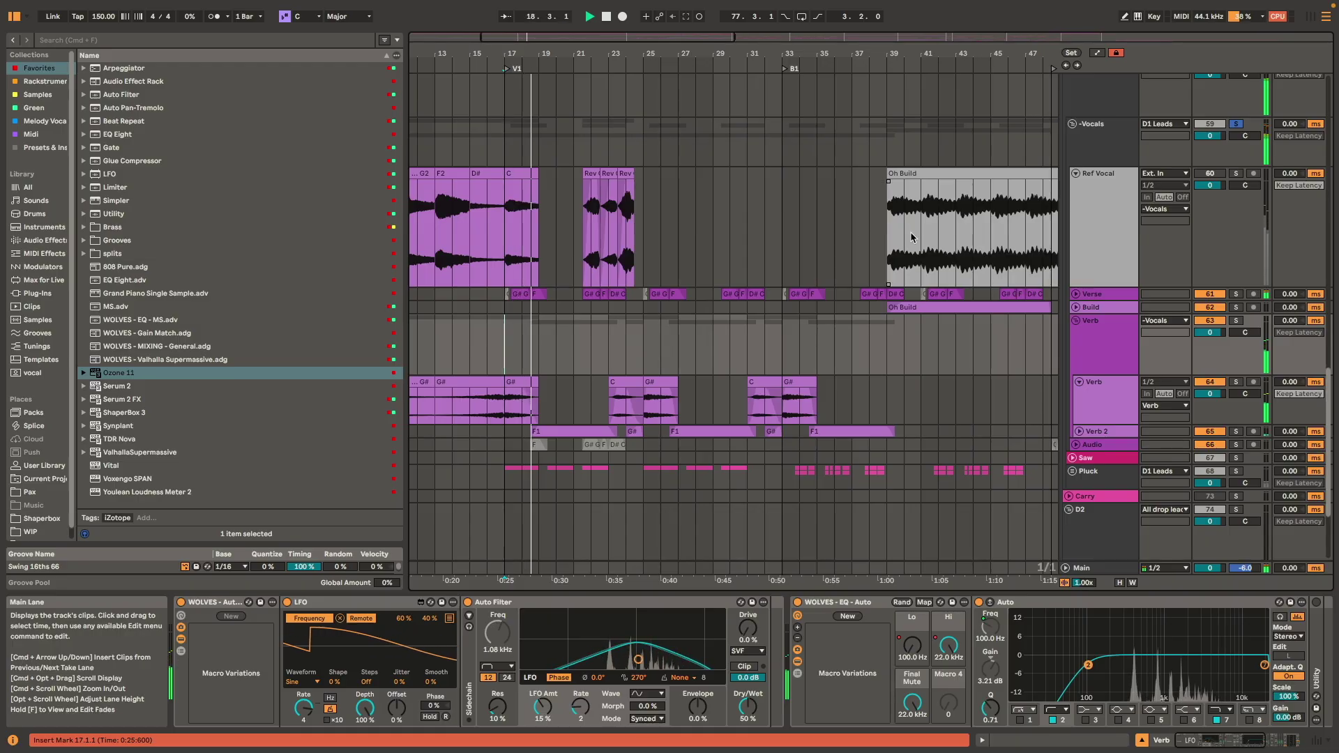
scroll(670, 294, "up", 2)
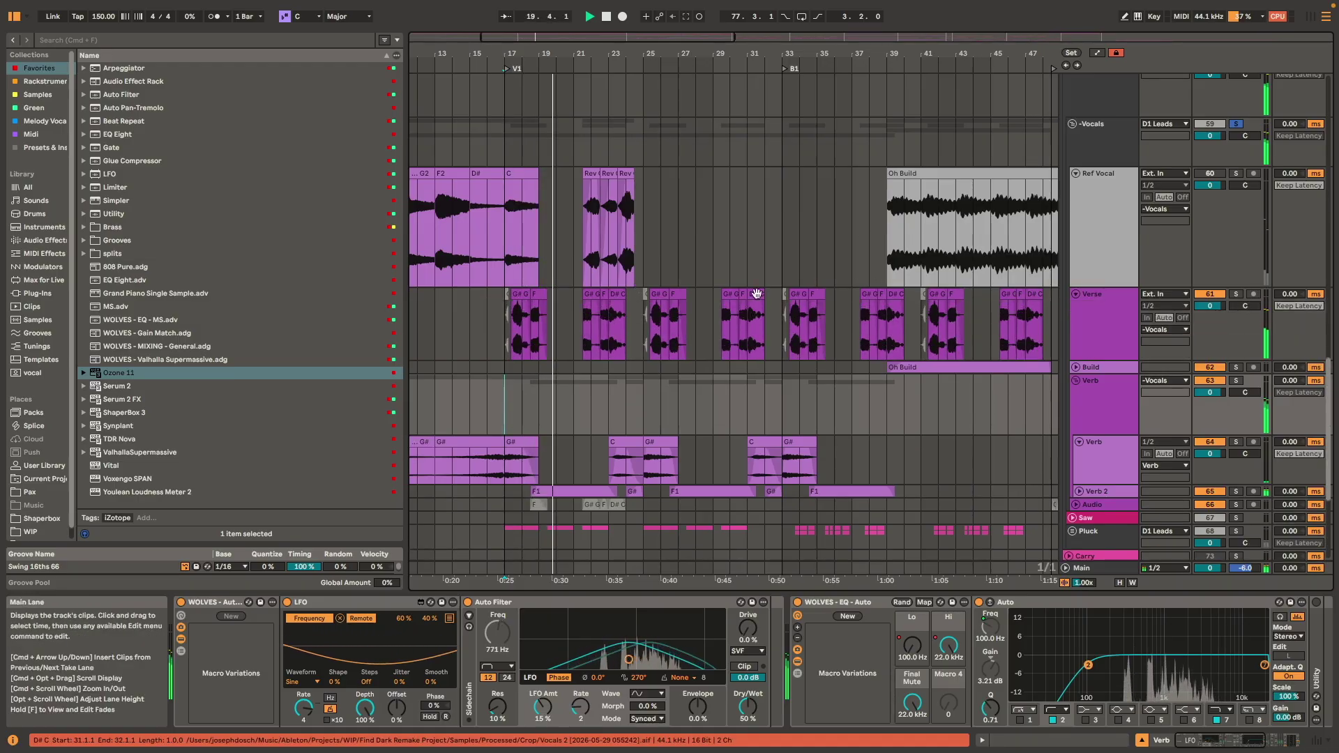
key("space")
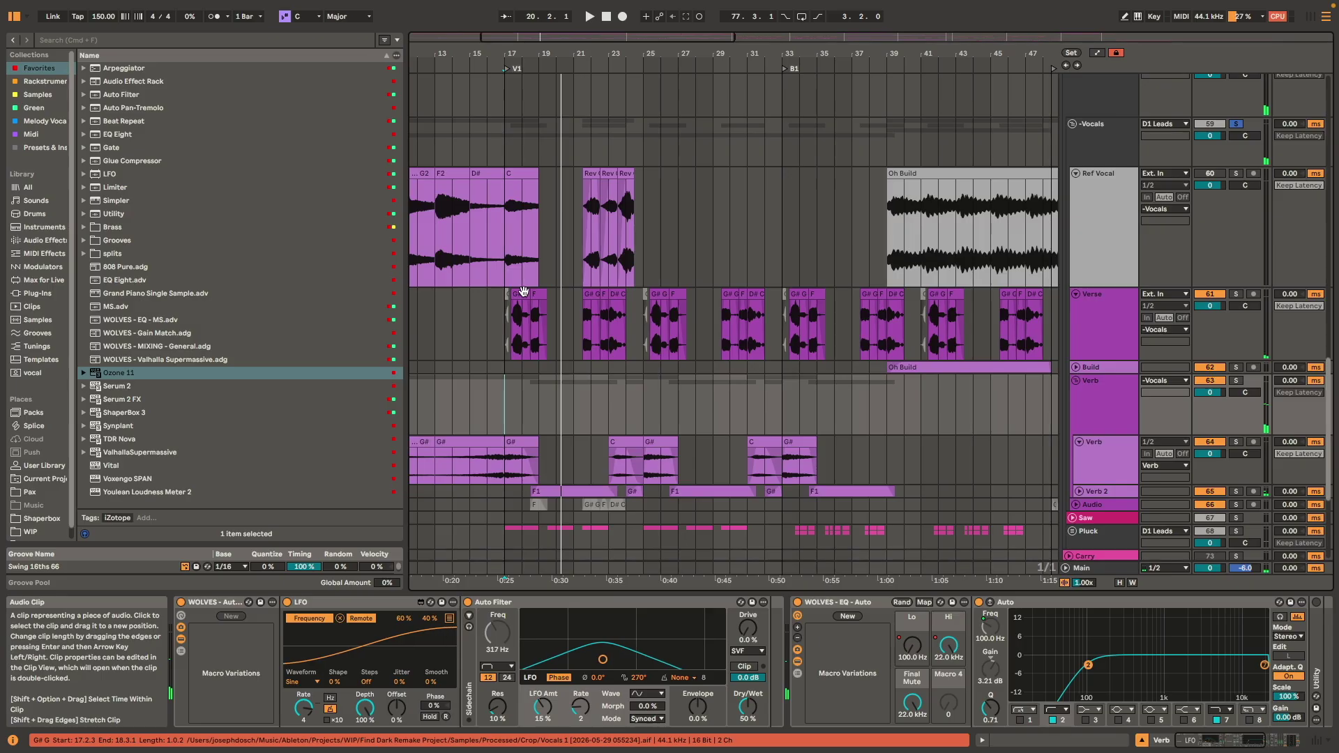
- Audition the G# G clip at bar 17 on the Verse vocal track soloed, and stop playback
left_click(524, 293)
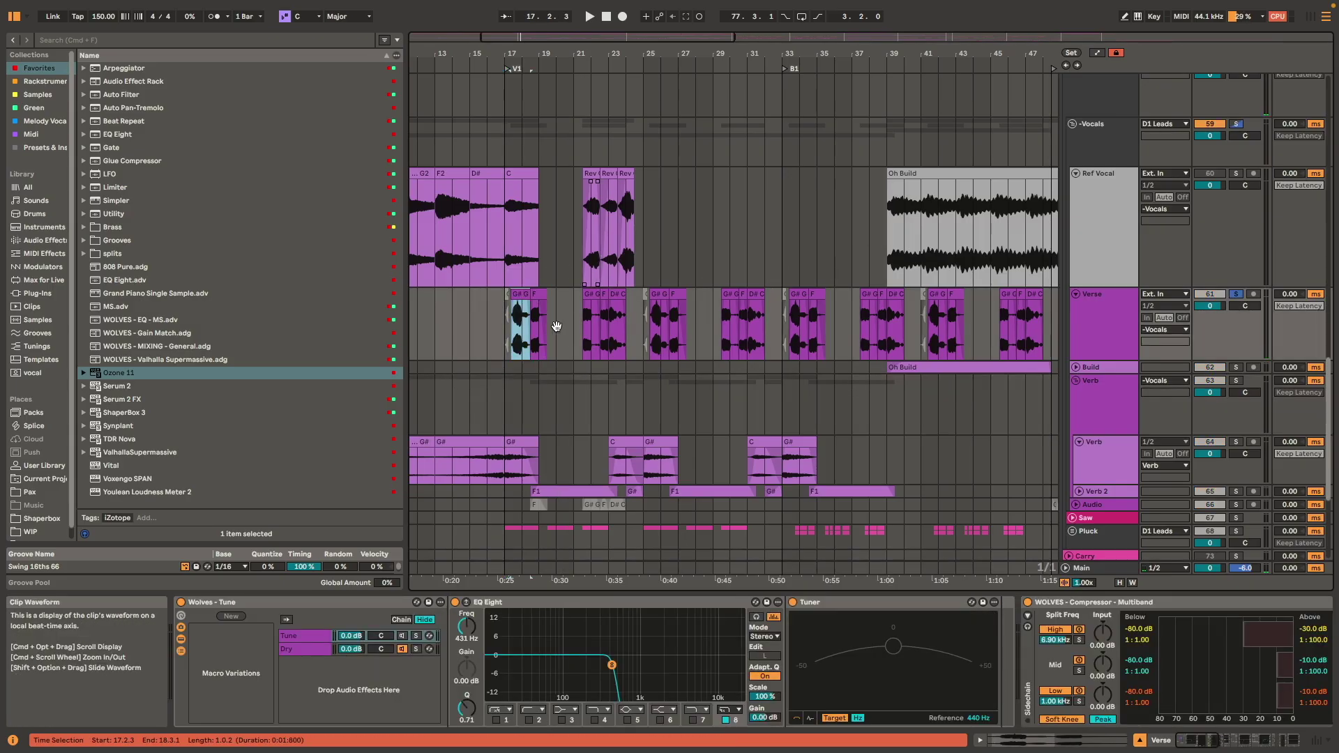
scroll(543, 332, "up", 3)
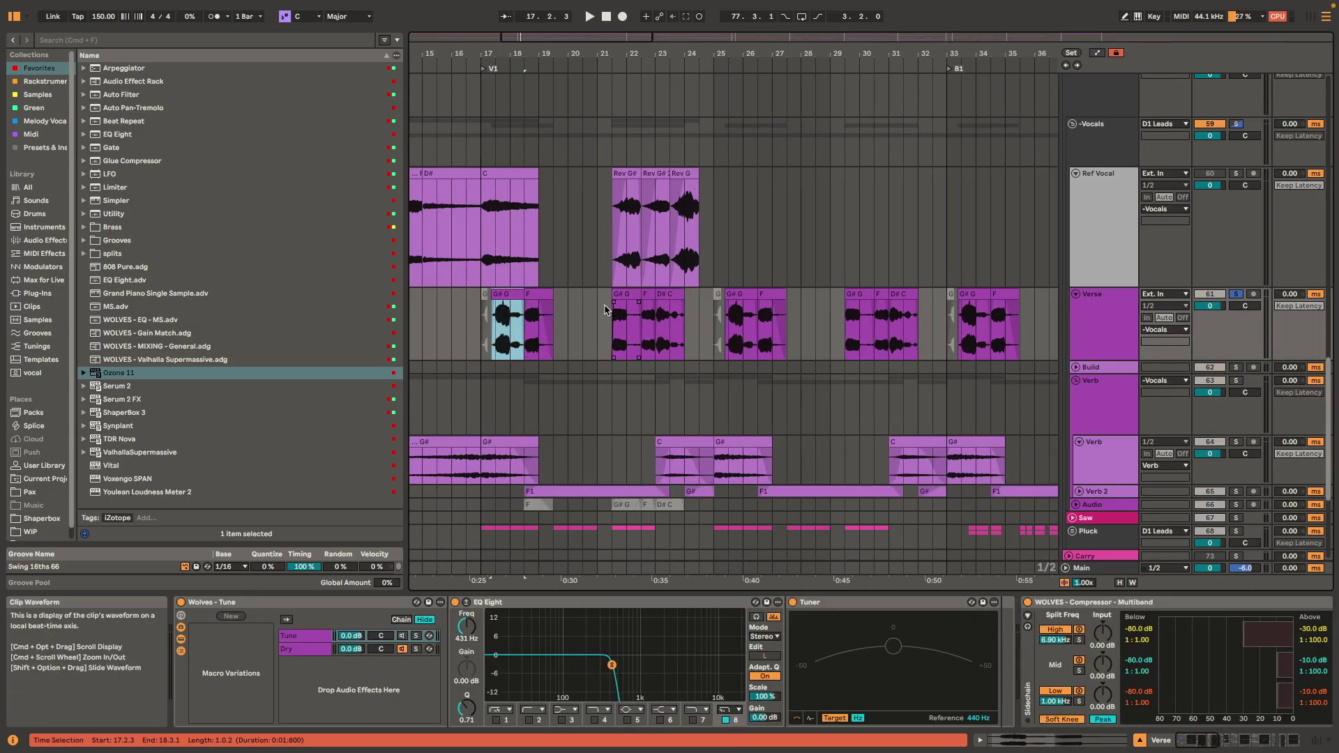
key("space")
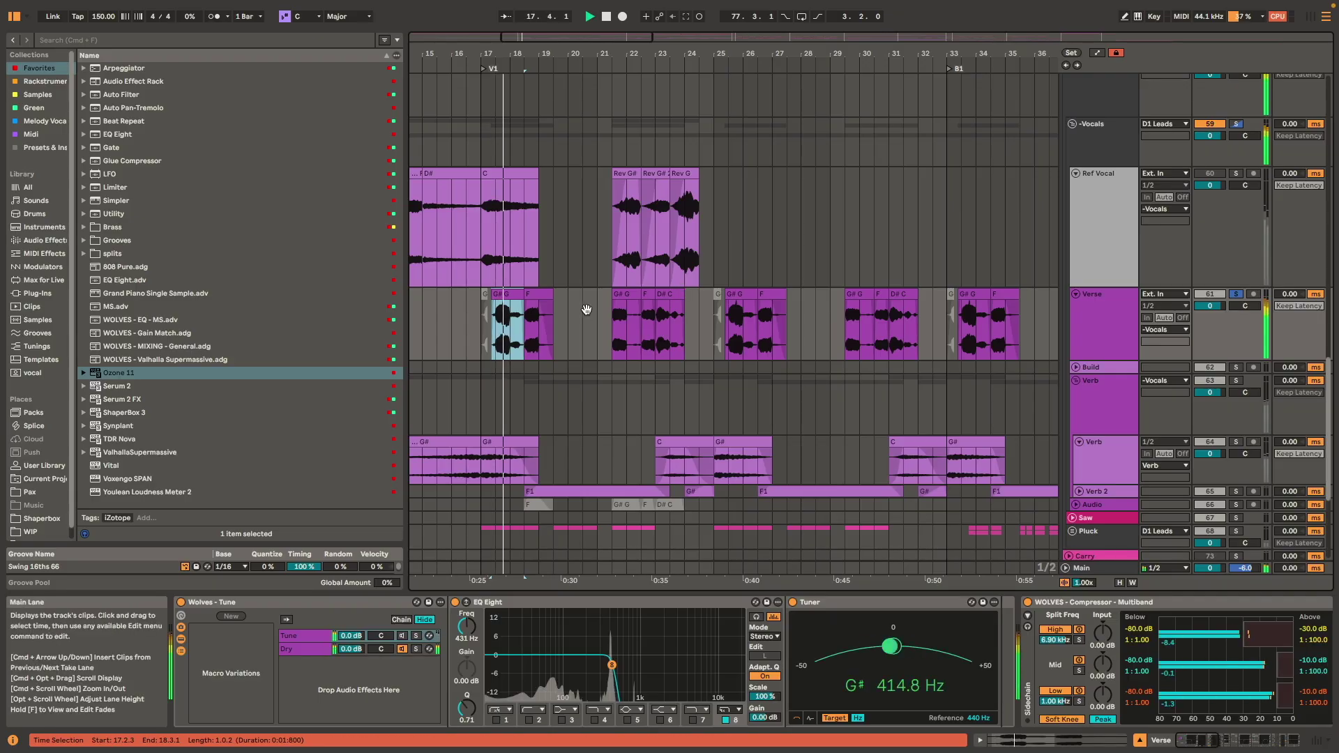
key("space")
- Audition the Verse vocal track from the F clip at bar 22, and stop playback
left_click(653, 294)
left_click_drag(655, 328, 642, 328)
key("space")
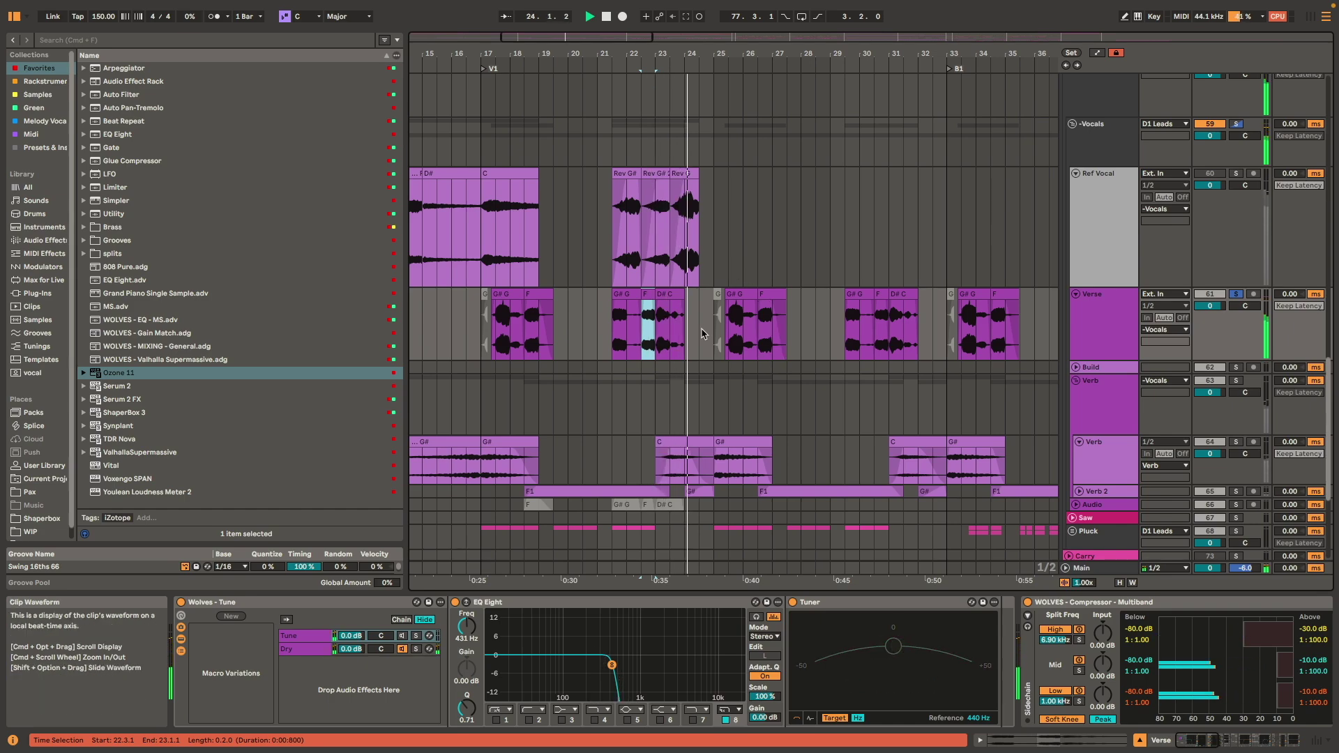
key("space")
- Select the G# clip at bar 9 on the first Verb track and play it soloed
left_click_drag(577, 370, 923, 256)
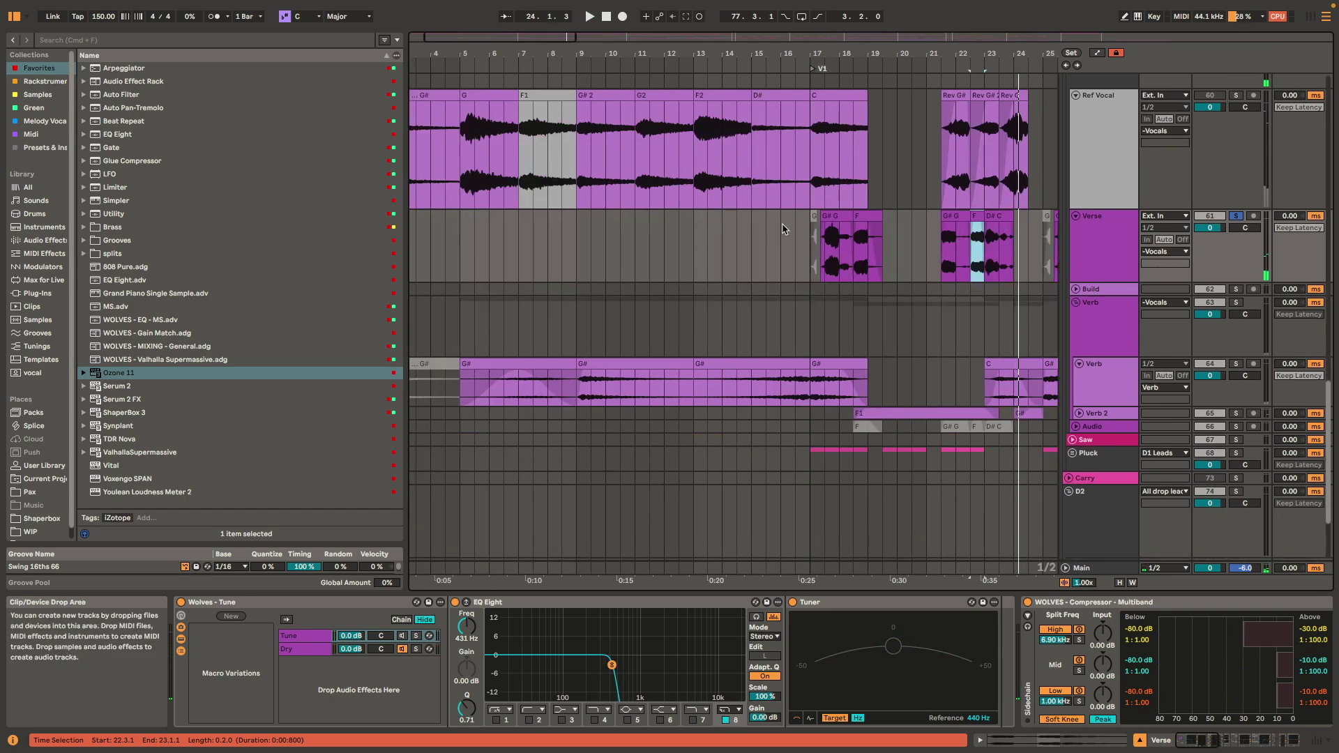
key("minus")
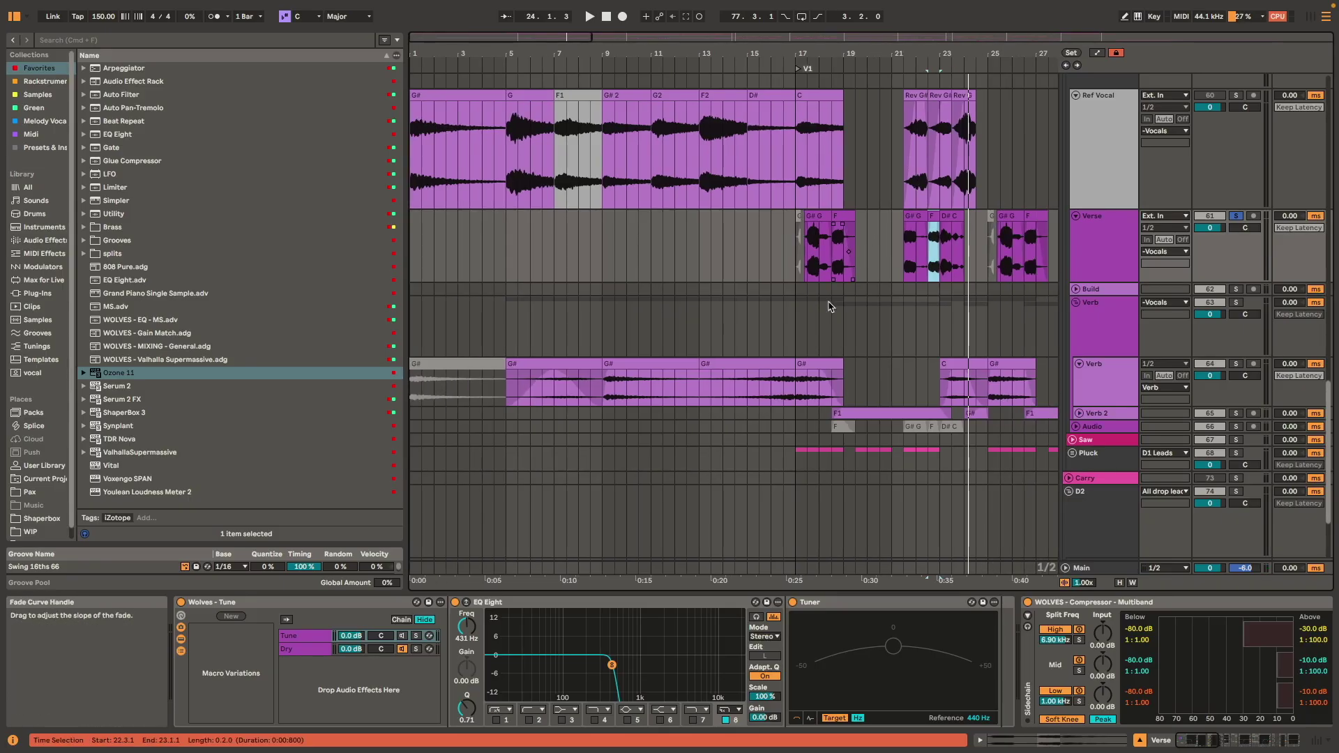
left_click(661, 363)
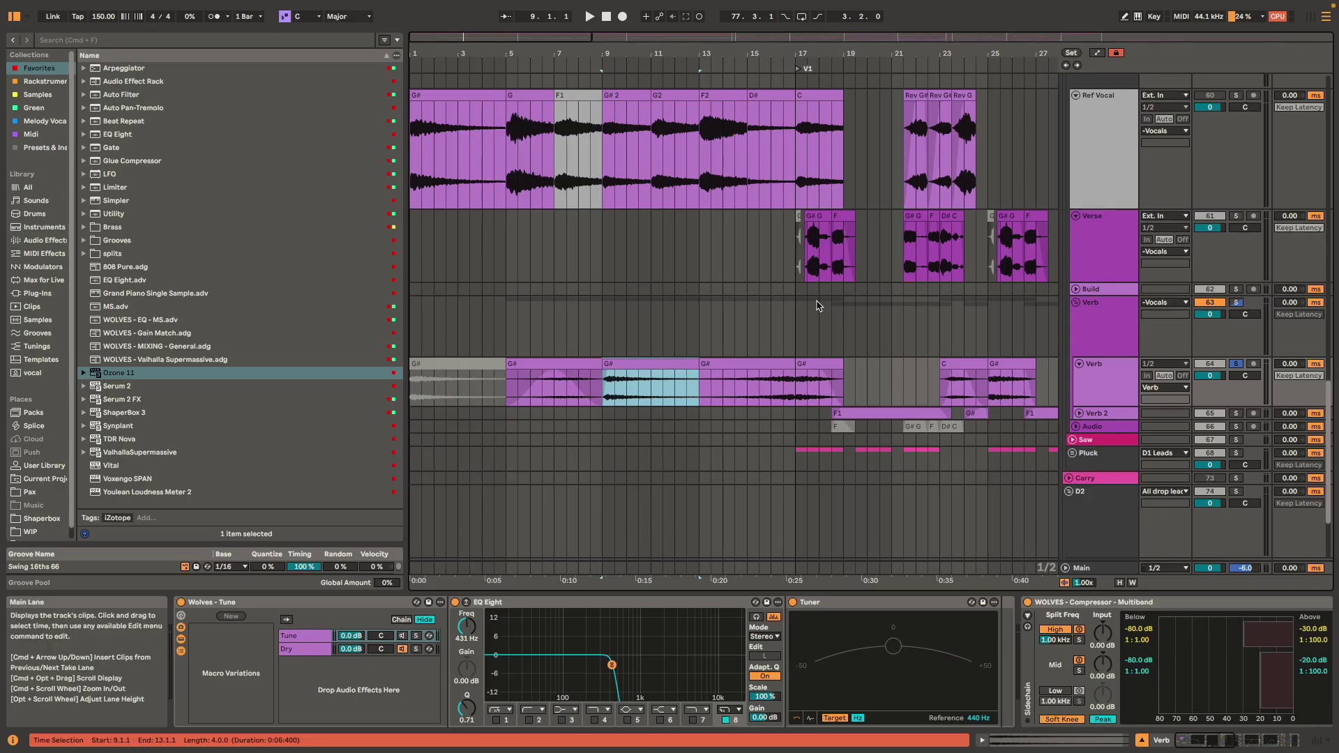
key("space")
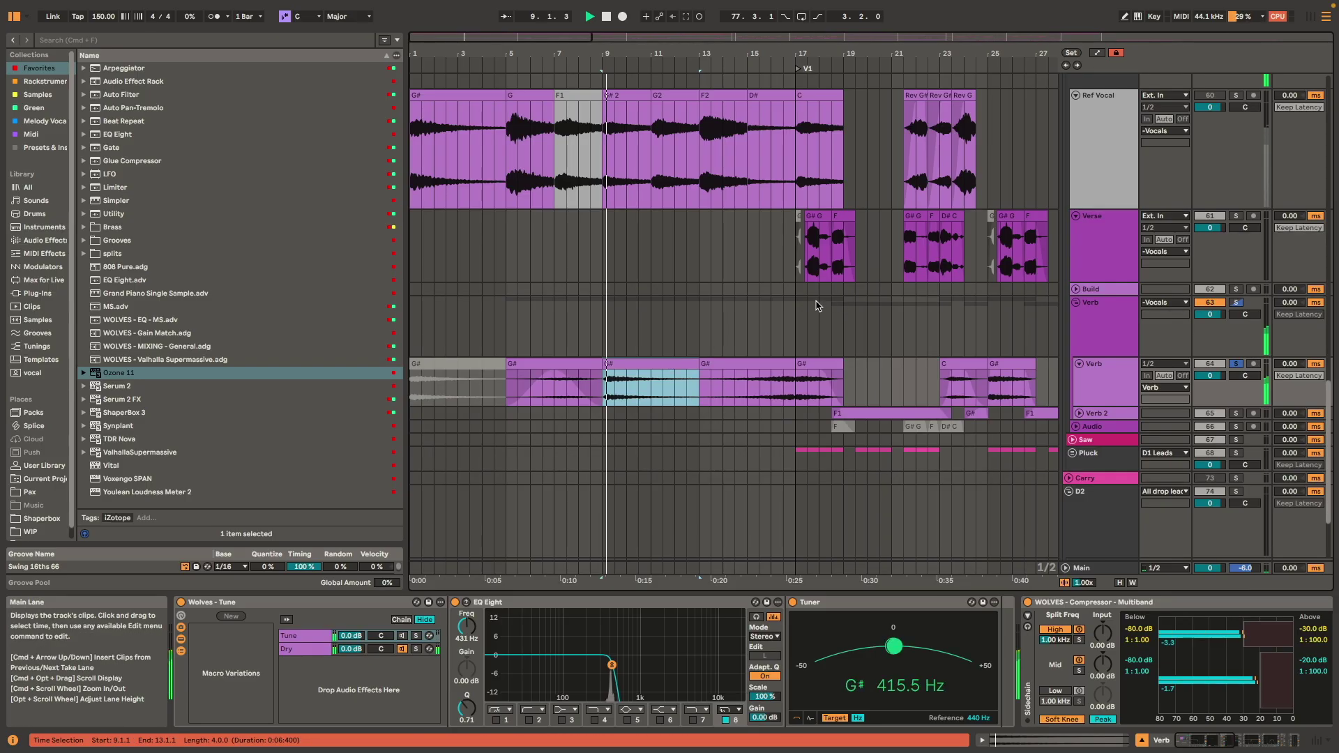
- Play the Verb track from bar 15, add Verb 2 to the solo, and stop playback
left_click(753, 387)
key("space")
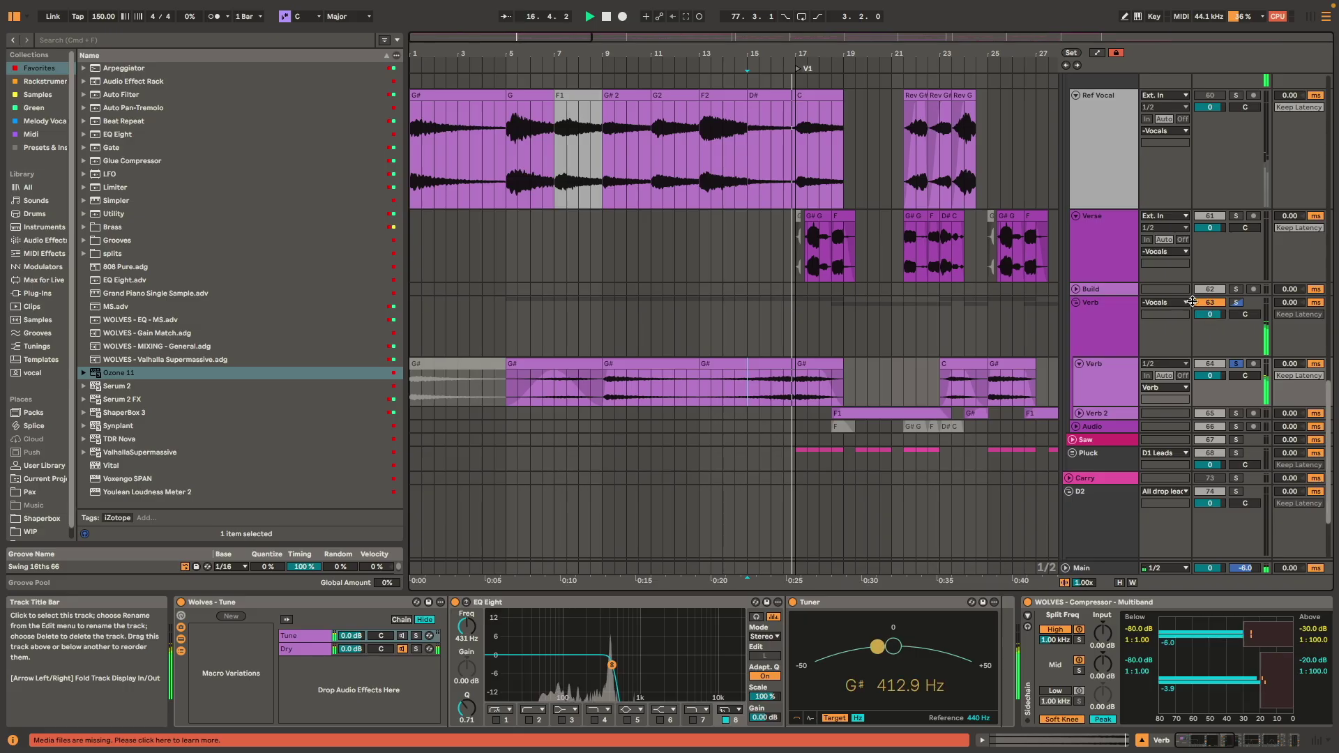
left_click(1236, 413)
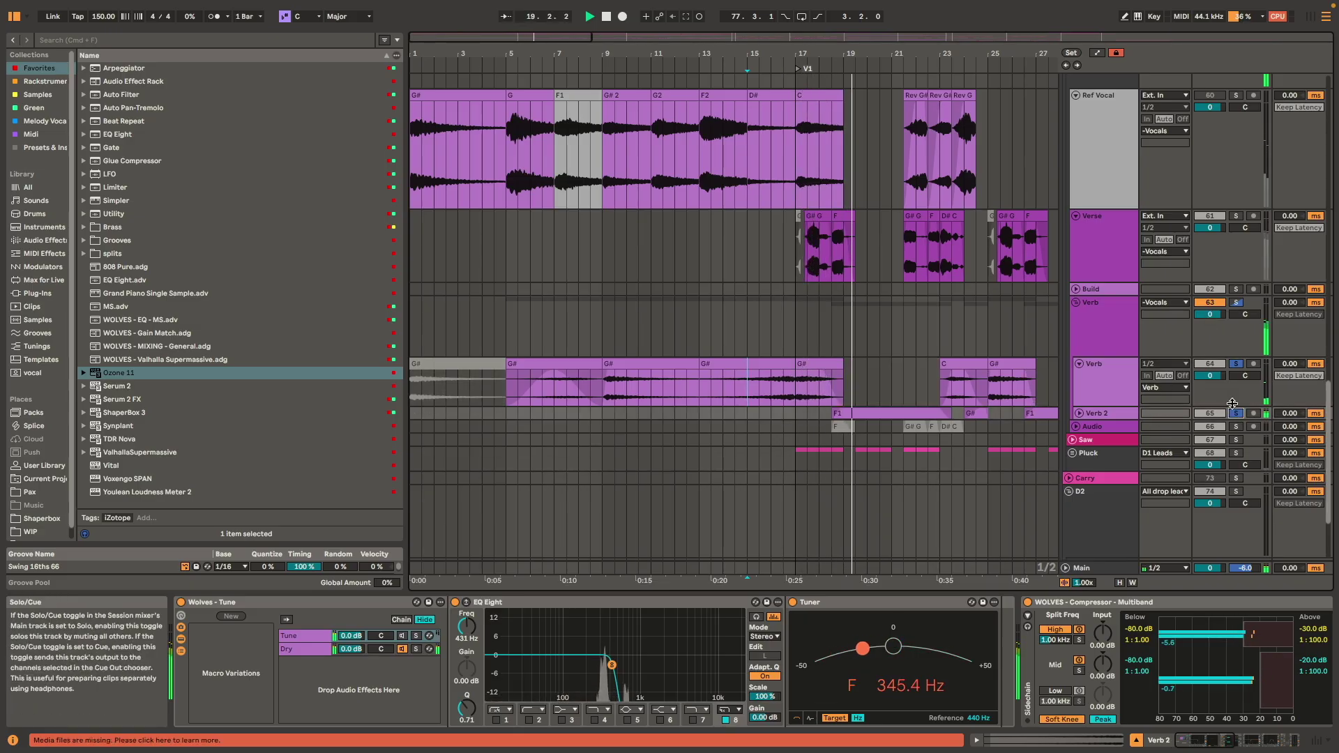
key("space")
- Play only the Verse vocal track from its G# G clip at bar 17
left_click(801, 326)
scroll(713, 294, "right", 5)
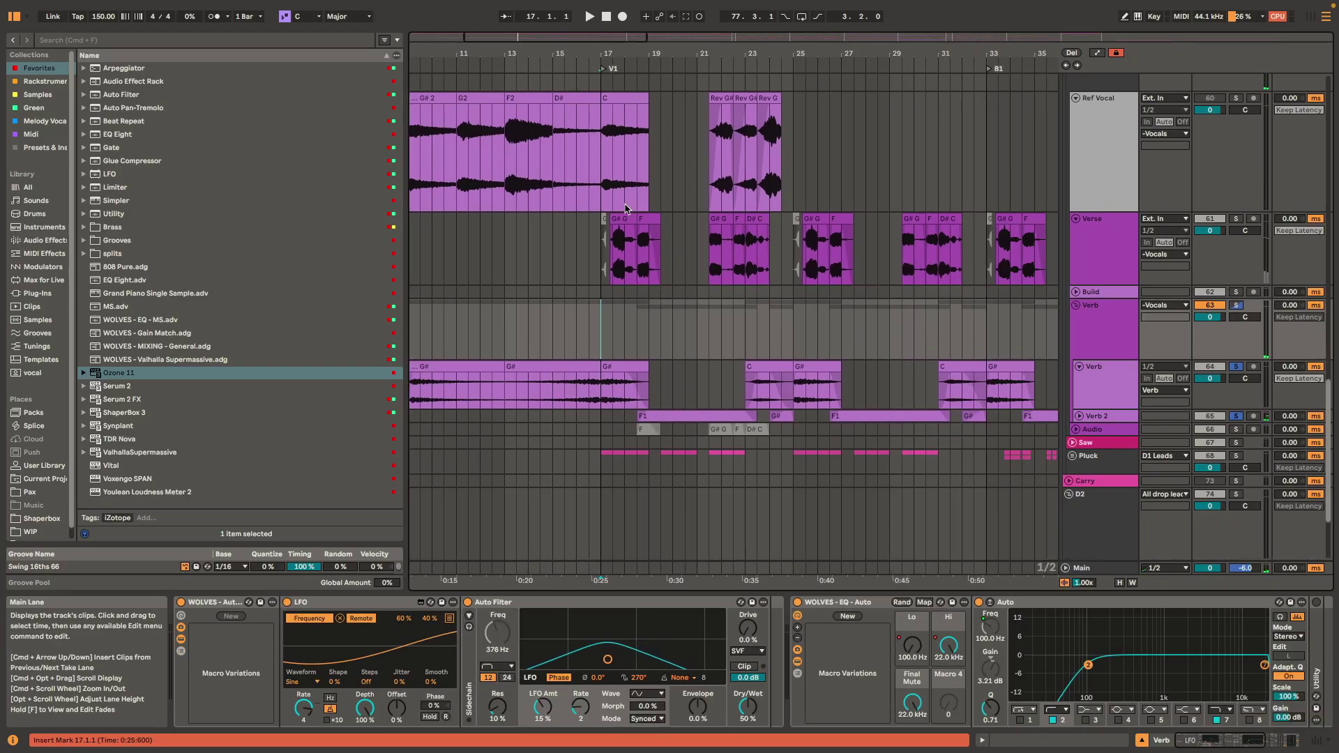
left_click(623, 219)
key("space")
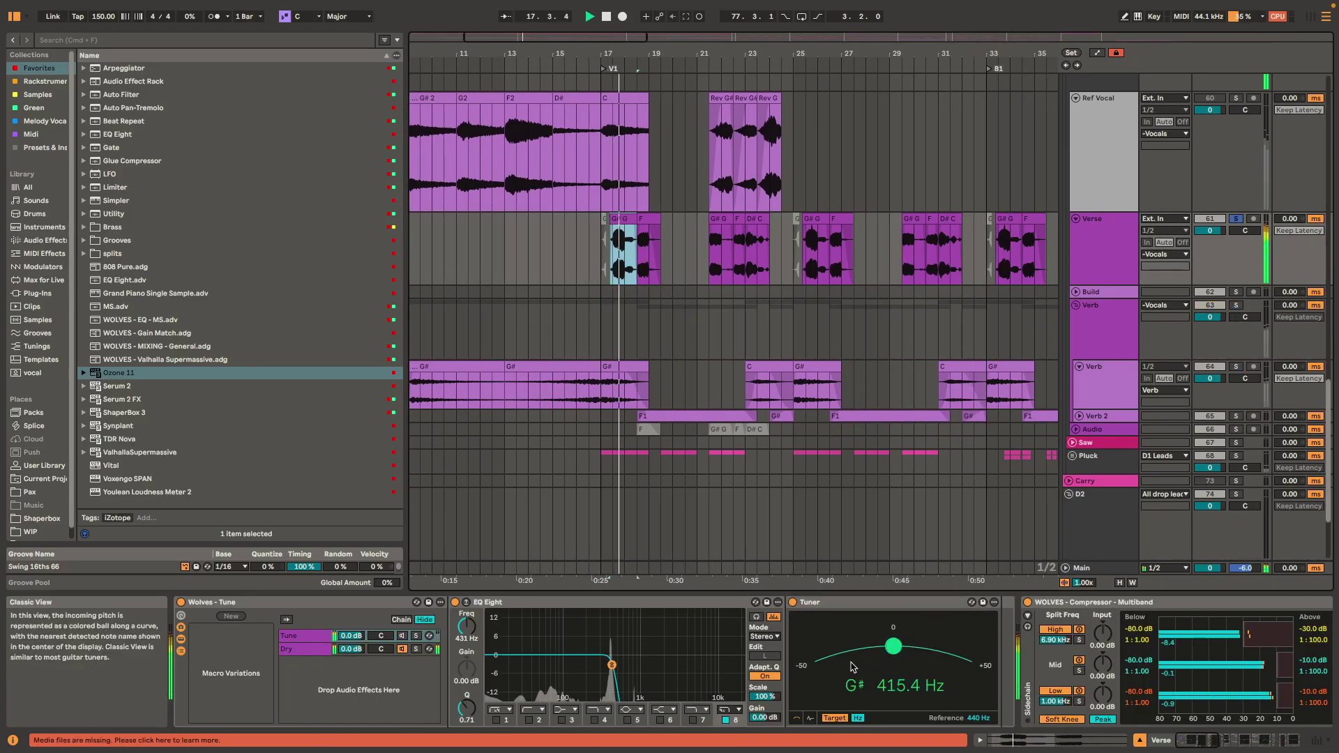
- Examine the Verse track's effects from the Multiband compressor and Chorus Classic through the Delay Reverb rack, and stop playback
scroll(852, 668, "right", 5)
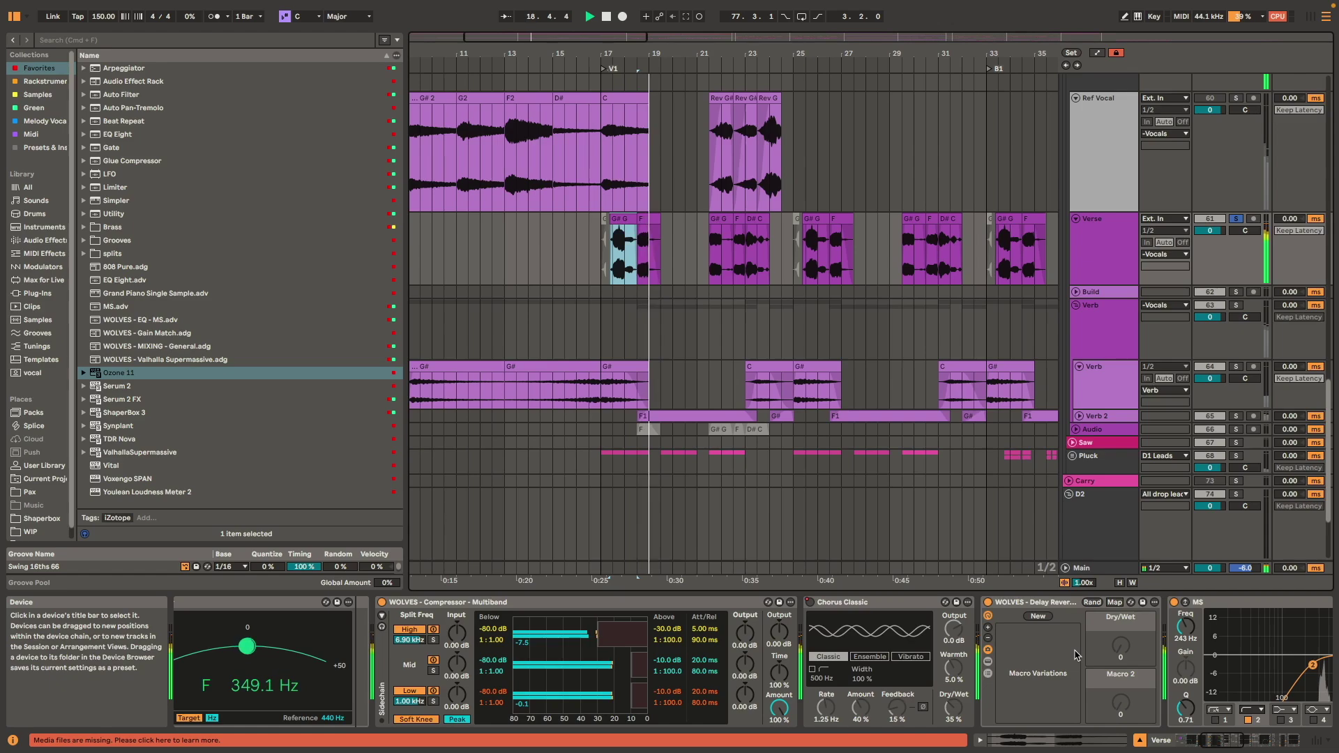
scroll(1075, 655, "right", 10)
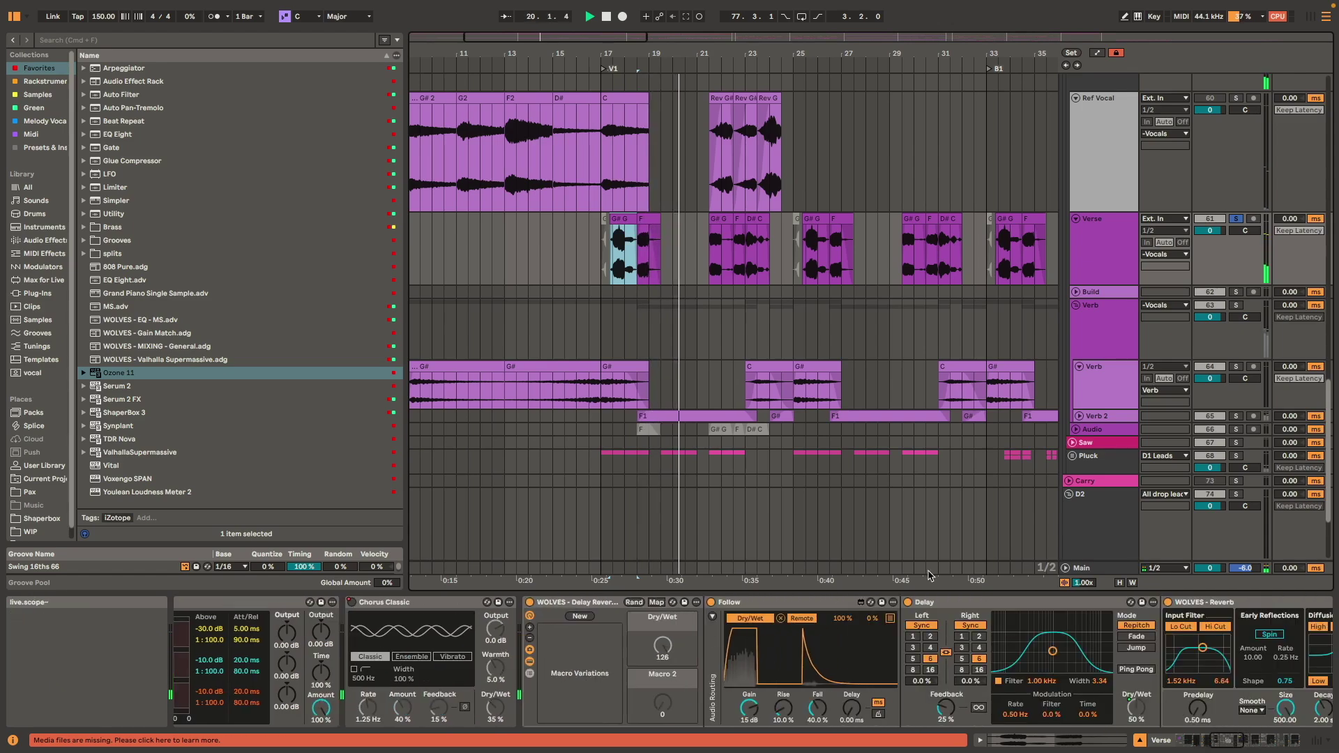
scroll(751, 661, "right", 5)
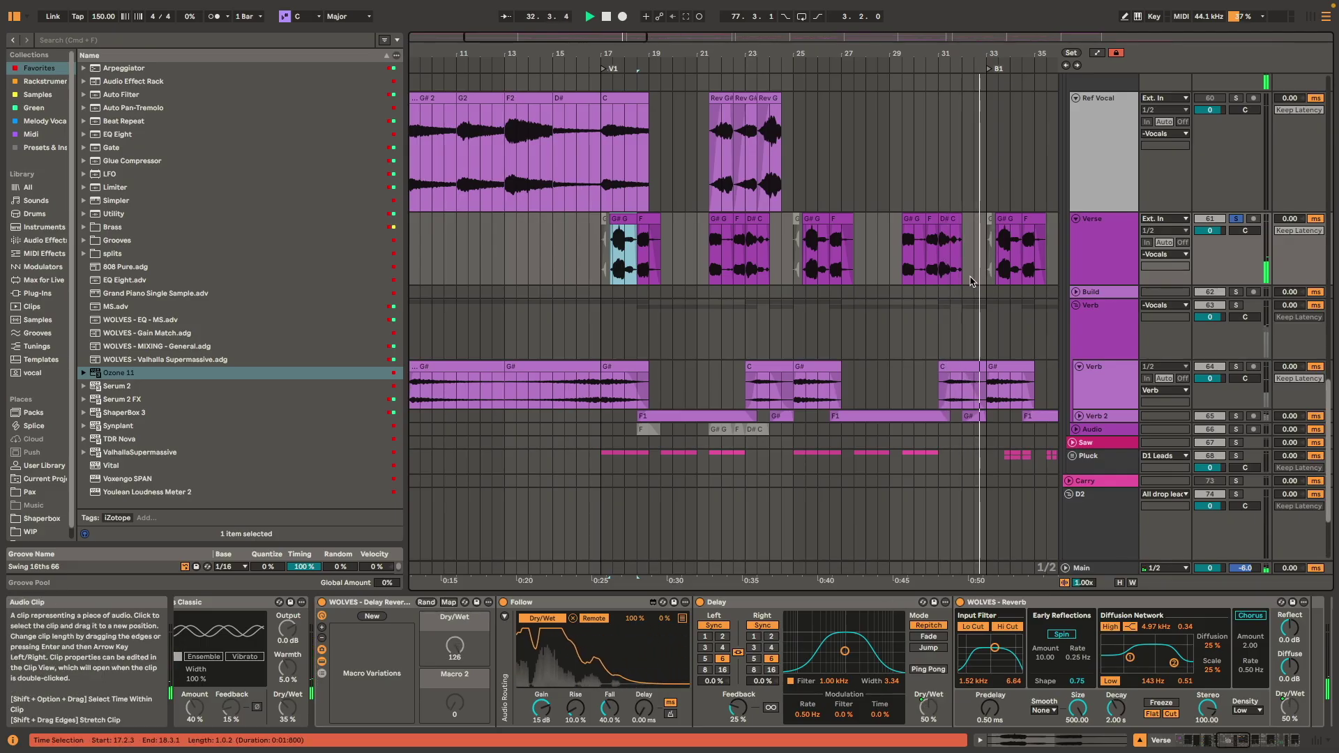
left_click_drag(972, 278, 741, 276)
key("space")
- Select the F clip at bar 26 on the Verse track and examine the chain from Delay and Reverb through EQ Eight to Utility
left_click(607, 216)
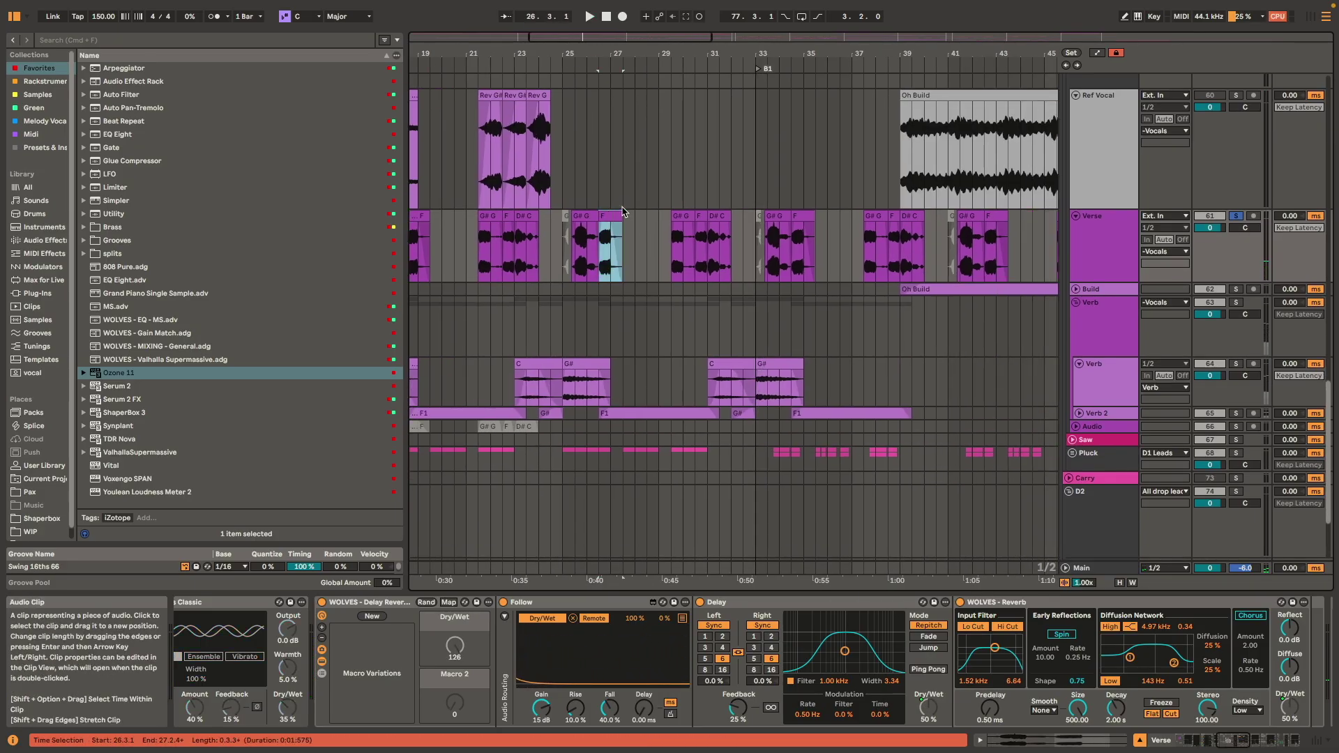
scroll(914, 615, "right", 5)
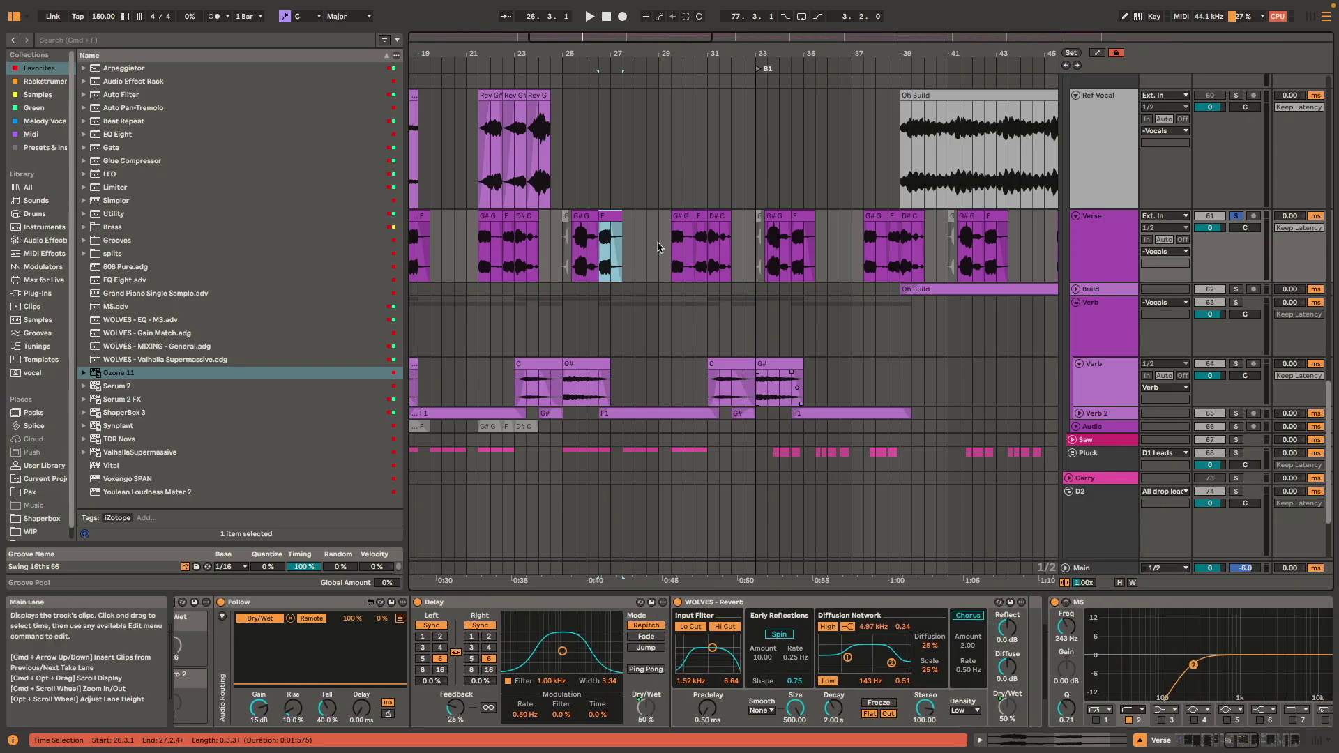
key("plus")
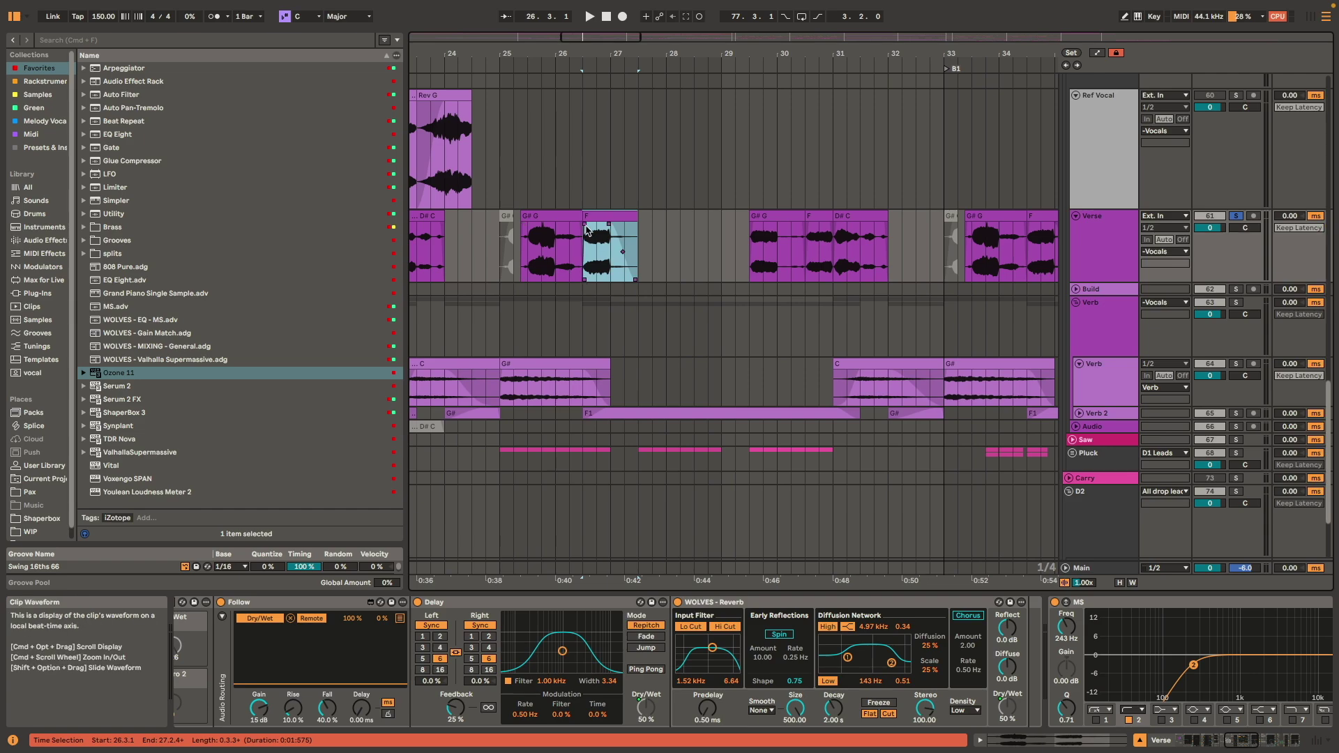
scroll(581, 240, "left", 3)
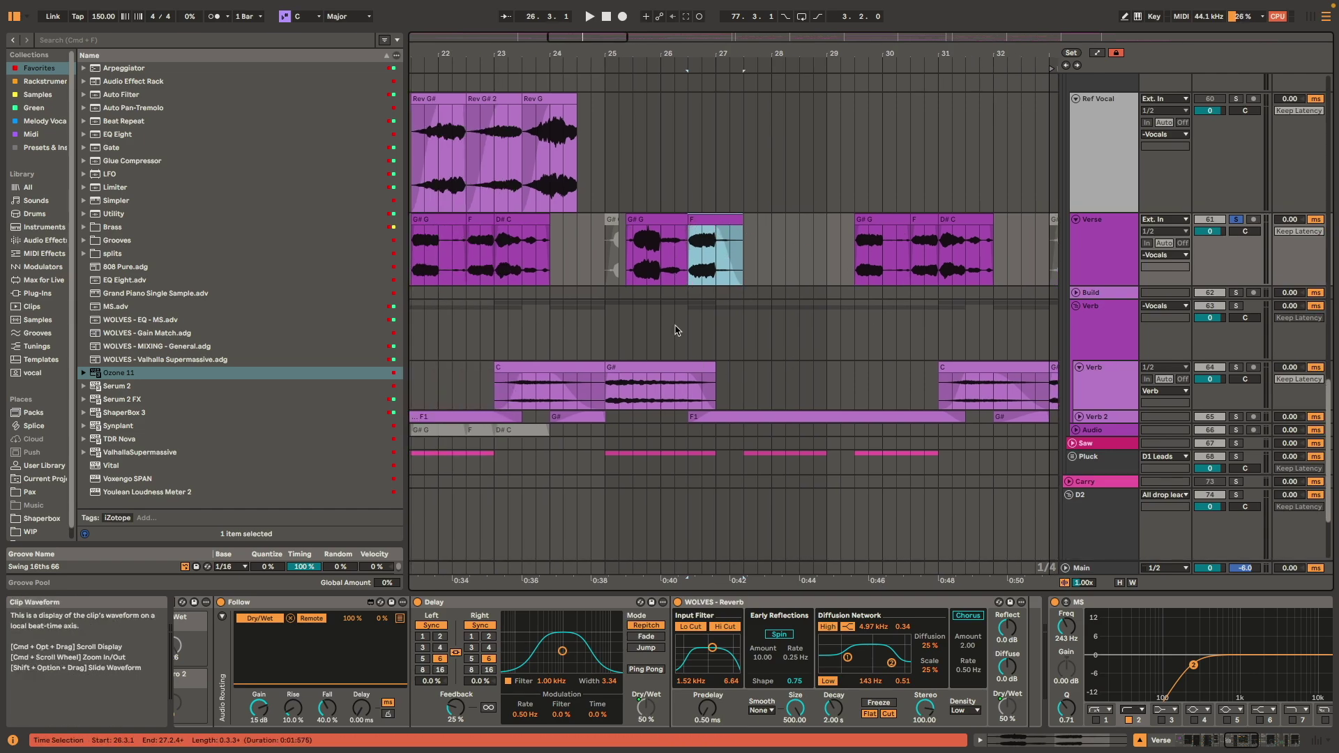
scroll(458, 665, "right", 5)
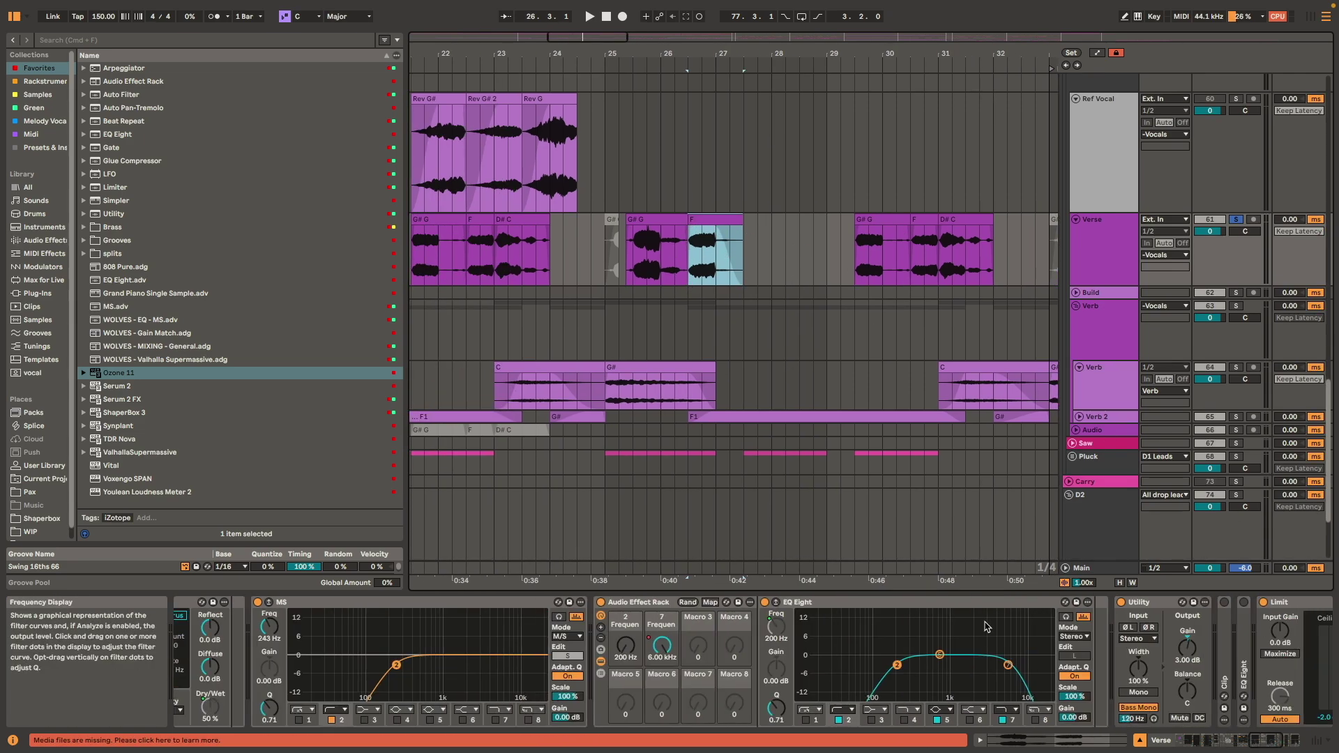
- Play the Verse track from its F clip at bar 26, examine its effects through Utility, Limit and the last EQ Eight, and stop playback
key("space")
scroll(1001, 635, "right", 1)
scroll(1001, 635, "right", 5)
key("space")
key("minus")
key("minus")
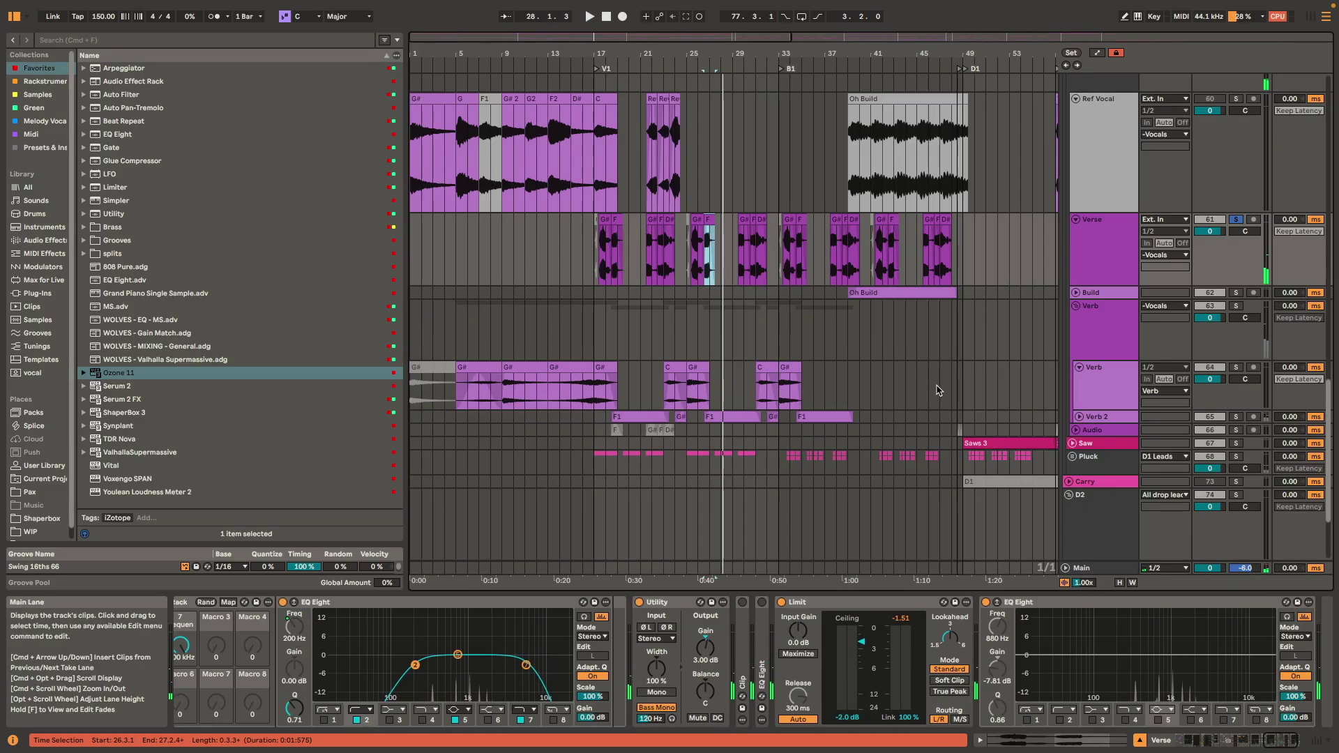
- Unfold the Build vocal track, select its Oh Build clip at bar 39 and solo the track
left_click(891, 292)
key("u")
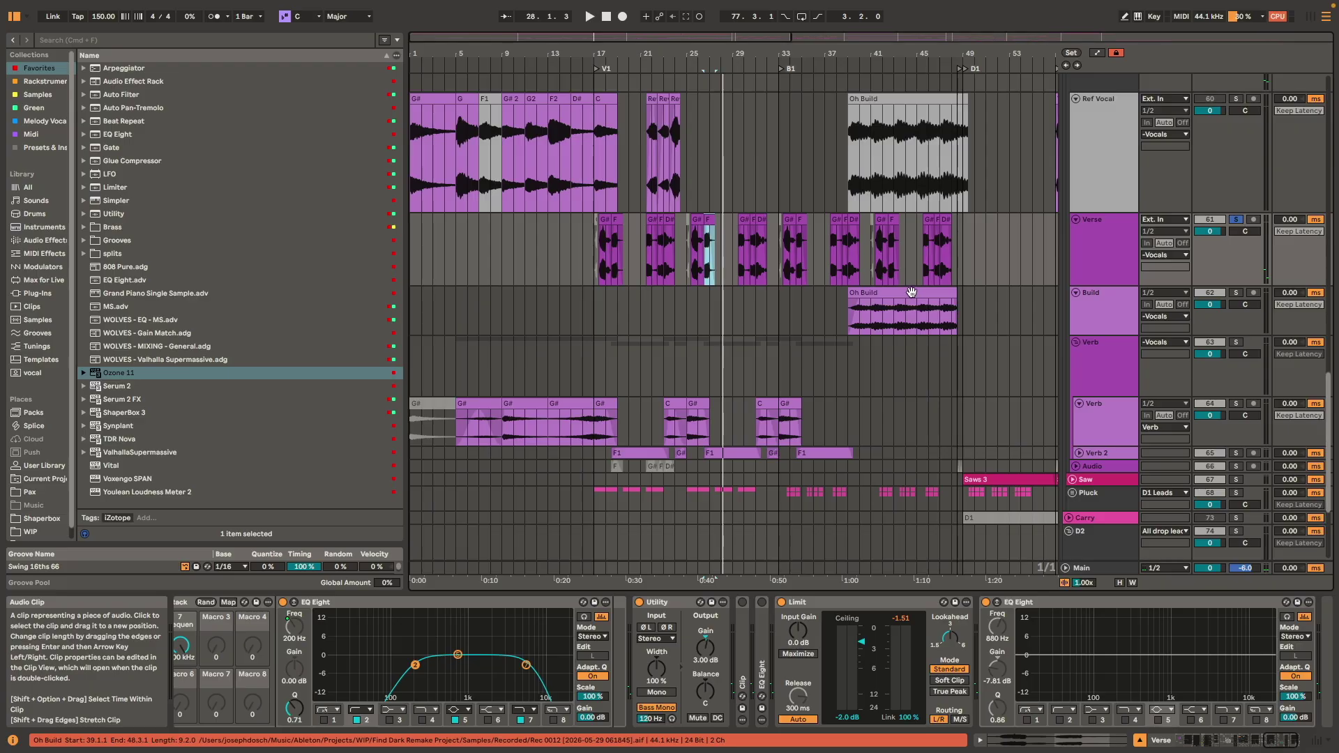
left_click(890, 292)
scroll(882, 296, "right", 3)
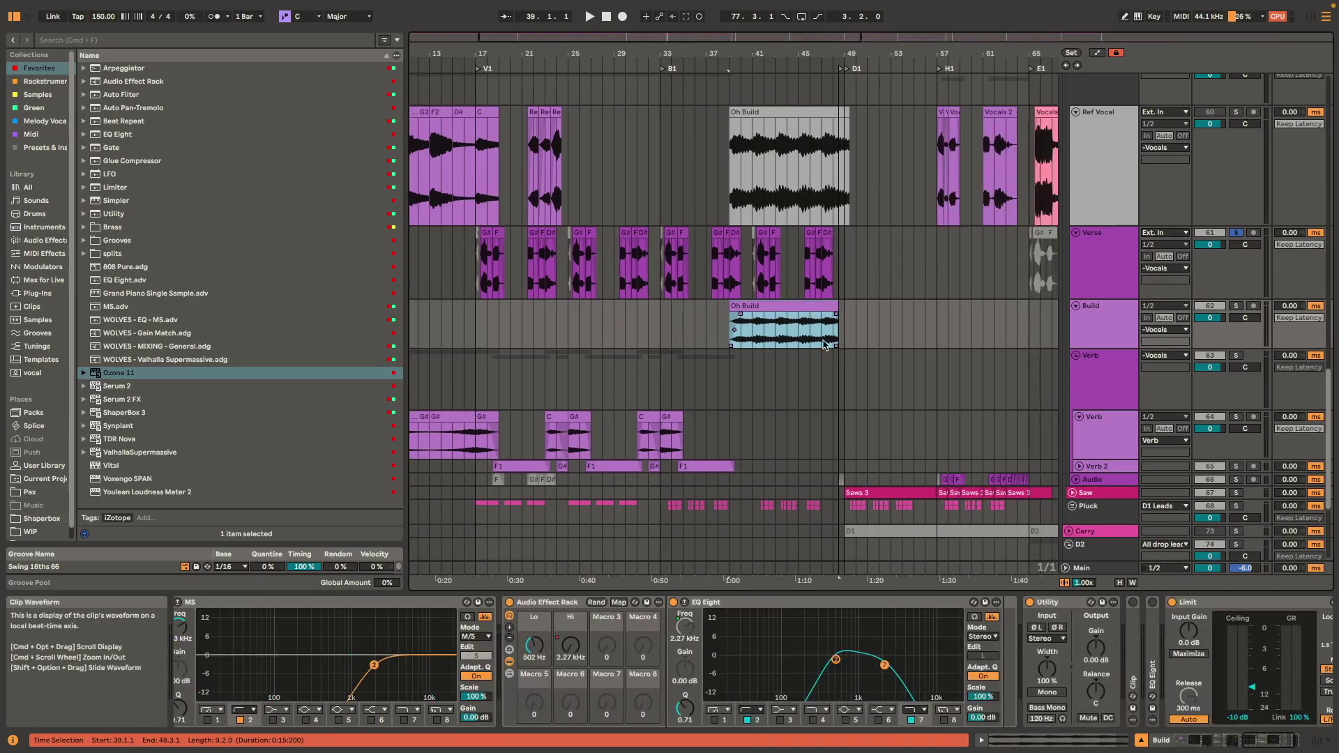
scroll(791, 337, "up", 2)
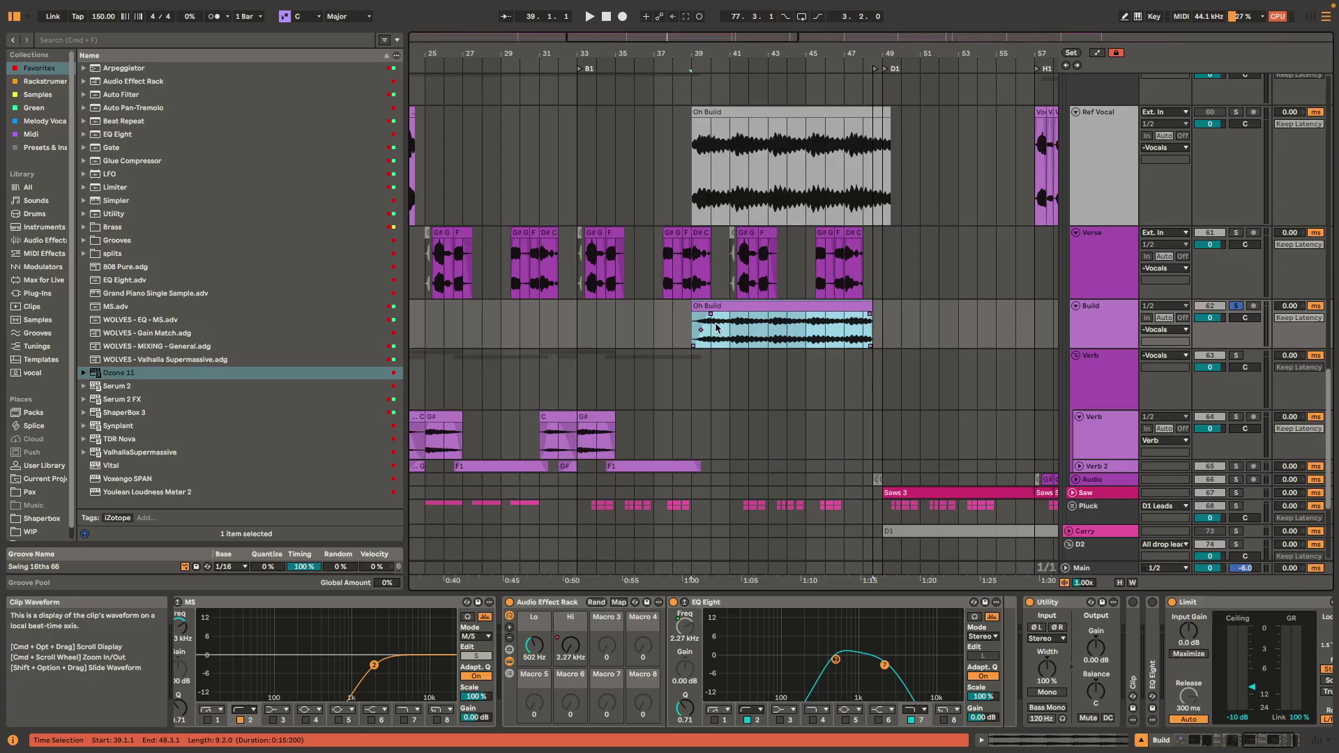
scroll(717, 328, "up", 3)
- Play the Verse track alone from its D# C clip at bar 39, add Build to the solo, and stop playback
left_click(683, 234)
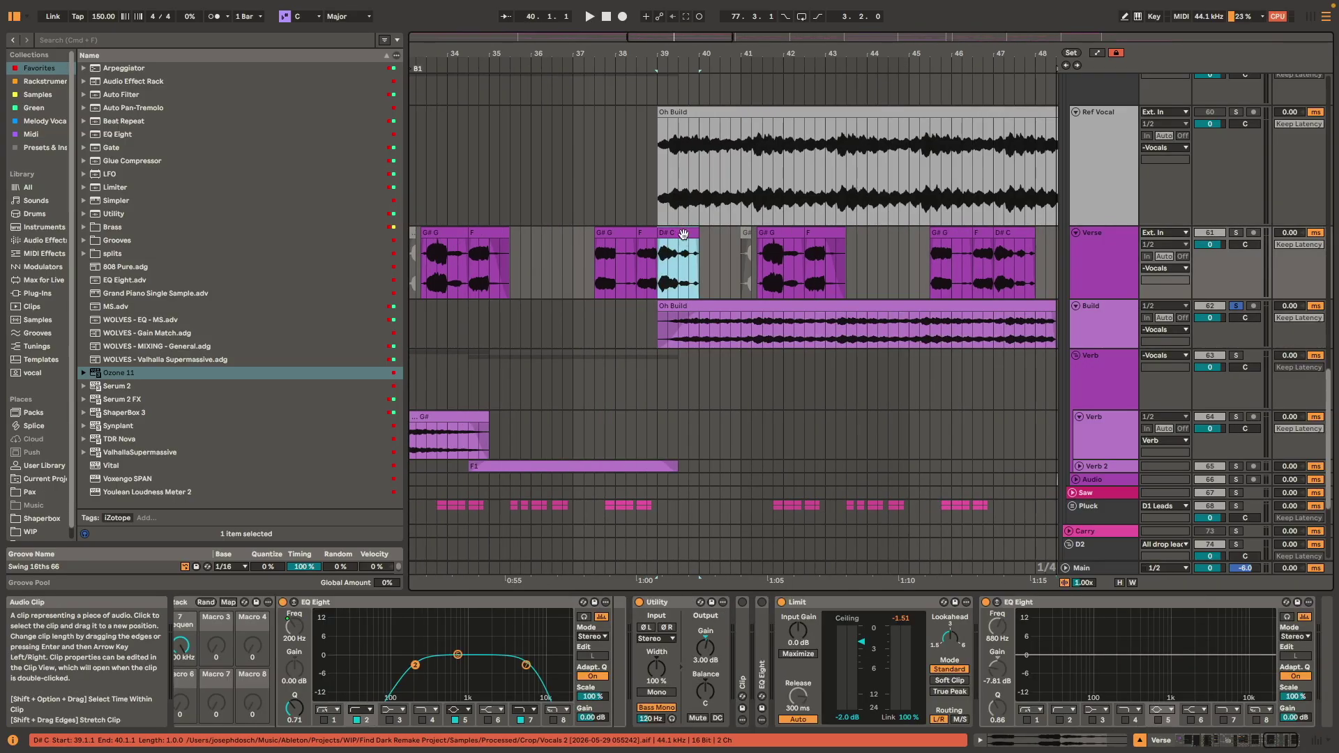
left_click(704, 323)
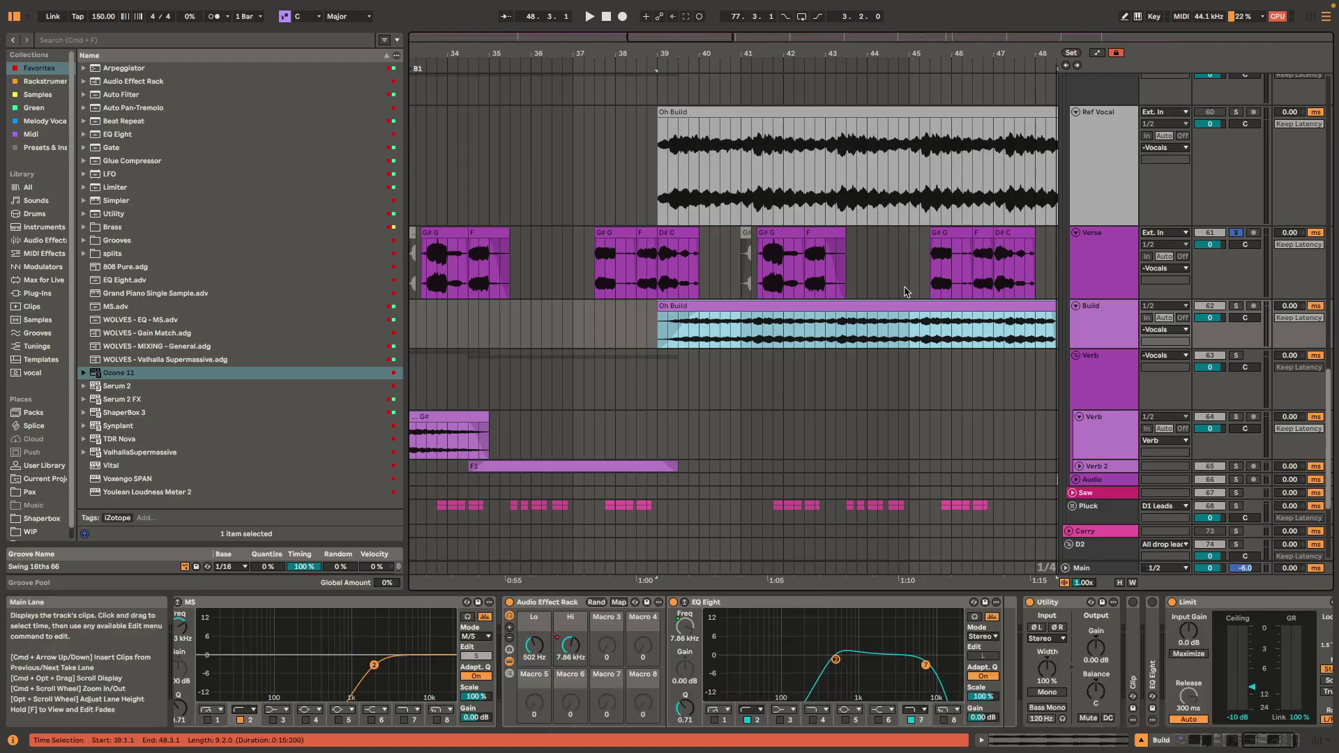
left_click(680, 234)
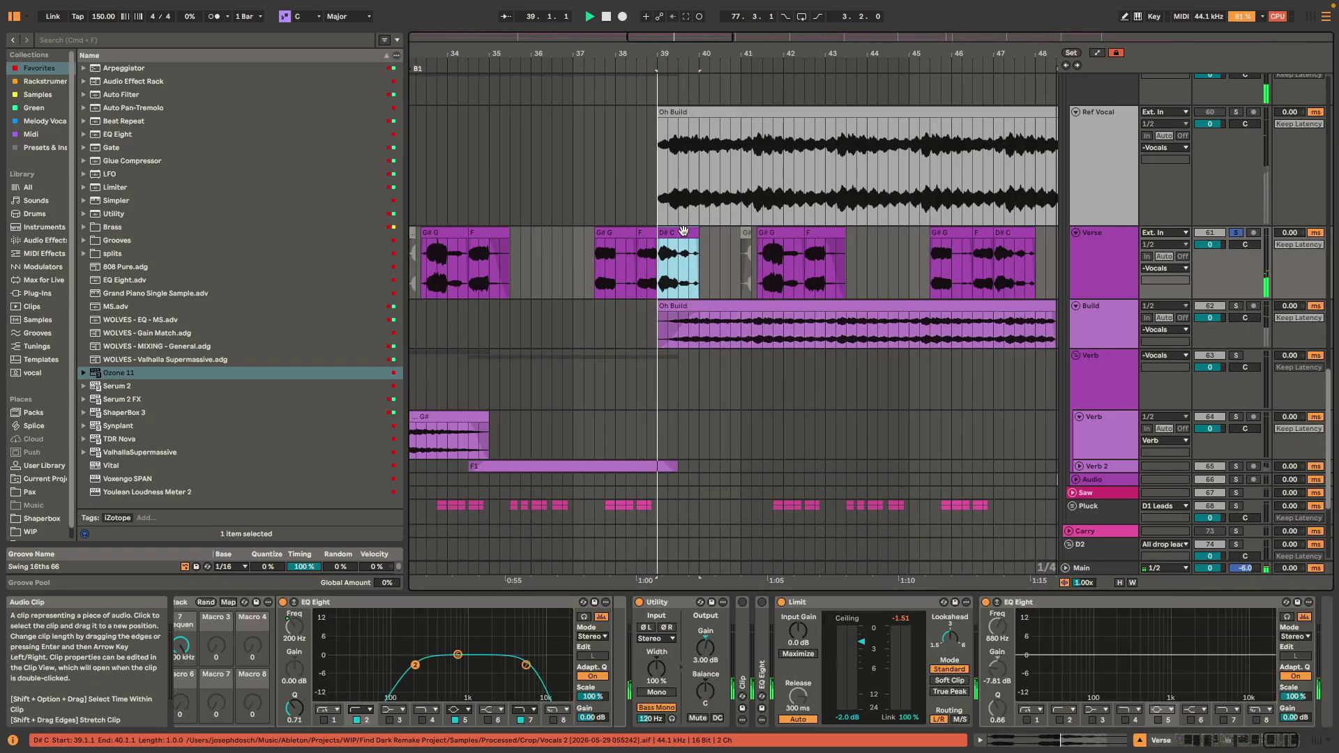
left_click(1238, 307)
key("space")
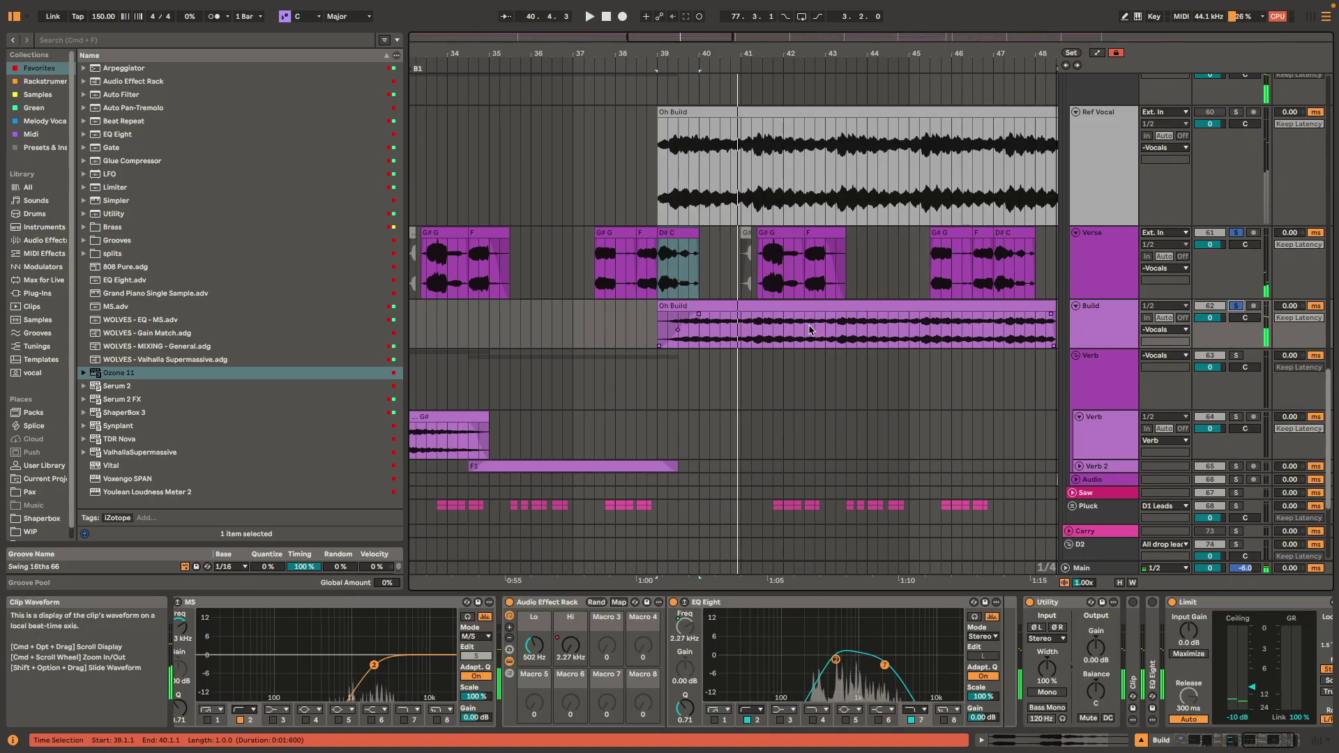
- Play only the Drums group from the B1 marker at bar 33
scroll(802, 302, "down", 5)
scroll(1000, 312, "up", 15)
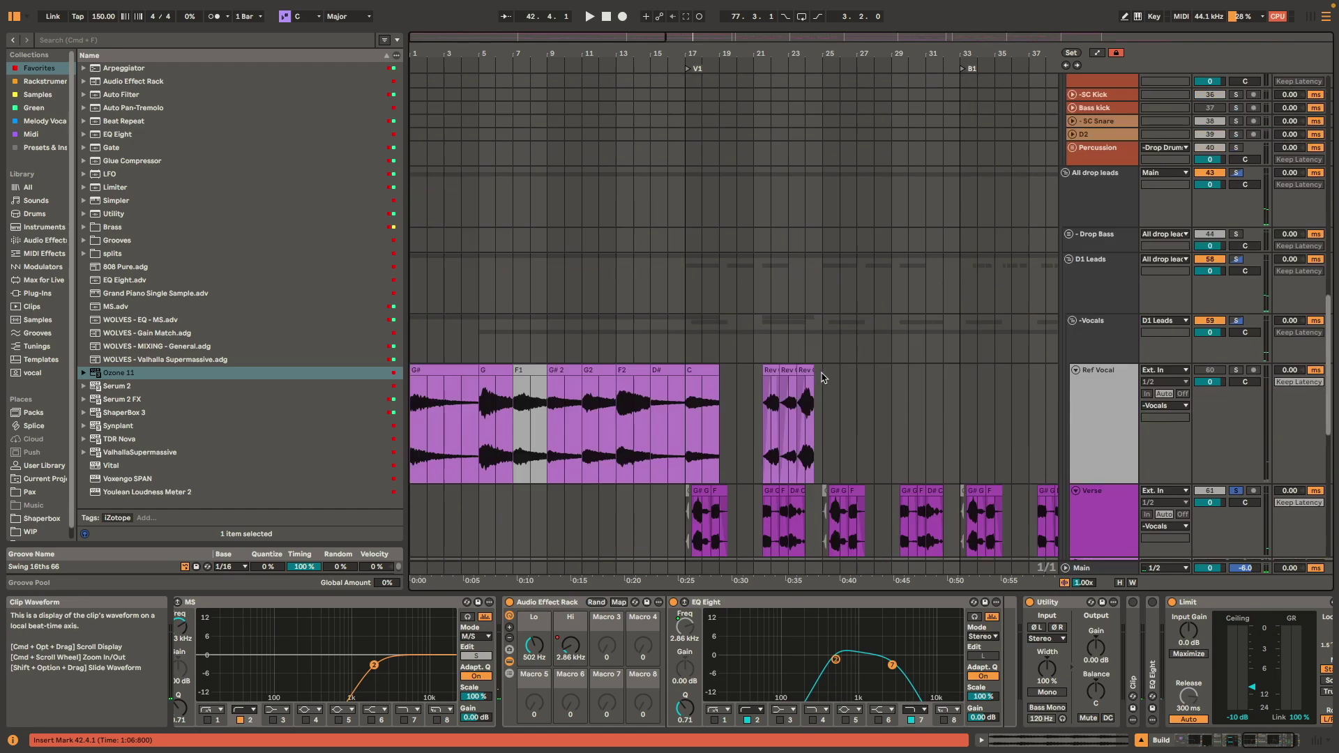
scroll(837, 335, "right", 5)
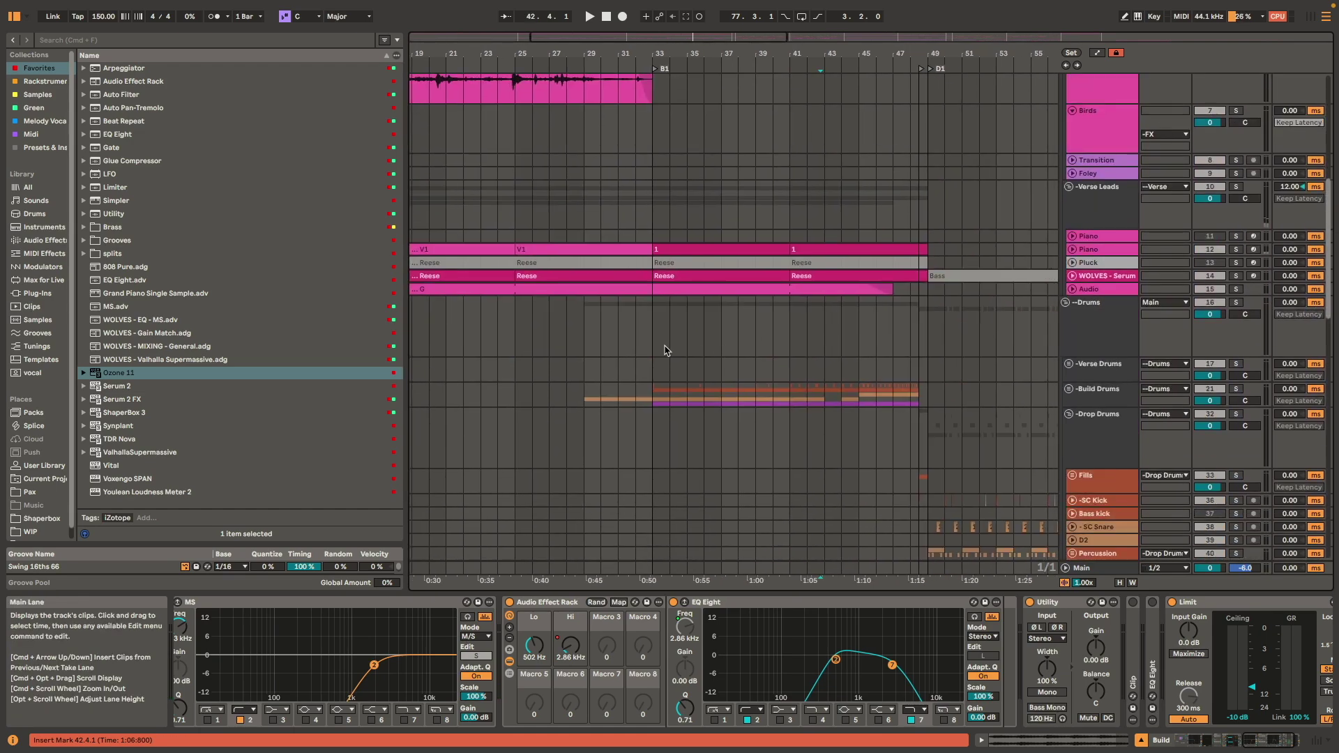
left_click(662, 327)
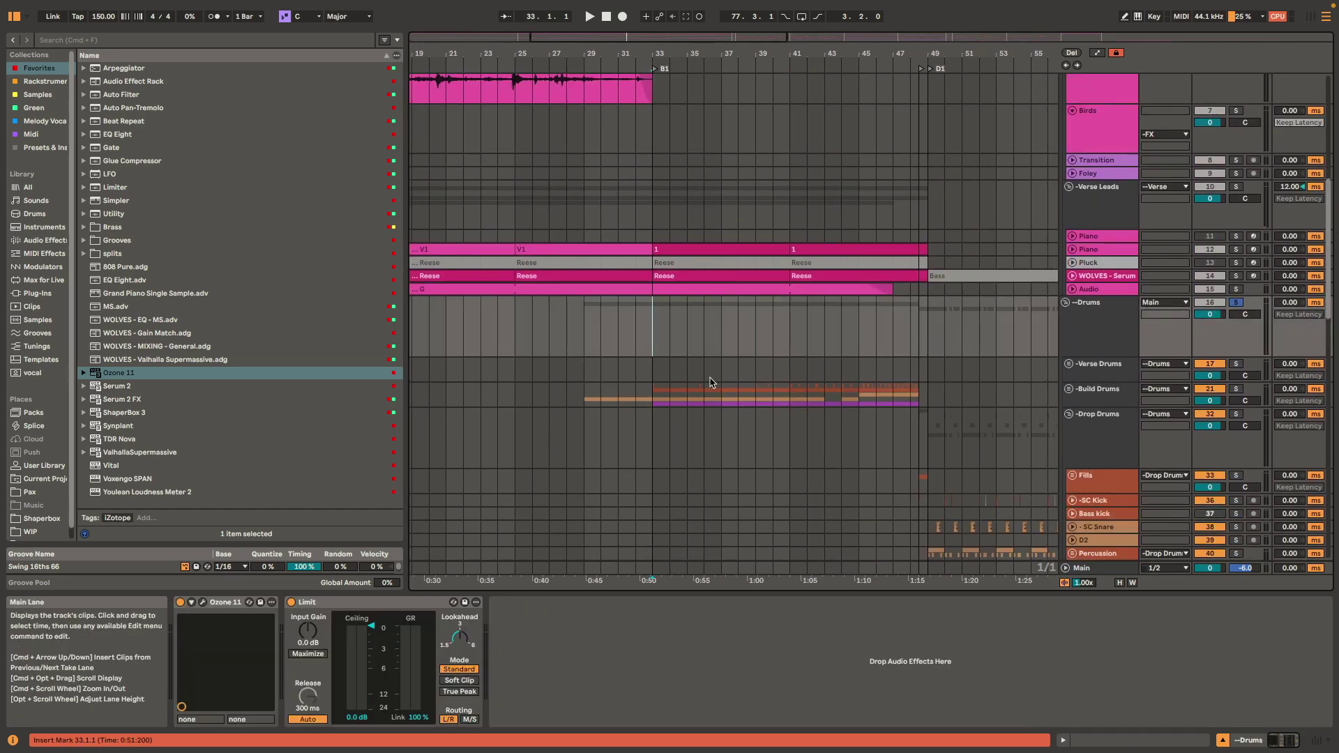
key("space")
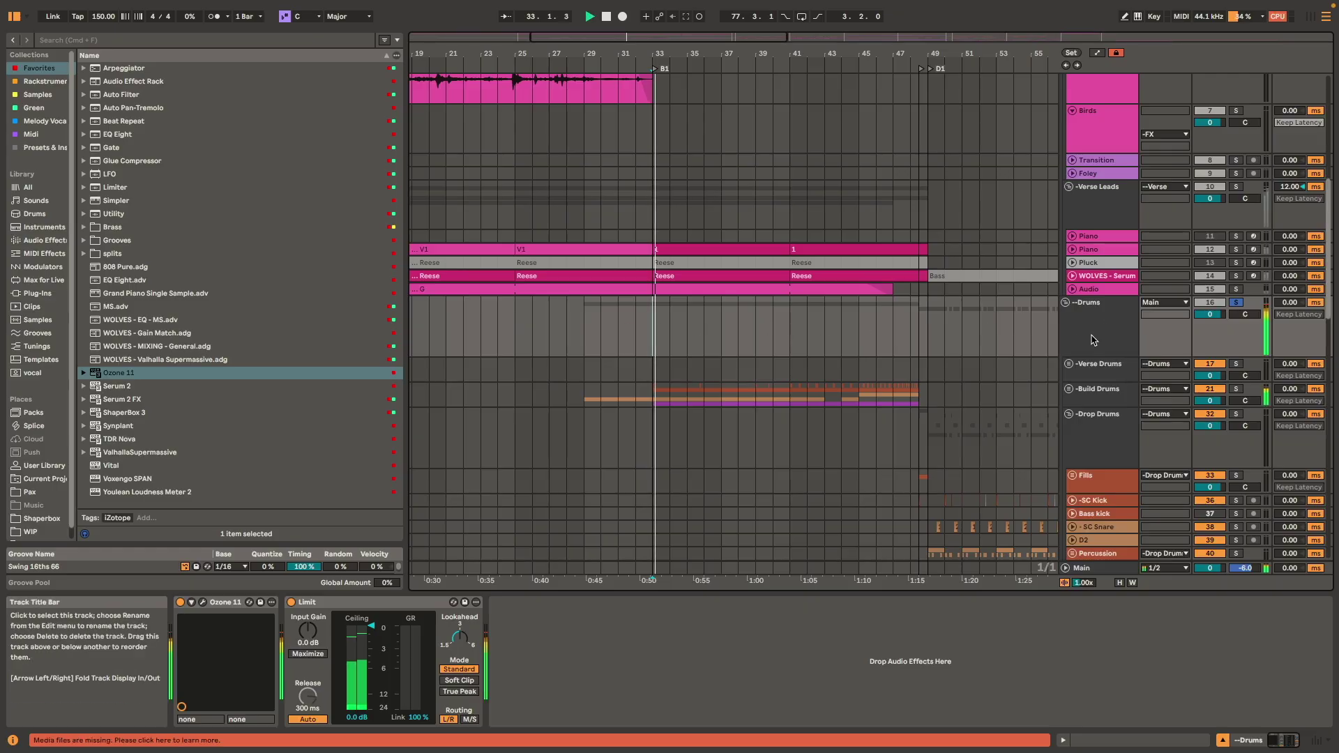
- Unfold the Build Drums group to show its individual tracks, and stop playback
left_click(1100, 396)
key("Right")
scroll(732, 446, "down", 5)
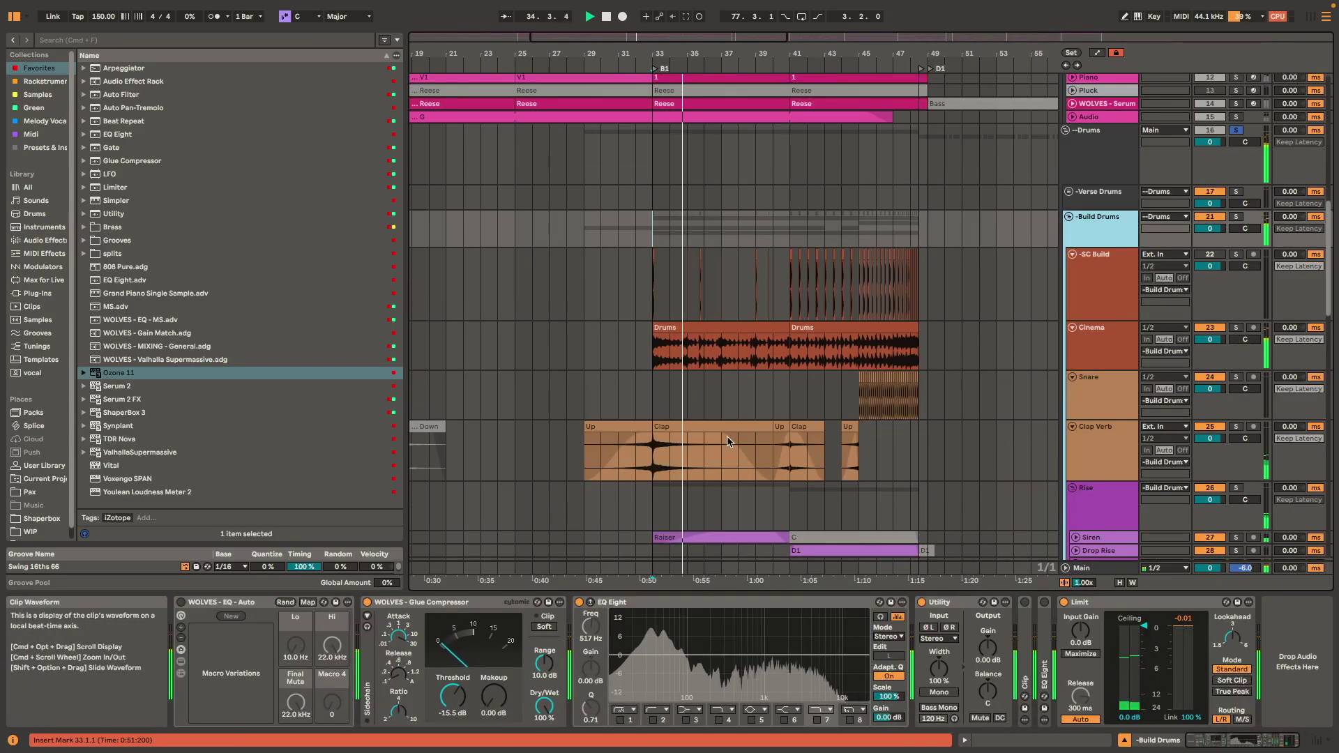
scroll(731, 446, "up", 3)
key("space")
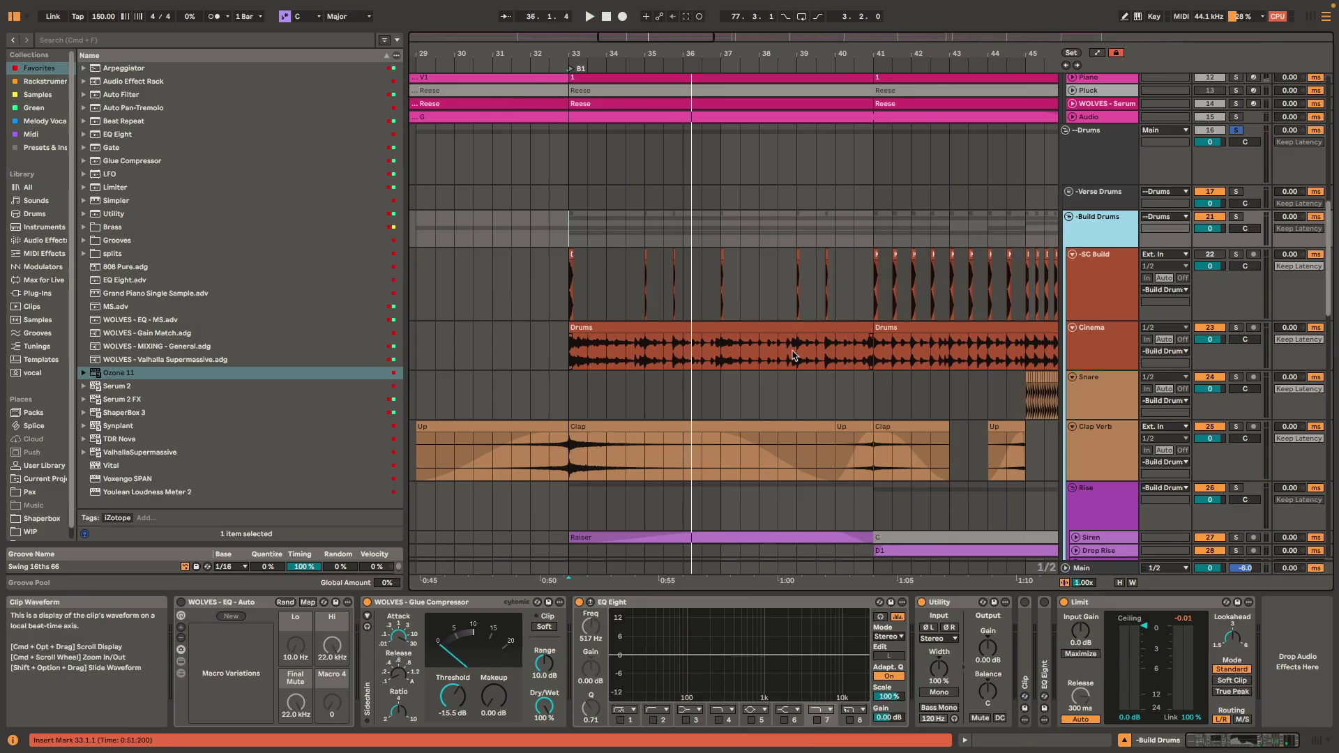
- Play only the Clap Verb track from its Clap clip at bar 33 and examine its MS and EQ Eight effects
left_click(761, 427)
key("space")
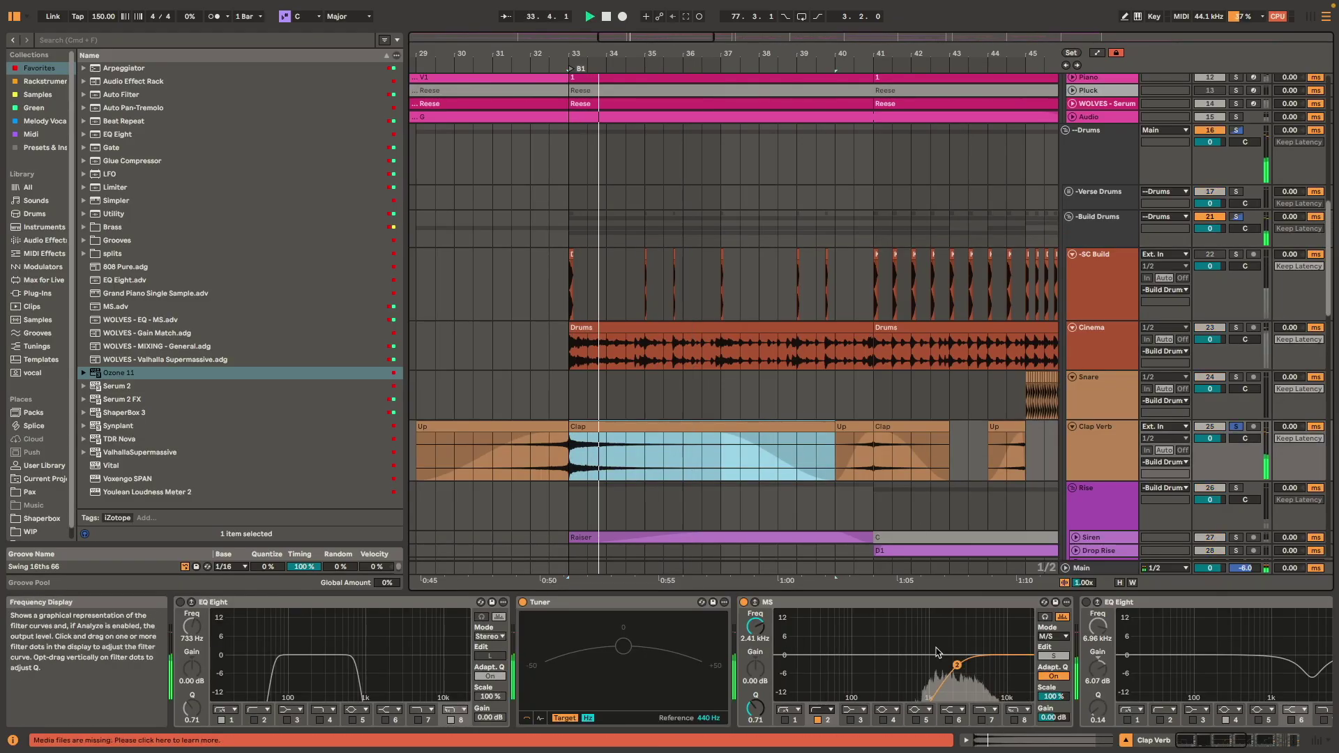
scroll(906, 656, "right", 5)
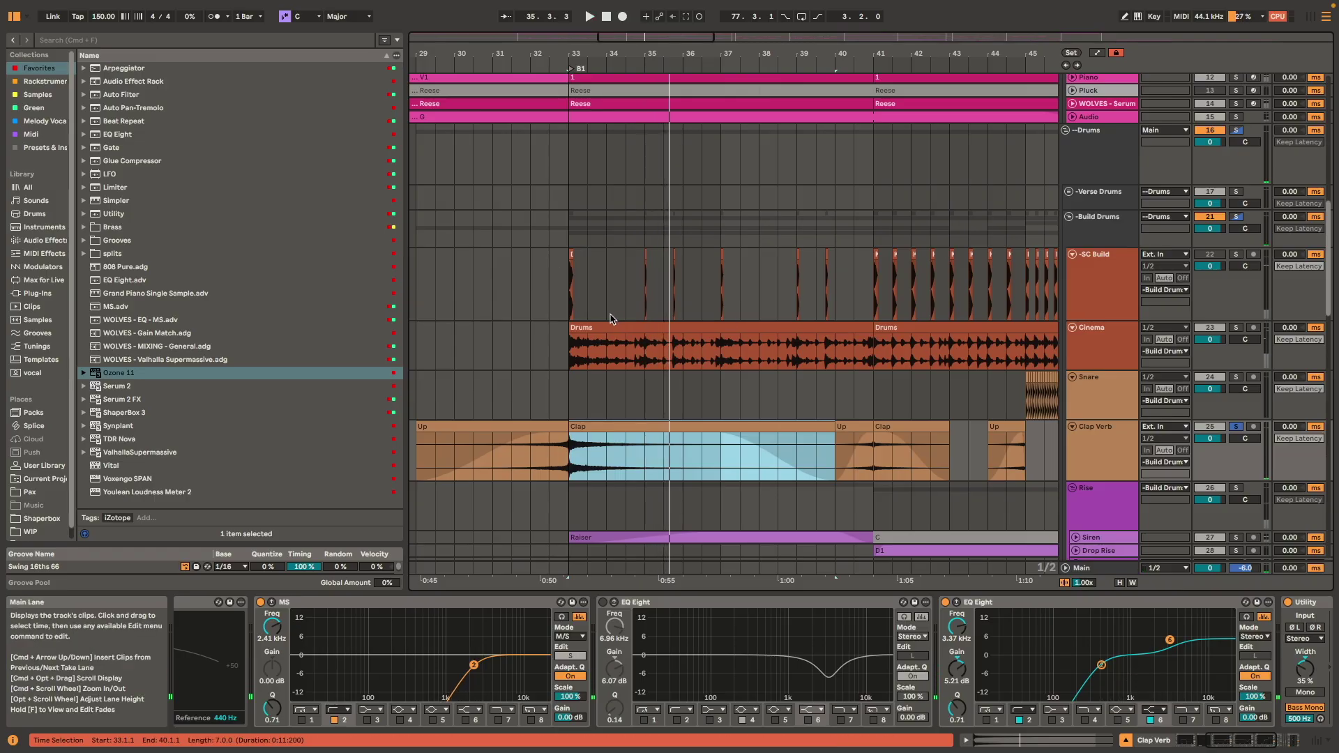
- Compare the first -SC Build clip at bar 33 with the opening beat of the Cinema track's Drums clip, selecting each in turn
left_click(564, 287)
key("space")
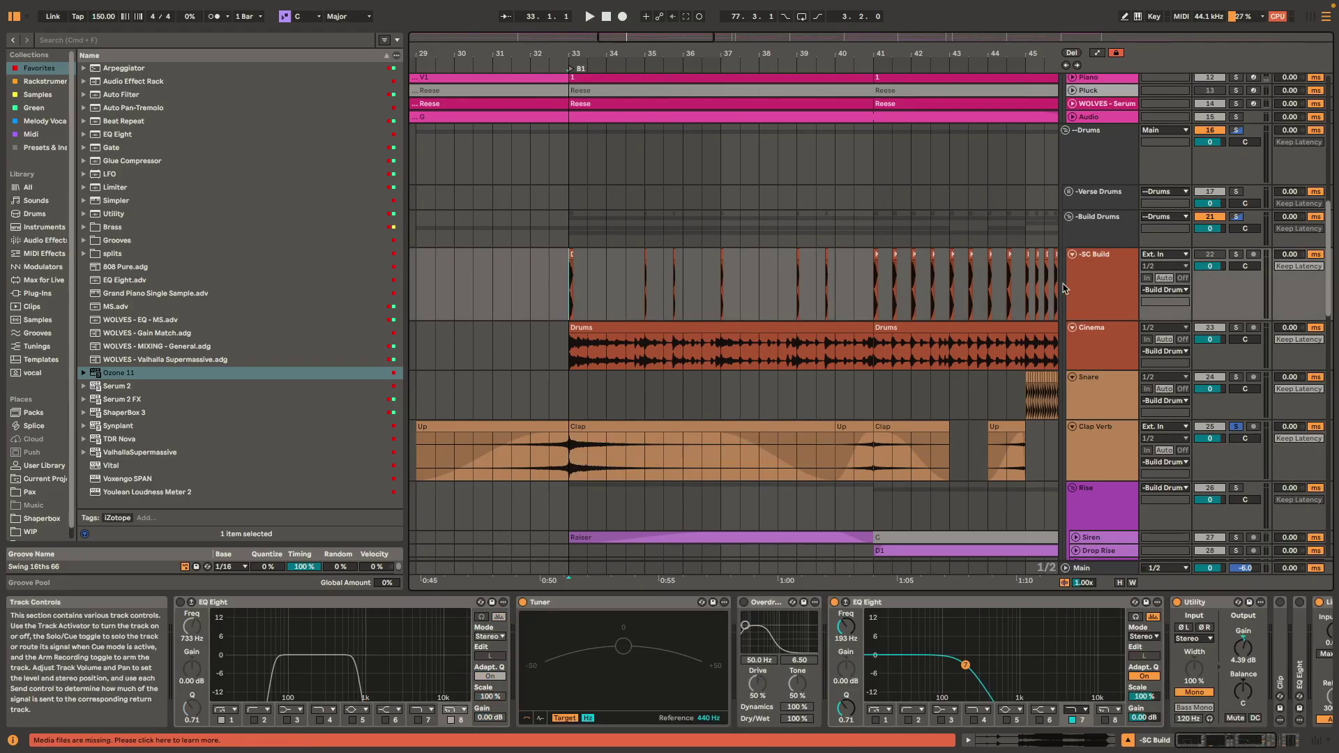
left_click(1121, 279)
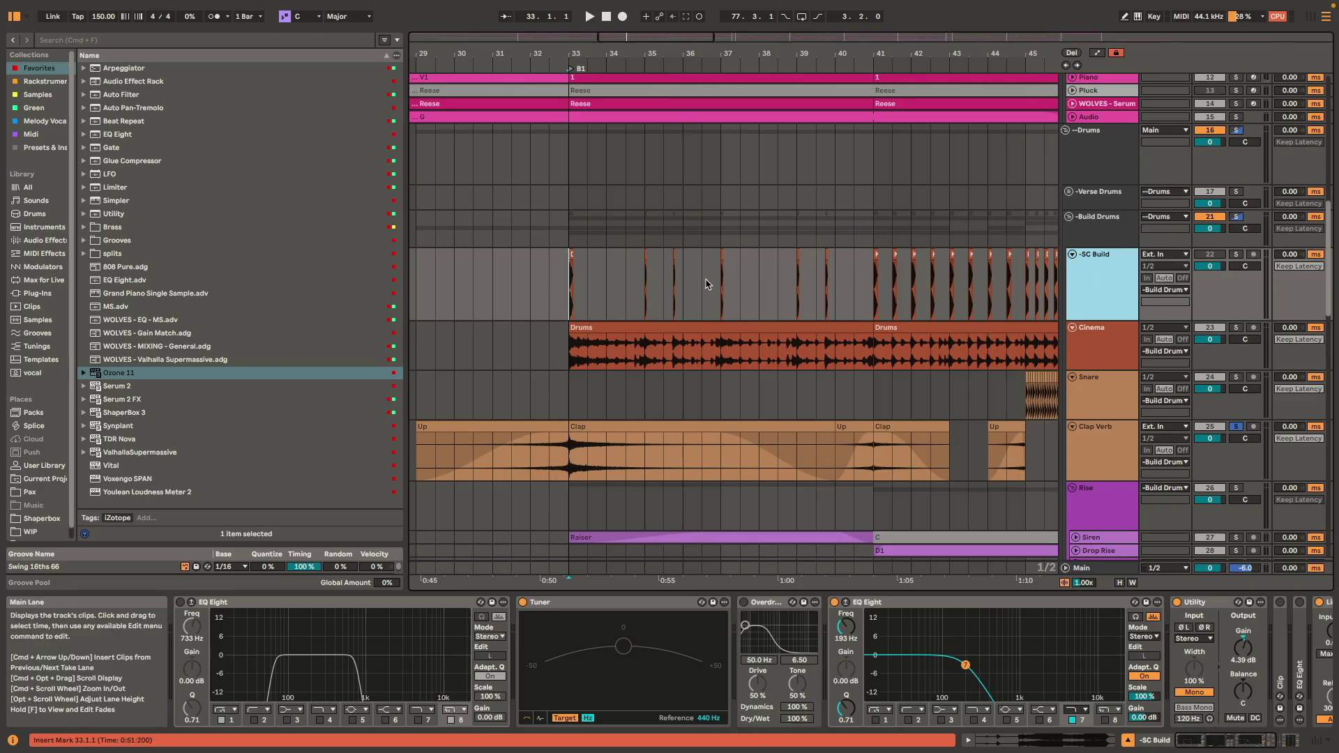
left_click(568, 281)
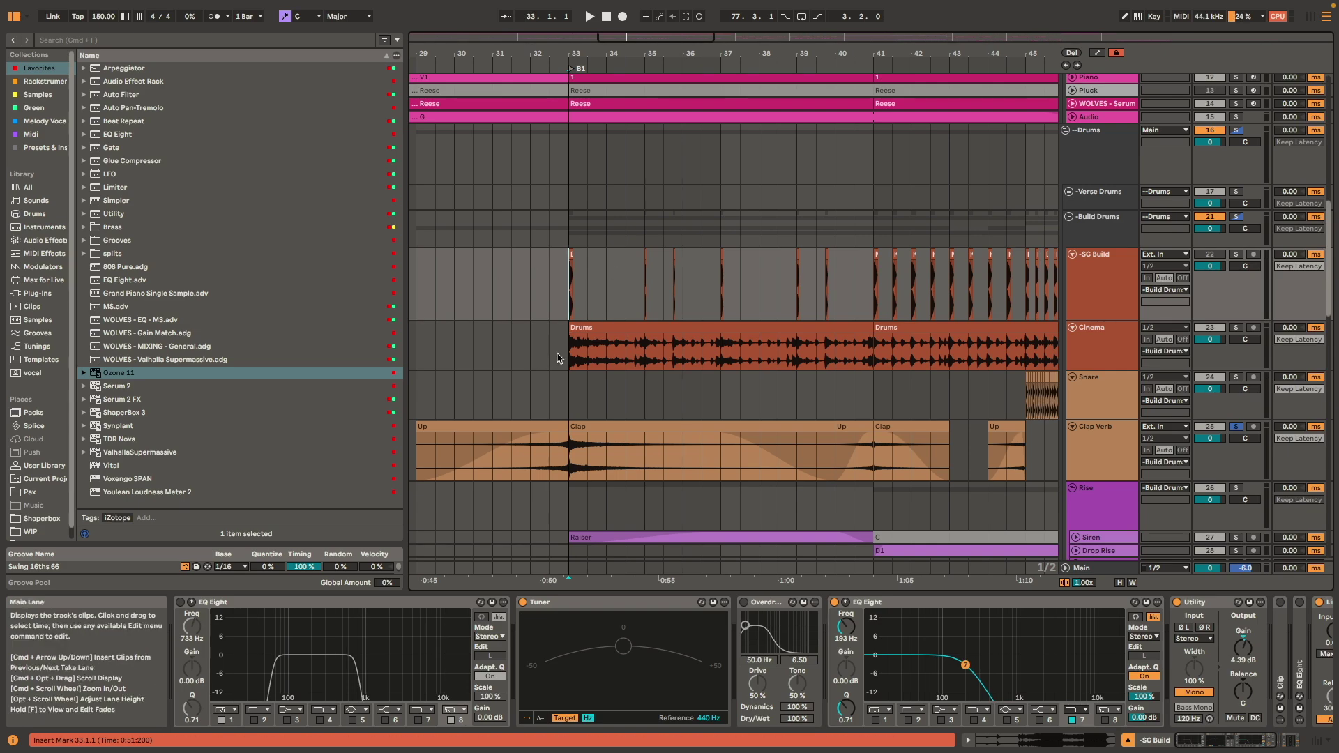
scroll(569, 351, "up", 6)
scroll(571, 351, "up", 5)
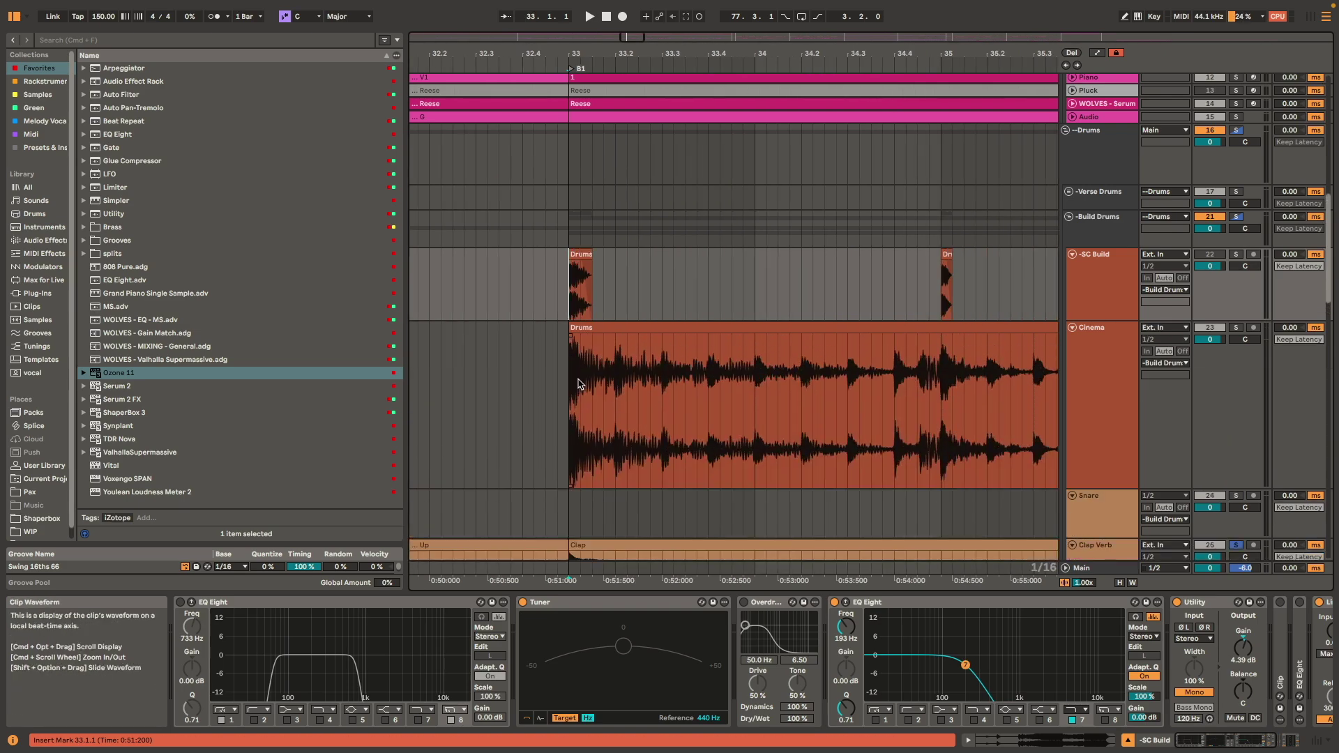
left_click_drag(578, 384, 607, 383)
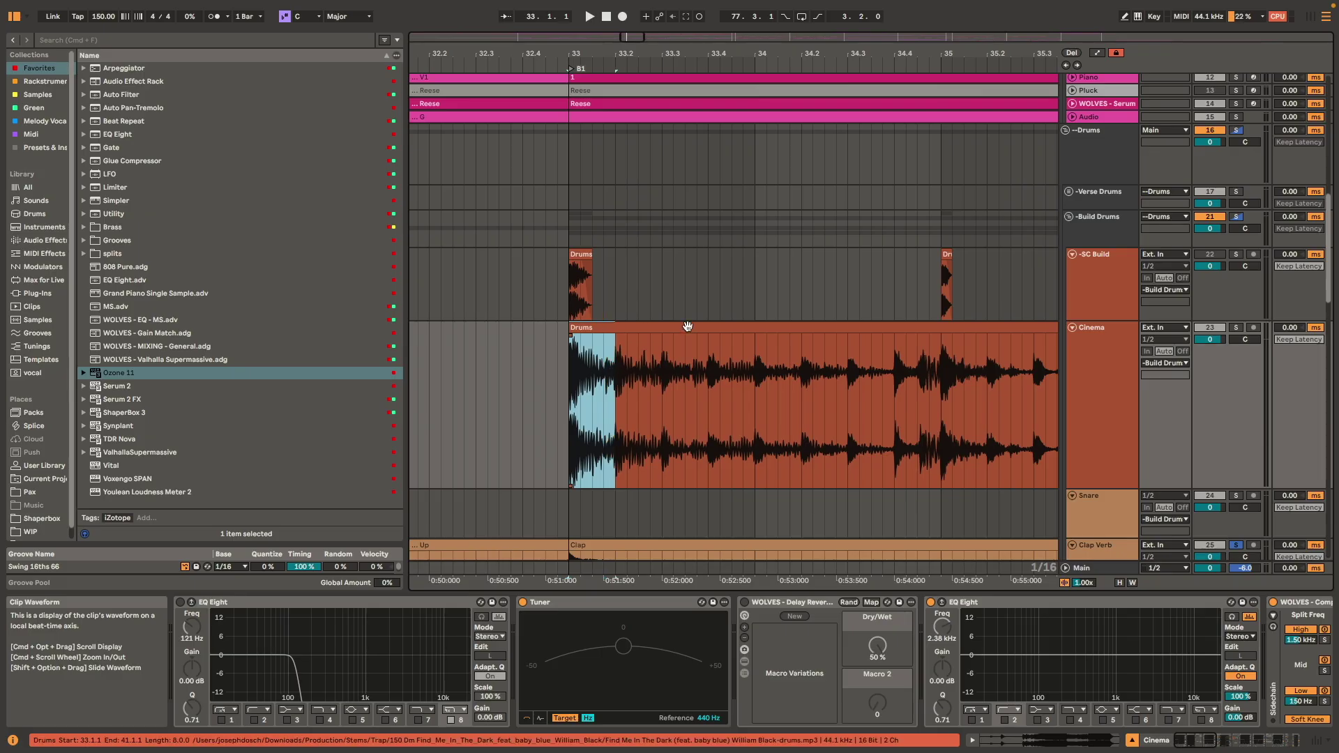
left_click(572, 291)
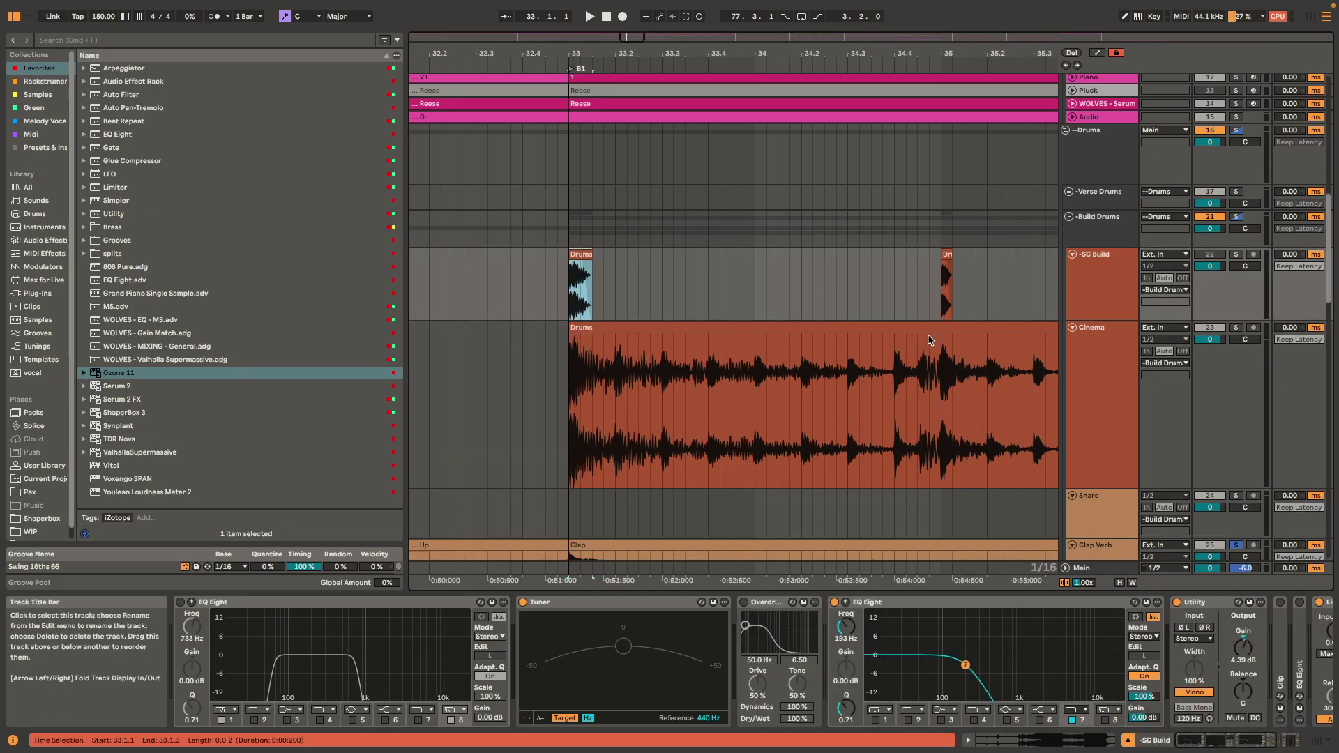
- Play only the Cinema track from its Drums clip at bar 33, examine its effects from Multiband compressor and Split through MS, and stop playback
scroll(944, 321, "down", 8)
scroll(767, 366, "down", 2)
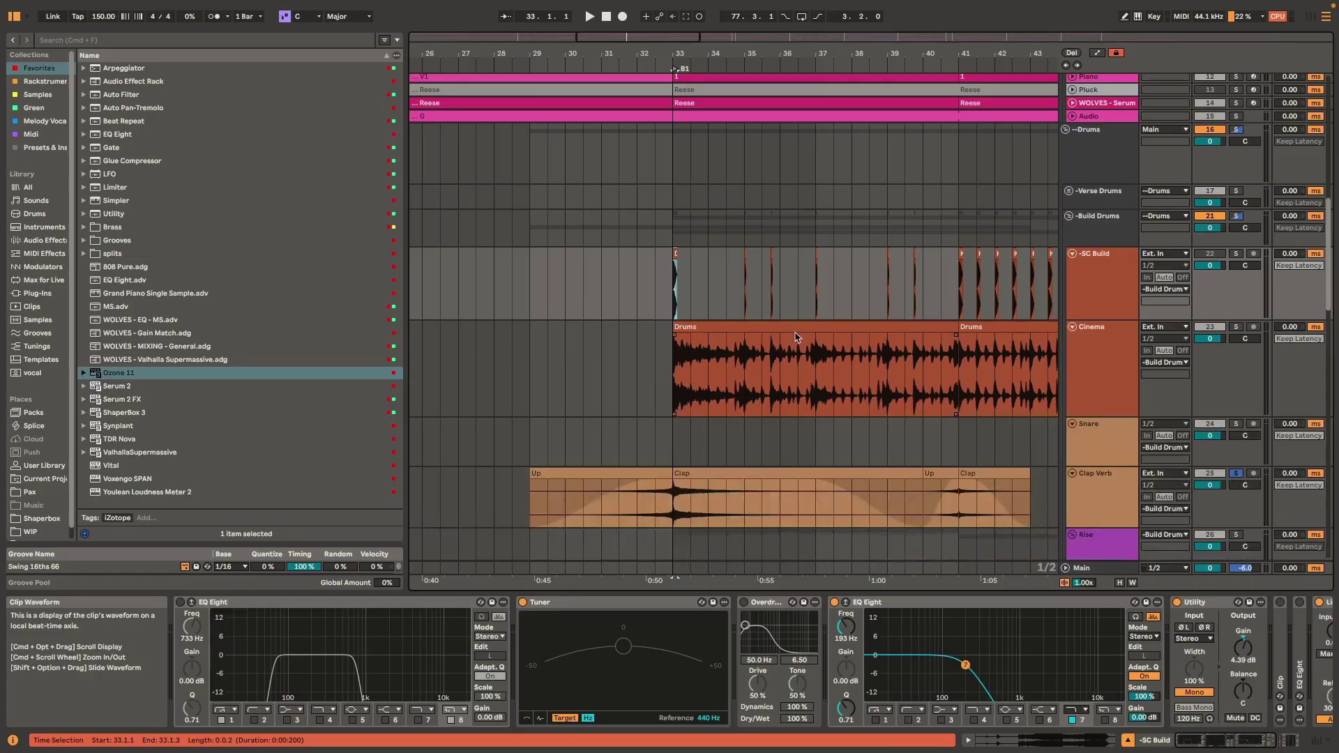
left_click(1111, 349)
left_click(901, 327)
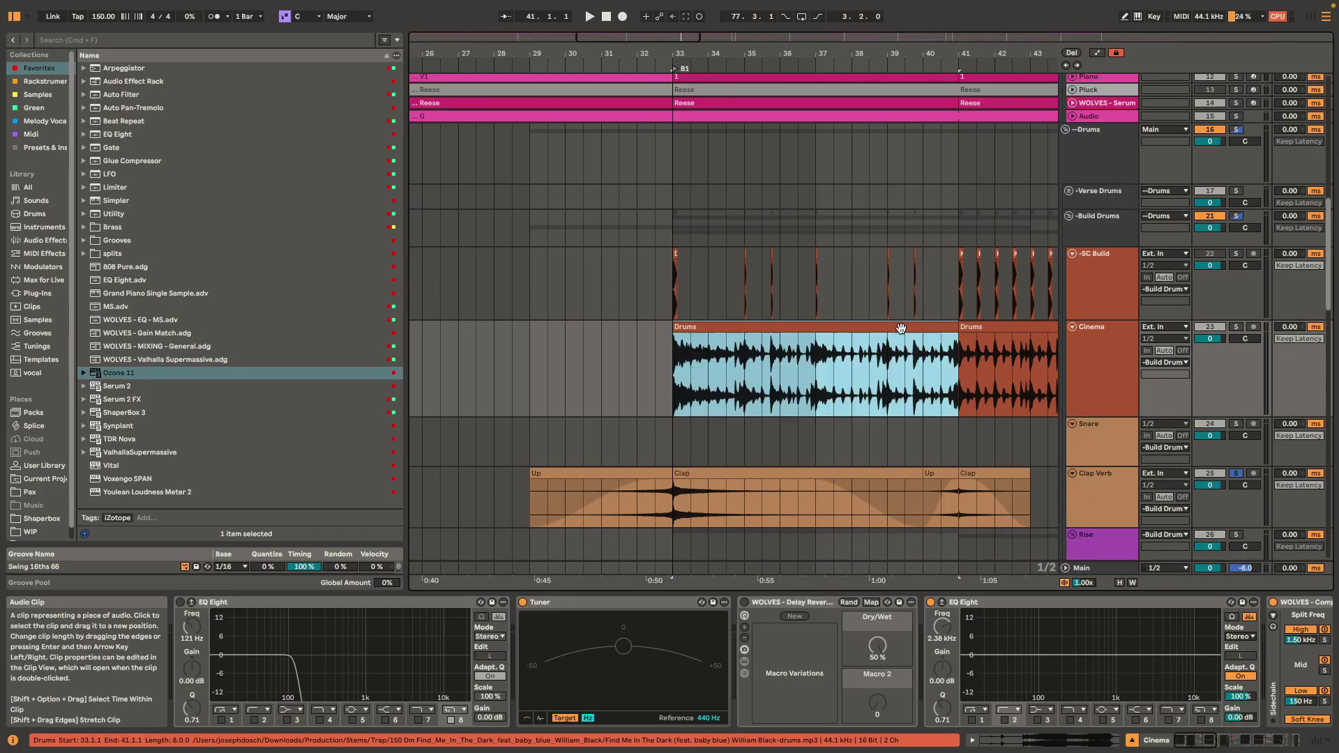
key("space")
scroll(1232, 658, "right", 5)
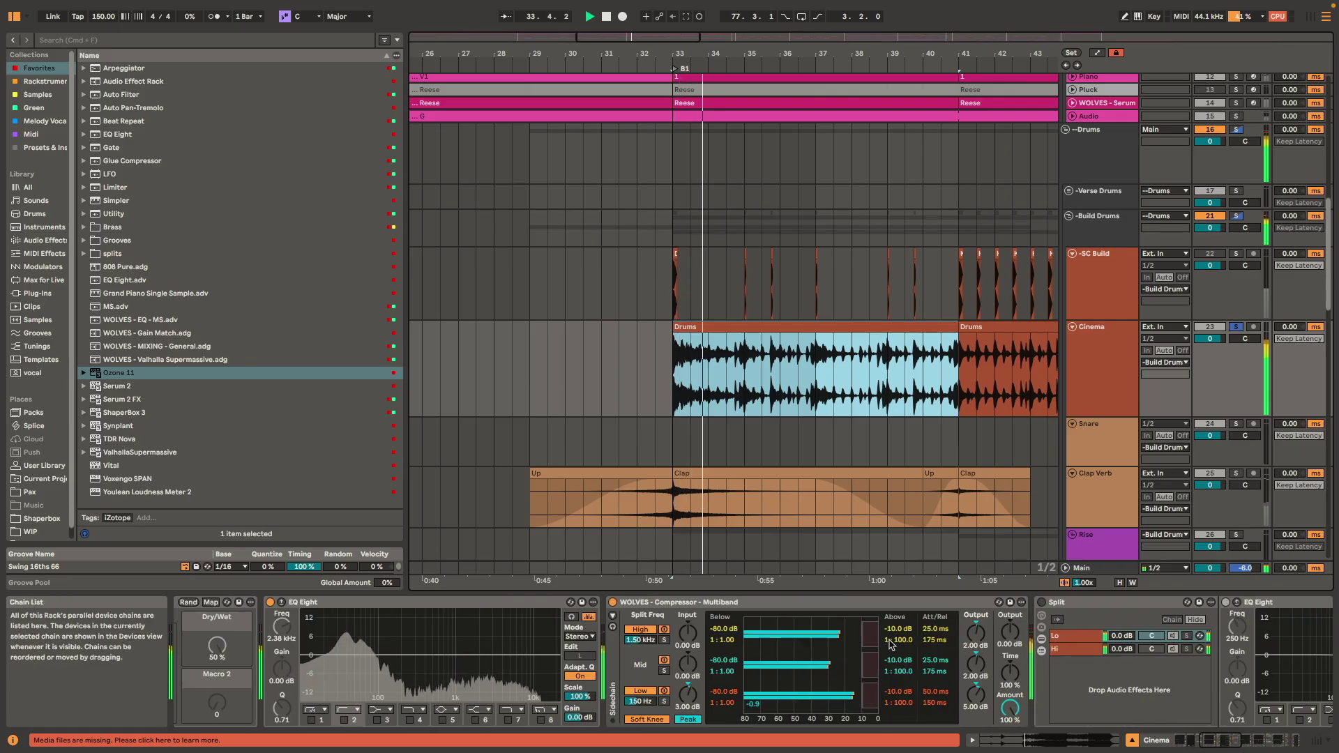
scroll(1232, 658, "right", 8)
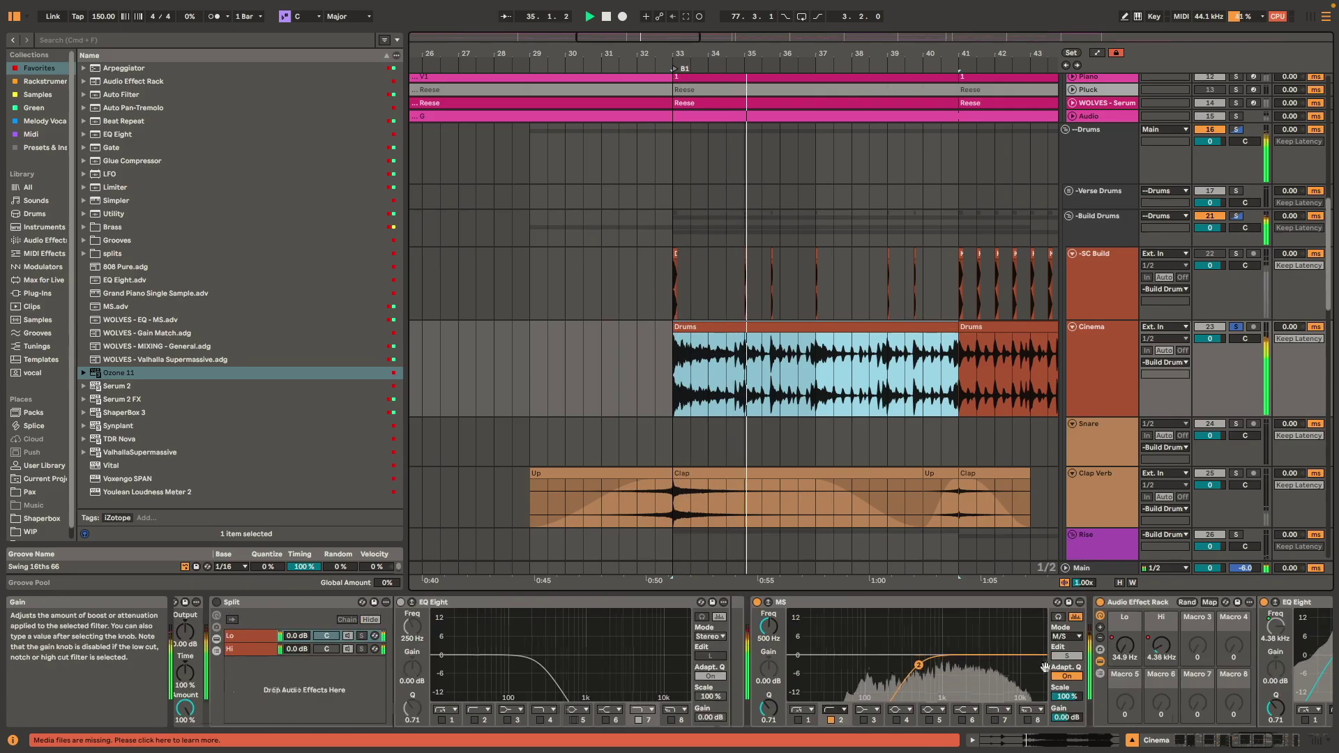
key("space")
- Play only the Clap Verb track from its Up clip at bar 40
scroll(843, 305, "down", 1)
scroll(843, 305, "right", 4)
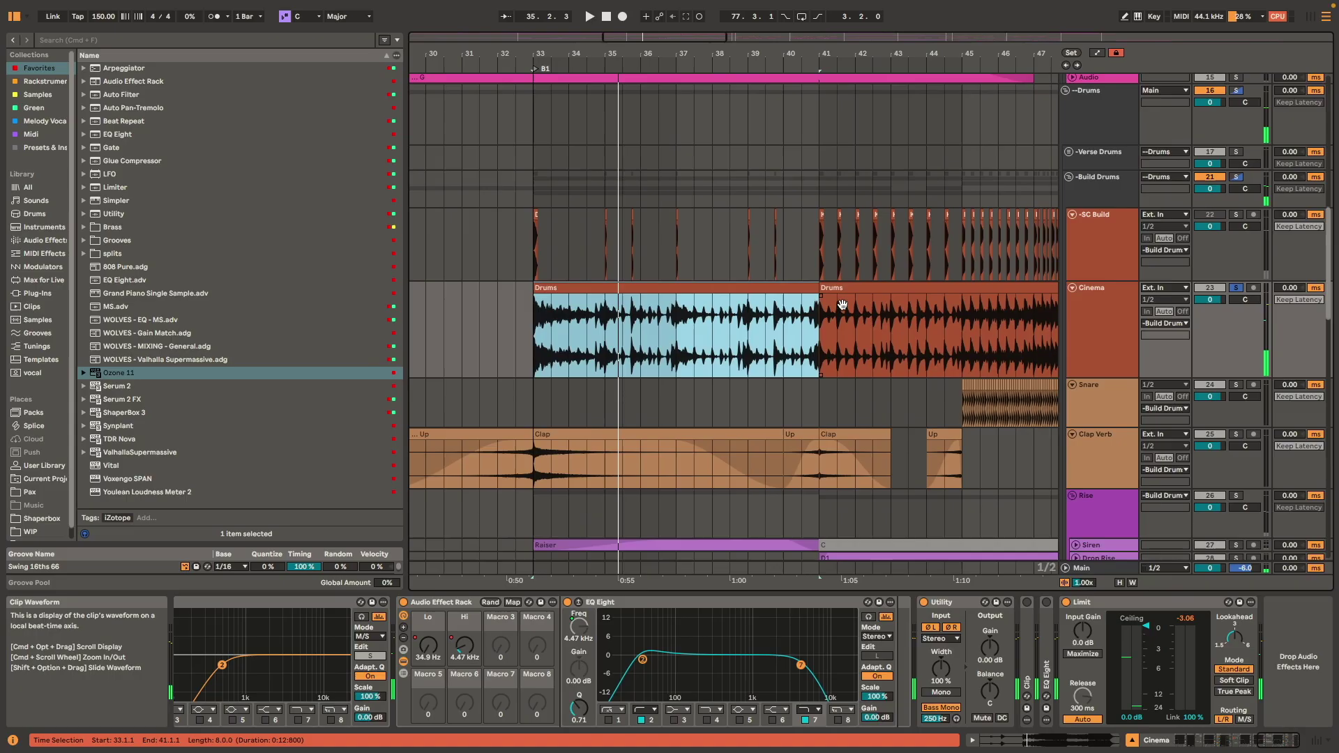
scroll(939, 390, "down", 3)
scroll(807, 350, "right", 5)
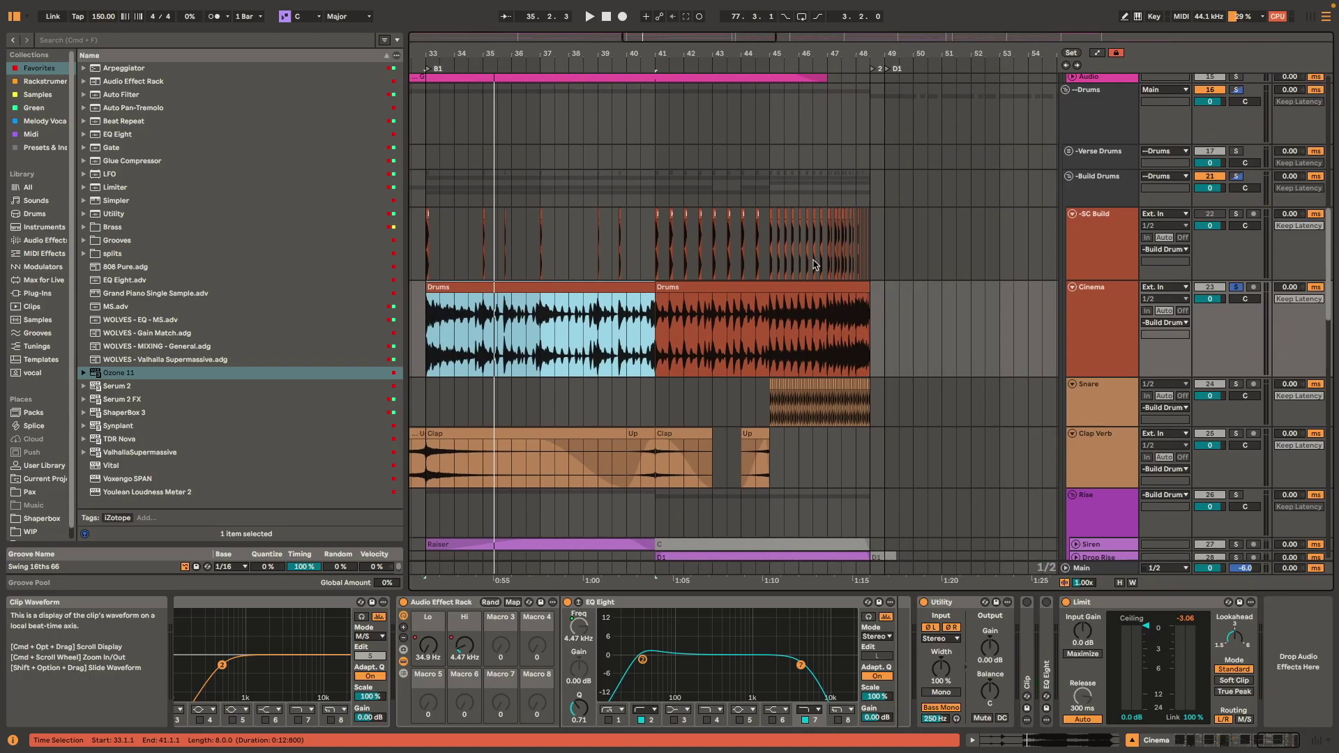
left_click(671, 455)
left_click(646, 432)
key("space")
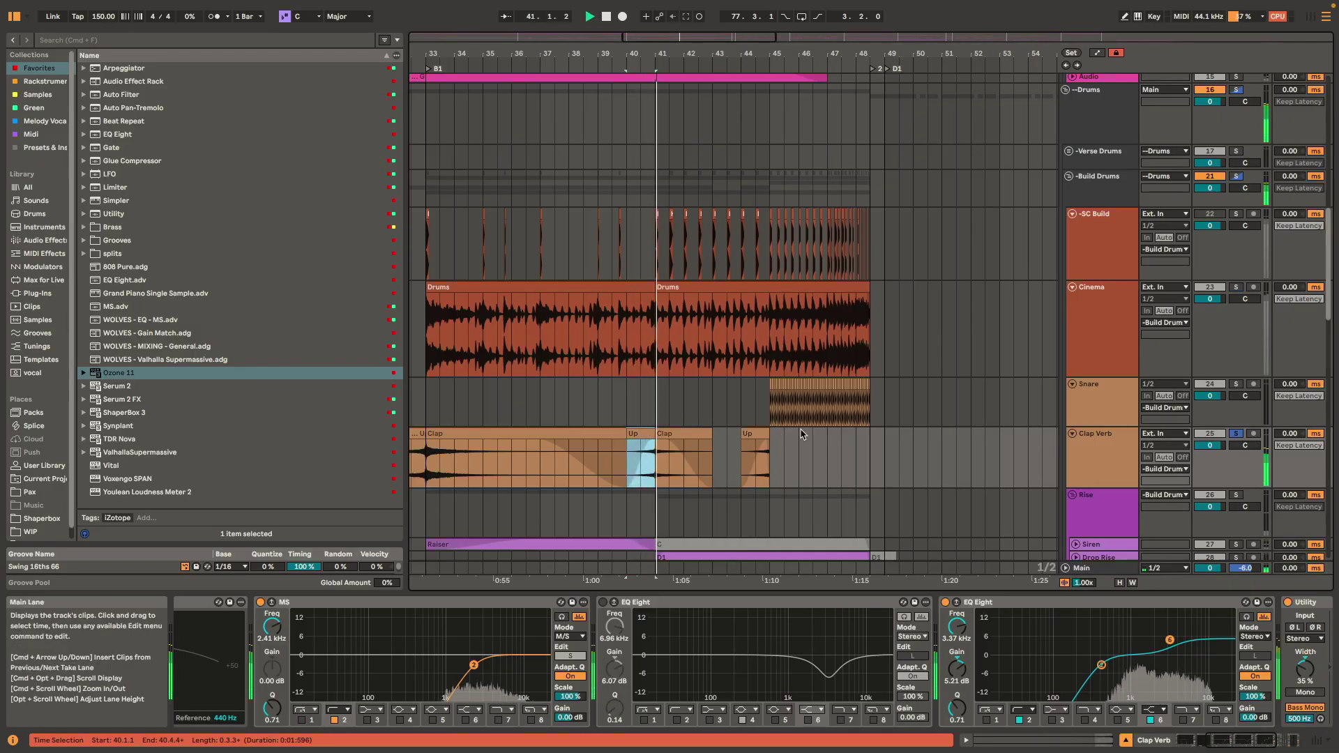
- Play only the Snare track from bar 45, select its first Snare clip, and stop playback
left_click(802, 403)
key("space")
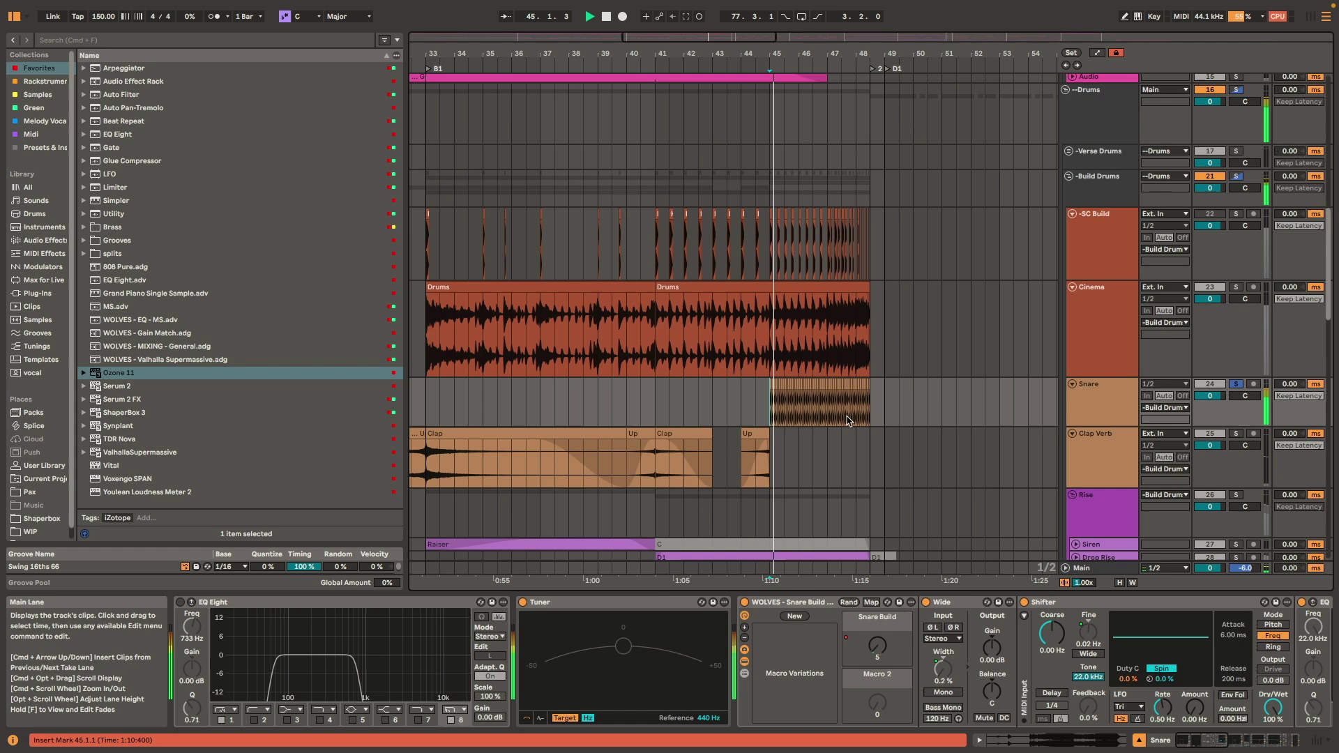
scroll(847, 421, "up", 3)
scroll(619, 405, "up", 5)
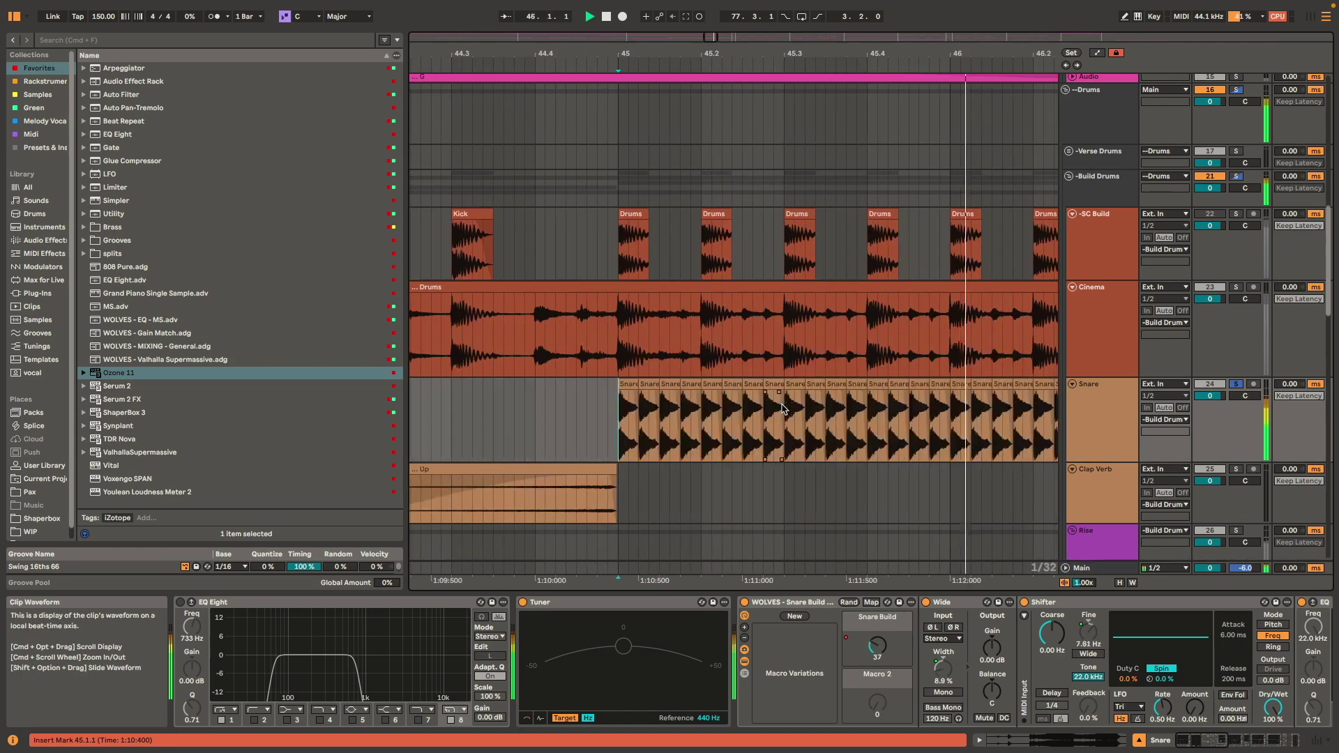
scroll(620, 404, "up", 5)
left_click(620, 404)
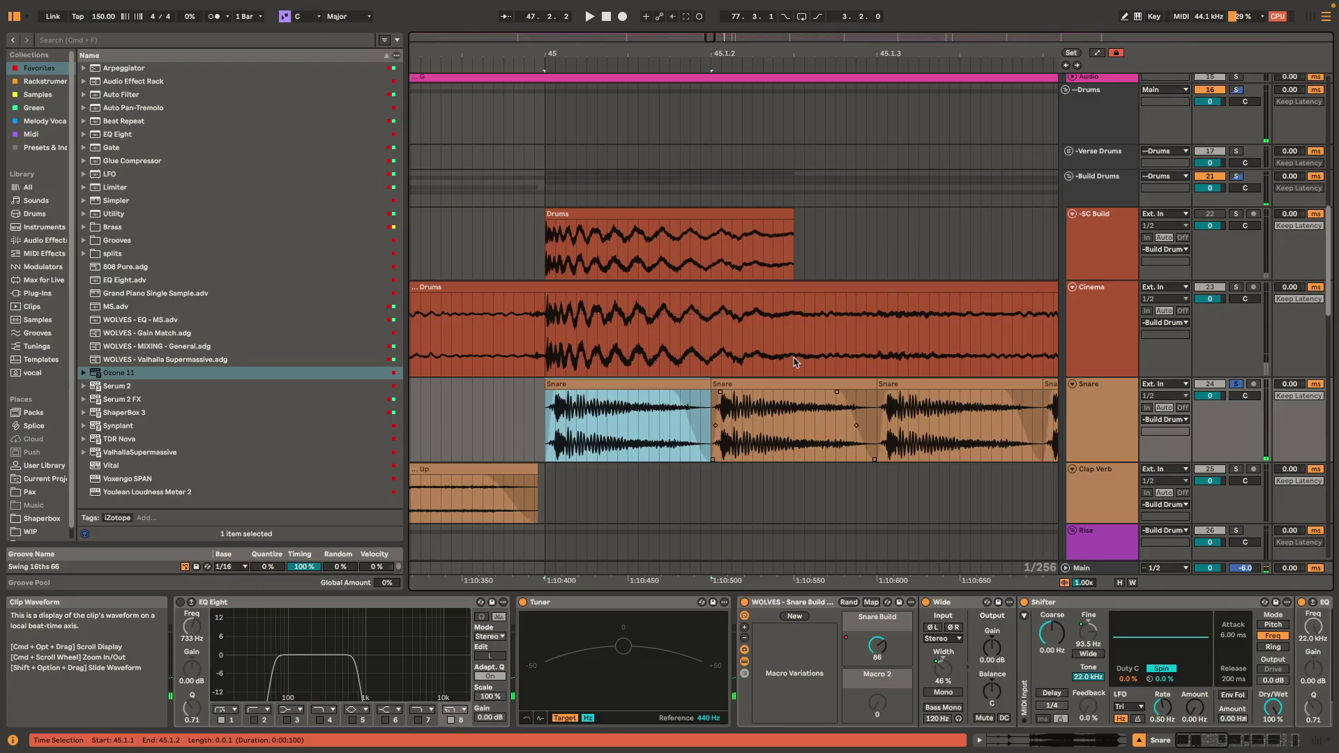
- Play only the Snare track from bar 45, examine its effects from the Snare Build rack through Limit, and stop playback
left_click(824, 605)
scroll(1191, 621, "right", 8)
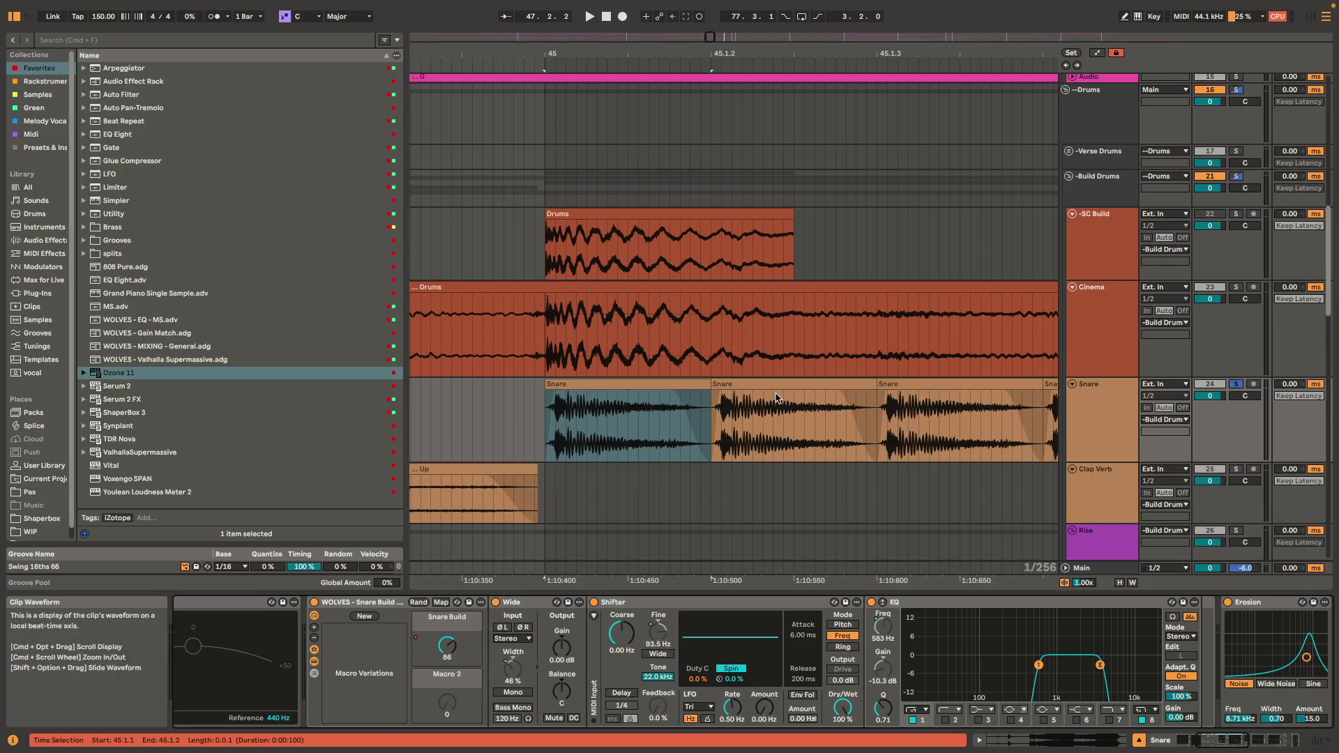
scroll(1037, 626, "right", 3)
key("space")
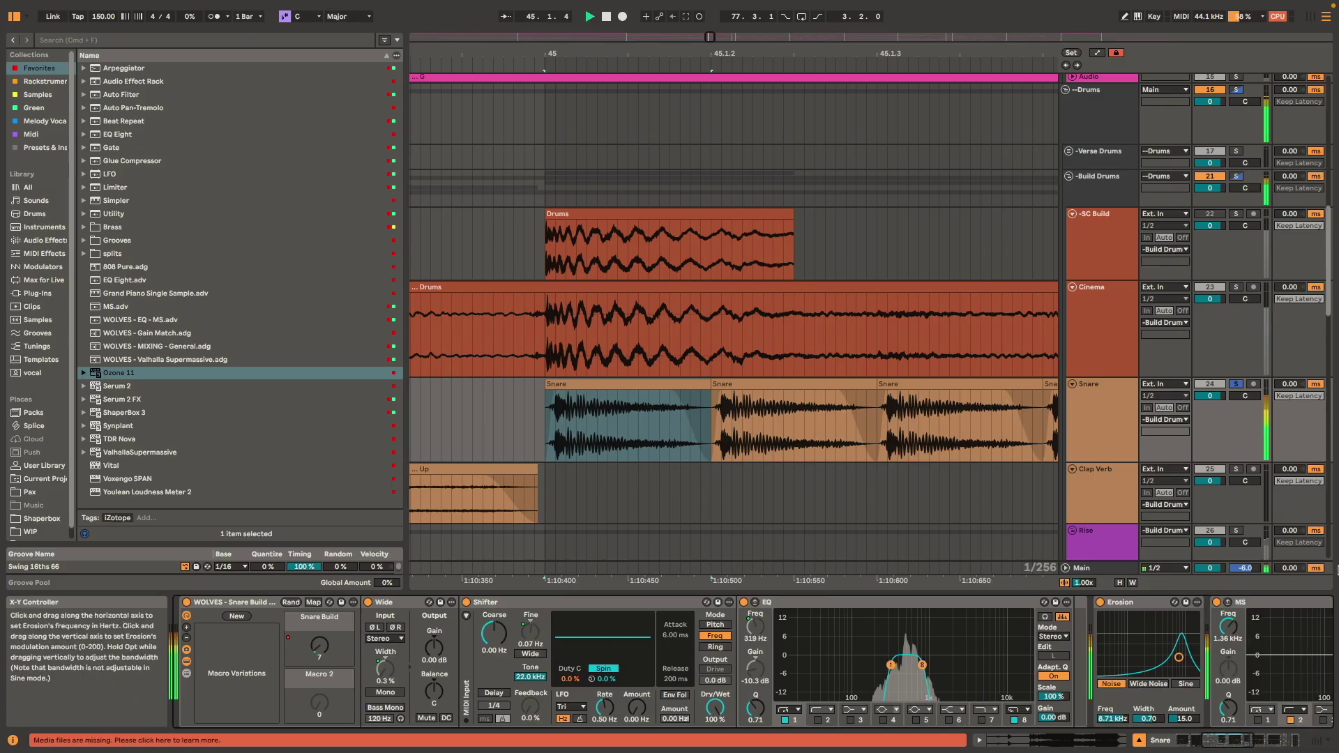
scroll(1068, 633, "right", 15)
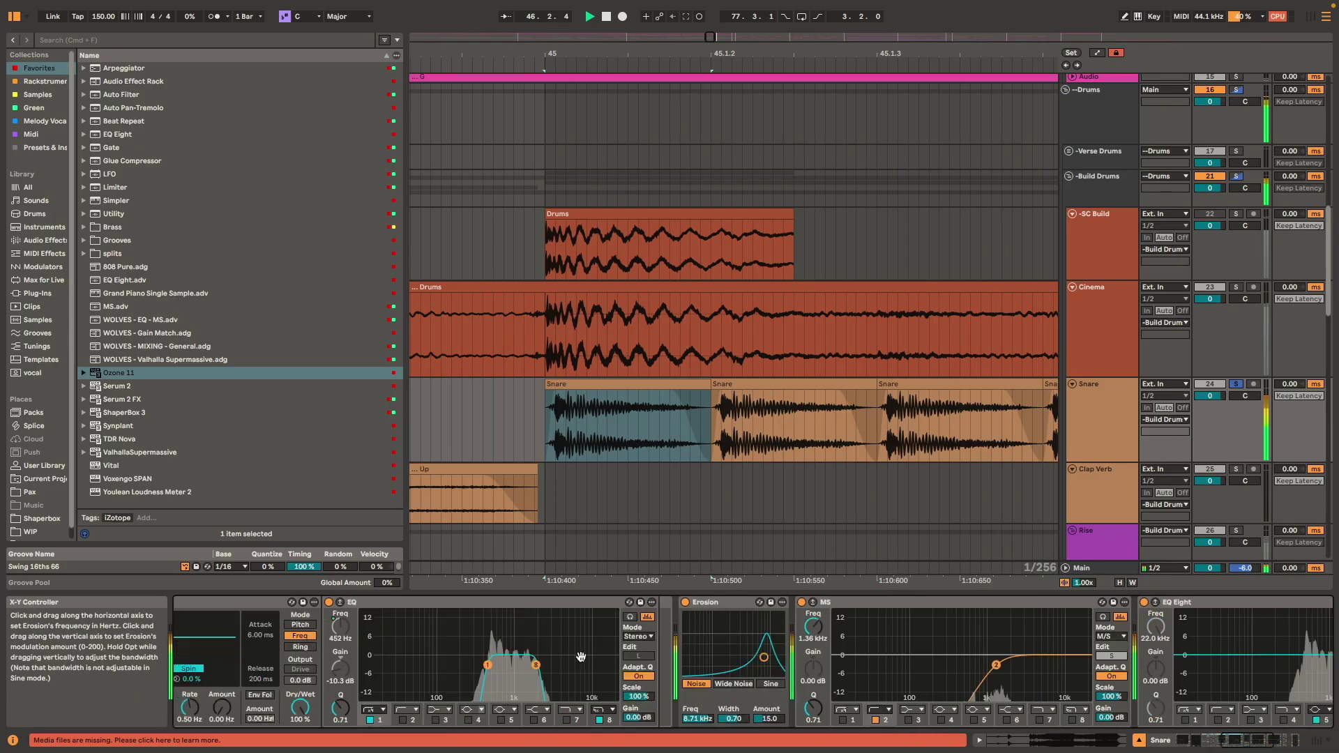
scroll(1149, 612, "right", 6)
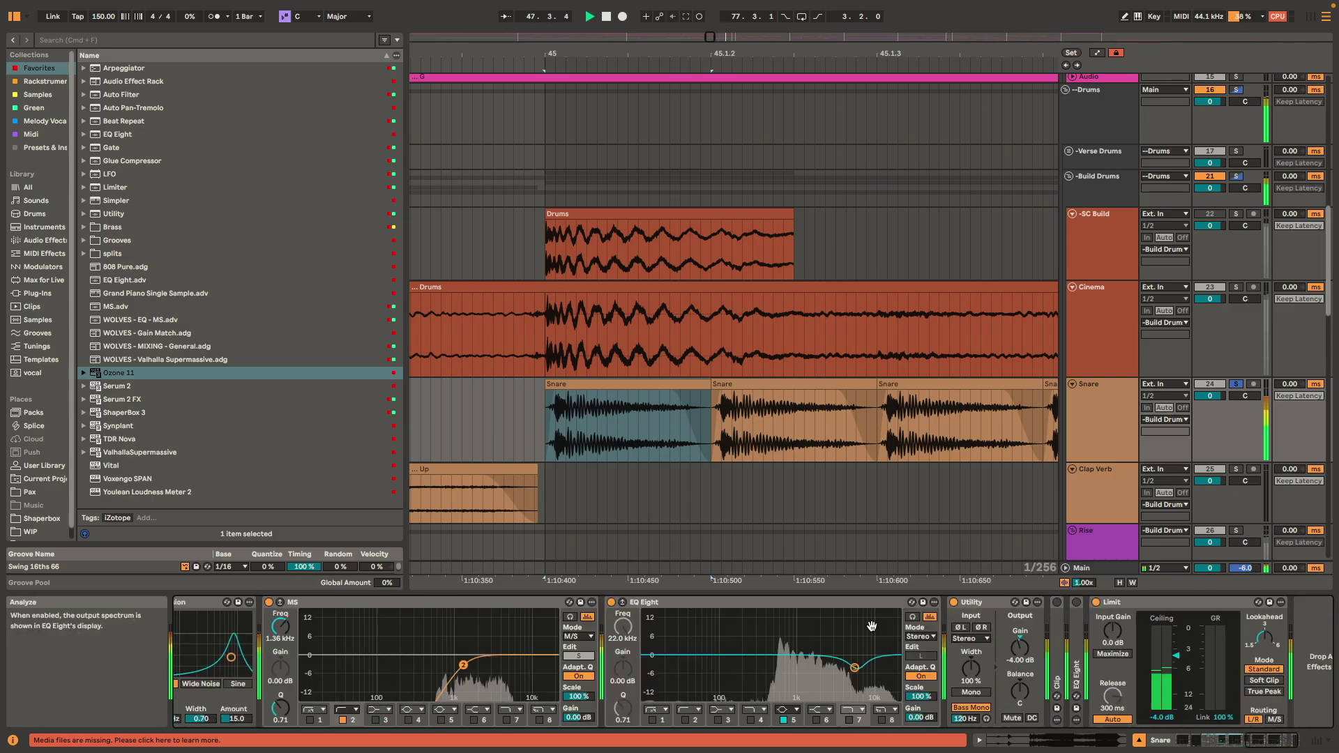
key("space")
- Play the Snare track together with all other tracks from bar 45, stop playback, and return the insert mark to its first clip
left_click(823, 434)
key("minus")
key("minus")
key("minus")
key("minus")
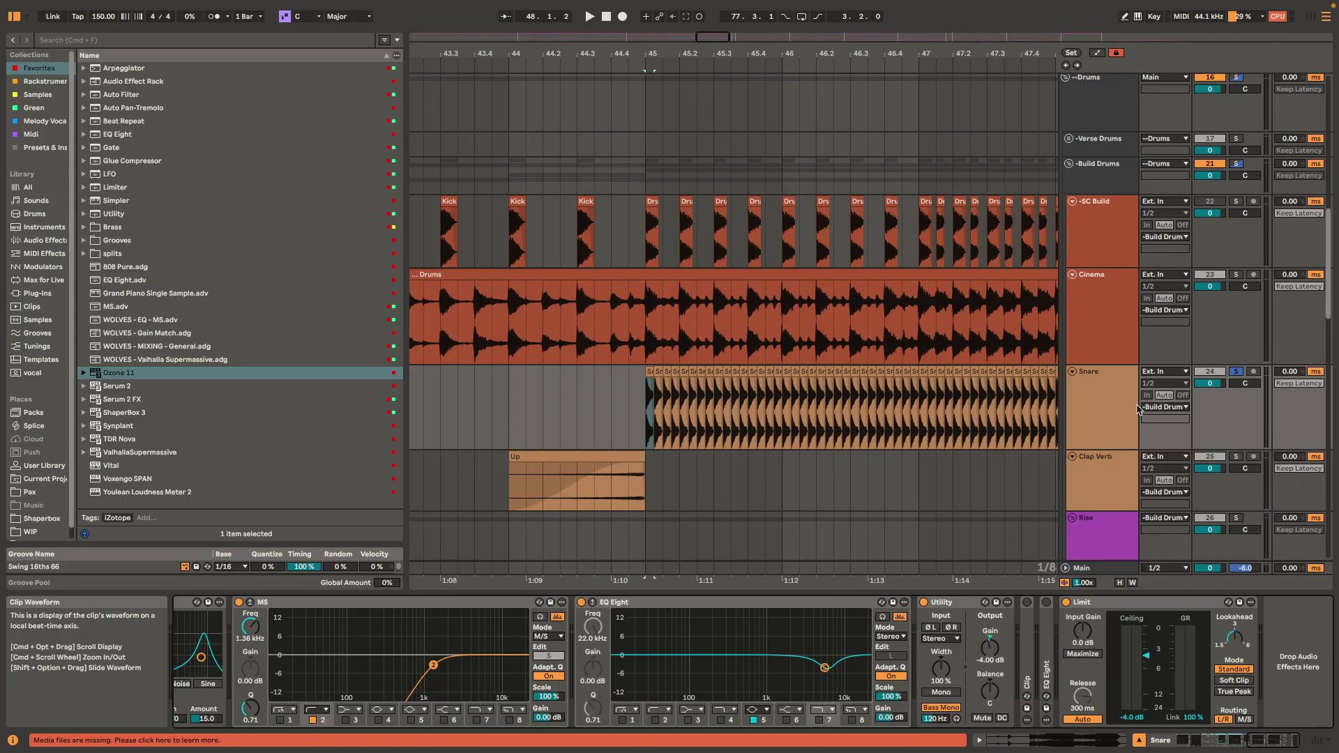
left_click(1106, 389)
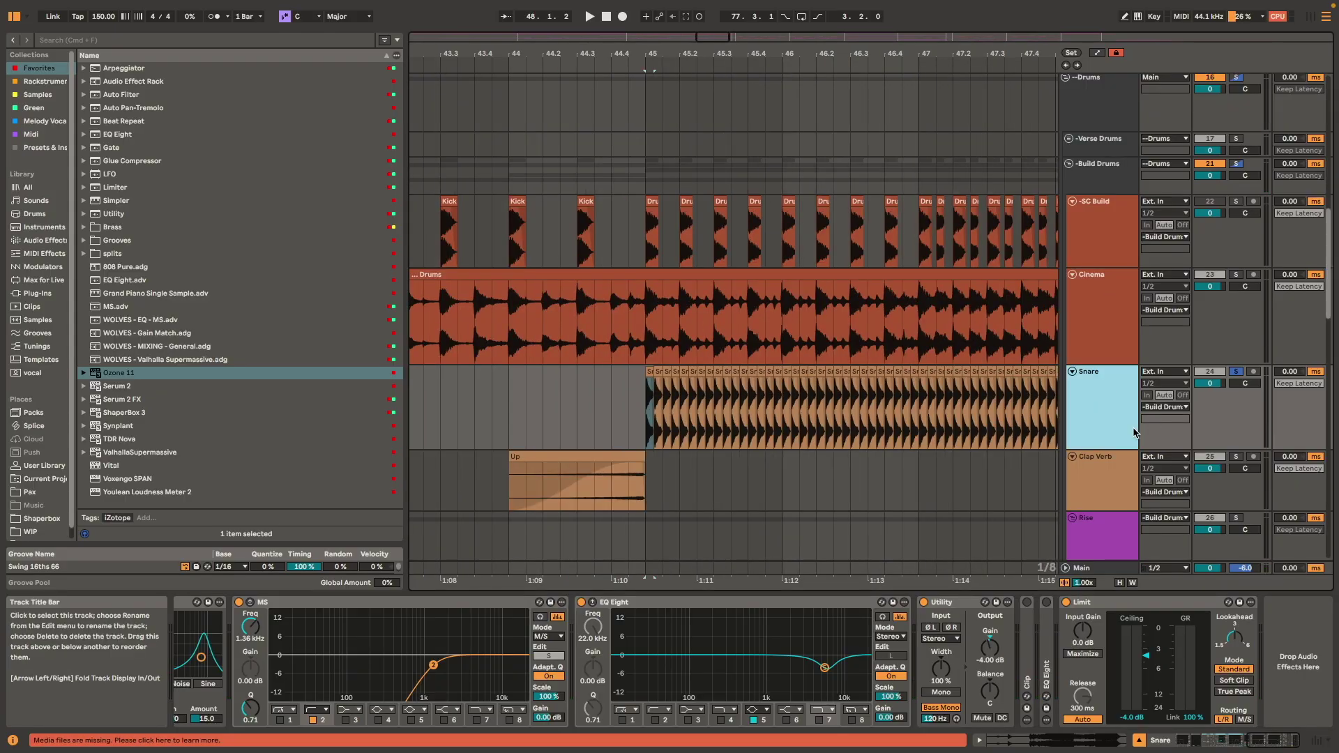
key("space")
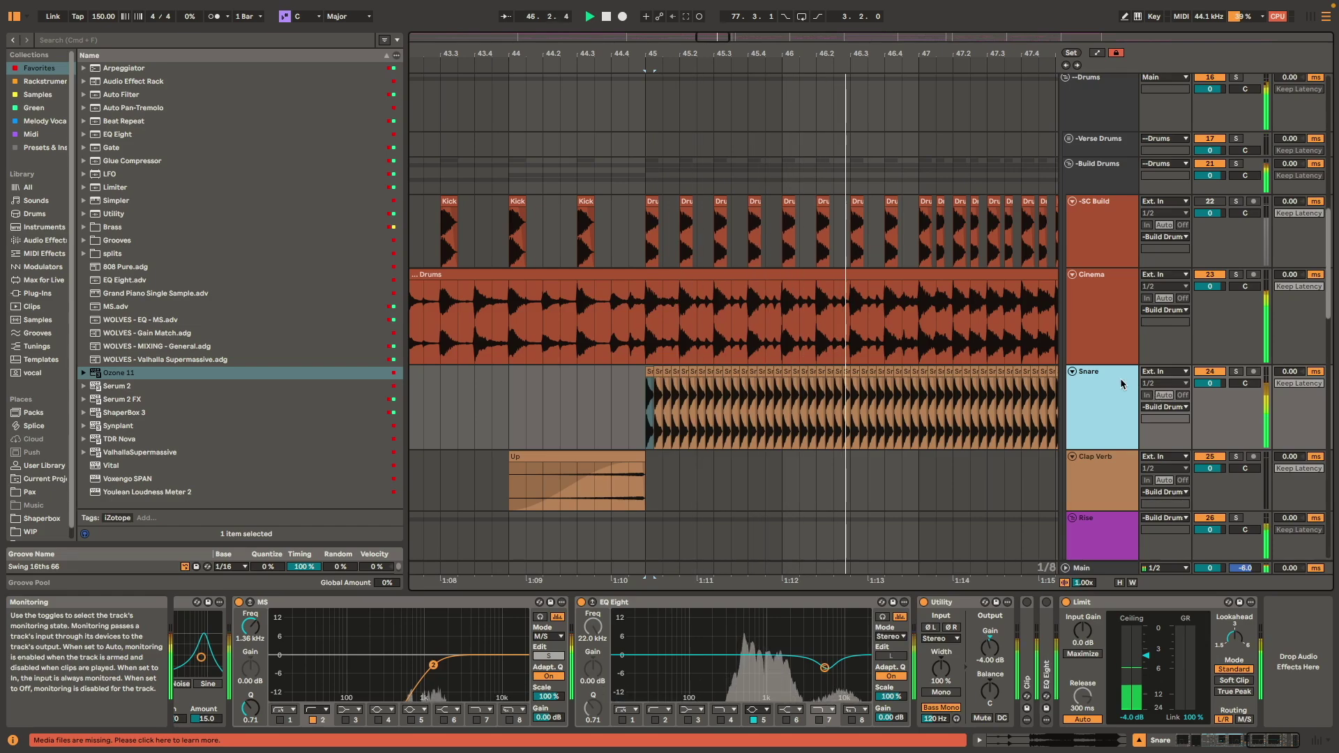
key("minus")
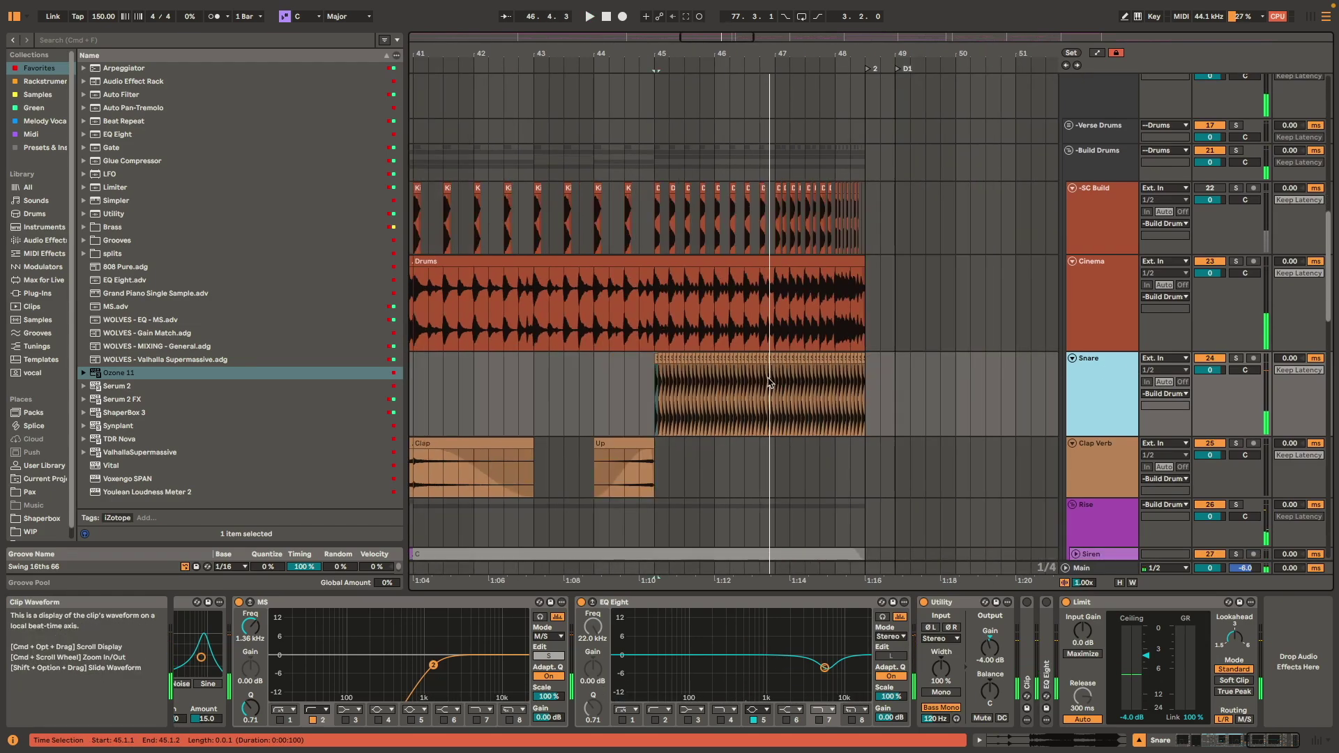
left_click(653, 387)
key("space")
- Unfold the Siren track in the Rise group, play only that track from bar 37 of its Raiser clip, and stop playback
scroll(760, 405, "down", 5)
scroll(761, 405, "left", 3)
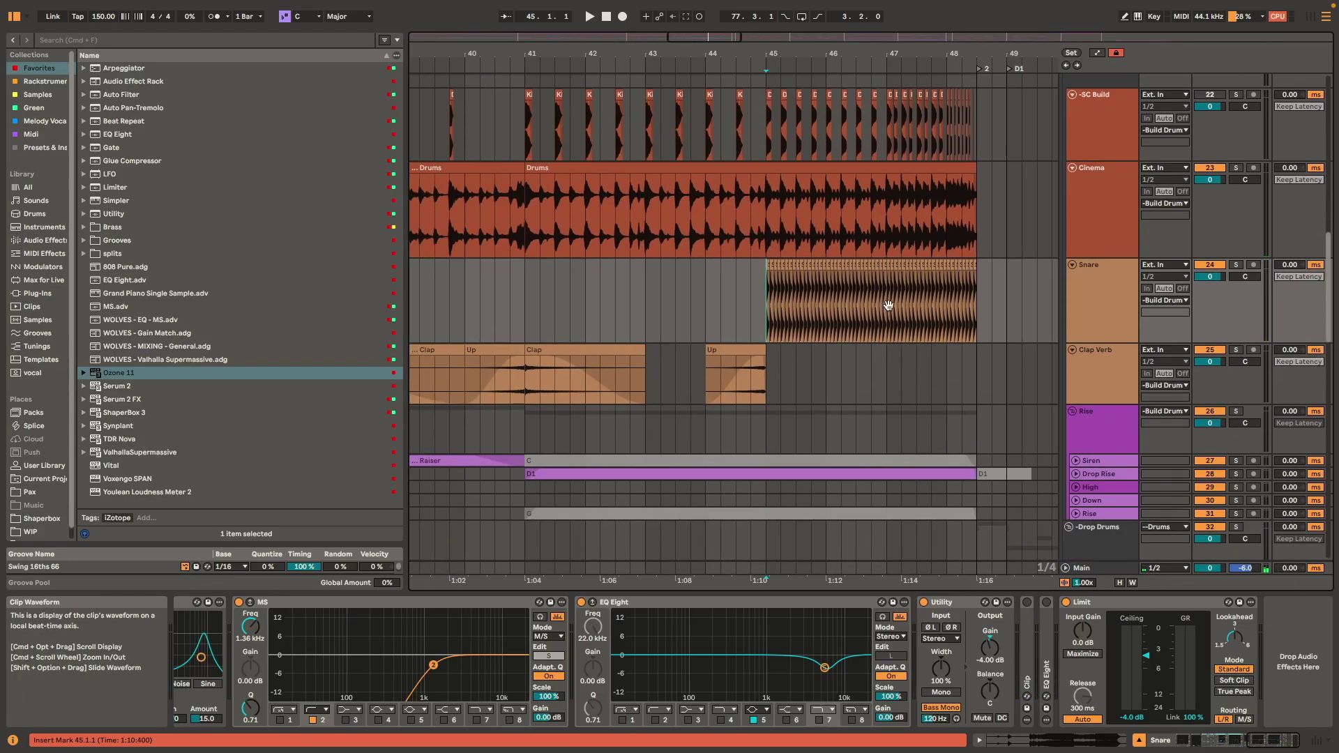
scroll(835, 395, "down", 1)
key("minus")
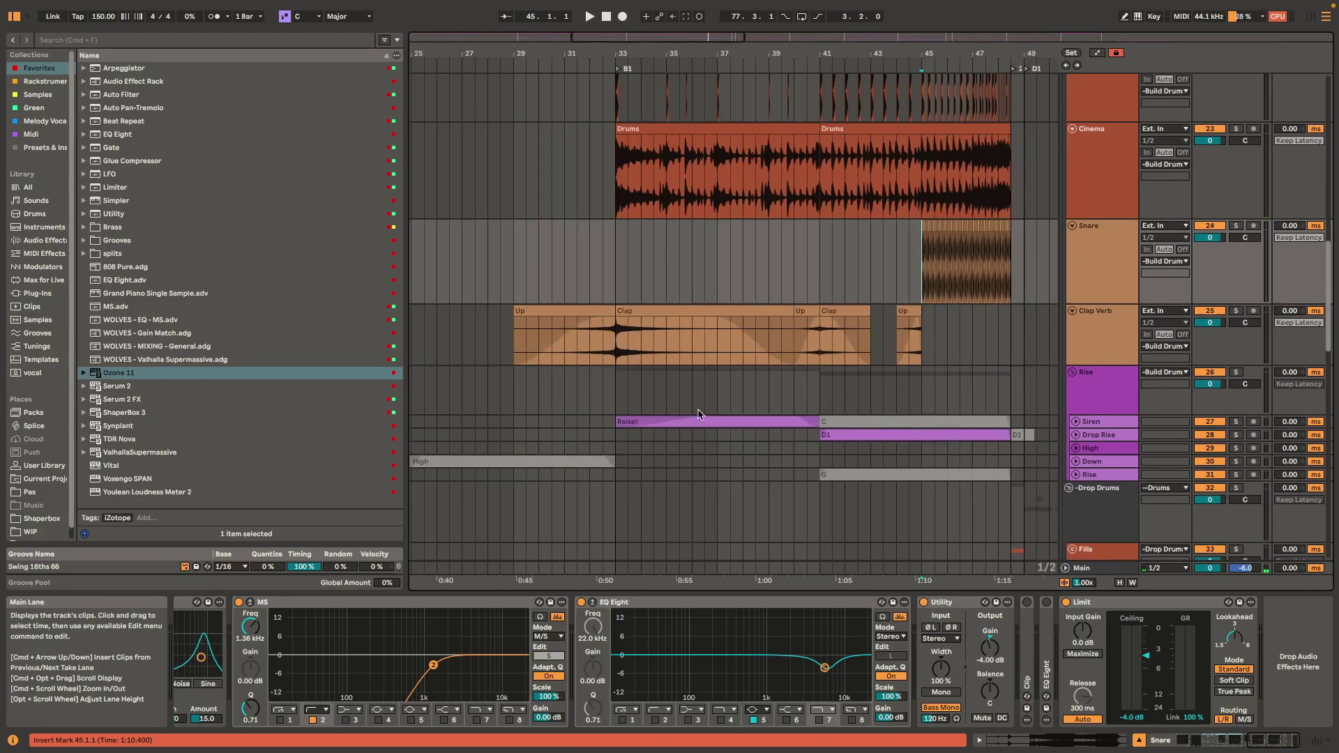
scroll(690, 422, "up", 3)
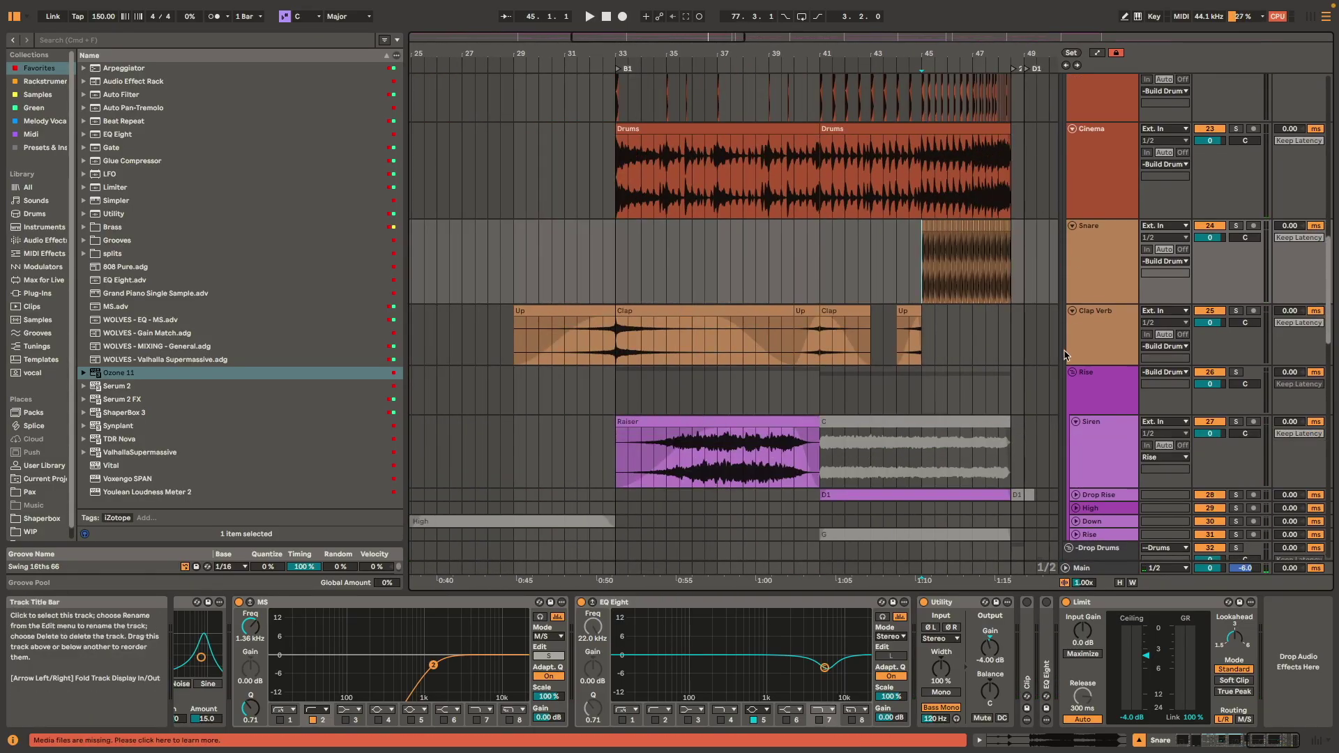
left_click(795, 446)
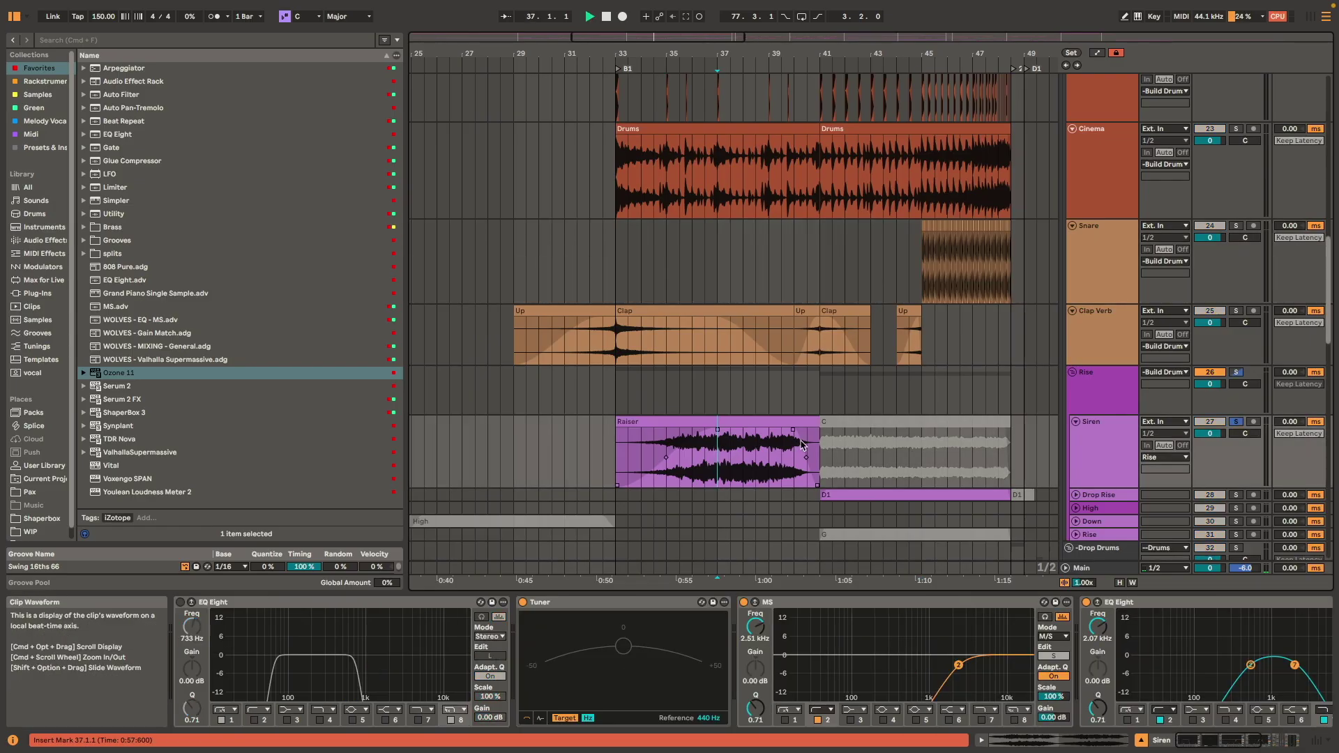
key("space")
- Unfold the Drop Rise track, select its D1 clip at bar 41, play only that track, and stop playback
left_click_drag(861, 479, 776, 459)
left_click(786, 477)
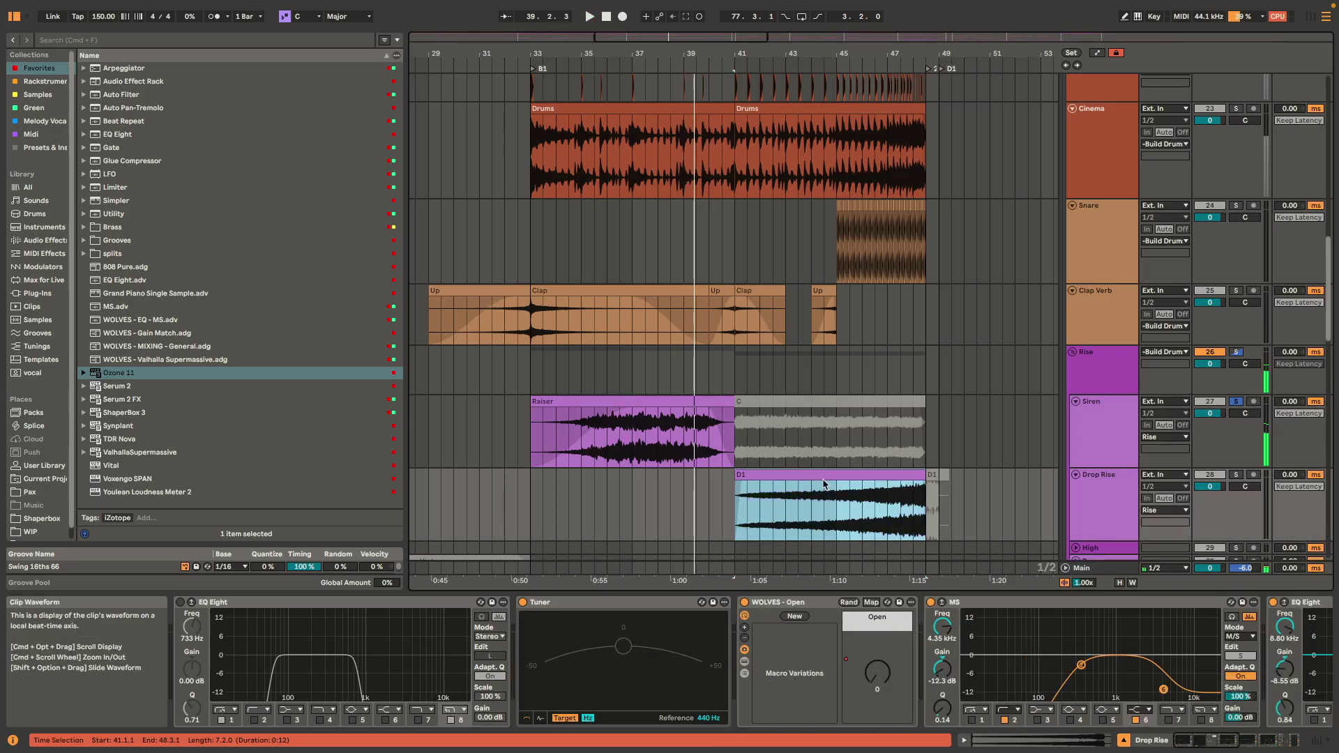
scroll(918, 497, "down", 5)
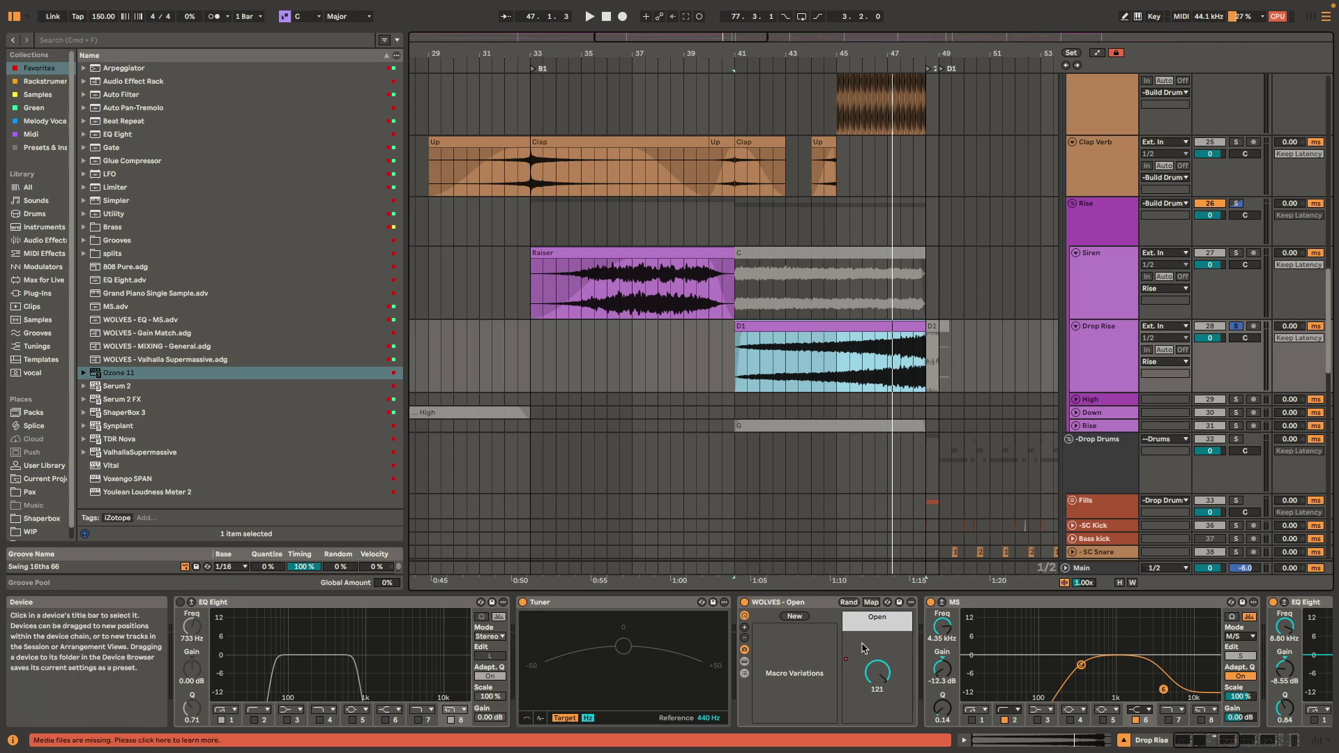
key("space")
scroll(907, 419, "down", 5)
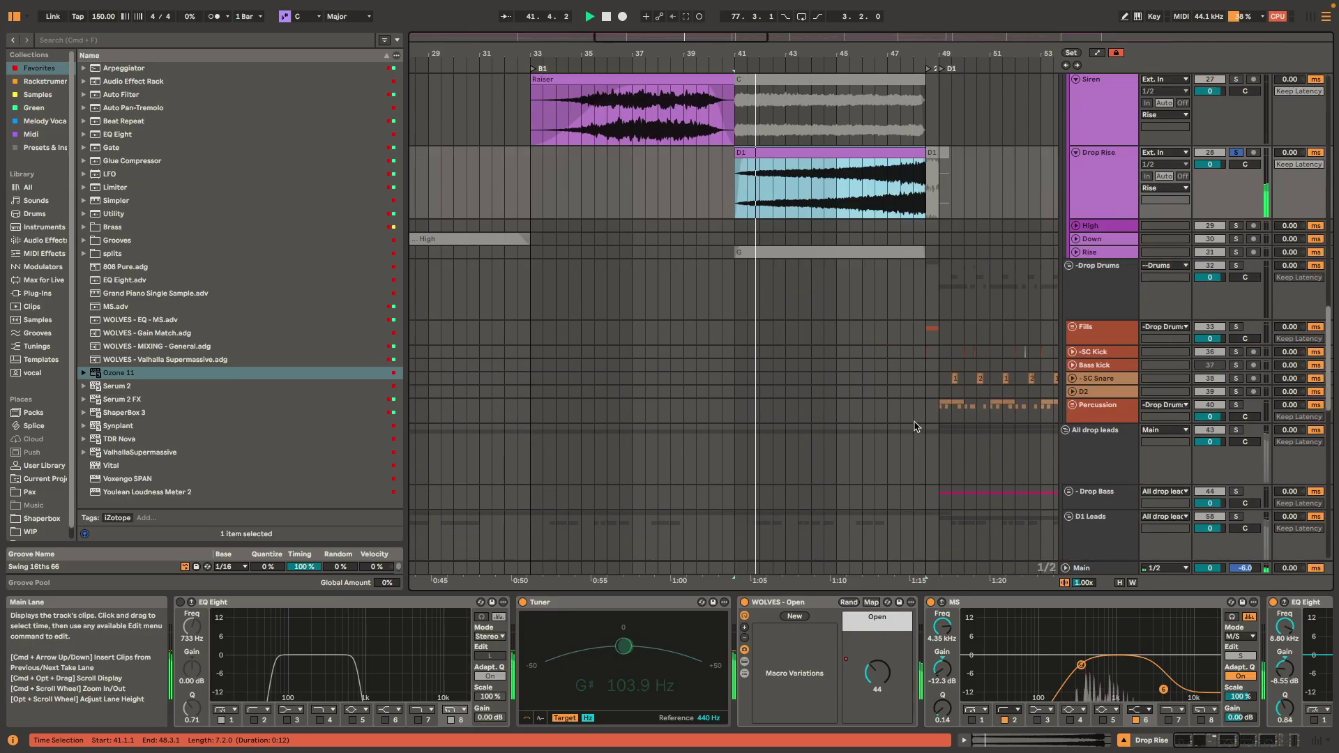
scroll(916, 426, "down", 10)
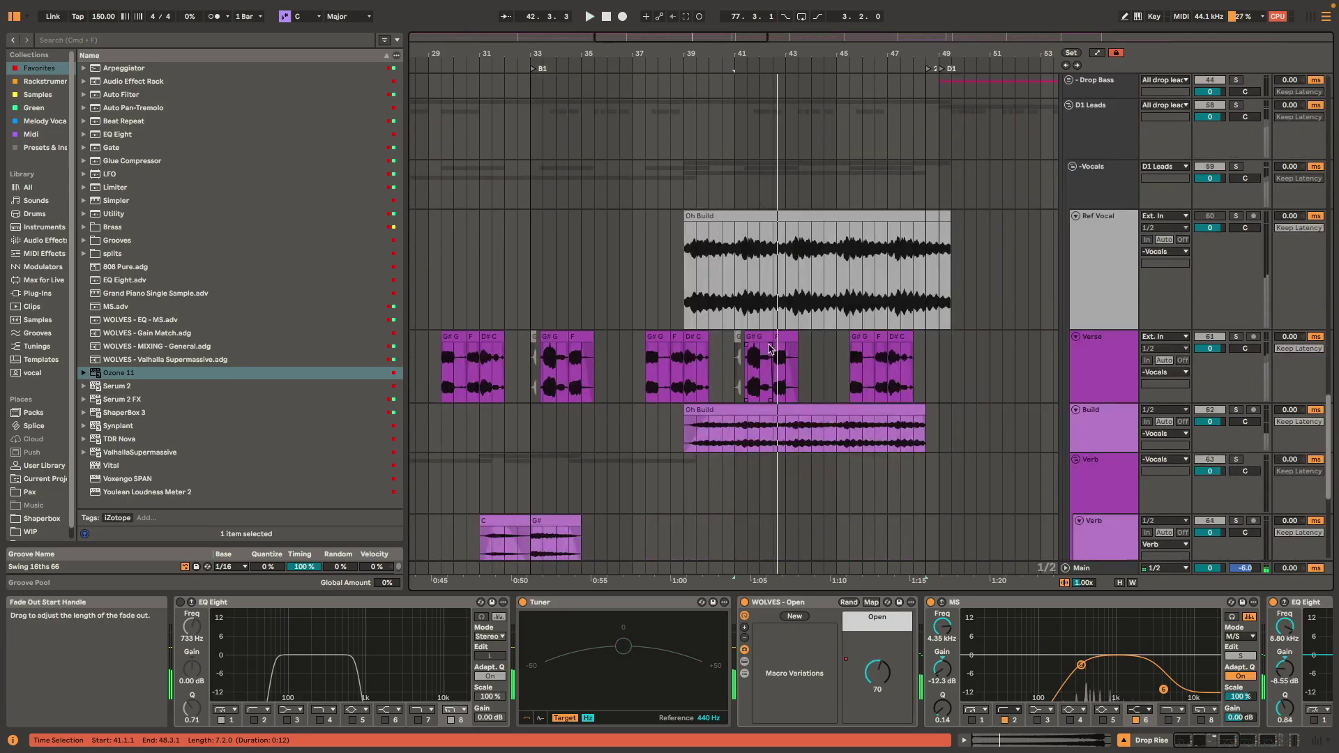
- Play the full mix of the build from bar 41 up to the drop at bar 49 and stop playback
scroll(830, 335, "up", 10)
scroll(815, 351, "up", 10)
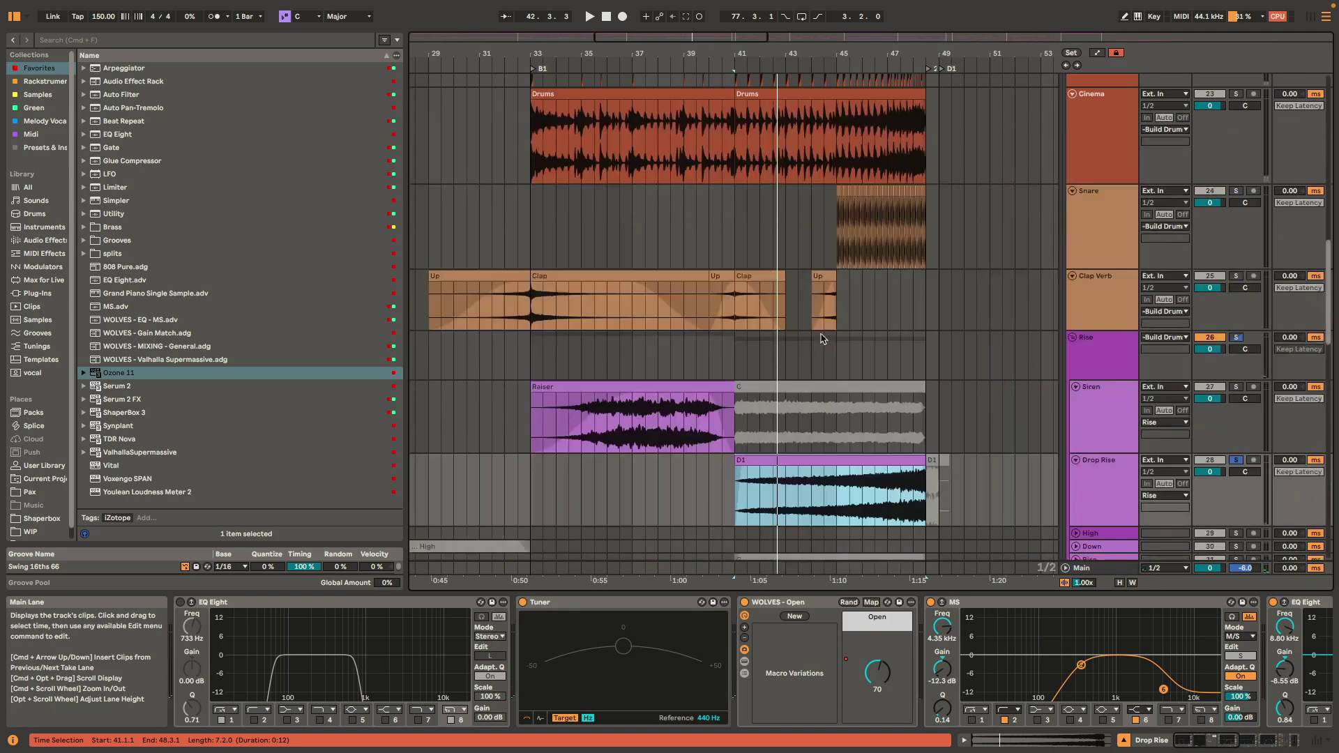
left_click(534, 335)
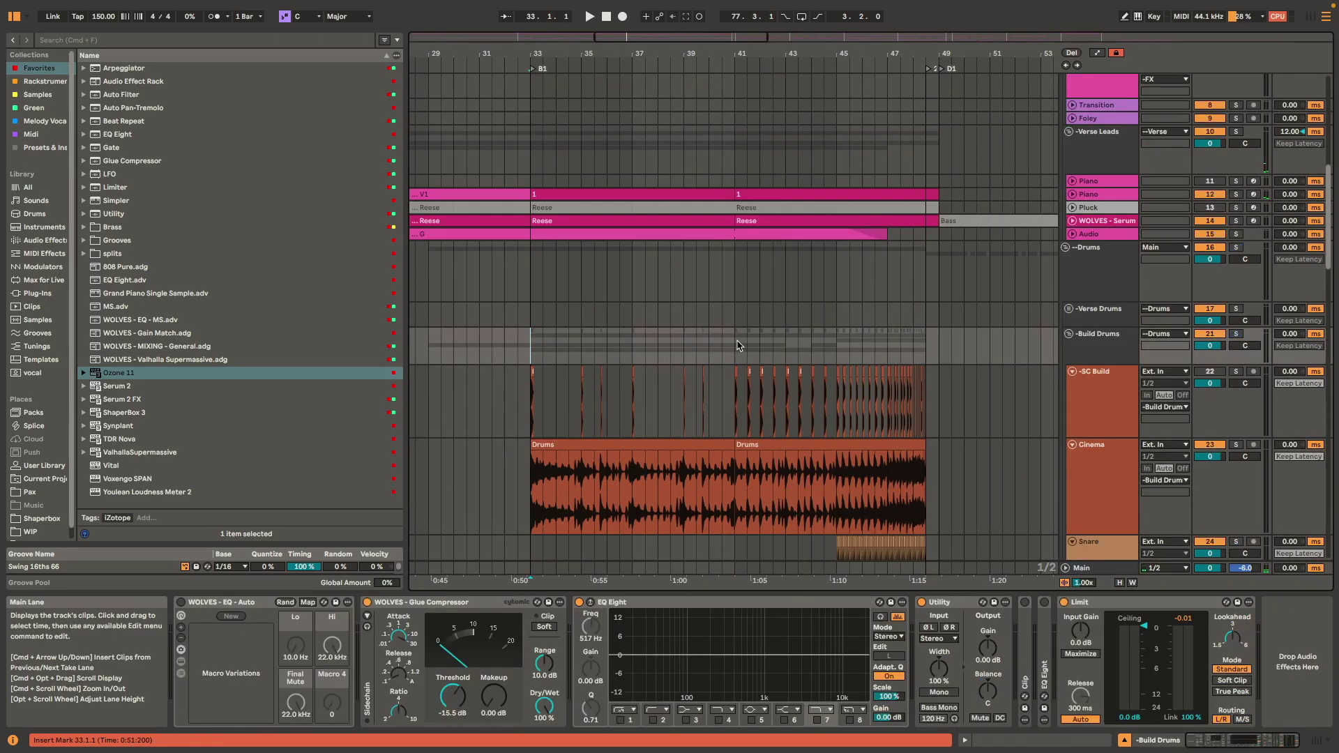
left_click(738, 345)
key("space")
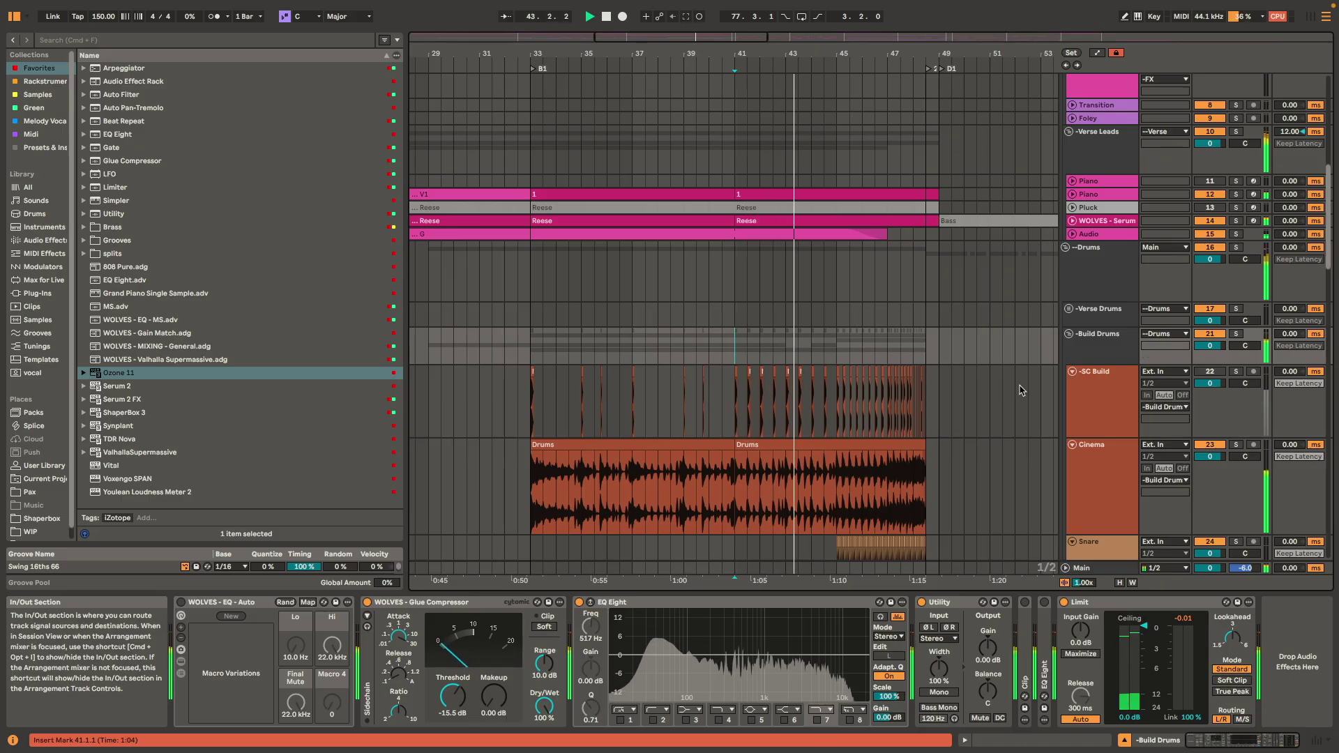
scroll(1057, 380, "down", 20)
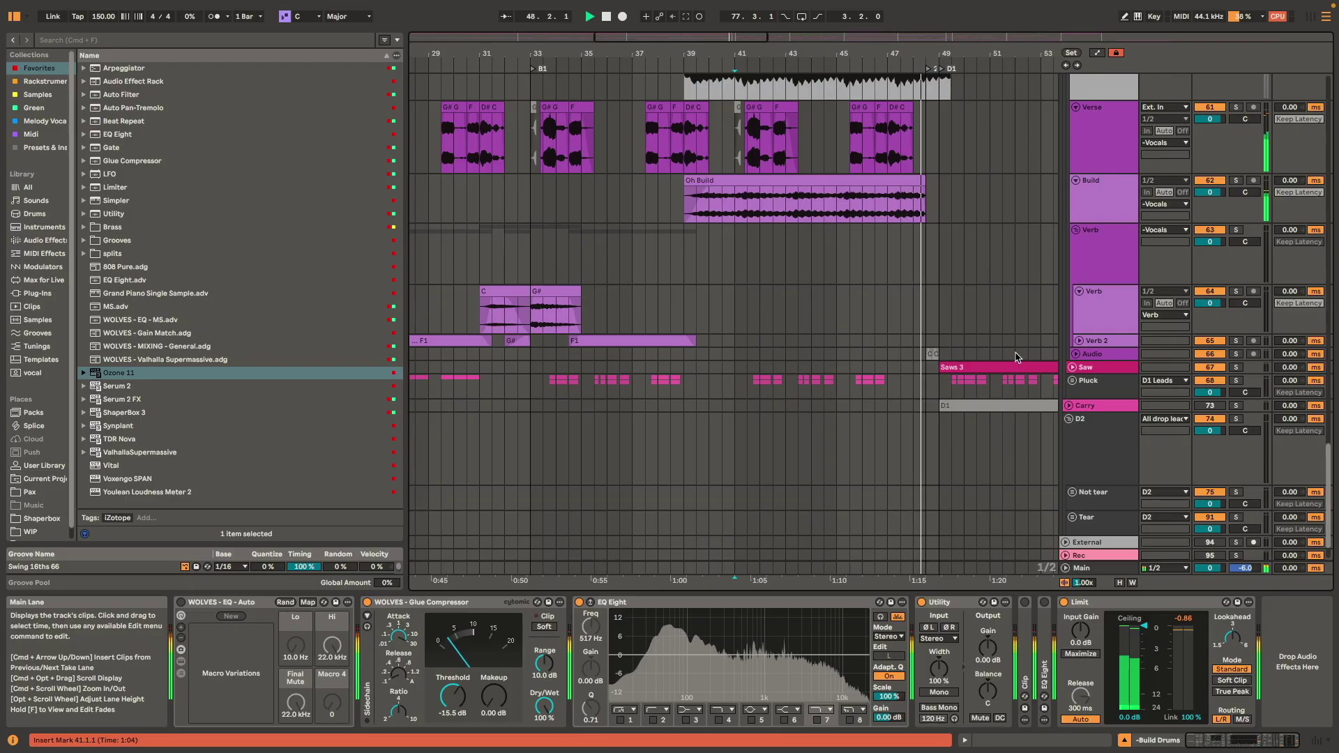
scroll(906, 377, "right", 5)
scroll(907, 376, "up", 1)
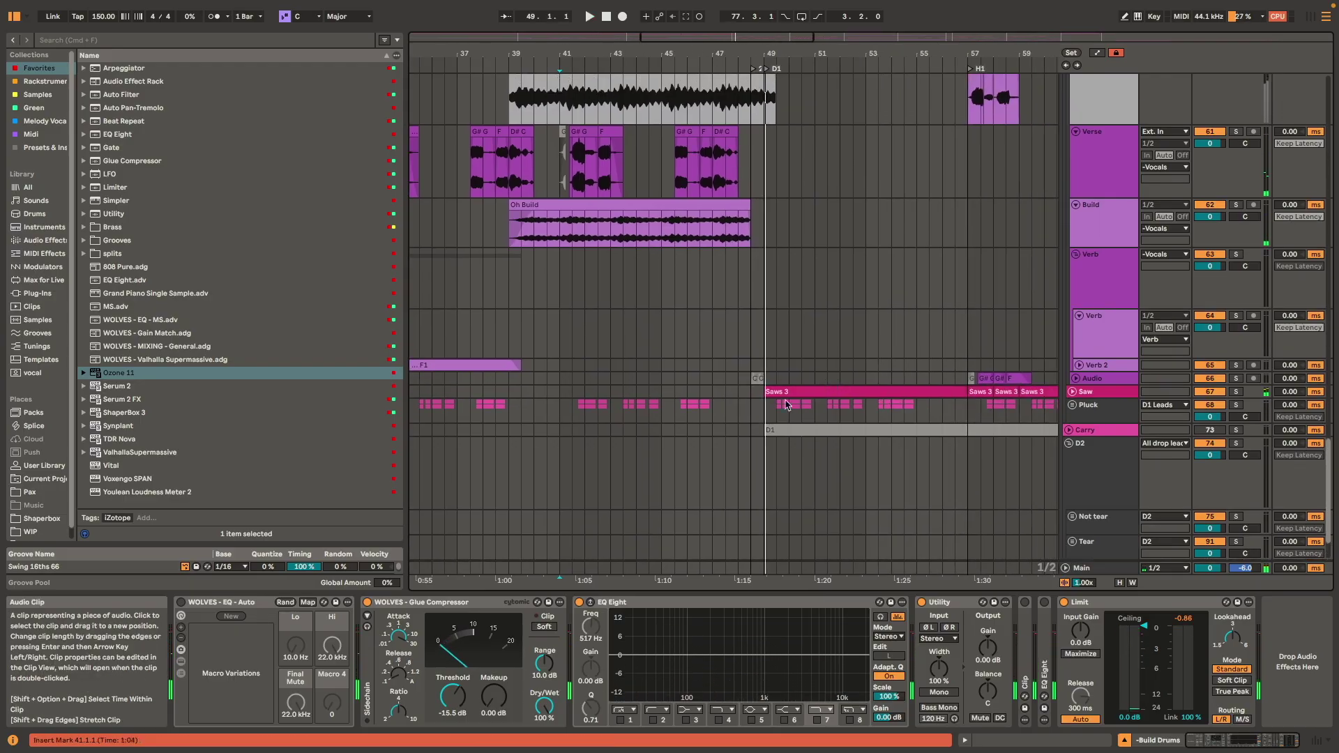
- Unfold the Pluck group and play only its Hi track from the Hi clip near the end of bar 41
double_click(696, 414)
scroll(608, 481, "down", 3)
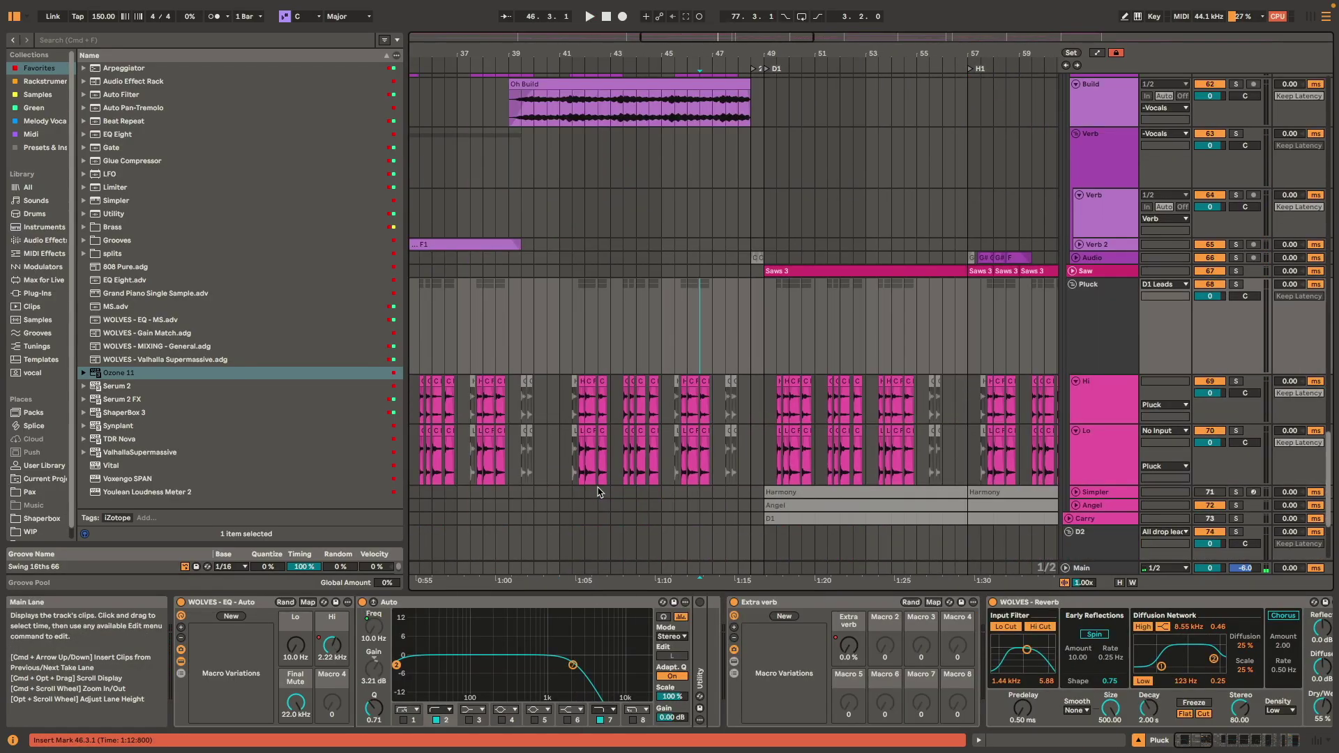
left_click(578, 399)
key("space")
key("plus")
key("plus")
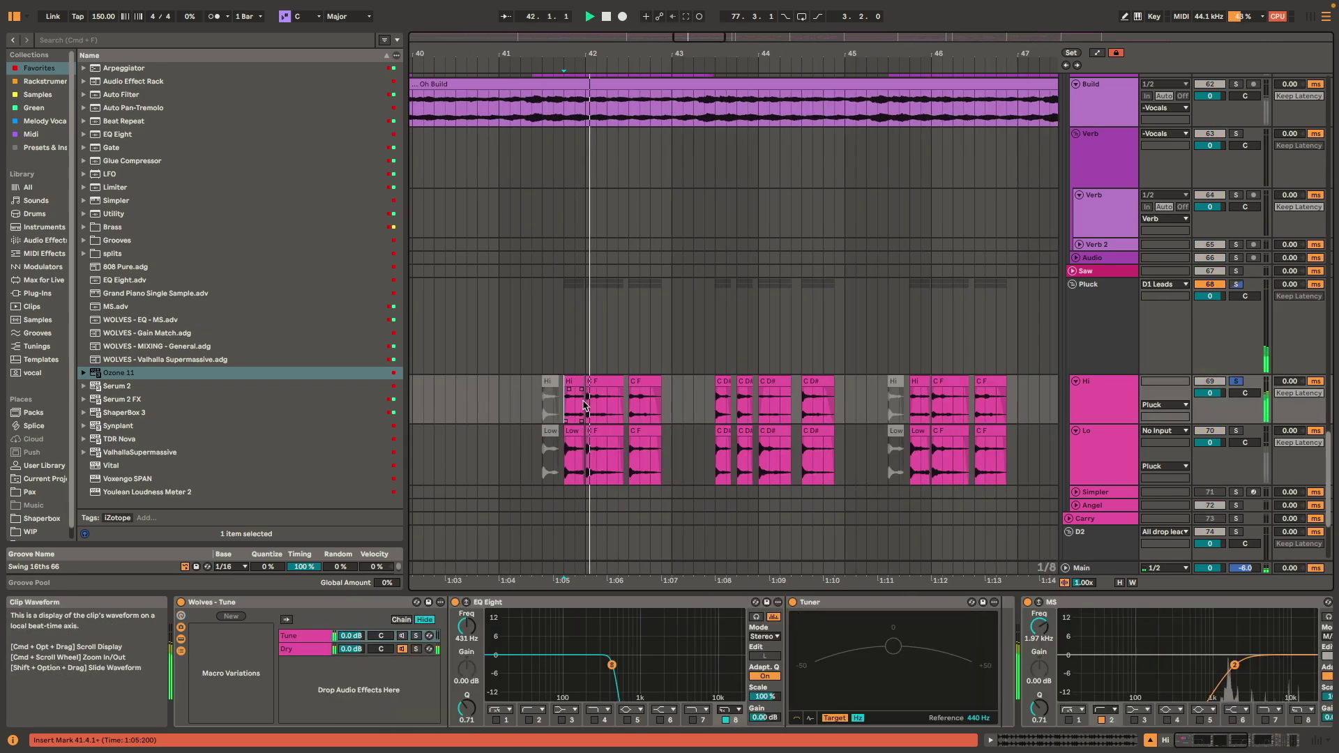
- Play only the Pluck group from the end of bar 41, look over its Hi and Lo clips, and stop playback
left_click(572, 328)
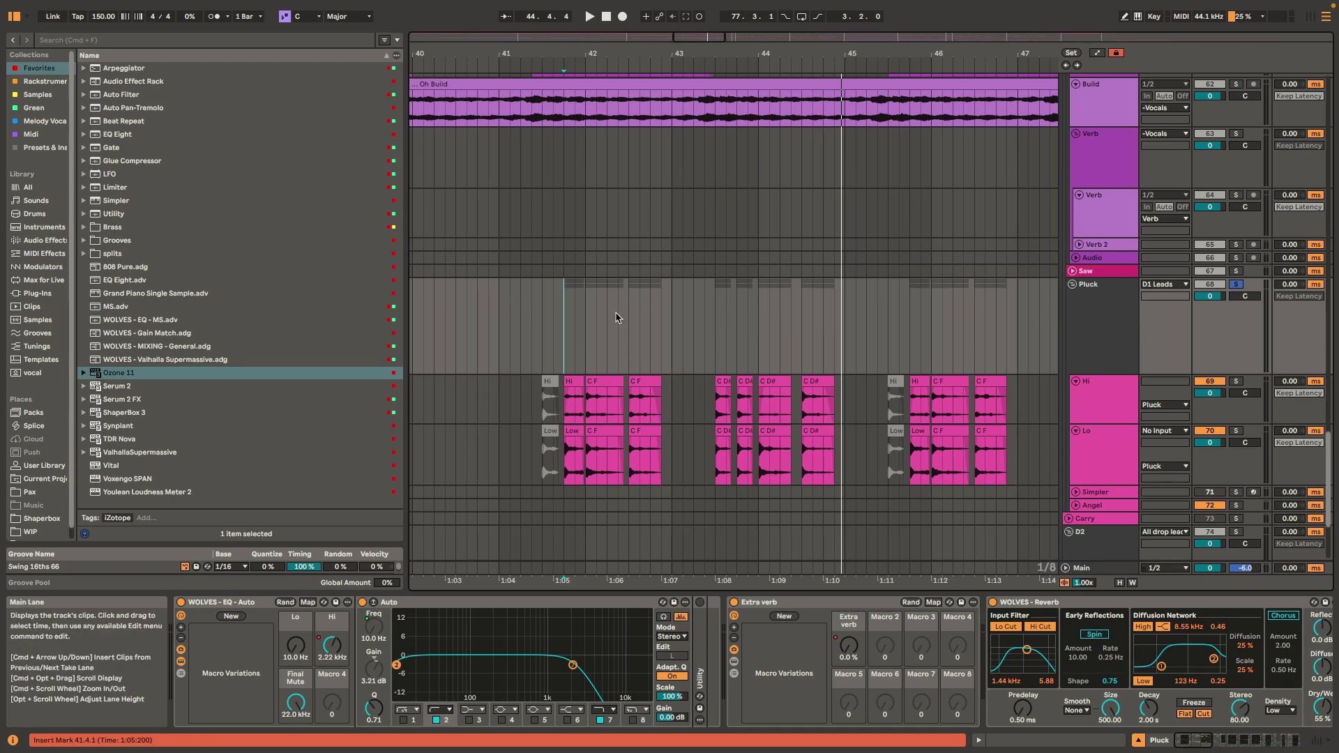
scroll(724, 401, "down", 5)
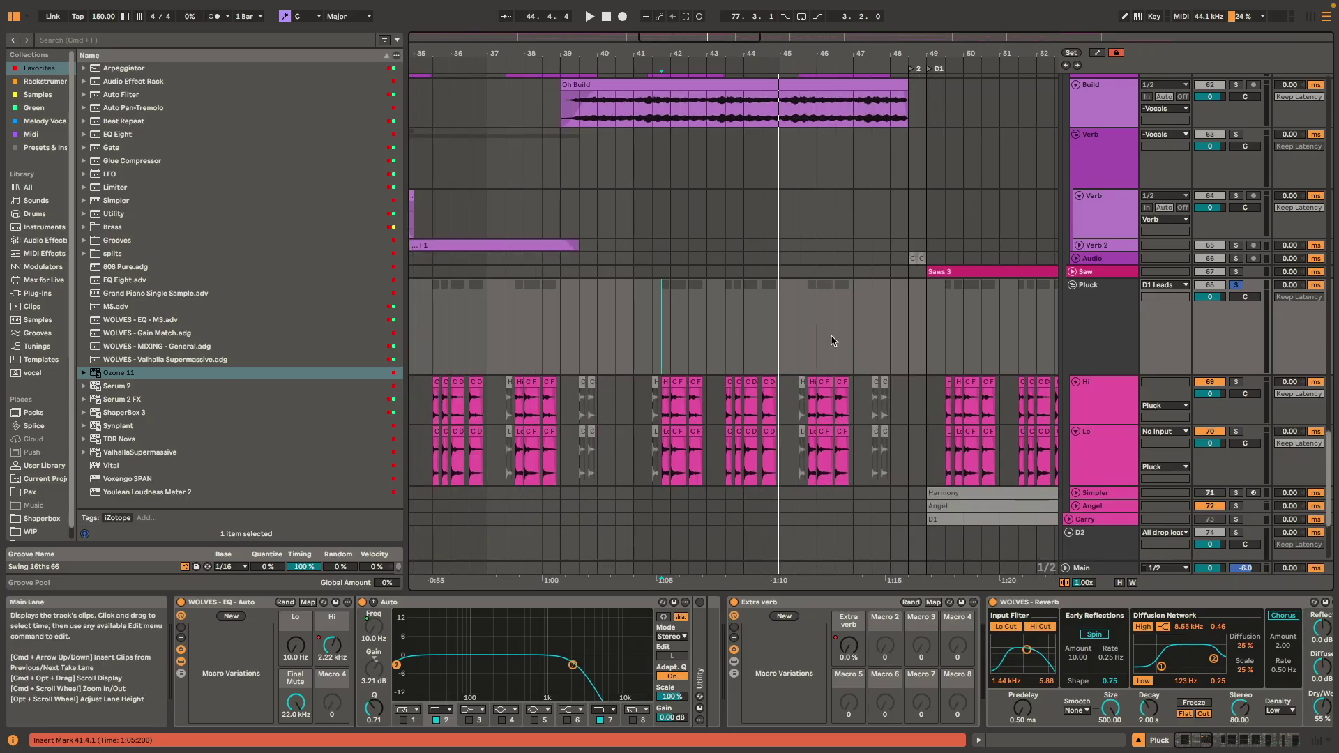
key("space")
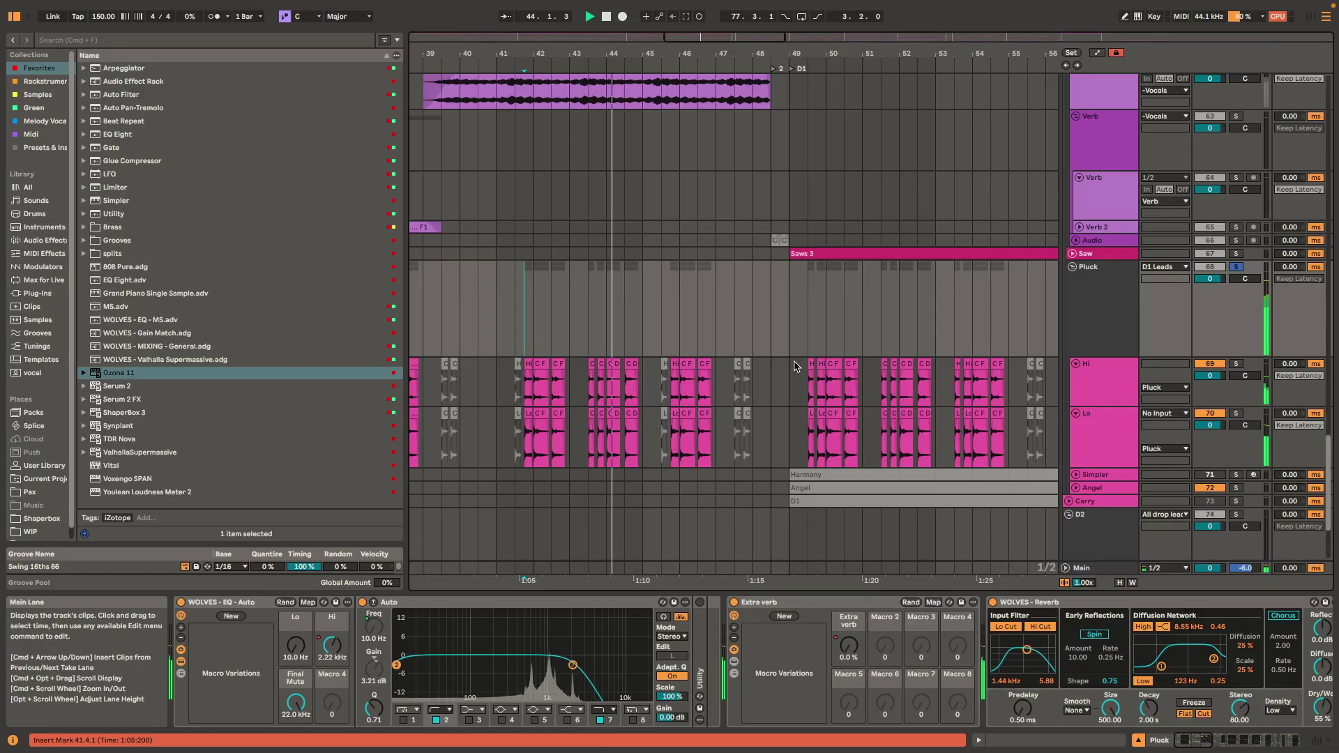
scroll(670, 375, "left", 10)
scroll(669, 375, "down", 2)
scroll(726, 369, "down", 3)
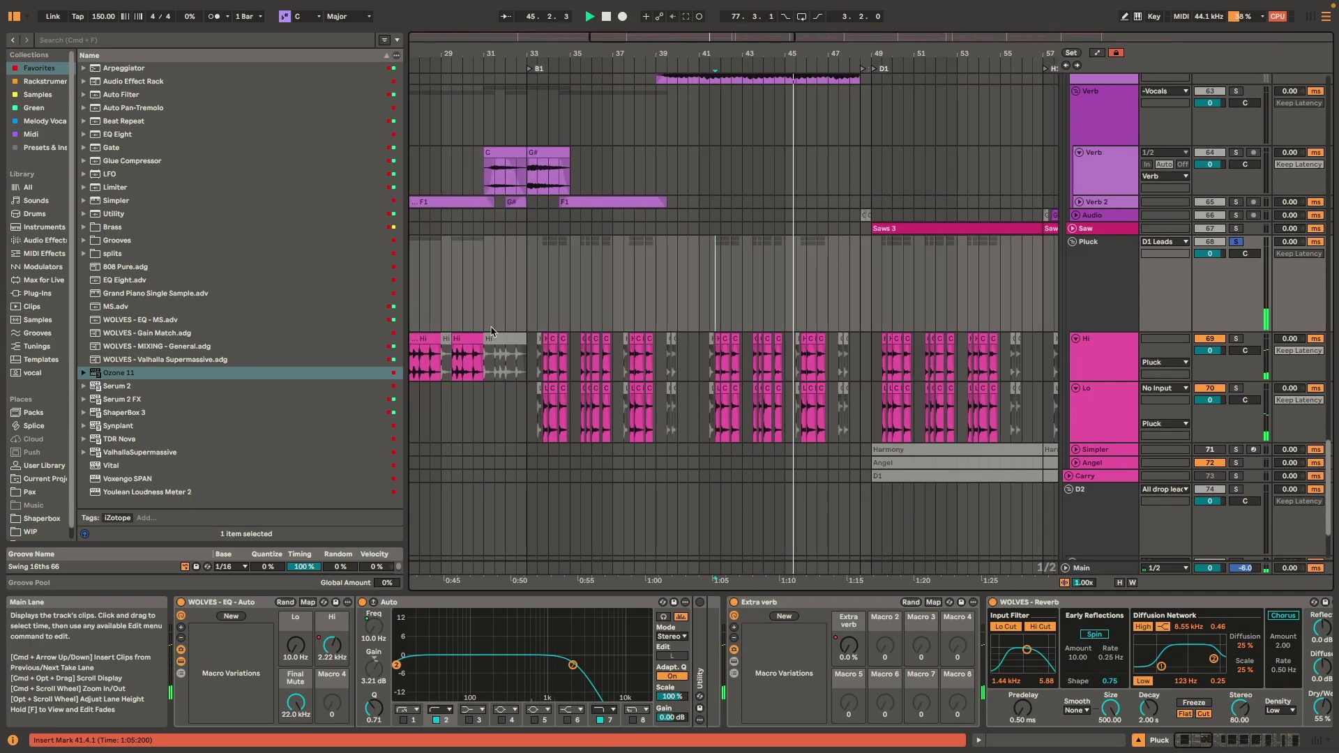
scroll(708, 339, "right", 6)
scroll(708, 340, "up", 2)
key("space")
- Play the full mix from bar 48.3 on the Drop Drums group, just ahead of the D1 marker
left_click(699, 325)
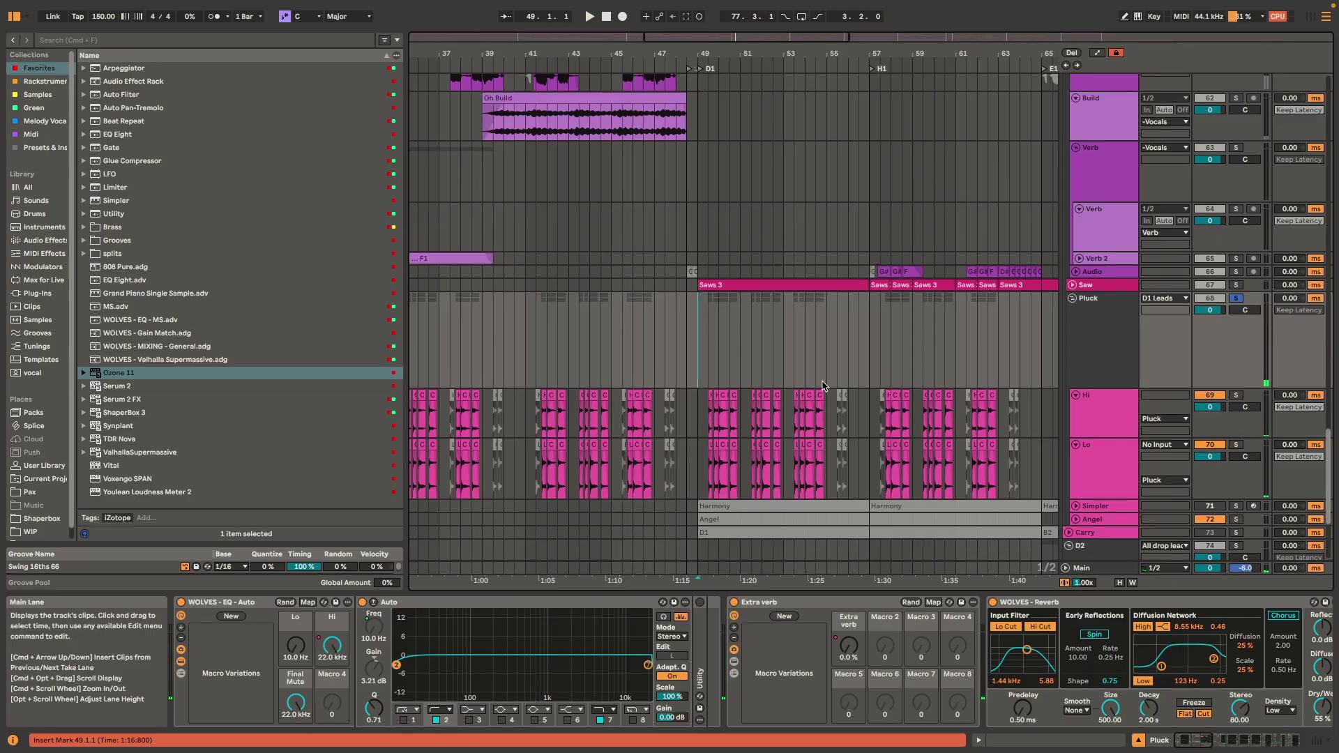
scroll(823, 386, "up", 5)
scroll(743, 473, "right", 2)
scroll(646, 422, "up", 15)
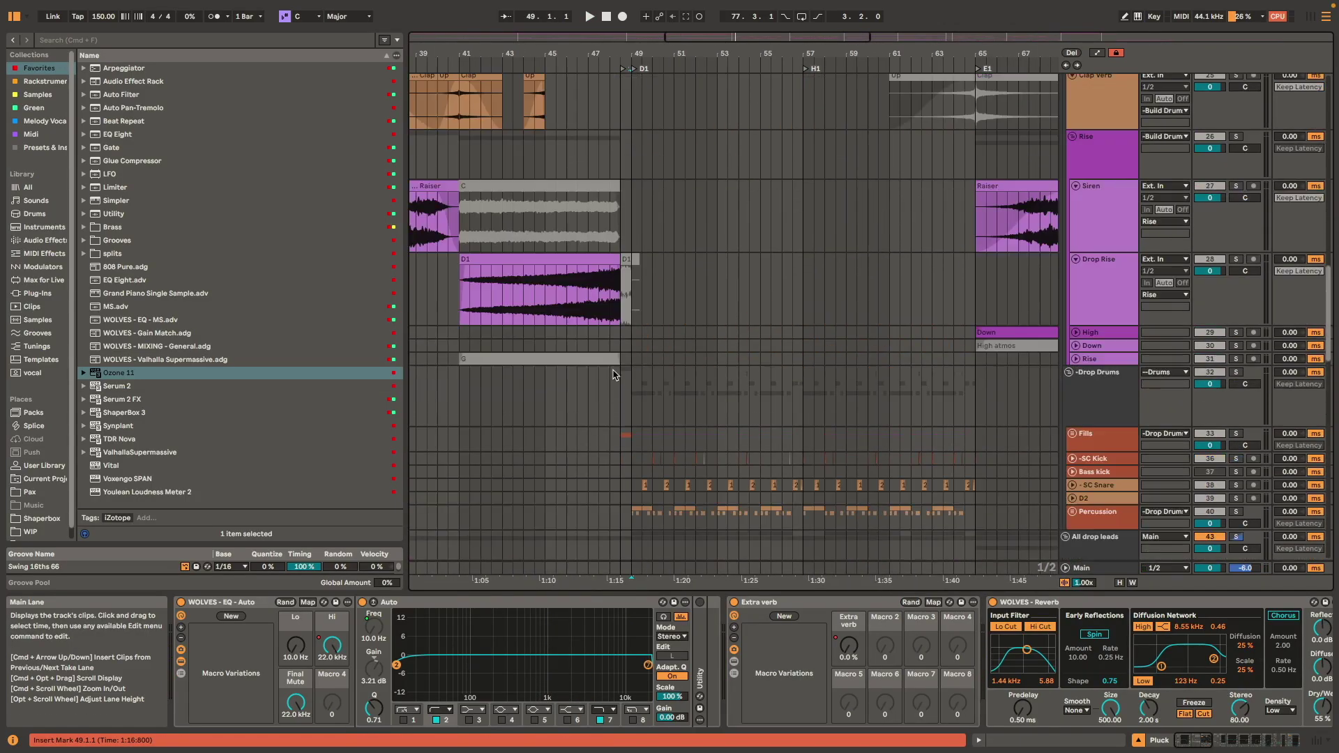
left_click(623, 402)
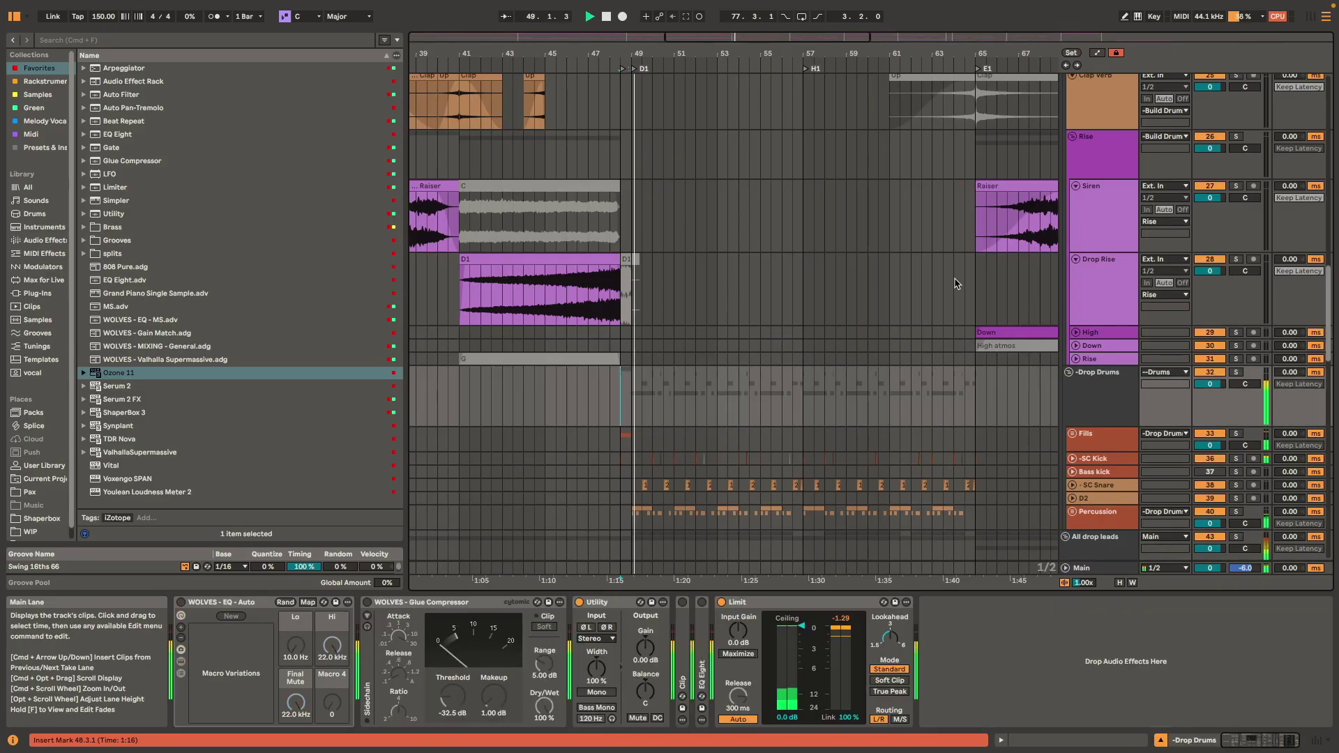
- Unfold the Drop Bass group, select its D# track, and examine that track's effects while the drop plays
scroll(955, 341, "down", 8)
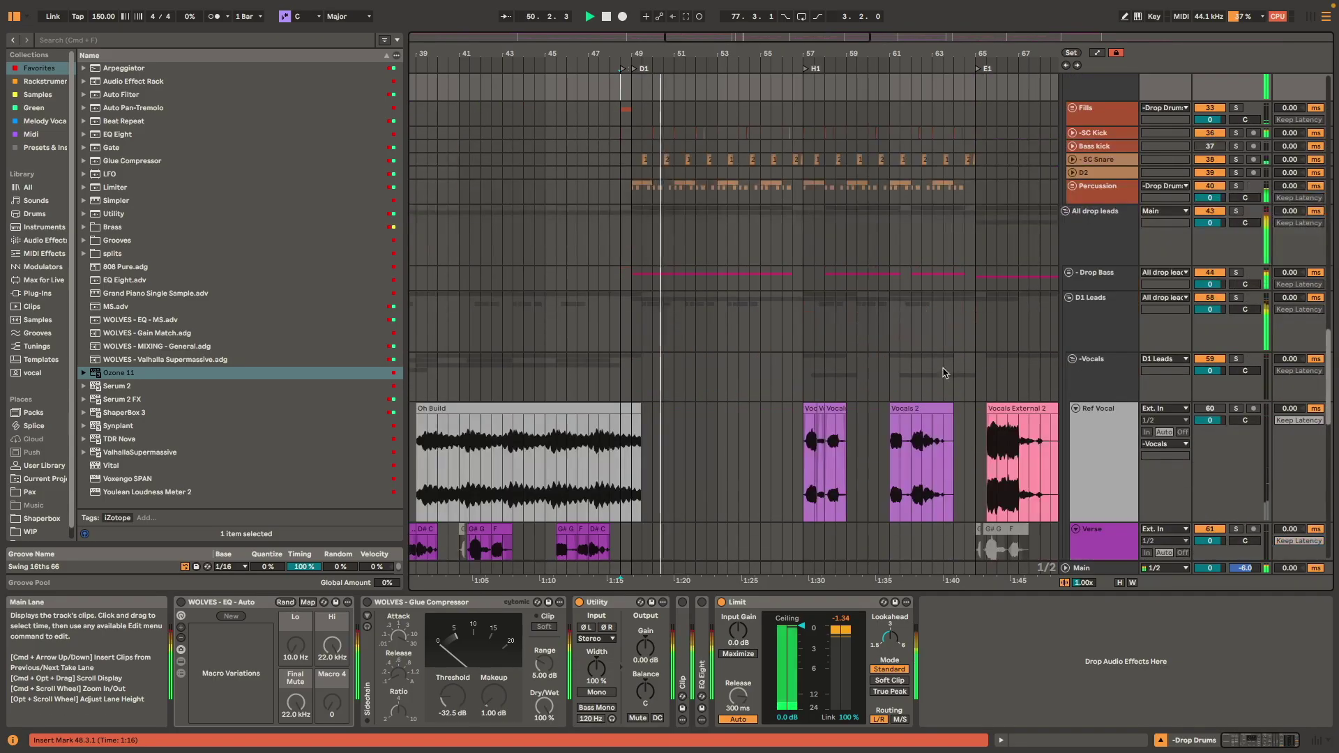
left_click(1069, 273)
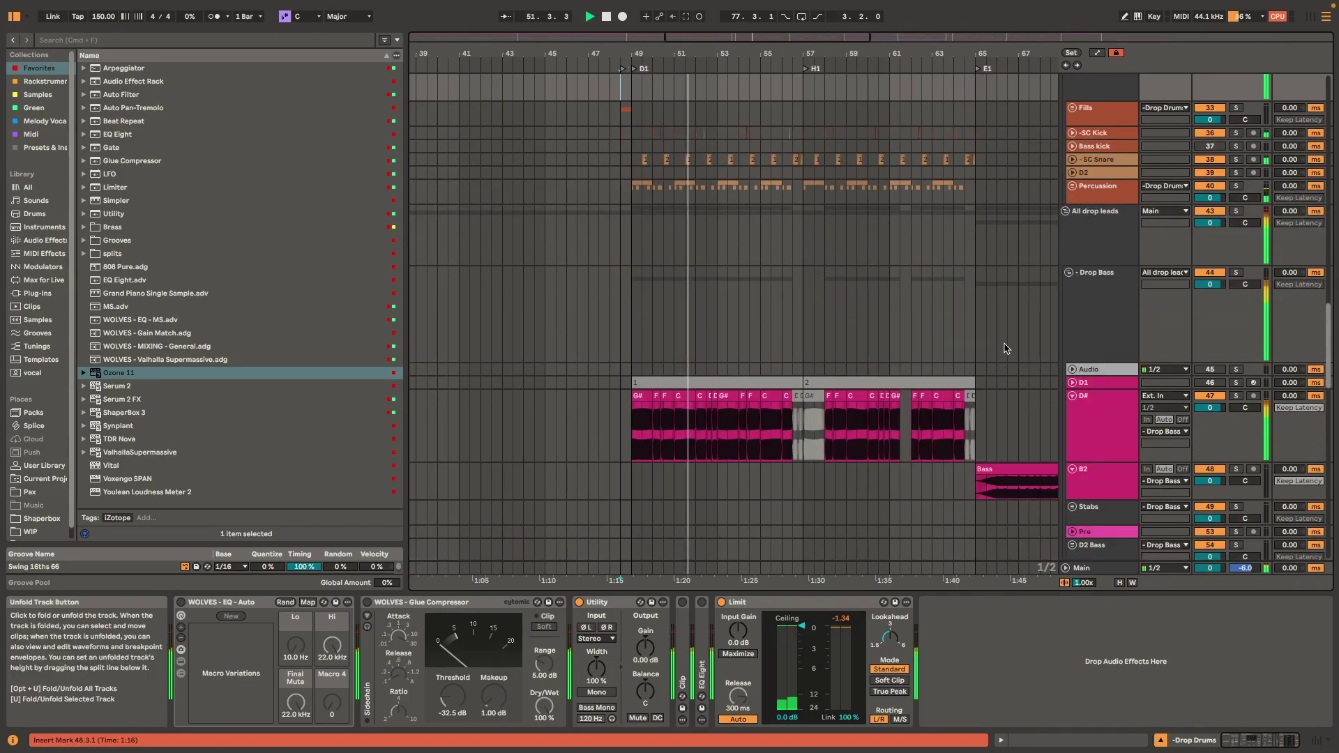
scroll(1089, 279, "down", 4)
left_click(1102, 279)
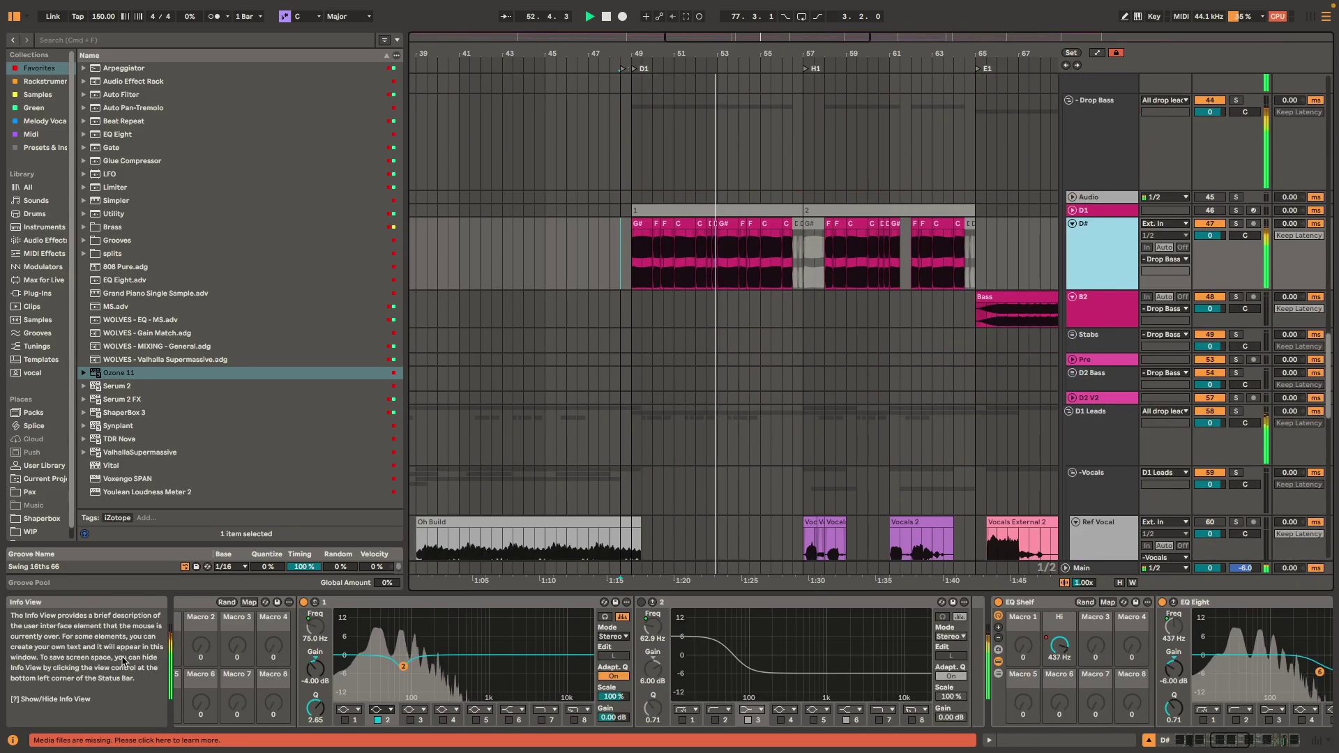
scroll(806, 700, "right", 4)
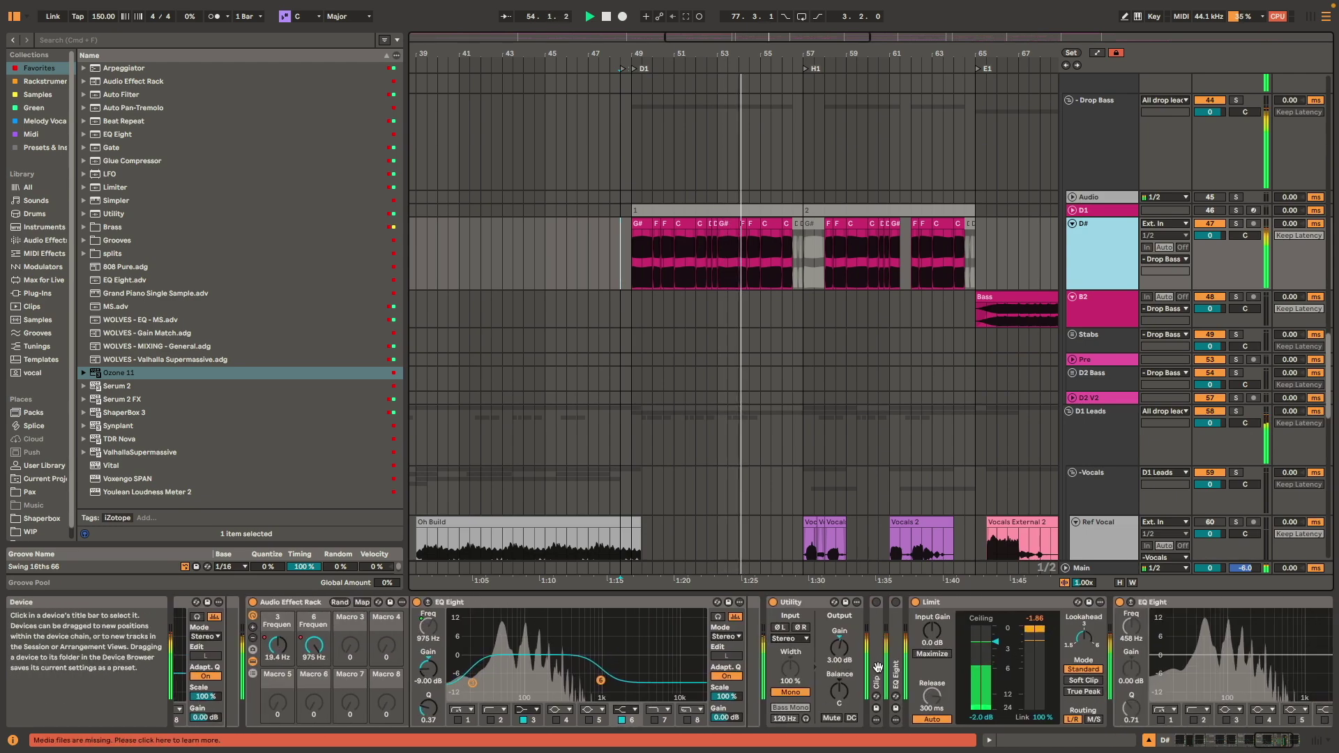
scroll(1066, 347, "down", 5)
scroll(1066, 346, "down", 10)
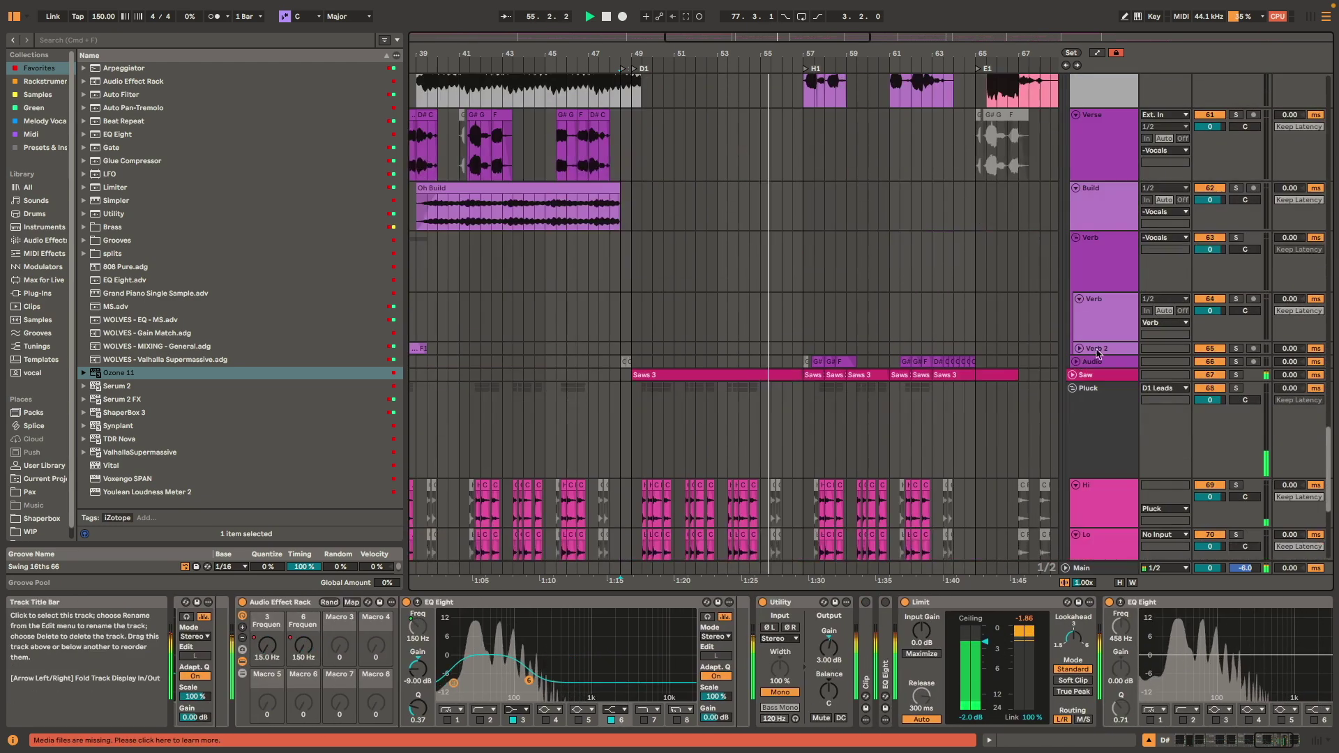
- Unfold the Saw track and examine its effects chain from end to end while the drop plays
left_click(1114, 376)
key("Right")
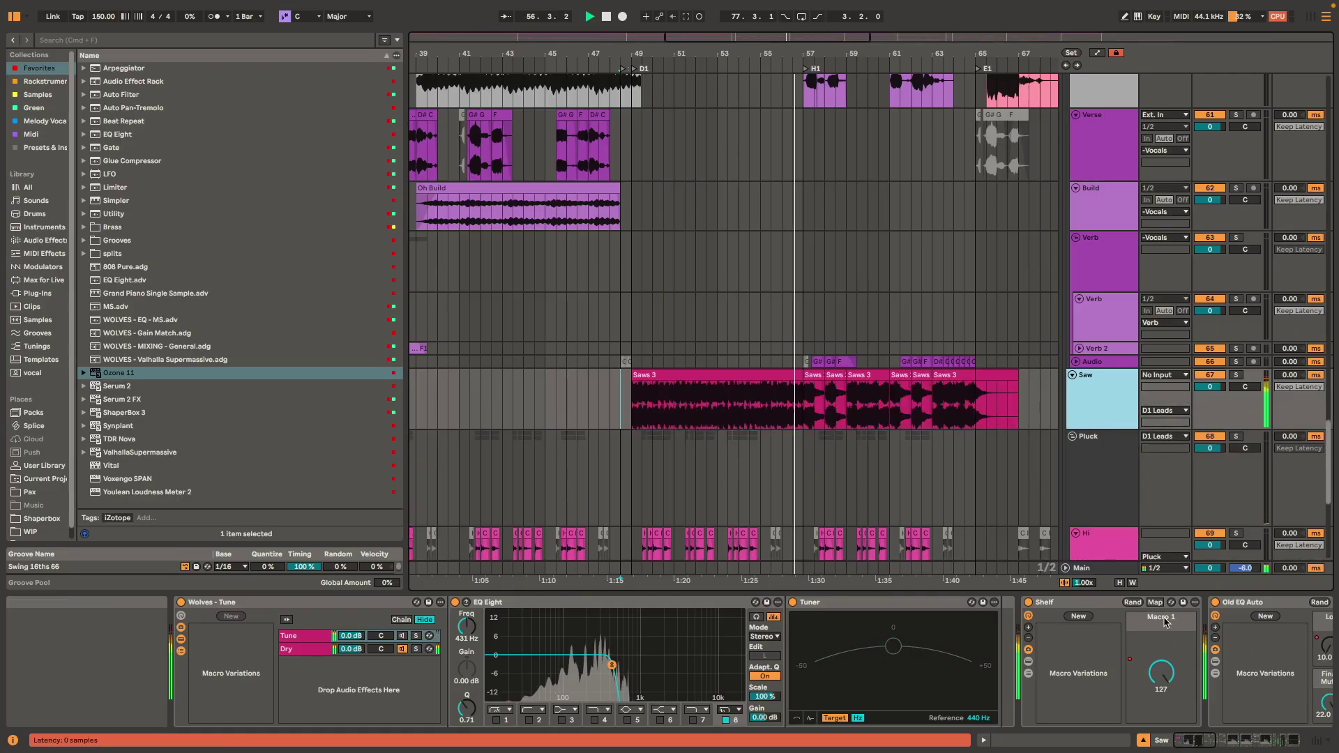
scroll(395, 685, "right", 10)
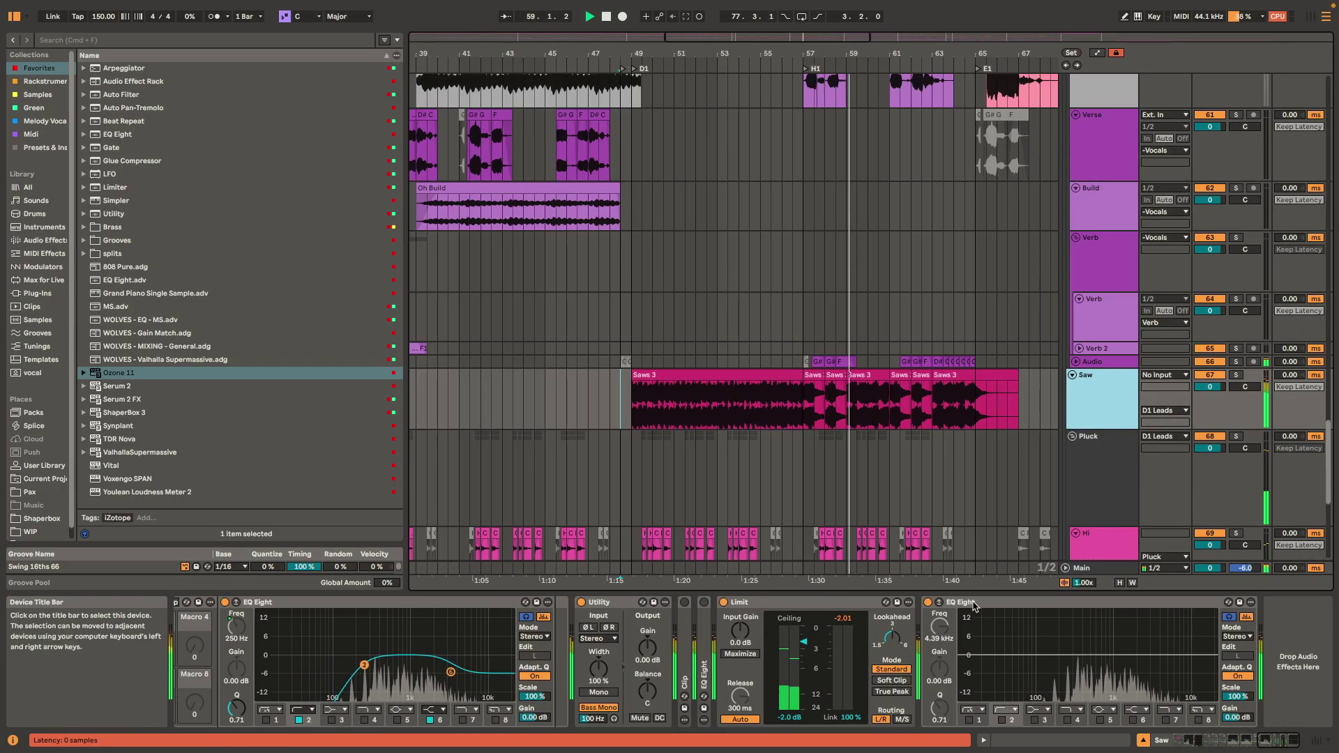
scroll(641, 672, "left", 10)
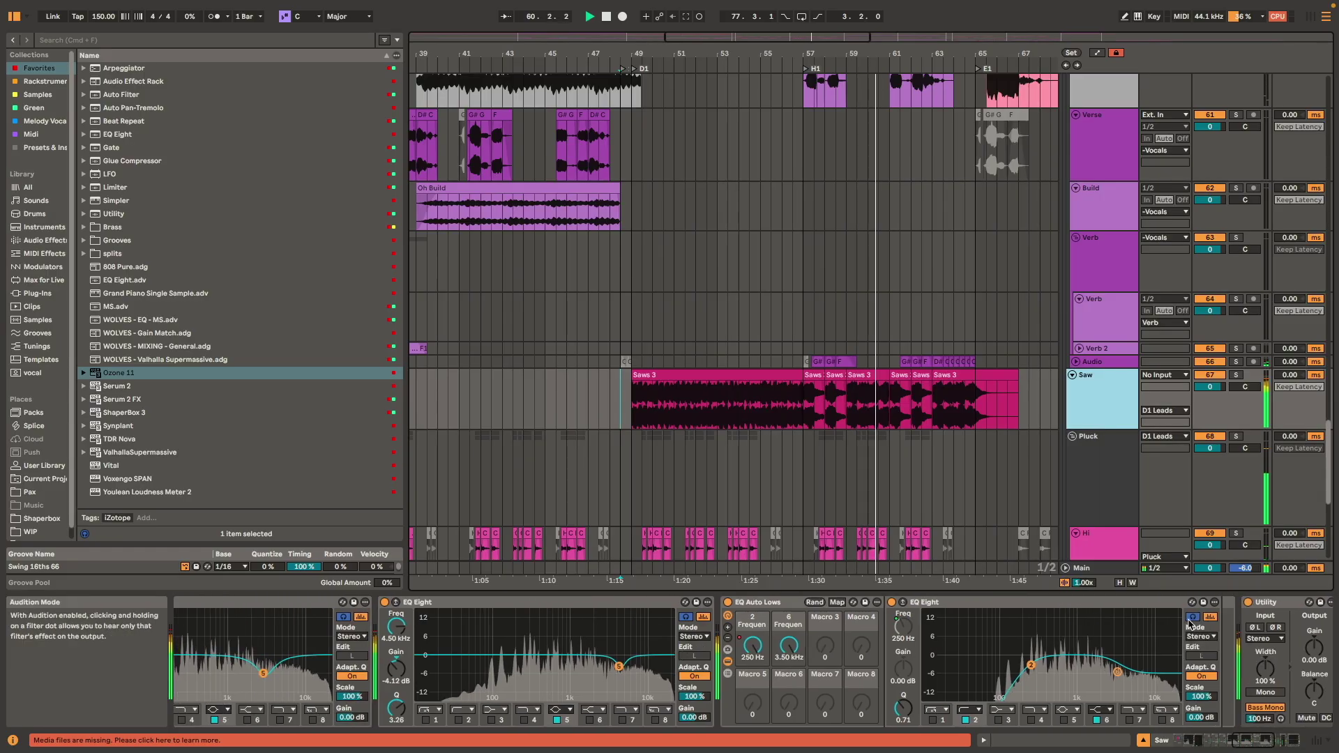
scroll(641, 673, "left", 10)
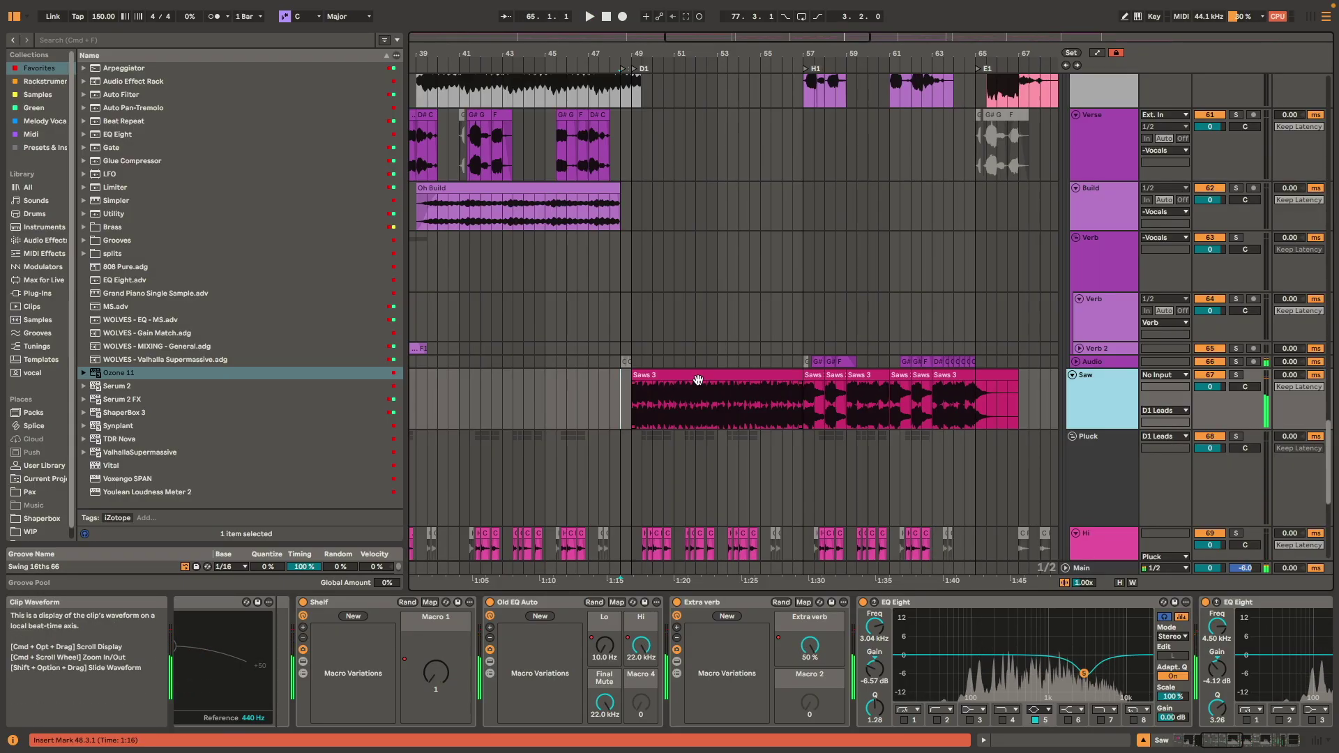
- Play only the Drop Drums group from bar 48.3 and unfold its Fills group
scroll(687, 359, "up", 15)
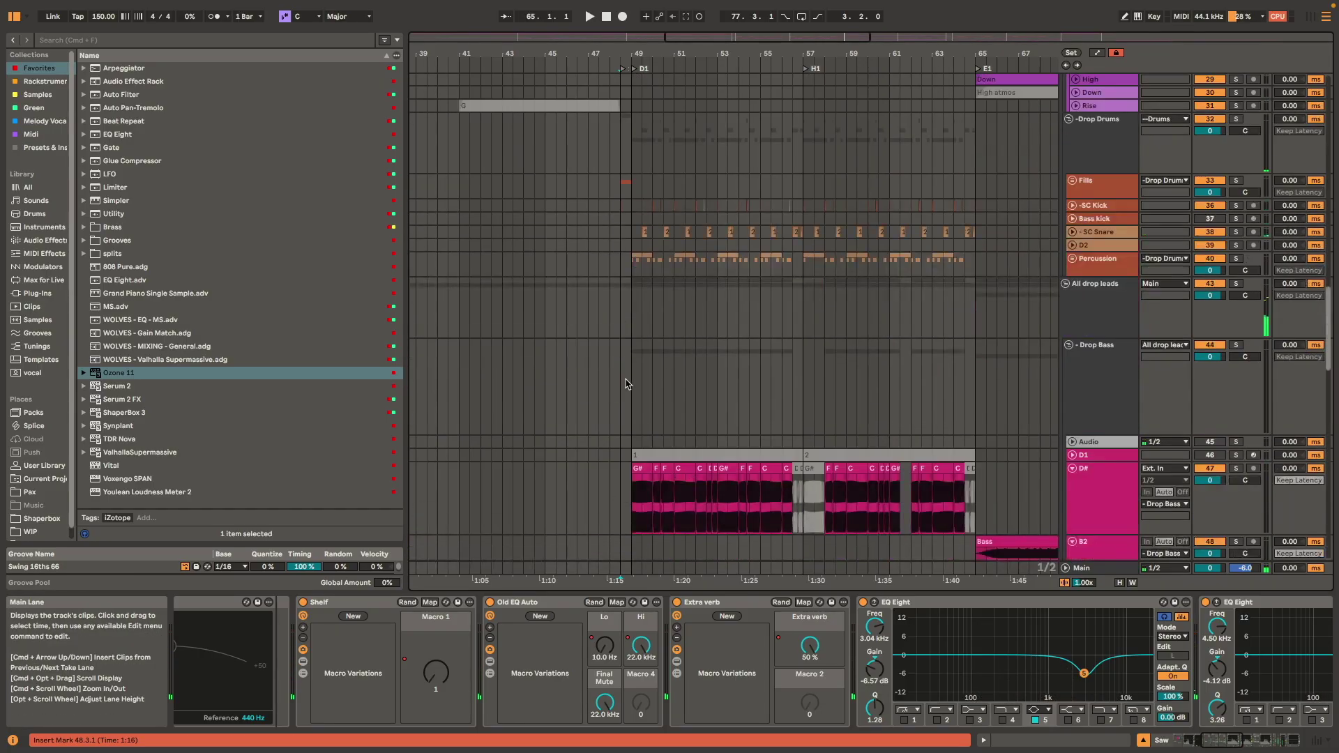
scroll(638, 264, "up", 5)
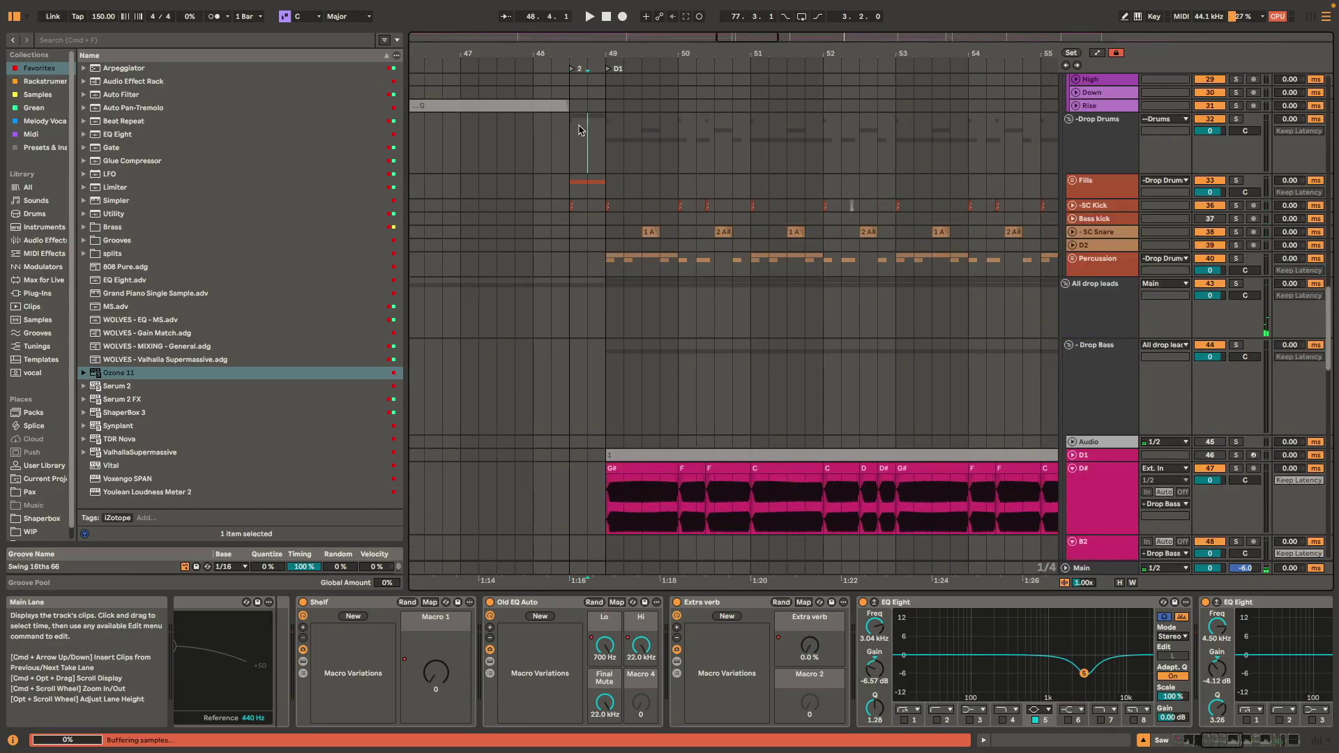
left_click(579, 130)
key("space")
left_click(1073, 182)
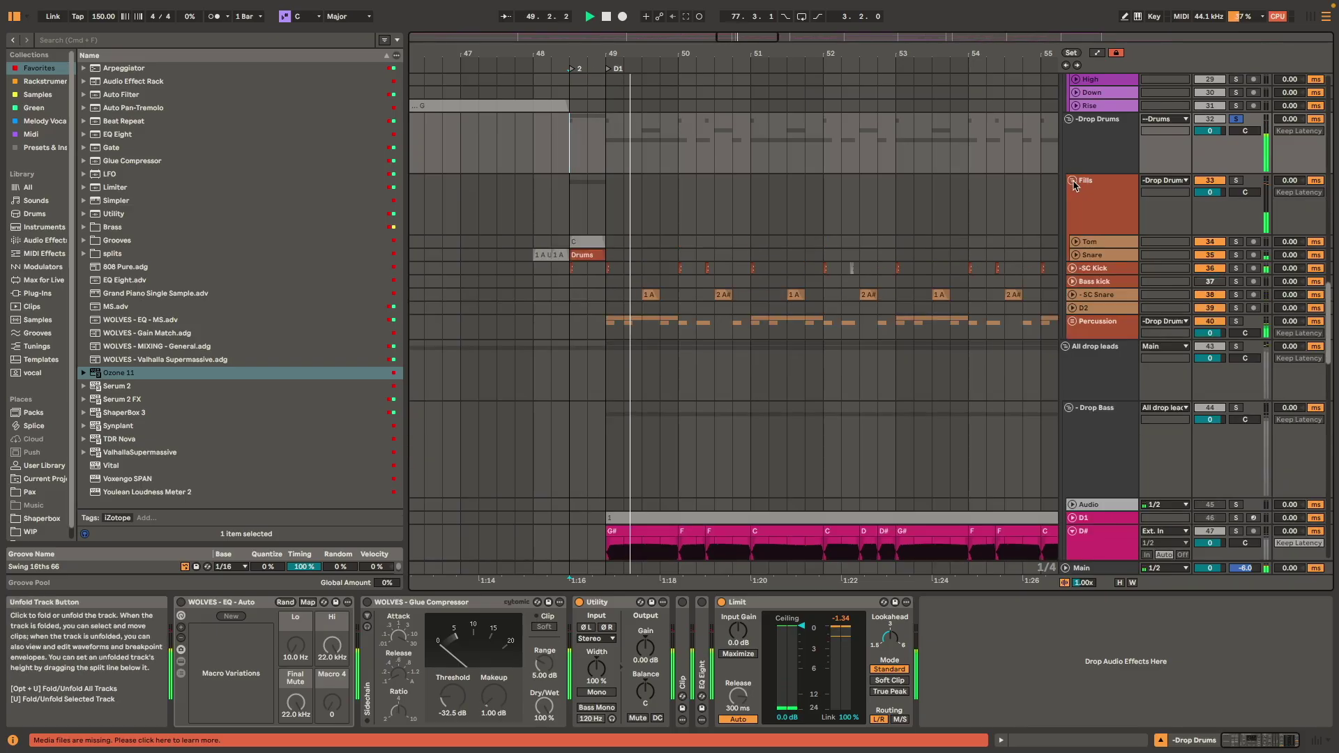
- Unfold the Snare and -SC Kick tracks, replay the drums from bar 48.3, and inspect the clips leading into D1
scroll(614, 256, "up", 5)
scroll(586, 330, "up", 5)
scroll(575, 348, "up", 4)
scroll(577, 347, "up", 4)
key("space")
left_click(573, 349)
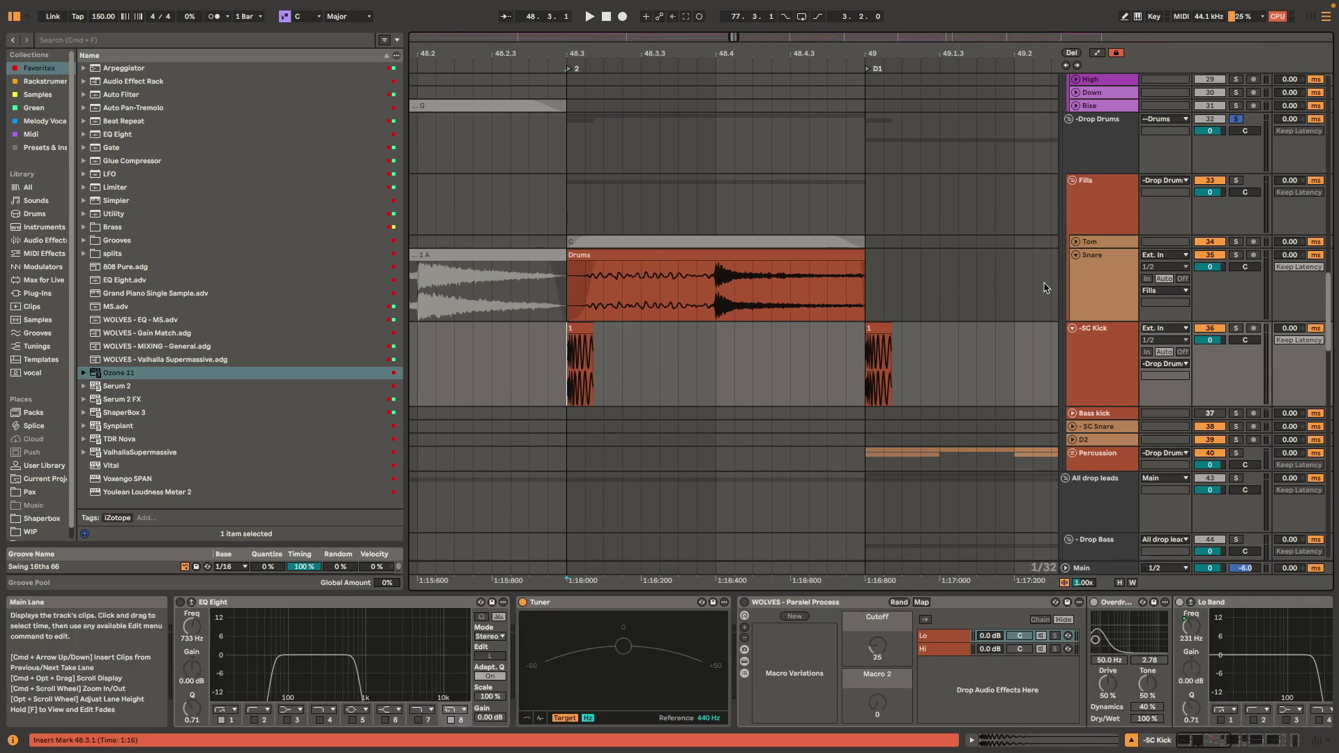
key("space")
scroll(745, 305, "right", 5)
scroll(745, 305, "down", 1)
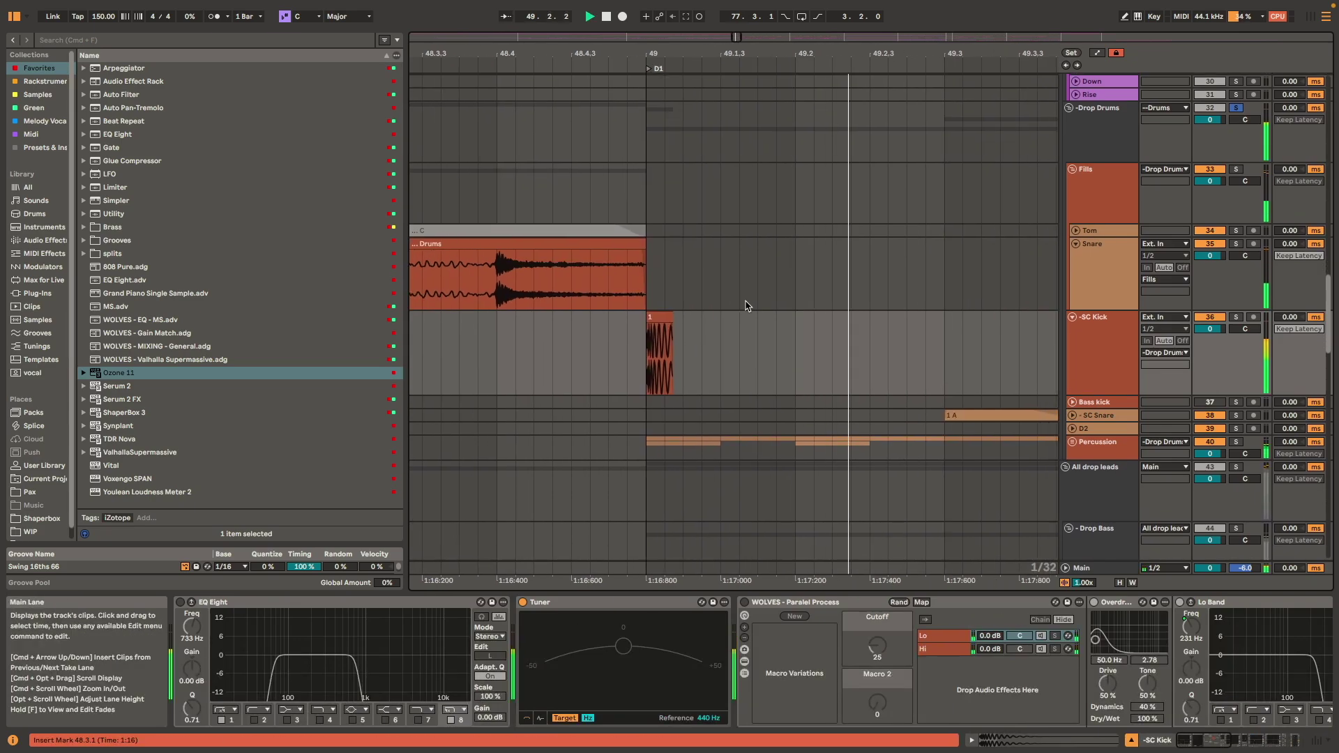
scroll(635, 299, "left", 7)
scroll(837, 279, "down", 1)
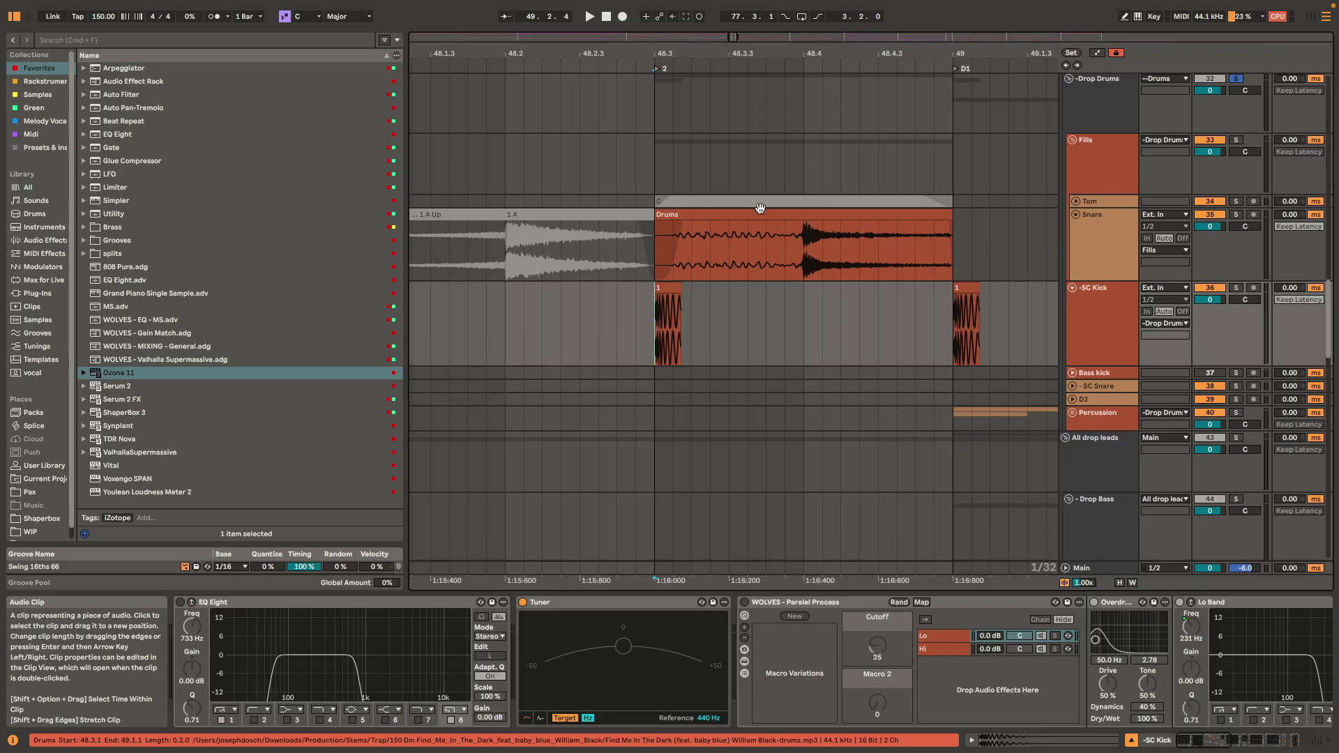
- Select the Drop Drums group and play its fill from bar 48.3 up to the D1 marker
left_click(680, 251)
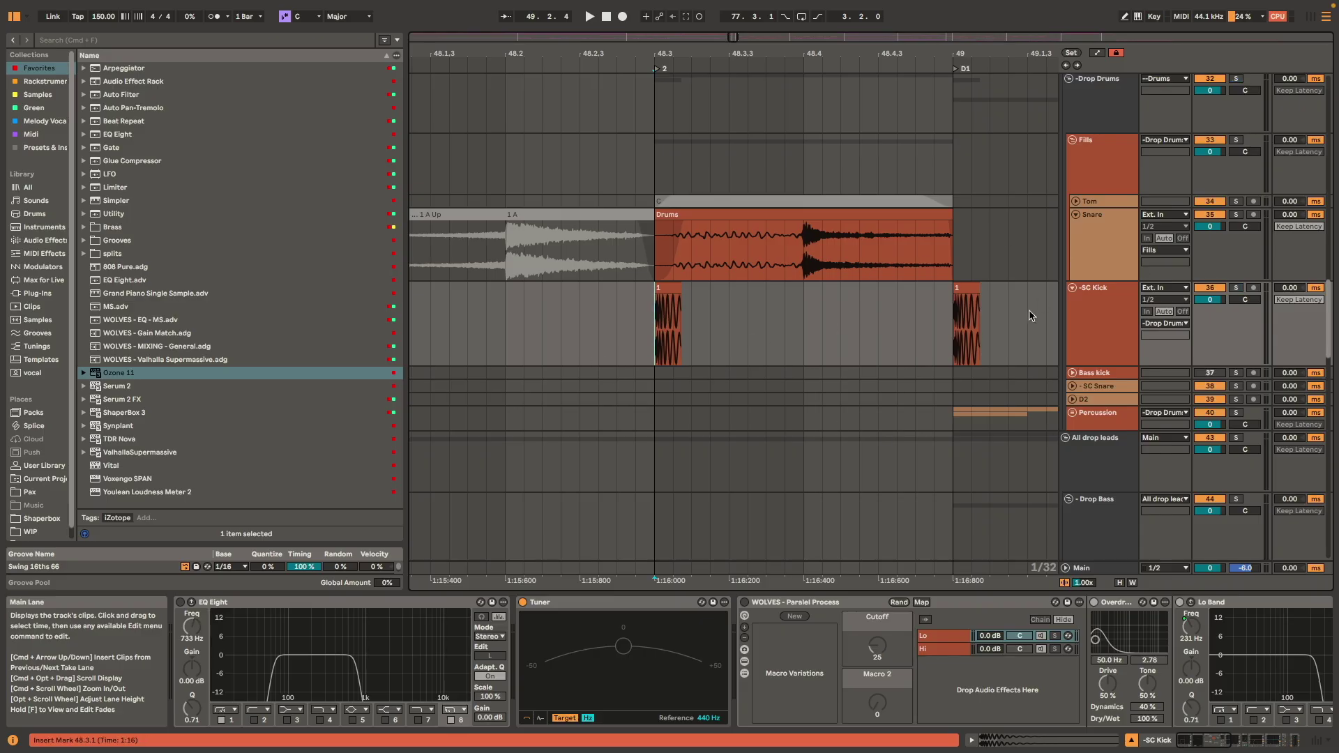
left_click(1125, 111)
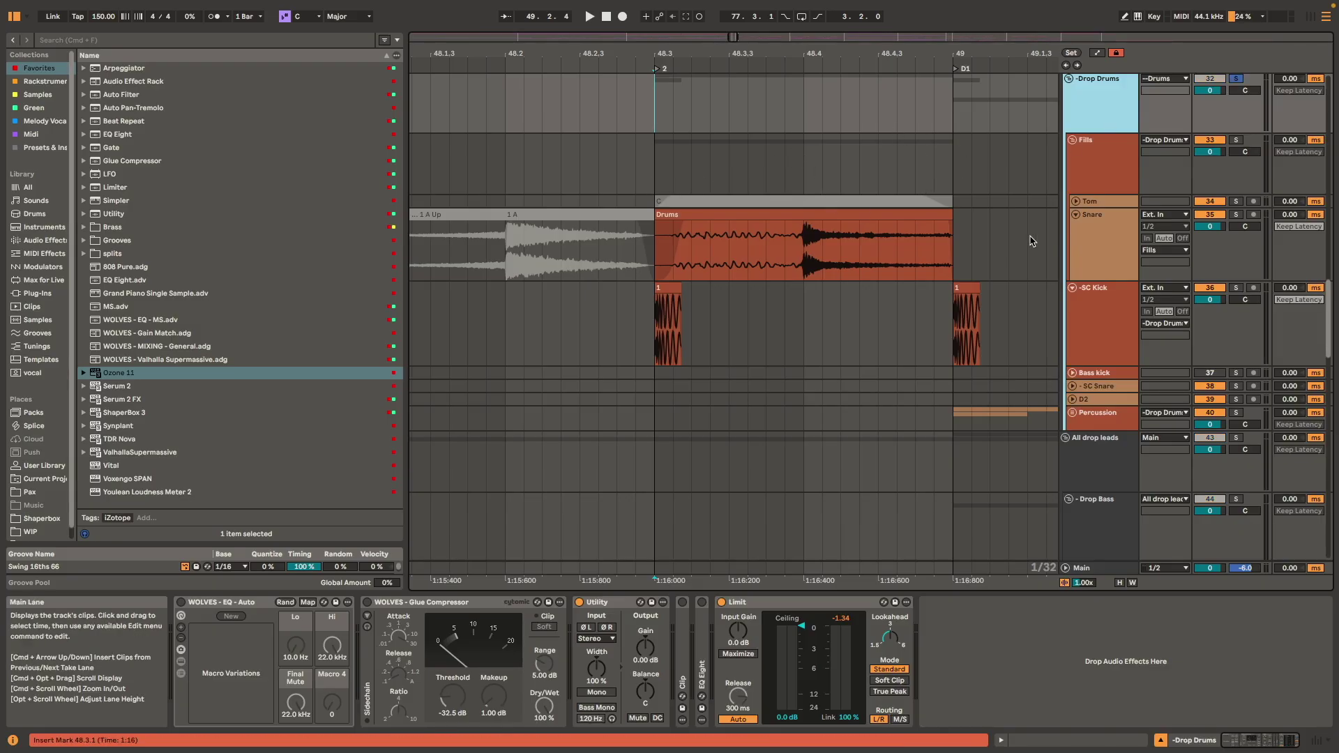
key("space")
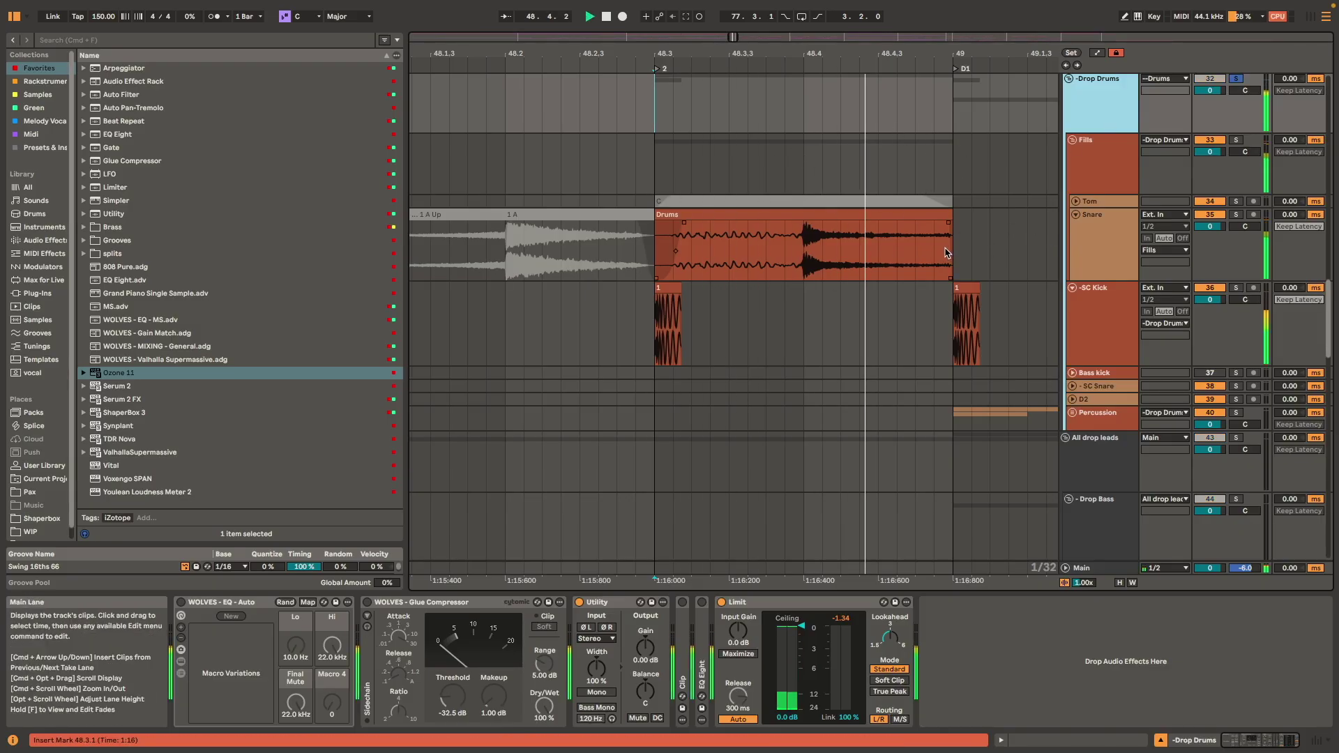
key("space")
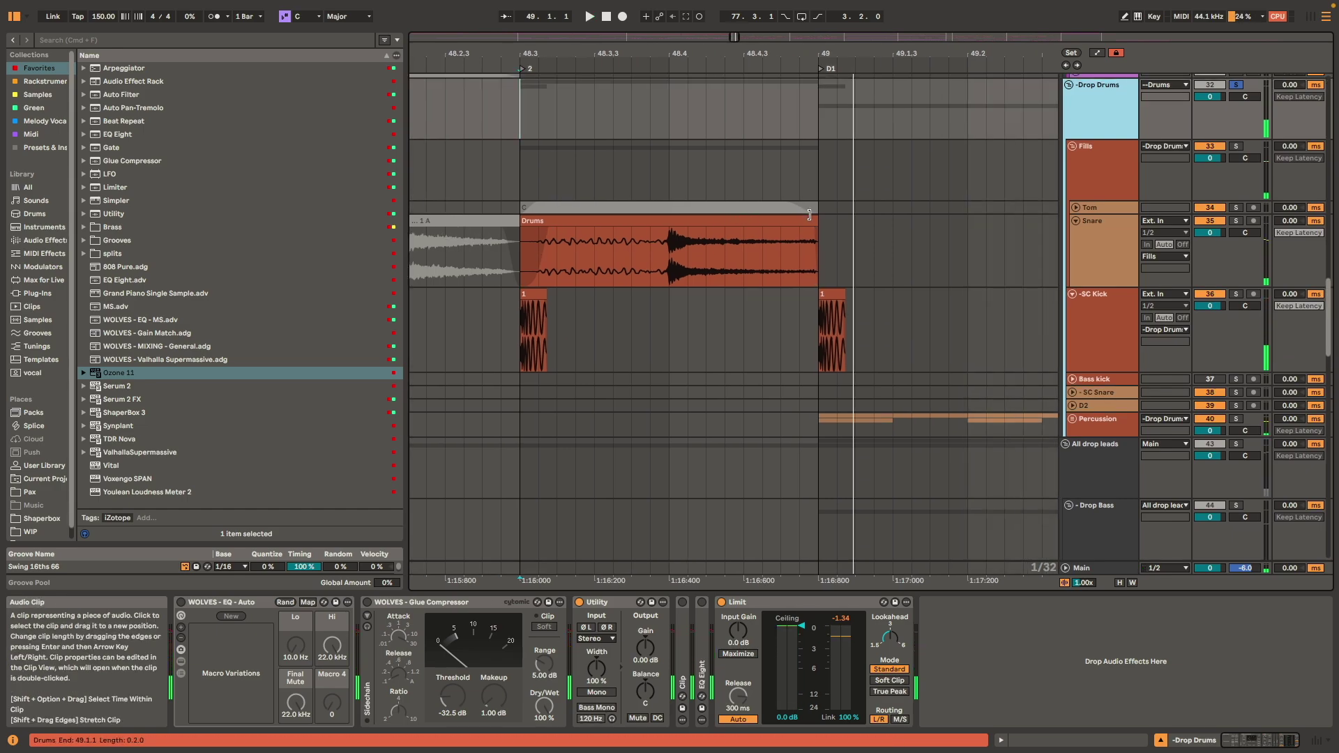
- Select the kick clip at bar 48.3 on the -SC Kick track and examine its waveform up close
scroll(533, 305, "up", 3)
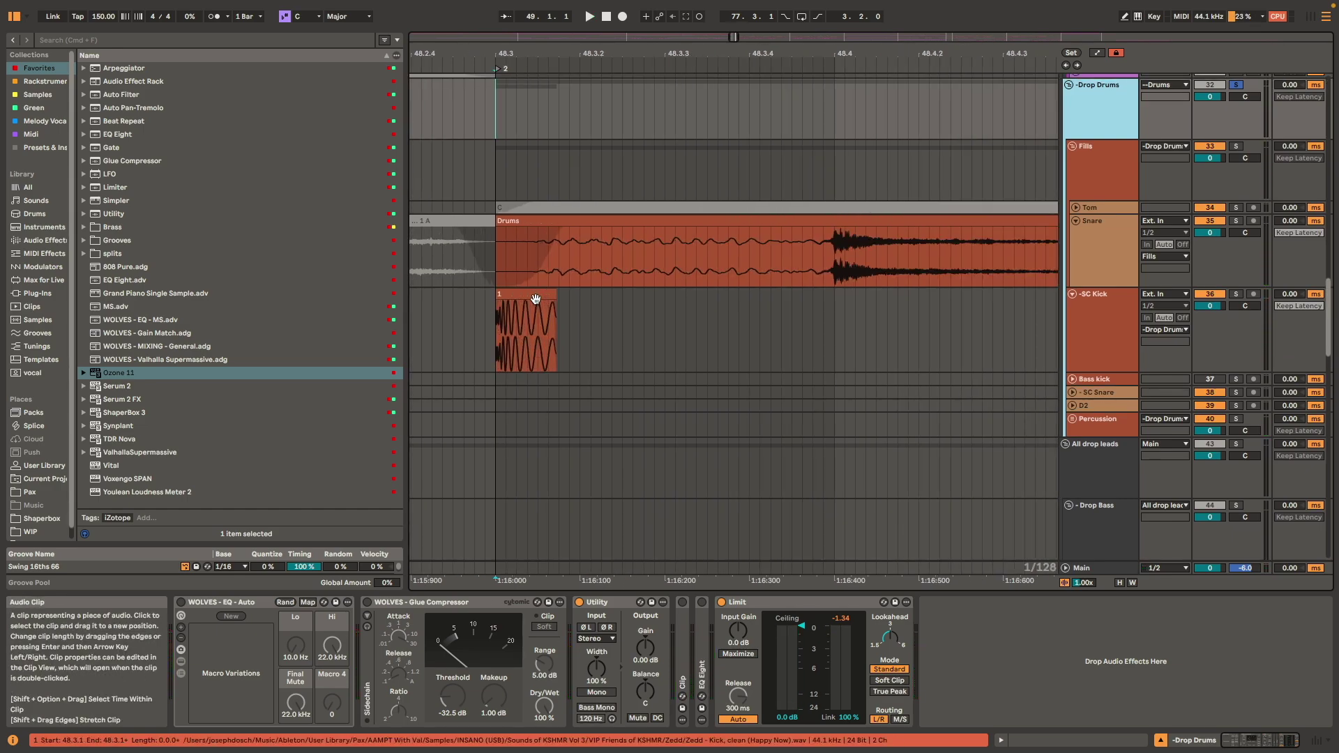
left_click(541, 299)
scroll(555, 307, "up", 2)
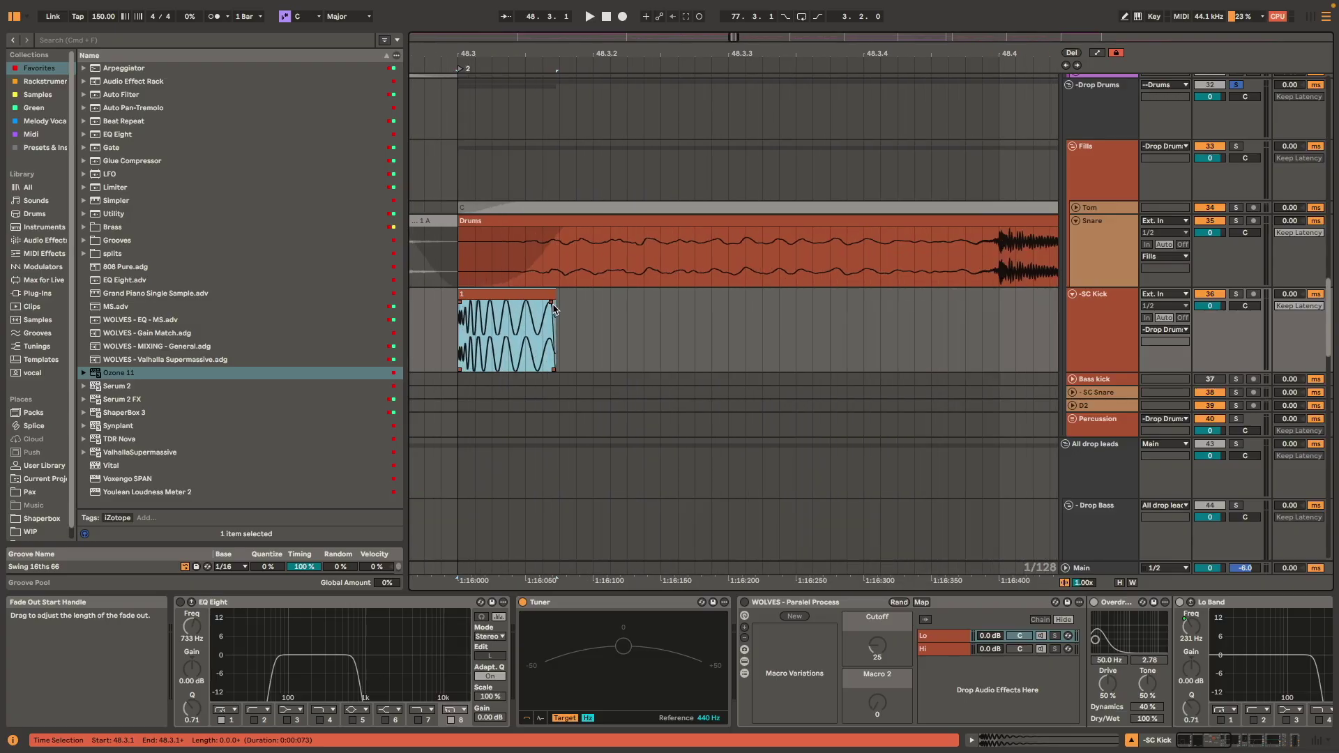
scroll(555, 307, "down", 3)
scroll(694, 265, "down", 3)
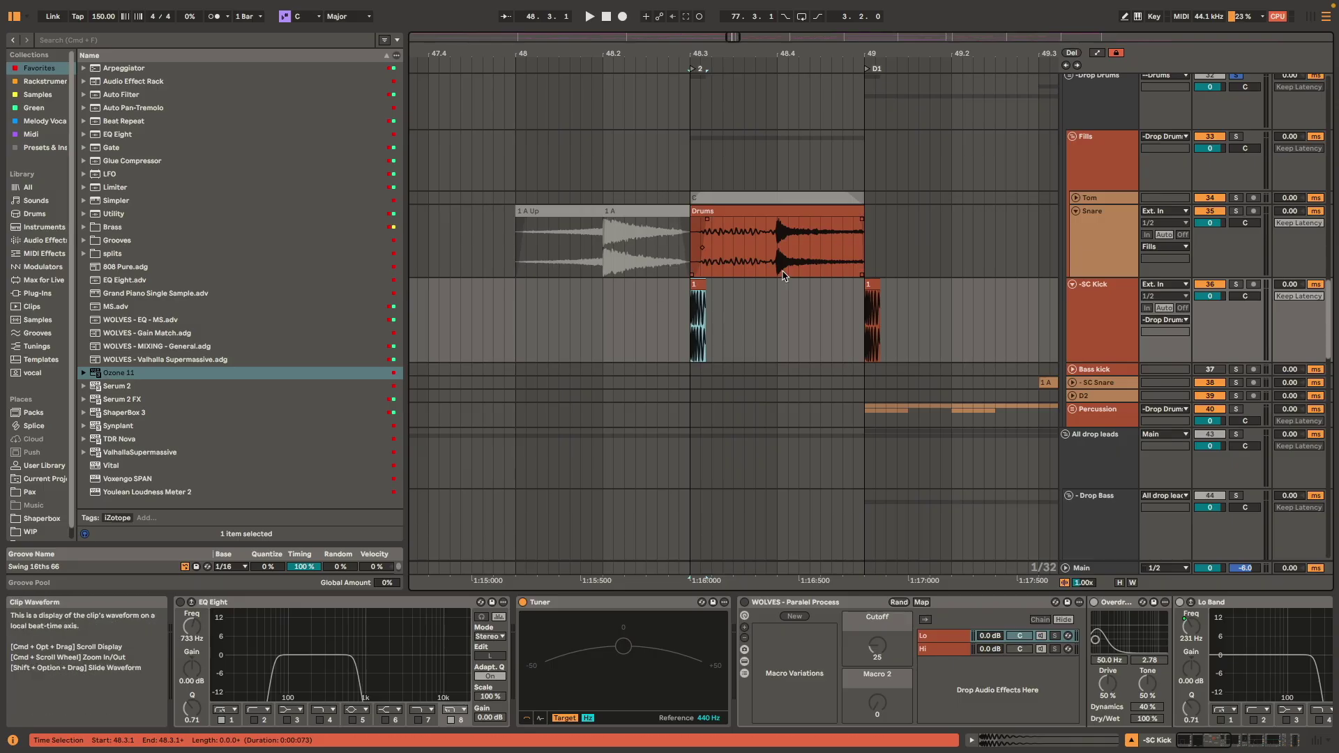
- Play the drums from the kick at bar 48.3, and play them again from bar 49 at the D1 marker
key("space")
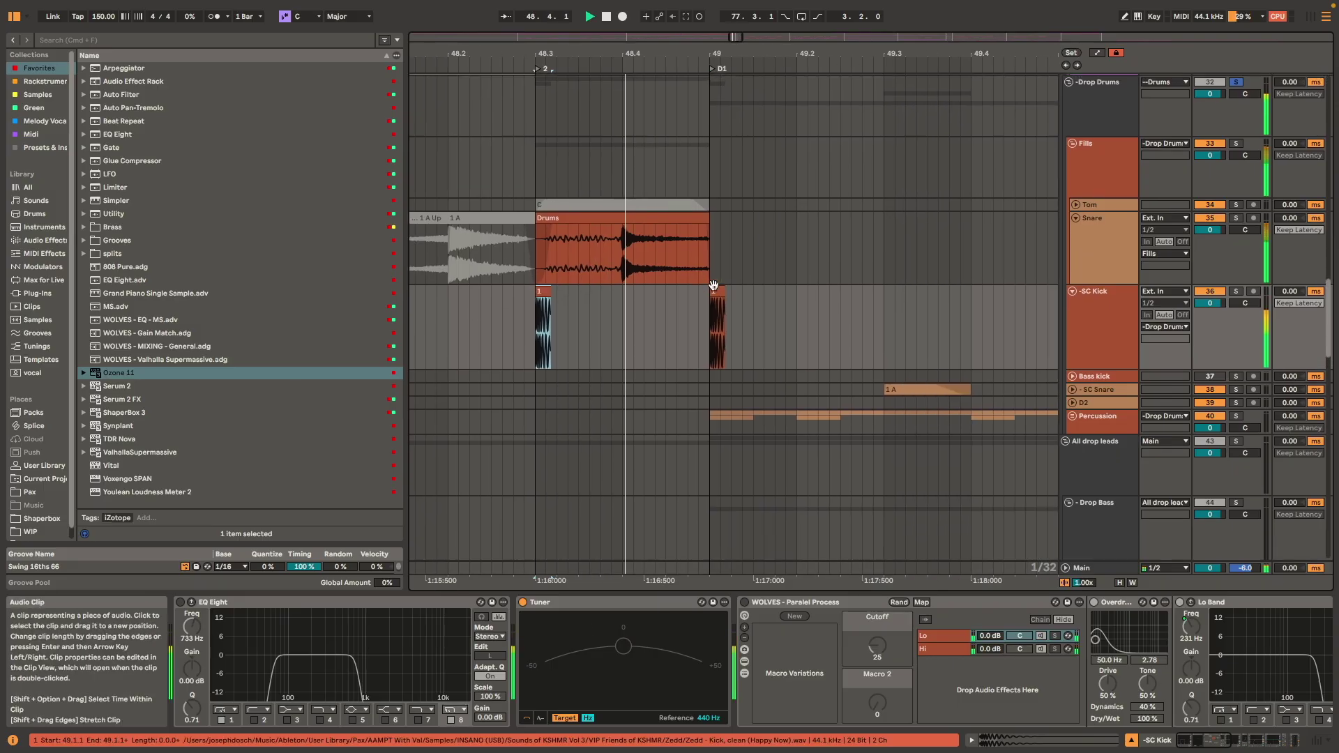
scroll(768, 307, "down", 1)
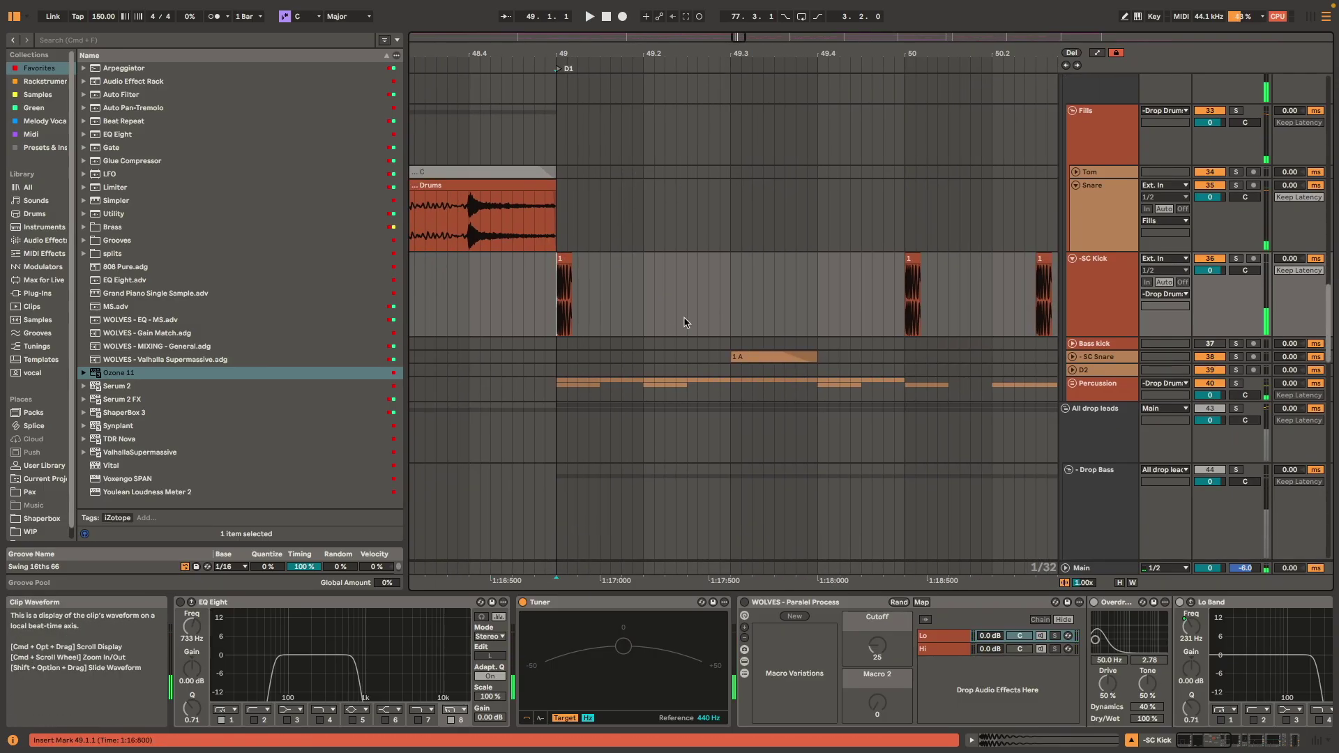
scroll(686, 322, "down", 5)
key("space")
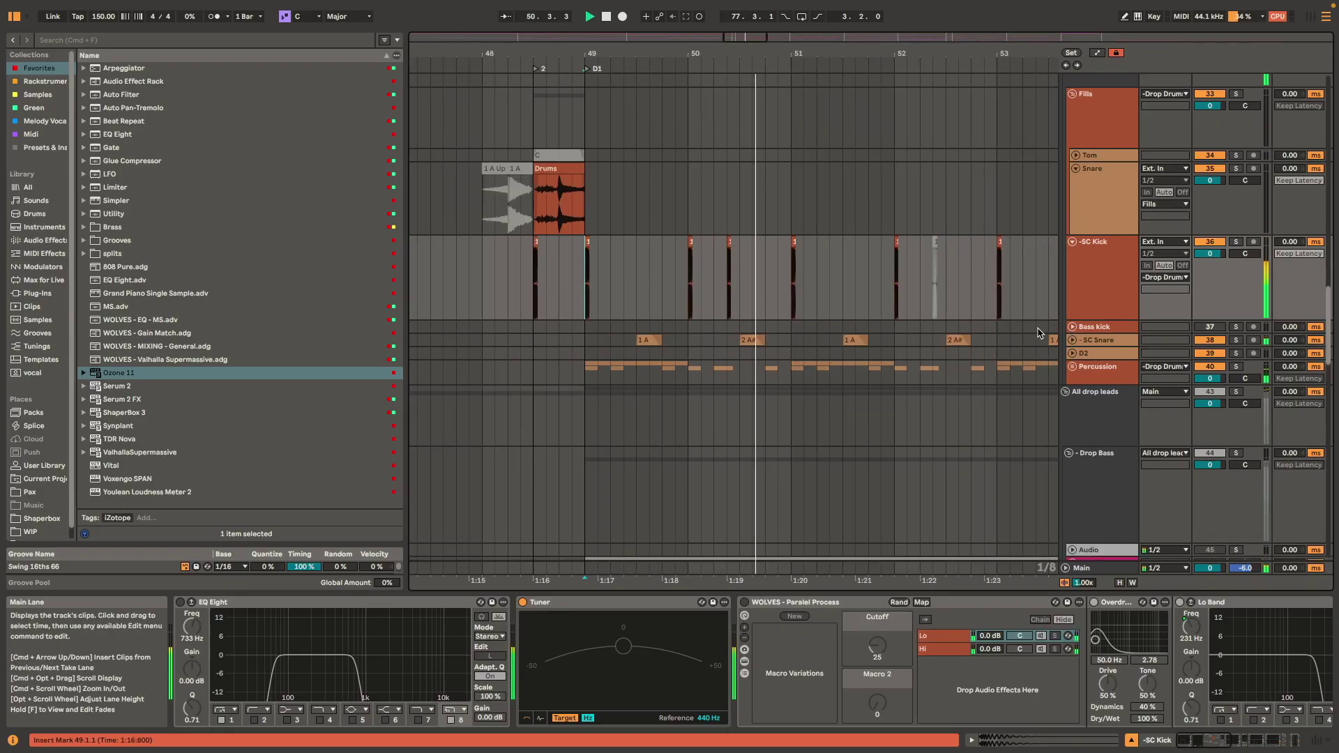
scroll(1072, 274, "up", 3)
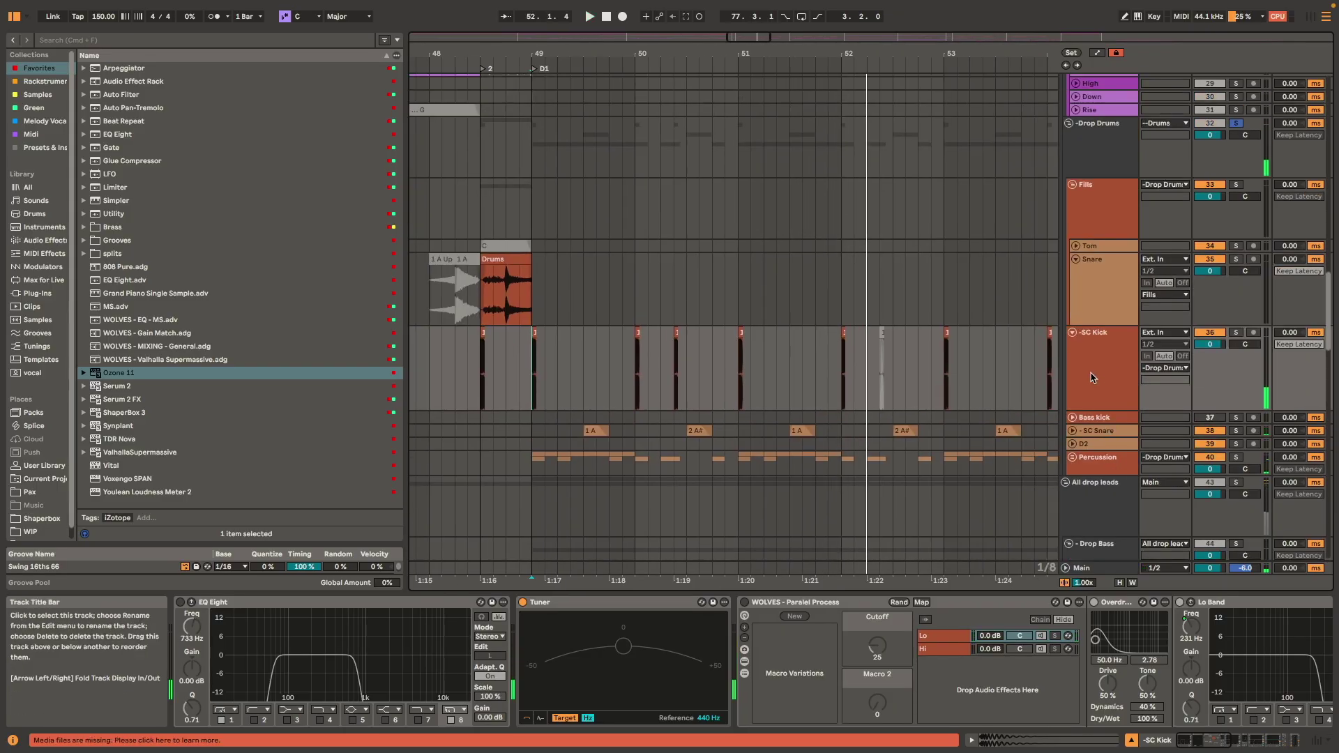
- Select the -SC Kick track and examine its effects during brief playback from bar 49
left_click(1097, 363)
scroll(677, 655, "right", 5)
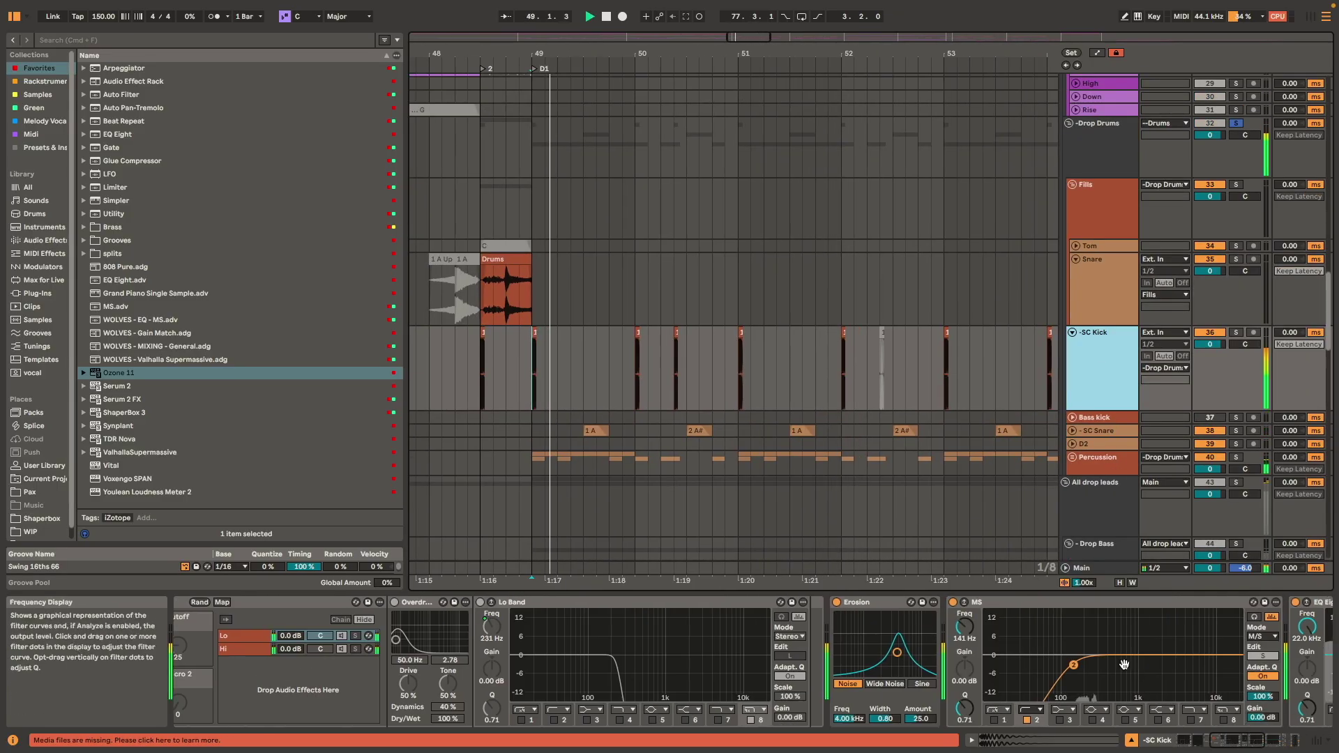
key("space")
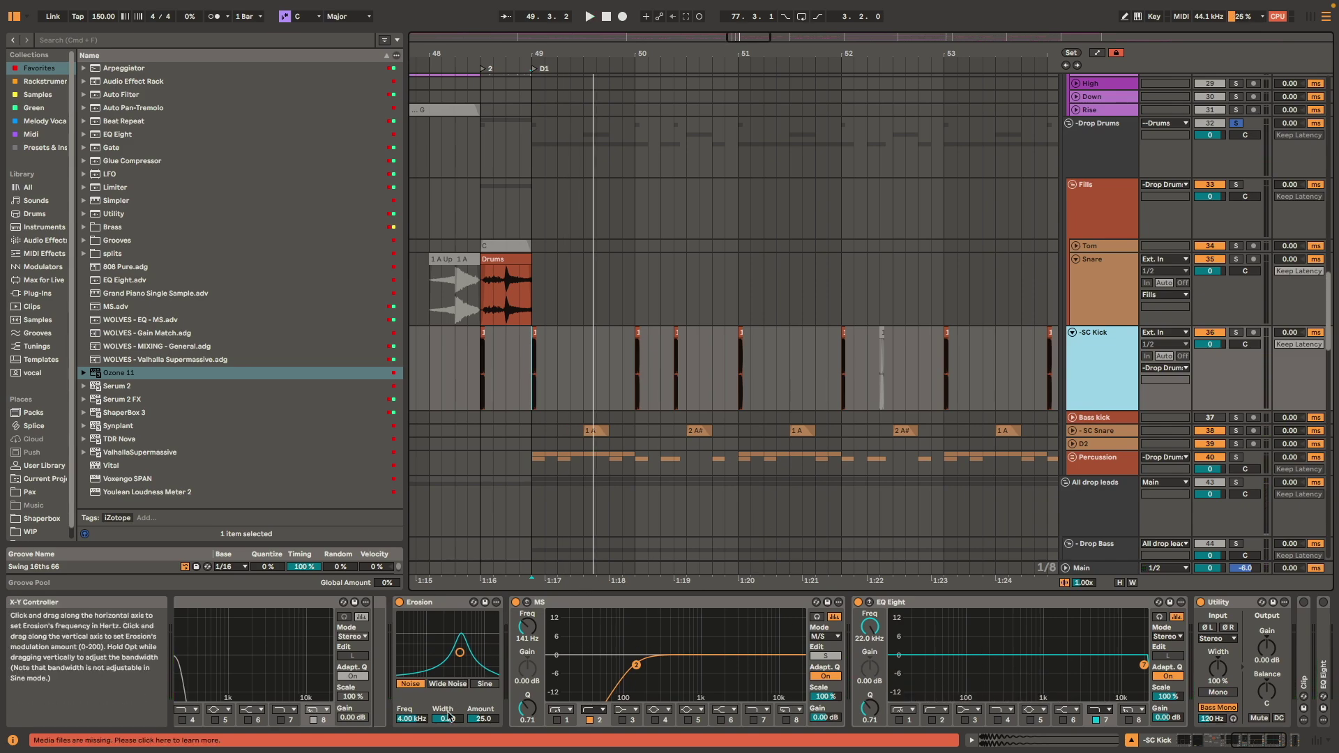
- Try a higher Erosion amount on the -SC Kick track, listen to it from bar 49, and undo the change
key("space")
left_click_drag(484, 720, 484, 642)
key("space")
key("space")
key("space")
key("space")
key("space")
key("ctrl+z")
- Play only the -SC Kick track from bar 49 in short passes and stop playback
key("space")
key("space")
key("space")
key("space")
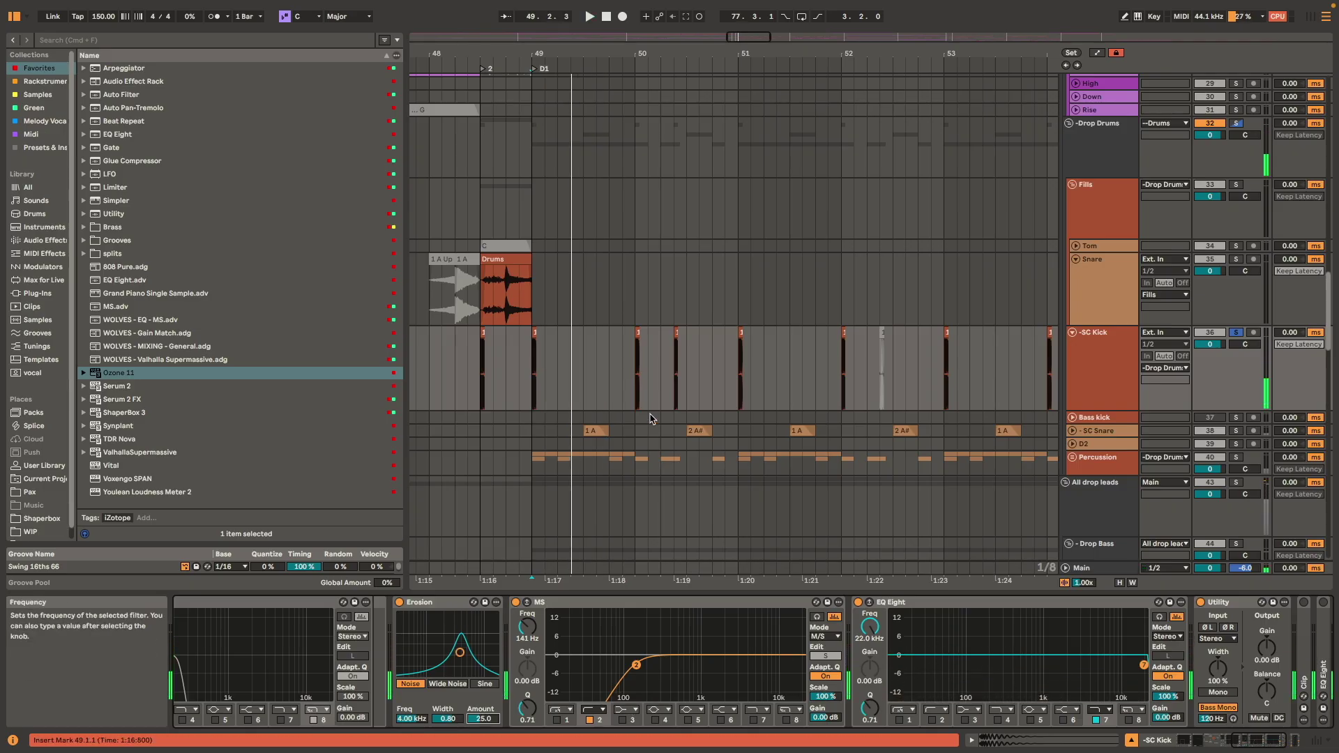
- Play only the -SC Snare track from its first clip after D1 and examine its reverb and EQ effects
left_click(594, 430)
key("space")
scroll(1214, 627, "right", 10)
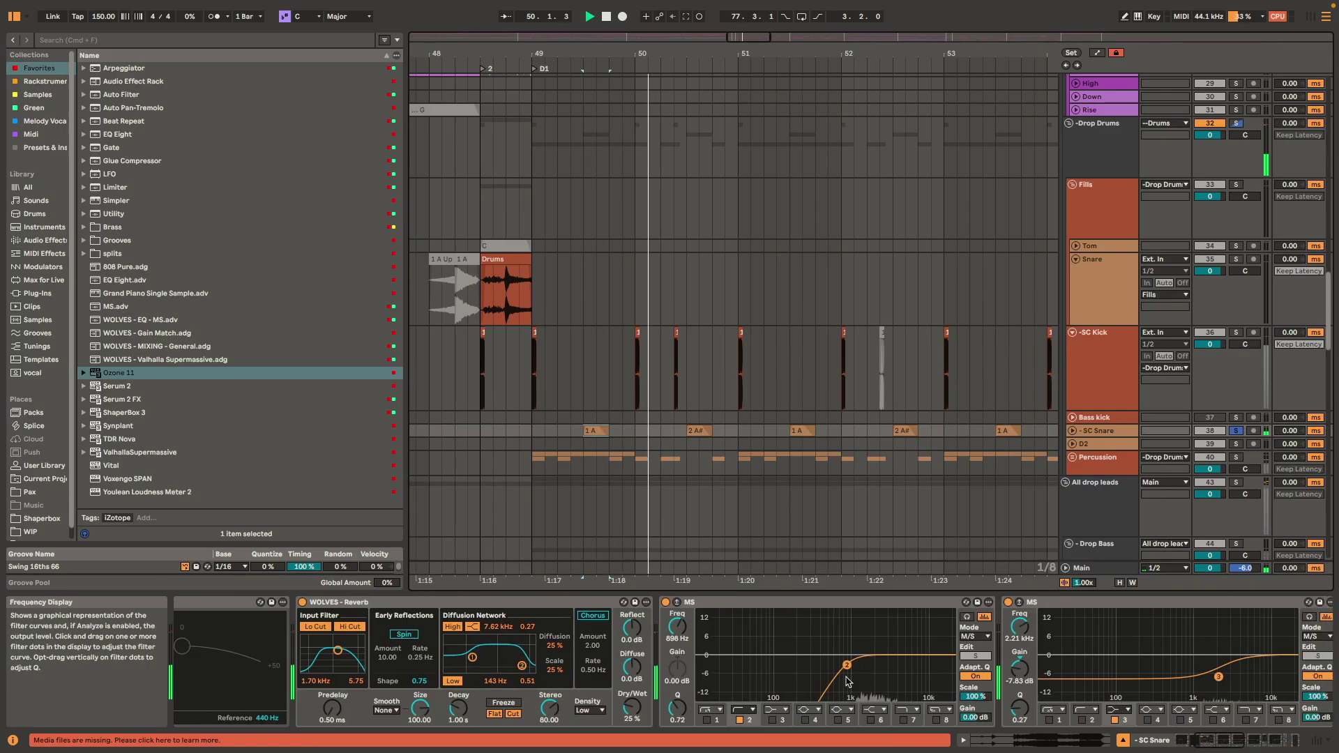
key("space")
key("space")
key("space")
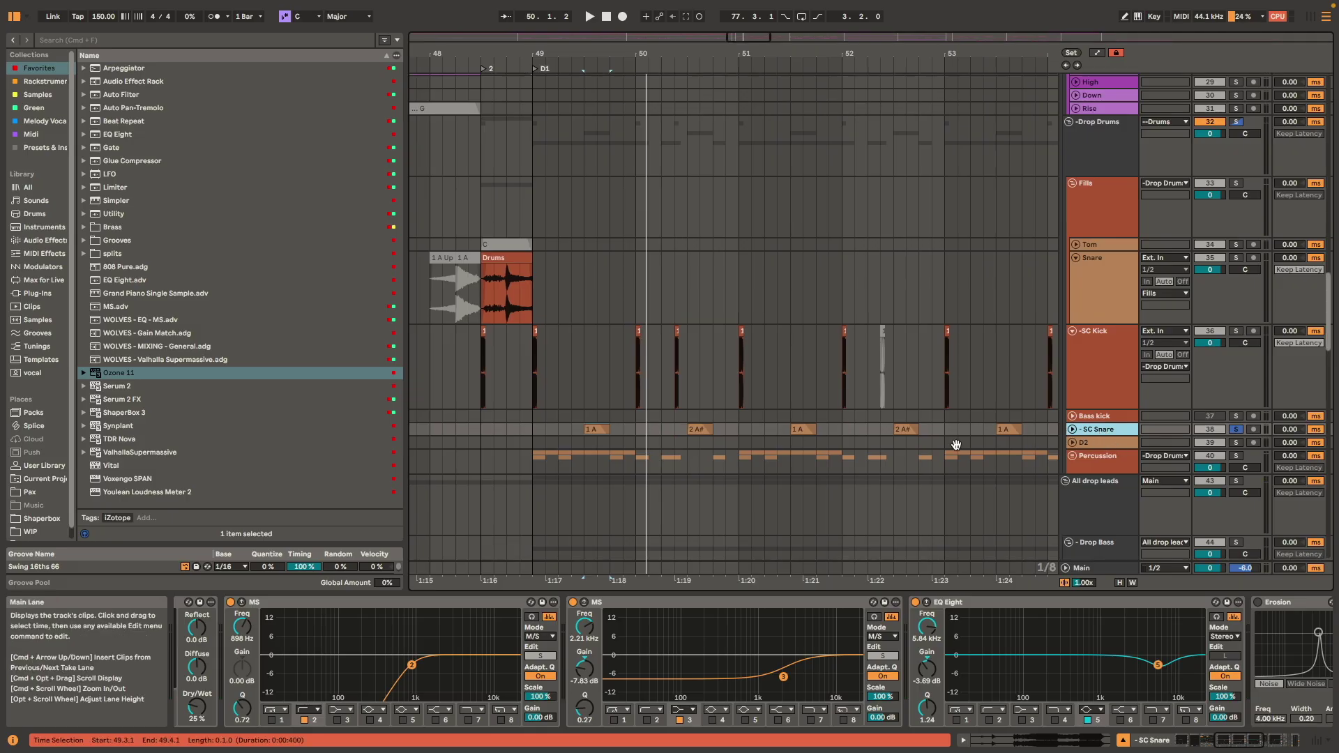
- Unfold the Percussion group, play only that group from bar 49, and unfold its Ride track
scroll(1046, 418, "down", 3)
left_click(1073, 392)
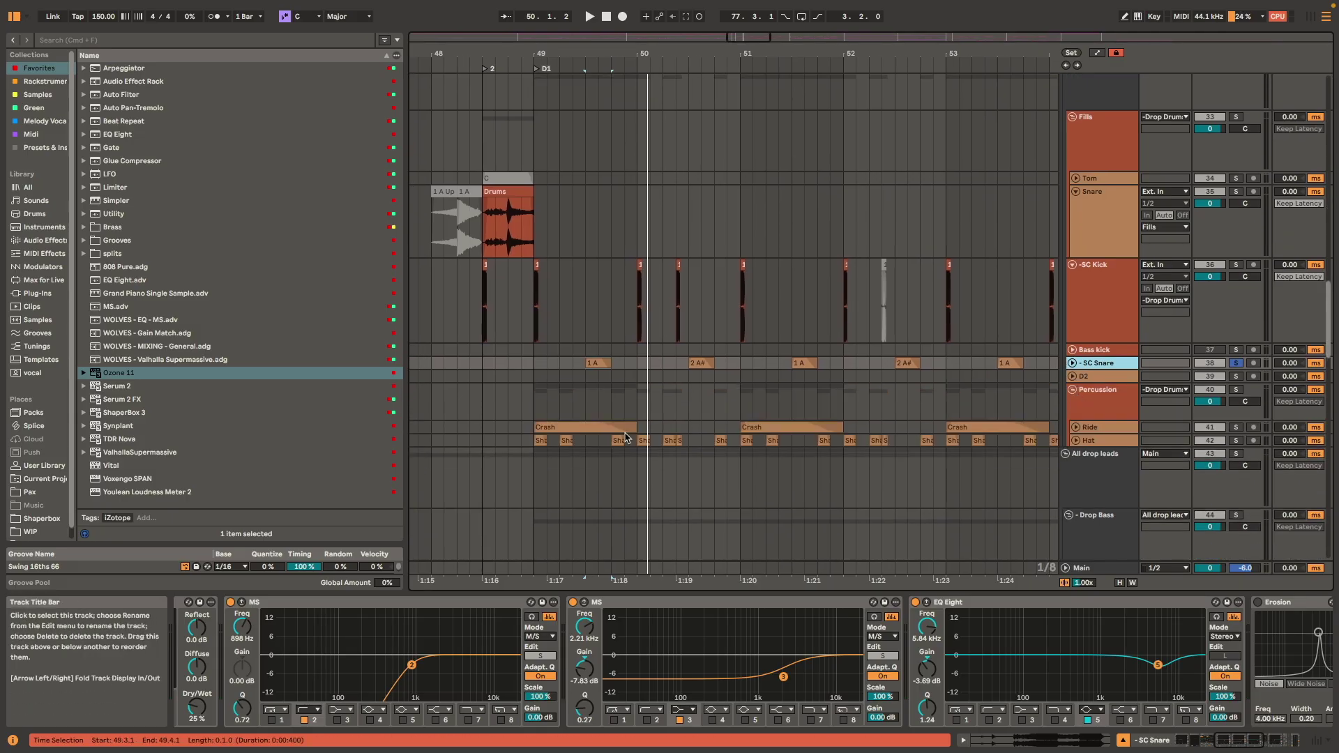
left_click(552, 403)
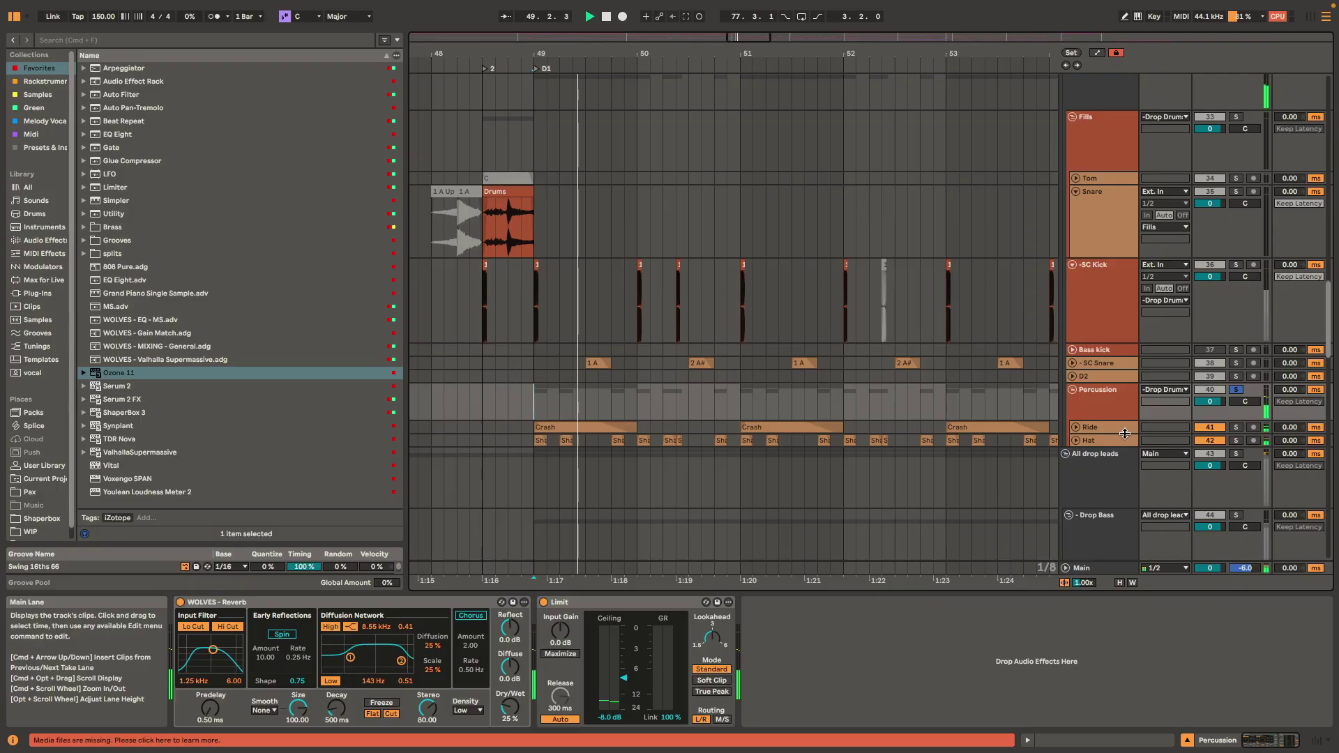
scroll(837, 429, "up", 2)
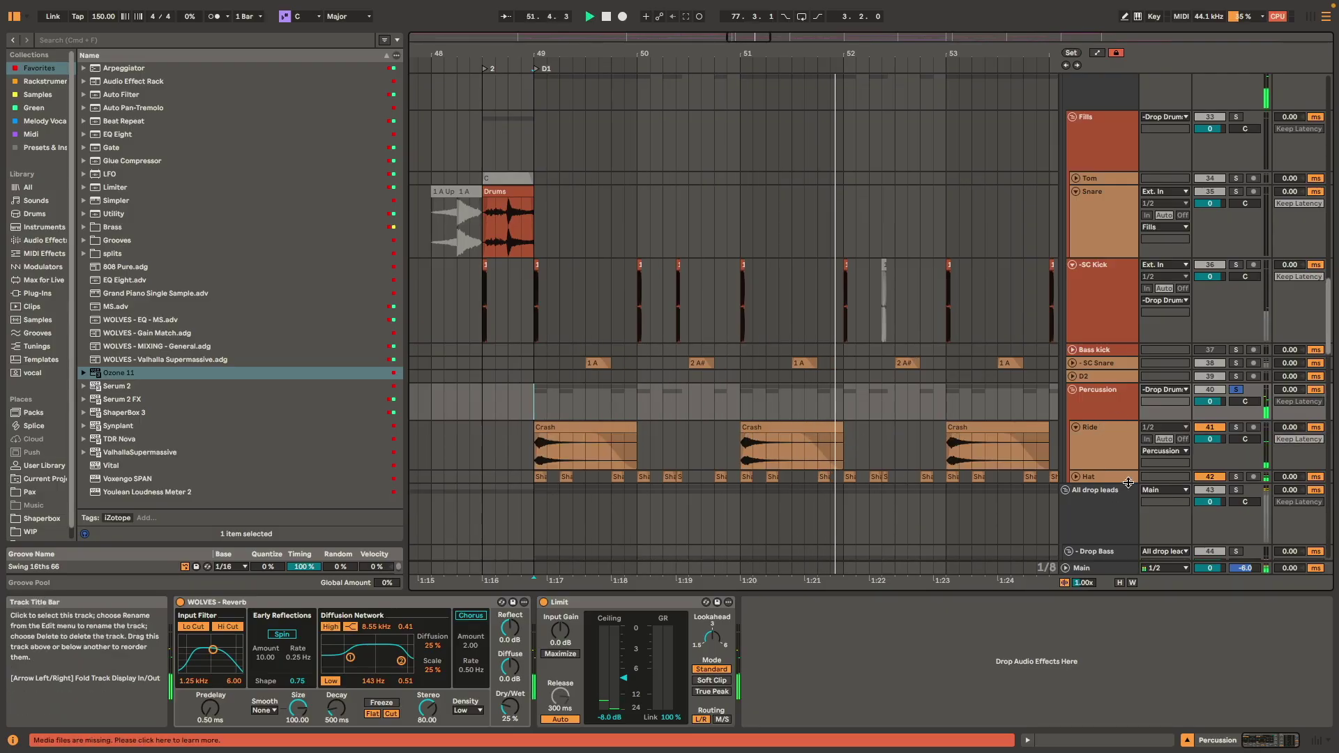
- Unfold the Hat track, look over its clips from bar 49, and stop playback
left_click(848, 478)
scroll(848, 478, "up", 2)
scroll(823, 391, "down", 1)
key("space")
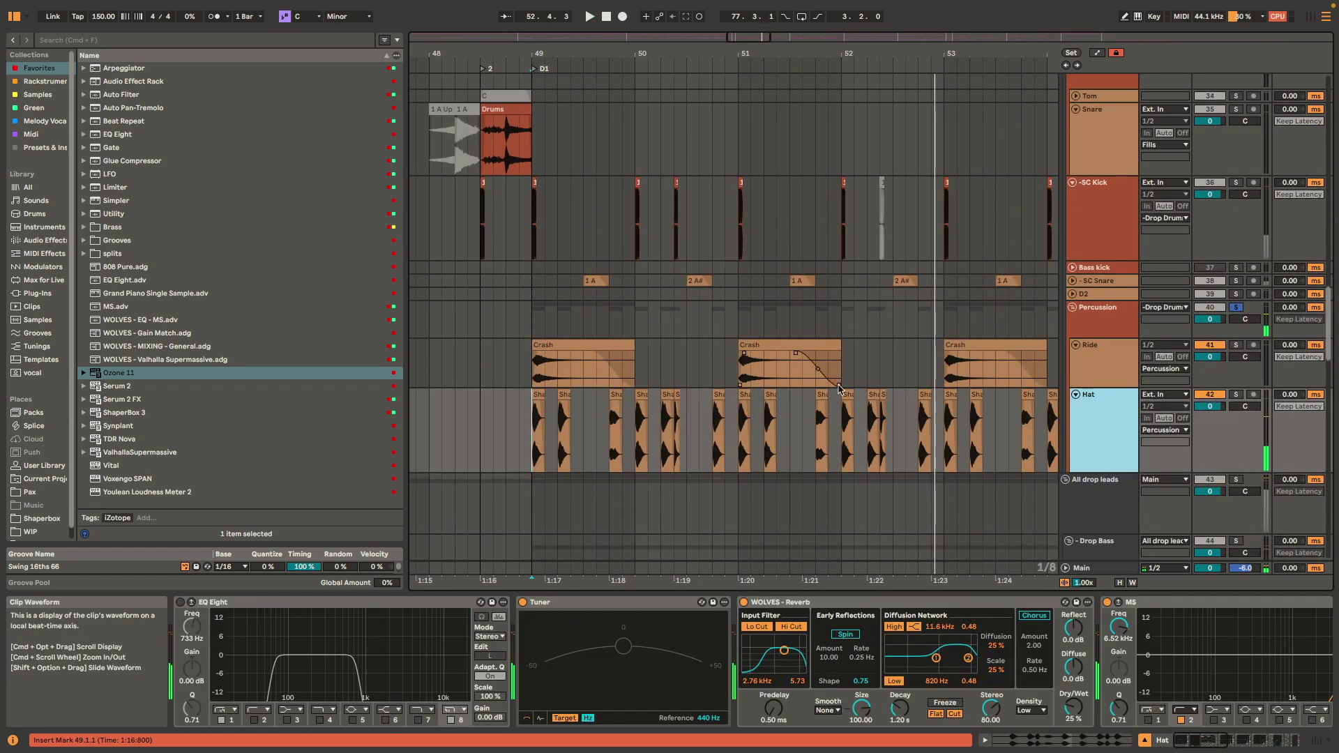
scroll(554, 436, "up", 3)
scroll(725, 432, "down", 2)
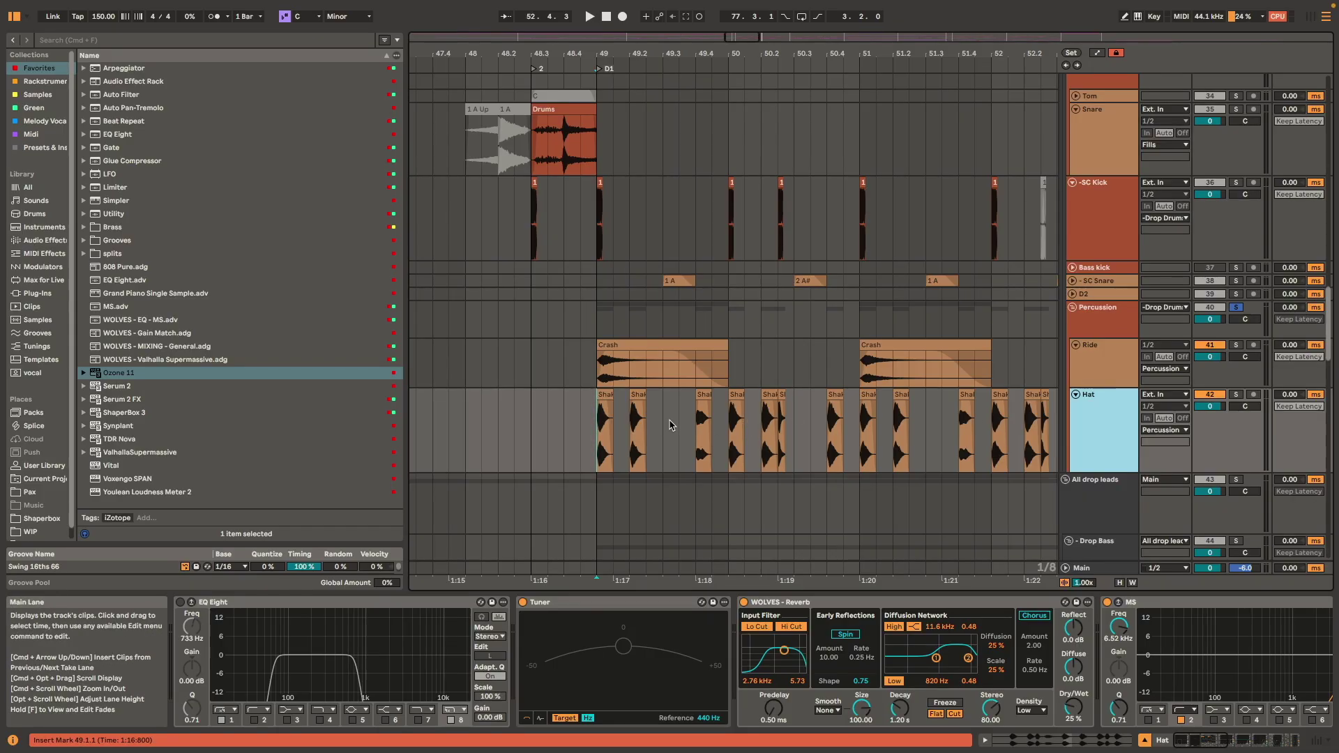
- Play the Percussion group again from bar 49 and examine the Hat track's effects chain
key("space")
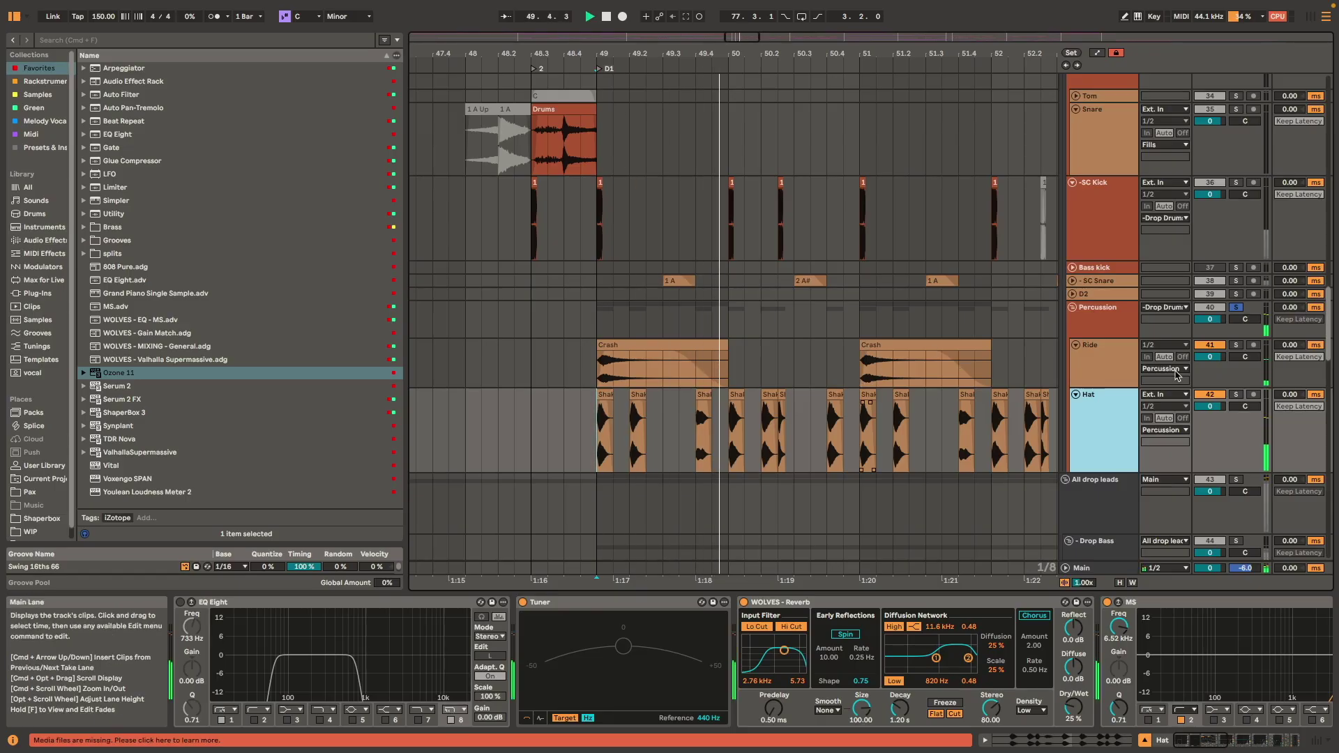
key("minus")
key("minus")
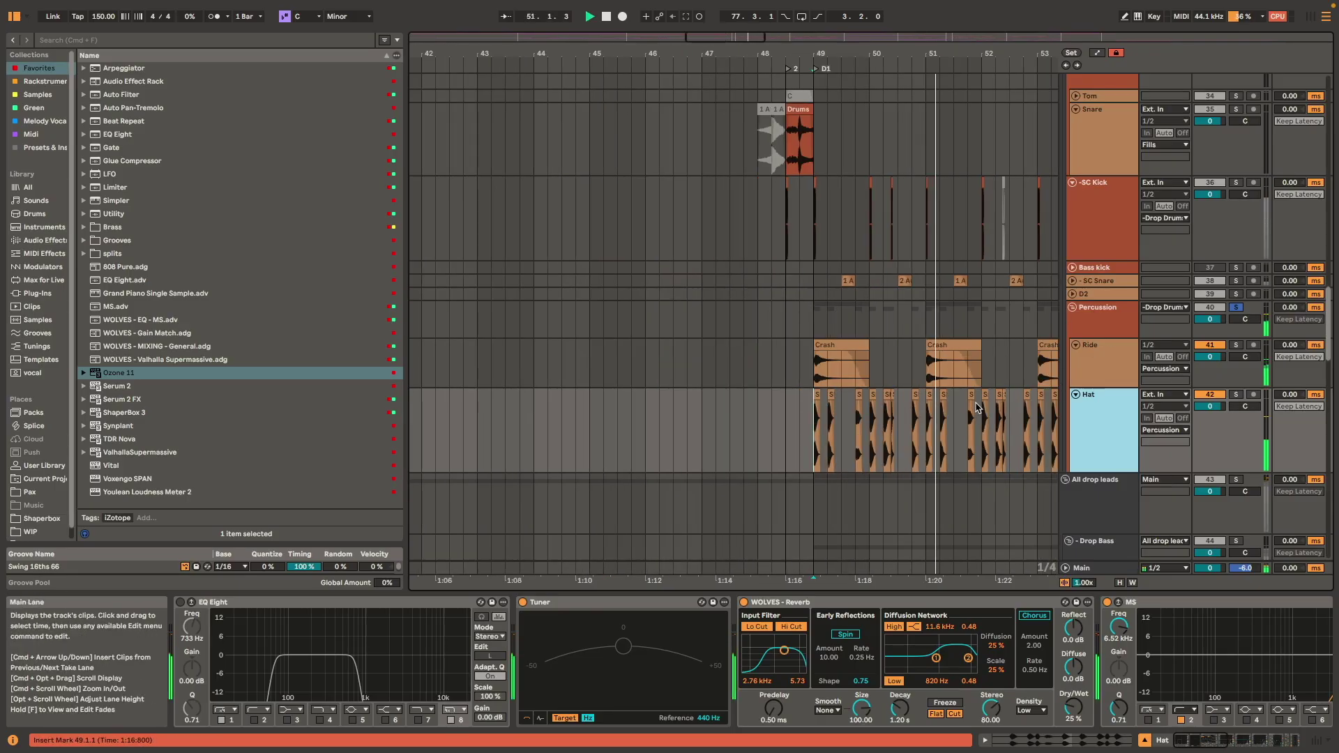
scroll(1116, 662, "right", 10)
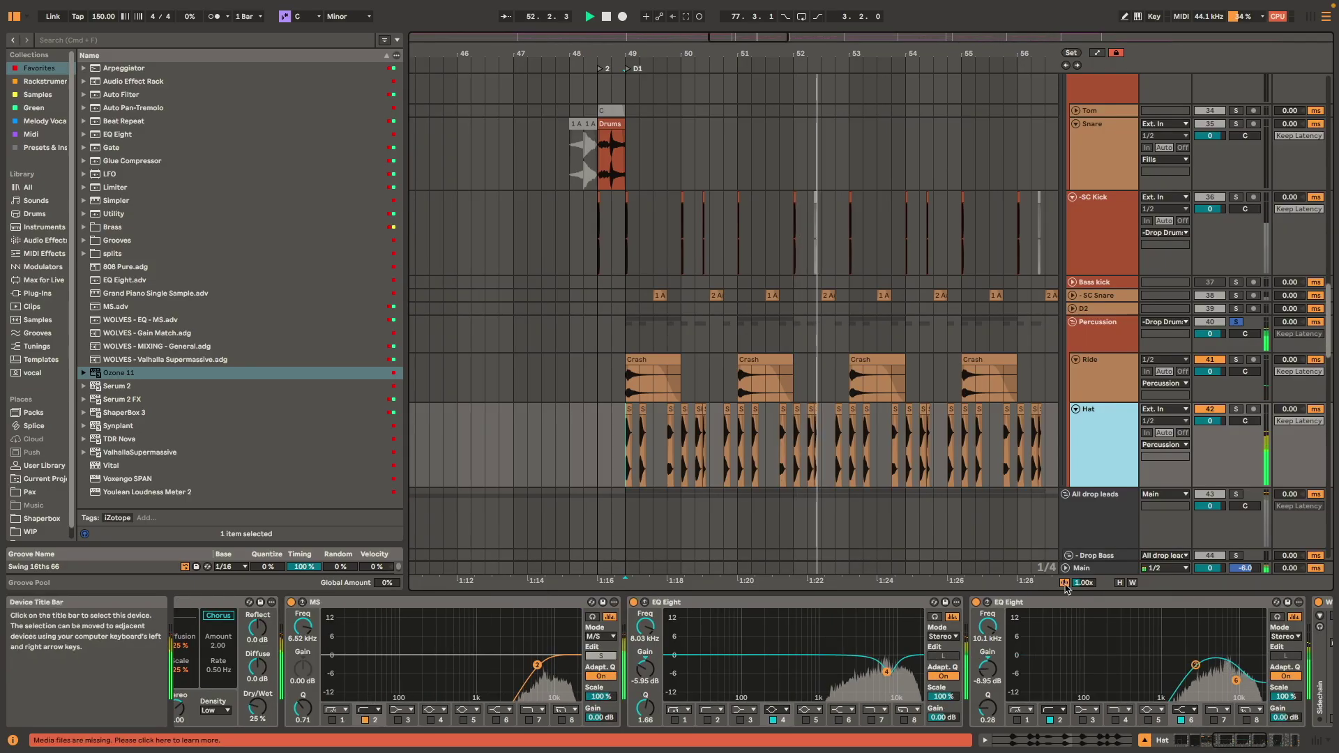
scroll(1292, 674, "left", 10)
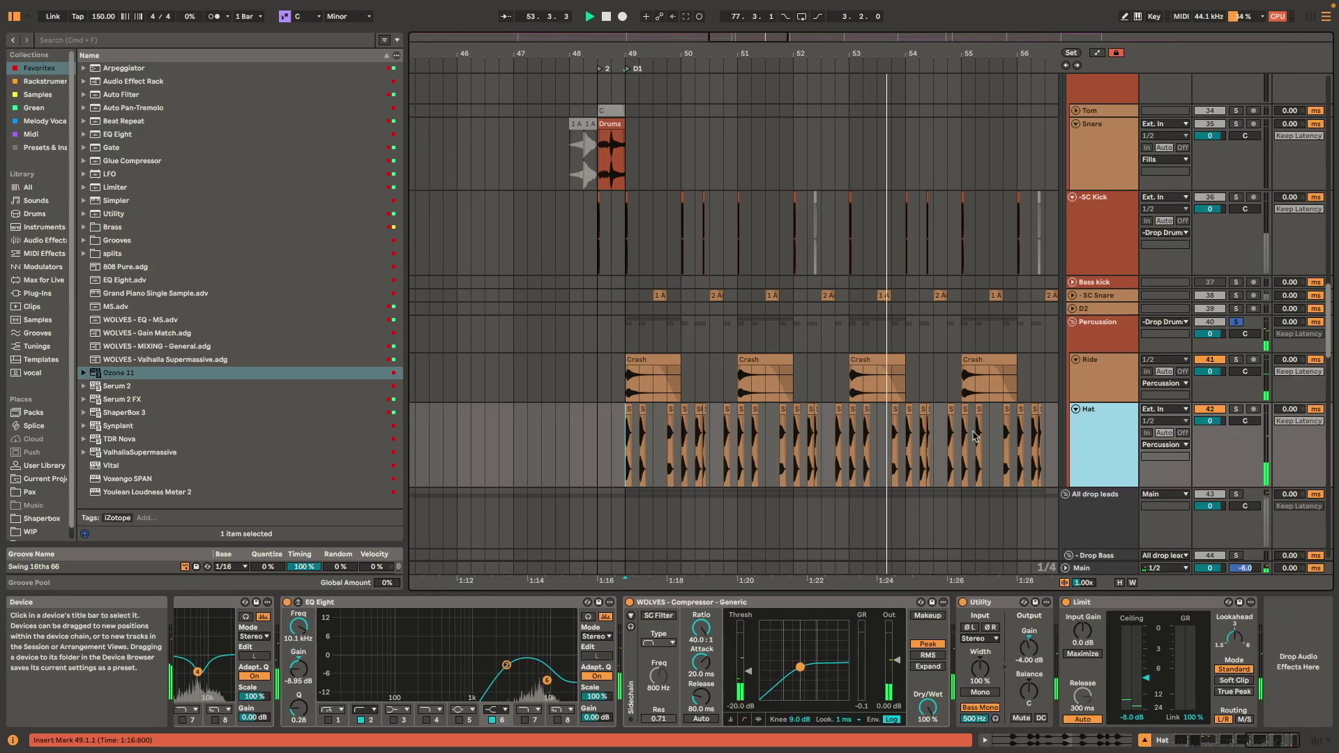
- Examine the effects chains of the Ride track and the Percussion group while the group plays
left_click(1085, 384)
scroll(837, 662, "right", 10)
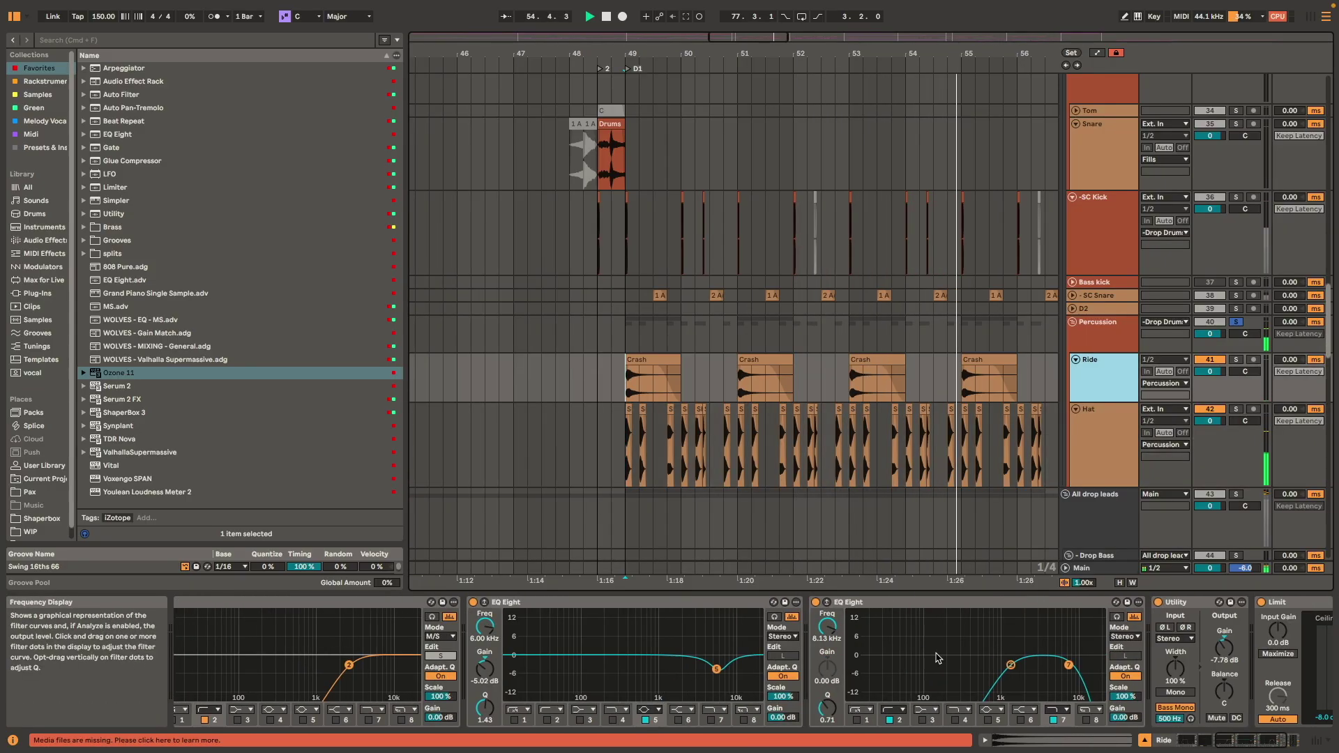
left_click(1109, 312)
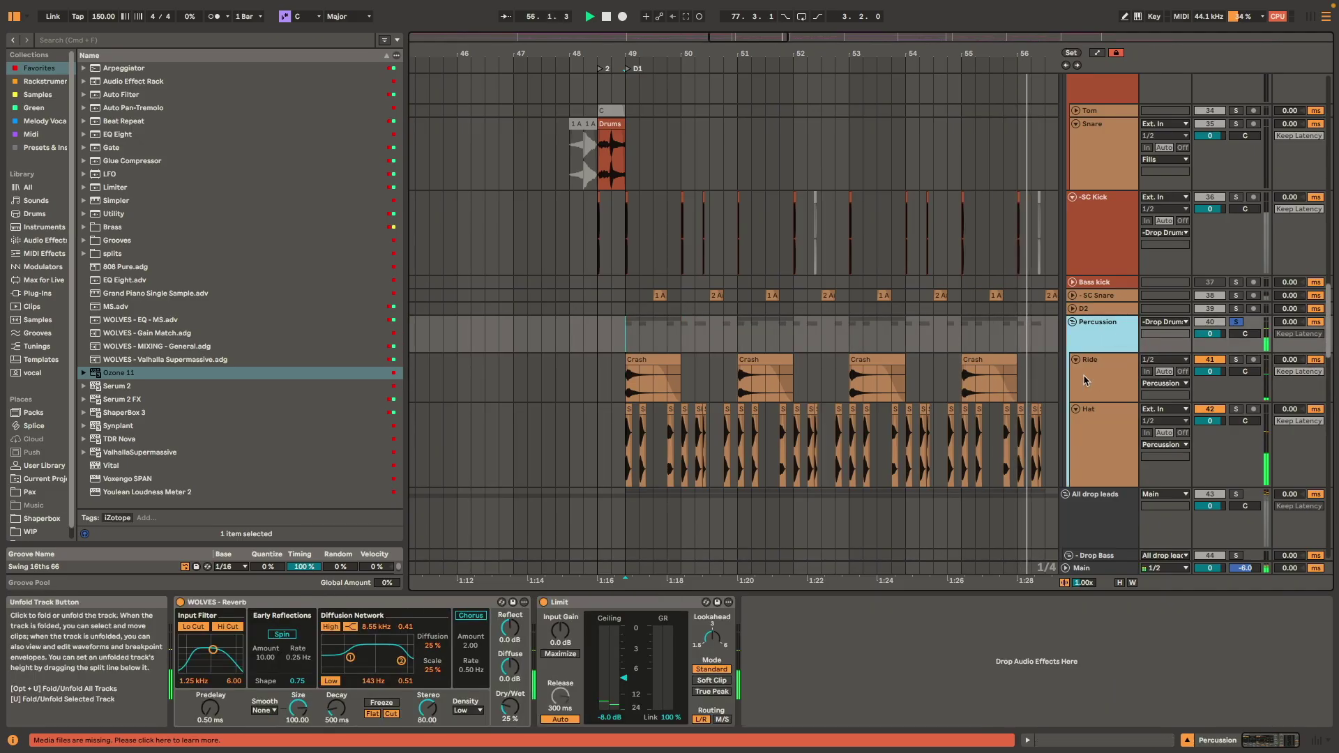
left_click(1127, 381)
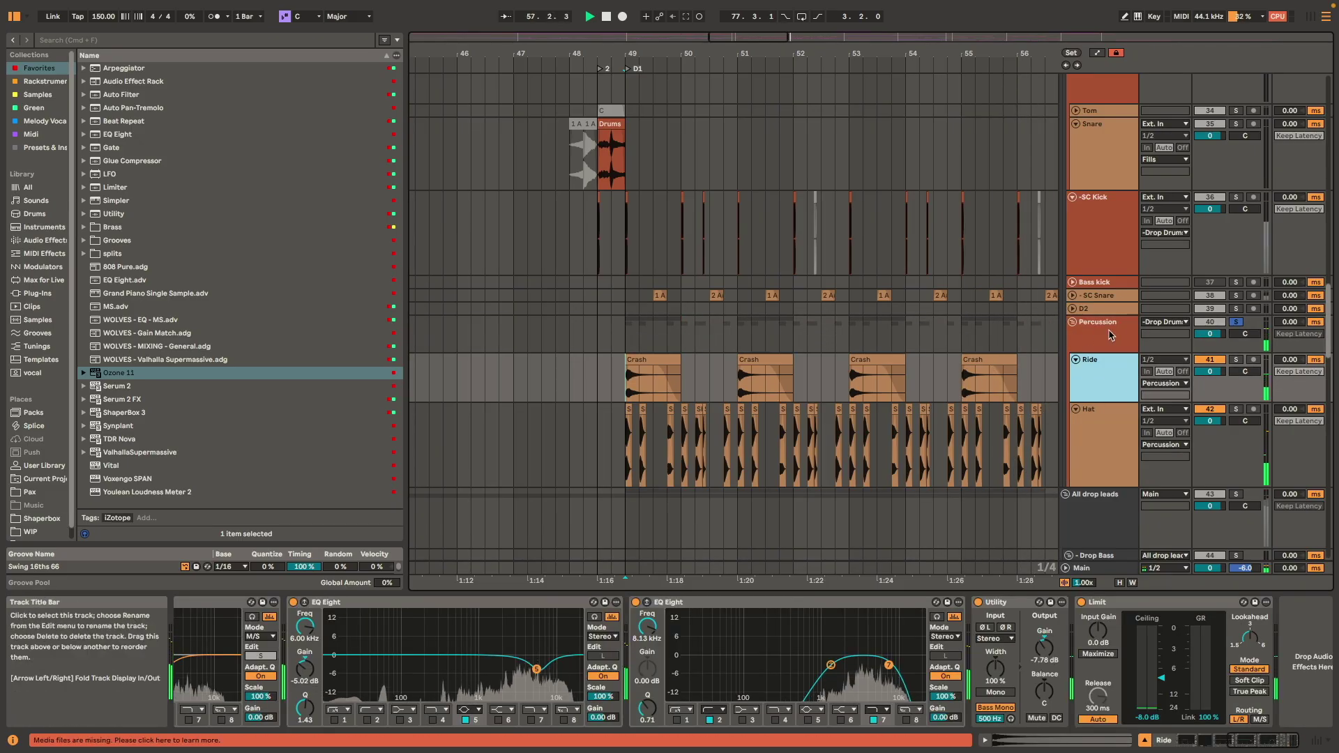
key("Up")
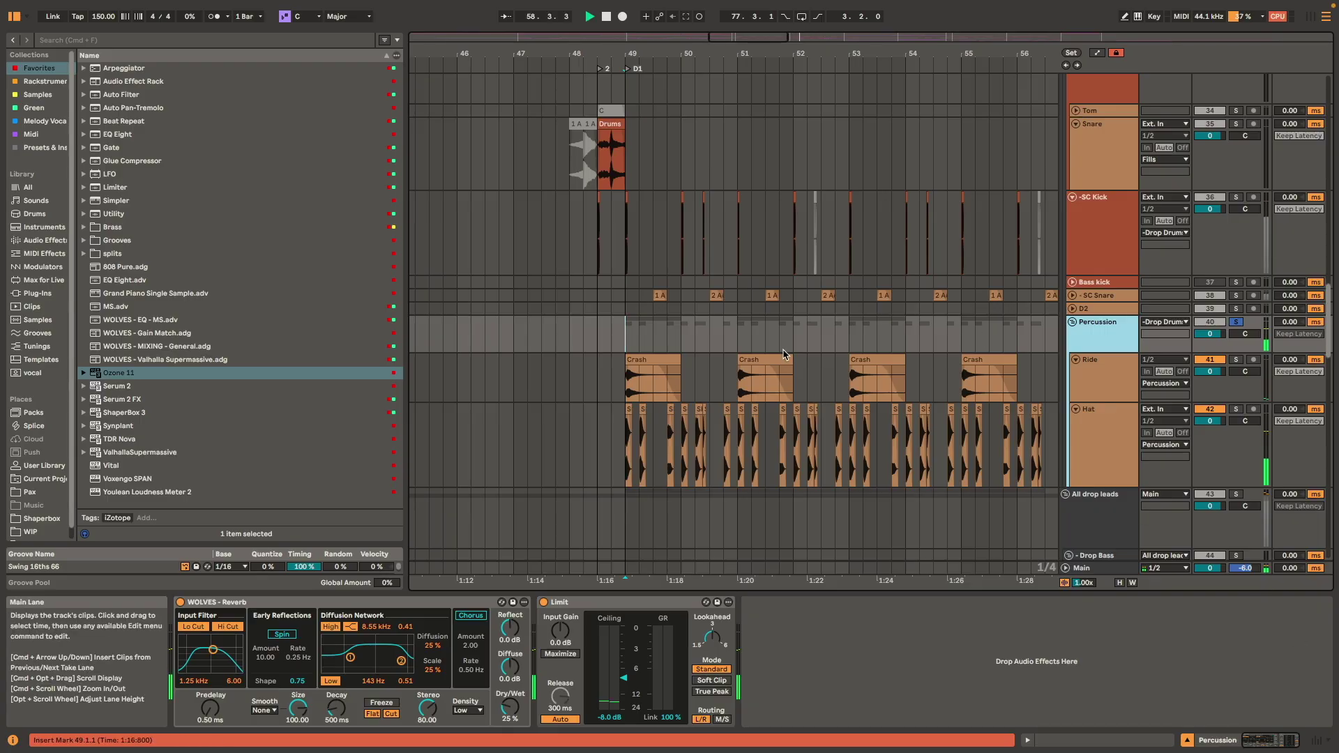
- Stop playback and fold the Percussion group and the Snare and -SC Kick tracks
scroll(1018, 270, "up", 5)
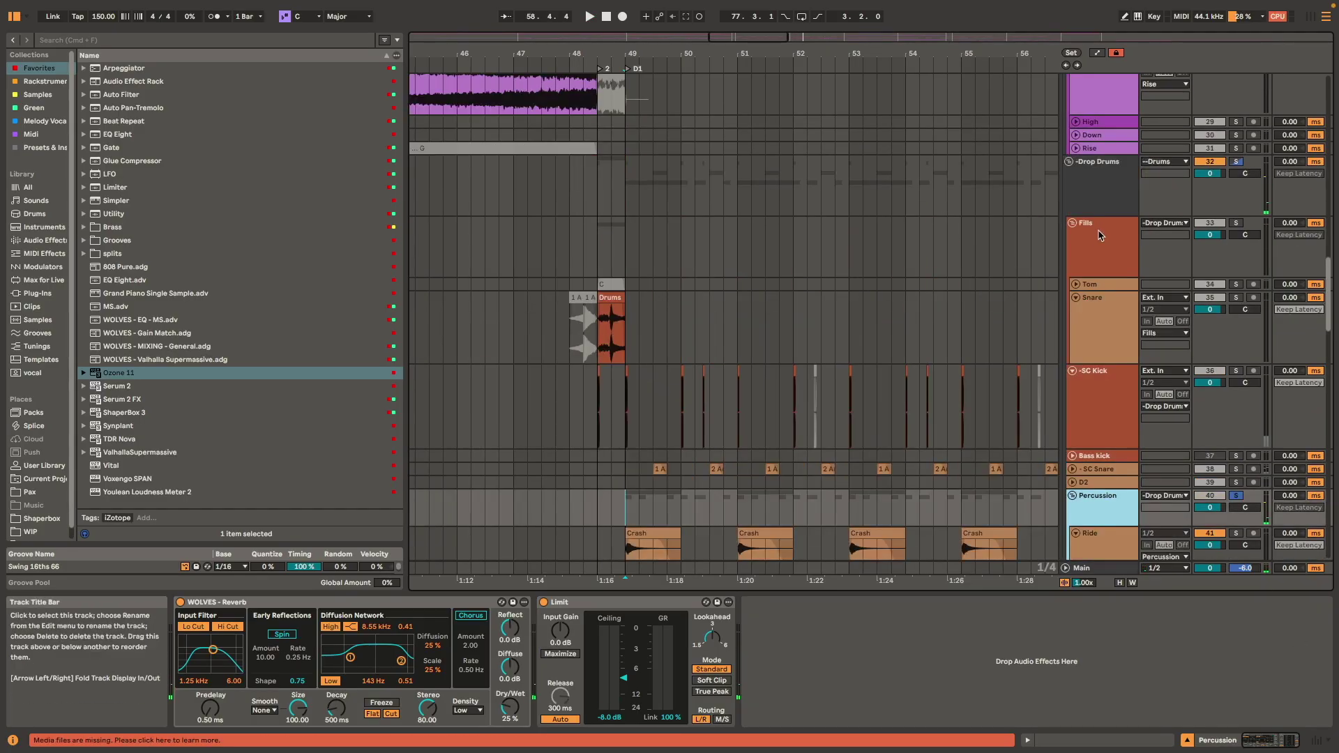
scroll(963, 306, "down", 5)
scroll(914, 280, "left", 3)
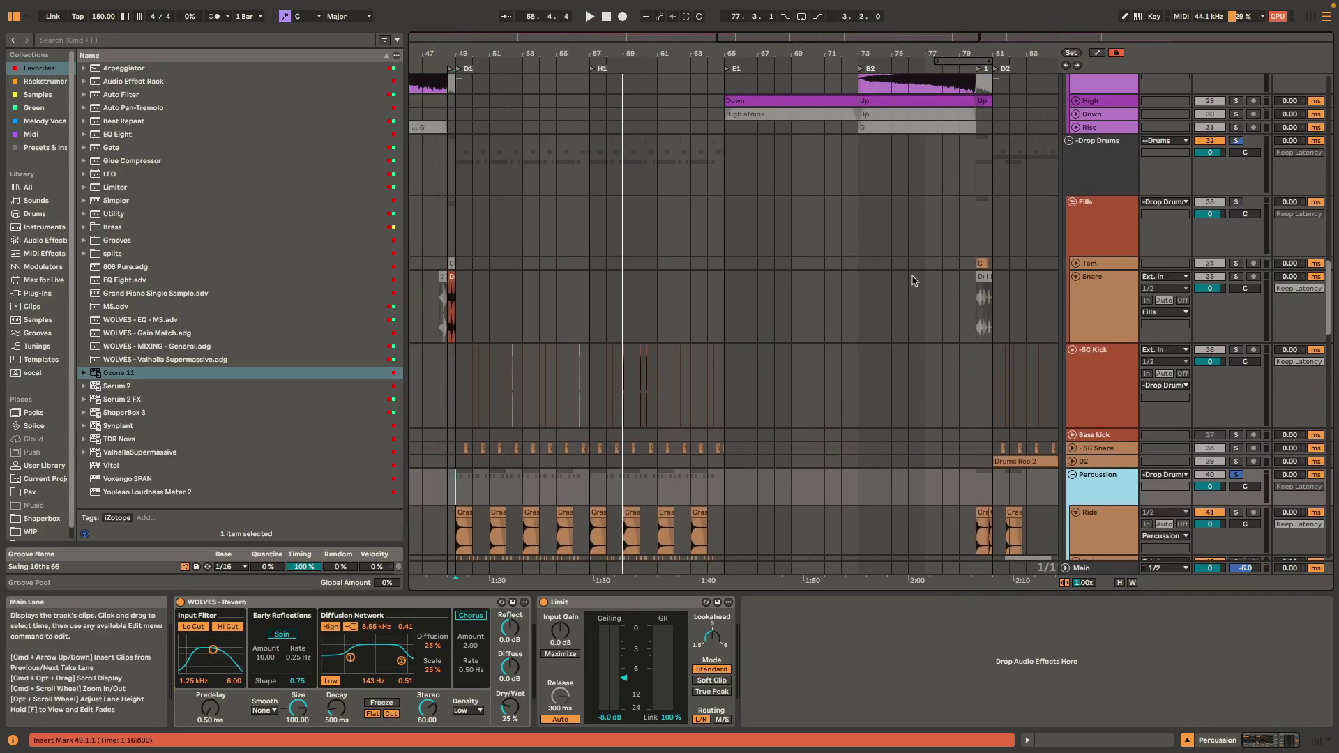
scroll(872, 272, "left", 5)
scroll(872, 272, "down", 4)
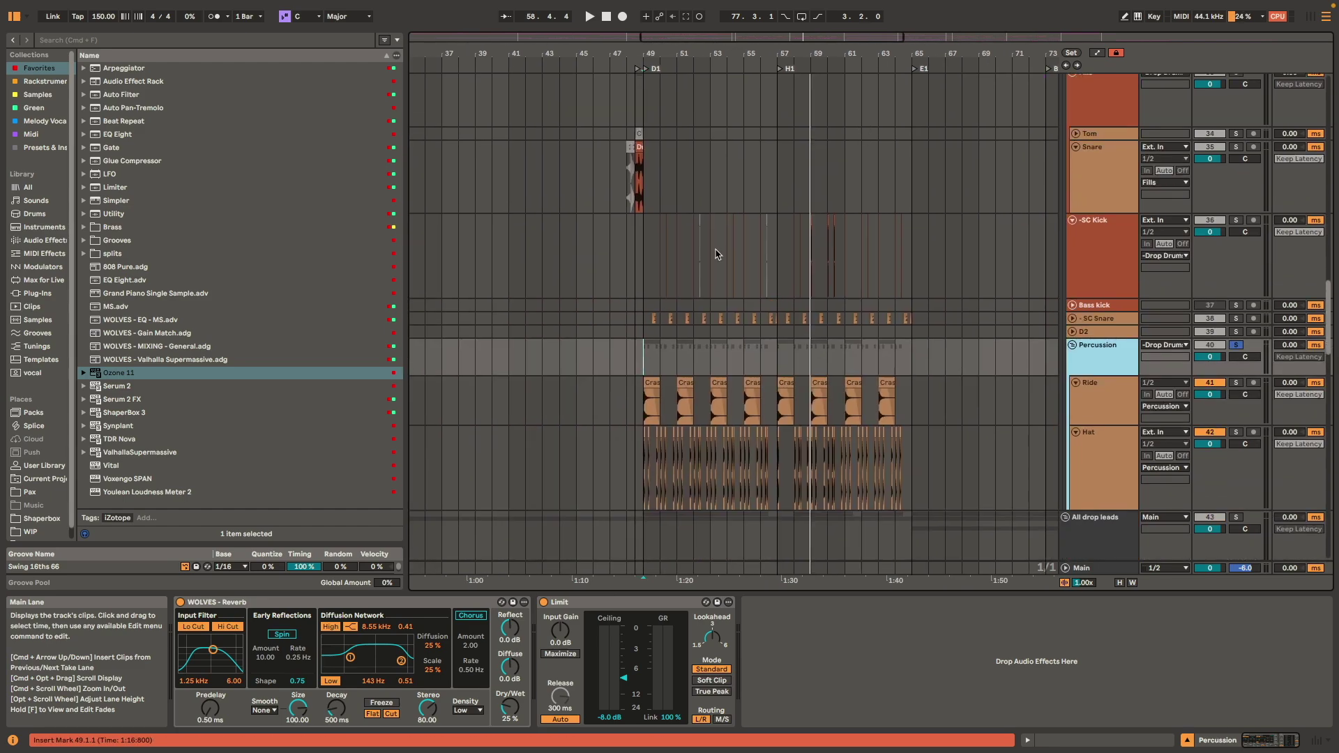
key("u")
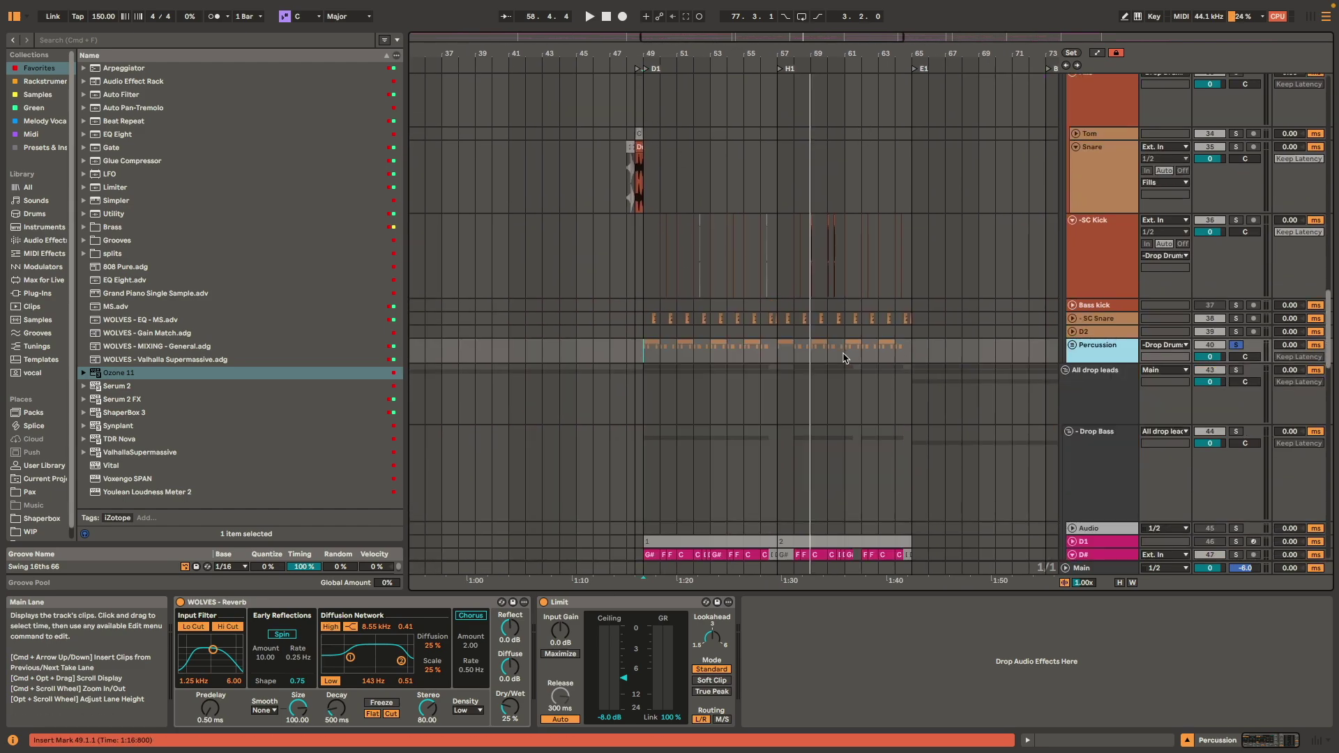
scroll(879, 231, "down", 5)
scroll(867, 195, "down", 4)
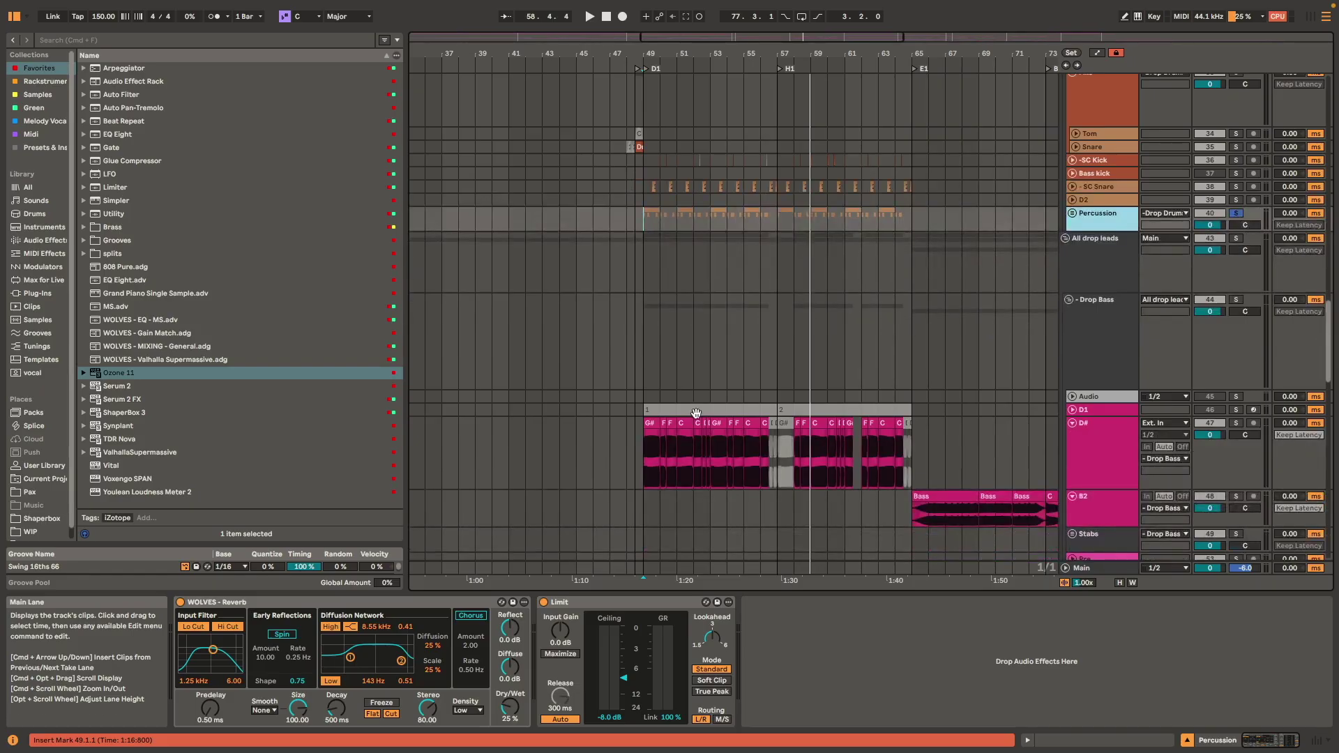
- Play only the Drop Bass group from bar 49 and look closely at the D# track's clips
scroll(719, 388, "down", 4)
left_click(646, 198)
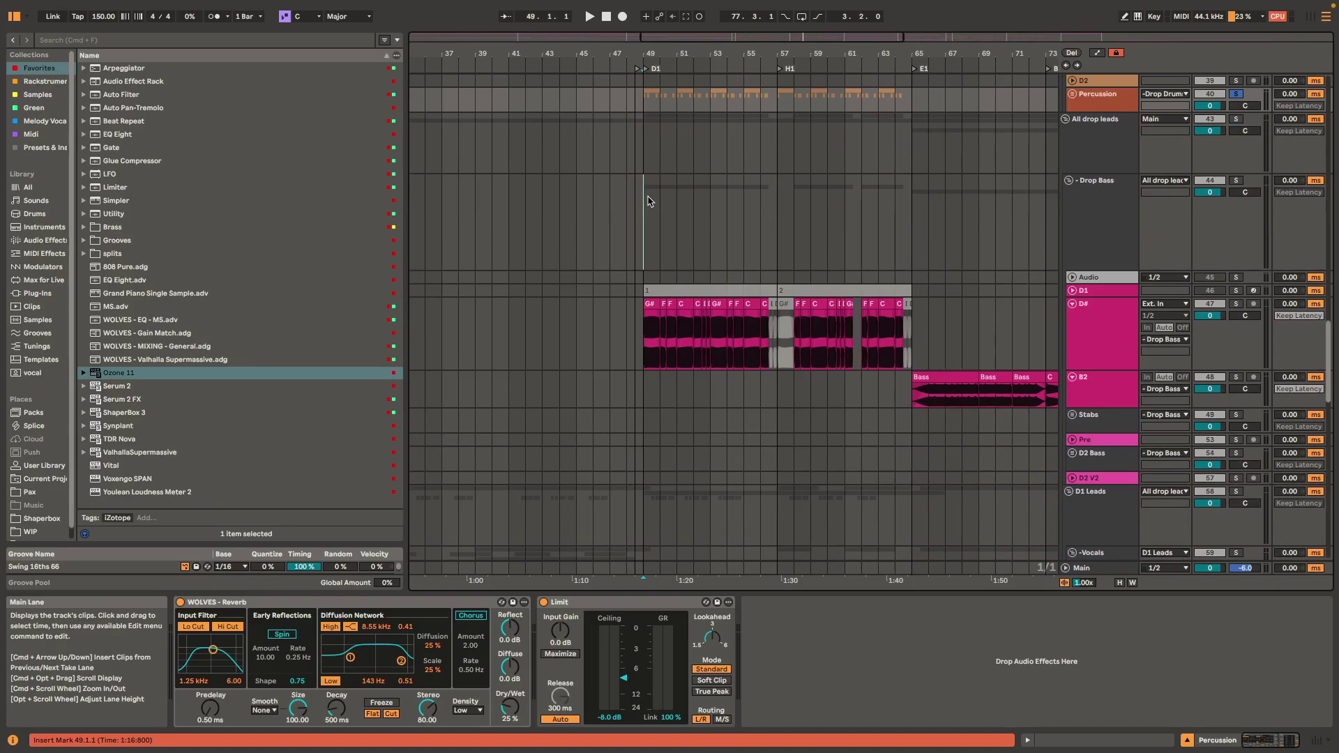
key("space")
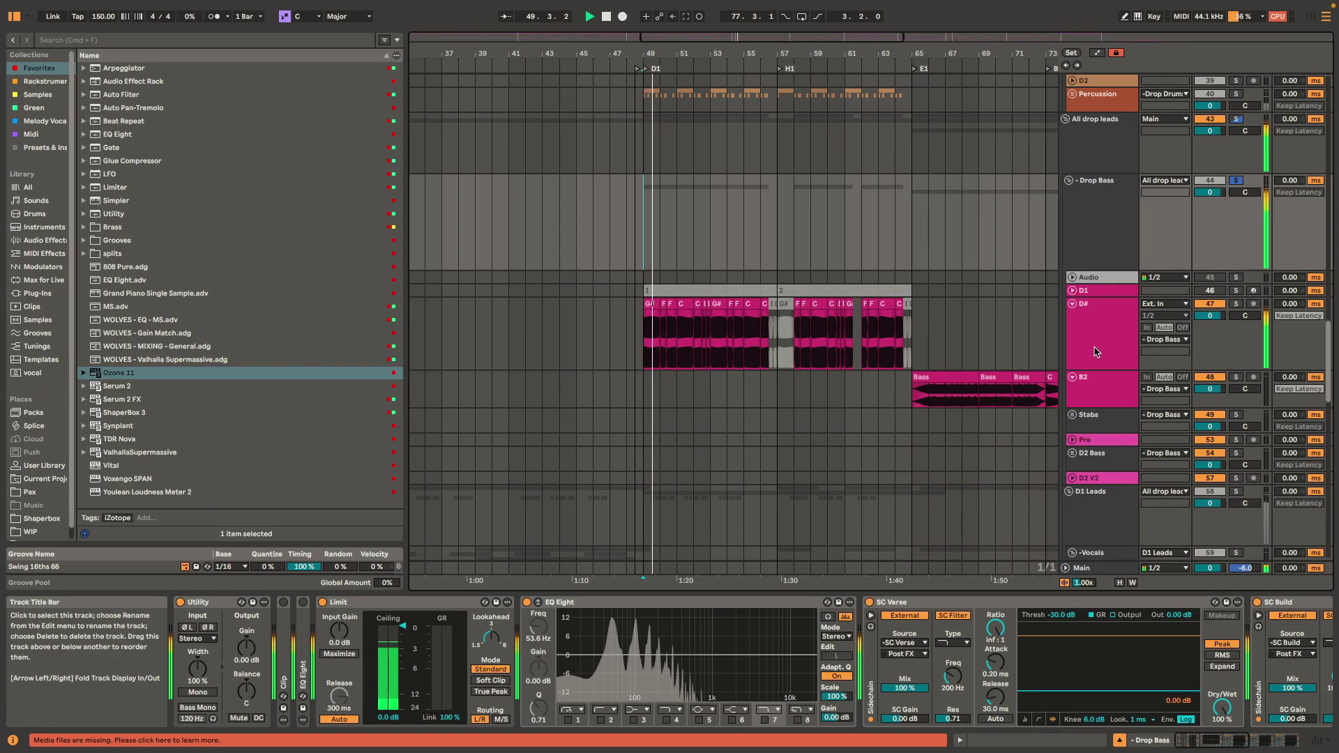
scroll(672, 337, "up", 5)
left_click_drag(672, 338, 793, 316)
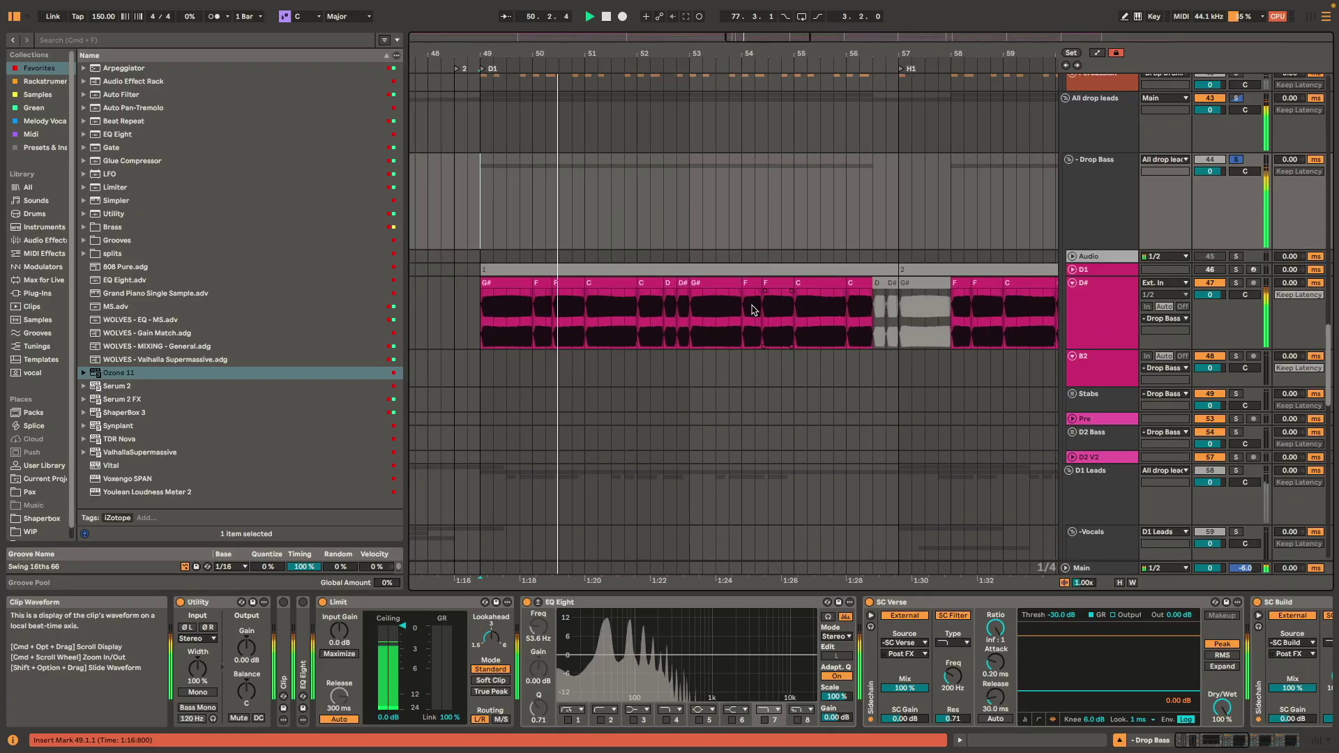
- Inspect the sample of the D# track's first G# clip and compare it with the track's effects chain
double_click(520, 282)
scroll(860, 522, "down", 5)
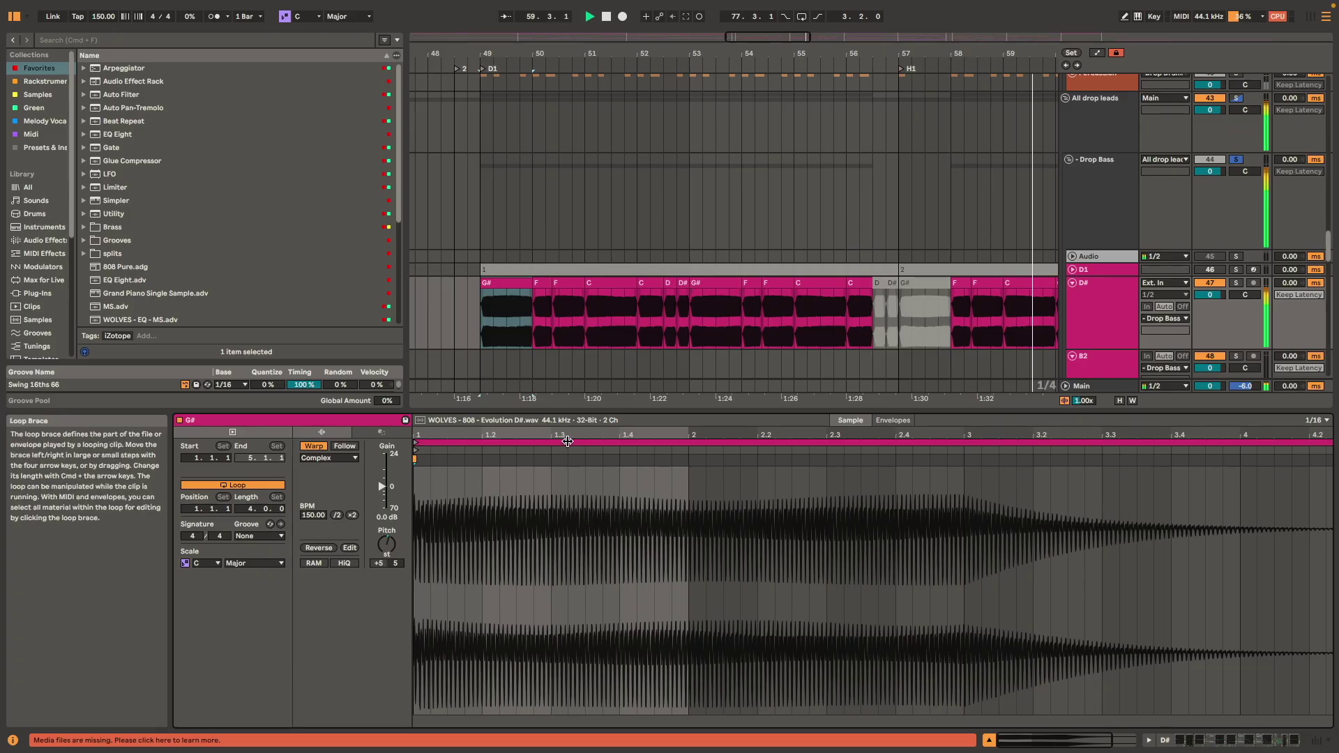
key("shift+Tab")
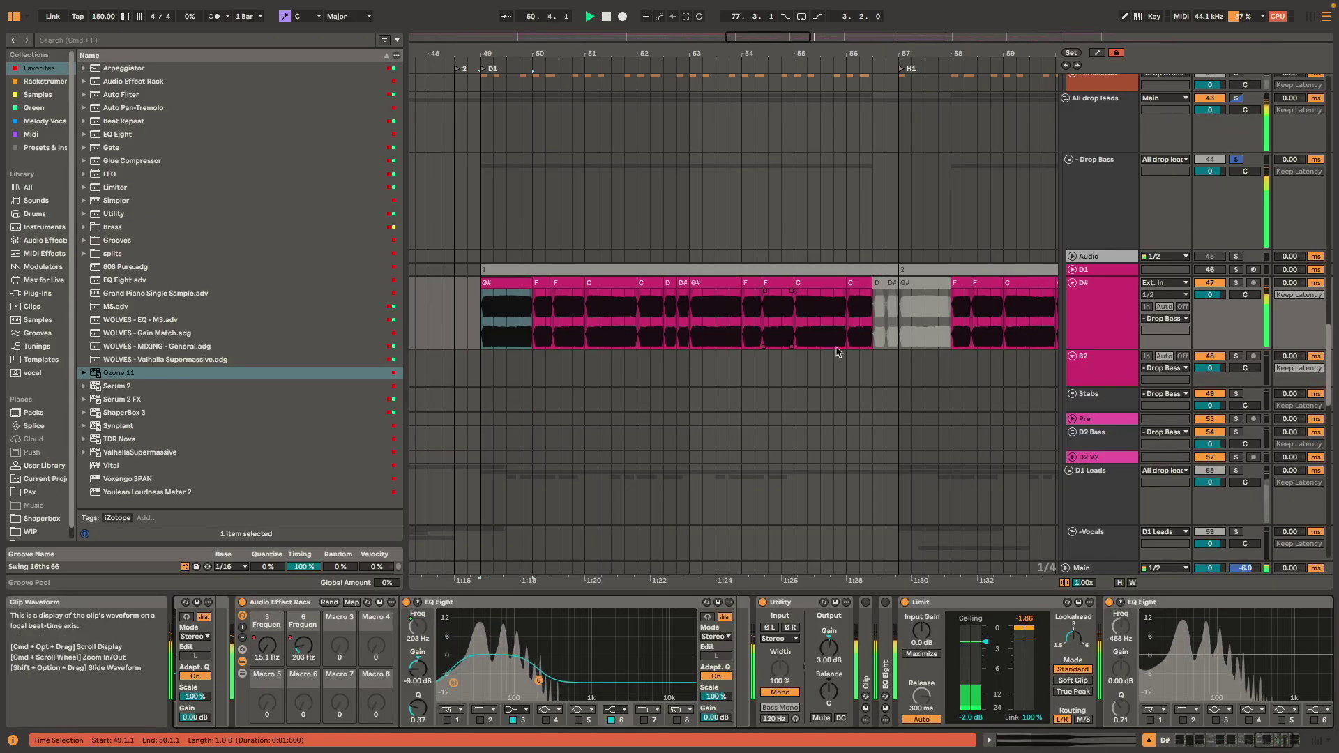
left_click(514, 282)
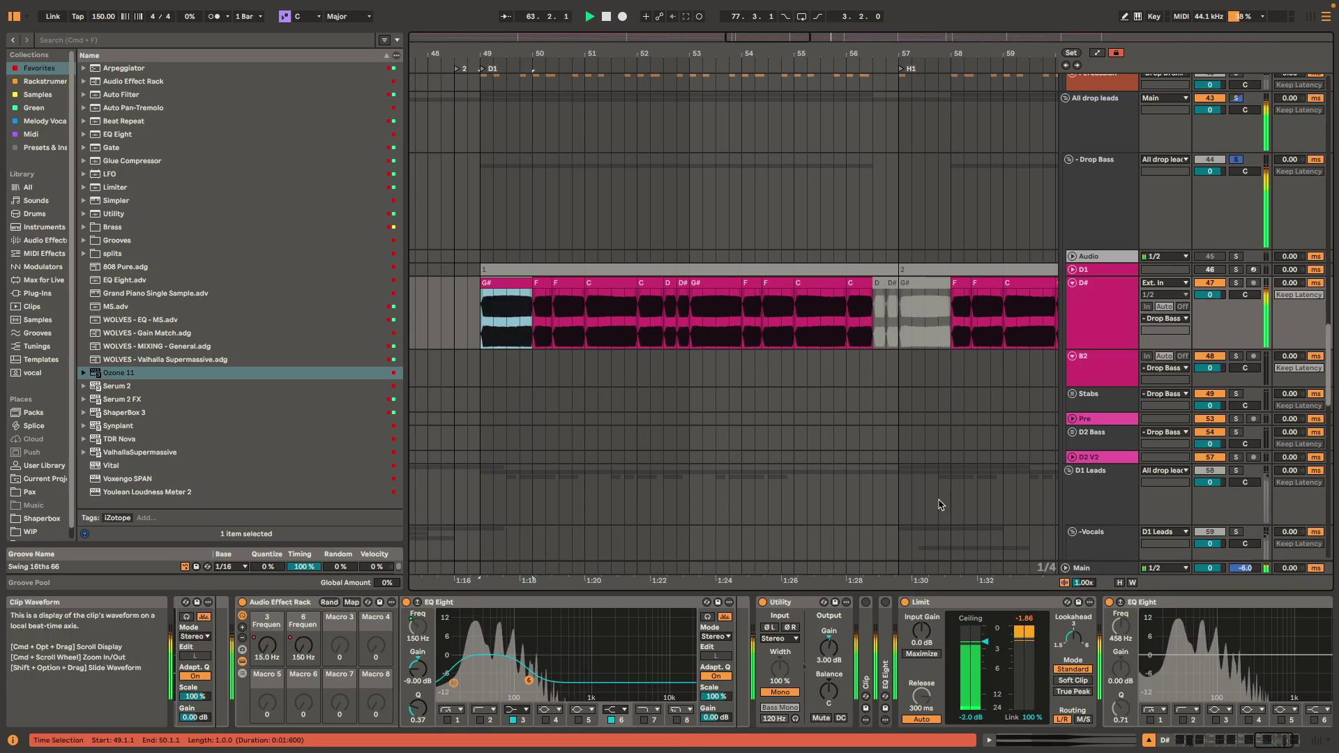
key("shift+Tab")
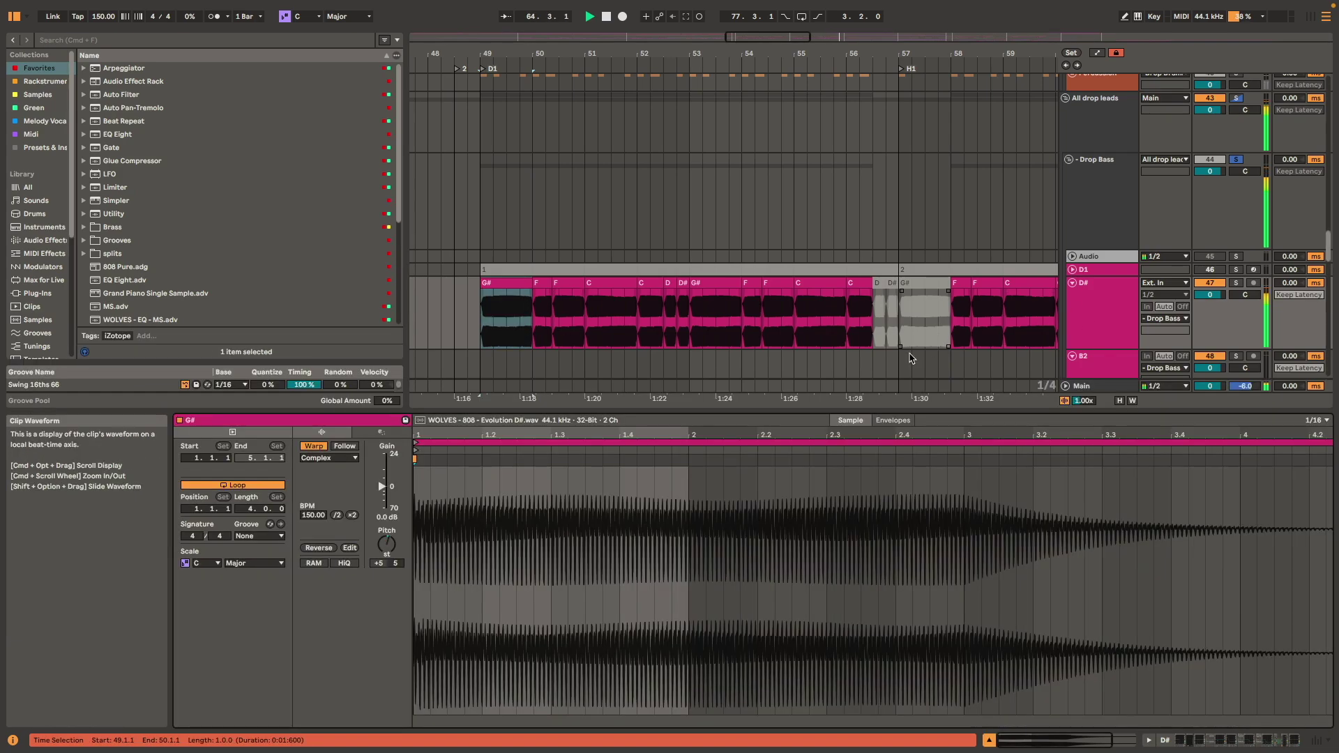
key("shift+Tab")
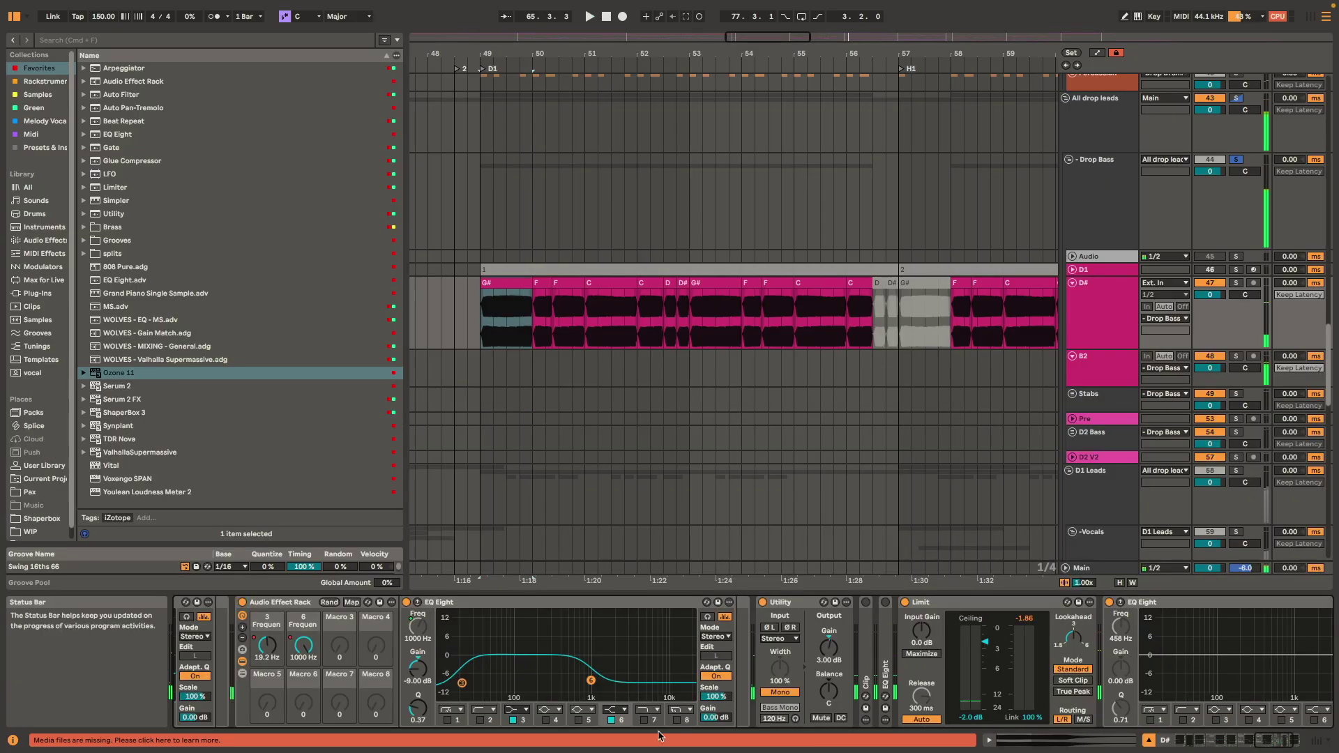
- Replay the bass from bar 49 and examine its spectrum in the enlarged EQ Eight display beside the Audio Effect Rack
scroll(605, 631, "left", 3)
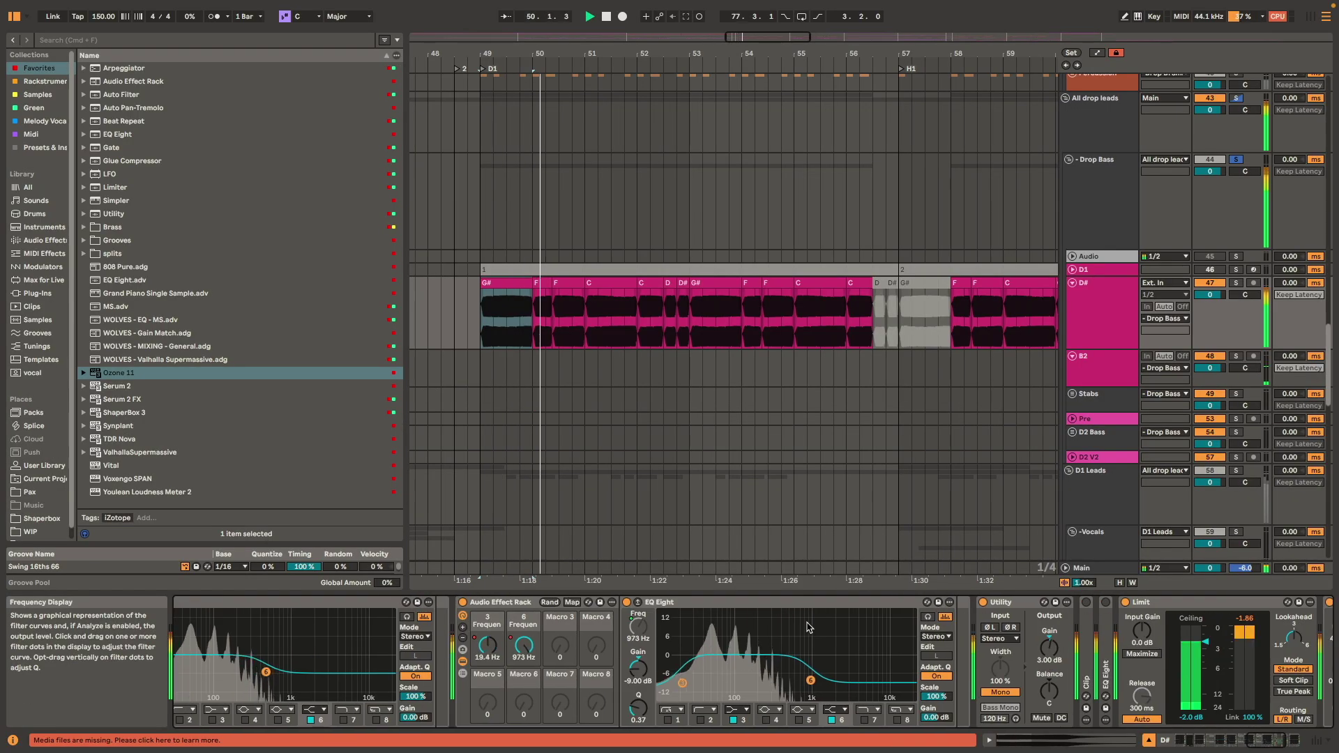
left_click(927, 602)
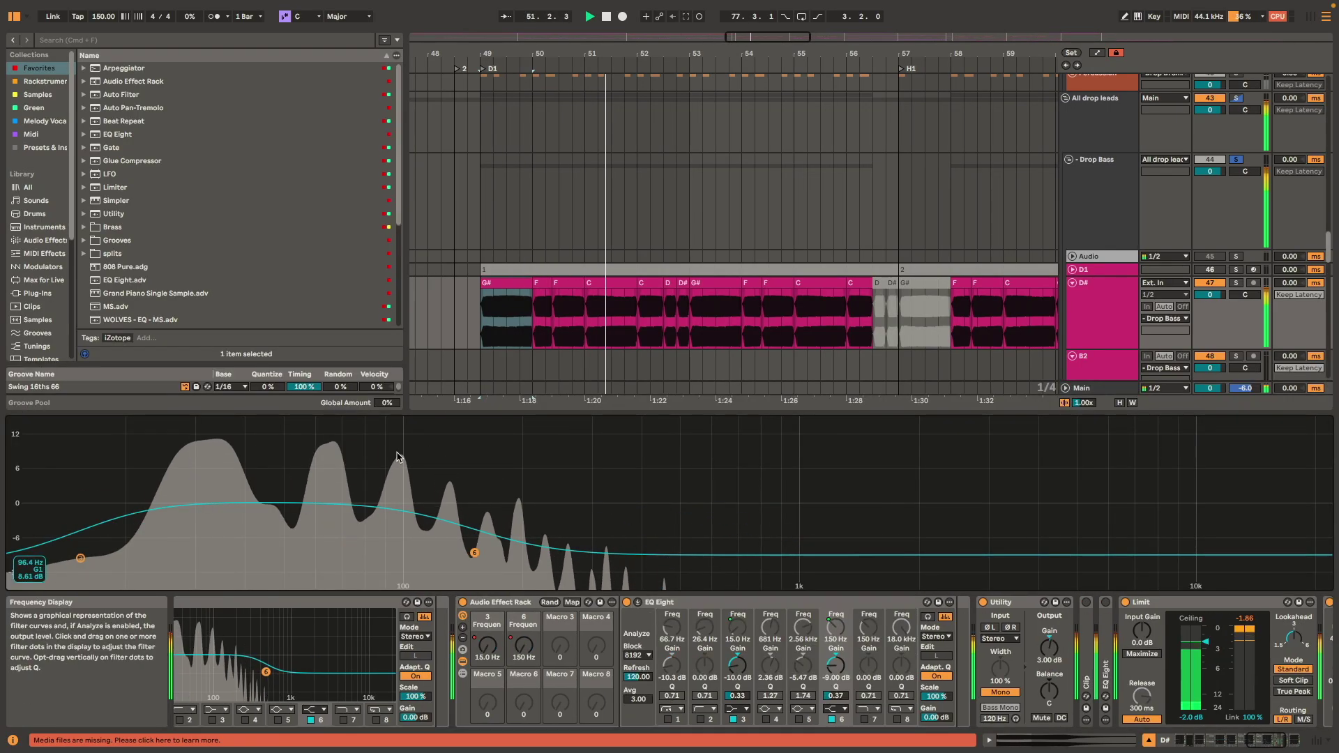
key("space")
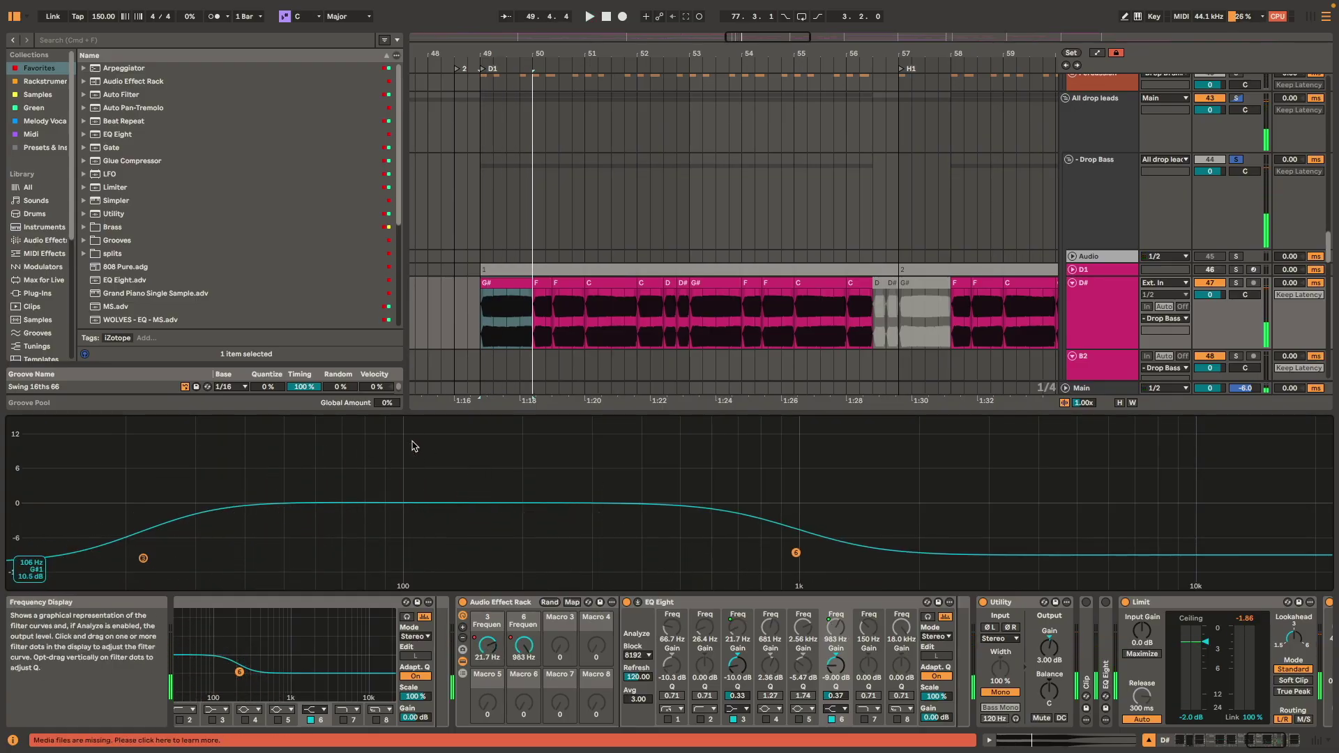
key("space")
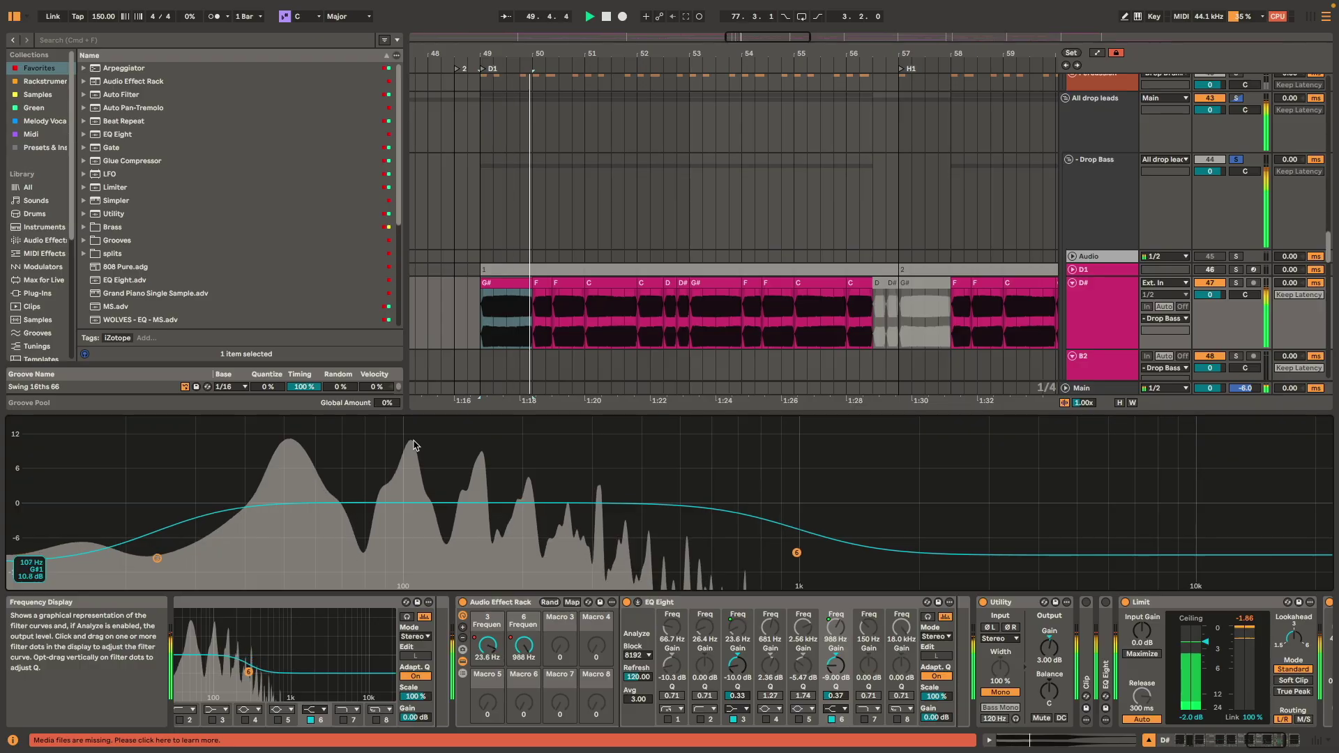
key("space")
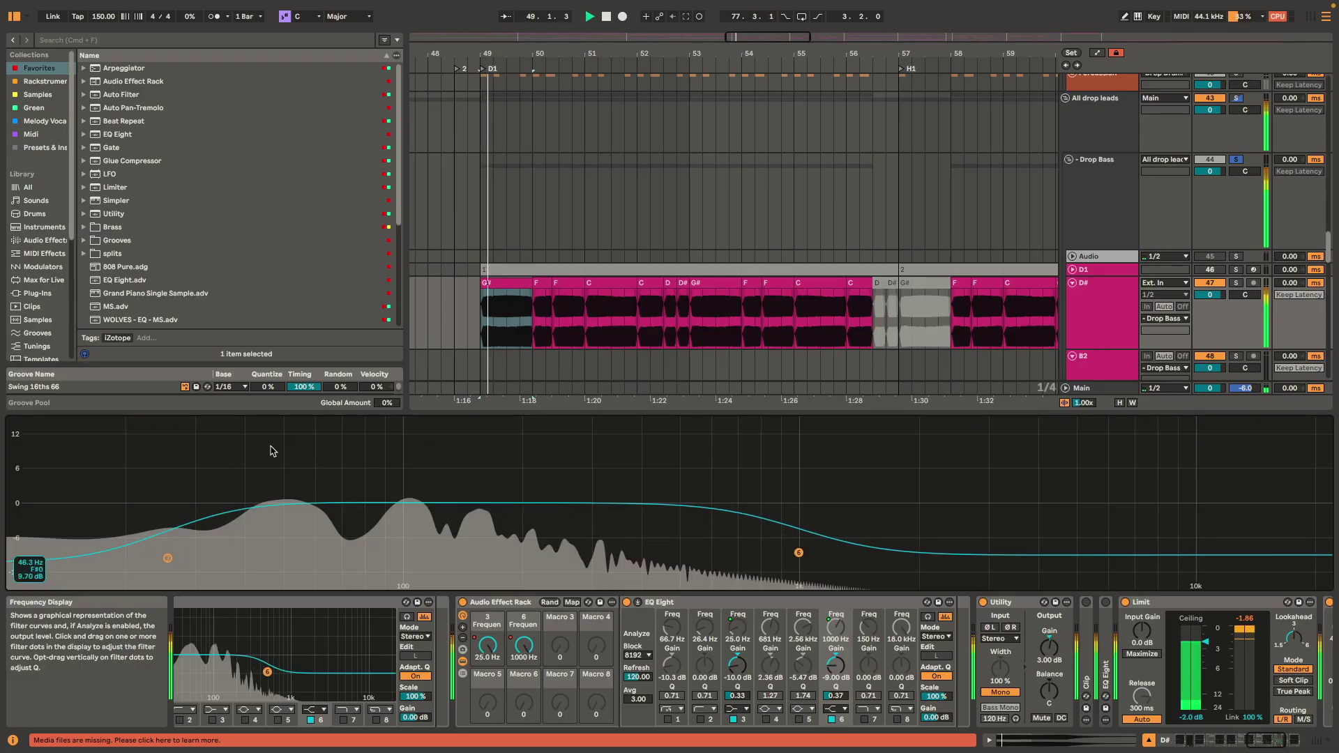
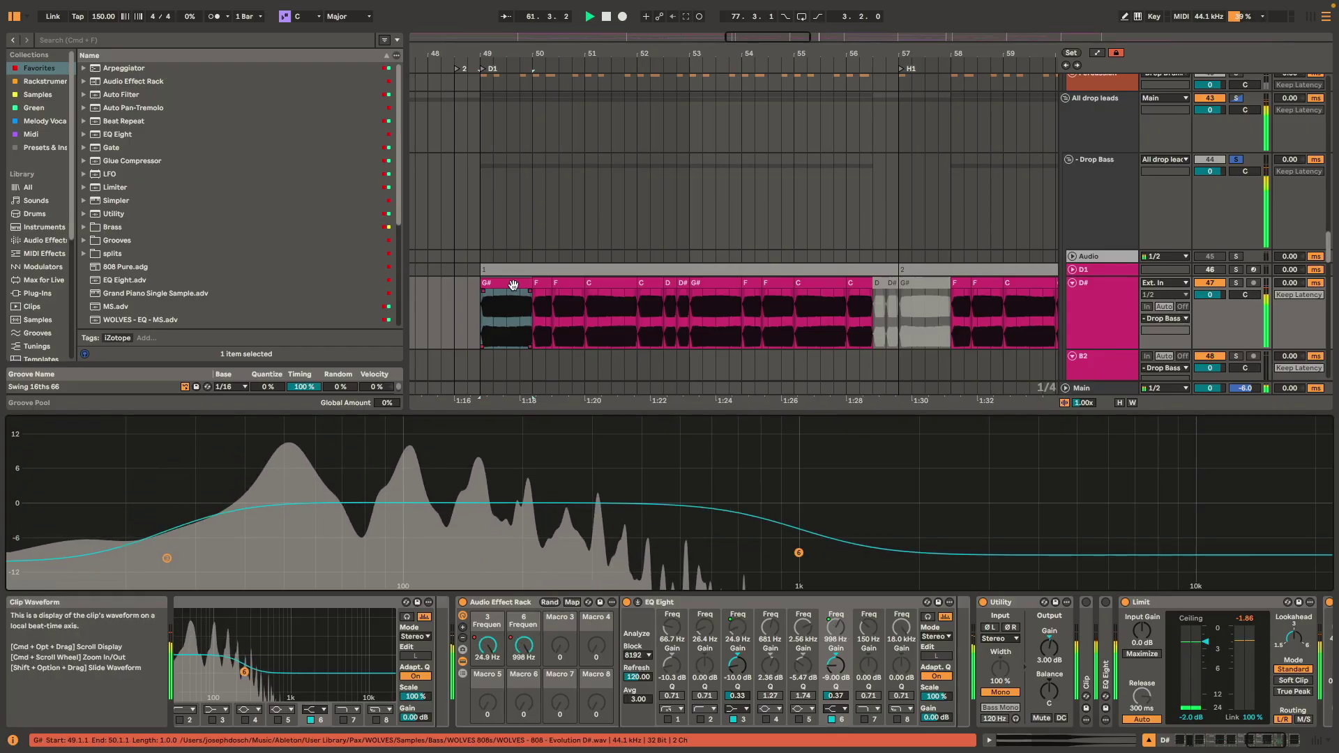
- Play the D# track's C clip at bar 51 and inspect its sample and pitch settings
left_click(614, 289)
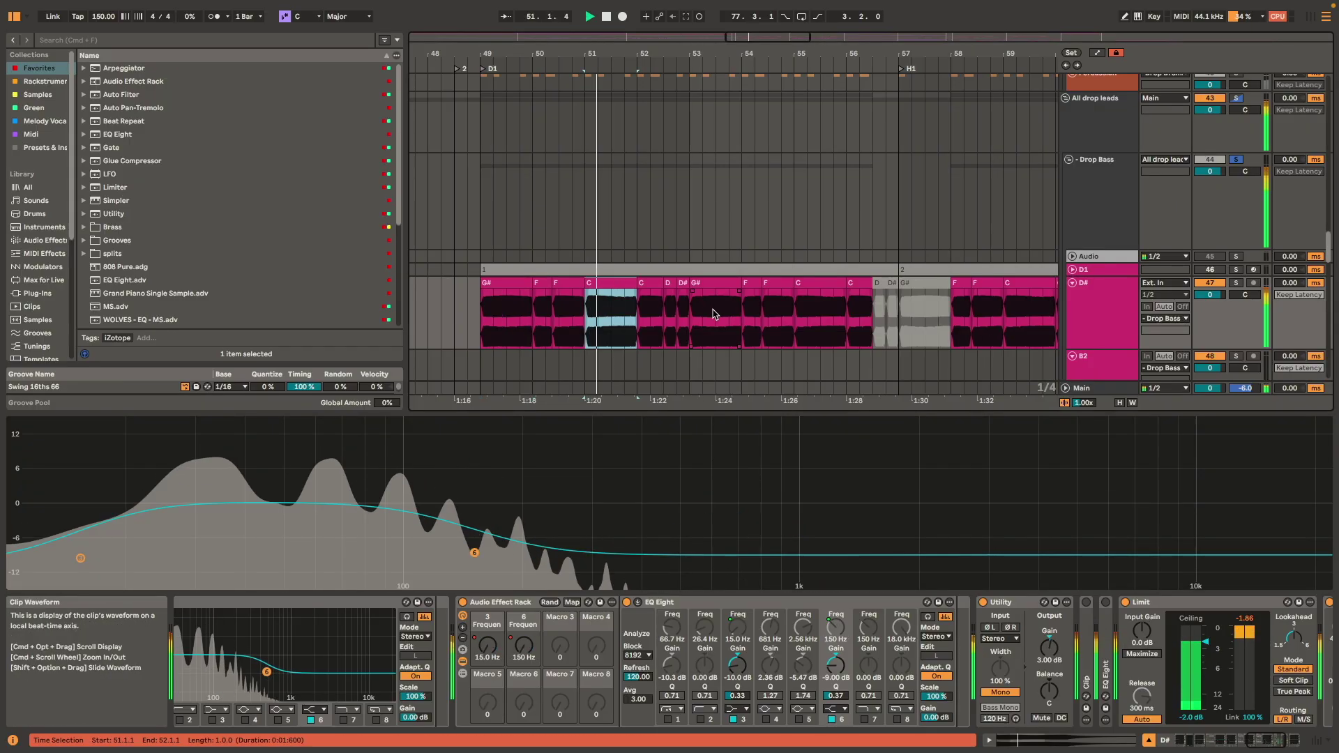
key("shift+Tab")
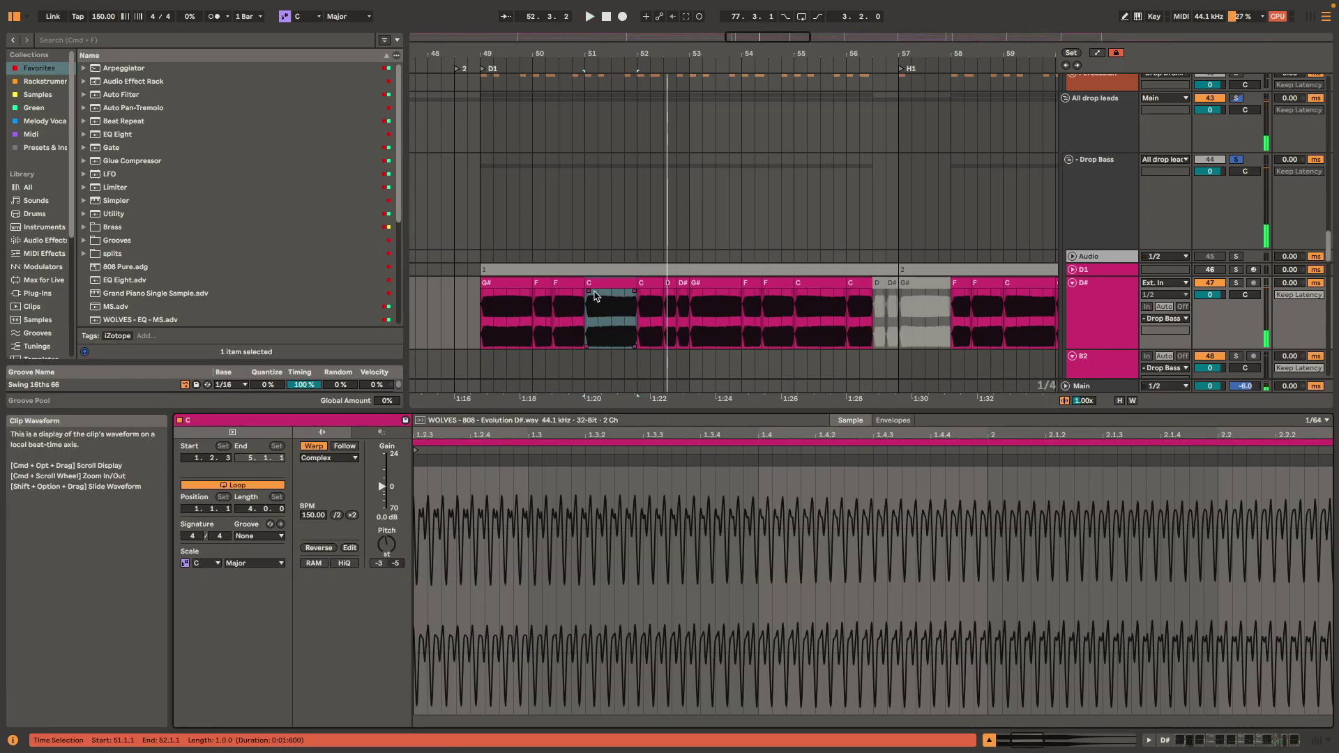
left_click(468, 525)
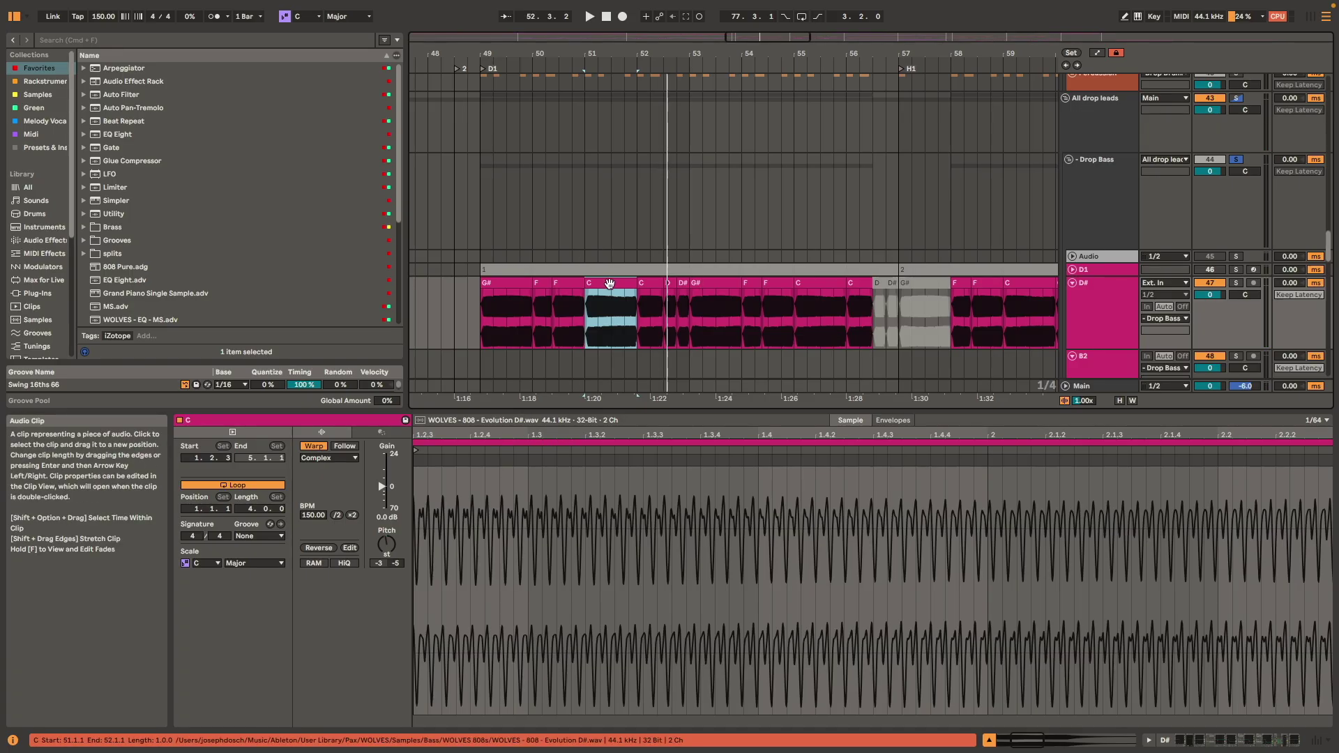
key("space")
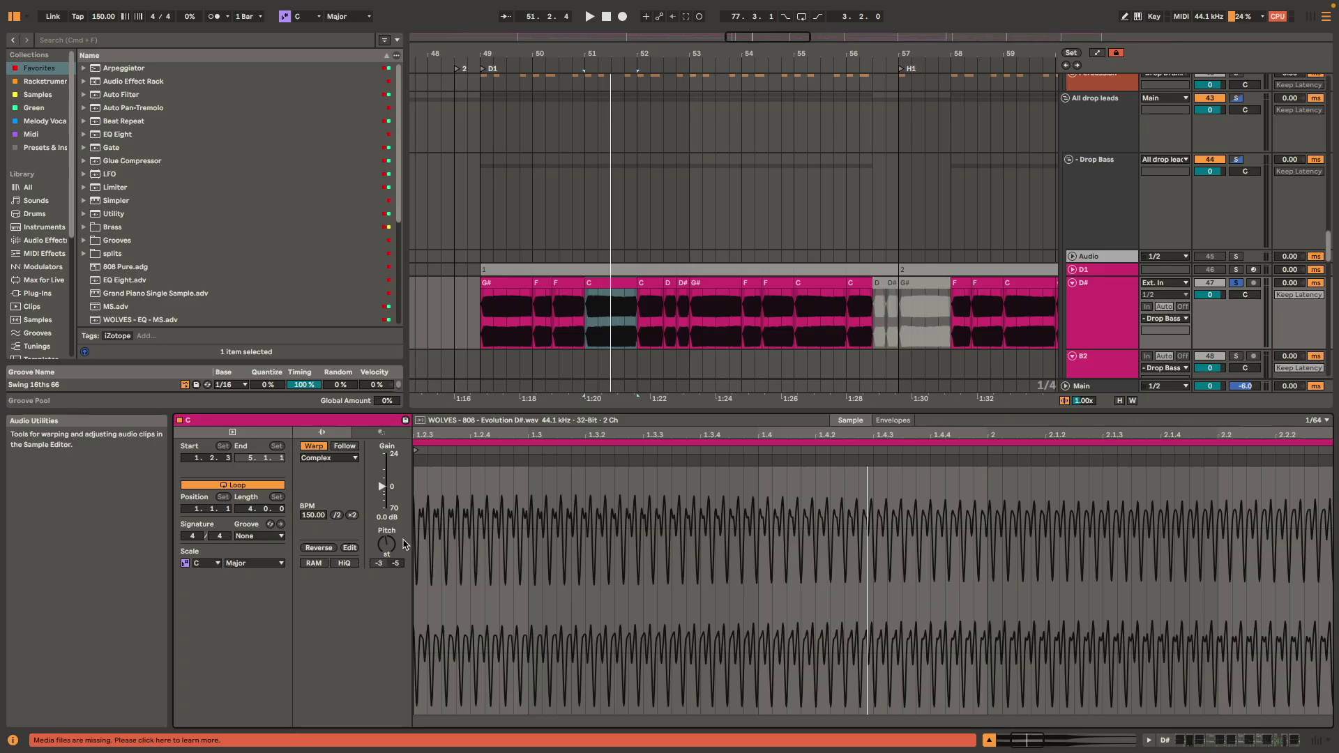
- Play only the D# track from its first G# clip and examine its effects chain, including the Cut shape and EQ Shelf racks
key("shift+Tab")
left_click(646, 308)
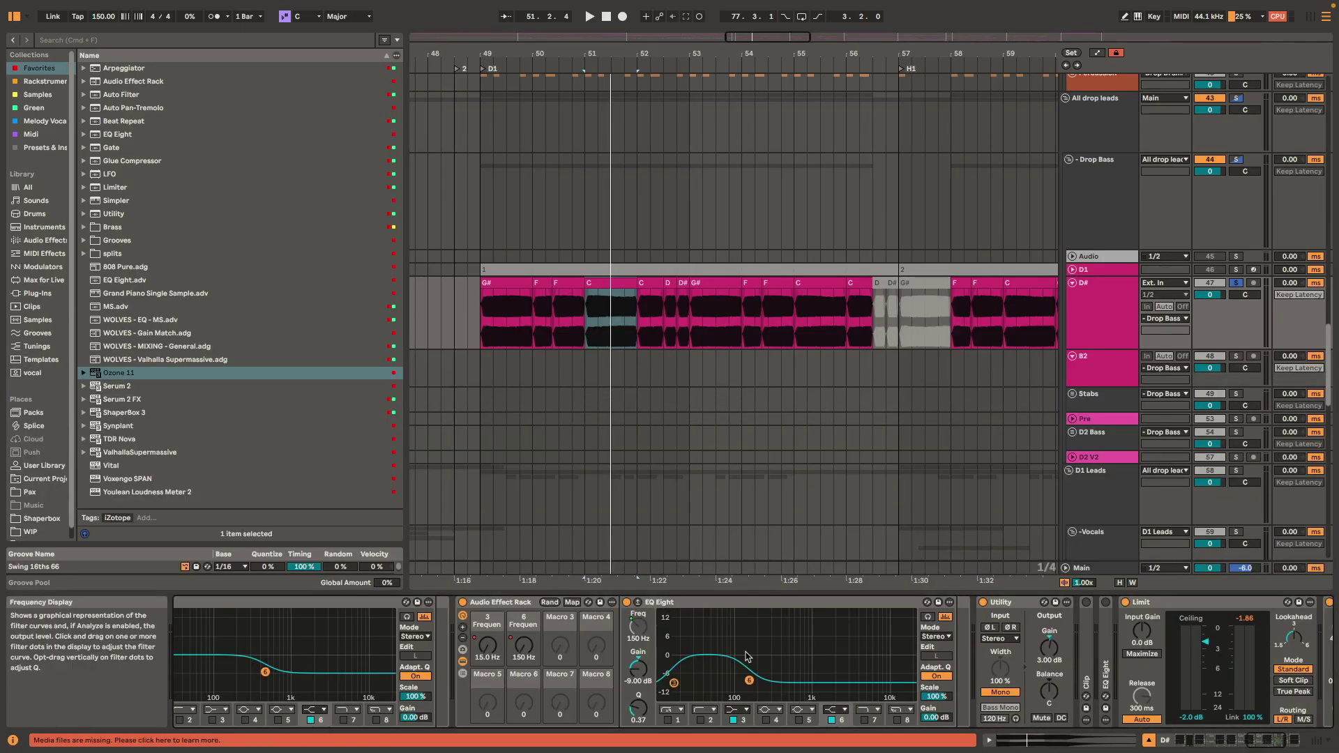
left_click(505, 287)
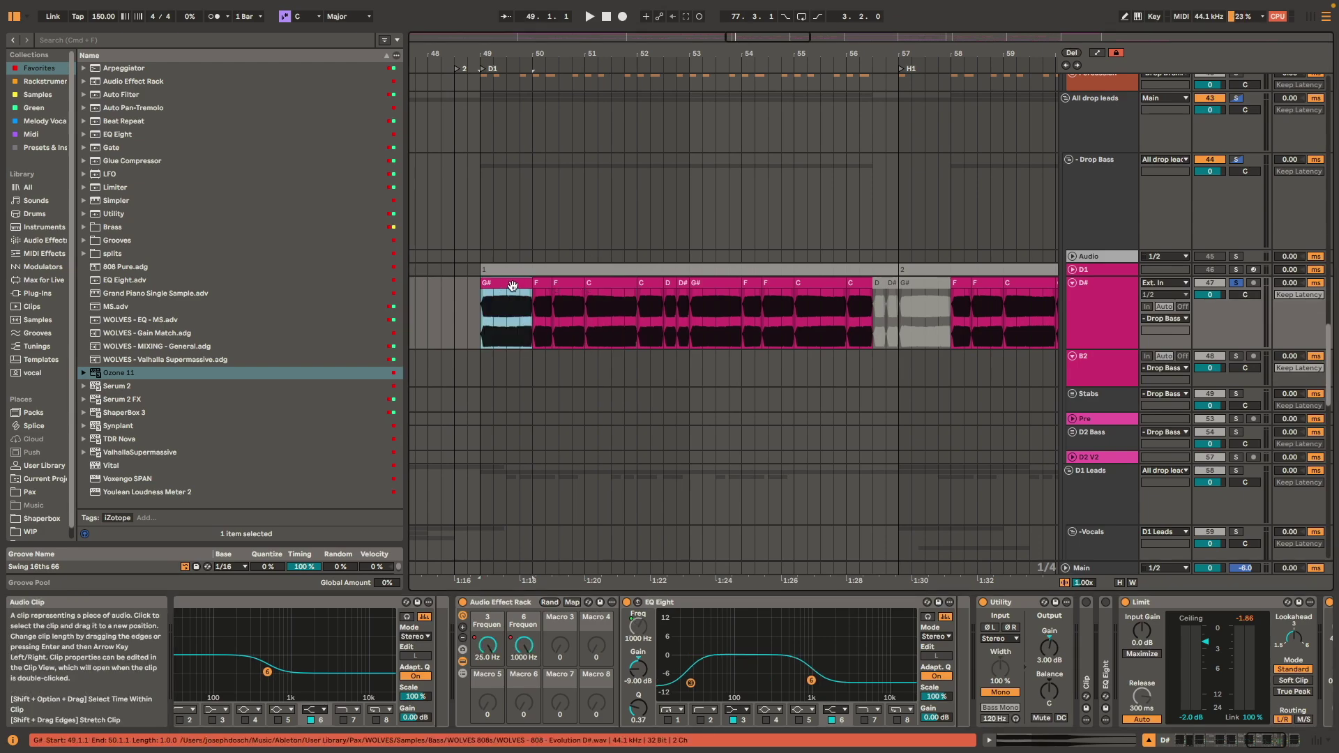
key("space")
scroll(1144, 662, "right", 5)
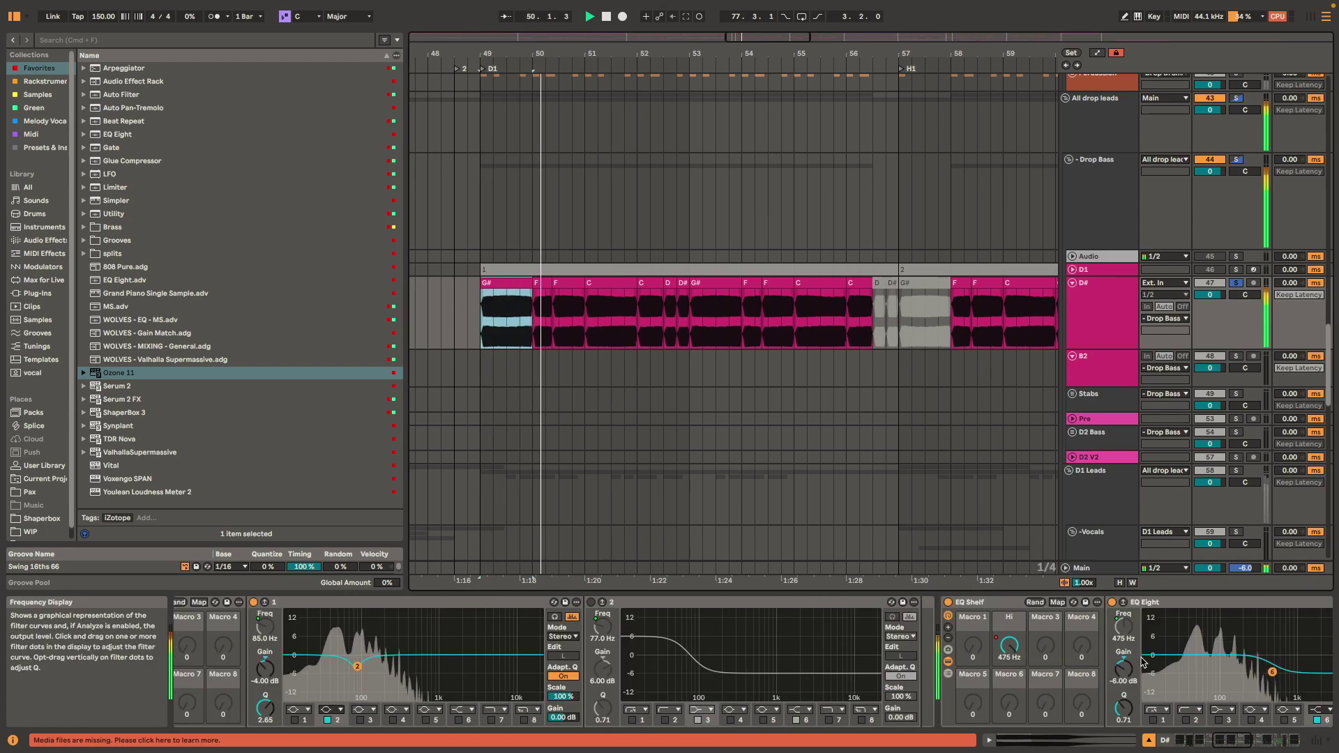
scroll(1145, 662, "left", 5)
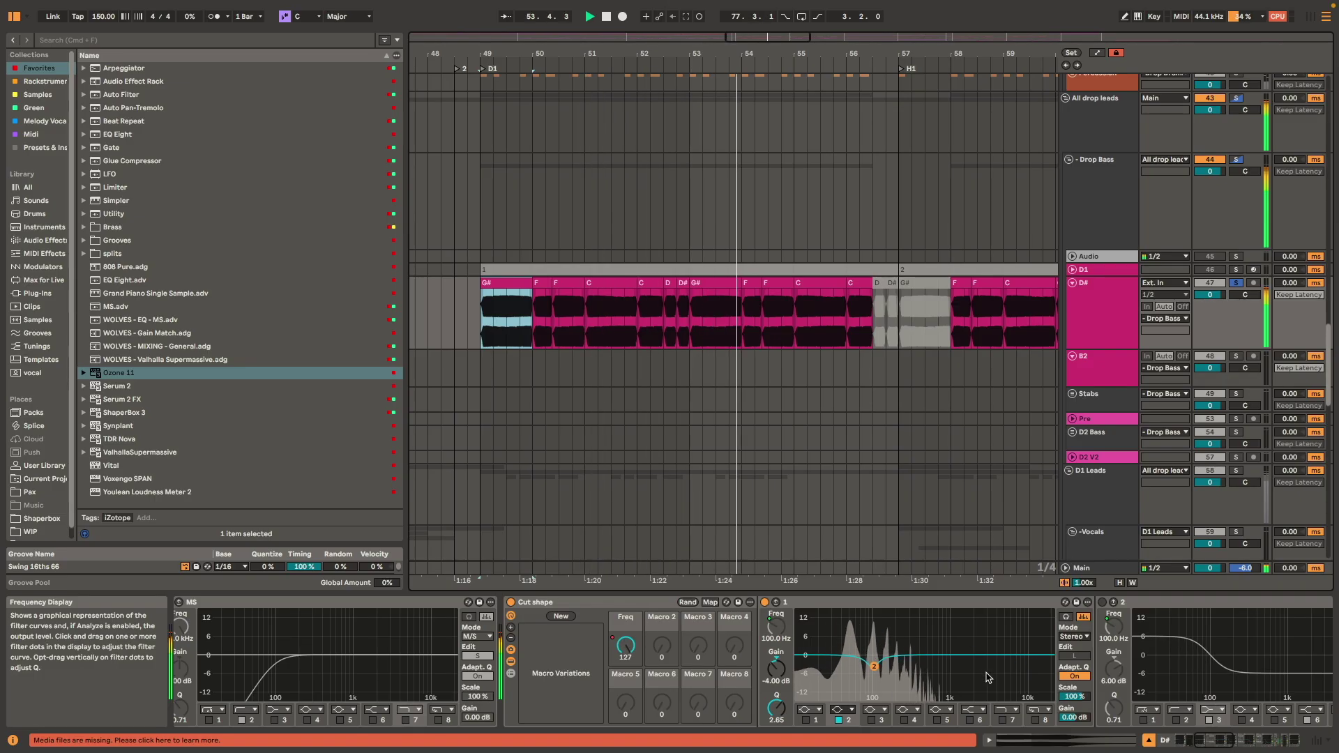
scroll(987, 676, "left", 4)
scroll(987, 637, "right", 6)
scroll(898, 683, "right", 1)
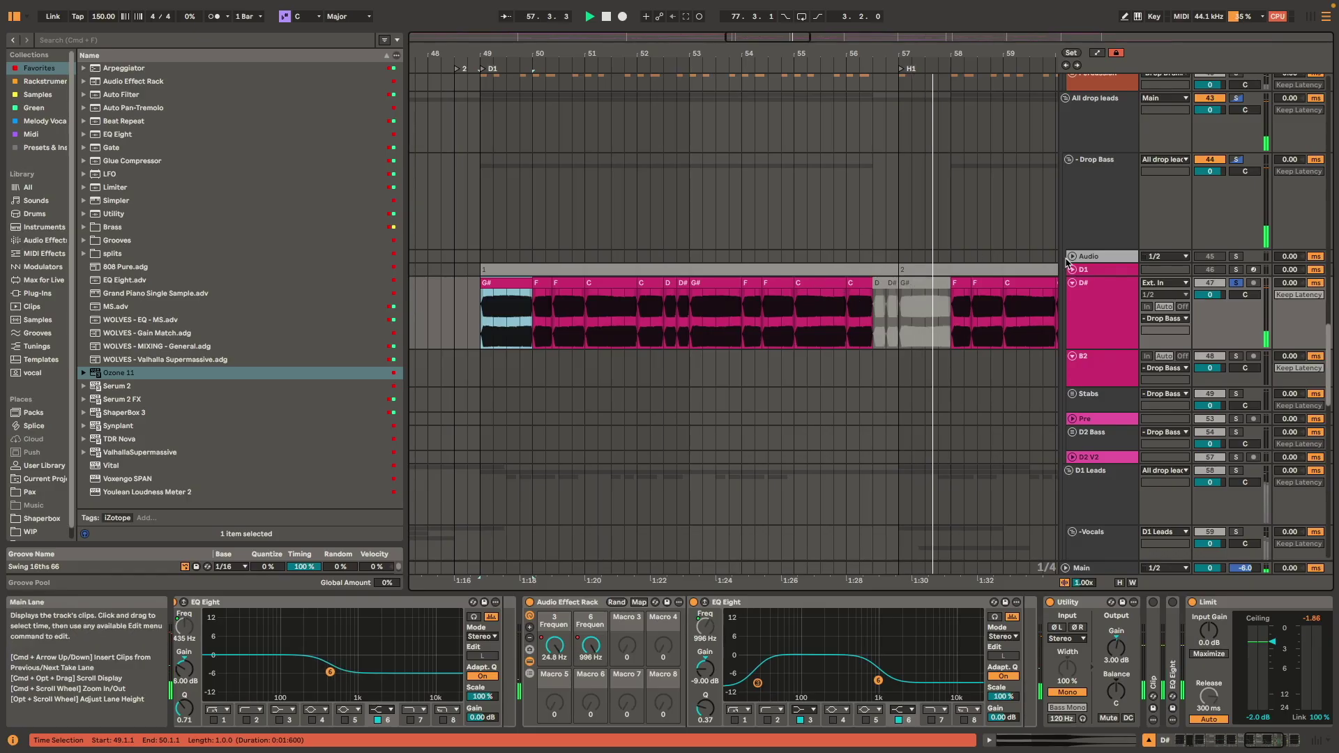
- Compare the Audio Effect Rack's frequency settings at the C clip in bar 51 and the first G# clip
left_click(611, 286)
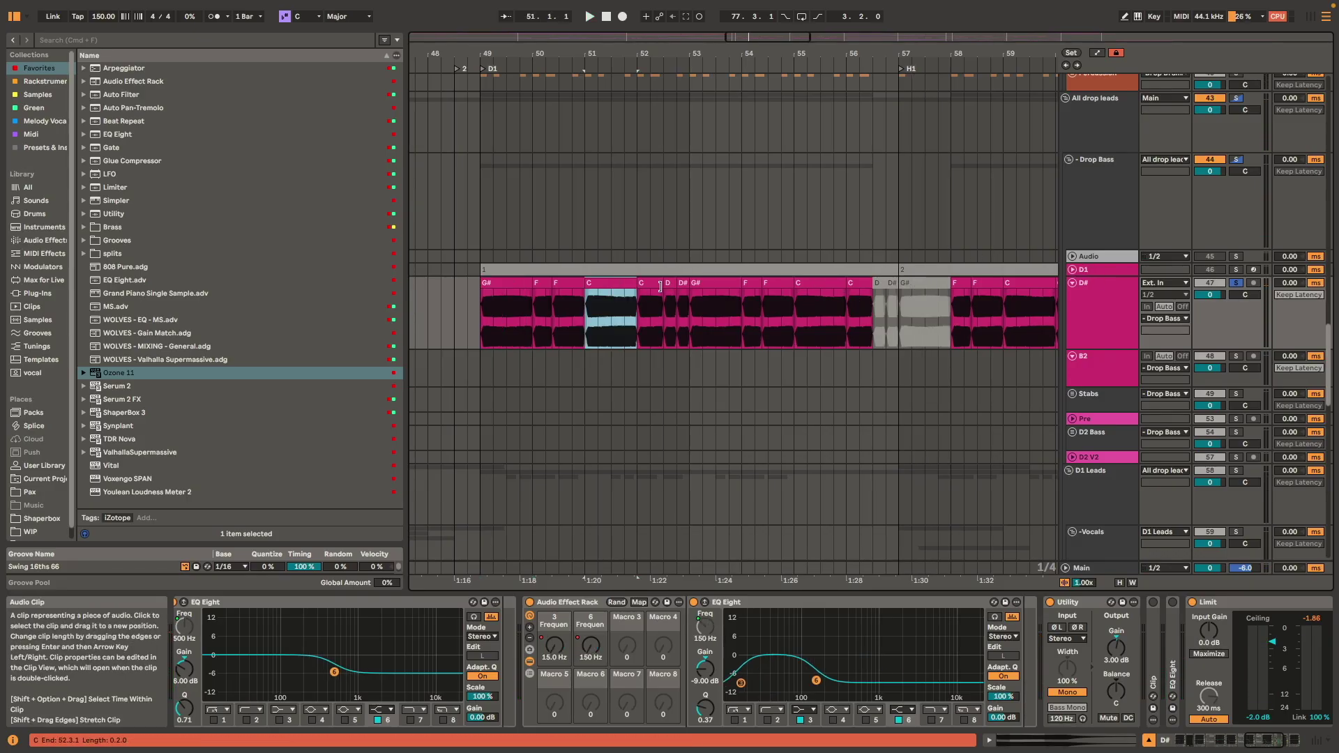
scroll(664, 287, "up", 1)
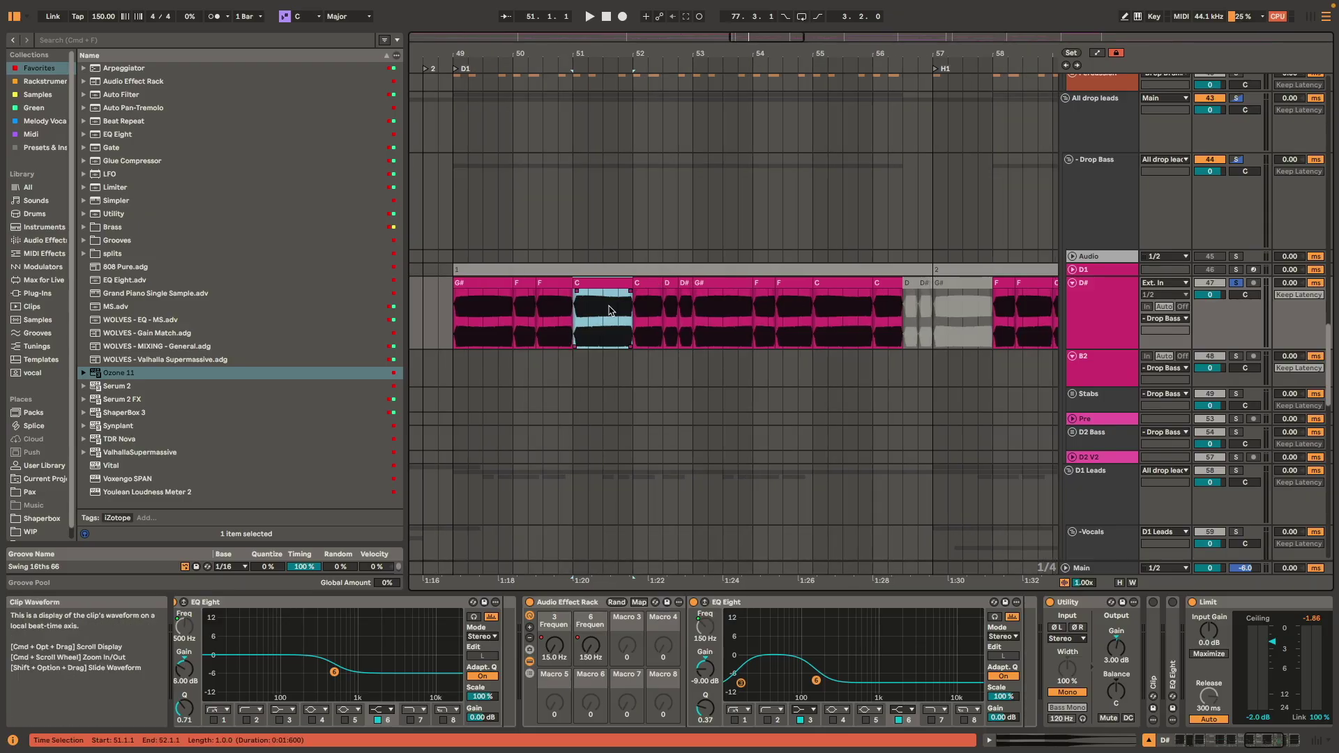
left_click(492, 293)
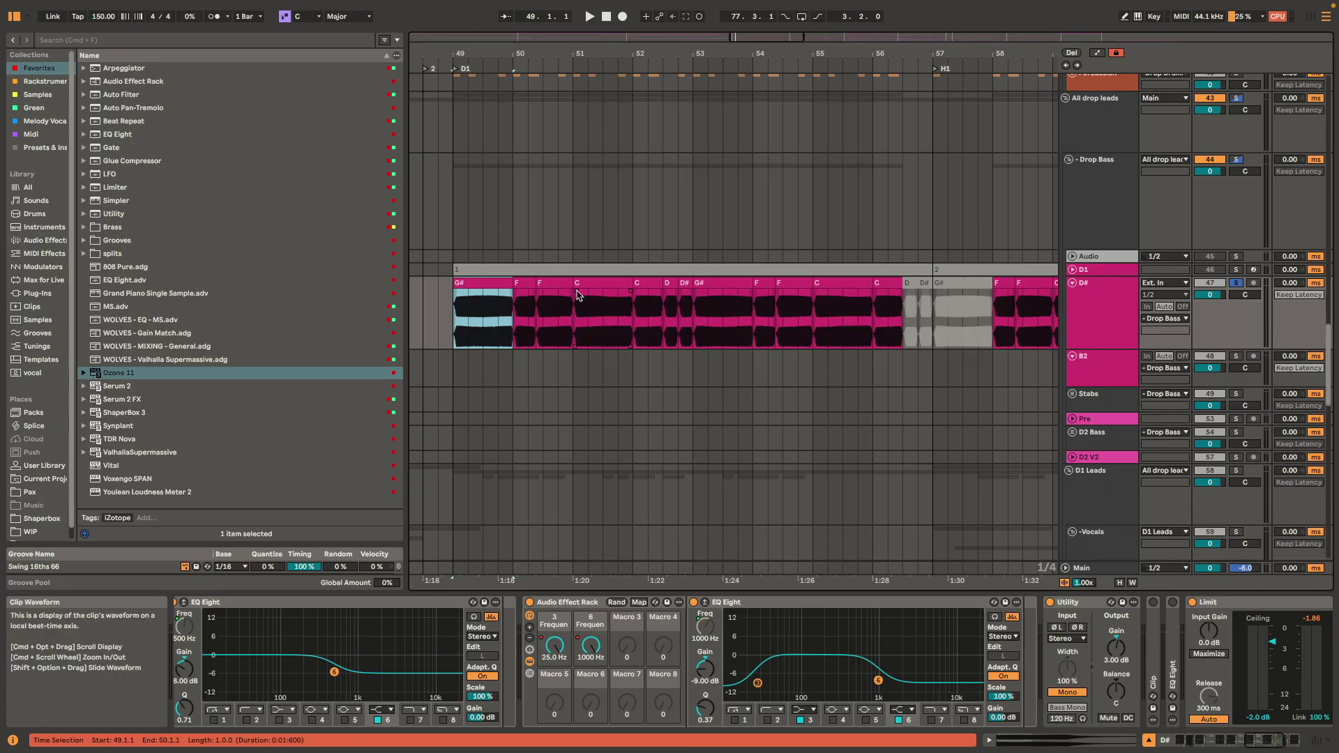
- Select the D# track and its first G# clip at bar 49 to review its effects chain
left_click(1097, 318)
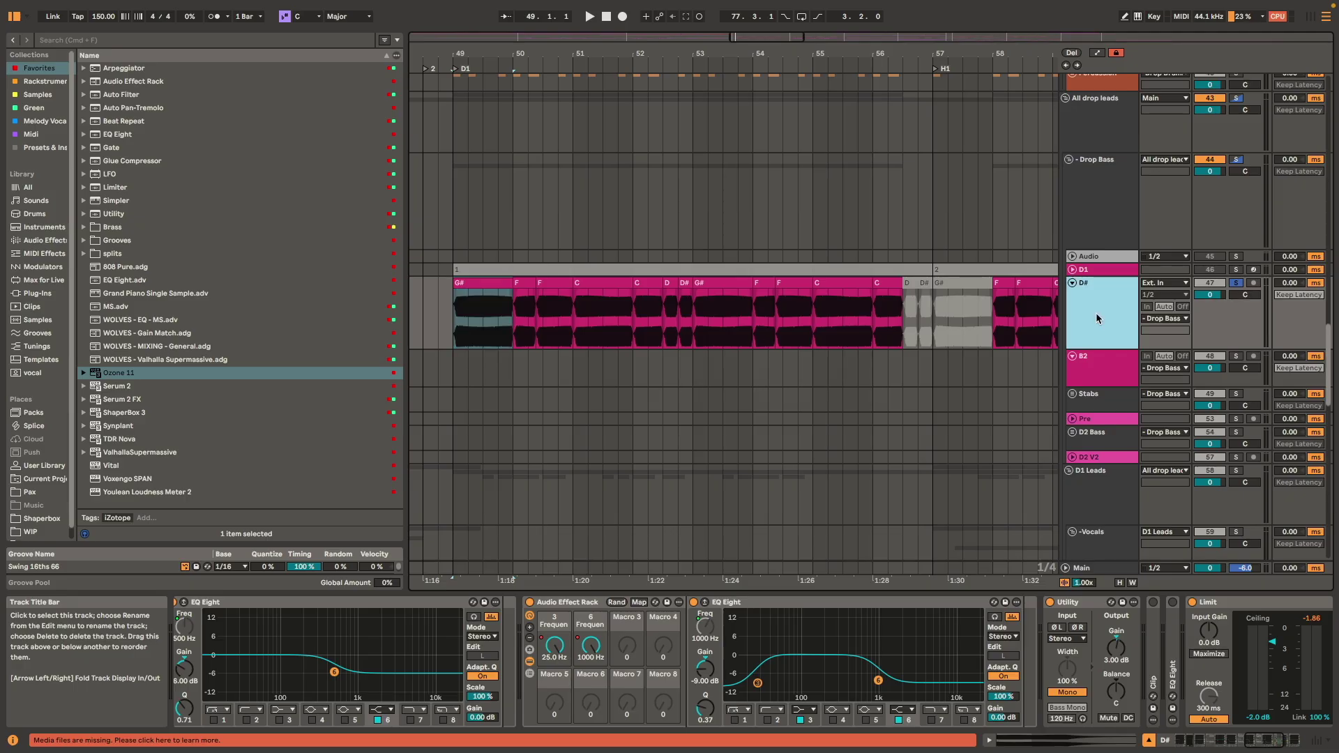
left_click(488, 307)
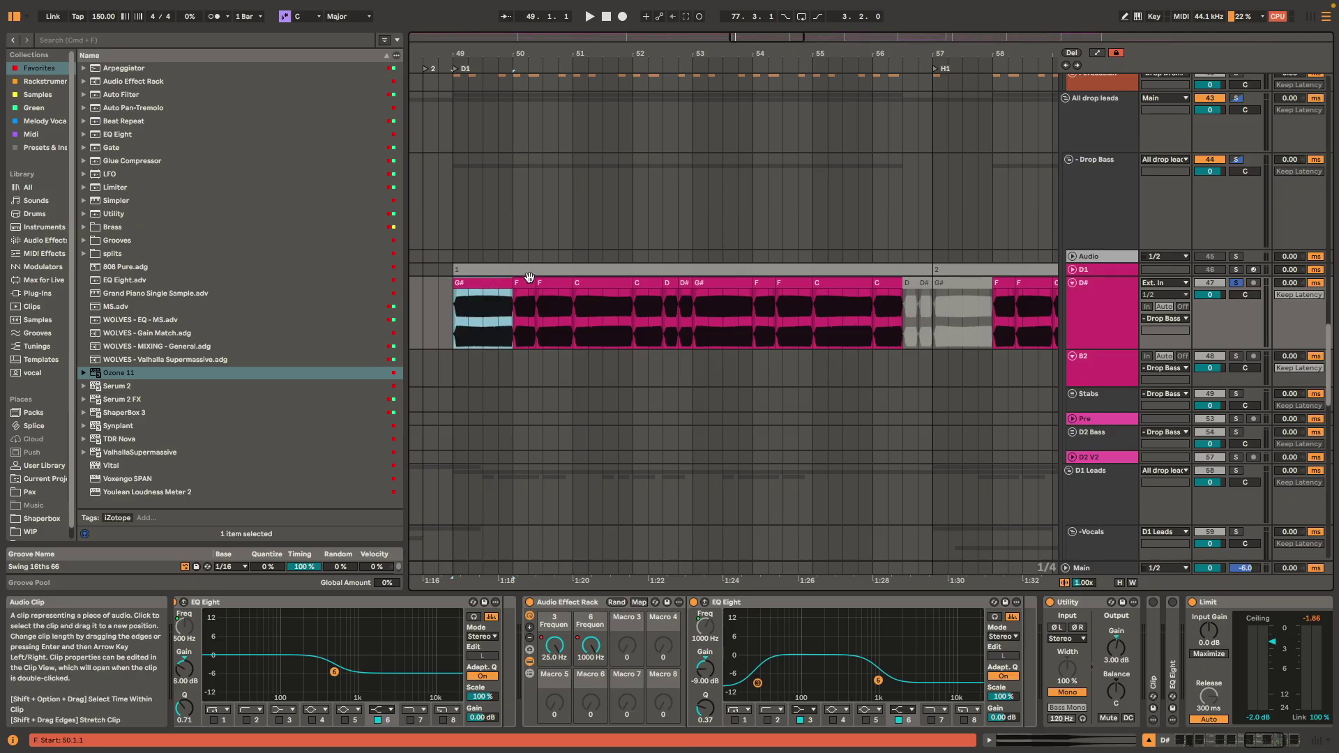
left_click(1124, 290)
left_click(466, 282)
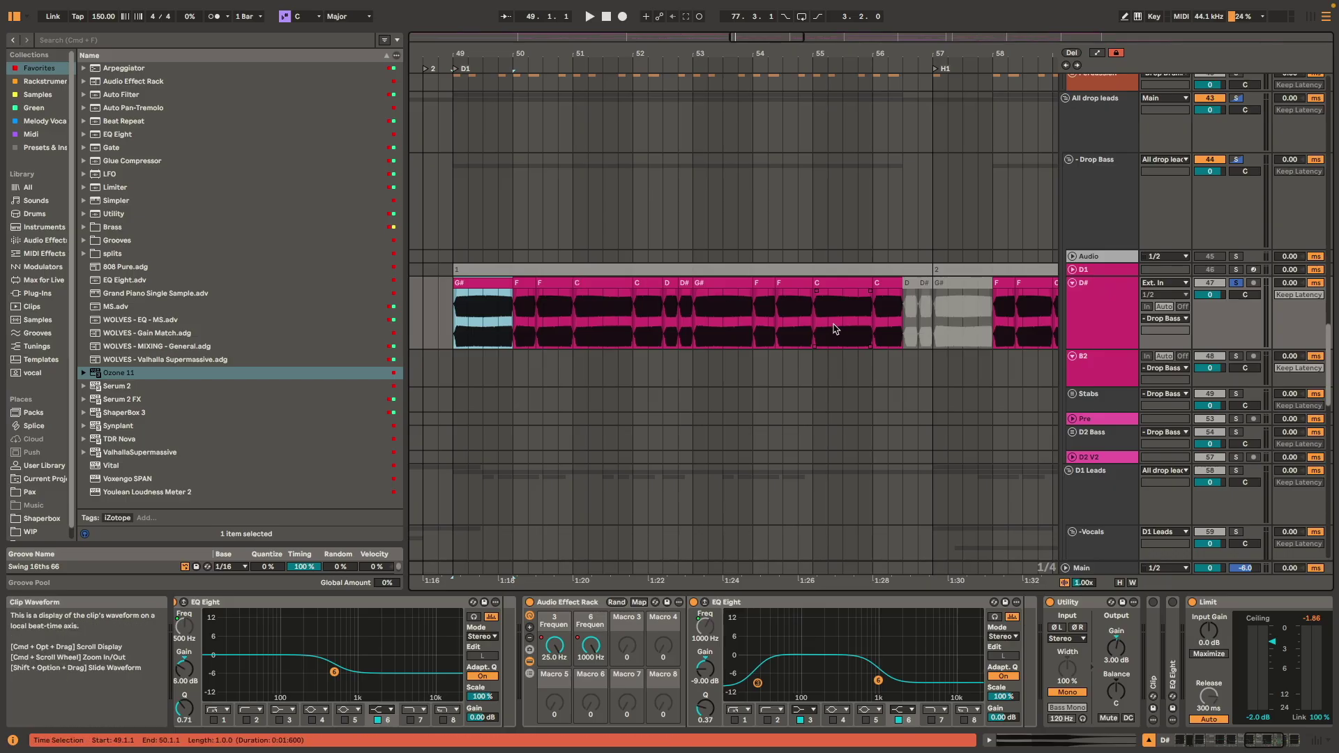
- Play only the Saw track from the long Saws 3 clip at bar 49 and examine its EQ Eight devices
scroll(790, 302, "down", 5)
scroll(791, 302, "down", 2)
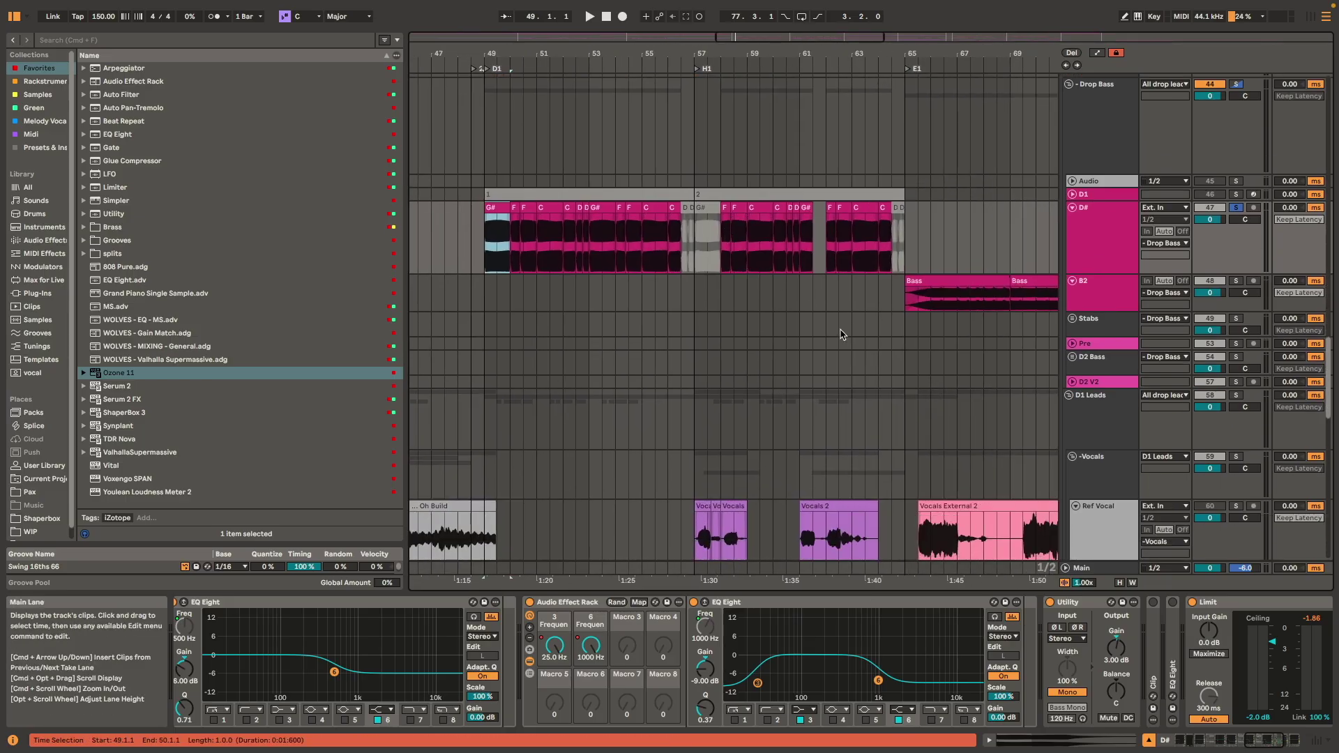
scroll(841, 334, "down", 10)
left_click(660, 309)
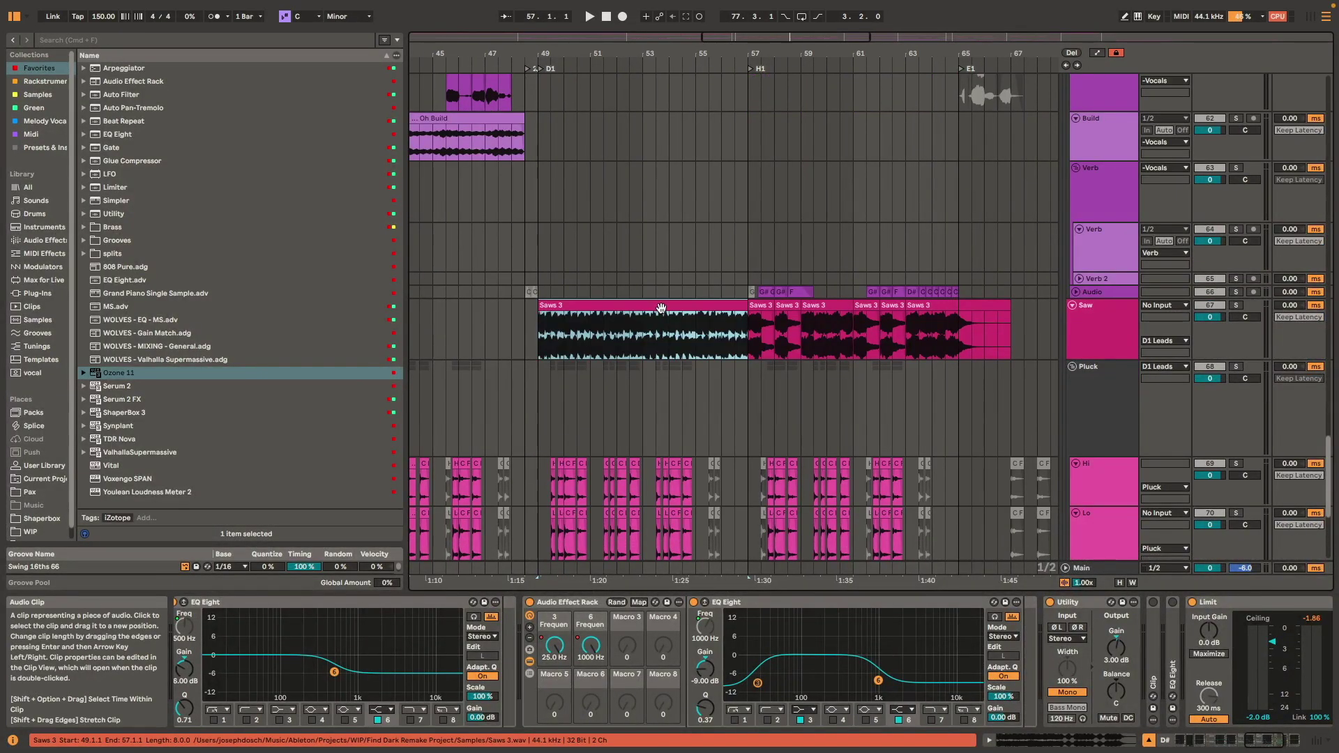
left_click(795, 305)
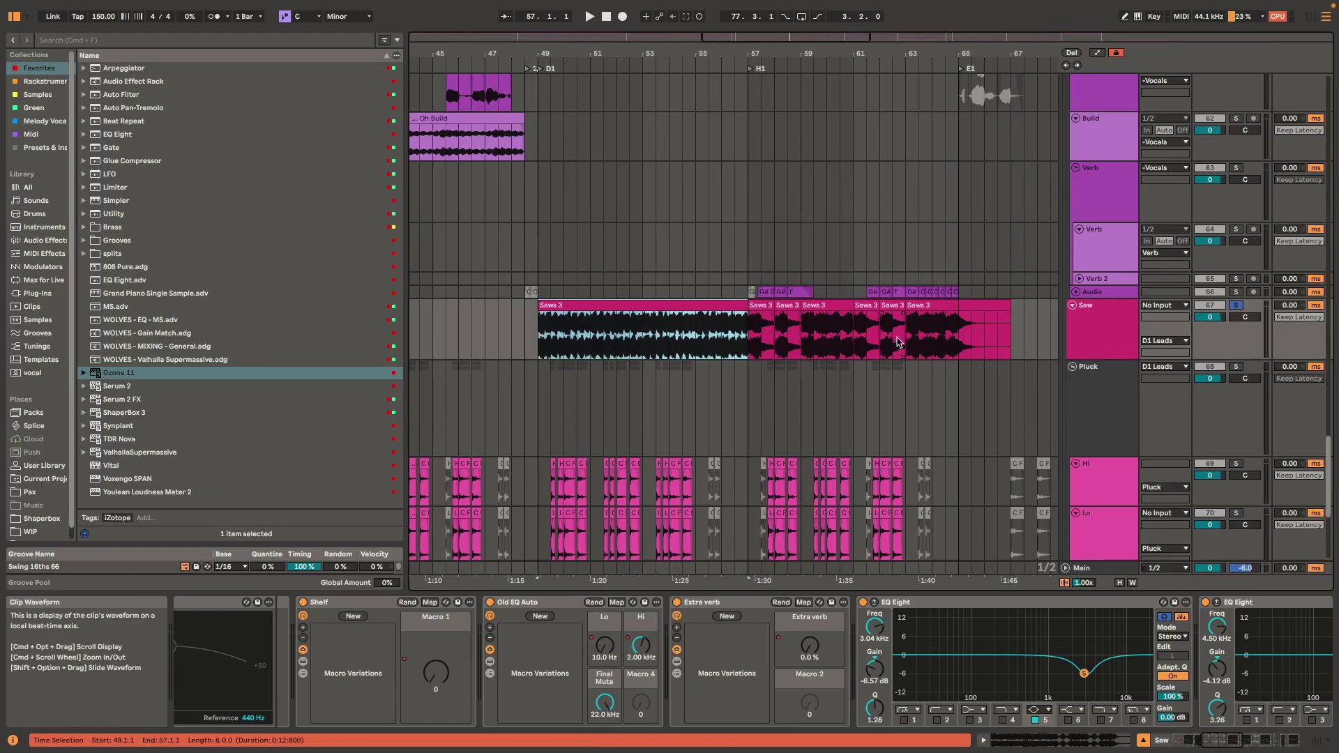
key("space")
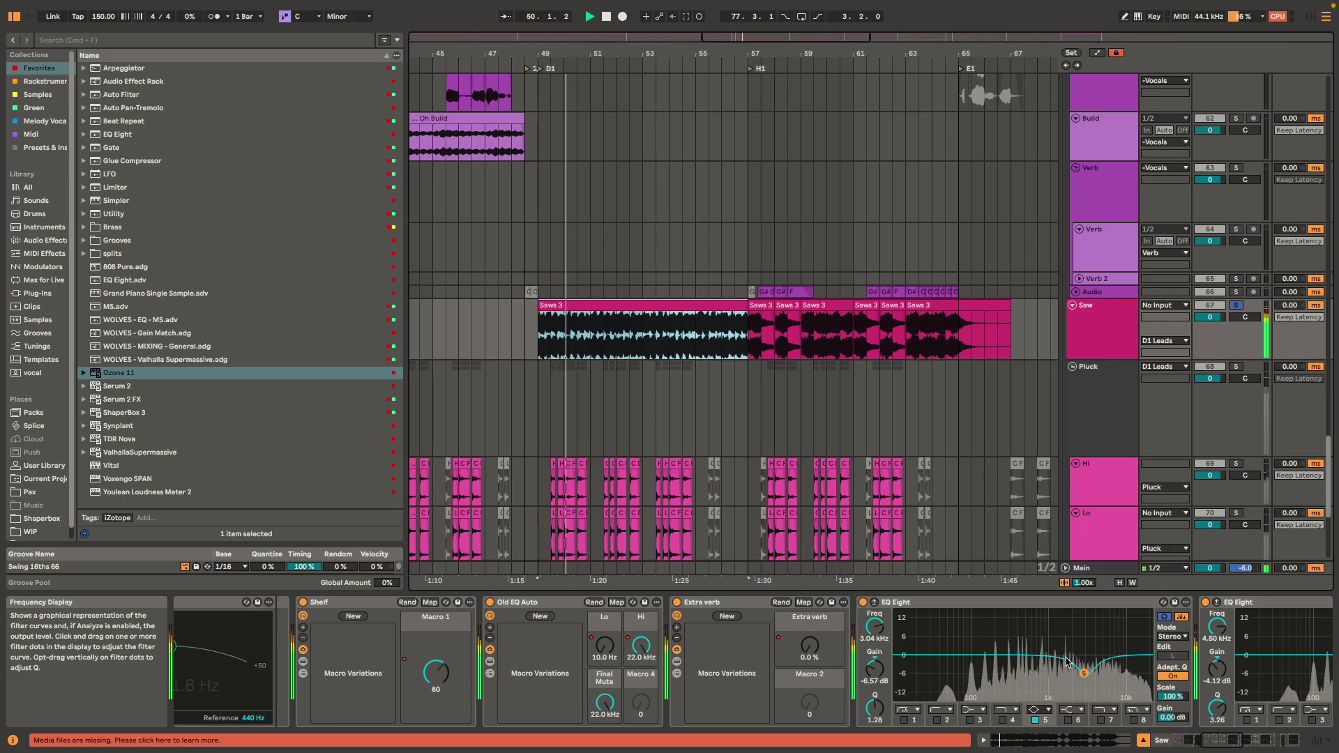
scroll(1066, 671, "right", 6)
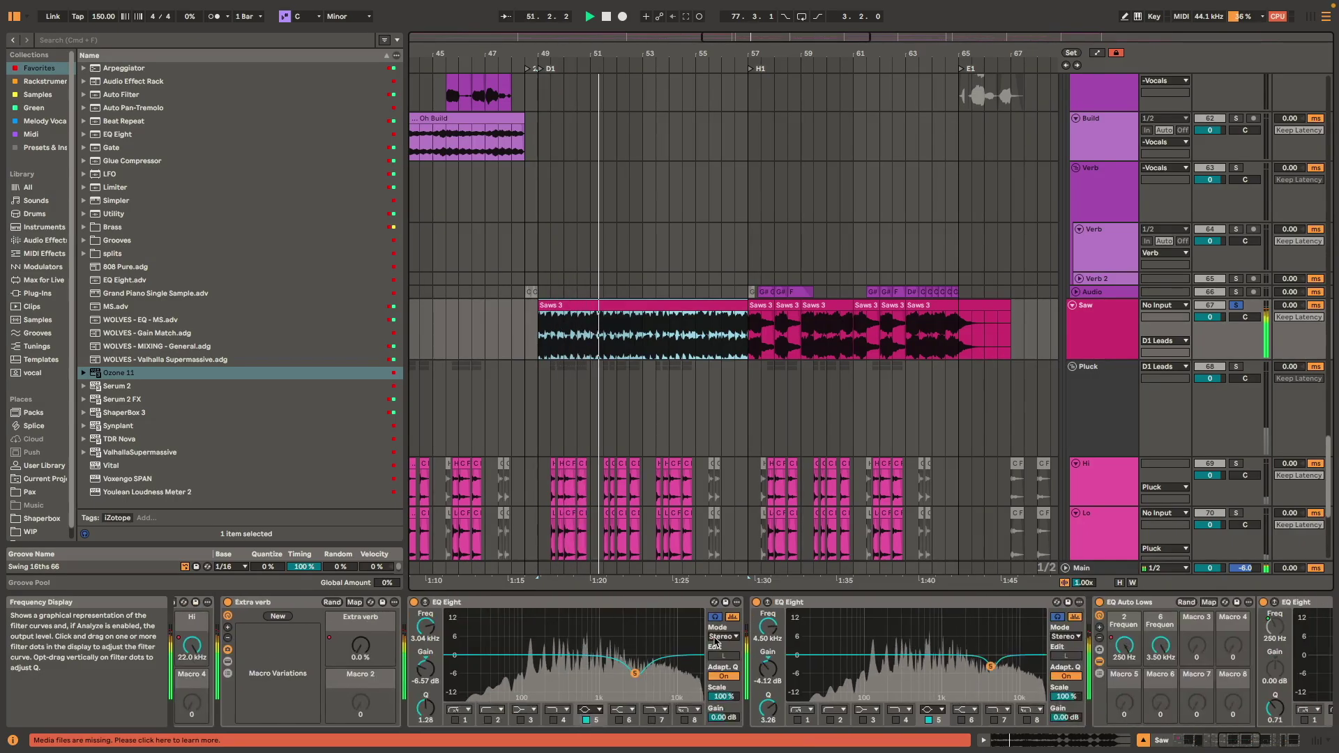
- Play only the Audio vocal track's first active G# clip in bar 57 with its effects chain shown
scroll(767, 293, "up", 5)
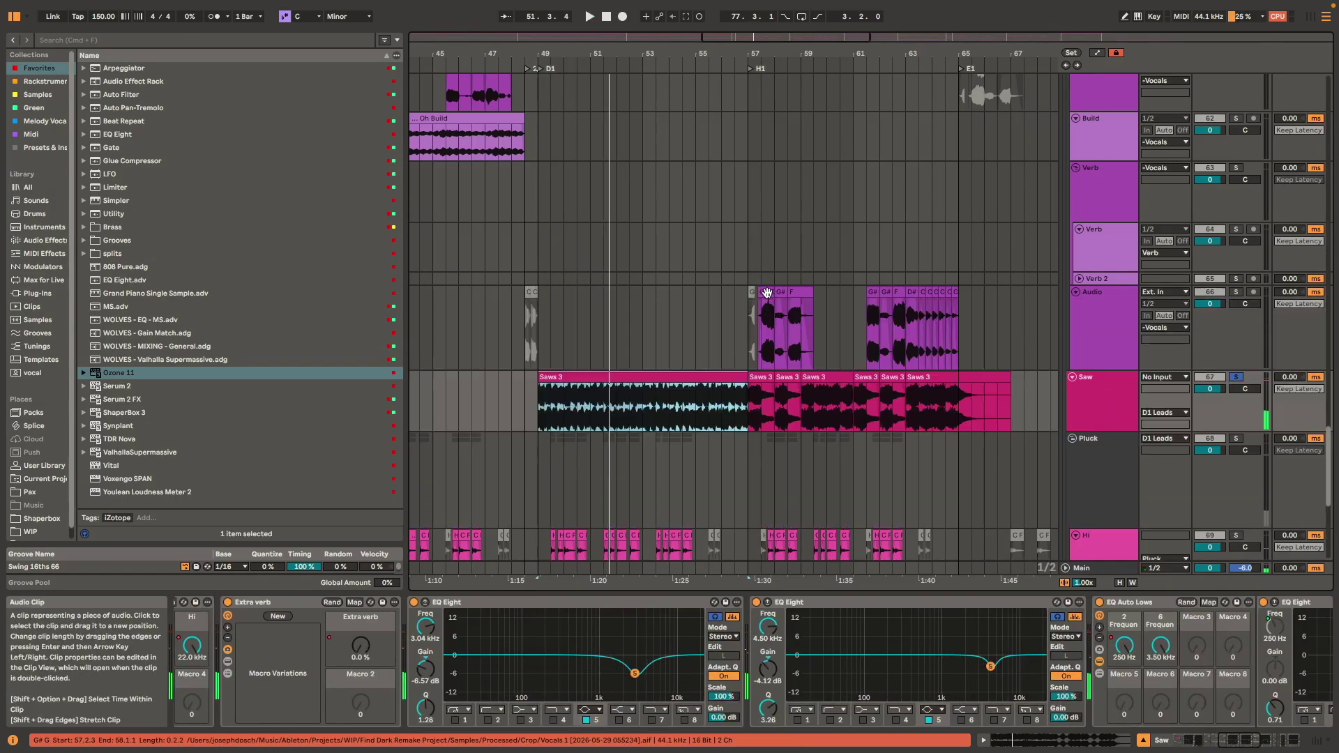
left_click(767, 292)
key("s")
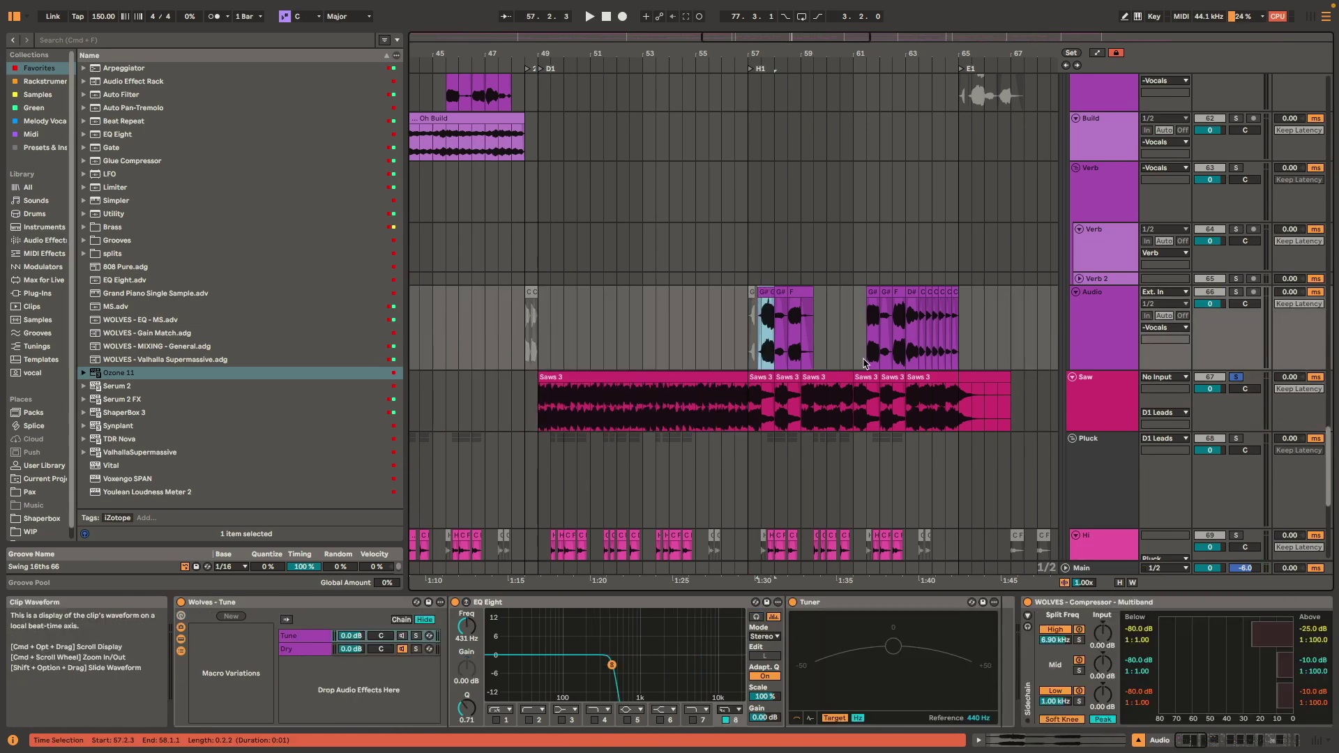
key("space")
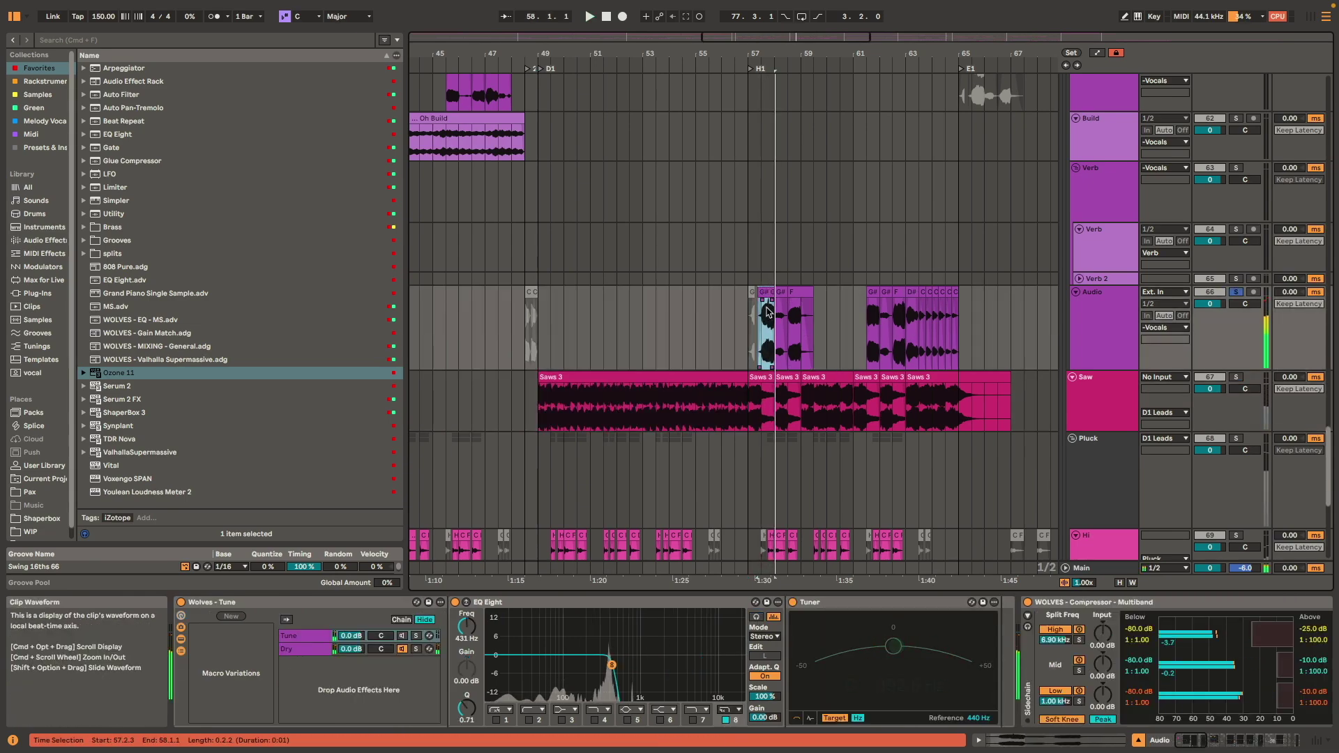
key("space")
- Solo the Saw track at the first Saws 3 clip and review its Shelf, Old EQ Auto and Extra verb racks
left_click(600, 379)
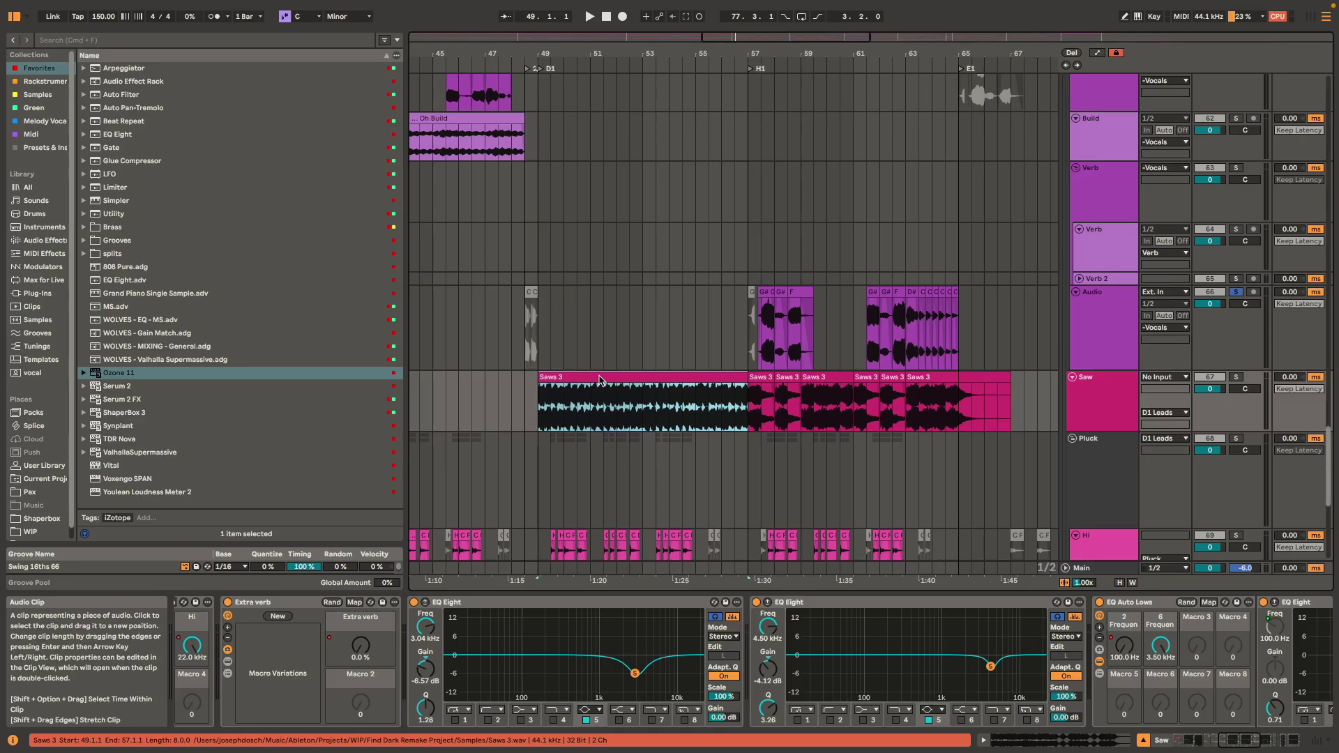
scroll(653, 272, "down", 5)
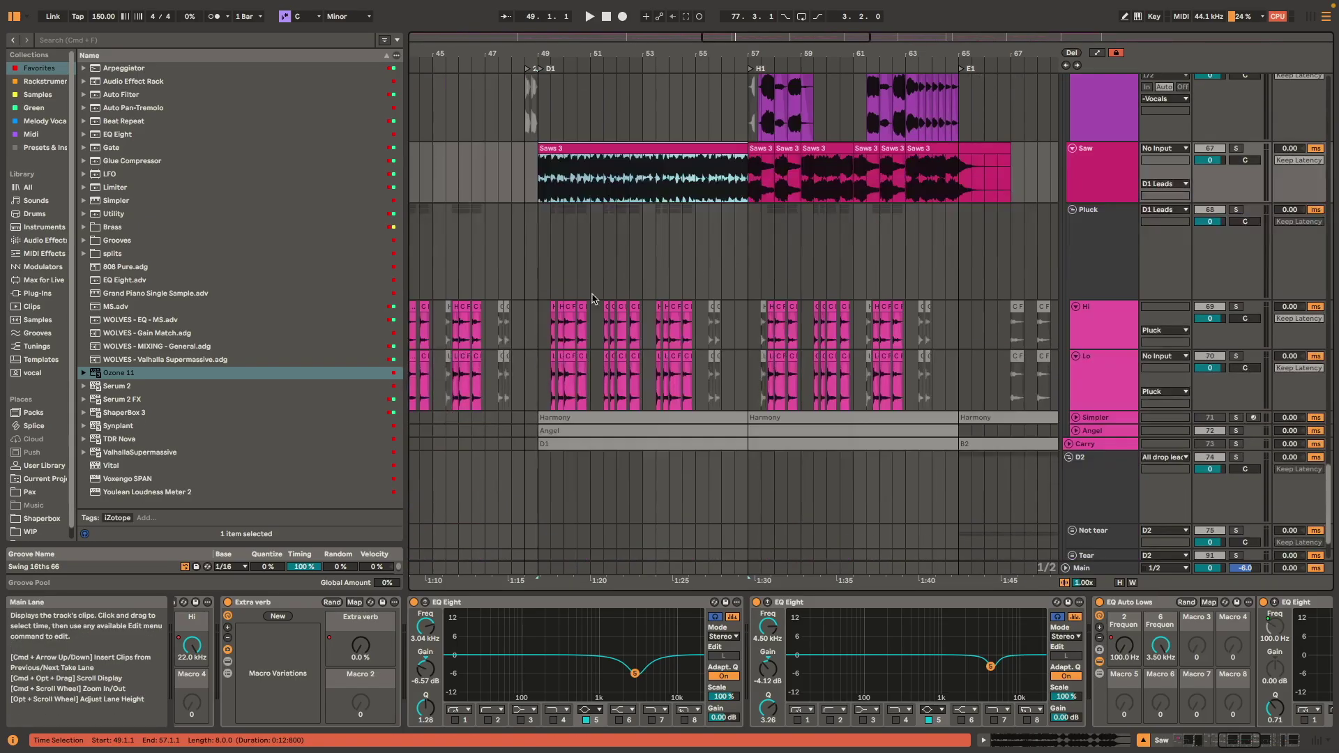
scroll(611, 292, "down", 2)
scroll(950, 392, "up", 4)
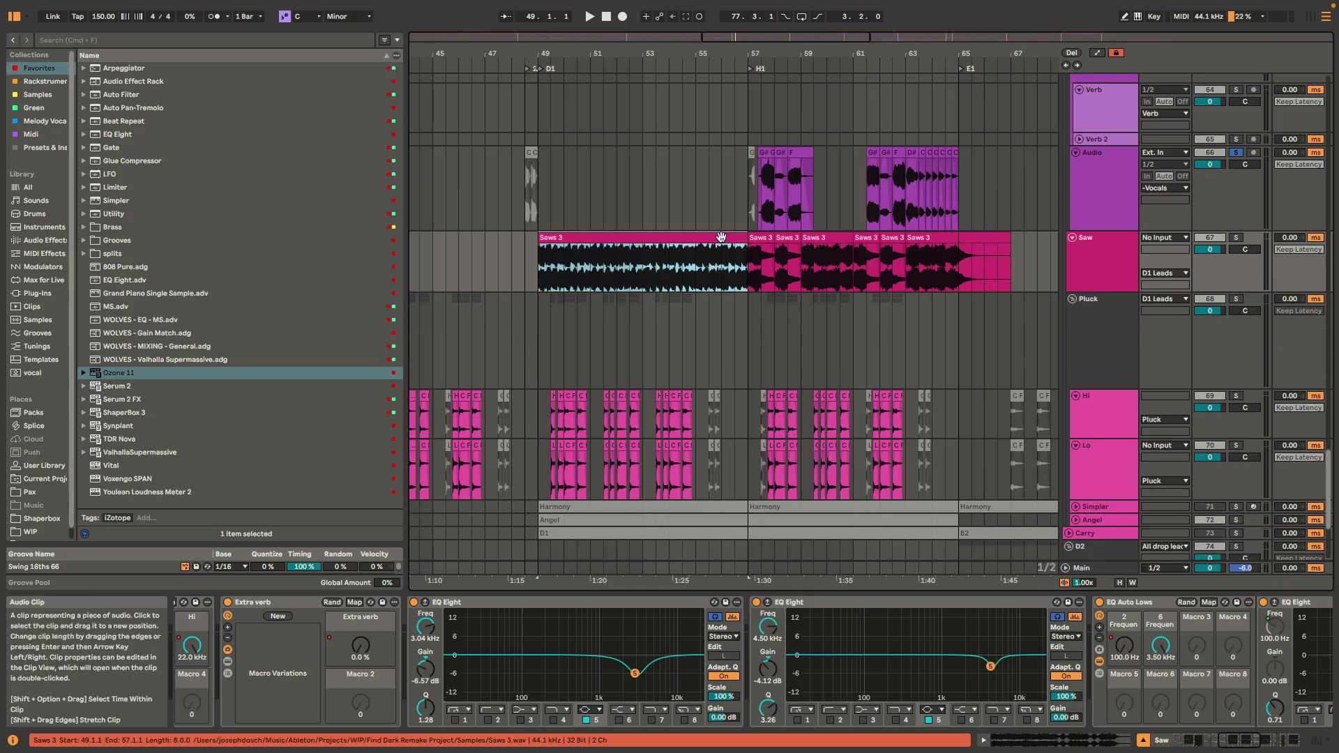
left_click(682, 240)
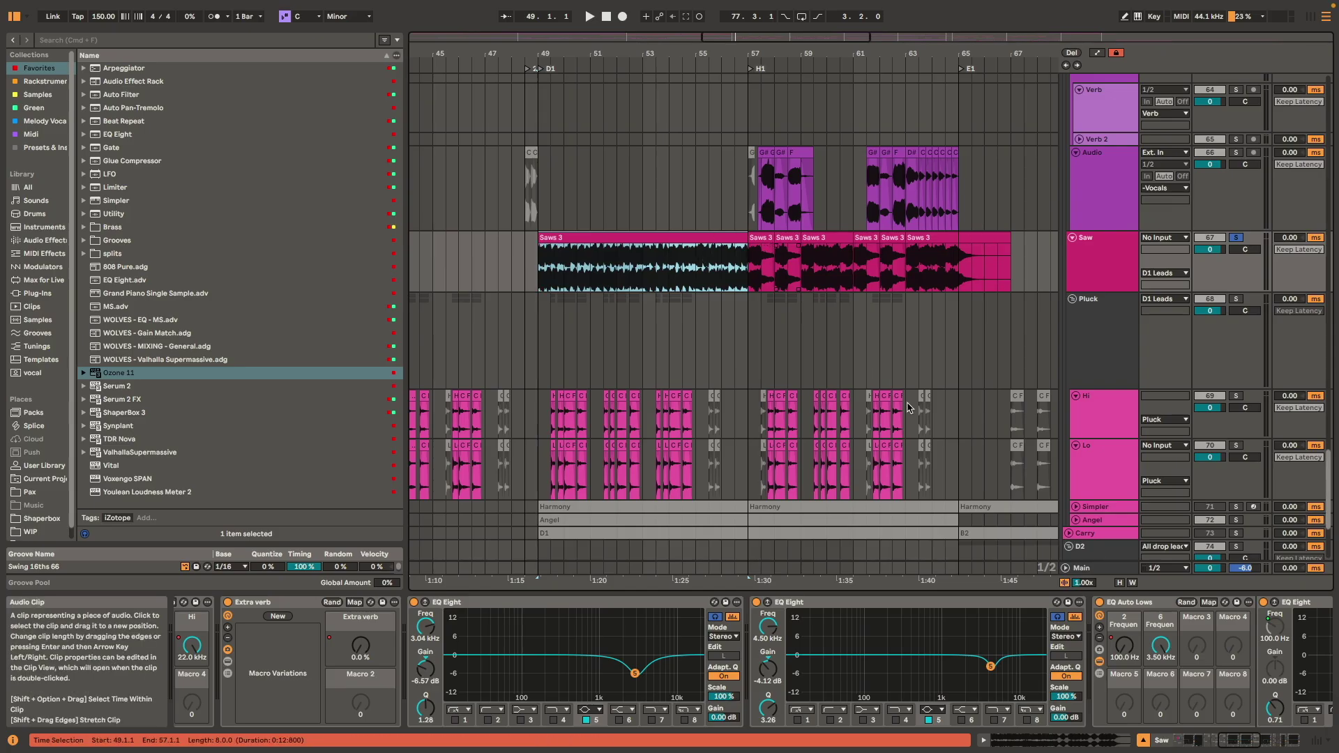
scroll(626, 639, "left", 5)
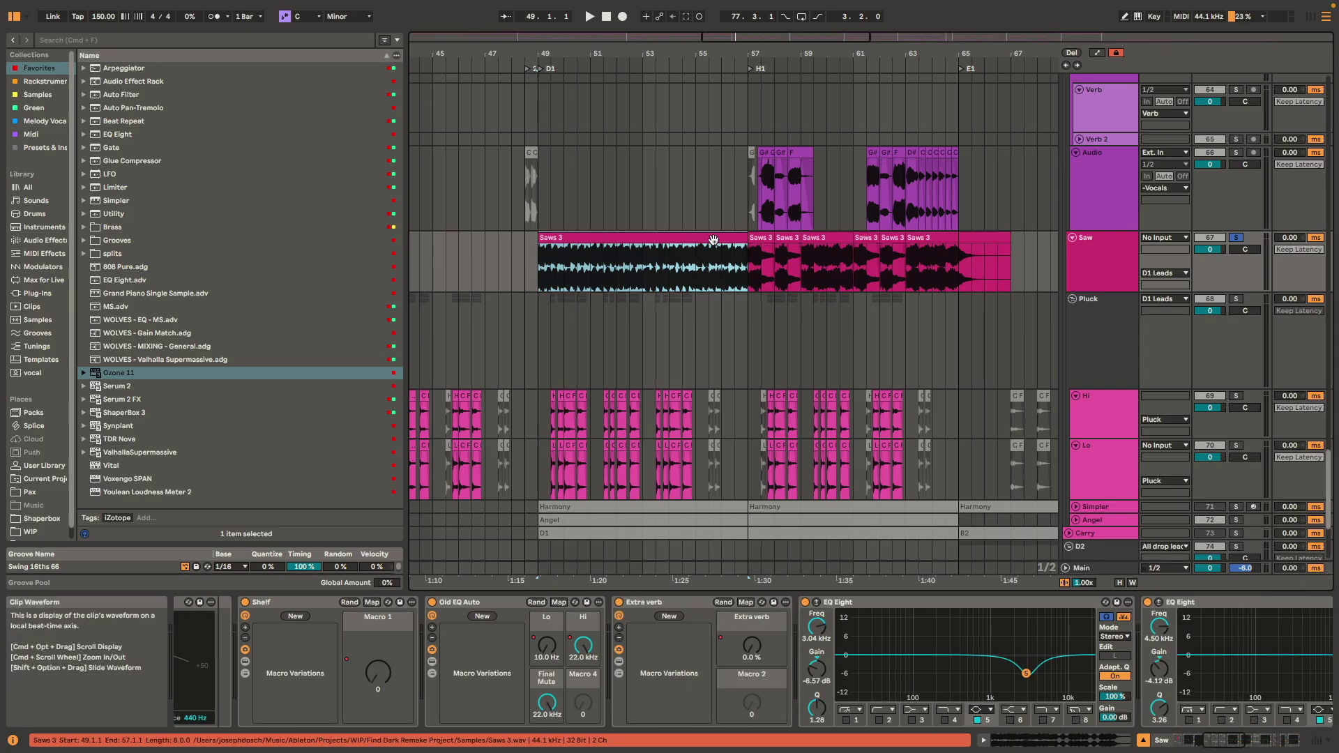
scroll(702, 383, "left", 15)
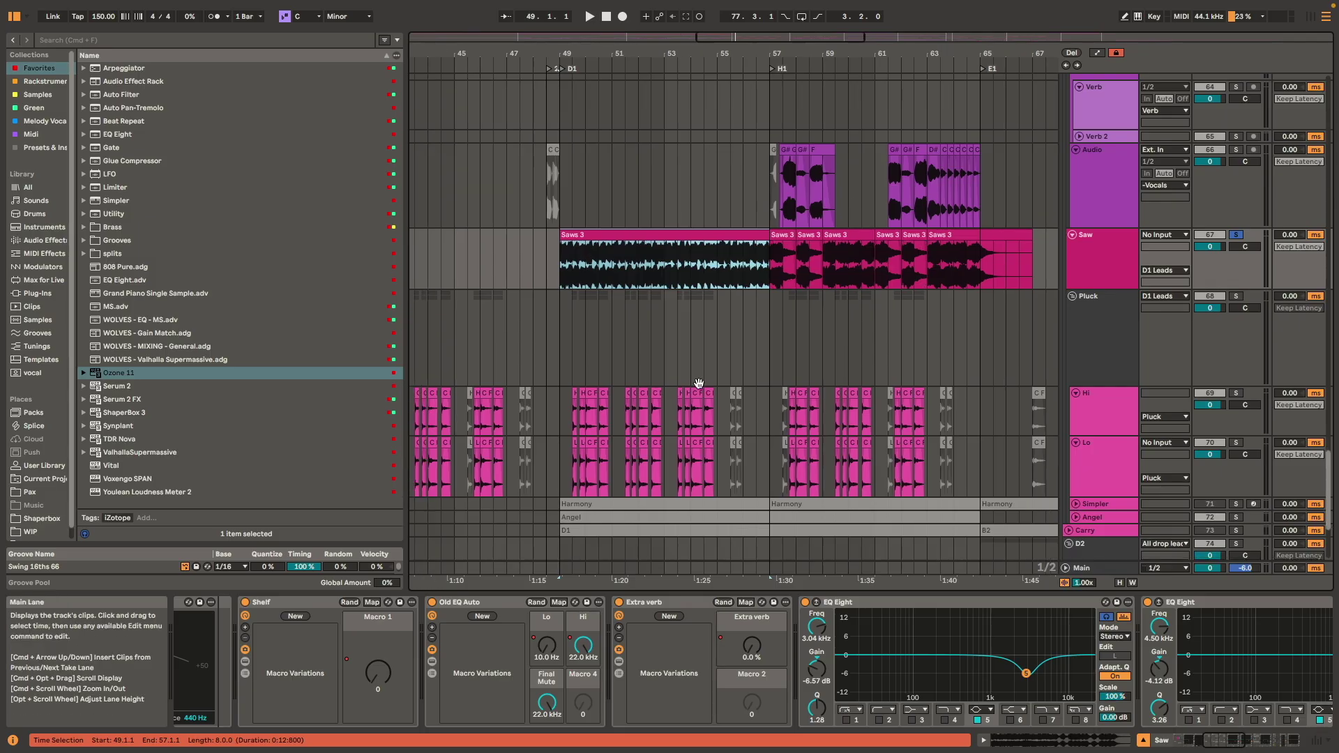
- Play only the Verb track's G# clip at bar 17 and view its effects chain
scroll(771, 311, "up", 5)
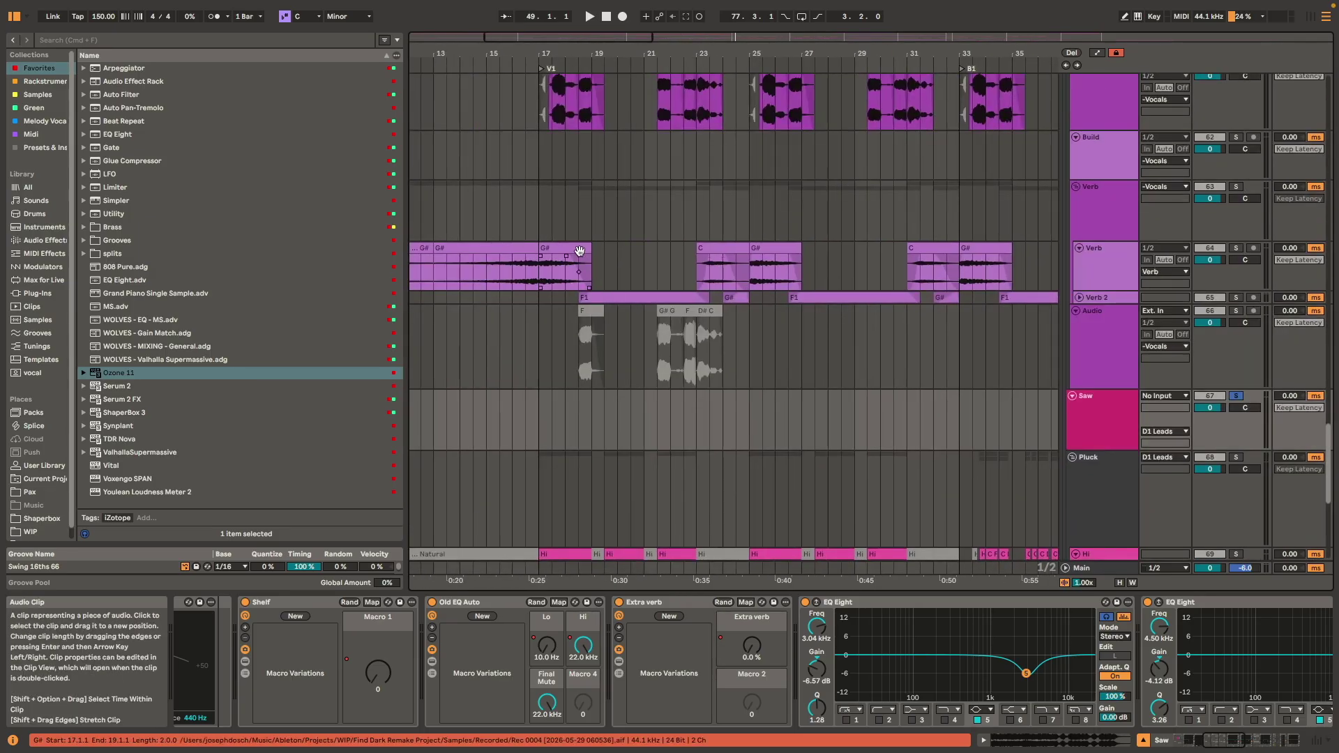
left_click(572, 283)
key("space")
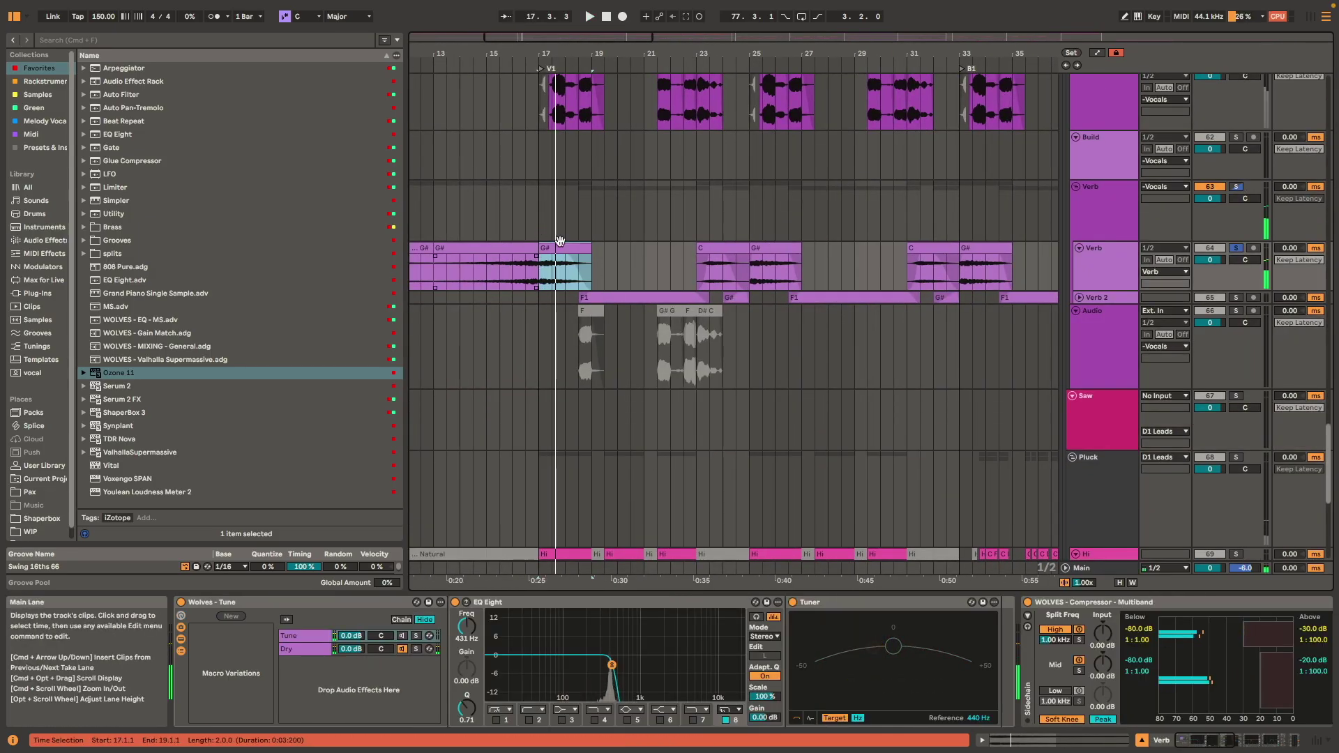
- Show the devices inside the Saw track's Shelf rack and play the Saws 3 clip from bar 49
scroll(637, 240, "right", 15)
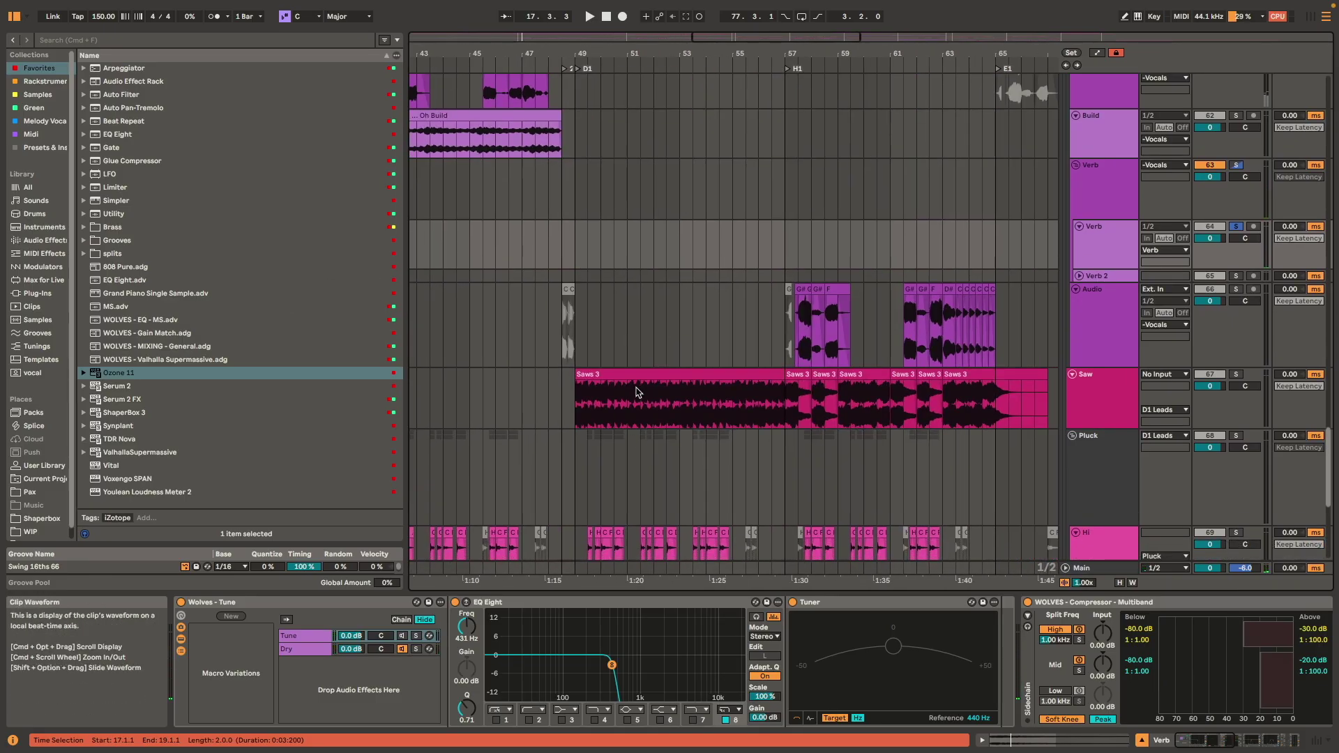
left_click(652, 374)
scroll(906, 349, "down", 2)
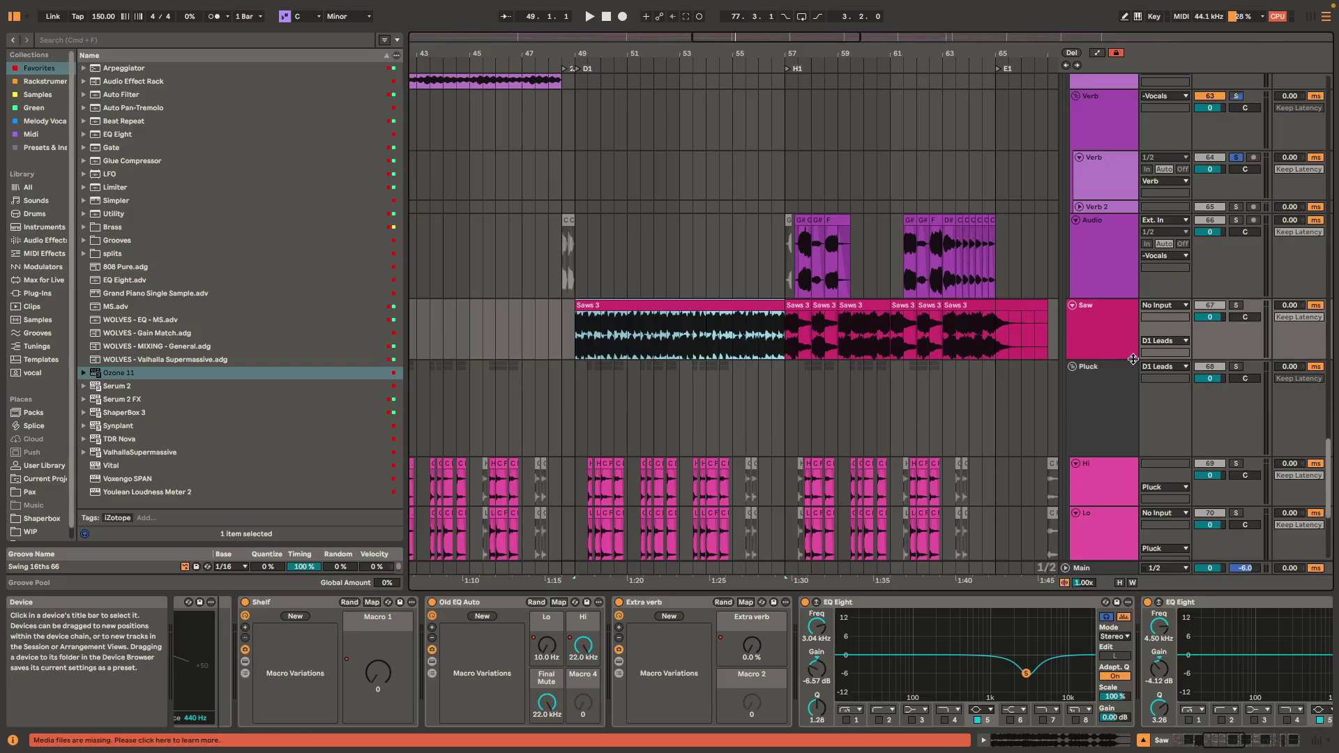
left_click(246, 672)
key("space")
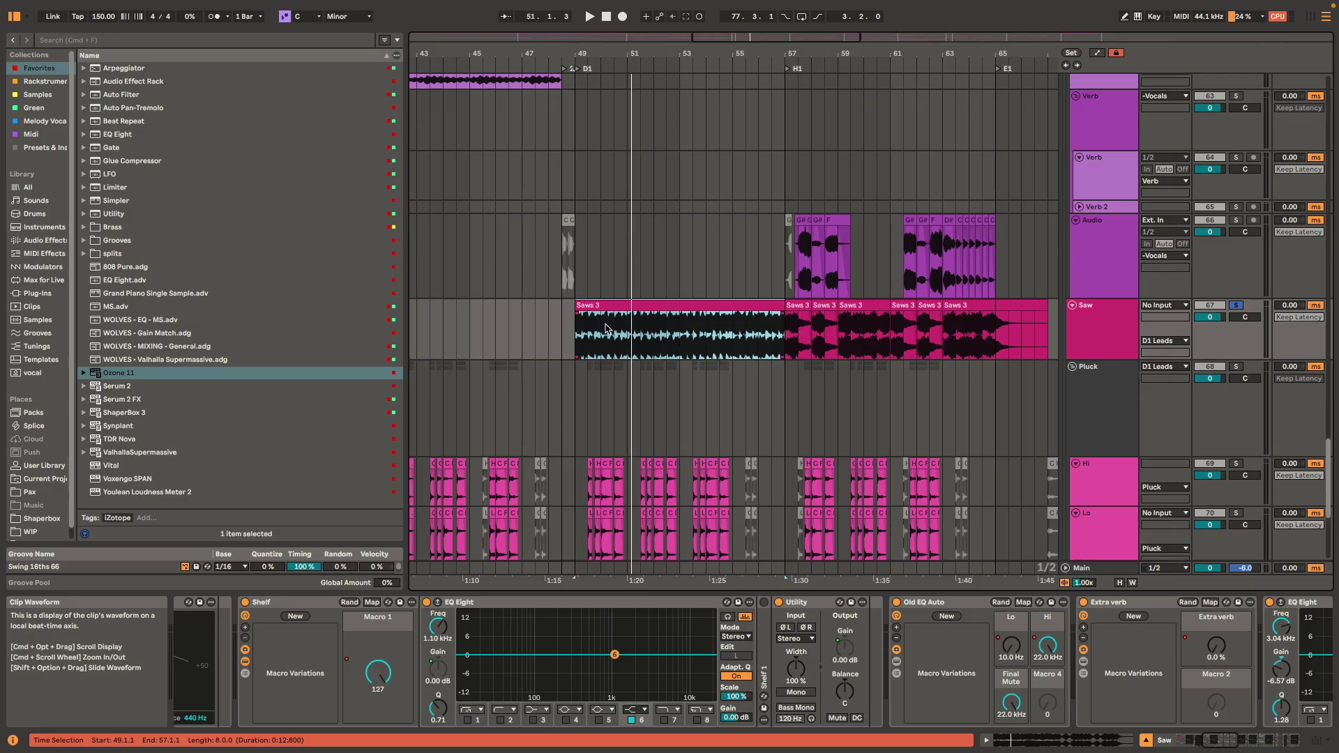
- Replay the first Saws 3 clip and examine the EQ Eight curve and Utility gain inside the Shelf rack
scroll(606, 328, "up", 5)
scroll(611, 317, "up", 3)
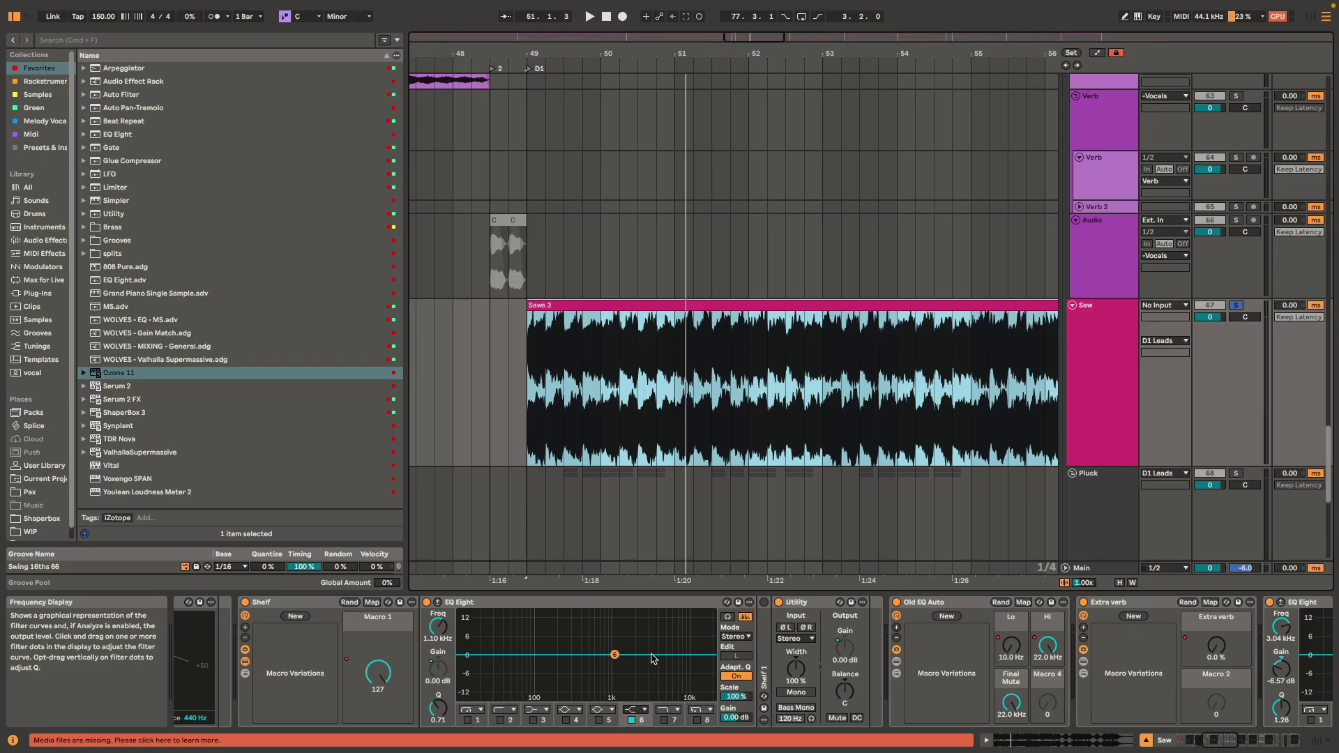
key("space")
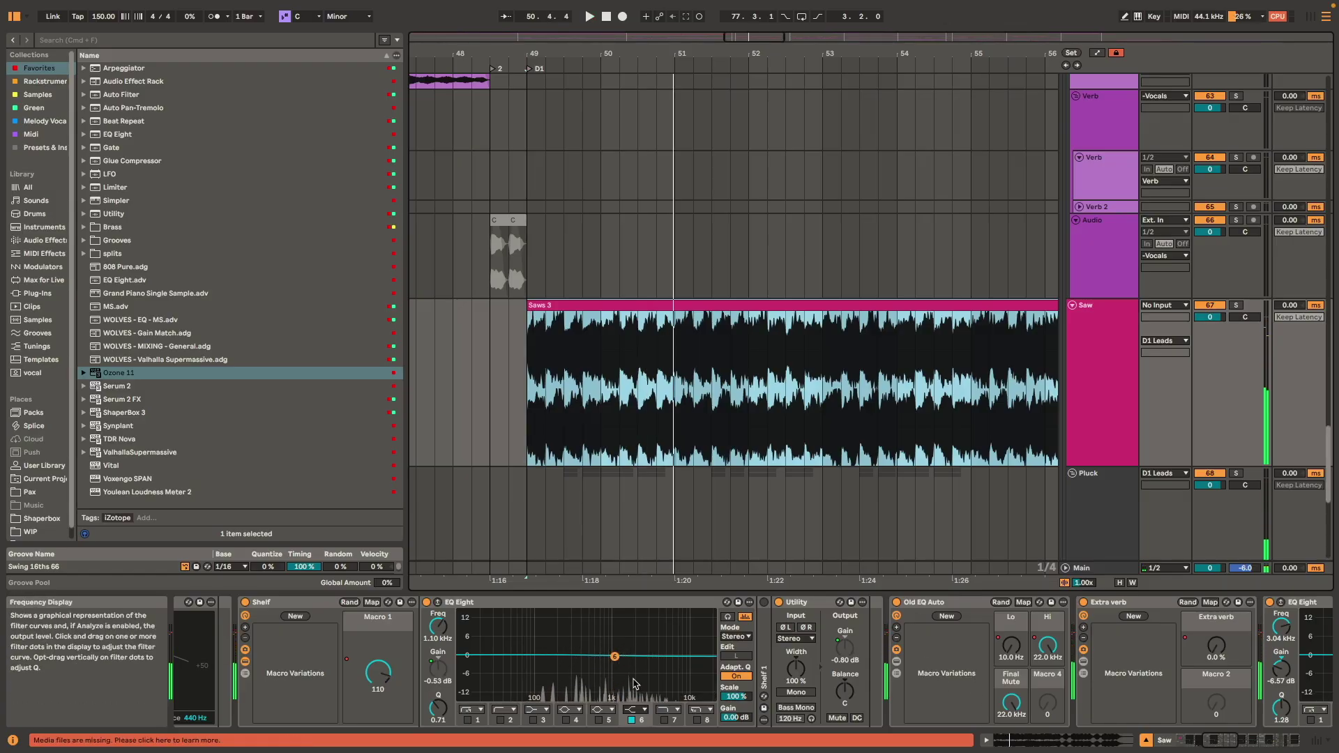
left_click(576, 355)
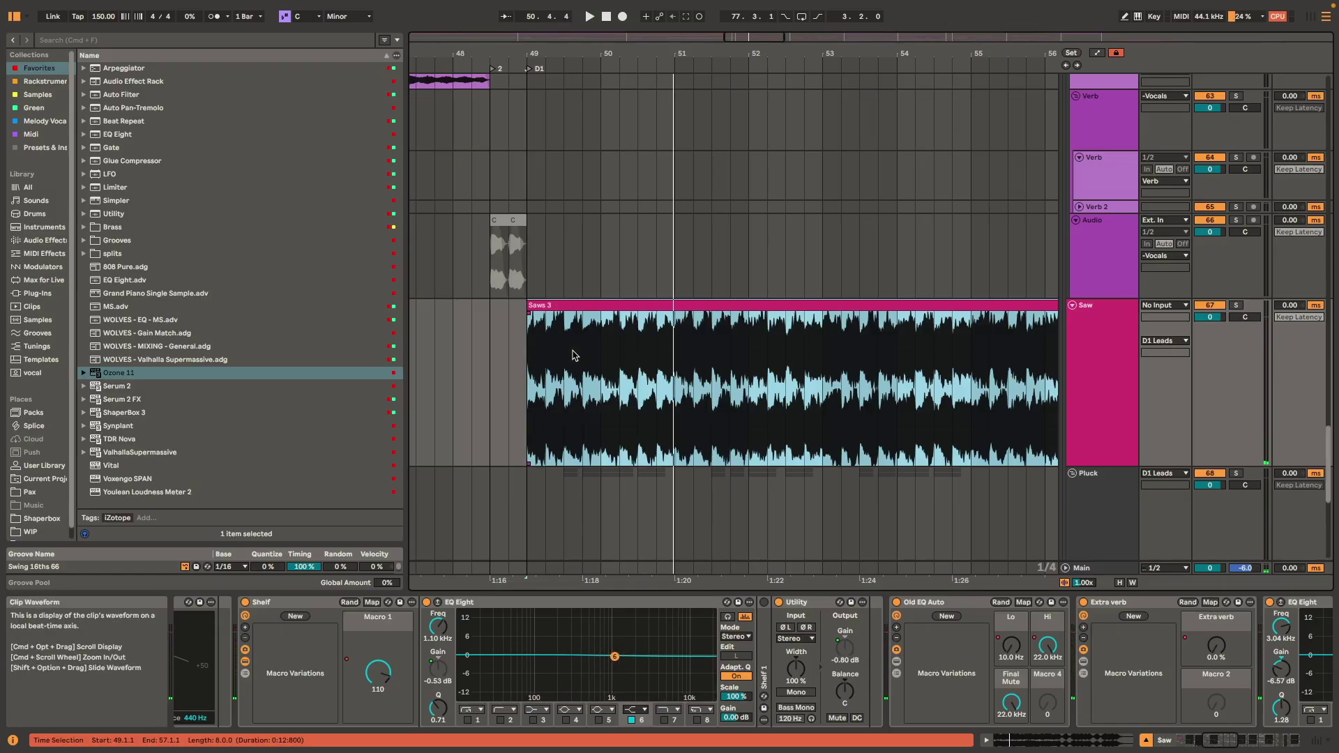
- Compare the Shelf rack's settings over the first beat of bar 49 and at the end of the long Saws 3 clip
scroll(531, 345, "up", 3)
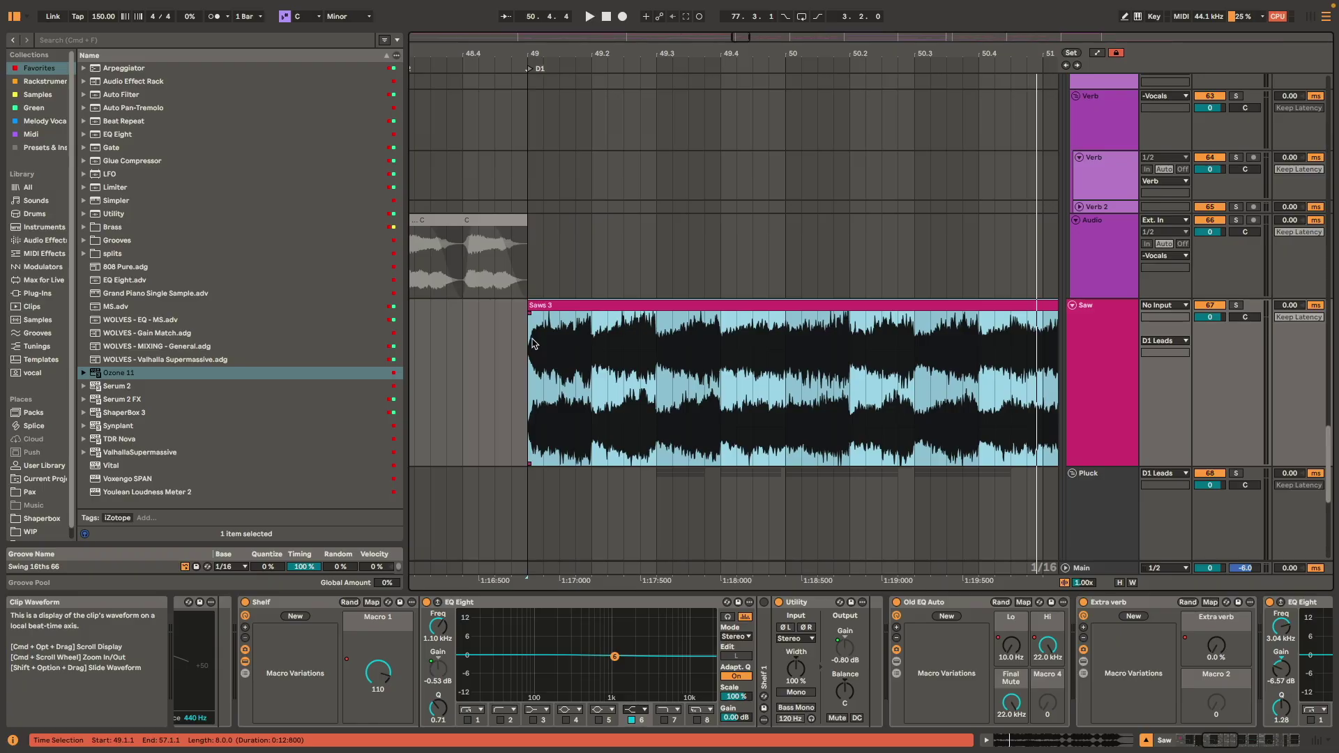
left_click_drag(533, 344, 595, 340)
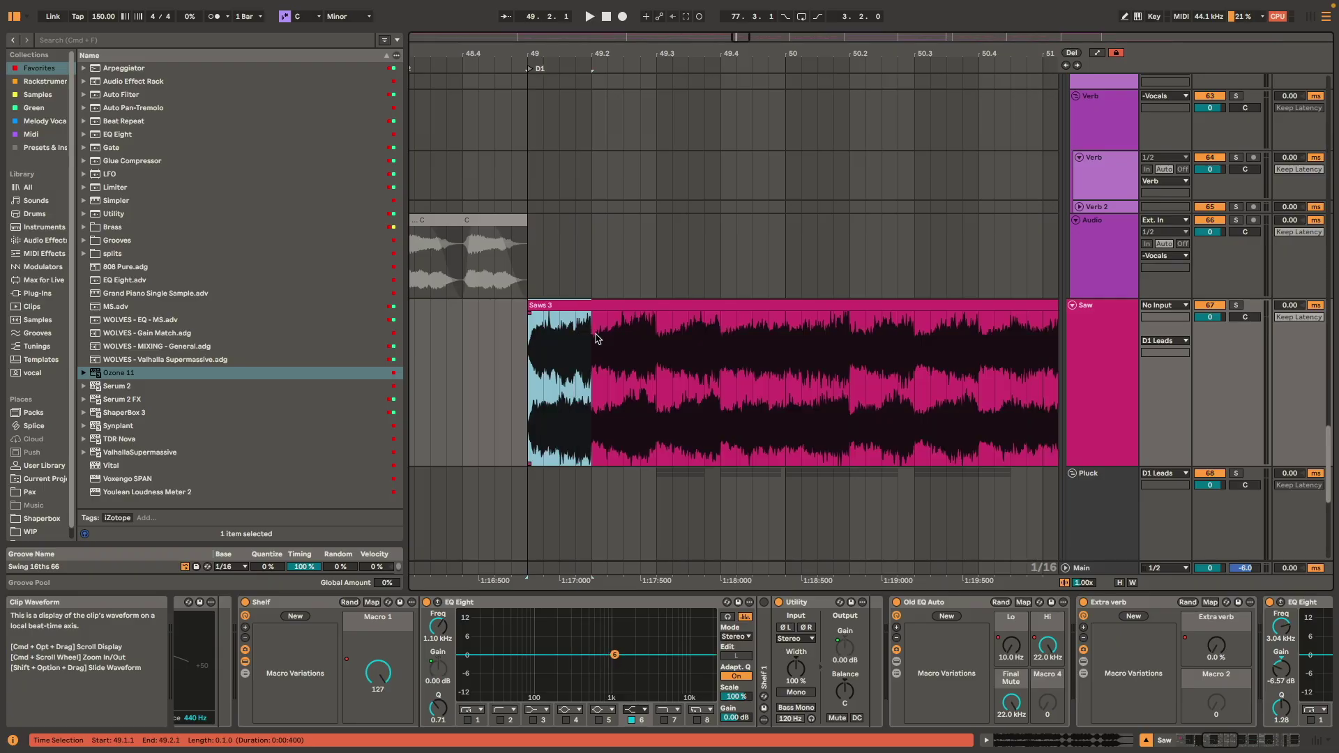
left_click(793, 306)
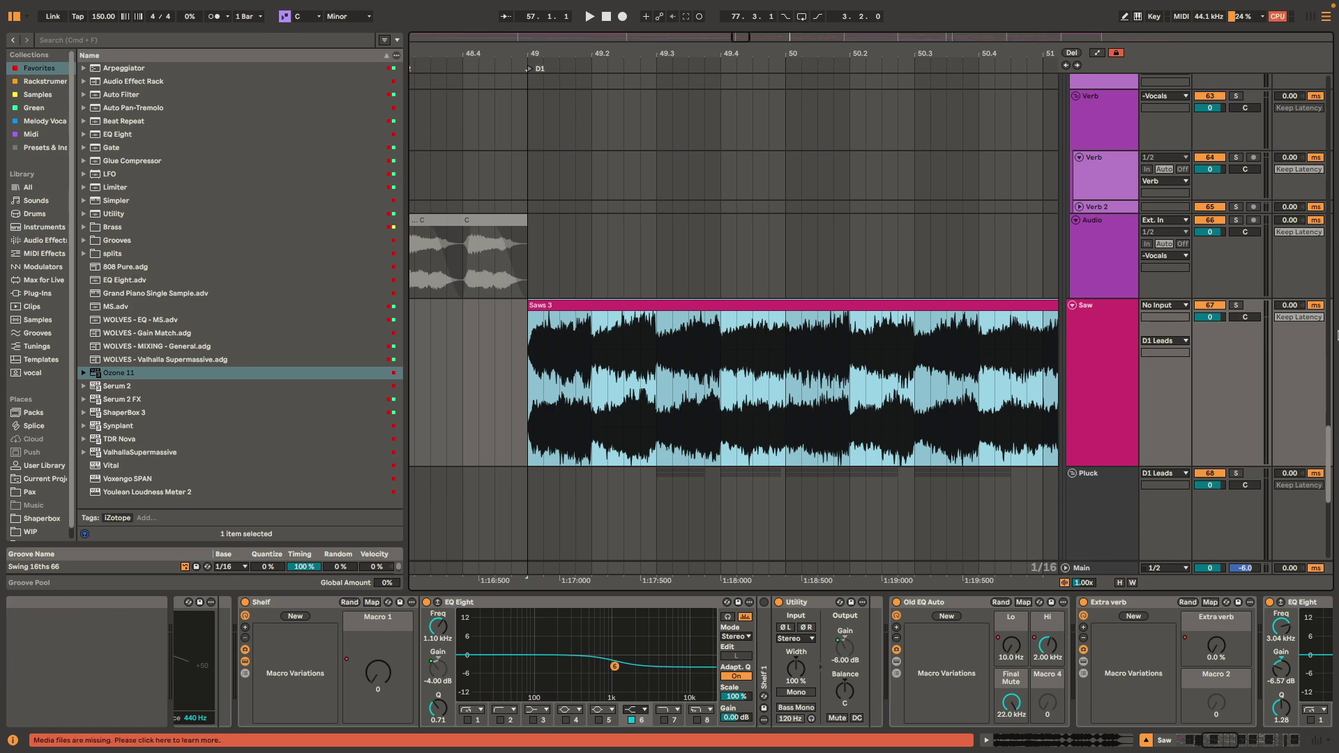
left_click(1082, 344)
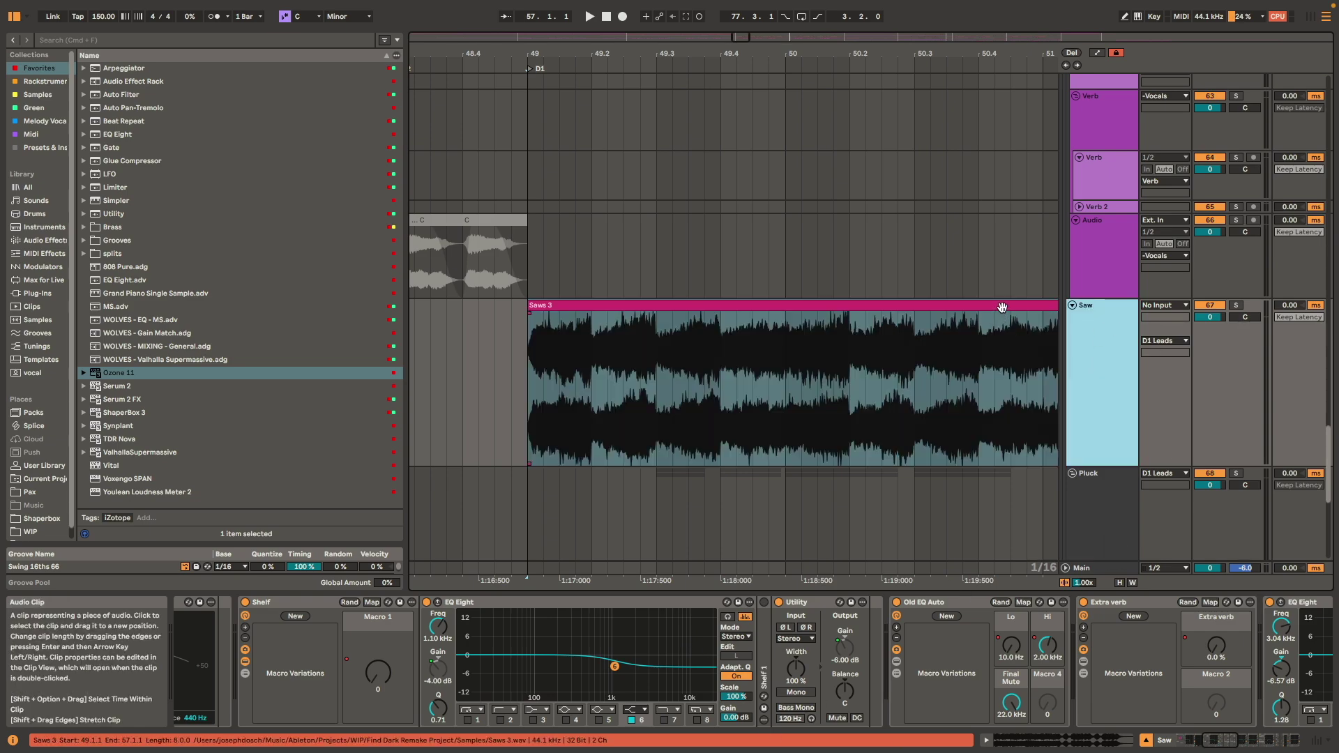
left_click(726, 368)
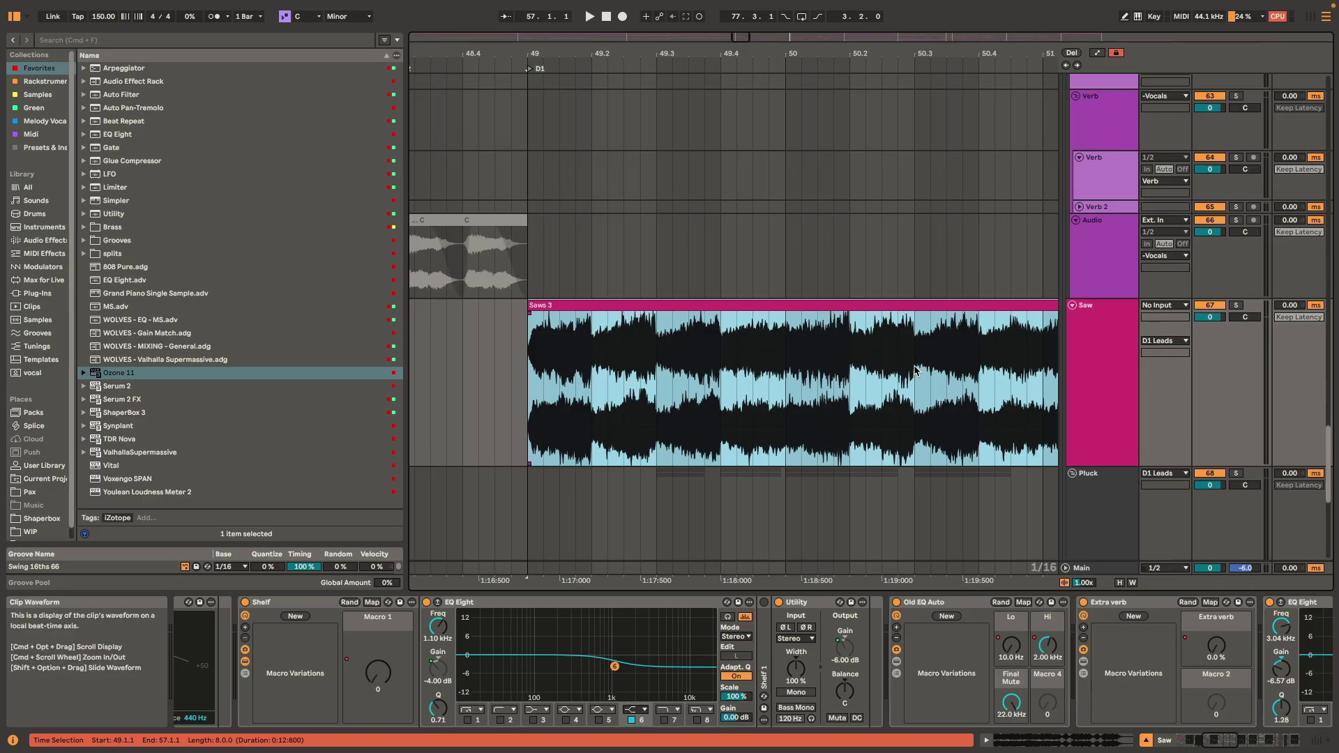
- Show the devices inside the Old EQ Auto rack and play the Saw track, examining its chain through EQ Auto Lows, Utility and Limit
left_click(951, 606)
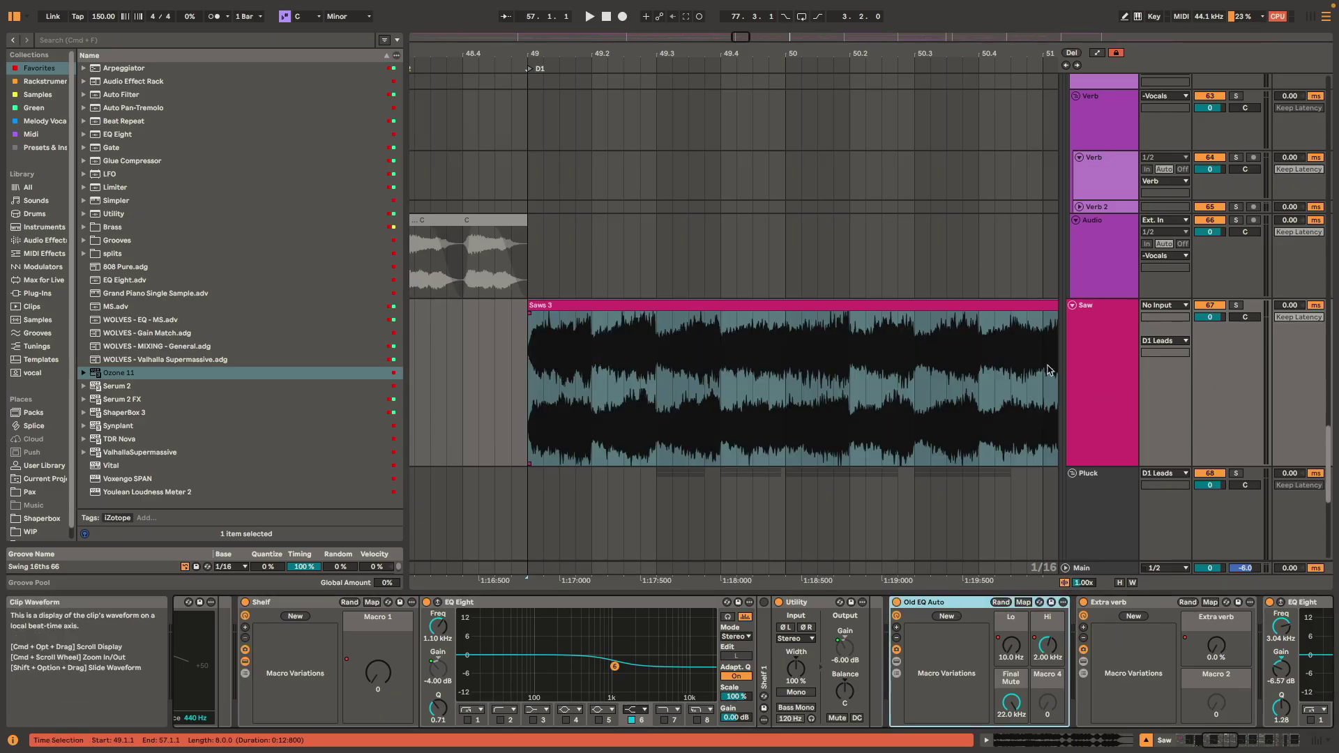
scroll(694, 700, "right", 4)
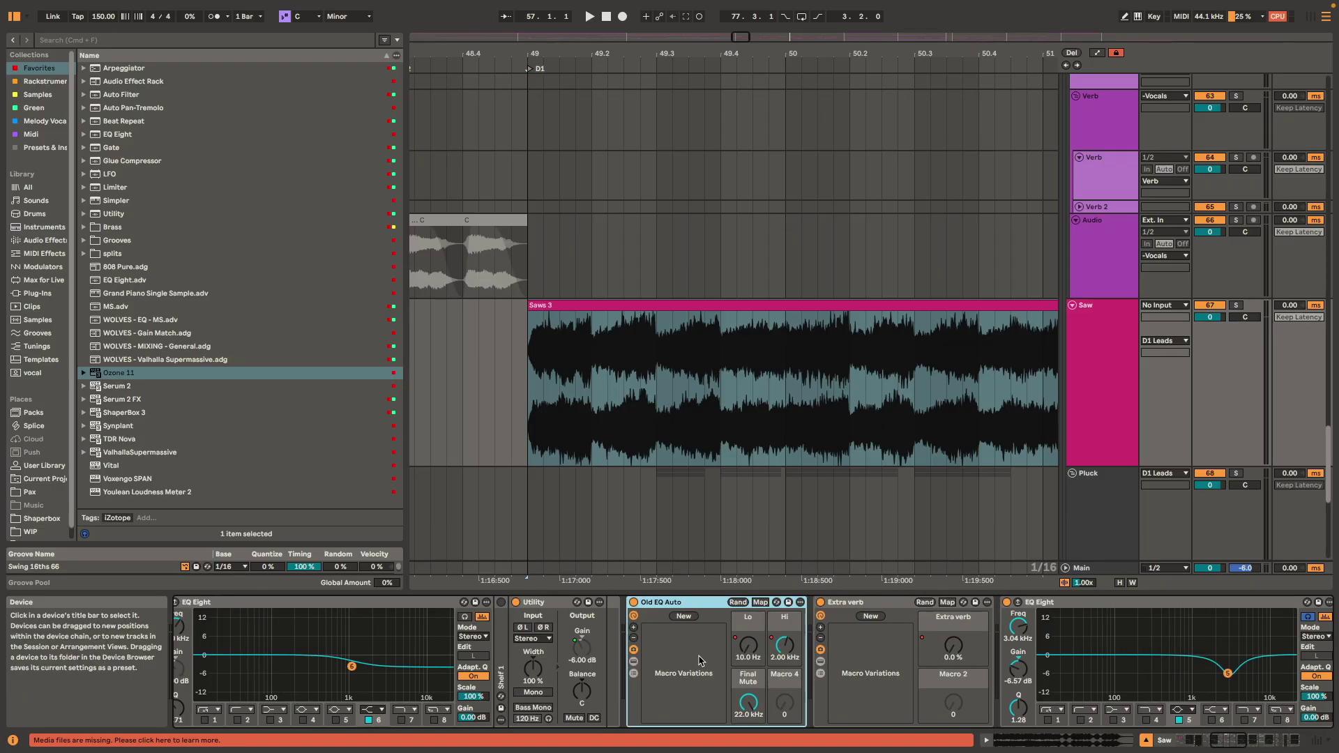
left_click(632, 662)
key("space")
scroll(636, 660, "right", 5)
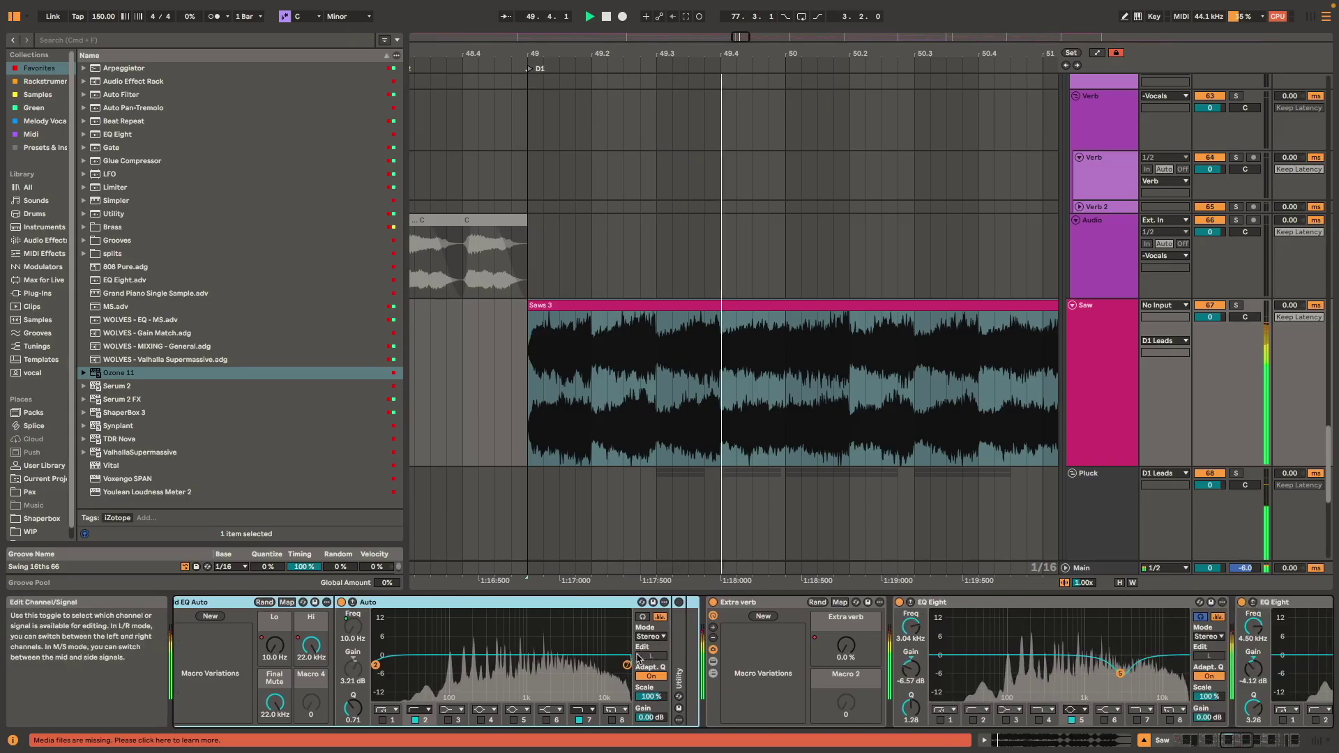
scroll(1093, 642, "right", 14)
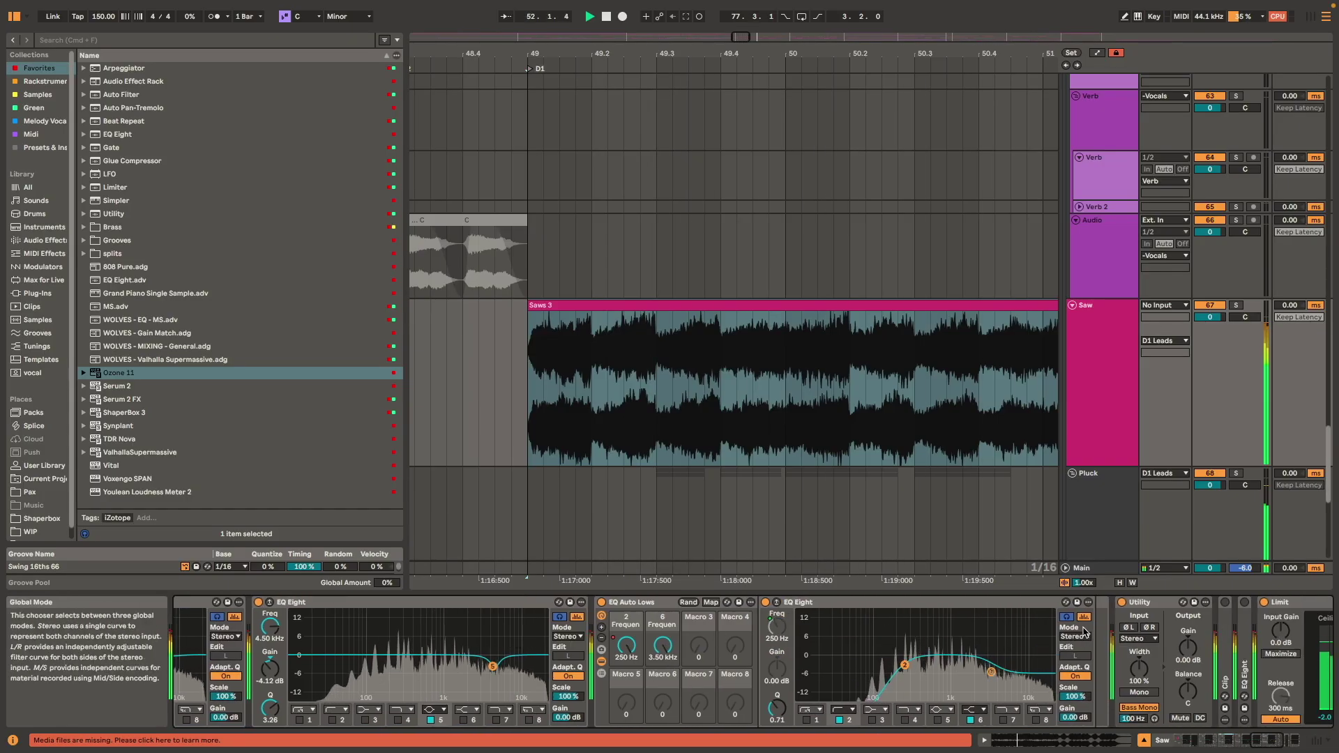
scroll(907, 628, "right", 4)
key("space")
scroll(880, 380, "down", 5)
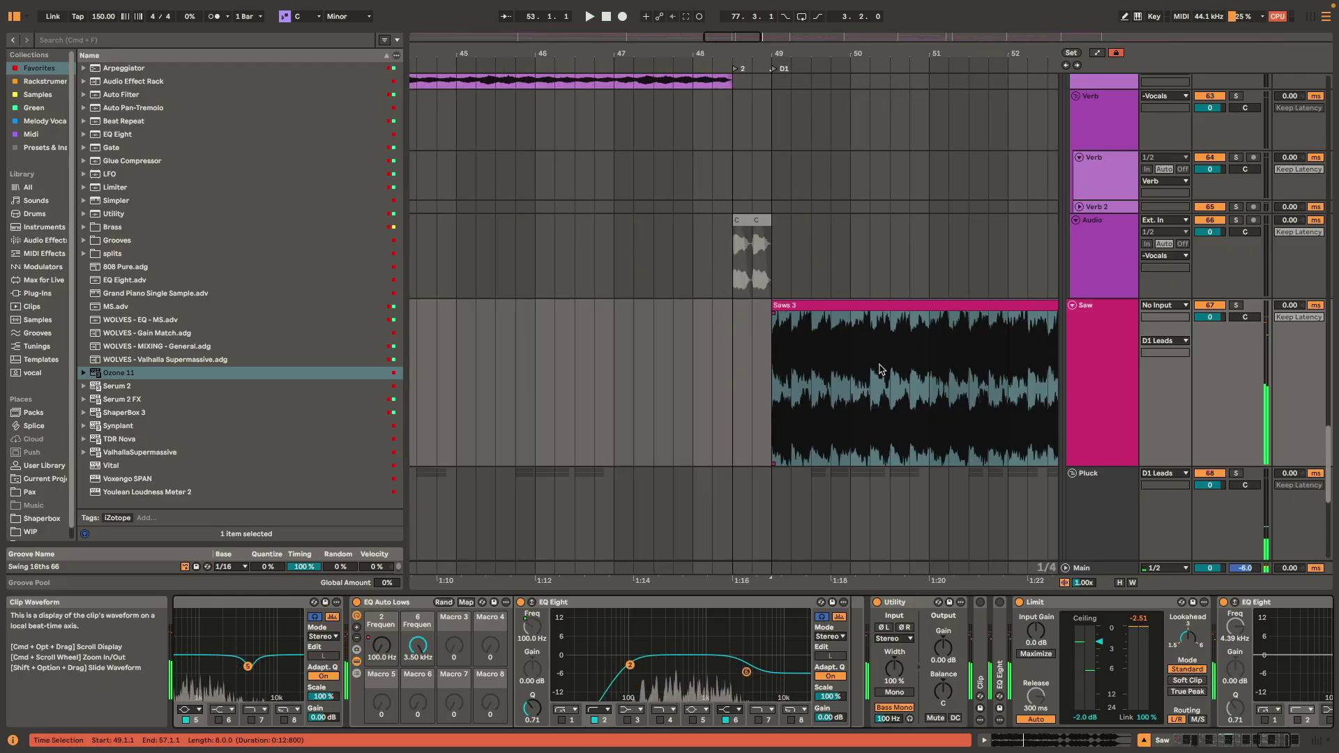
- Select the Saws 3 clip at bar 57 and examine the Saw track's Old EQ Auto, Extra verb and reverb devices
left_click_drag(881, 380, 728, 355)
left_click_drag(942, 343, 696, 319)
scroll(778, 325, "down", 3)
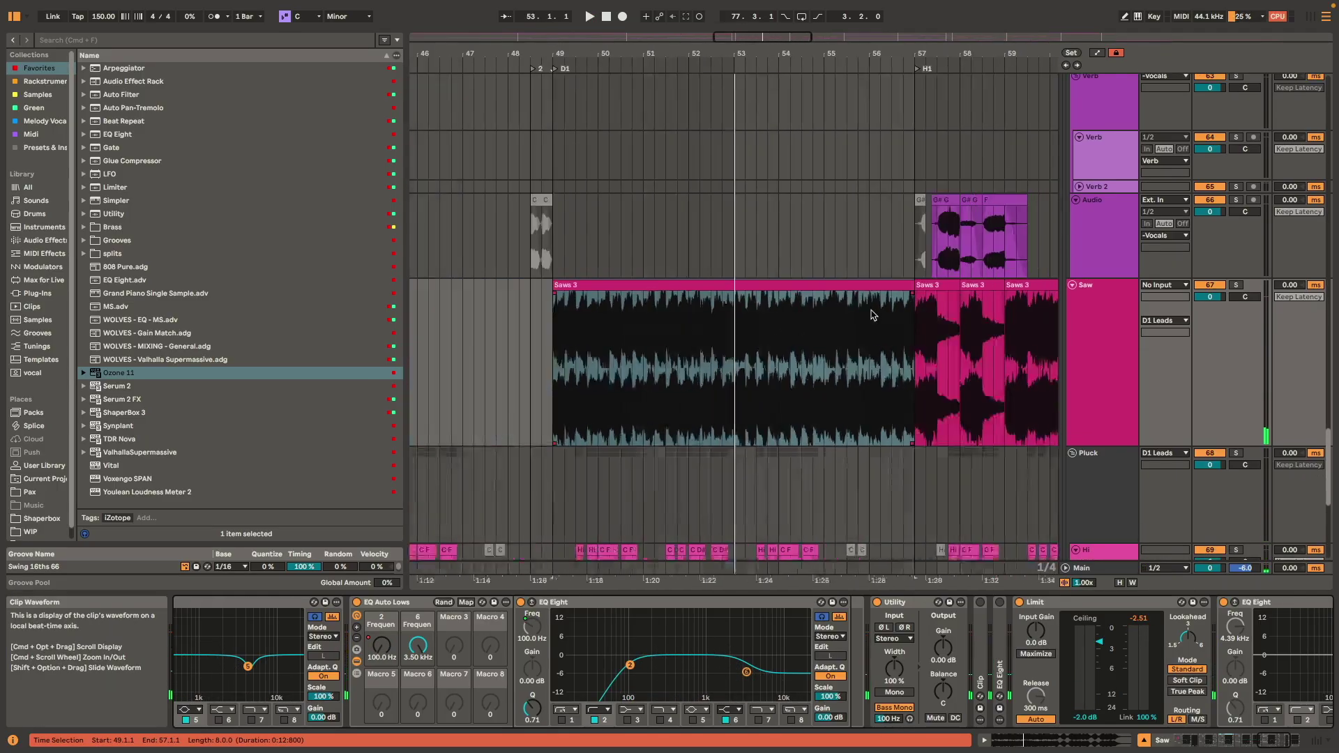
left_click(941, 285)
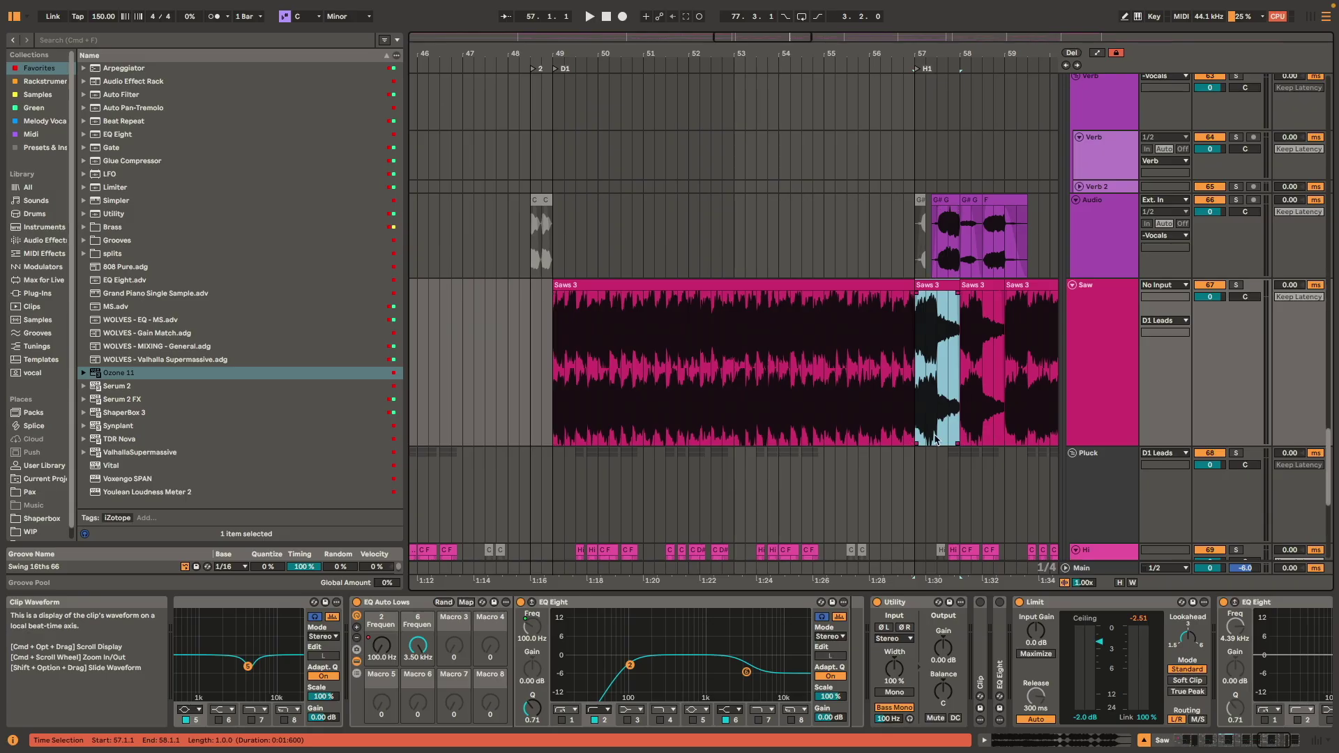
scroll(628, 663, "down", 5)
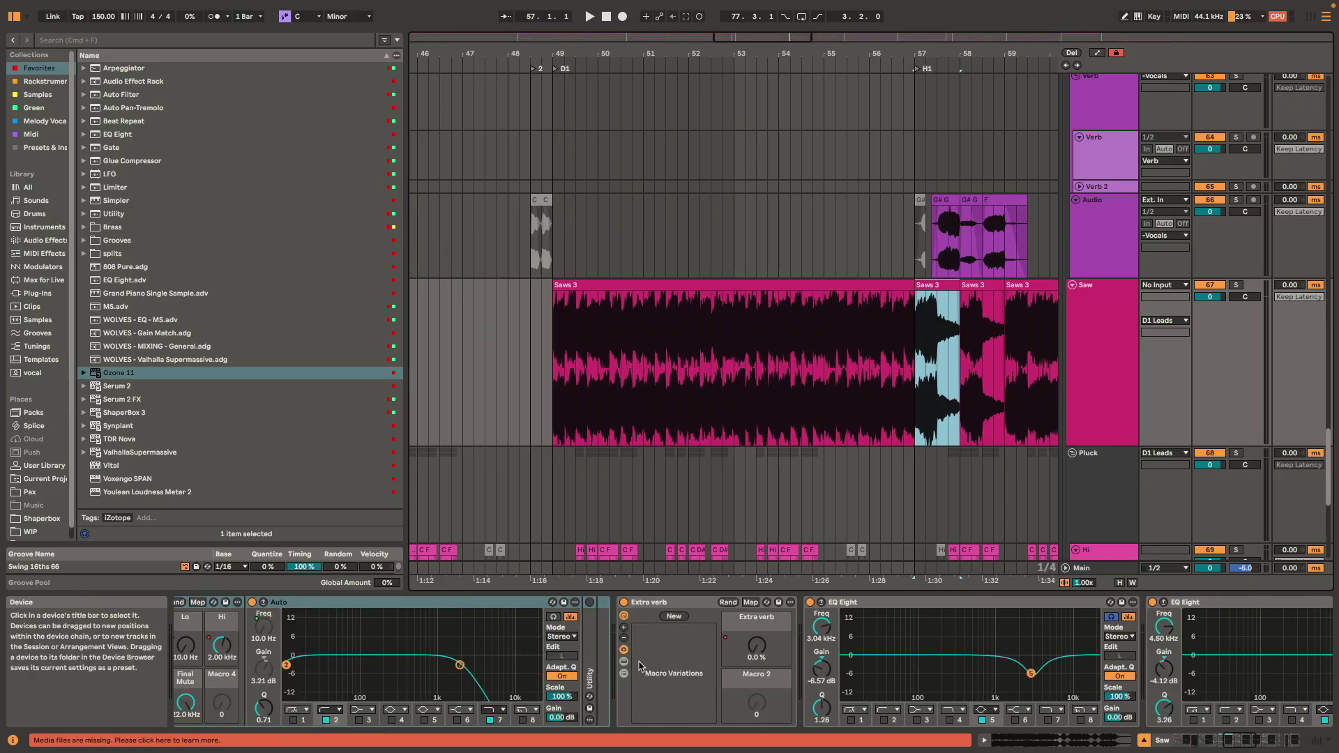
left_click_drag(637, 666, 802, 647)
scroll(793, 671, "down", 3)
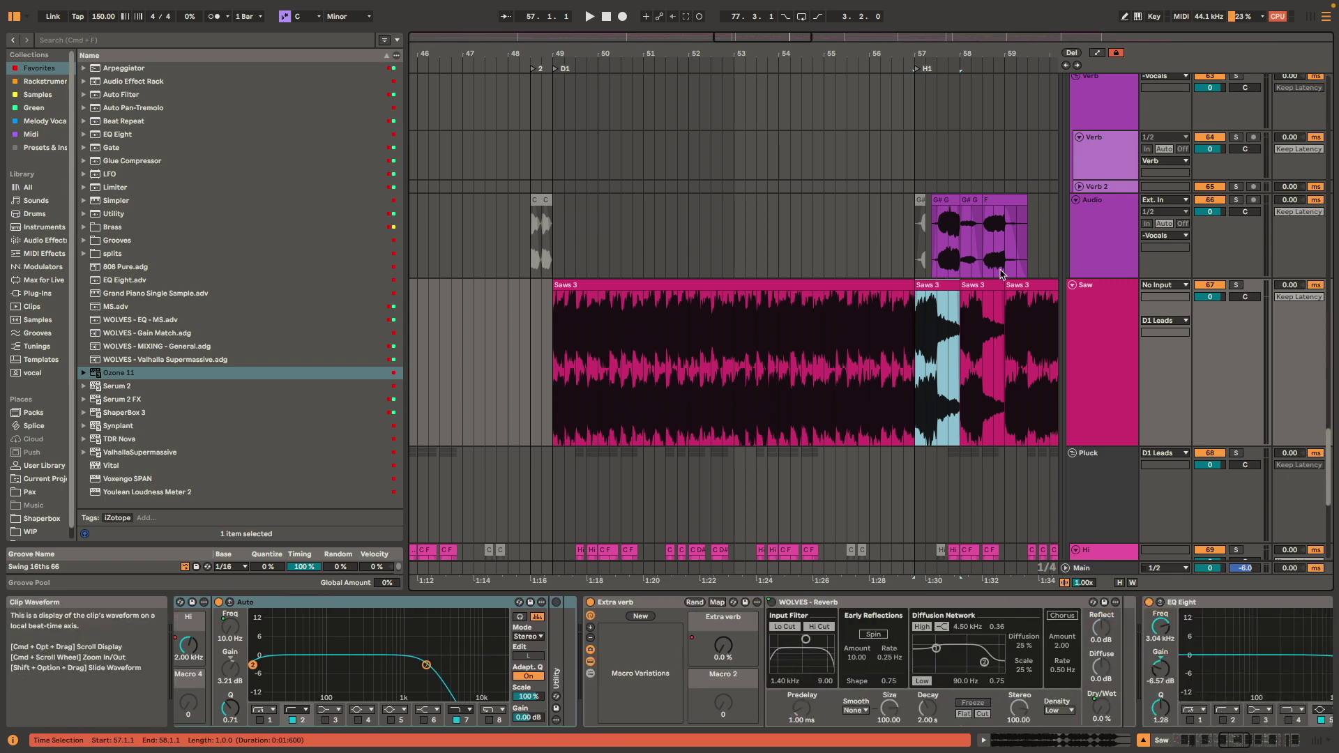
scroll(645, 636, "up", 3)
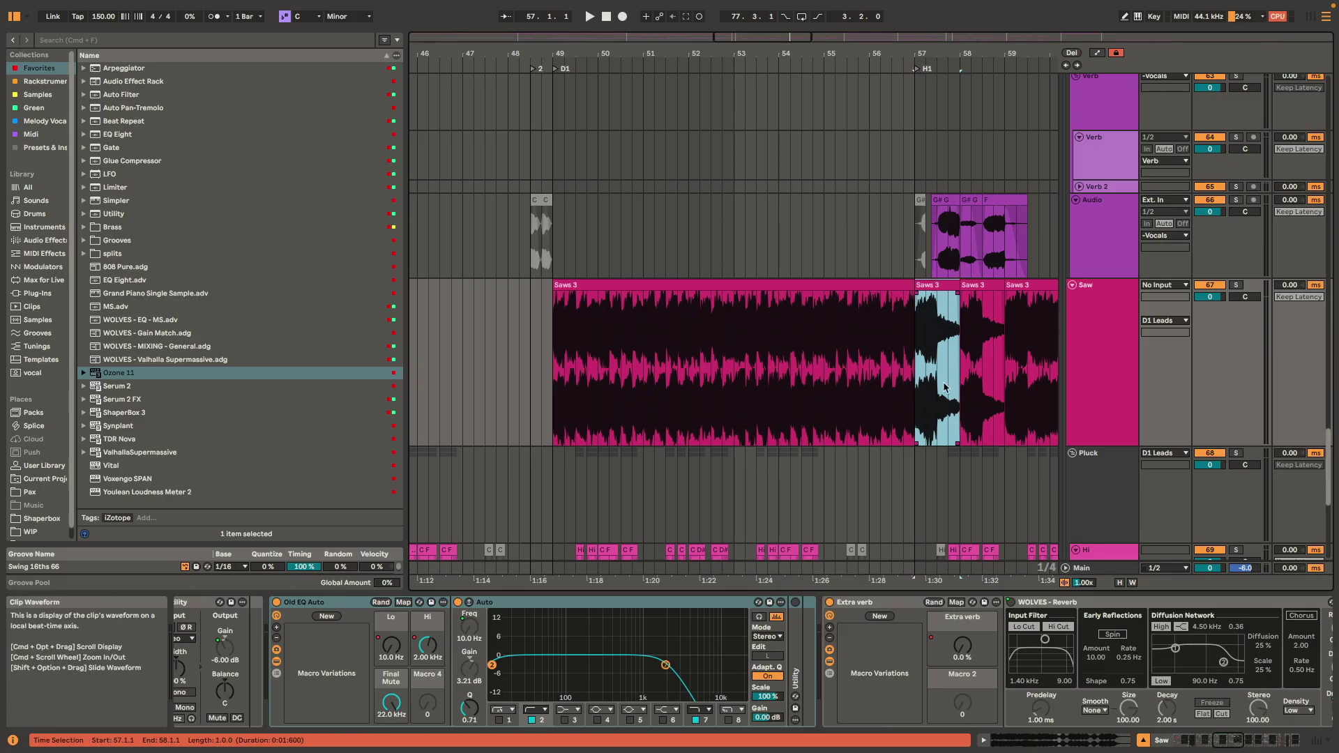
- Play the vocal Audio and Saw tracks together in solo from bar 57, then select the Saws 3 clip there
key("plus")
left_click(927, 204)
left_click_drag(855, 246, 863, 344)
key("space")
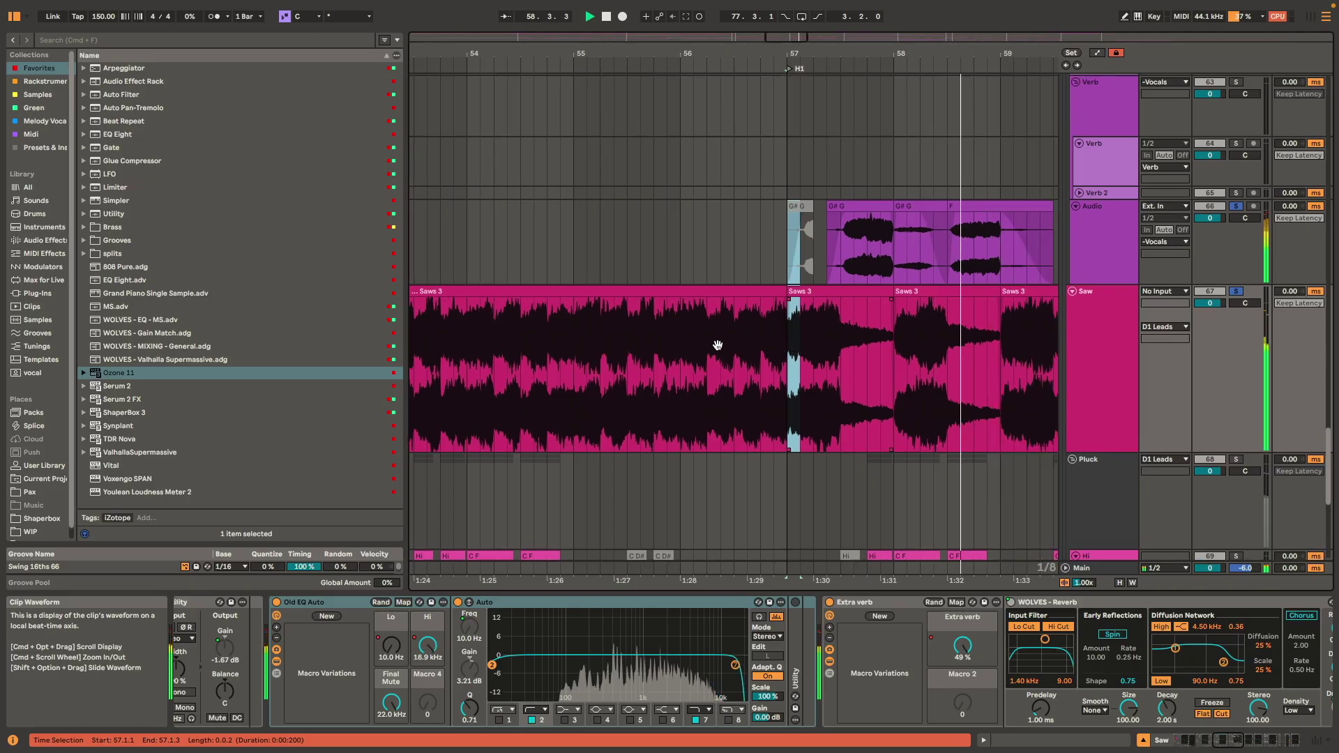
left_click(574, 285)
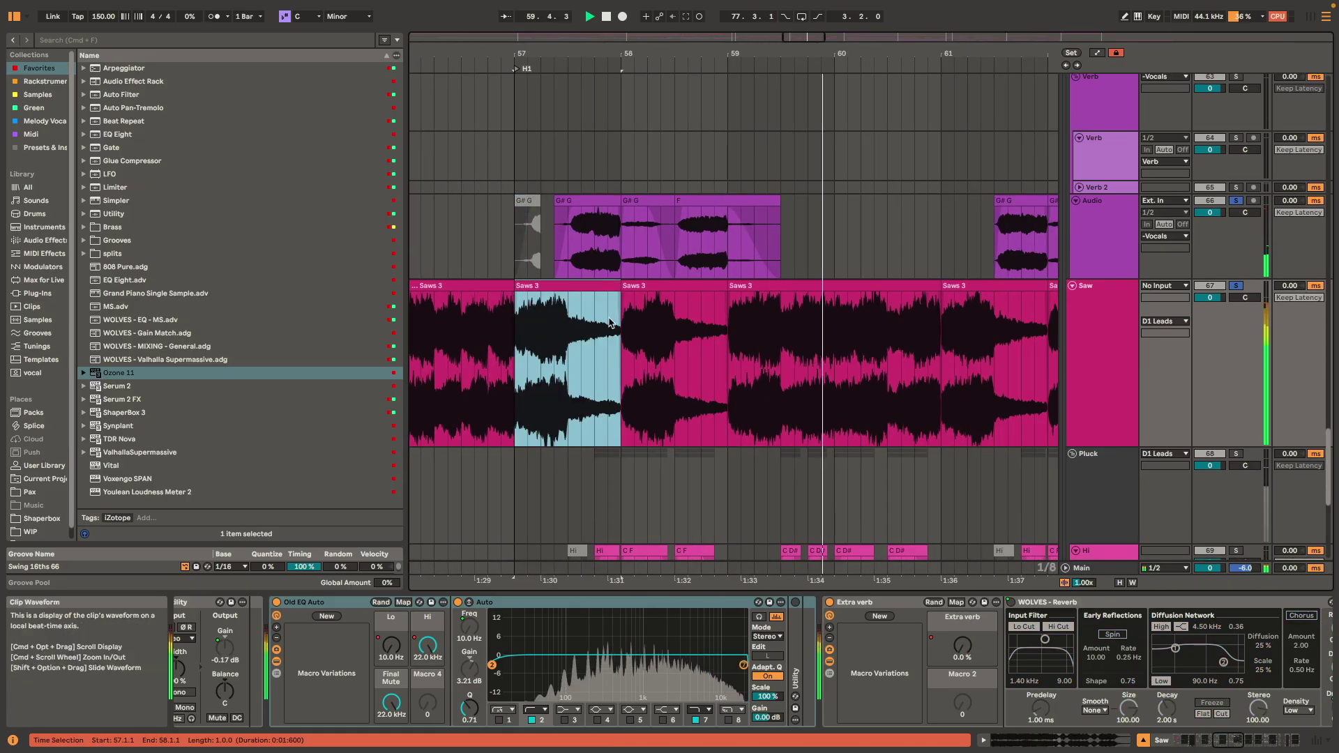
- Replay the Saws 3 clip from bar 57, examine the Extra verb automation, and select the clip's decaying second half
key("super+l")
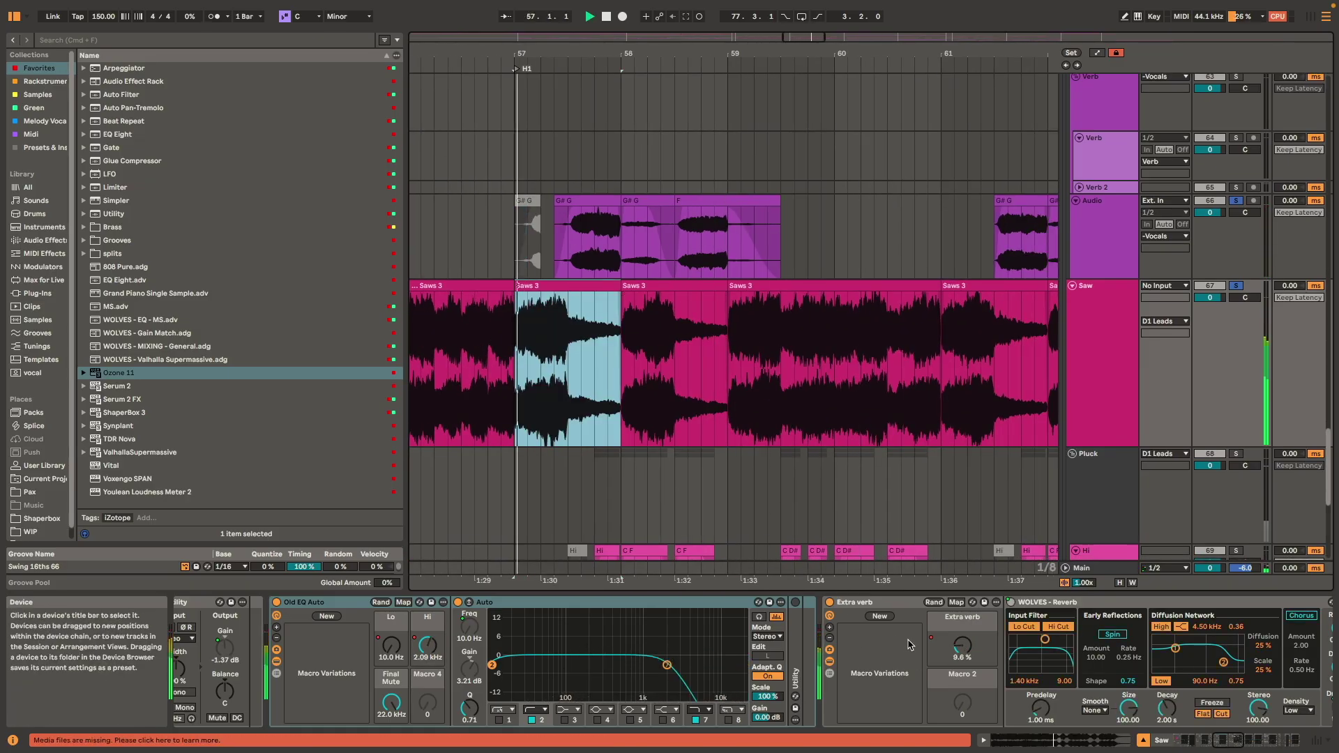
scroll(1057, 687, "right", 5)
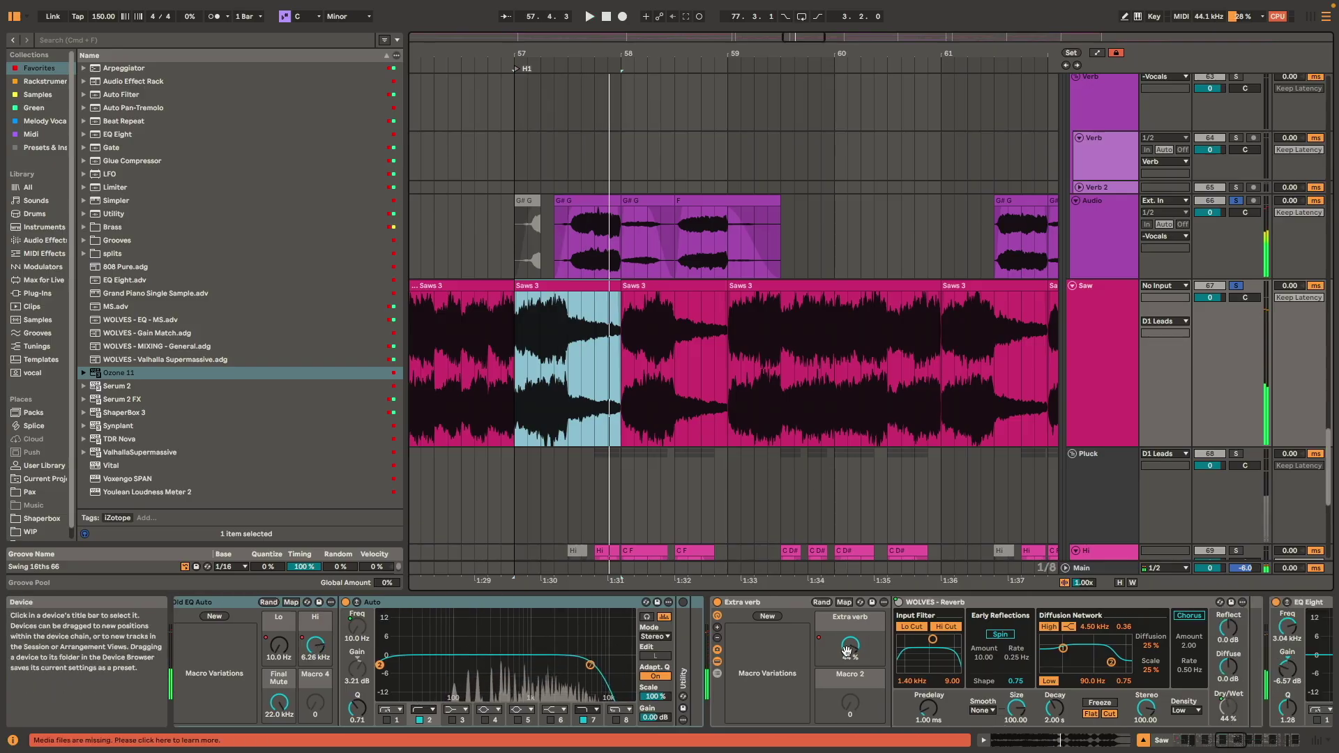
left_click_drag(567, 323, 604, 319)
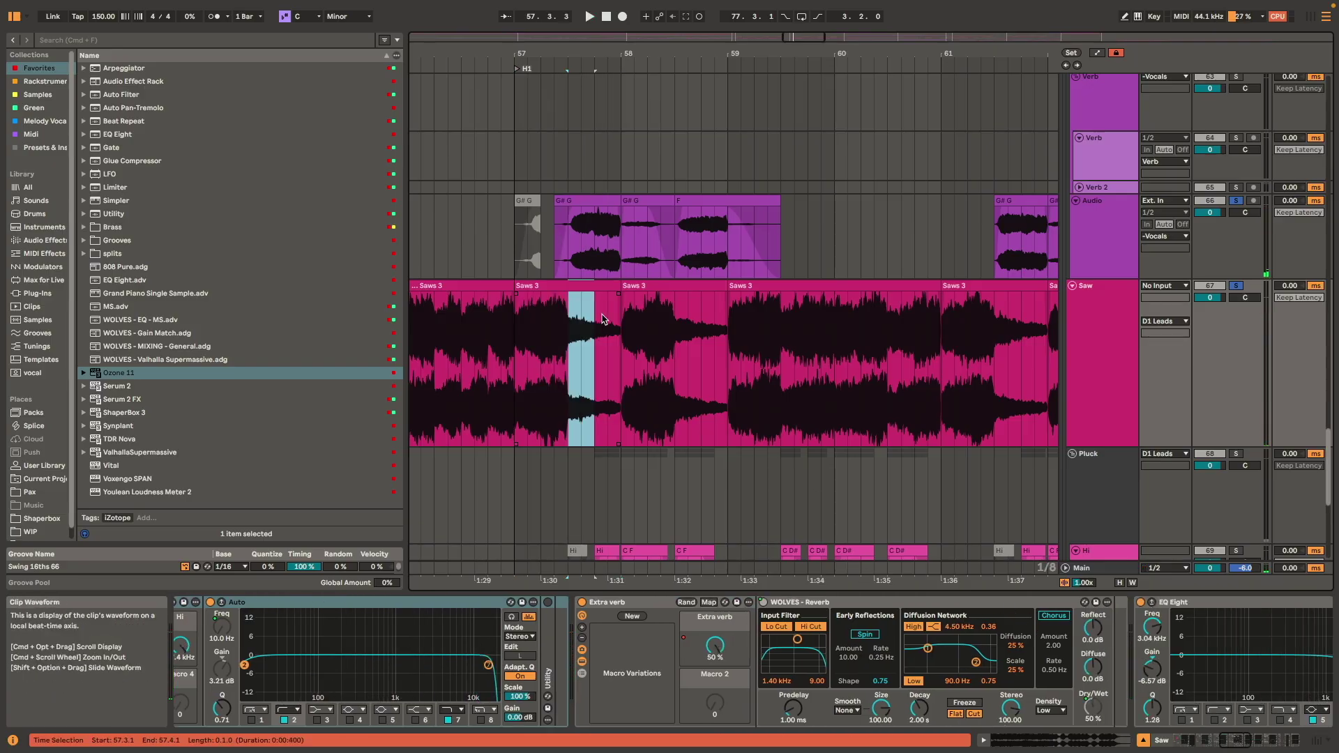
scroll(786, 314, "down", 5)
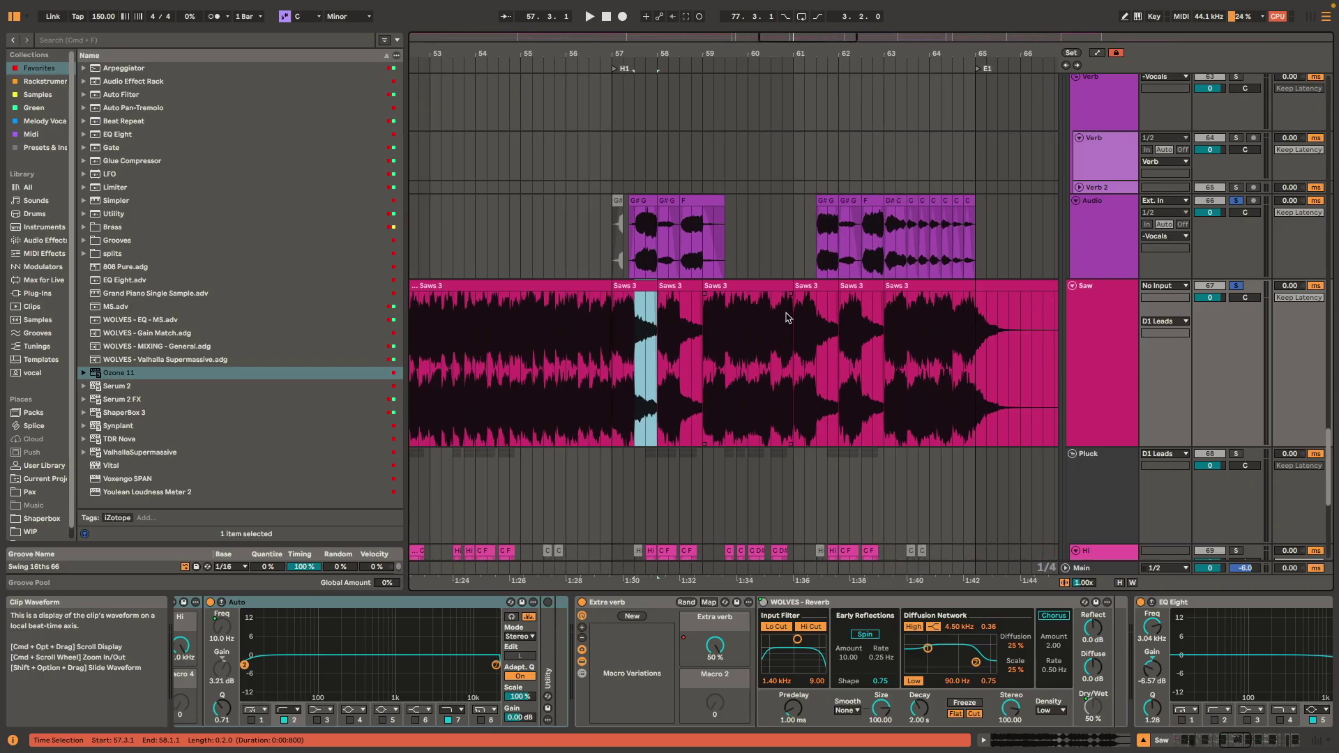
- Play the Pluck group in solo from bar 49 and examine its Hi and Lo clips
scroll(741, 354, "down", 4)
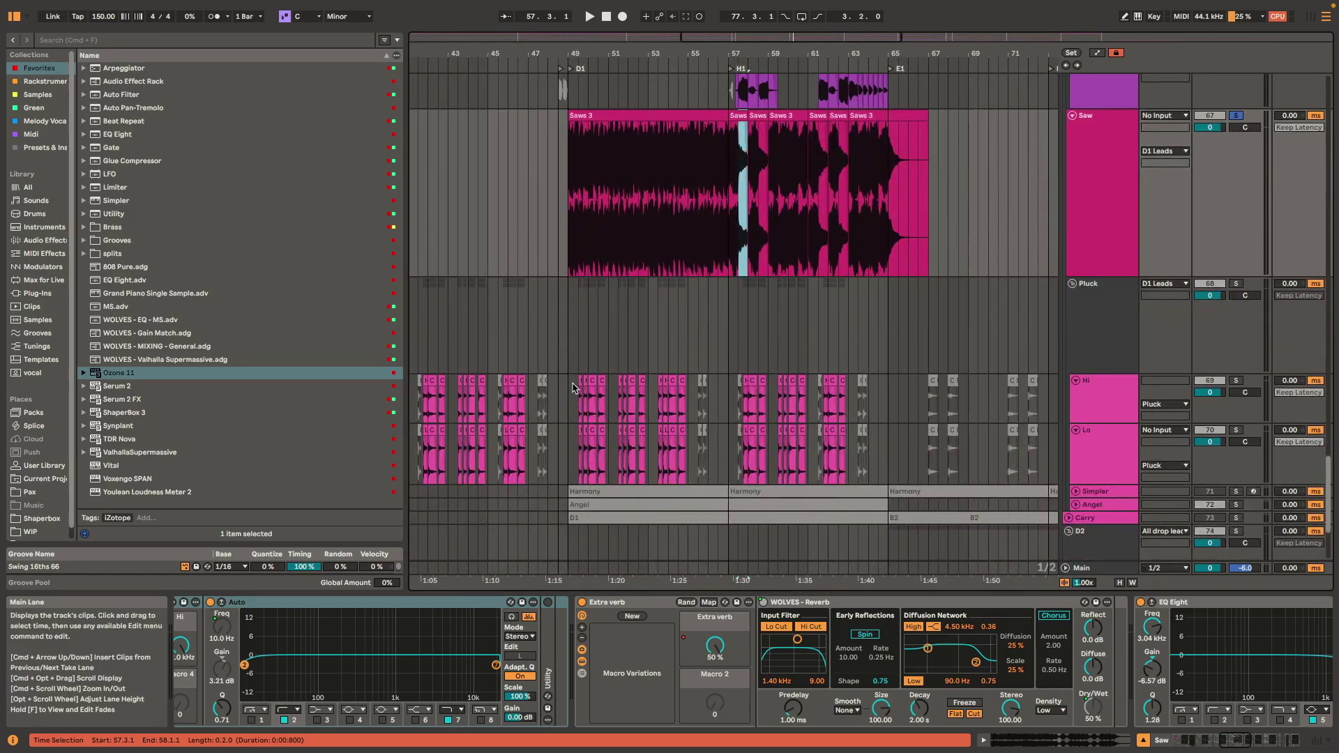
left_click(569, 323)
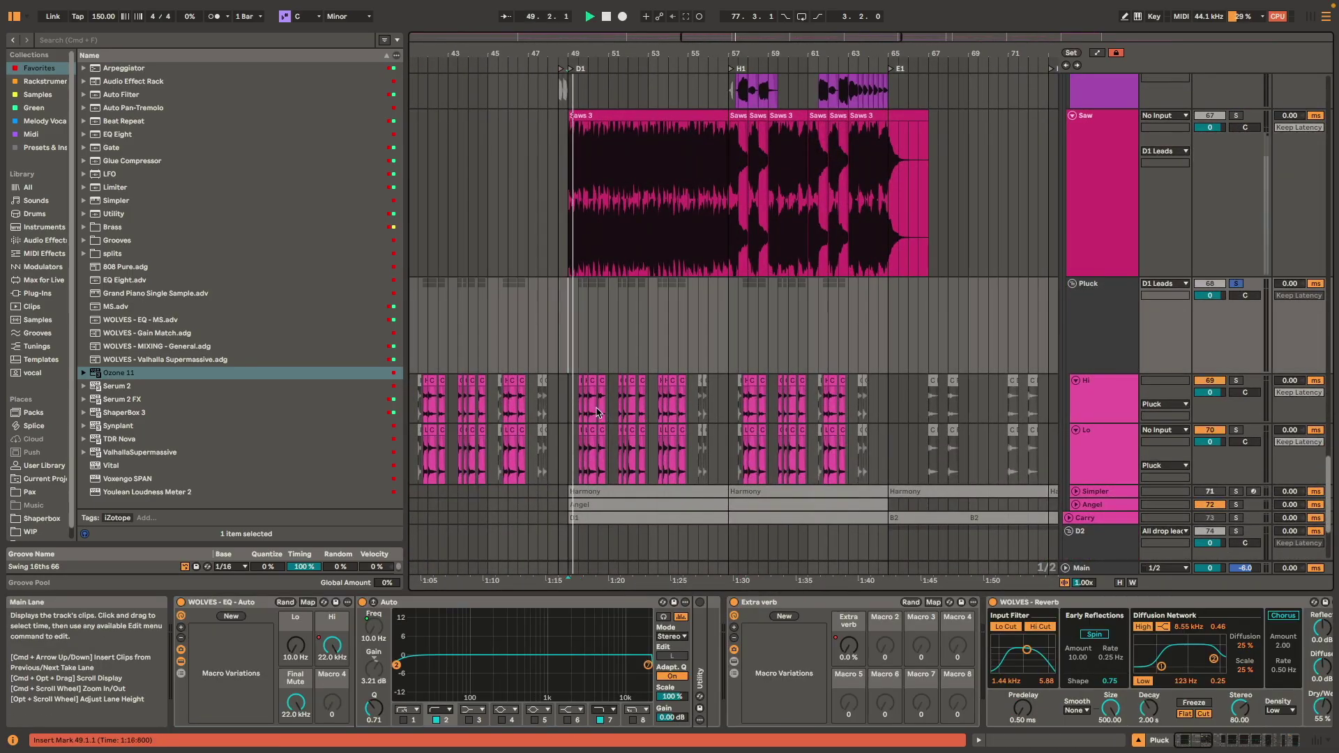
key("plus")
key("plus")
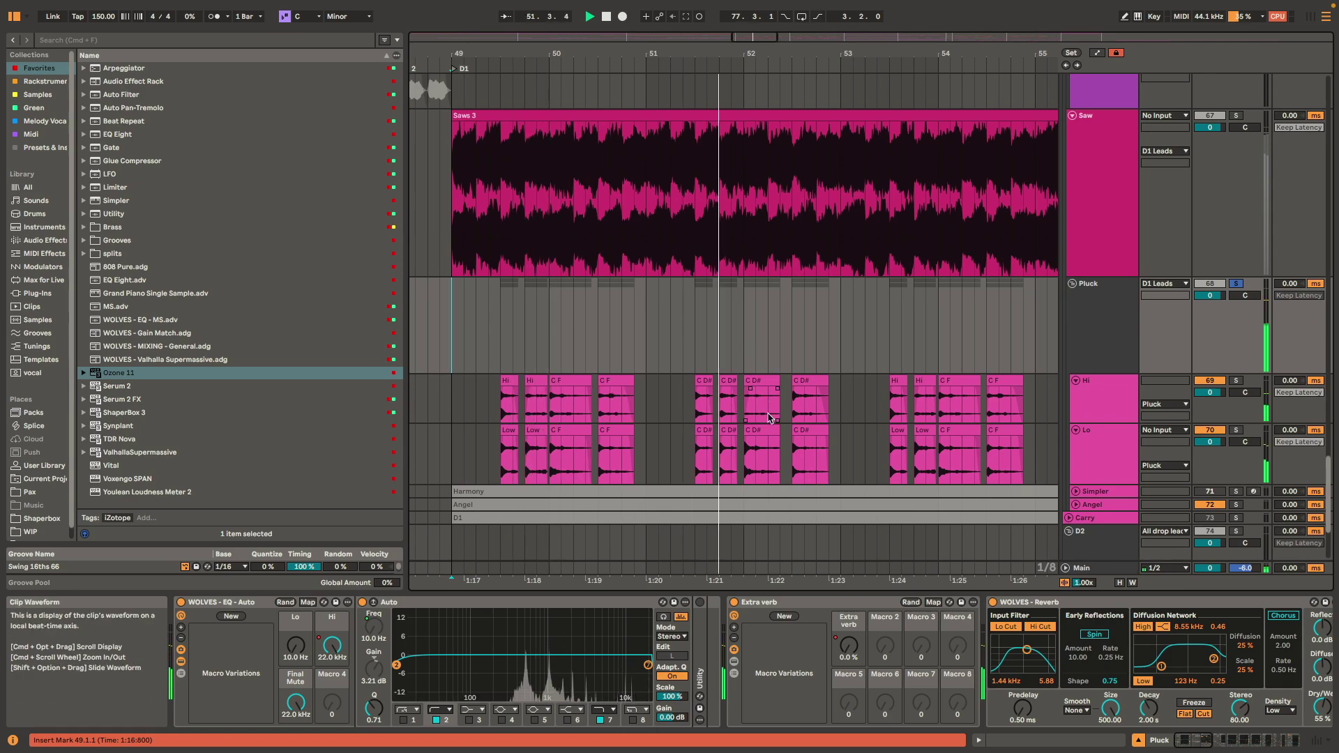
scroll(769, 418, "down", 2)
key("space")
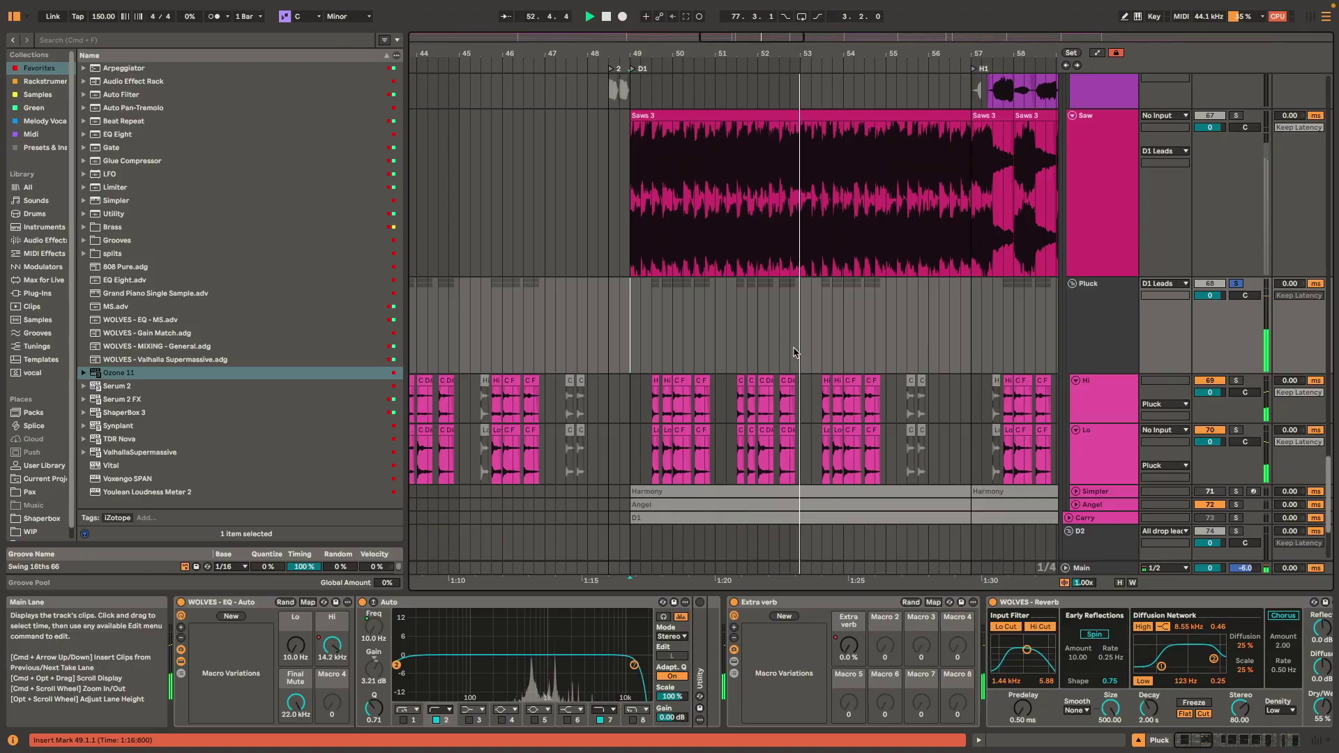
- Return to the verse leads and play the Piano track's V1 clip in solo from bar 25
scroll(819, 314, "up", 5)
scroll(818, 314, "up", 15)
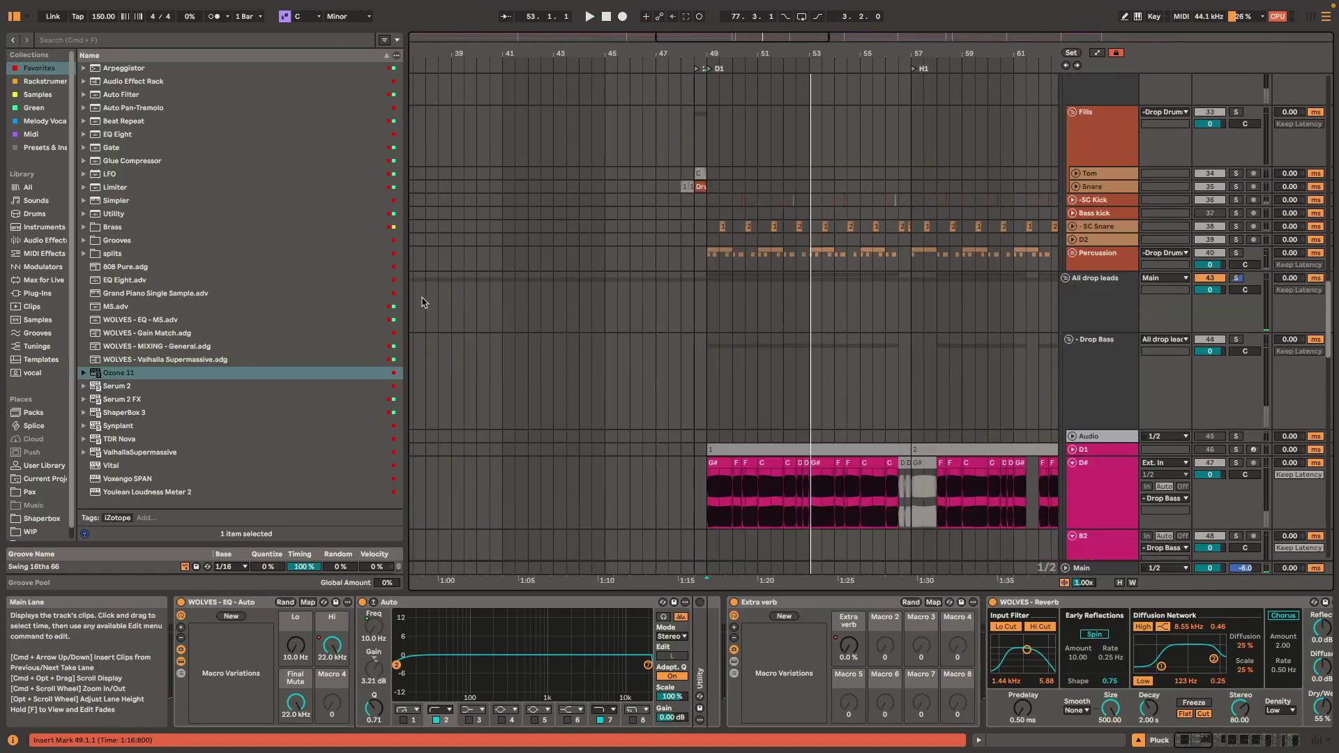
scroll(618, 328, "up", 5)
scroll(622, 329, "left", 8)
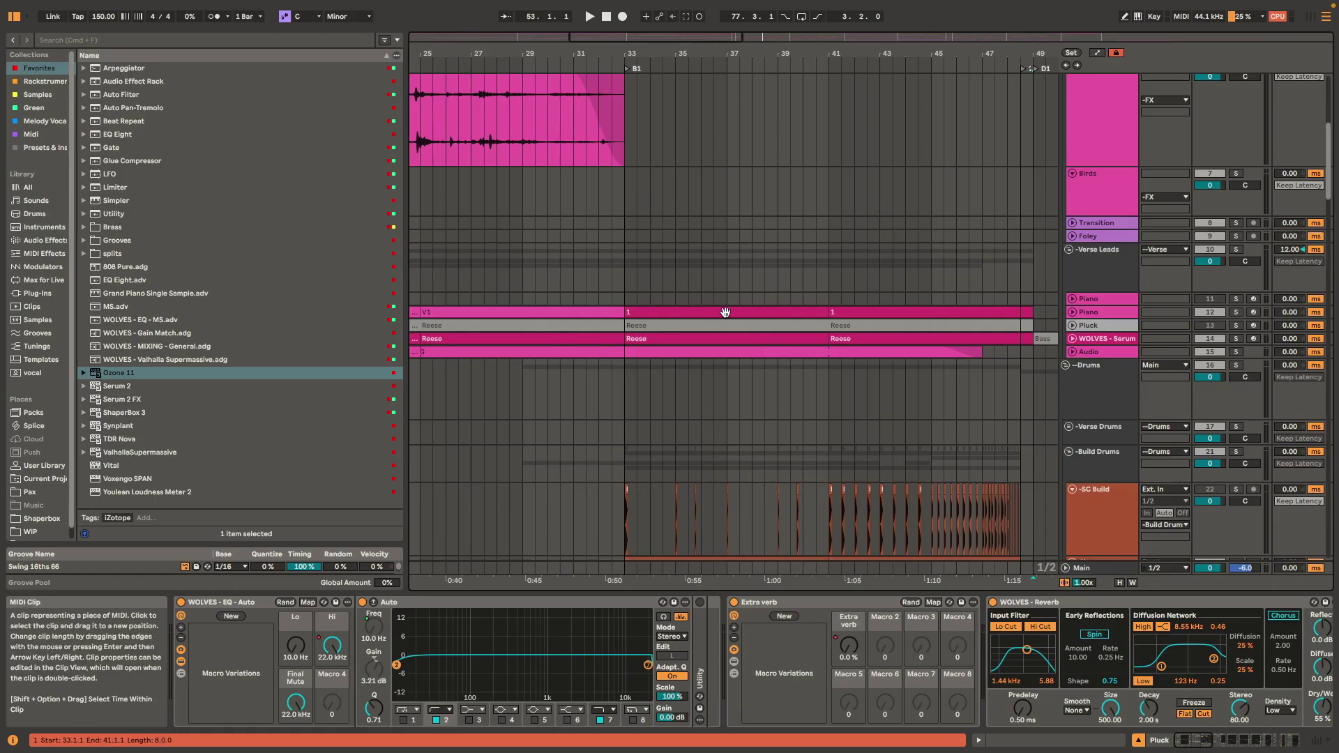
left_click(584, 325)
key("space")
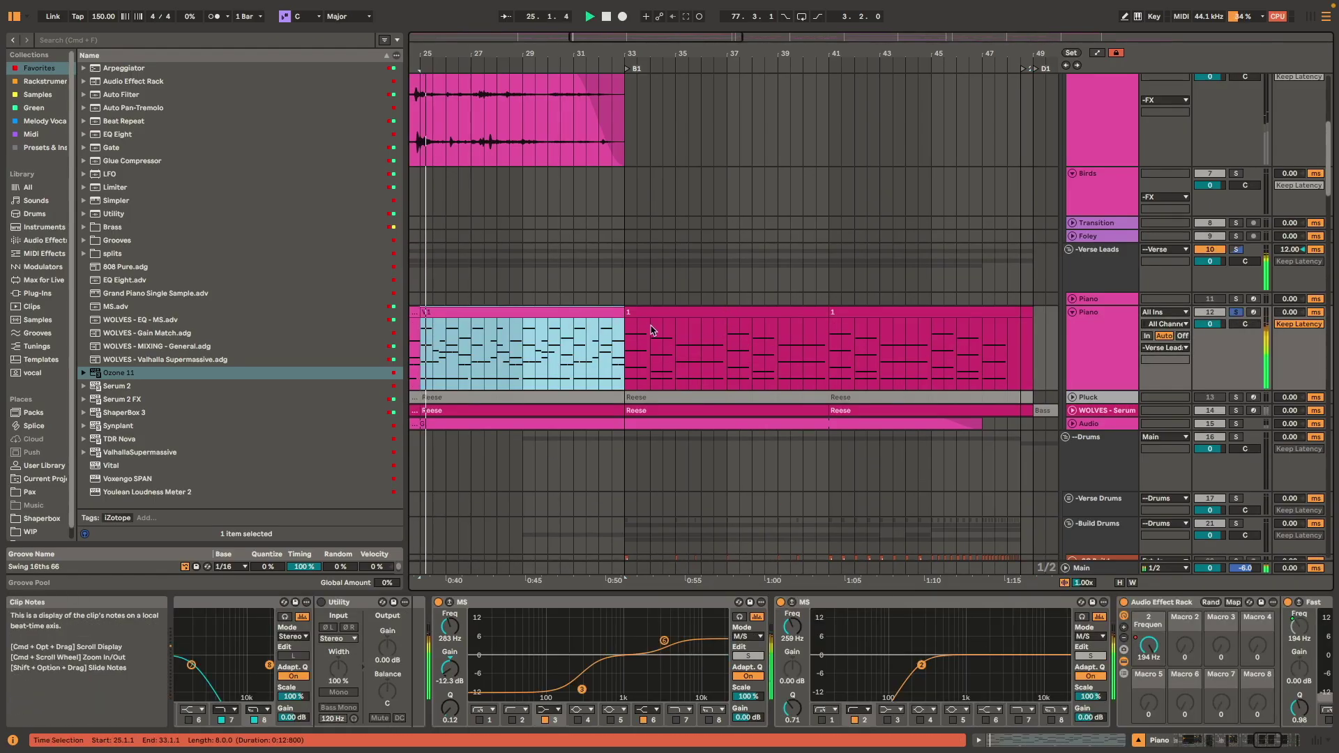
- Examine the V1 piano clip's notes during playback and select the sustained C2 bass notes
key("shift+Tab")
left_click_drag(526, 563, 1209, 587)
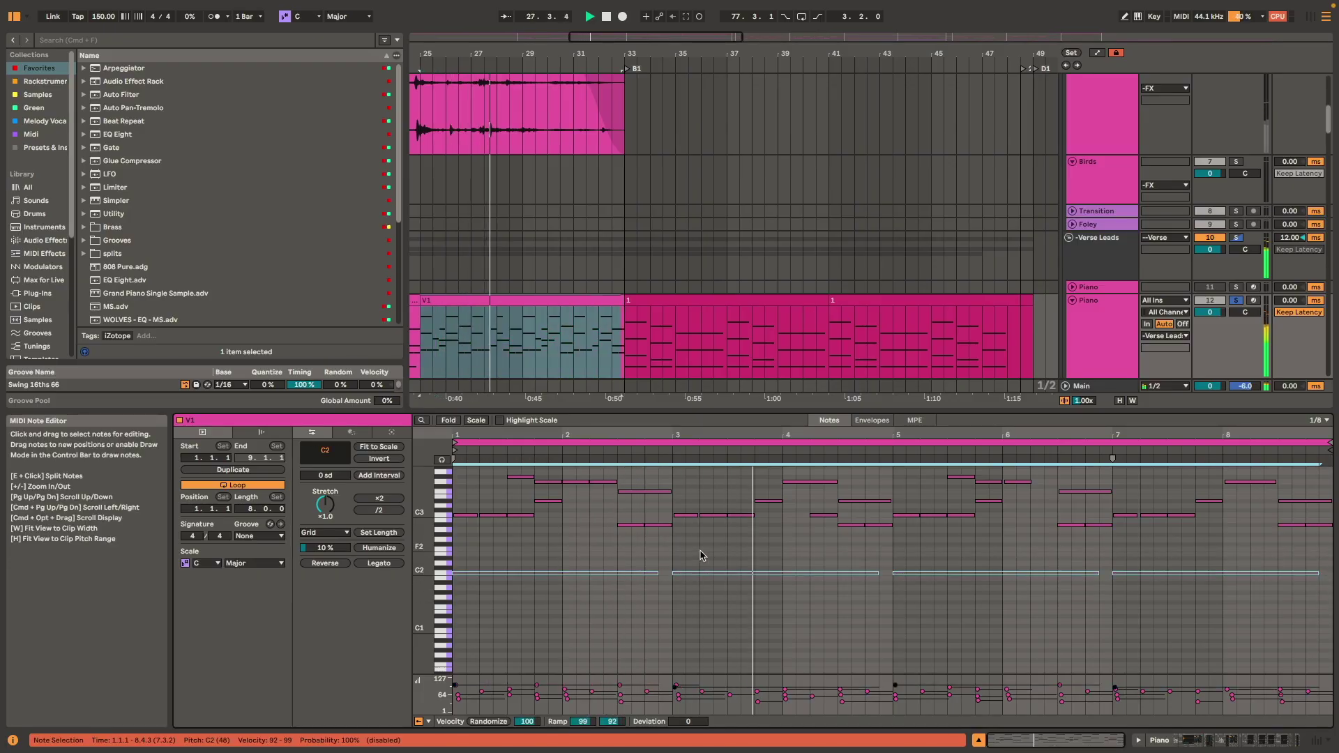
key("shift+Tab")
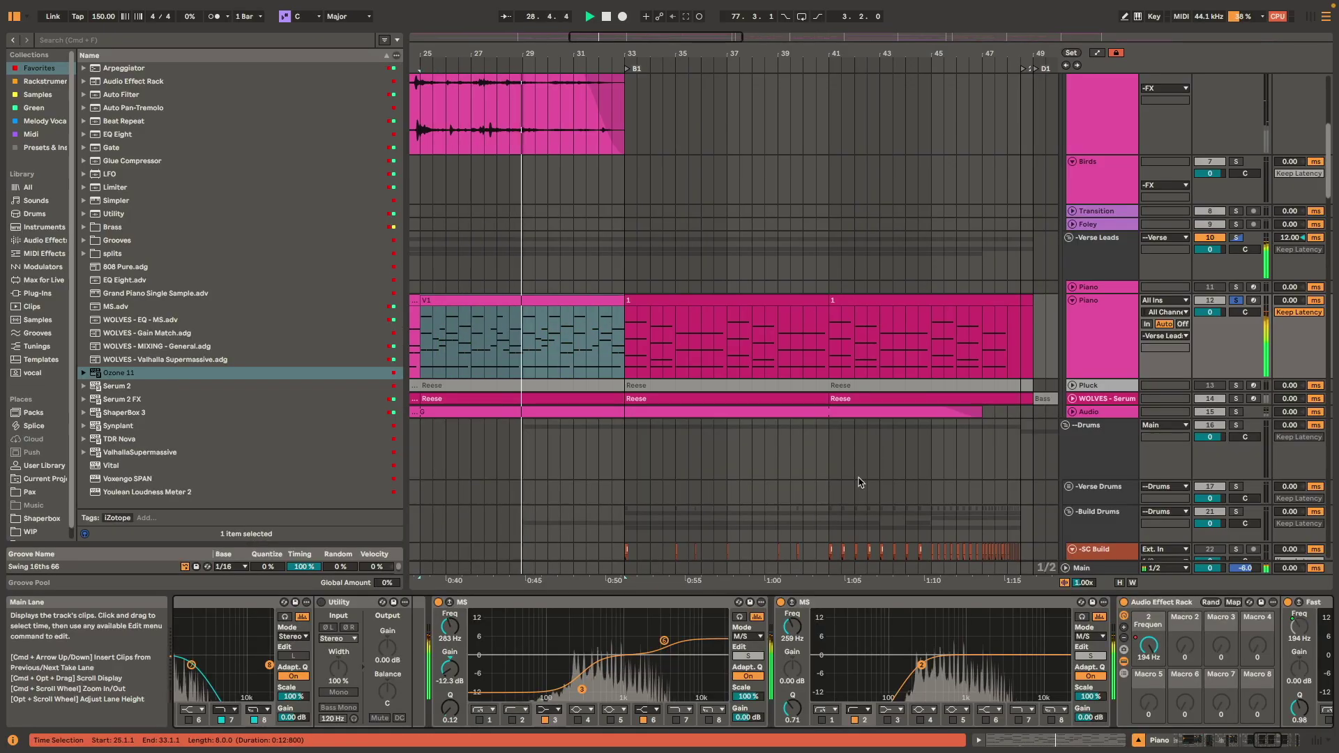
- Examine the notes of the build's first piano clip at bar 33 and play it in solo
scroll(824, 474, "down", 3)
scroll(816, 440, "down", 5)
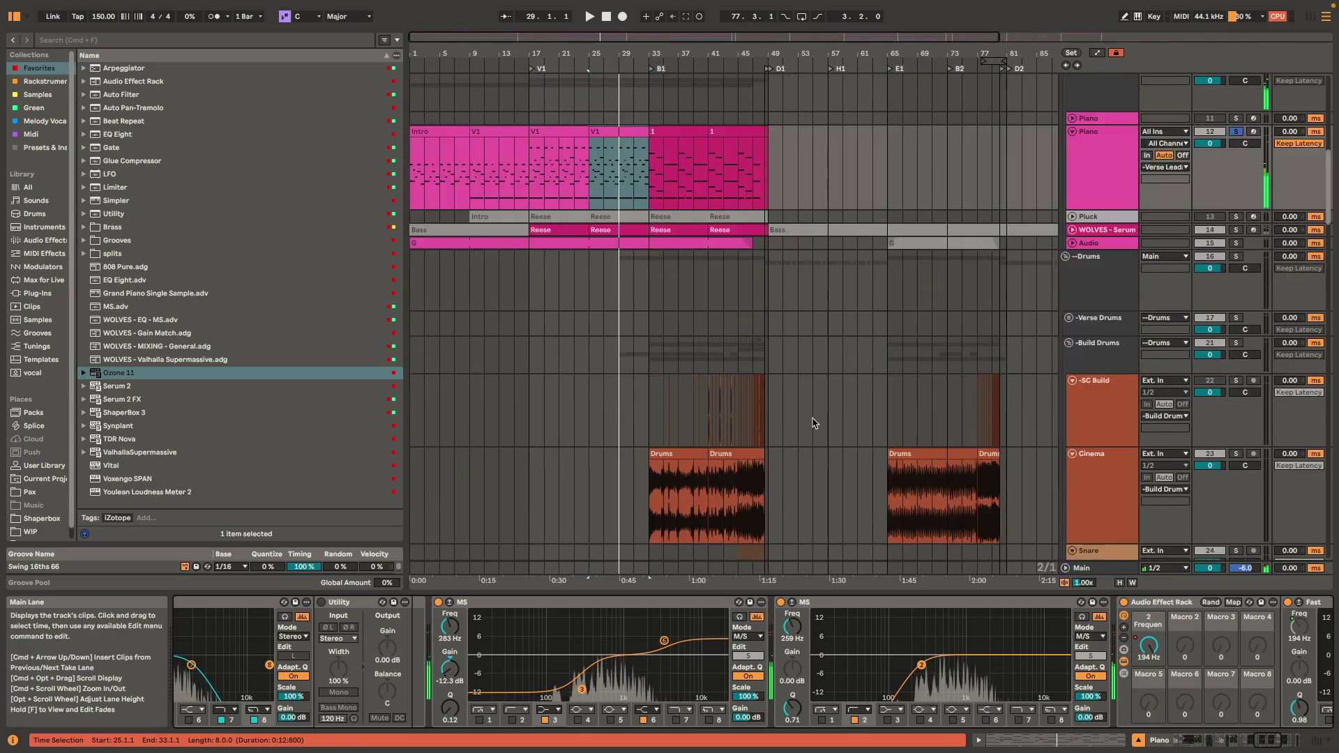
double_click(518, 203)
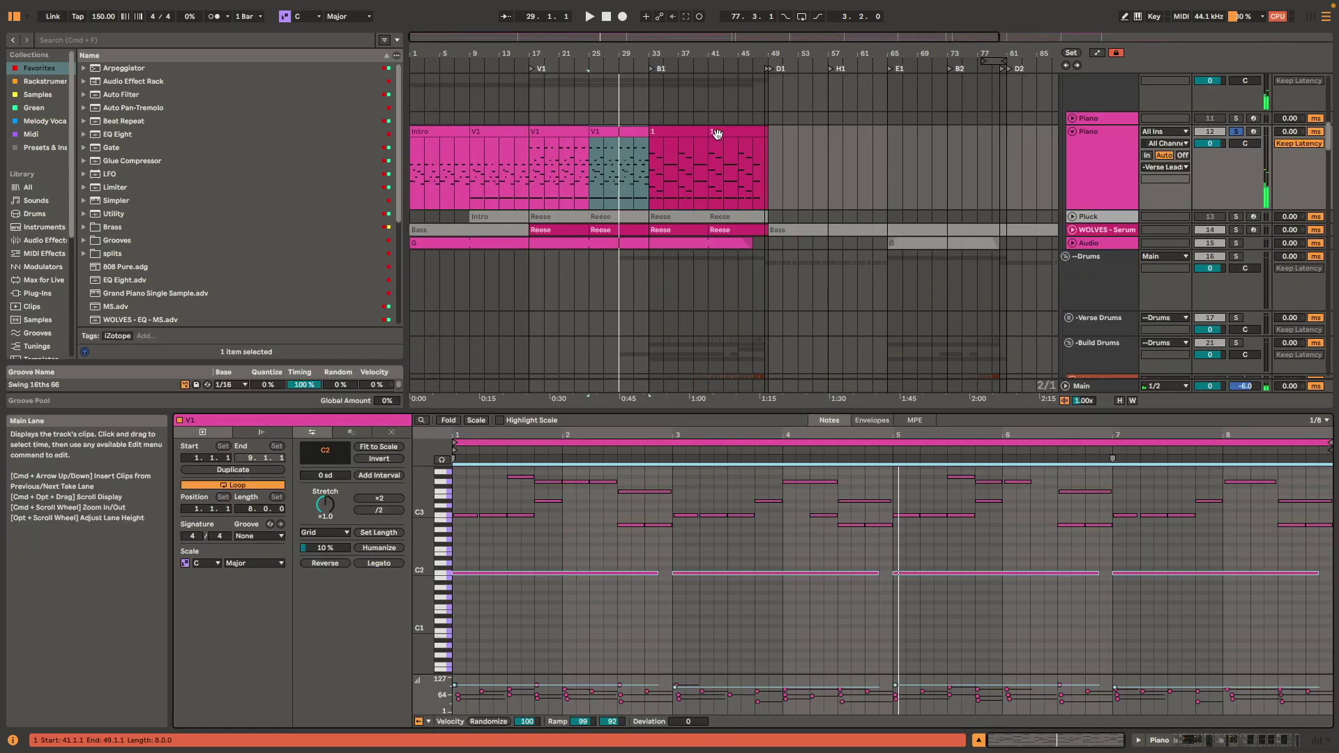
left_click(683, 131)
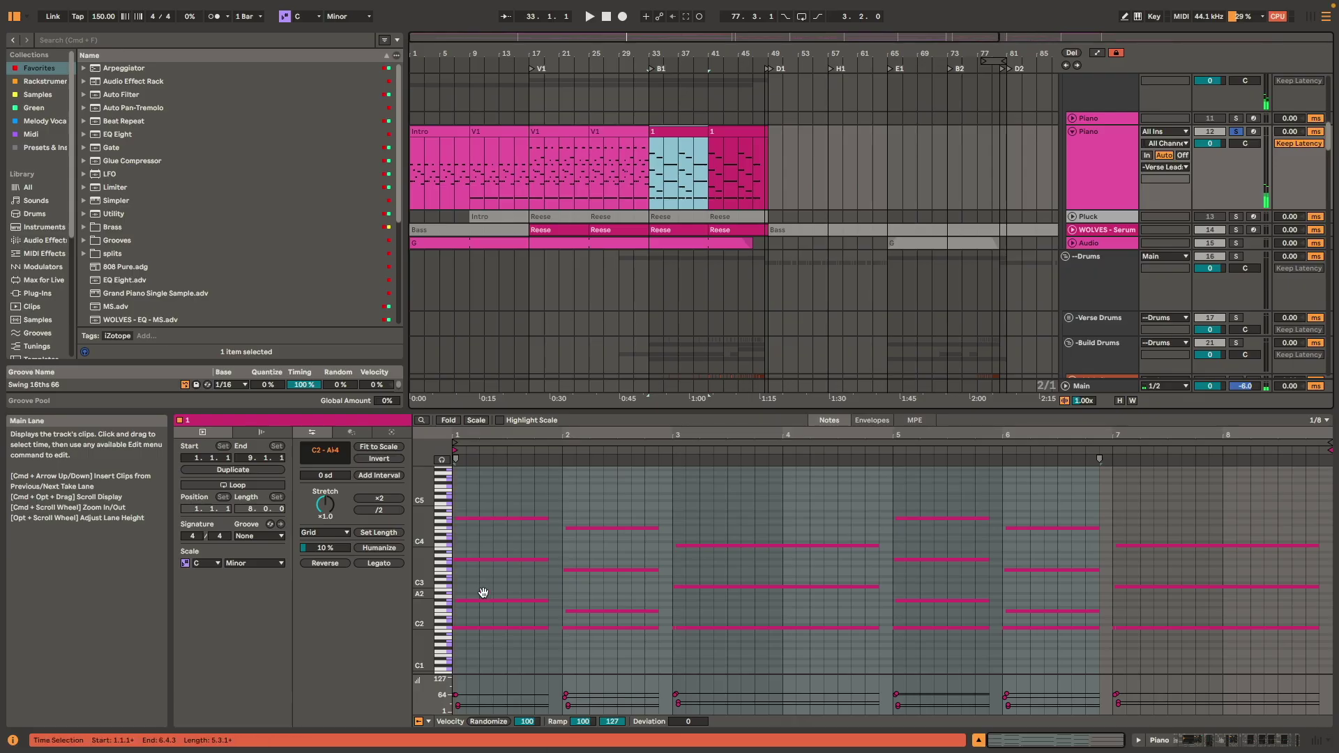
key("space")
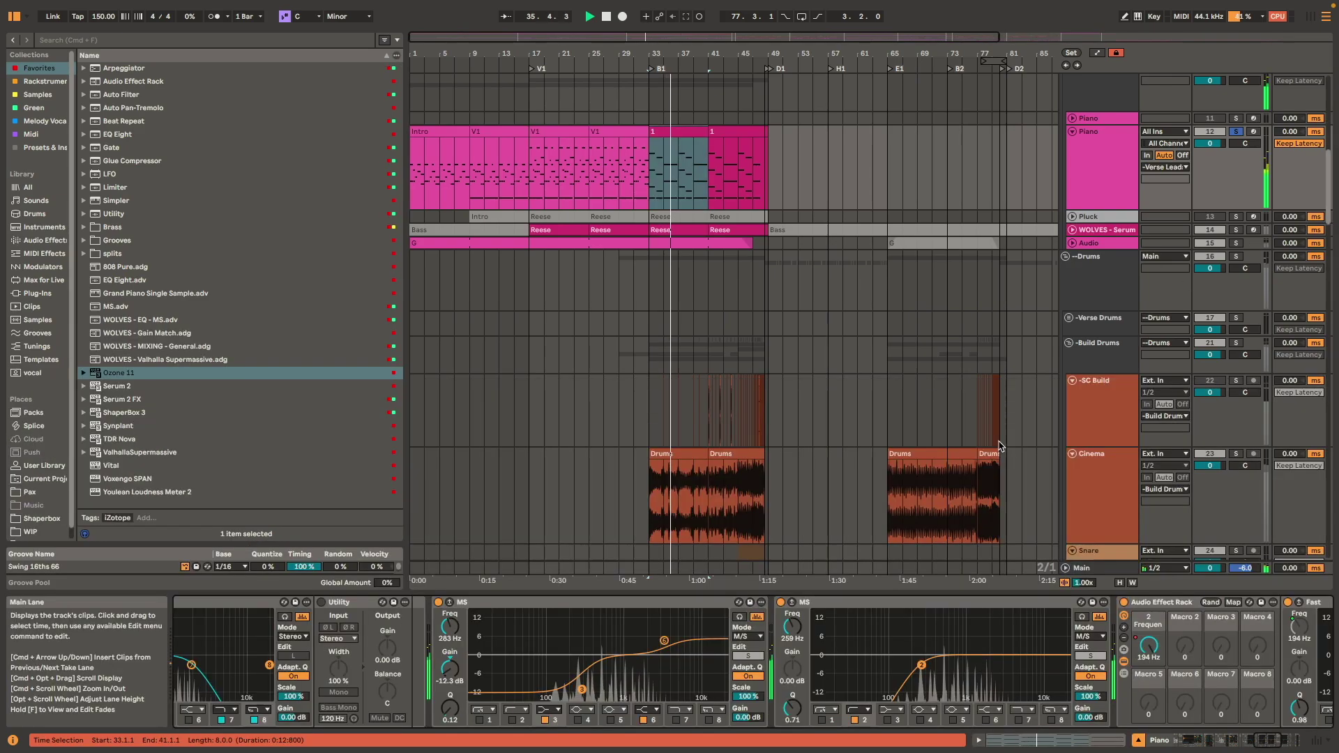
- Return to the drop leads, turn off the piano solo and place the playback position at bar 49 on the Pluck track
left_click(1055, 387)
scroll(831, 469, "down", 5)
scroll(802, 533, "down", 15)
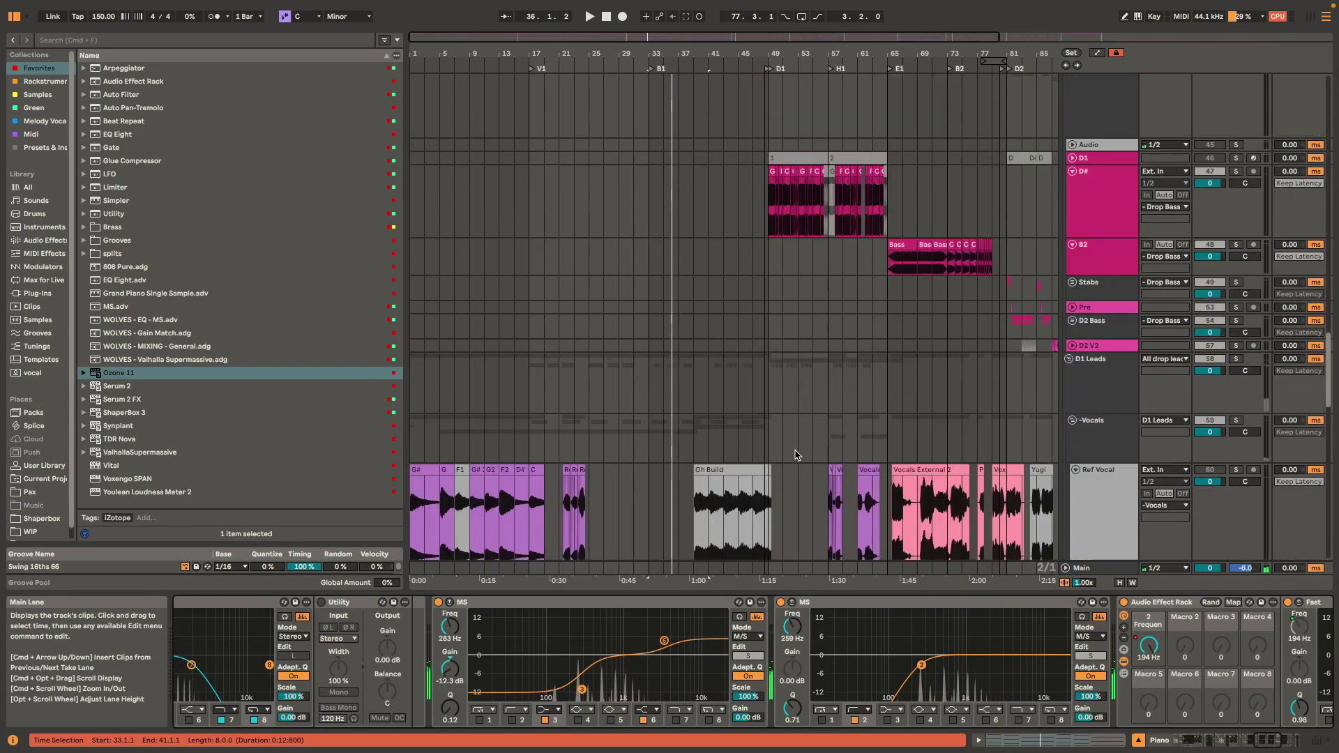
scroll(784, 432, "down", 10)
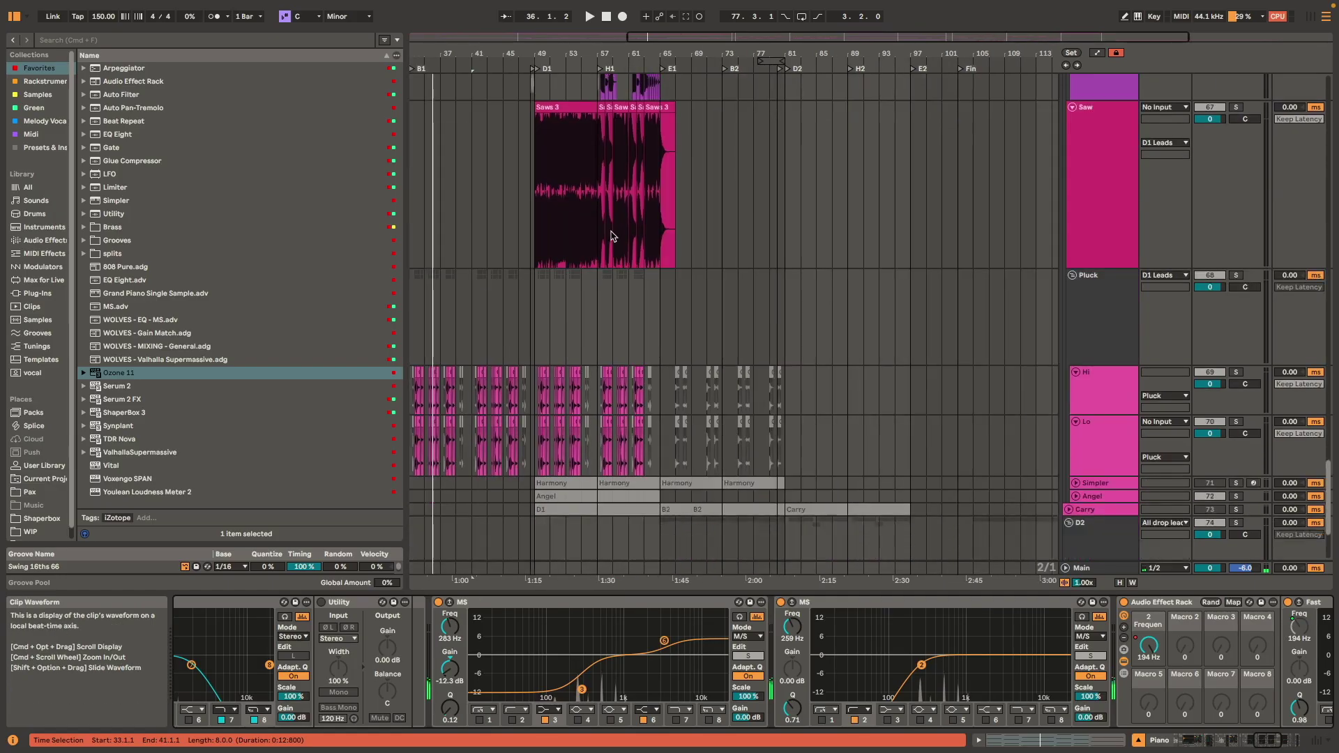
left_click(589, 380)
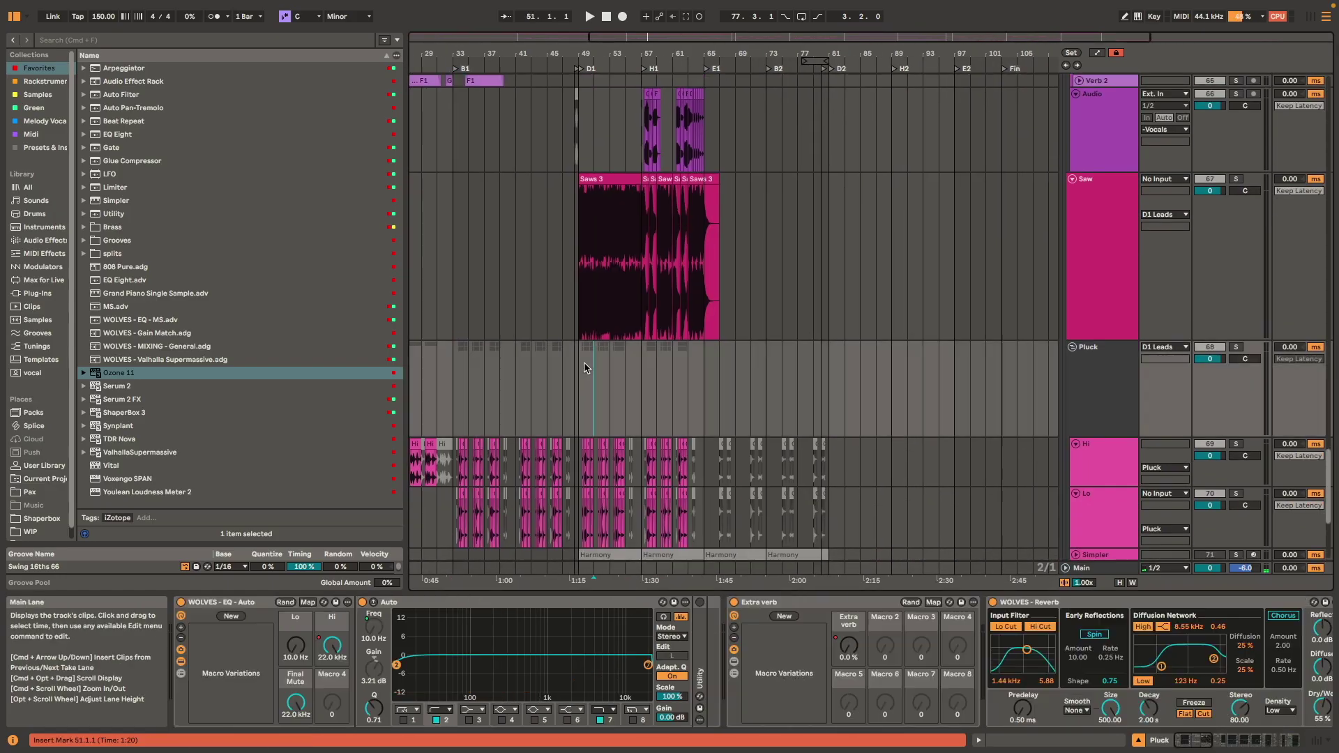
scroll(649, 377, "up", 1)
scroll(656, 383, "up", 10)
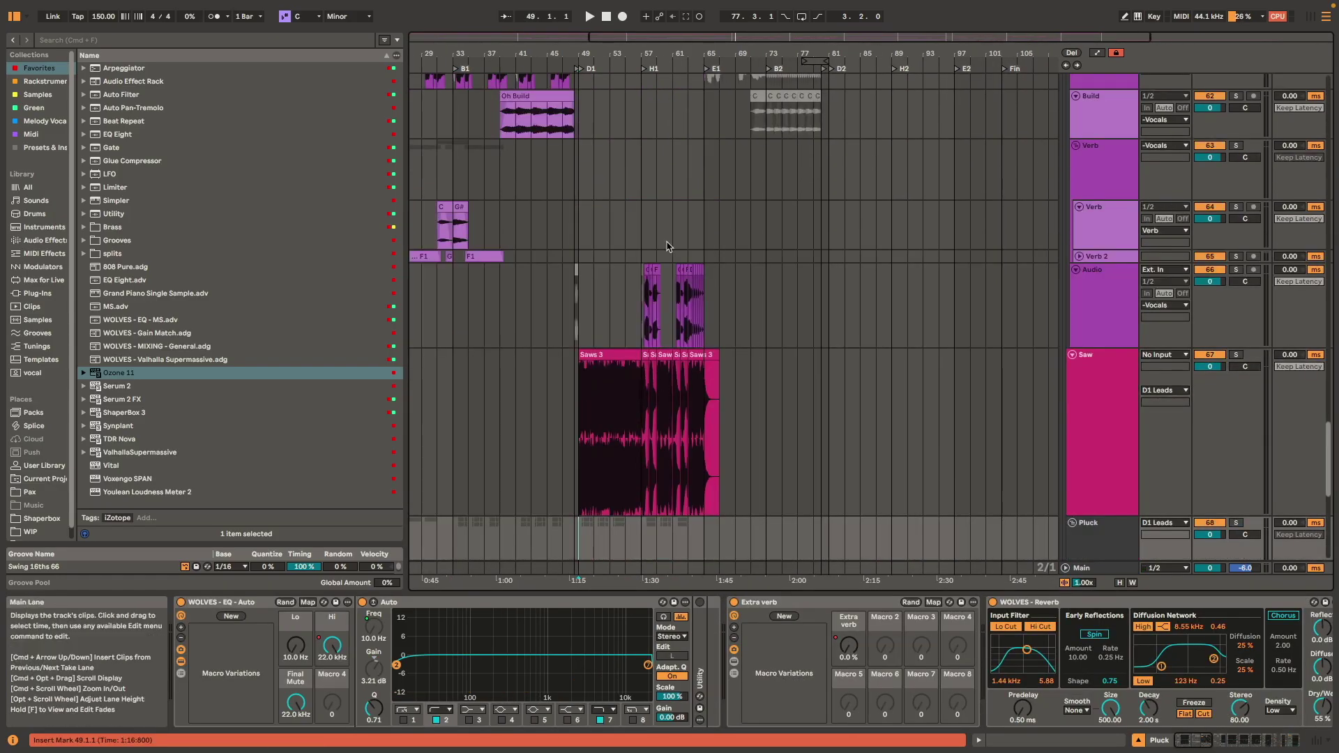
- Play the full mix from bar 64 into section E1 and examine the Lo track's Impact clip and the drums below
scroll(682, 359, "up", 8)
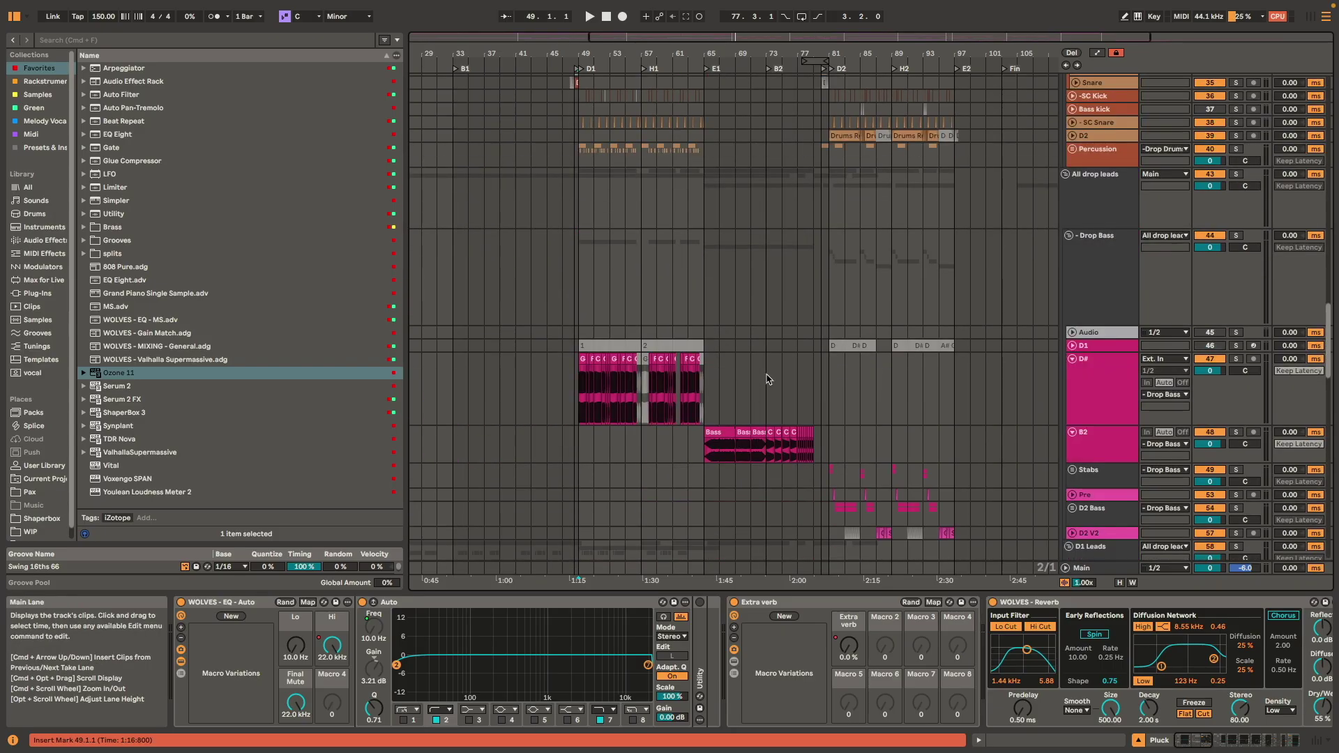
scroll(725, 307, "up", 3, "super")
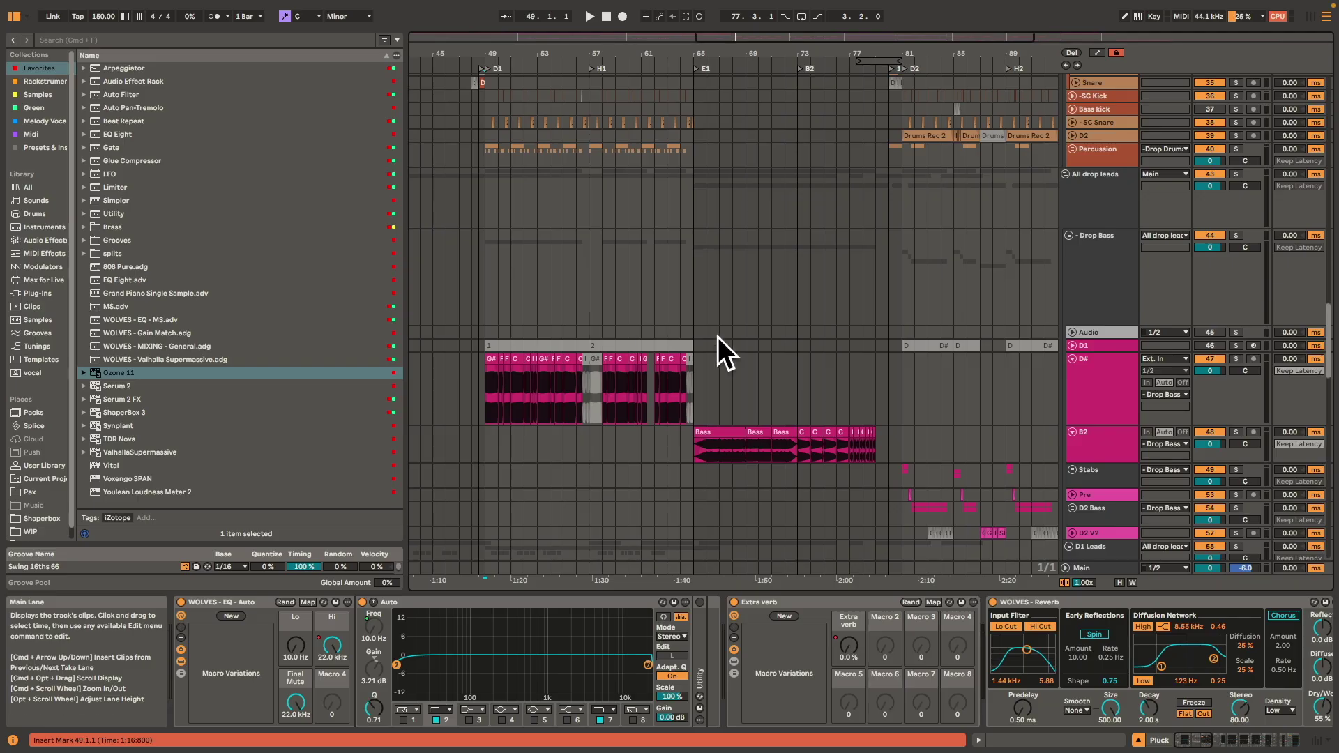
scroll(752, 246, "up", 10)
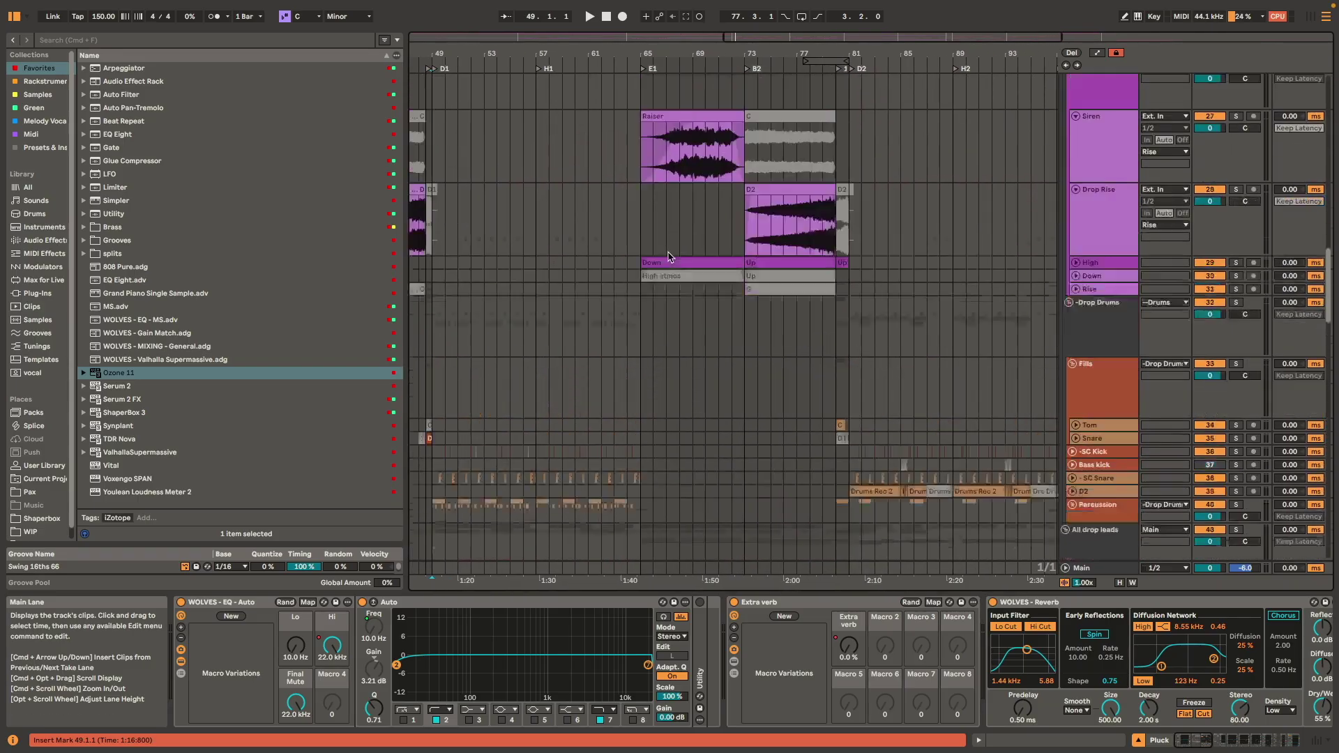
scroll(631, 251, "up", 3)
left_click(623, 227)
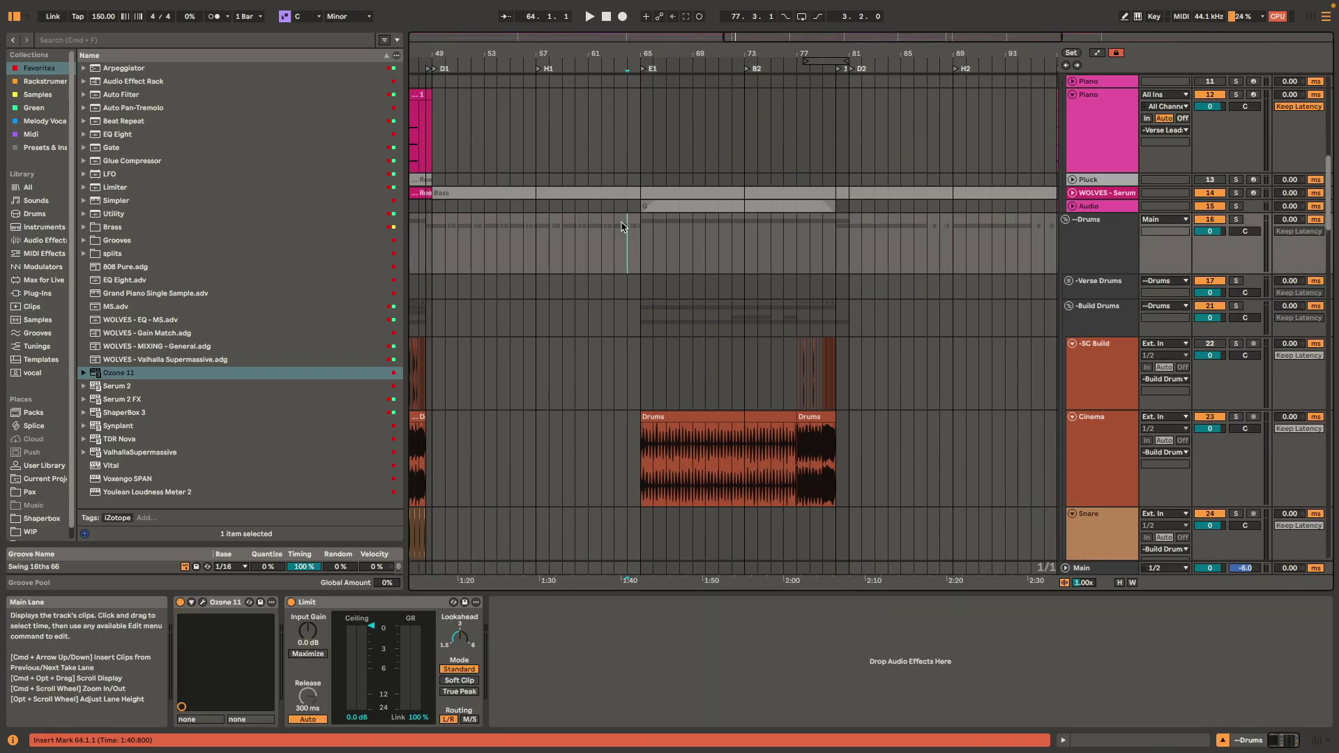
scroll(642, 230, "up", 10)
key("space")
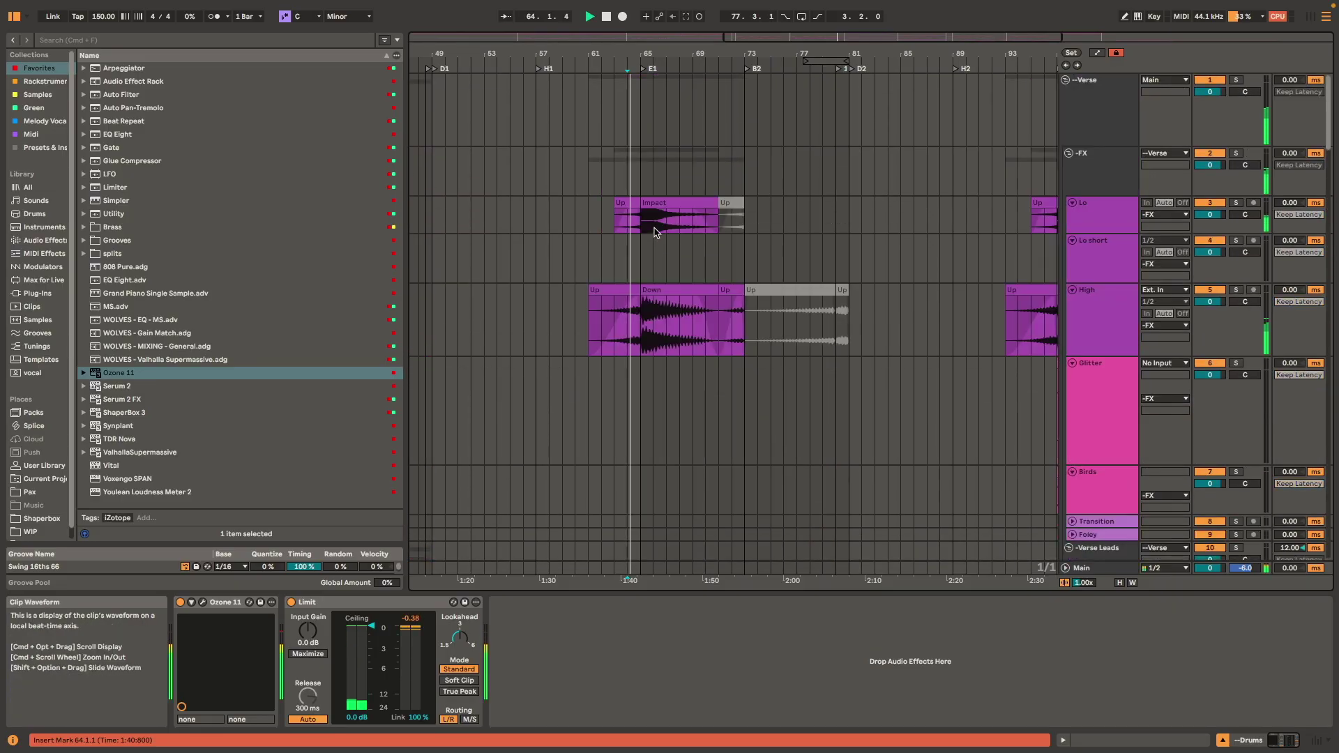
left_click(654, 230)
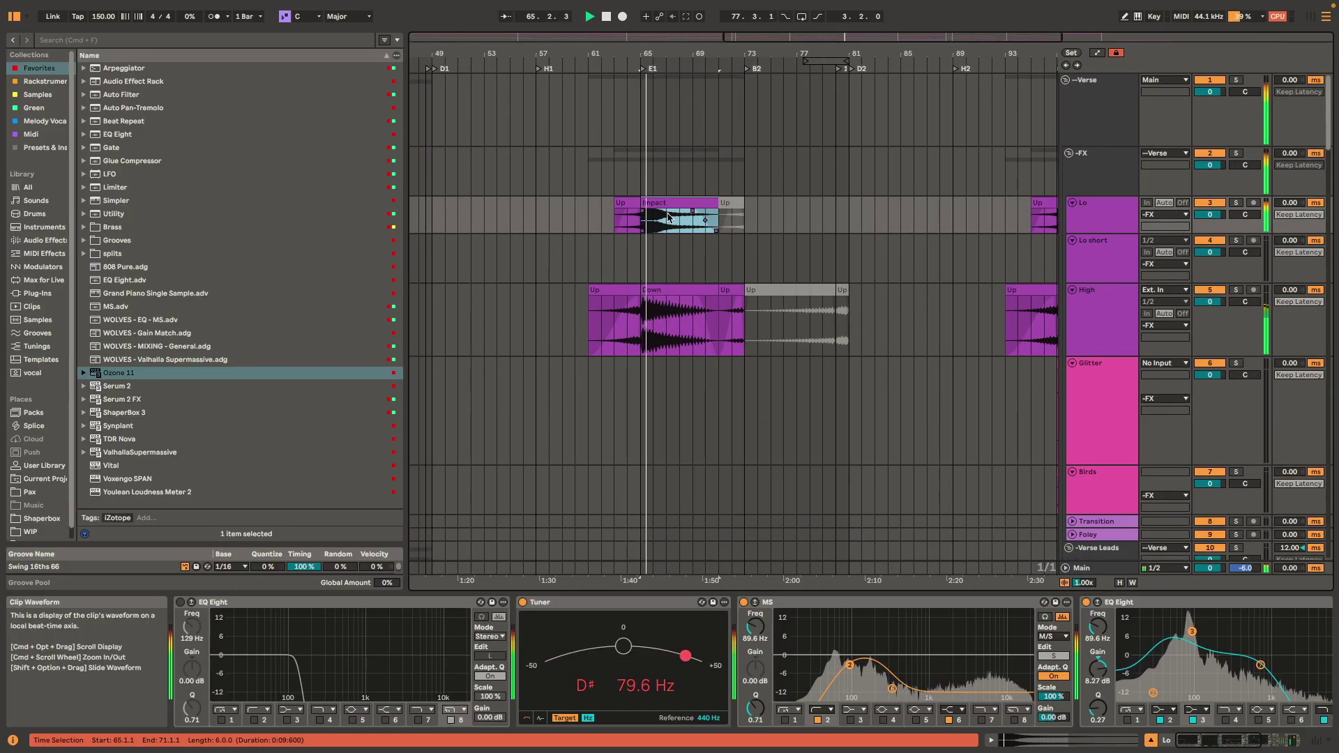
scroll(764, 288, "down", 12)
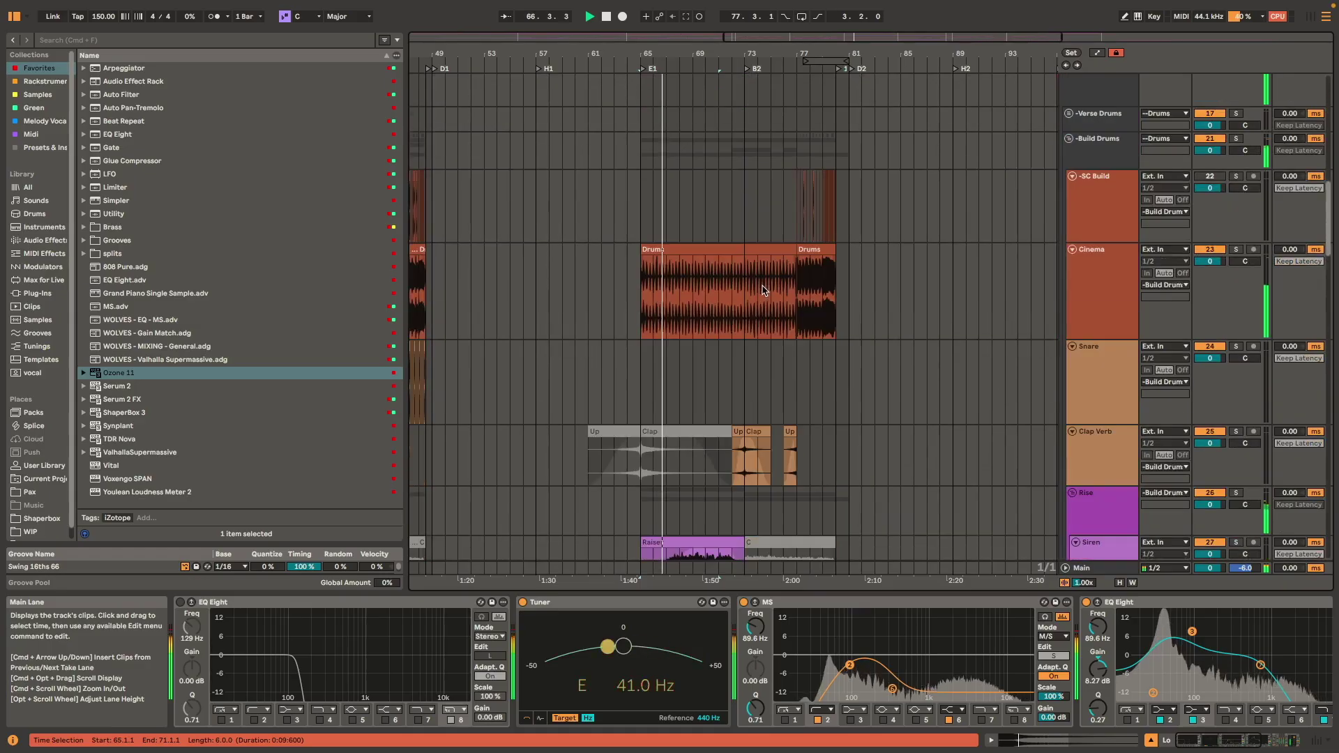
- Go to the Not tear tracks during playback and unfold the Antrax and Antrax Lo tracks in sections E1 and B2
scroll(764, 287, "down", 15)
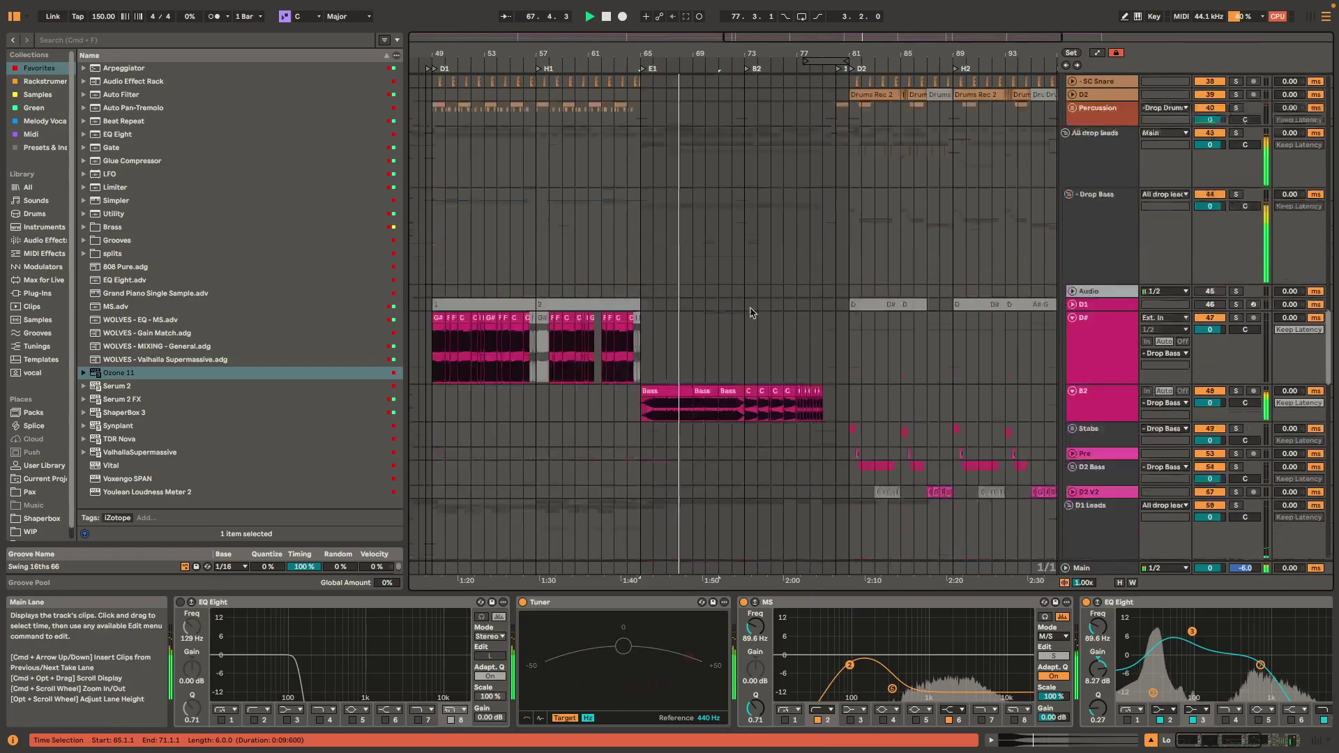
scroll(748, 315, "down", 15)
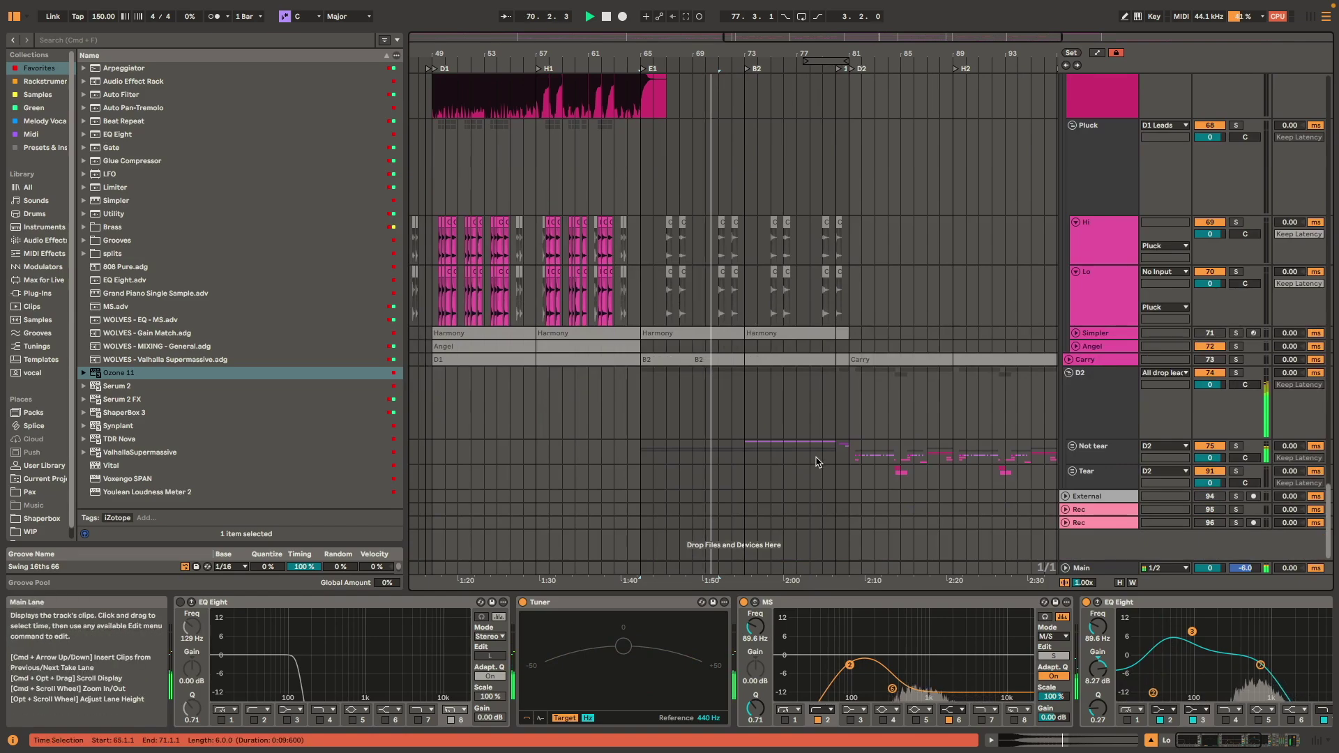
left_click(819, 459)
key("u")
scroll(819, 458, "down", 6)
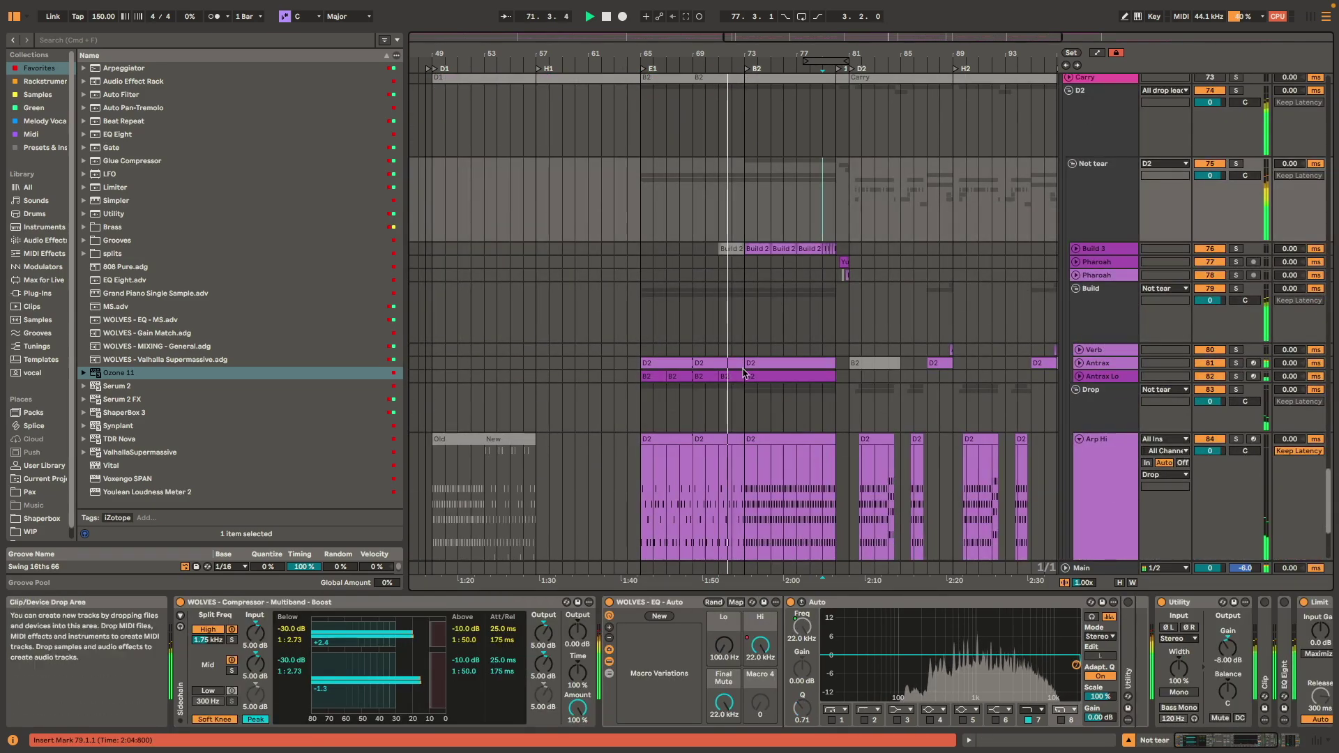
key("u")
scroll(745, 437, "down", 2)
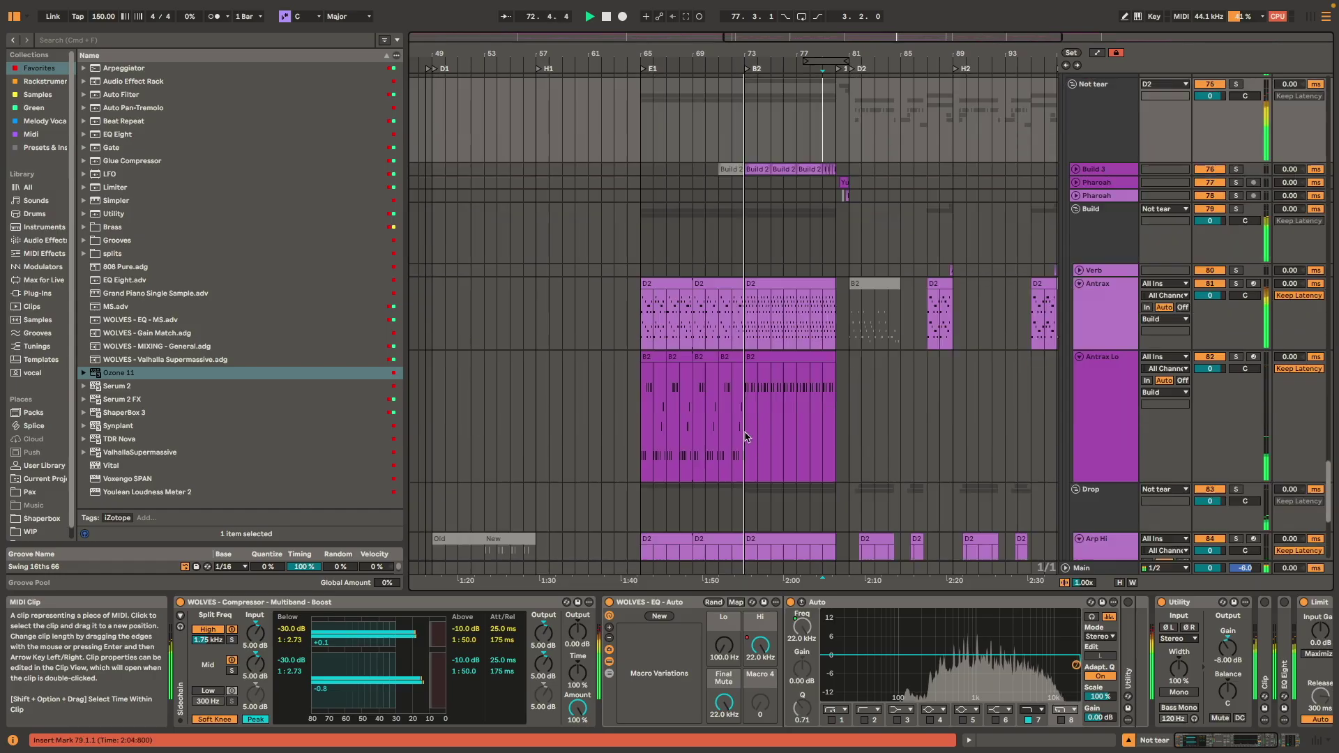
- Examine the Antrax, Antrax Lo, Arp Hi and Audio clips through section B2 and unfold the Build 2 track
scroll(731, 397, "up", 5)
scroll(732, 397, "down", 3)
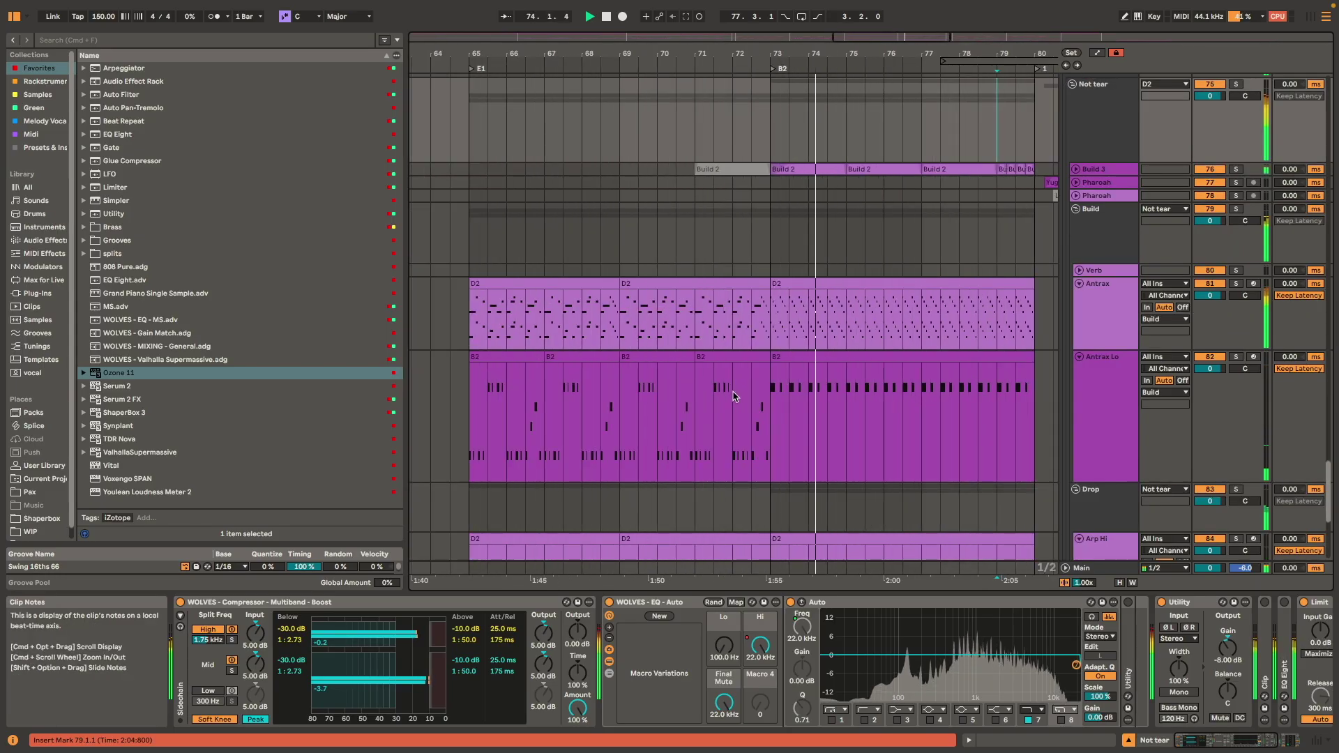
scroll(738, 394, "down", 5)
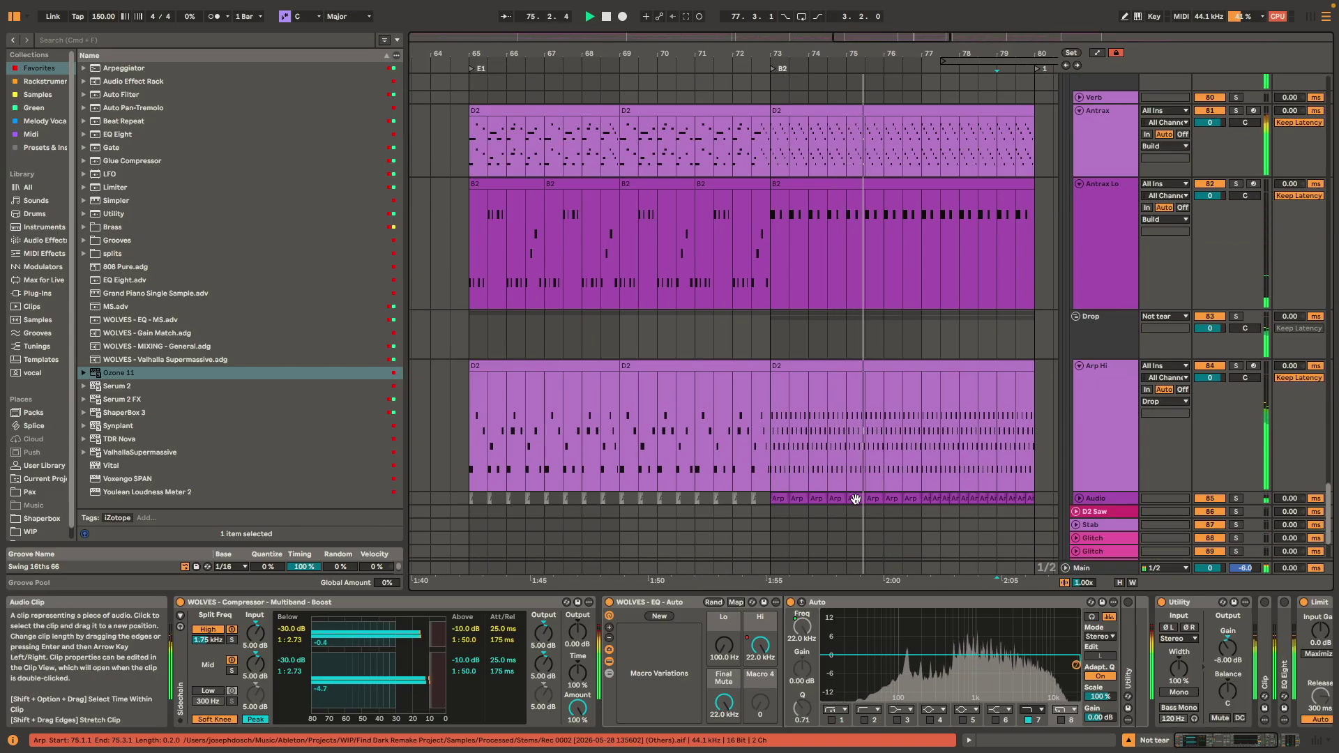
scroll(709, 357, "down", 4)
scroll(708, 358, "right", 3)
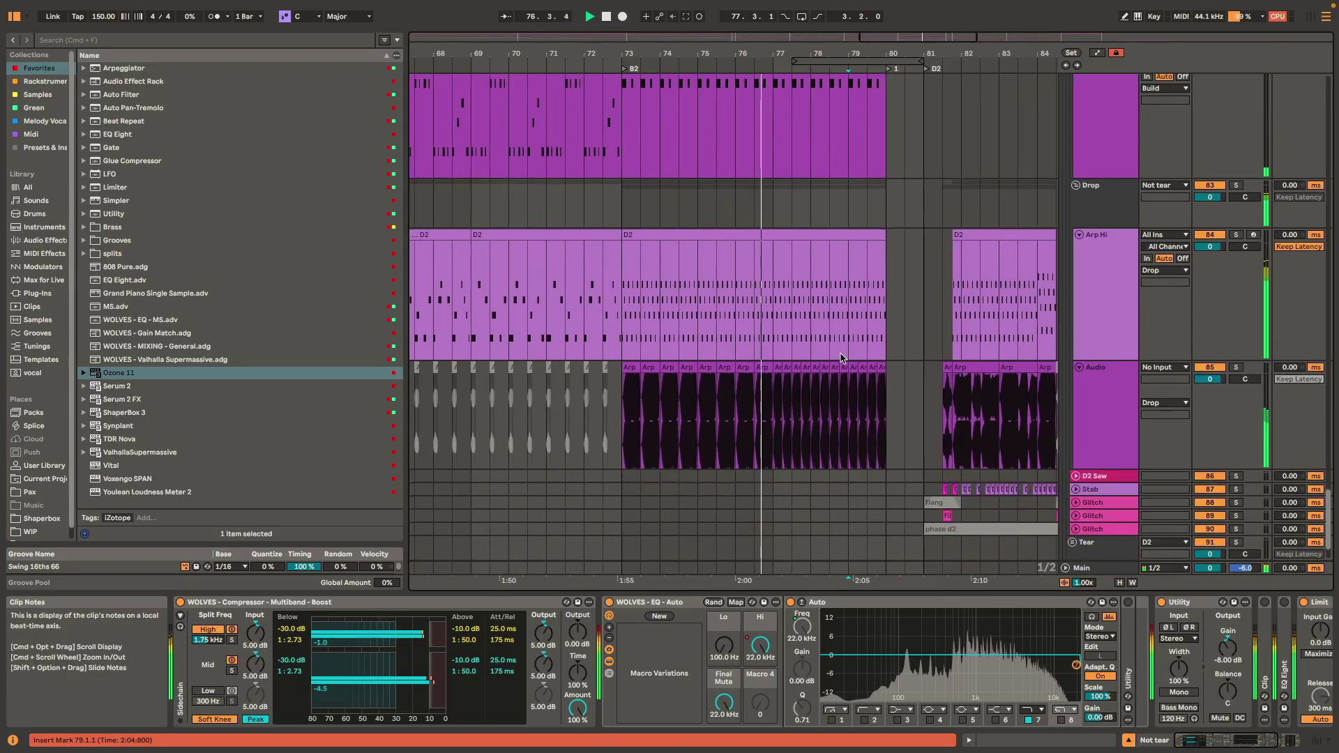
scroll(843, 358, "up", 7)
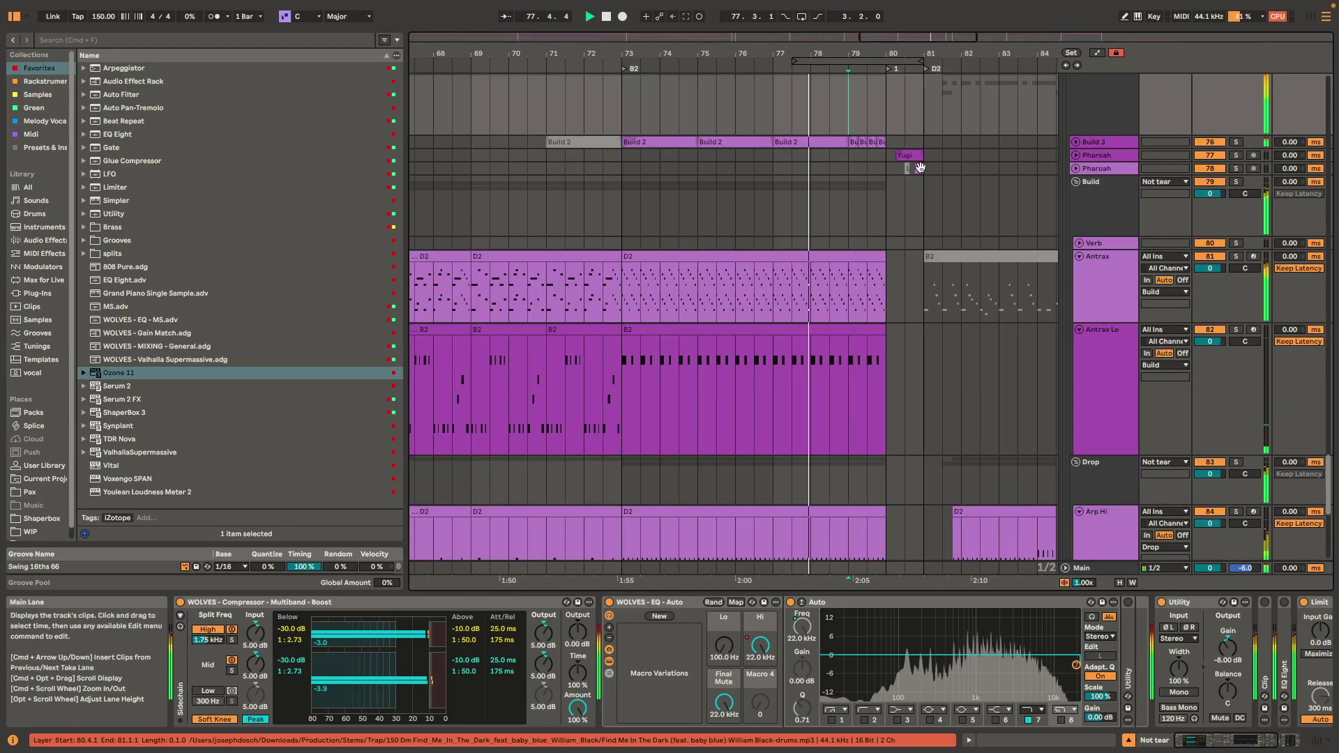
left_click(1076, 142)
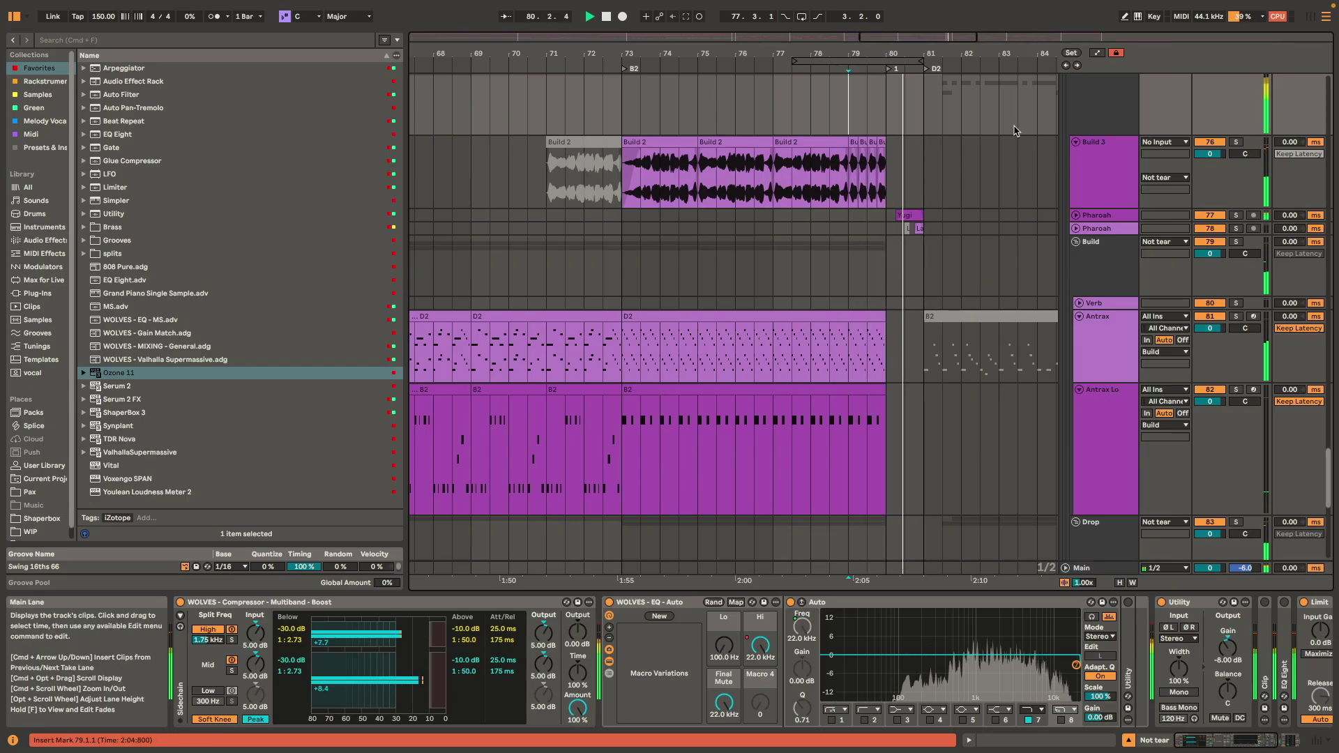
- Return to the FX tracks at section E1 and play the Lo track's Impact clip in solo
scroll(721, 192, "up", 10)
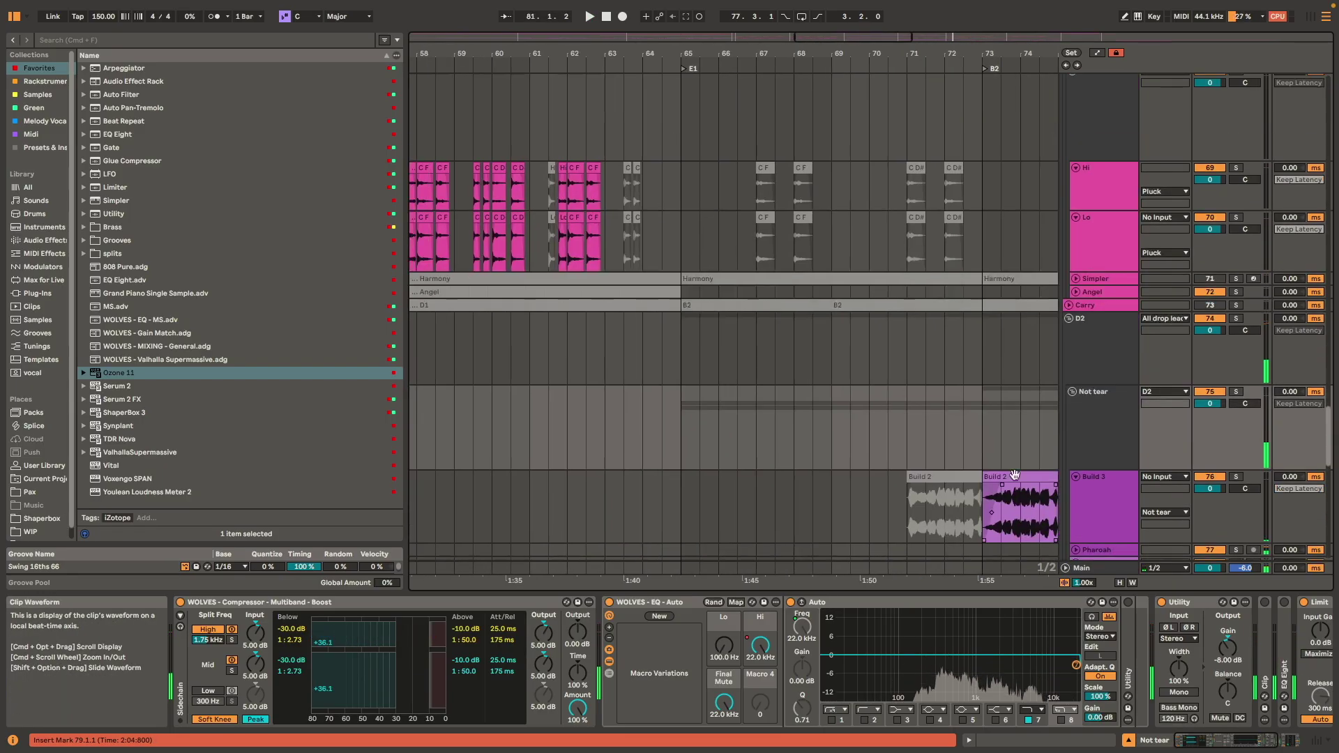
scroll(807, 360, "down", 5)
scroll(636, 375, "up", 15)
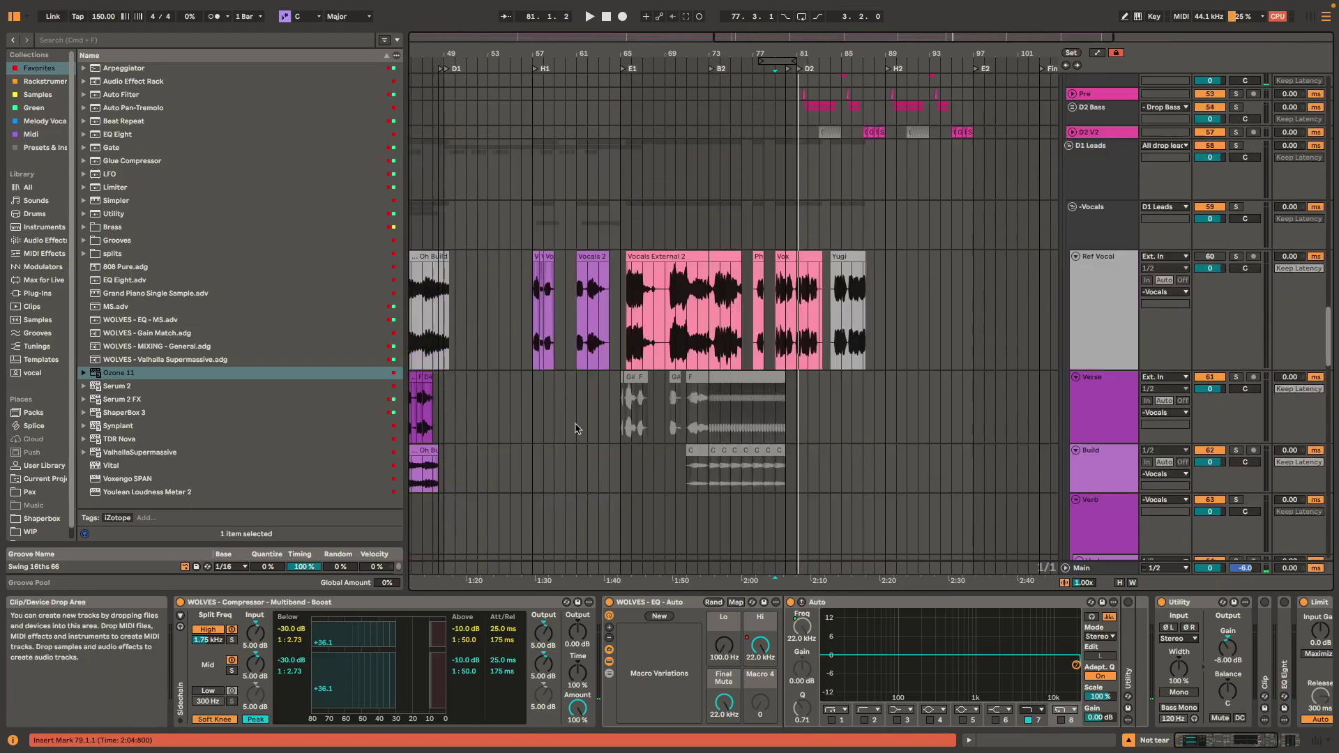
scroll(628, 272, "up", 15)
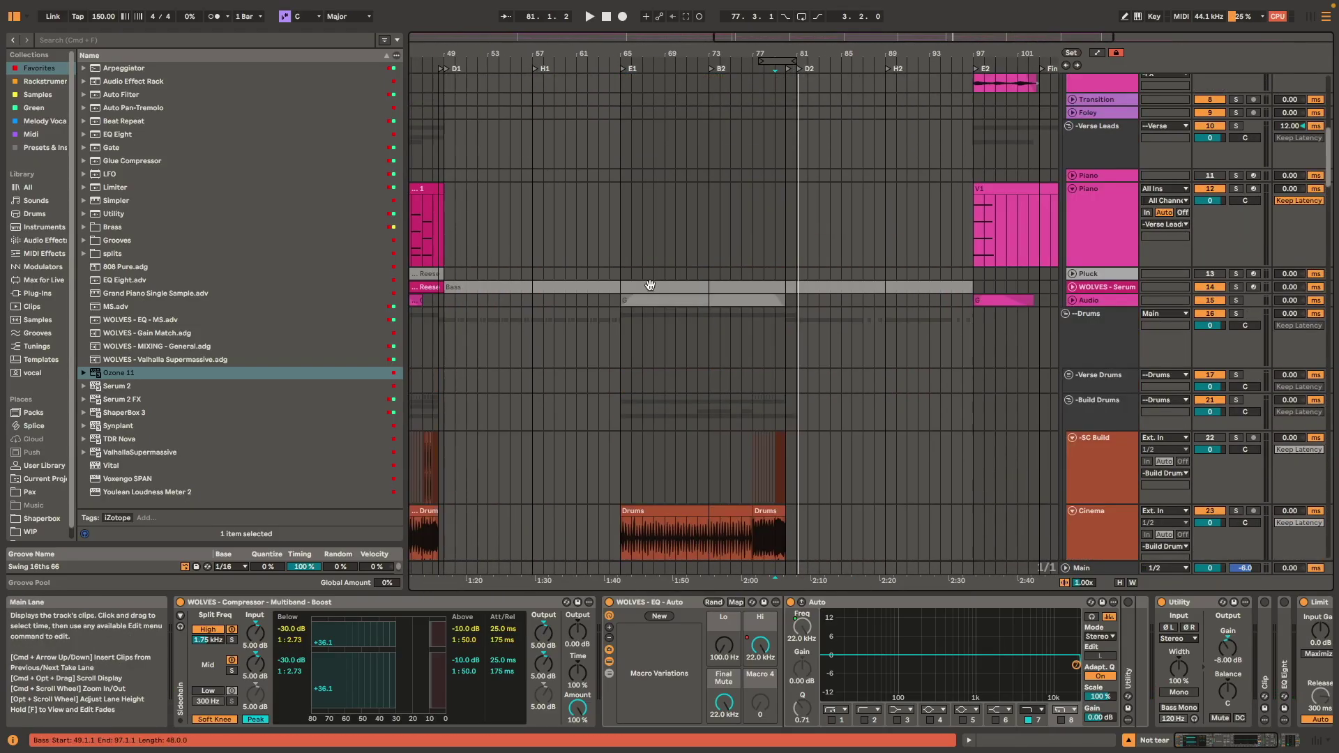
scroll(612, 252, "up", 4)
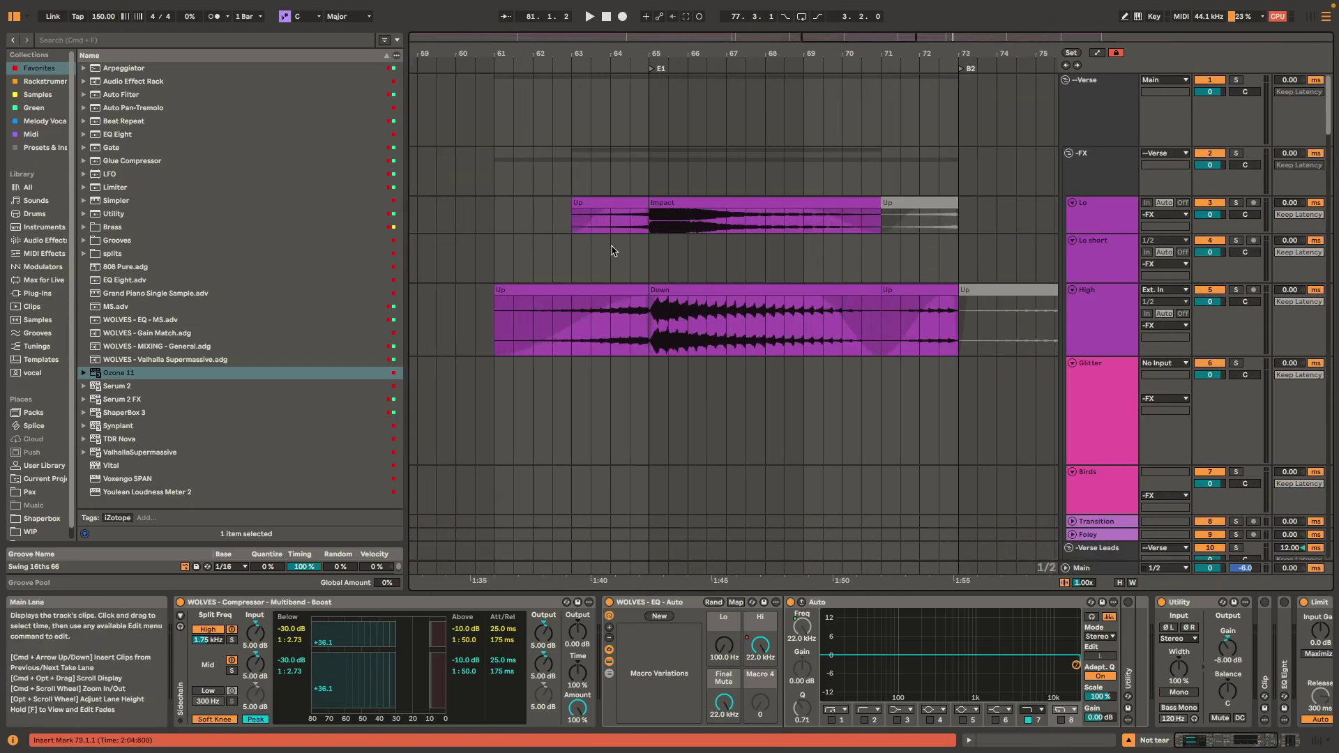
left_click(673, 200)
key("space")
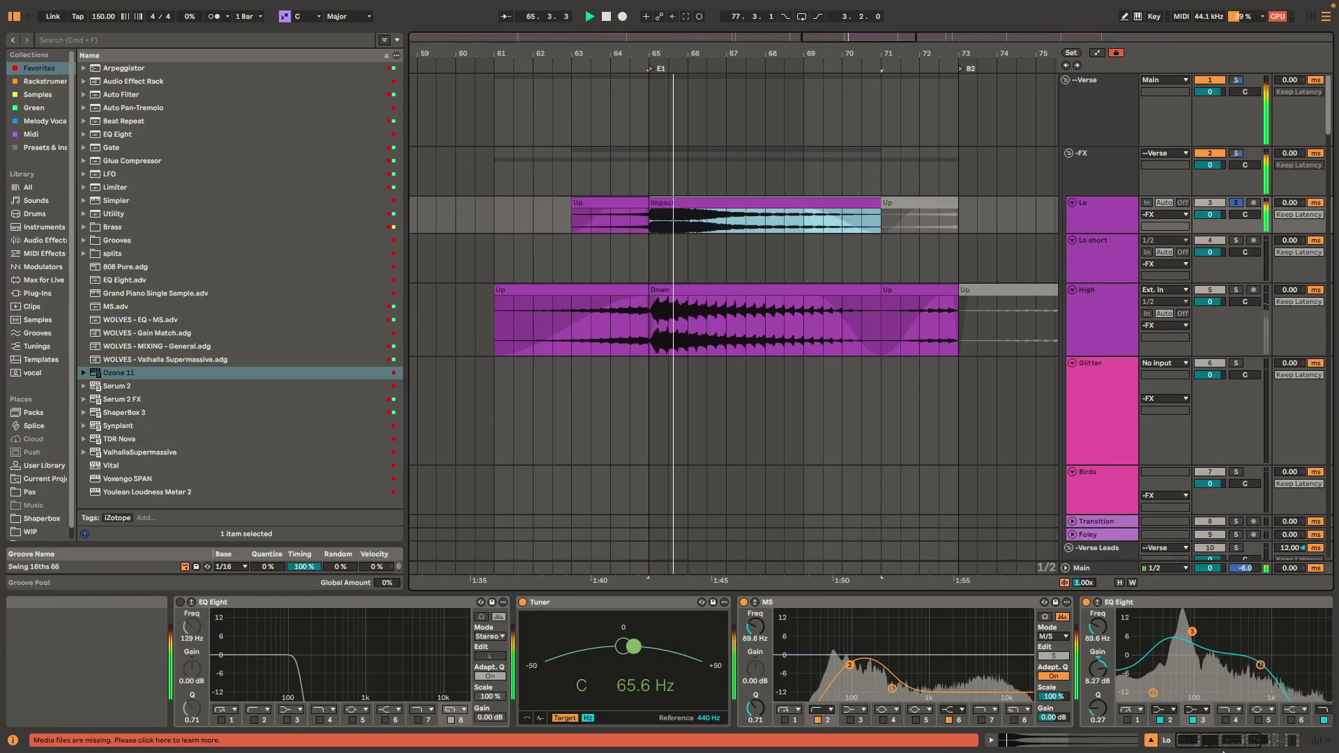
- Examine the Lo track's EQ effects and replay the soloed transition into the Impact clip from bar 64
scroll(1185, 663, "right", 5)
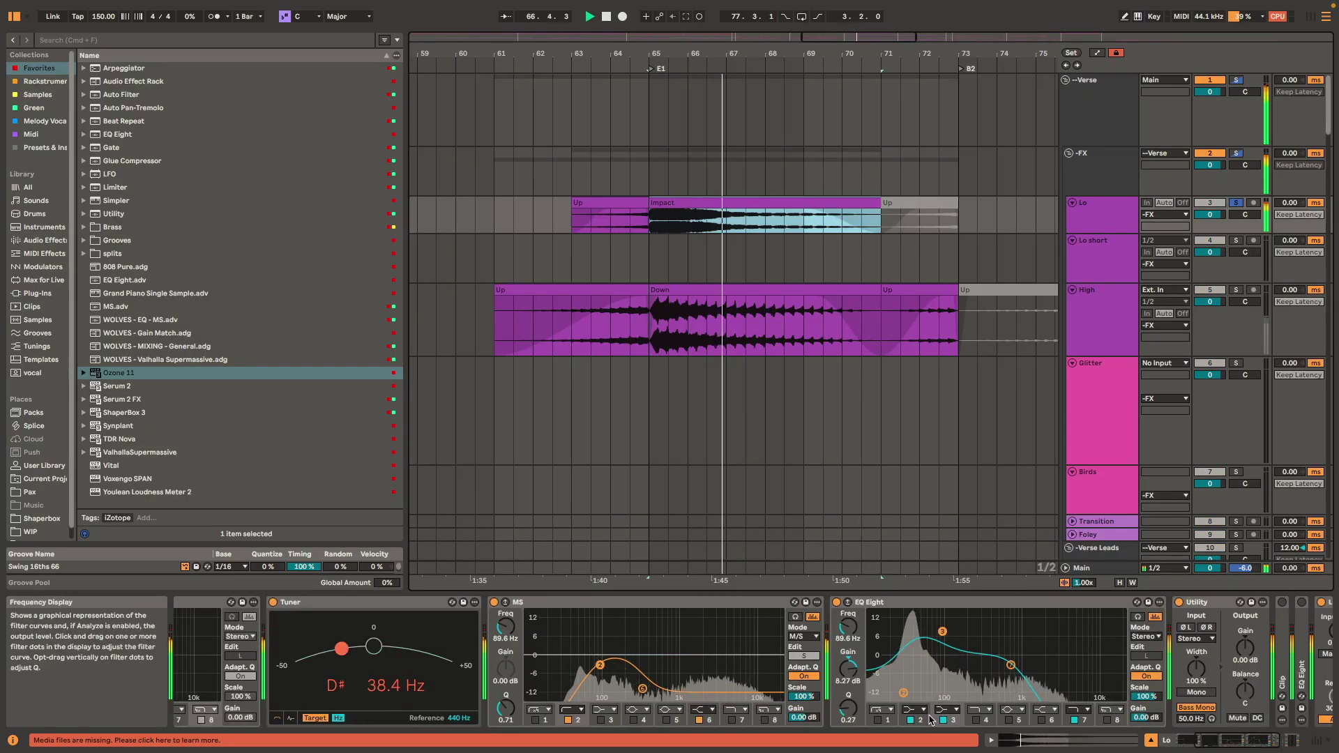
left_click(623, 225)
key("space")
key("space")
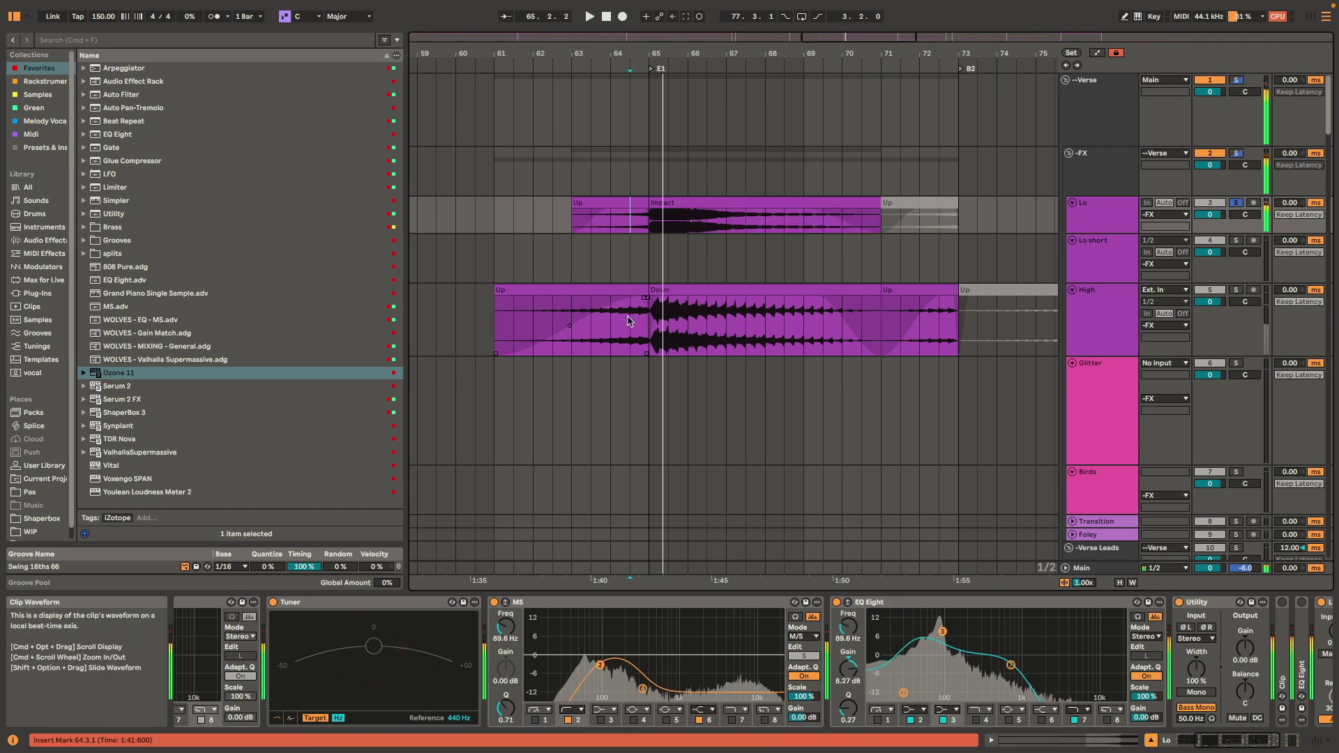
- Play the High track in solo across the E1 transition and enlarge the Down clip's waveform
left_click(629, 321)
key("space")
left_click(626, 322)
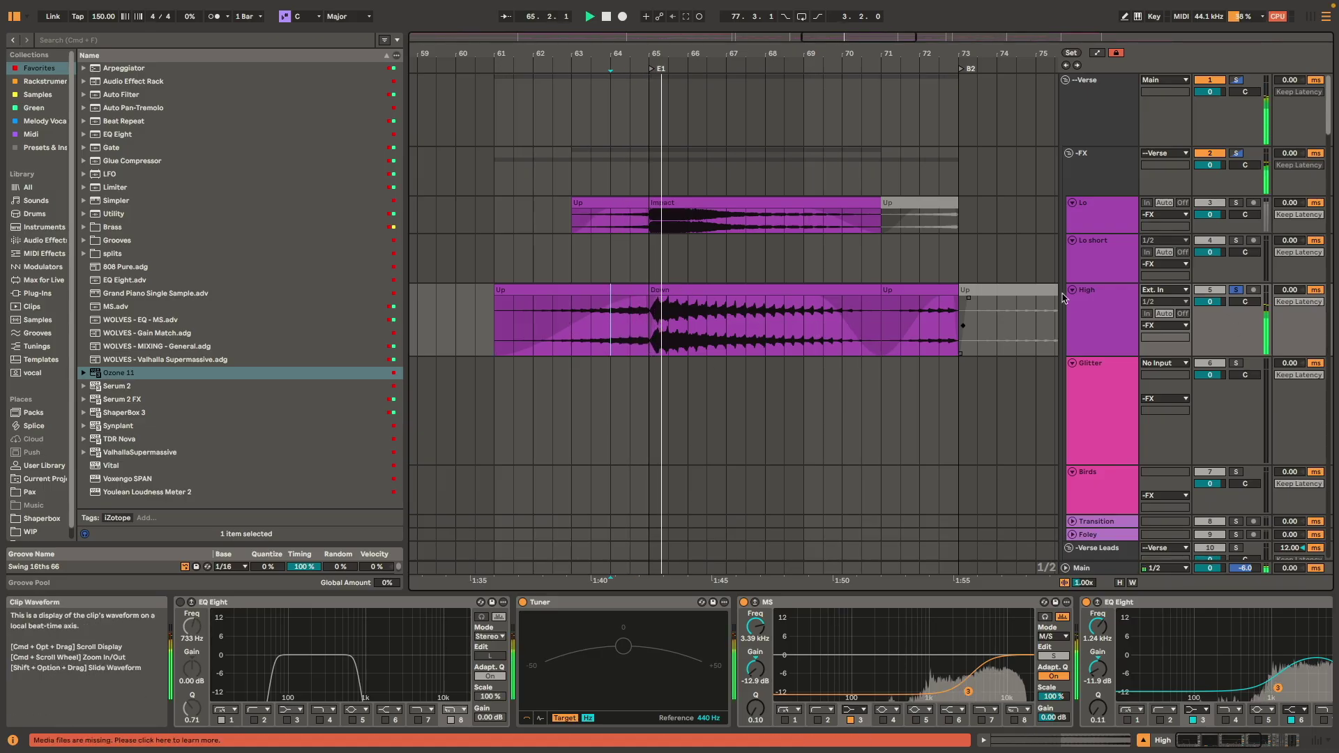
scroll(780, 320, "up", 4)
scroll(700, 363, "up", 6)
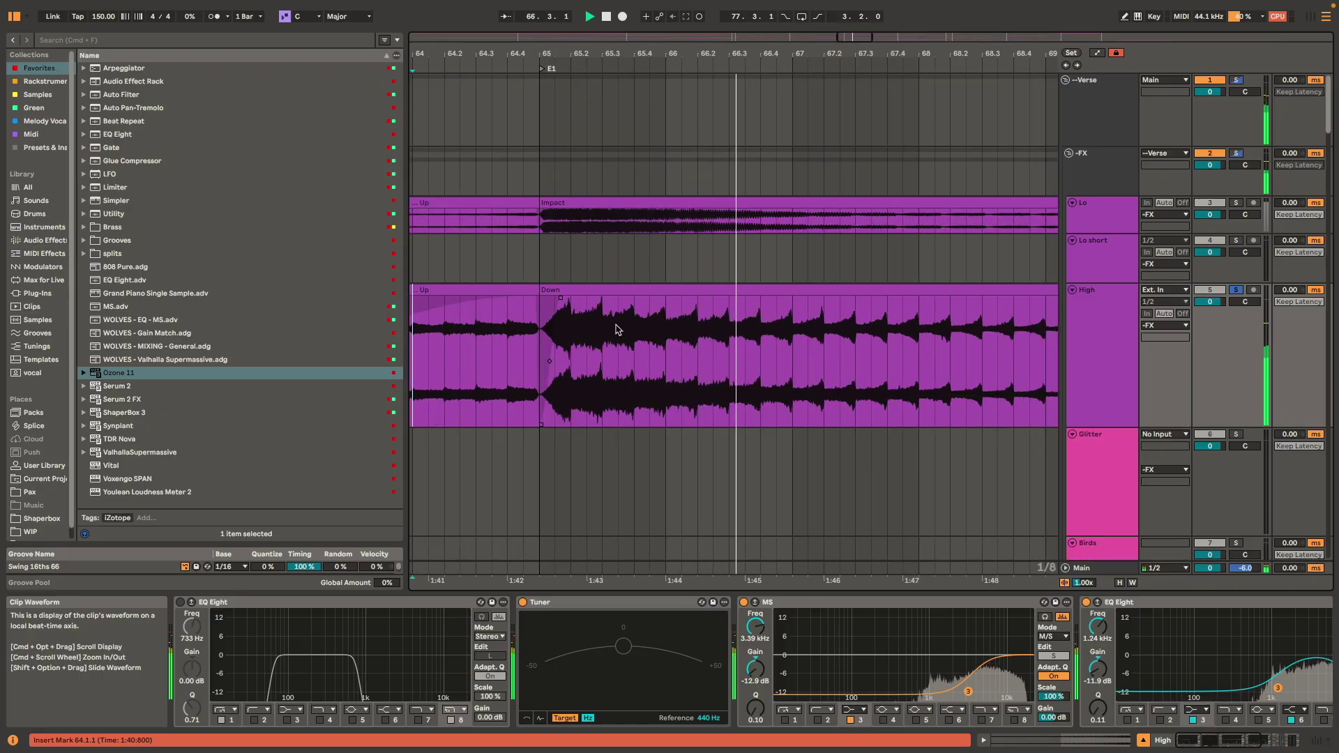
- Examine the volume pulses in the High track's Down clip by selecting short stretches, and reselect the whole clip without solo
mouse_move(635, 317)
left_mouse_down()
mouse_move(667, 315)
mouse_move(636, 331)
left_mouse_up()
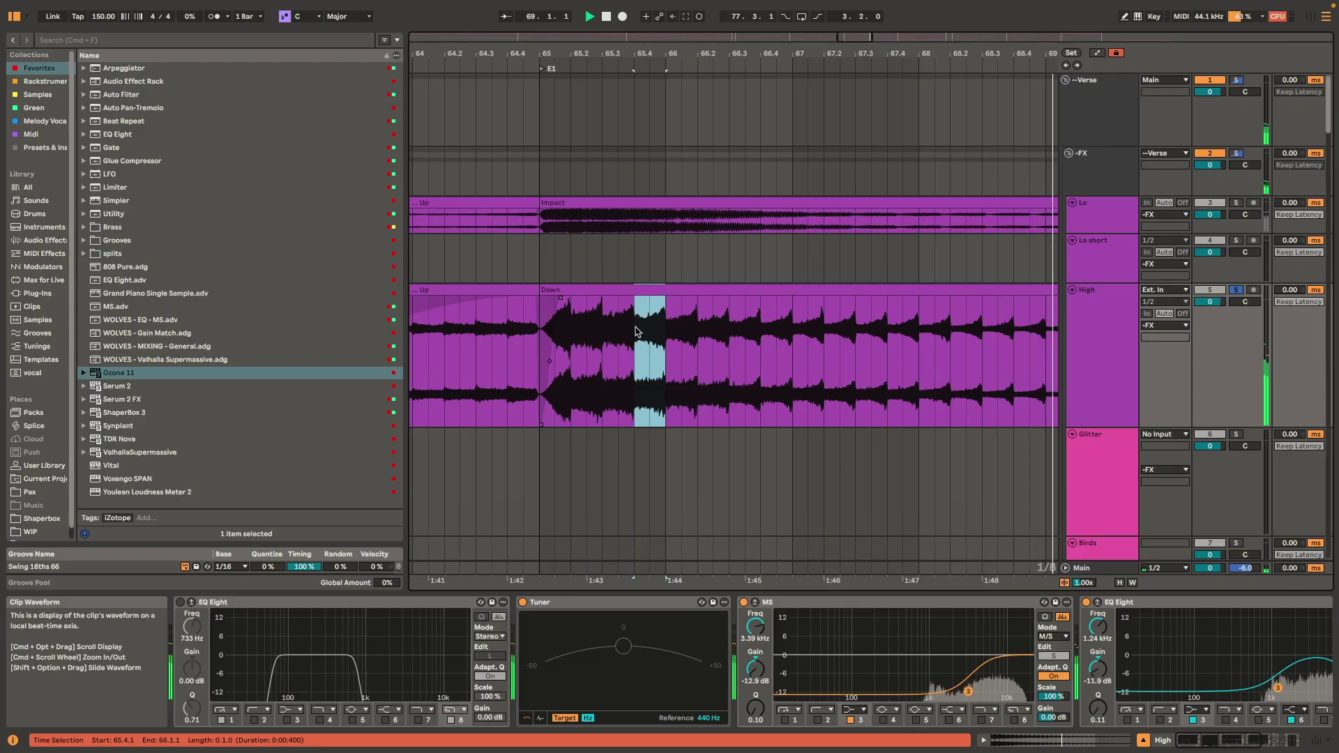
left_click_drag(635, 327, 674, 328)
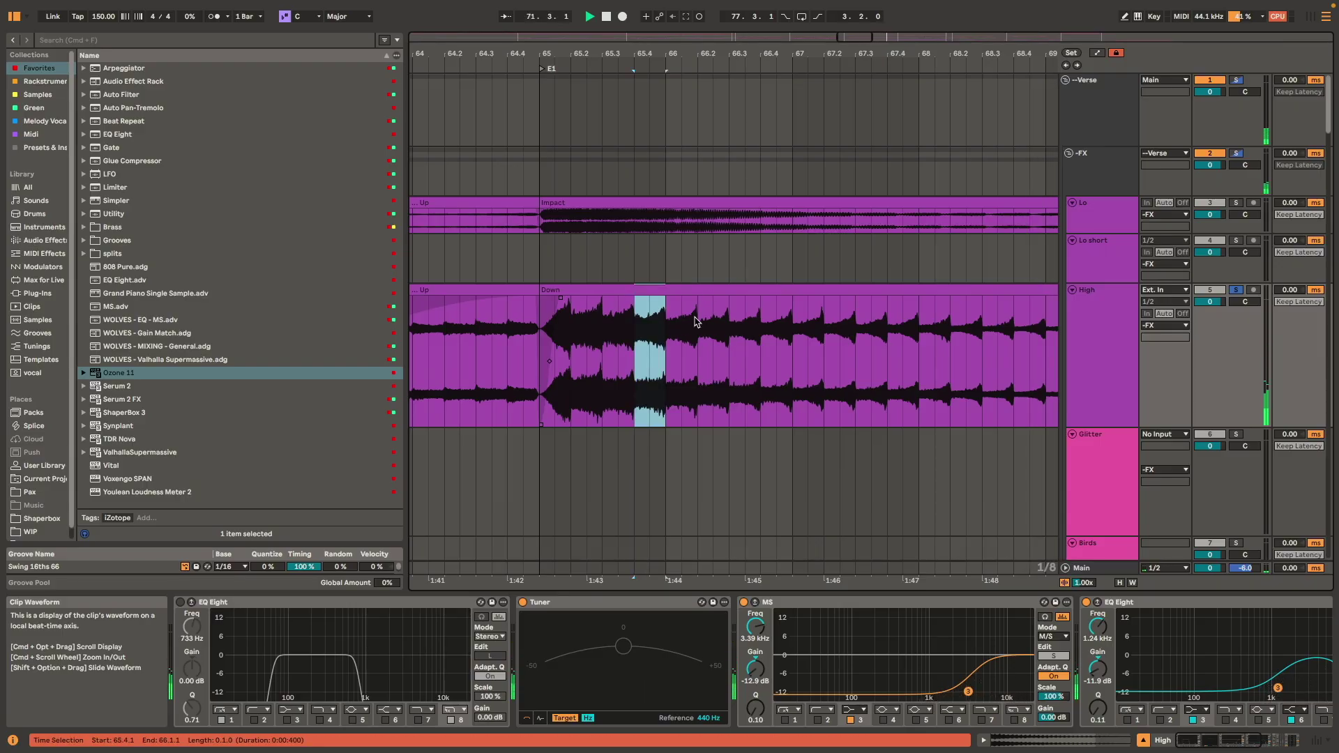
left_click(669, 348)
key("space")
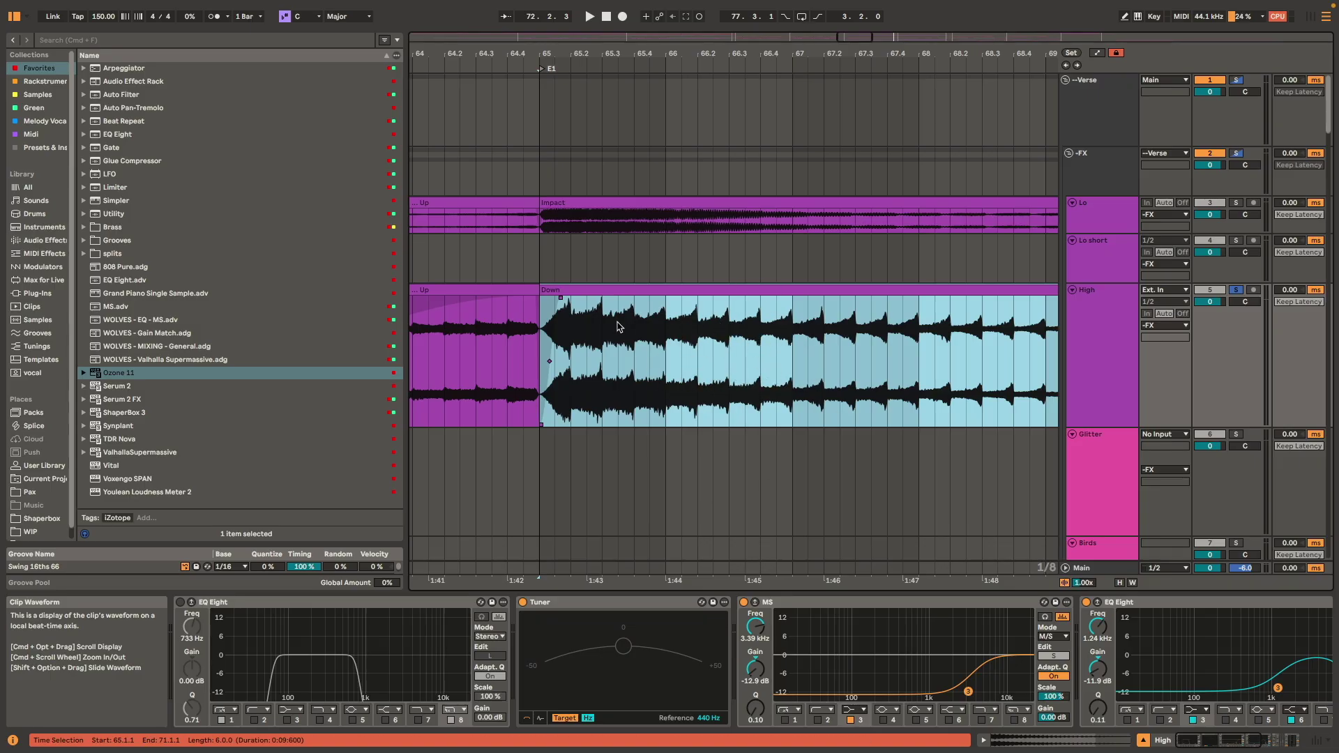
left_click(594, 313)
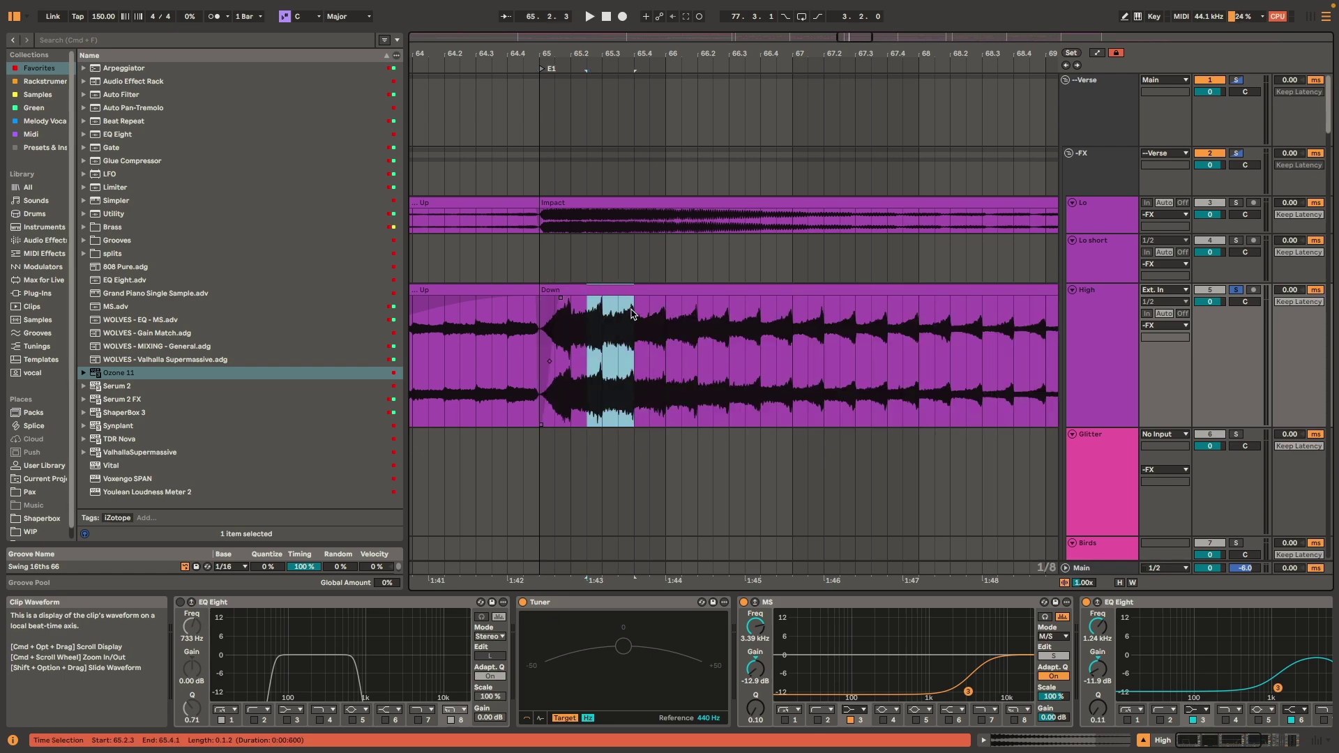
double_click(581, 313)
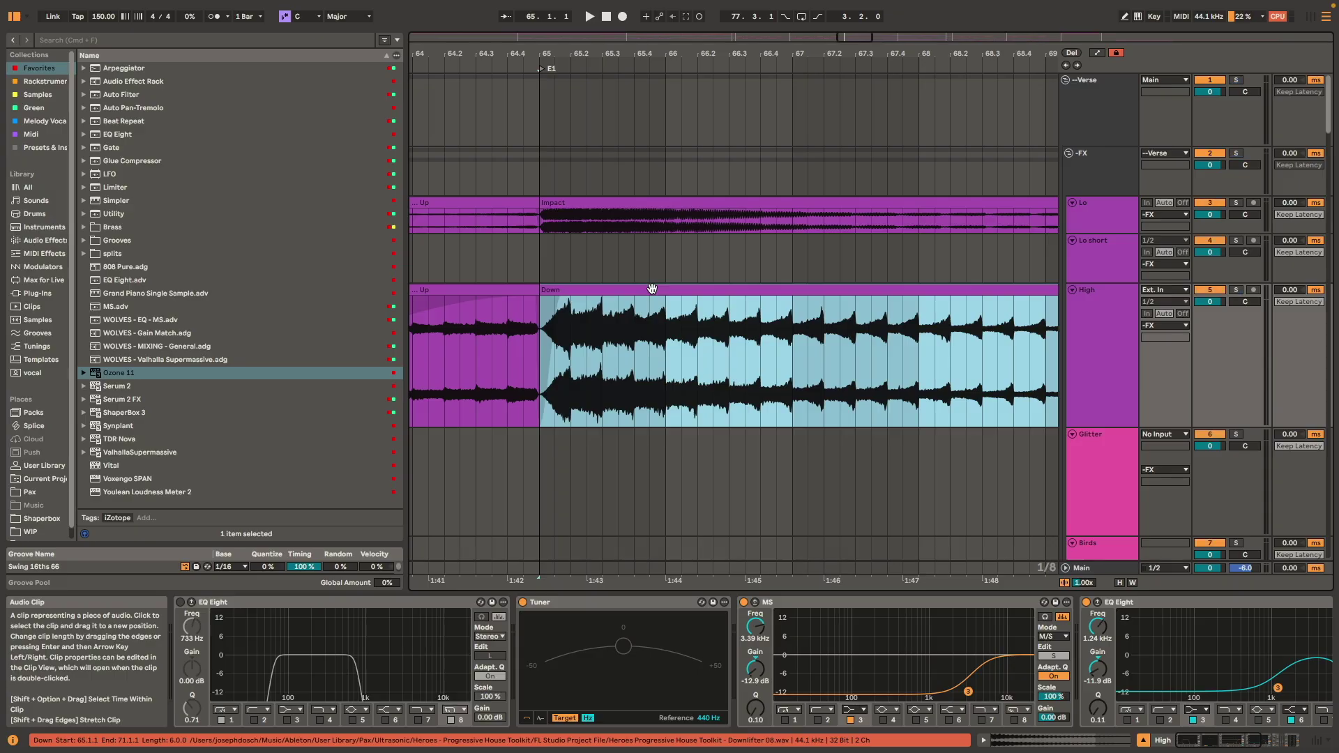
- Play the Down clip from bar 65 in the full mix
key("space")
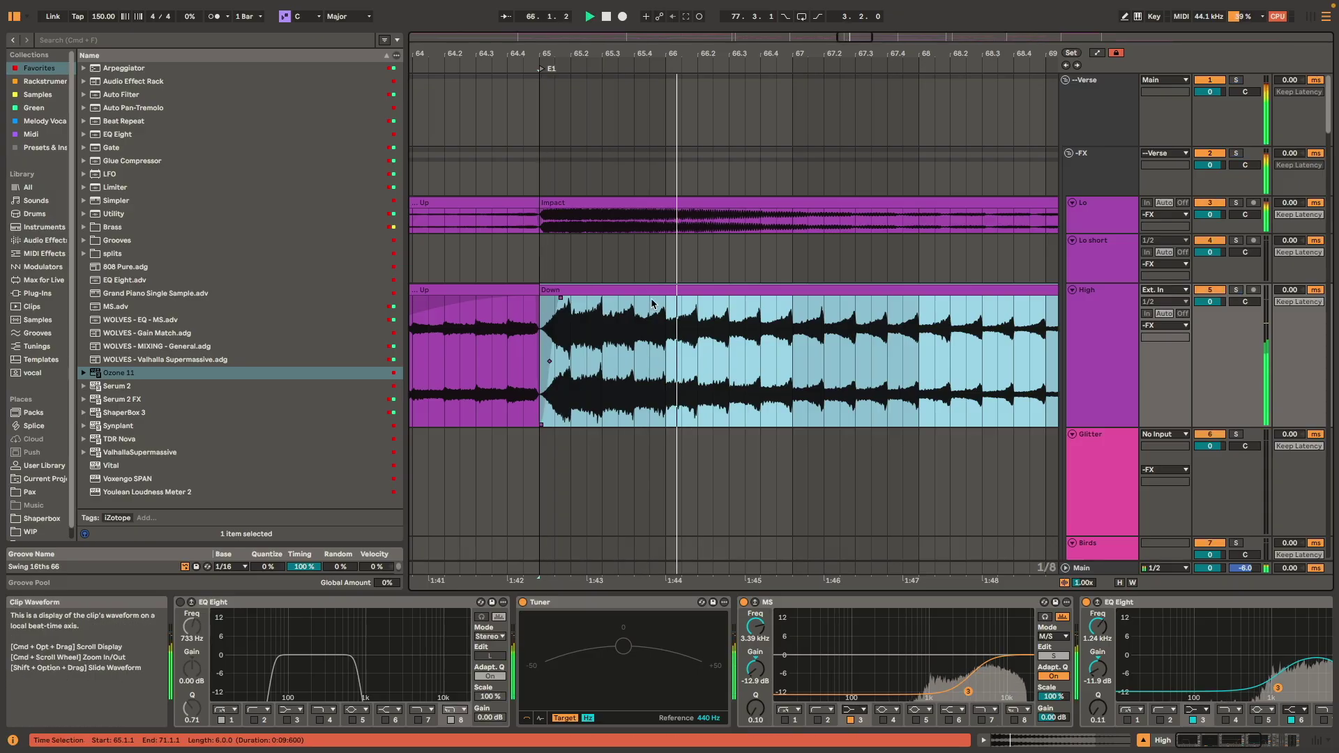
key("minus")
key("minus")
key("space")
- Play the High track's Up clip at bar 71 in solo
left_click(908, 289)
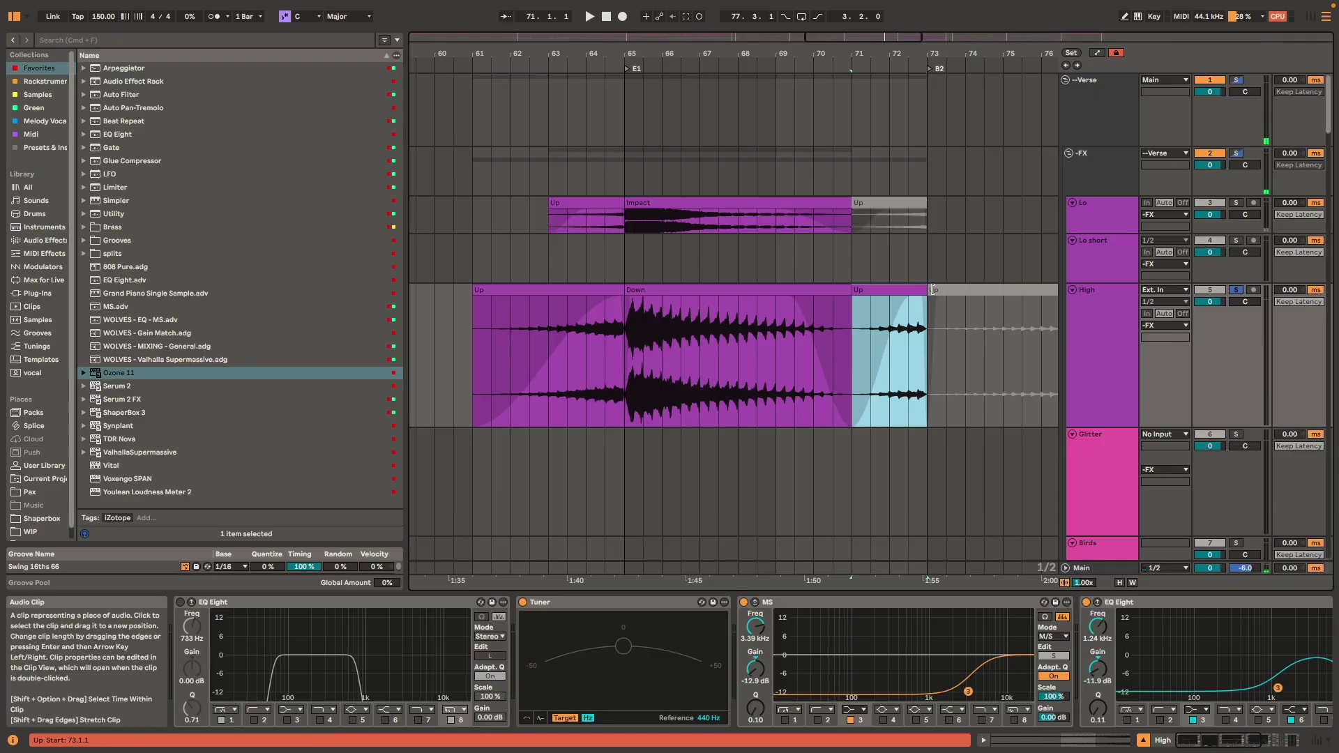
scroll(933, 289, "right", 3)
key("space")
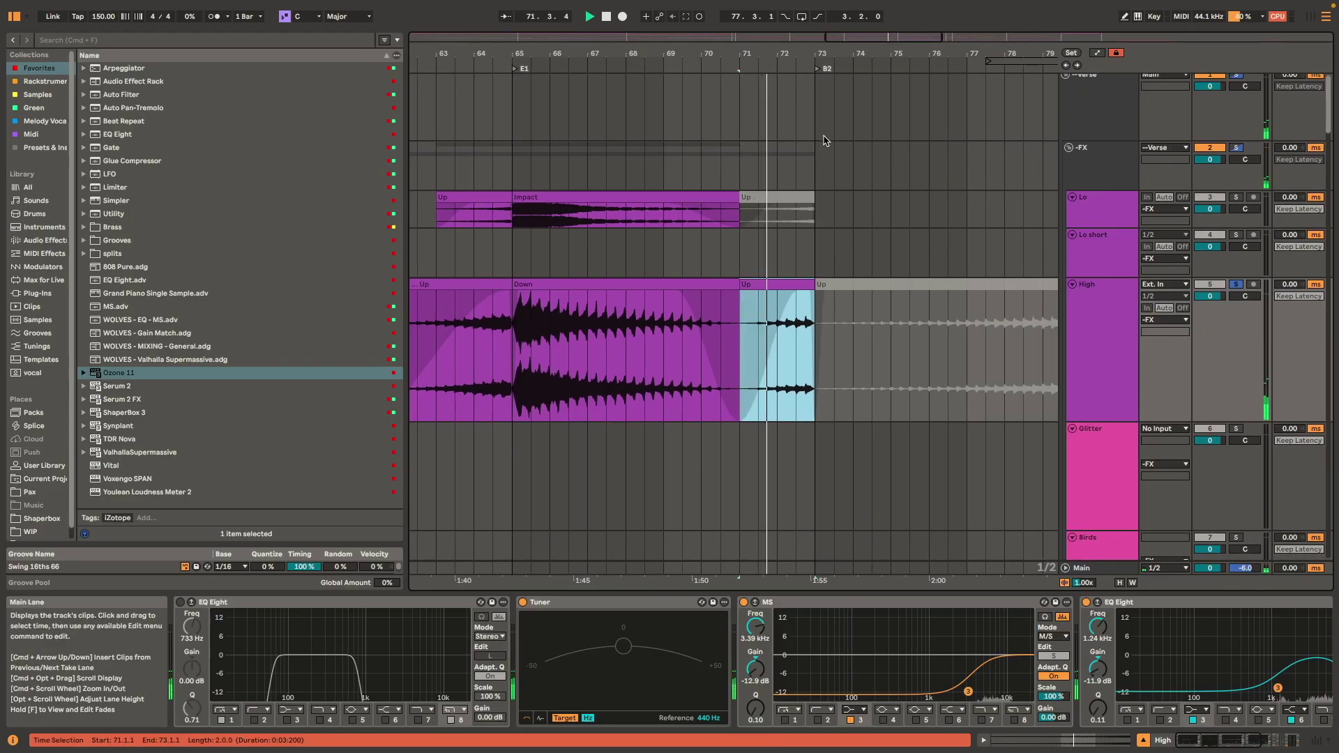
- Select the Cinema track's Drums clip at bar 65 and play it in the full mix
scroll(724, 394, "down", 15)
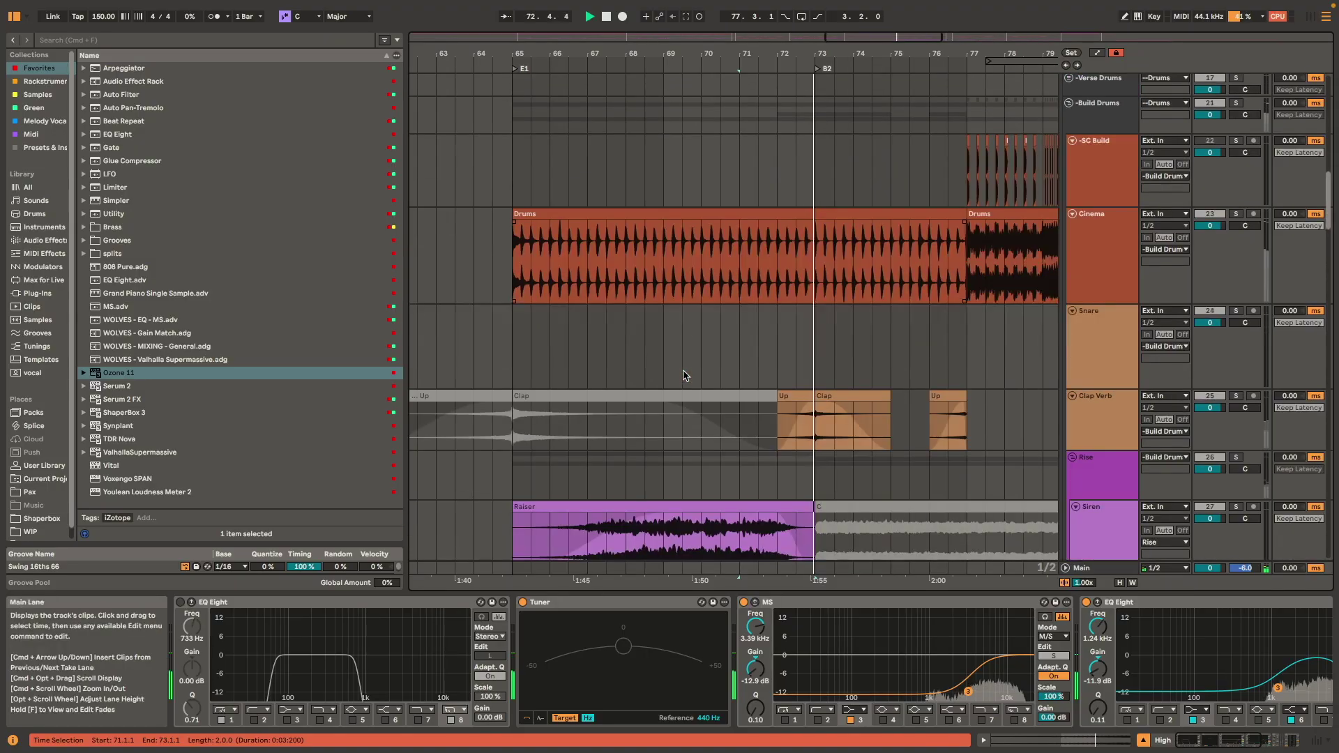
key("space")
left_click(872, 279)
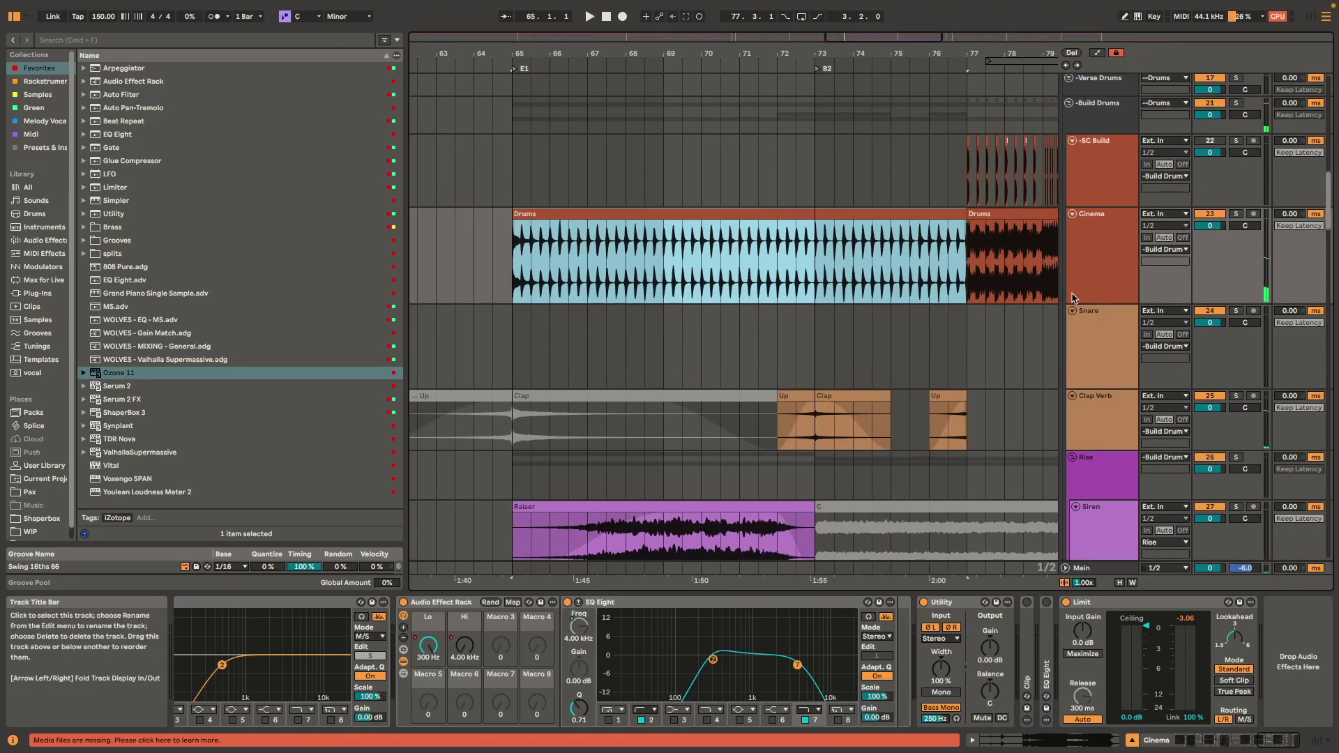
scroll(802, 293, "down", 4)
key("space")
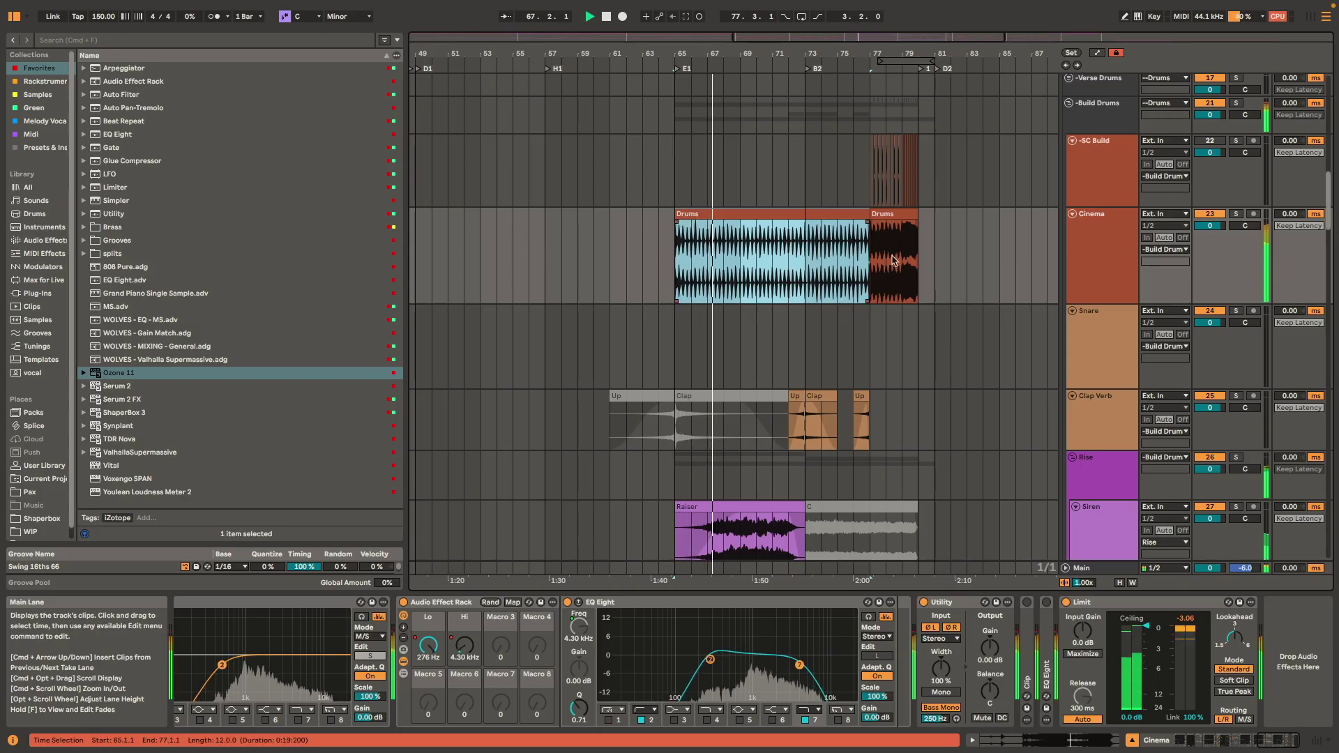
- Play the Build Drums group in solo from bar 77 and examine its SC Build and Cinema clips
key("space")
scroll(886, 188, "up", 5)
scroll(861, 180, "up", 2)
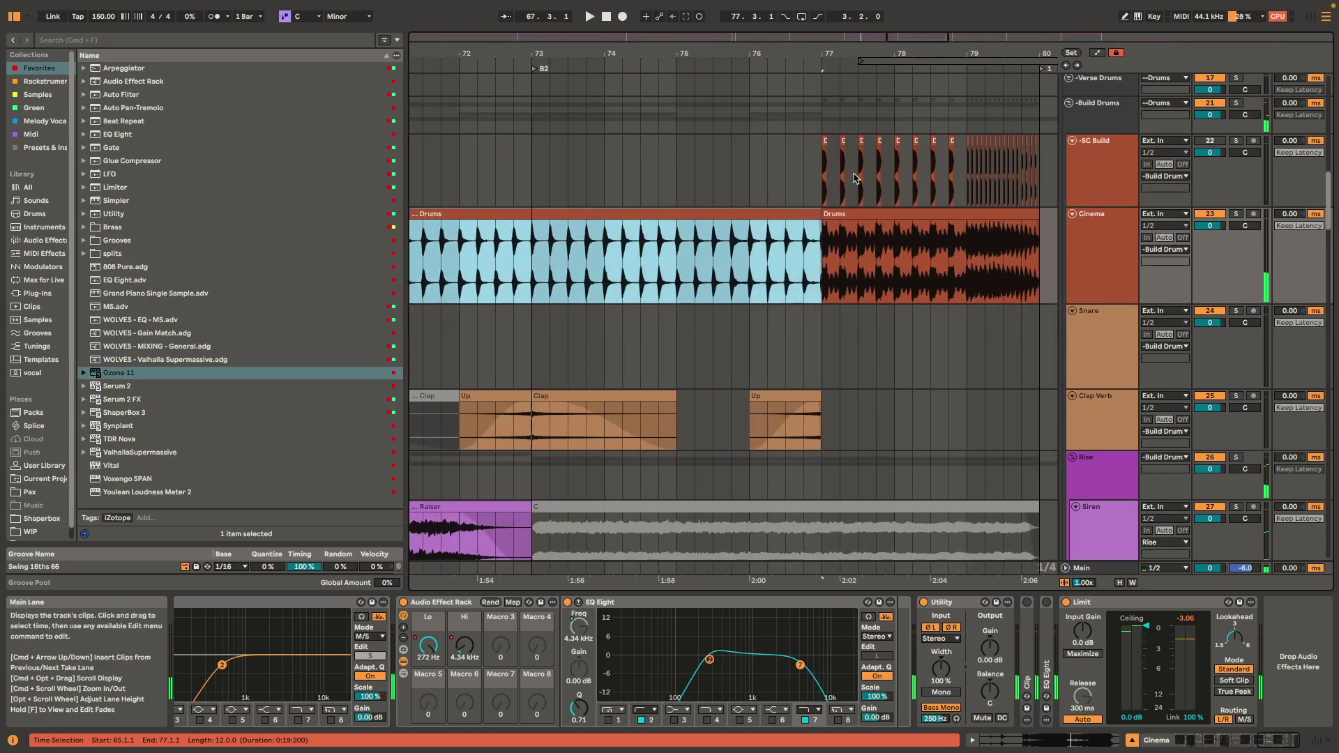
left_click(807, 151)
scroll(798, 284, "right", 4)
scroll(798, 284, "up", 2)
left_click(1095, 180)
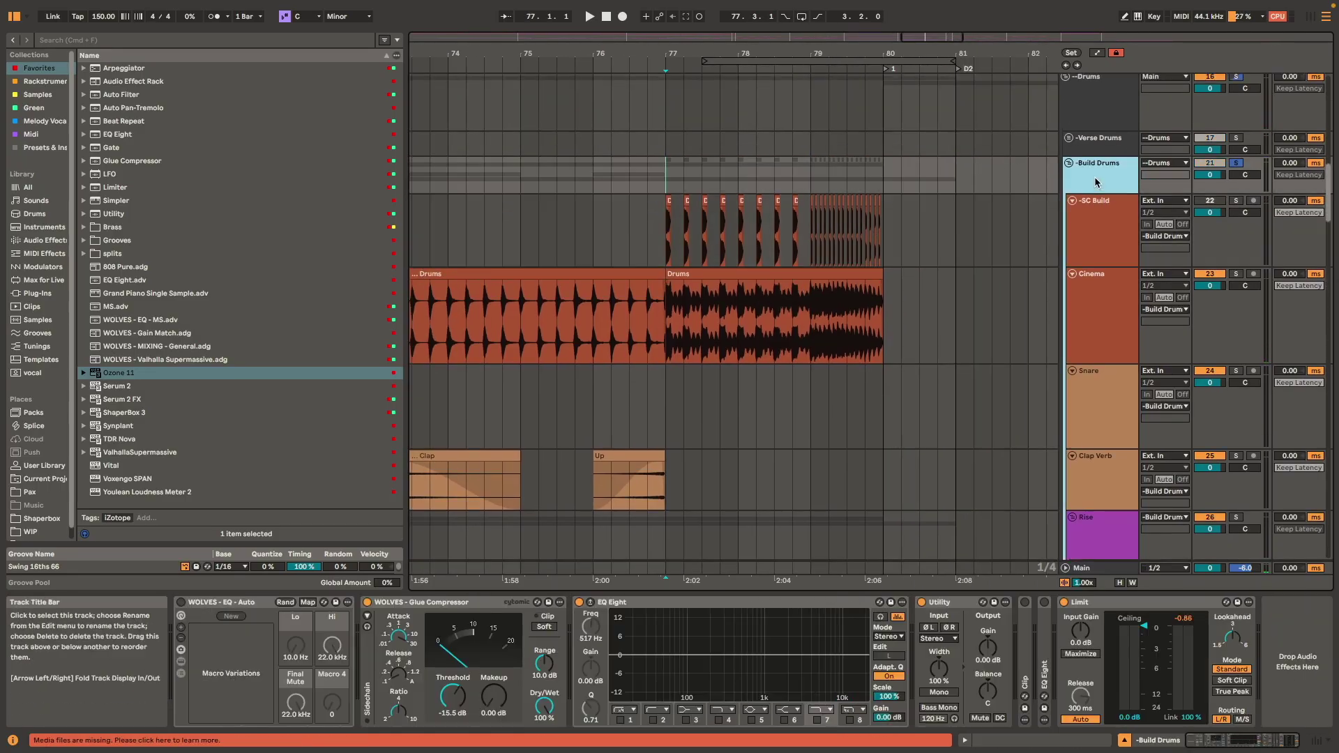
key("space")
scroll(921, 332, "down", 4)
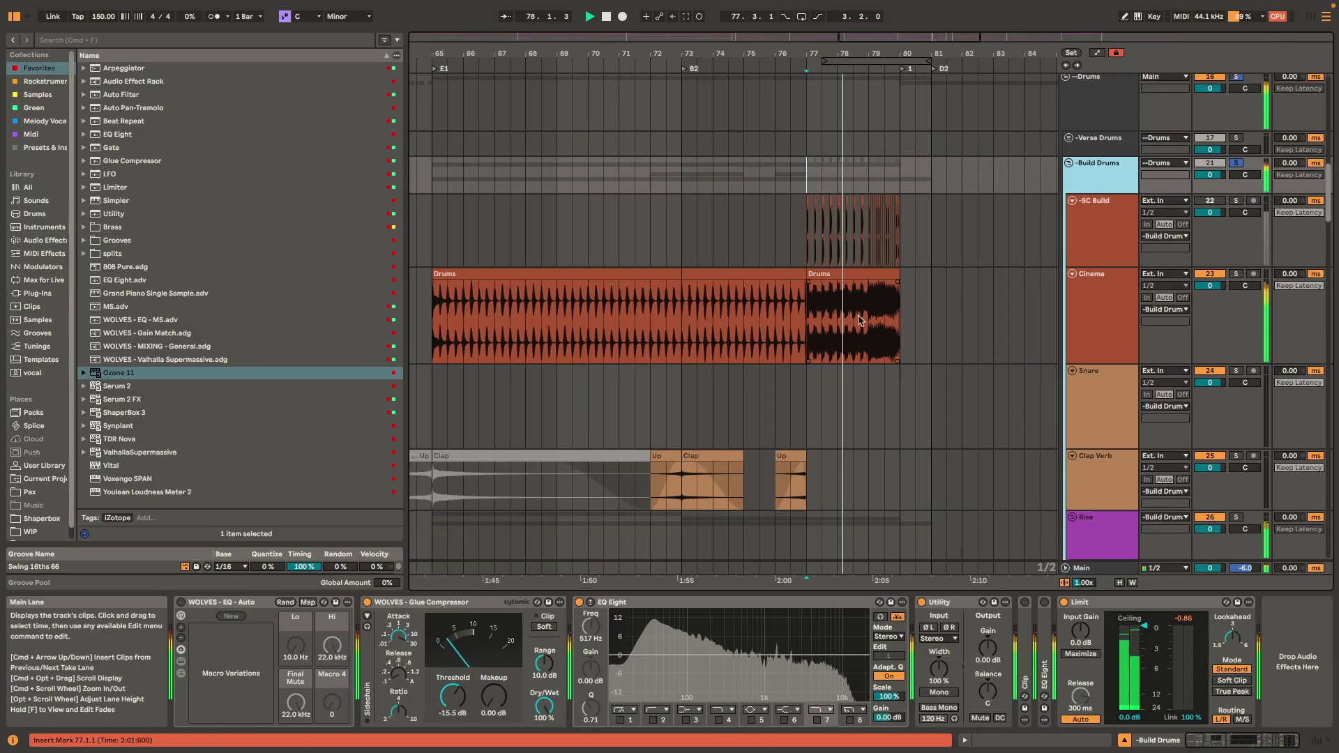
scroll(713, 377, "down", 3)
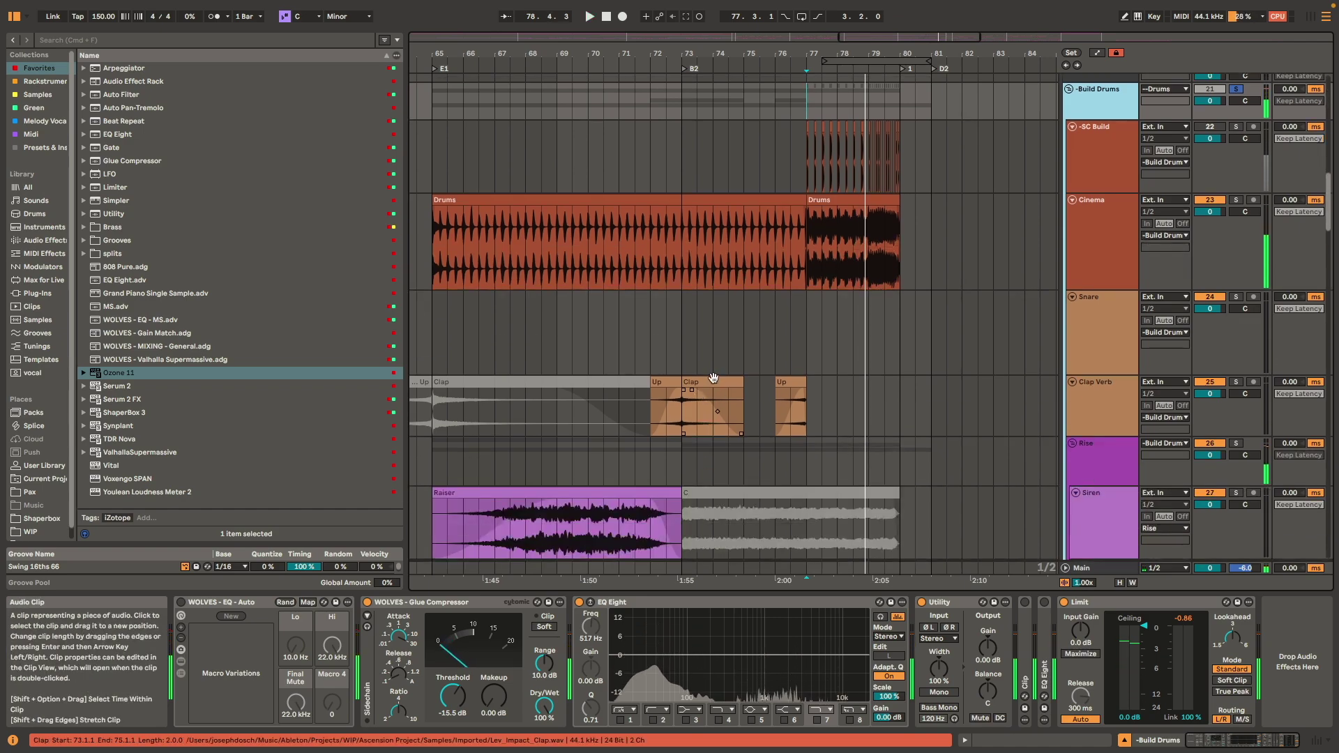
- Play the Clap Verb track's Clap clip at bar 73 in solo and select the Siren track's Raiser clip
left_click(713, 377)
scroll(753, 363, "down", 3)
scroll(753, 363, "left", 4)
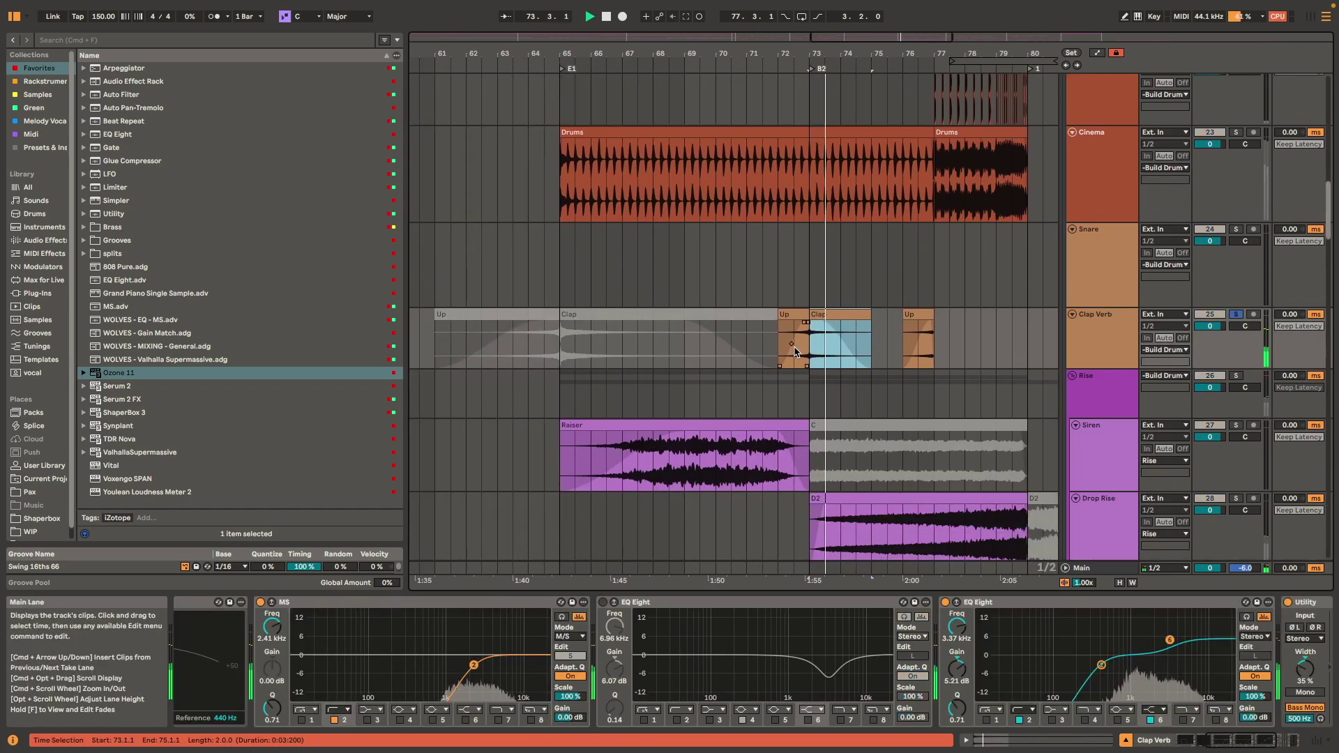
left_click(795, 351)
left_click(719, 438)
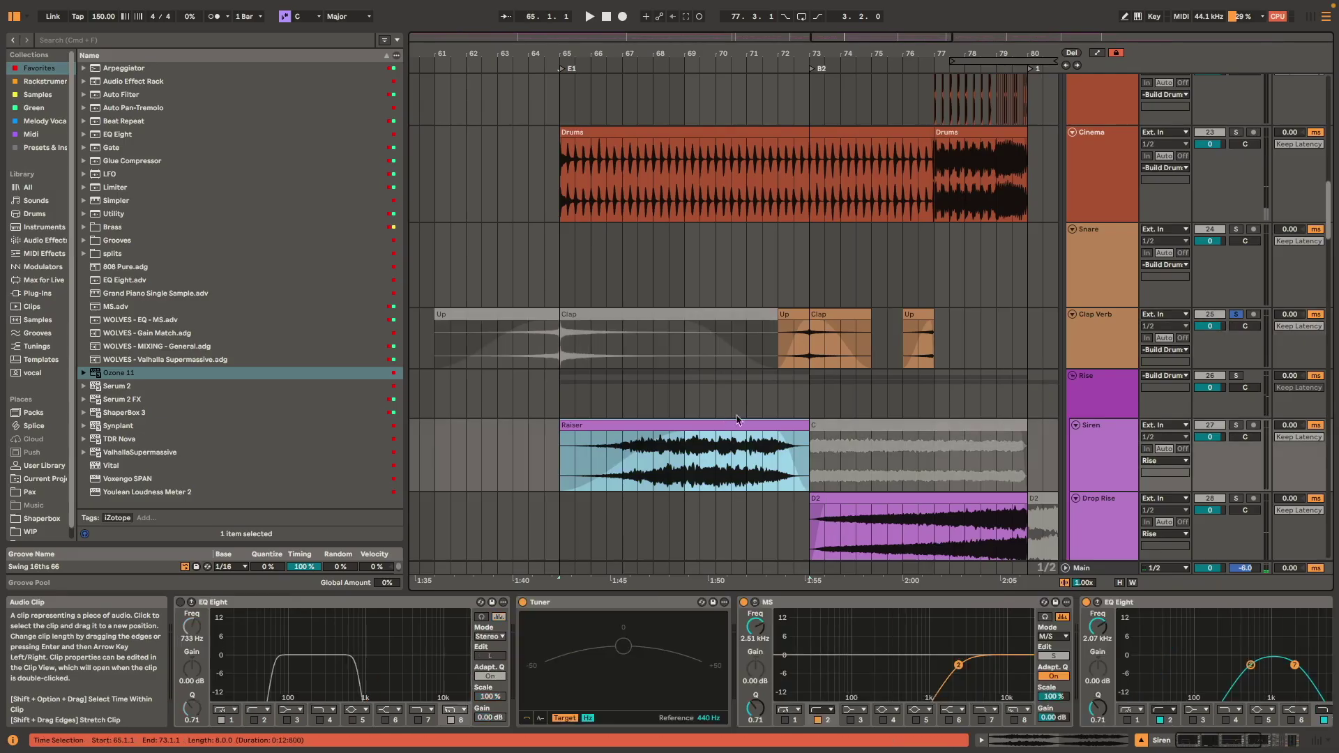
- Play the Siren track's Raiser clip at bar 65 and the Drop Rise track's D2 clip at bar 73 in solo
scroll(838, 285, "down", 3)
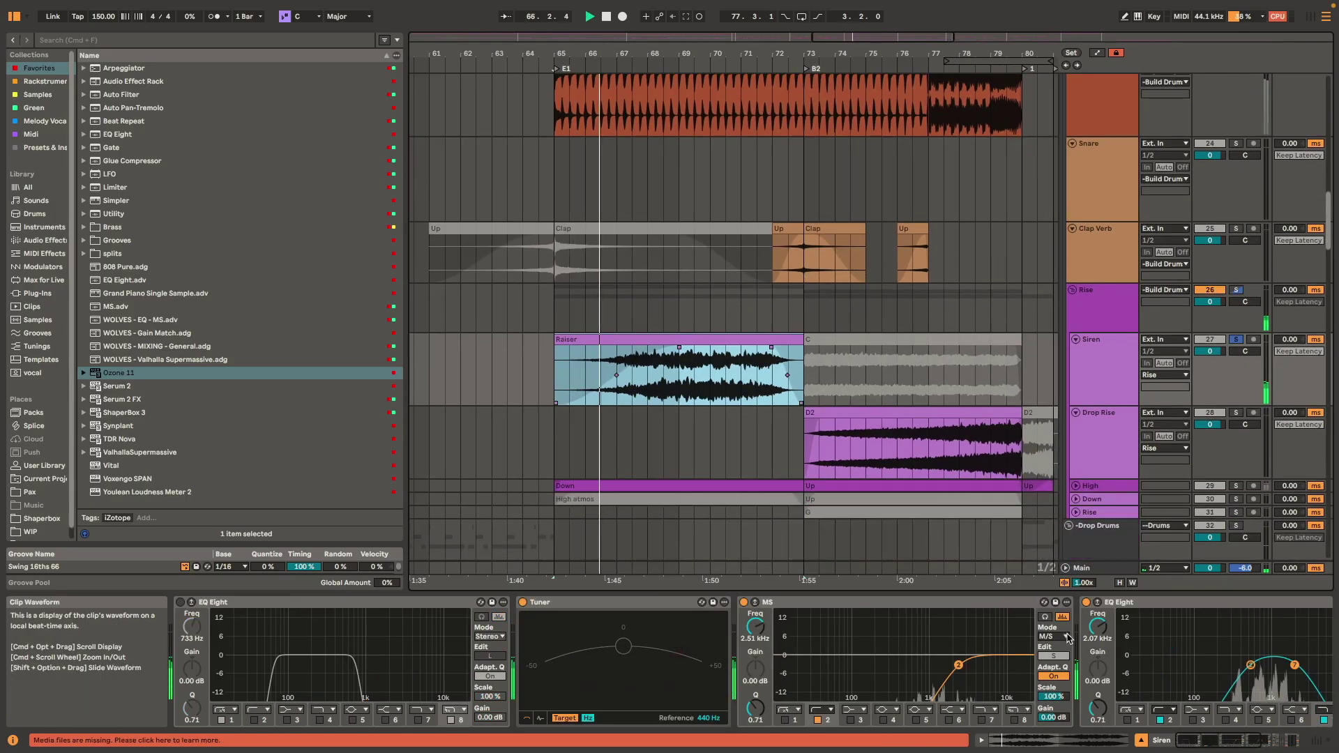
scroll(279, 630, "right", 5)
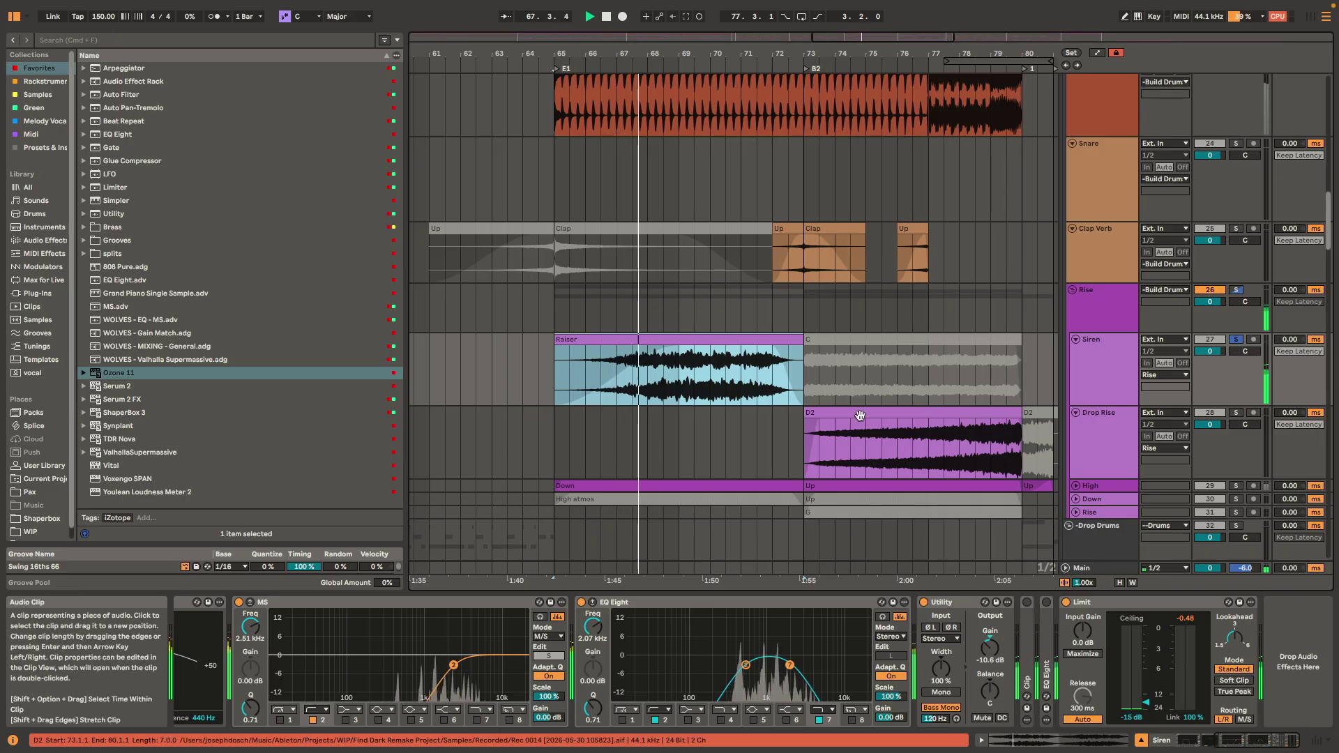
left_click(902, 409)
key("space")
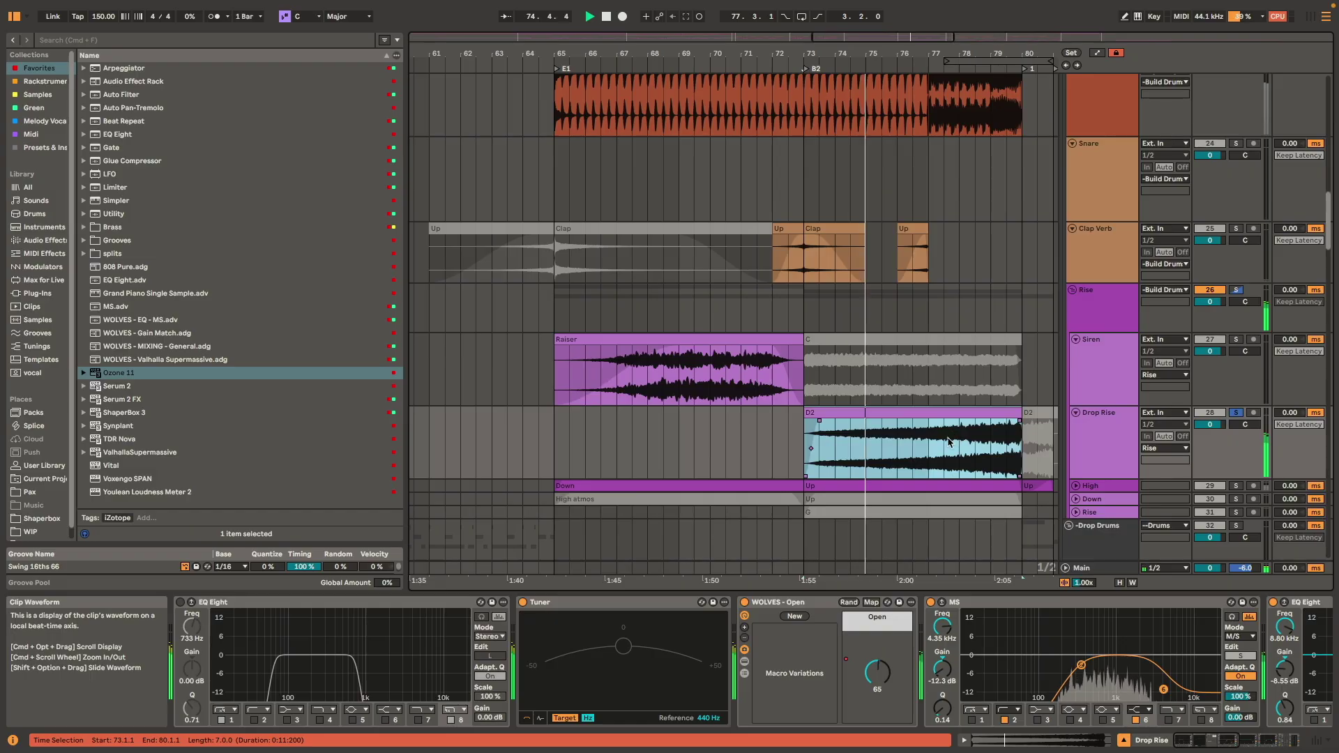
- Play the Drop Rise track's D2 clip from bar 77 in solo and open its Transposition envelope
scroll(944, 439, "down", 5)
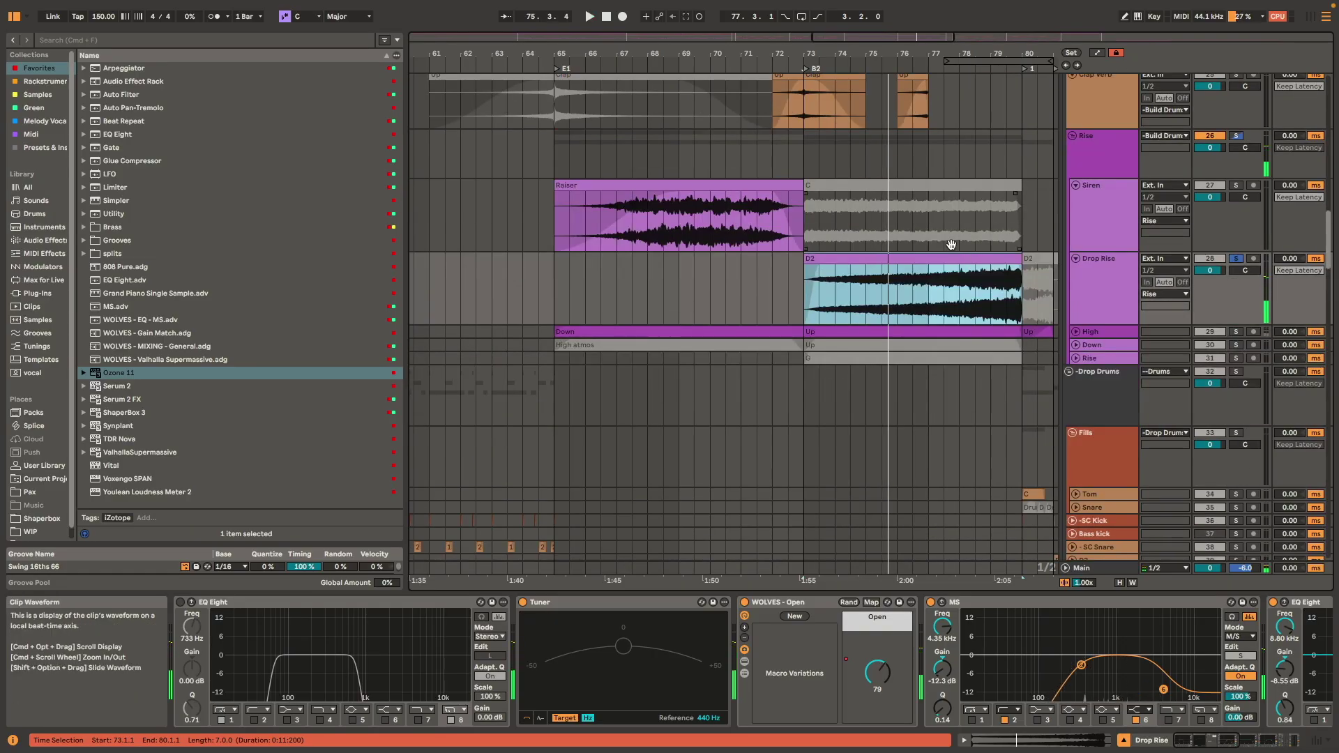
scroll(978, 285, "right", 5)
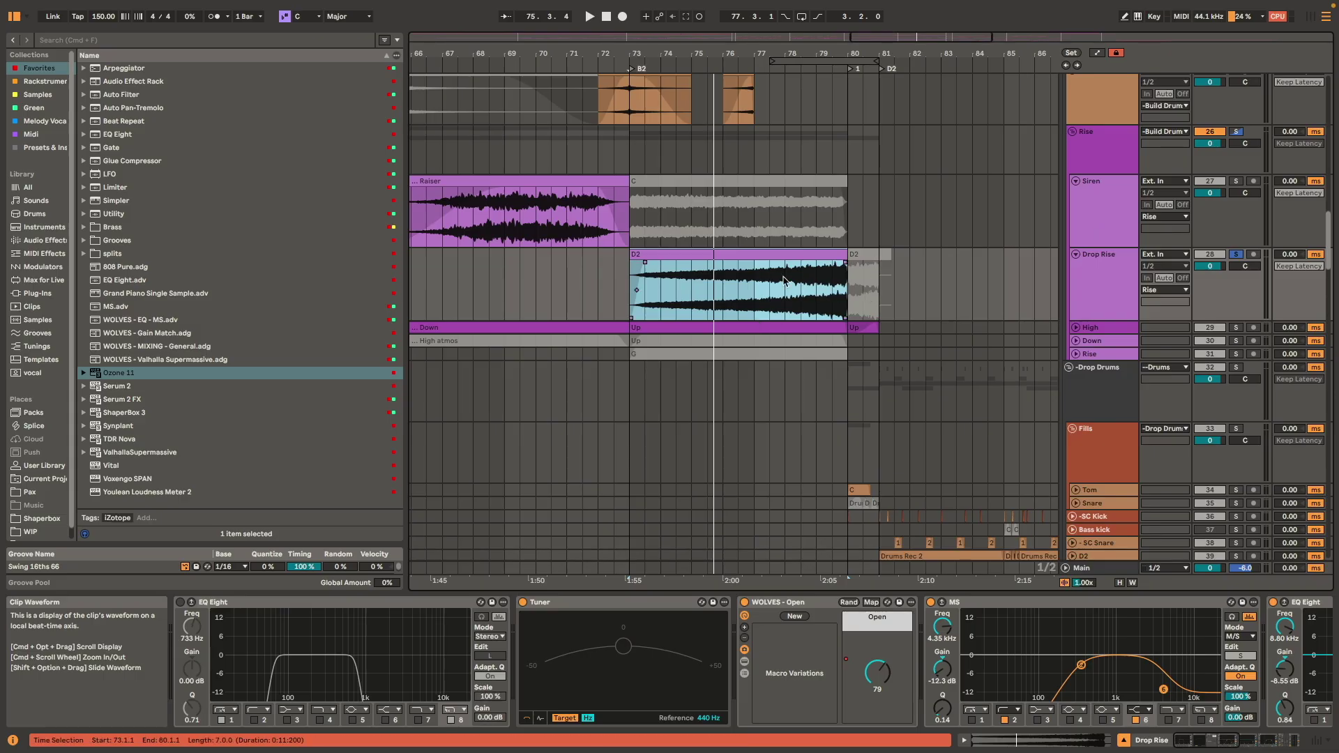
left_click(755, 288)
key("space")
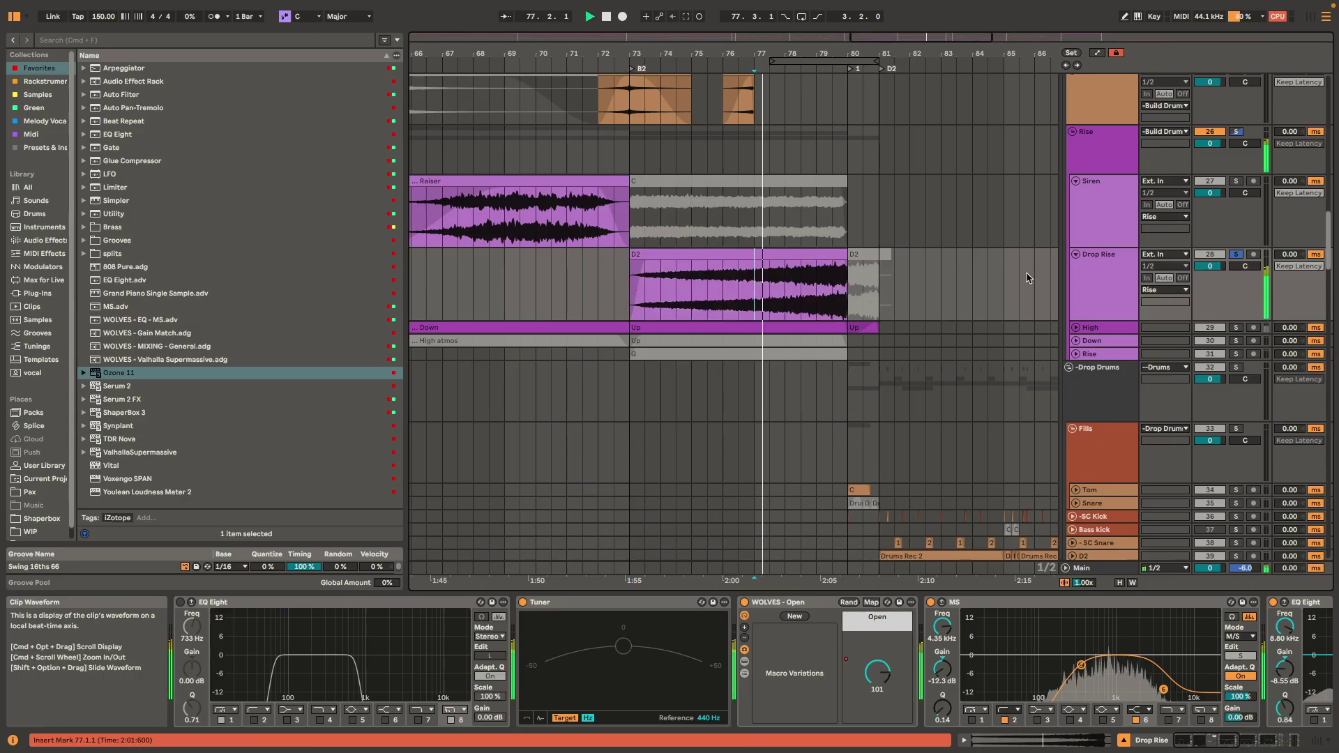
double_click(813, 310)
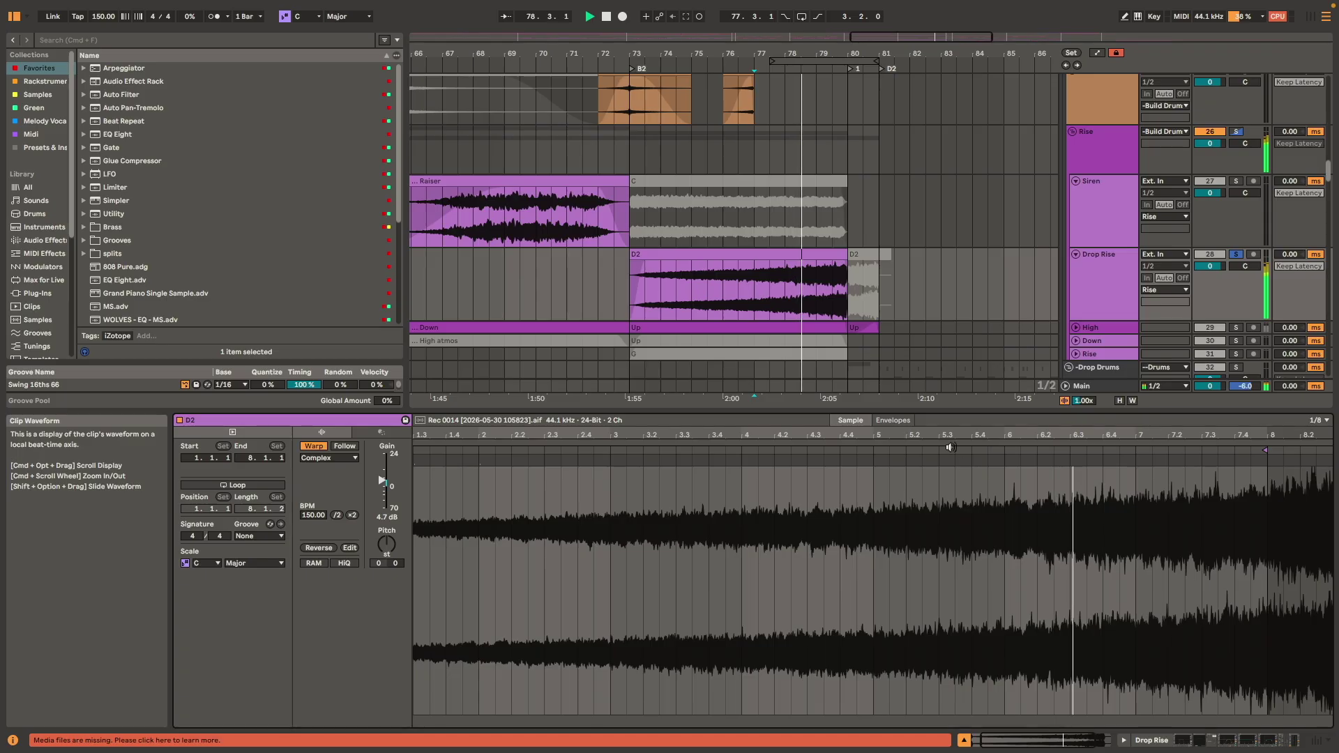
left_click(380, 563)
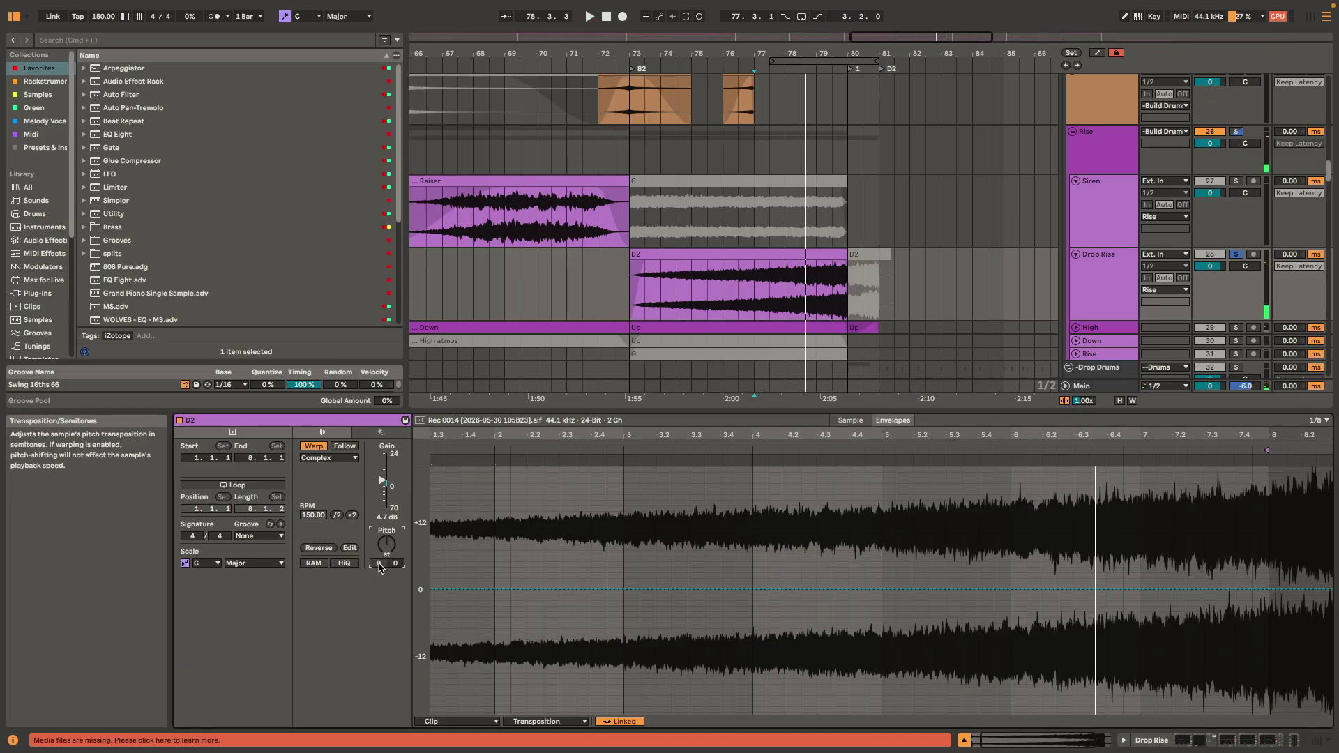
- Return to the Drop Rise track's device chain and replay its D2 clip from bar 77 in solo
key("shift+Tab")
left_click_drag(481, 413, 482, 591)
key("space")
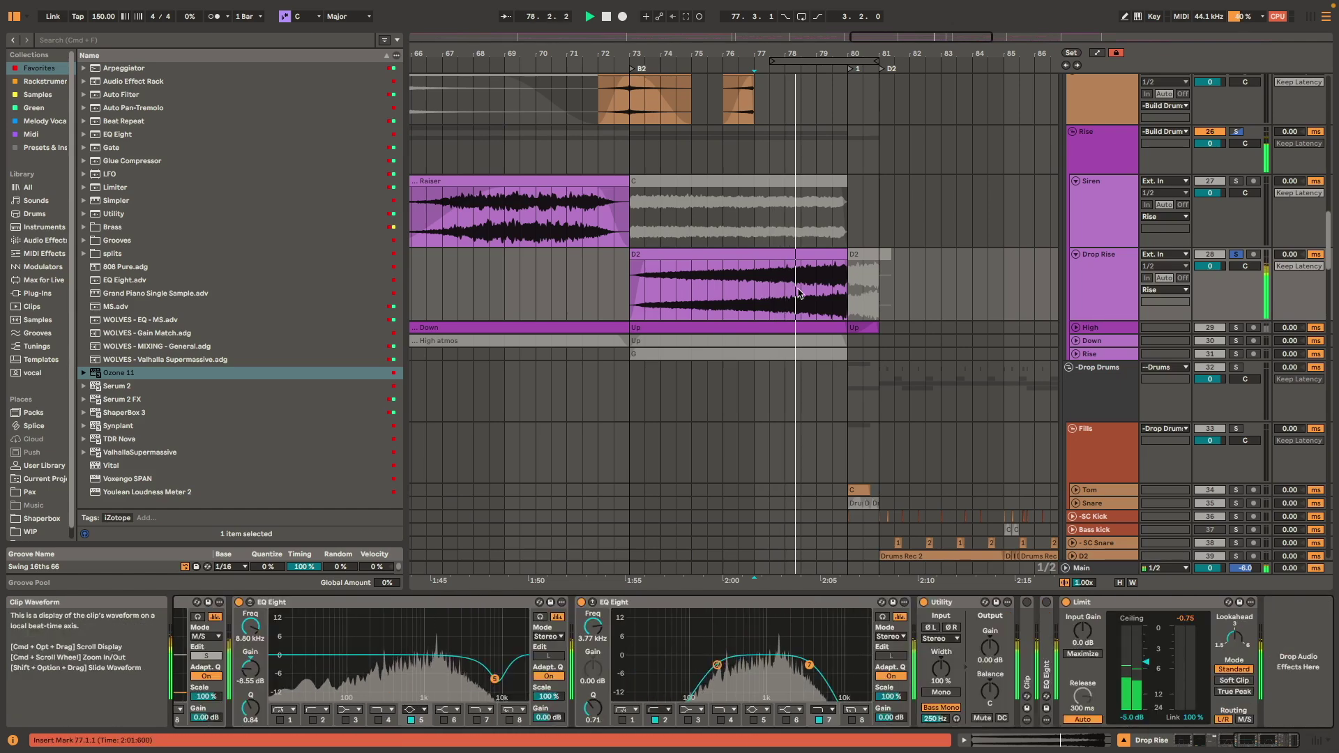
key("space")
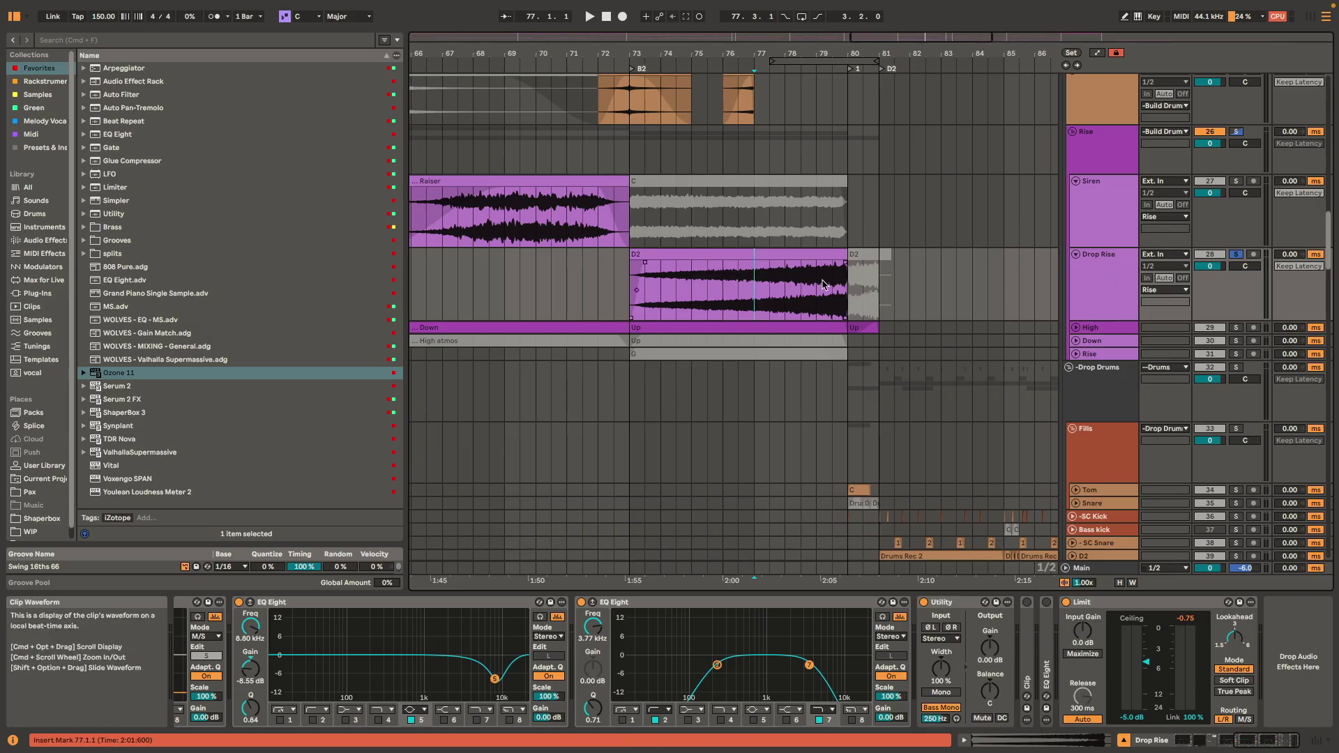
key("space")
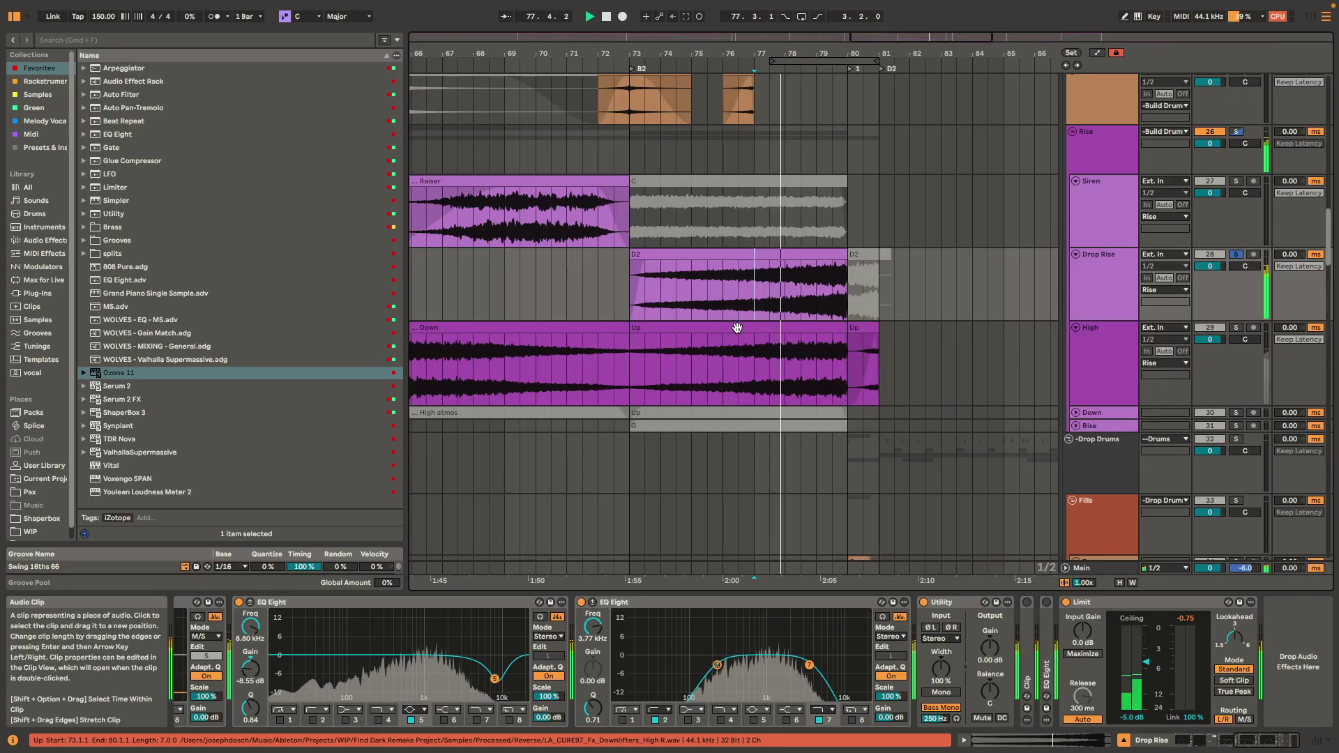
- Play the High track's Down clip at bar 65 in solo, and again from bar 71 into its Up clip
scroll(911, 274, "left", 5)
left_click(744, 271)
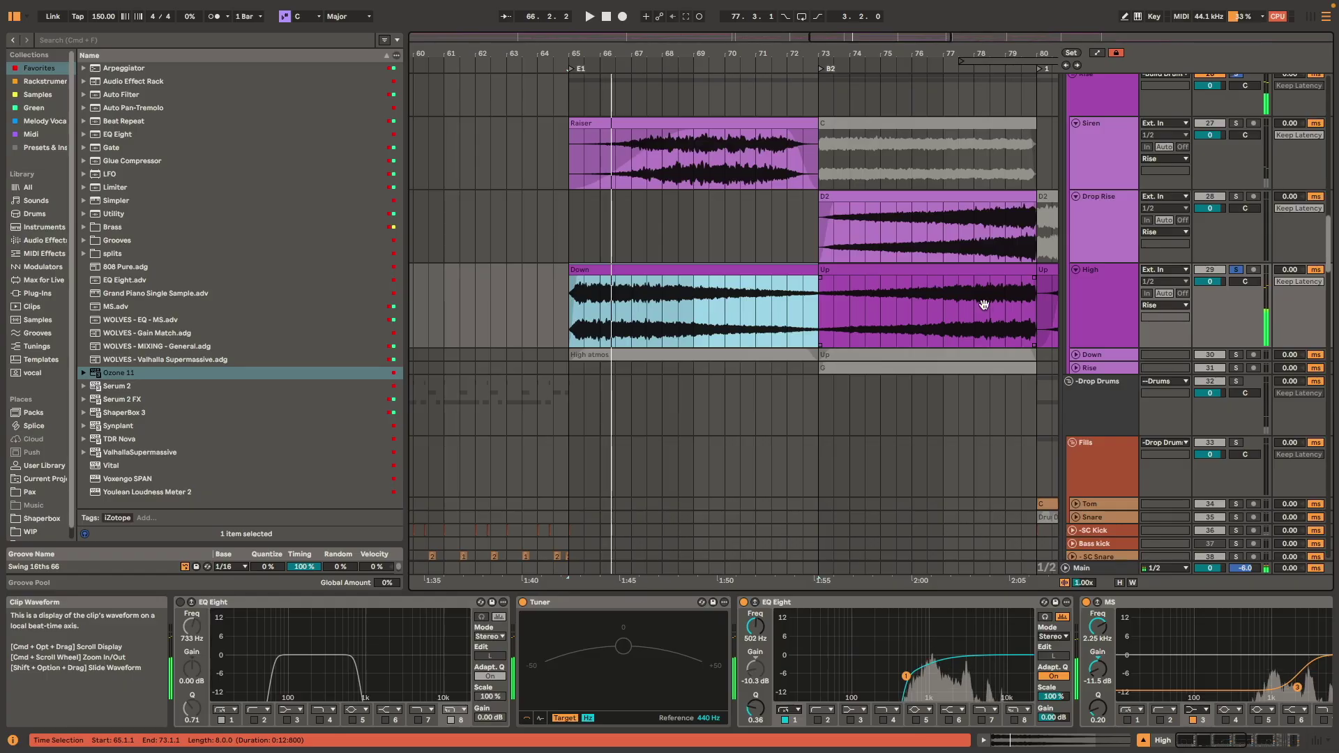
scroll(942, 300, "right", 4)
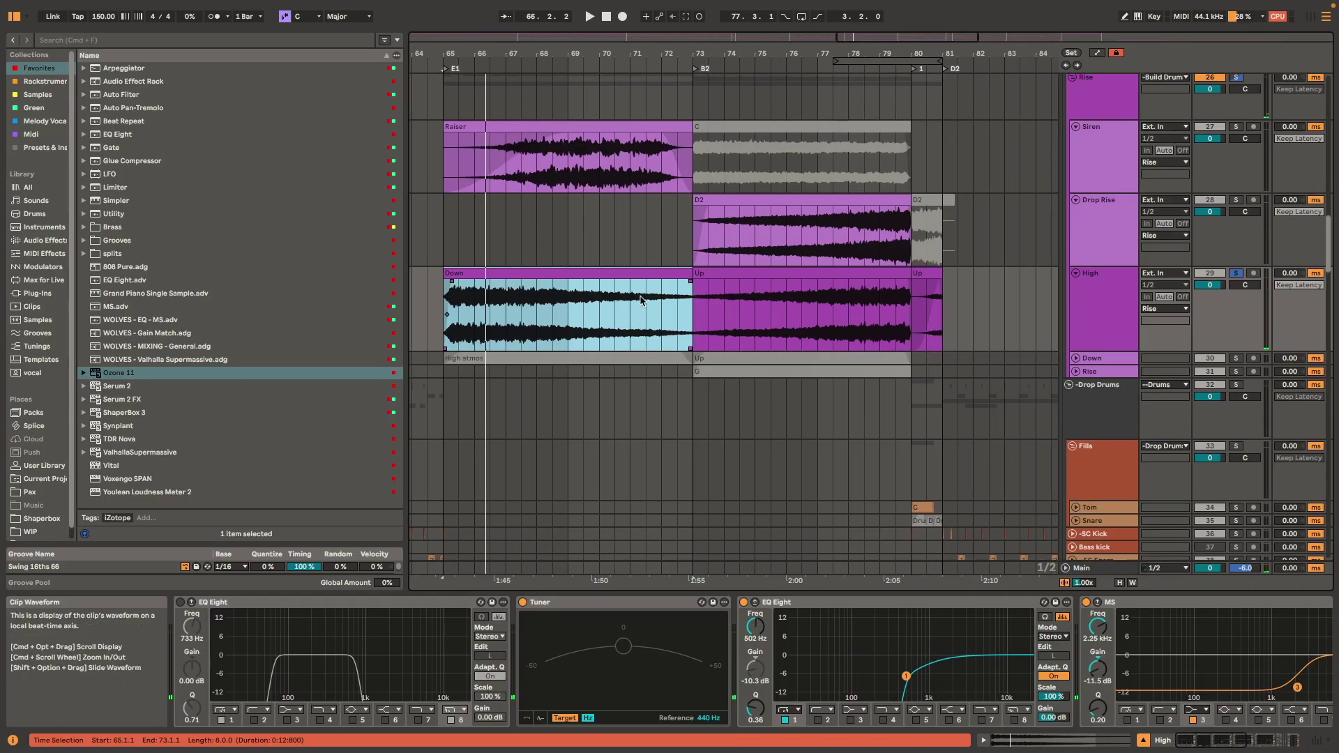
left_click(641, 296)
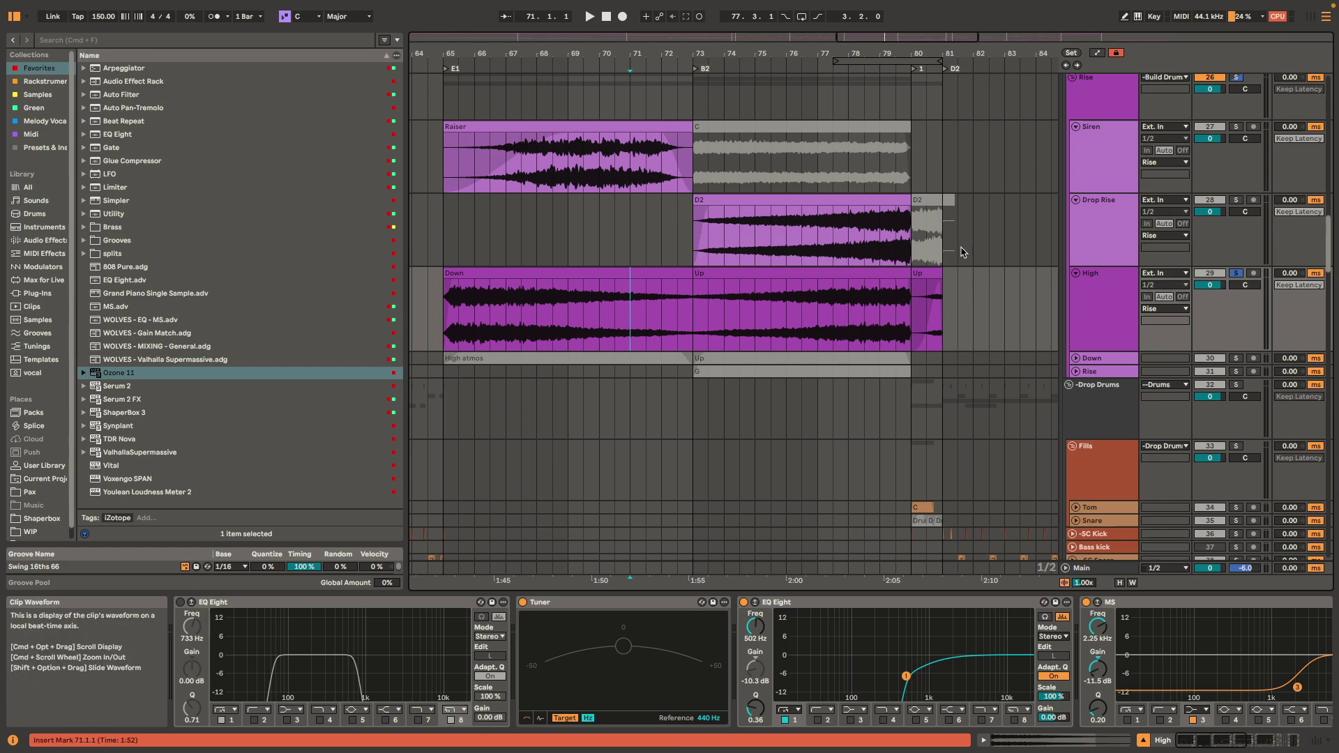
key("space")
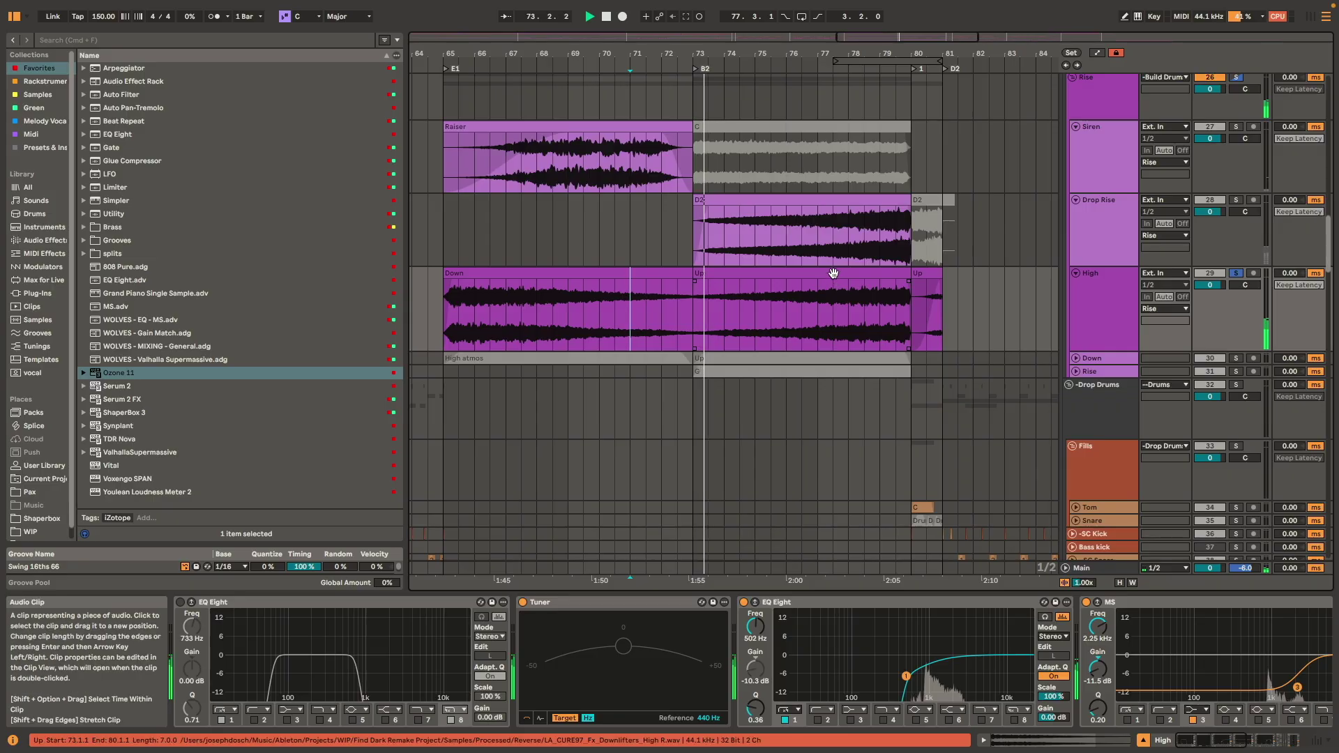
- Play the High track's short Up clip at bar 80 in solo
left_click(928, 314)
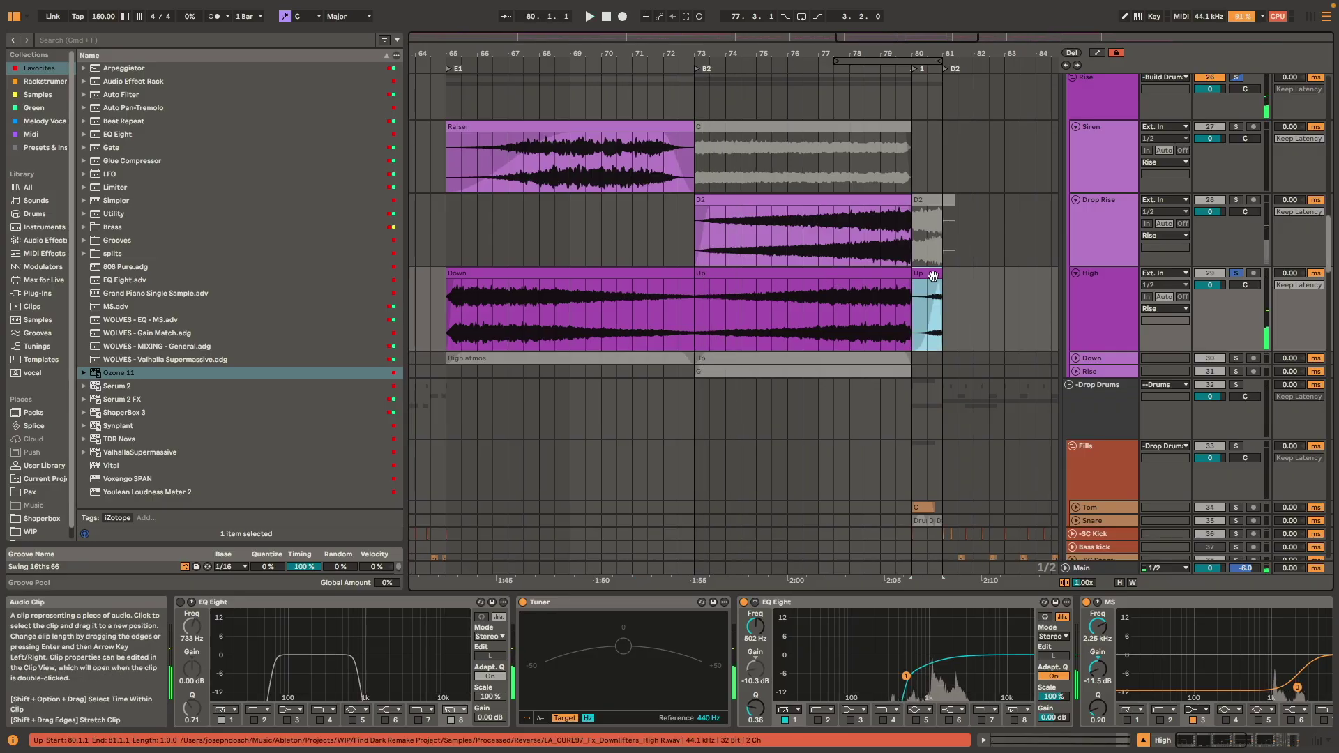
key("space")
scroll(602, 263, "right", 5)
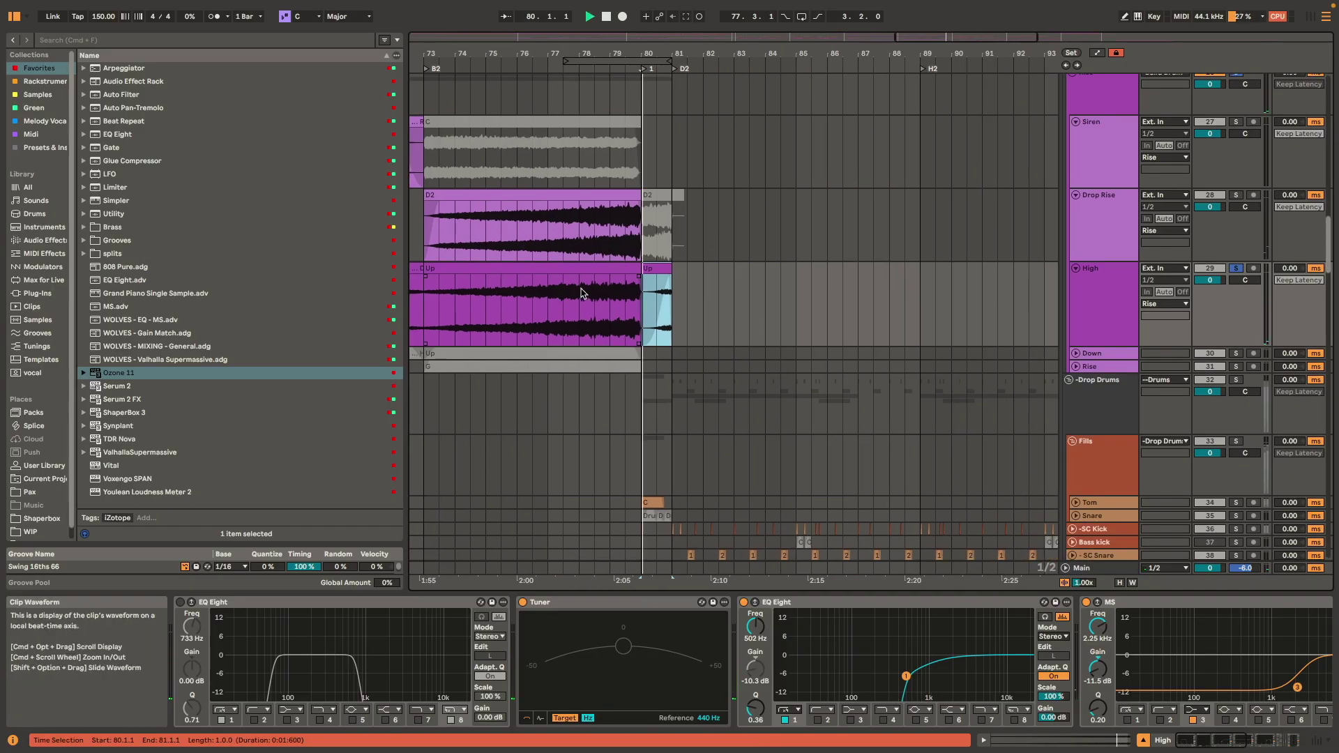
key("space")
scroll(629, 355, "down", 3)
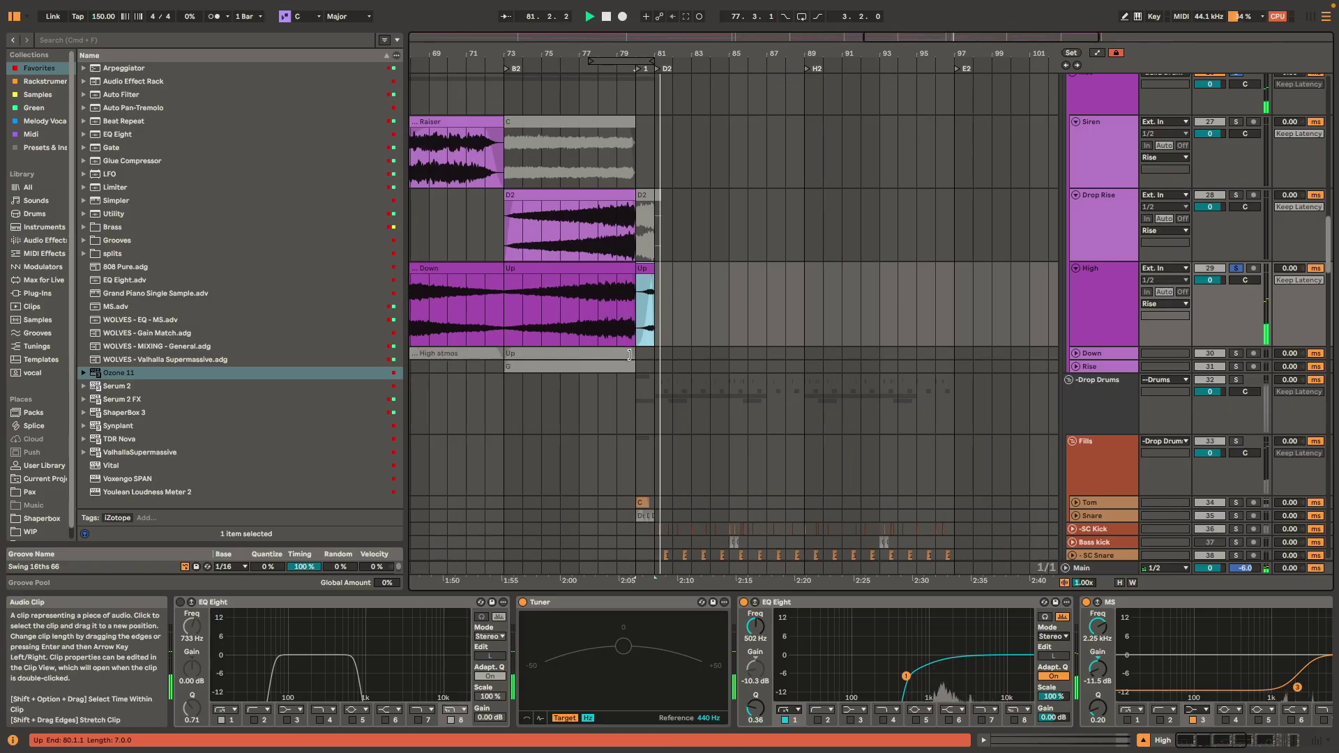
key("space")
- Find the Build group inside the Not tear group and play it in solo from bar 65
scroll(629, 355, "left", 5)
scroll(767, 404, "down", 10)
scroll(727, 454, "down", 10)
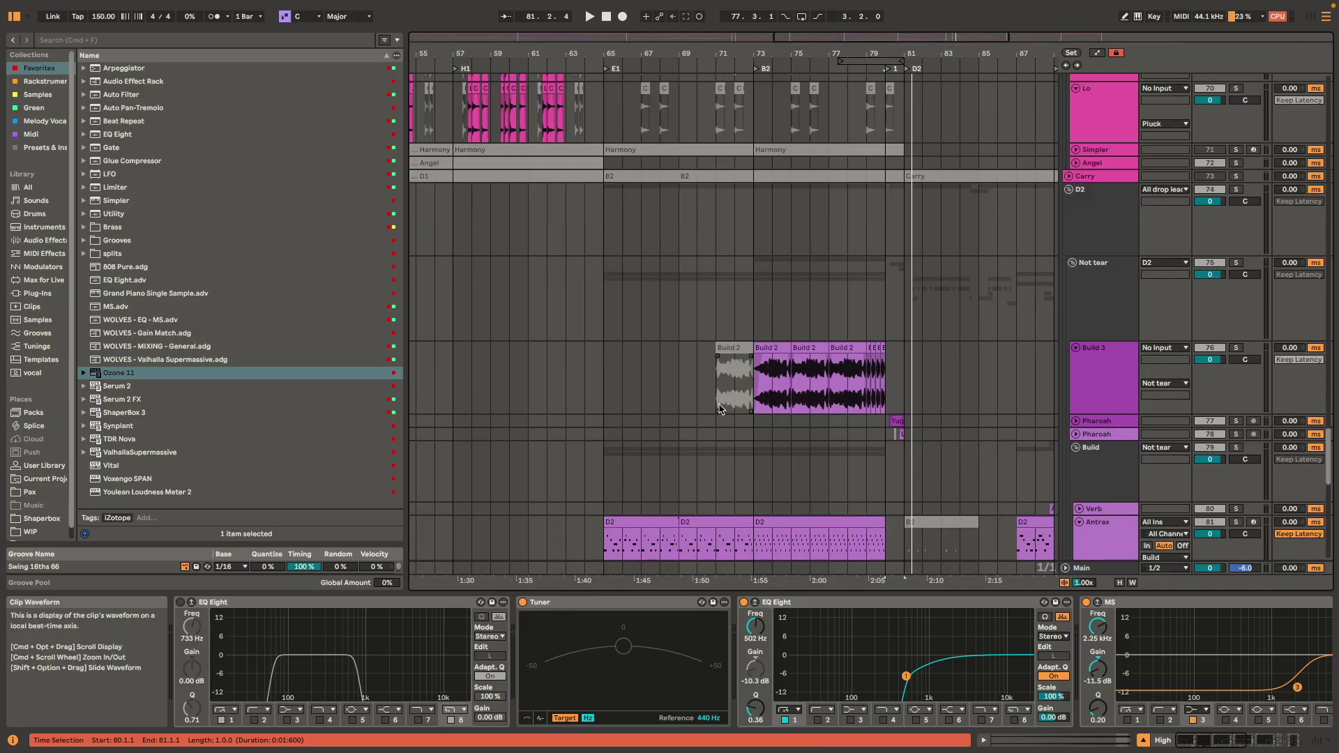
scroll(721, 409, "down", 5)
left_click(605, 240)
key("space")
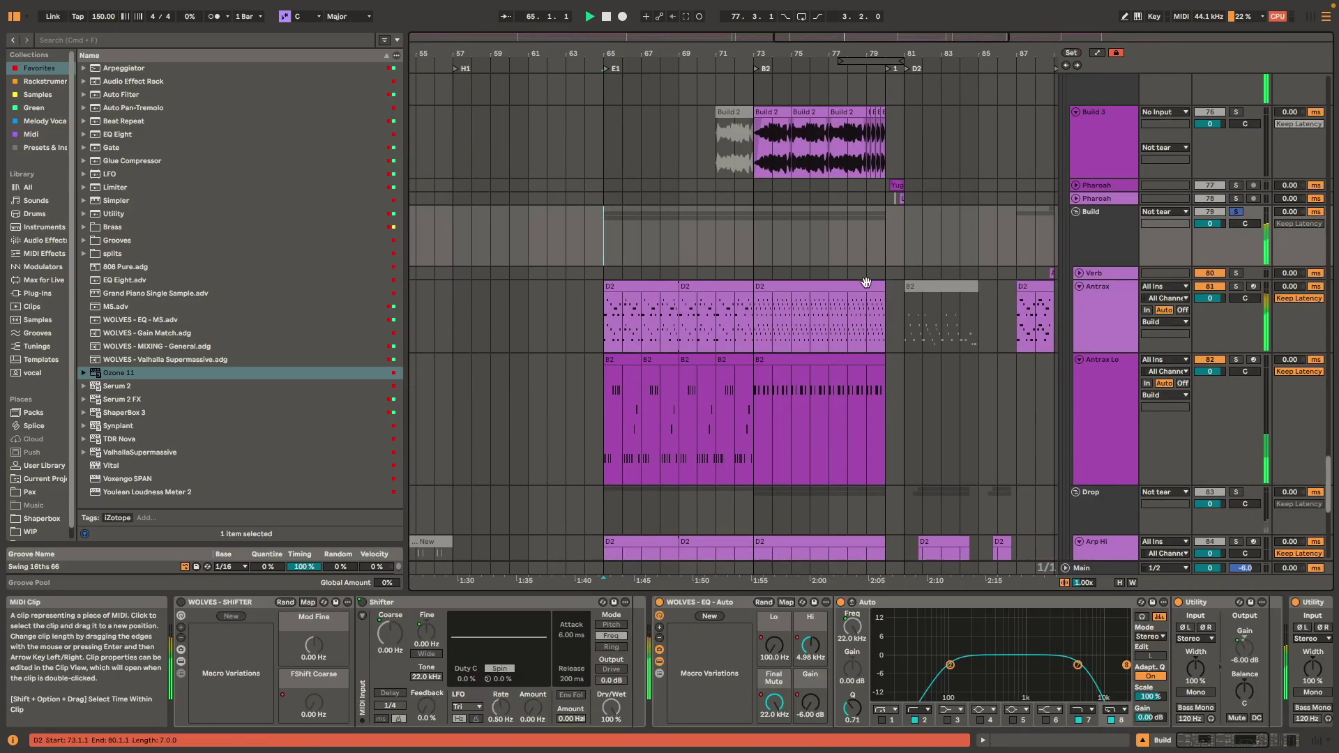
key("space")
- Play the Antrax track's D2 clip at bar 65 in solo
scroll(634, 286, "up", 5)
left_click(638, 286)
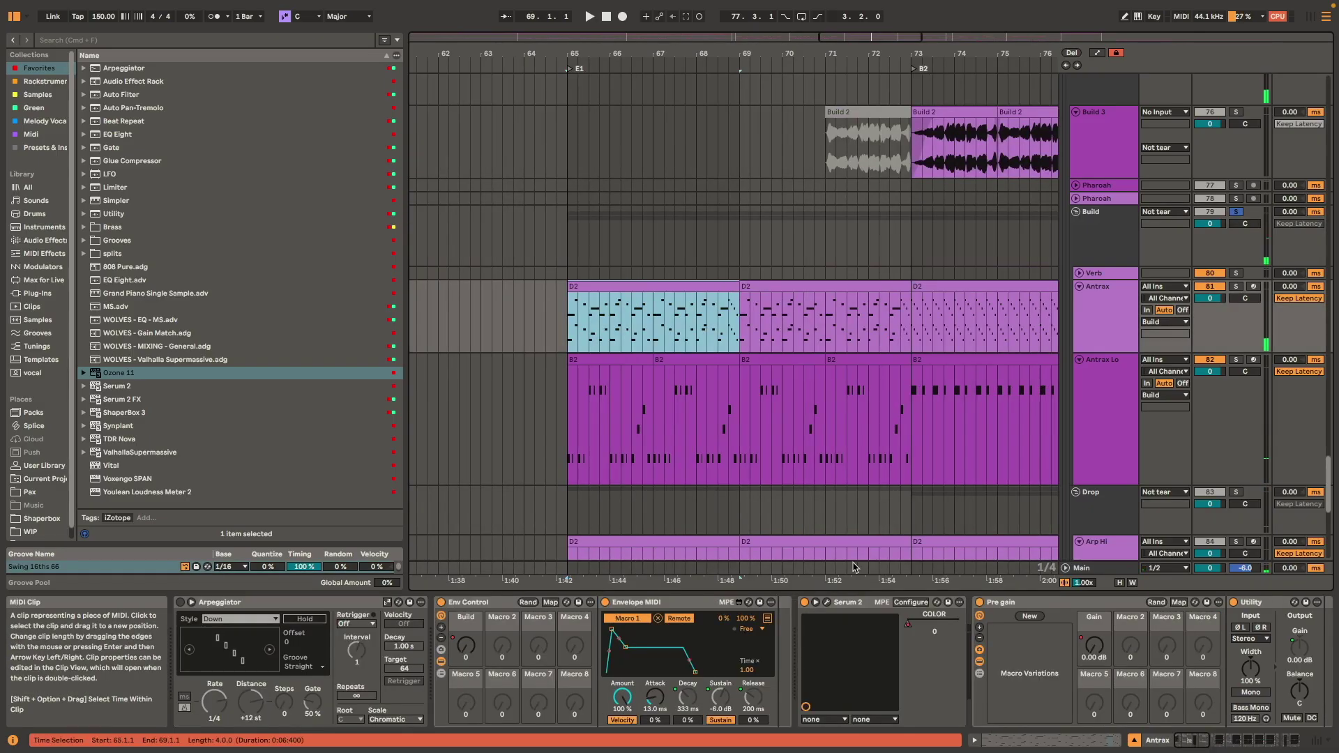
key("space")
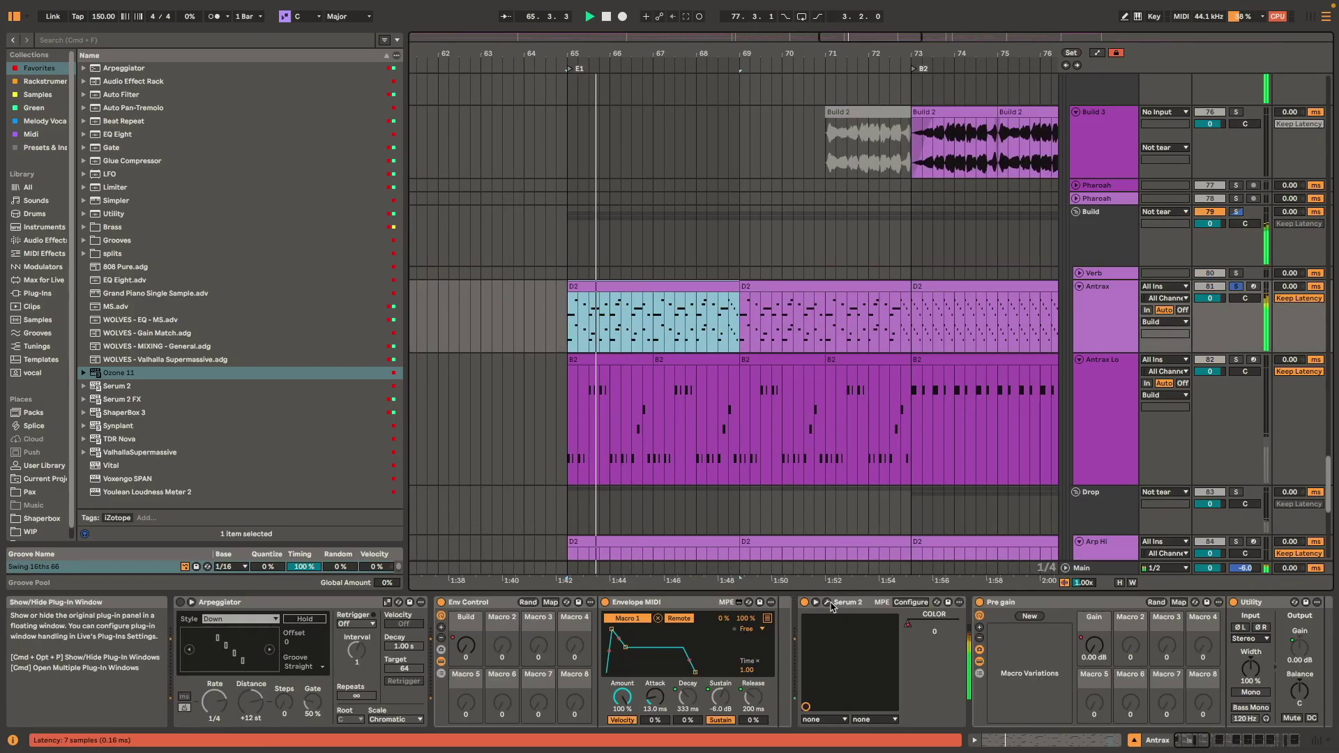
key("space")
- Play the Antrax Lo track's B2 clip at bar 65 in solo and examine its note pattern up close
left_click(642, 360)
key("space")
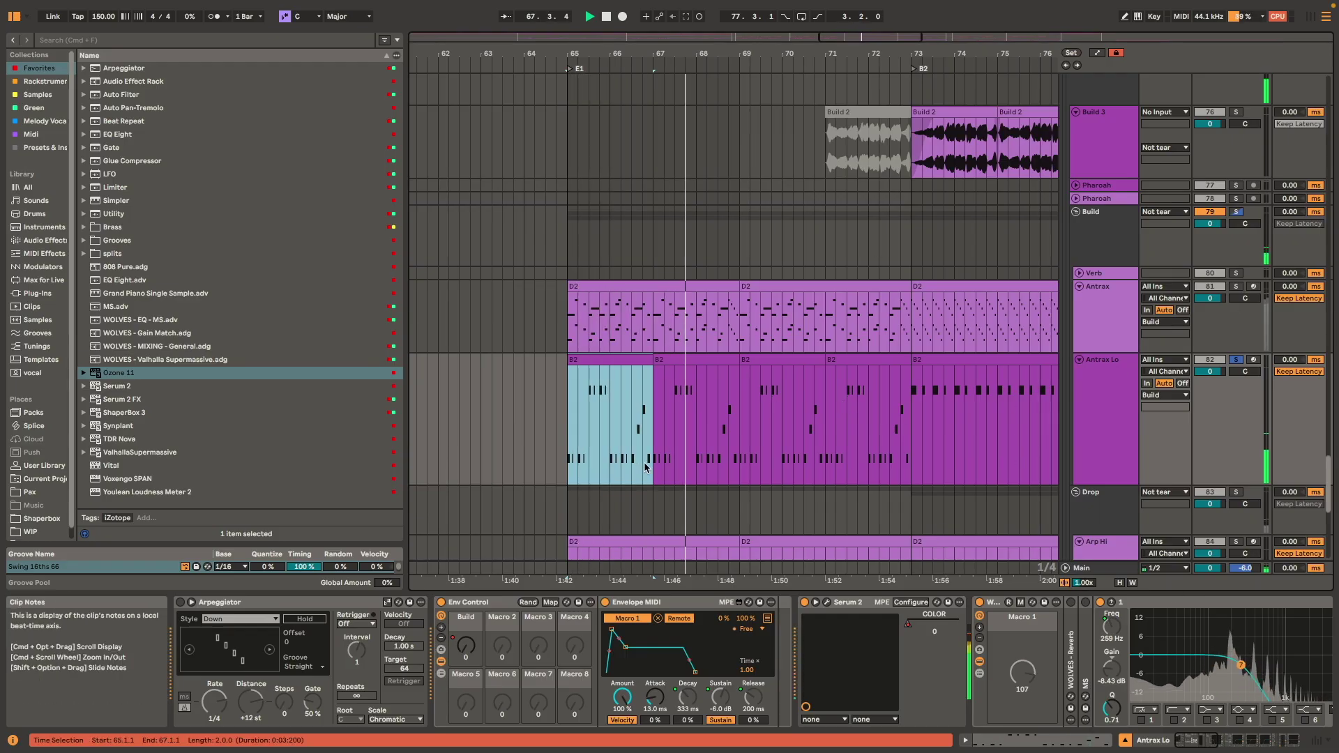
scroll(530, 405, "up", 3)
scroll(622, 406, "right", 2)
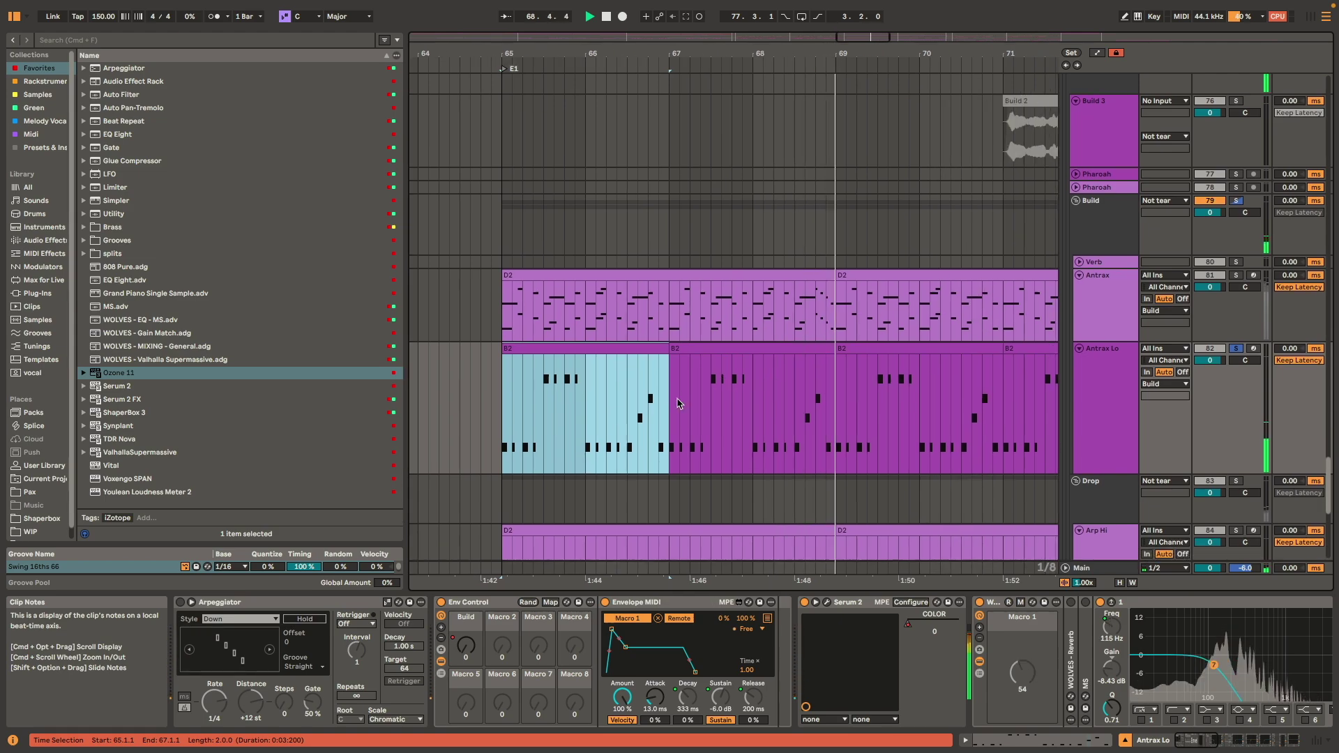
- Inspect the G2 notes in the first Antrax Lo clip, and return to the track's device chain
double_click(637, 405)
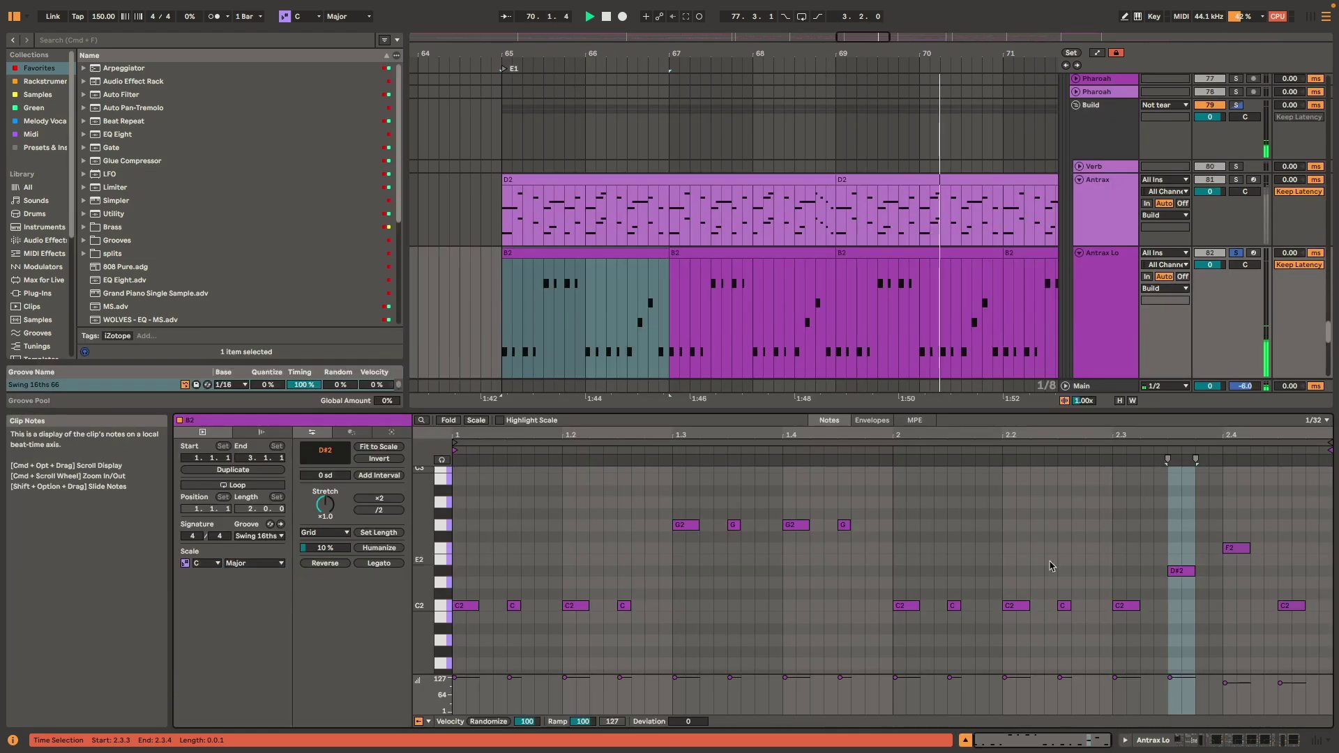
left_click_drag(649, 549, 922, 504)
key("shift+Tab")
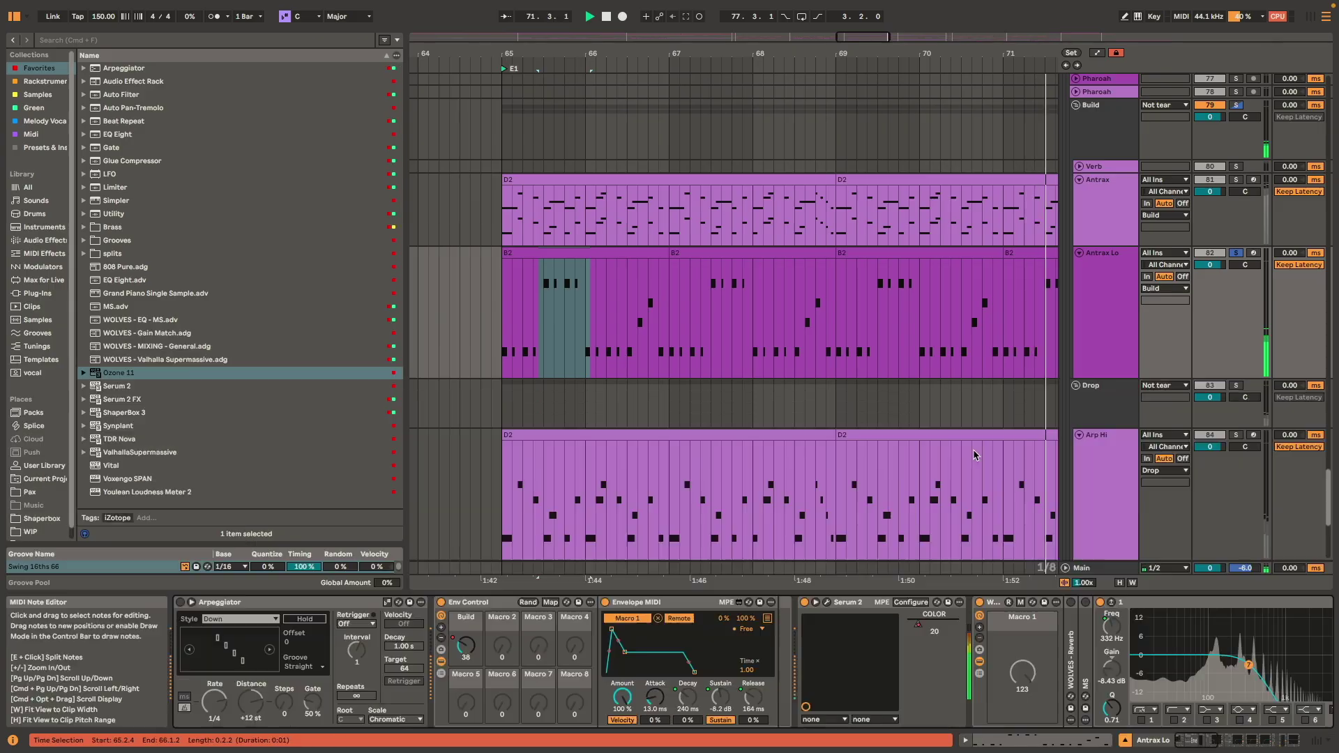
scroll(852, 323, "up", 1)
scroll(764, 346, "down", 3)
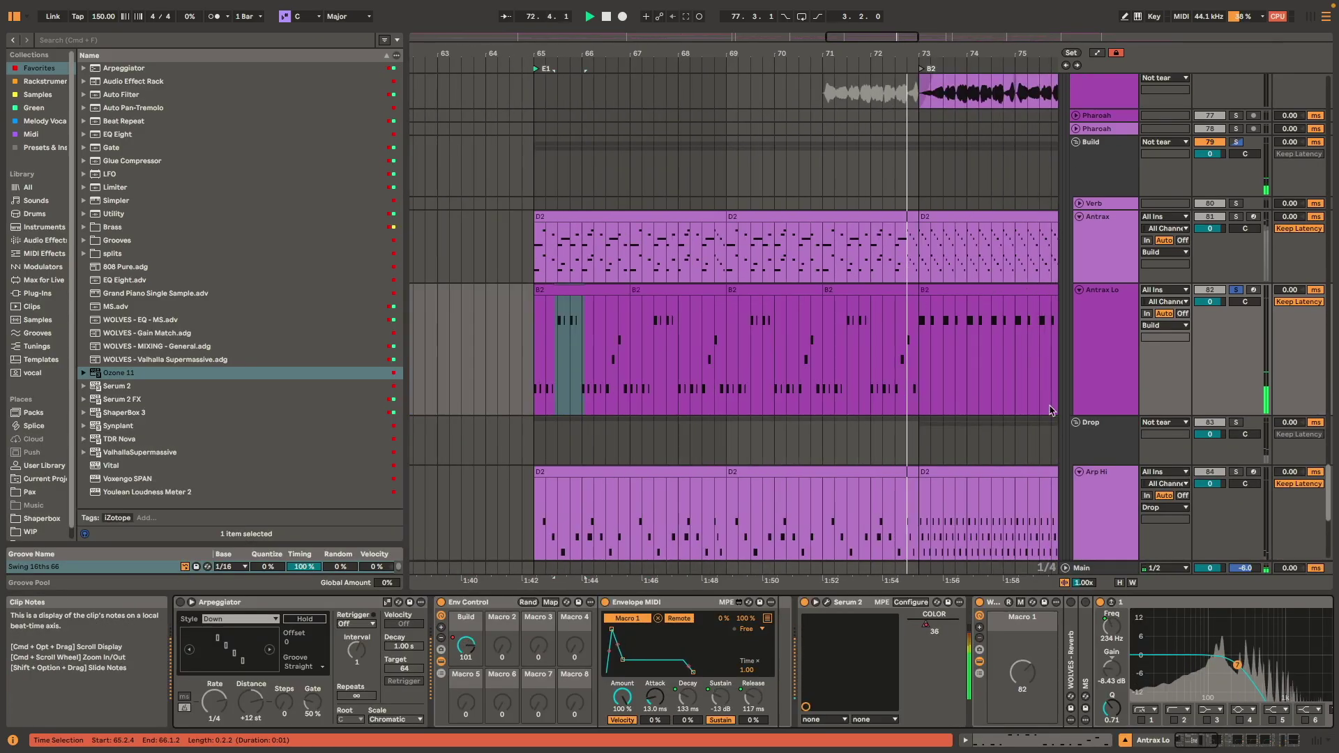
scroll(932, 665, "right", 3)
scroll(932, 665, "right", 3)
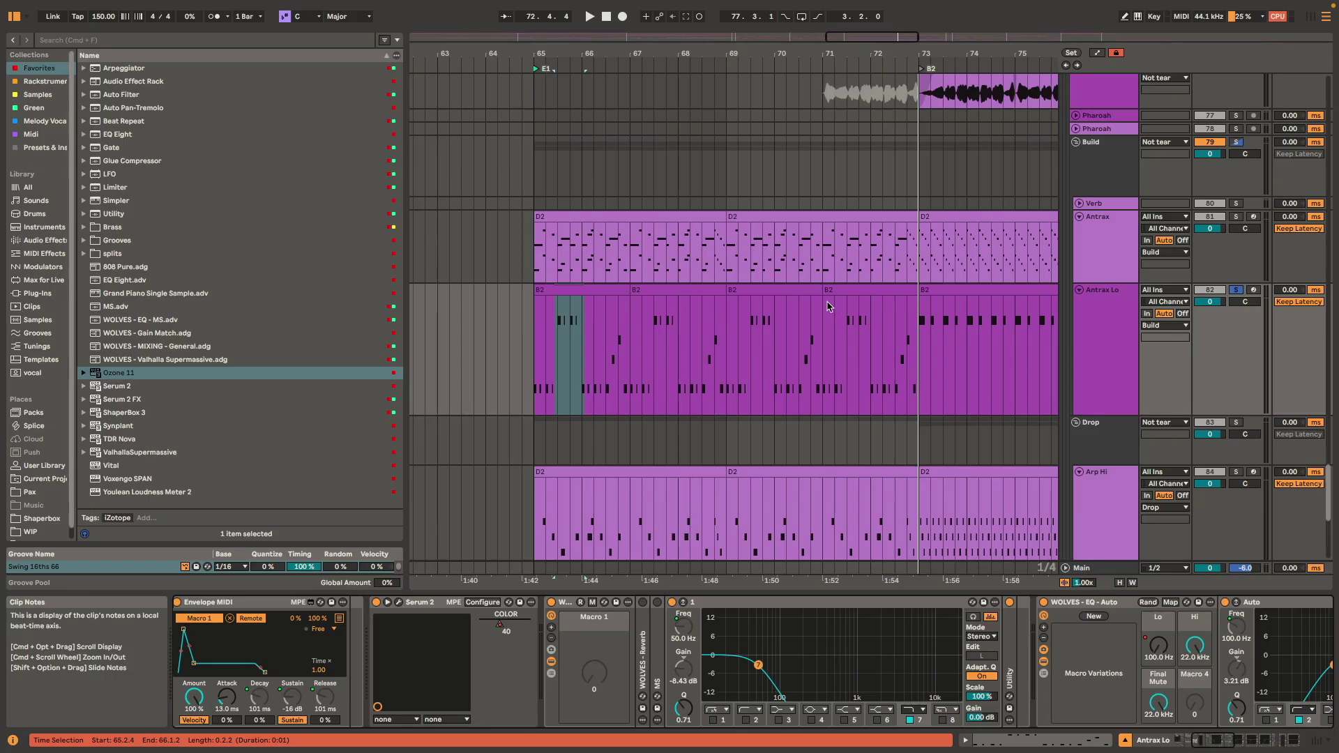
- Play the first Antrax Lo clip from bar 65 while reviewing the EQ devices further along its chain
left_click(593, 287)
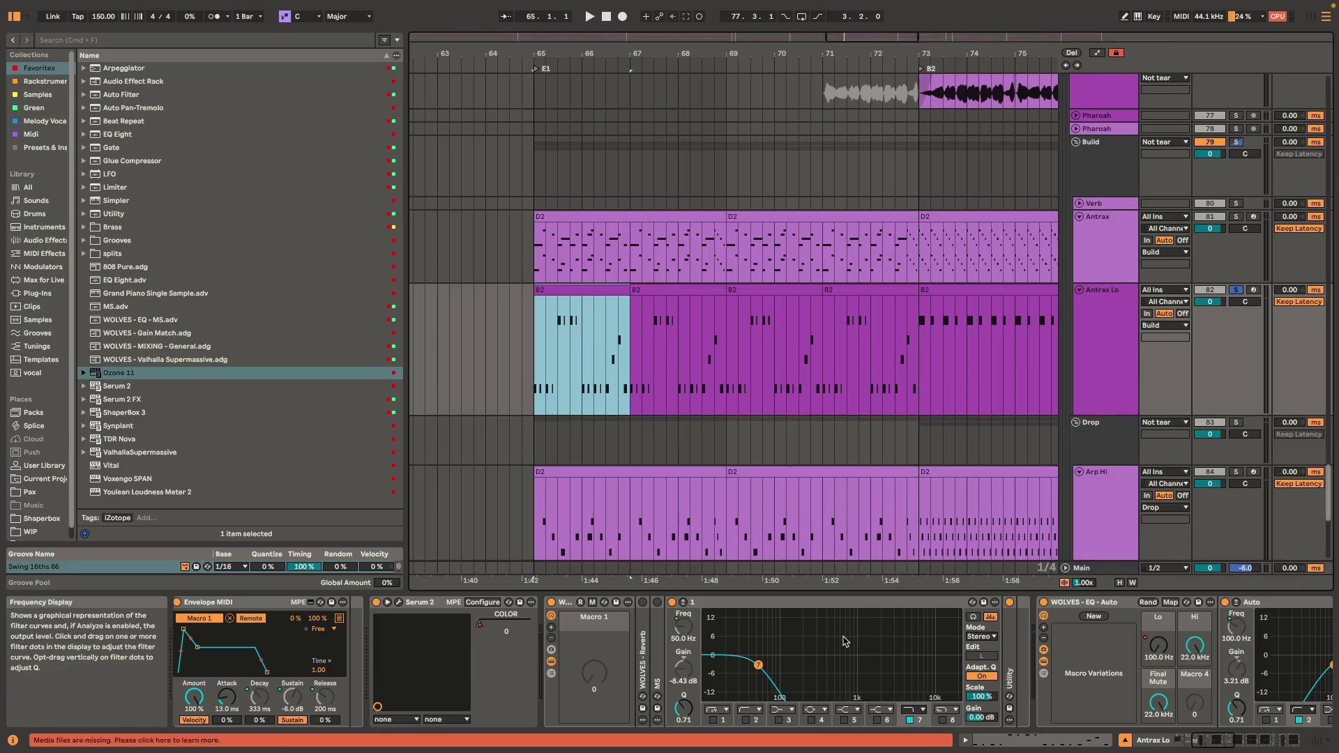
key("space")
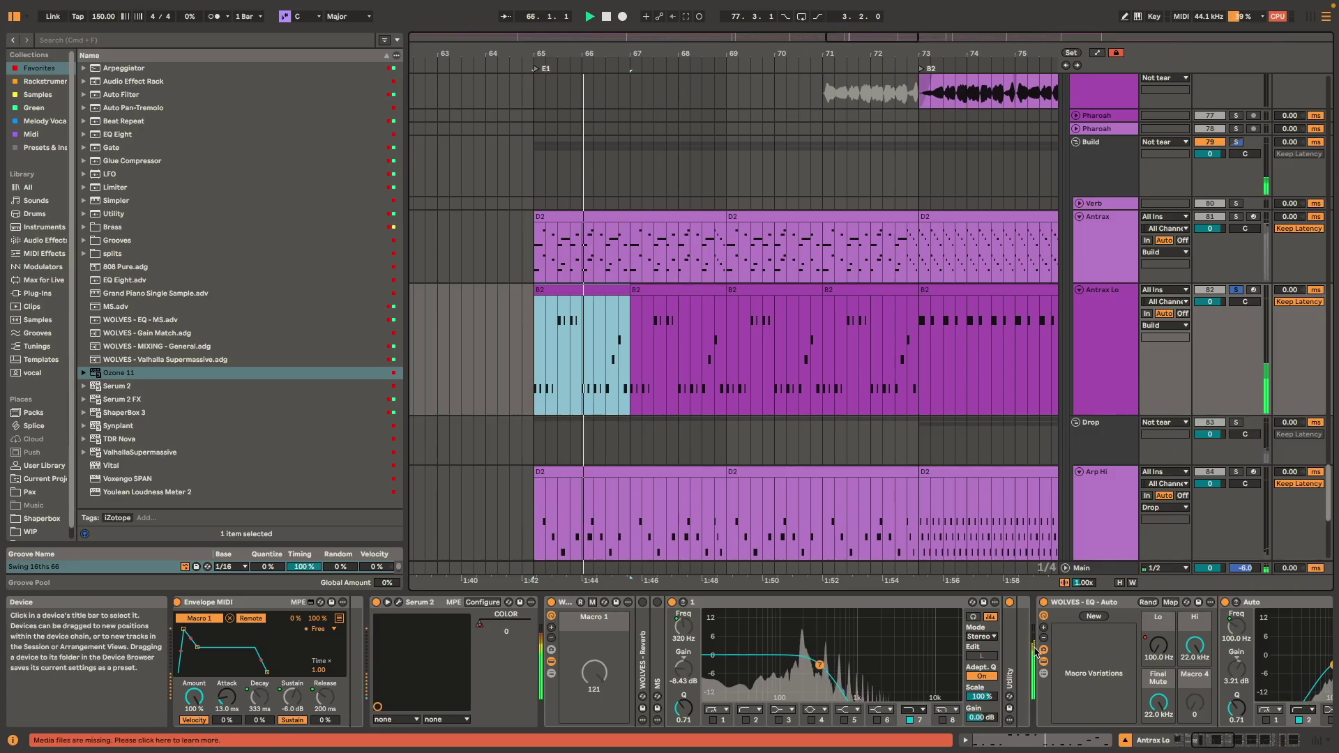
scroll(1035, 652, "down", 5)
key("space")
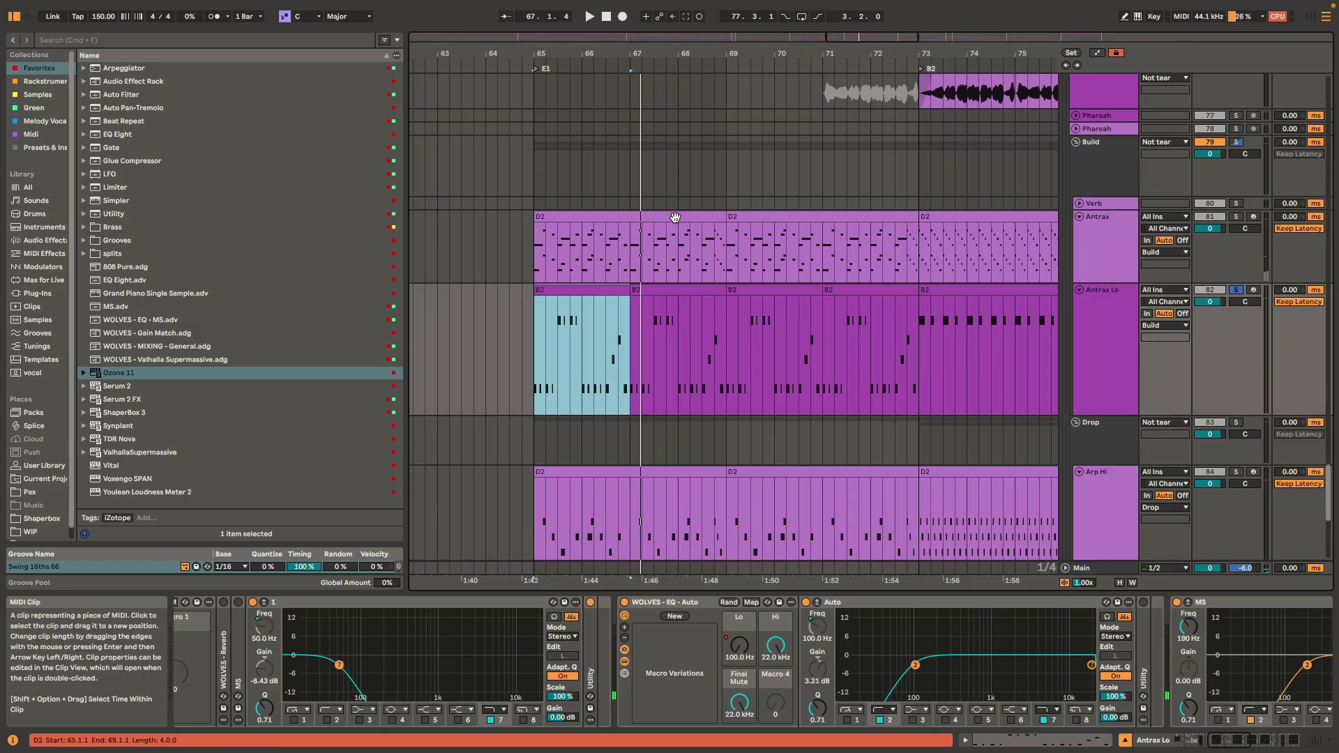
- Select bars 65 to 69 across the Antrax and Antrax Lo clips and listen to both tracks together
left_click(631, 215, "shift")
key("space")
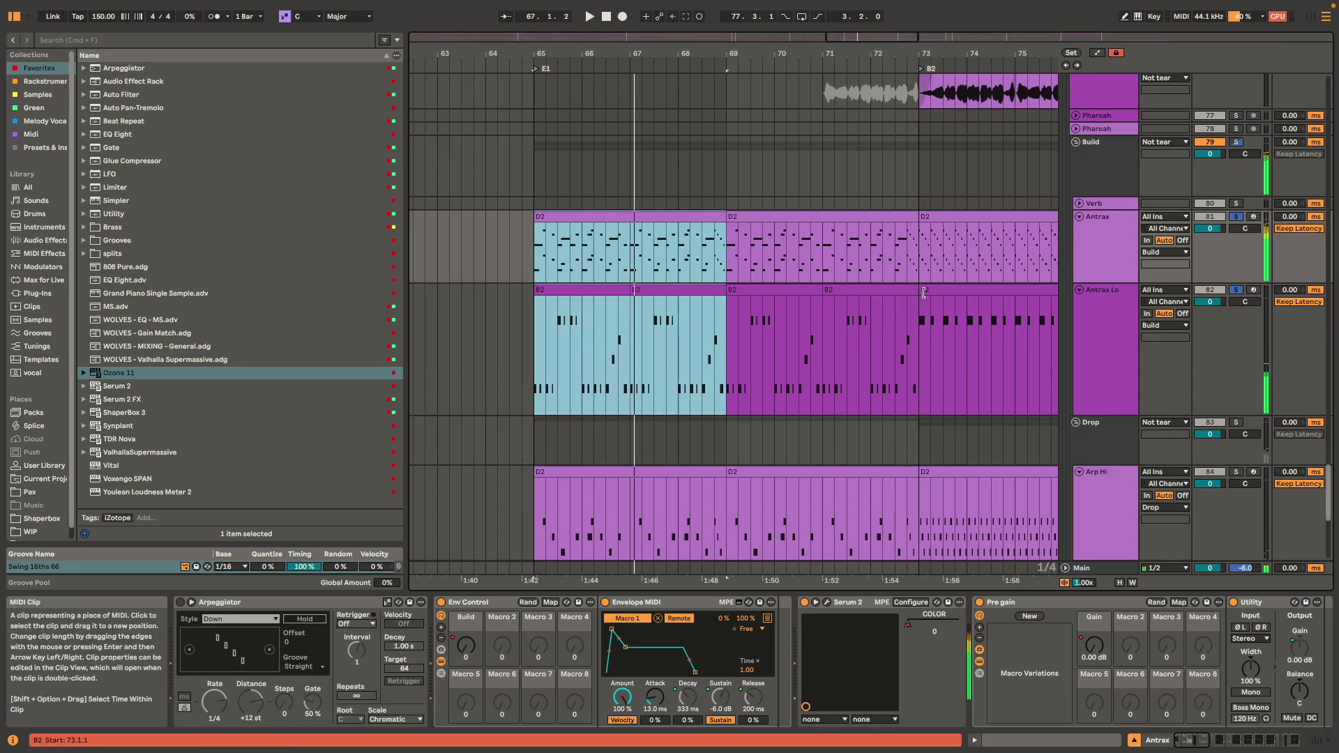
key("space")
- Listen to the transition into bar 73 on Antrax, starting playback at 71.4.1
scroll(697, 300, "right", 5)
left_click(649, 234)
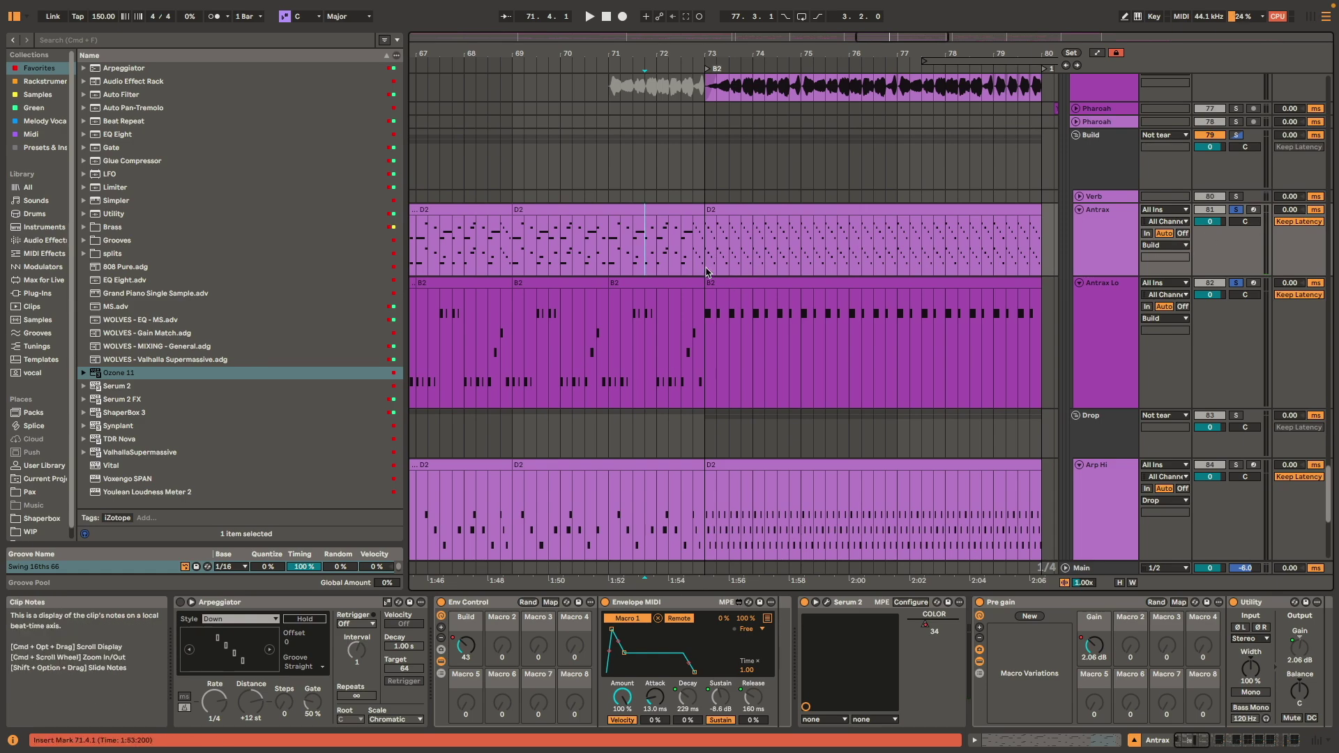
scroll(715, 281, "up", 3)
scroll(732, 213, "down", 3)
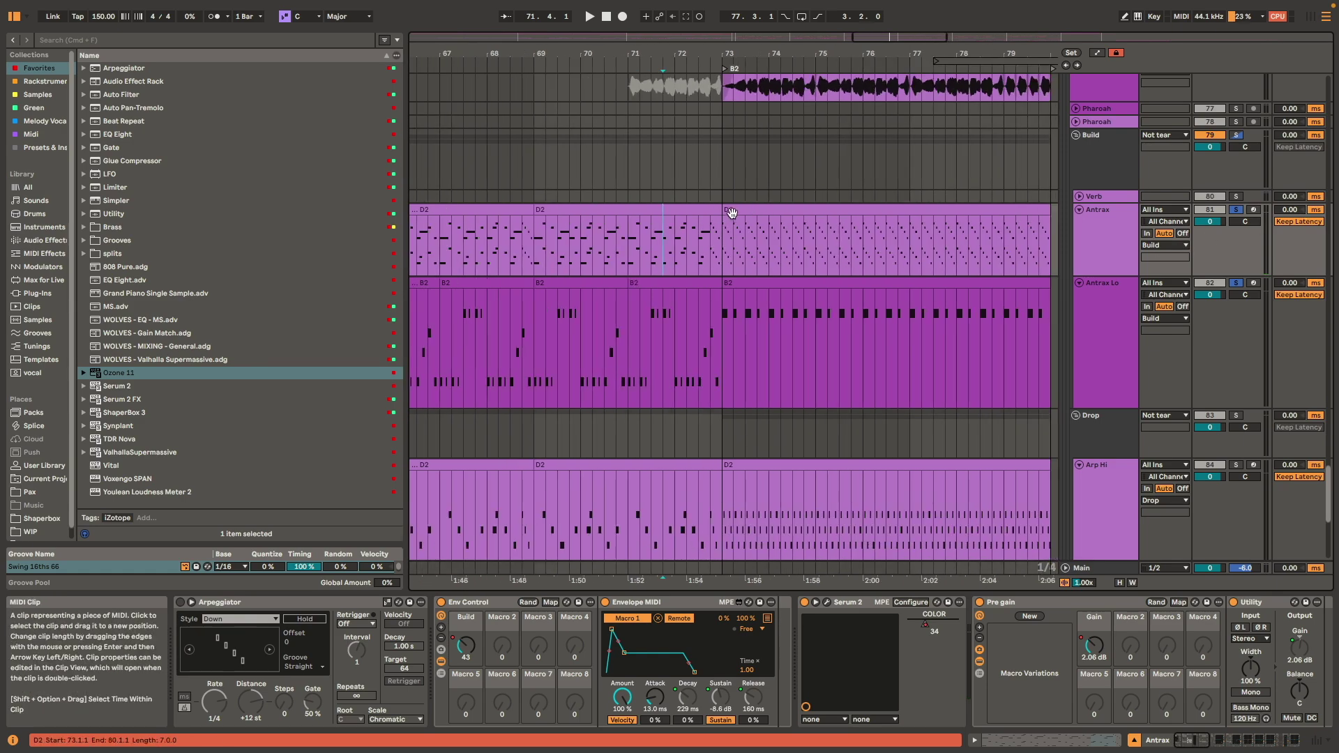
key("space")
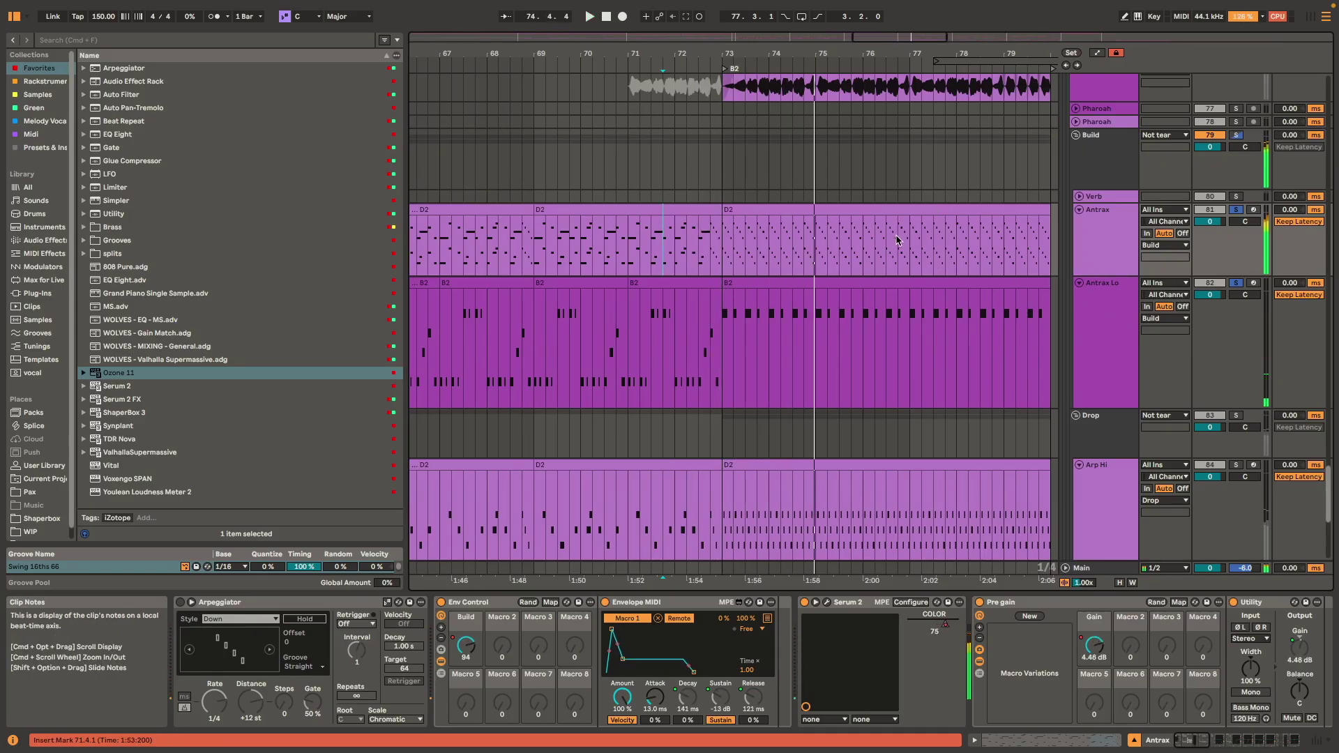
- Select the seven-bar Antrax clip starting at bar 73 and play its opening
left_click(768, 222)
scroll(782, 237, "left", 2)
scroll(788, 242, "down", 4)
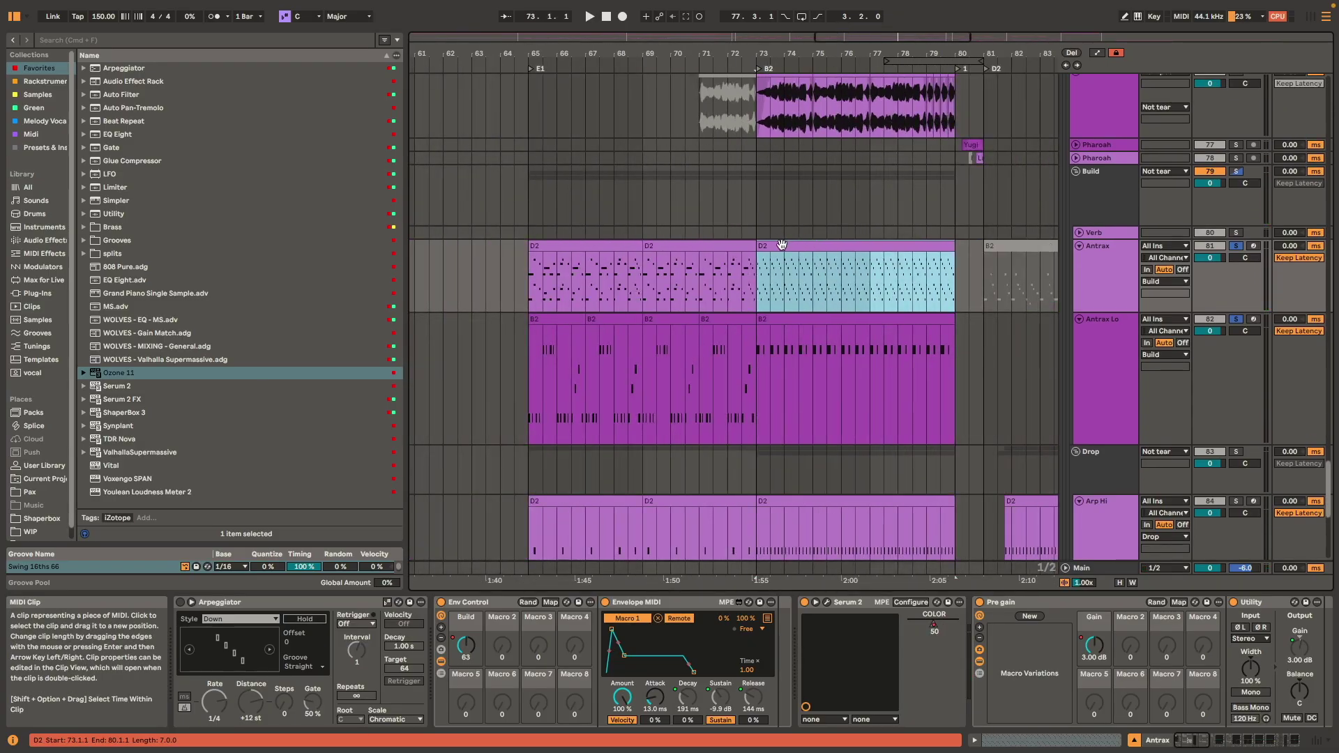
scroll(782, 244, "up", 2)
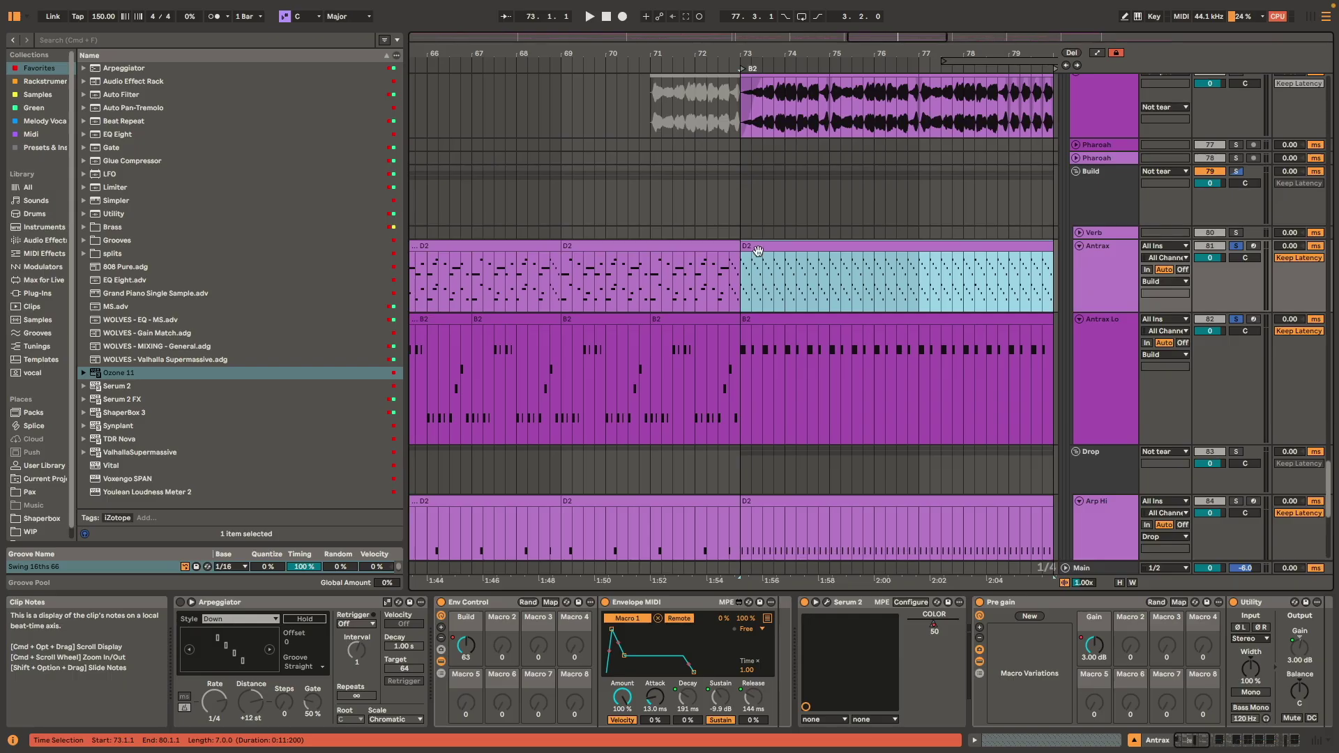
key("space")
key("space")
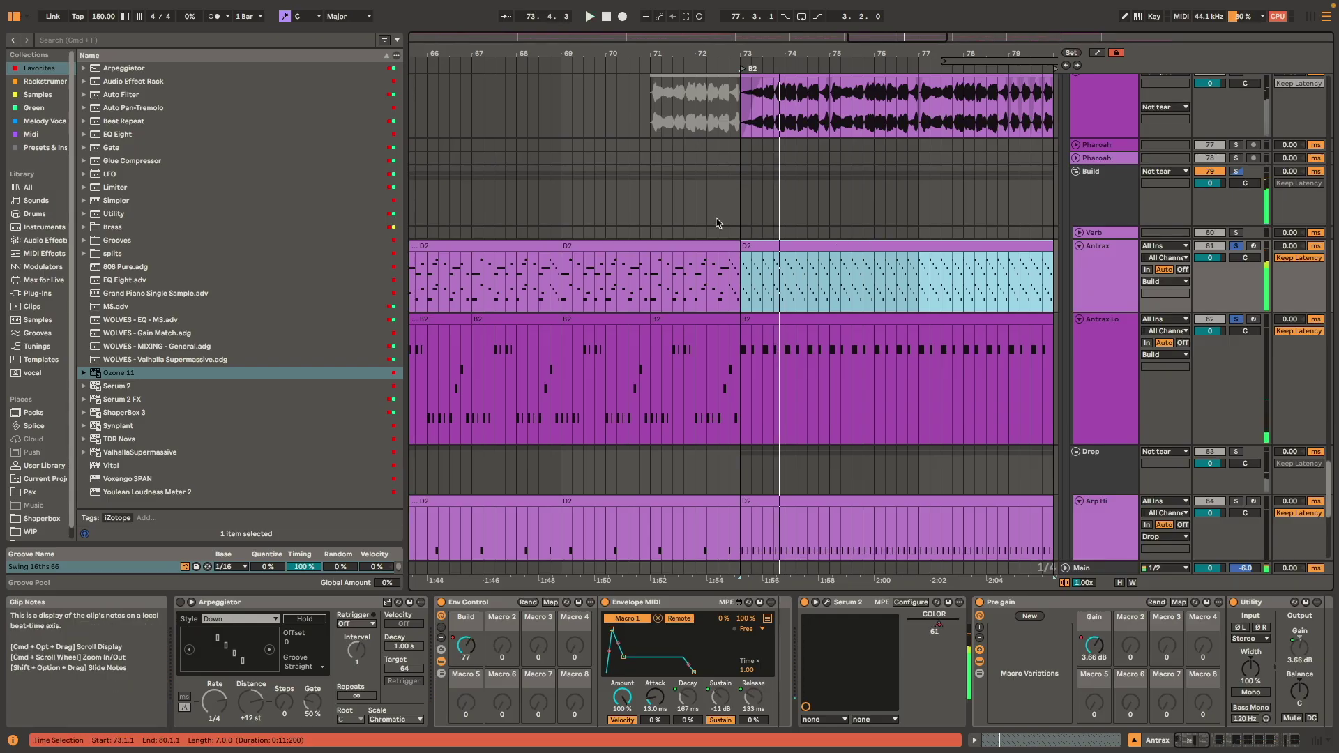
- Compare the Antrax notes in the first beat of bar 73 with those in the last beat before it
left_click_drag(710, 301, 822, 291)
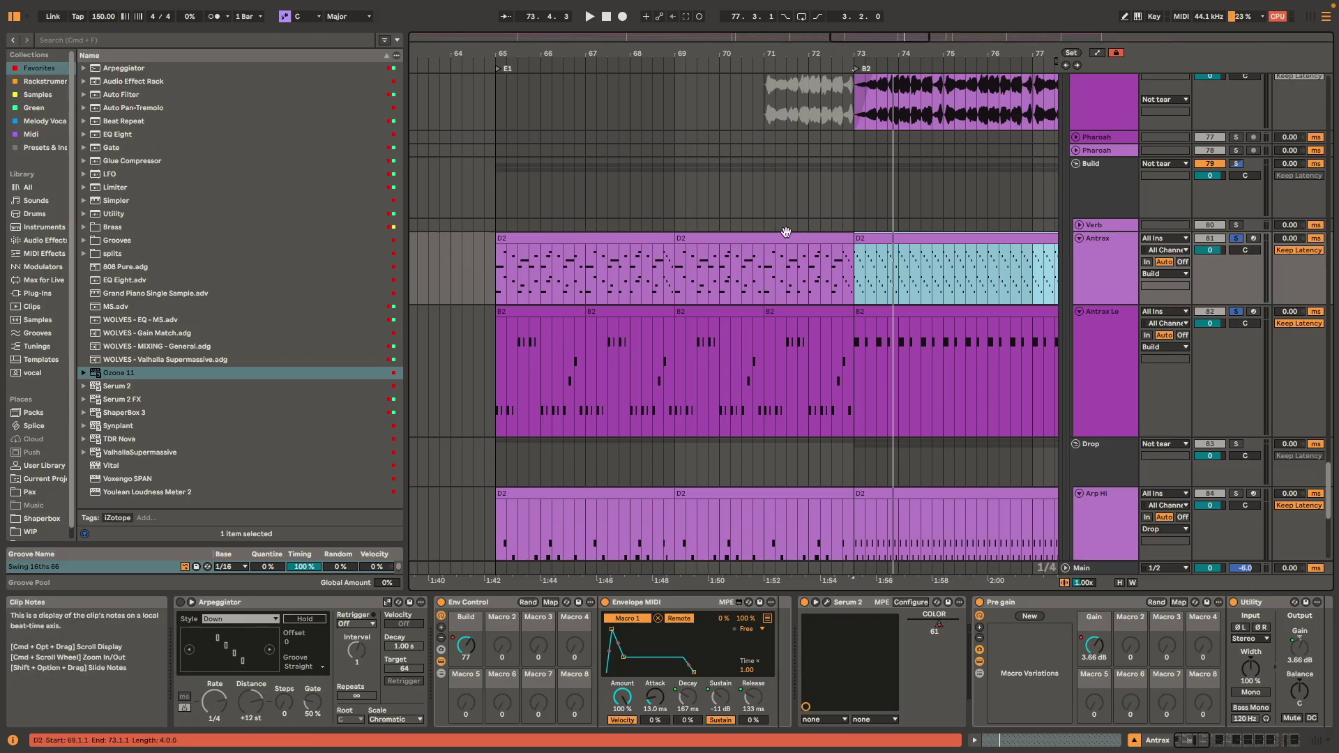
scroll(856, 267, "up", 2)
scroll(856, 266, "up", 1)
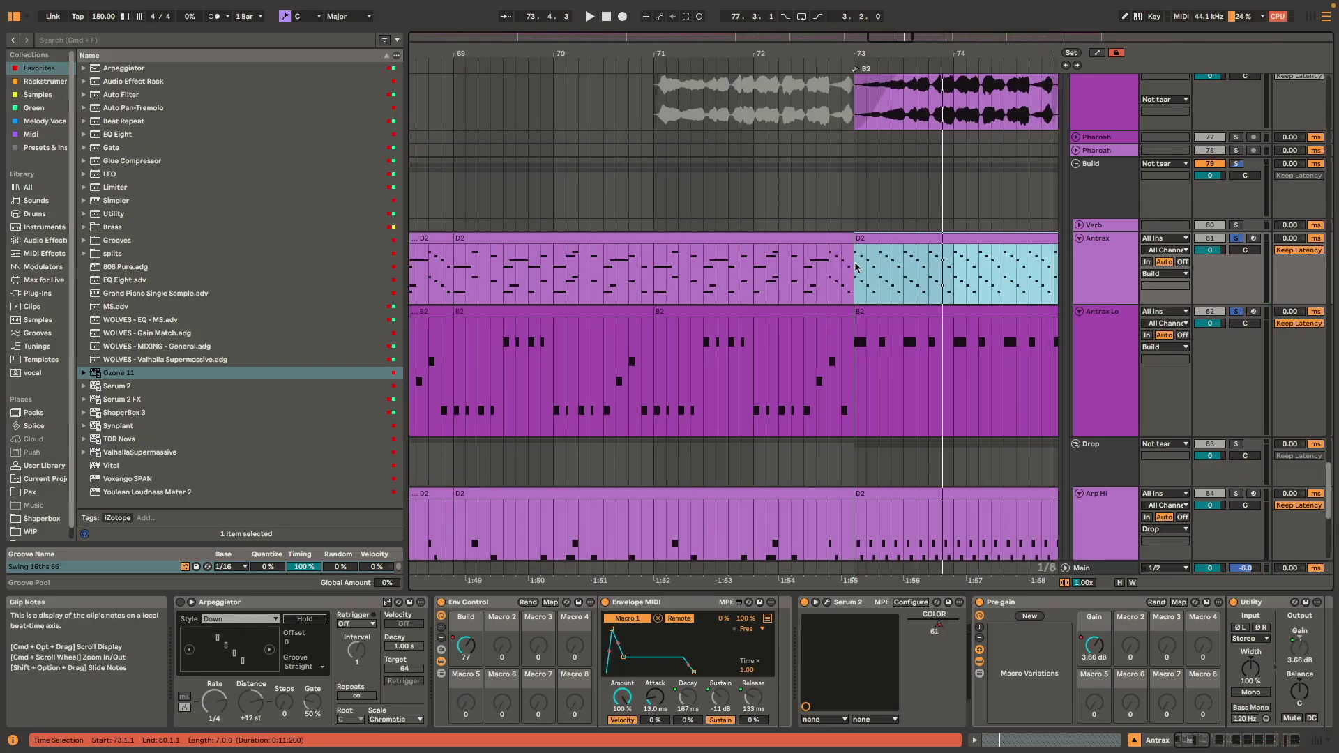
left_click_drag(854, 266, 835, 267)
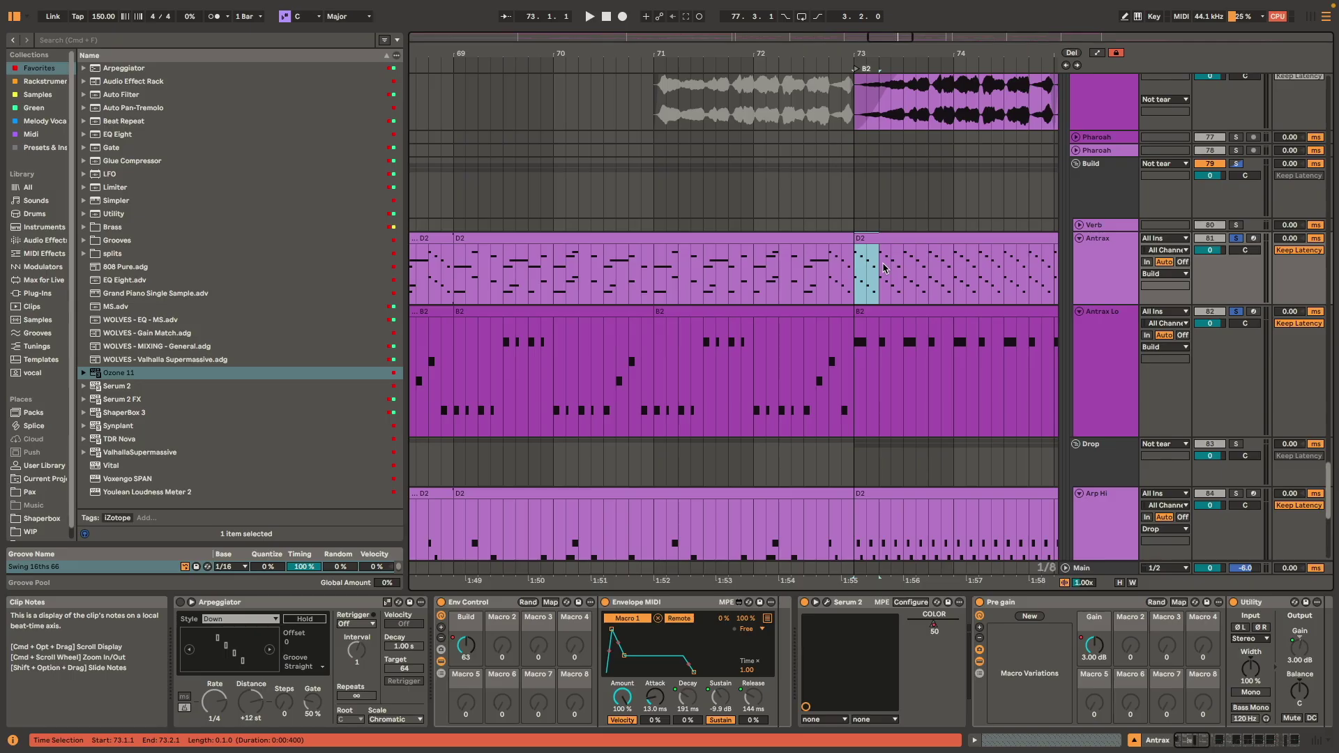
scroll(884, 268, "up", 2)
scroll(846, 276, "up", 2)
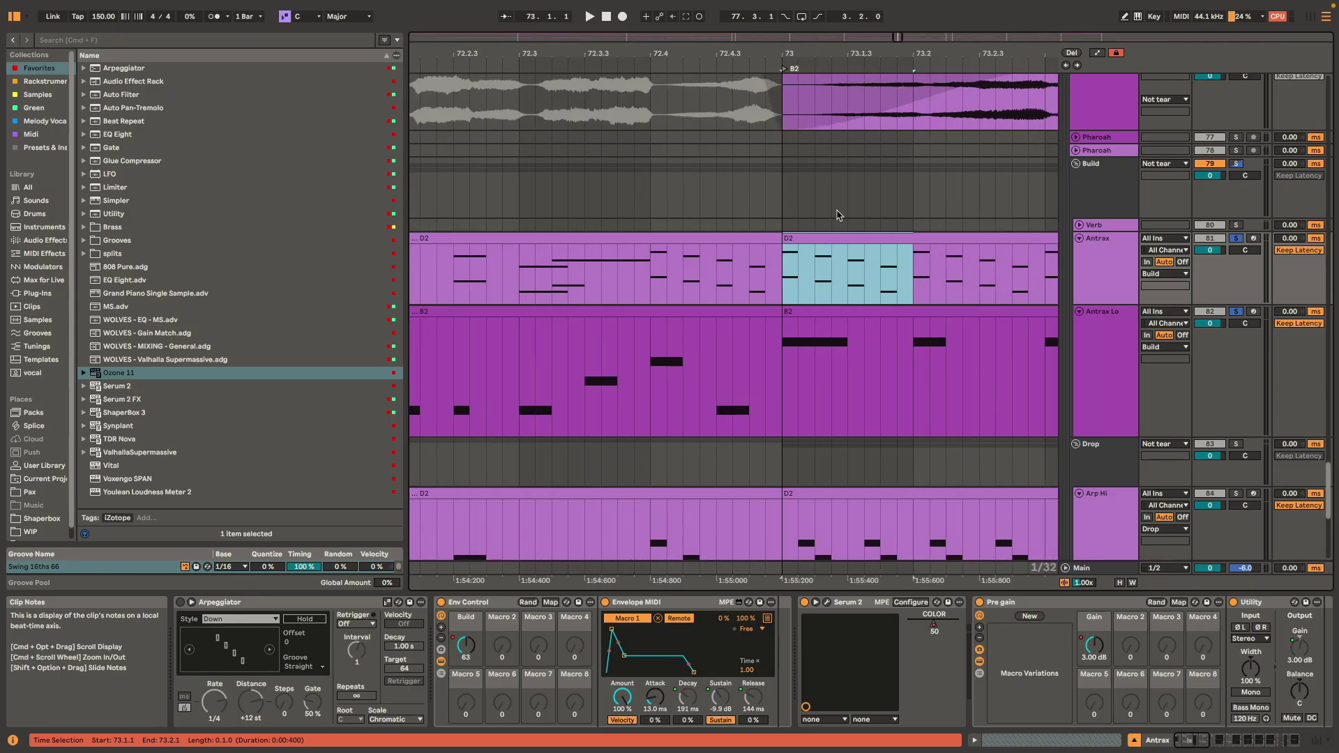
scroll(863, 161, "down", 3)
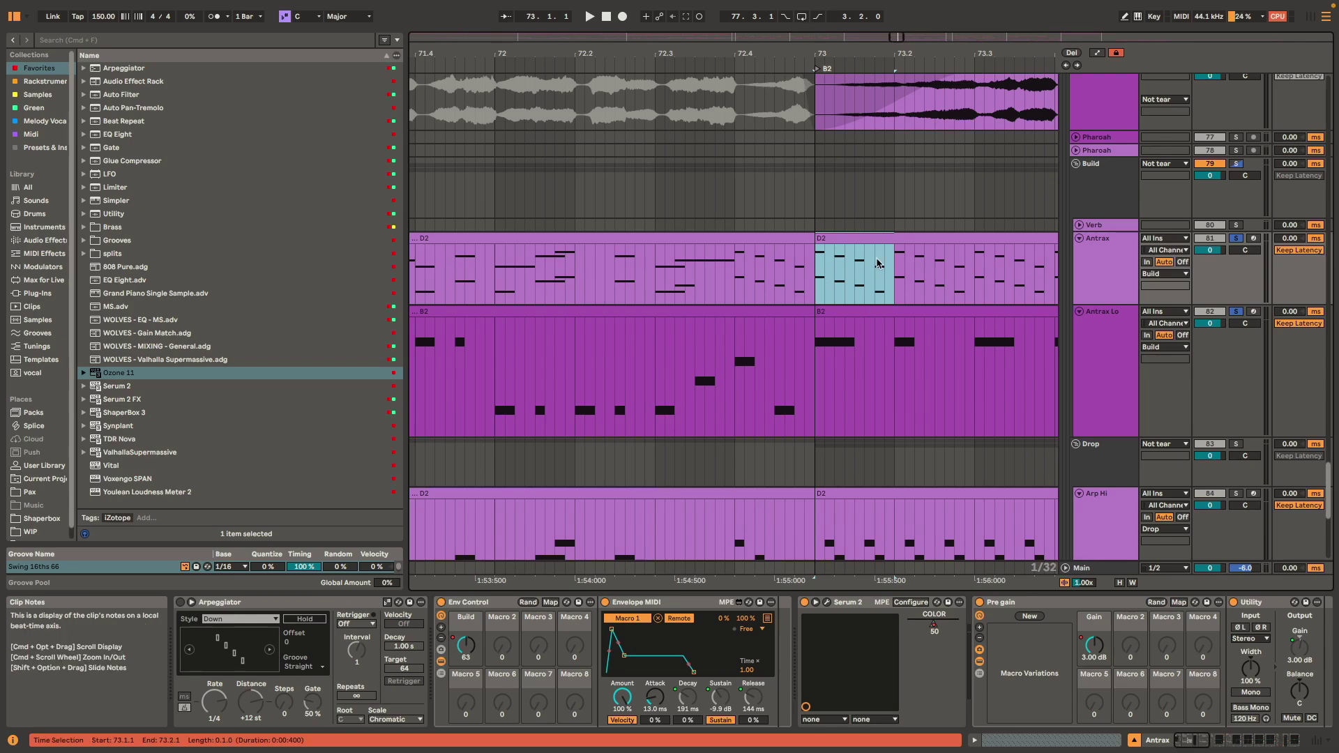
left_click_drag(815, 267, 741, 274)
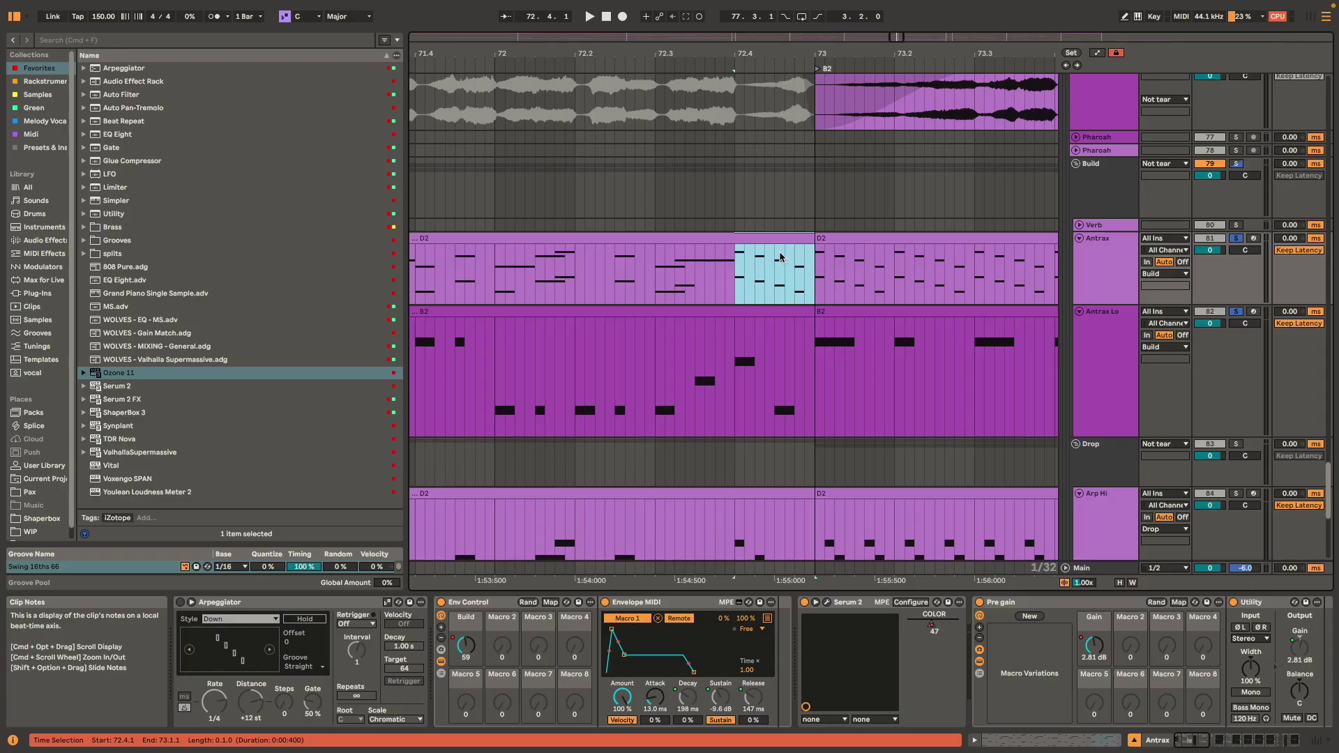
scroll(802, 296, "down", 4)
scroll(760, 266, "down", 4)
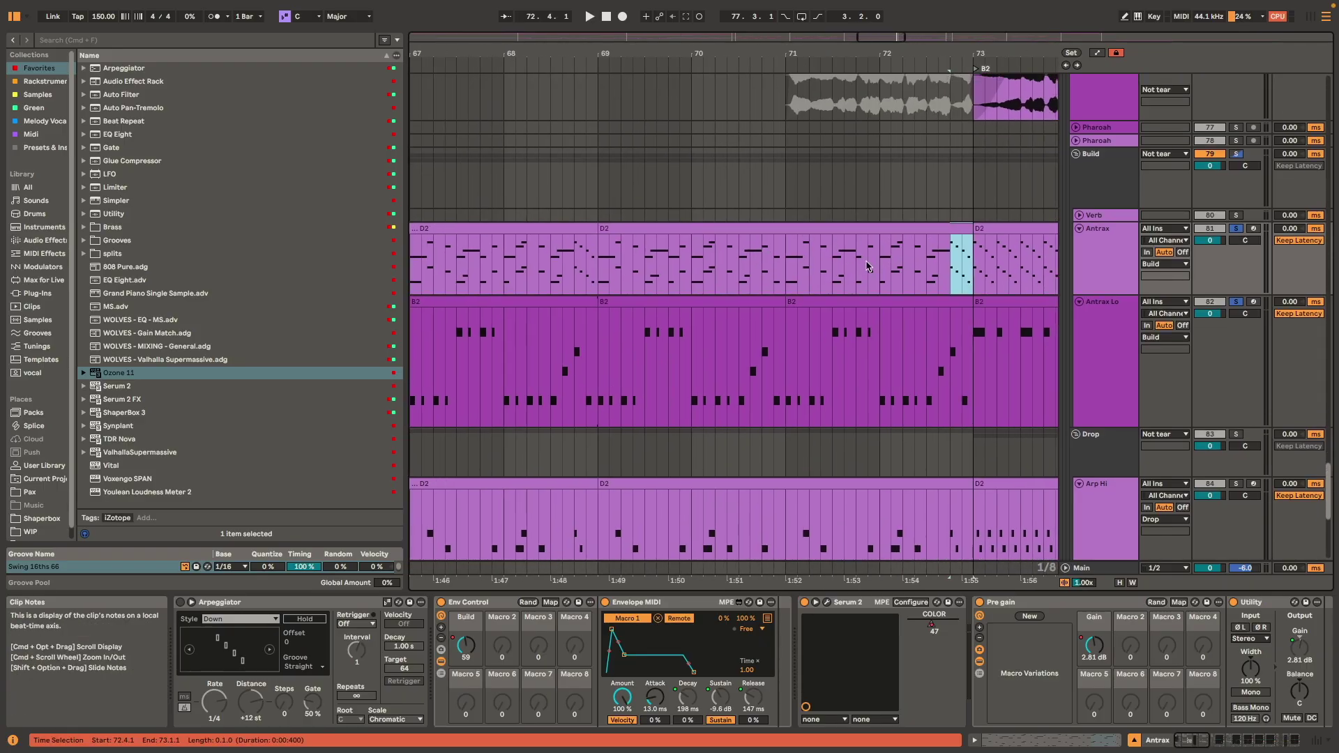
- Play the Antrax pattern from 68.4.1 and again from bar 72
left_click(692, 253)
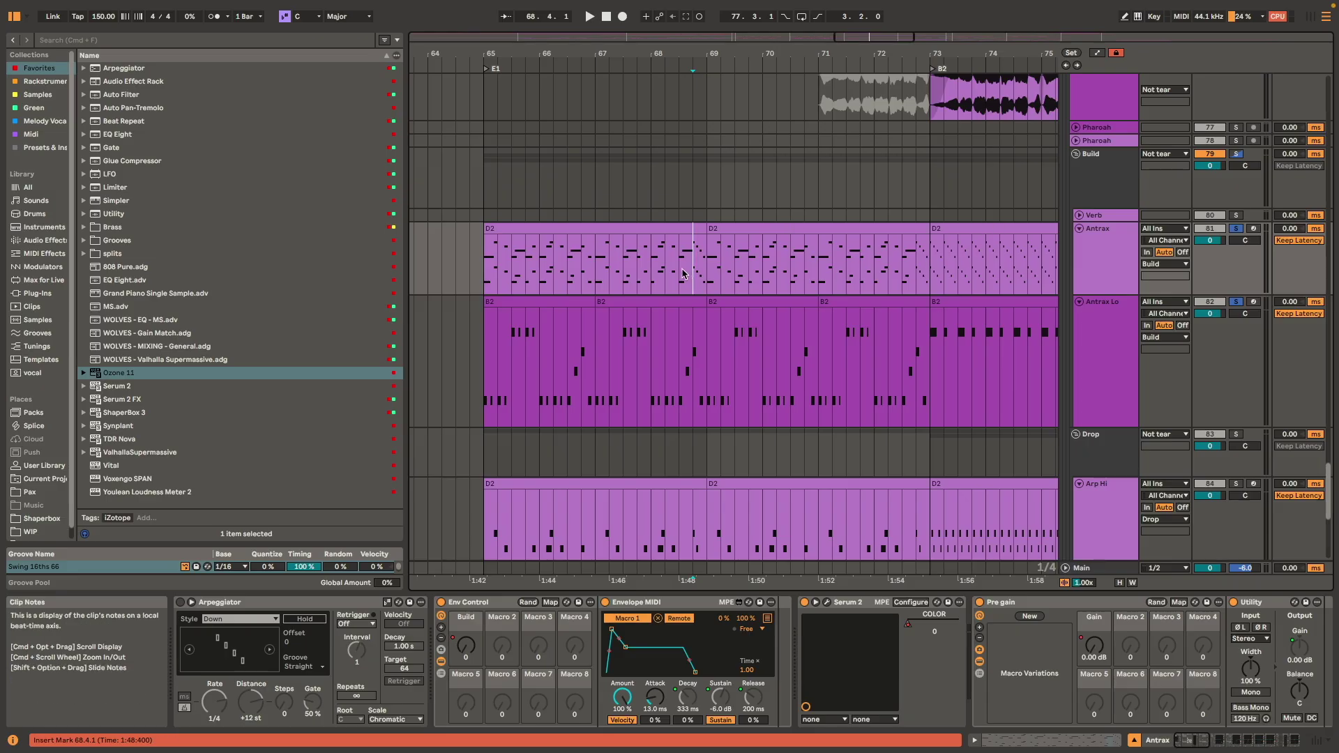
key("space")
key("space")
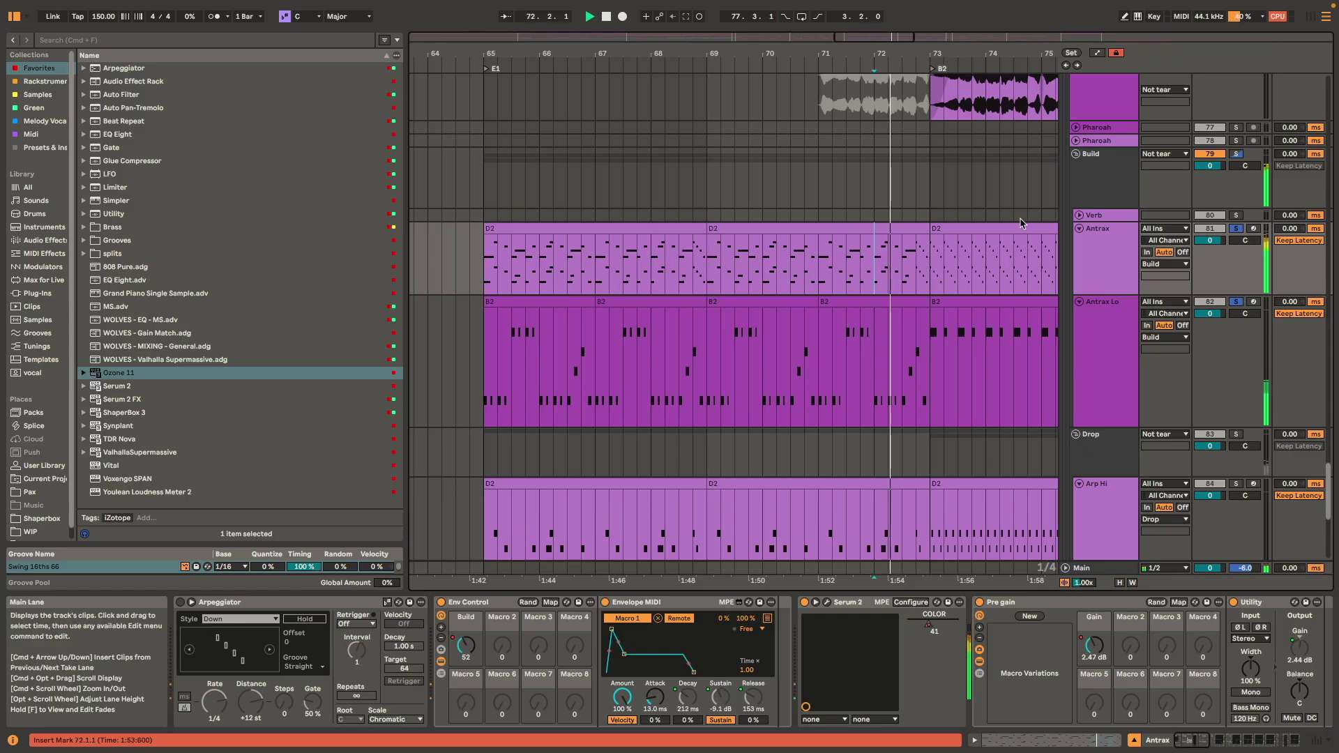
- Audition the Antrax section from bar 73 and return to the bars leading into it
left_click(967, 232)
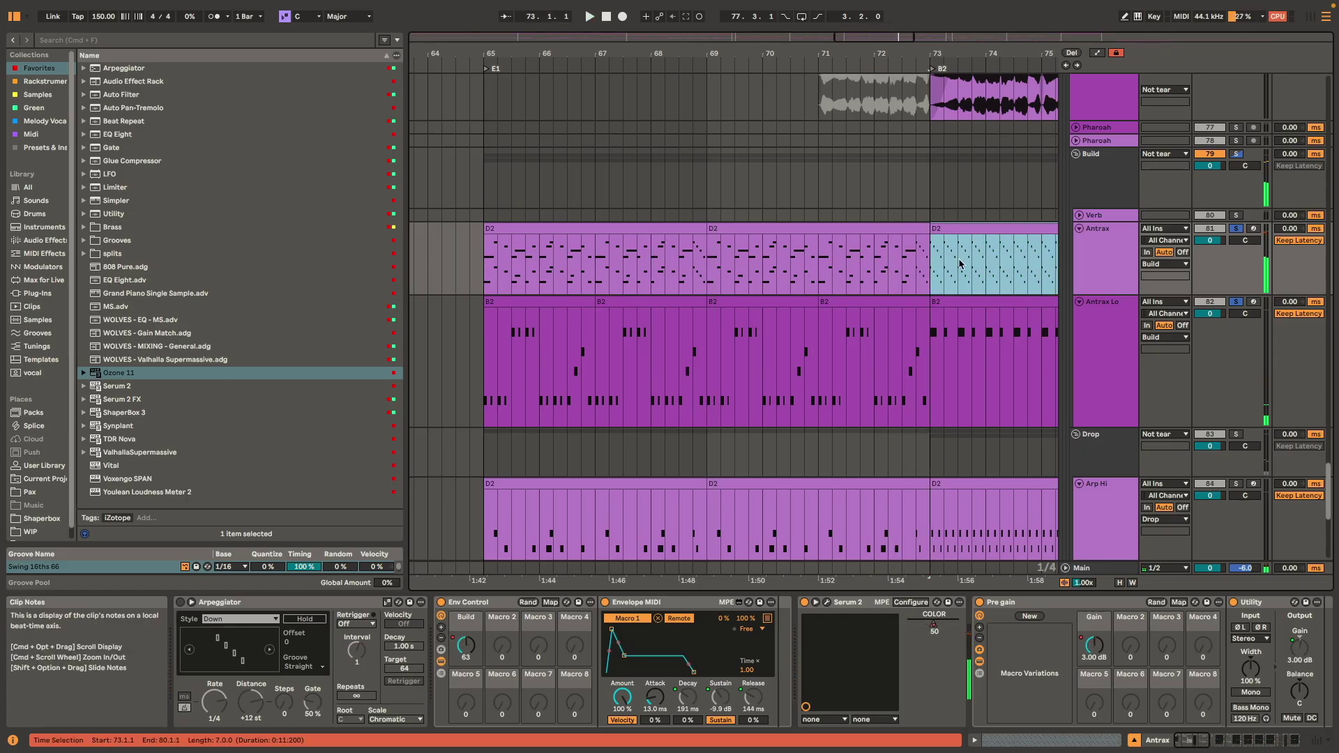
scroll(803, 210, "right", 5)
key("space")
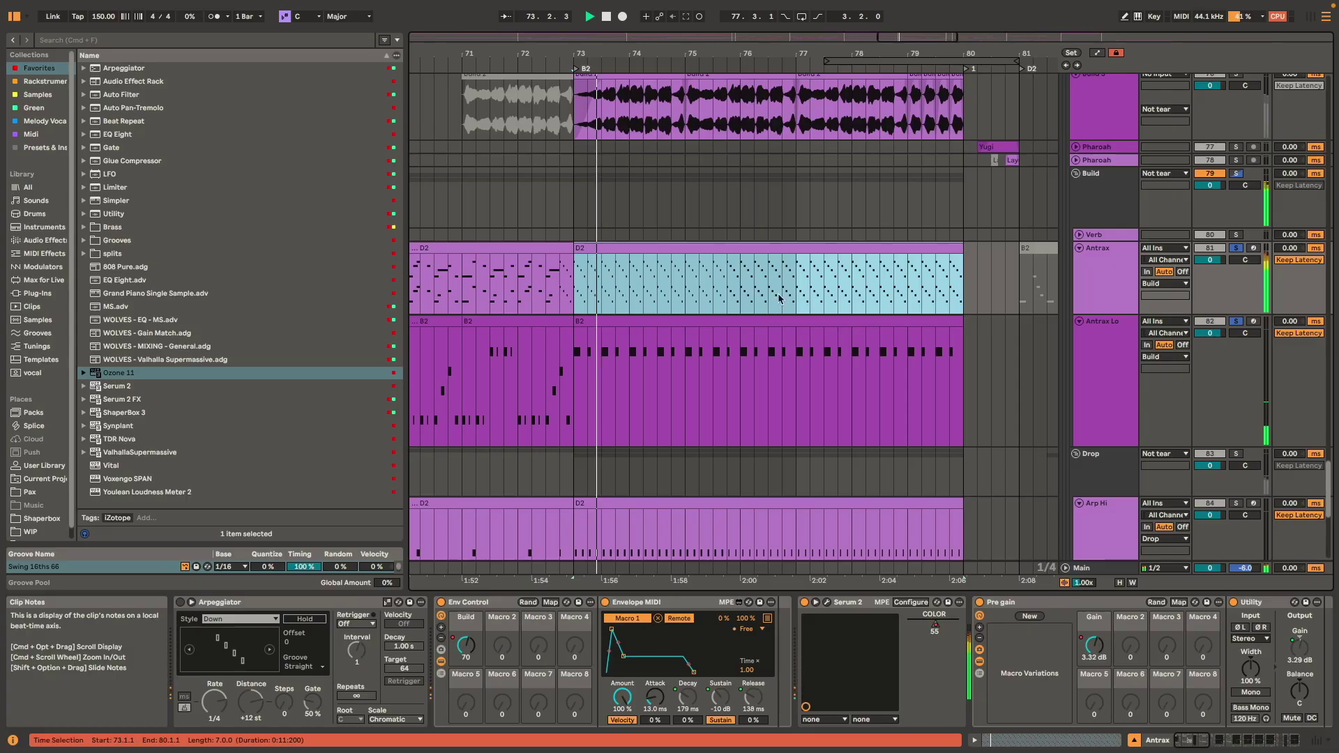
scroll(658, 317, "left", 5)
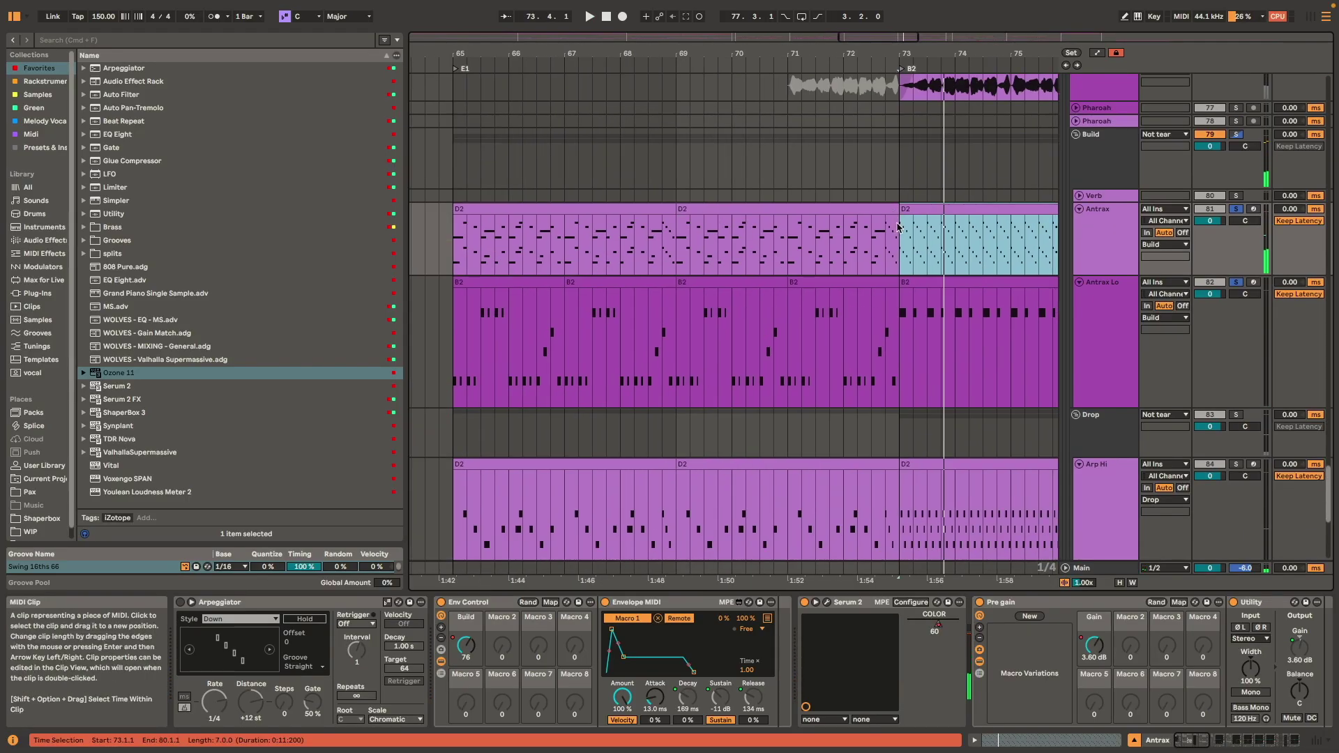
- Highlight the Antrax beat from 72.4.1 to 73.1.1, and select the clip spanning bars 73 to 80
left_click(883, 243)
left_click_drag(903, 232, 882, 239)
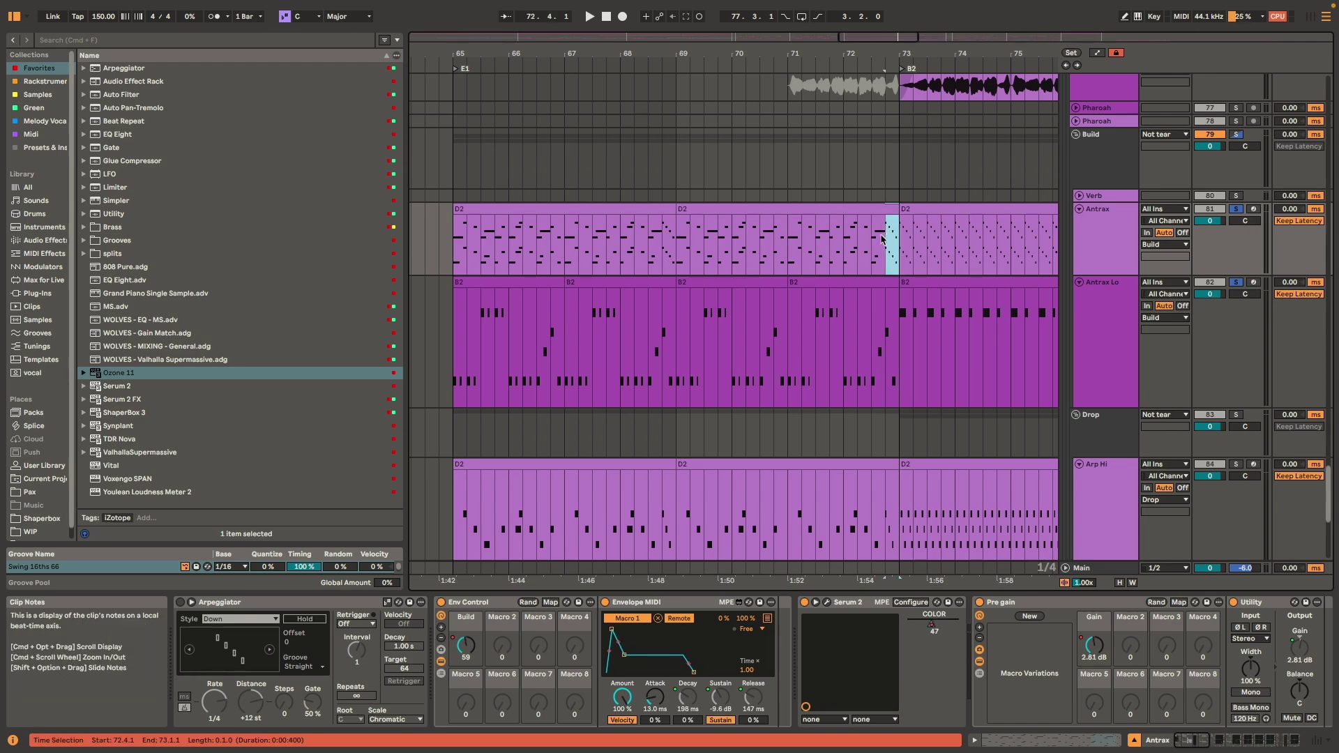
left_click(931, 217)
scroll(802, 221, "right", 5)
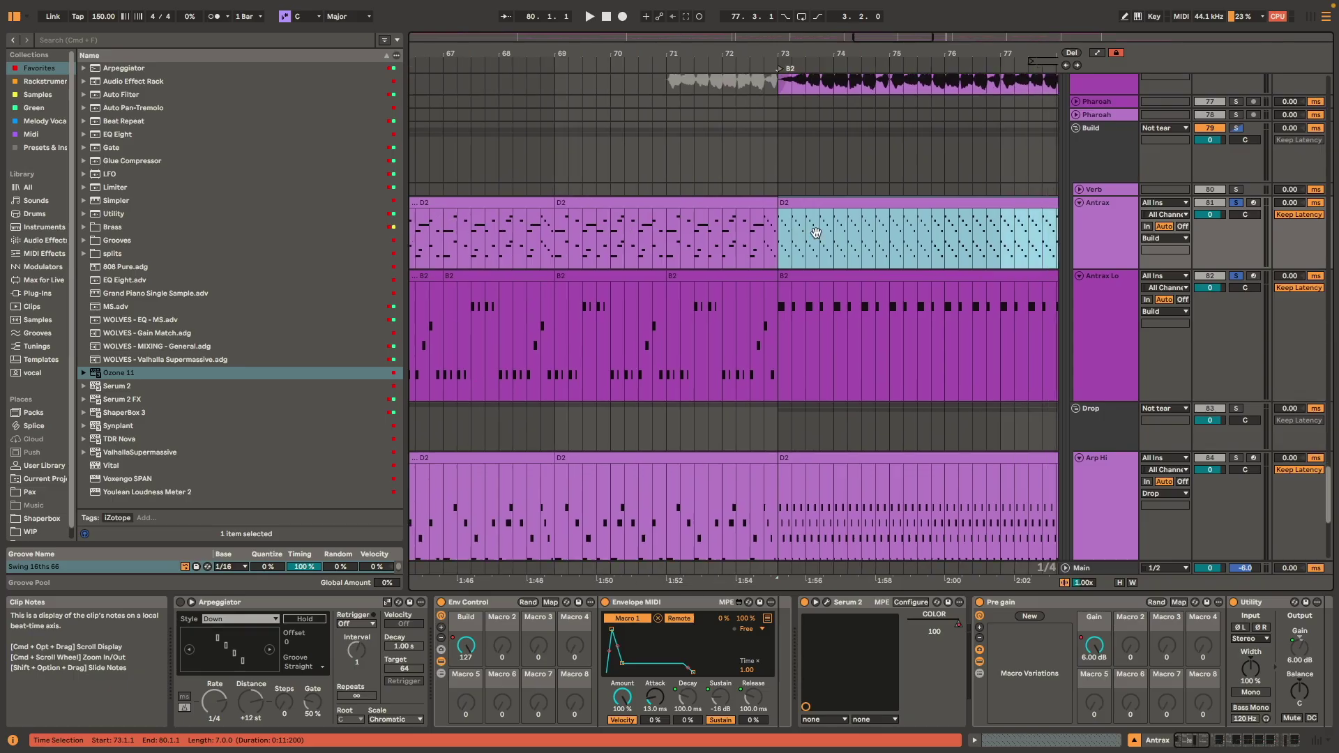
- Play Antrax and Antrax Lo together from 72.3.1 through the change at bar 73
left_click(735, 224)
key("space")
key("minus")
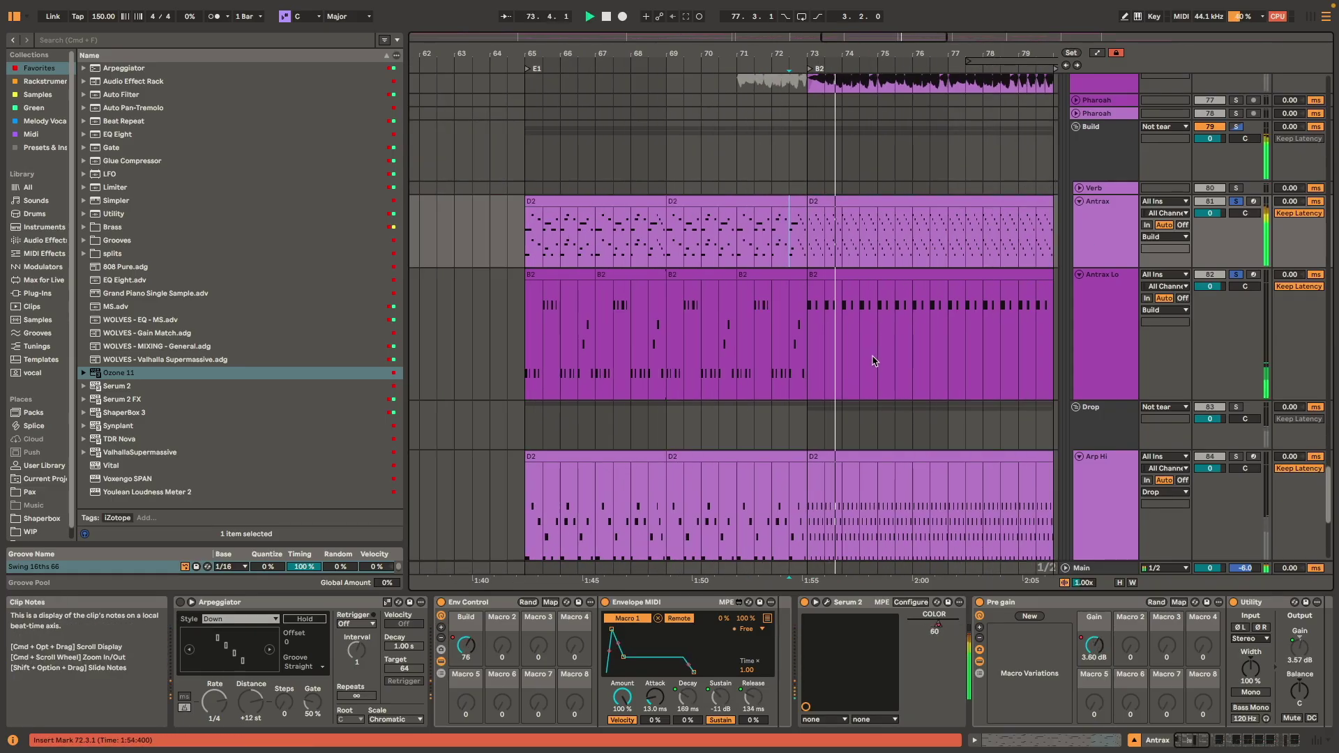
scroll(837, 279, "down", 5)
key("space")
- Play the Arp Hi clip from bar 69 and review its device chain through the EQs, Delay and Reverb
left_click(698, 287)
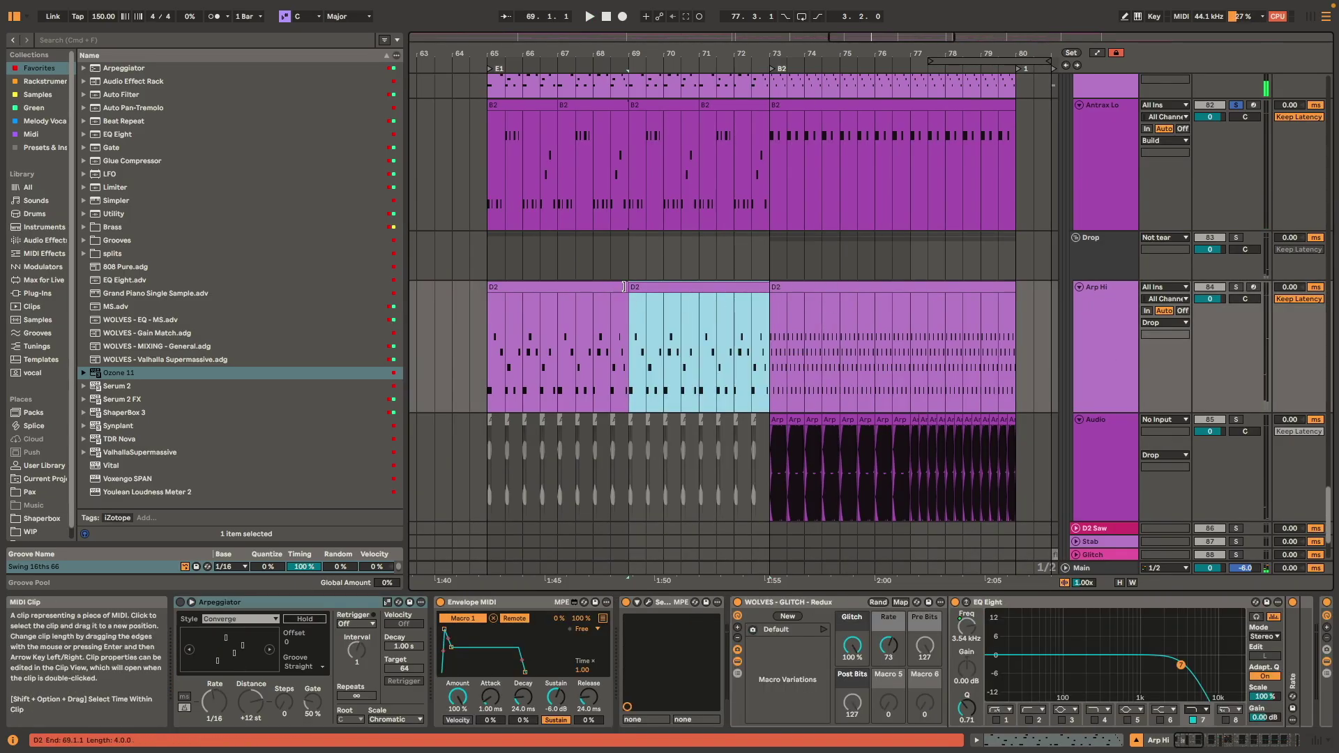
key("space")
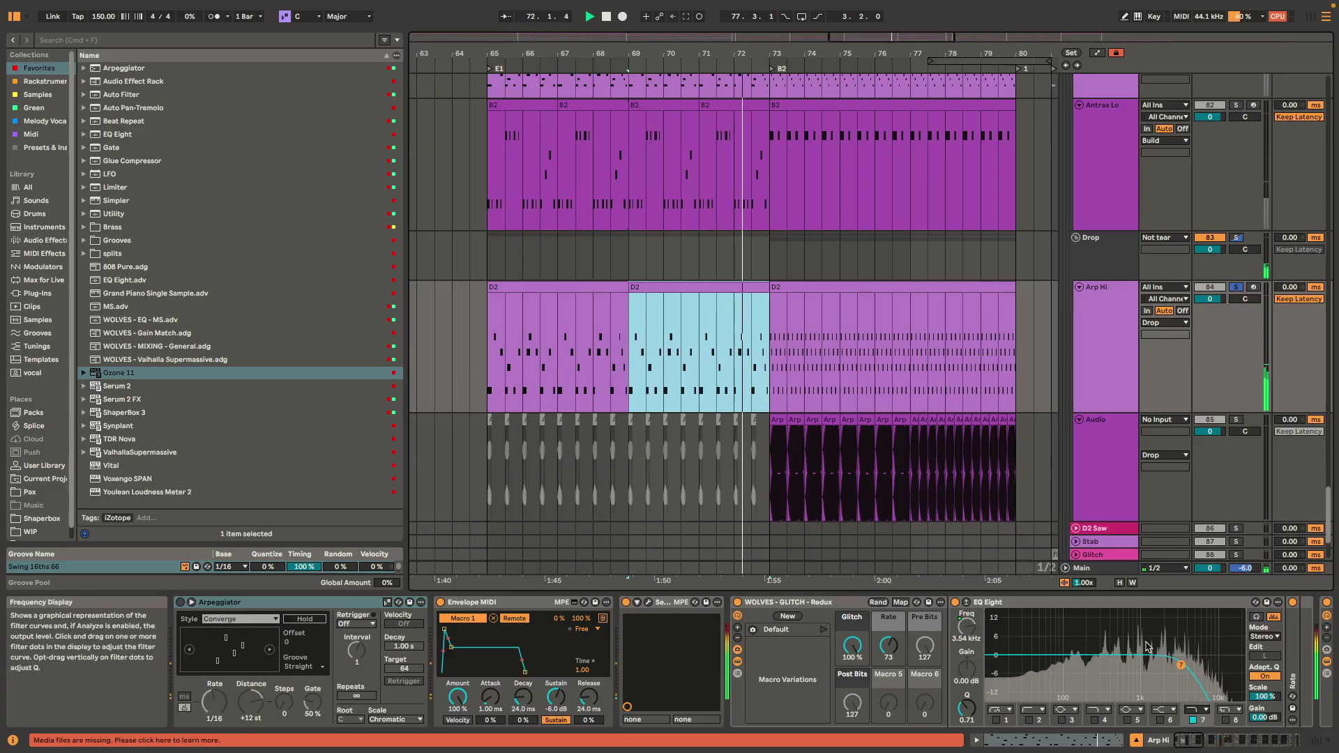
scroll(955, 634, "right", 15)
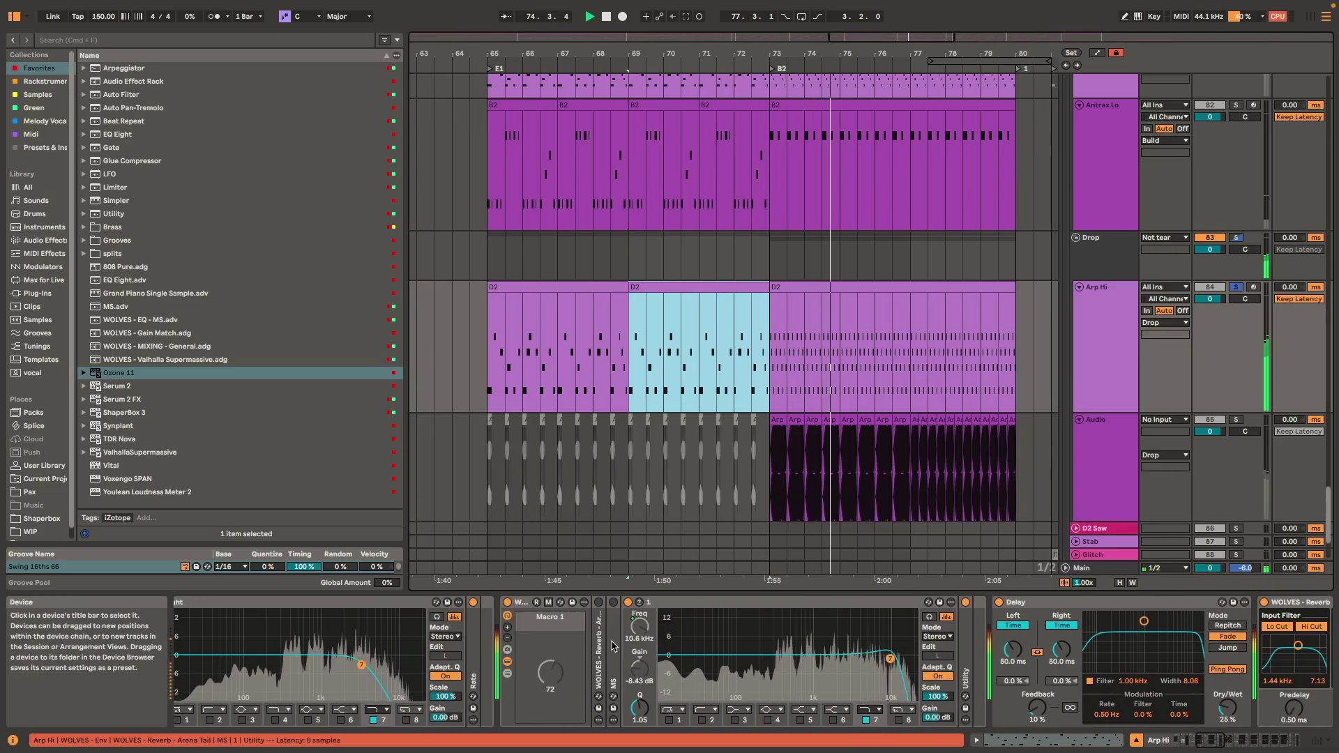
key("space")
- Select the Envelope MIDI device on Arp Hi, and the Arp Hi clip starting at bar 73
scroll(728, 639, "left", 12)
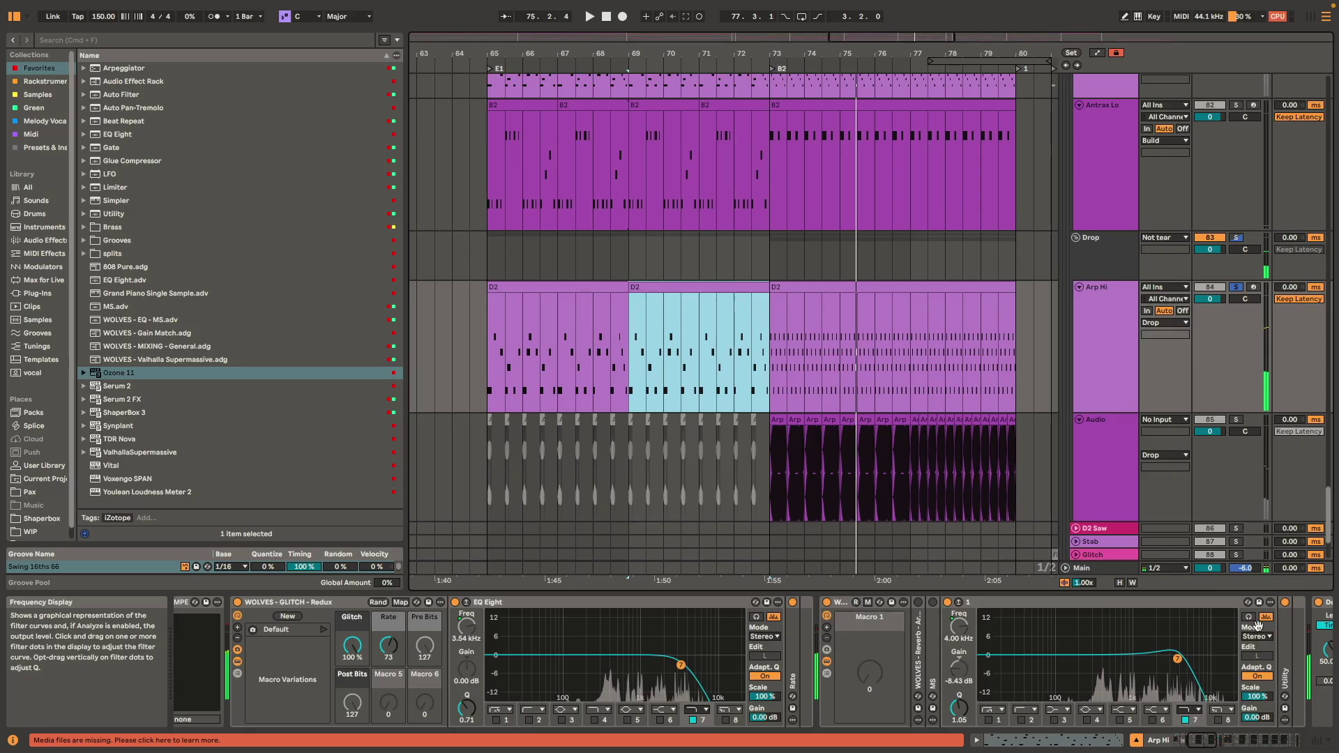
scroll(670, 636, "left", 10)
left_click(547, 634)
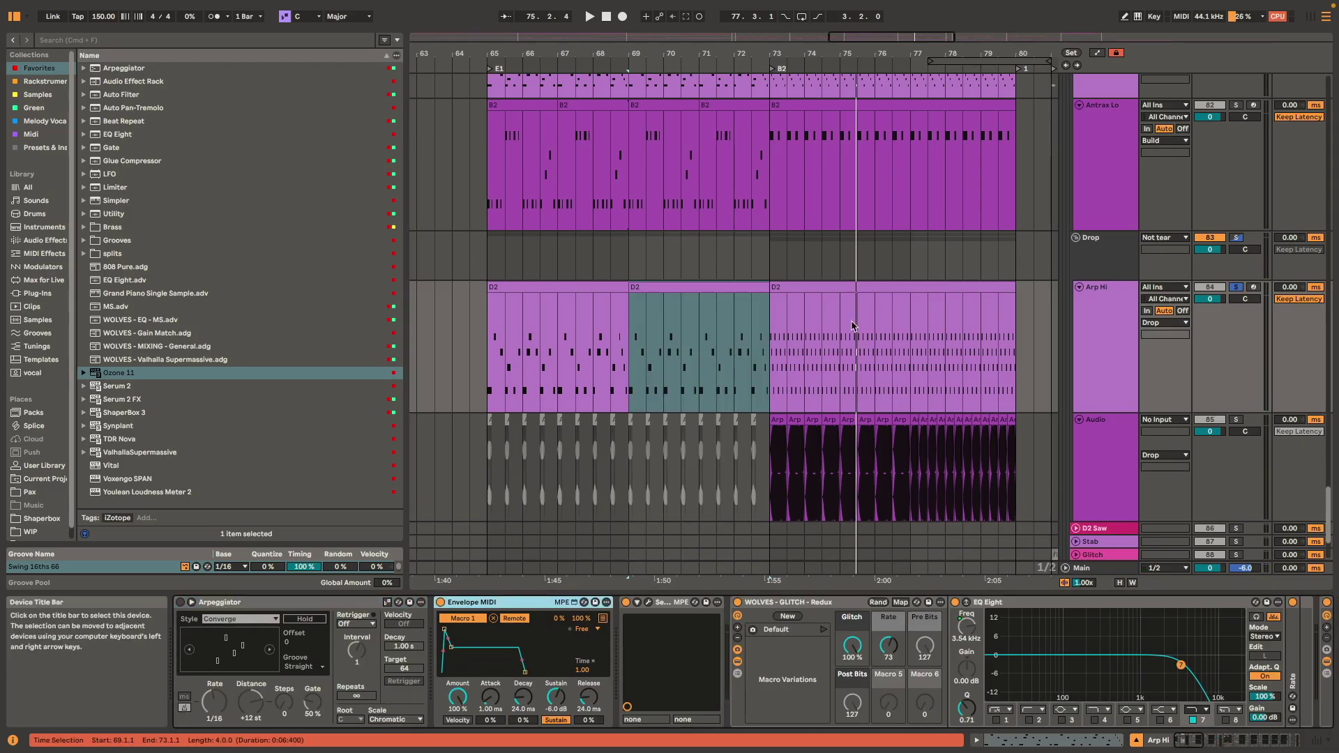
left_click(800, 301)
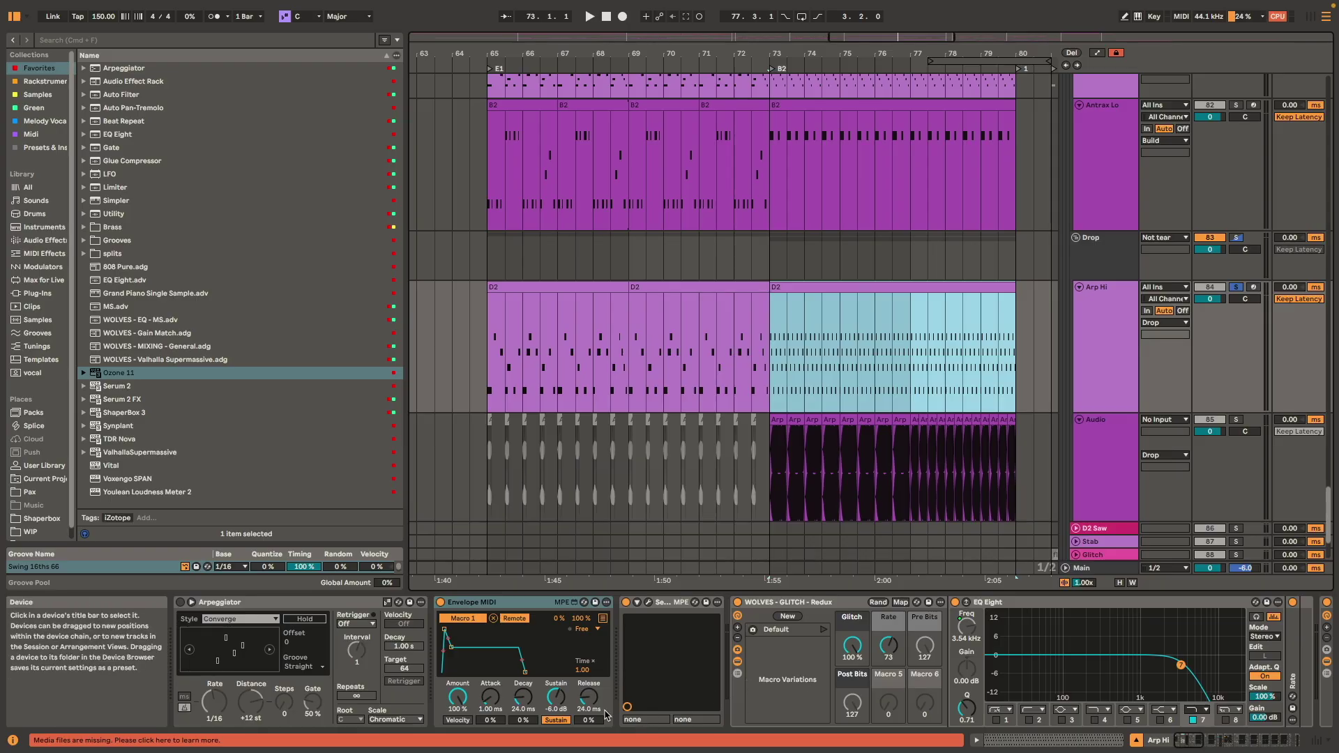
- Review the EQ "1" curve and the Macro 1 mappings of the WOLVES - Env rack on Arp Hi
scroll(947, 675, "right", 5)
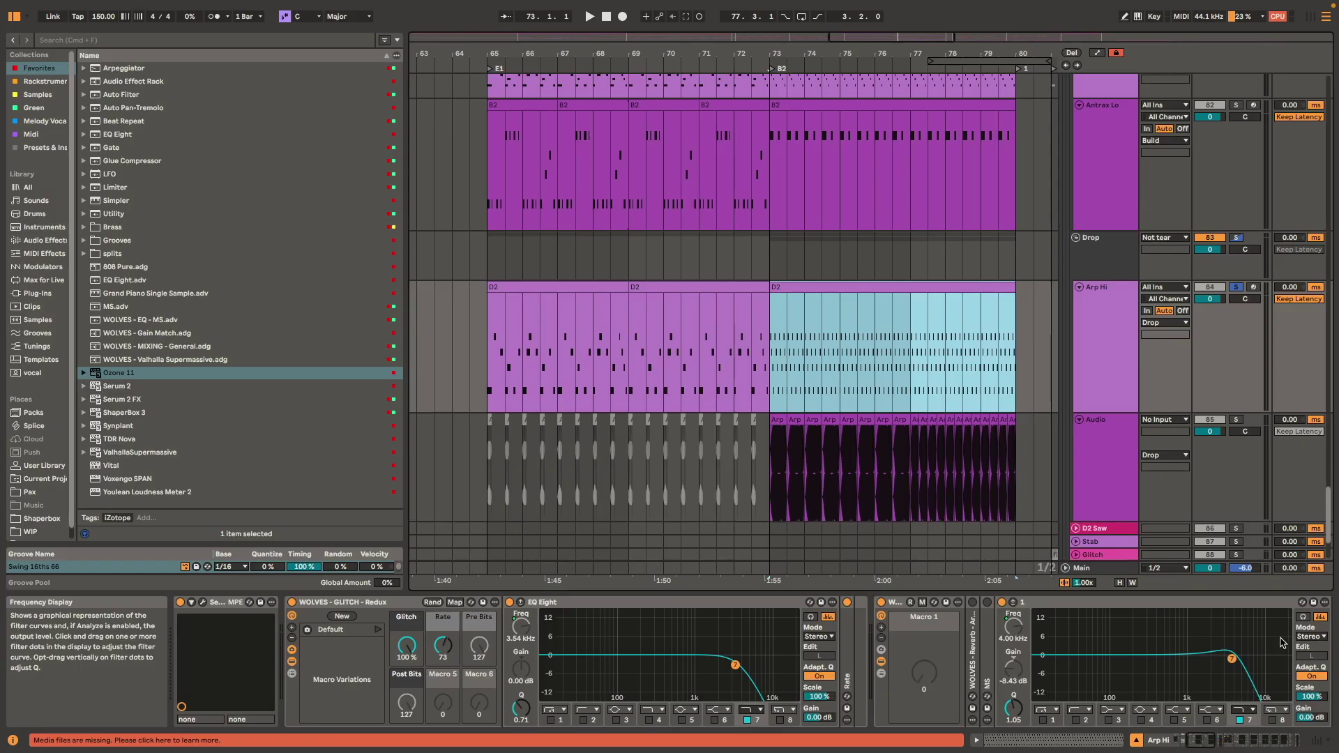
left_click(1222, 653)
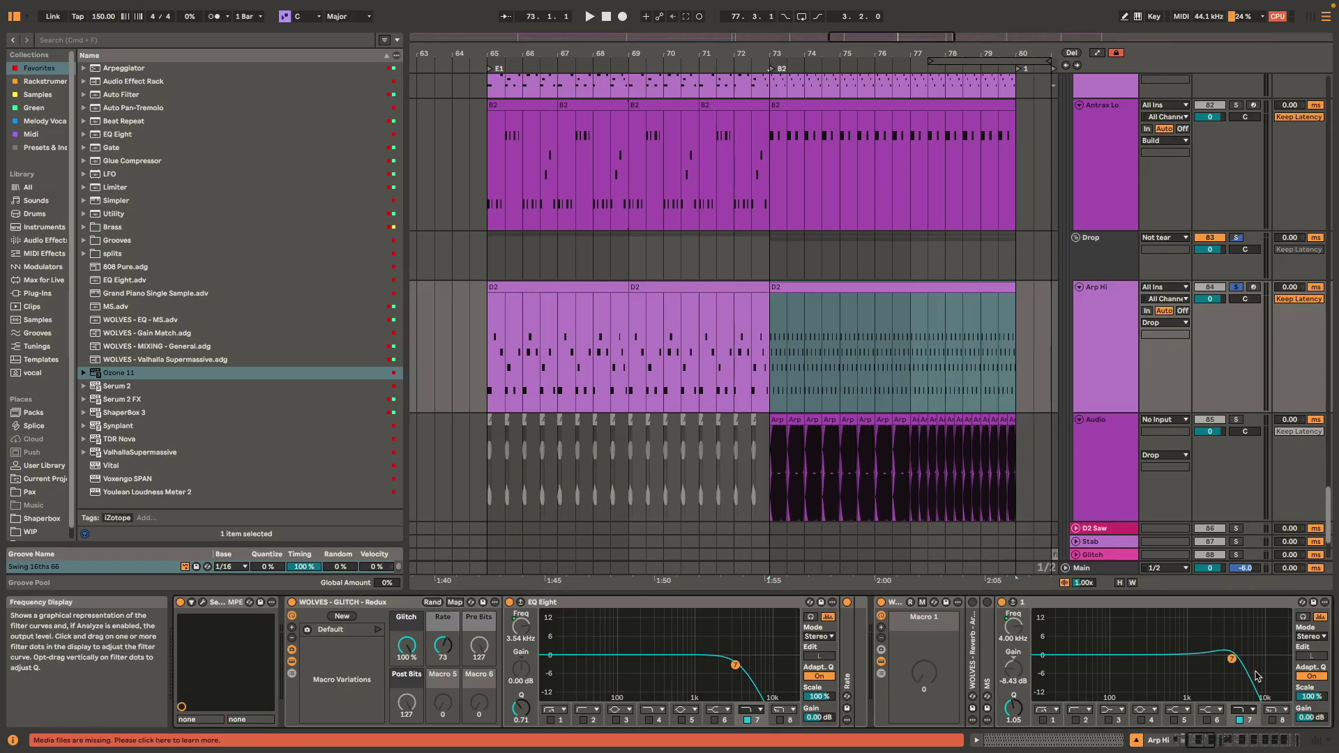
left_click(924, 604)
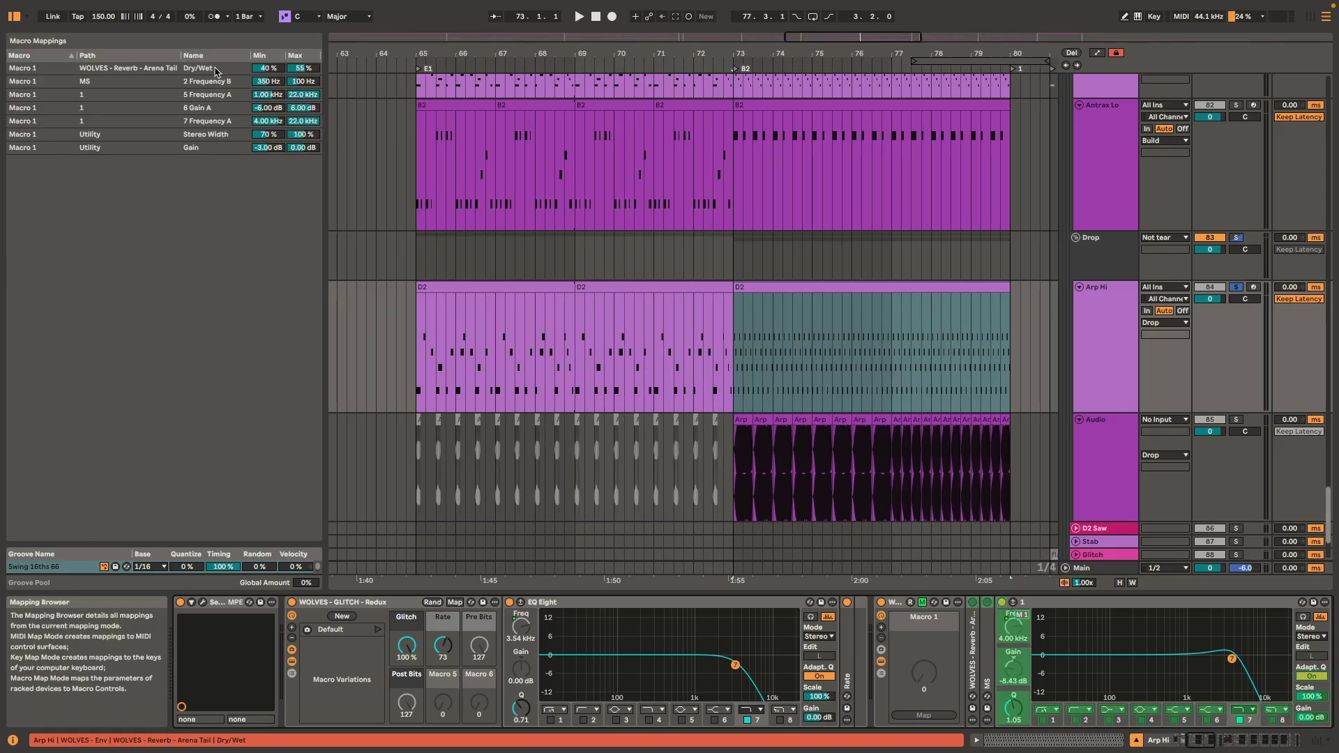
left_click(924, 604)
- Select the WOLVES - GLITCH - Redux rack, and play Arp Hi with filter 7 of EQ "1" switched off and on
key("space")
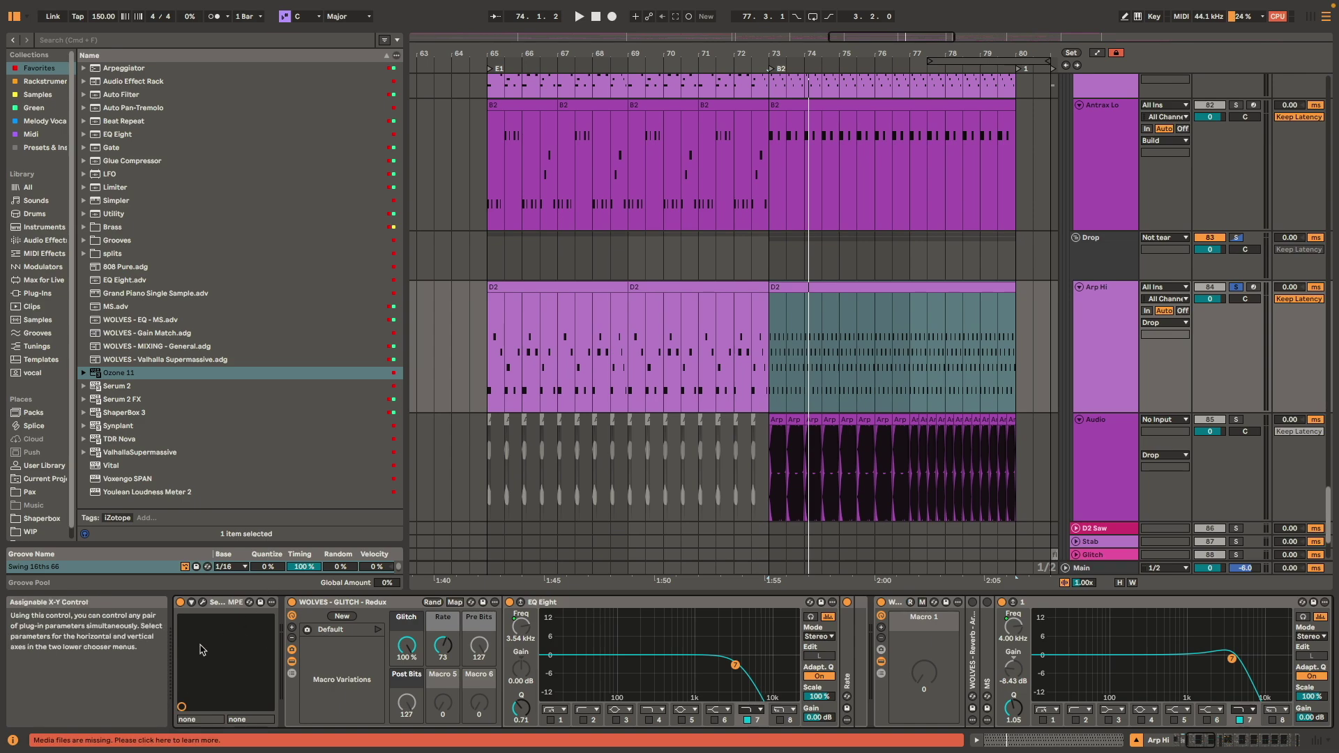
left_click(349, 602)
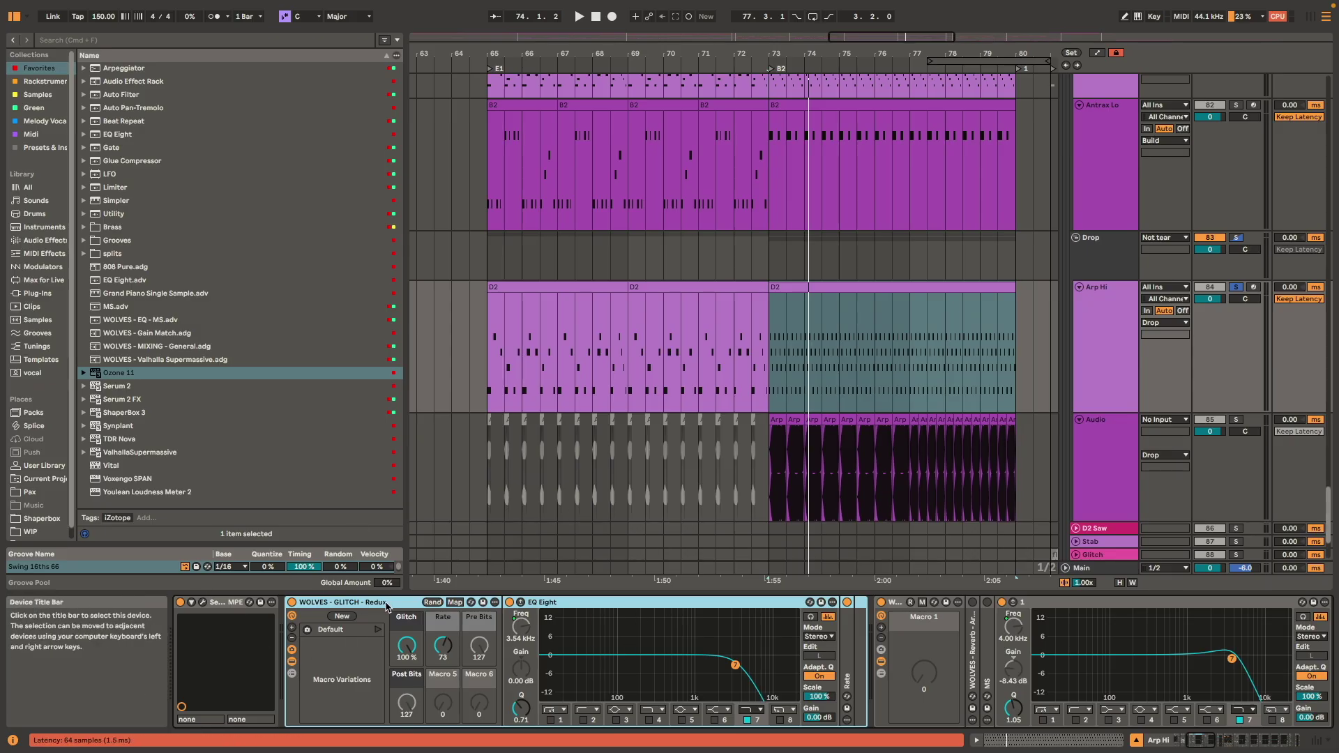
left_click(1240, 721)
key("space")
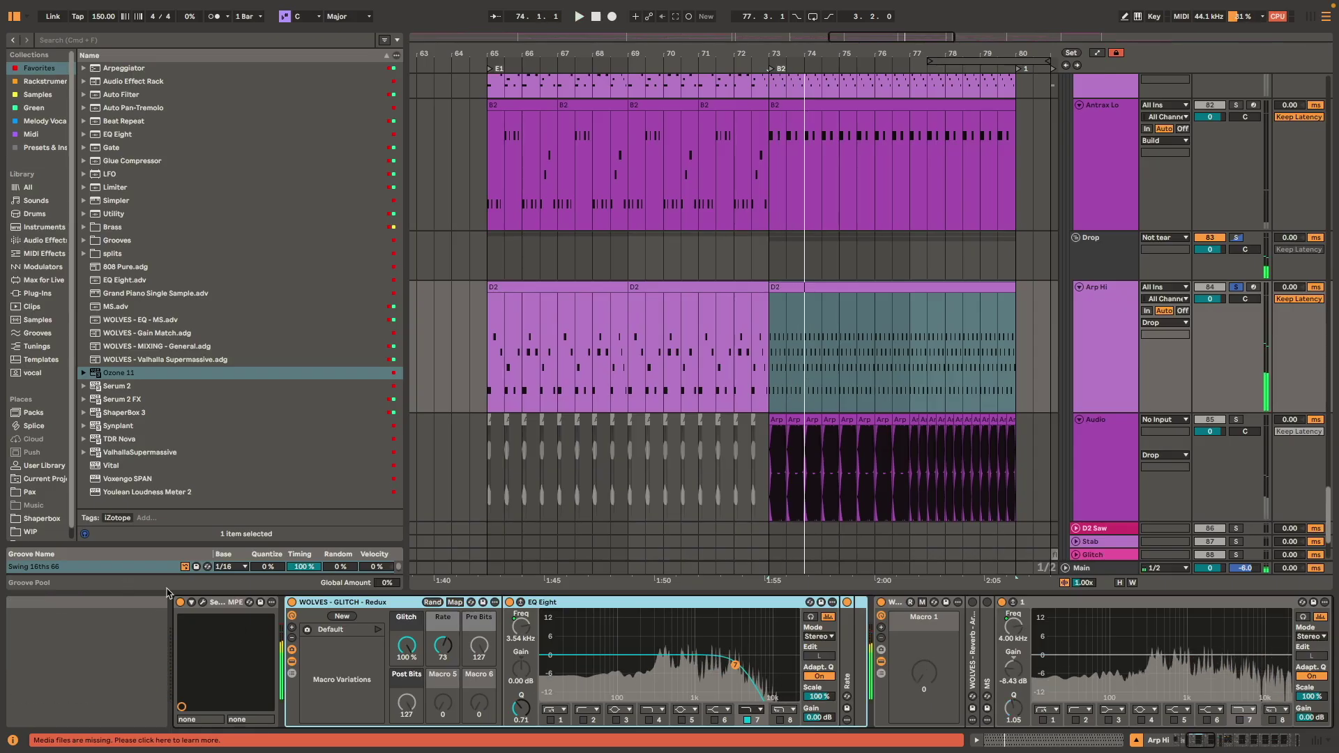
key("space")
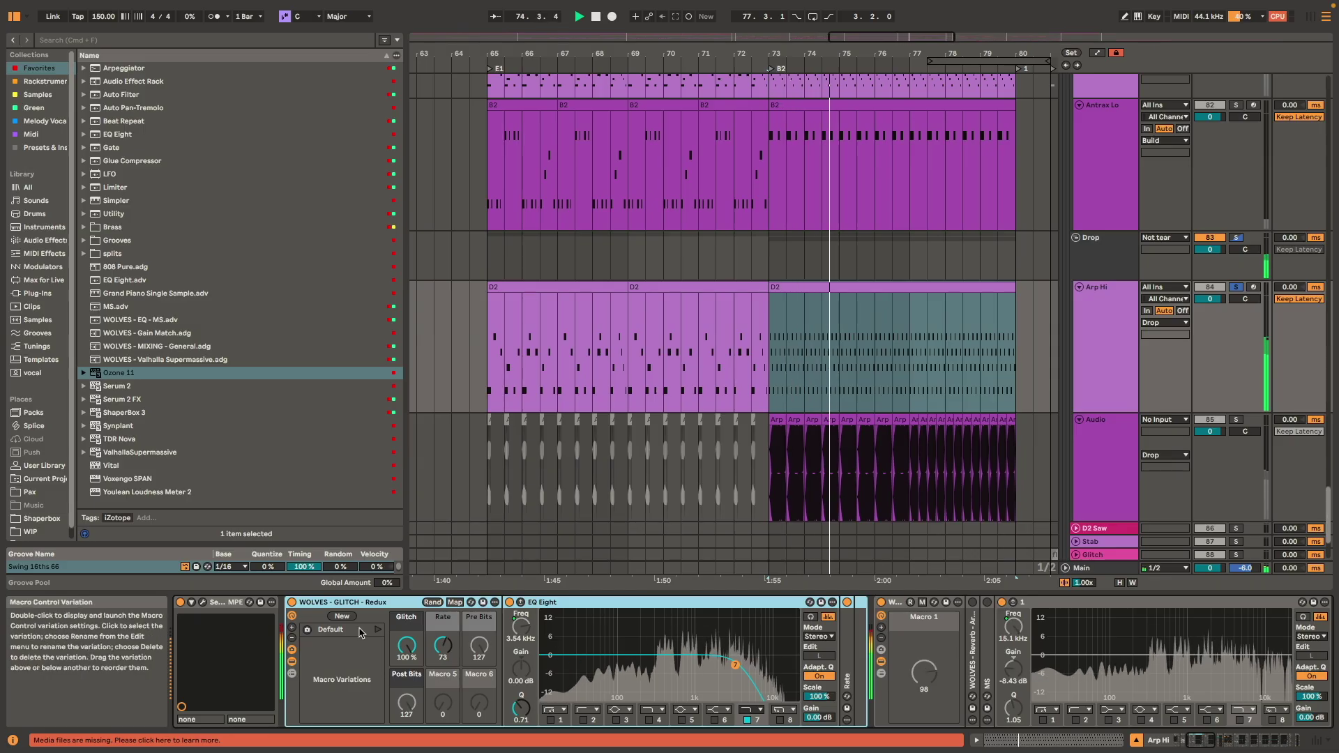
key("space")
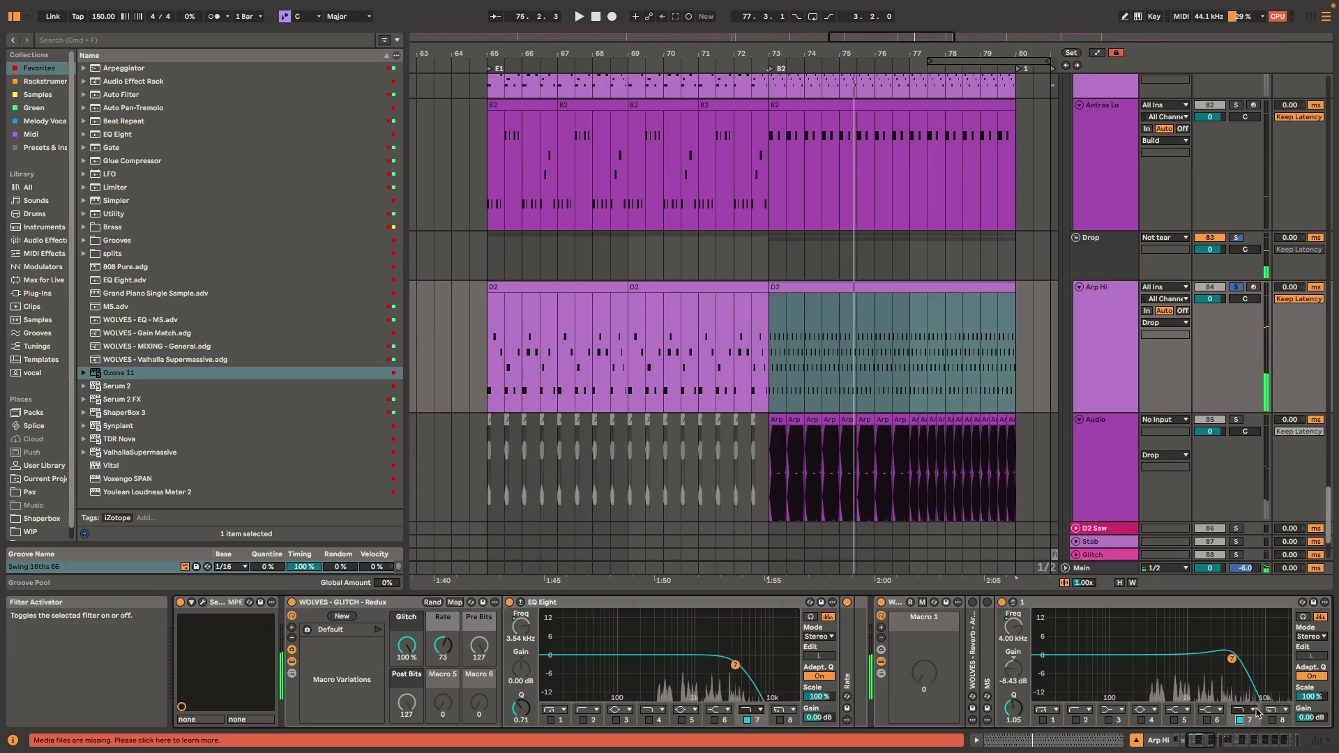
key("space")
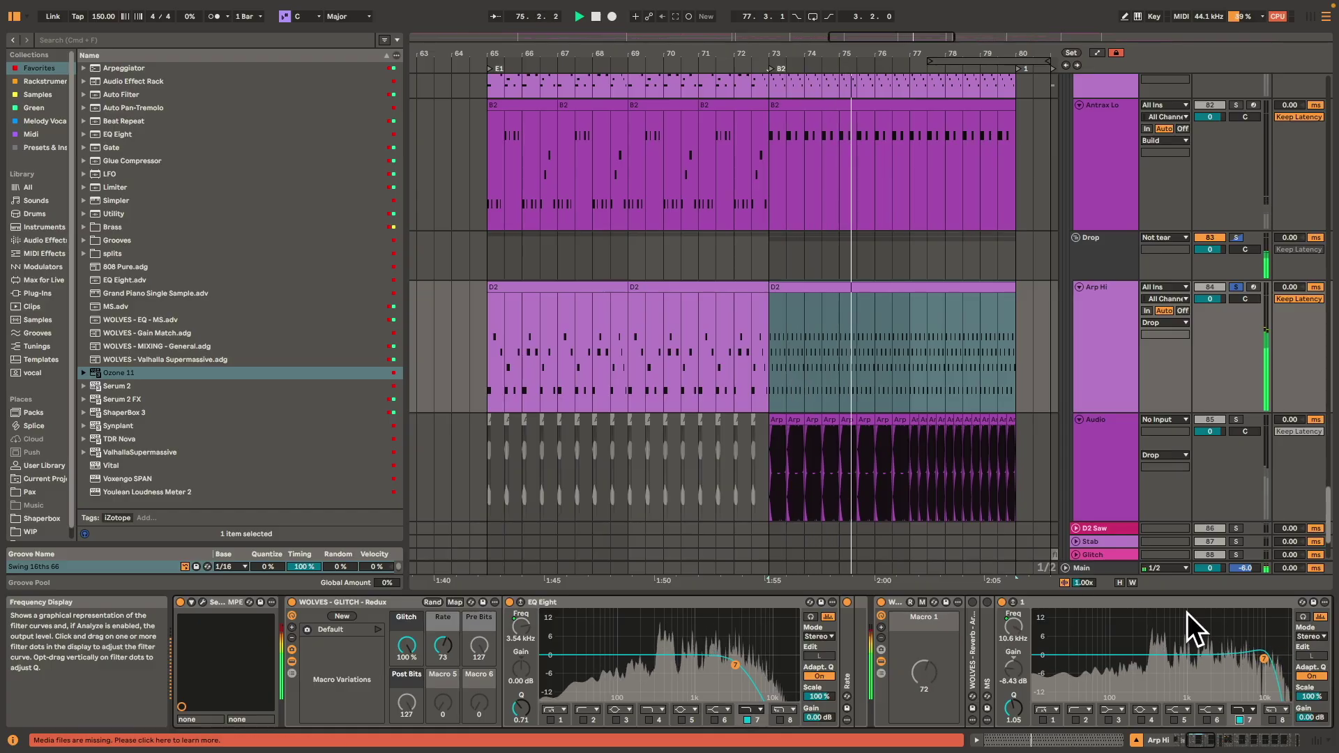
- Examine the rest of Arp Hi's device chain during playback, from Delay and Reverb through the Auto, MS and Fast EQs to Limit
scroll(738, 668, "right", 4)
scroll(738, 667, "right", 5)
scroll(492, 675, "right", 5)
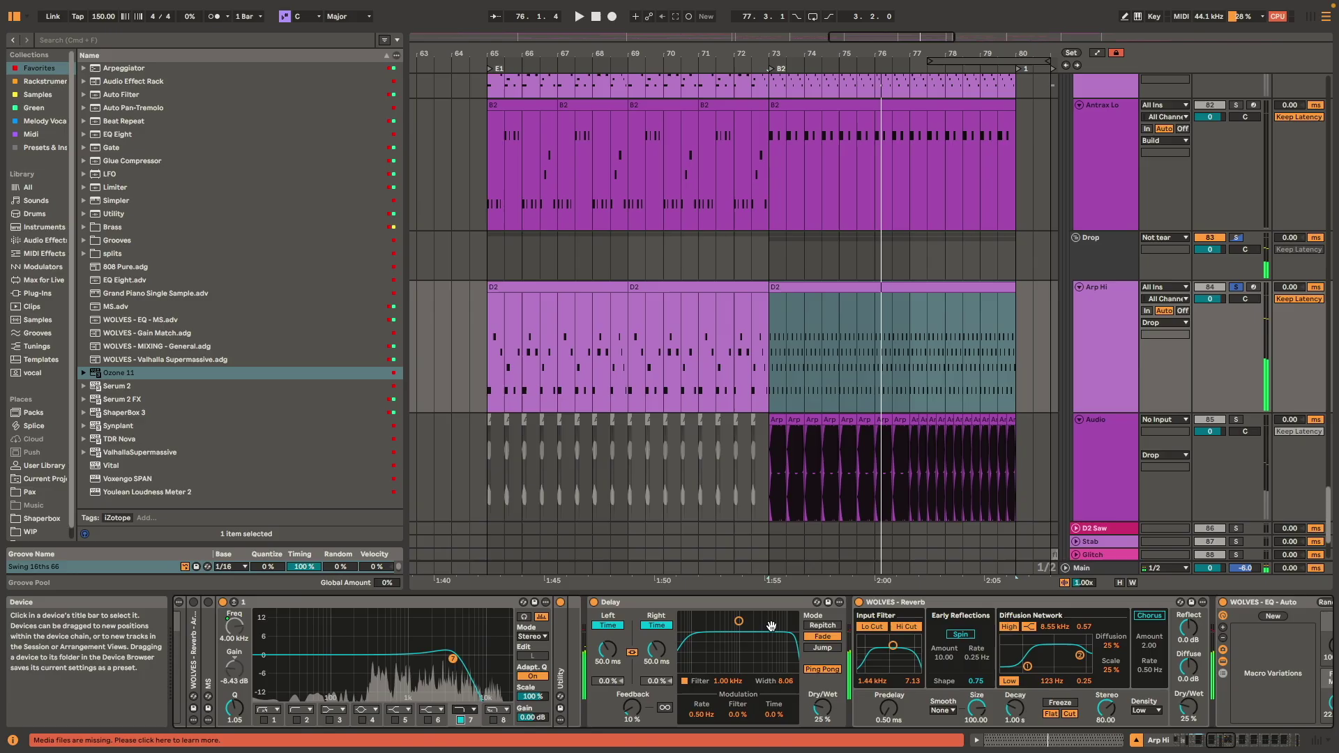
scroll(738, 677, "right", 8)
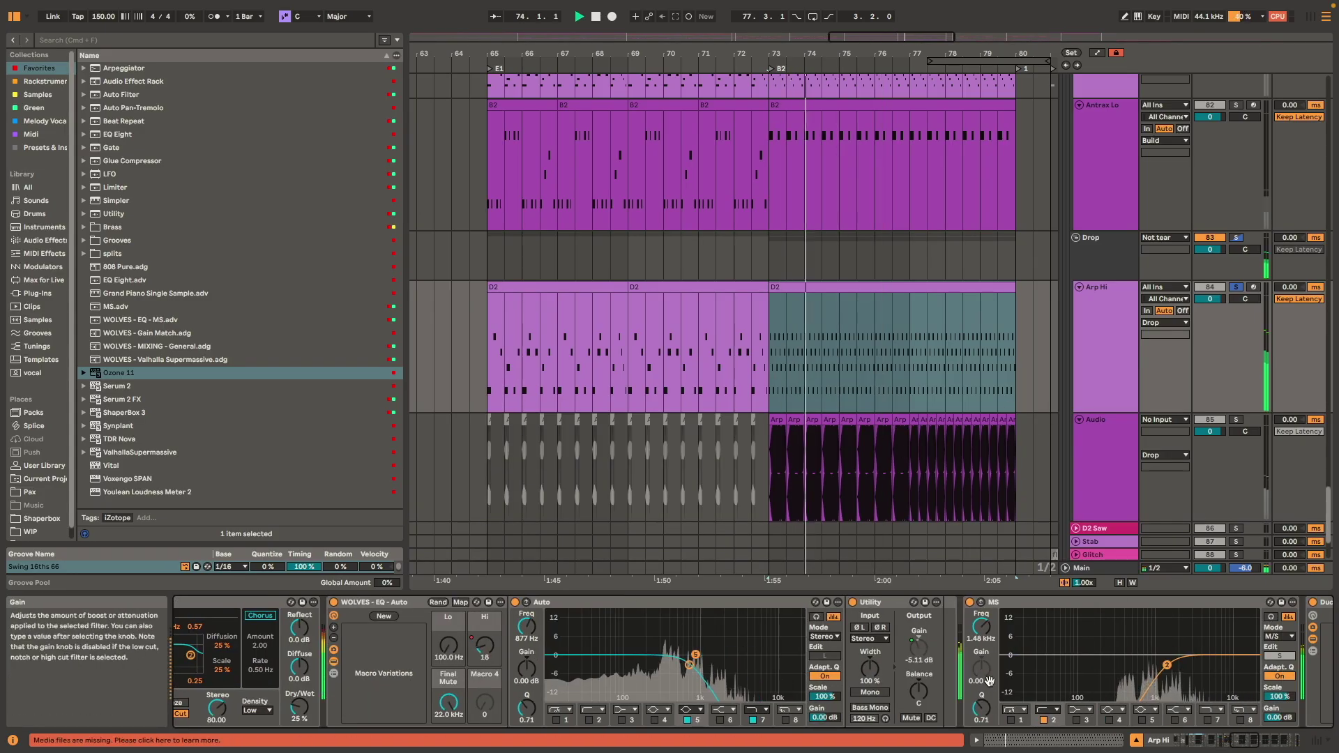
scroll(740, 639, "right", 6)
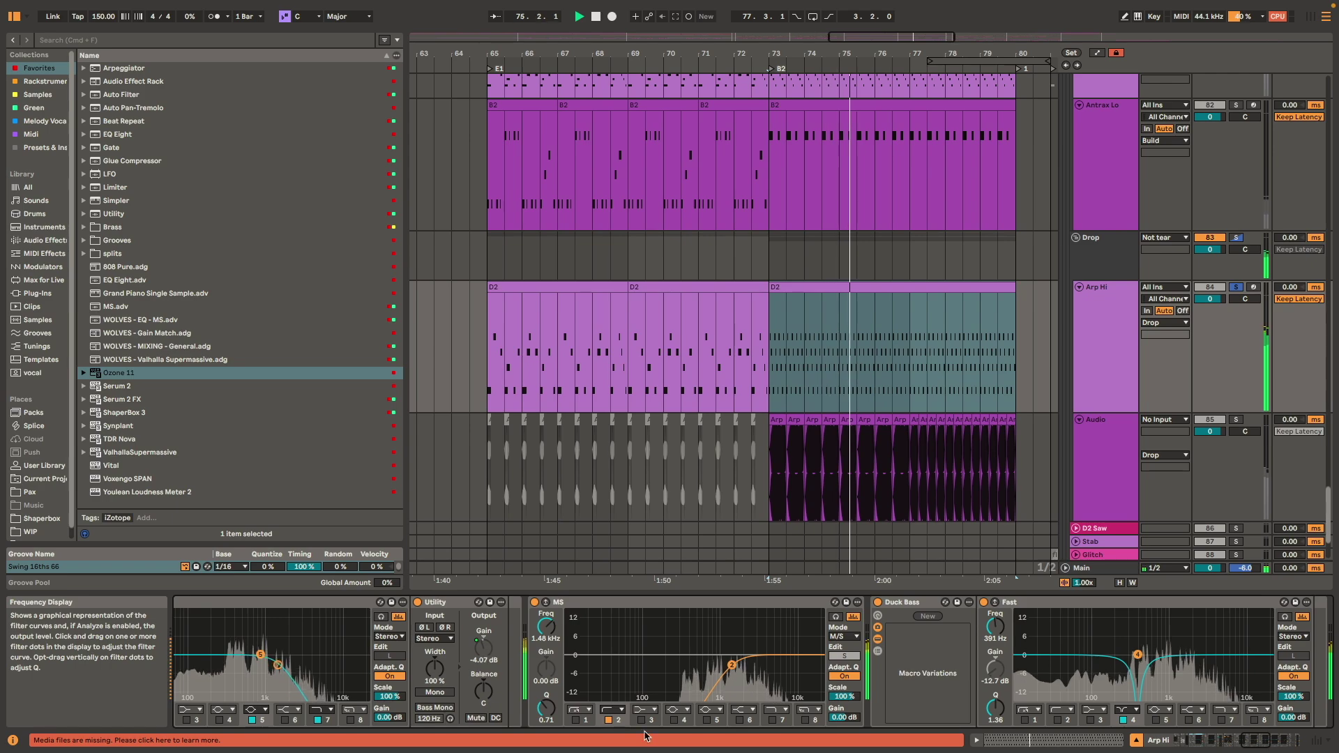
scroll(800, 690, "right", 4)
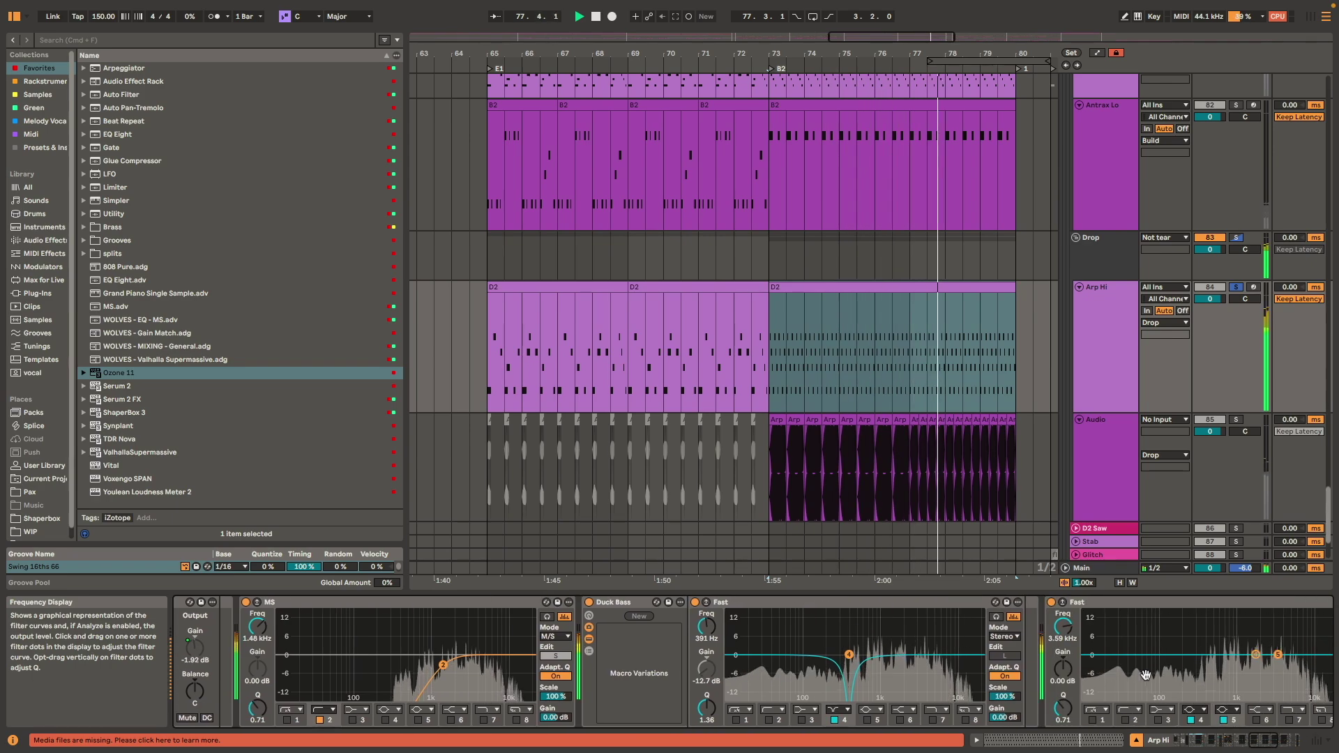
scroll(858, 648, "right", 10)
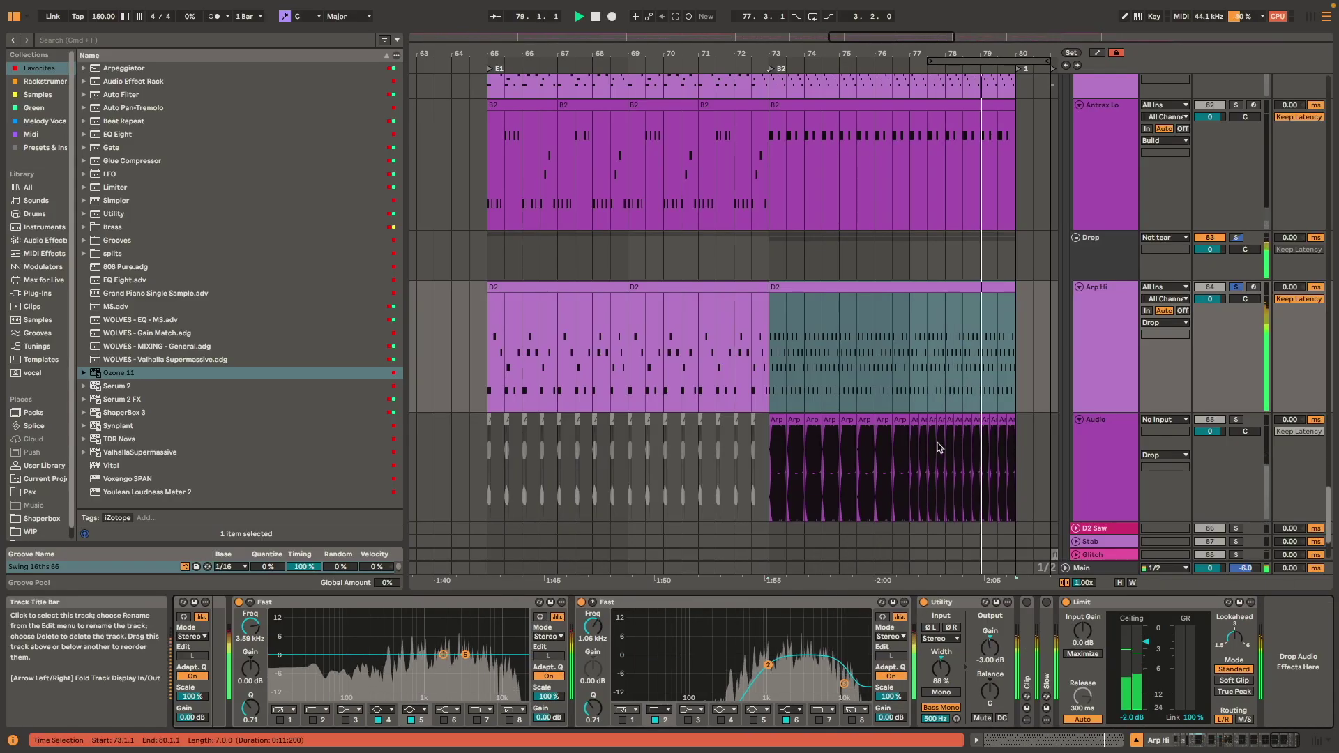
- Solo the Audio track below Arp Hi, play it from bar 73 and review its device chain from Wolves - Tune to Limit
left_click(1114, 458)
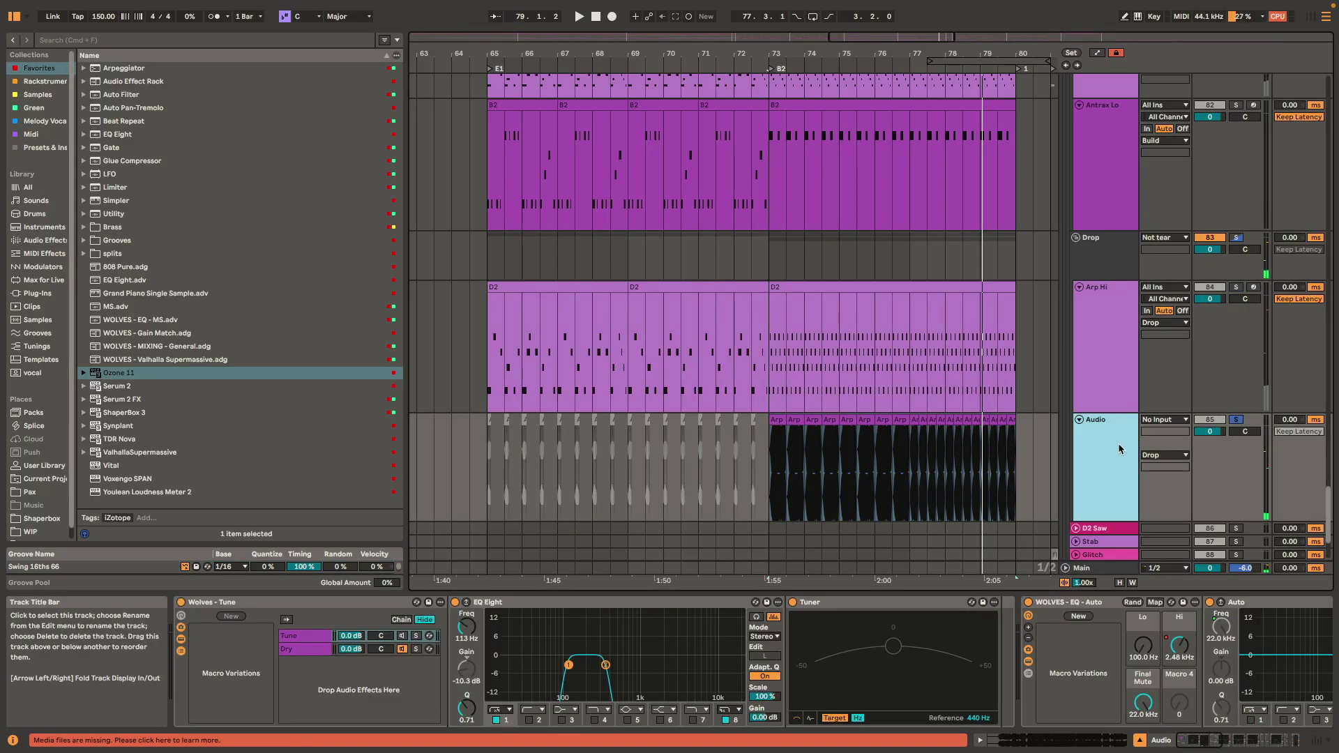
key("space")
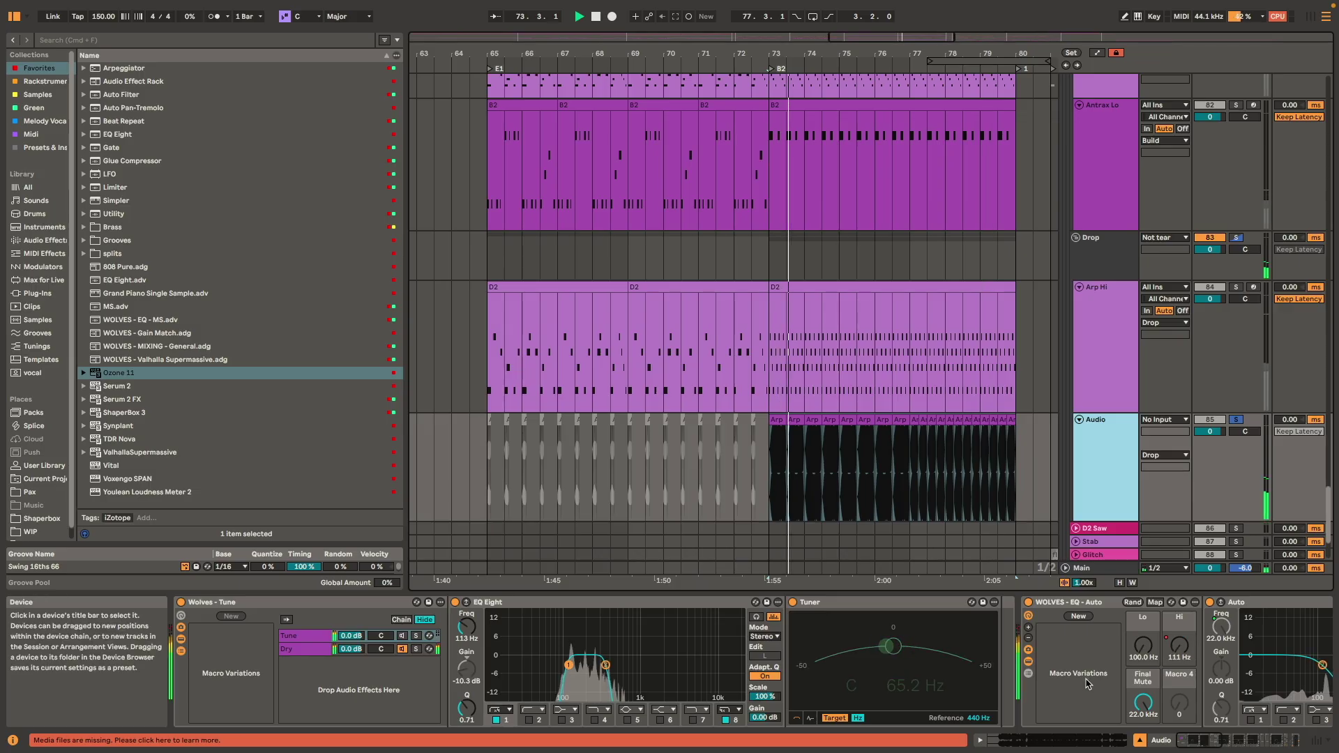
scroll(443, 677, "right", 15)
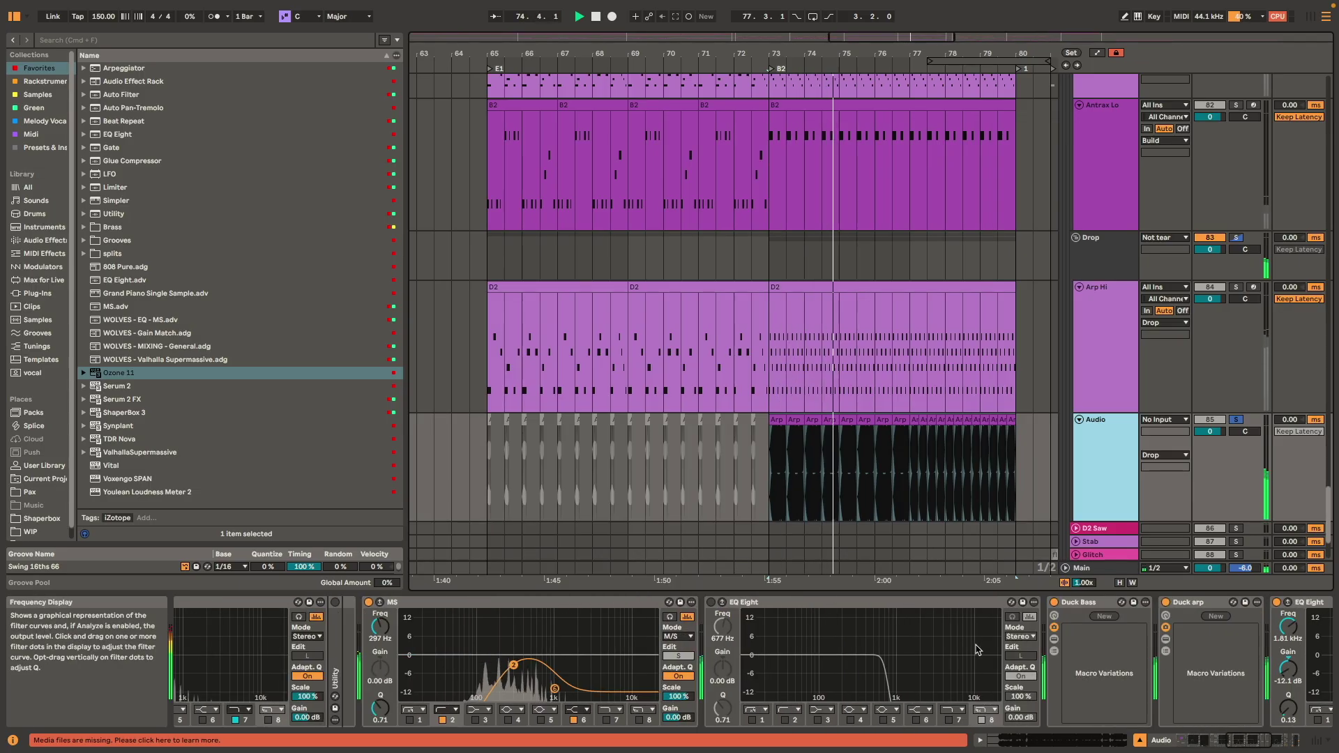
scroll(895, 641, "right", 10)
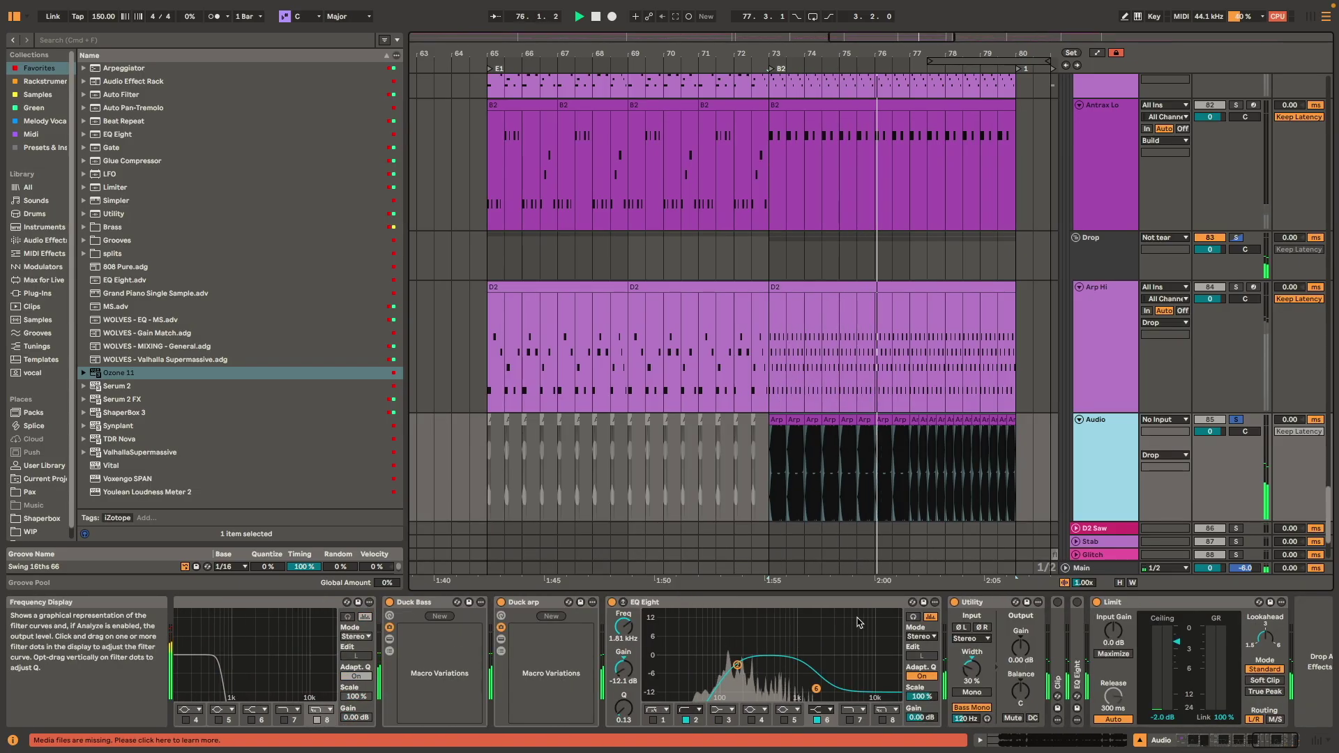
scroll(754, 446, "right", 8)
- Clear the solo, place the insert marker at 73.1.1 on the Drop group and play the full mix
scroll(753, 447, "down", 2)
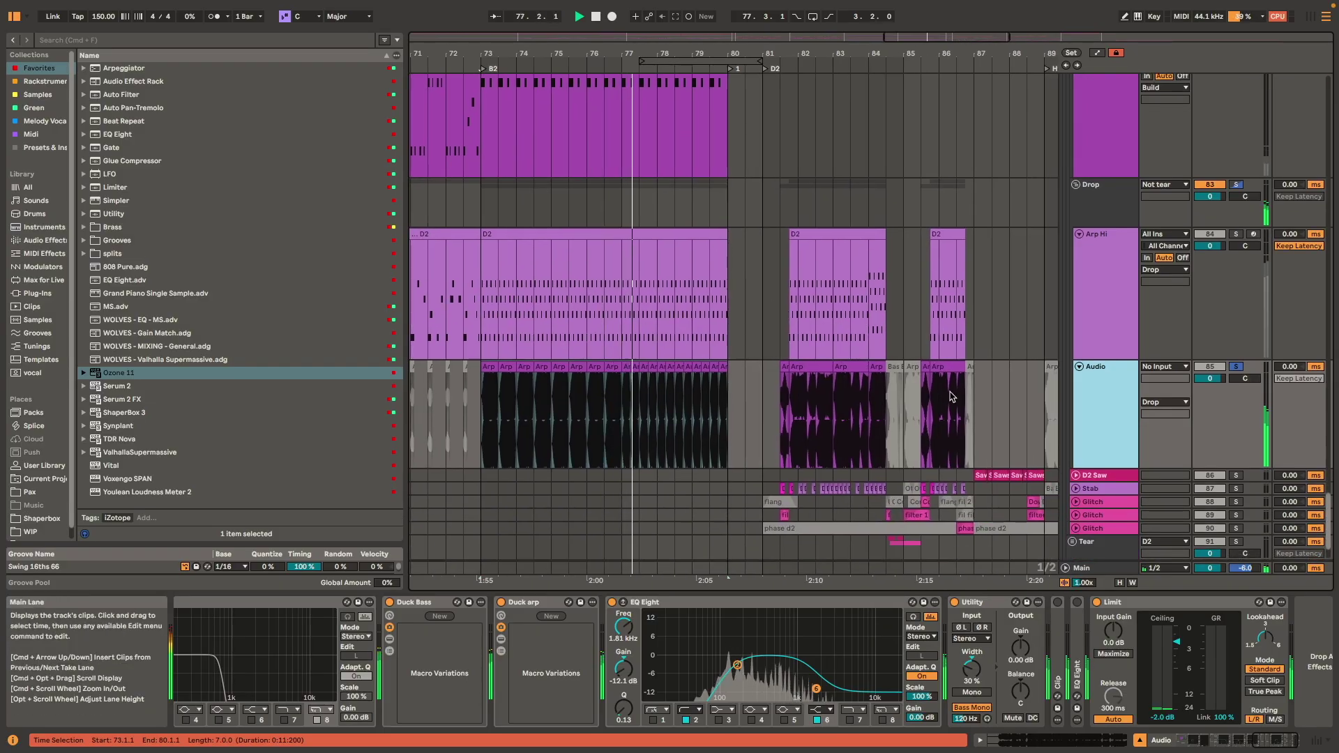
scroll(767, 265, "down", 3)
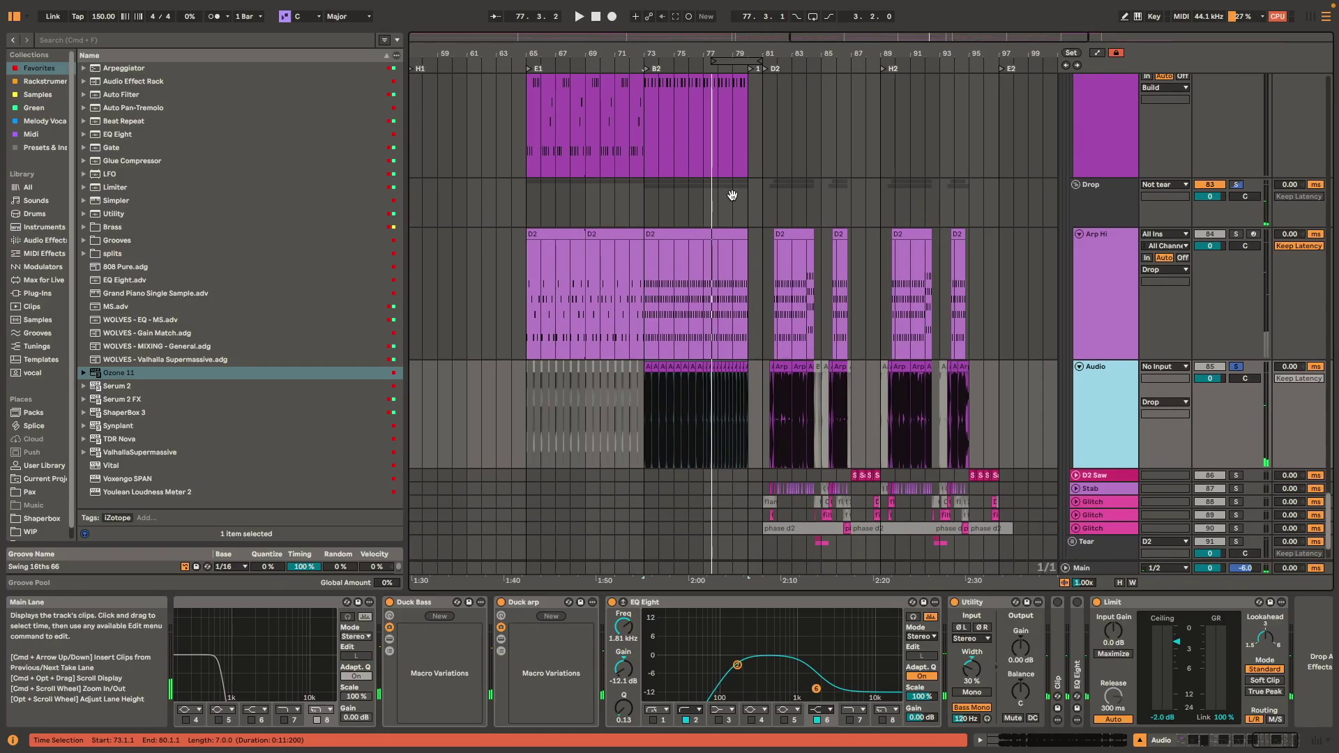
left_click_drag(731, 196, 746, 251)
left_click(729, 251)
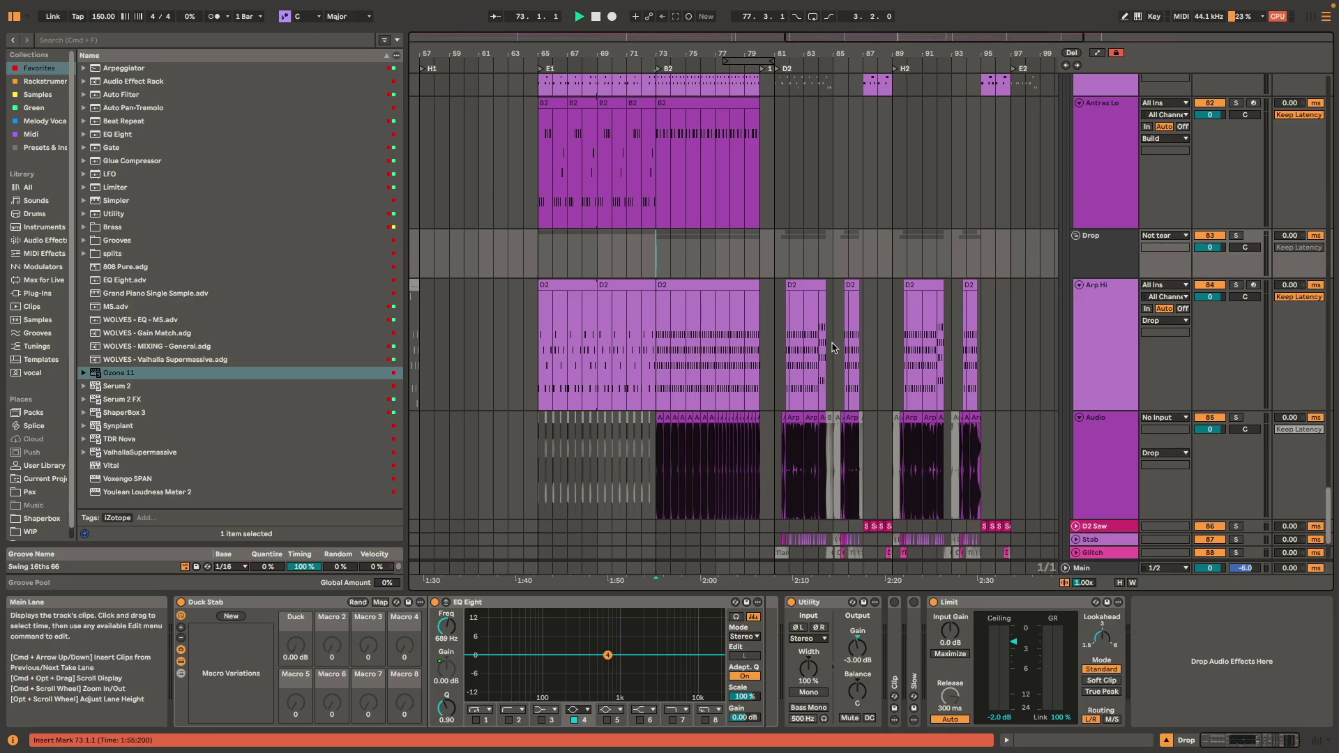
key("space")
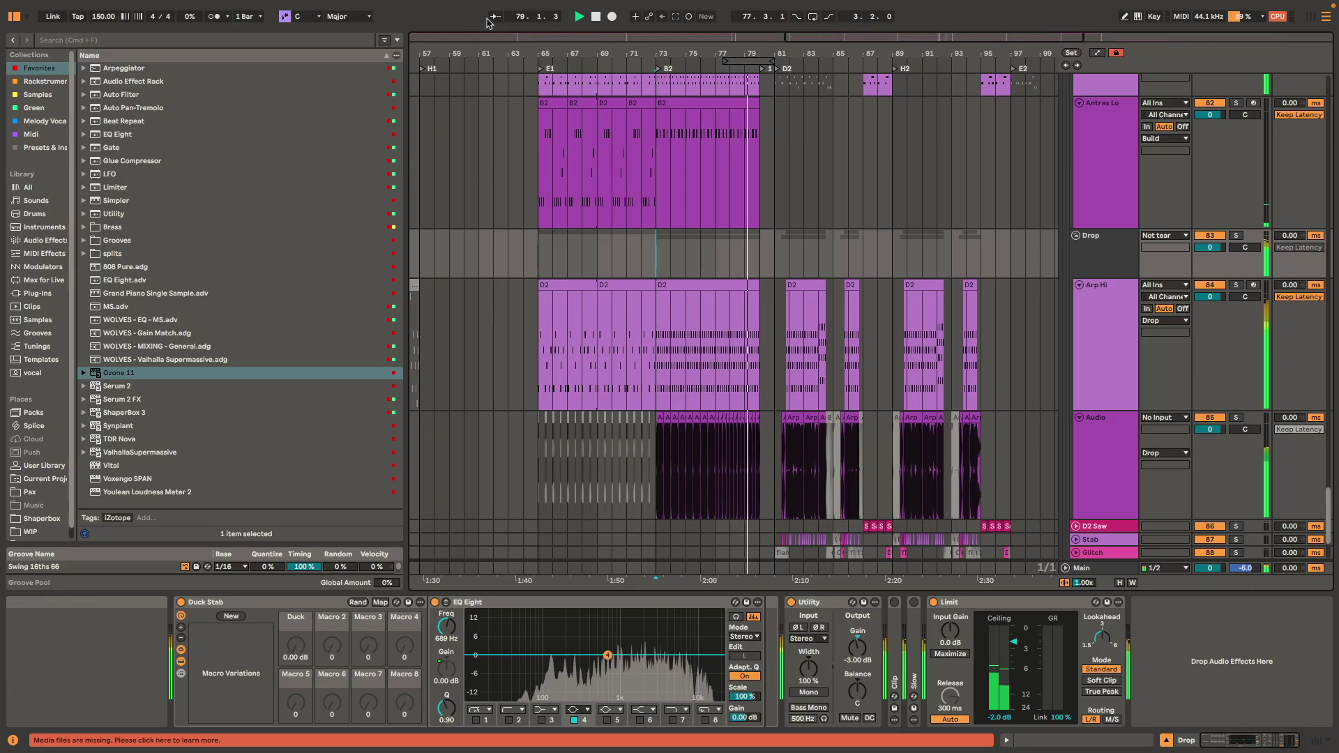
- Follow playback into the D2 section across the other track groups, and unfold the D2 Bass group
scroll(1056, 265, "up", 5)
scroll(1026, 305, "up", 10)
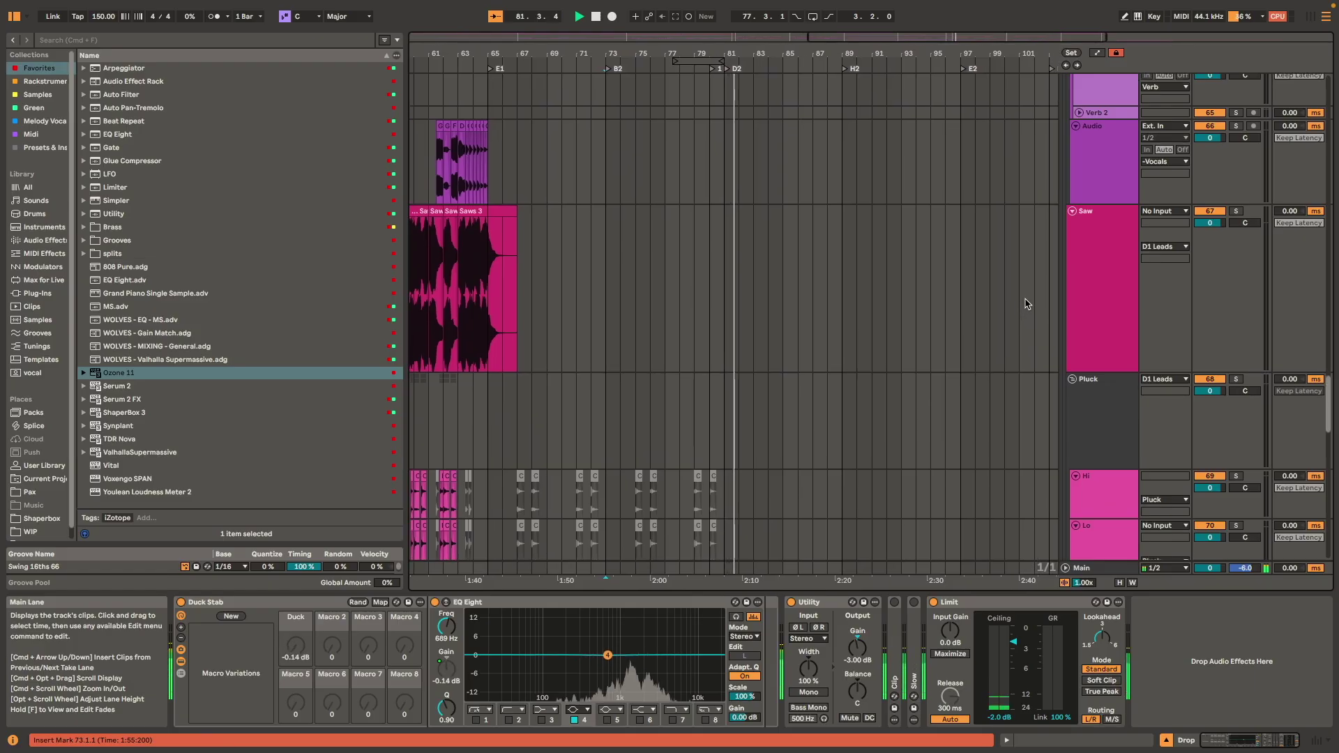
scroll(1025, 306, "up", 15)
scroll(1025, 303, "up", 5)
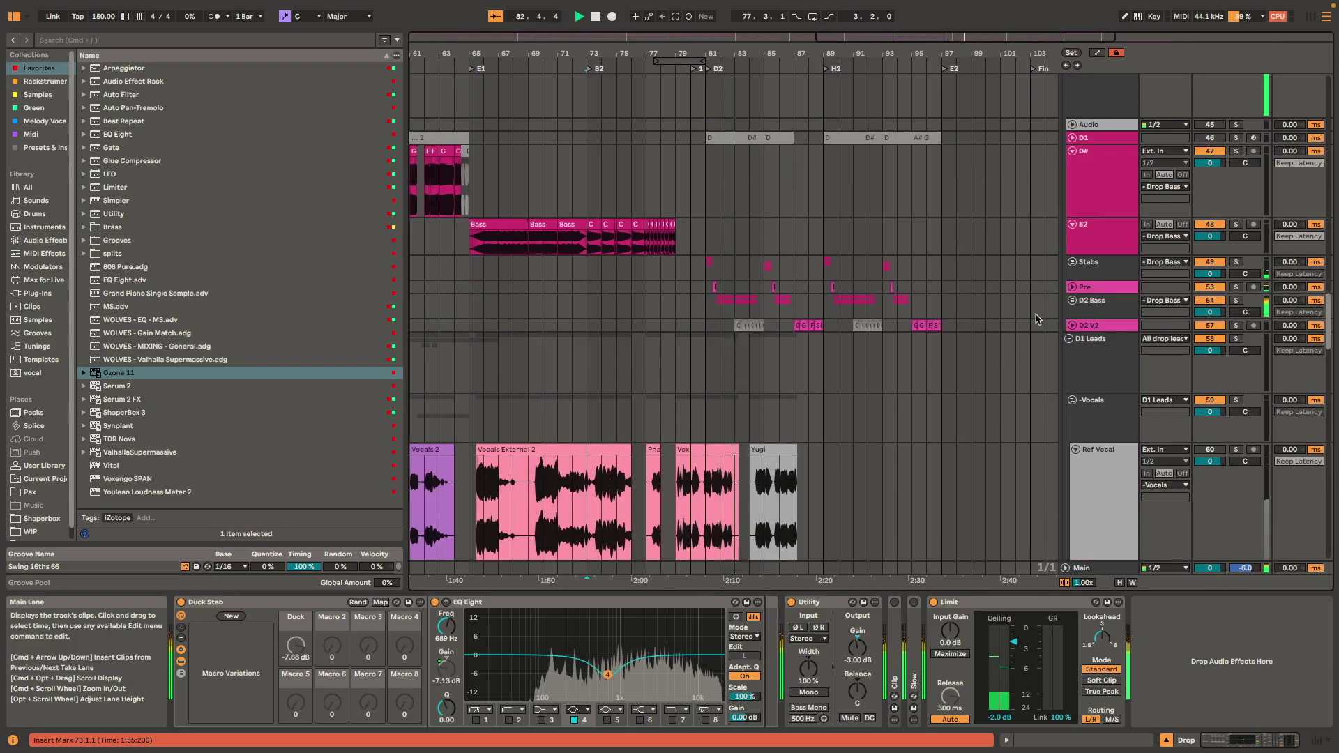
left_click(1074, 303)
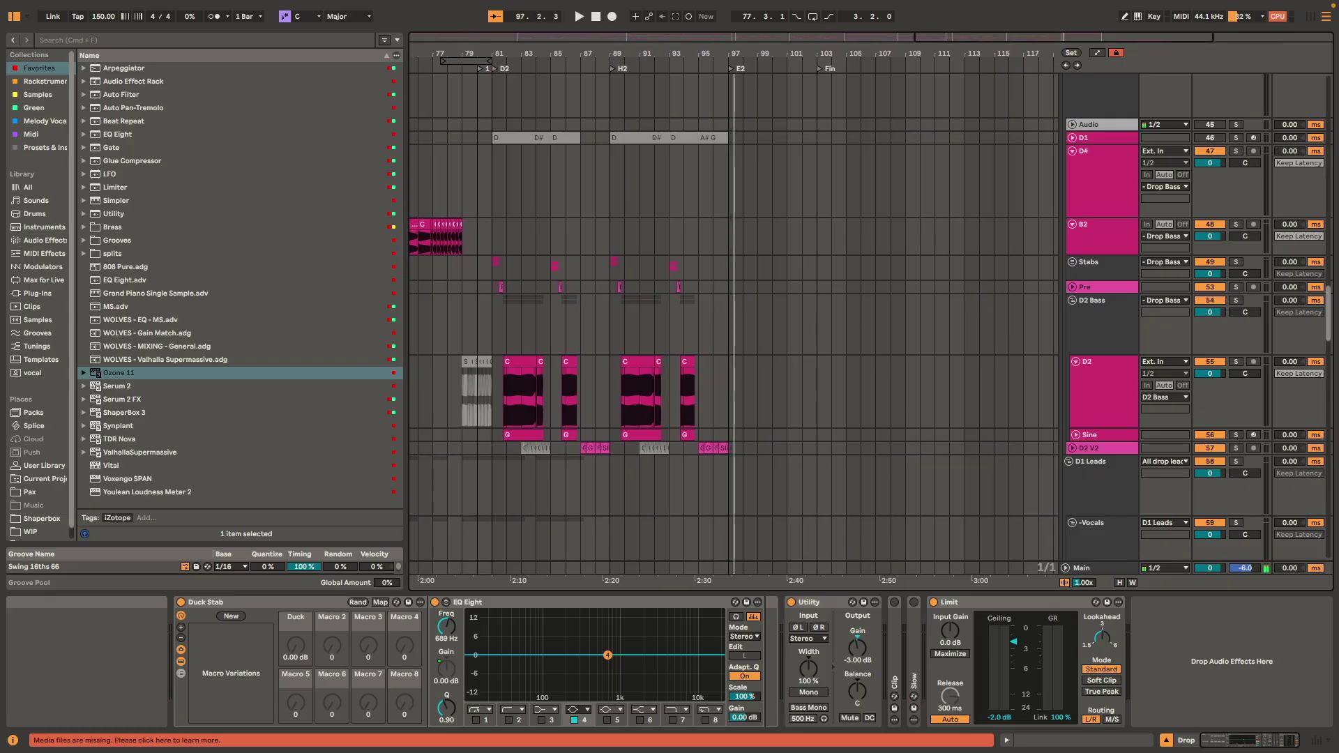
- Place the insert marker at 80.1.1 on the -Drop Drums group, solo the group and play the fill
scroll(551, 175, "left", 5)
scroll(551, 175, "up", 15)
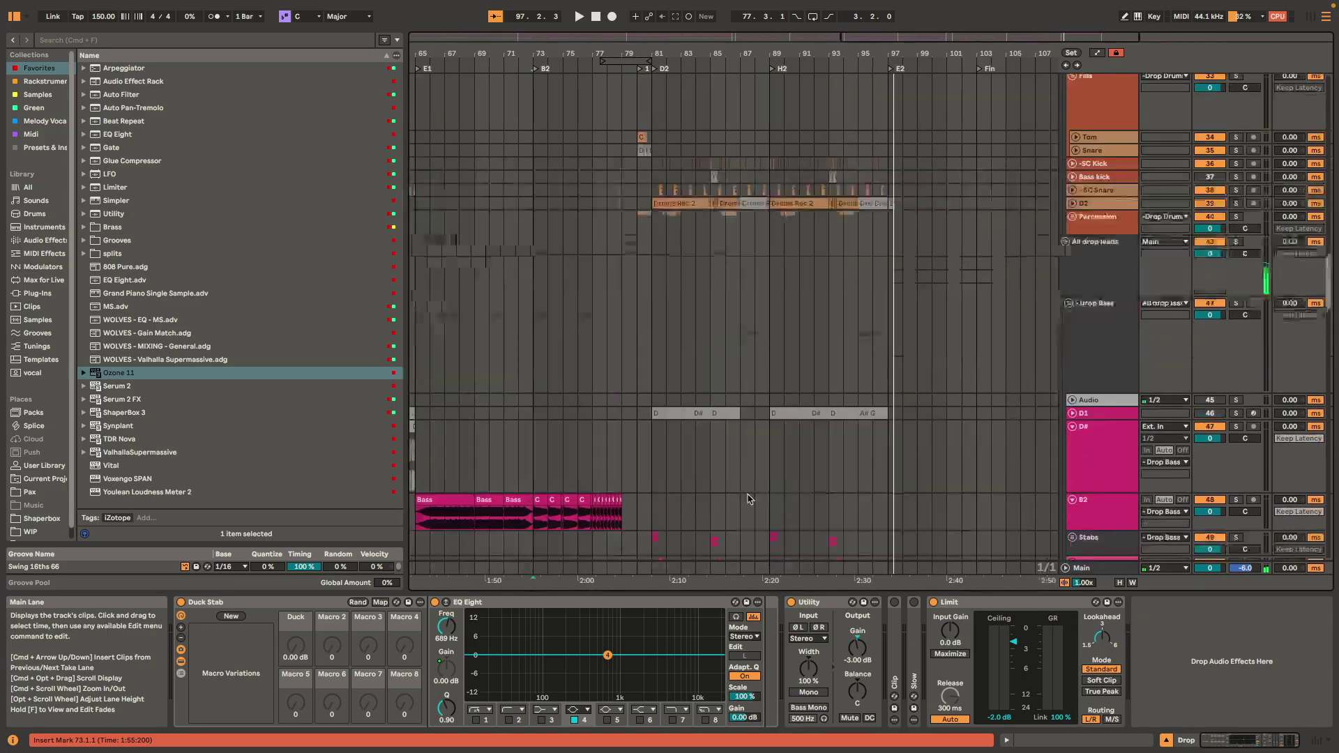
left_click(610, 274)
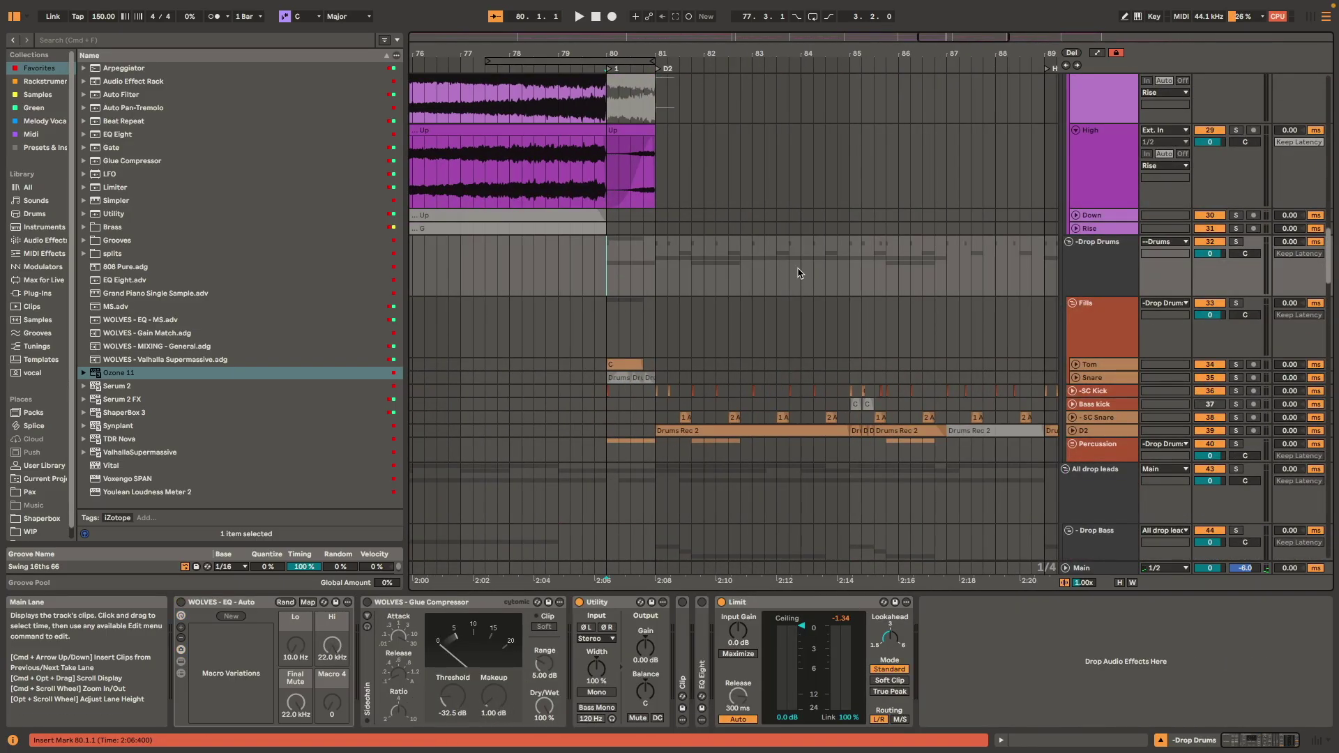
key("space")
key("space")
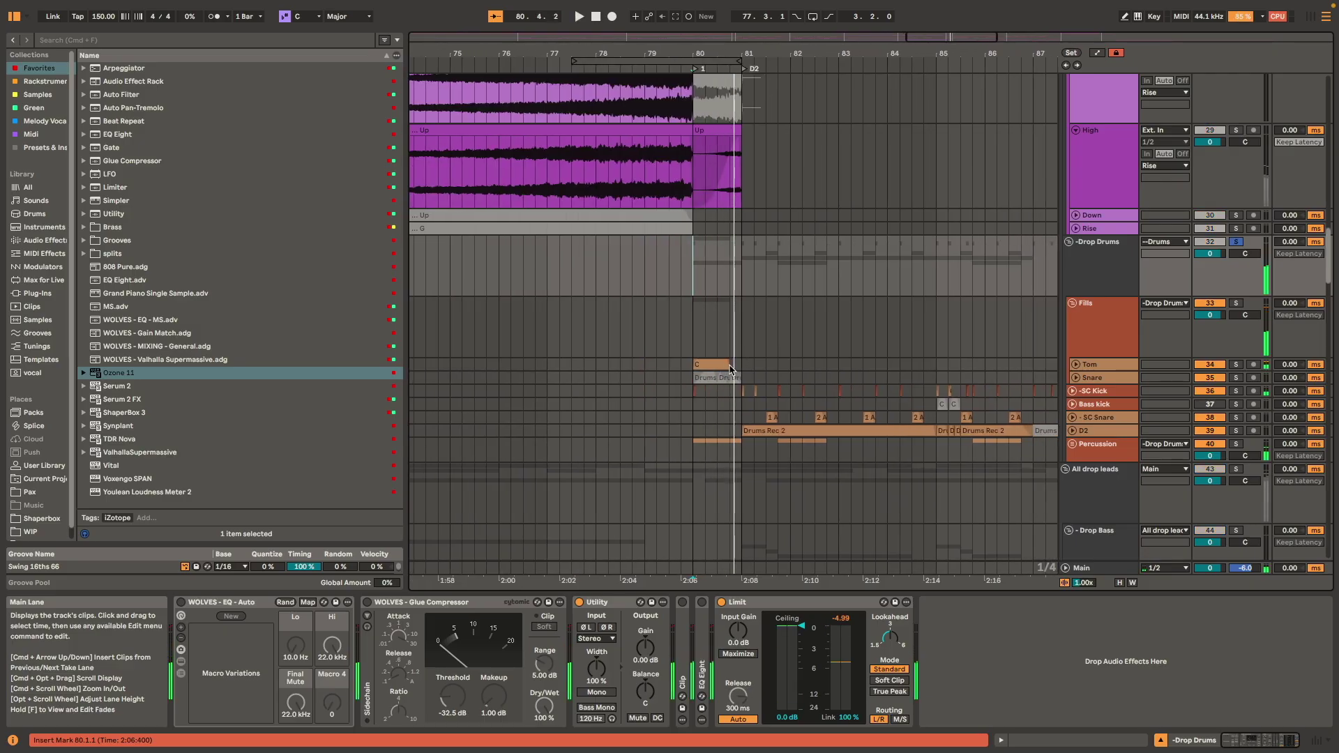
- Unfold the Tom track, select its clip at 80.1.1 and play it with the drum fill
scroll(758, 360, "up", 5)
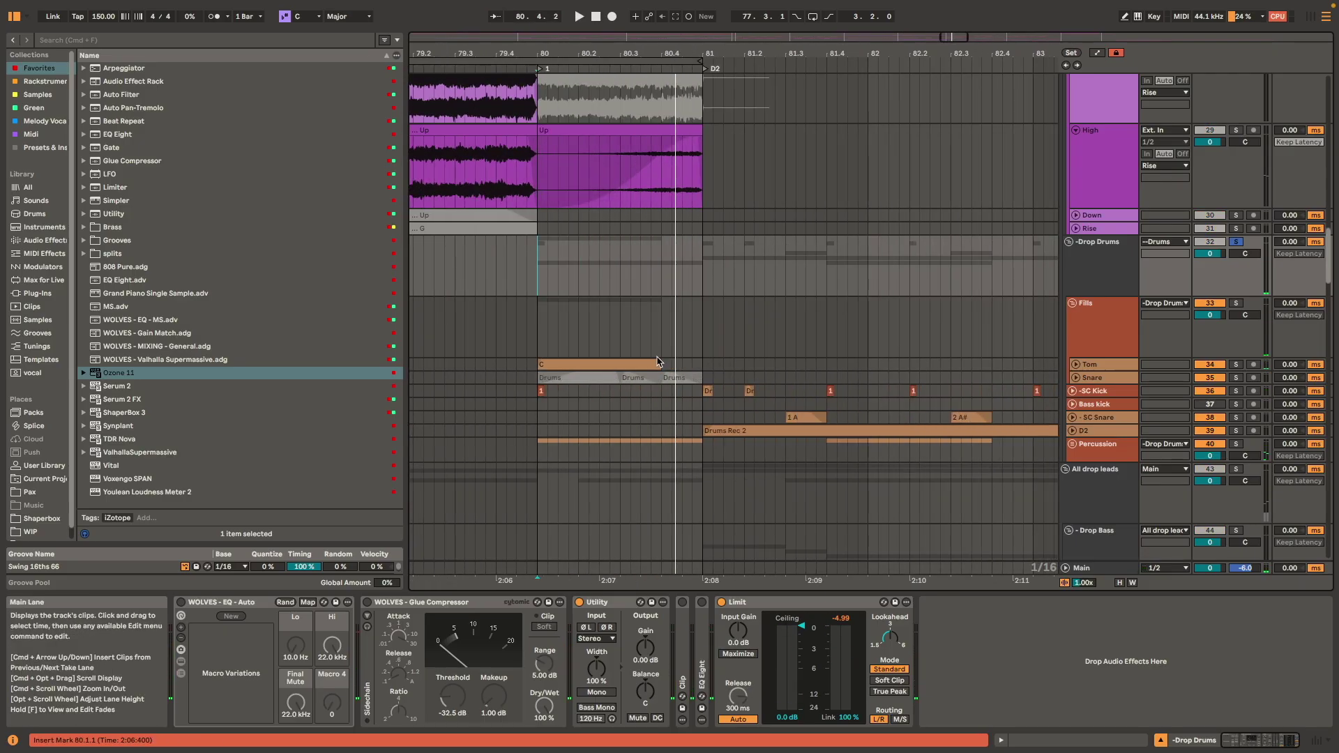
scroll(638, 362, "up", 3)
left_click(635, 366)
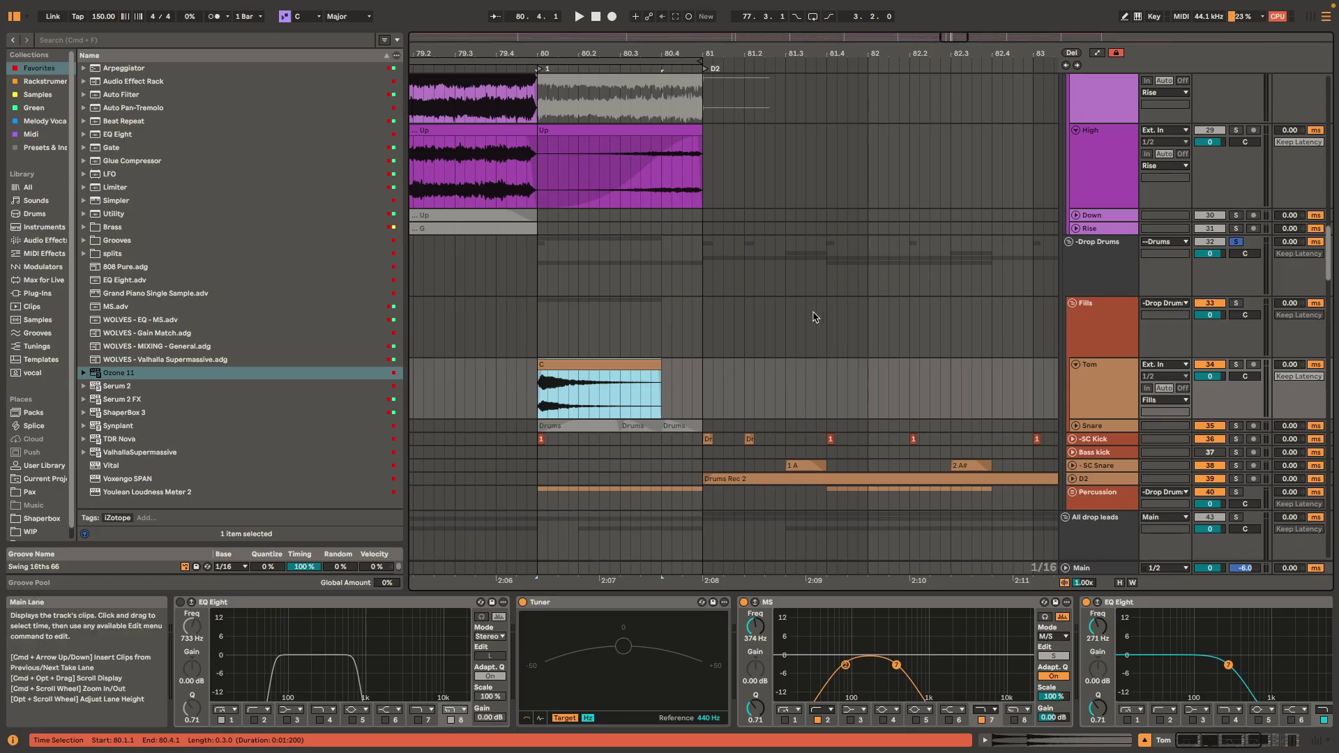
key("space")
- Unfold the Percussion group to bring its Ride and Hat tracks into view
scroll(624, 334, "down", 3)
scroll(624, 335, "right", 3)
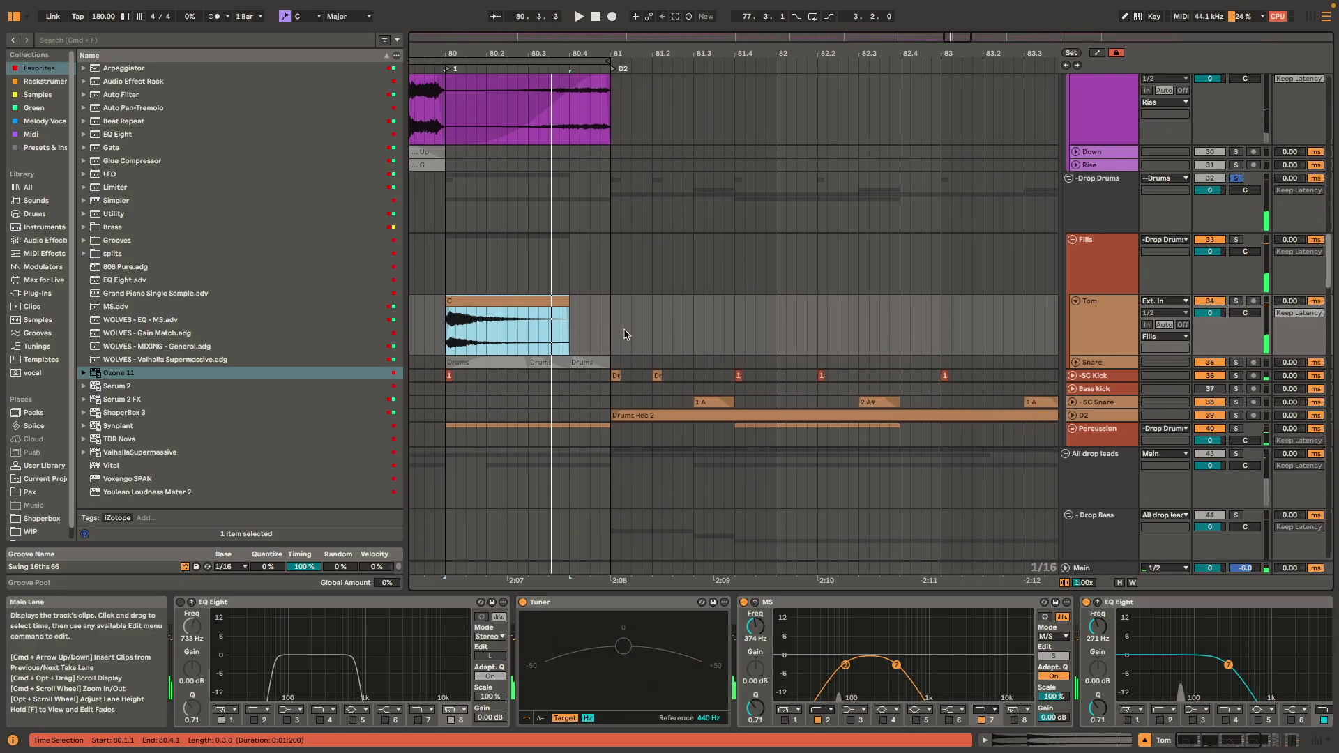
left_click(562, 425)
key("Right")
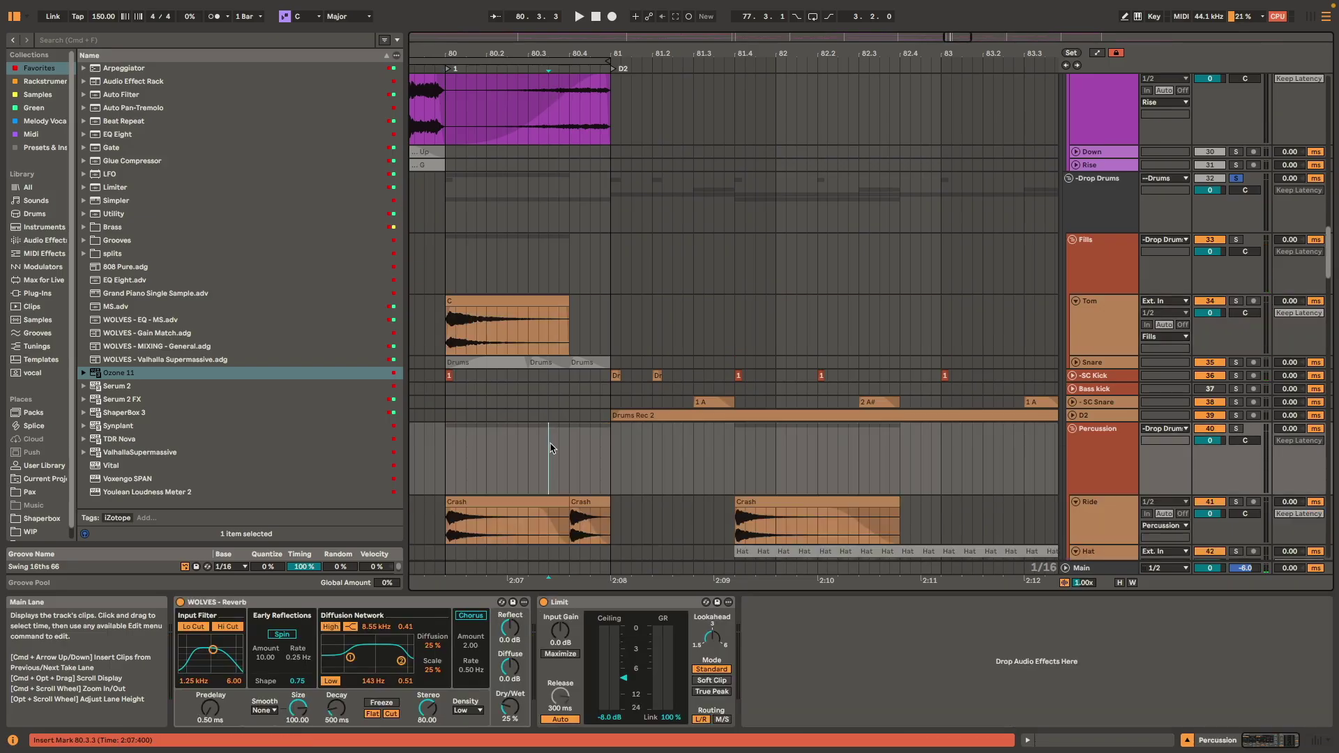
scroll(547, 446, "down", 4)
- Solo the Ride track and play its Crash clips at 80.1.1 and 80.4.1
left_click(501, 381)
key("s")
key("space")
left_click(601, 394)
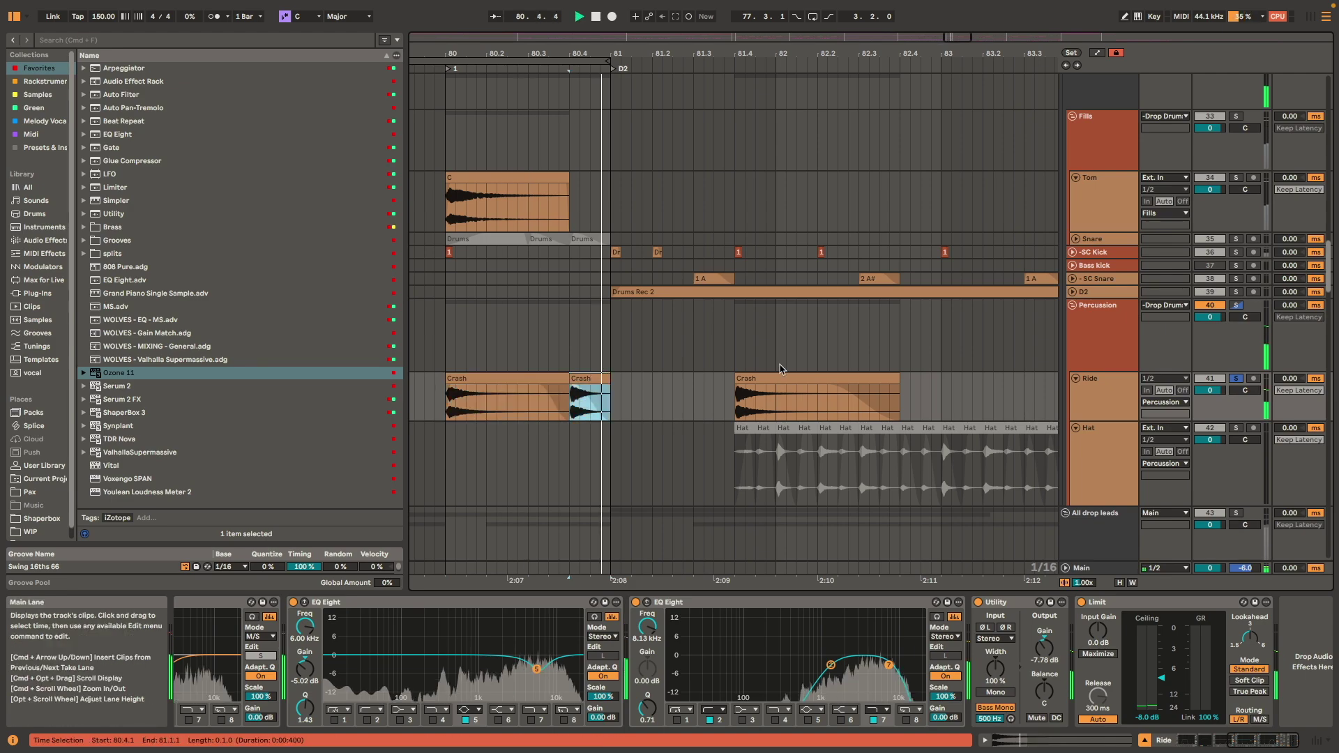
key("space")
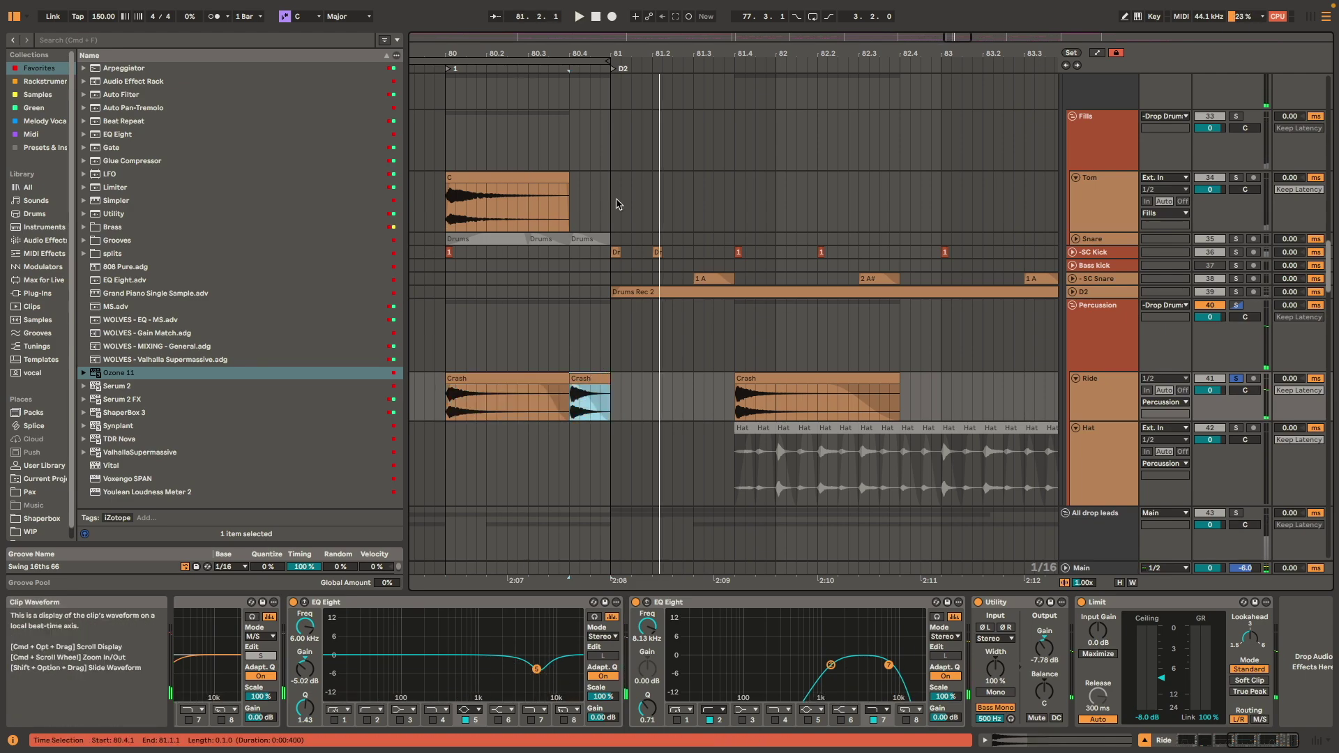
- Select the range from 80.1.1 to 80.4.1 on the -Drop Drums group, solo the group and play the fill
left_click(541, 179)
left_click(1073, 100)
key("space")
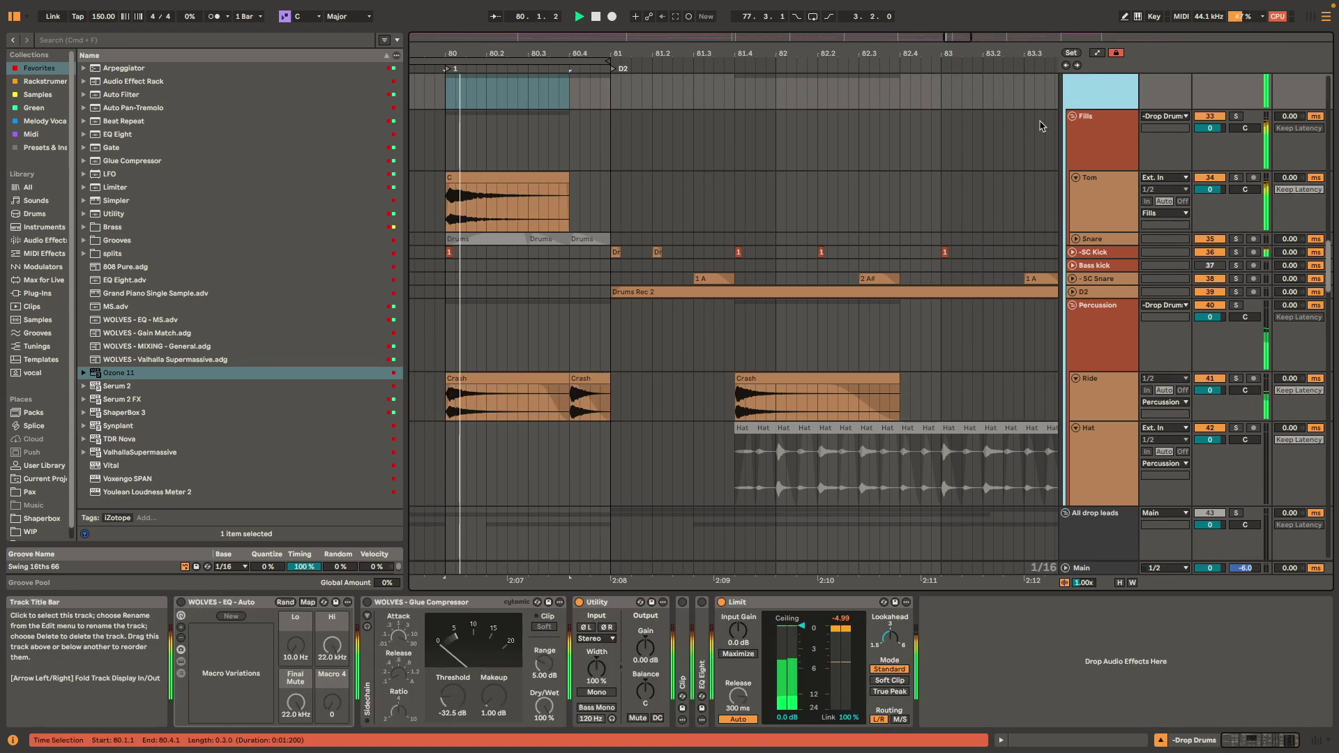
- Select the Crash clip at 80.4.1 on the Ride track and play it with the track soloed
key("space")
left_click(598, 394)
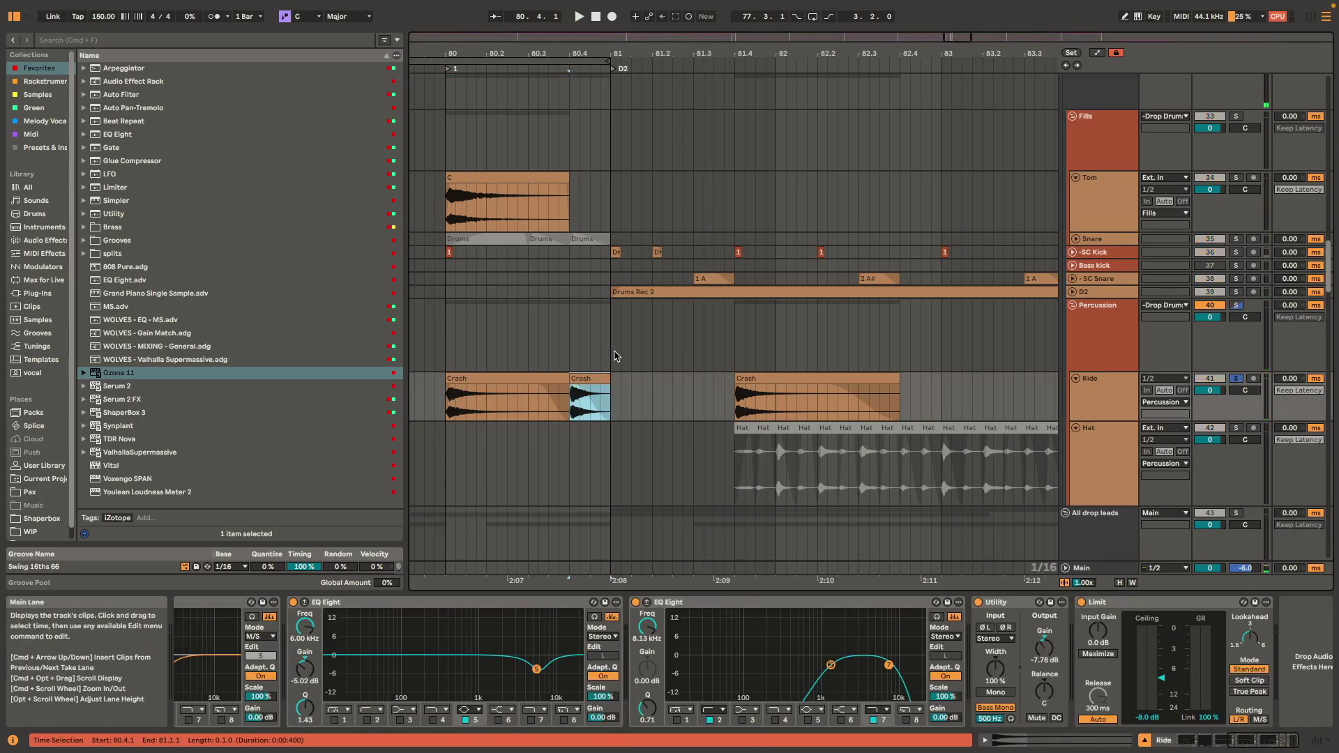
key("space")
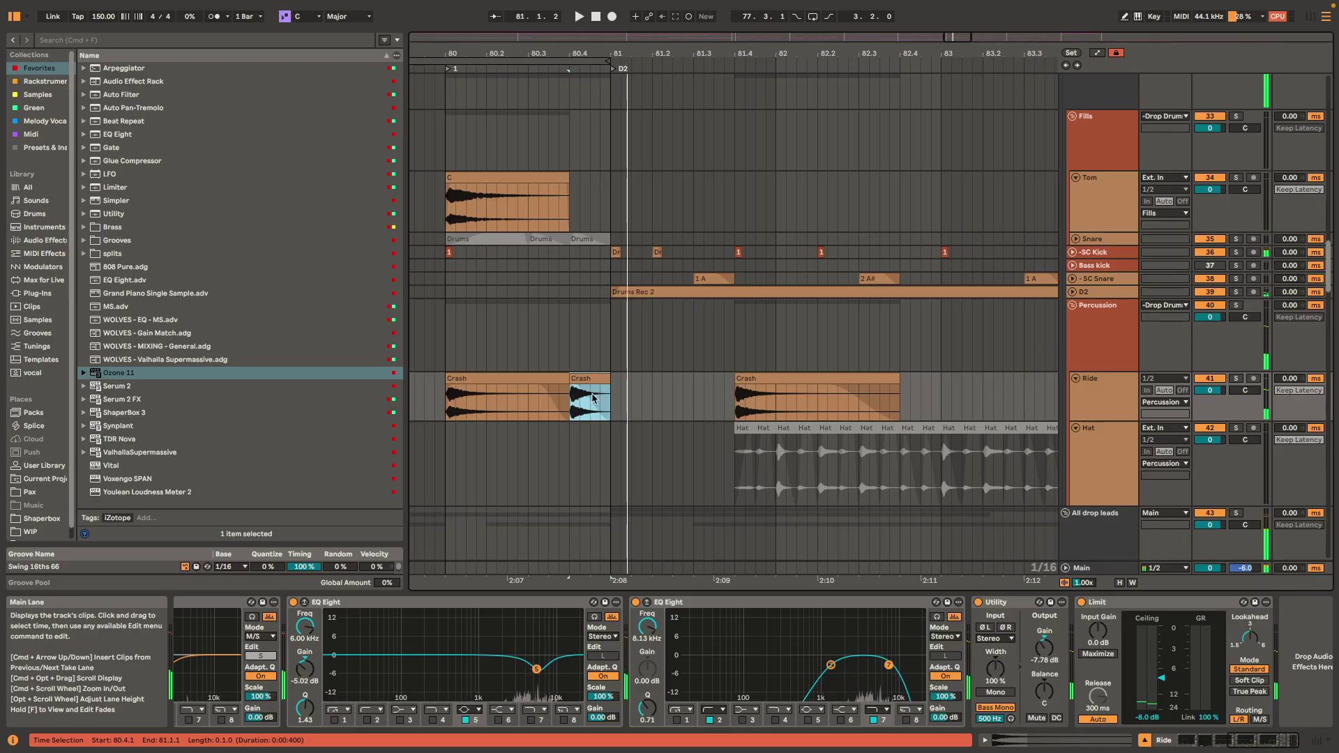
- Unfold the -SC Kick track, select its Drums clip at 81.1.1 and play it with the track soloed
scroll(671, 370, "up", 5)
scroll(558, 279, "down", 1)
key("u")
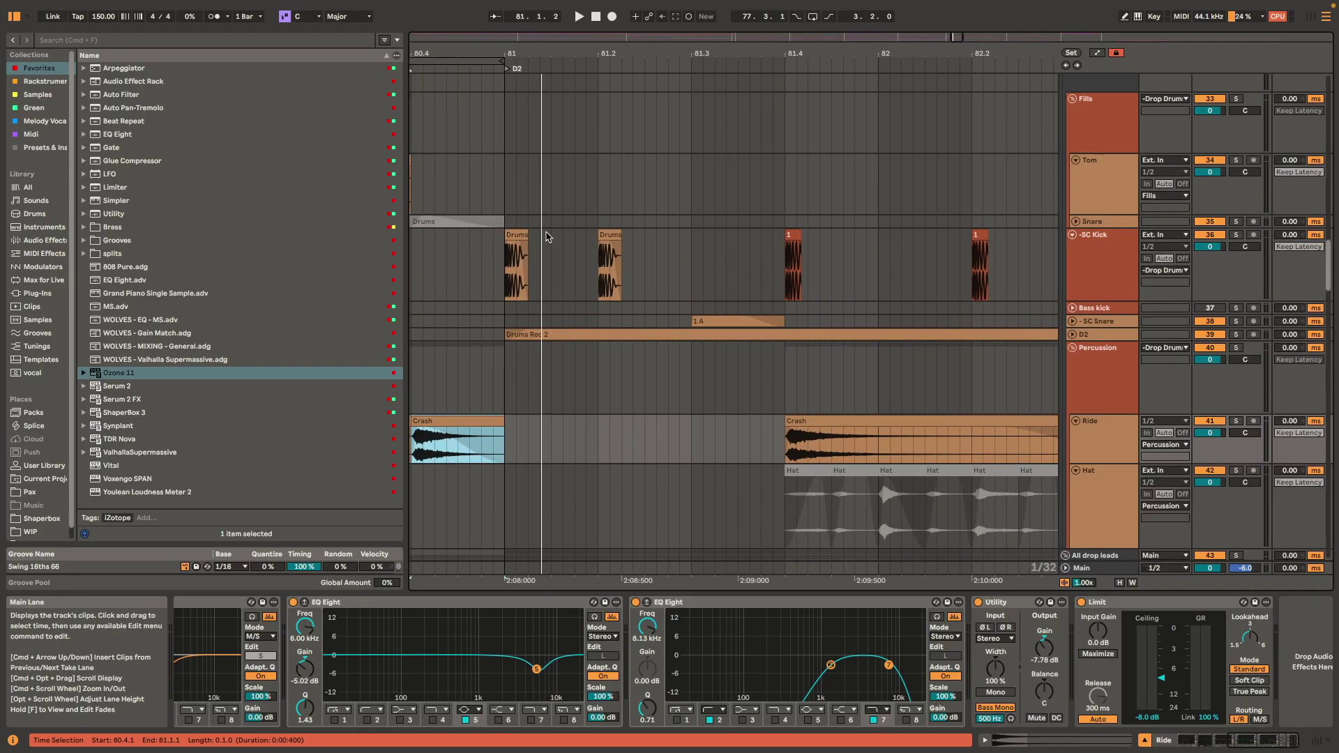
left_click(520, 244)
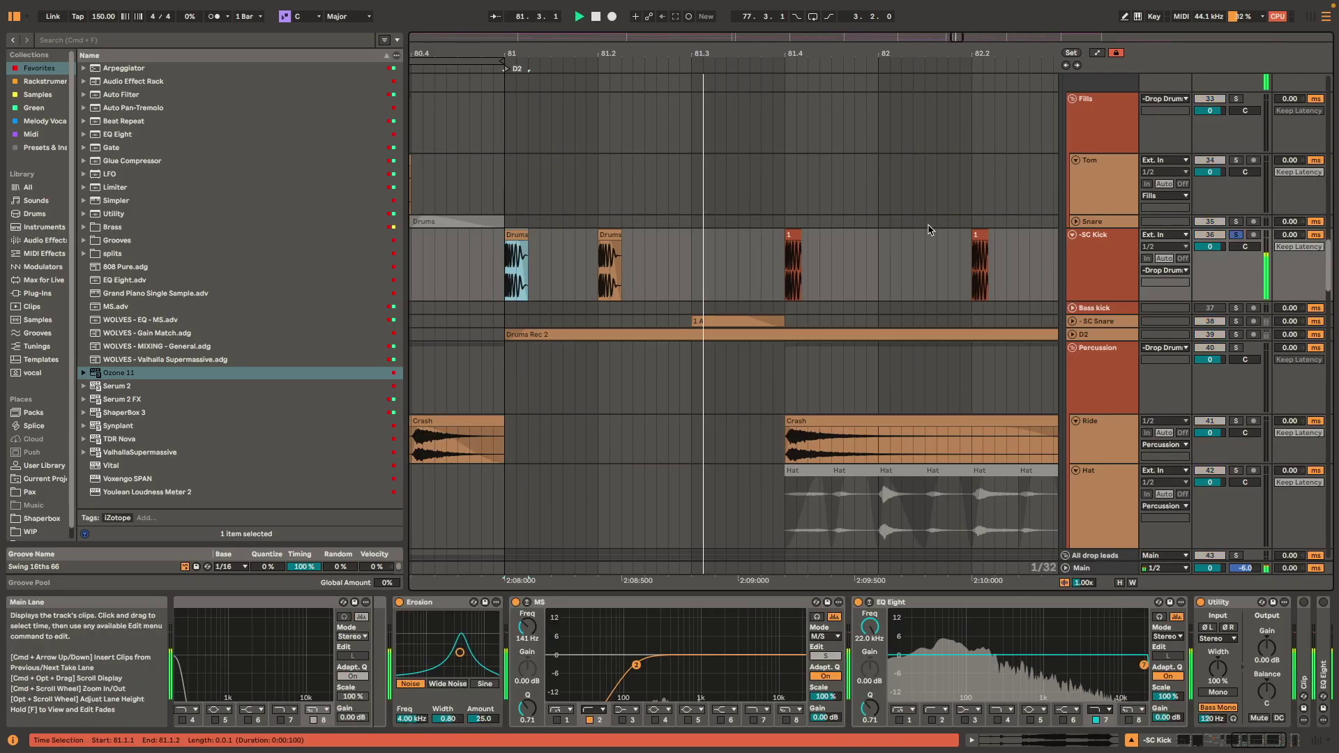
- Select the -Drop Drums group at 81.1.1 and play the start of the second drop with all its drums
scroll(1095, 115, "up", 1)
left_click(1093, 115)
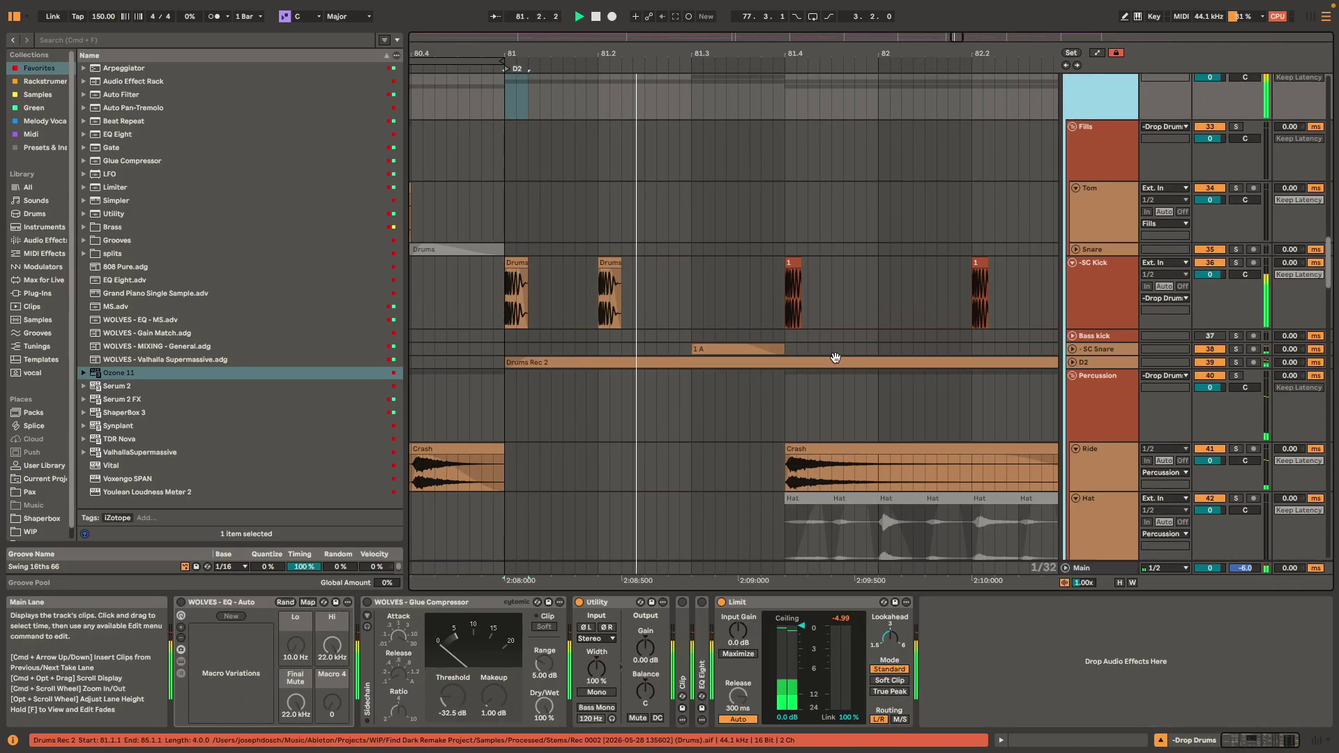
scroll(858, 321, "down", 3)
scroll(858, 321, "right", 2)
key("space")
- Select the range from 81.1.1 to 81.3.1 on the -SC Kick track and play its two Drums clips
left_click(733, 225)
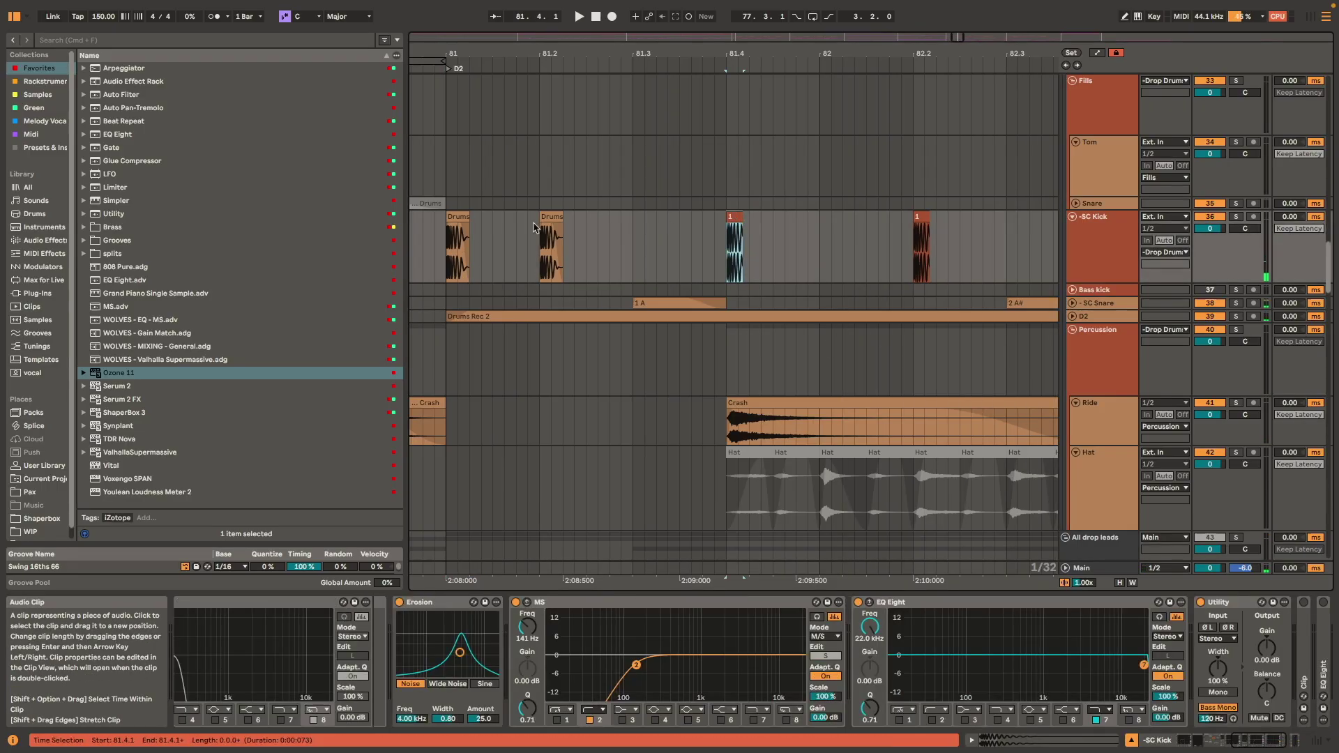
left_click(633, 229, "shift")
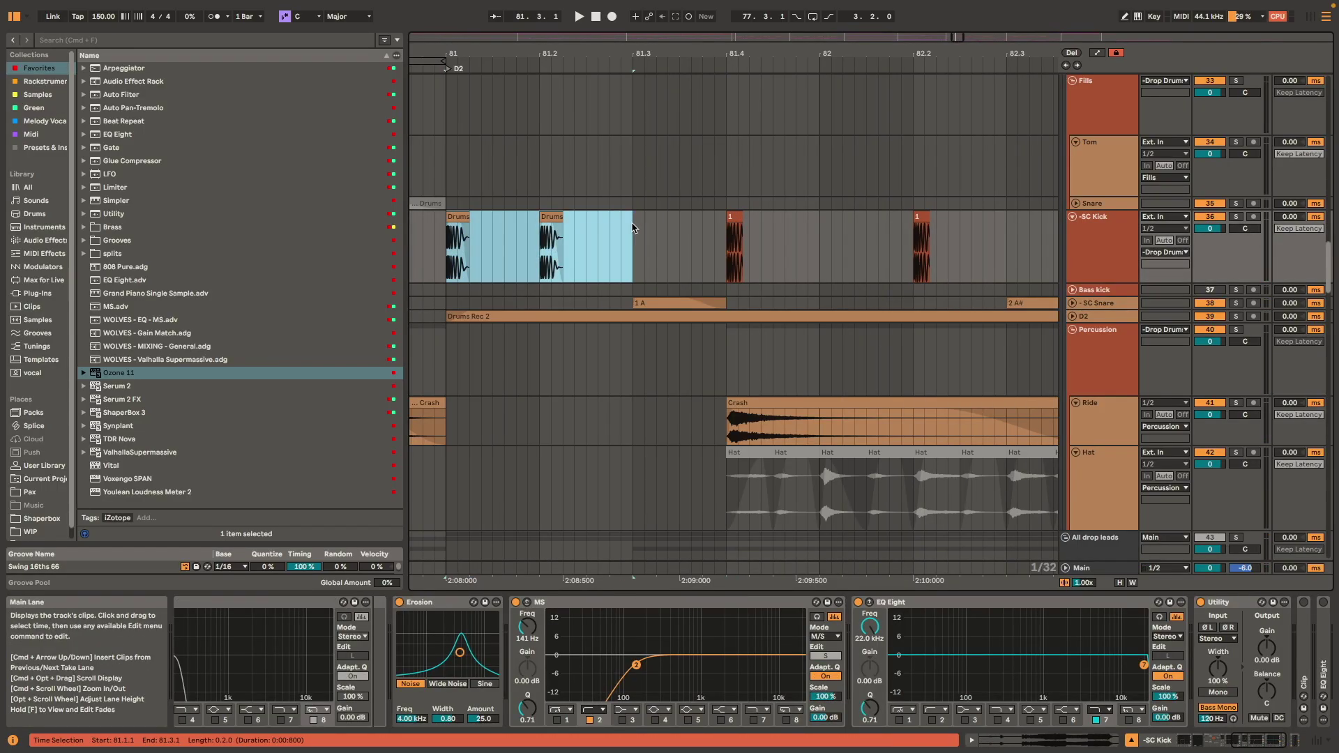
key("space")
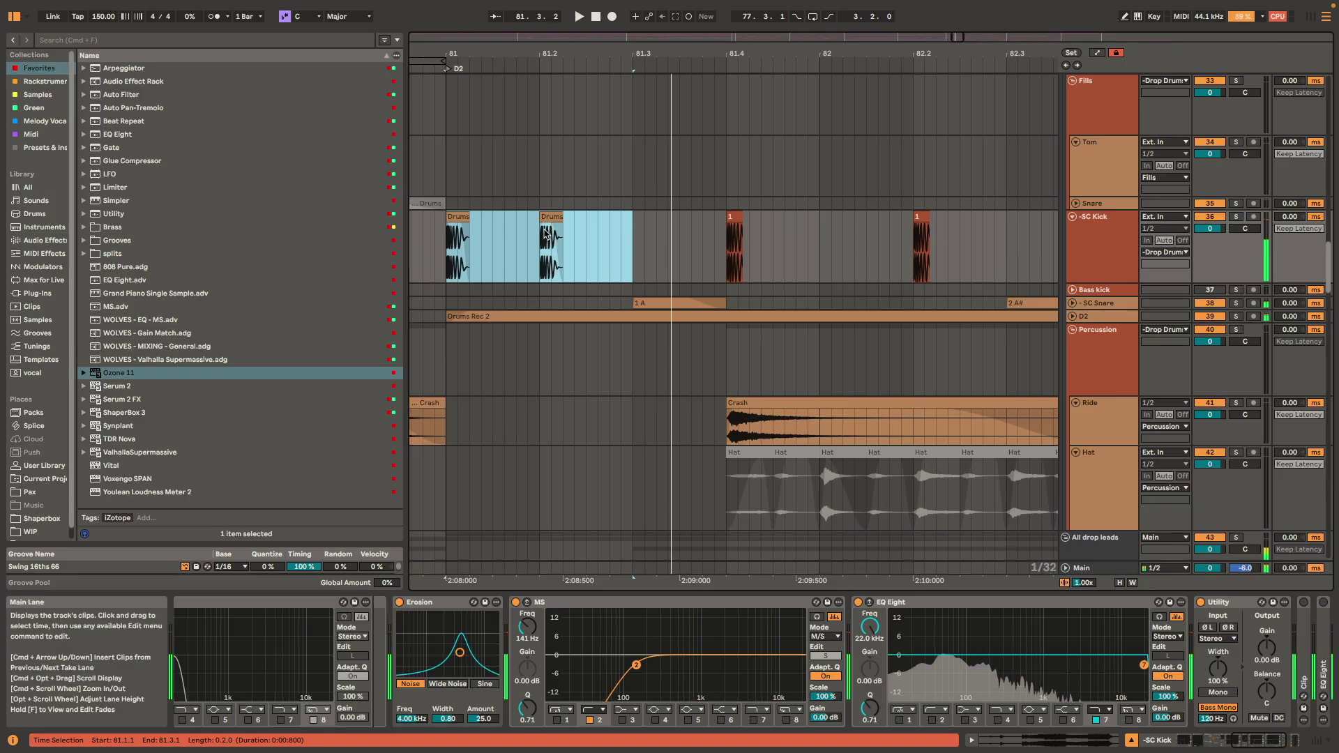
left_click(458, 217)
left_click(633, 234, "shift")
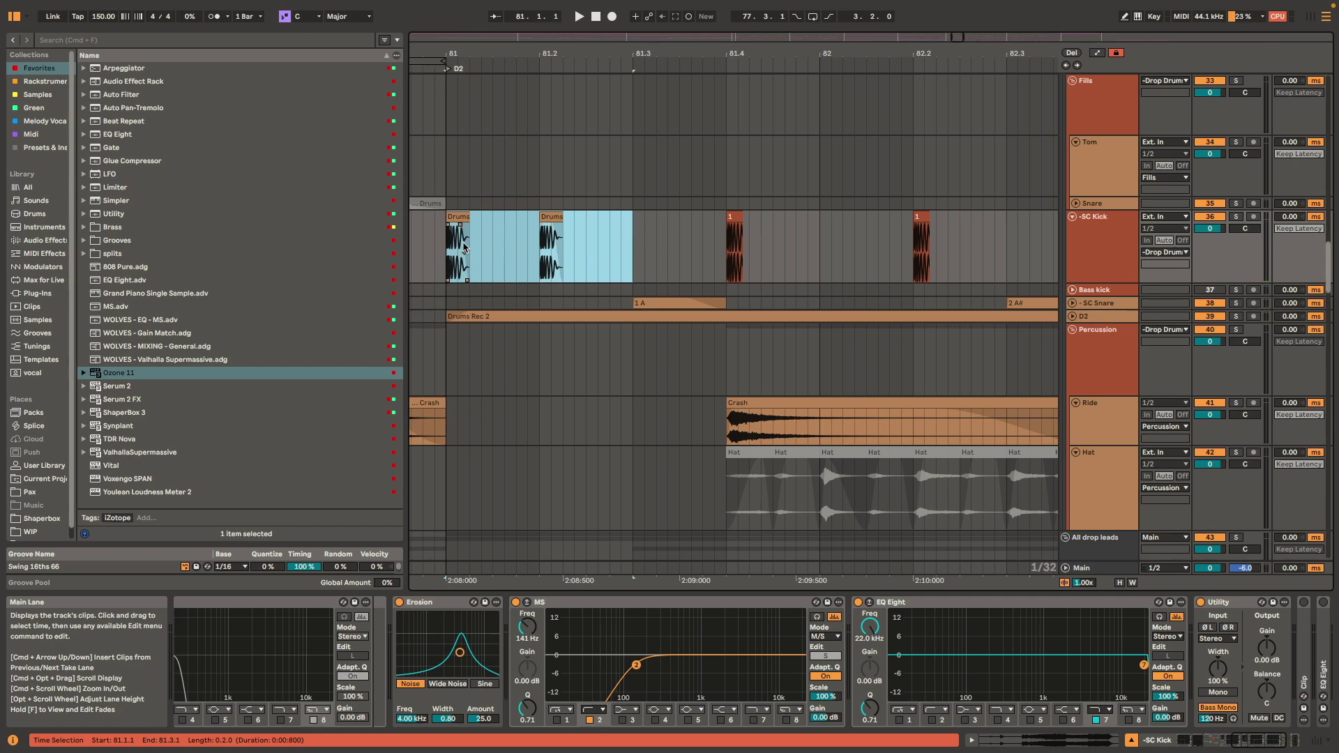
- Unfold the -SC Snare and D2 tracks to bring their clip waveforms into view
scroll(695, 300, "up", 3, "alt")
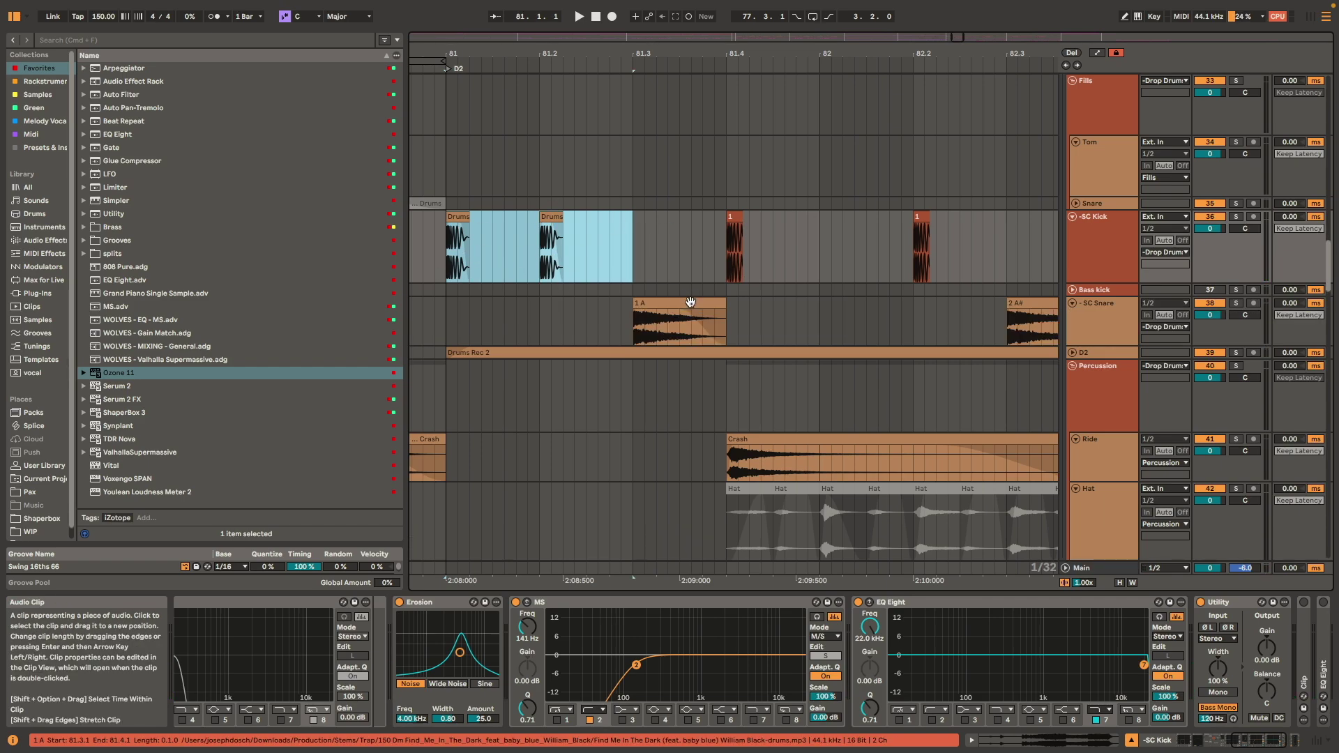
scroll(739, 353, "up", 3, "alt")
scroll(729, 354, "up", 2, "alt")
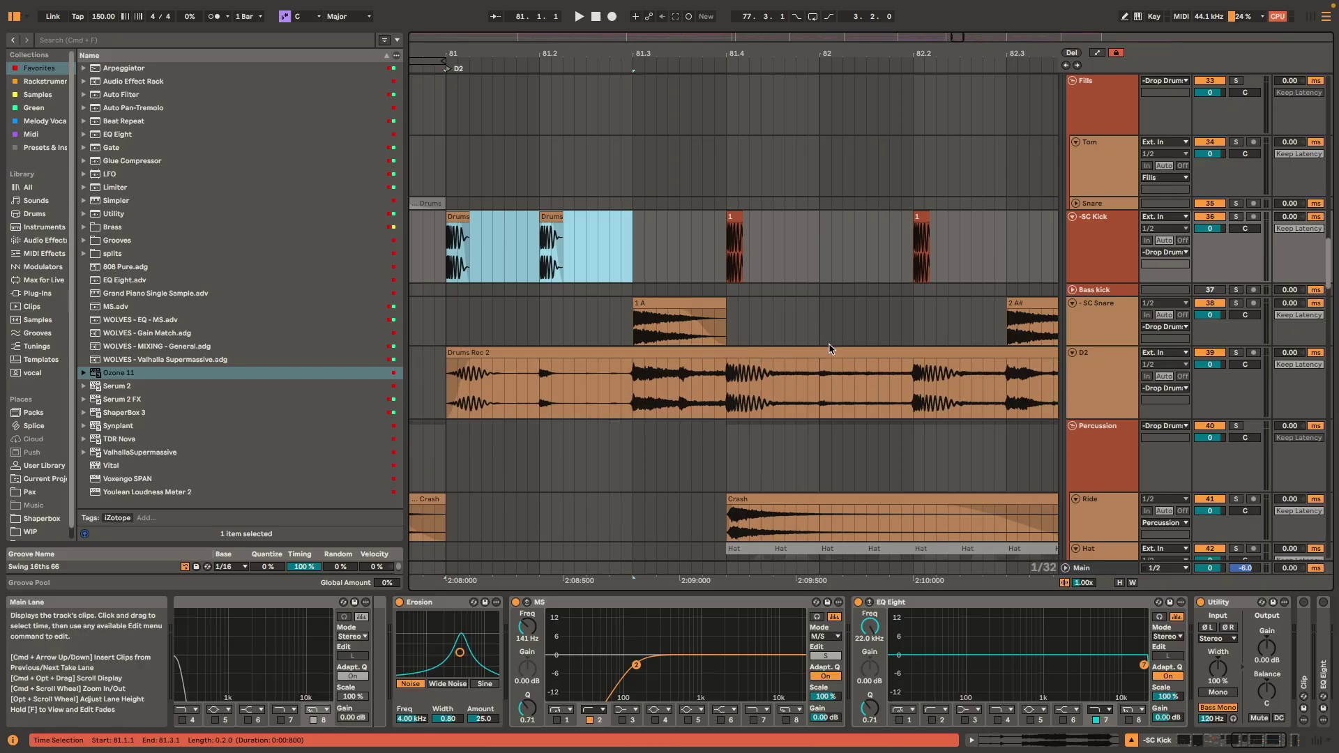
- Select the -Drop Drums group over 81.1.1 to 81.3.1 and play the pattern with the kick, snare and D2 waveforms in view
scroll(830, 349, "down", 4, "super")
scroll(1104, 113, "up", 5)
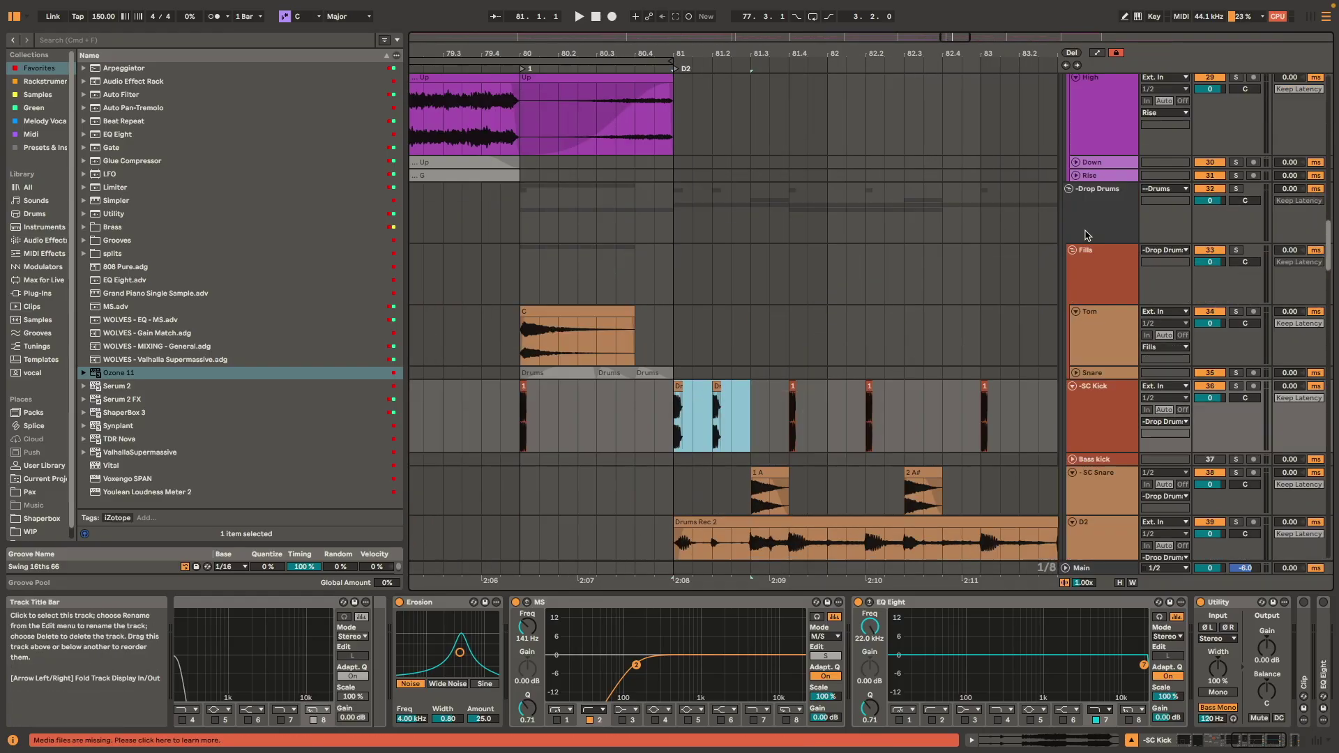
left_click(1108, 206)
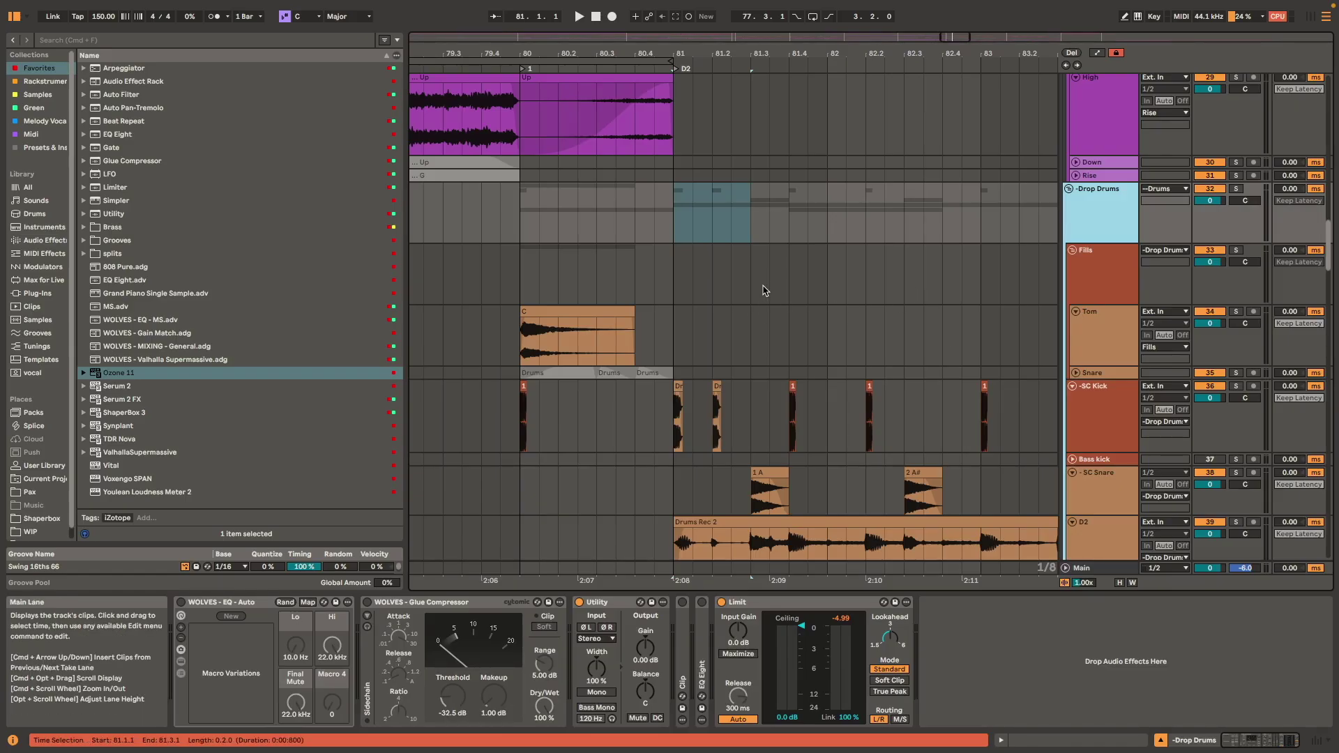
key("space")
scroll(922, 436, "down", 3)
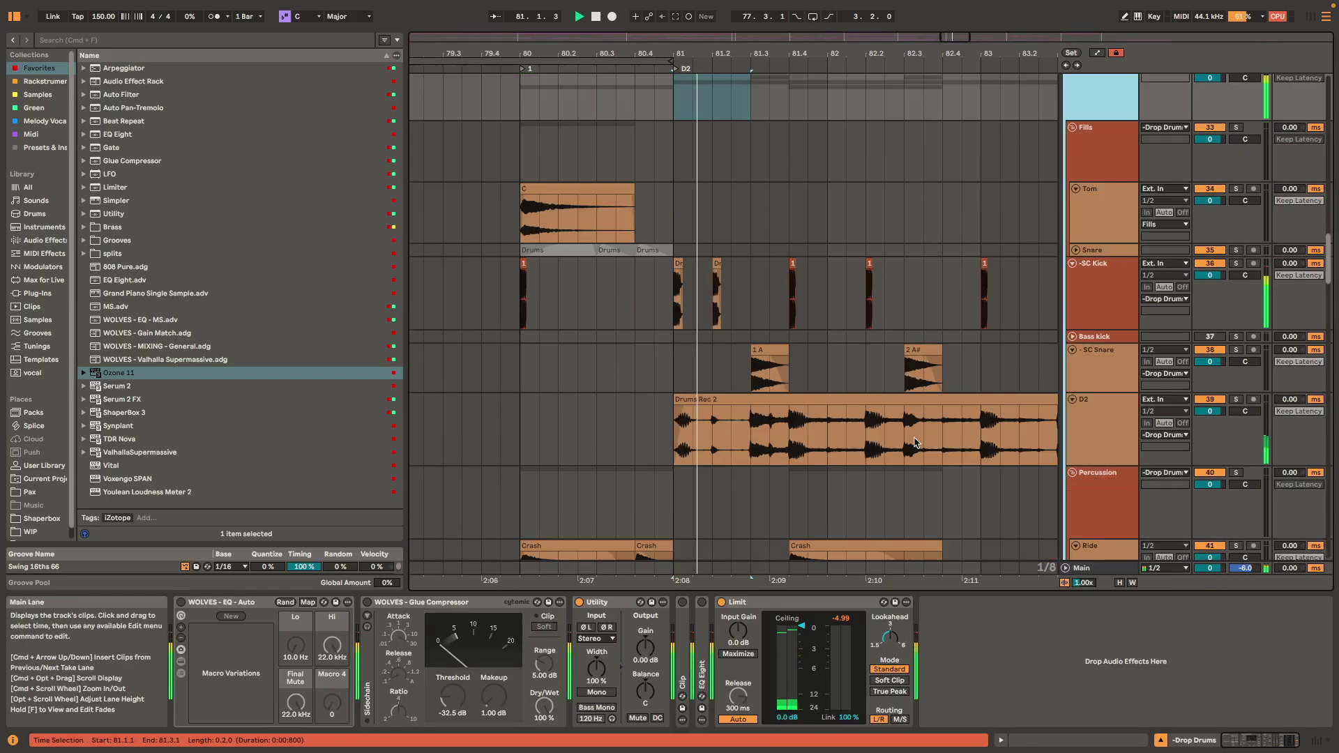
- Select the D2 track during playback and follow its Drums Rec 2 clips through the second drop
left_click(1095, 436)
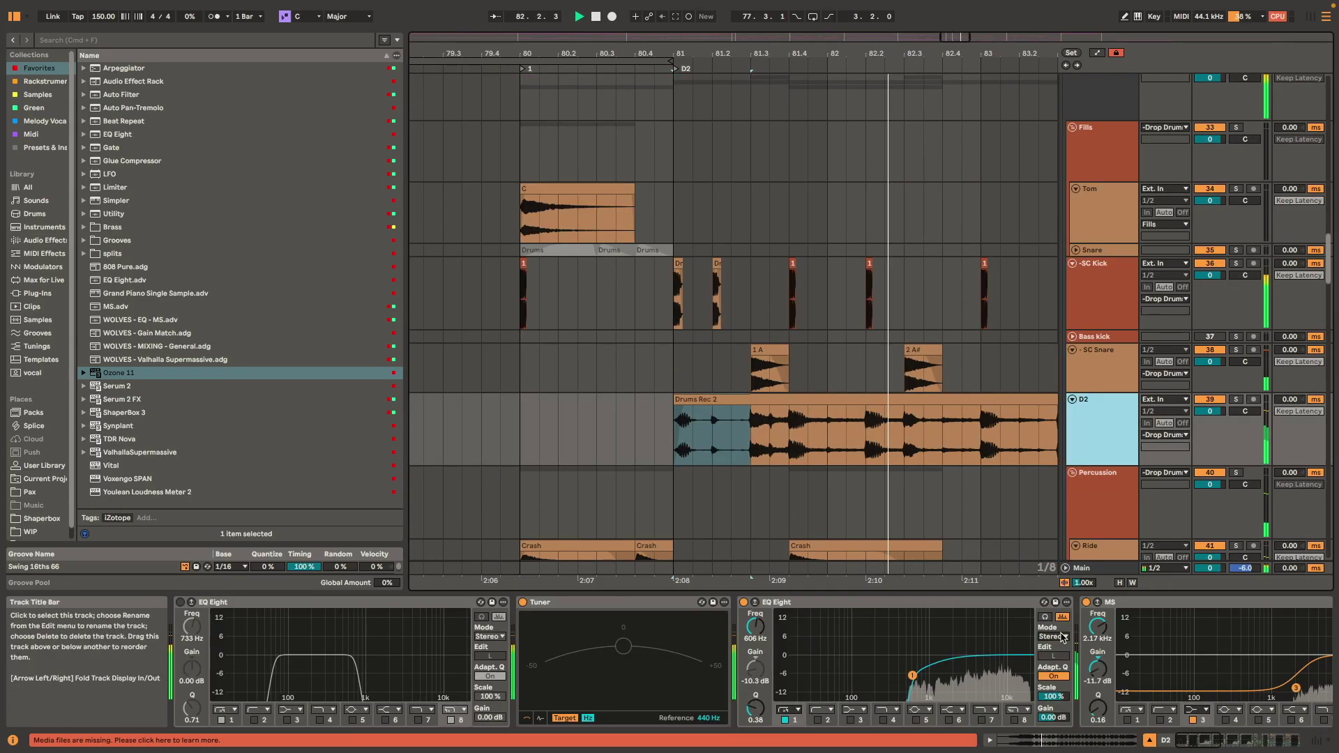
scroll(858, 356, "down", 3)
scroll(857, 356, "down", 2)
scroll(858, 357, "down", 2, "super")
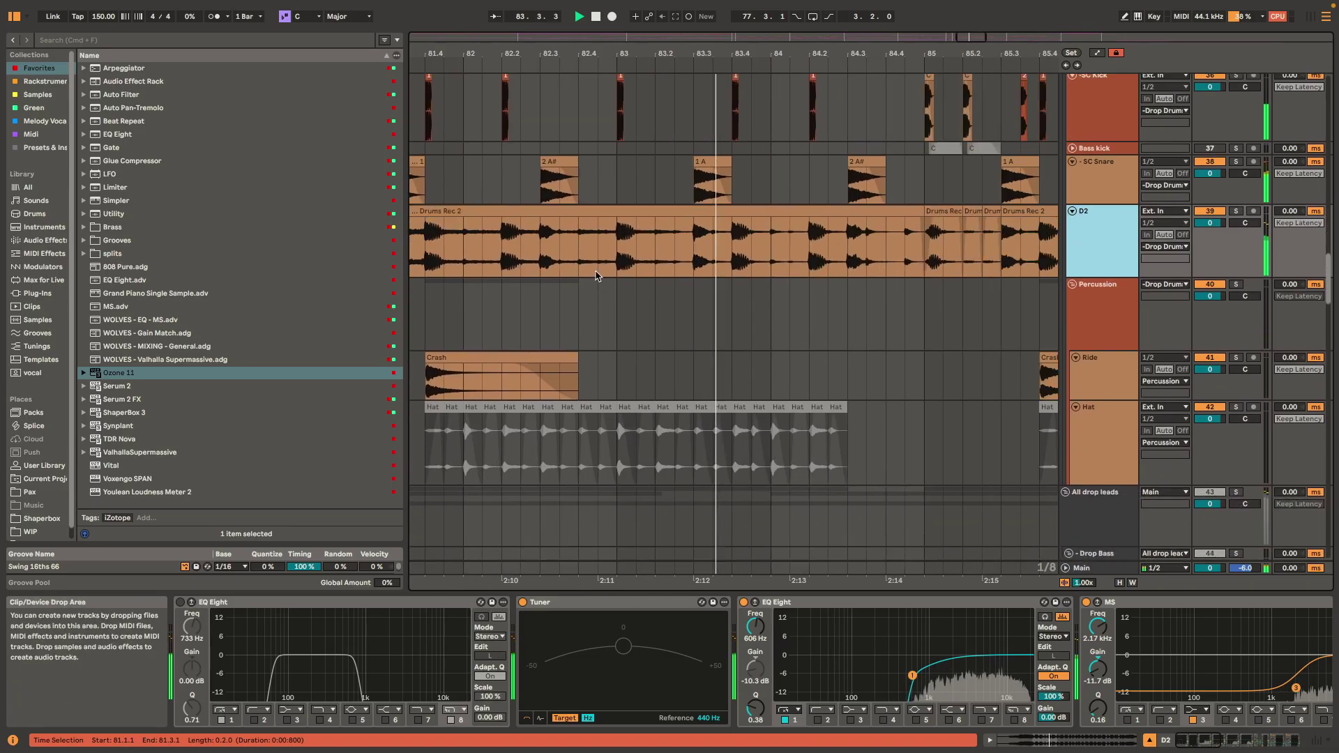
scroll(865, 383, "up", 4)
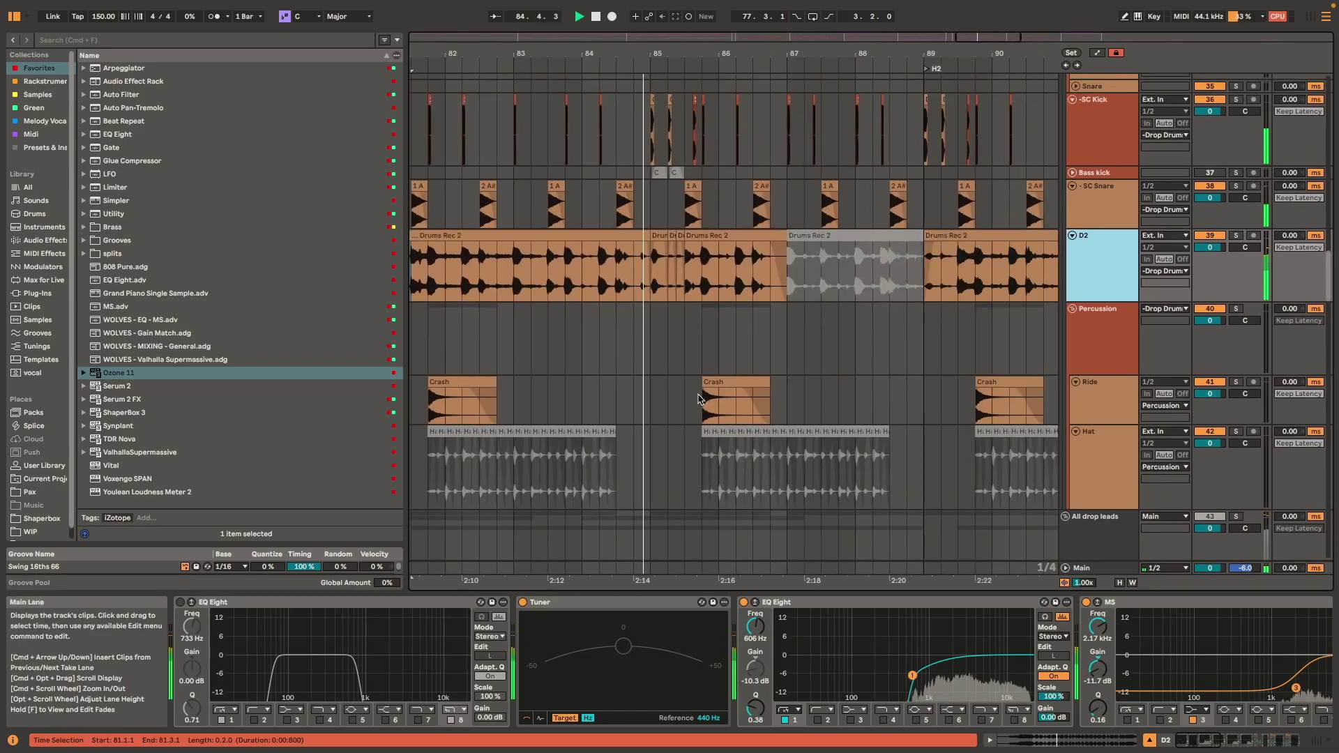
scroll(802, 359, "left", 3)
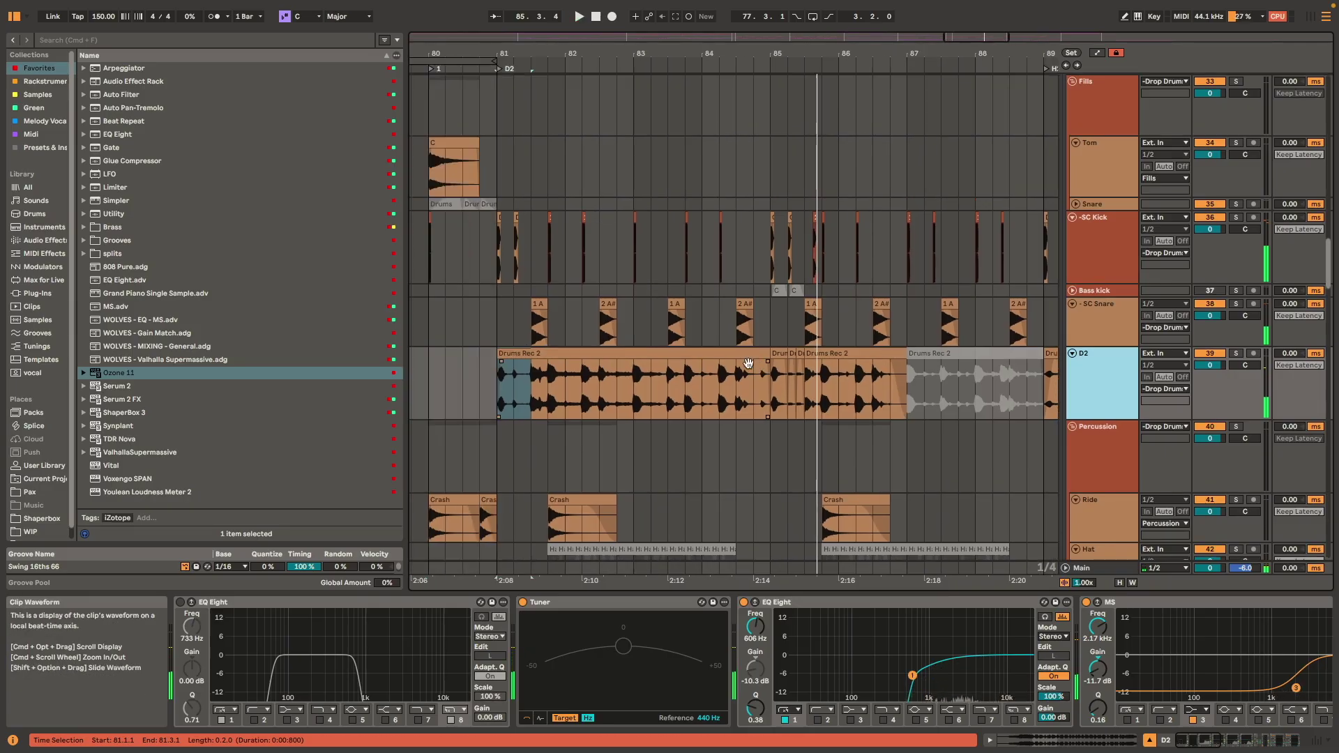
- Fold the D2 track and the Percussion group to compact the drum section
scroll(714, 374, "down", 3, "alt")
scroll(714, 374, "down", 3, "alt")
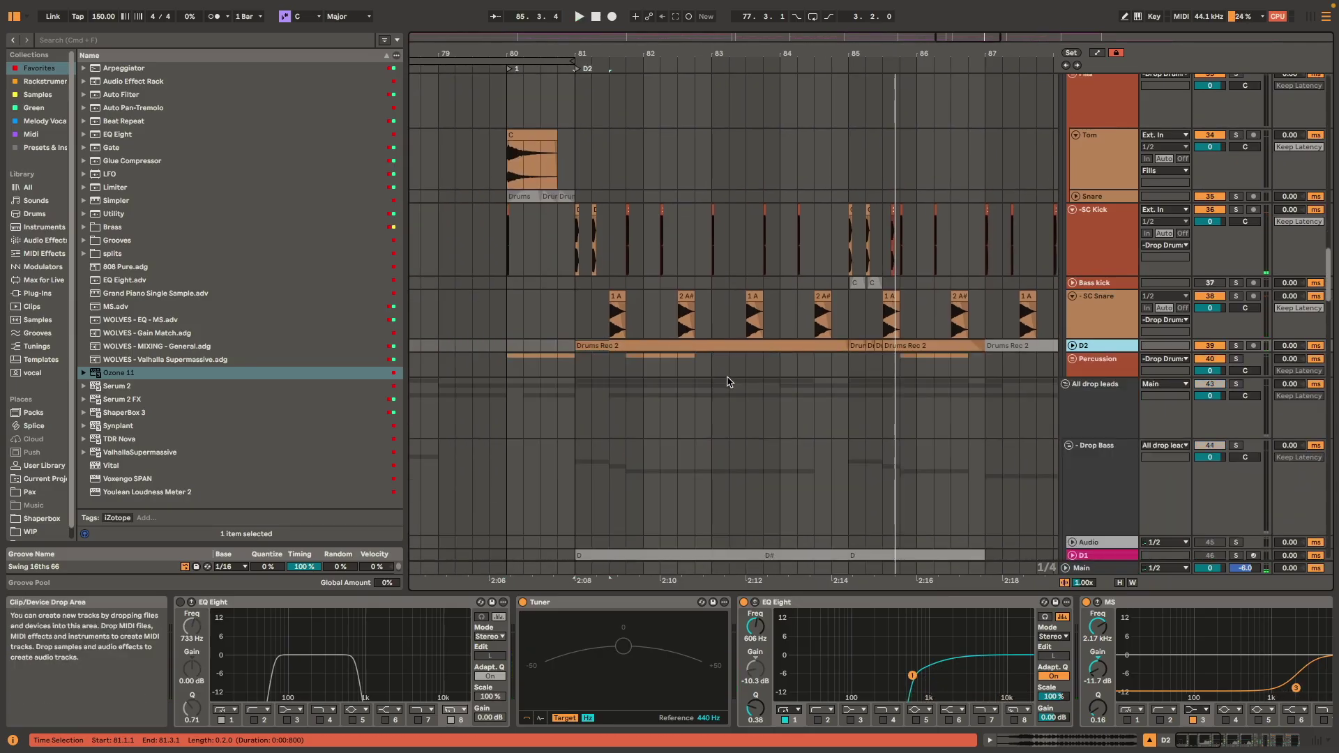
scroll(872, 400, "down", 4, "super")
scroll(795, 339, "right", 3)
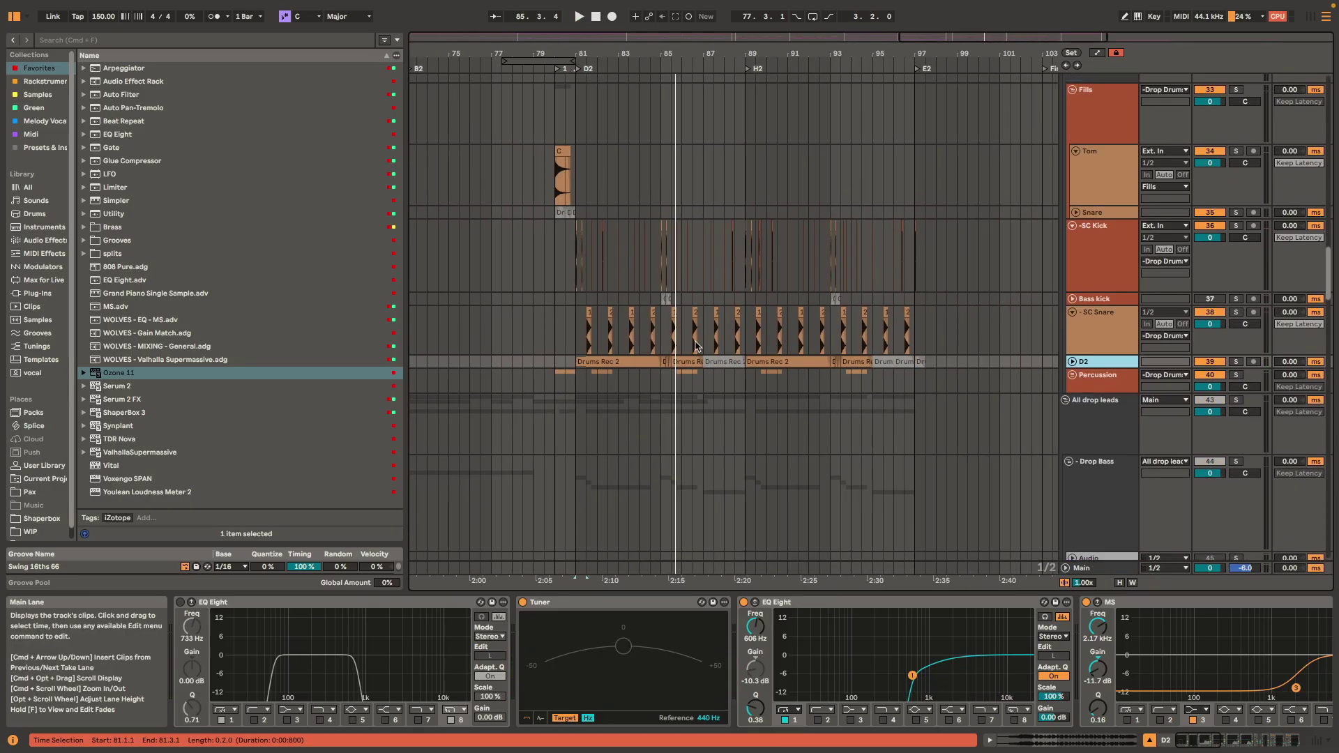
- Play the second drop from 81.1.1 in the full mix and place the insert marker at 85.1.1 on the -SC Kick track
scroll(658, 291, "up", 3, "super")
scroll(1084, 165, "up", 1)
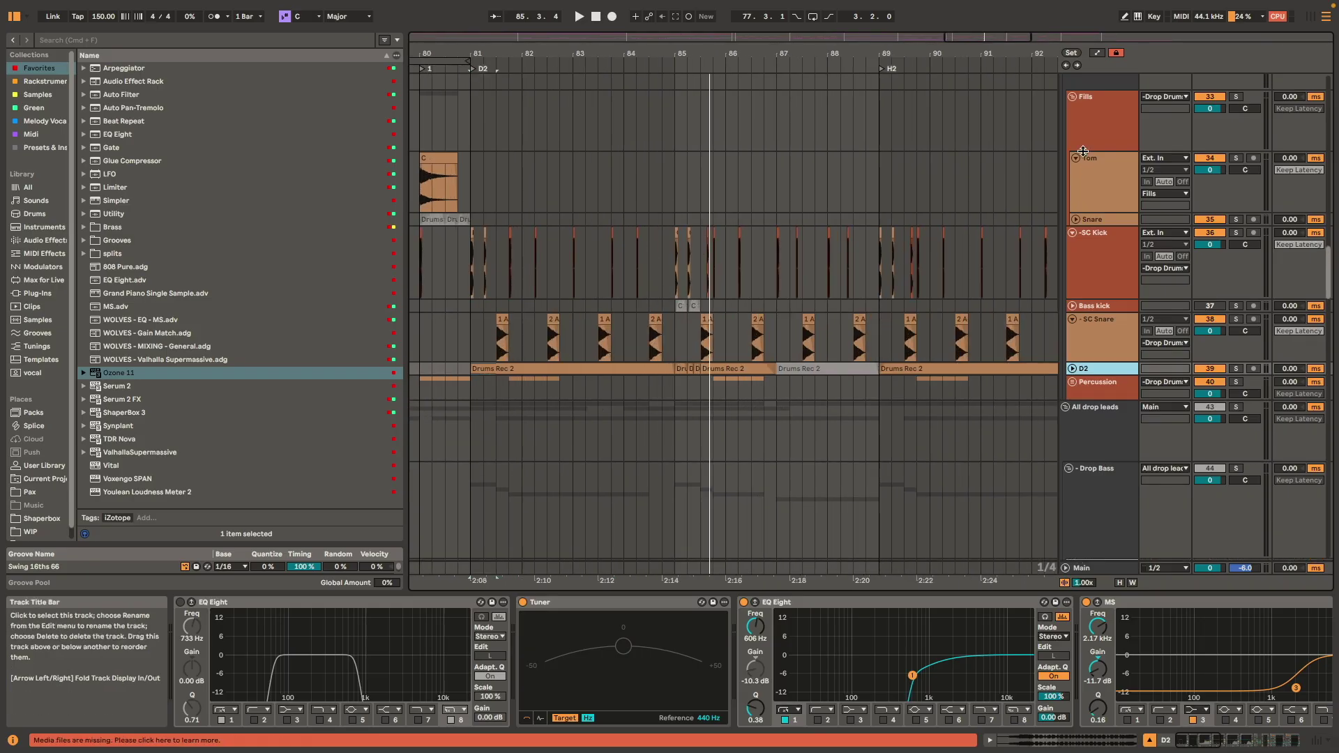
left_click(1099, 83)
key("space")
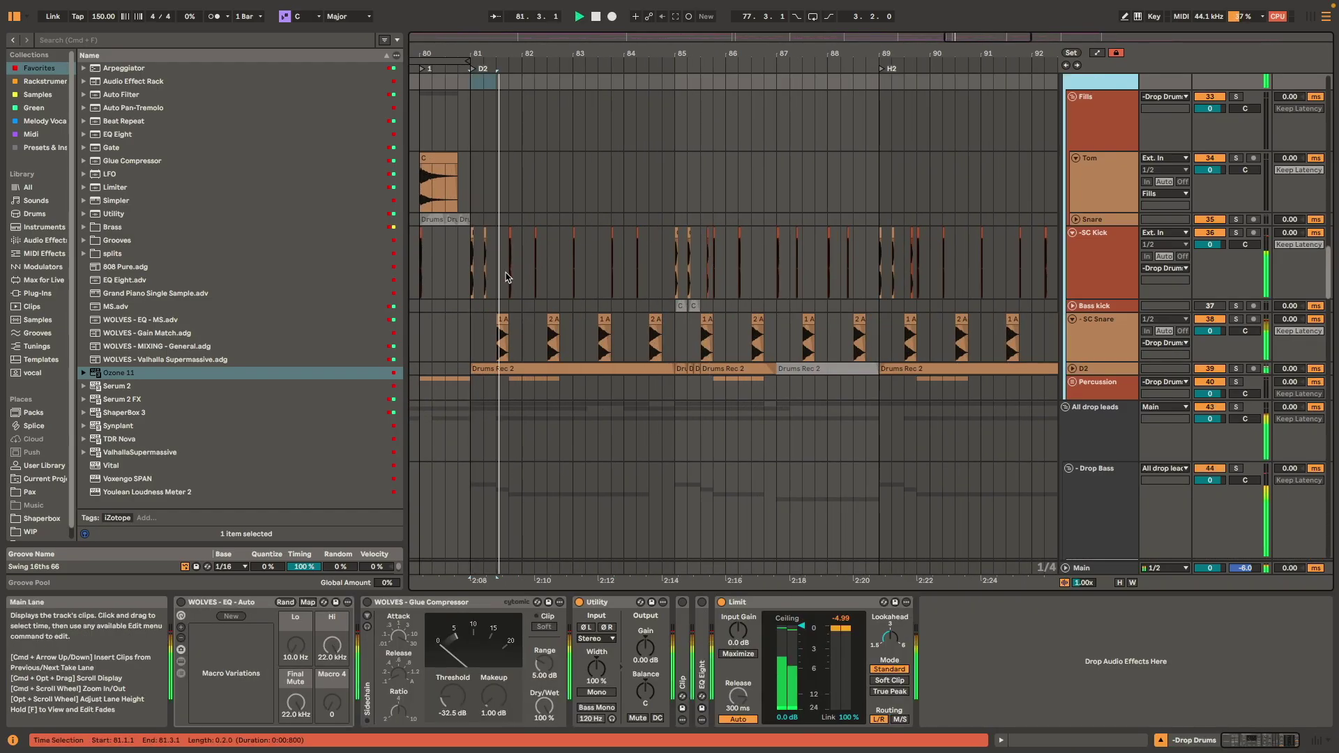
left_click(676, 260)
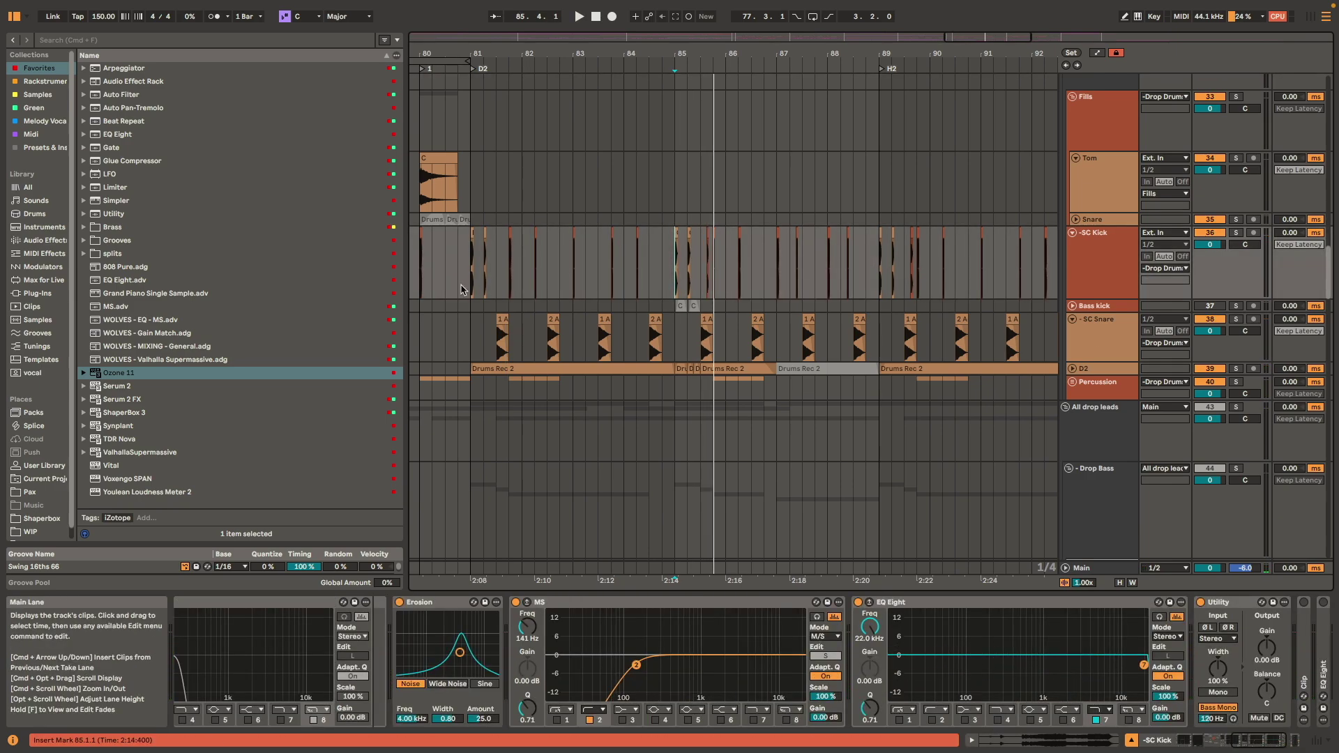
- Unfold the Stabs group, place the insert marker at 81.1.1 and play the group soloed
scroll(1002, 311, "down", 10)
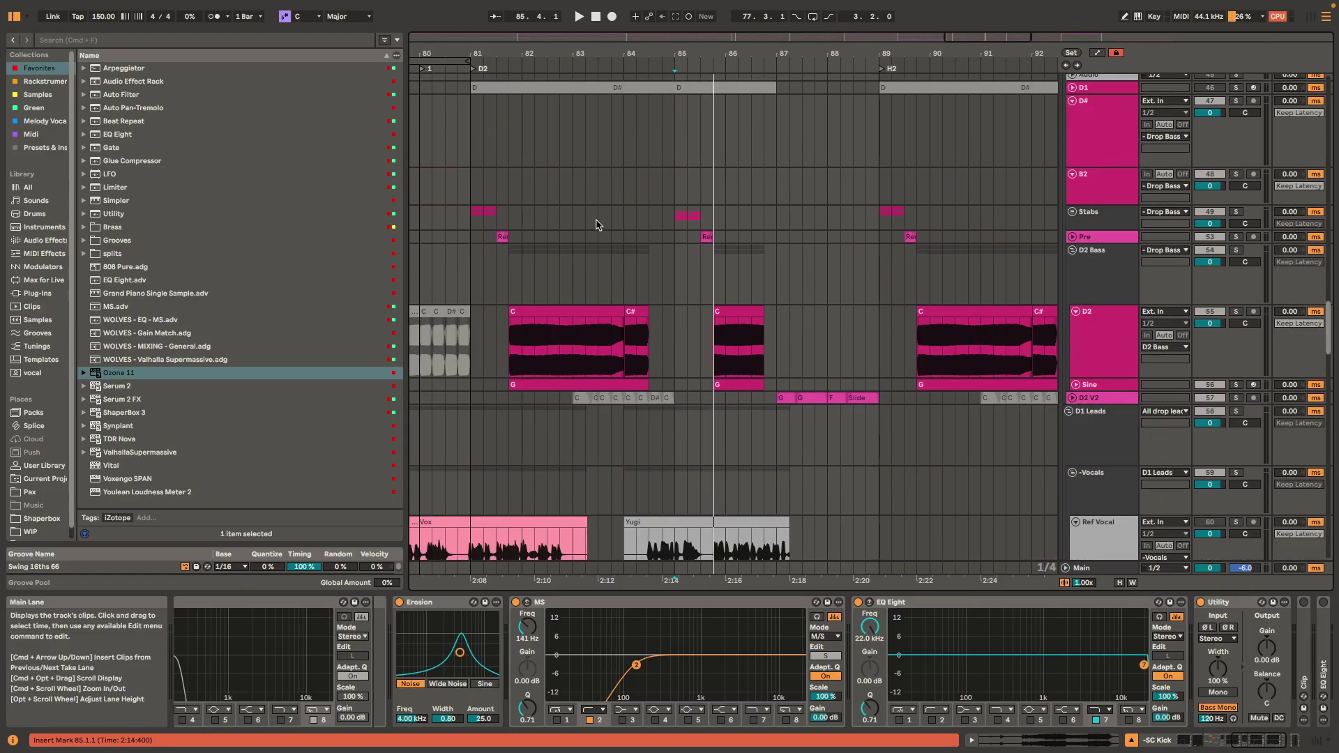
left_click(597, 225)
key("u")
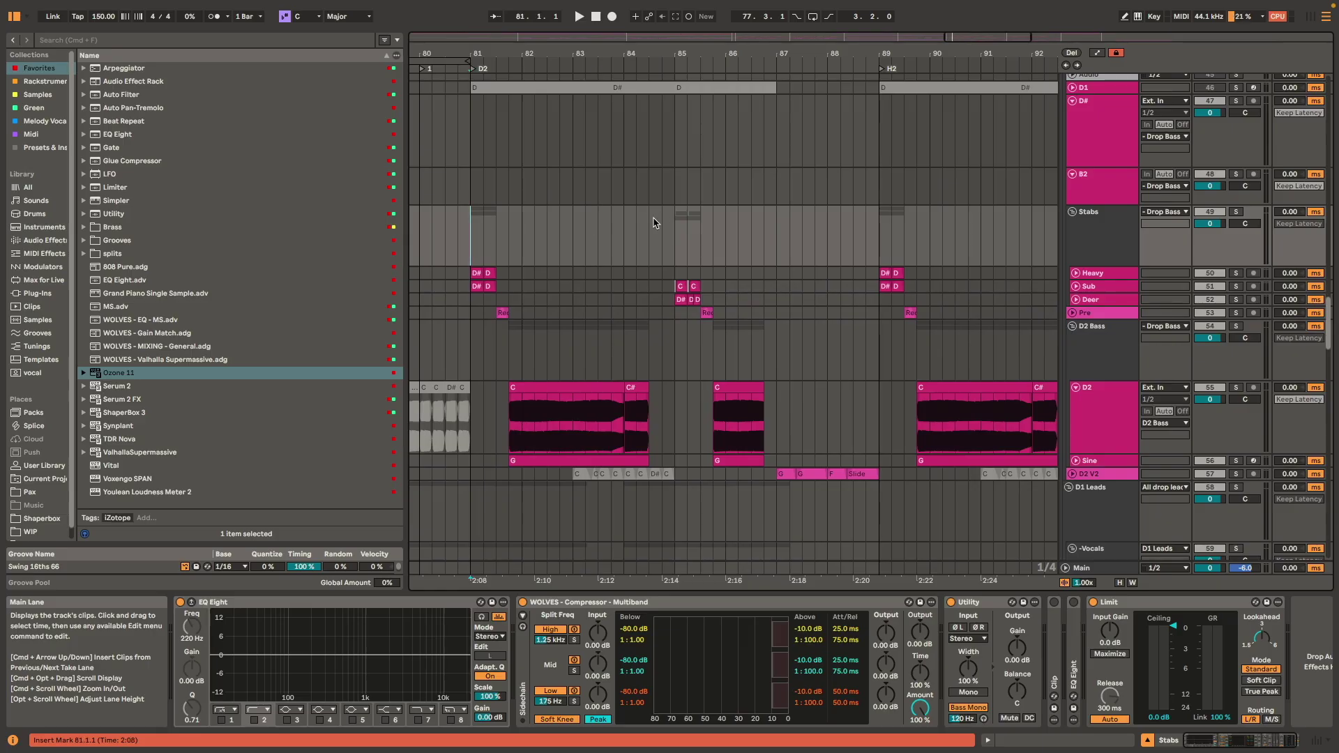
key("space")
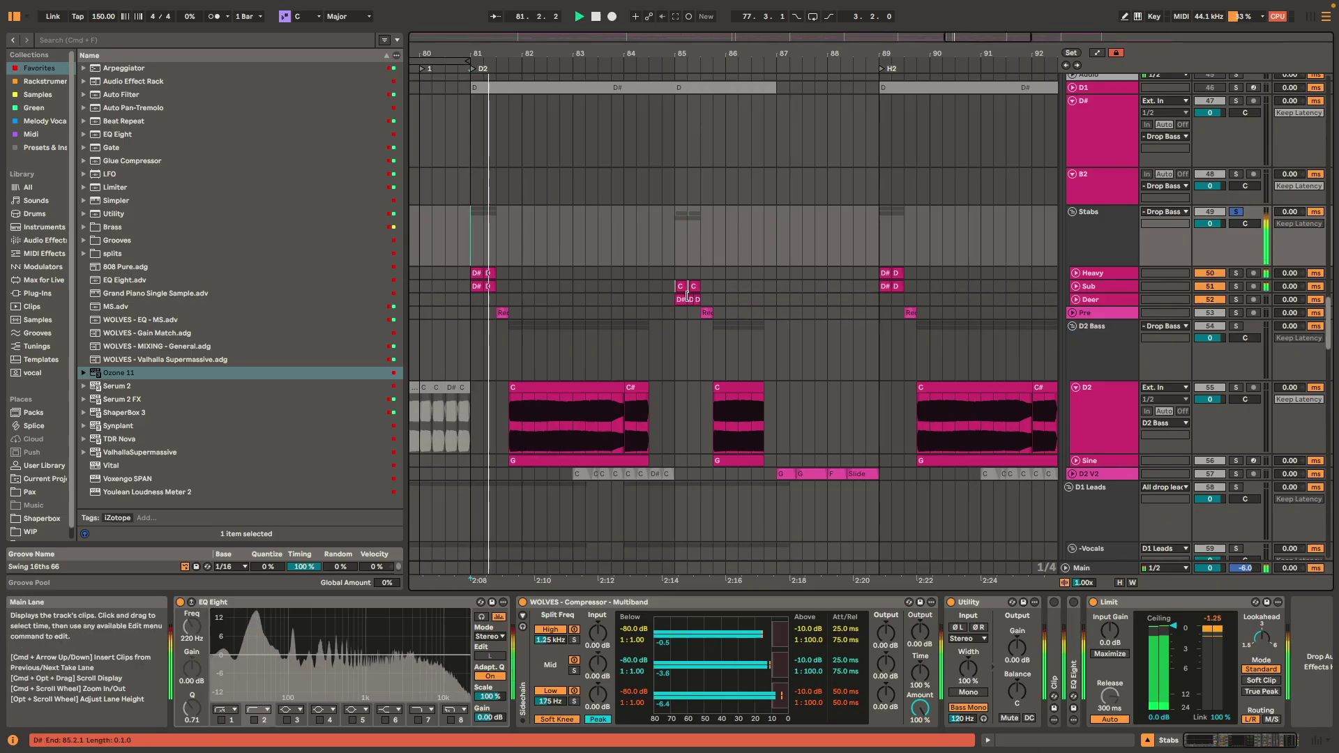
- Unfold the Heavy track in the Stabs group, select it to show its devices and stop playback
scroll(633, 286, "up", 3, "alt")
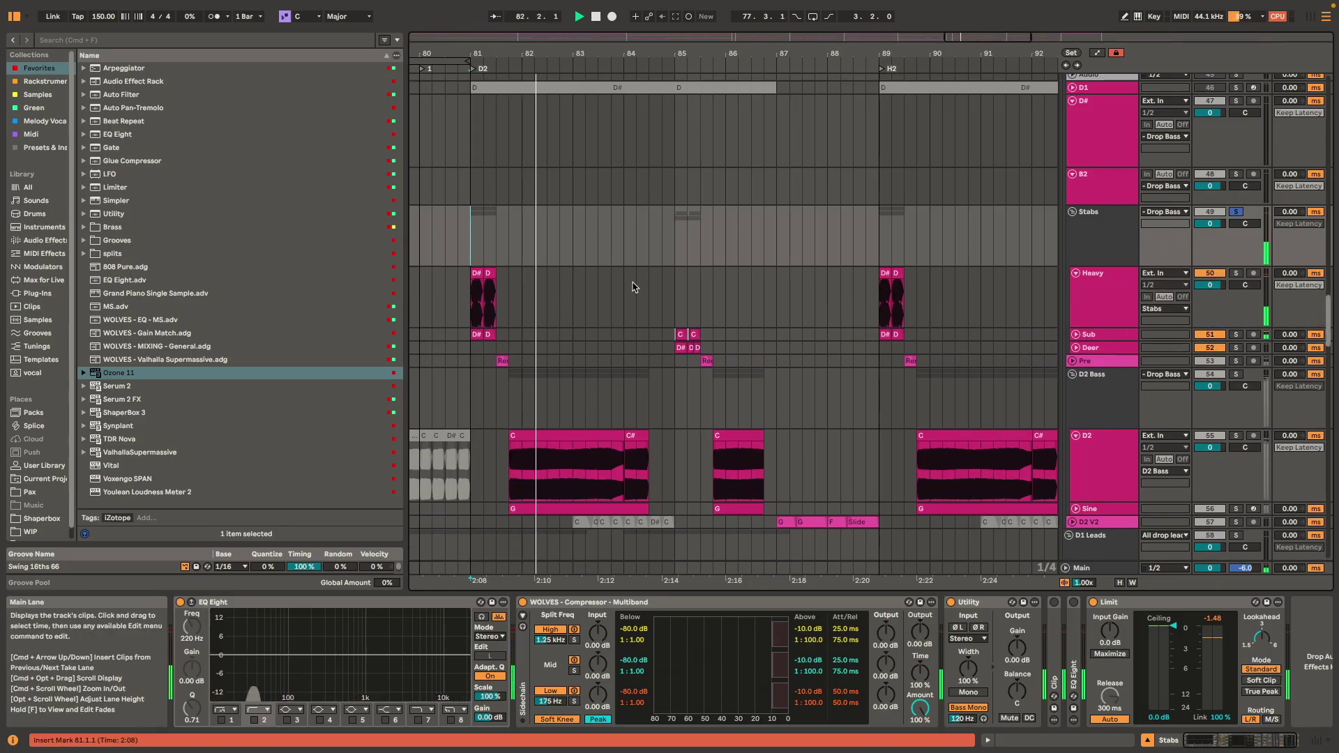
left_click(1109, 297)
key("space")
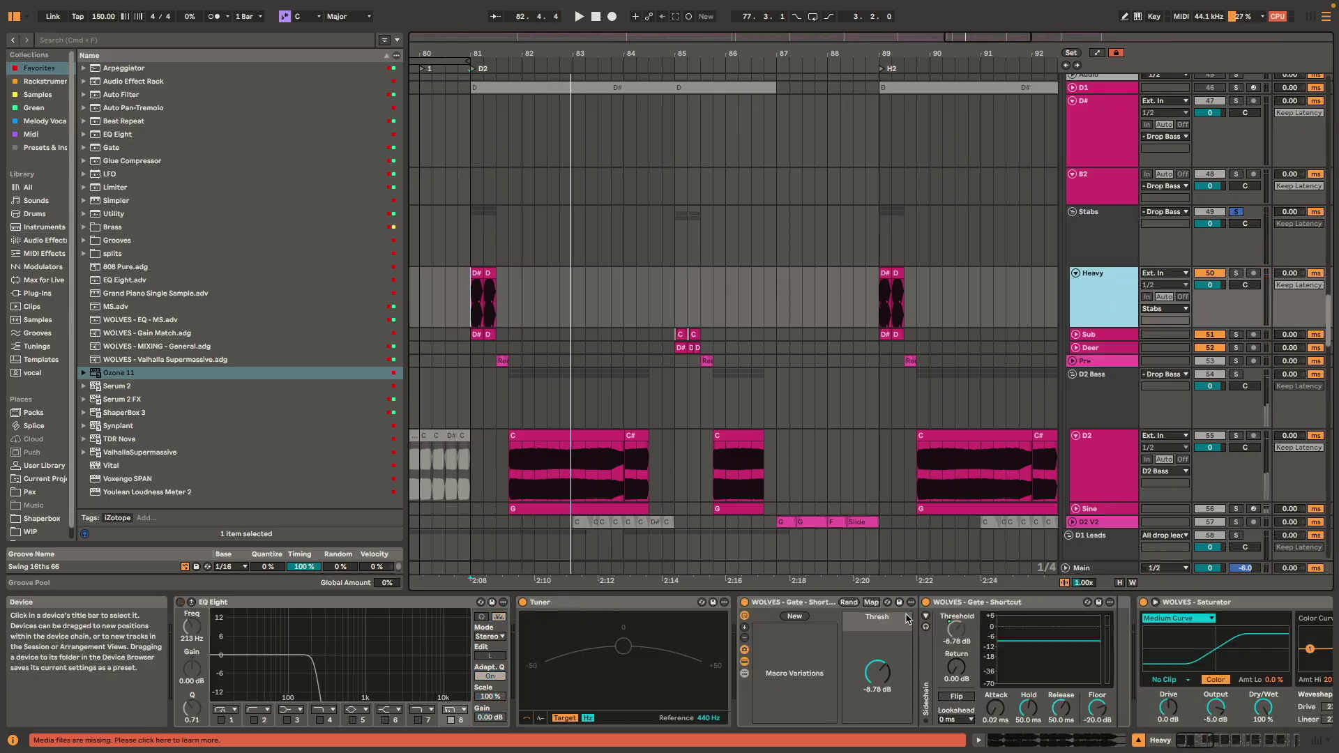
- Examine the Heavy track's device chain from the Gate and Saturator through to the Limiter, playing the stabs from 81.1.1
scroll(987, 663, "right", 5)
scroll(1193, 652, "right", 2)
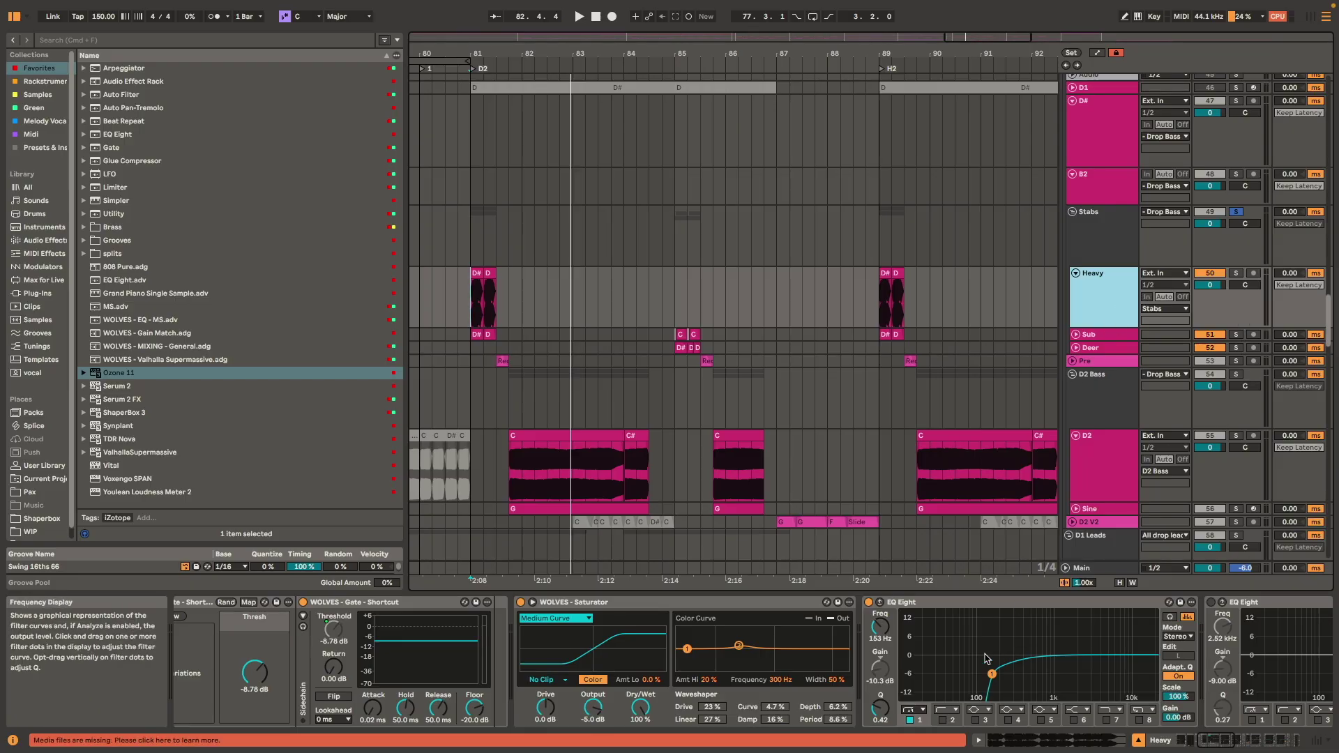
scroll(1070, 654, "right", 1)
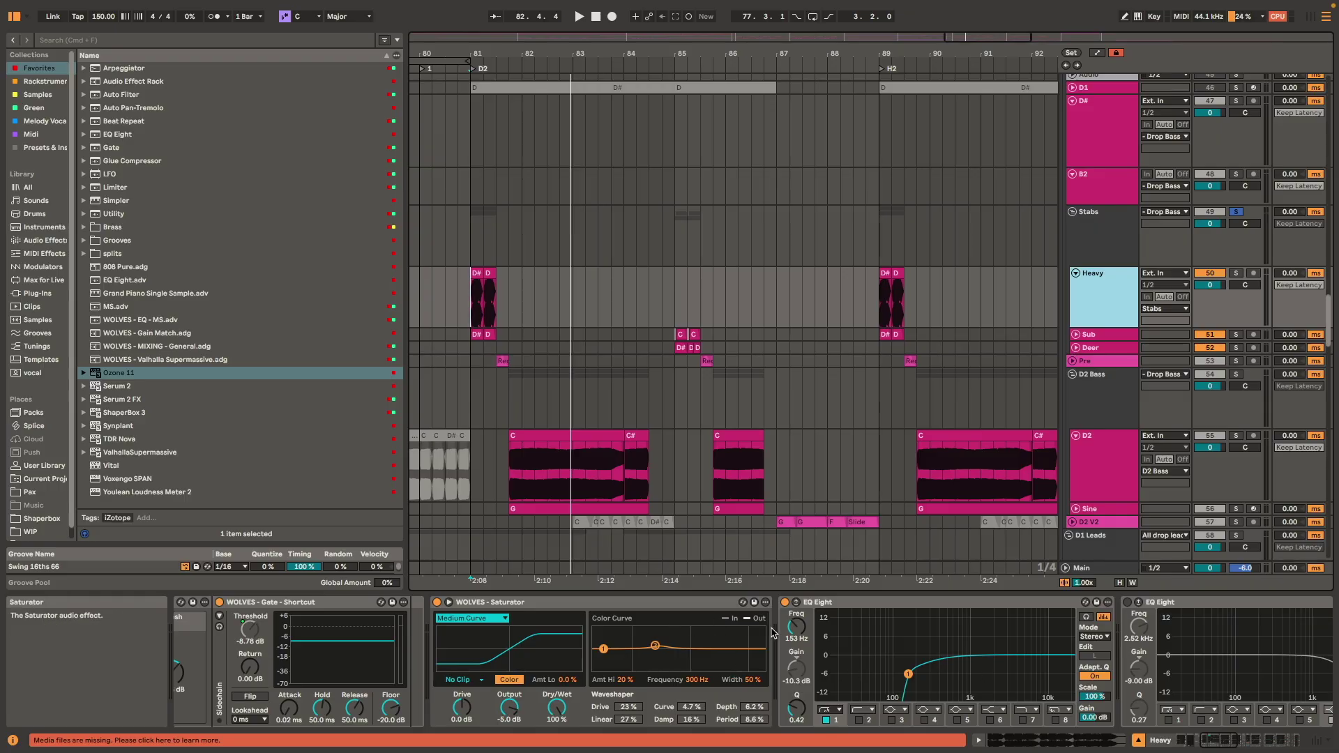
scroll(1115, 655, "right", 8)
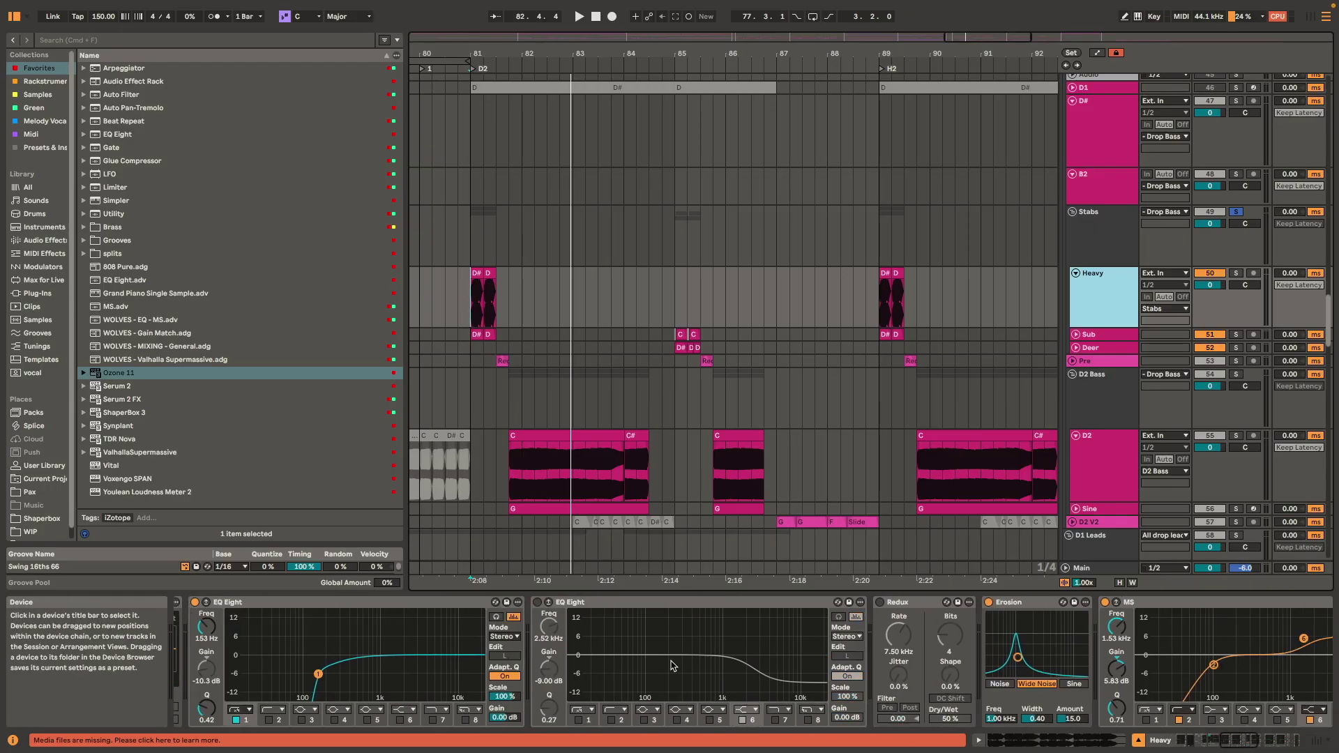
scroll(858, 655, "right", 2)
key("space")
scroll(897, 687, "right", 10)
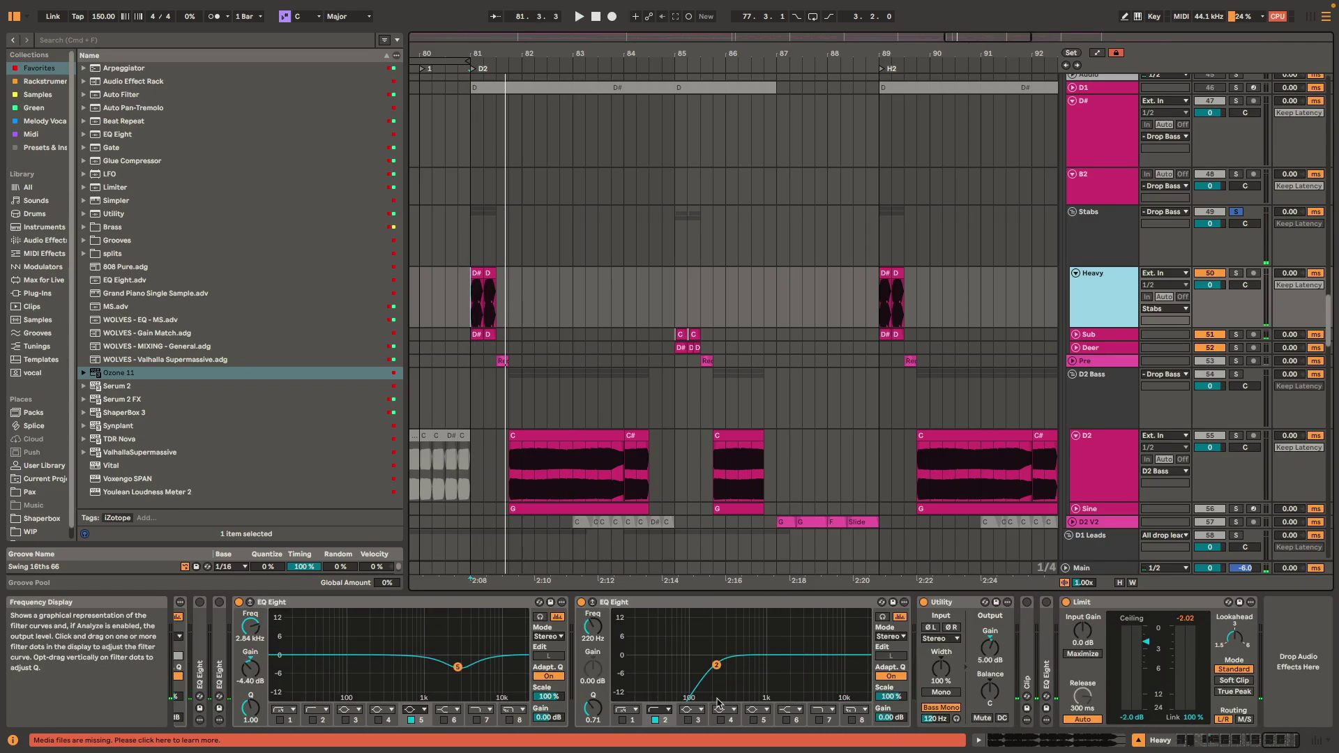
- Solo the Sub track, play it from 81.1.1 and examine its device chain from the EQs through to the Limiter
left_click(1089, 337)
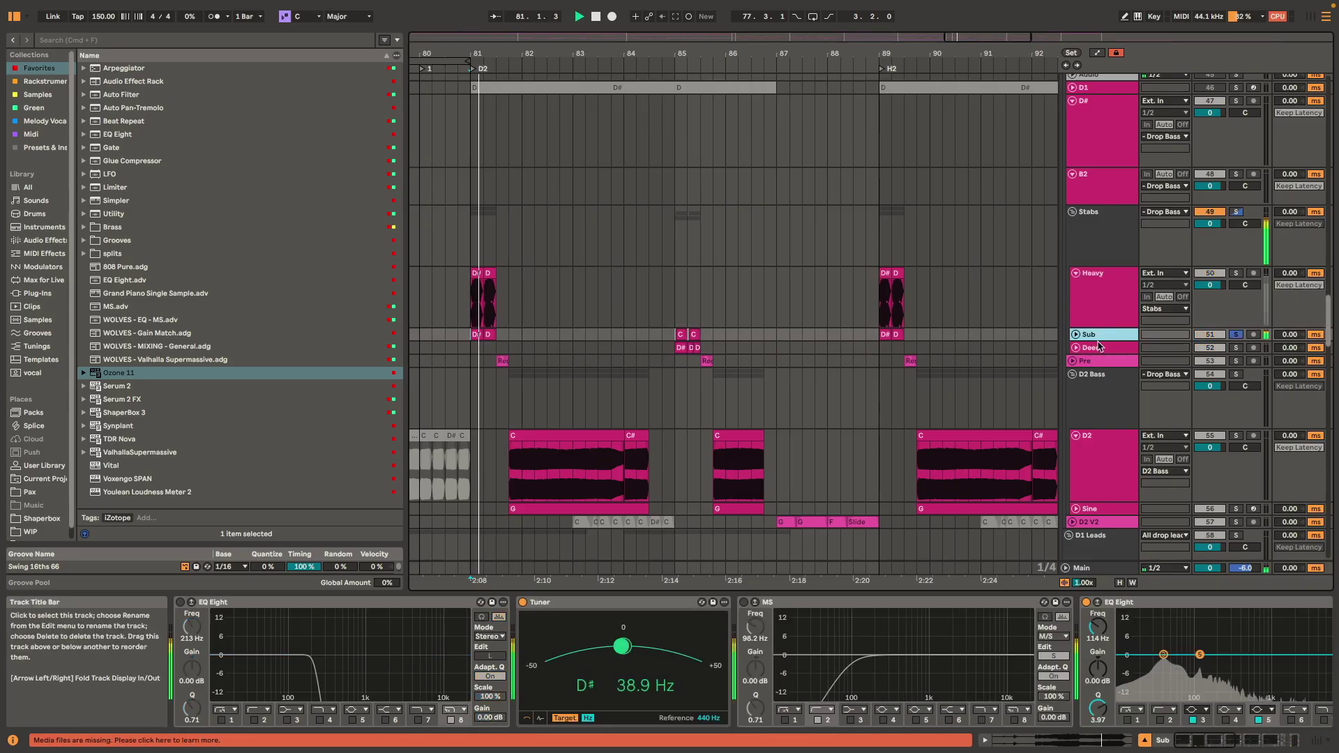
scroll(1142, 699, "right", 10)
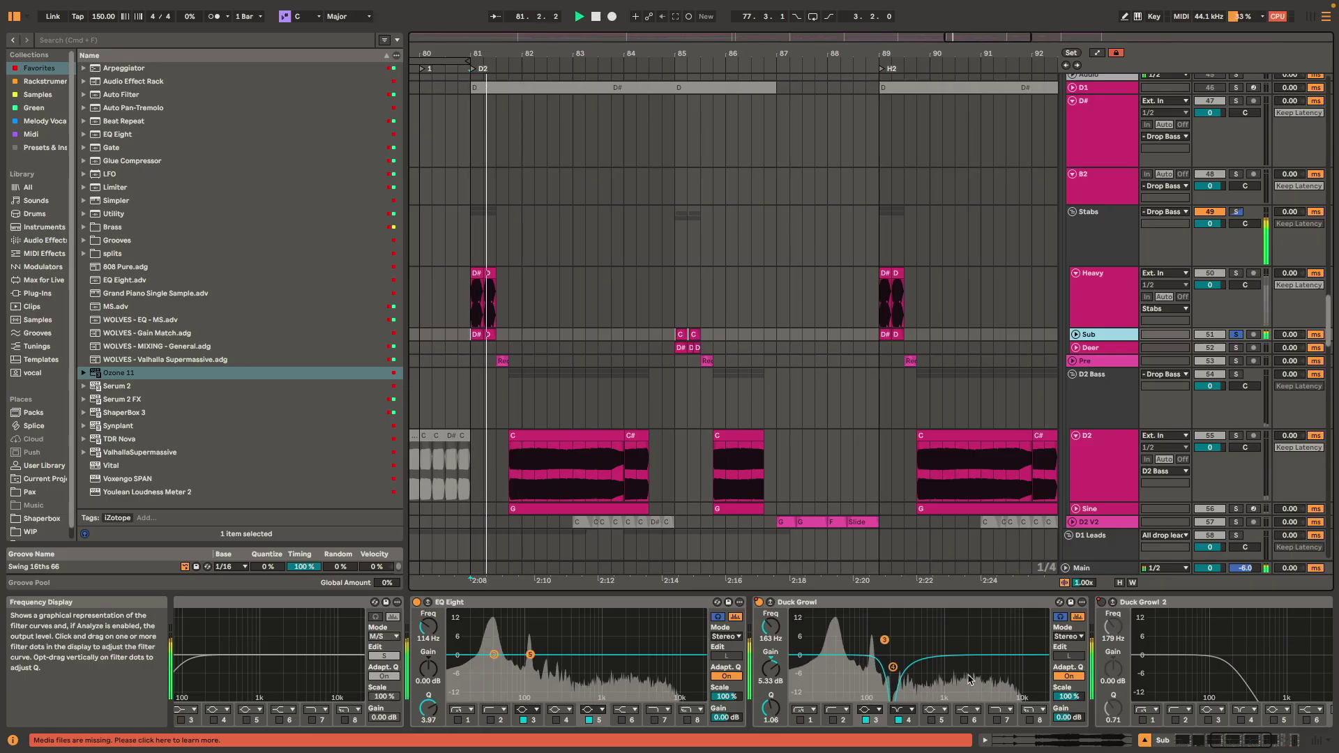
scroll(1046, 648, "right", 6)
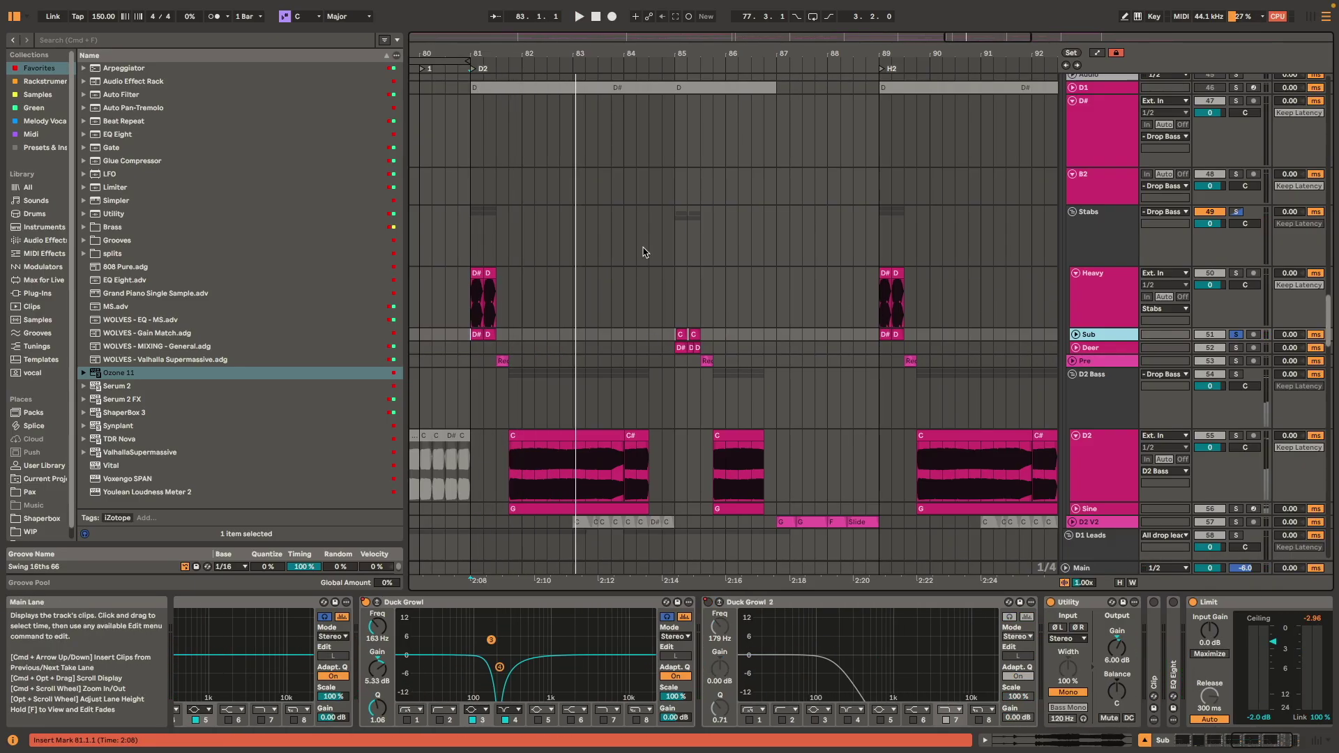
- Play the soloed Stabs group from 85.1.1, unfold the Deer track and examine its device chain through the Saturator and EQ Eight
left_click(674, 233)
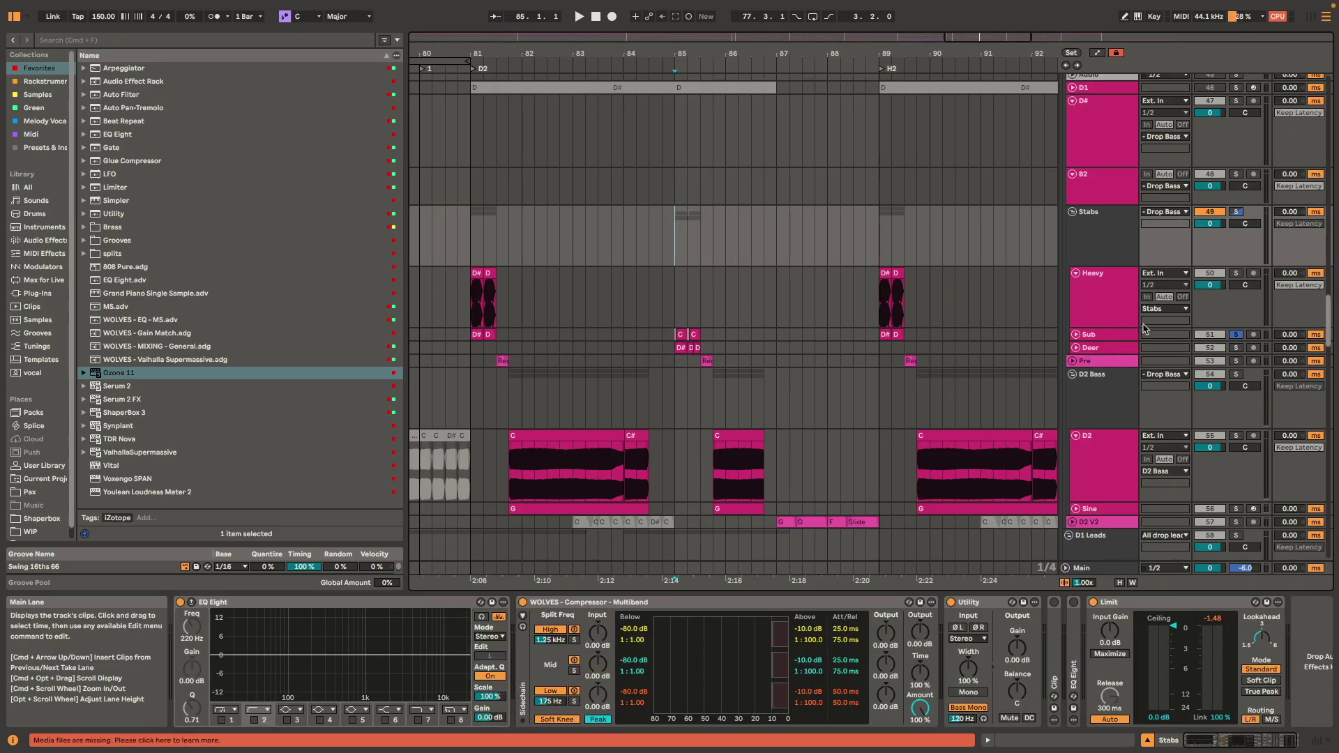
key("space")
left_click(1112, 347)
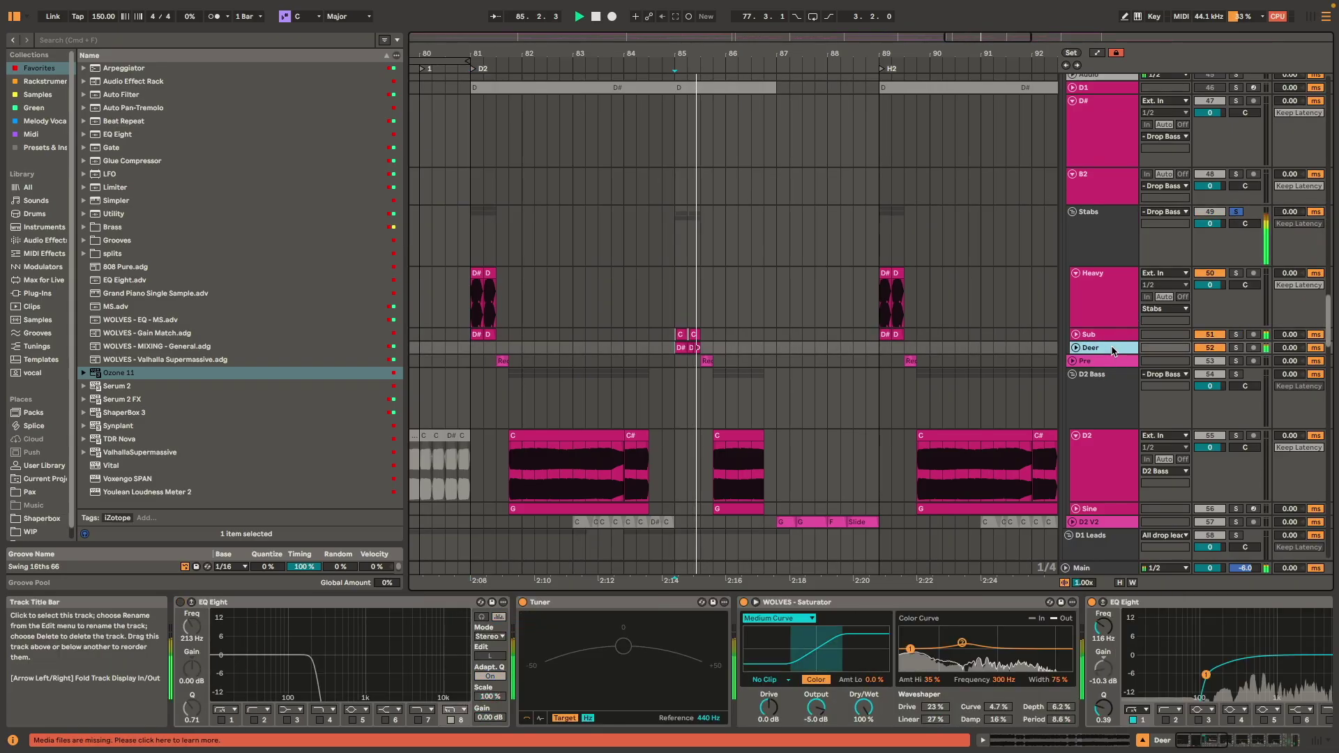
key("Right")
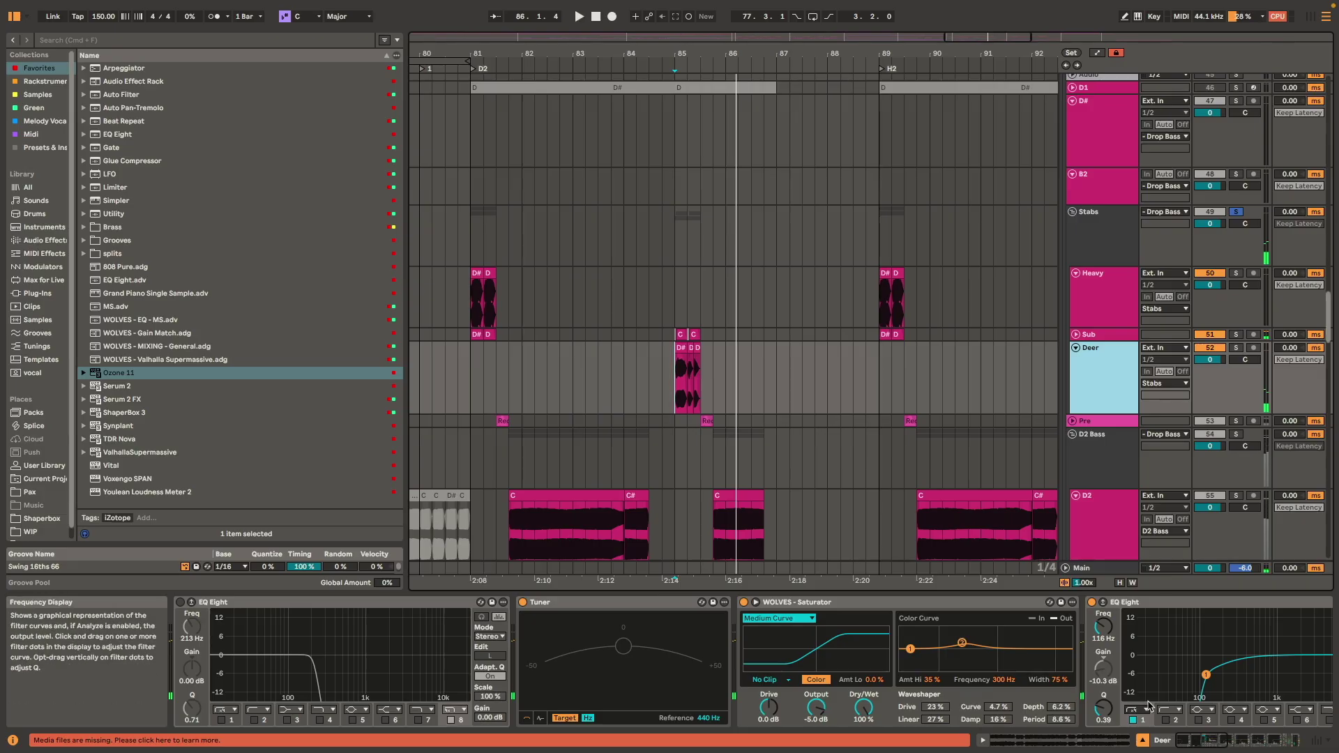
left_click_drag(1167, 667, 916, 667)
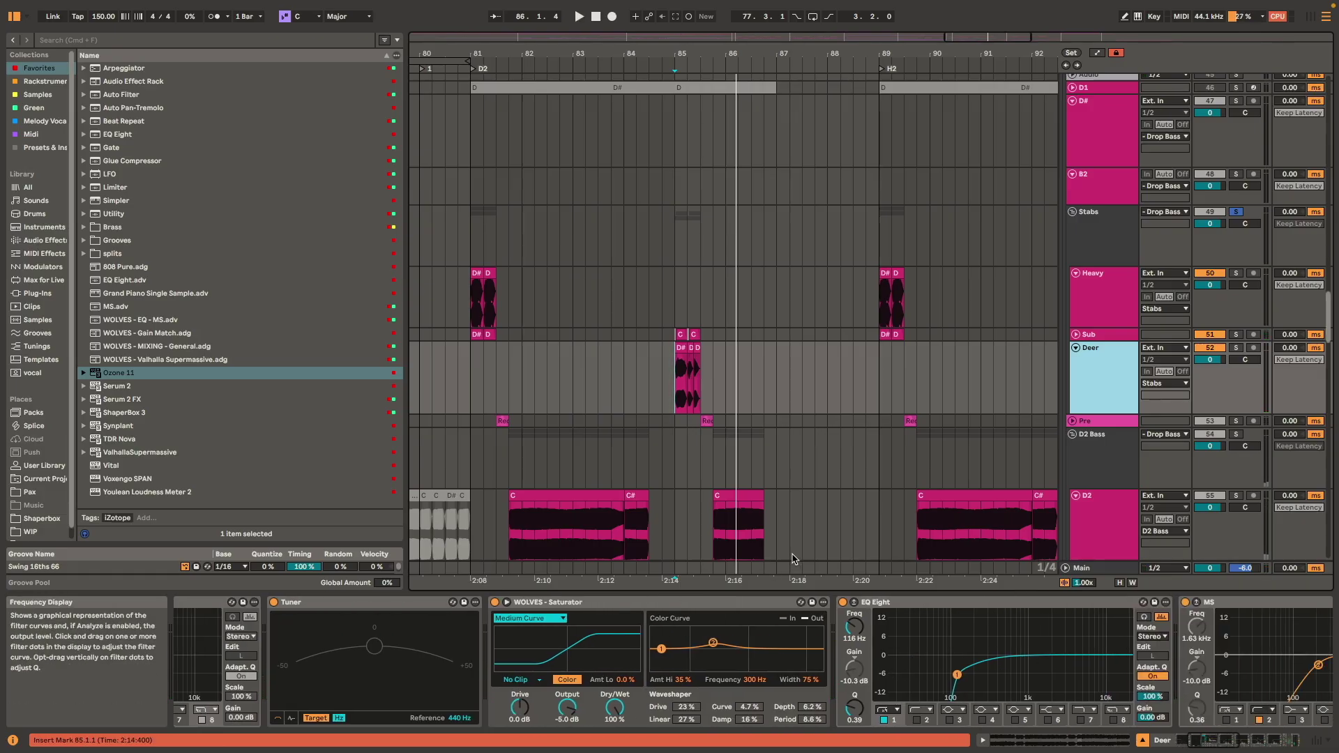
- Replay the Deer stabs, place the insert marker on the Heavy track at 81.1.1 and play those stabs for comparison
scroll(669, 392, "up", 5)
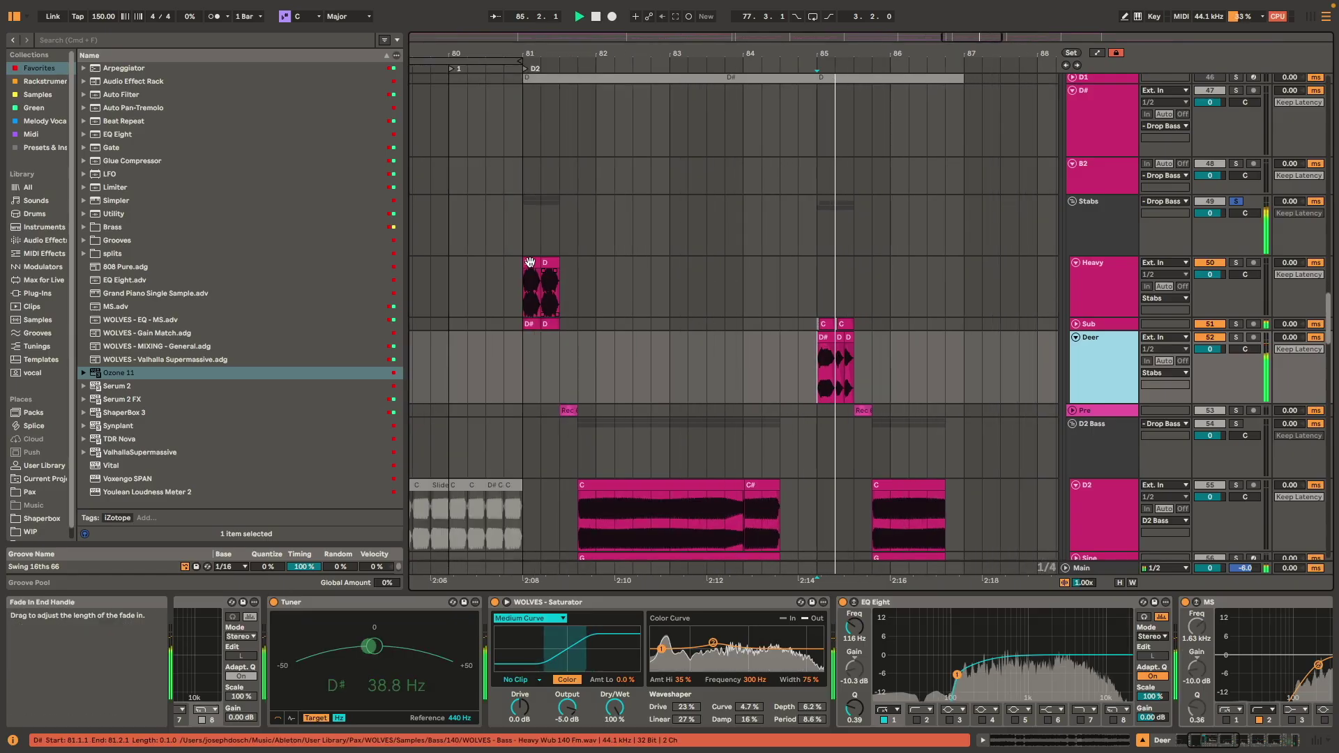
left_click(1070, 315)
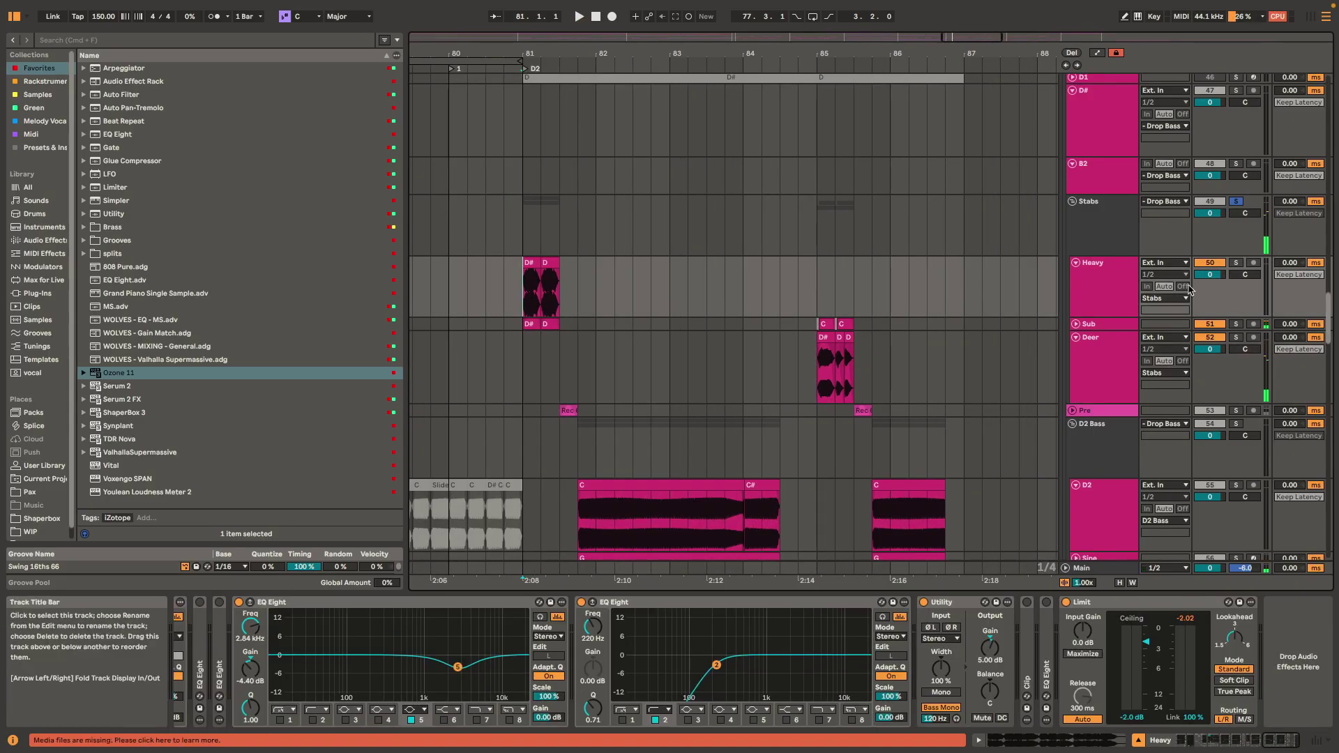
key("space")
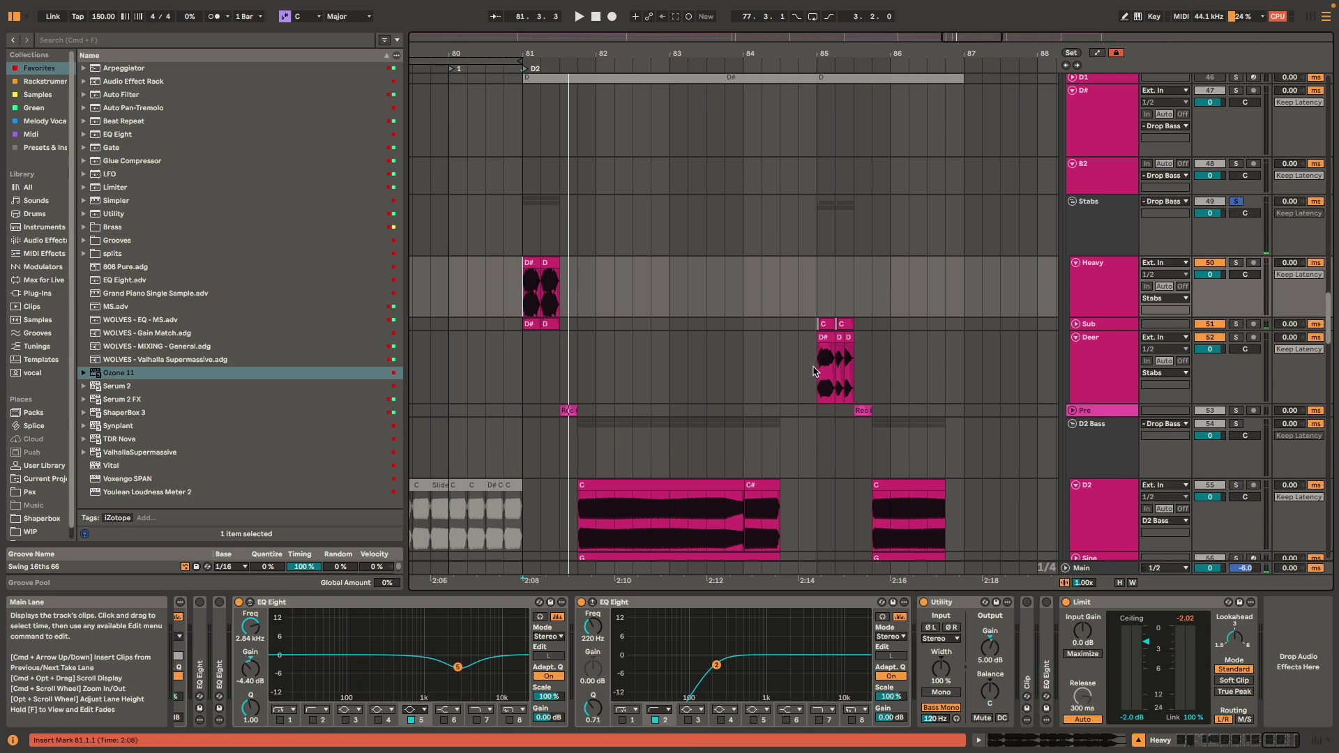
- Examine the Deer track's stab clips in bar 85 and show the Sub track's devices
left_click_drag(815, 371, 893, 374)
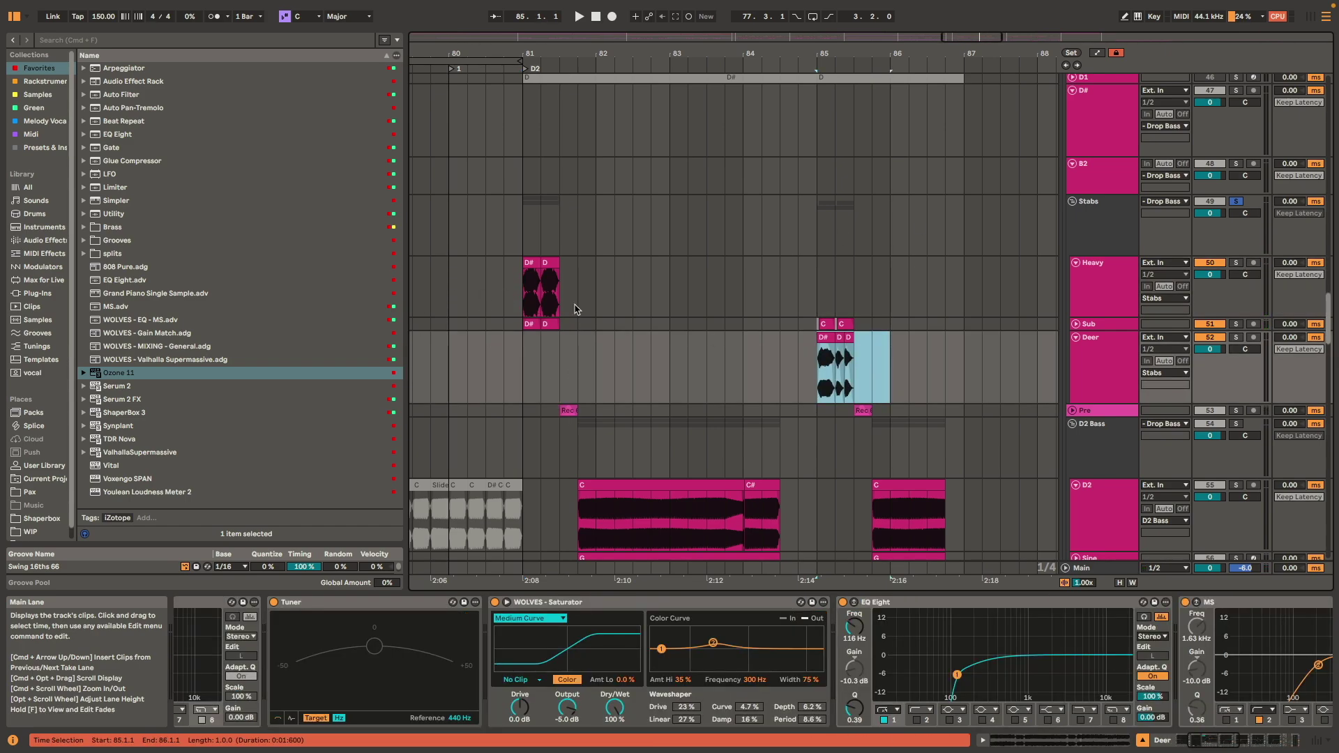
scroll(844, 352, "up", 3)
left_click(835, 337)
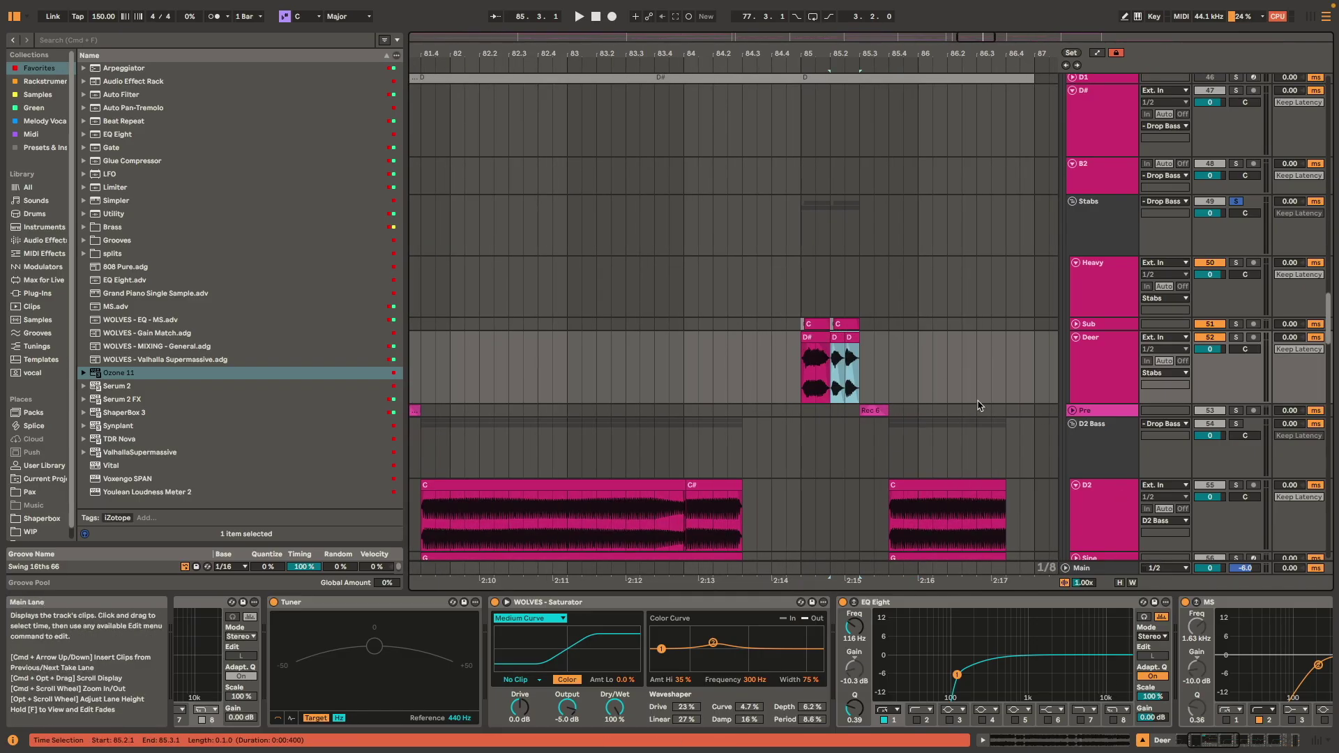
left_click(1122, 326)
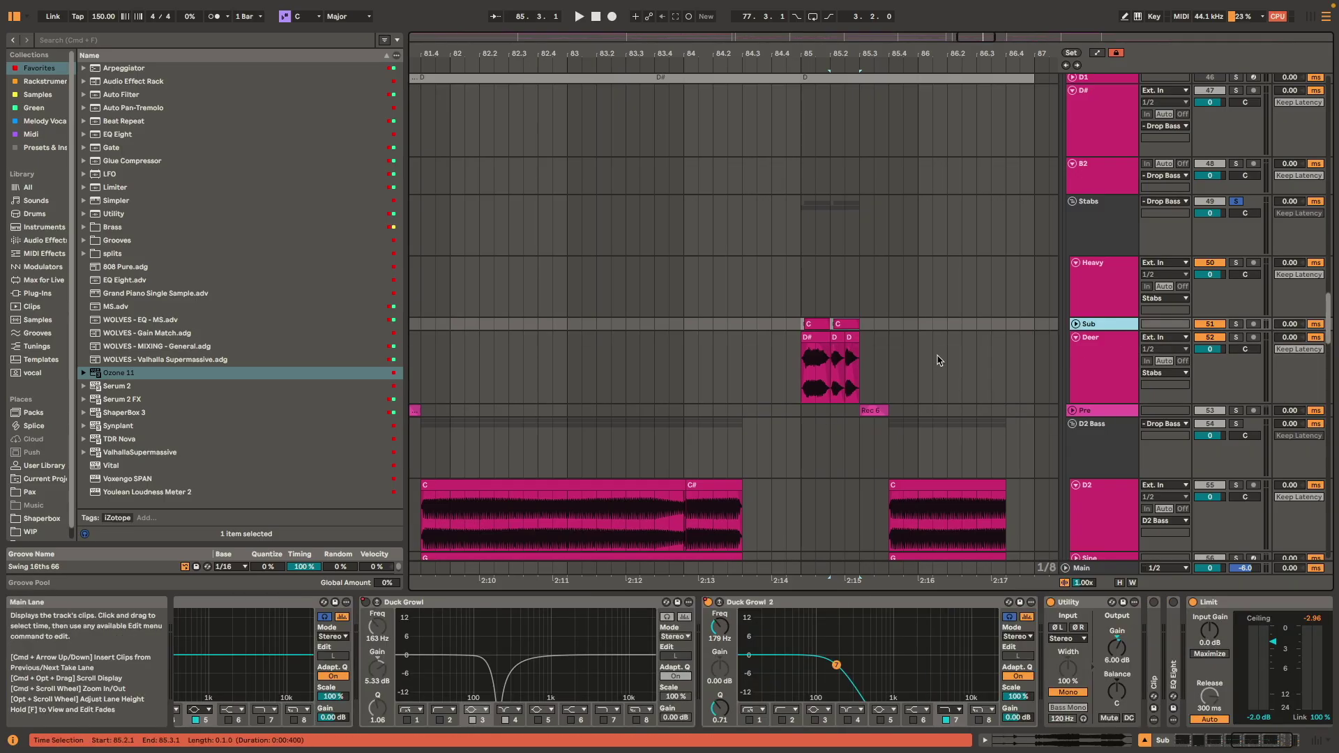
- Solo the D2 Bass group and play it from 81.4.1
scroll(868, 348, "down", 3)
scroll(863, 300, "down", 3)
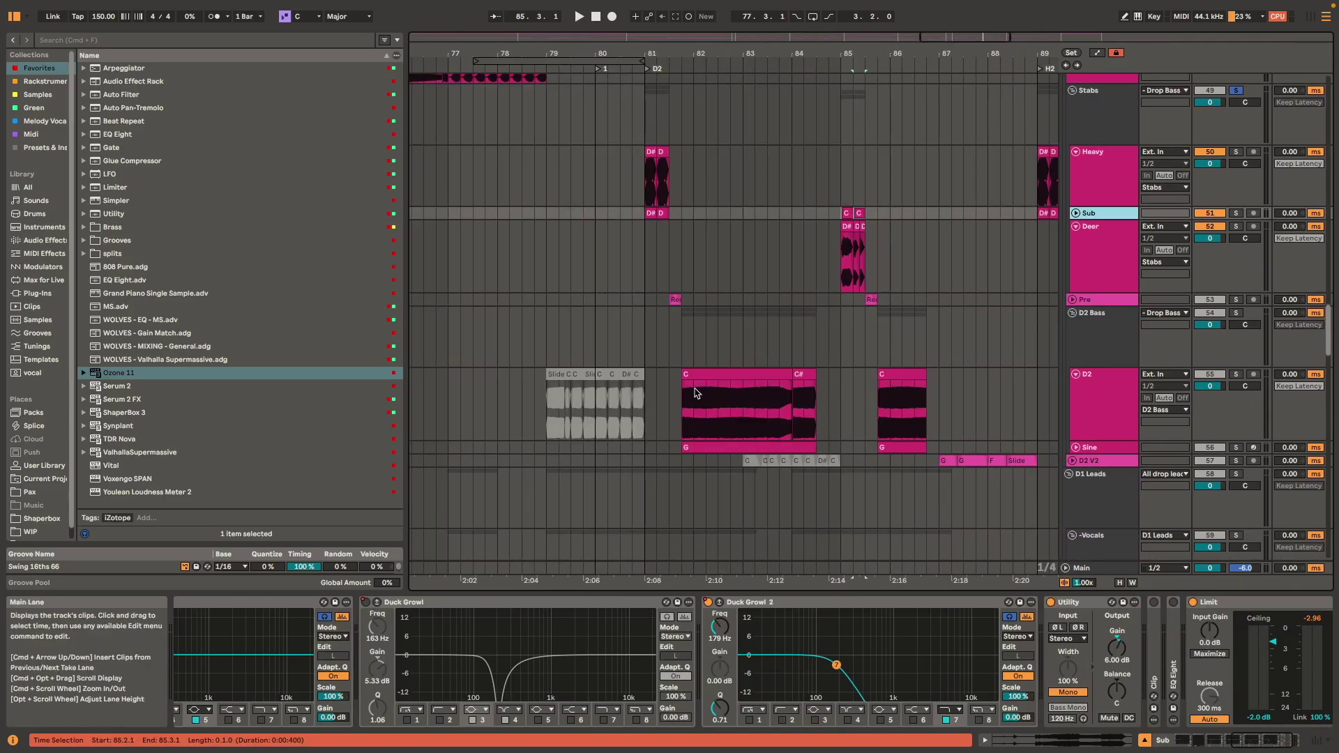
left_click(681, 328)
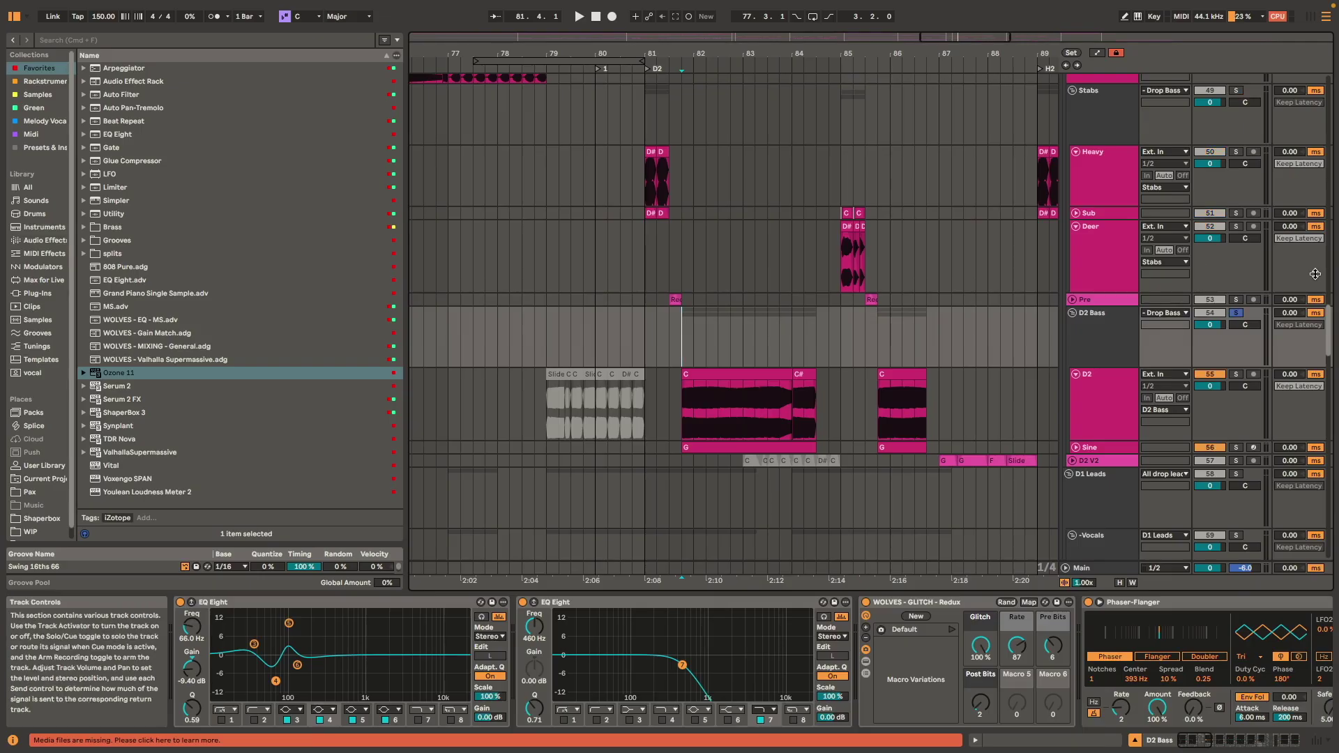
key("space")
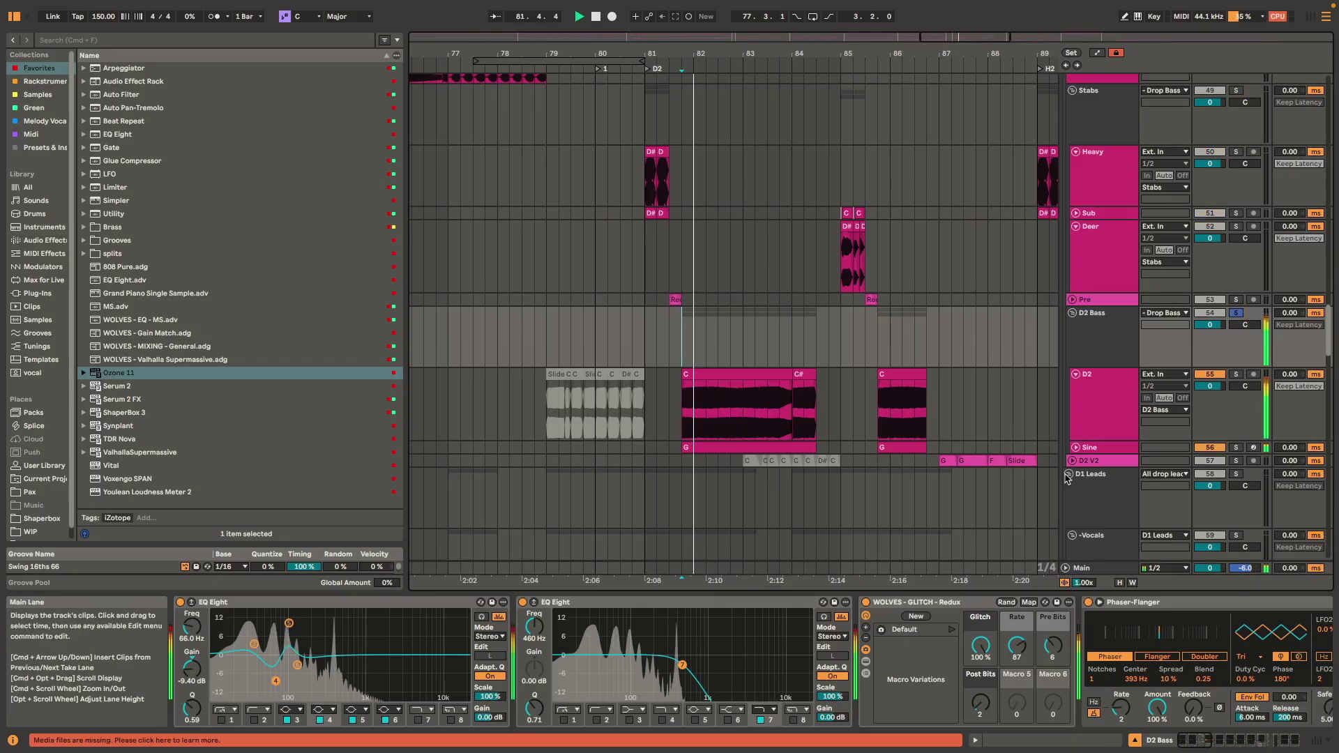
- Select the D2 track's C clip at 81.4.1, stop playback, check its sample in the clip editor and return to the device chain
left_click(770, 371)
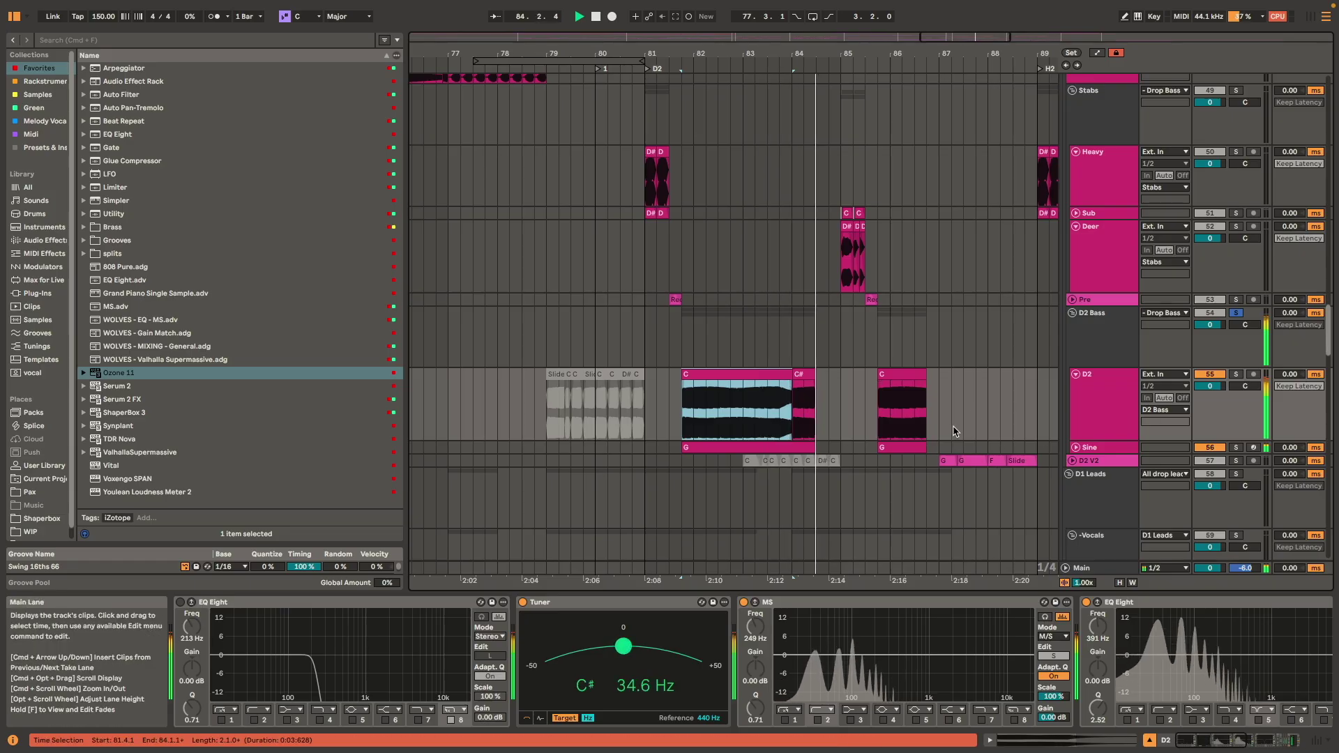
key("space")
key("shift+Tab")
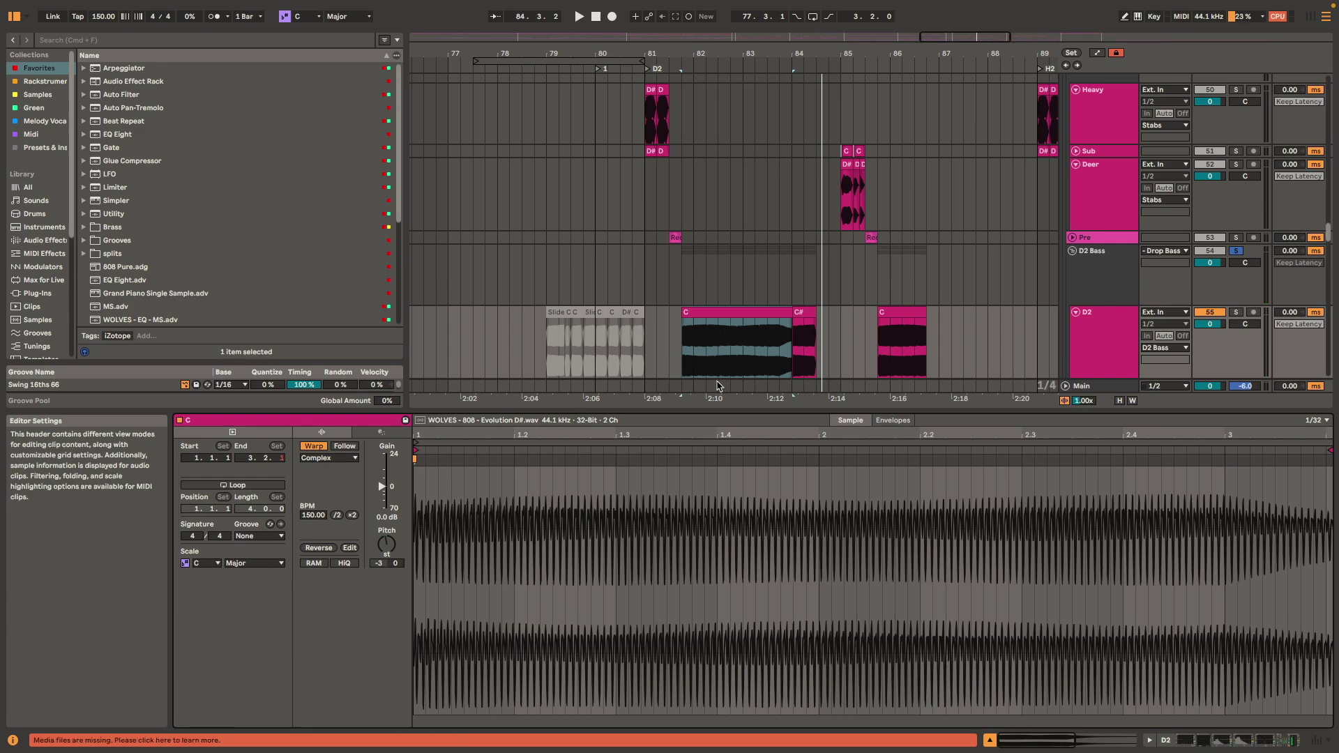
key("shift+Tab")
key("shift+Tab")
key("shift+Tab")
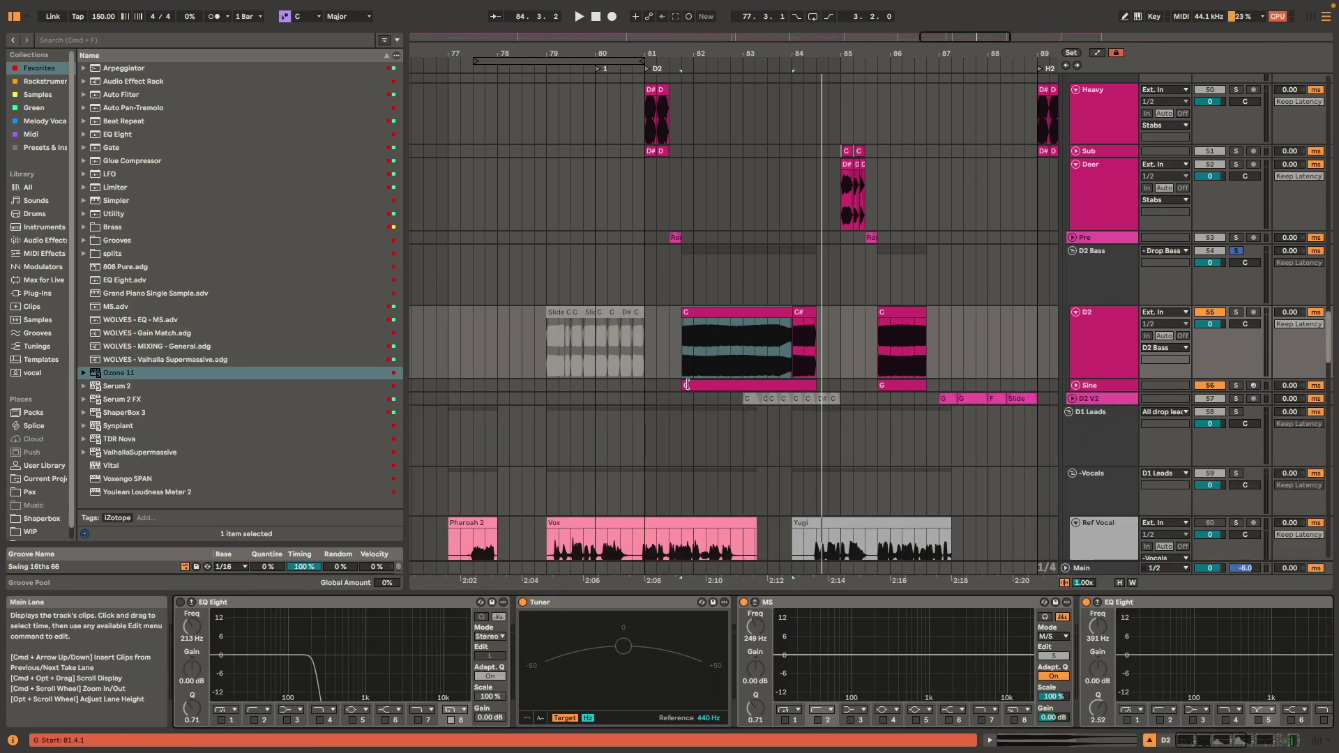
- Solo the D2 track, play it from 81.4.1 and examine its device chain through the MS, EQ Eight and Utility devices
left_click(785, 386)
key("space")
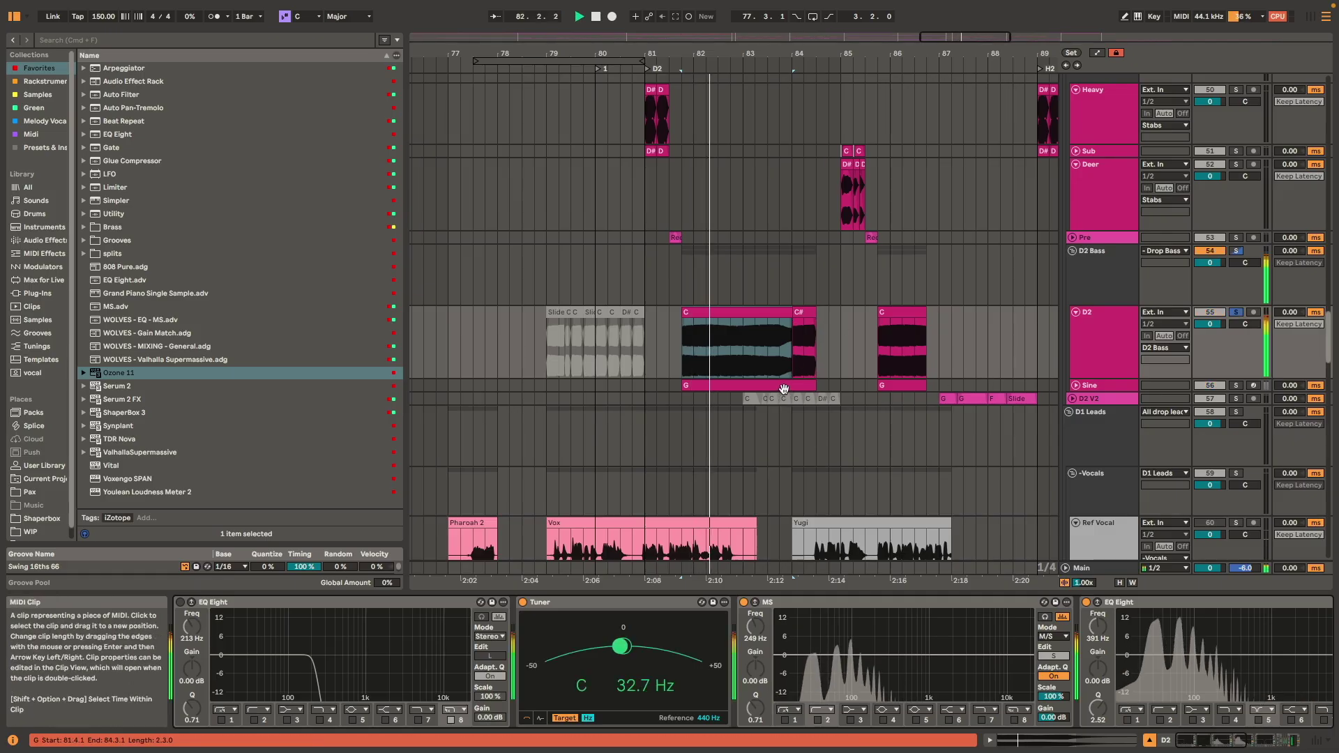
scroll(802, 652, "right", 7)
key("space")
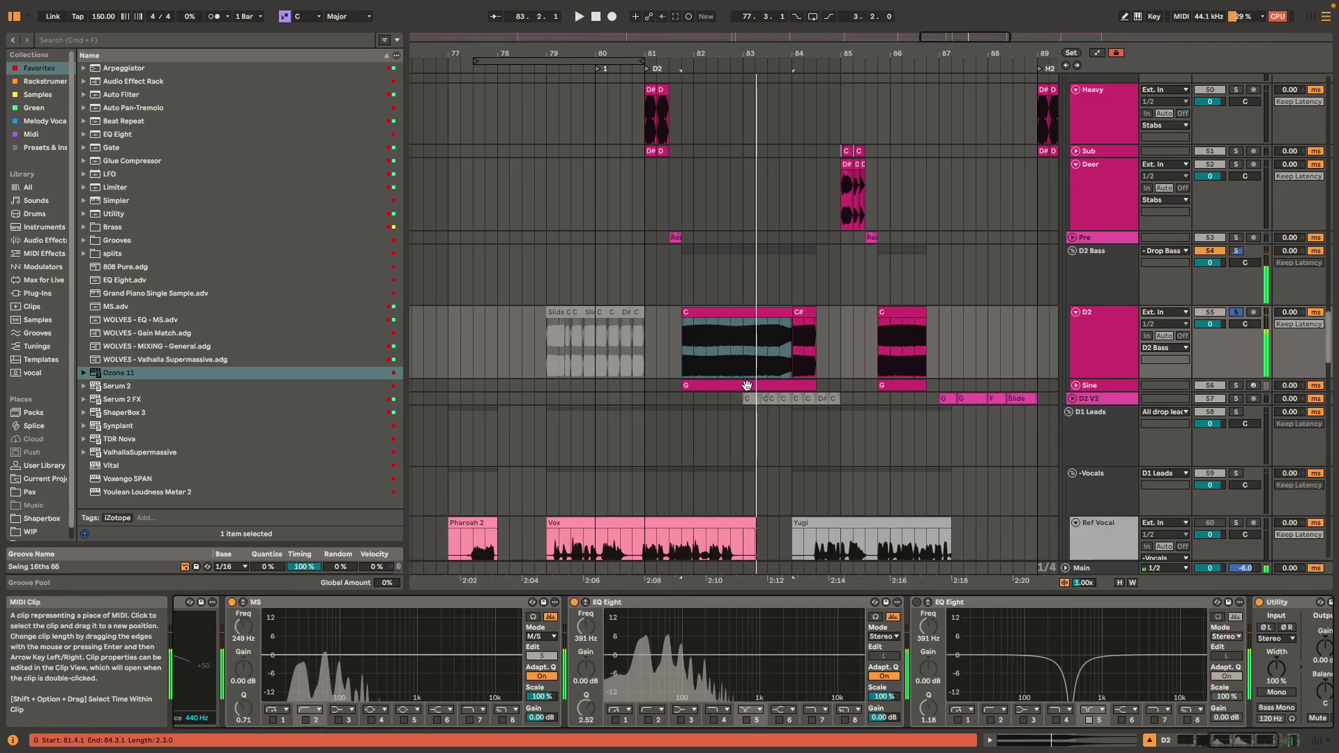
- Unfold the Sine track, select its clip at 81.4.1 and play the track soloed
scroll(748, 385, "up", 3)
left_click(747, 385)
key("space")
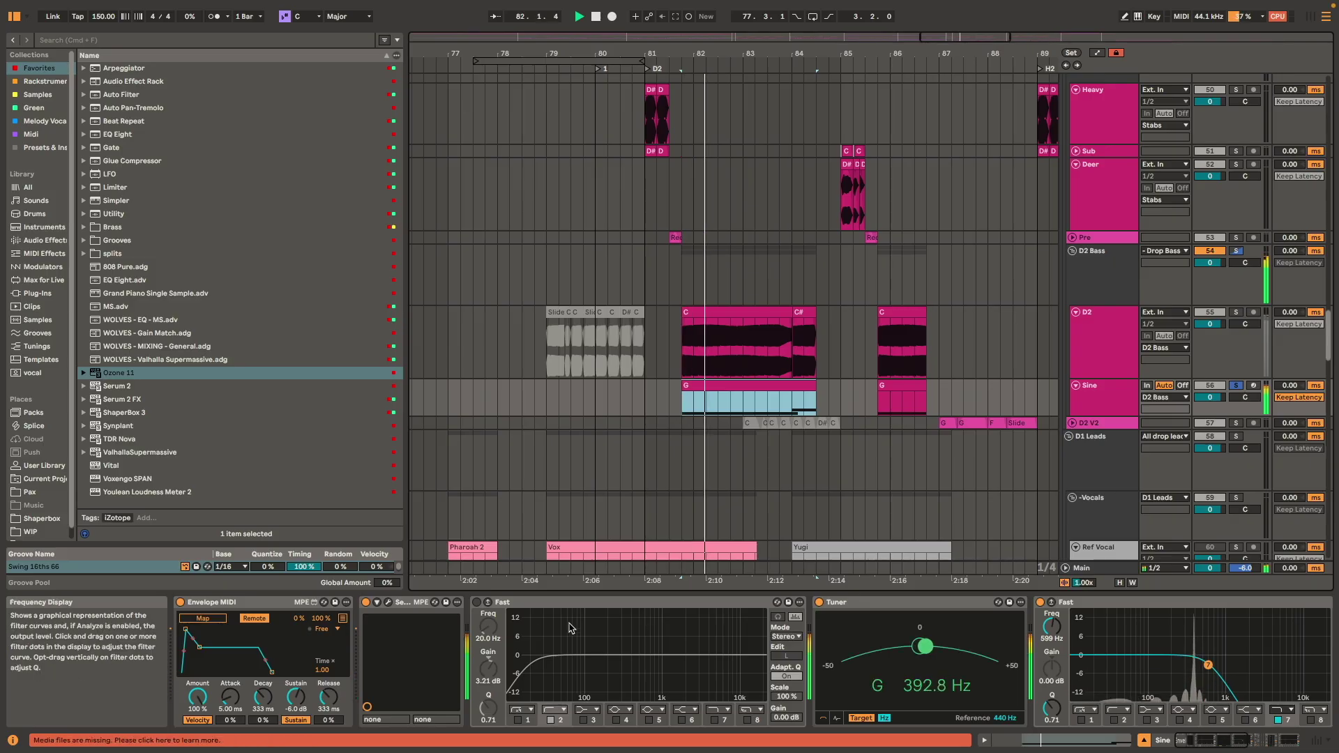
key("space")
- Inspect the Sine track's Serum 2 patch, close it and play the track while examining the chain through its EQs, Utility and Limiter
left_click(390, 606)
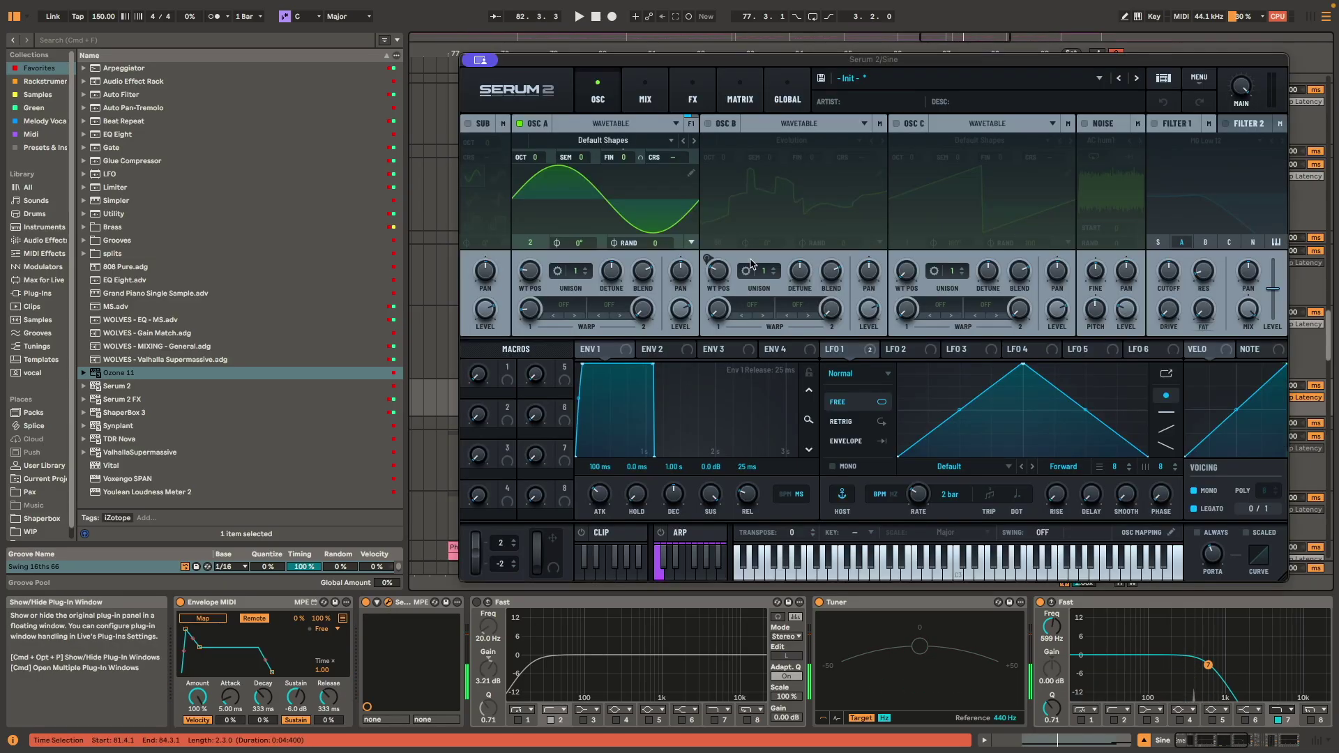
left_click(481, 60)
left_click(511, 89)
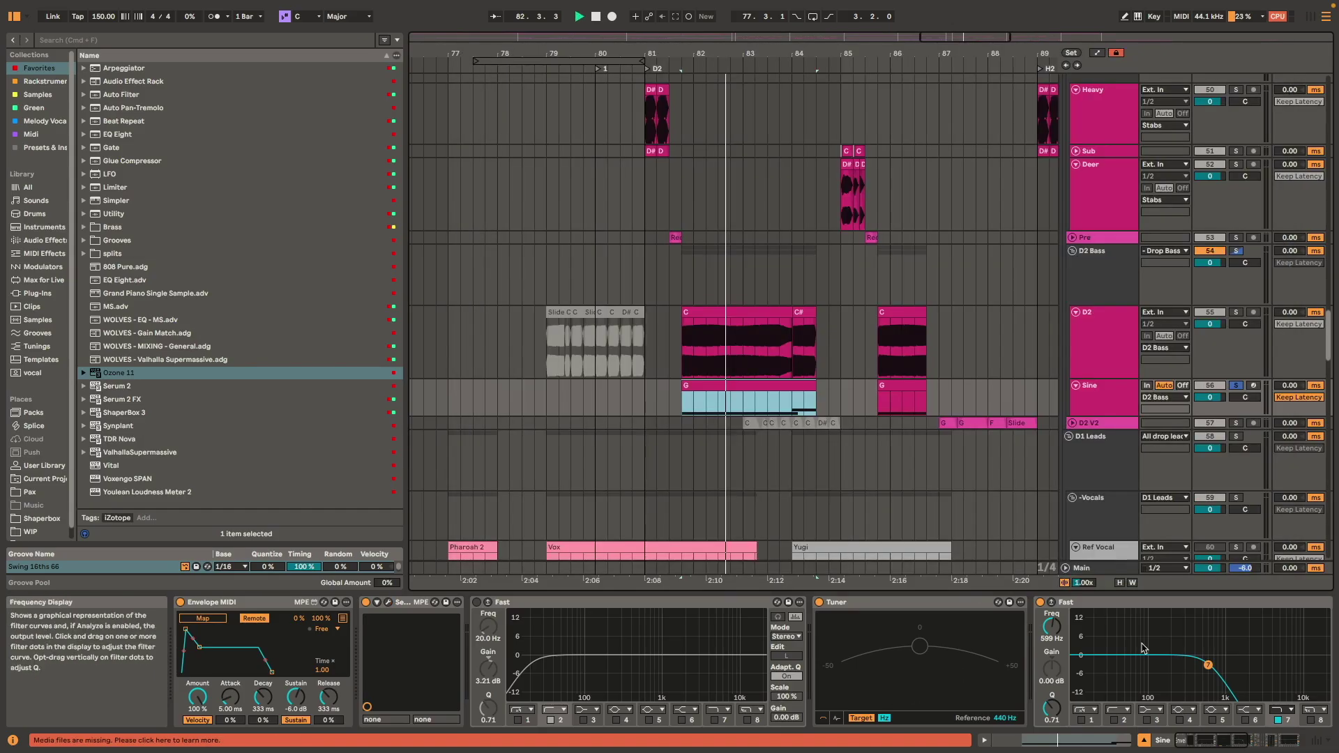
key("space")
scroll(1224, 676, "right", 5)
scroll(1222, 675, "right", 5)
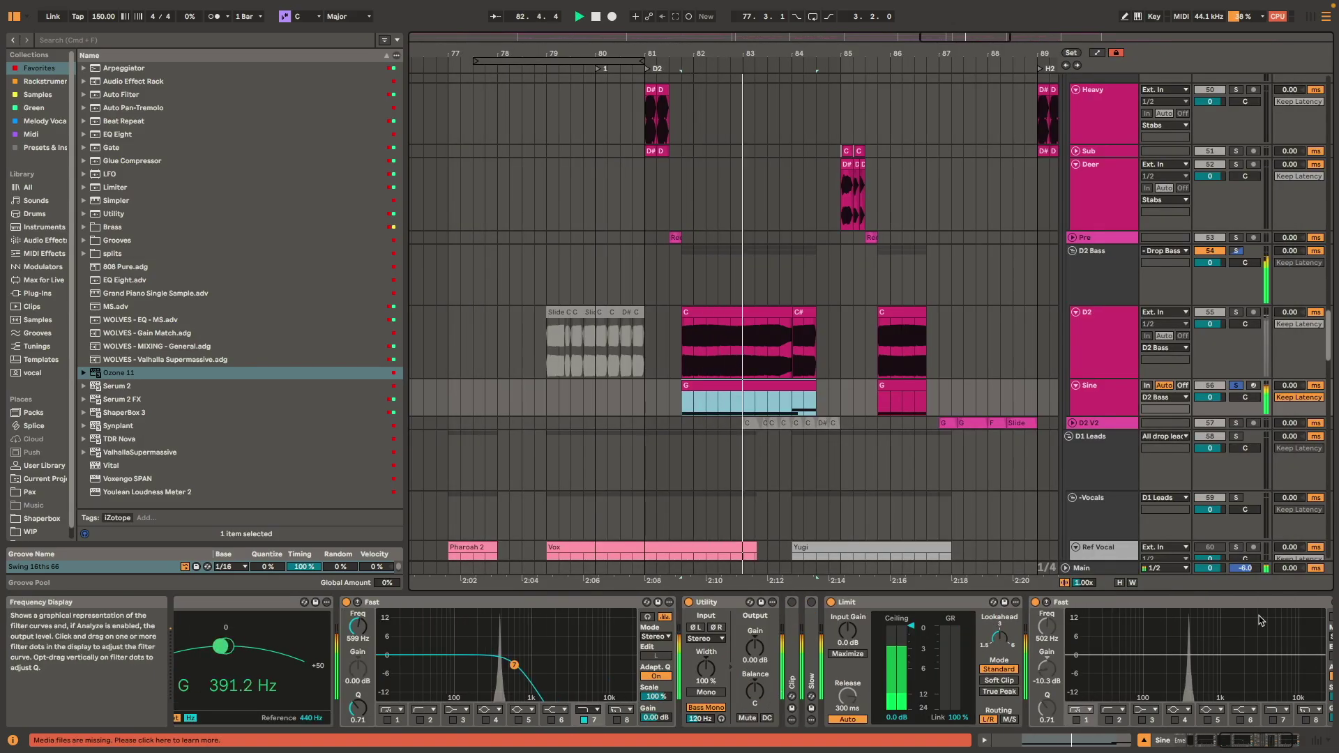
- Select the D2 Bass group from 81.4.1, play it and expand the GLITCH - Redux rack to inspect its Pre Bits, Rate and Post Bits devices
left_click(793, 301)
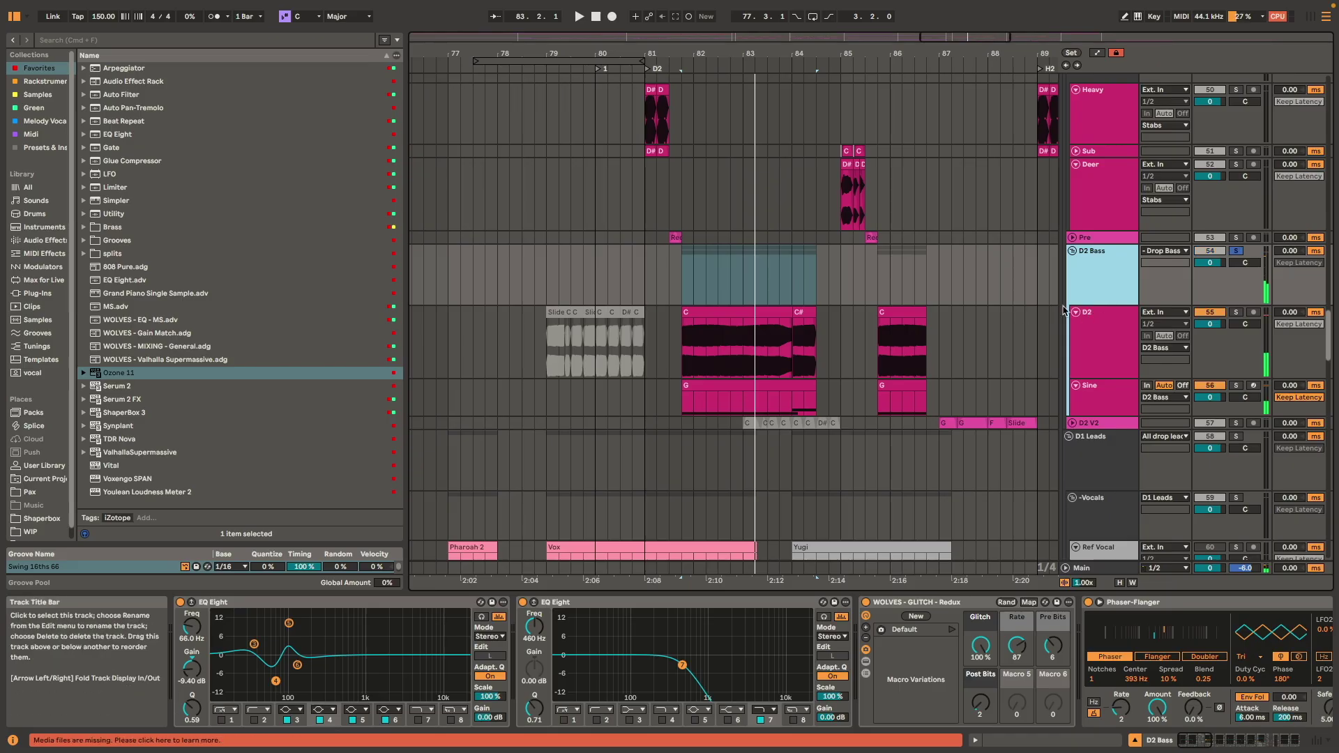
key("space")
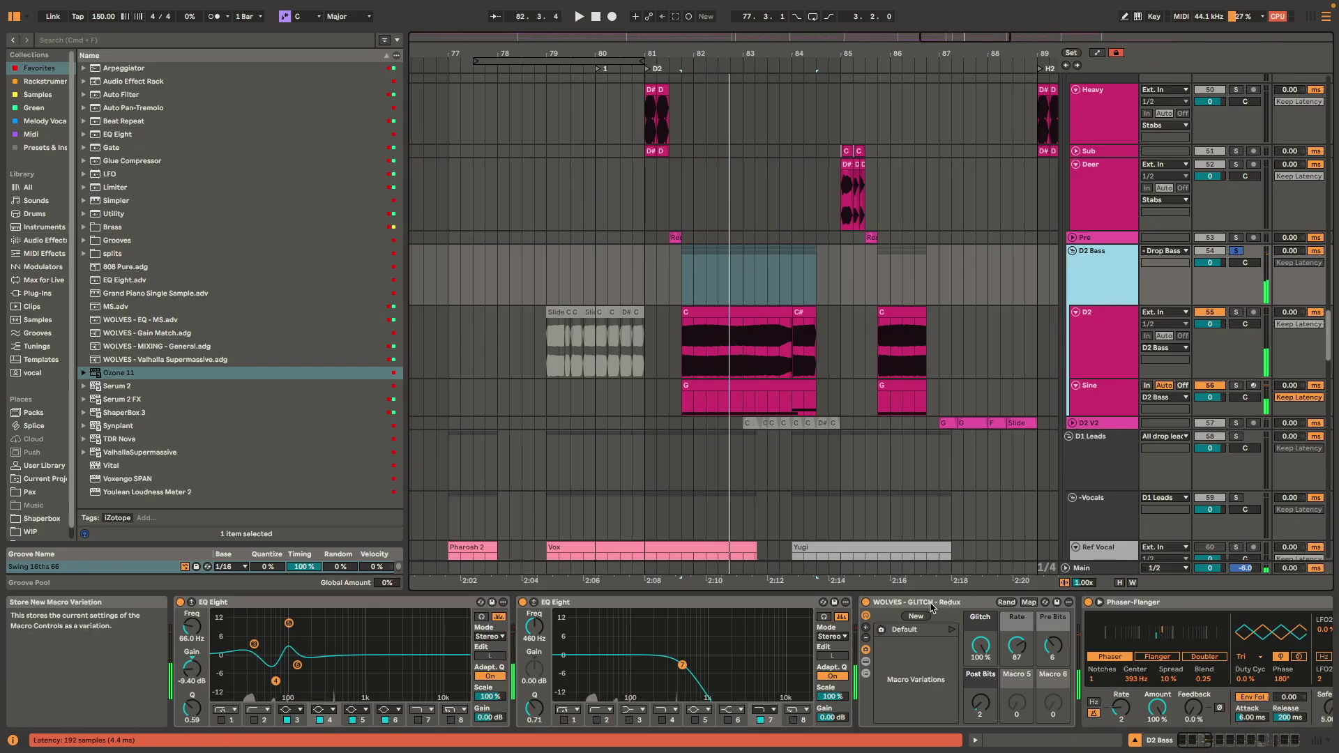
left_click(900, 649)
left_click(865, 663)
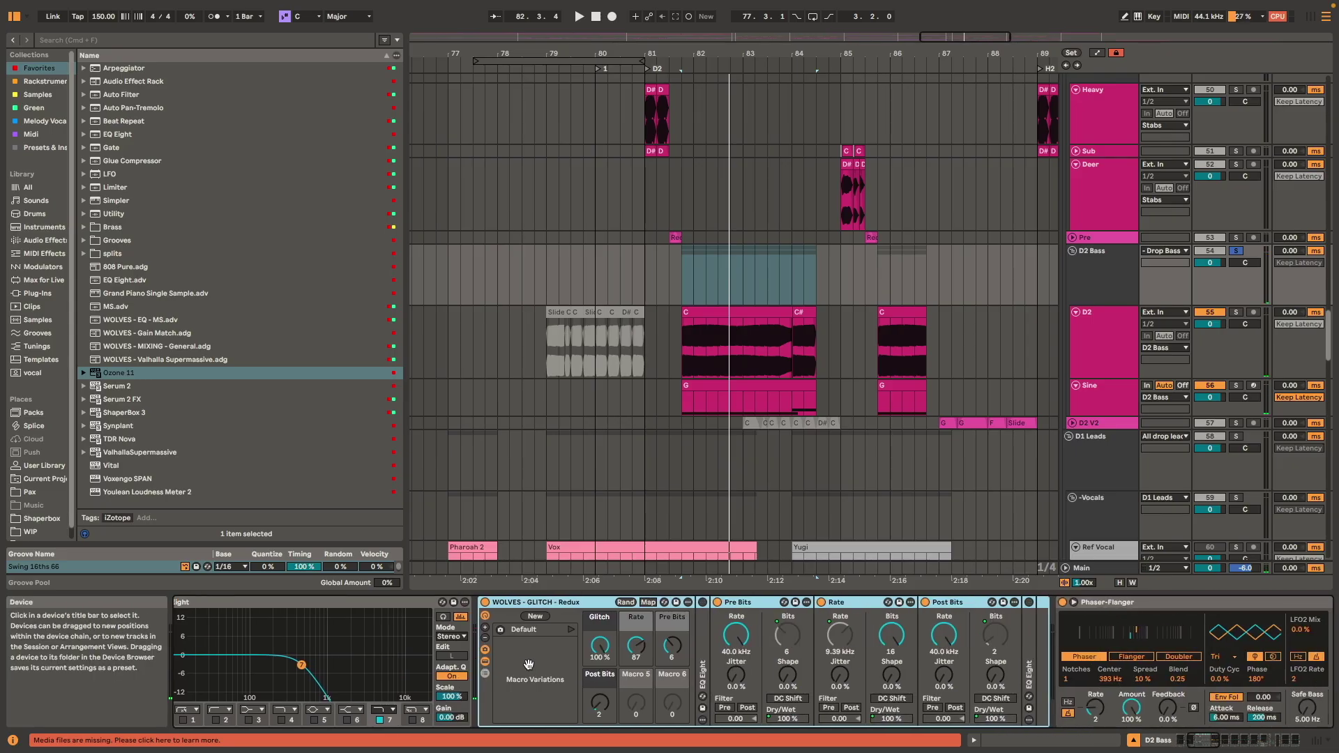
left_click(781, 636)
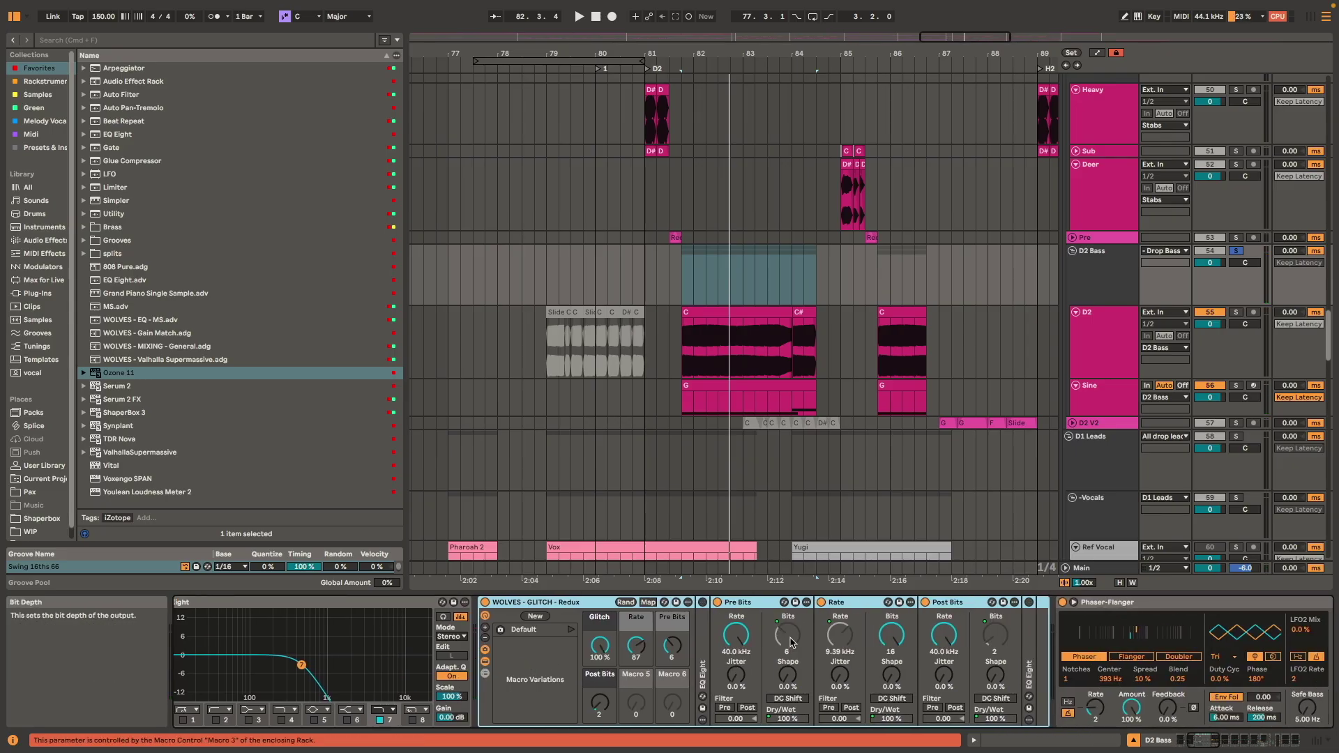
left_click(788, 638)
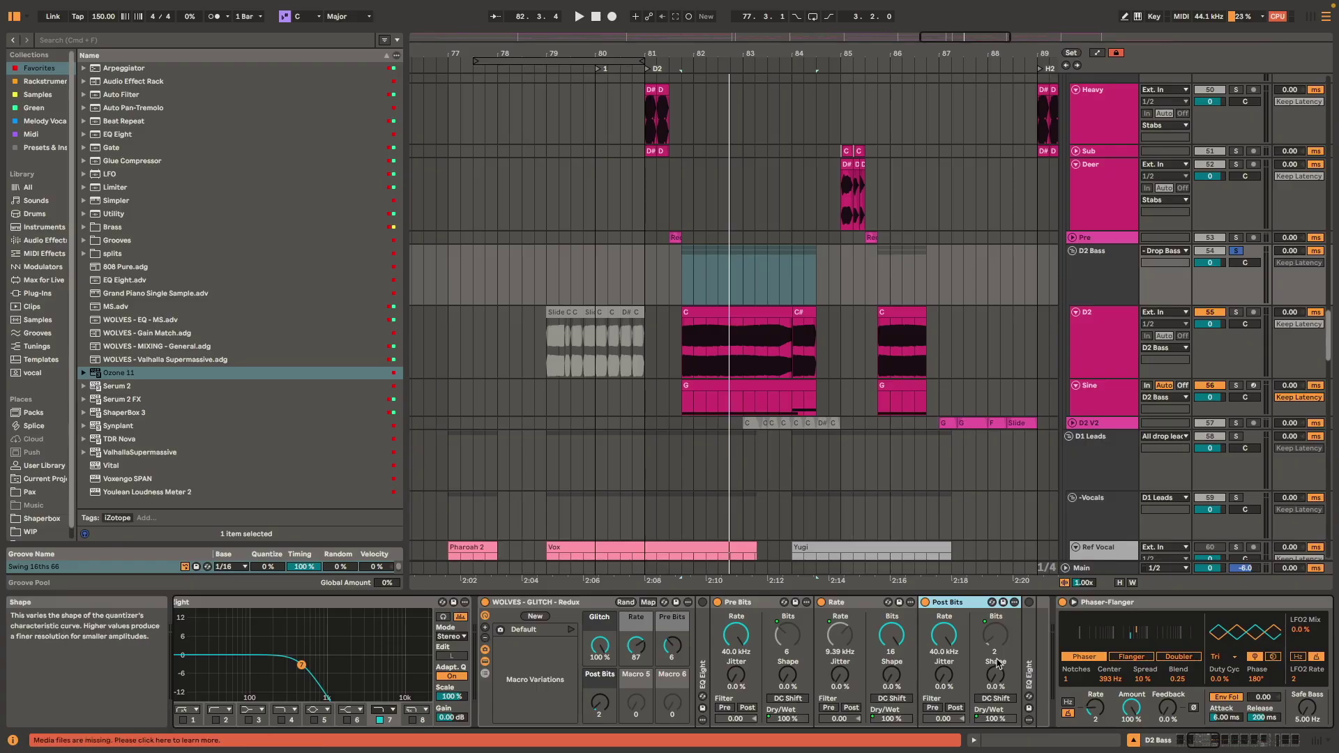
- Bypass the whole GLITCH - Redux rack, play the D2 Bass group from 81.4.1 without it and switch the rack back on
left_click(857, 610)
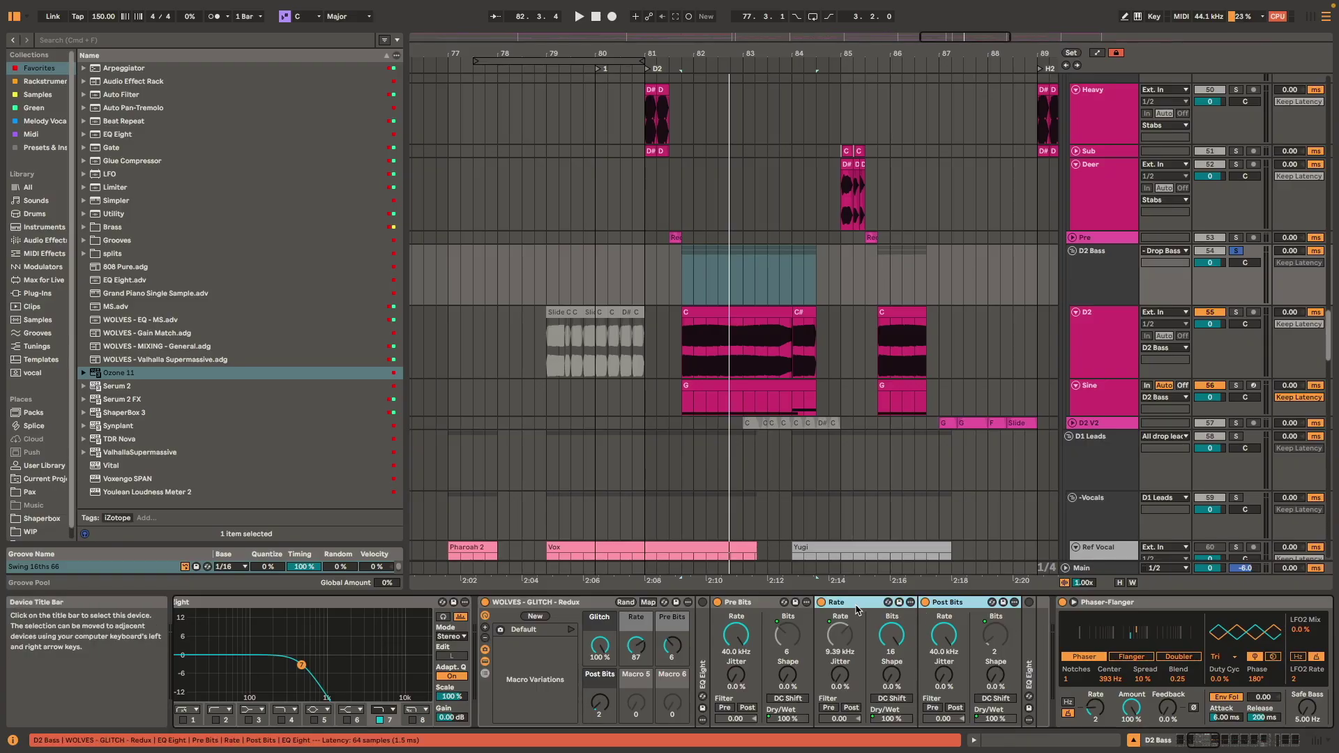
left_click(585, 604)
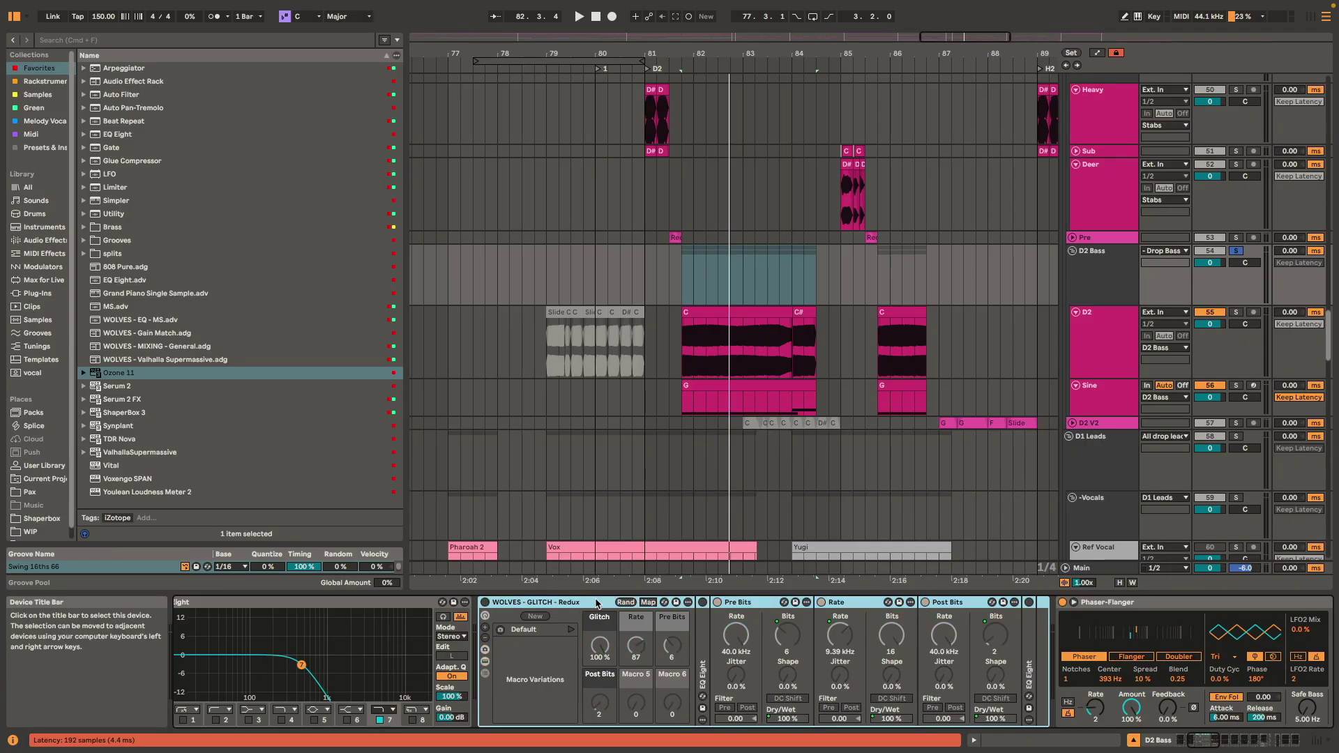
key("space")
left_click(771, 602)
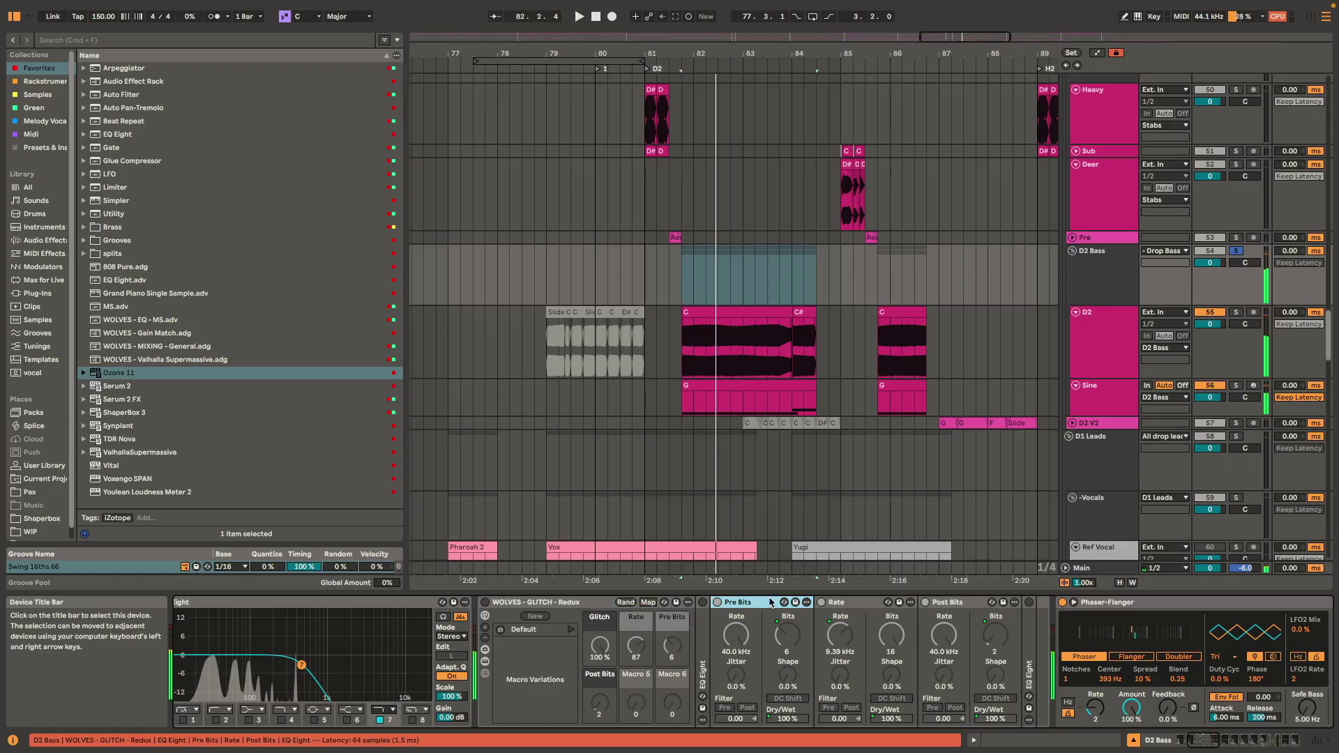
left_click(832, 605)
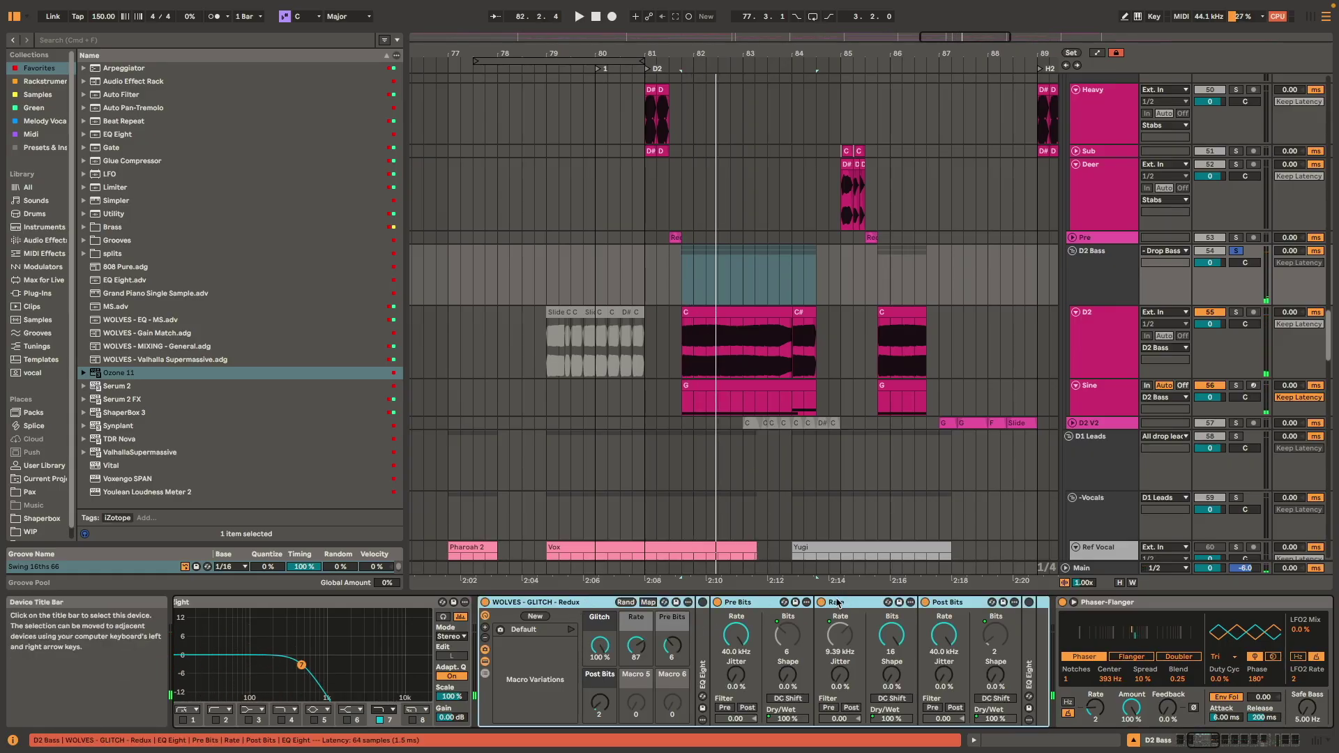
- Turn off the Rate and Post Bits devices and play the D2 Bass group with only Pre Bits active
left_click(861, 603)
key("space")
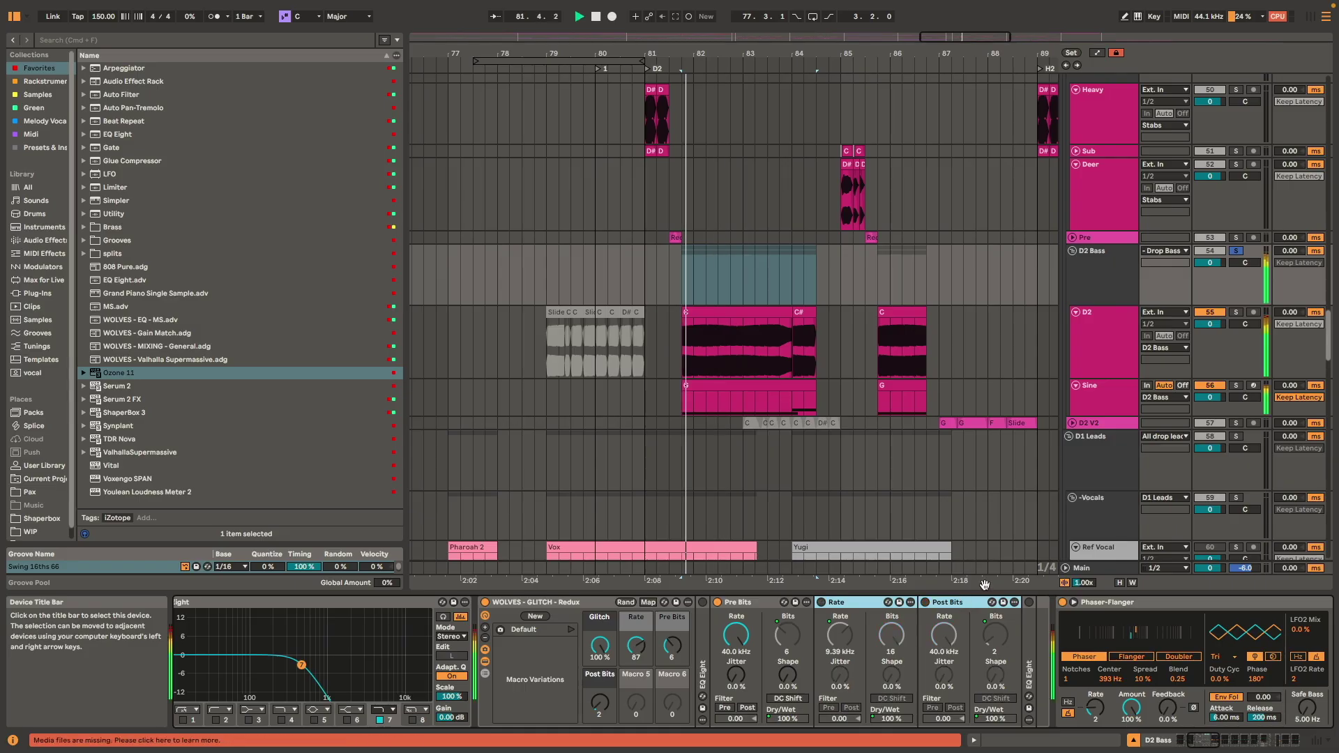
key("space")
- Turn the Rate device back on and play the D2 Bass group with Pre Bits and Rate active
left_click(863, 603)
left_click(822, 603)
key("space")
key("space")
- Turn the Post Bits device back on and play the D2 Bass group with all three Redux devices active
left_click(970, 603)
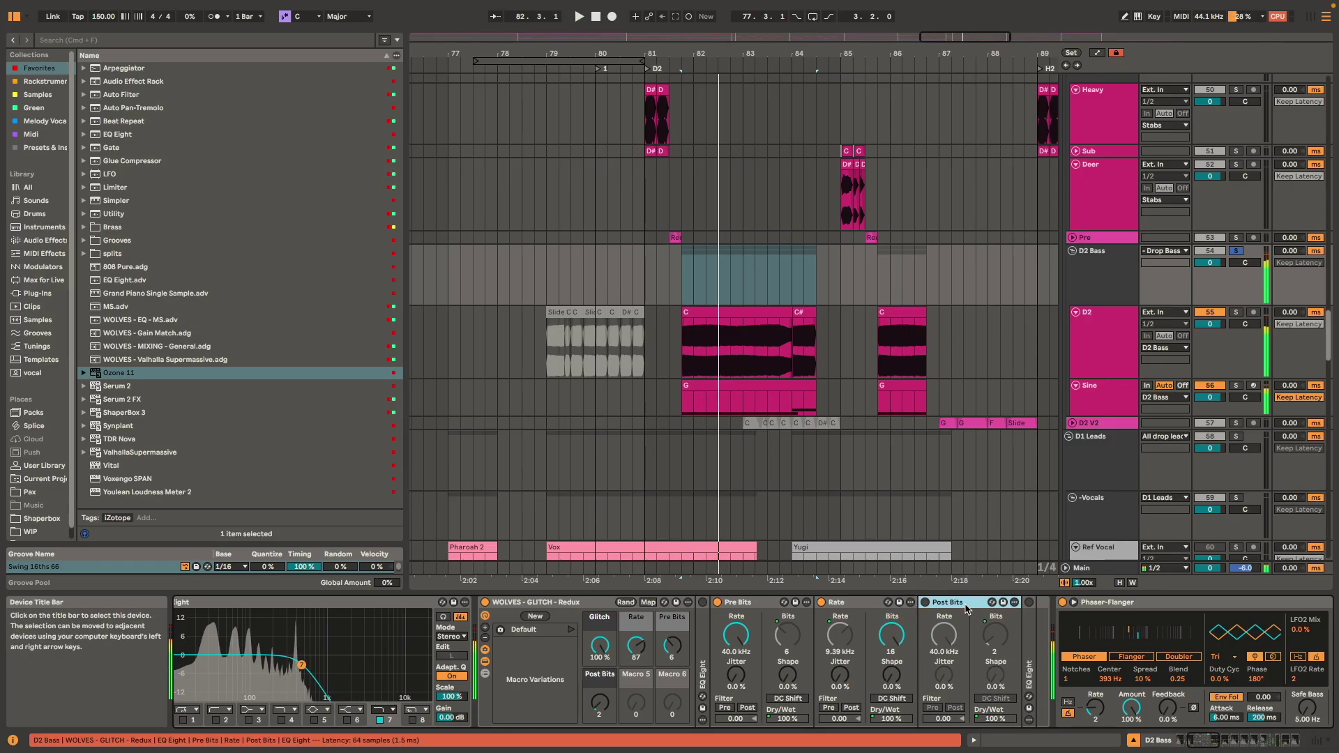
key("space")
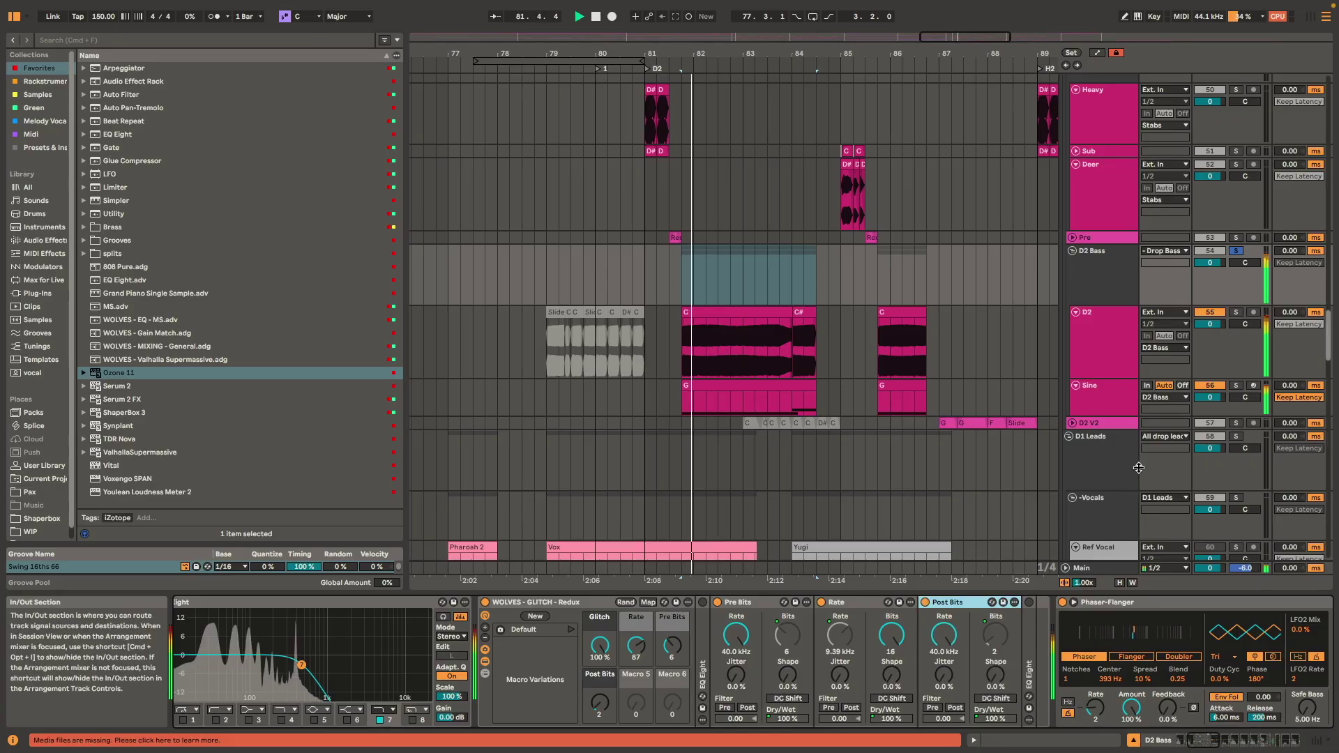
key("space")
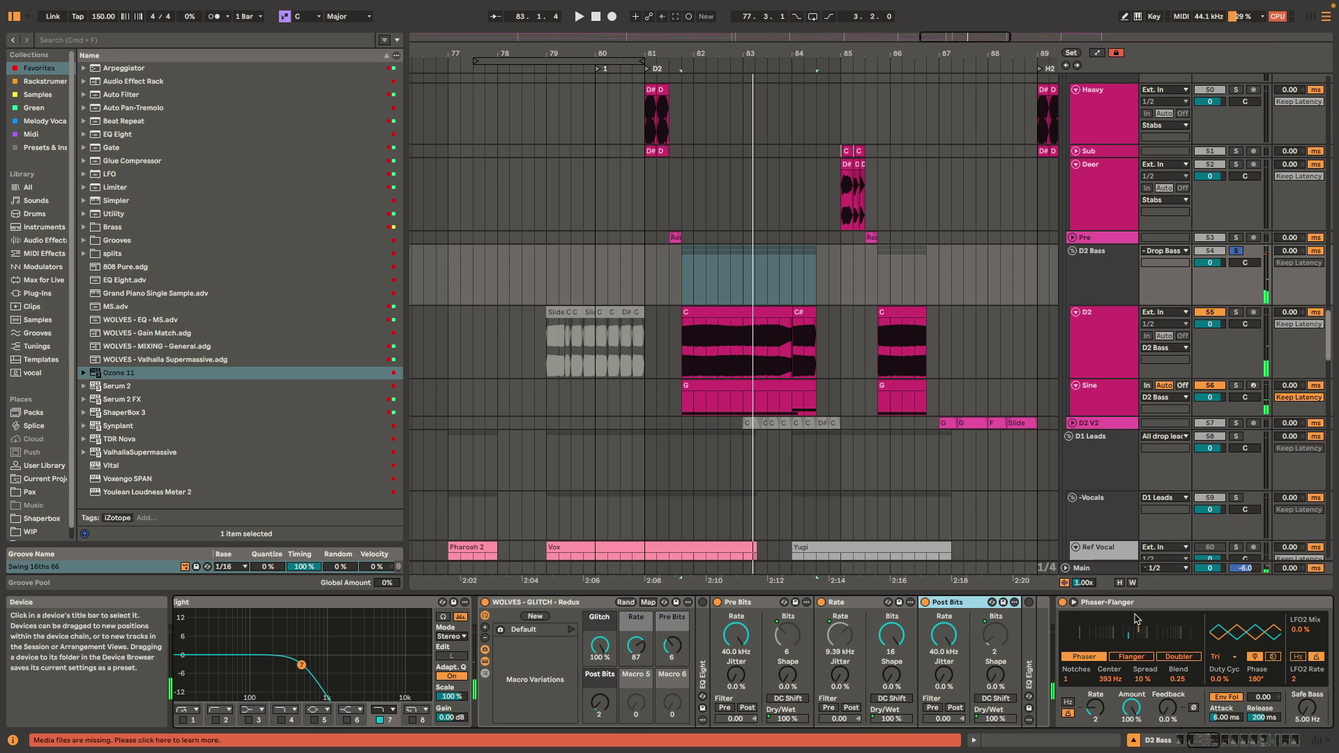
- Play the D2 Bass group while sweeping the low-pass EQ Eight before the Redux rack down to about 212 Hz and back to 460 Hz
left_click_drag(1144, 606, 1292, 595)
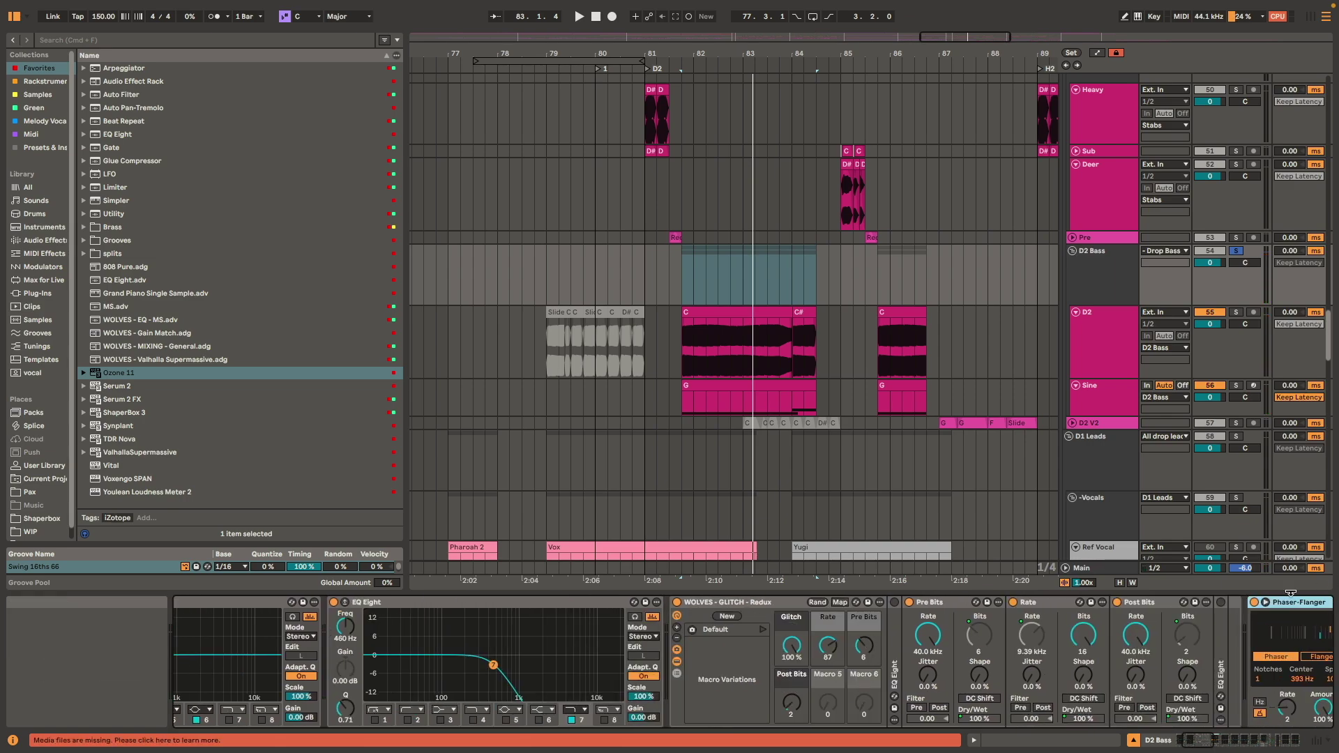
left_click(767, 604)
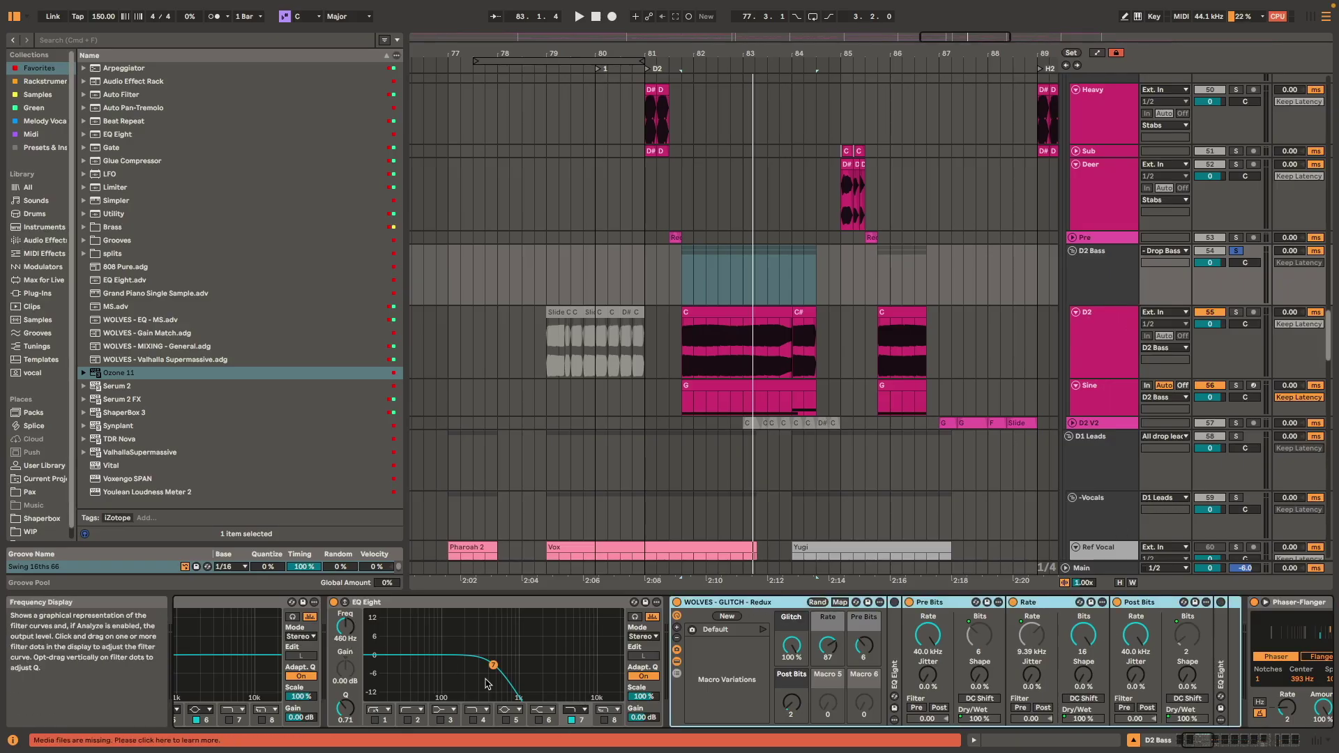
left_click(580, 641)
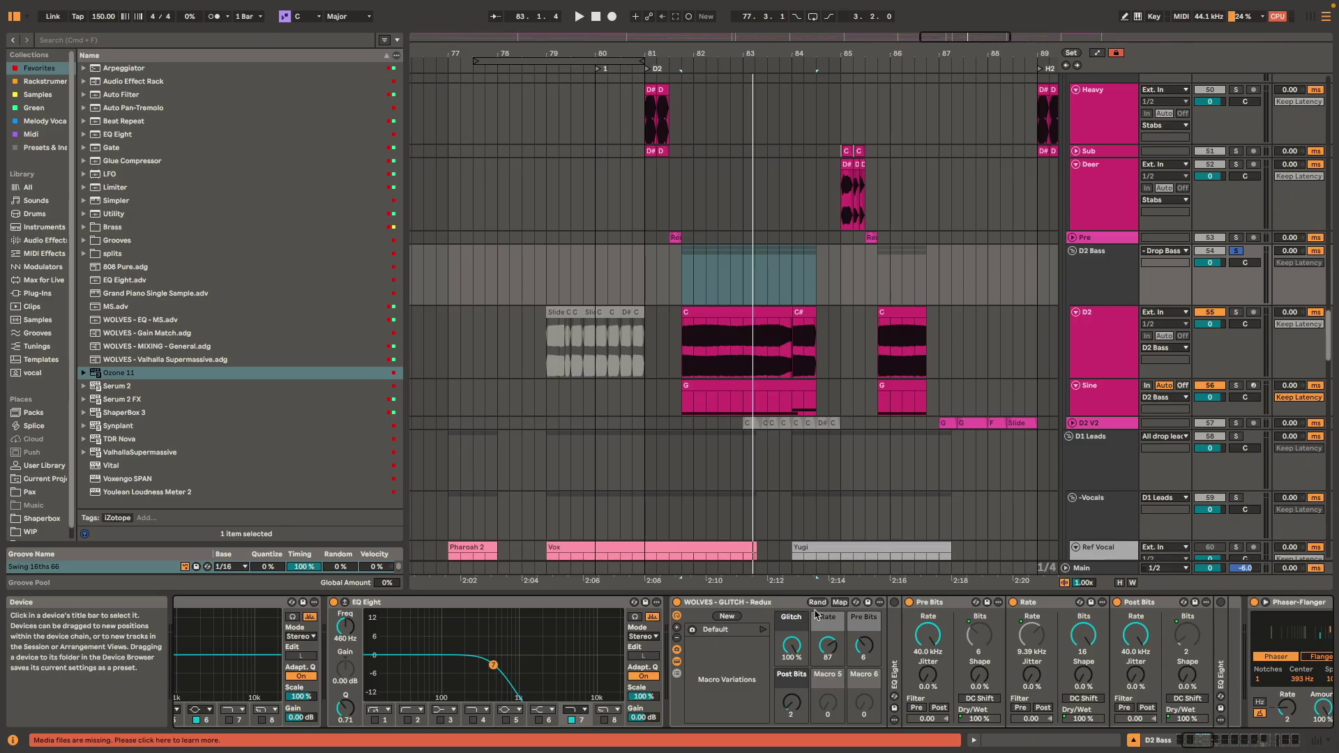
left_click(759, 604)
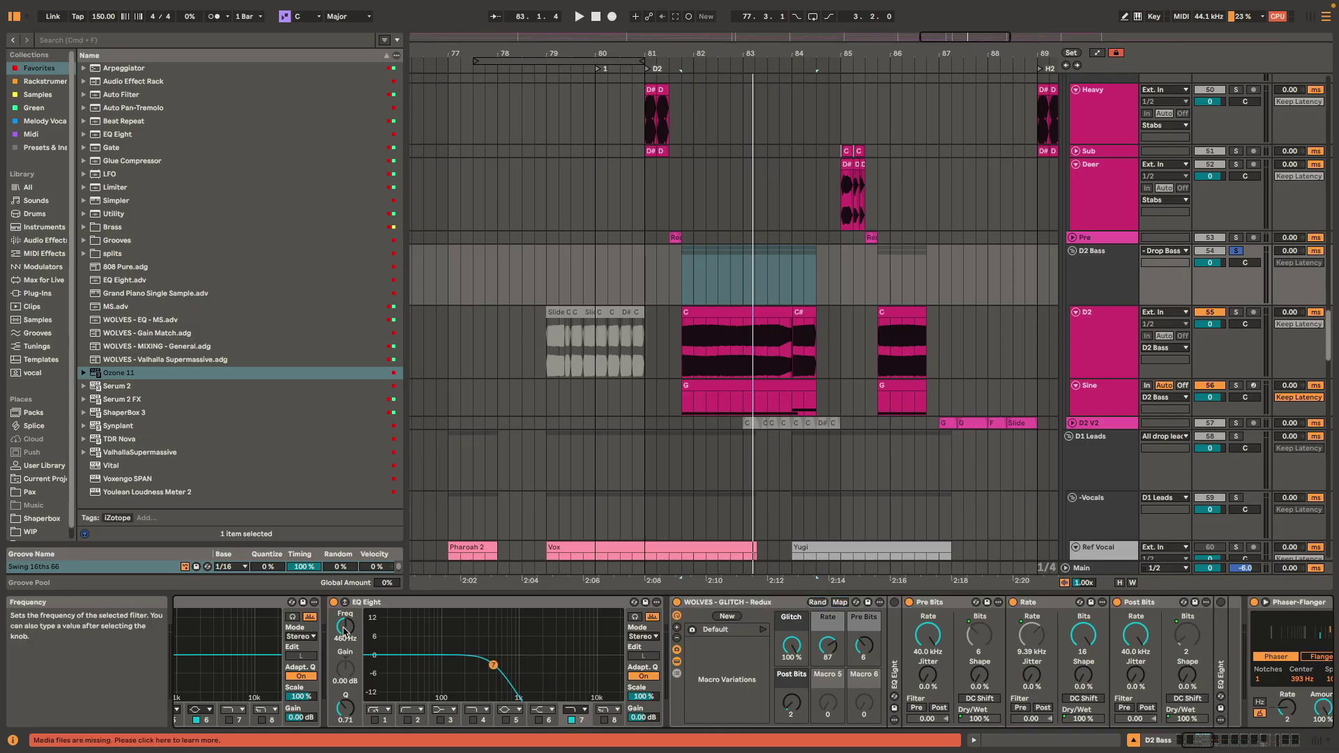
key("space")
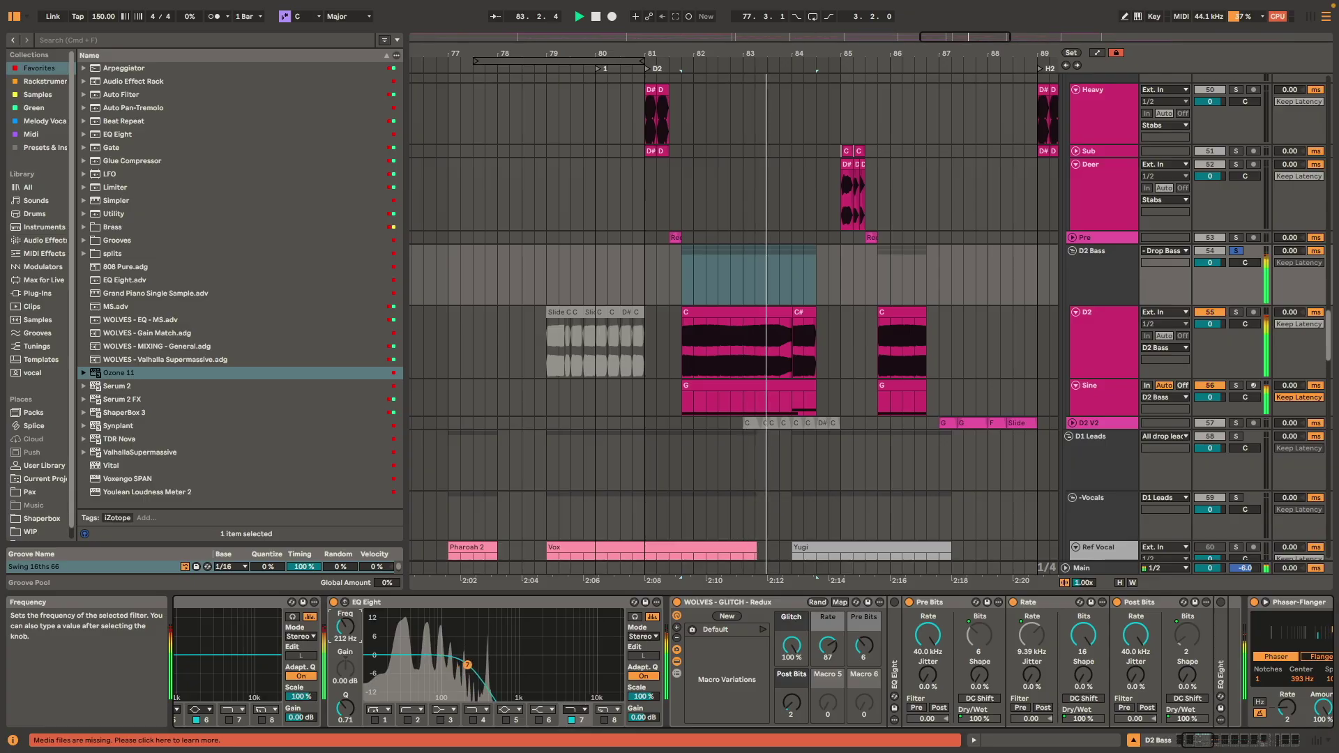
left_click_drag(345, 626, 345, 656)
left_click_drag(482, 664, 493, 665)
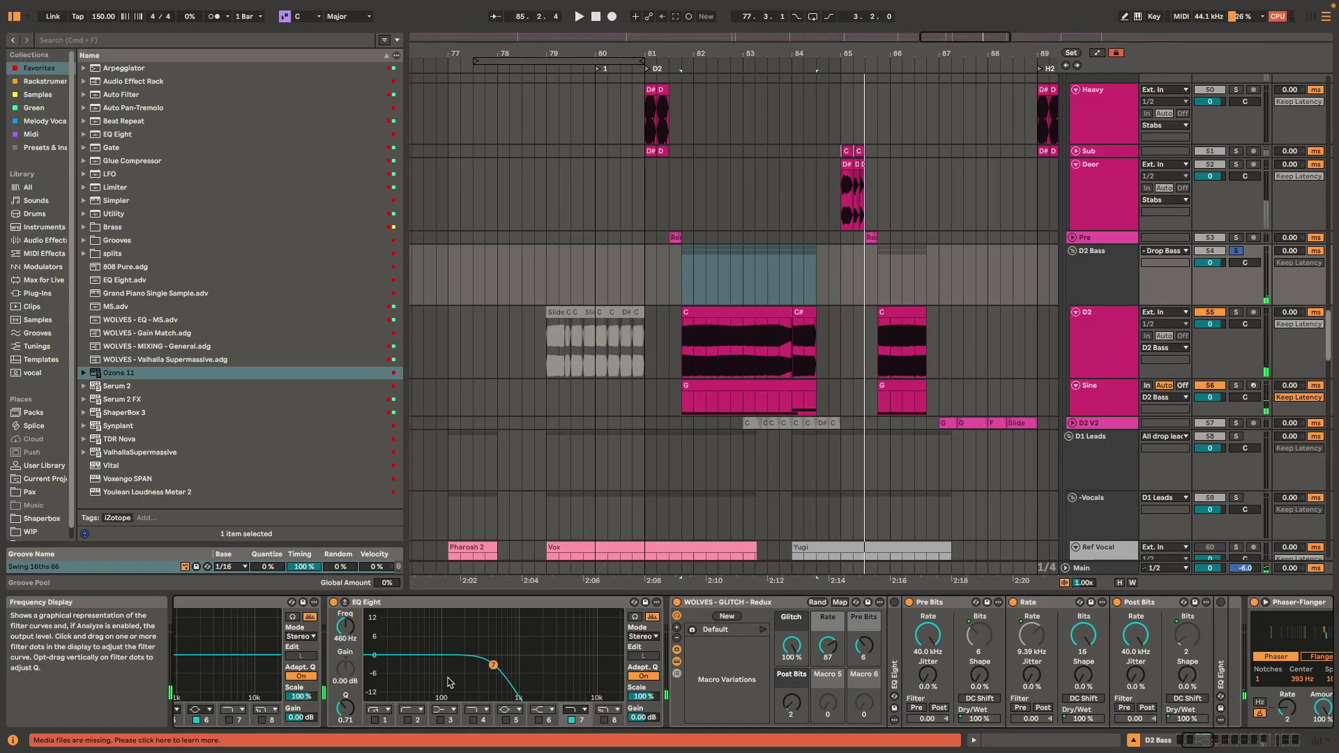
- Play the D2 Bass group and examine the MS EQ and the EQ Eight that follow the Phaser-Flanger
scroll(649, 698, "right", 15)
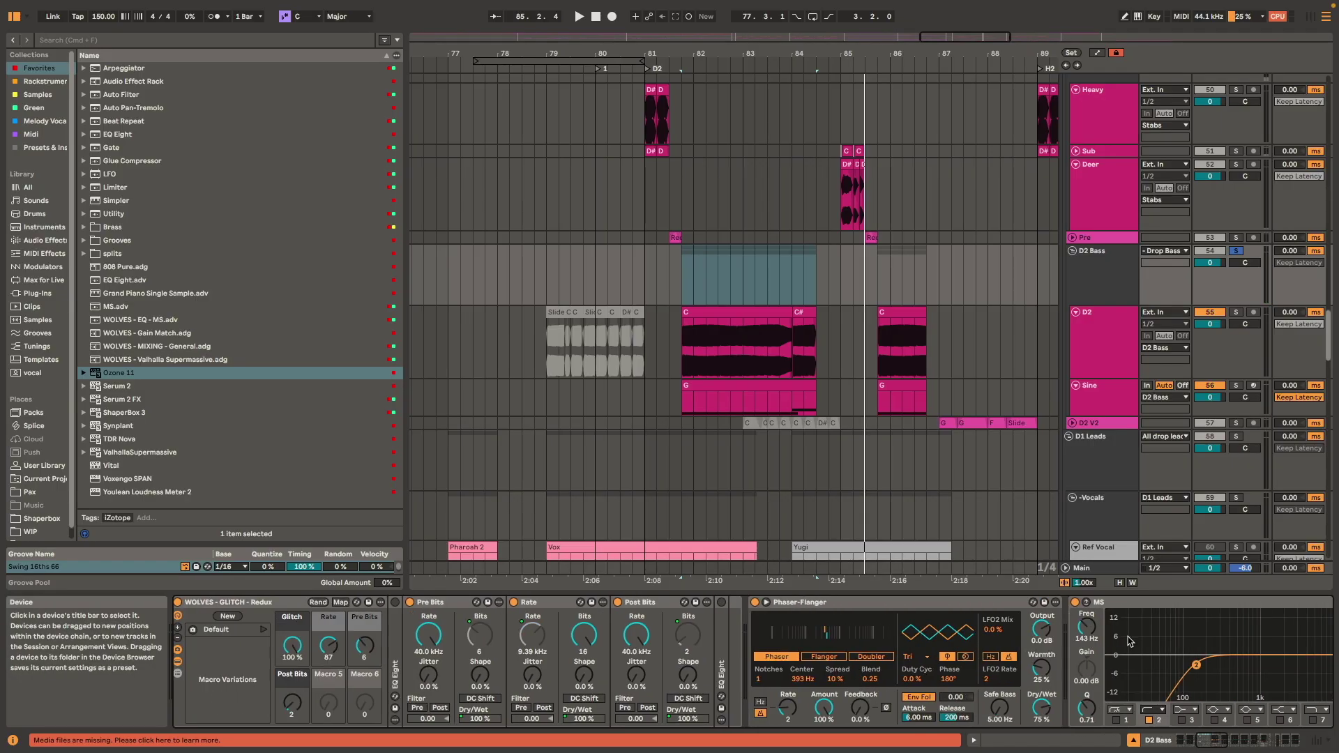
scroll(710, 616, "right", 5)
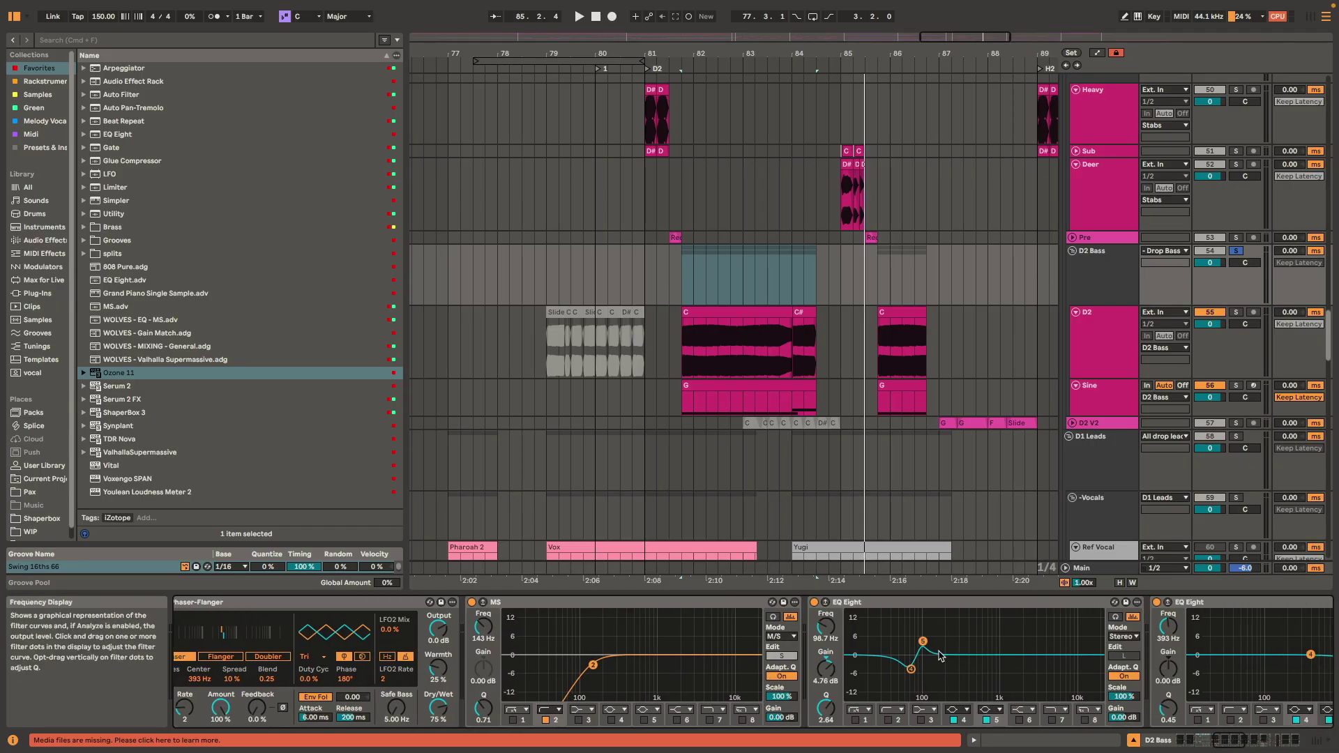
key("space")
key("space")
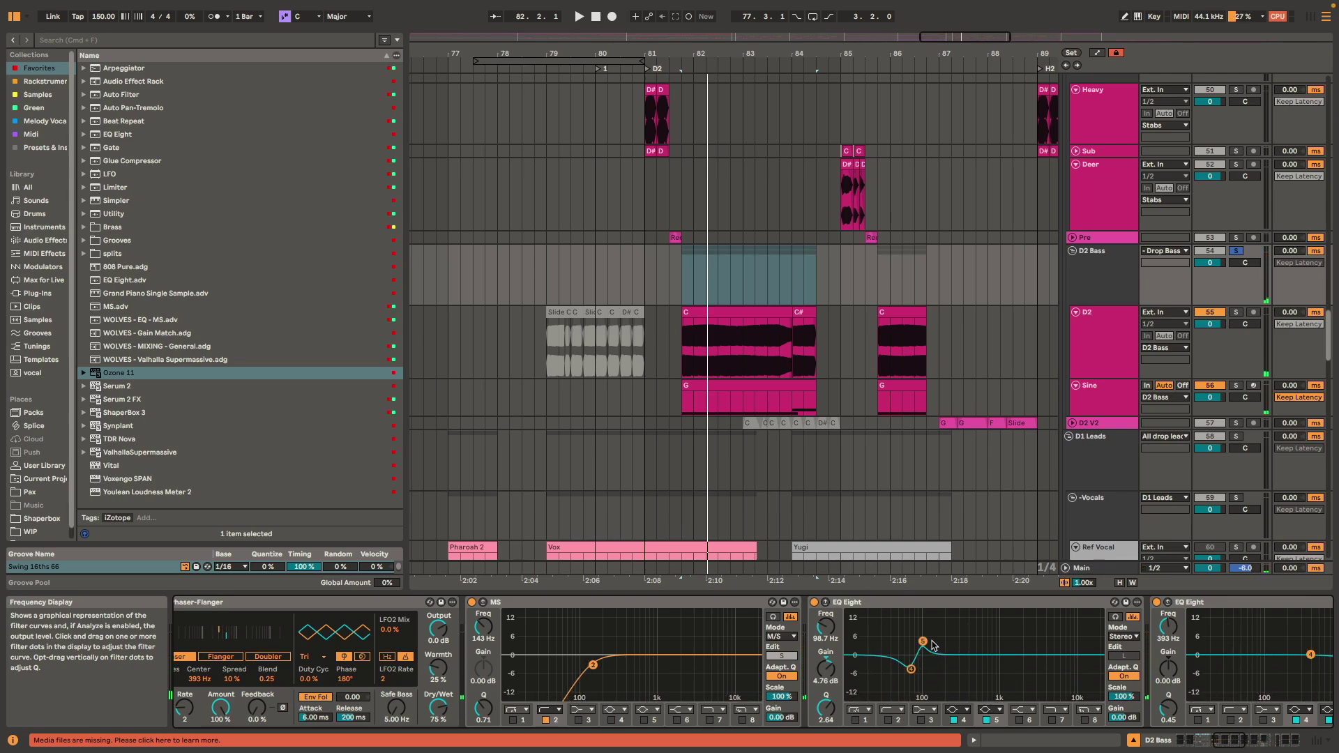
scroll(969, 659, "right", 5)
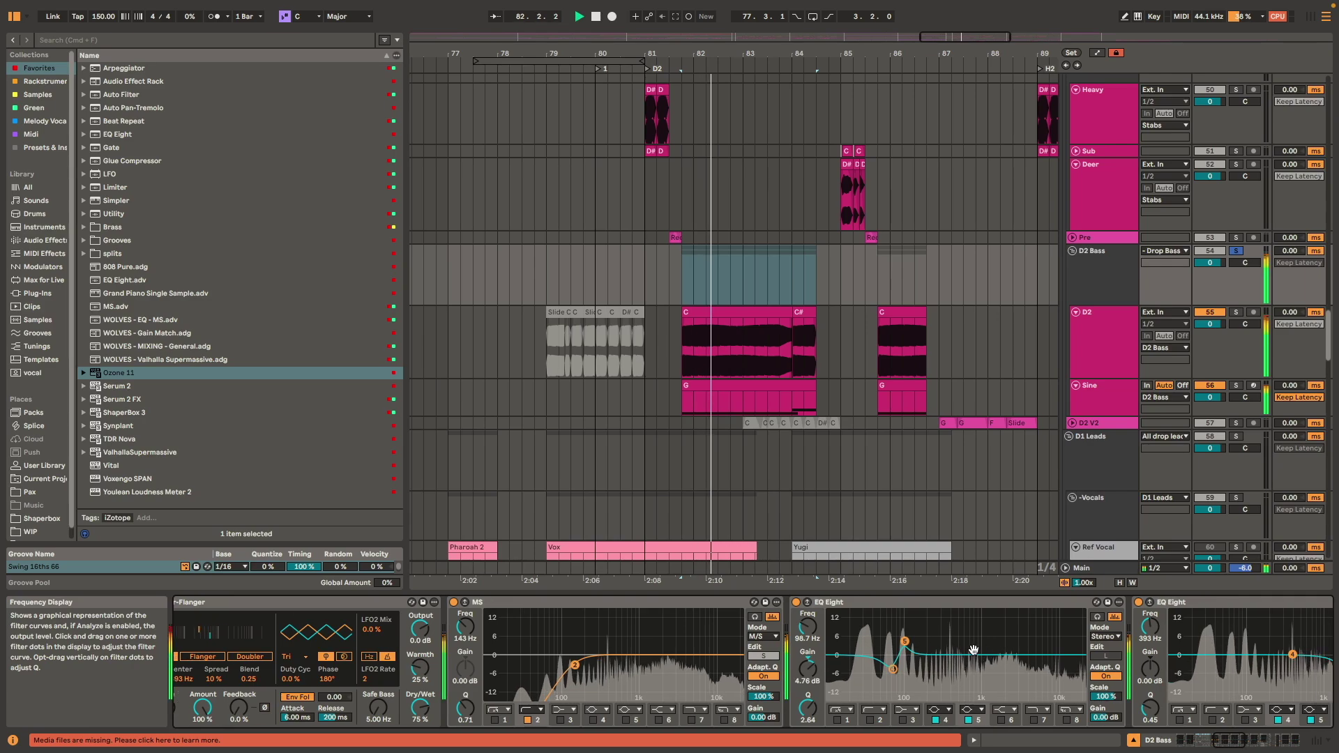
scroll(998, 656, "right", 1)
key("space")
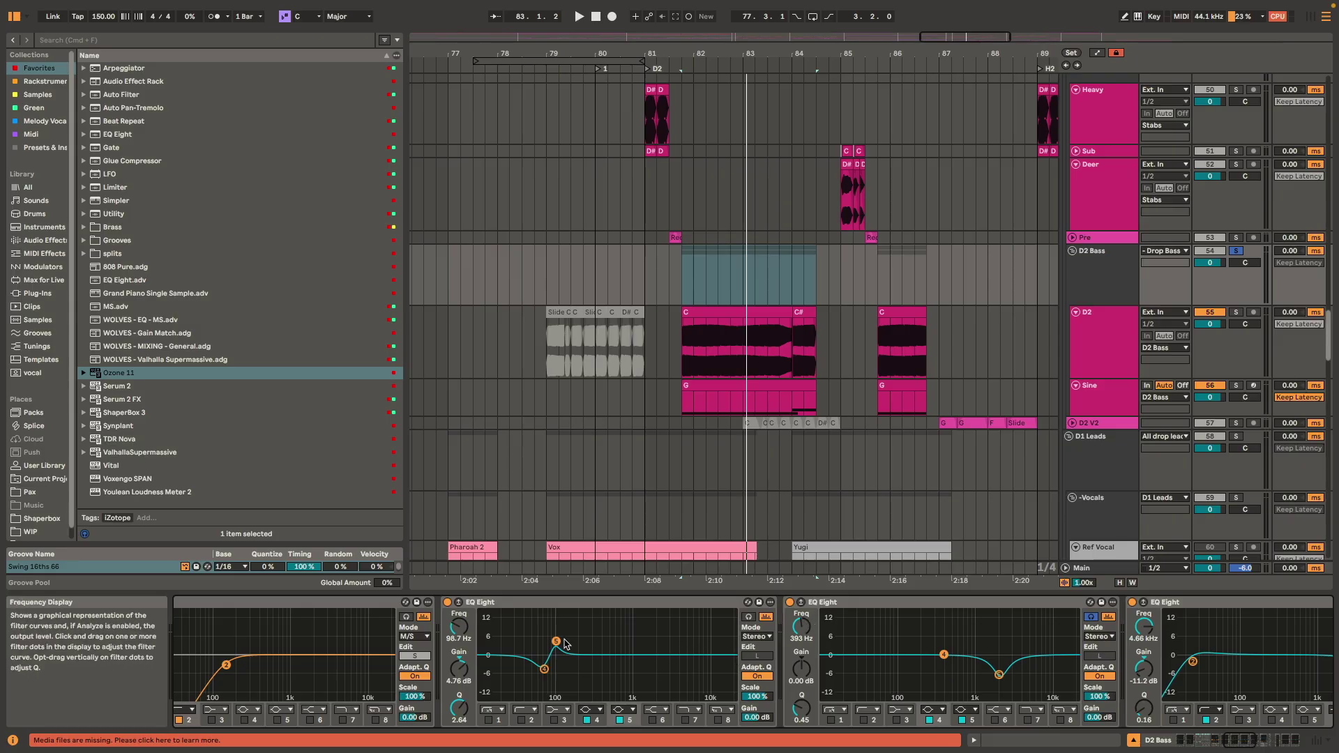
- Play the D2 Bass group with band 6 switched off in the EQ Eight before the FX 8 Bar Auto Filter
scroll(1015, 654, "right", 5)
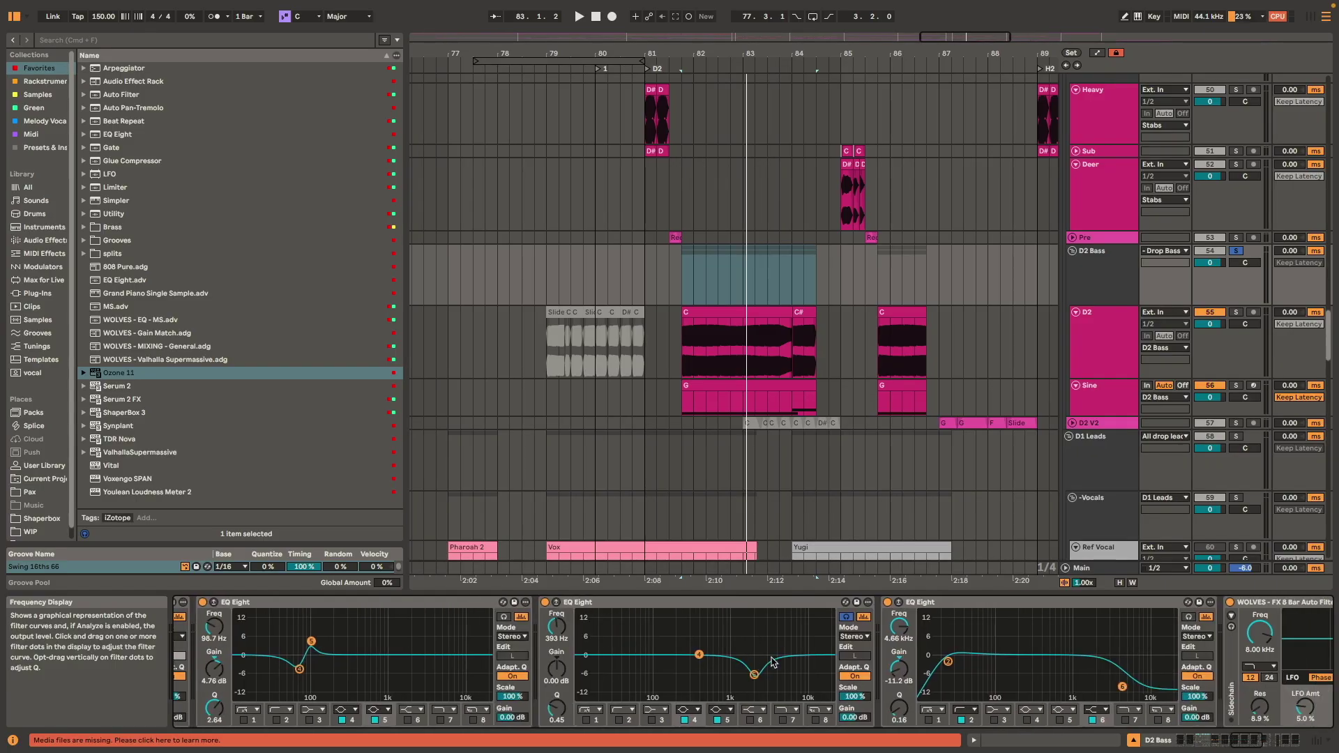
scroll(816, 663, "right", 5)
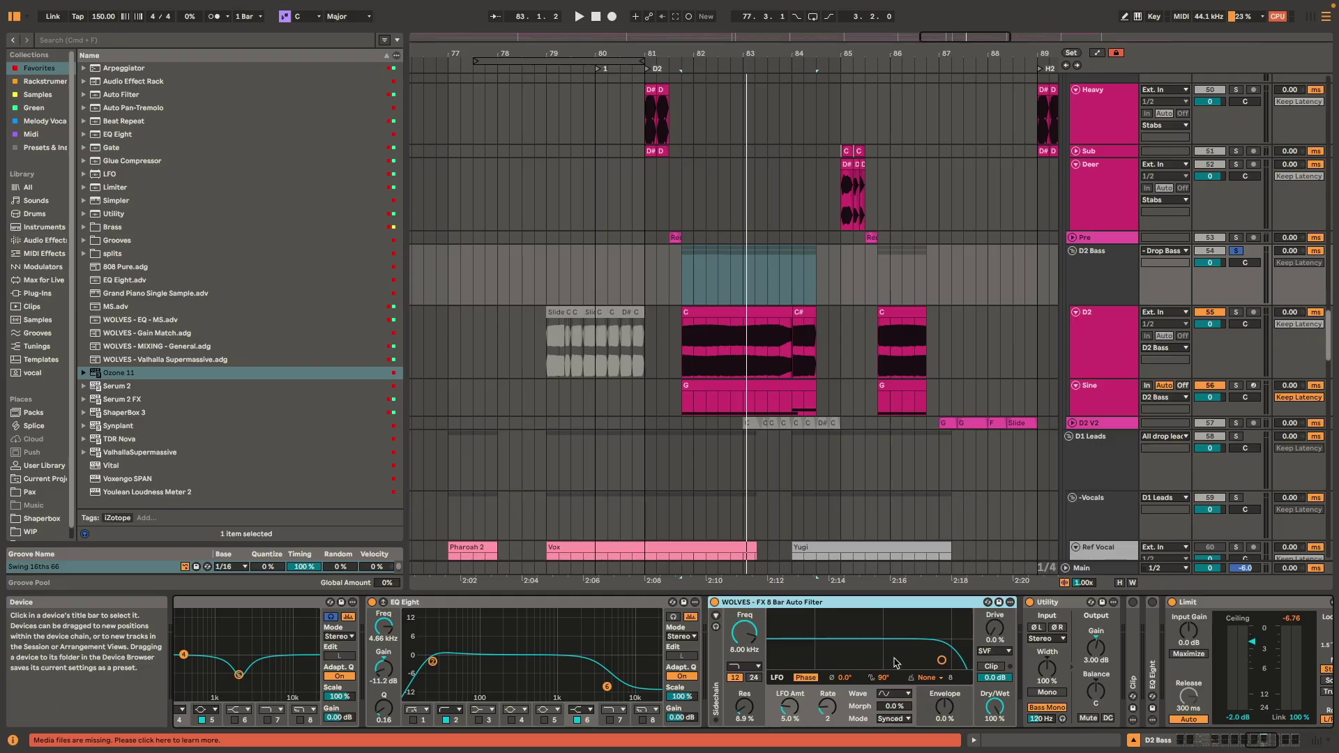
key("space")
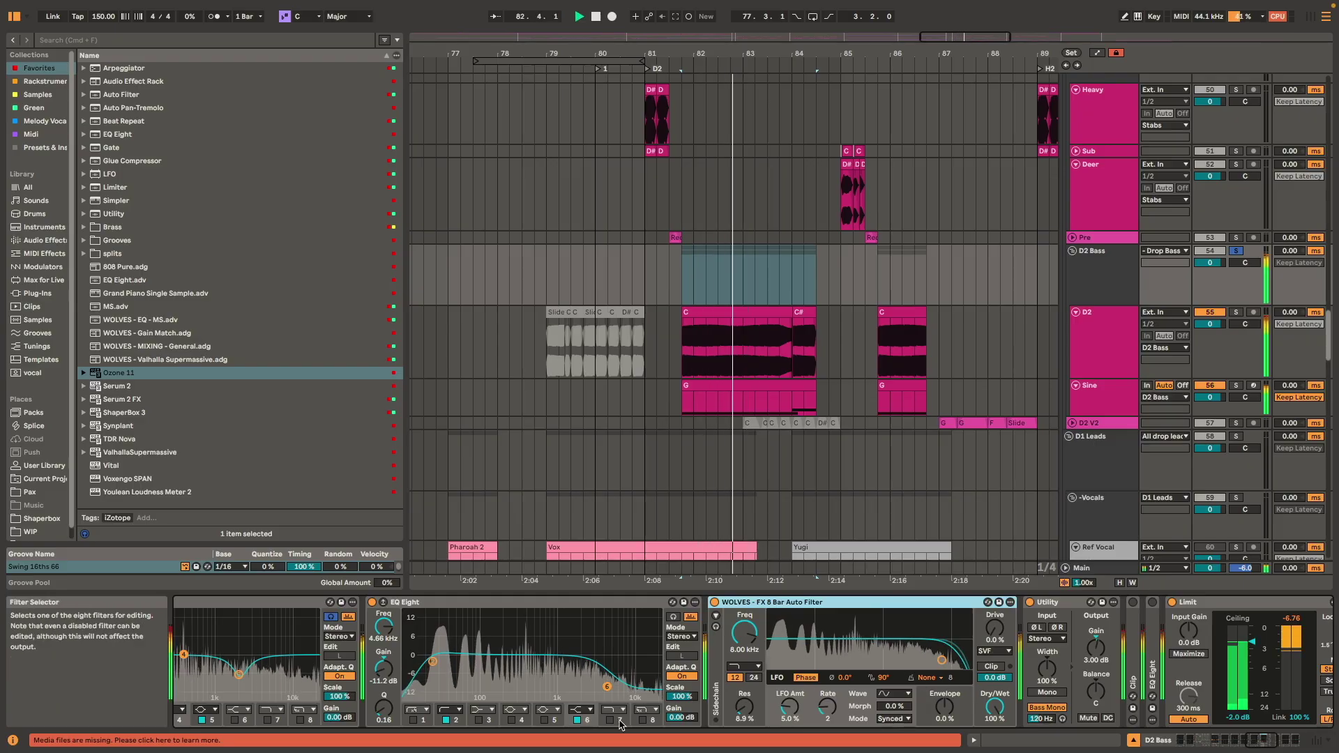
left_click(577, 721)
key("space")
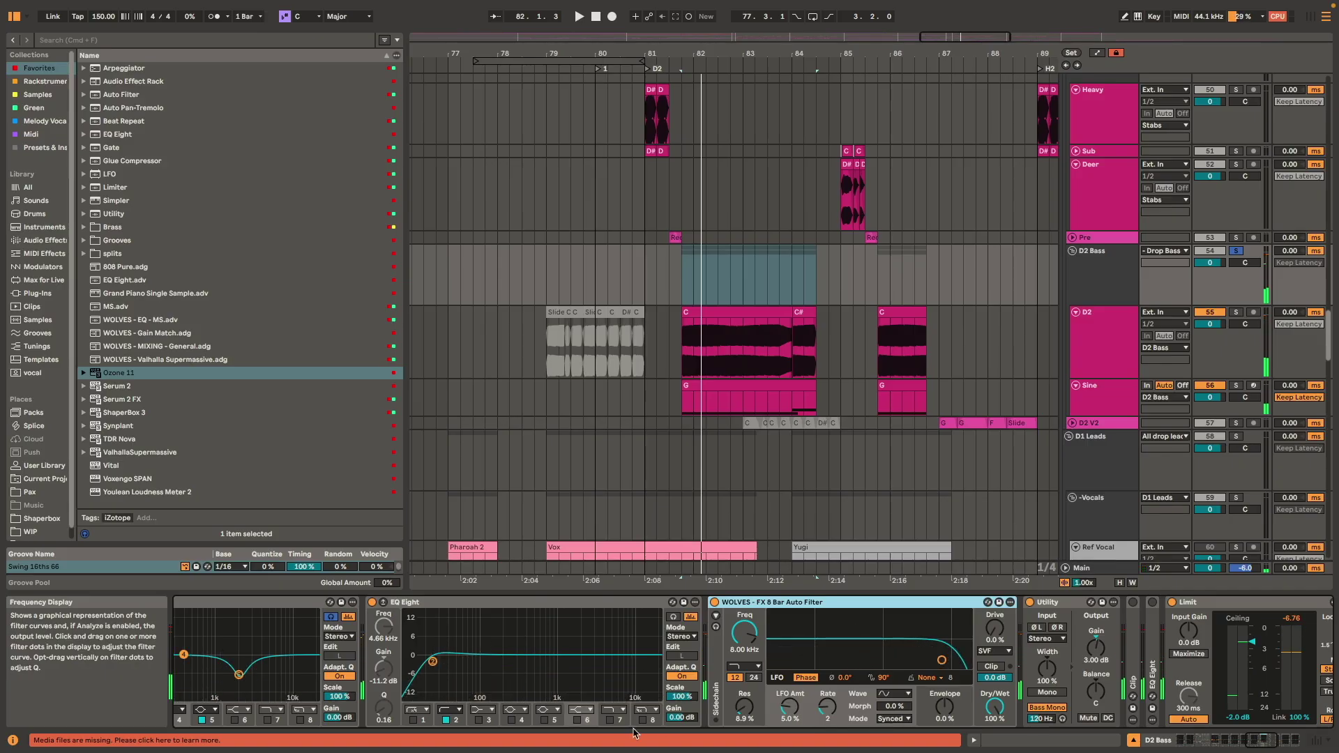
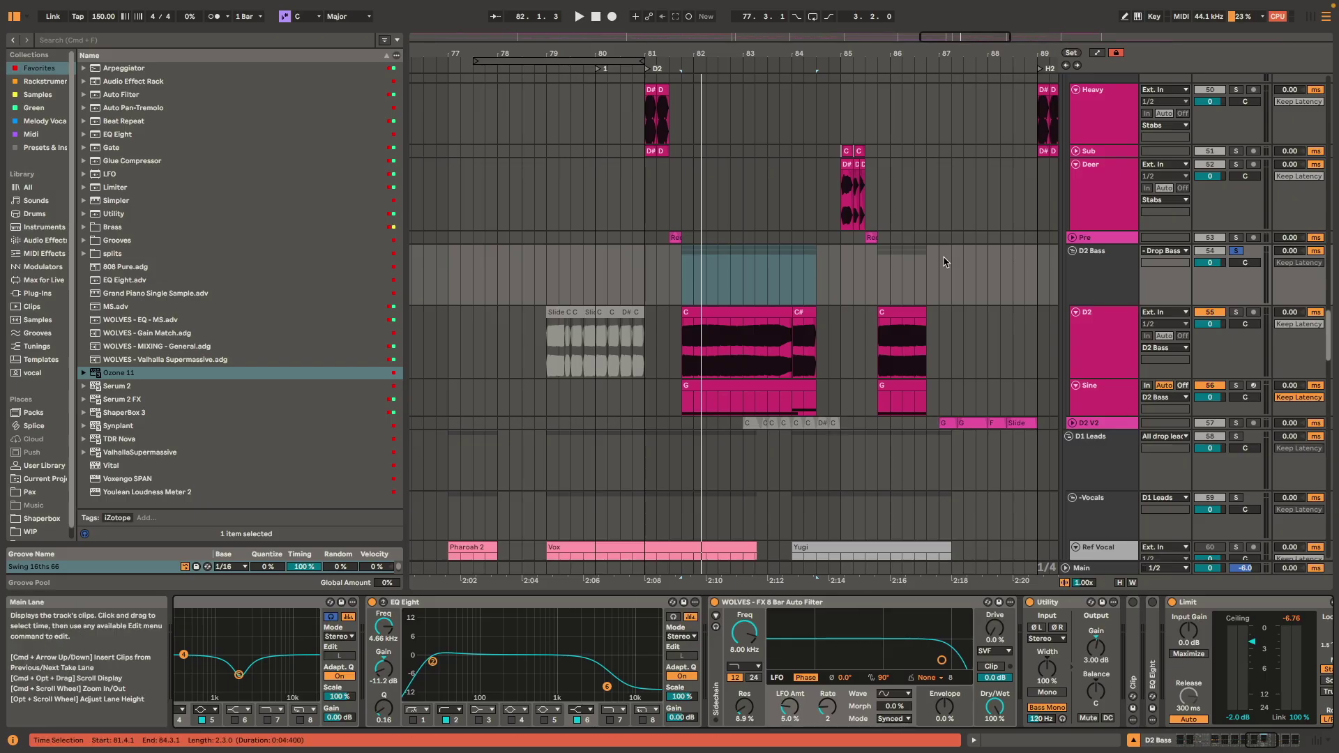
- Unfold the Pre track and play its Rec 6 clip soloed from 81.3.1, viewing the track's EQ devices
scroll(663, 265, "up", 5)
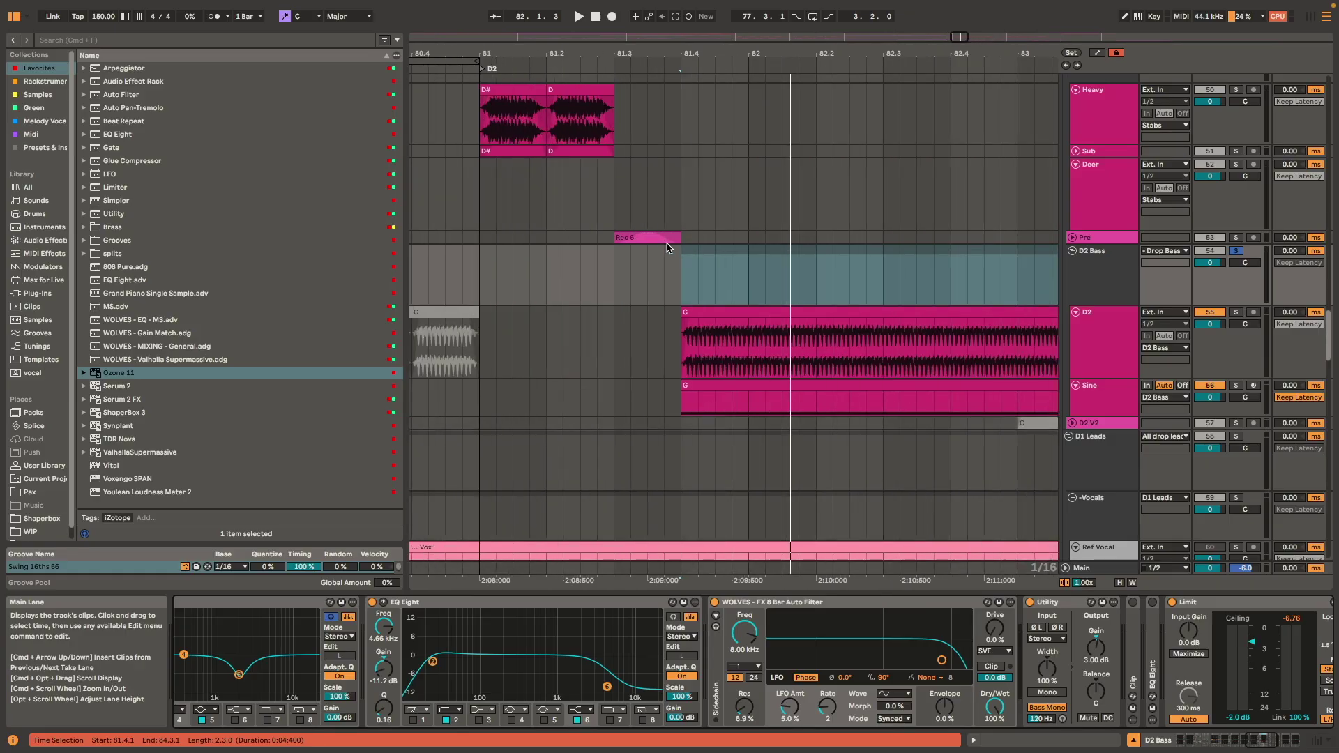
left_click(664, 234)
key("u")
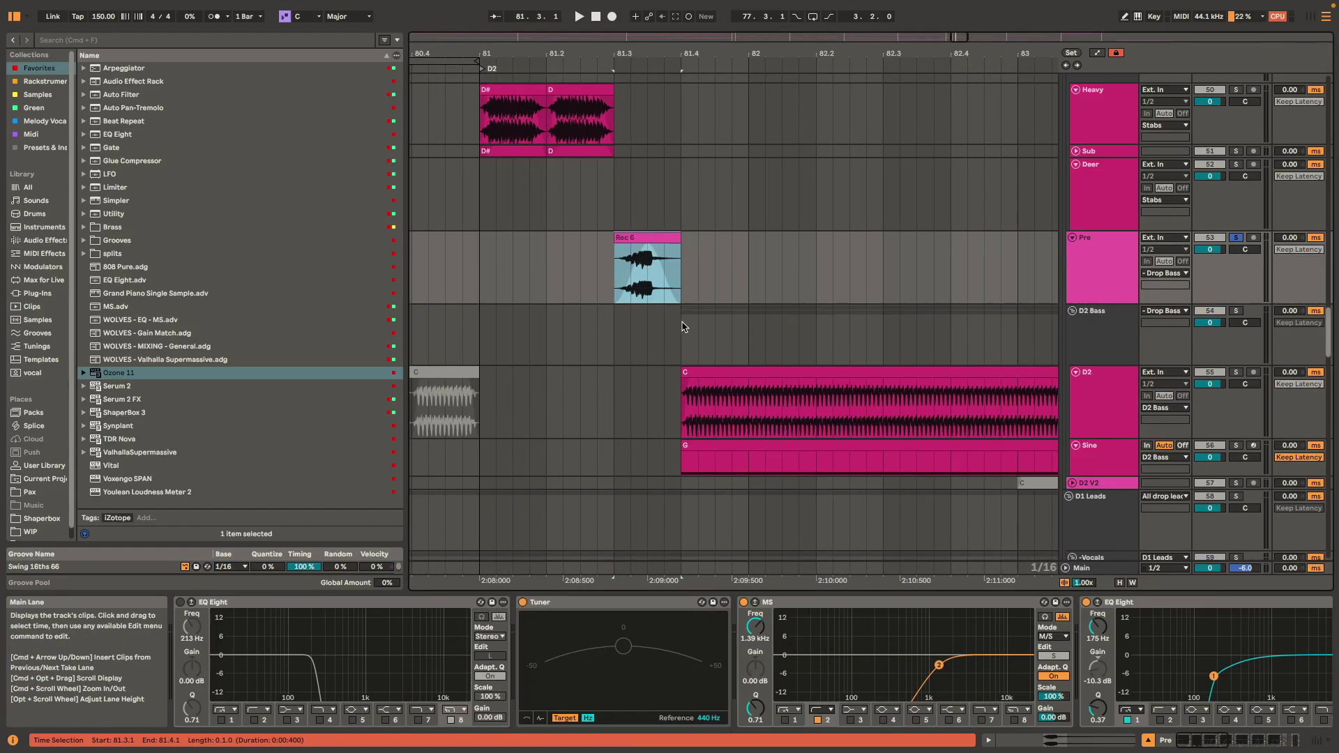
key("space")
scroll(766, 681, "right", 3)
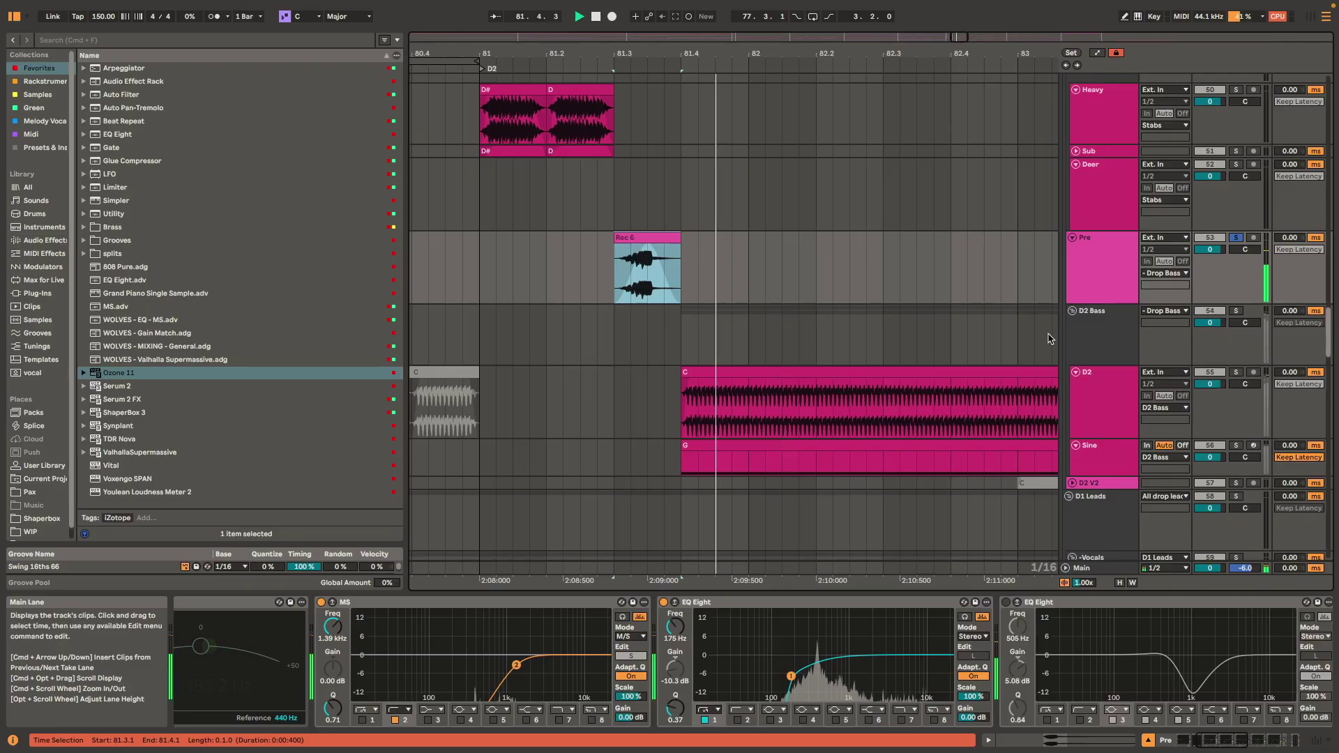
- Add the D2 Bass group to the solo and play it with the Pre clip from 81.3.1
left_click(1100, 324)
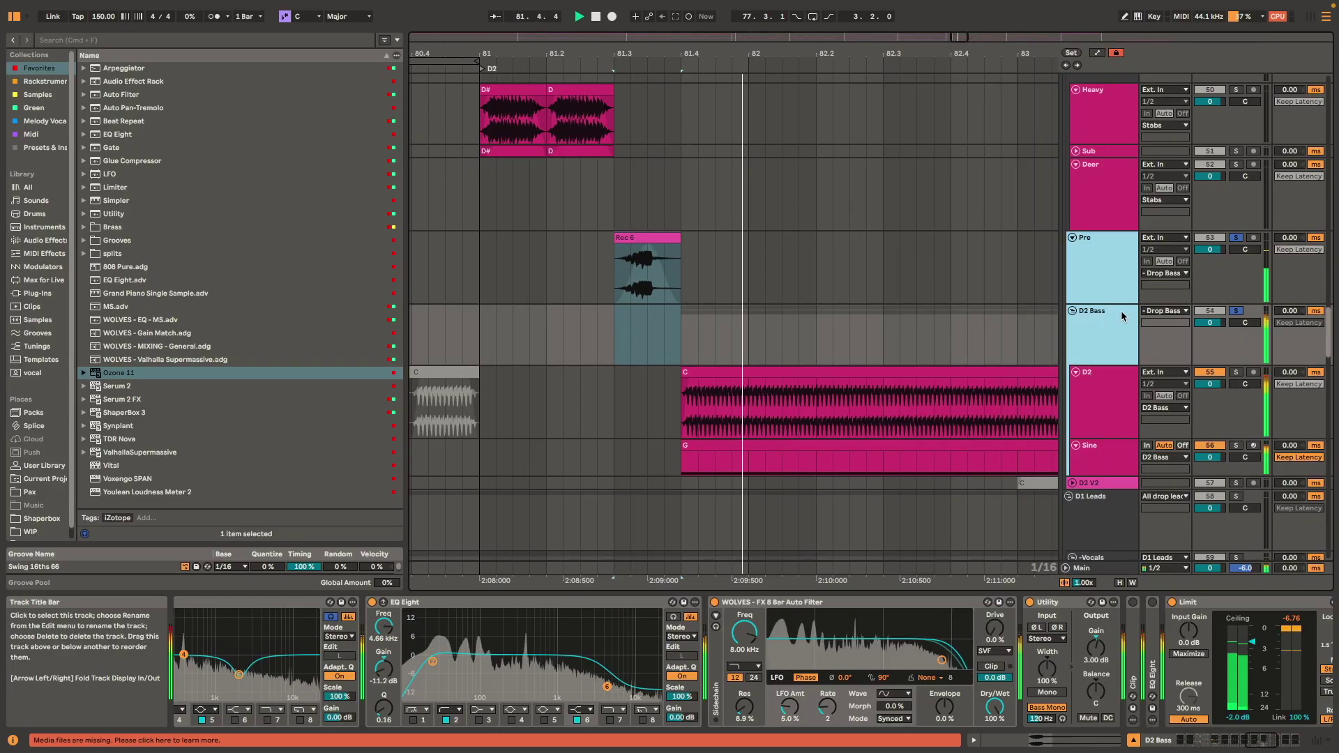
scroll(732, 342, "down", 3)
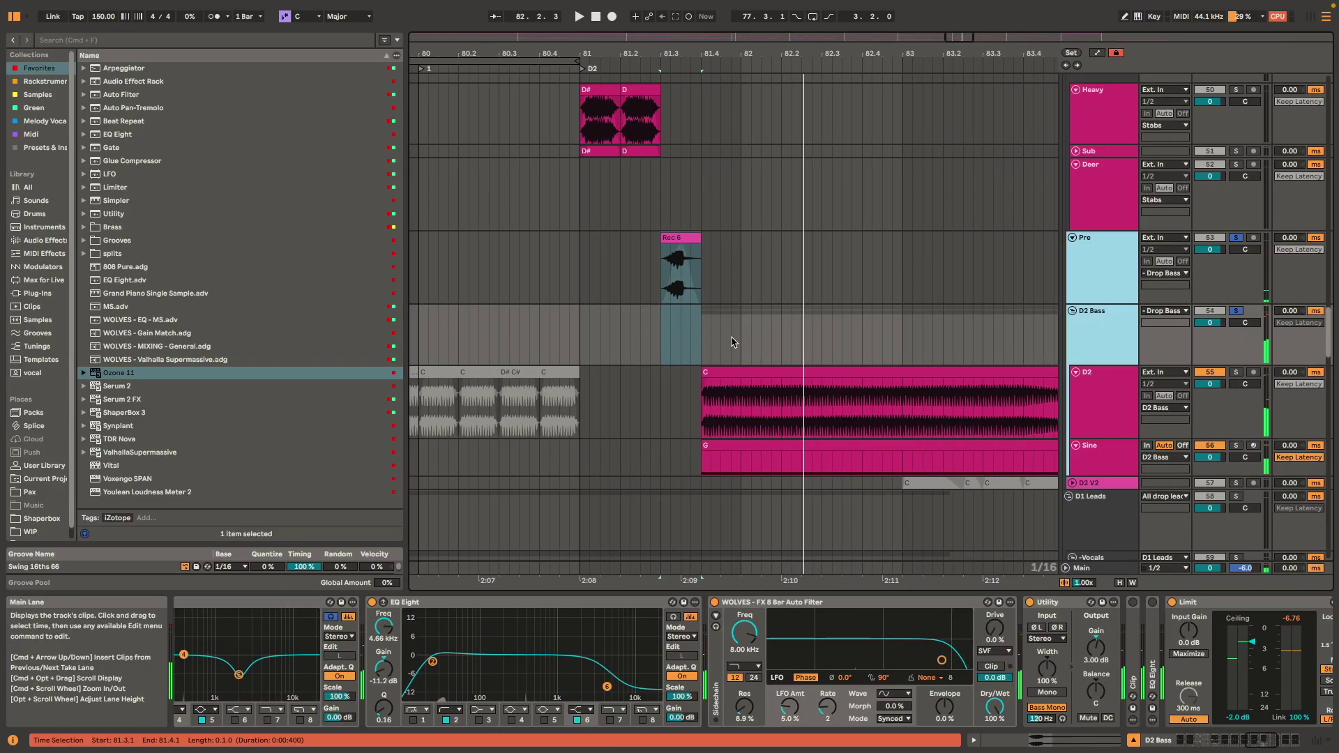
left_click(680, 251)
key("space")
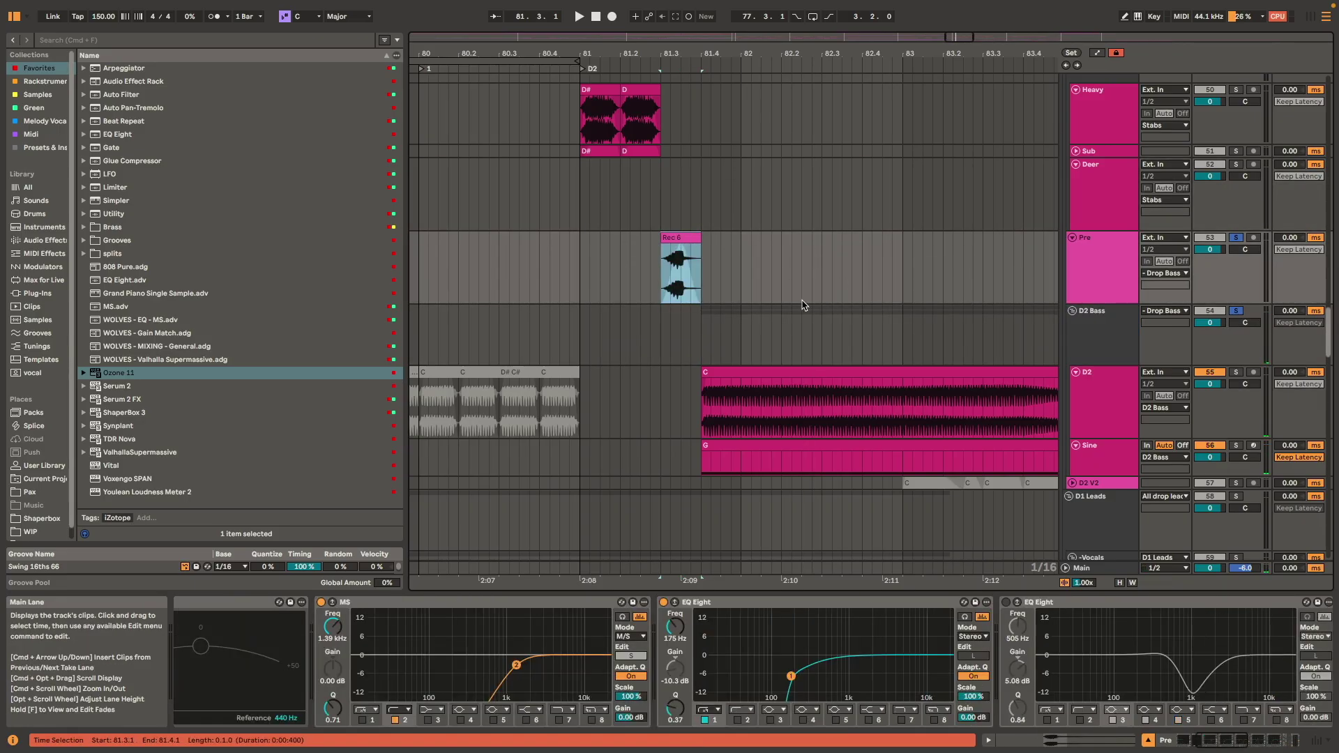
- Unsolo the Pre and D2 Bass tracks and play the full second drop from 81.1.1
scroll(937, 291, "down", 5)
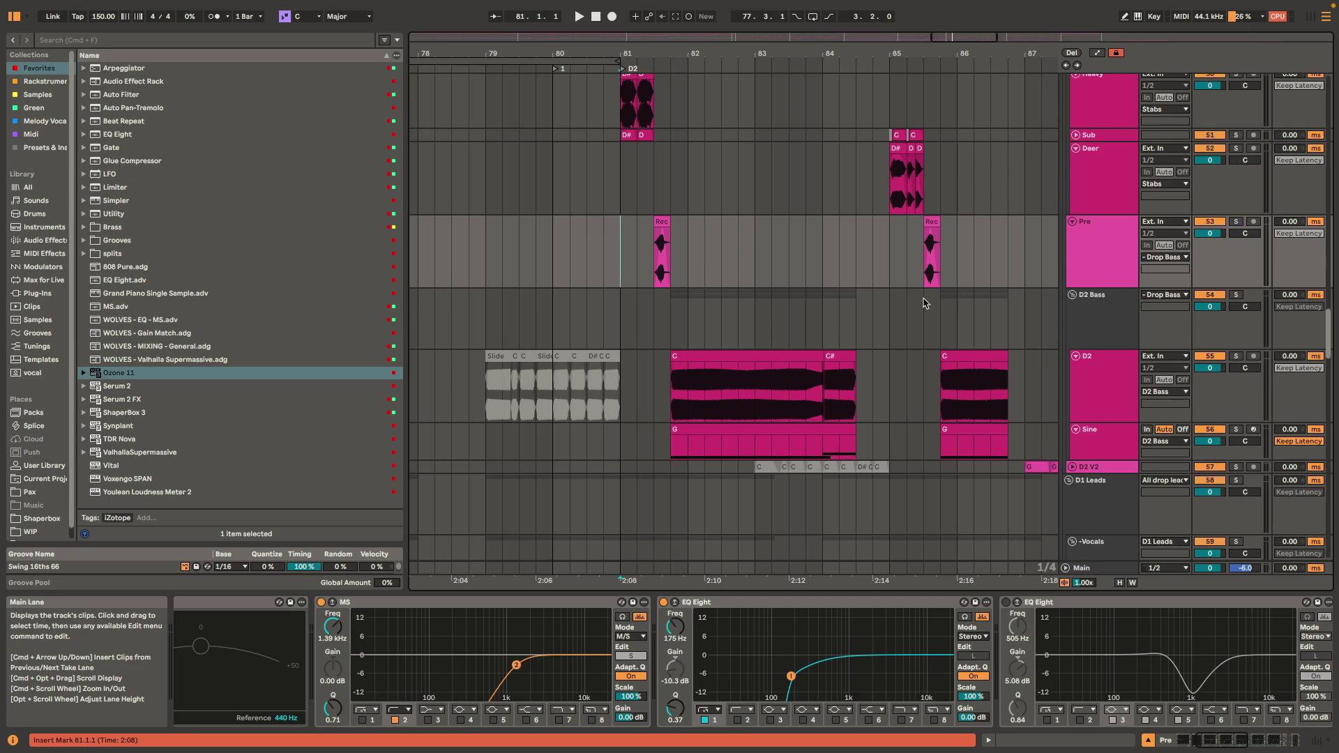
scroll(687, 233, "up", 3)
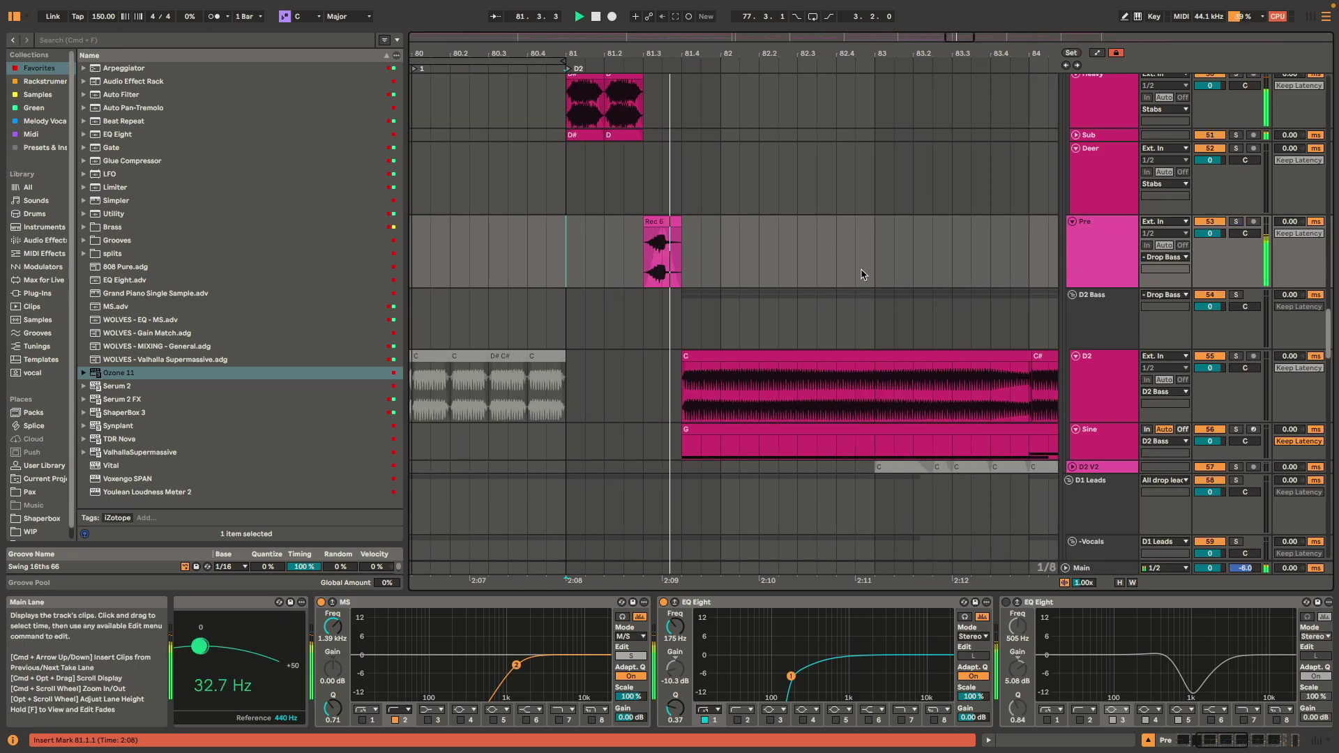
scroll(801, 317, "down", 3)
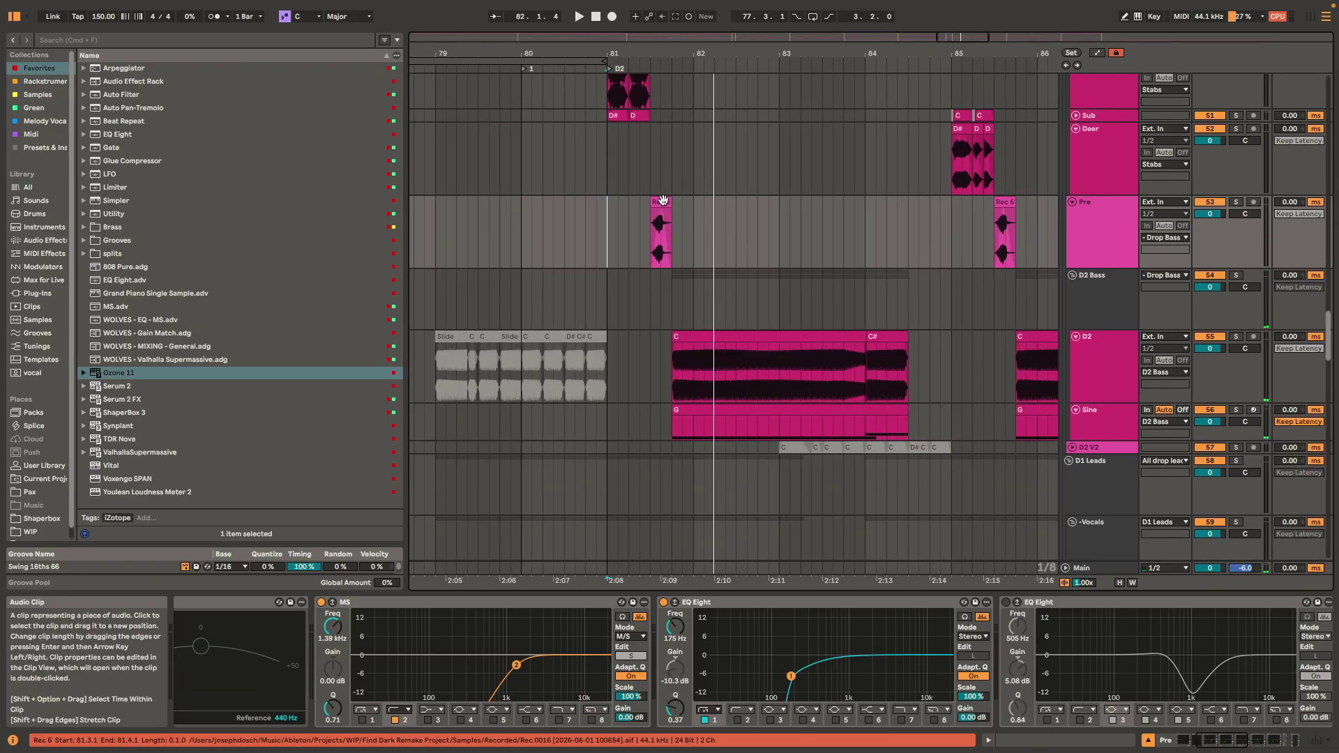
- Unfold the D2 V2 track and play it soloed from its clip at 87.1.1, viewing its EQ and Utility devices
scroll(666, 206, "down", 3)
scroll(818, 242, "down", 5)
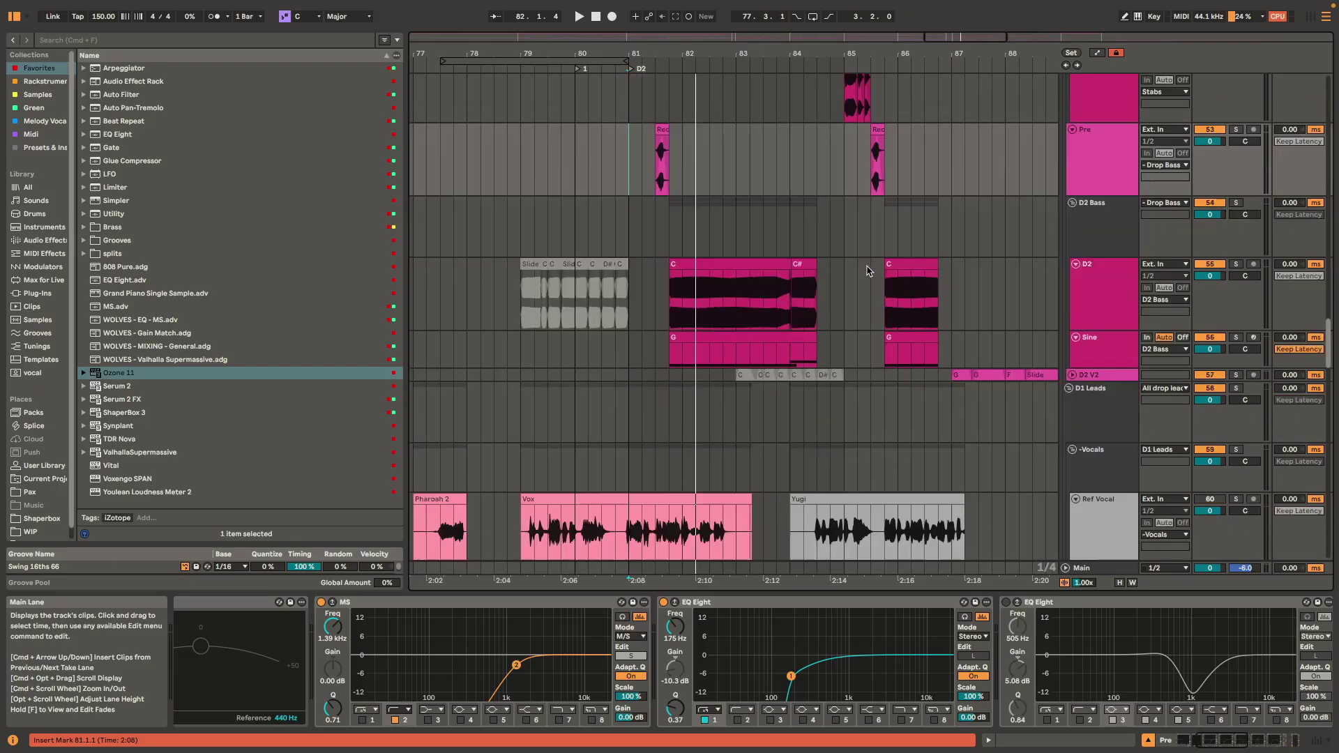
scroll(872, 293, "up", 3)
scroll(872, 293, "right", 5)
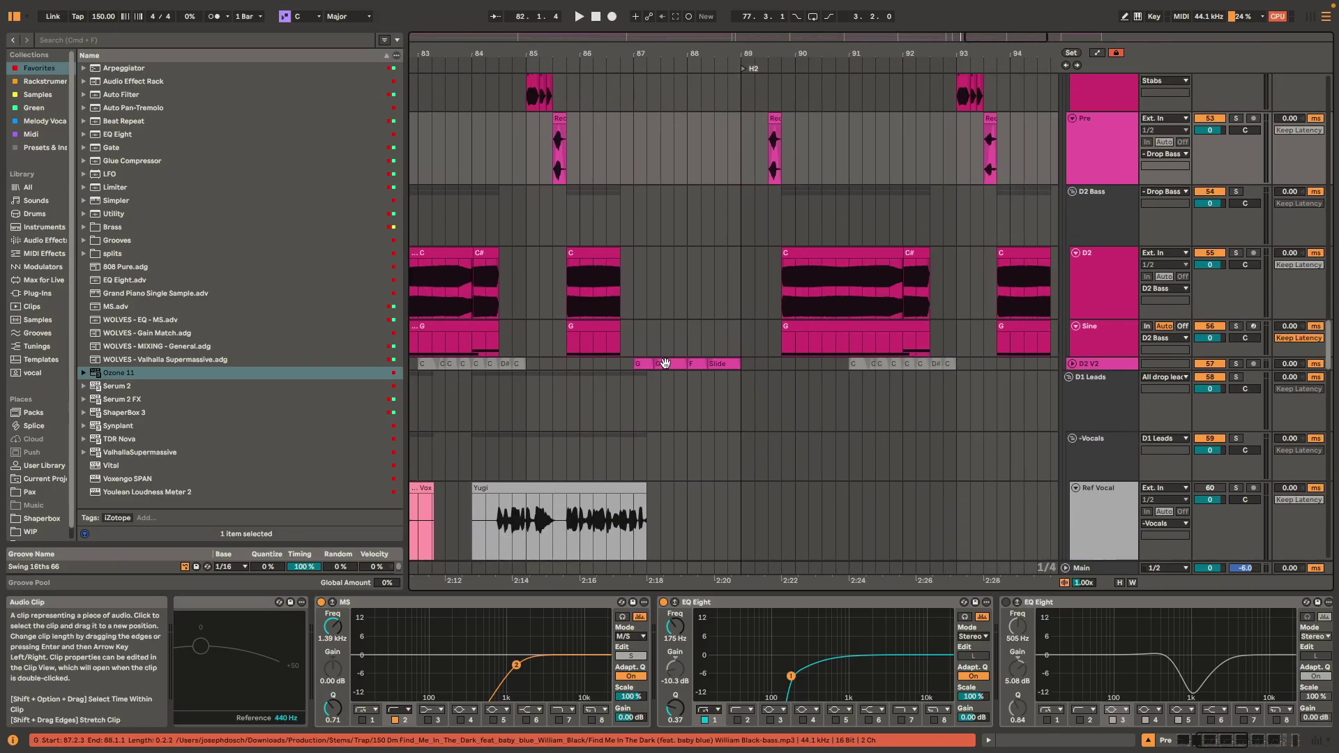
scroll(665, 363, "up", 3)
left_click_drag(664, 362, 779, 312)
left_click(757, 310)
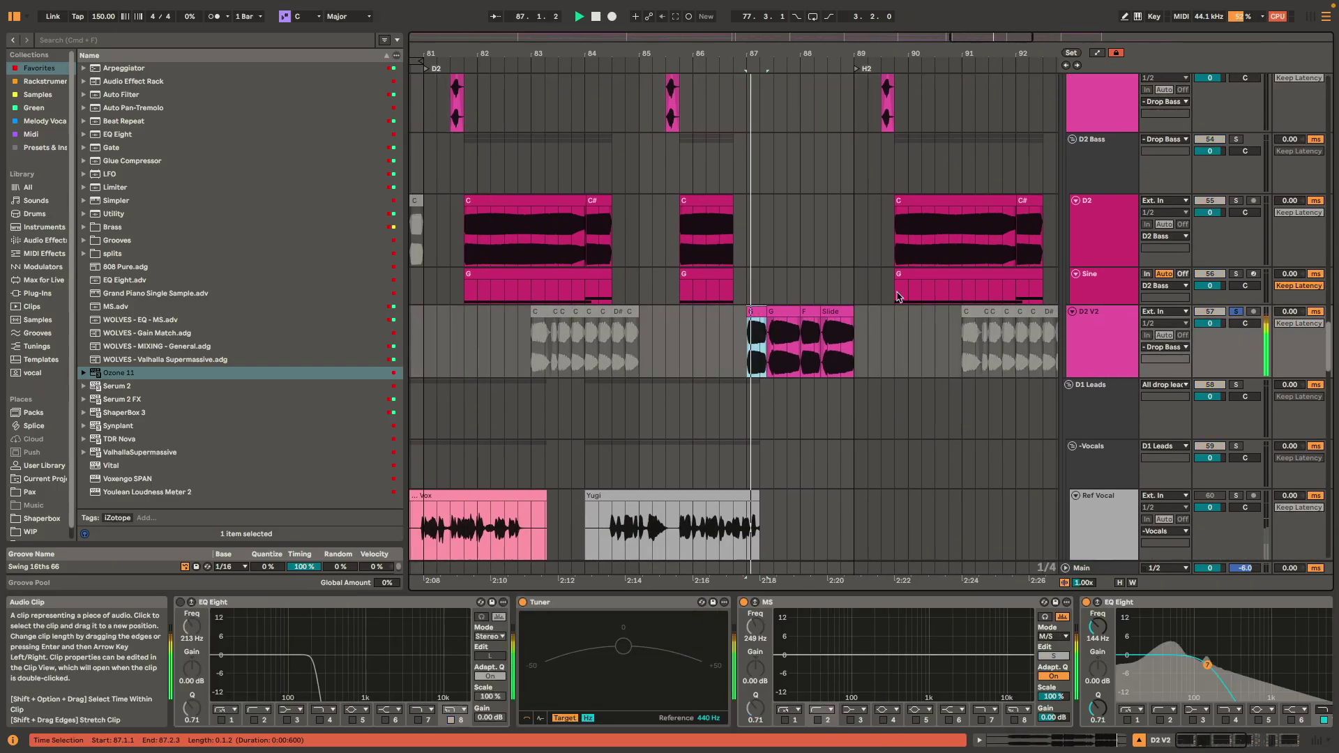
key("space")
scroll(1237, 664, "right", 3)
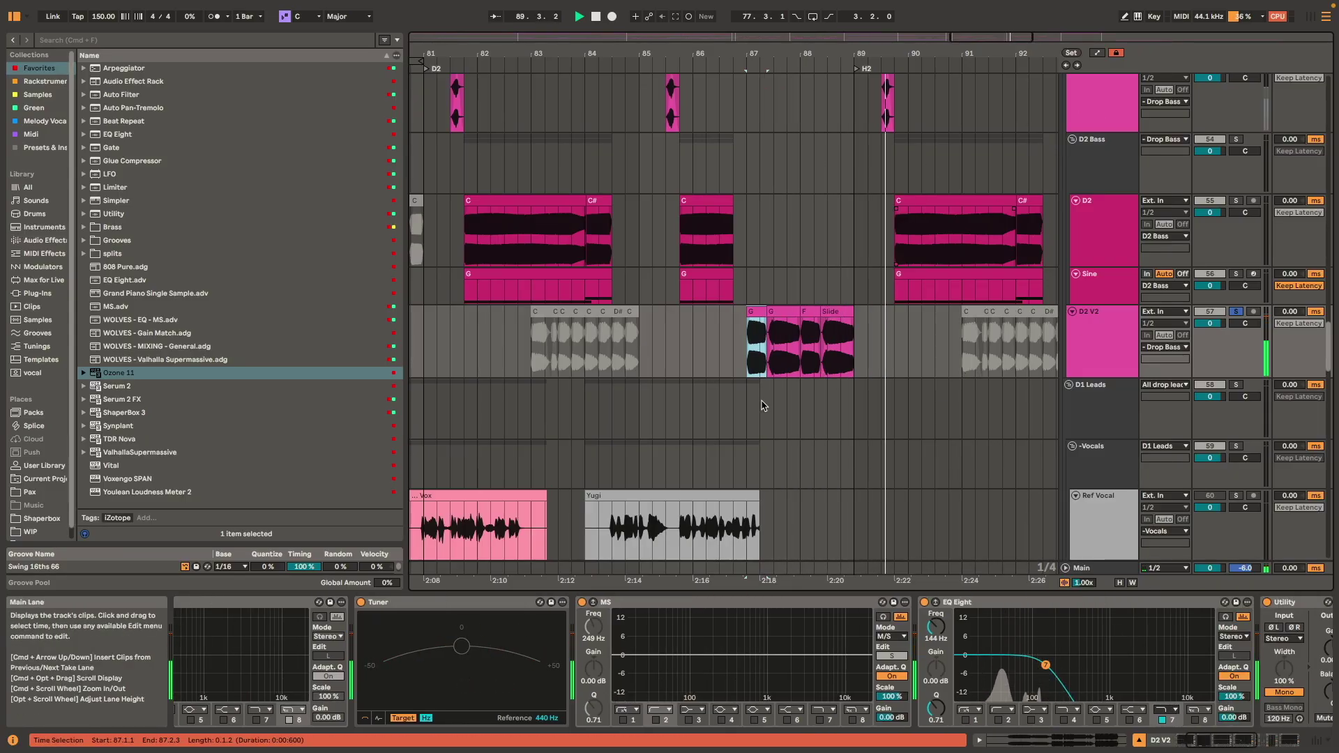
key("space")
- Select the Arp Hi track's D2 clip at 81.4.1 and play it soloed
scroll(871, 265, "down", 3)
scroll(934, 302, "down", 10)
scroll(934, 302, "left", 5)
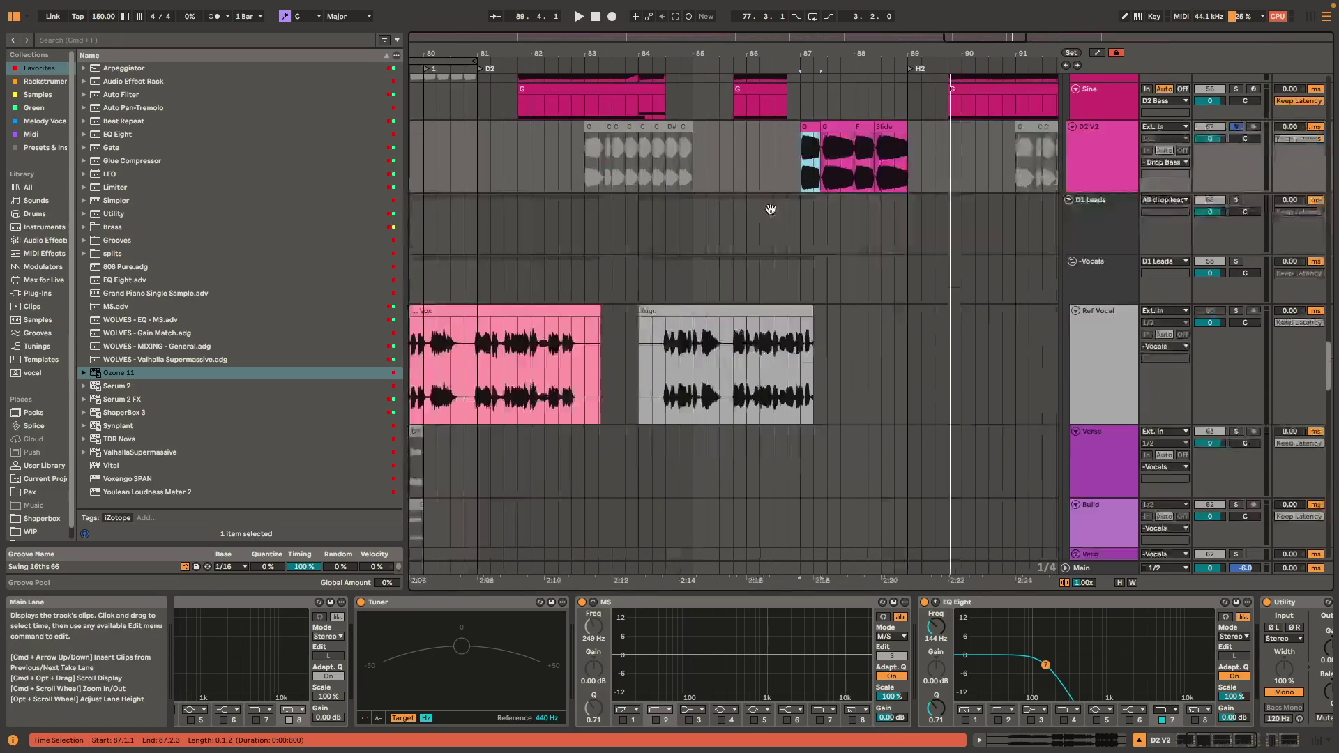
scroll(907, 307, "down", 10)
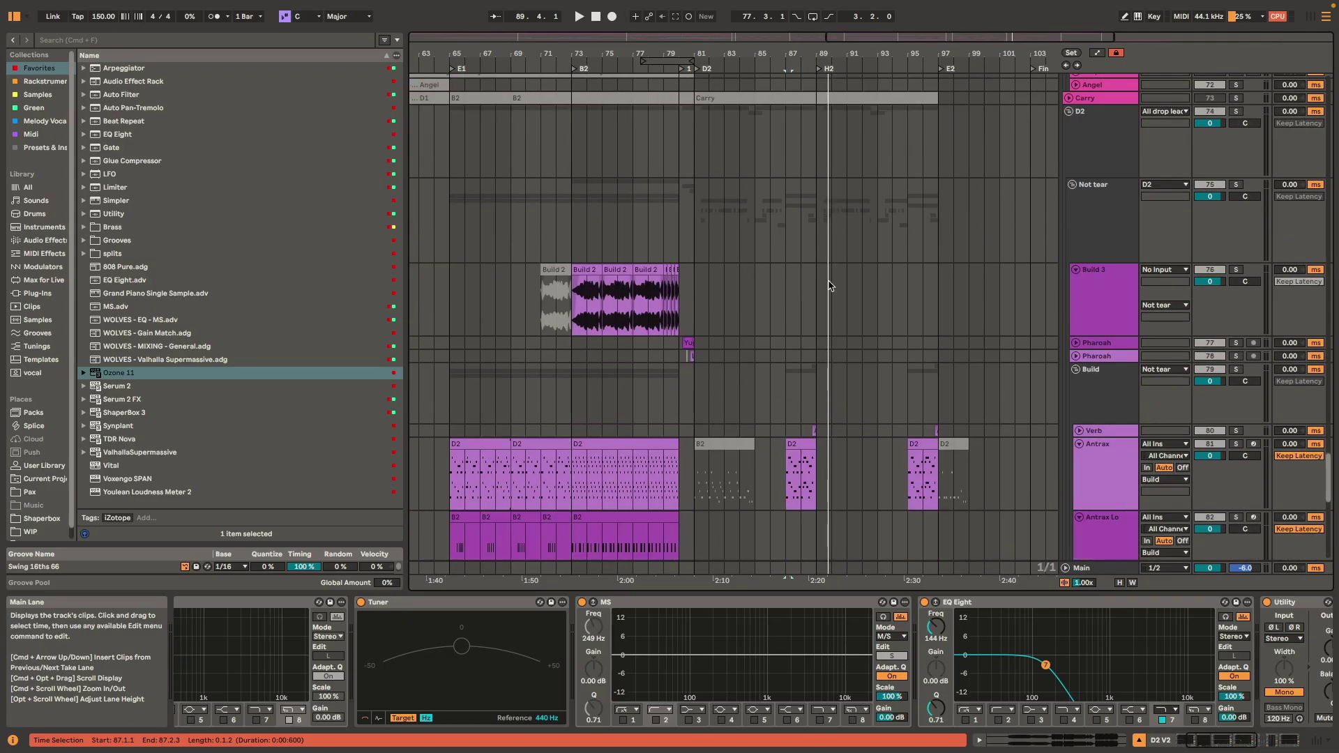
scroll(768, 279, "down", 8)
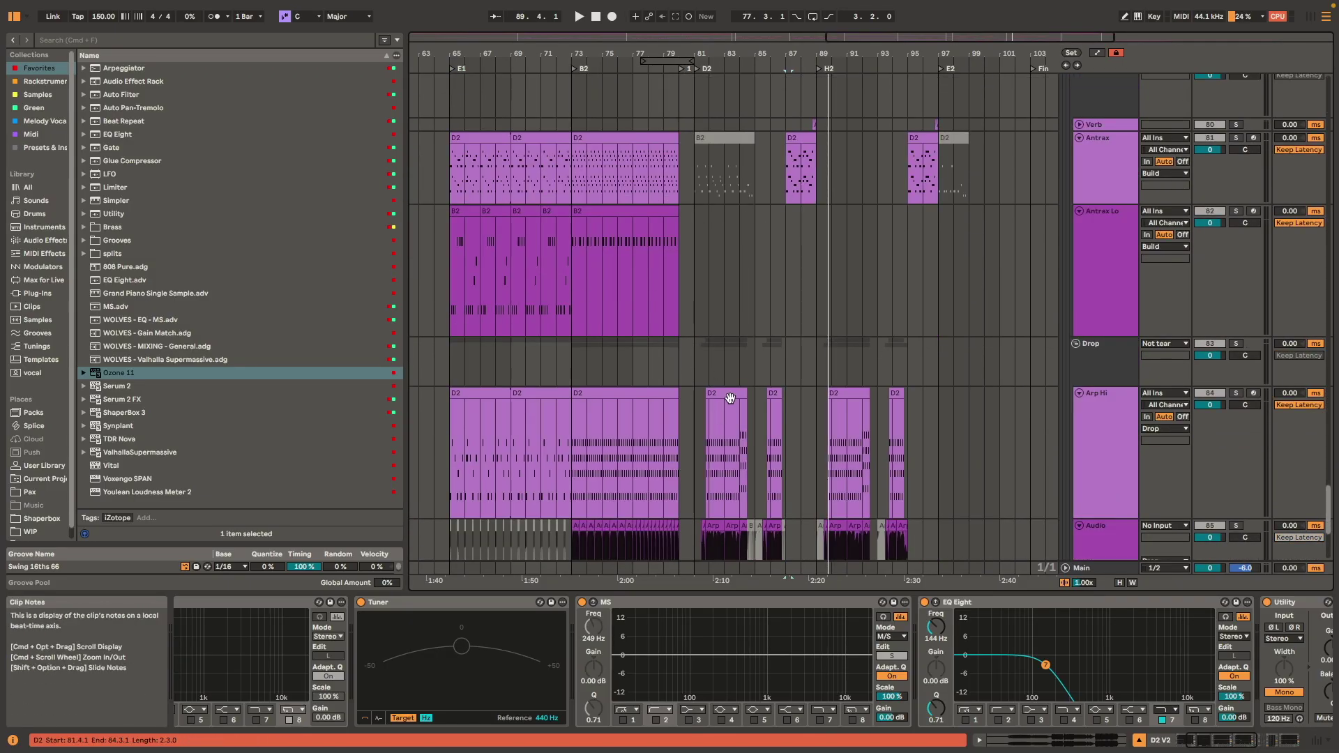
left_click(731, 399)
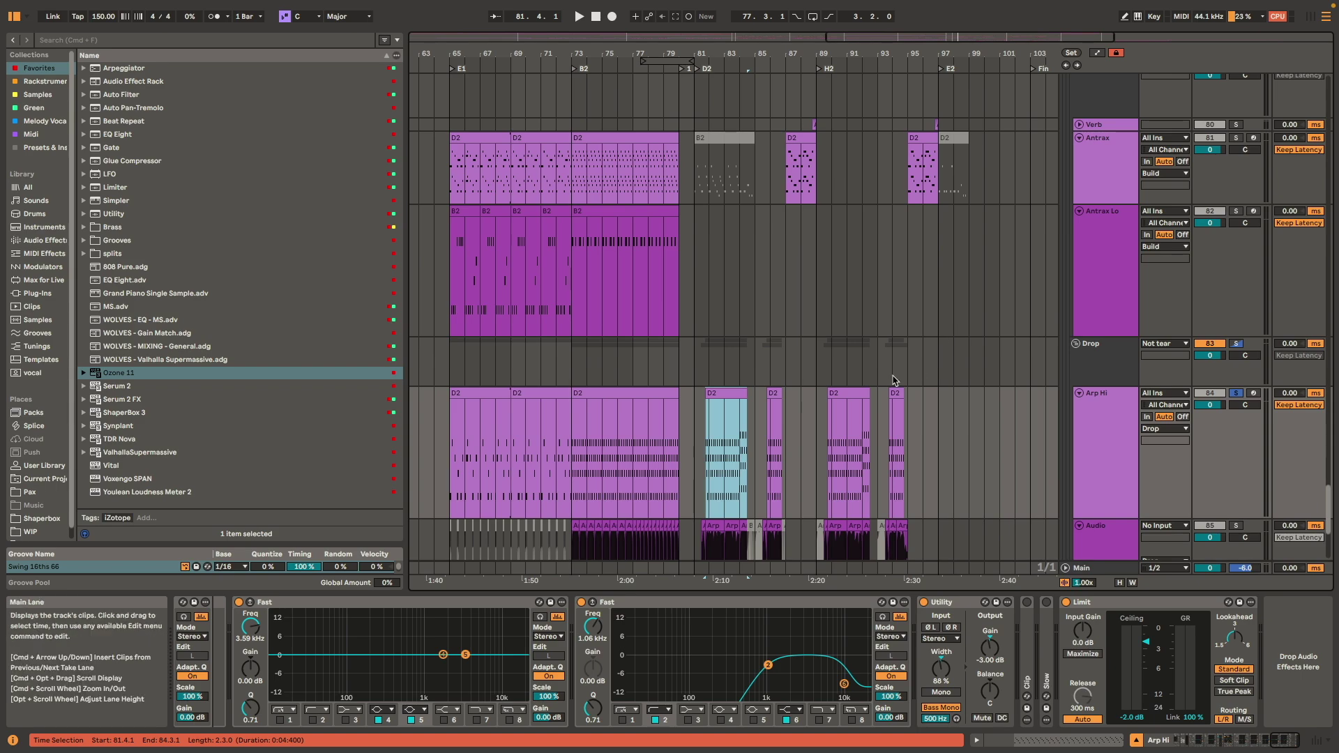
key("space")
scroll(797, 380, "down", 5)
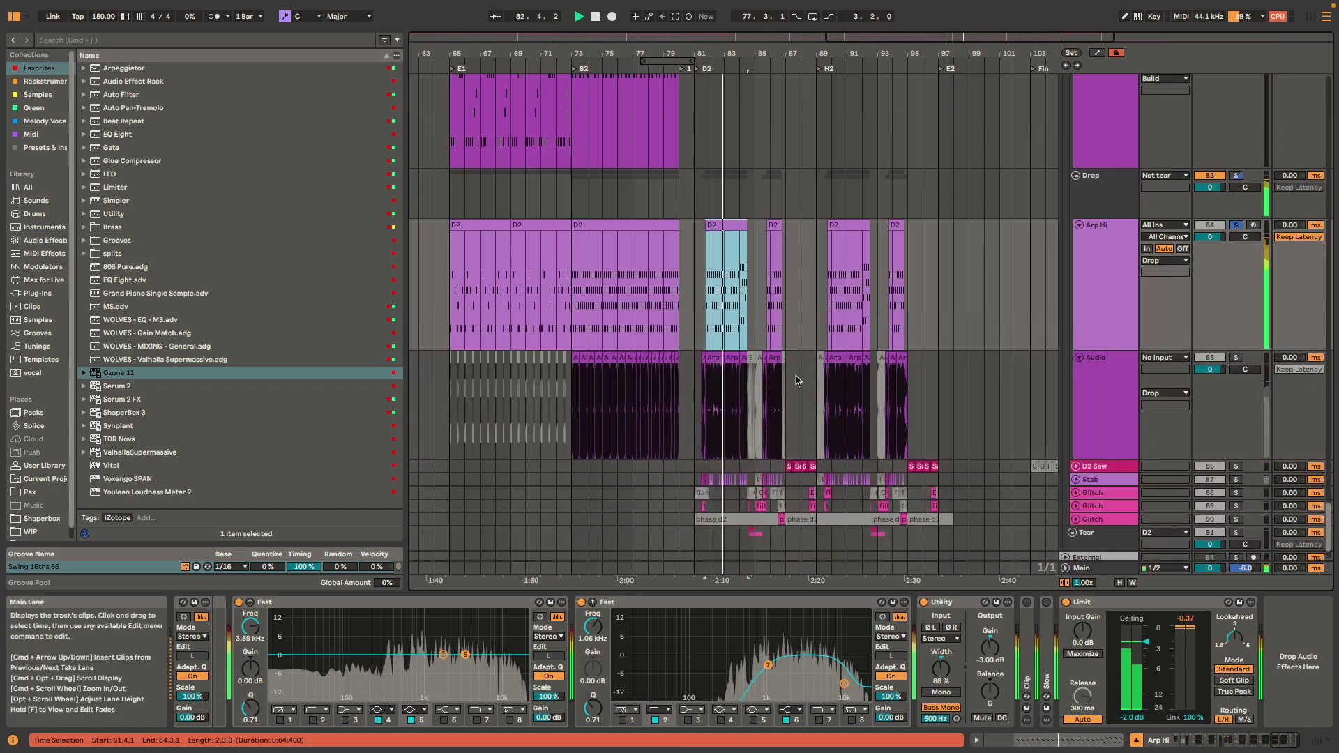
key("space")
scroll(734, 338, "up", 5)
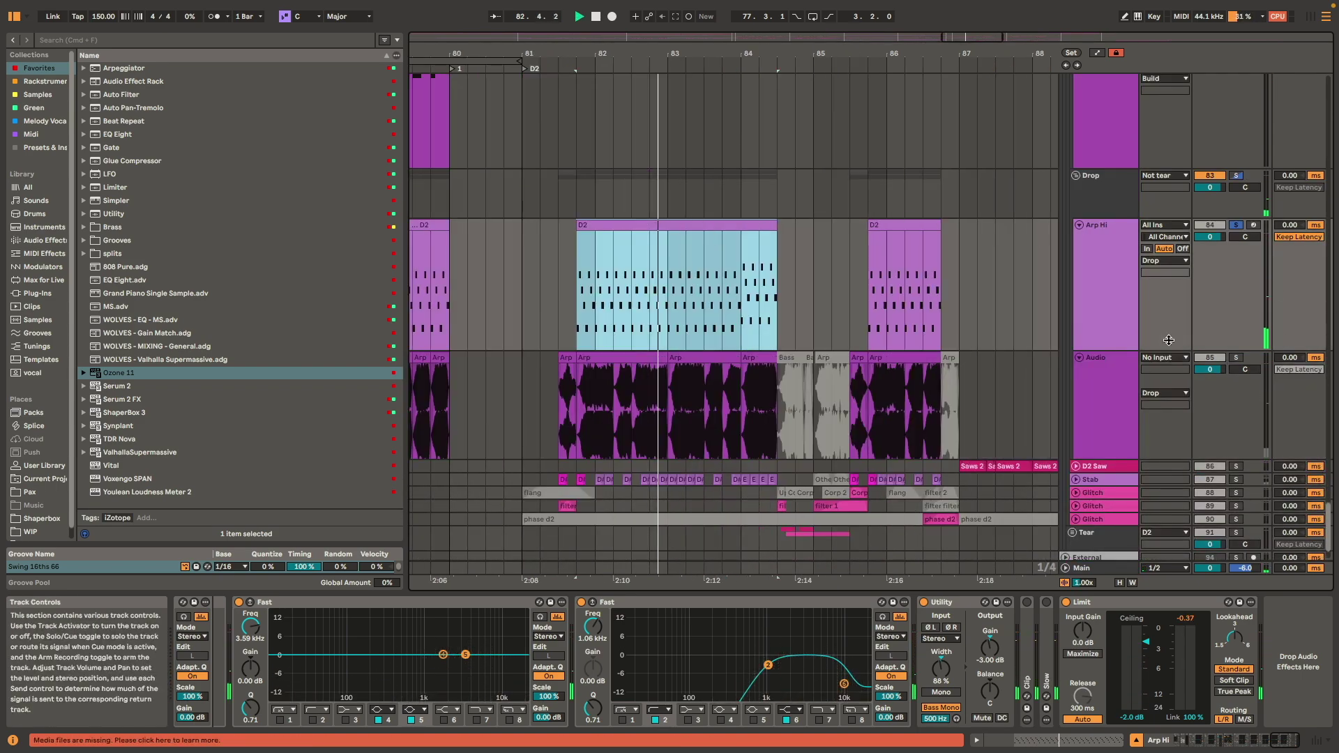
- Replay the soloed Arp Hi clip, and move the solo to the Audio track to play its arp clips from 81.4.1
key("space")
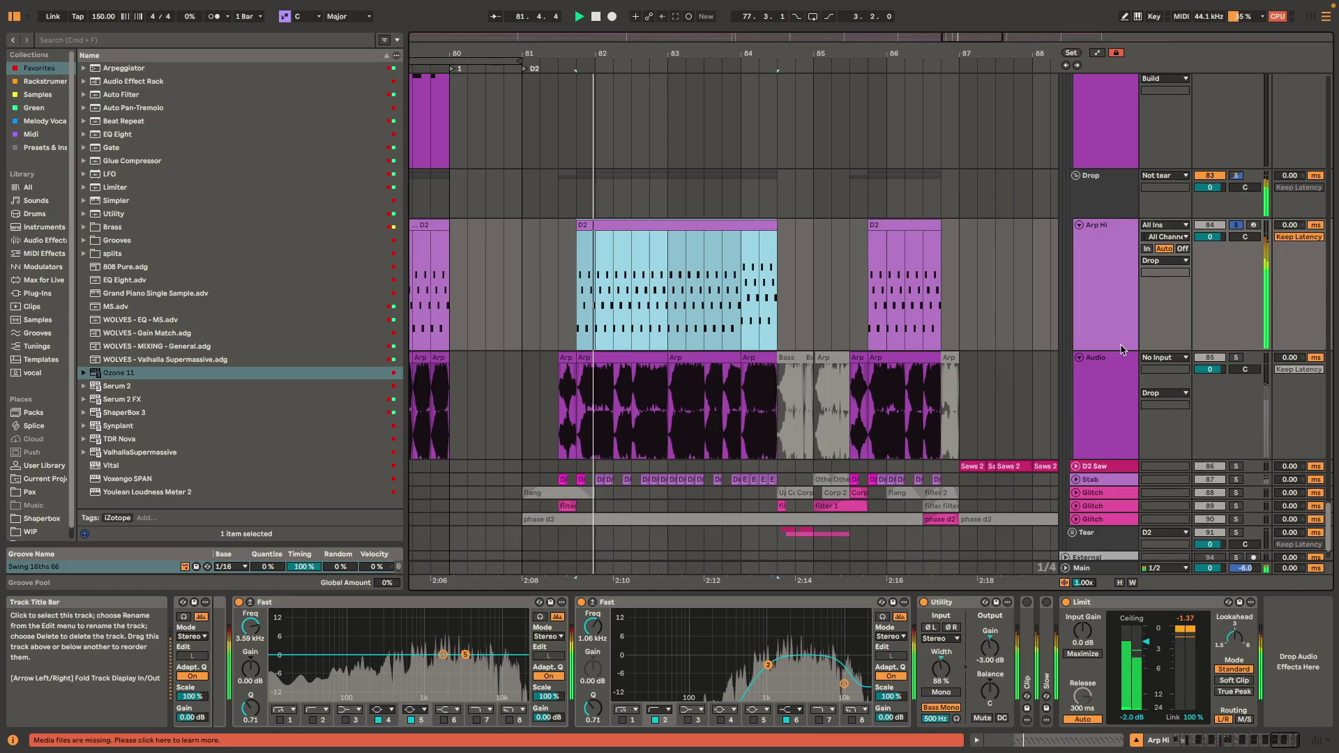
key("space")
left_click(1114, 425)
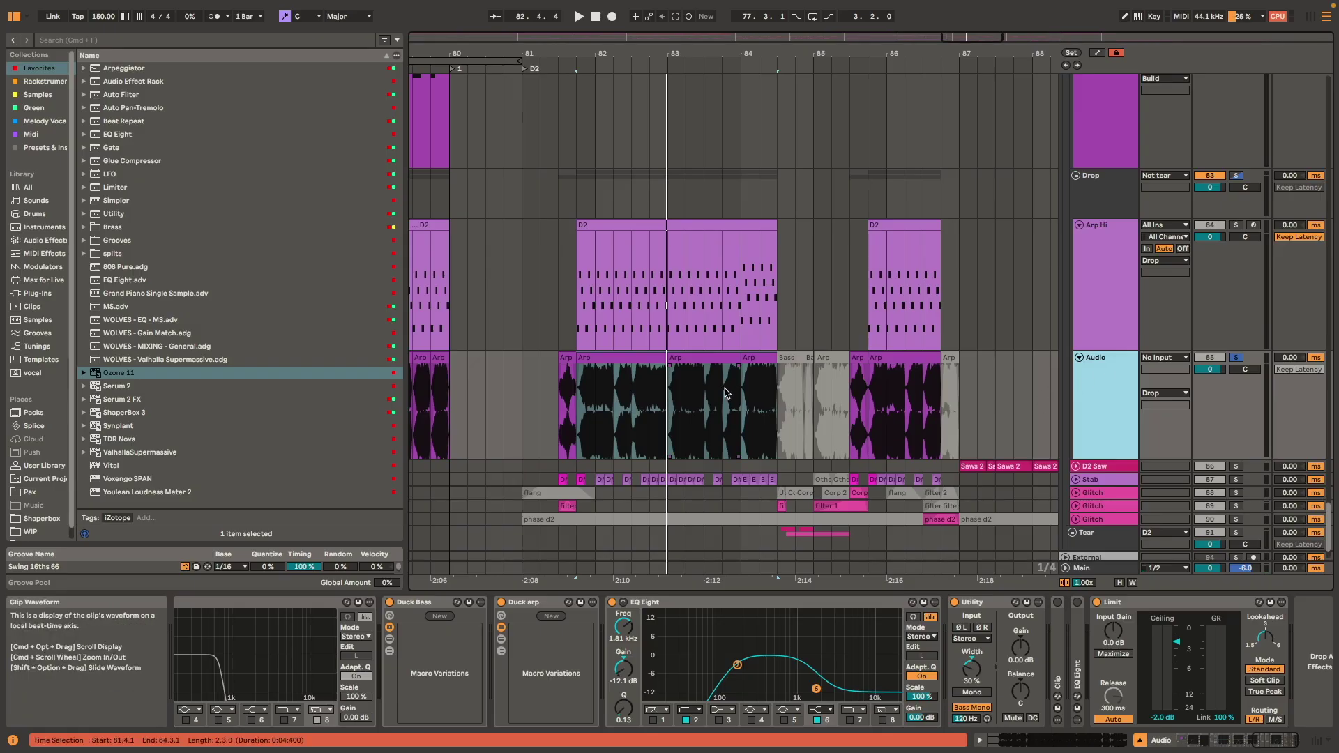
key("space")
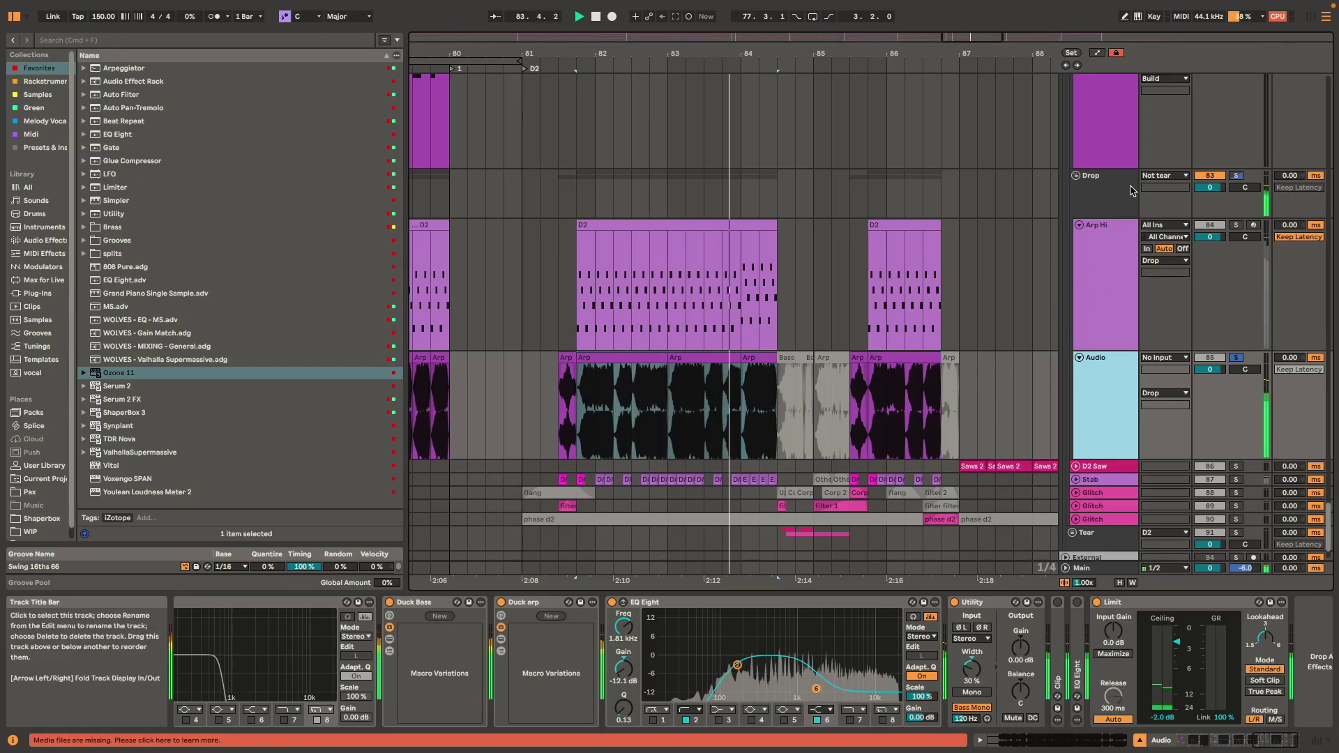
key("space")
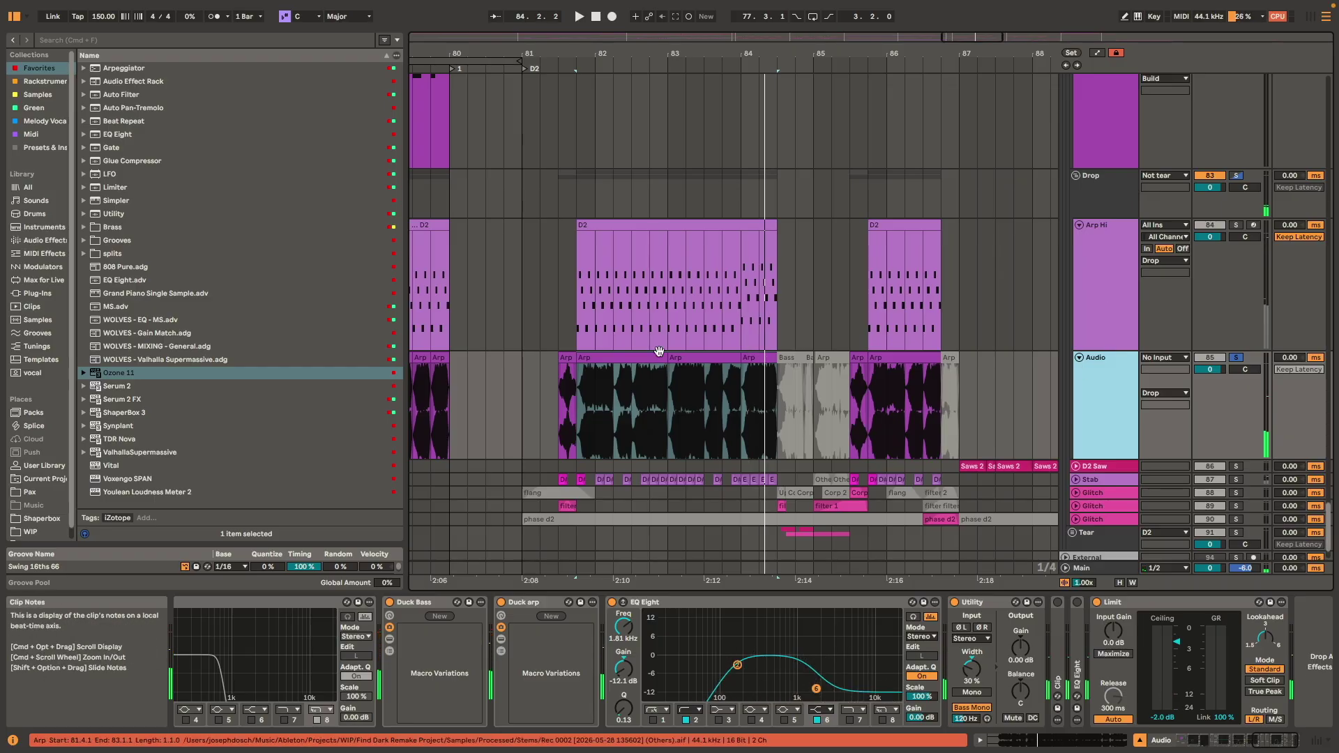
- Compare the Arp Hi track with the Audio arp track by playing each soloed from 81.4.1
left_click(659, 352)
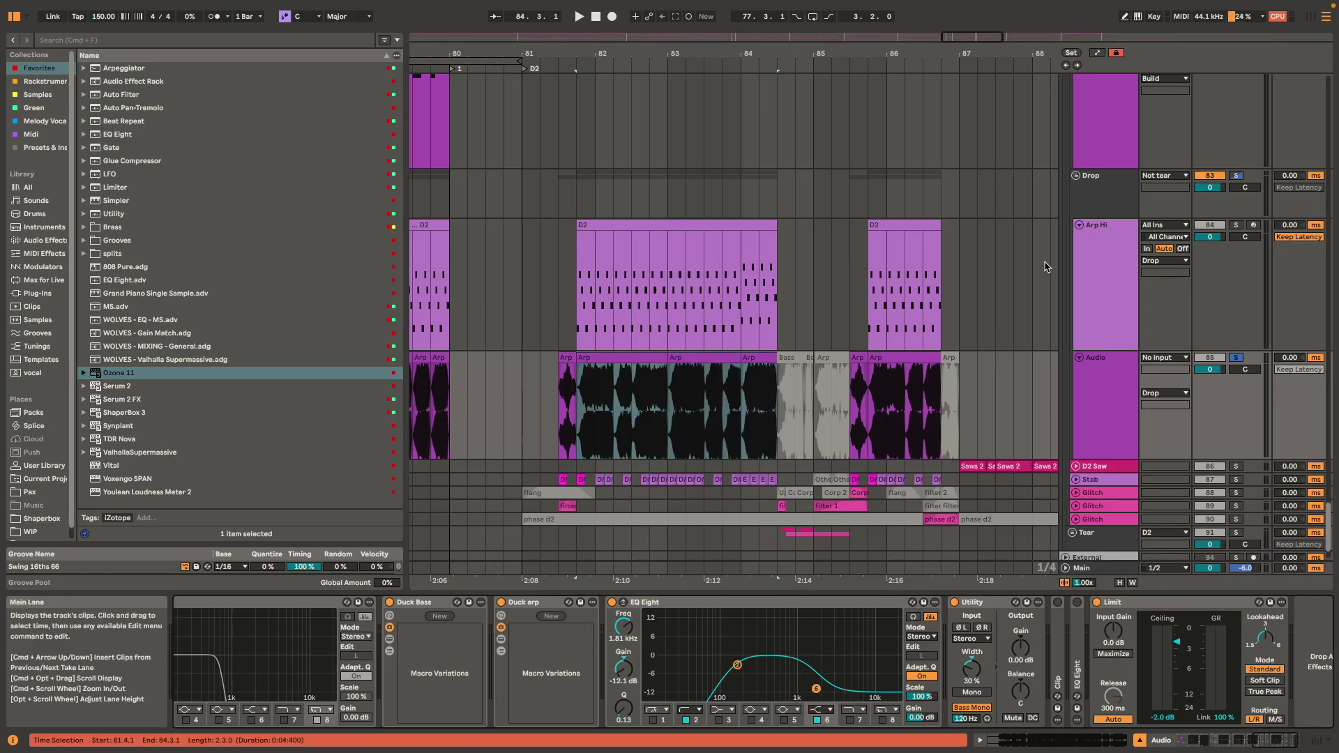
left_click(1086, 264)
key("space")
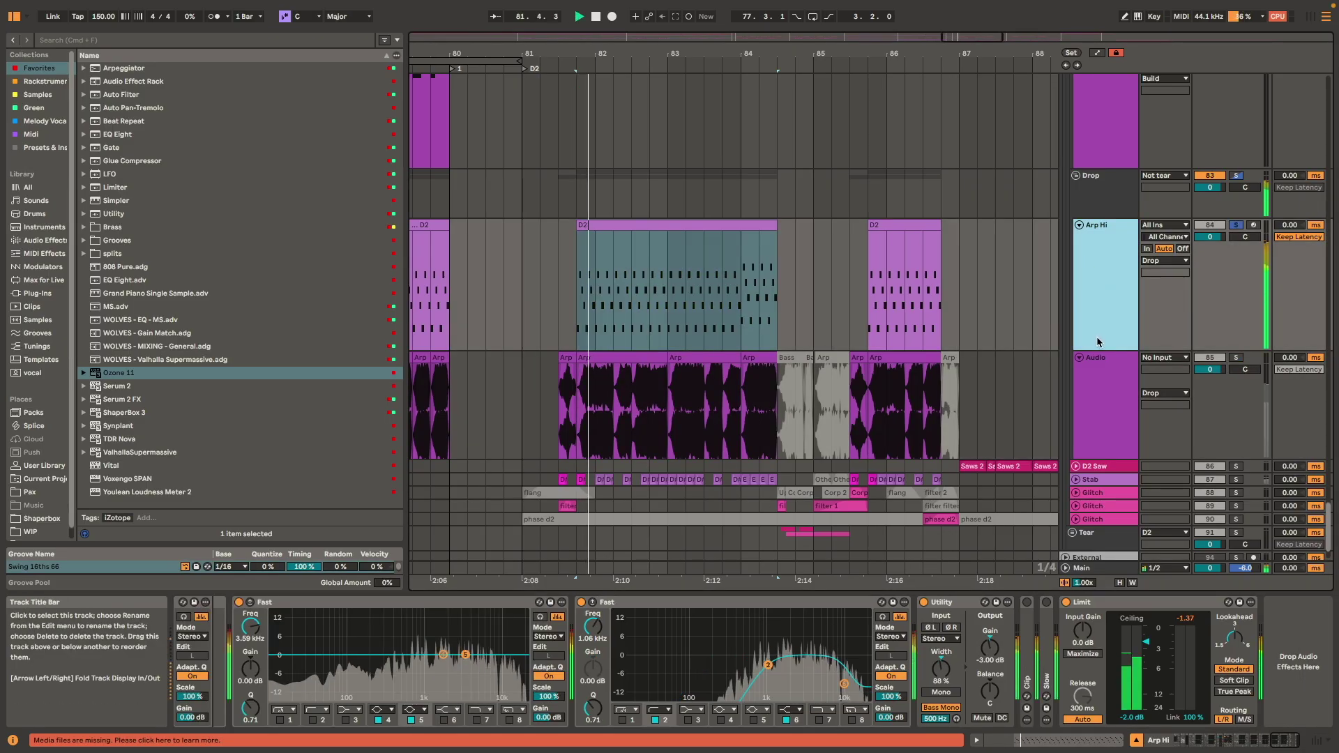
left_click(1088, 413)
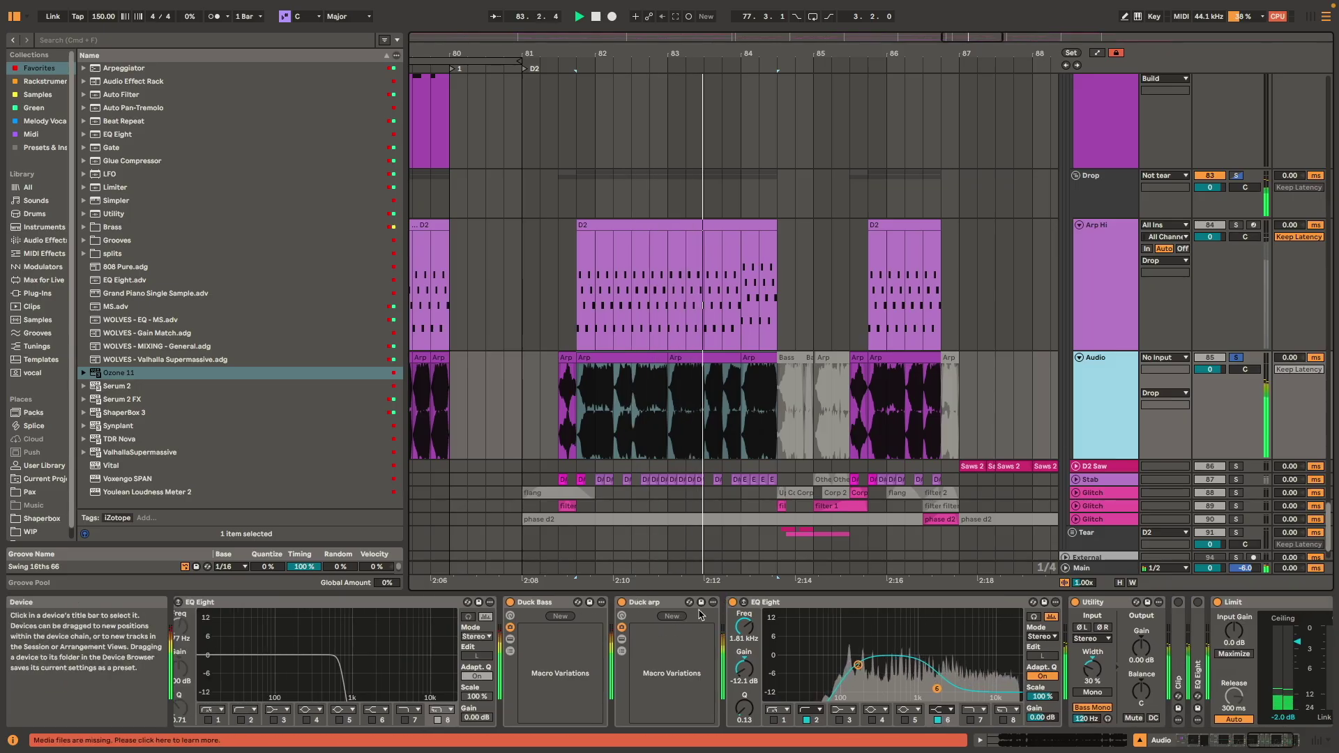
key("space")
- Show the EQ devices inside the Audio track's Duck arp and Duck Bass racks and inspect their ducking bands
left_click(622, 639)
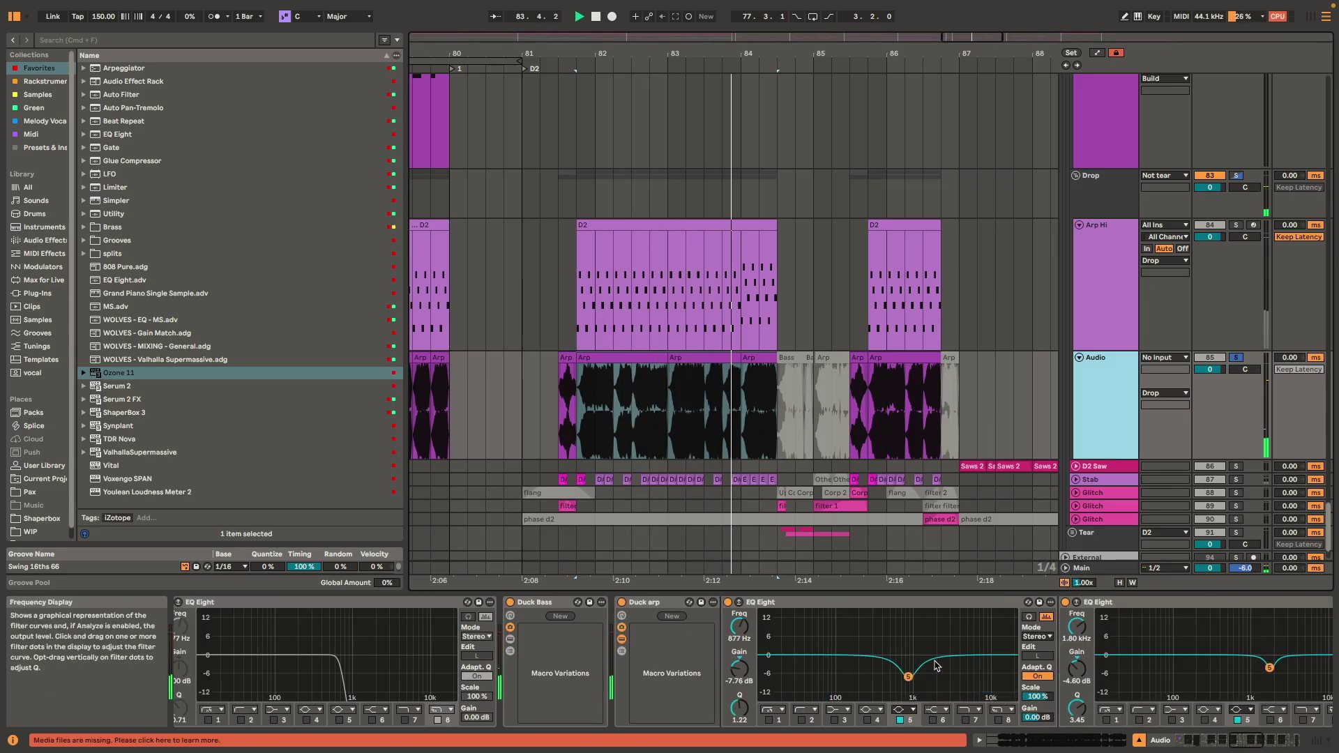
key("space")
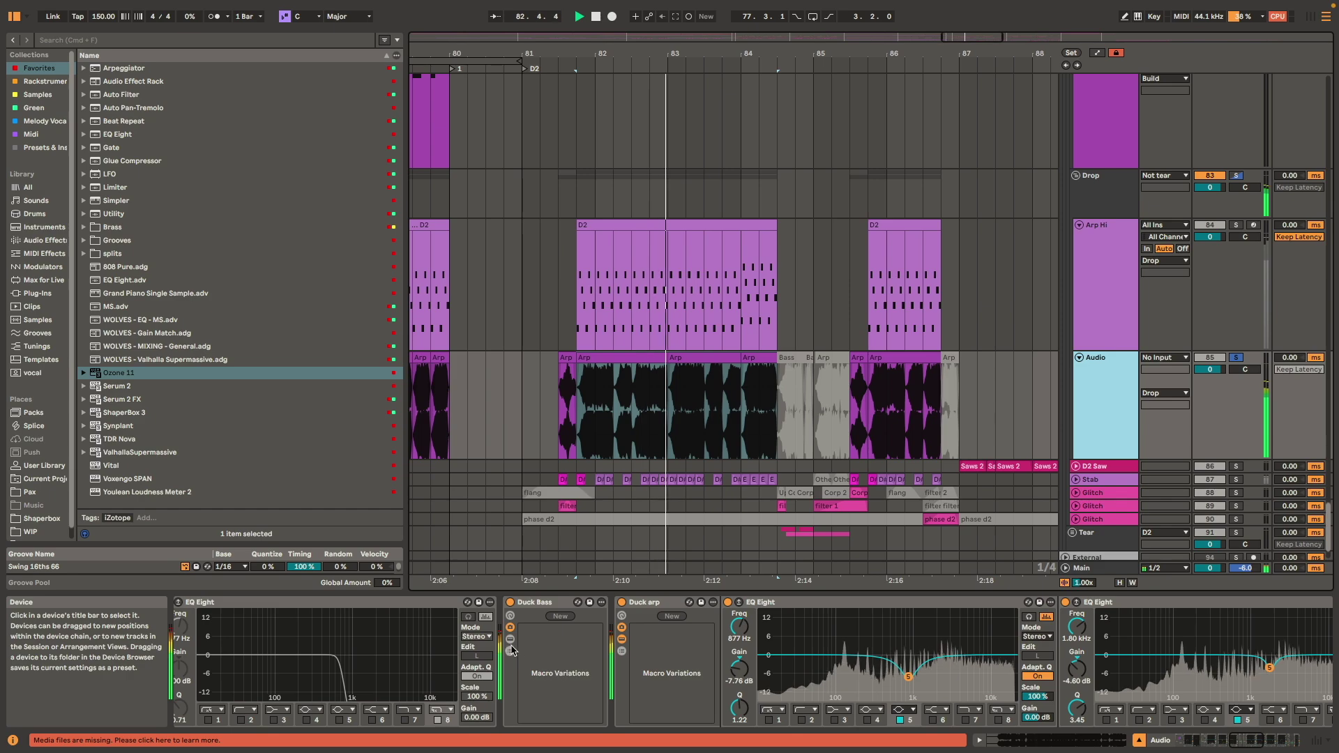
left_click(511, 651)
left_click_drag(814, 642, 747, 692)
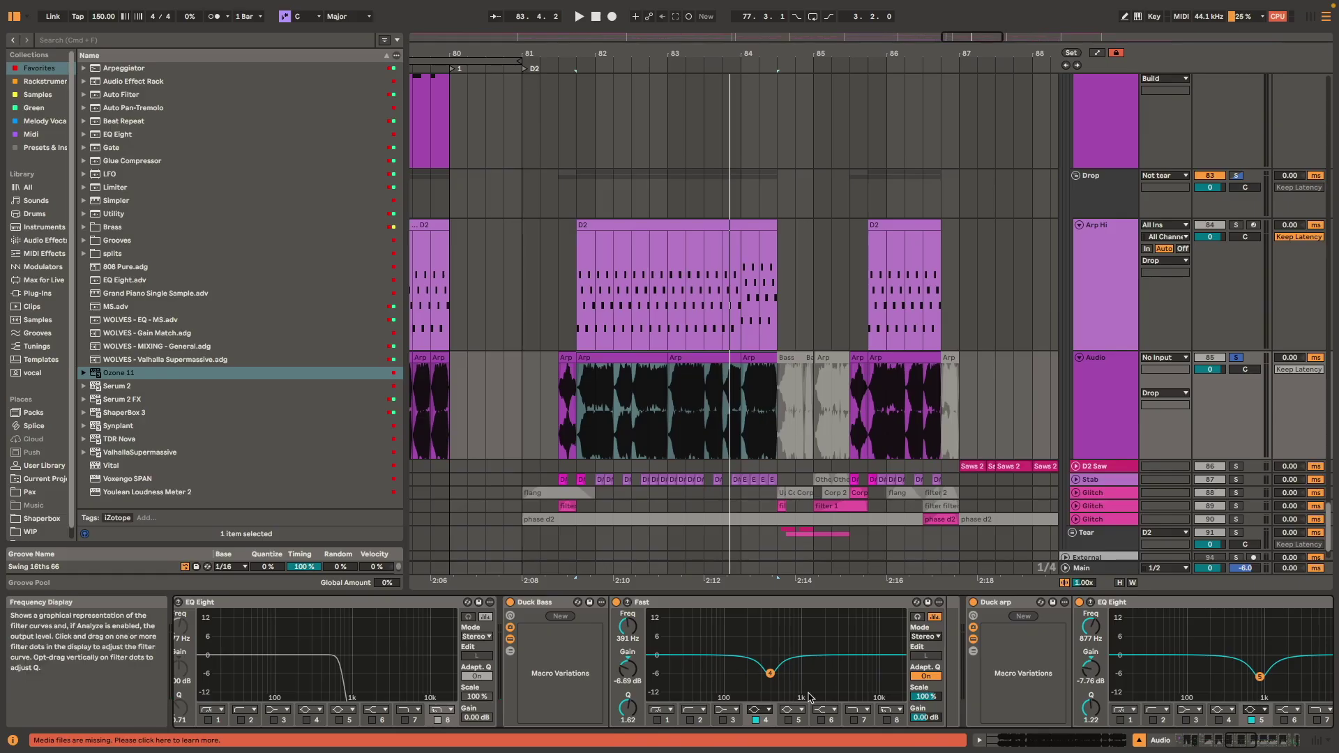
- Play the D2 Bass group's Sine clip soloed from 81.4.1, and play the whole D2 Bass group while viewing its devices
scroll(805, 419, "up", 15)
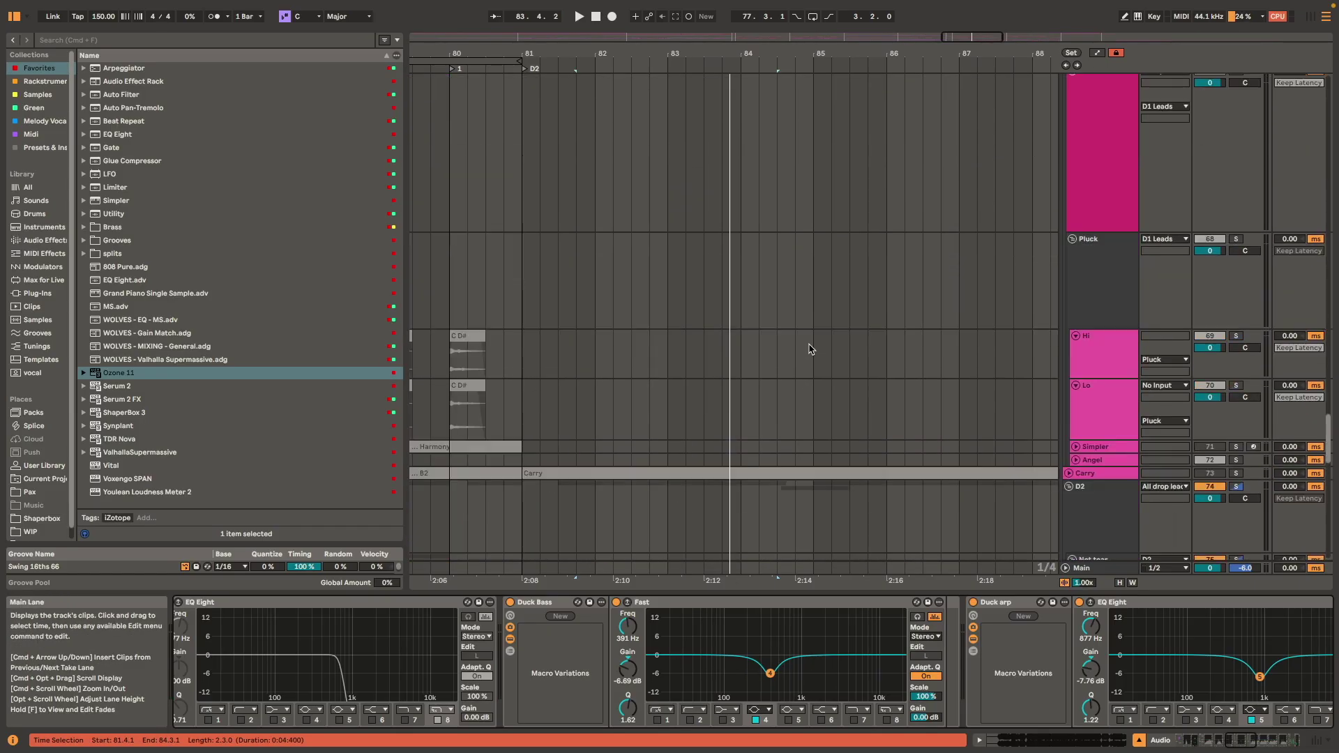
scroll(887, 325, "up", 10)
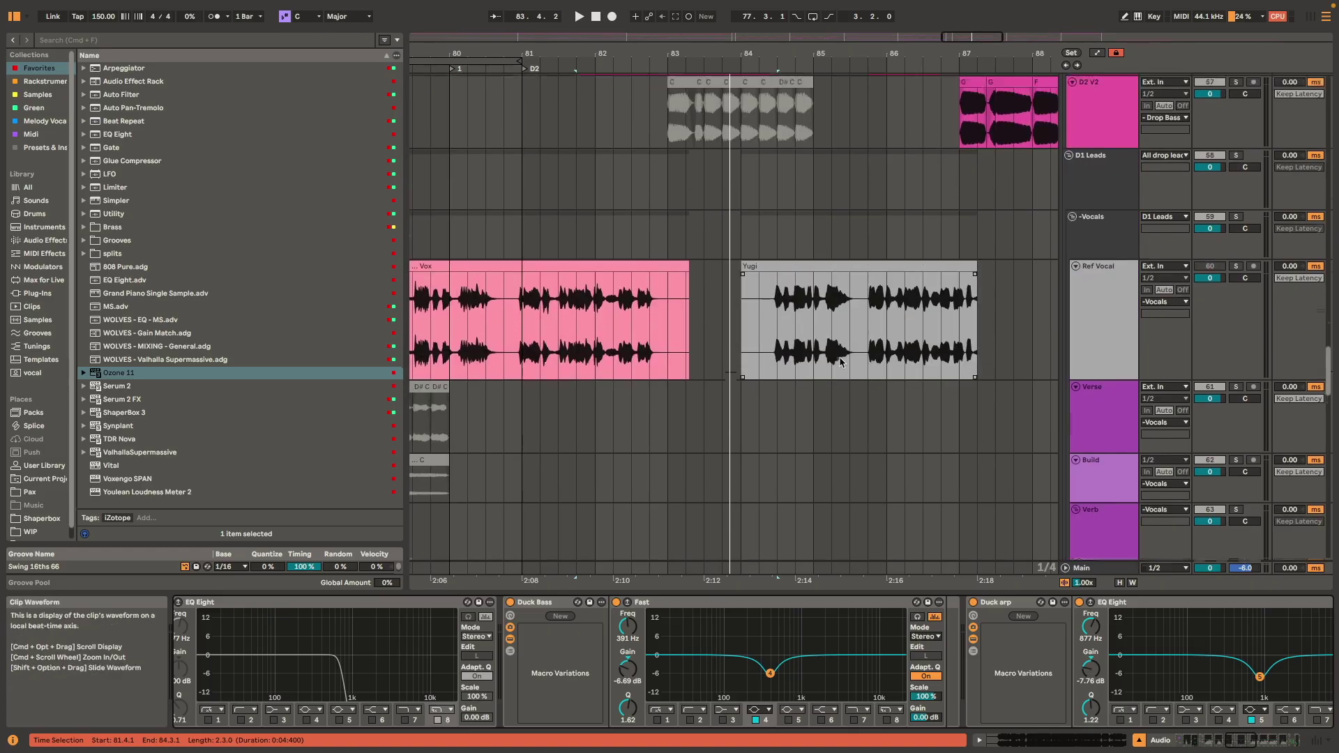
left_click(674, 392)
key("space")
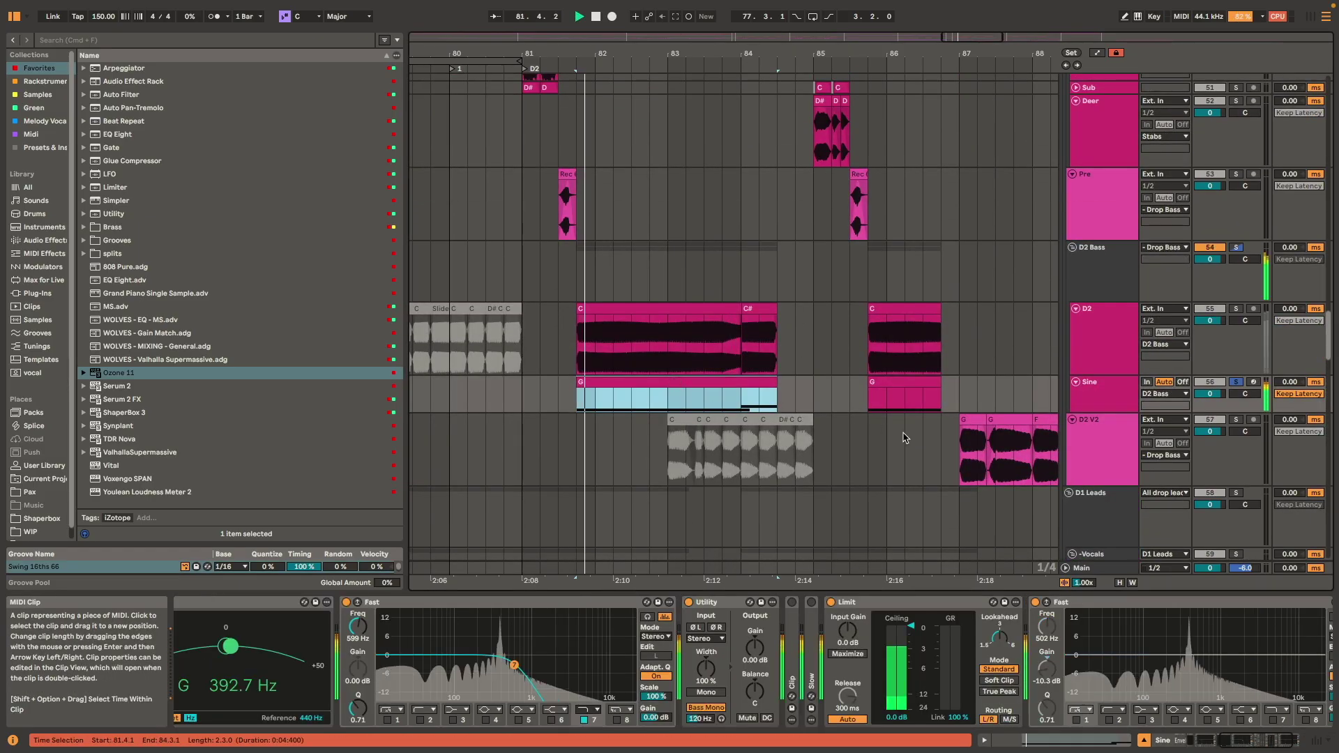
left_click(1102, 260)
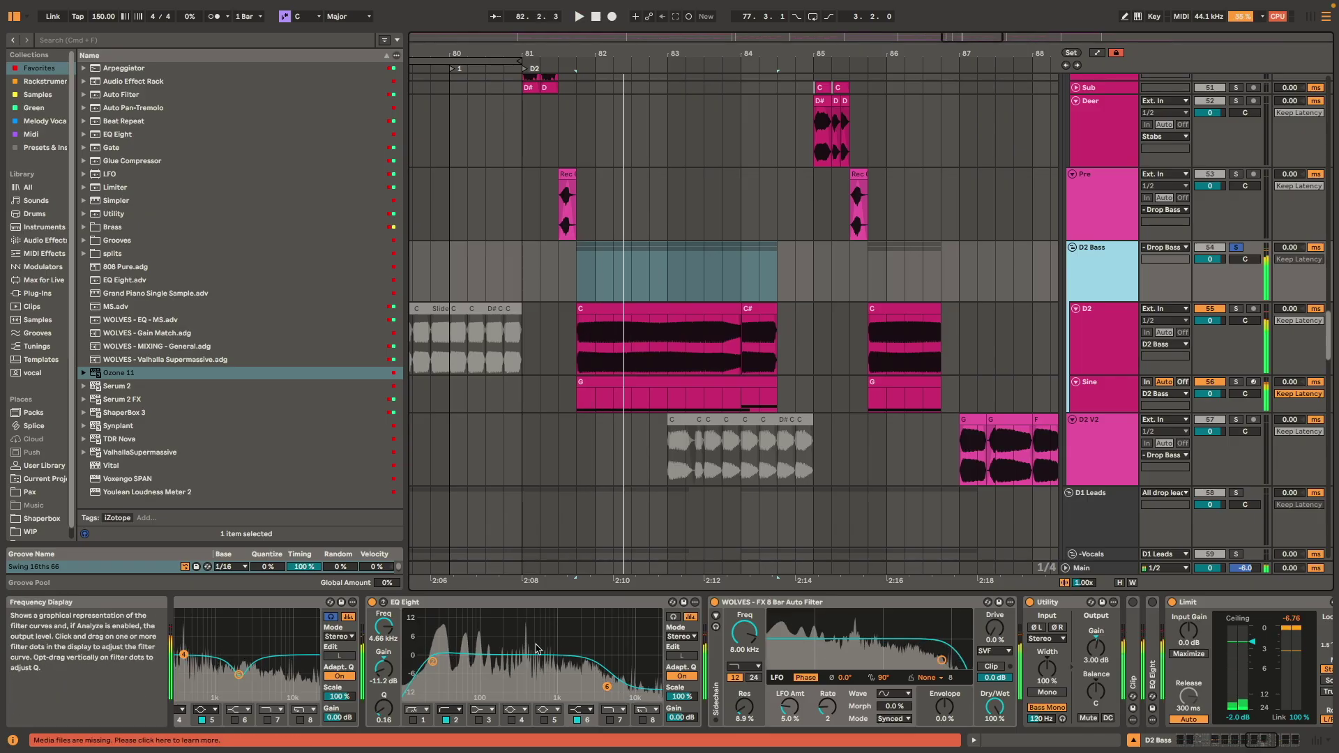
- Select the Stab track below D2 Saw and unfold it to show its clips
scroll(723, 341, "down", 5)
scroll(723, 341, "down", 15)
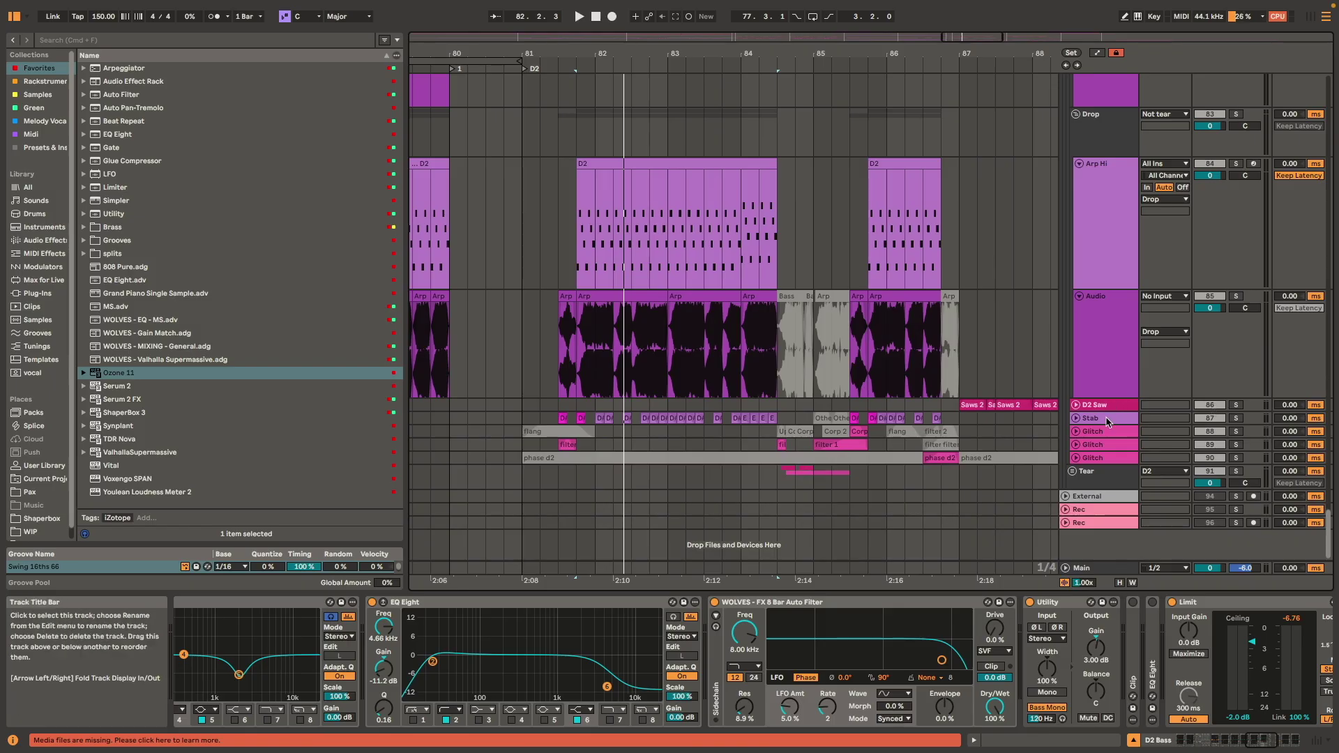
left_click(1110, 420)
key("Right")
scroll(595, 409, "down", 2)
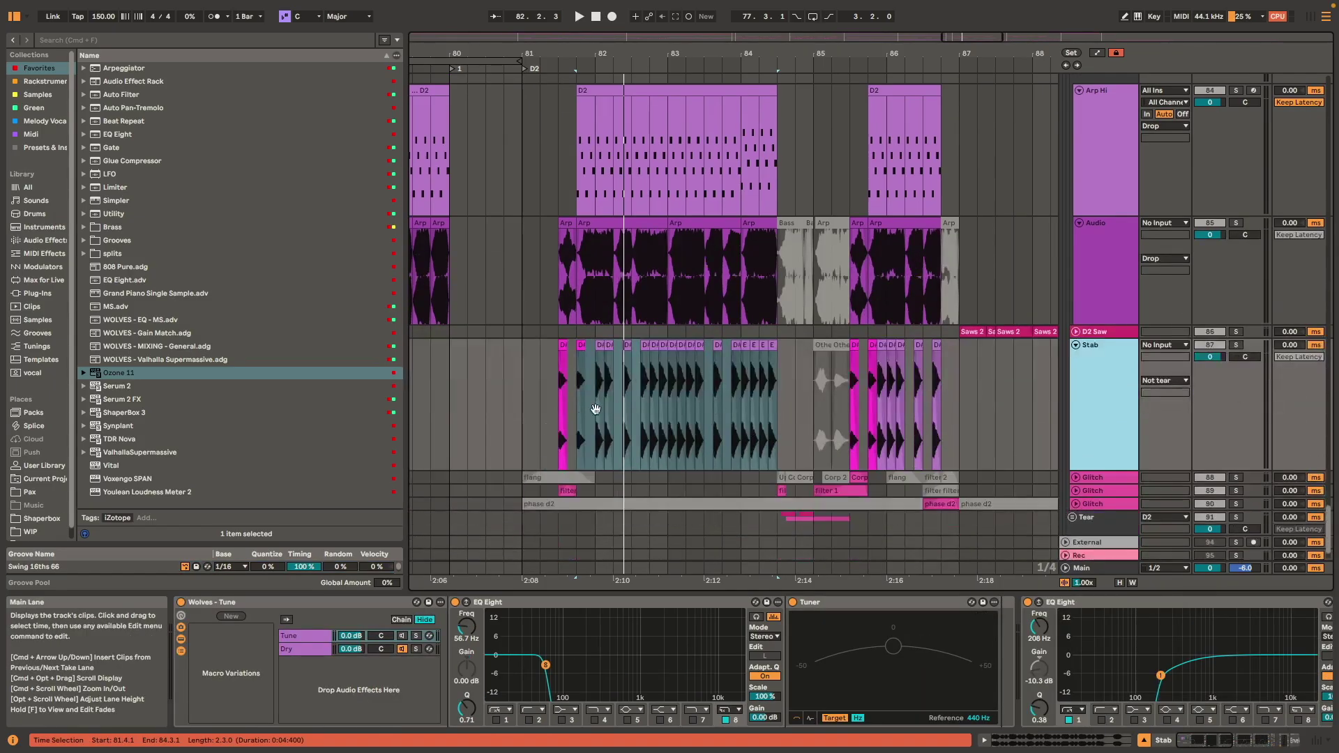
- Solo the D2 lead group and play it from 81.1.1
scroll(525, 378, "up", 10)
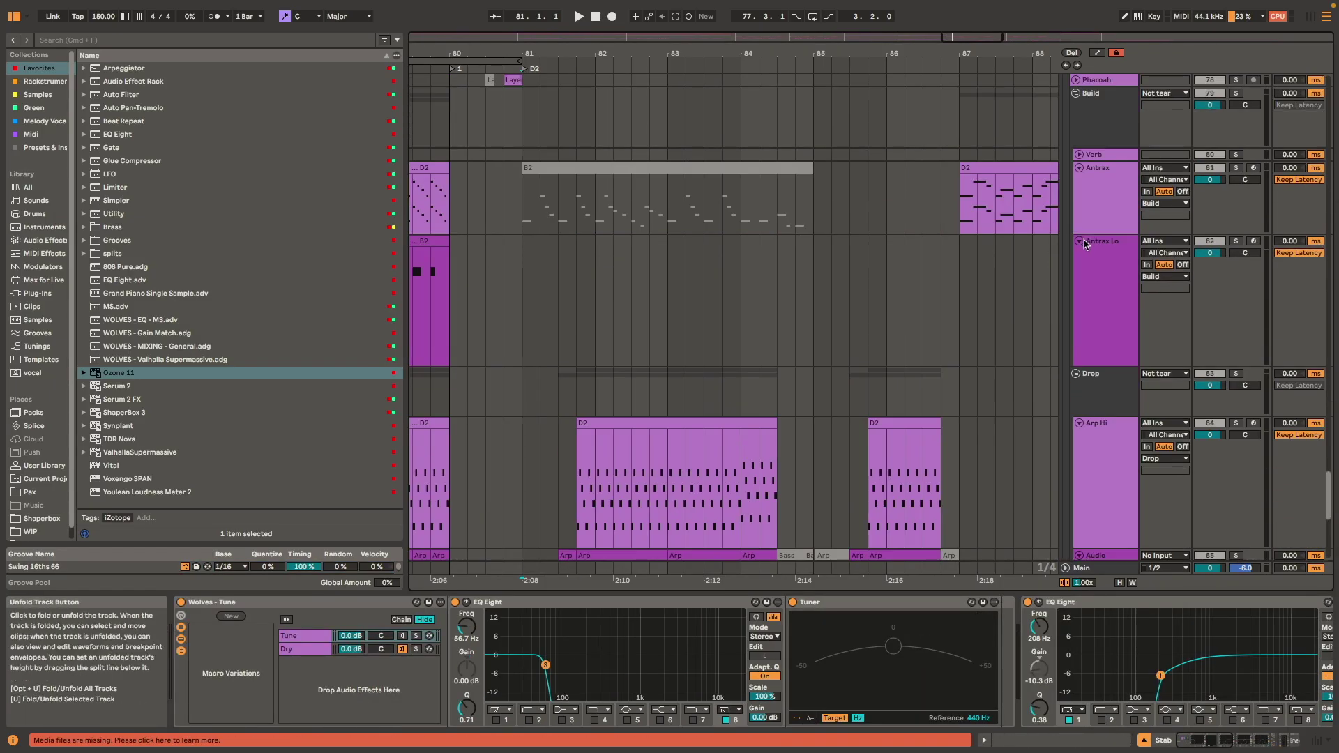
scroll(1116, 142, "up", 4)
scroll(1109, 144, "up", 5)
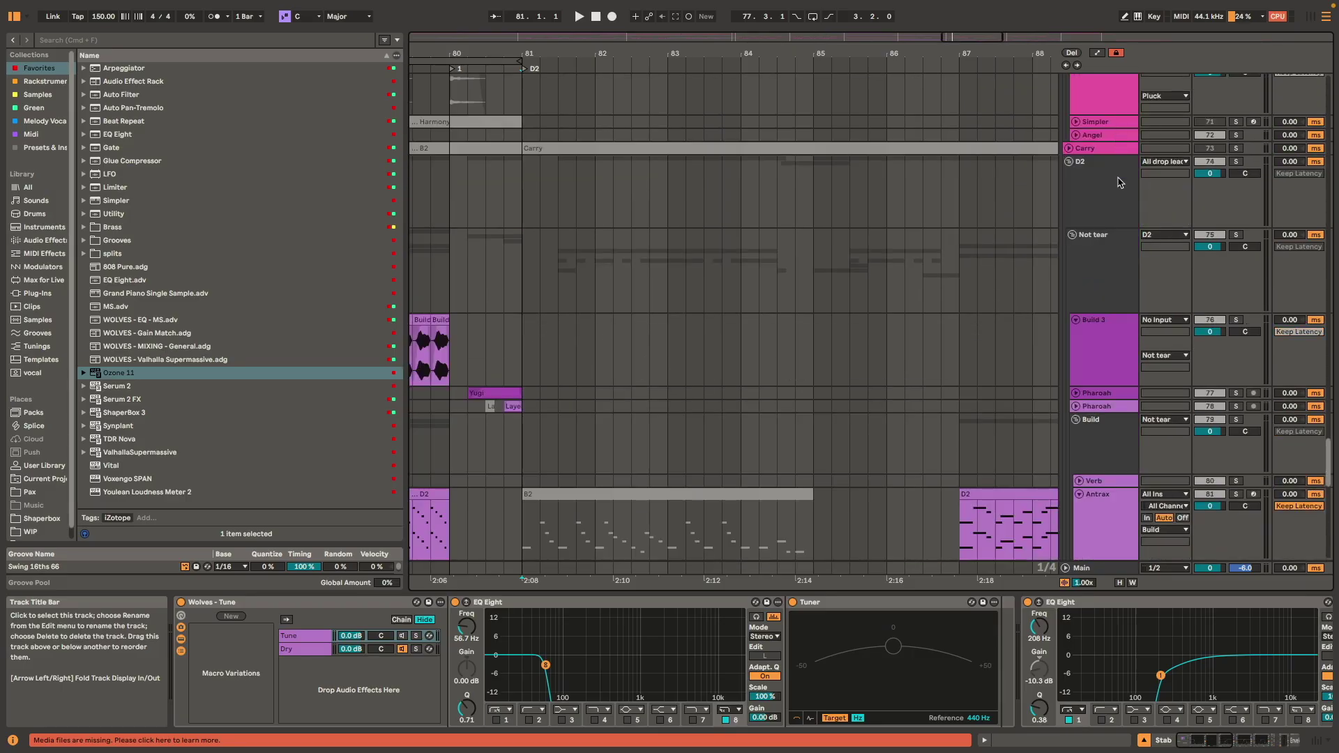
left_click(1119, 178)
key("s")
key("space")
- Select the Stab track during playback and examine its Tuner, EQ Eight and MS devices
scroll(644, 330, "down", 6)
scroll(618, 342, "down", 3)
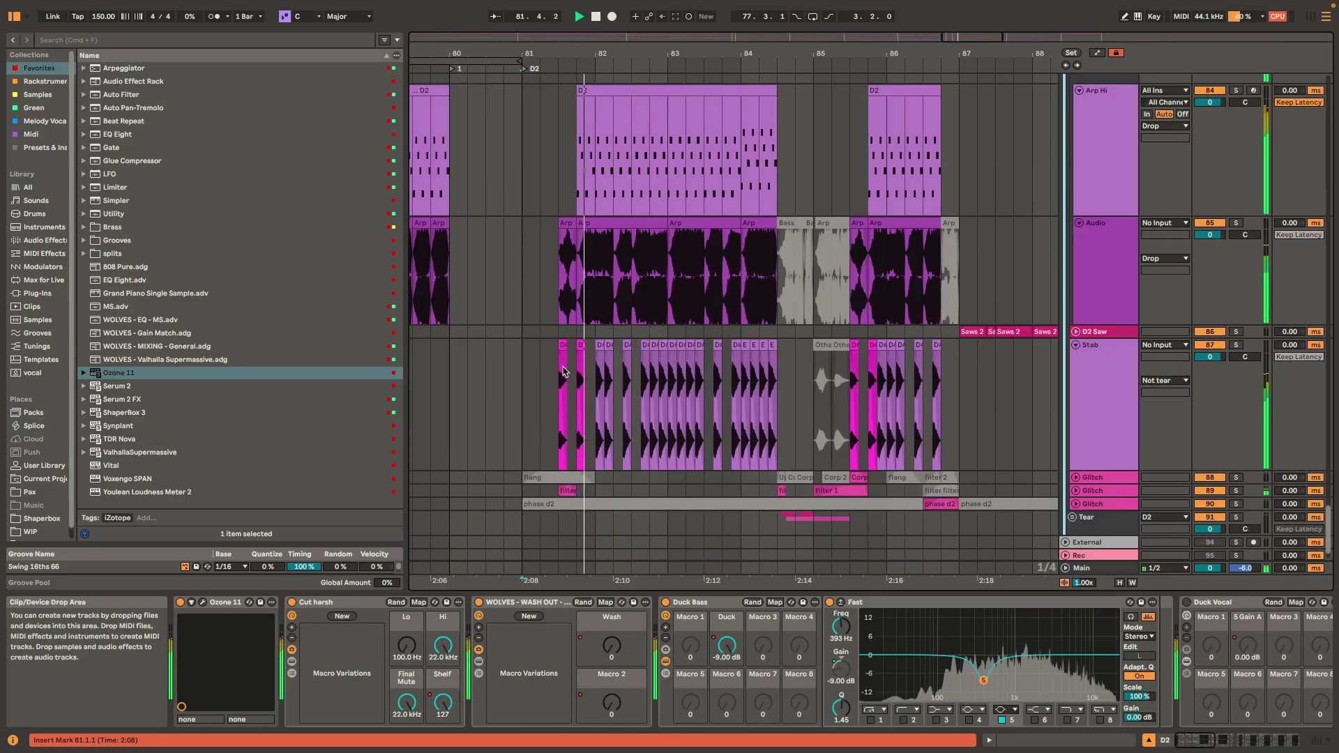
scroll(579, 342, "up", 5)
left_click(1102, 380)
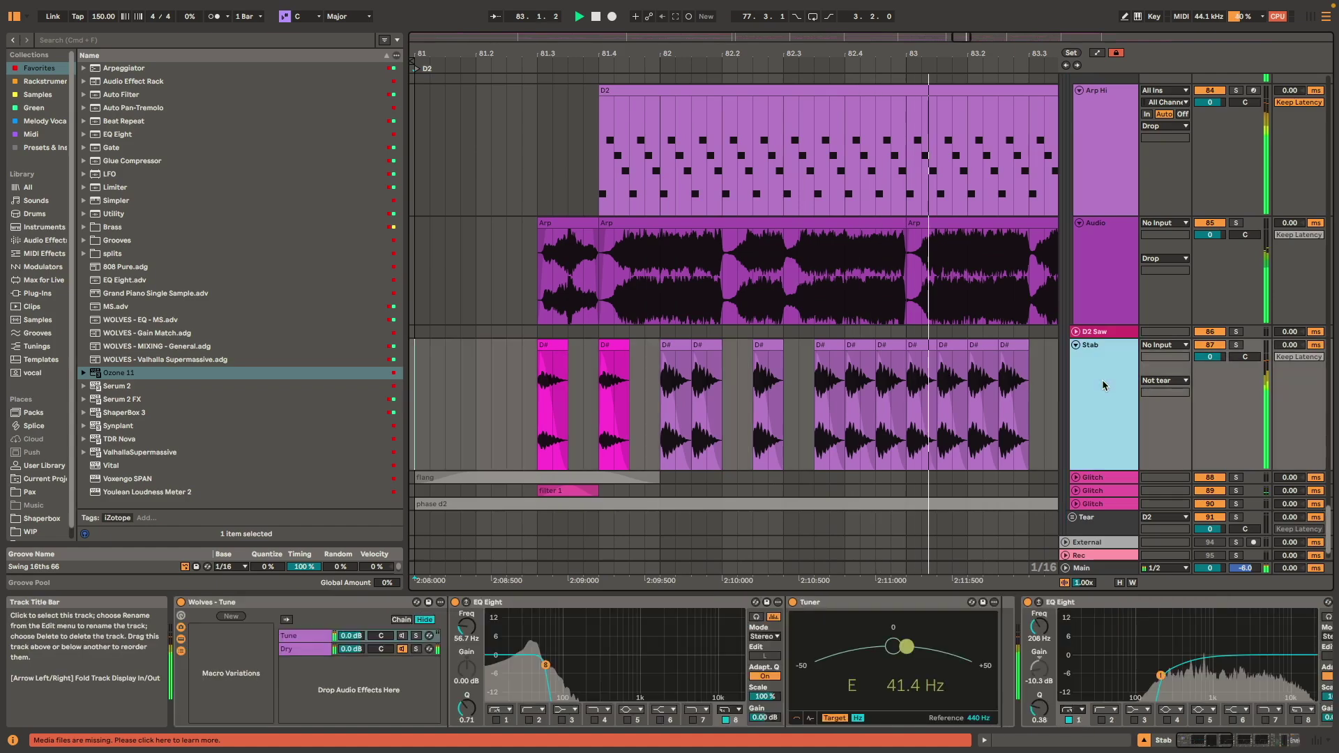
scroll(810, 664, "right", 5)
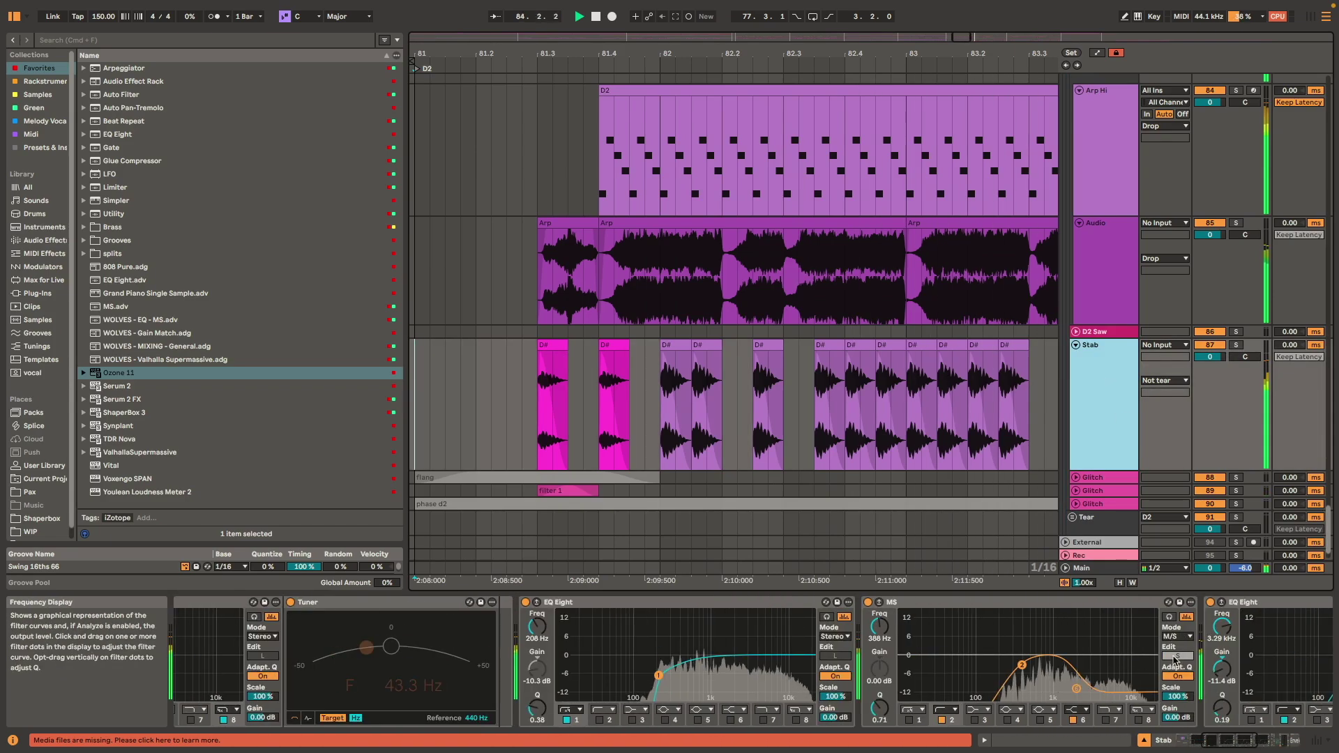
scroll(810, 664, "right", 5)
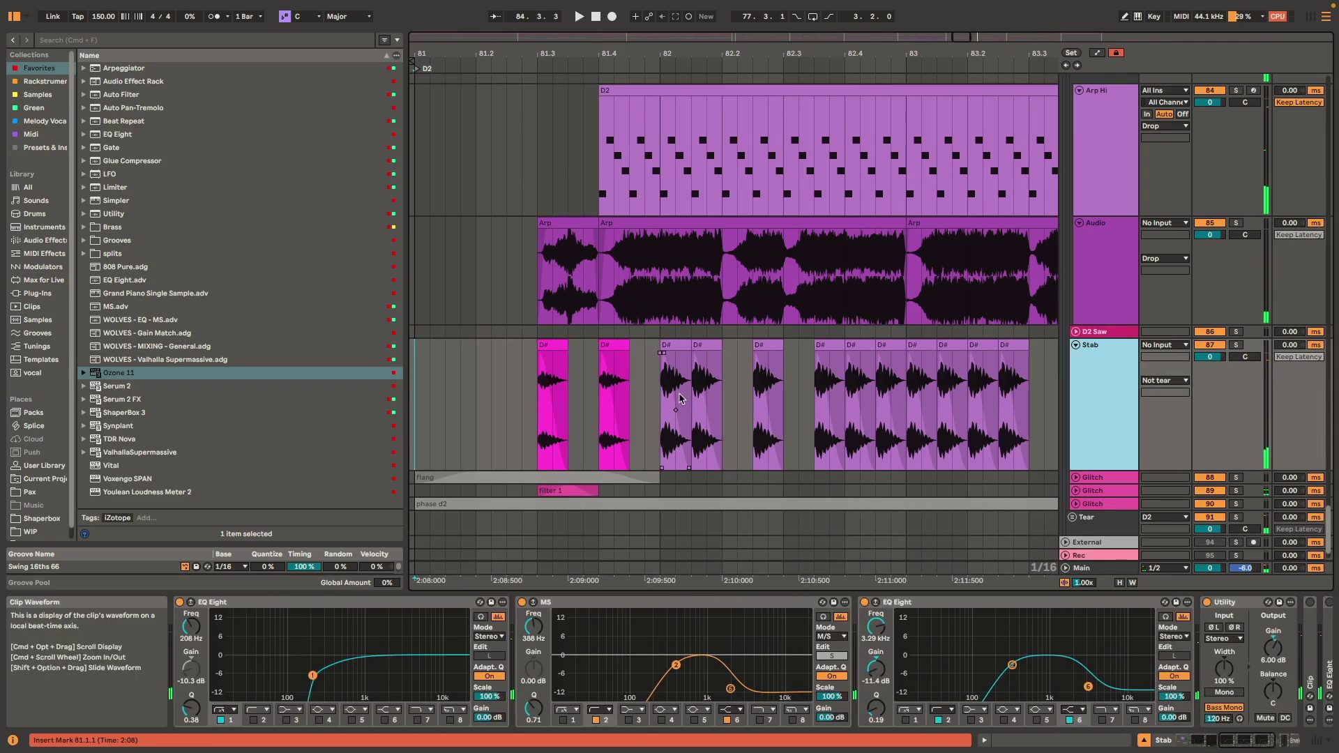
- Replay the D2 group from 81.1.1 and examine the Stab track's Utility, Limit and Envelope Follower devices
key("space")
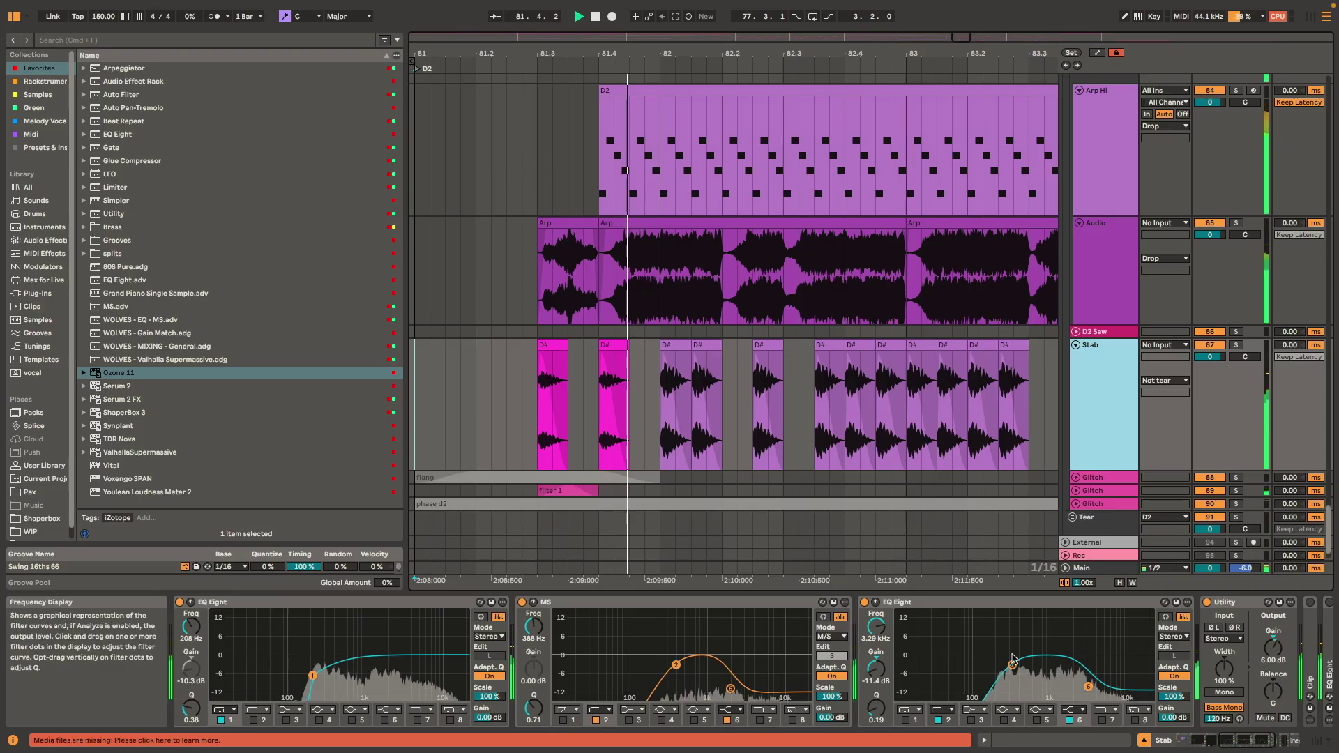
scroll(713, 395, "right", 4)
scroll(1039, 699, "right", 1)
scroll(1040, 699, "right", 6)
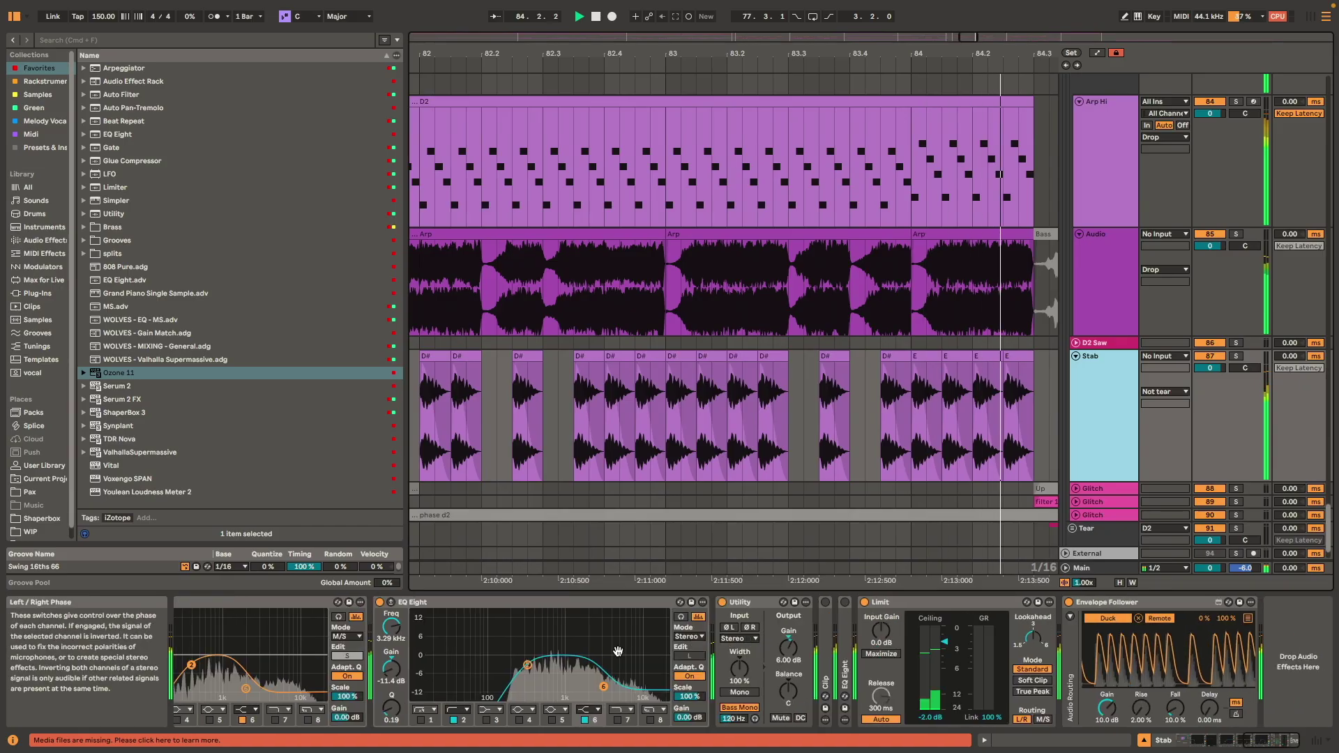
left_click(1105, 621)
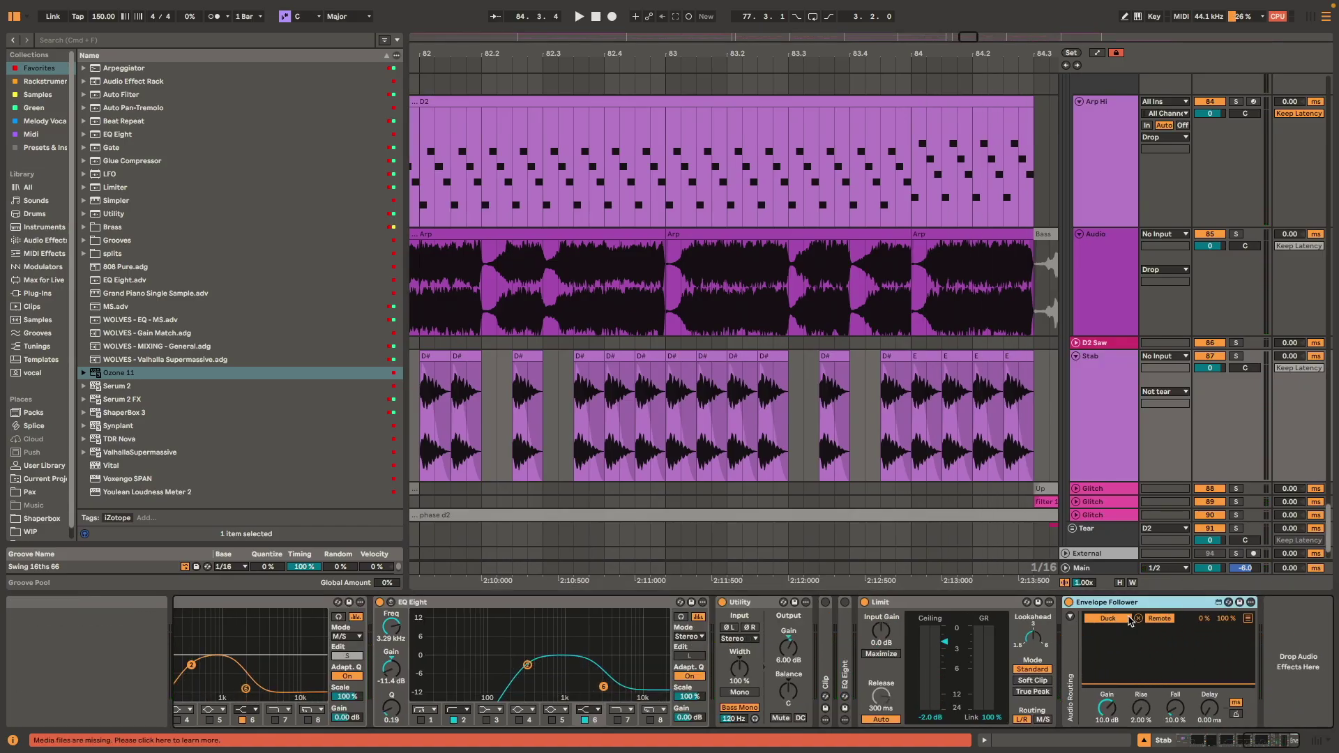
- Play the Drop group's arps from 81.4.1 and examine its Duck Stab rack and EQ Eight band
scroll(604, 227, "up", 4)
scroll(604, 227, "down", 3, "super")
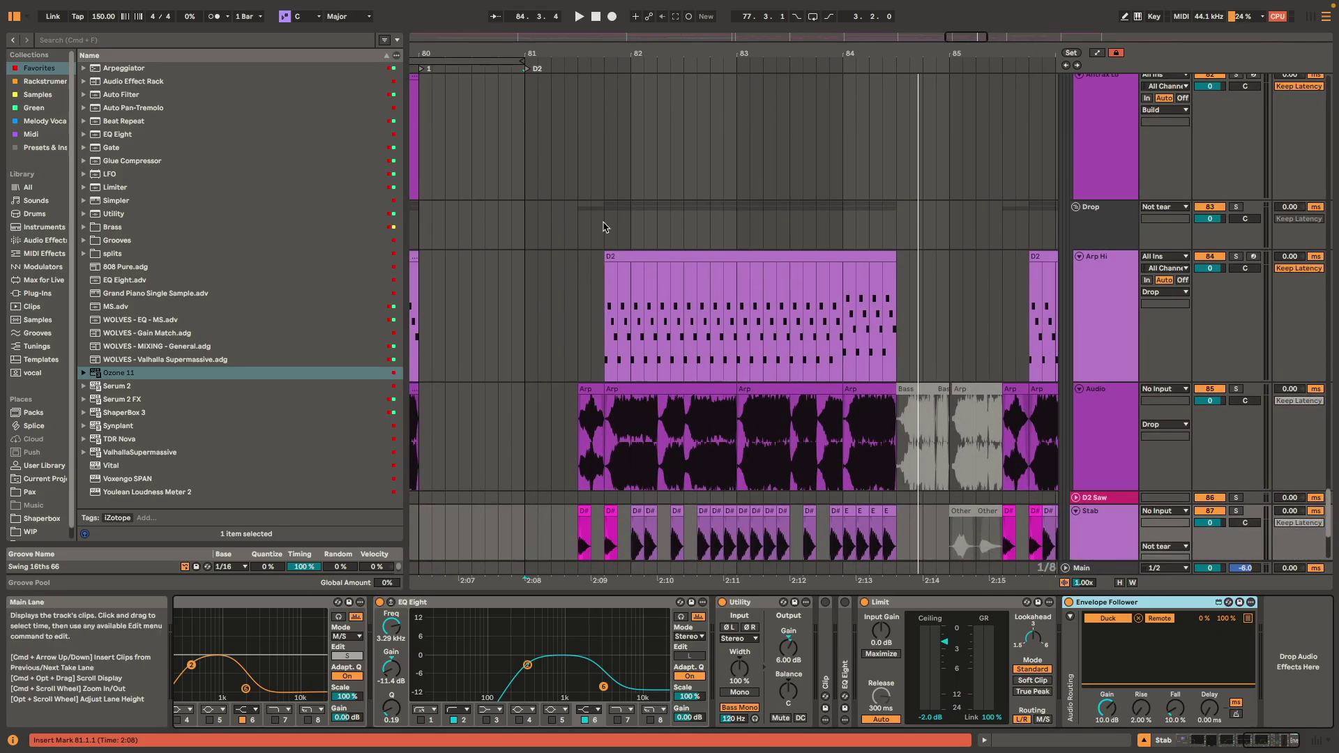
left_click(604, 228)
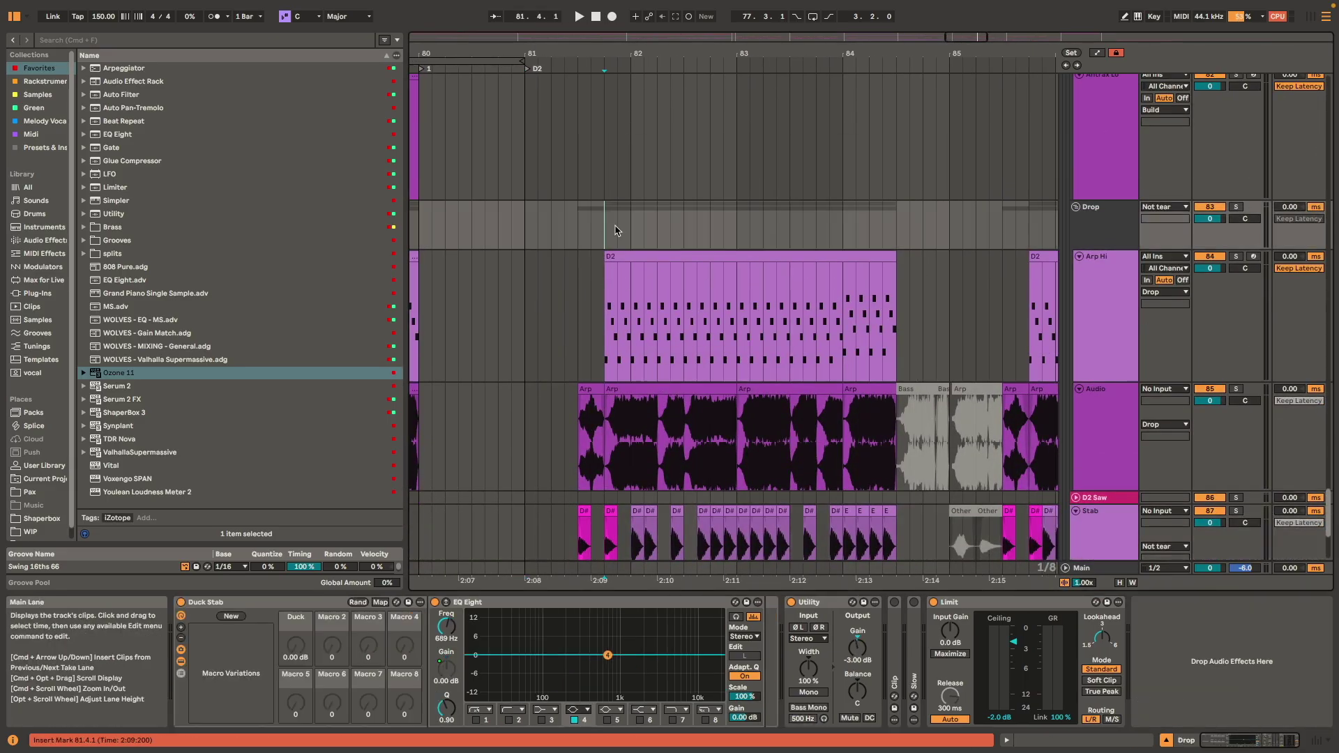
key("space")
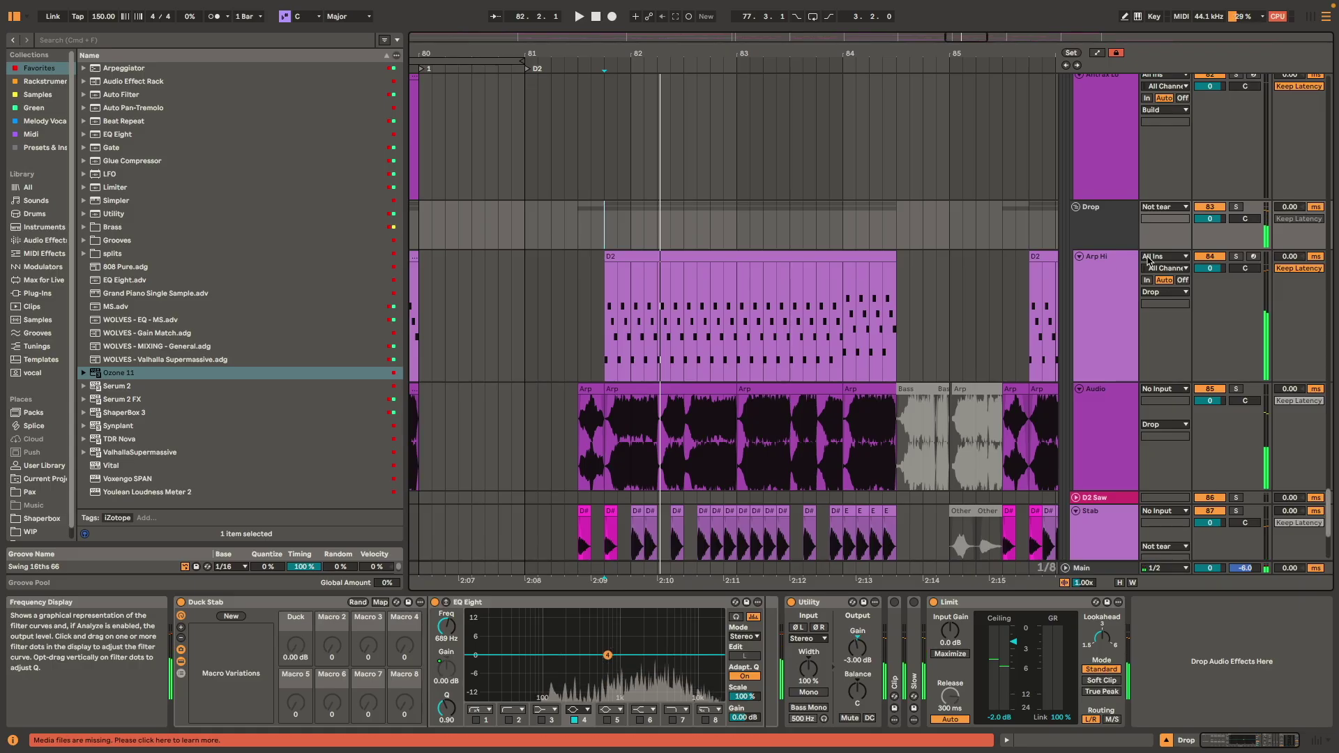
left_click(1124, 230)
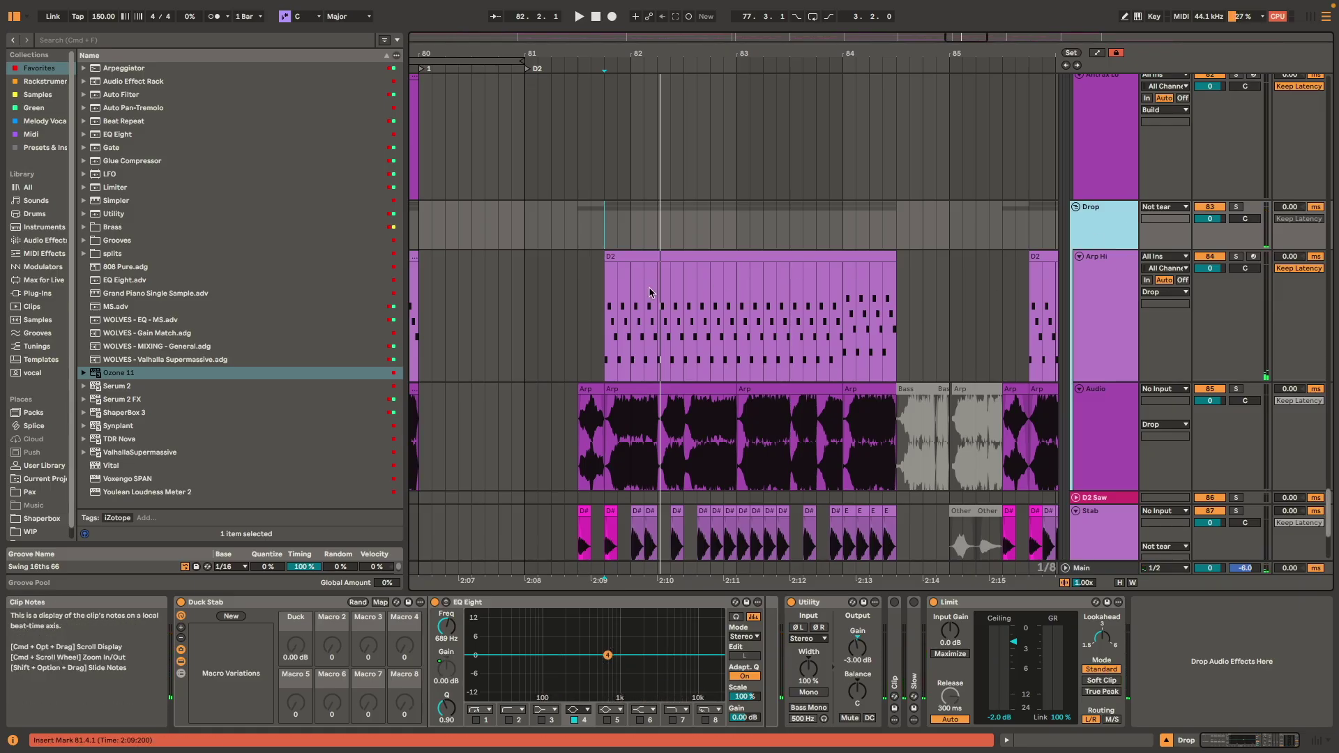
left_click(608, 655)
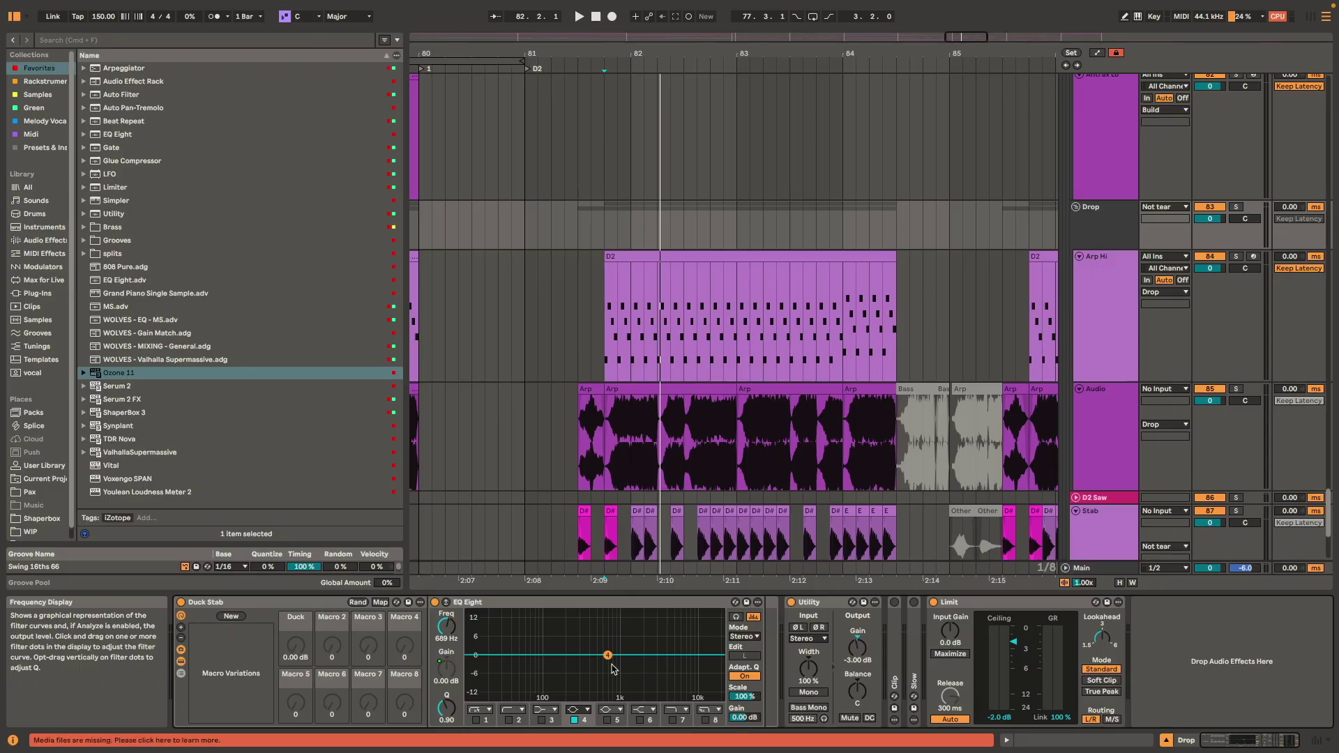
- Play from the first stab at 81.3.1 while watching the Drop group's Duck Stab devices, and reselect the Stab track
scroll(621, 439, "down", 3)
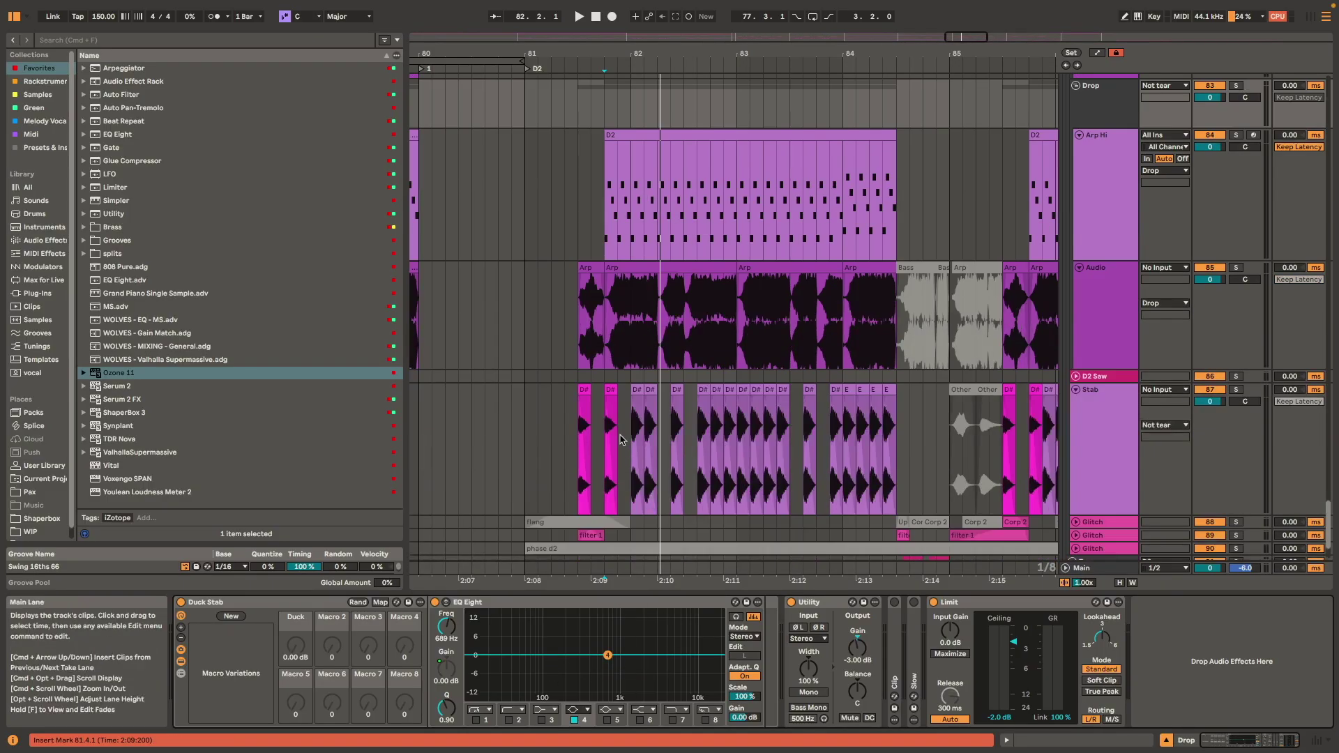
left_click(586, 389)
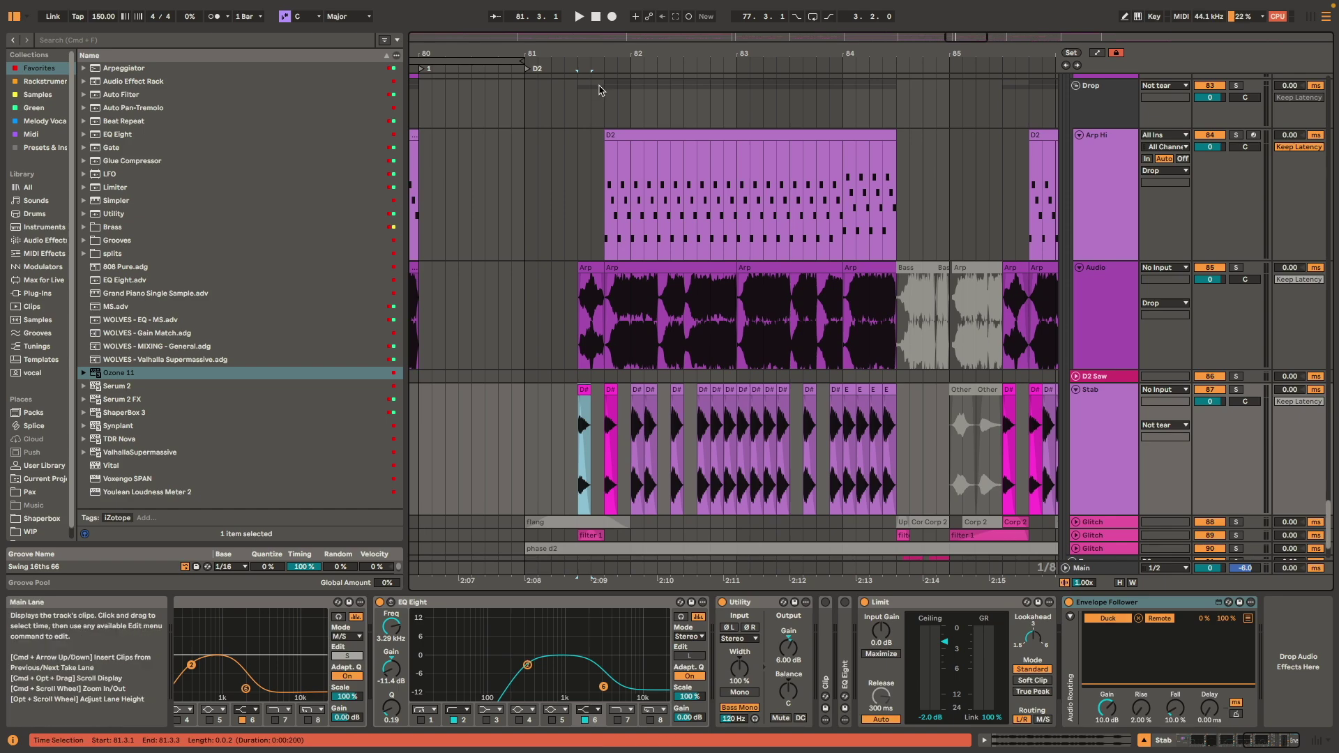
left_click(586, 103)
key("space")
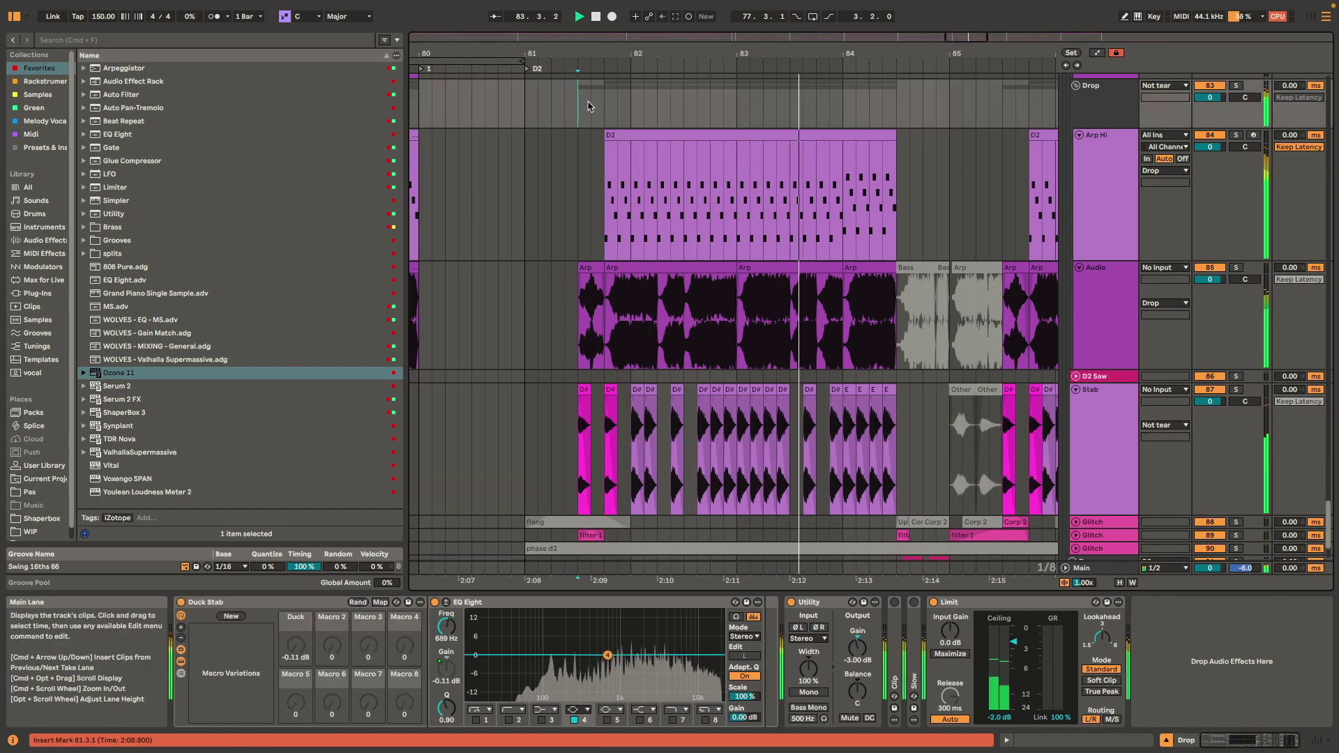
key("space")
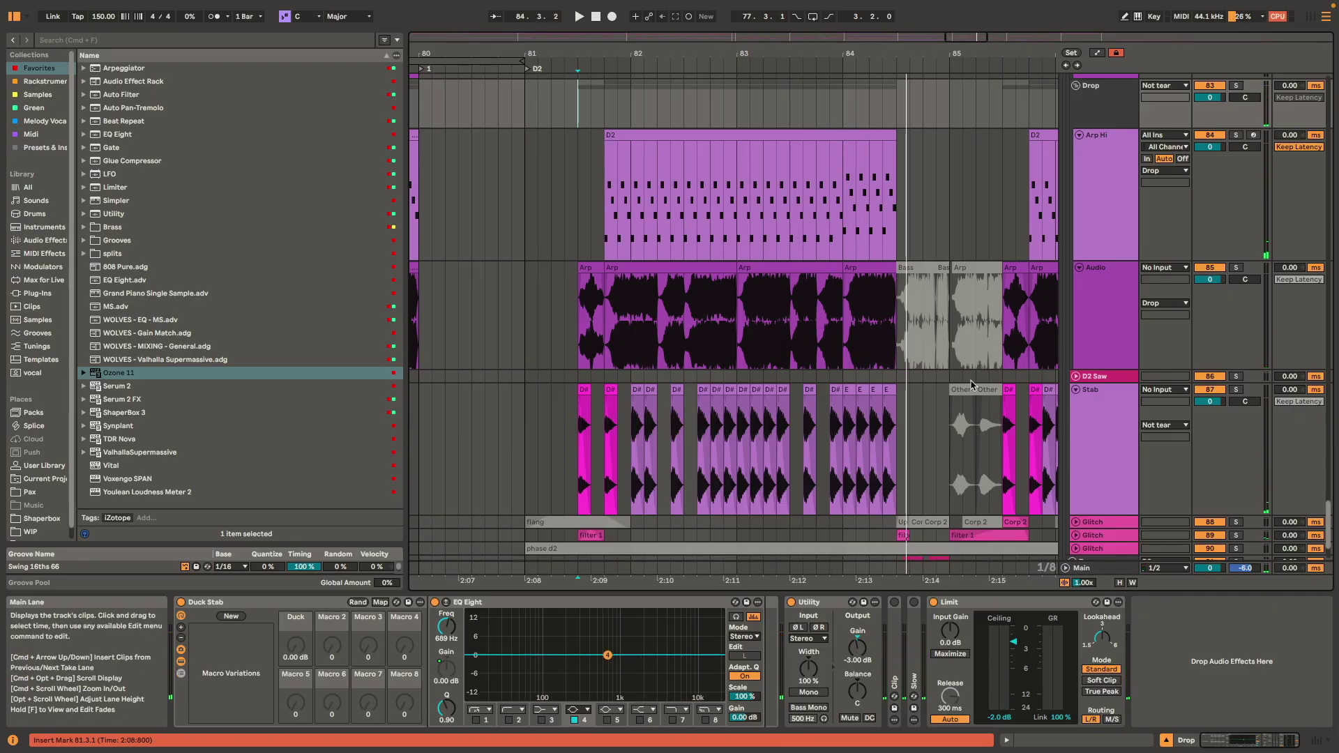
left_click(1096, 437)
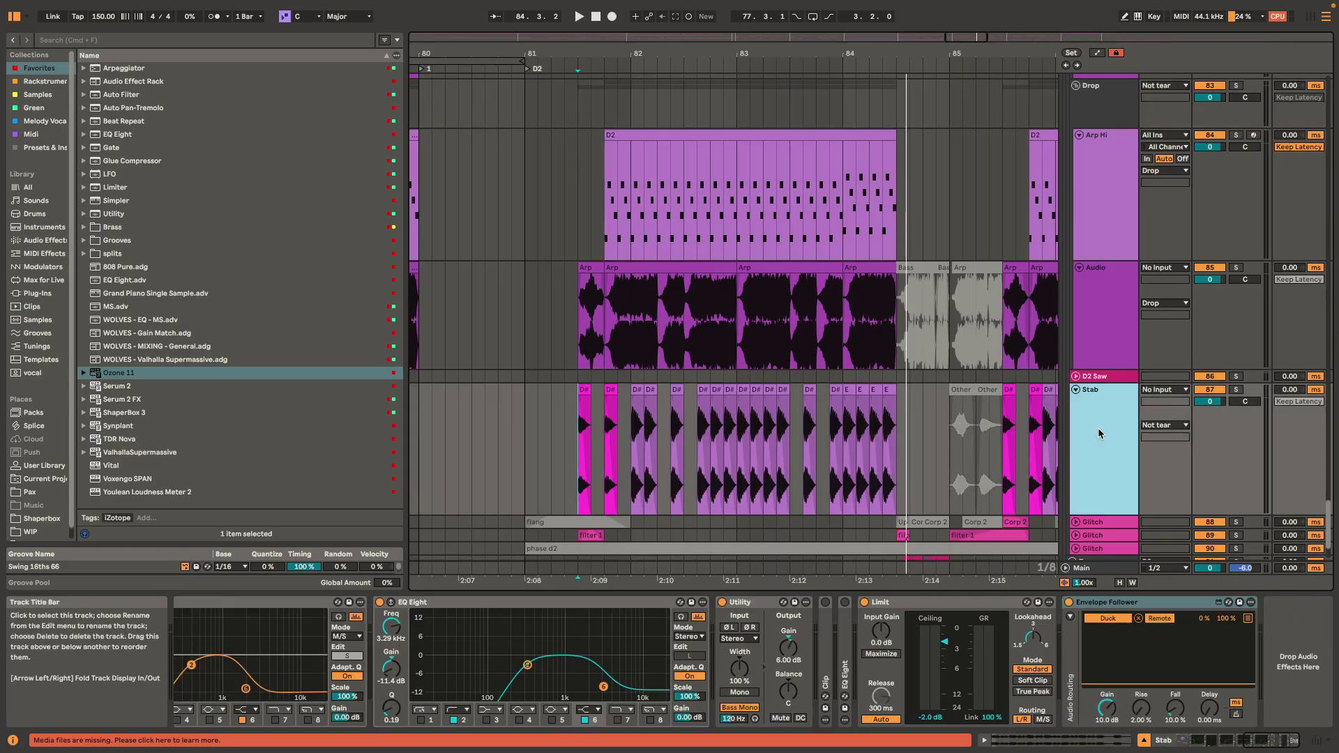
- Compare the Drop group's Duck Stab rack with the Stab track's Envelope Follower, moving the insert marker to 81.1.1
left_click(1114, 115)
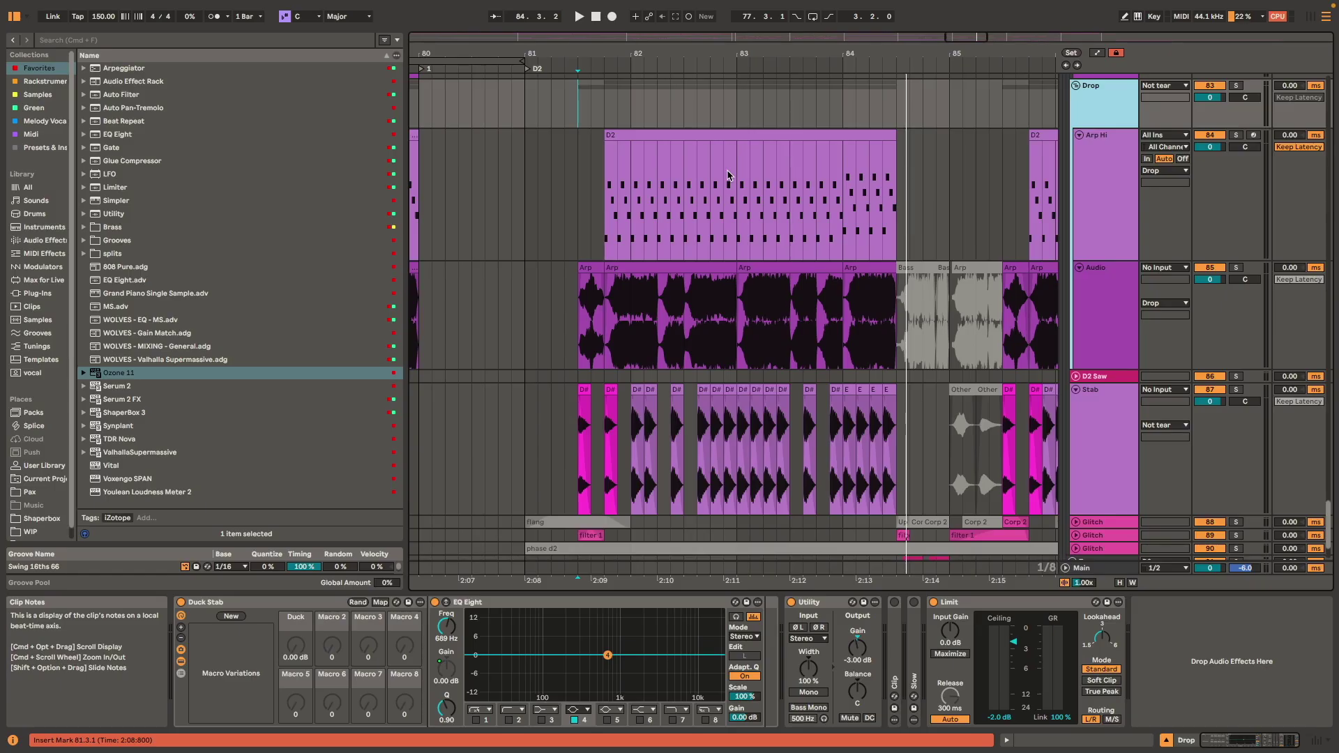
scroll(894, 201, "up", 1)
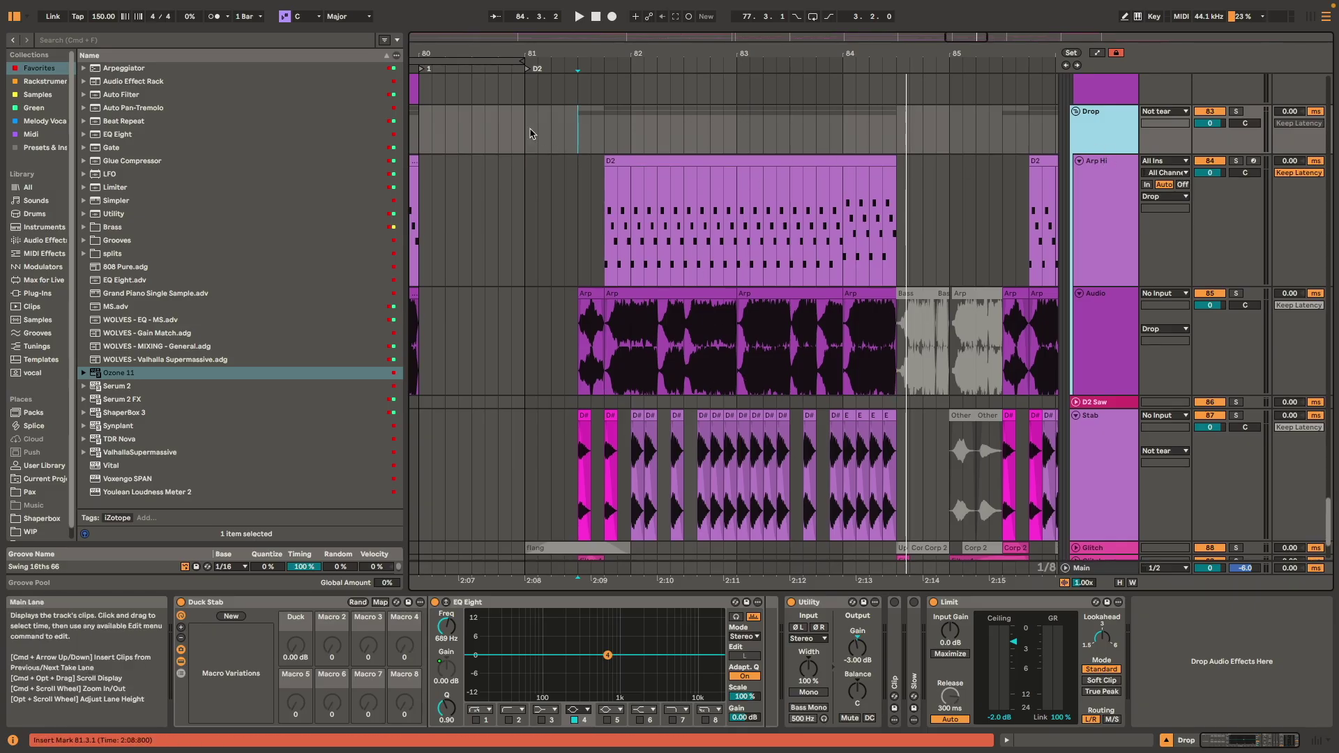
left_click(529, 129)
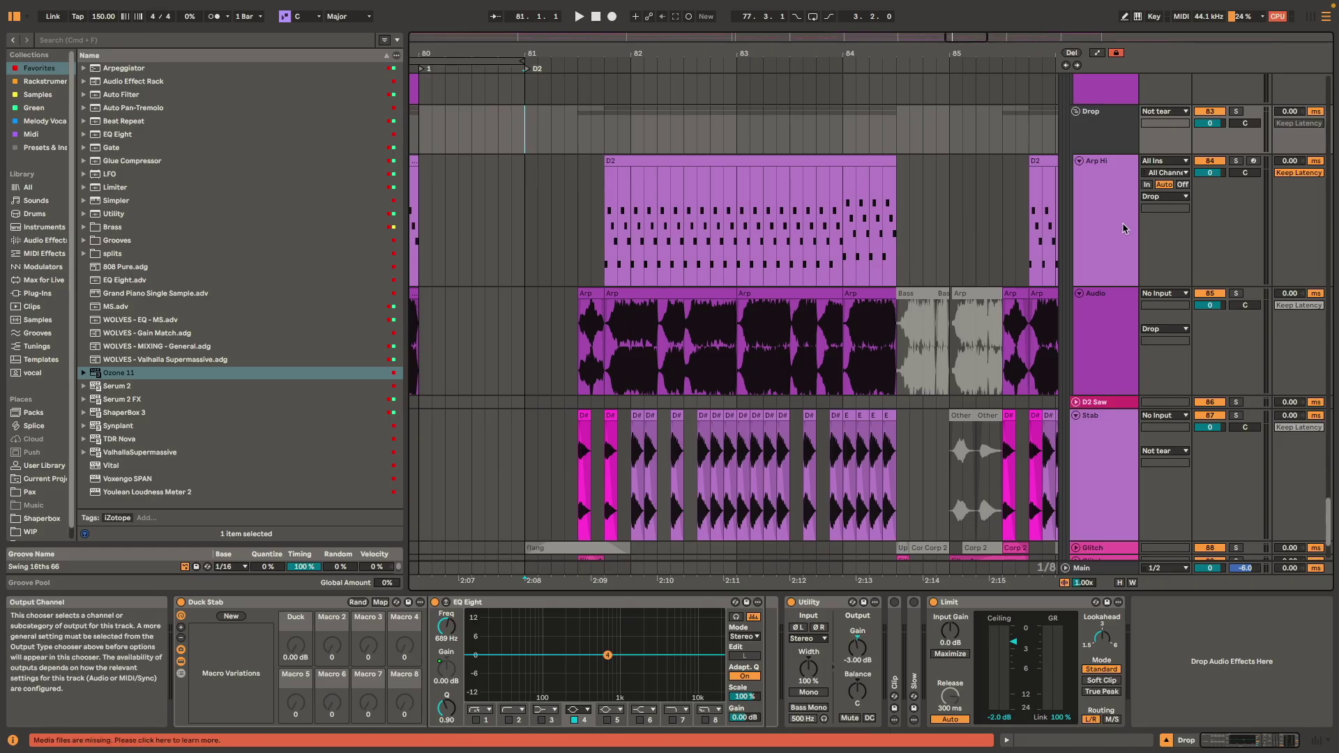
left_click(1110, 449)
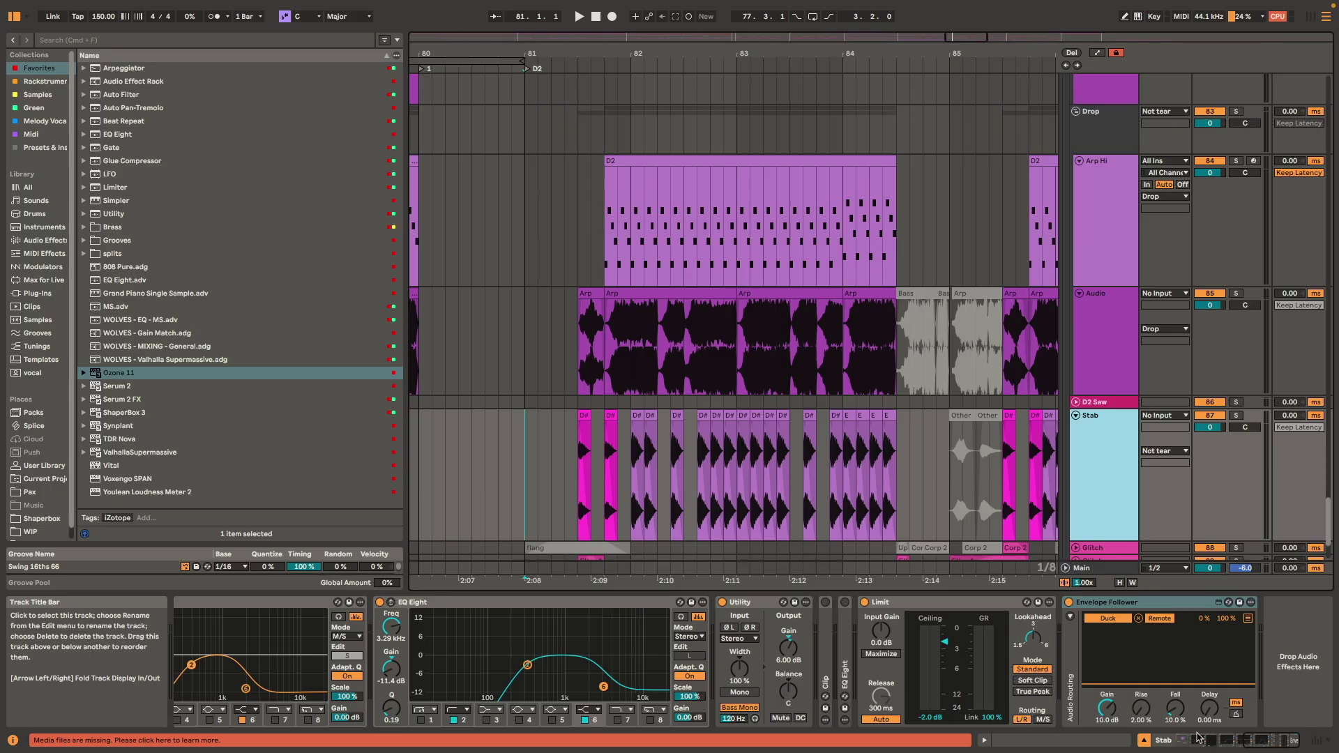
left_click(1186, 631)
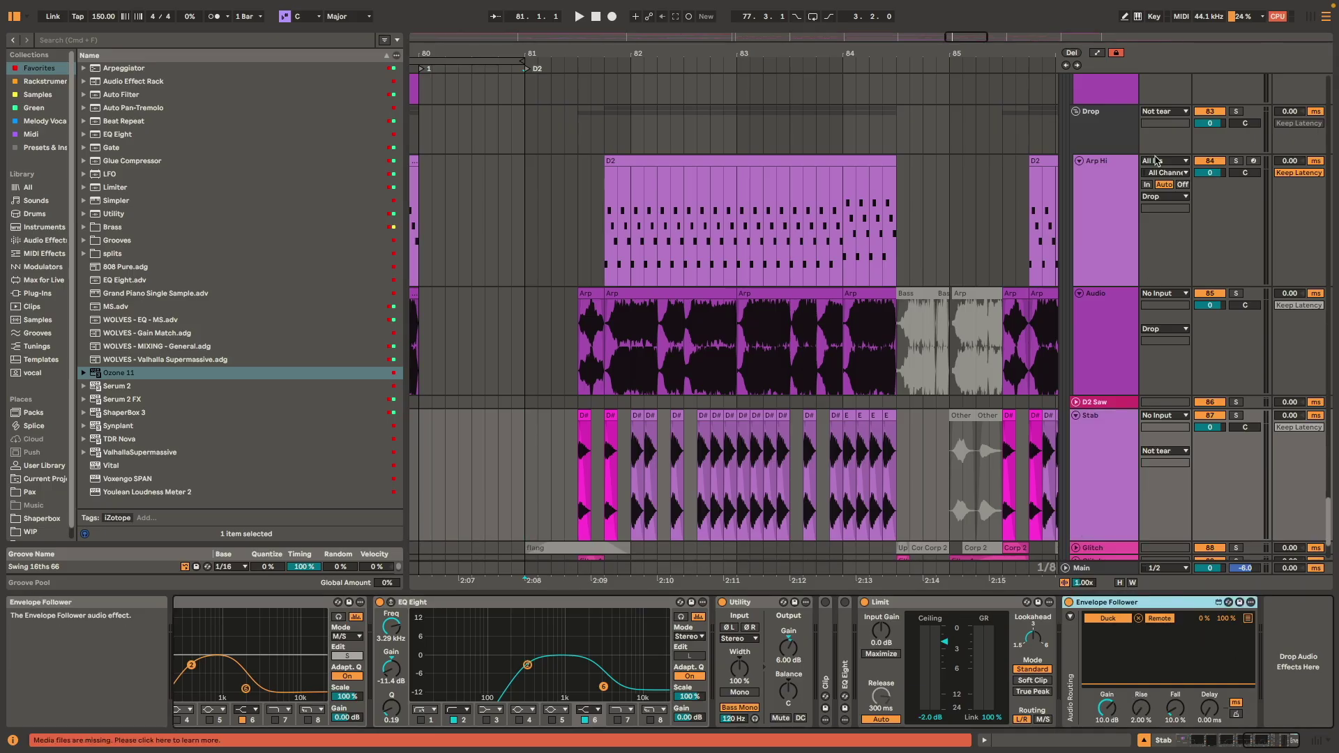
- Play the Drop group from 81.4.1 while watching its Duck Stab rack and EQ Eight
left_click(1105, 127)
left_click(579, 131)
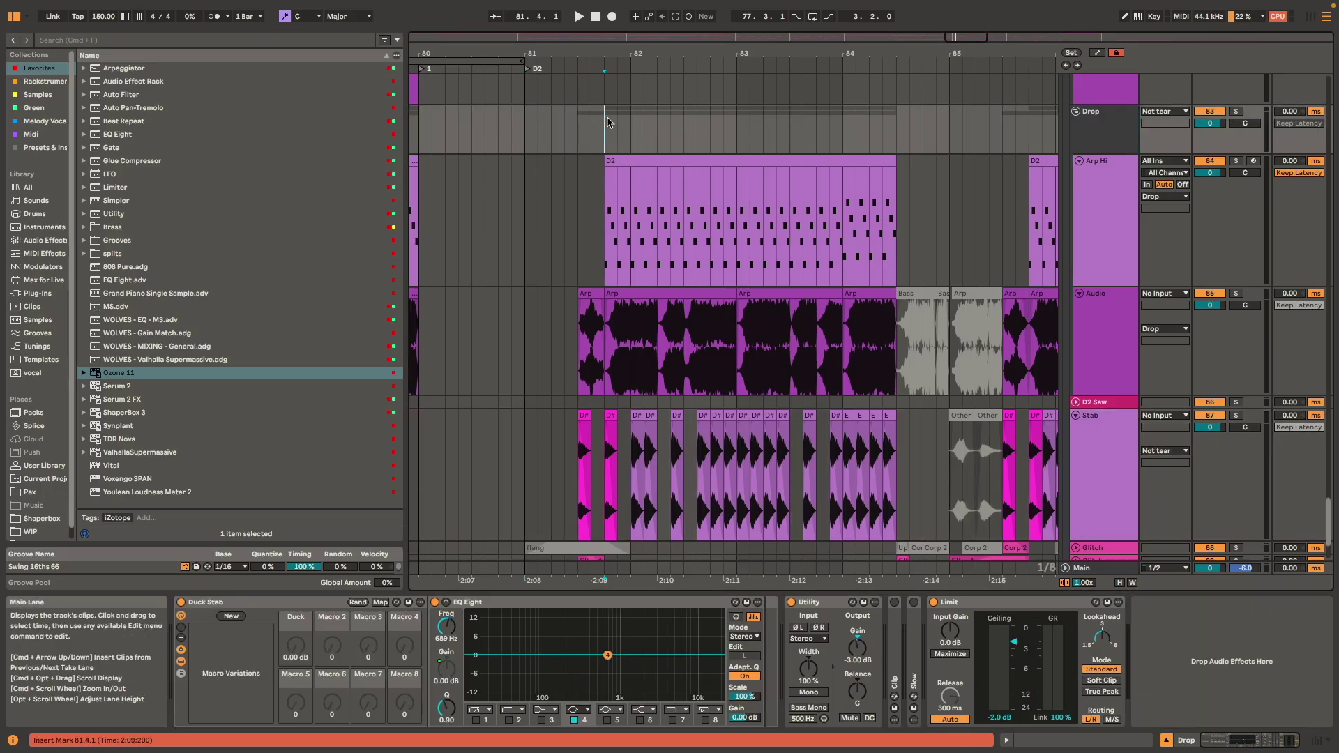
key("space")
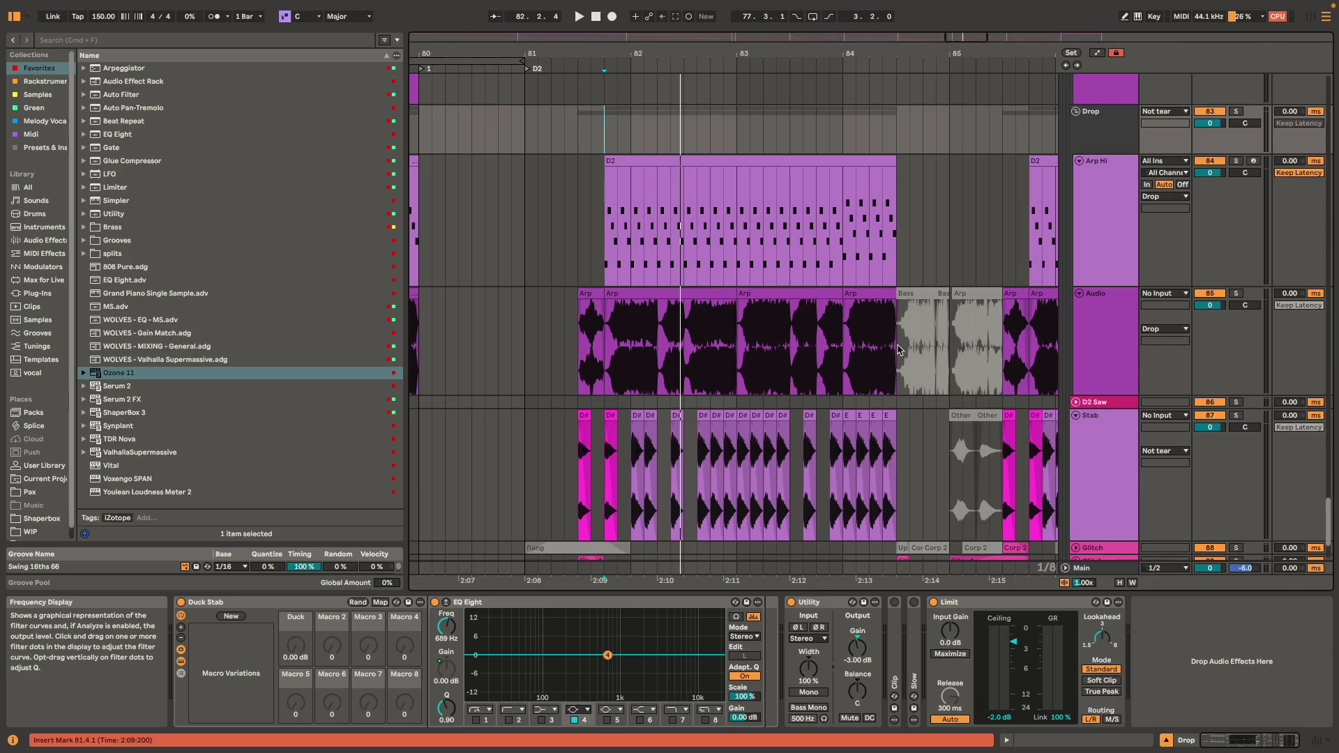
left_click(1118, 130)
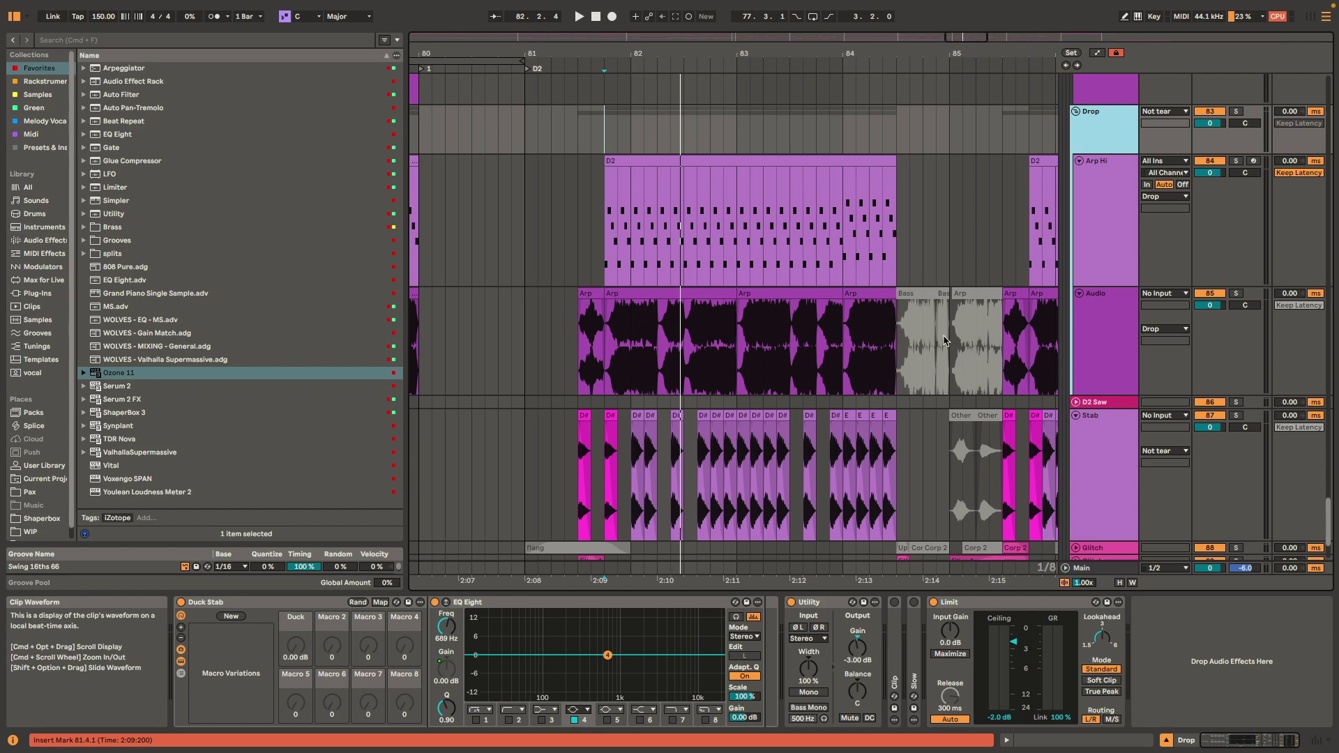
- Fold the second drop's expanded tracks around bar 85 and unfold only the middle Glitch track
scroll(946, 341, "right", 5)
scroll(945, 340, "down", 3)
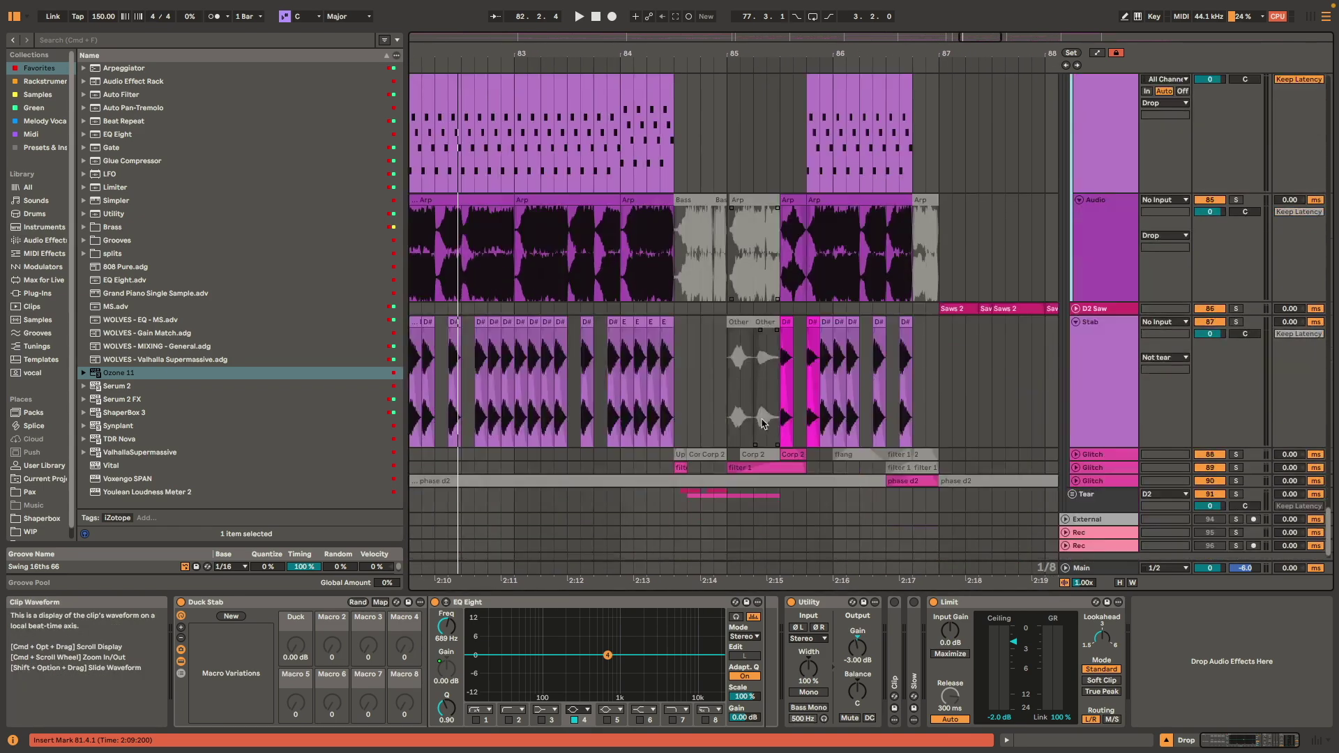
scroll(839, 413, "down", 4)
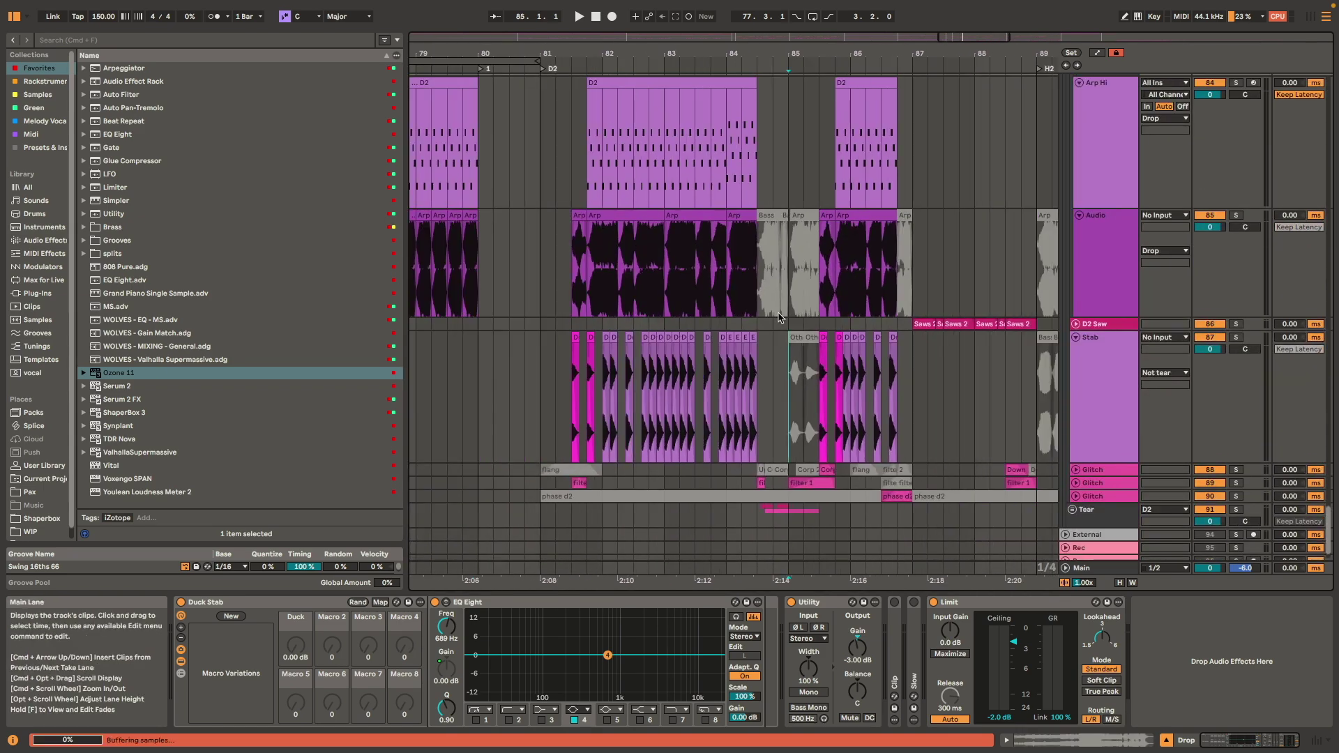
key("alt+u")
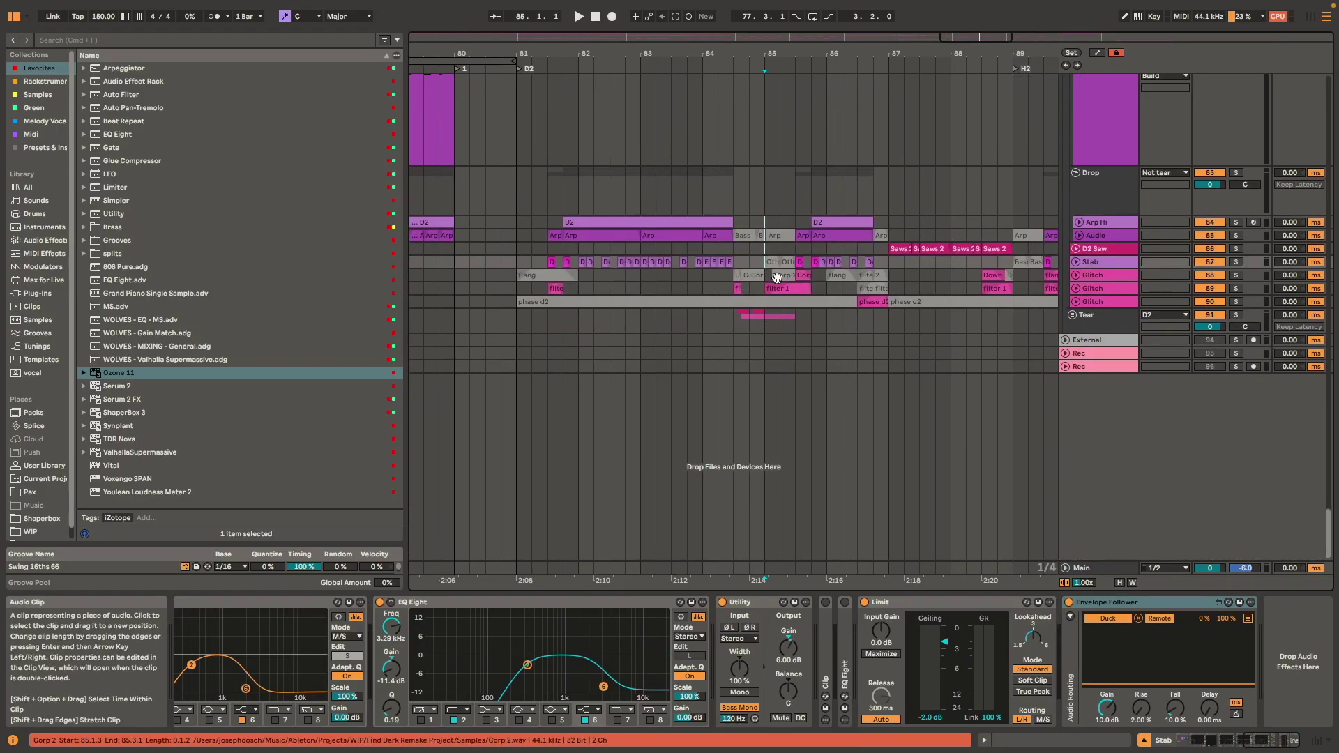
left_click(759, 291)
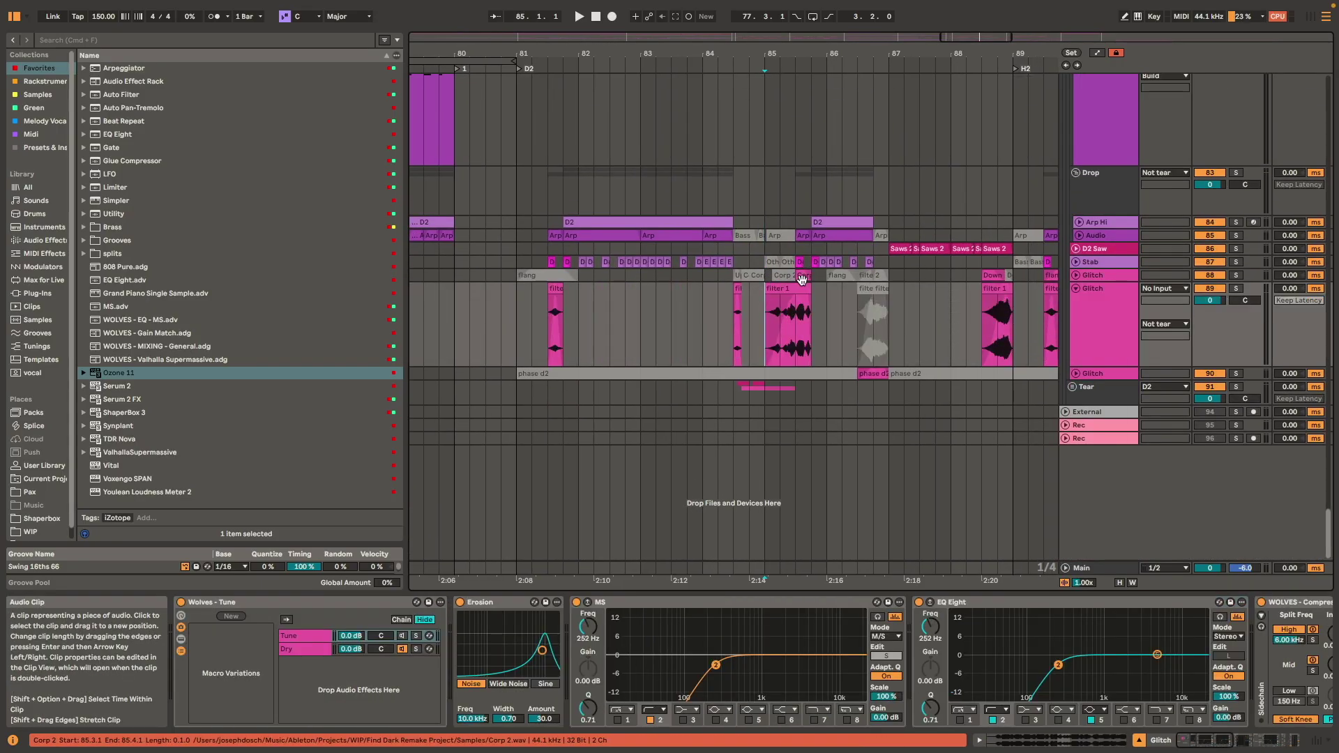
- Unfold the Tear group and play it soloed from 84.3.1
scroll(752, 321, "up", 3)
left_click(728, 392)
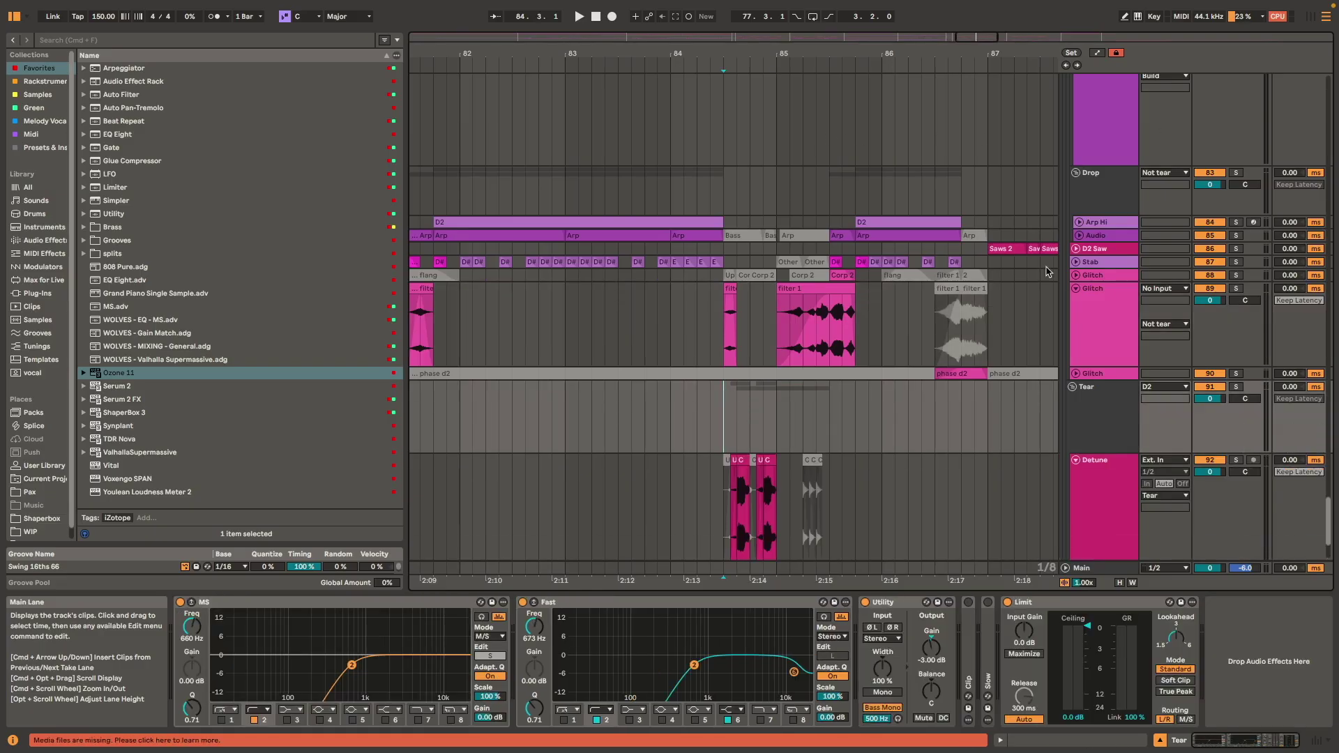
scroll(1016, 374, "down", 3)
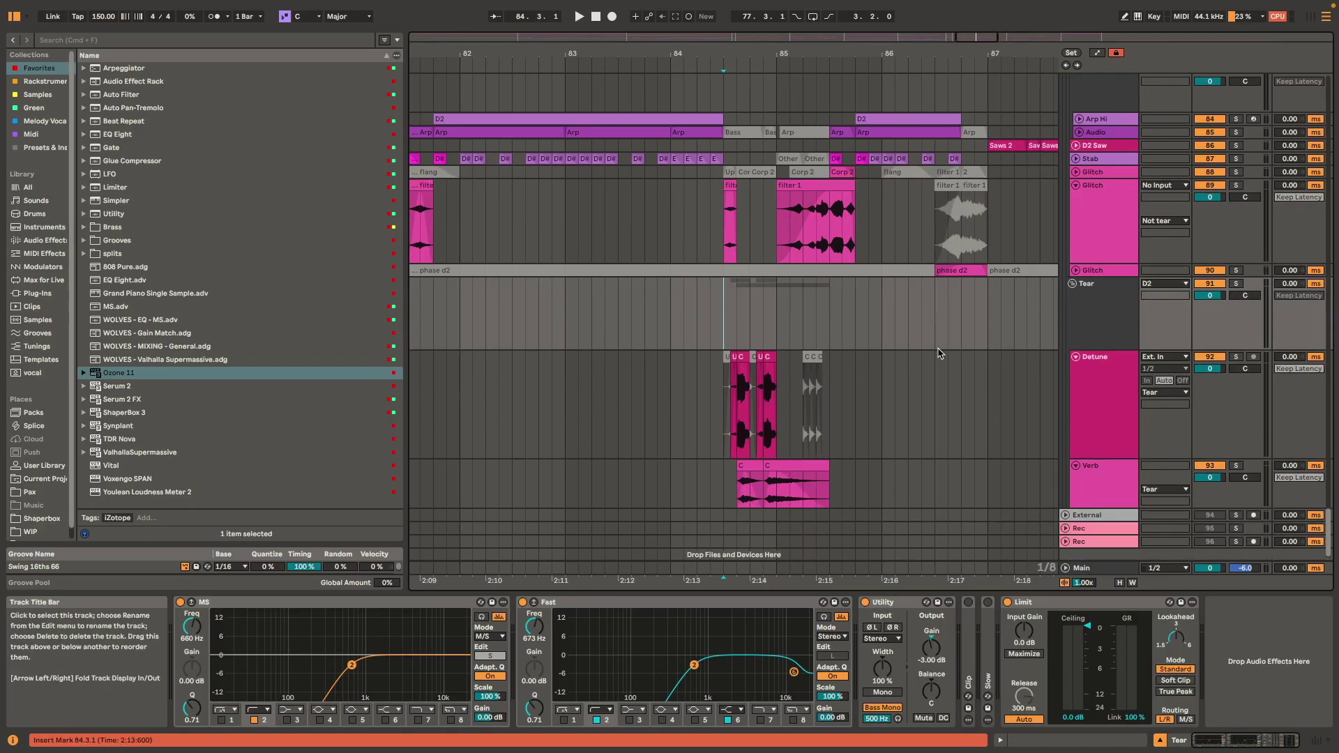
key("space")
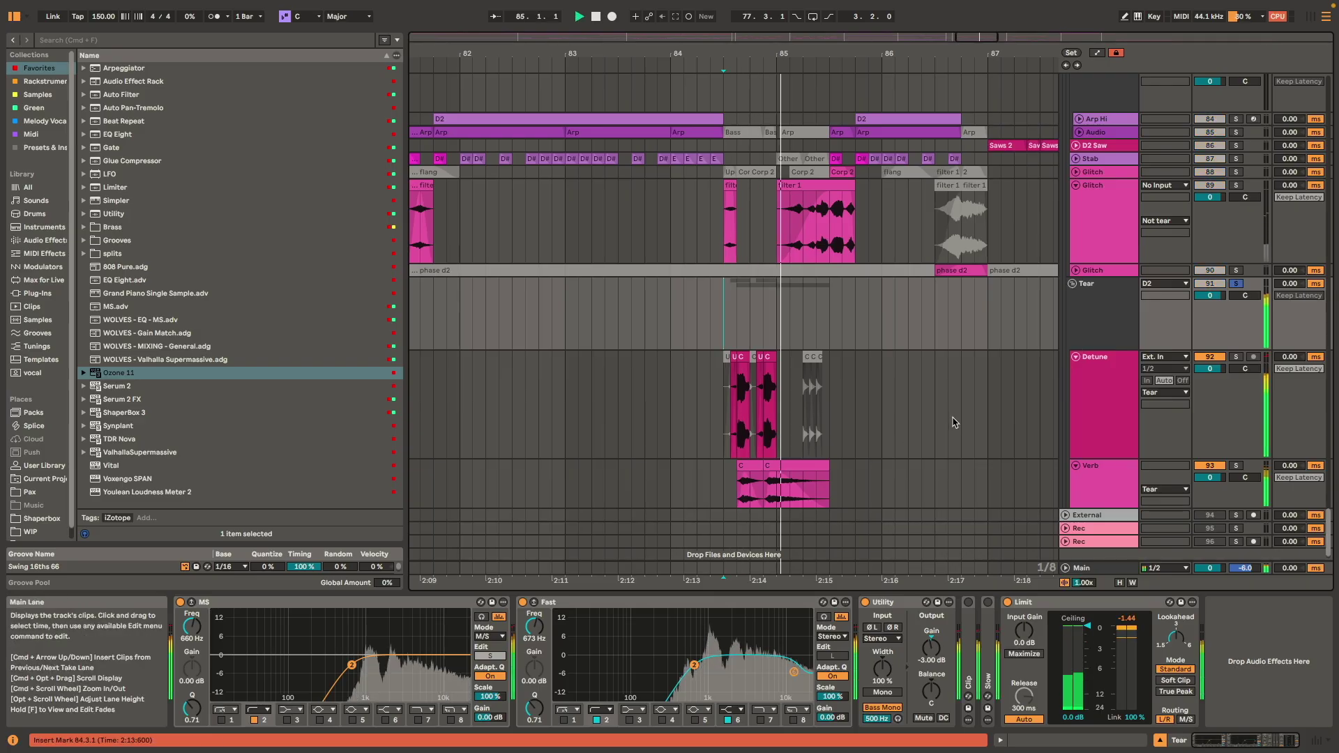
key("space")
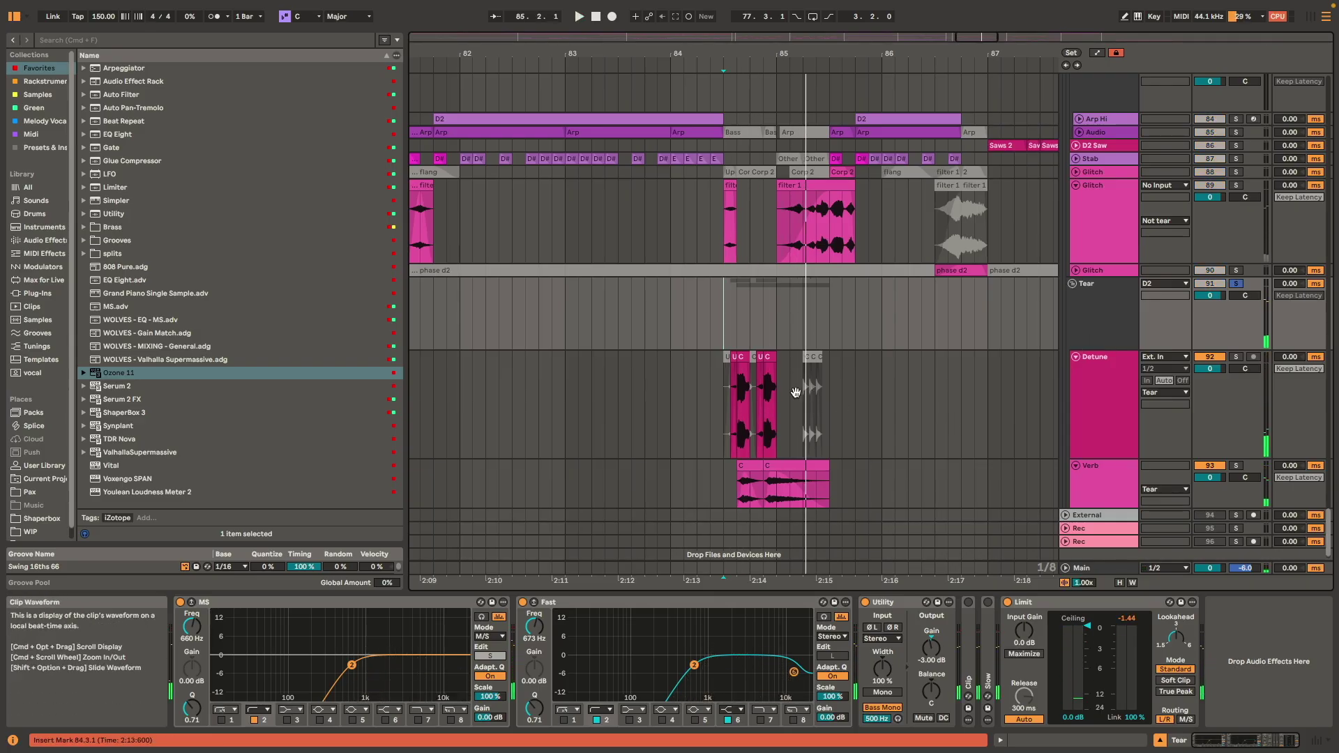
- Play the Tear group in context with the unsoloed drop tracks from 83.1.1
scroll(923, 428, "down", 3)
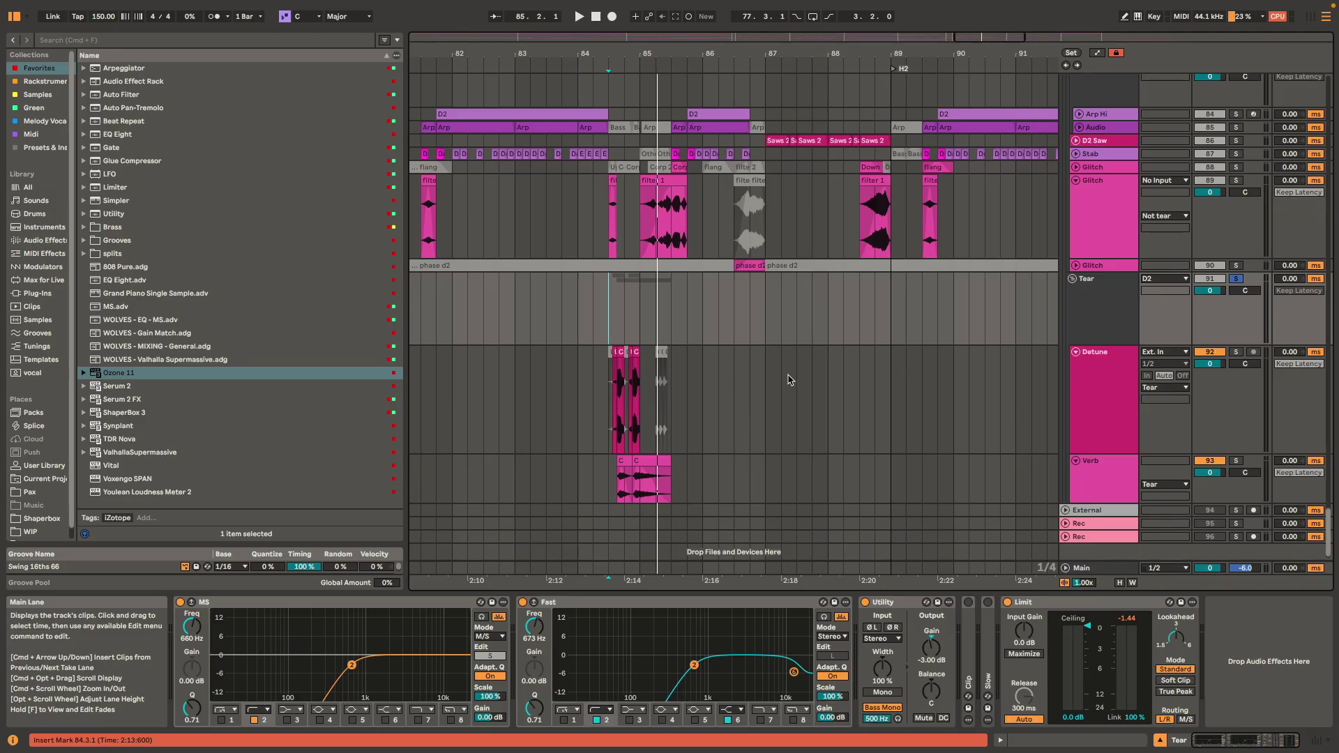
scroll(760, 329, "left", 3)
left_click(710, 290)
key("space")
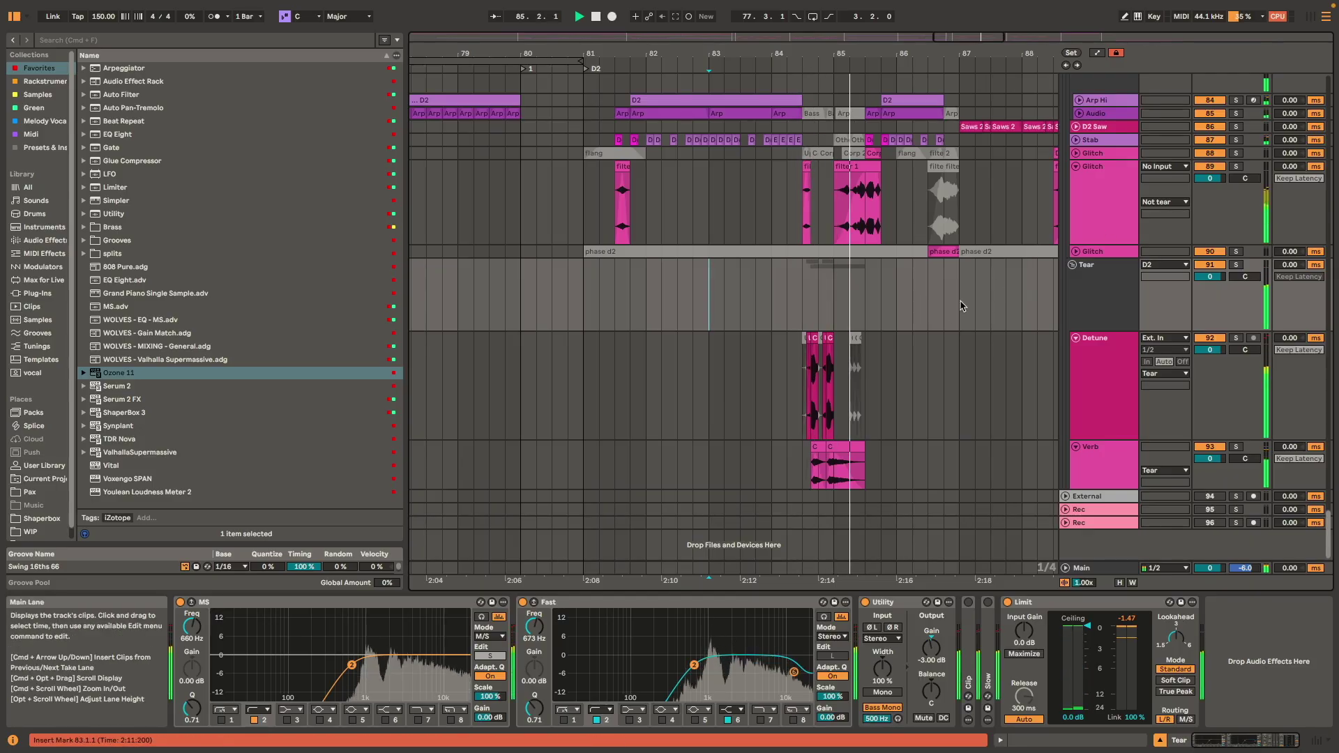
key("space")
- Select the Detune track's C clip at 84.3.3 and examine the track's WOLVES Reverb and Saturator devices
scroll(819, 349, "up", 3)
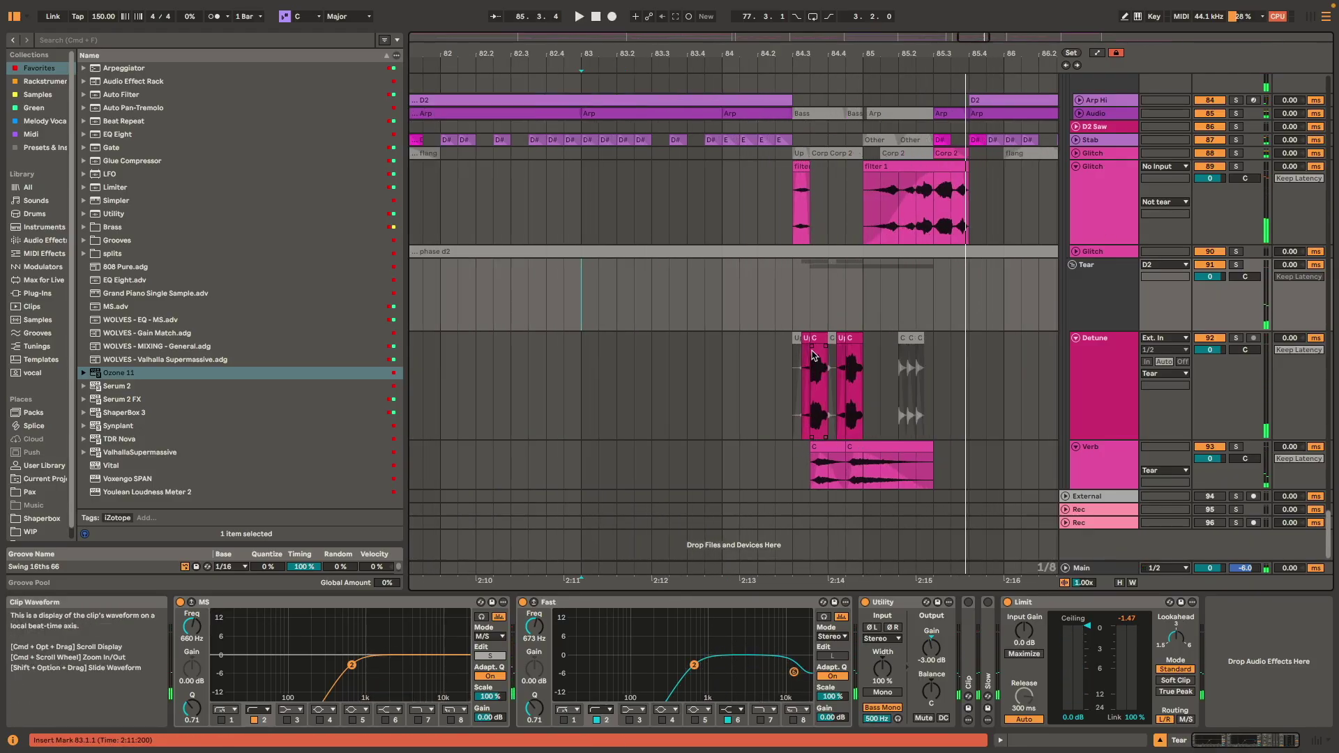
left_click(820, 339)
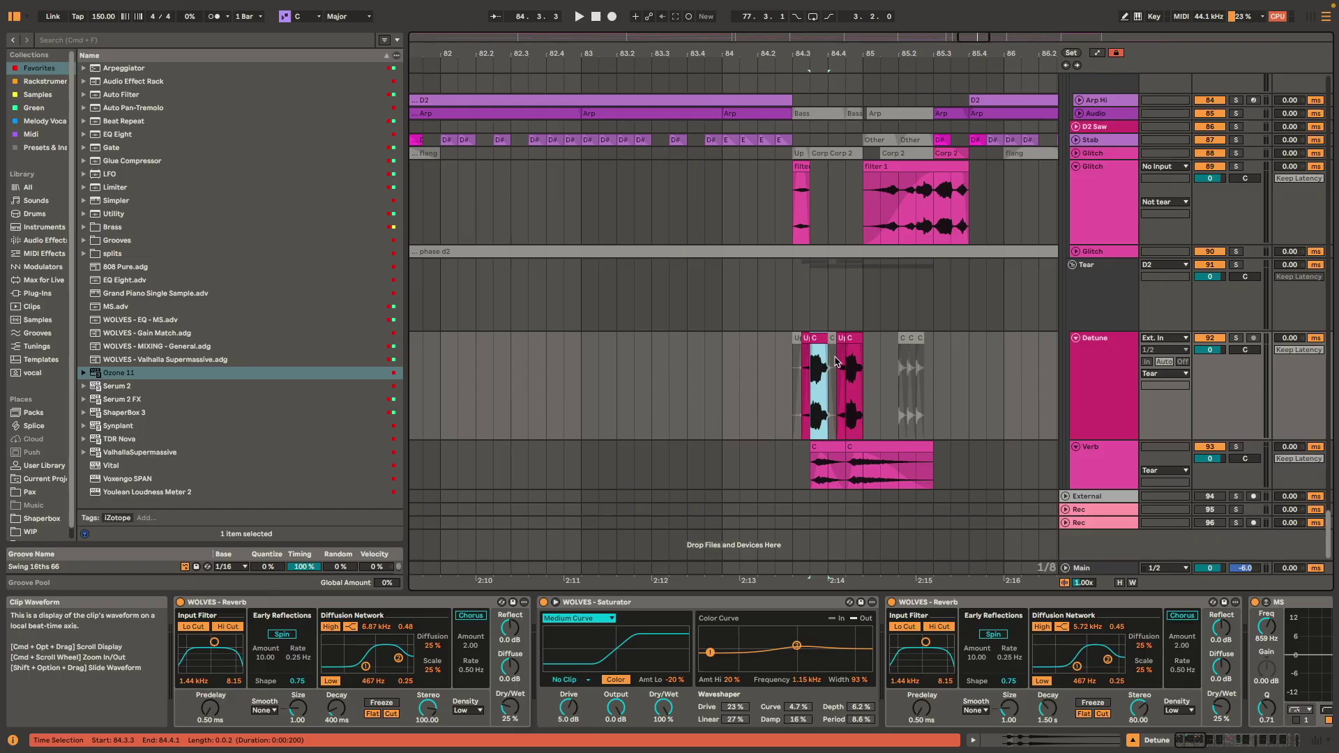
scroll(836, 361, "up", 5)
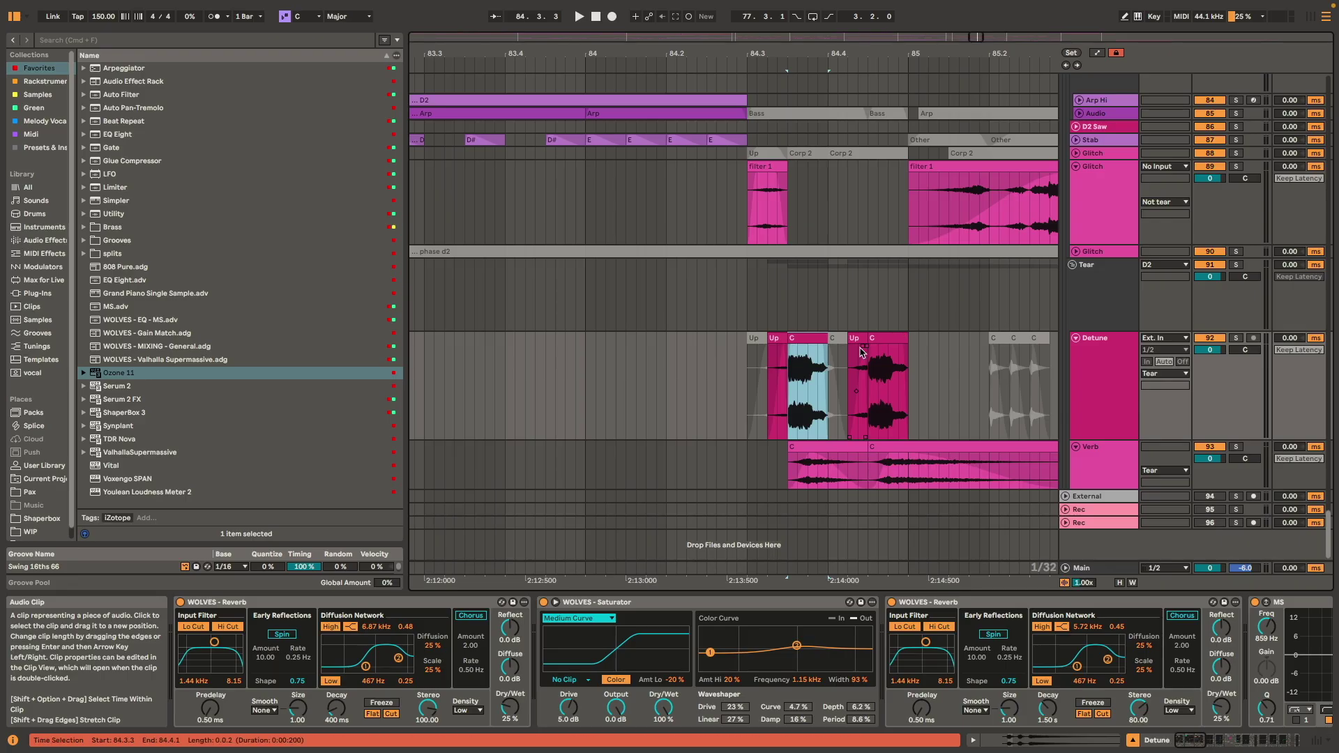
scroll(851, 353, "right", 5)
mouse_move(666, 458)
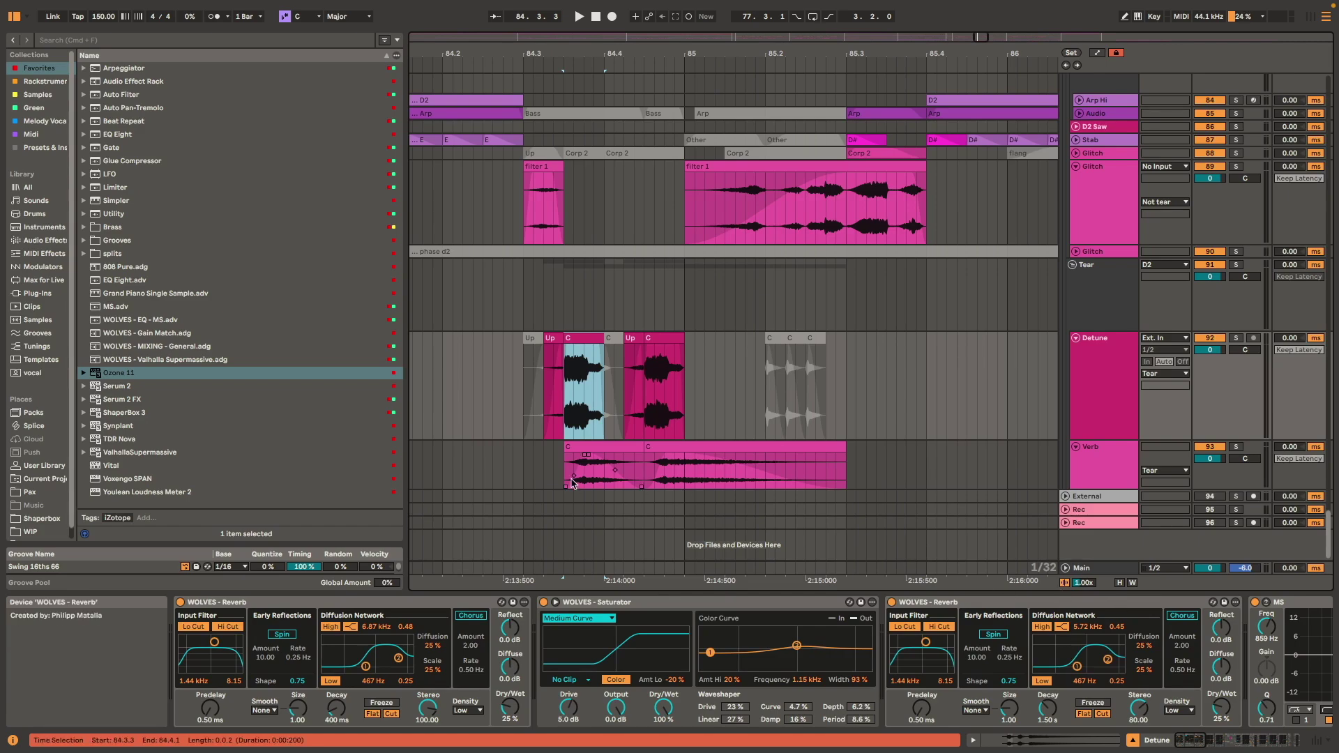
- Play the Verb track soloed from its first clip at 84.3.3 and compare its clips with the Detune track's
left_click(591, 457)
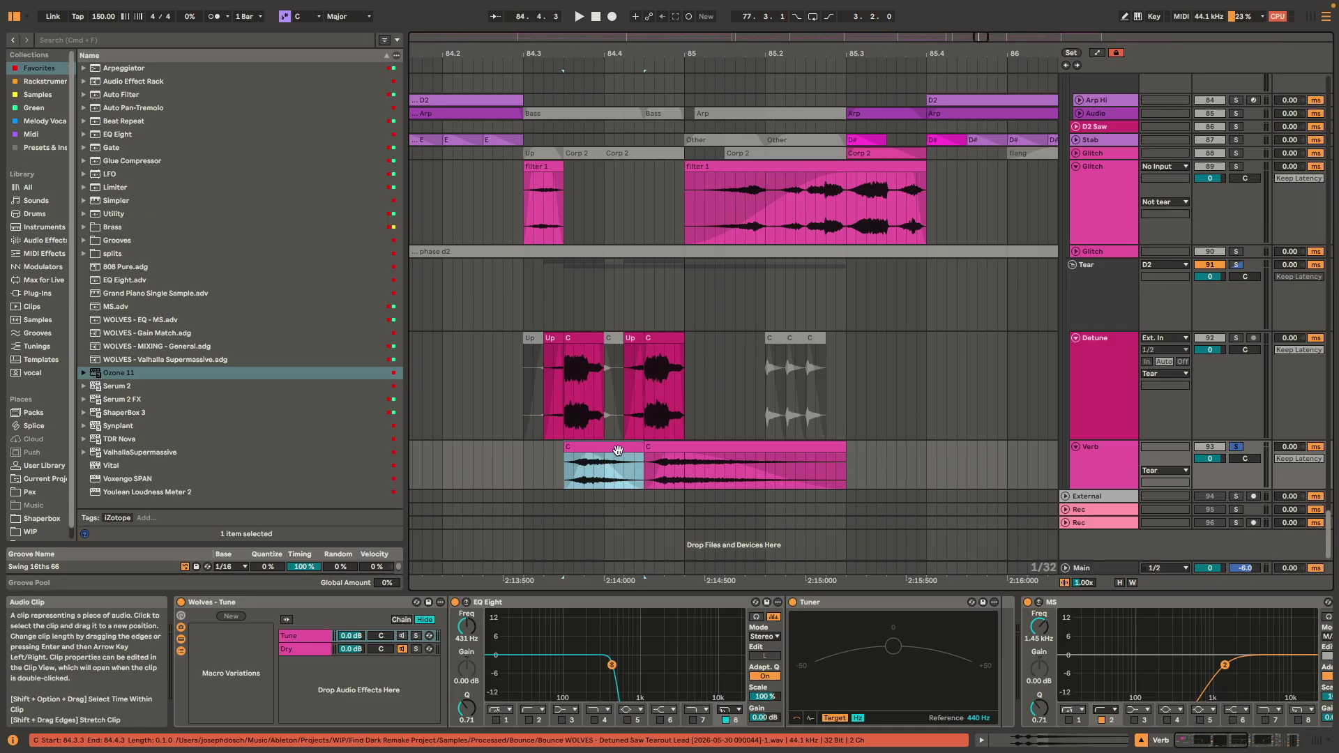
key("space")
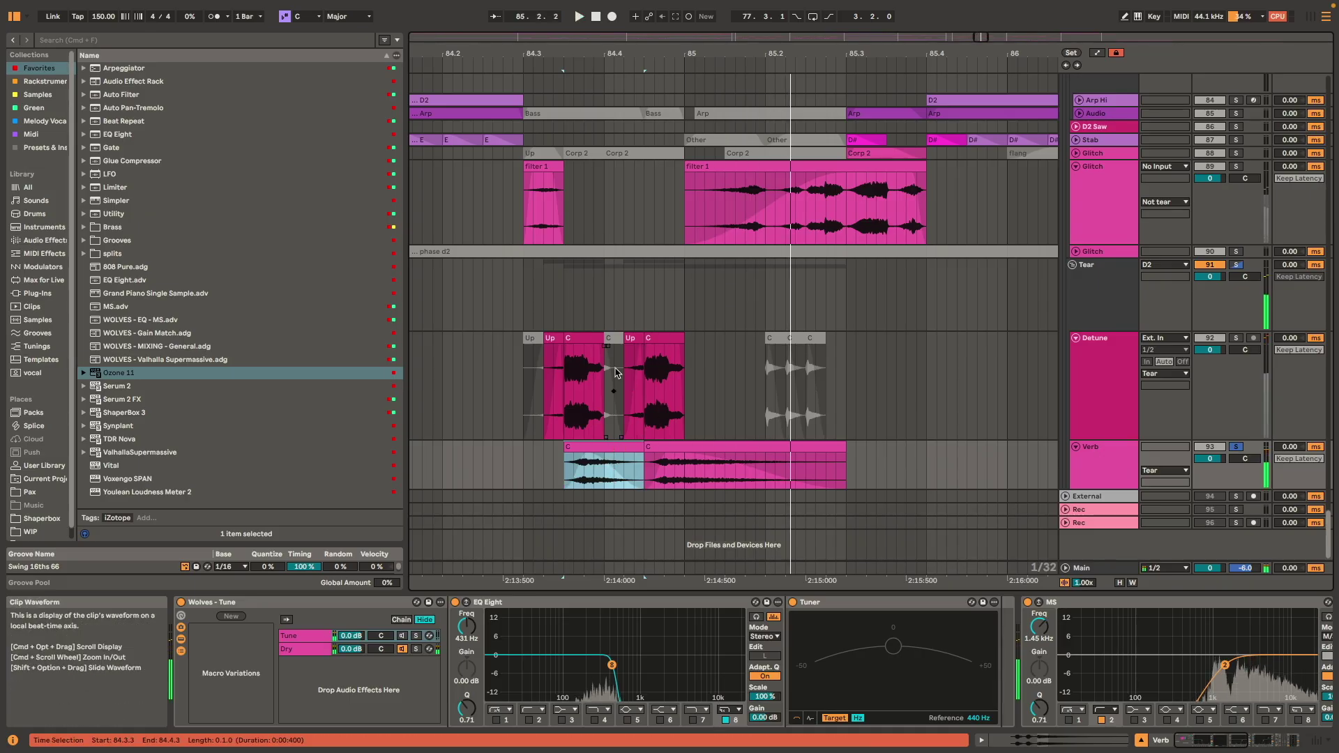
left_click(1100, 389)
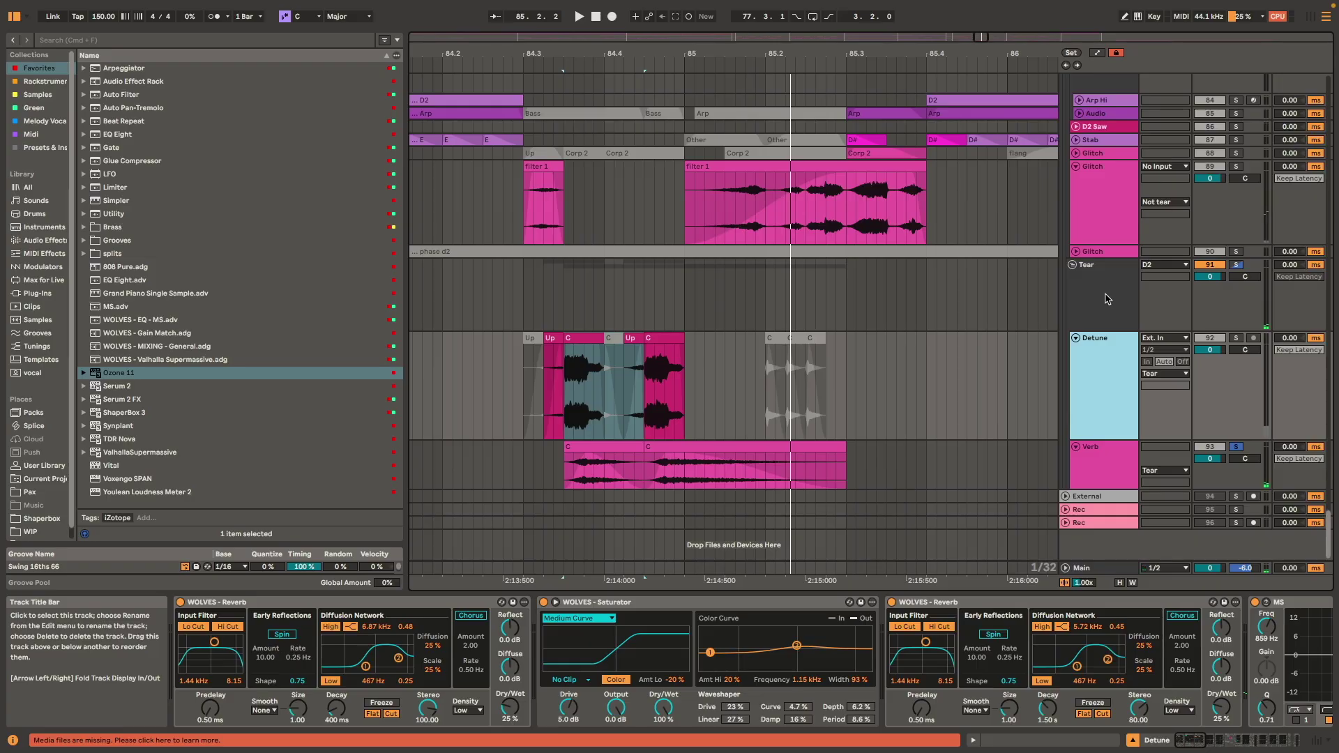
scroll(593, 469, "up", 5)
left_click(578, 469)
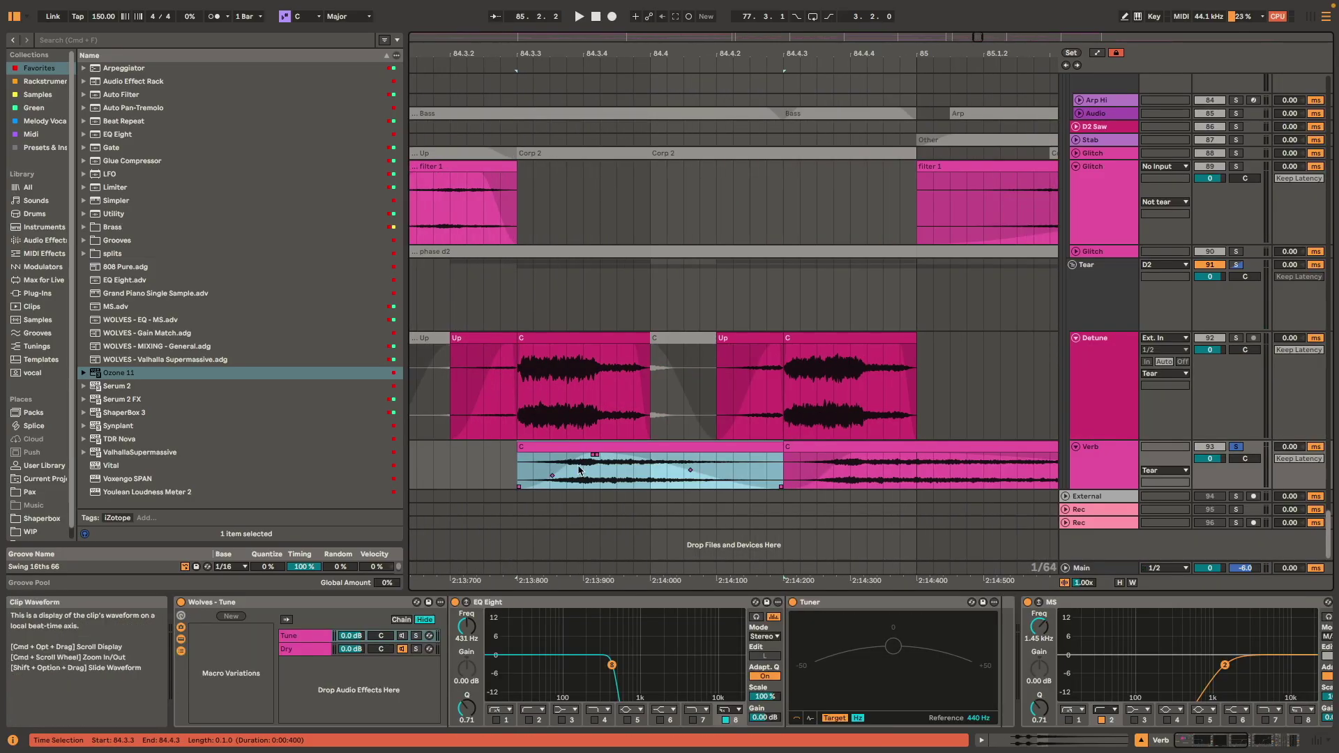
- Solo the Detune track, play its C clip from 84.3.3, and examine its WOLVES Saturator, second Reverb and MS devices
left_click(596, 339)
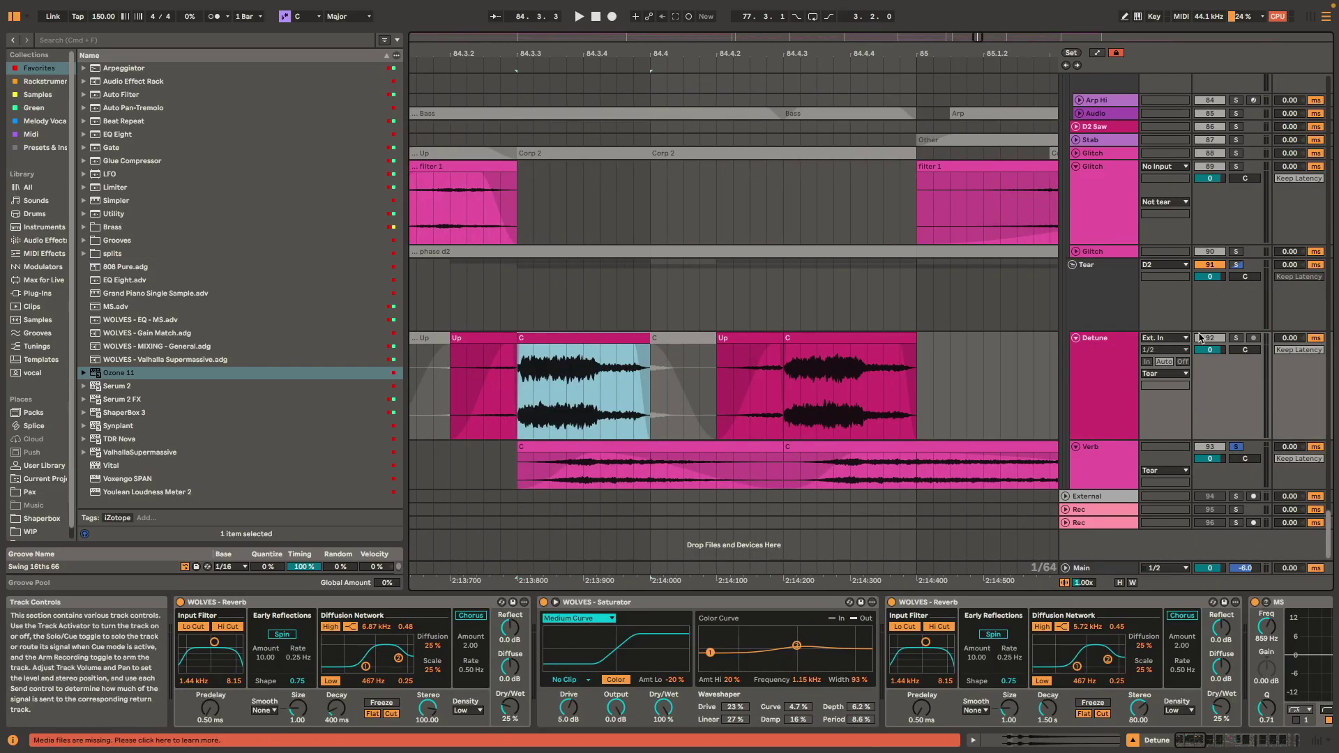
key("s")
key("space")
key("space")
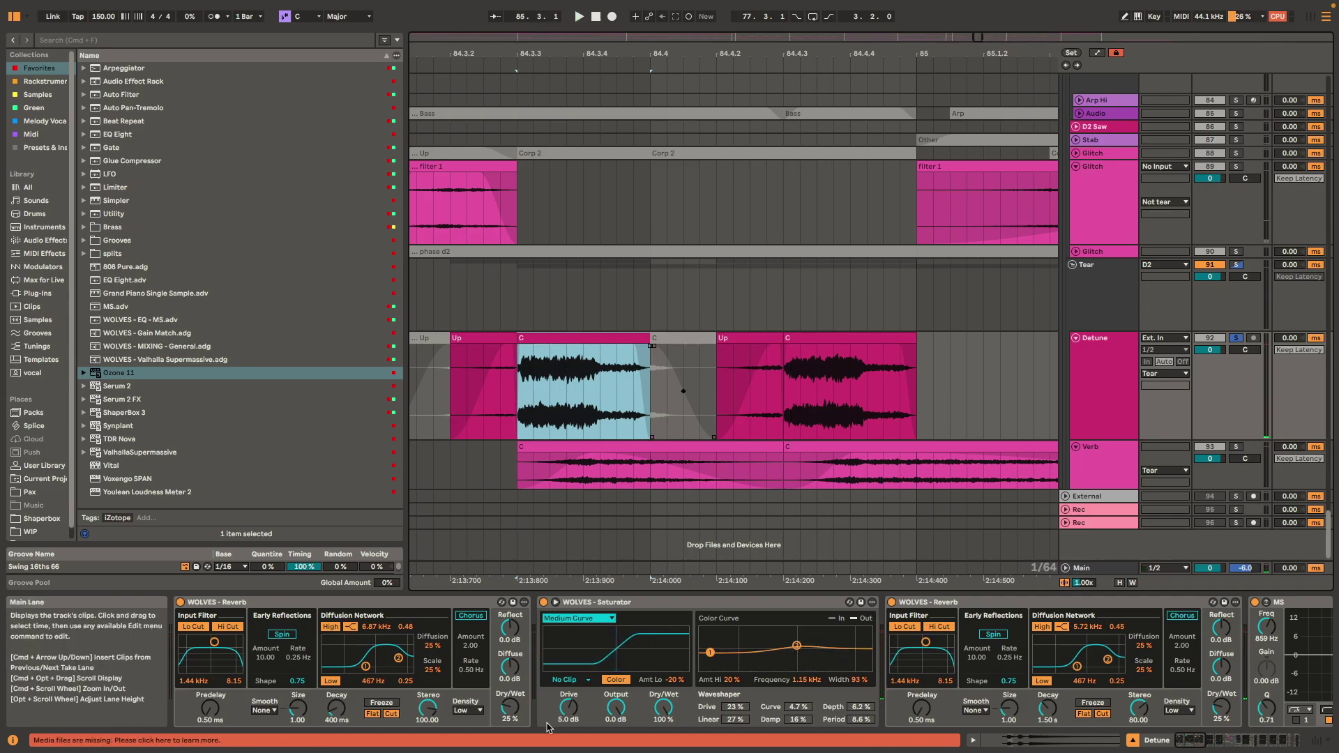
left_click(802, 614)
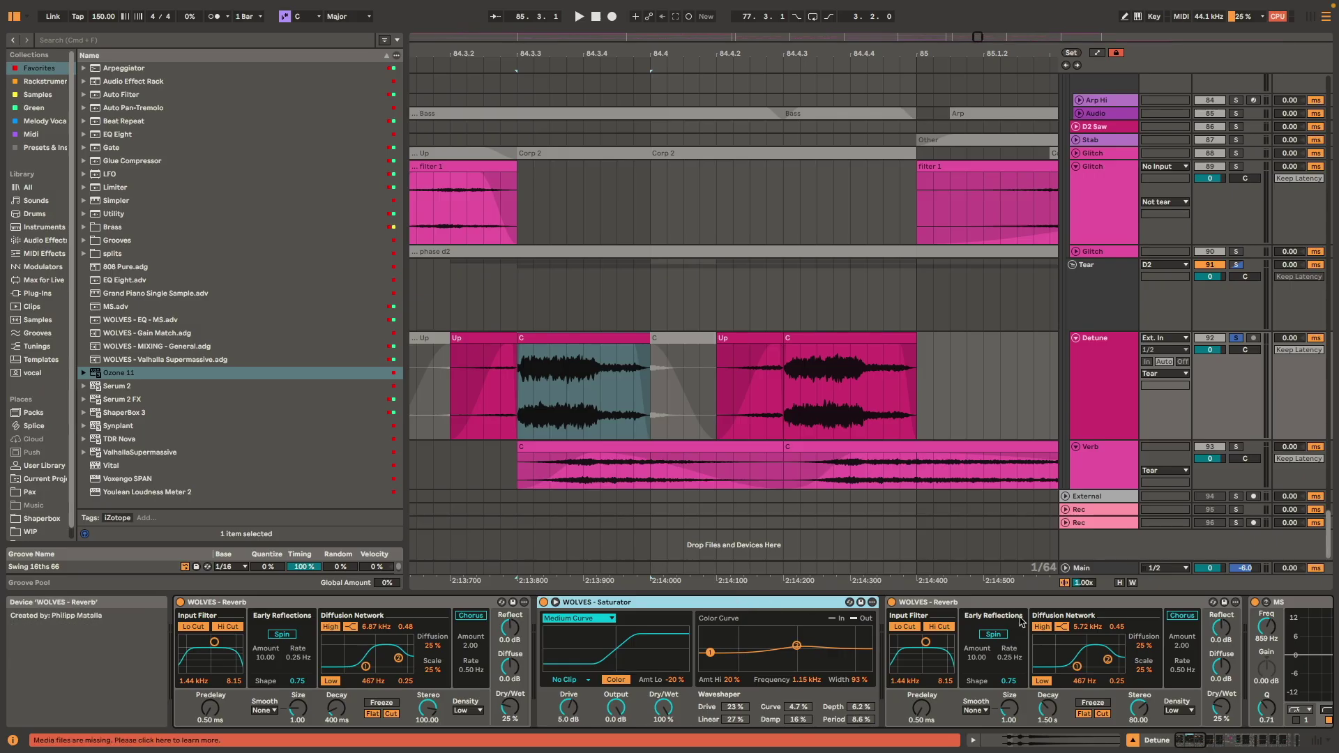
scroll(1116, 632, "right", 5)
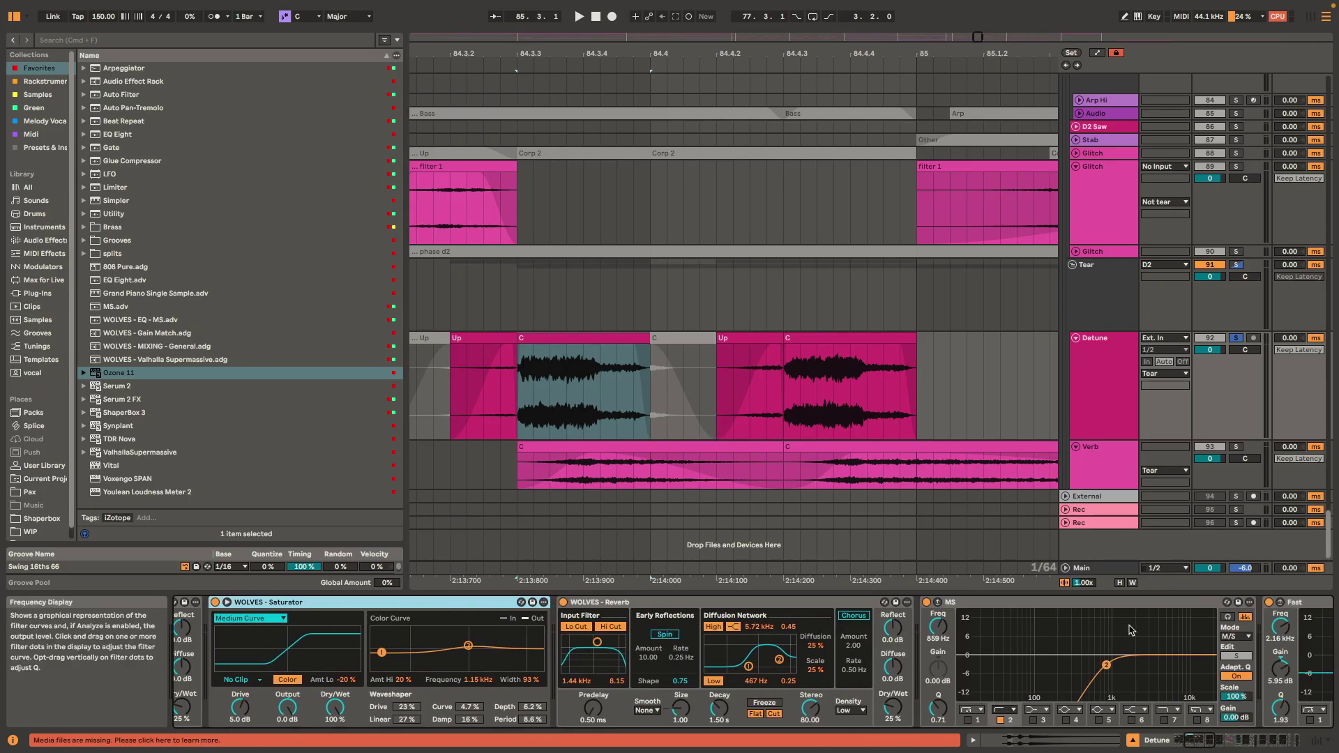
- Play the whole Tear group soloed from the Detune clip at 84.3.3 while watching the group's device chain
left_click(613, 336)
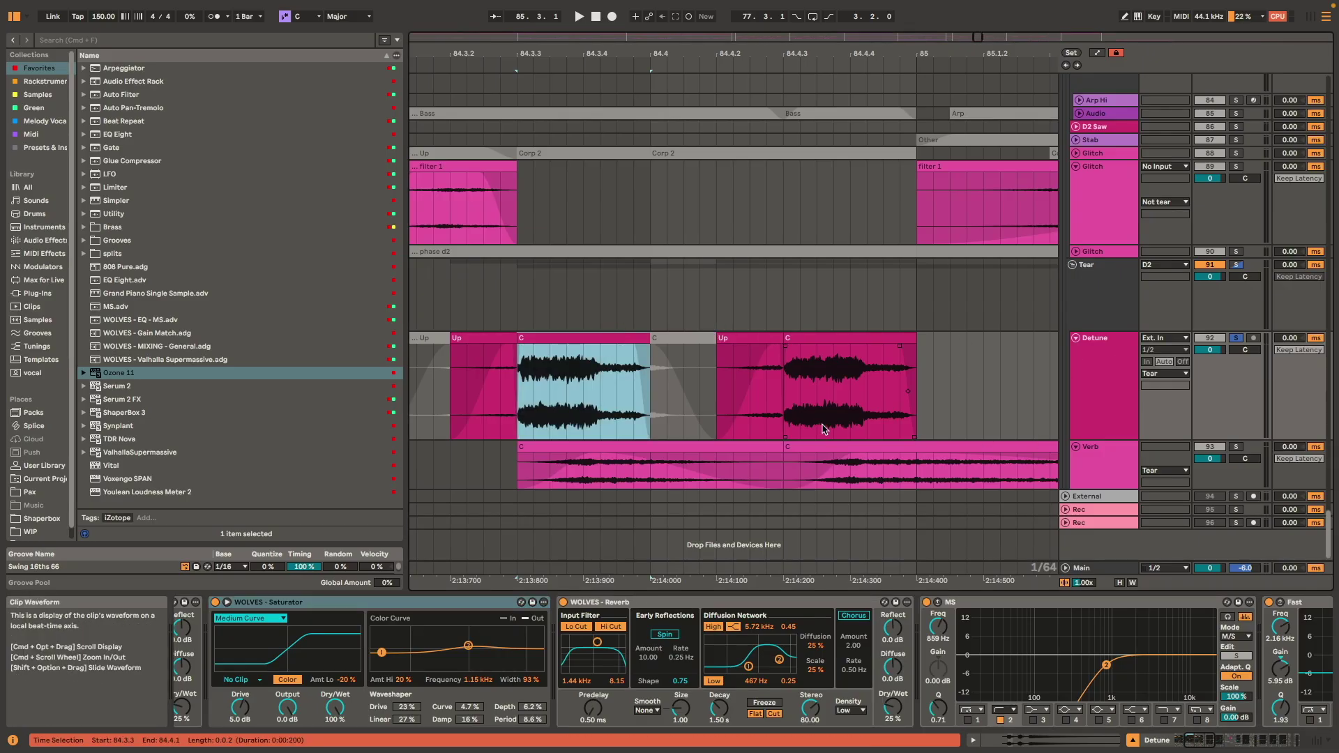
left_click(1118, 306)
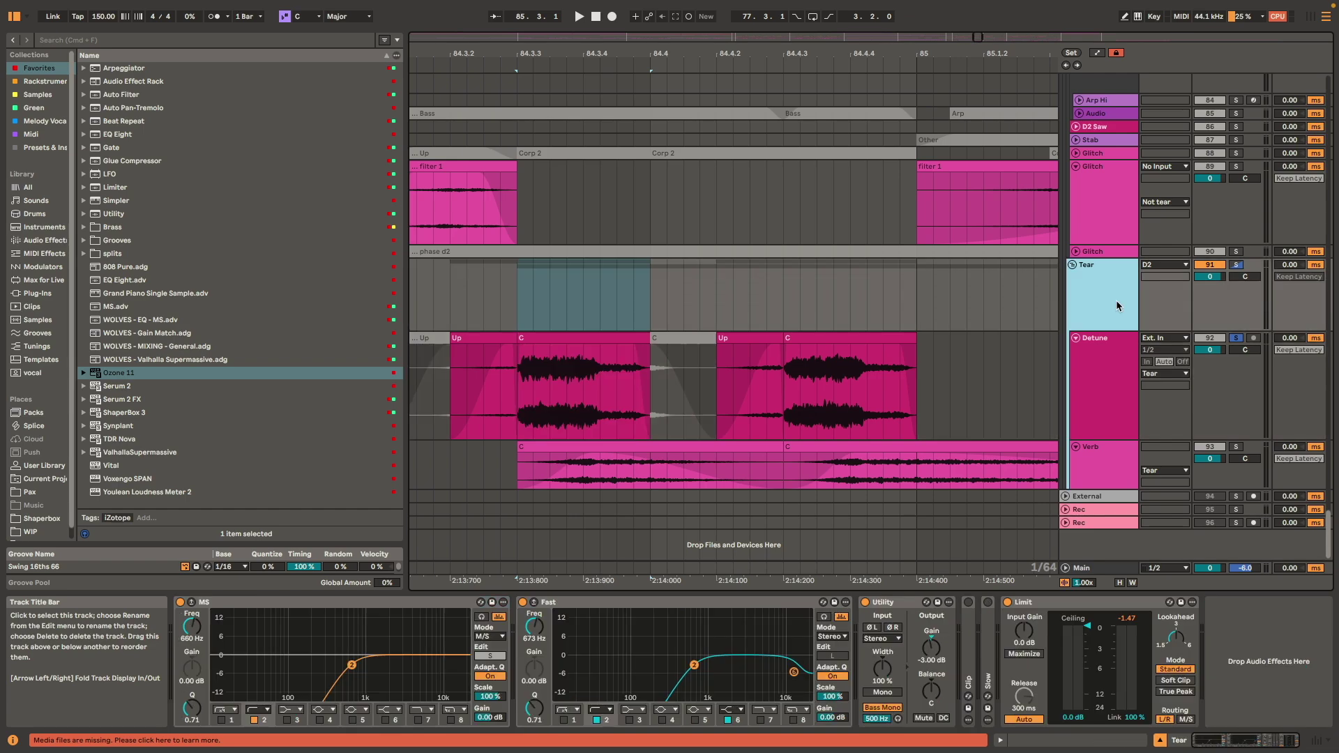
key("space")
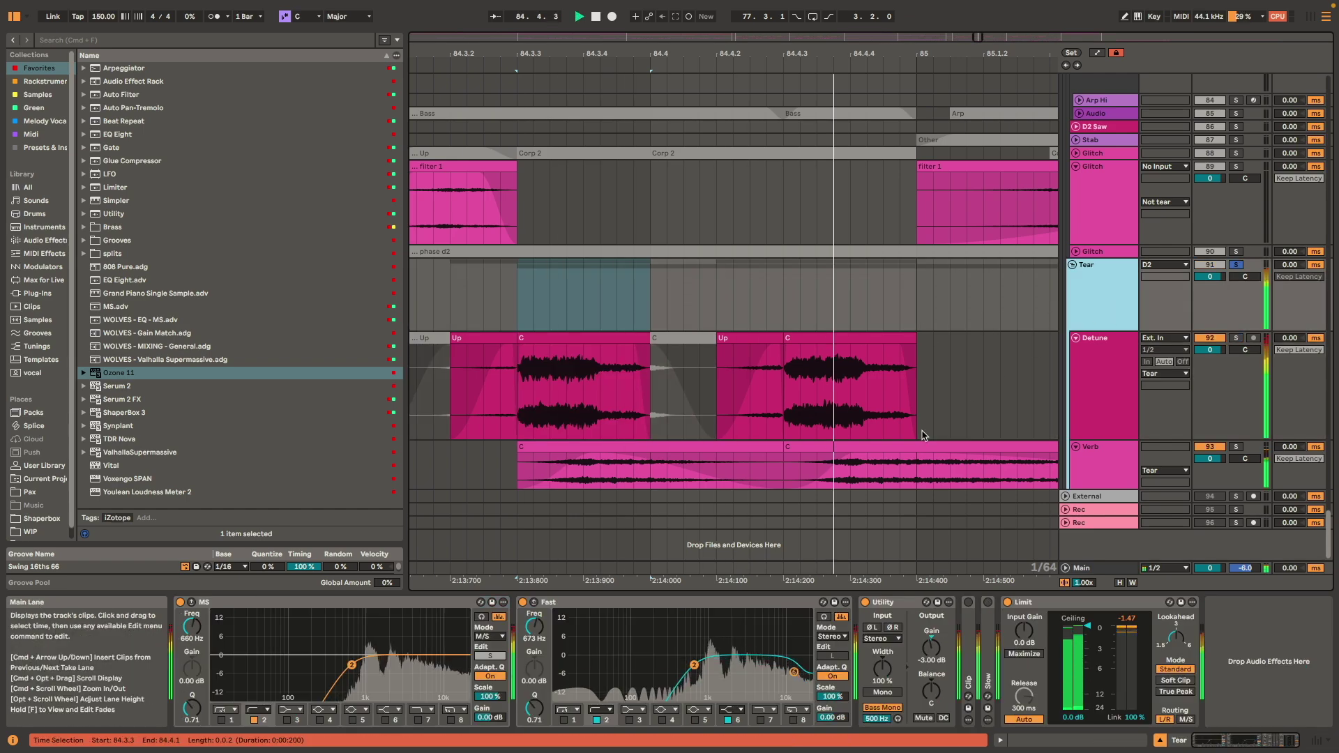
- Examine the Detune track's Fast EQ, WOLVES Split Shift rack and Shifter devices
left_click(625, 340)
scroll(1160, 678, "right", 10)
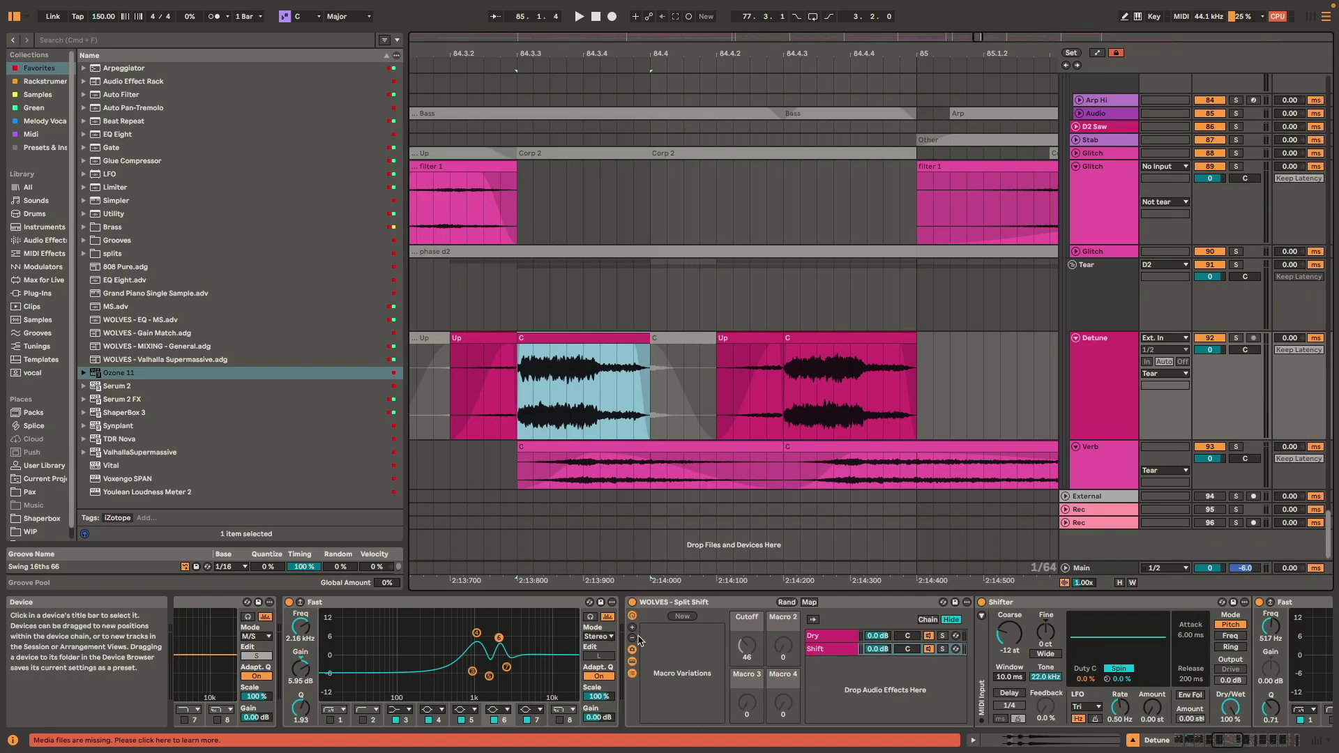
left_click(700, 604)
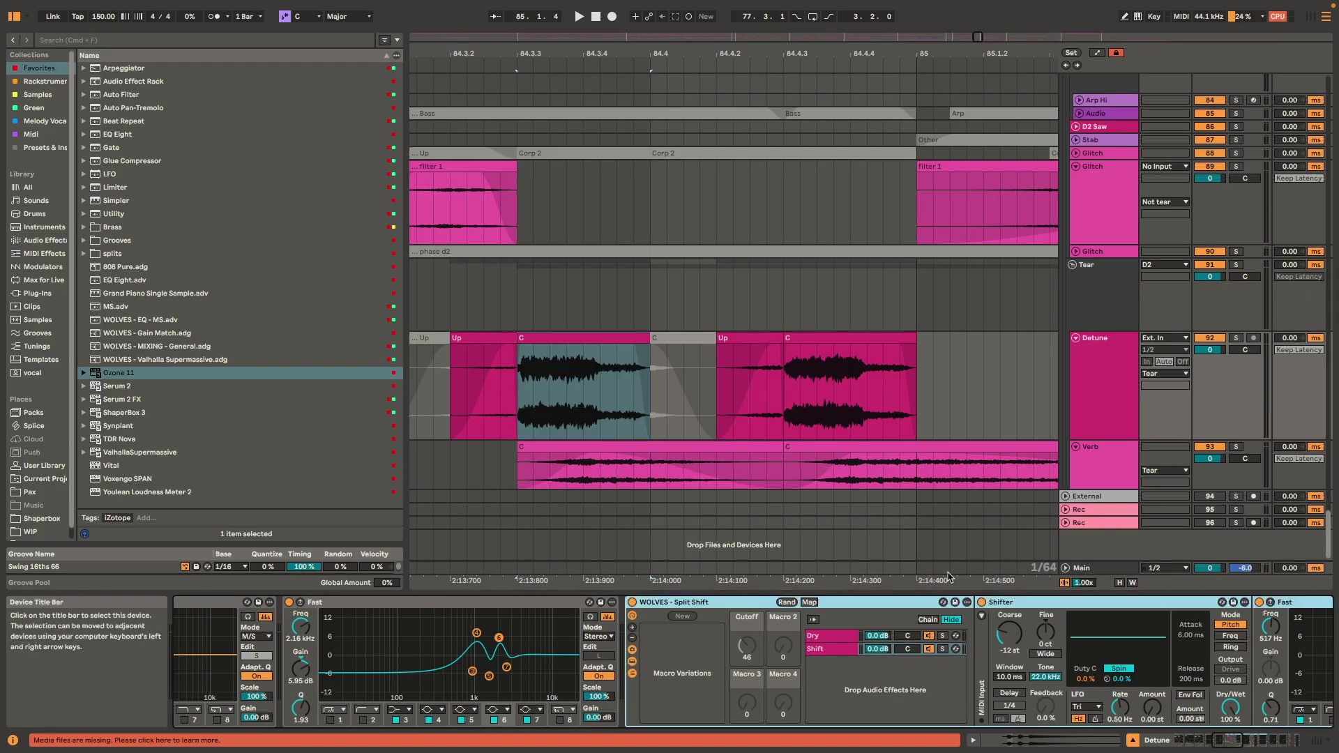
- Examine the Utility, Limit and Fast EQ devices further along the Detune track's device chain
scroll(832, 612, "right", 3)
scroll(832, 612, "right", 15)
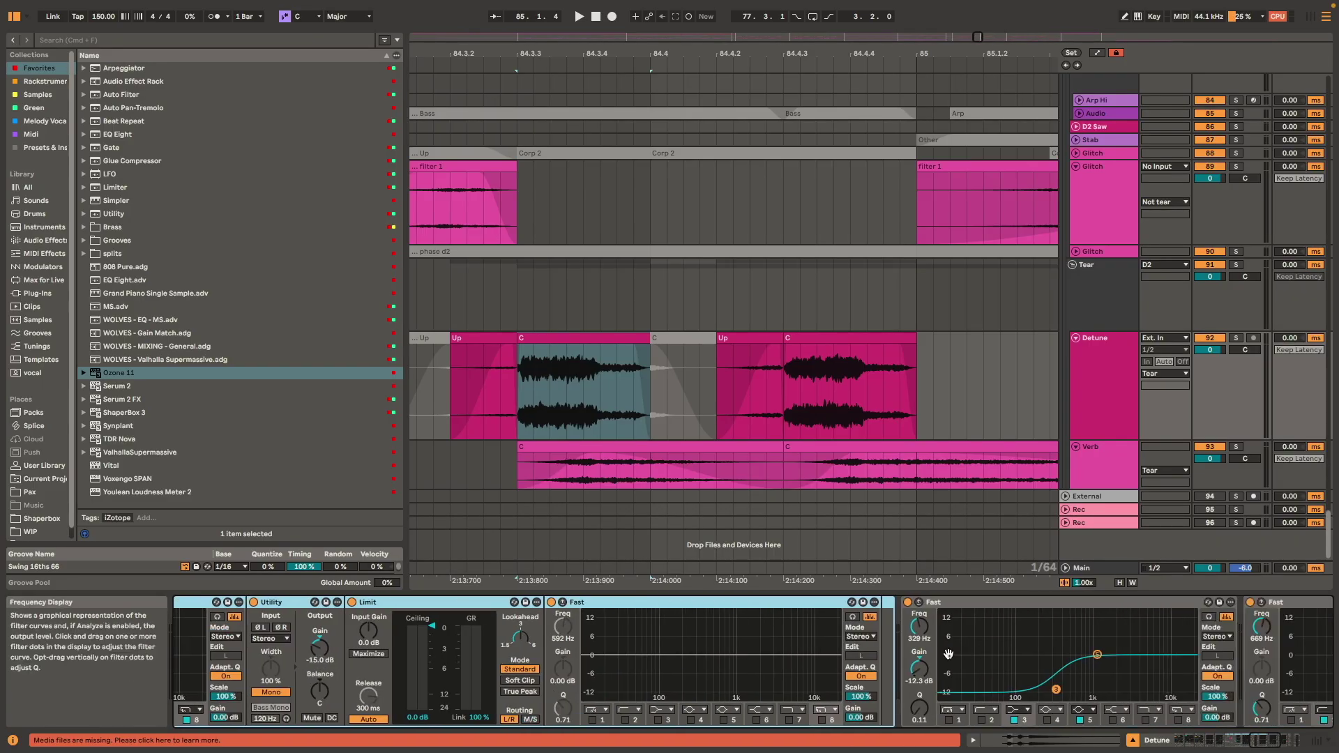
scroll(949, 654, "right", 8)
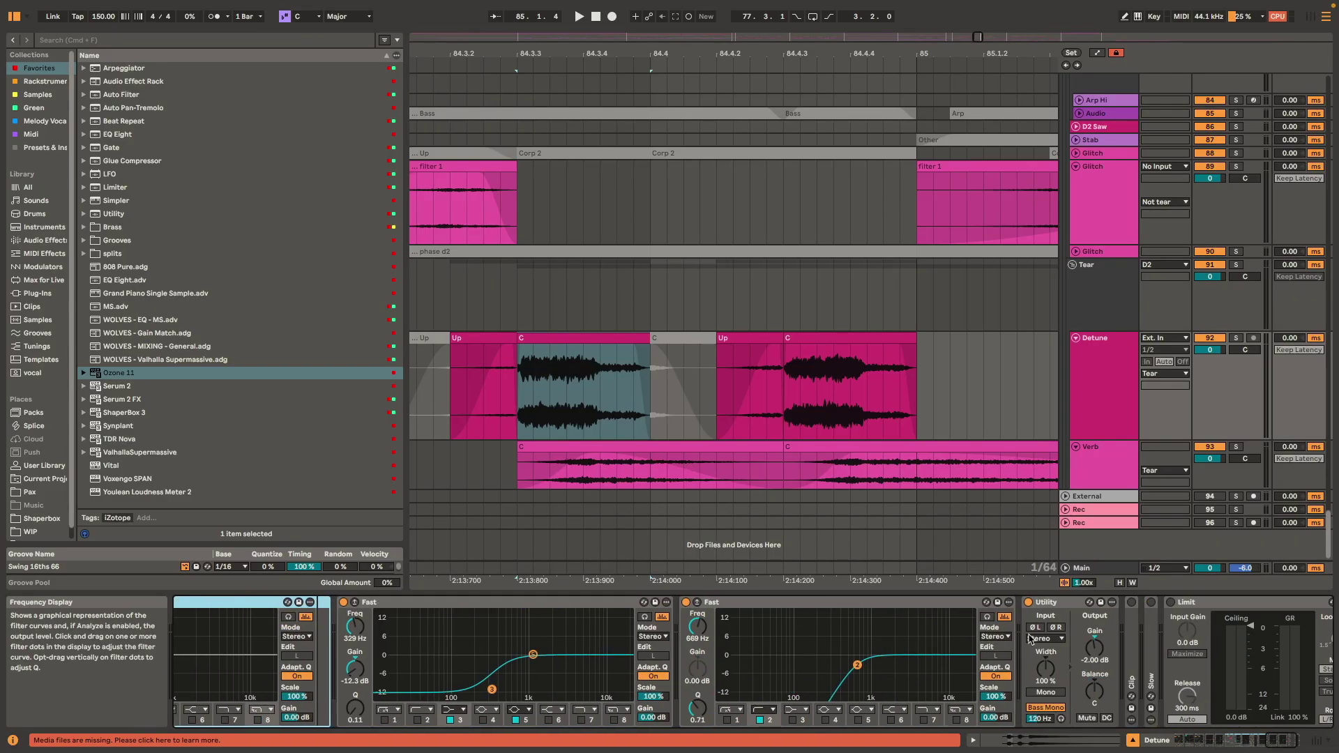
- Play the Tear group soloed from 84.3.3 and inspect its range from 85.1.1 to 85.3.1
left_click(1122, 294)
key("s")
key("space")
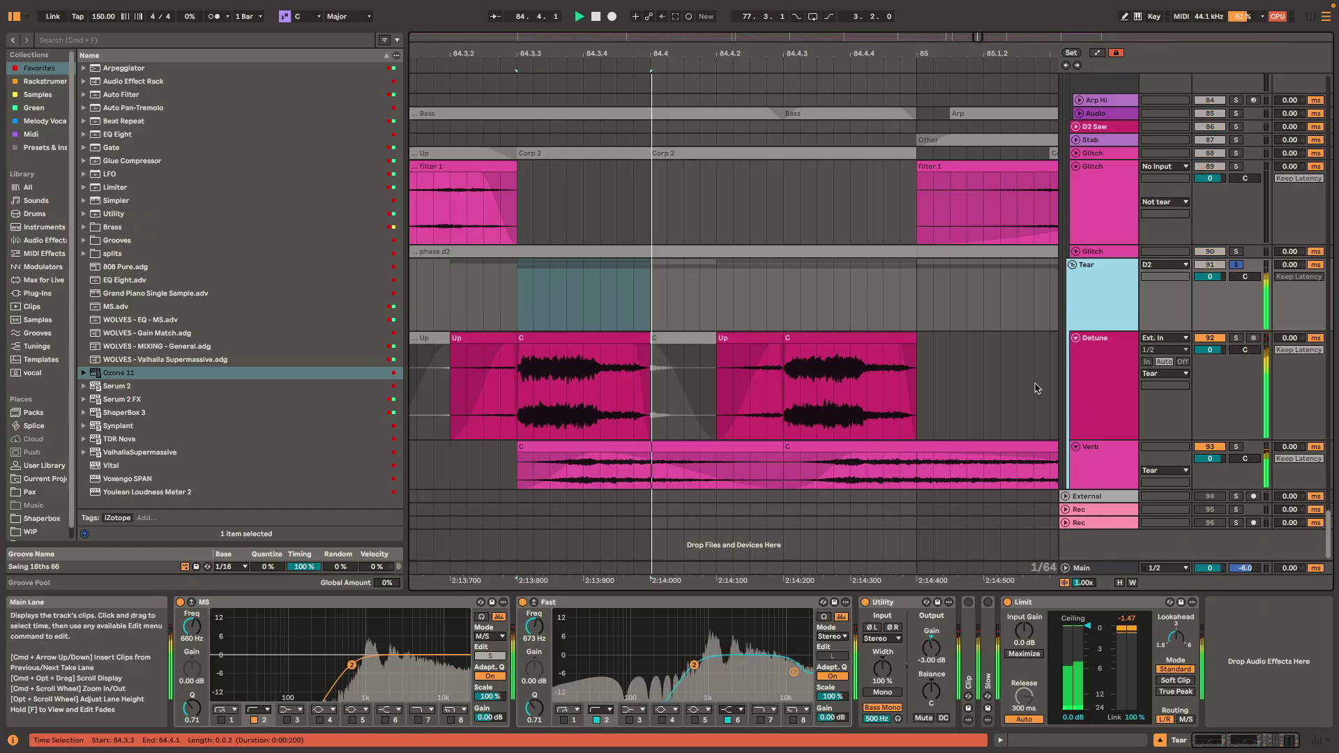
scroll(856, 389, "down", 3)
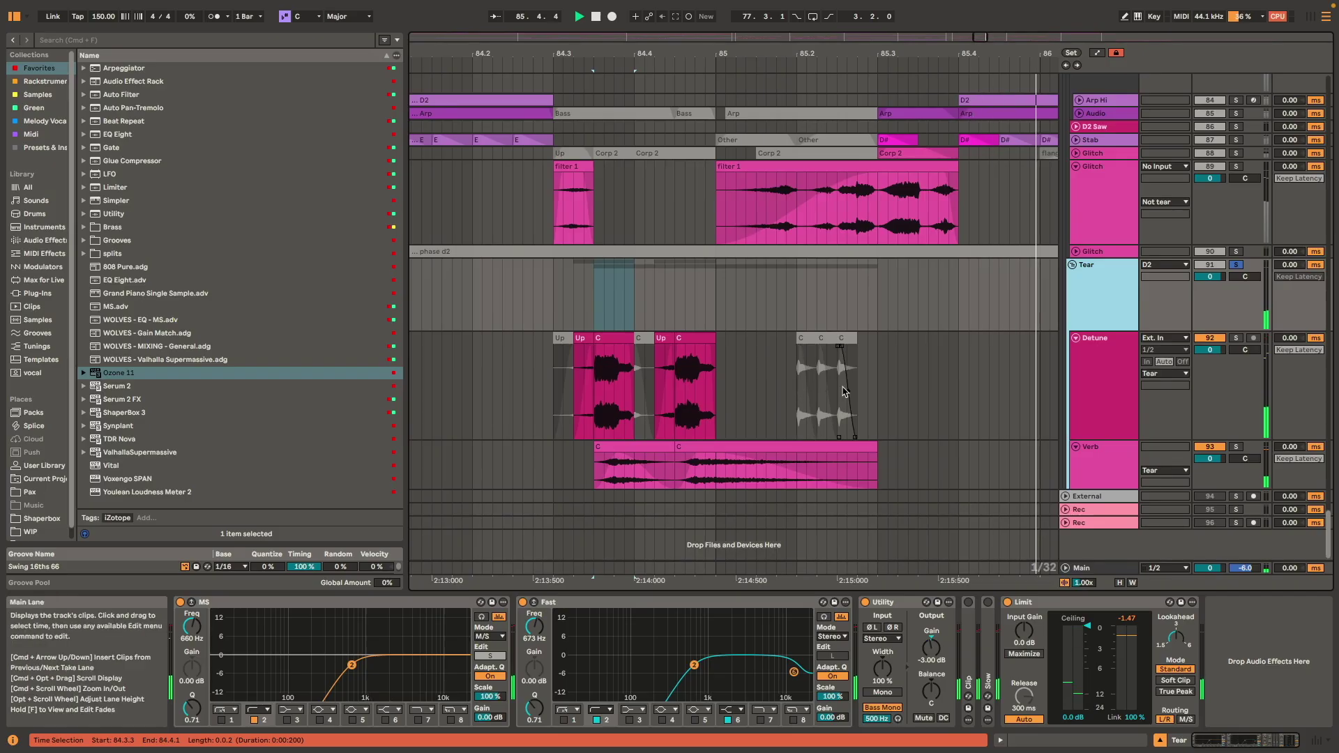
left_click_drag(717, 279, 871, 281)
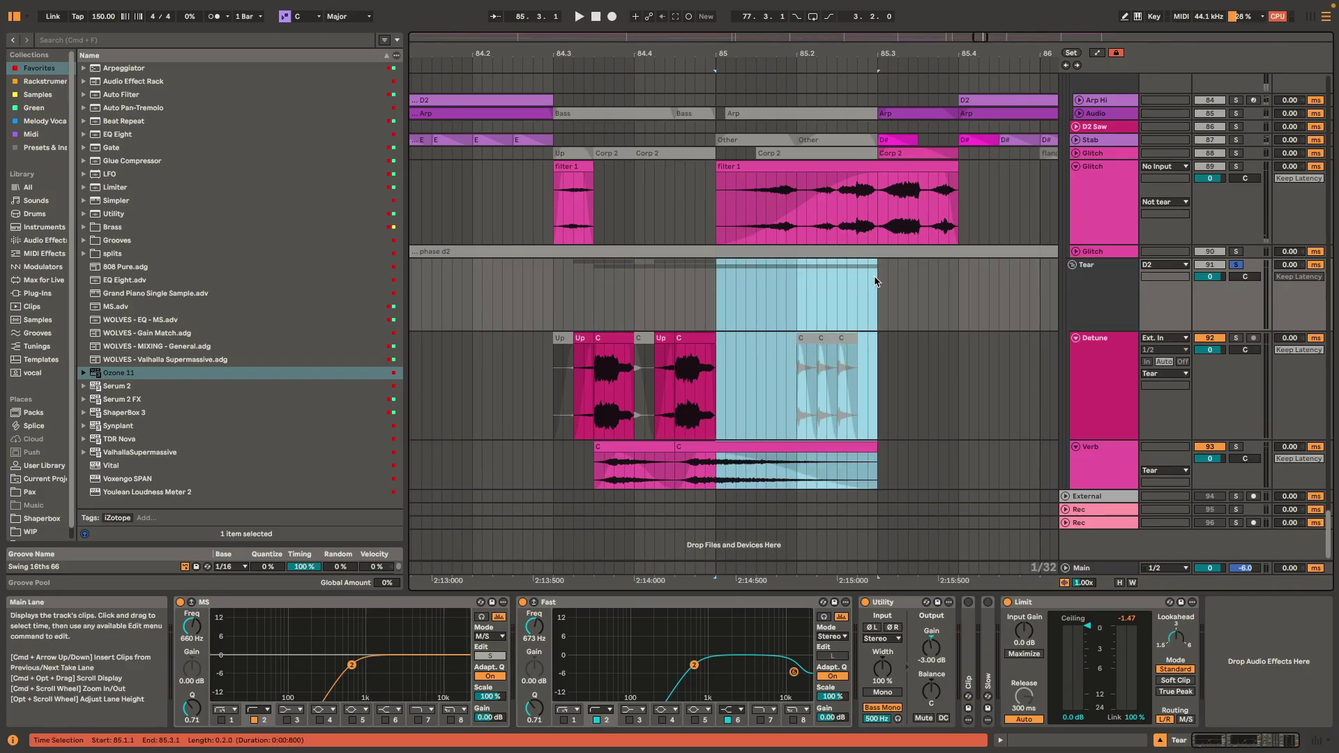
key("Down")
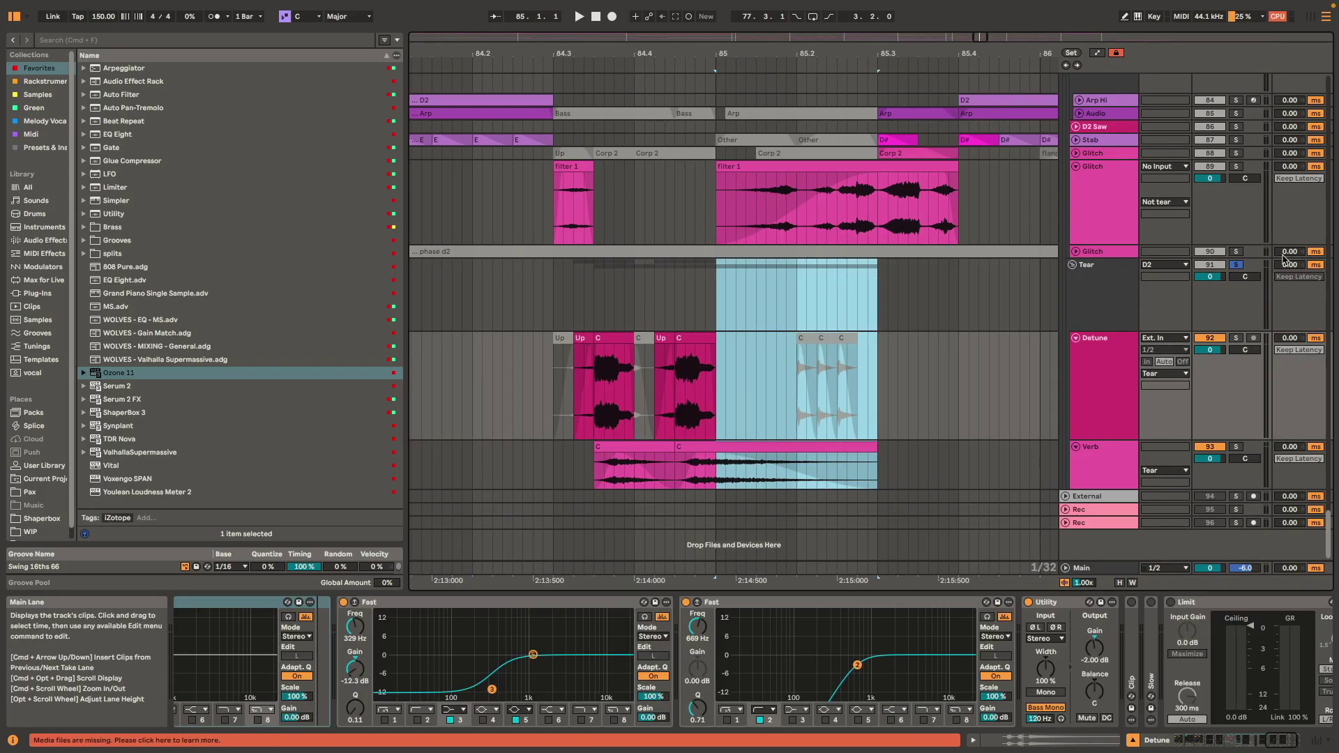
left_click(554, 297)
scroll(825, 303, "up", 3)
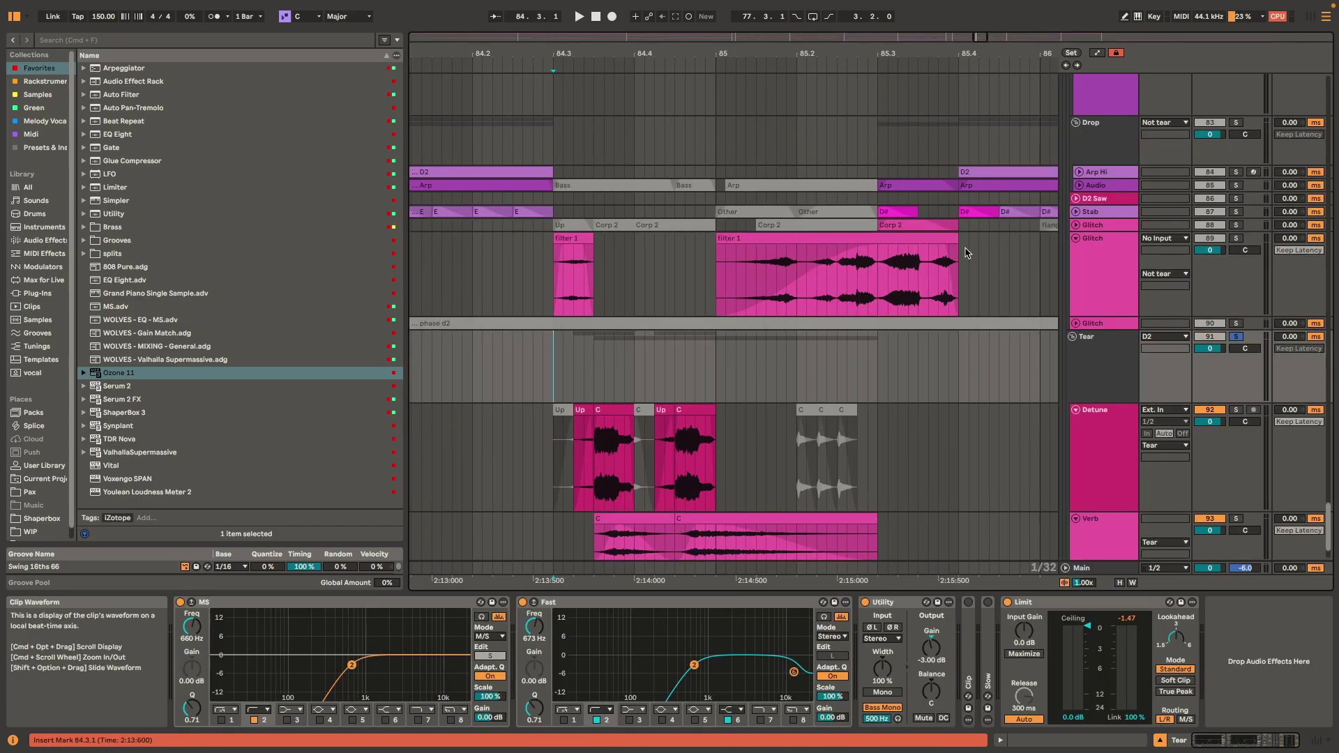
- Solo the unfolded Glitch track and play its filter 1 clip from 85.1.1
left_click(893, 241)
key("space")
scroll(879, 272, "up", 2)
key("space")
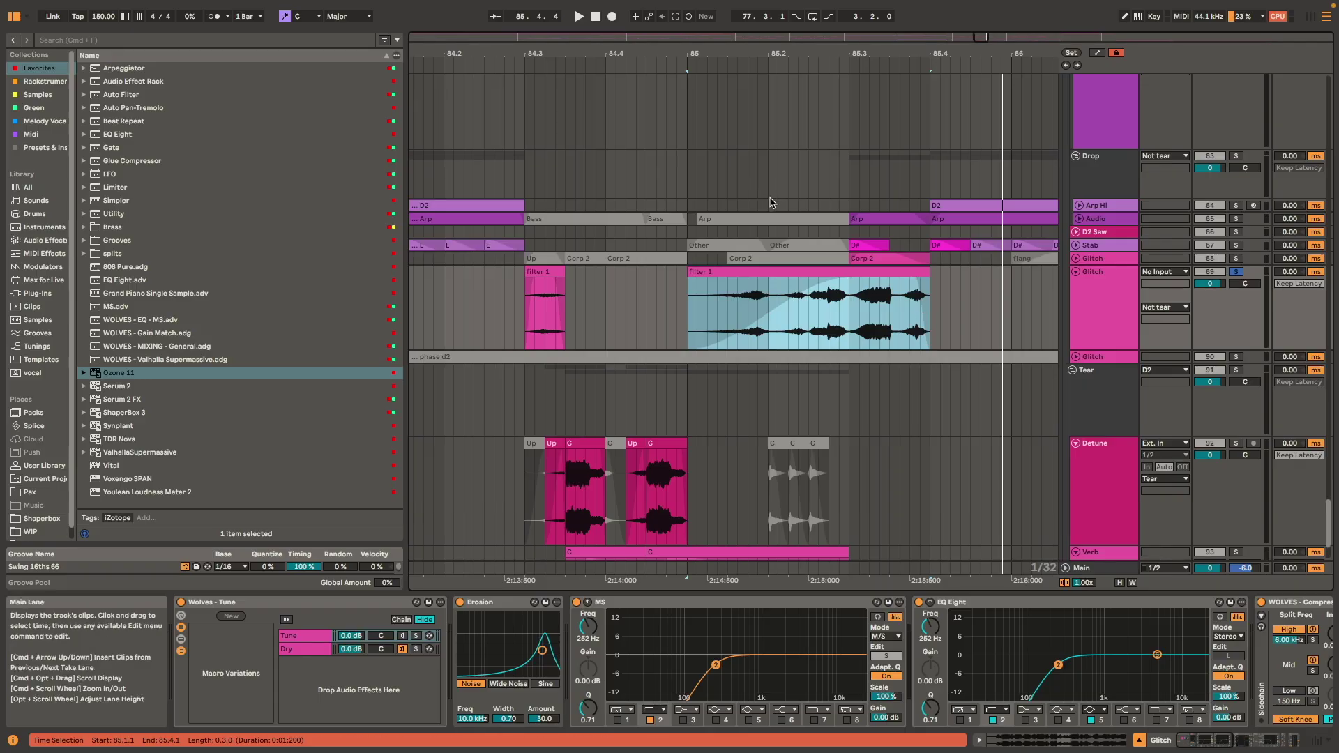
- Unfold and solo the D2 Saw track, and play it from its first clip at 87.1.1
scroll(775, 293, "down", 3)
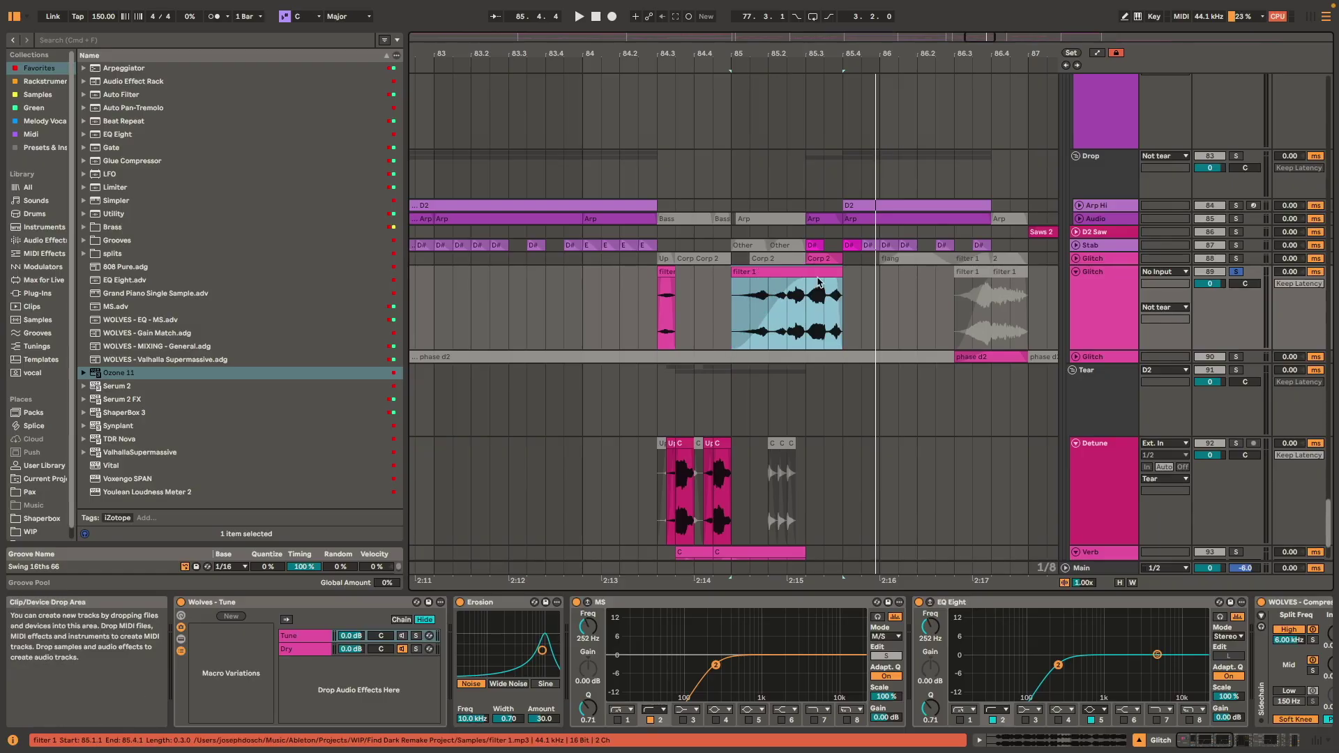
scroll(799, 306, "right", 3)
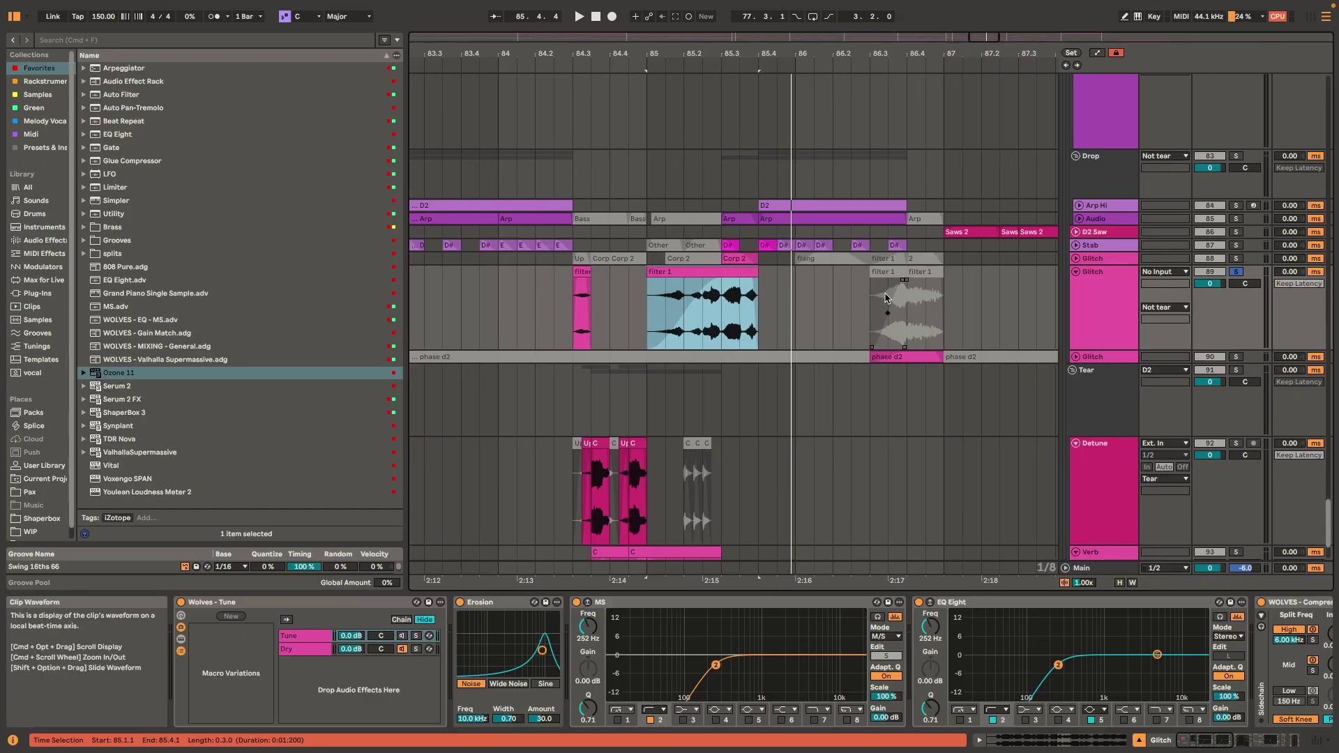
scroll(844, 307, "down", 3)
scroll(832, 250, "up", 2)
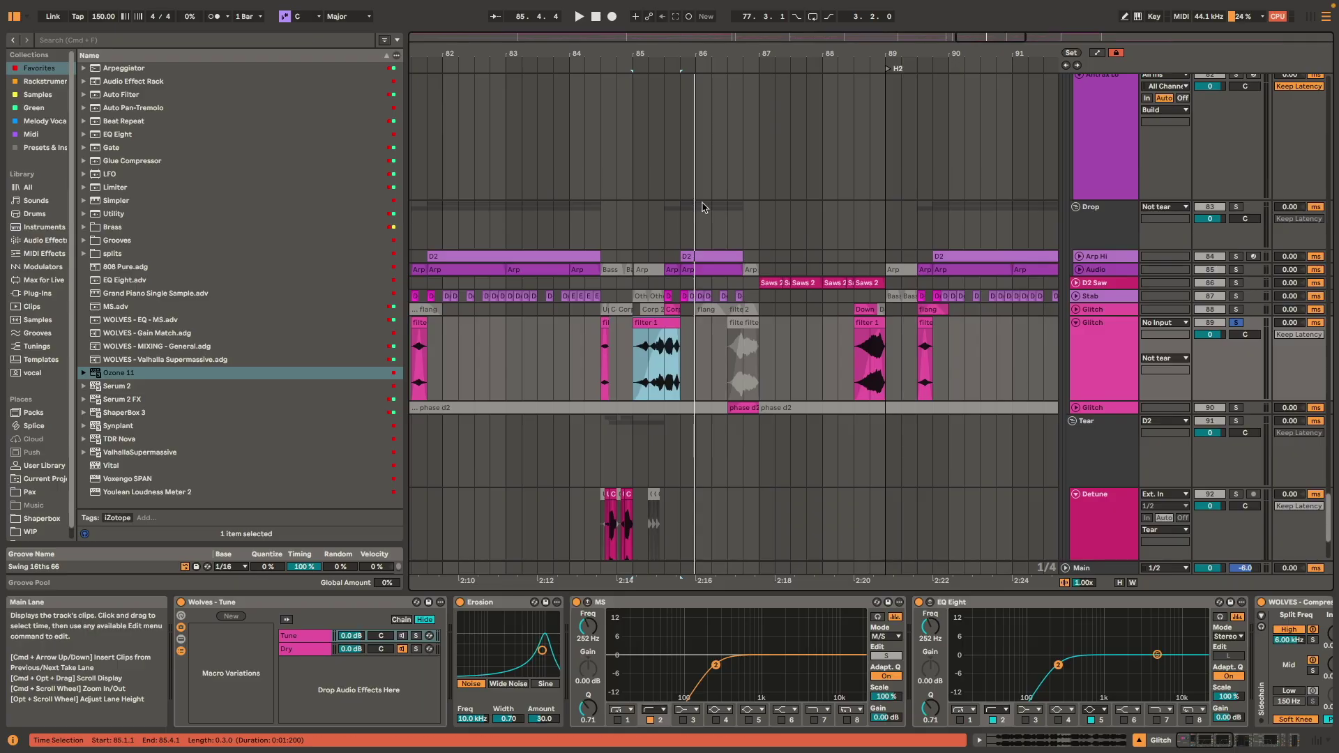
scroll(833, 284, "up", 2)
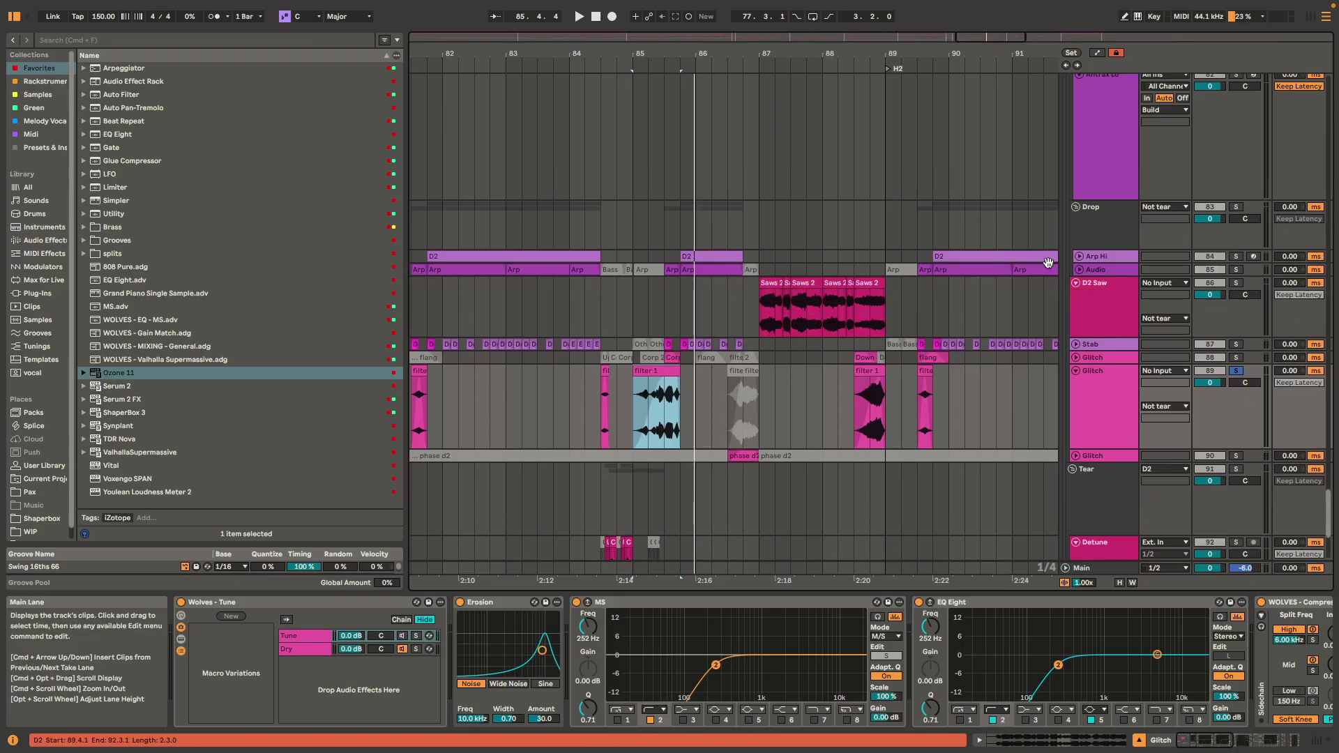
left_click(769, 284)
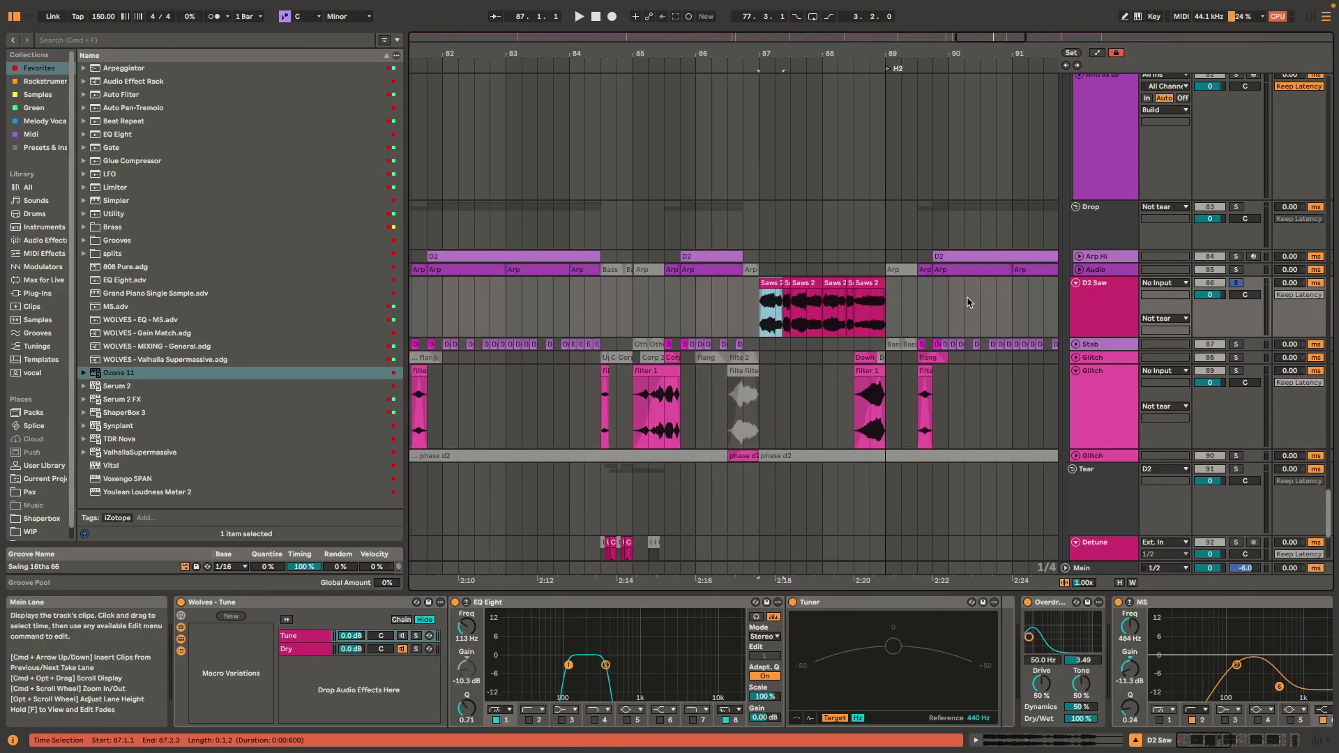
key("space")
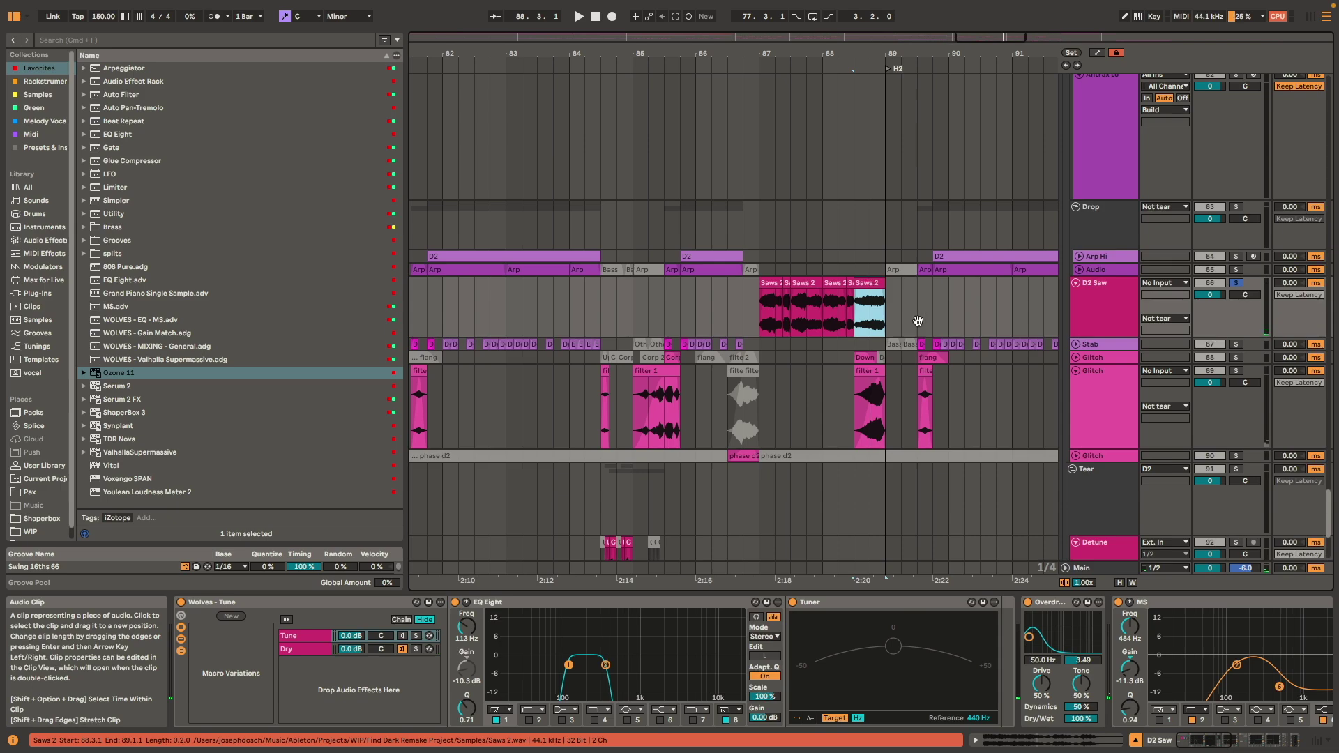
- Open the last Saws 2 clip at 88.3.1 and examine its transposition envelope during playback
double_click(893, 303)
left_click(893, 420)
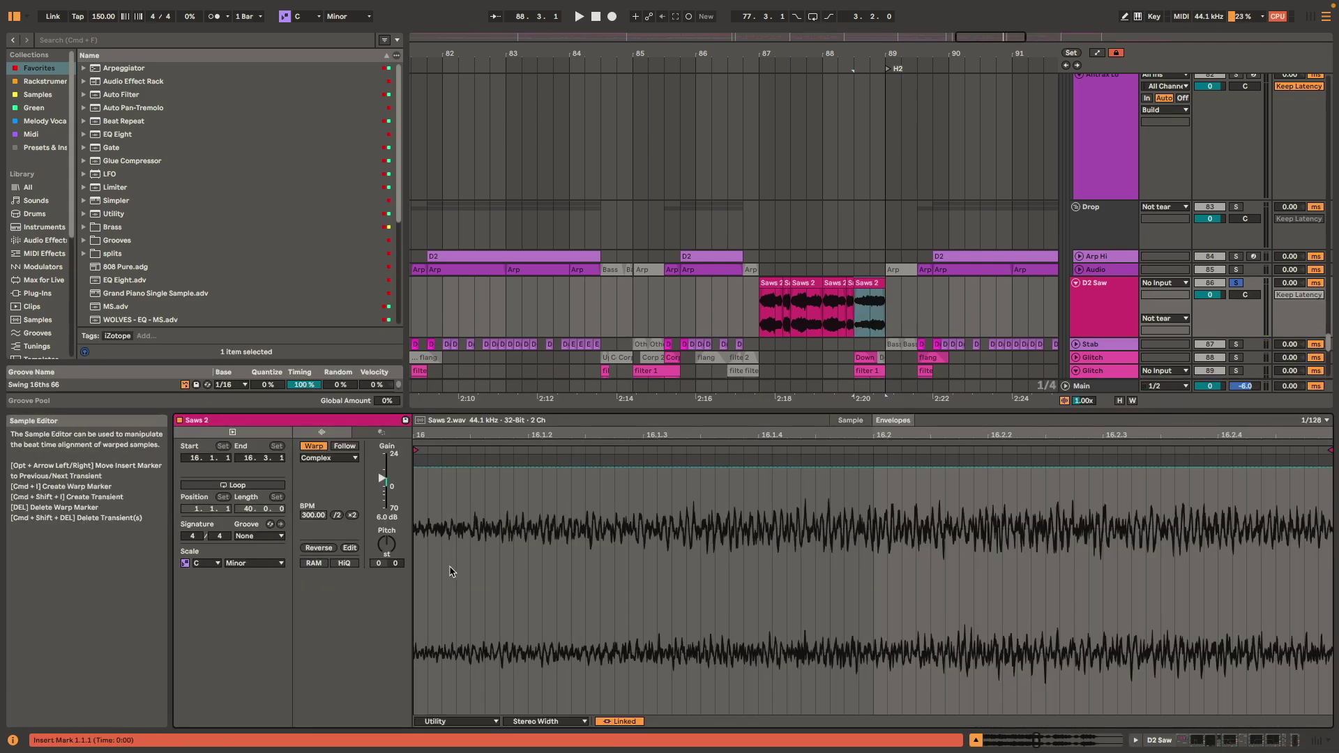
left_click(384, 564)
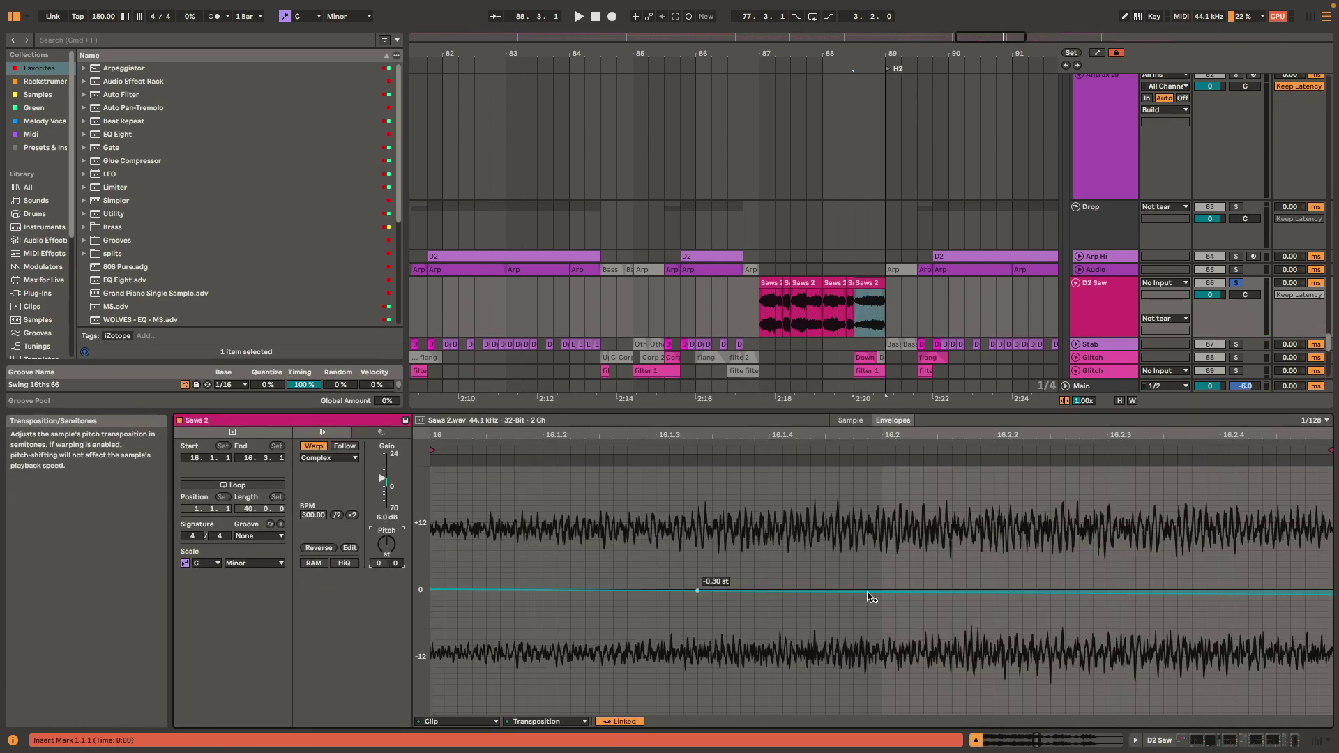
scroll(1092, 632, "down", 5)
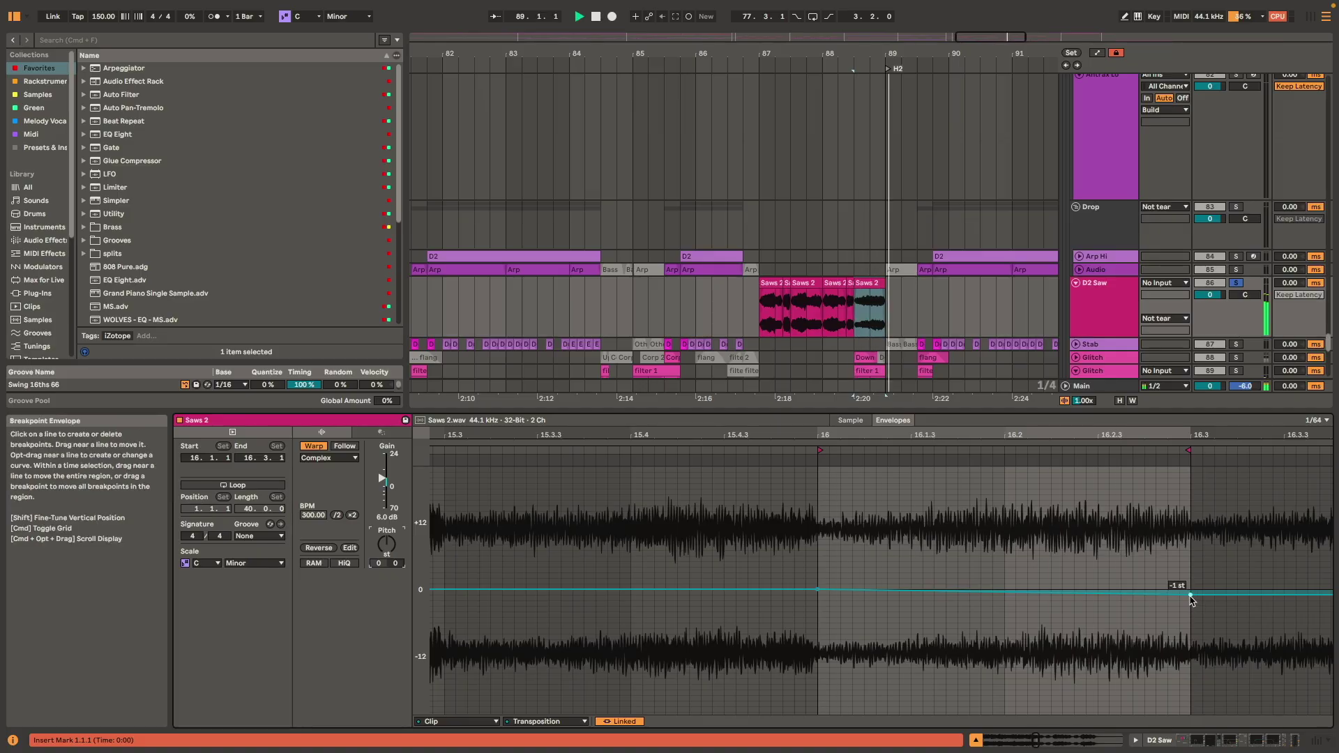
key("shift+Tab")
key("space")
- Solo the Antrax track and play its D2 clip from 87.1.1
left_click_drag(933, 295, 888, 357)
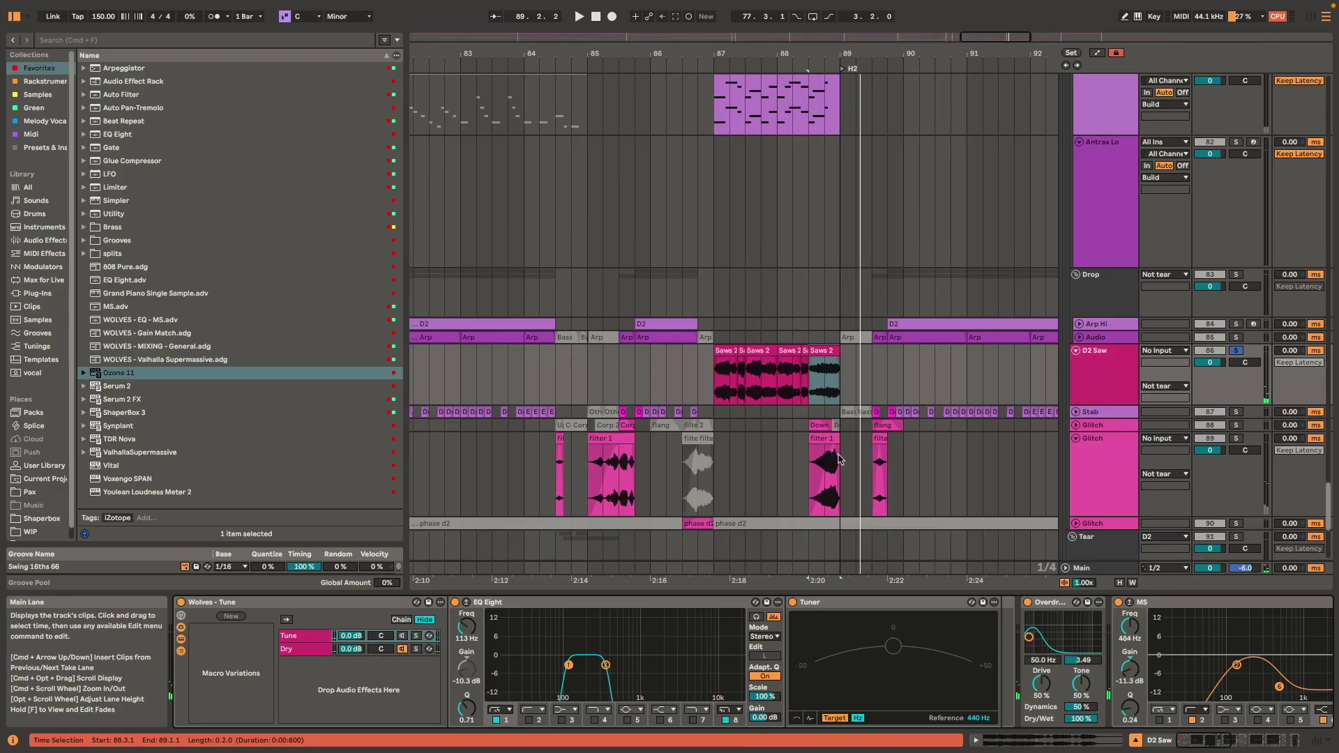
scroll(810, 380, "up", 5)
left_click(777, 245)
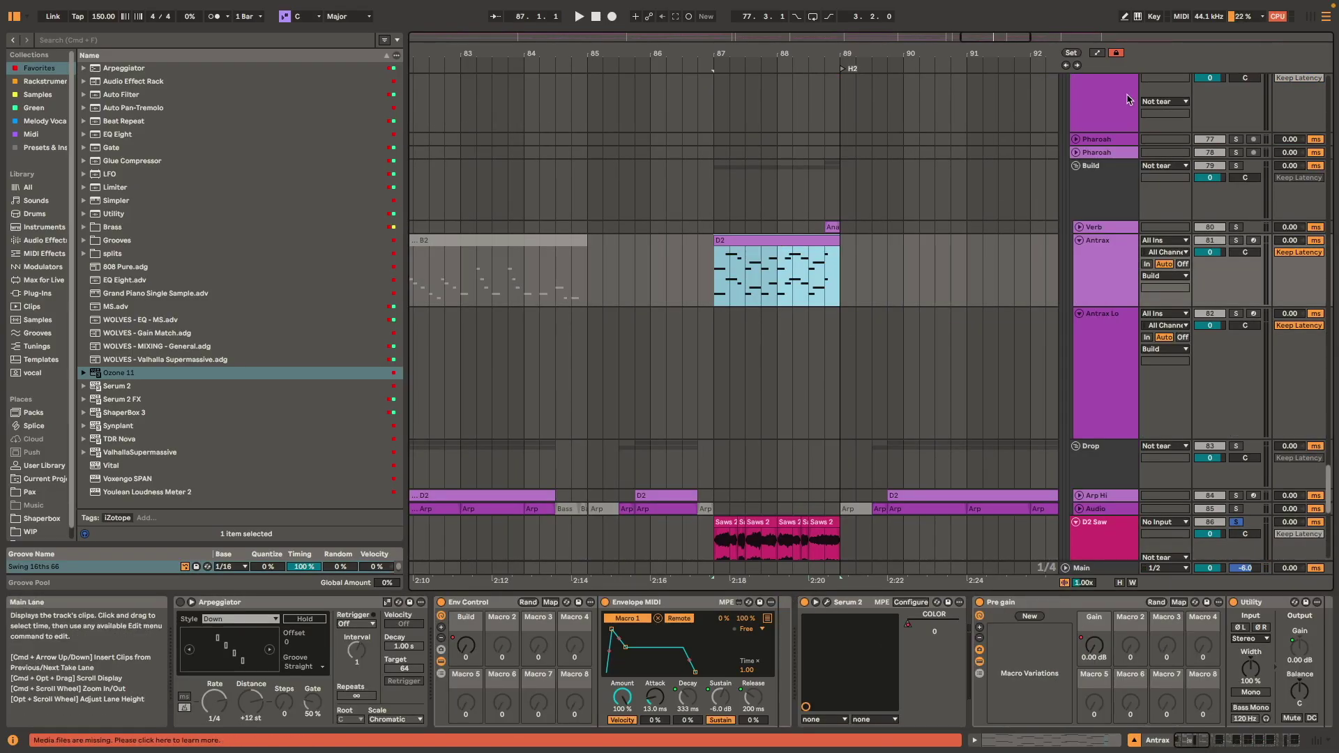
left_click(1235, 240)
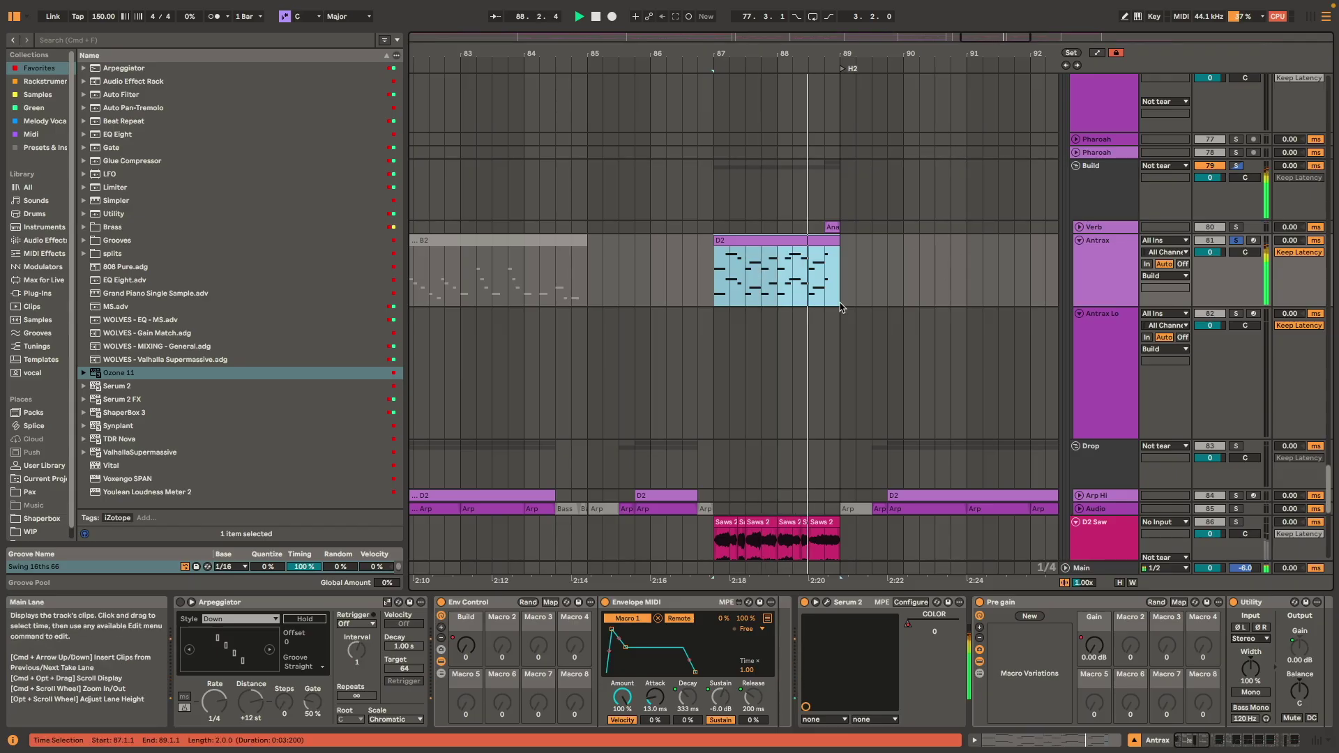
- Compare the Antrax track's D2 clip at 87.1.1 with its earlier D2 clip at 69.1.1
key("minus")
scroll(745, 248, "left", 10)
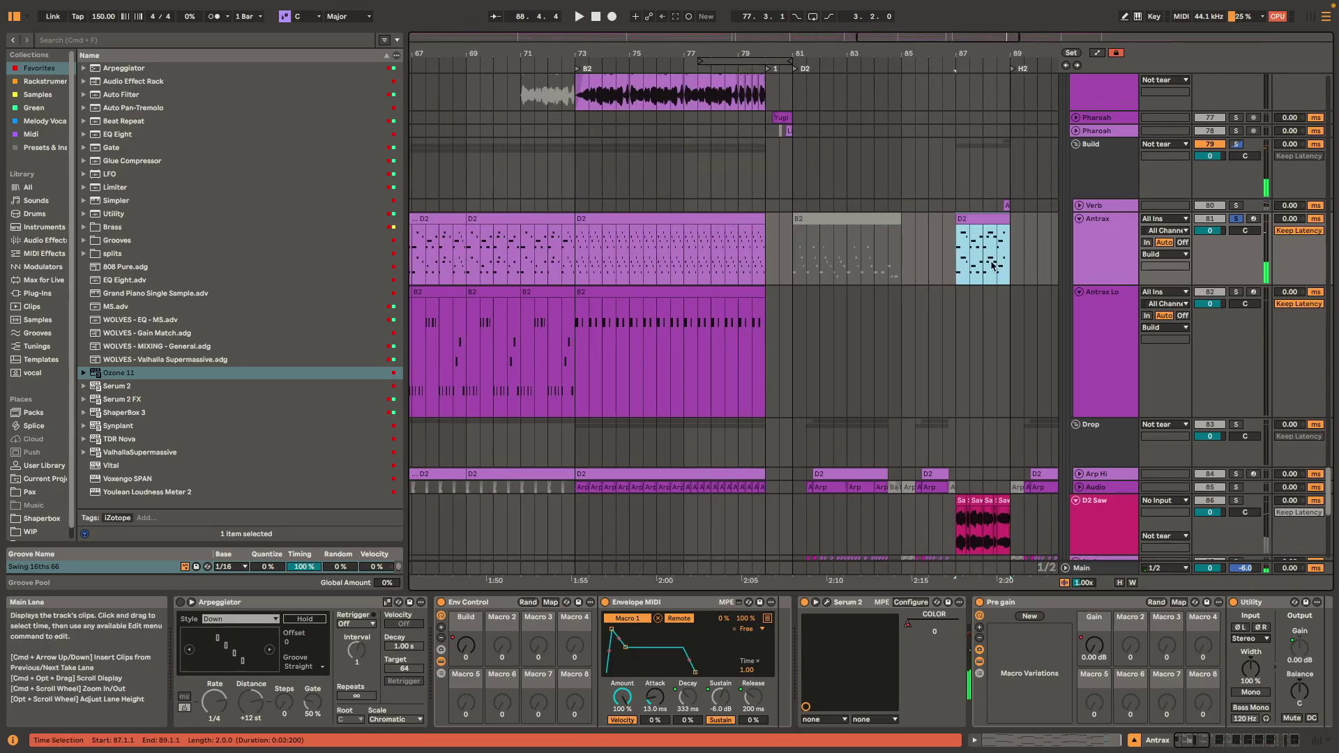
left_click(531, 219)
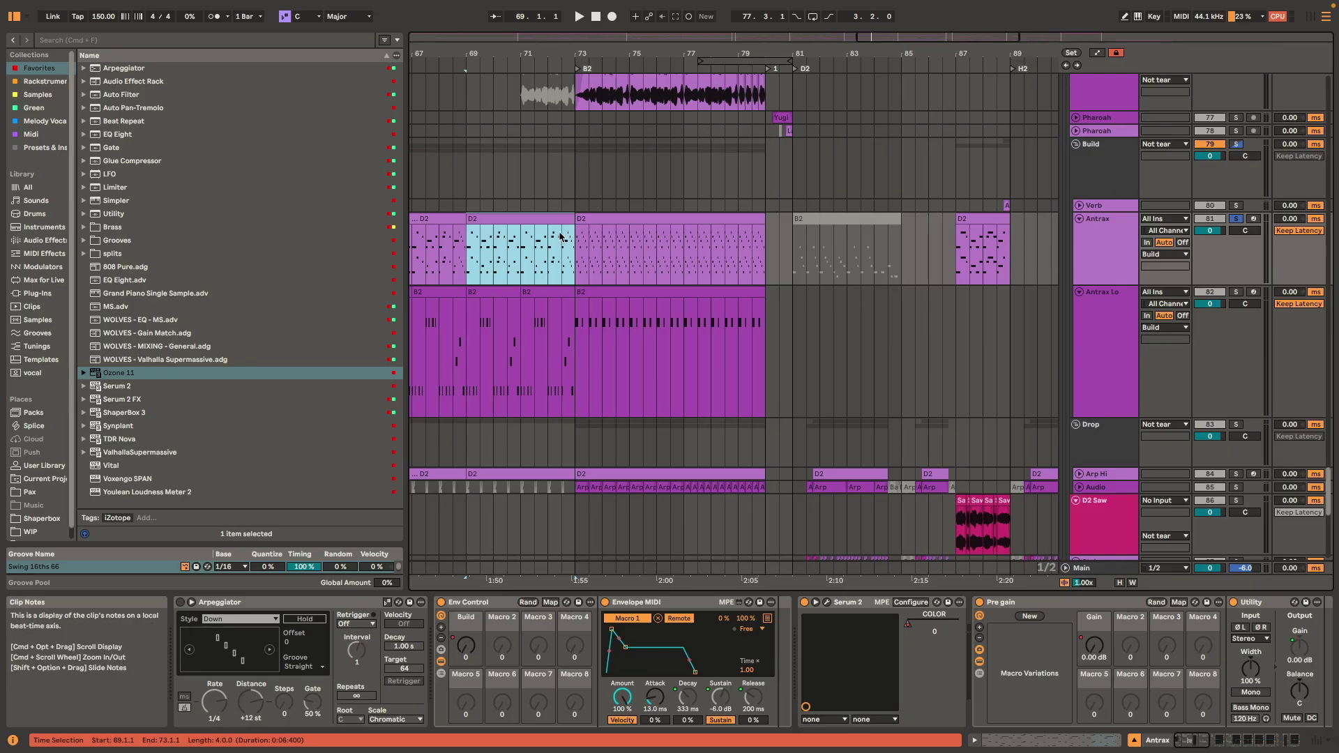
left_click(995, 221)
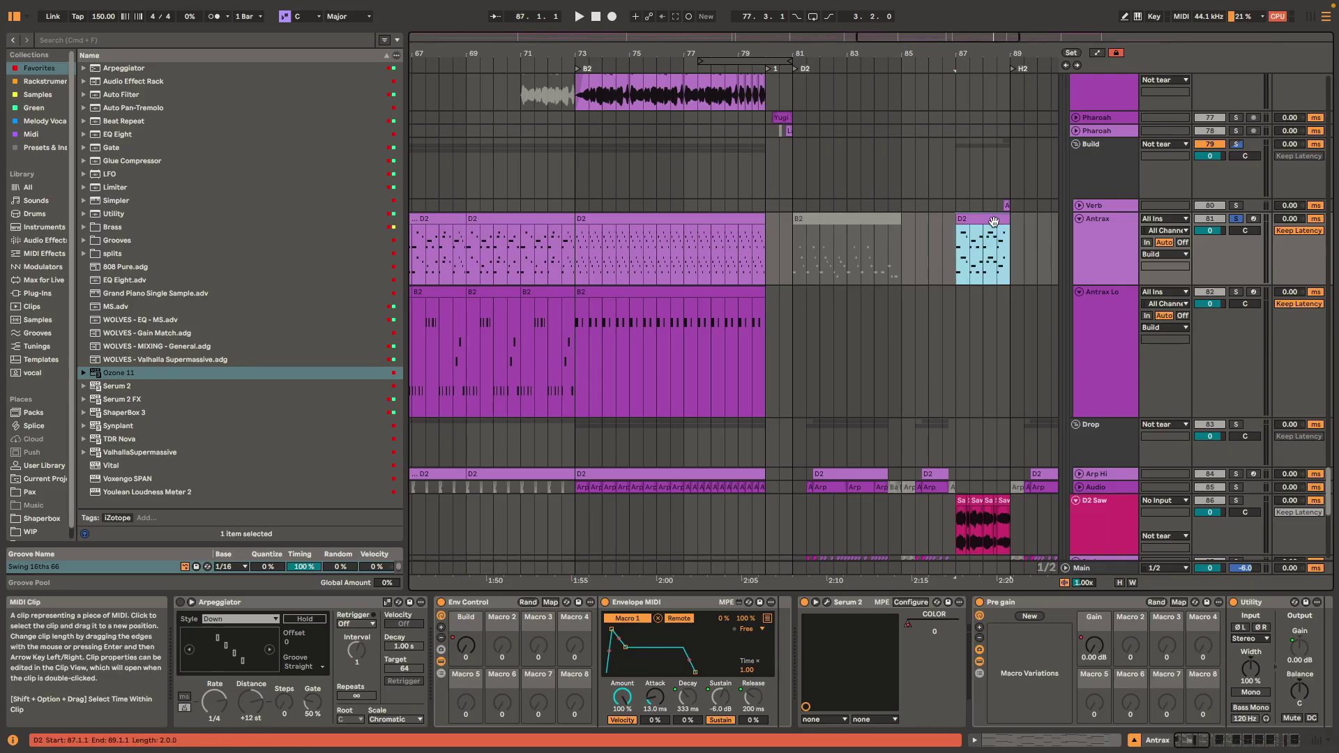
left_click(1011, 257)
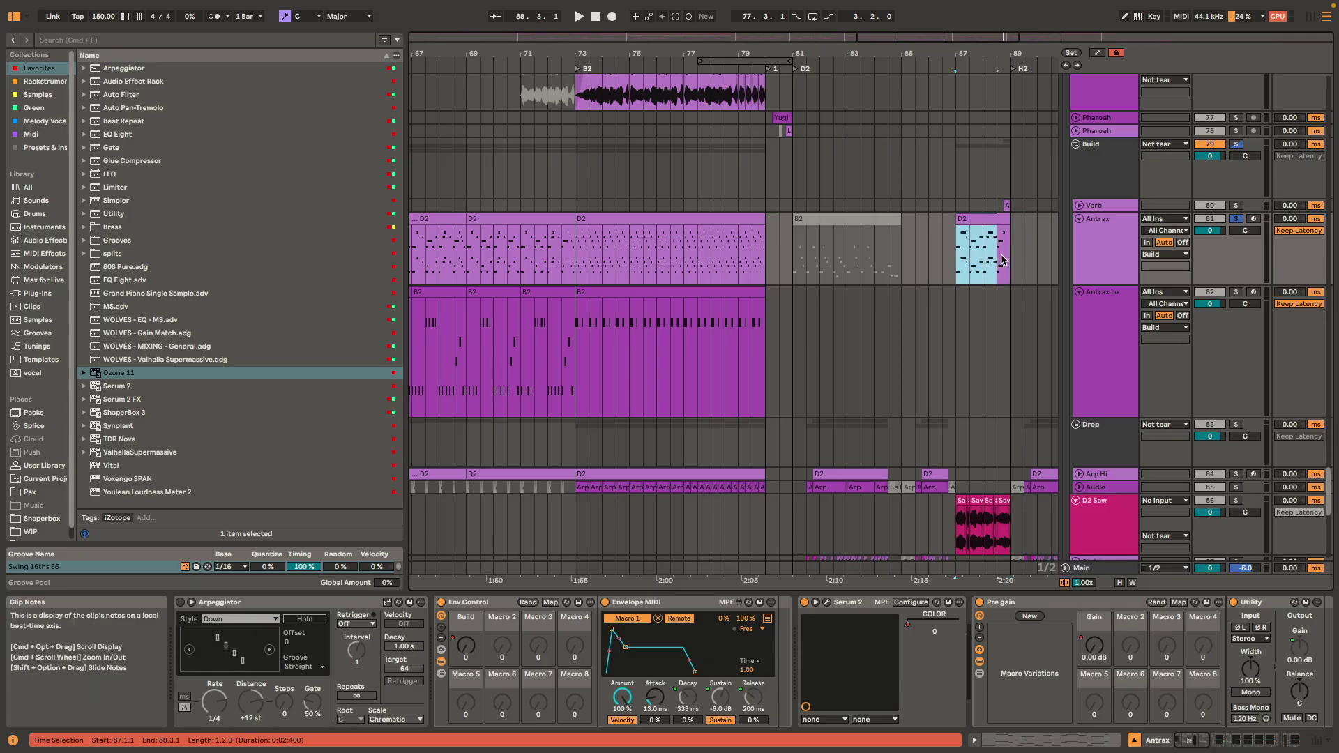
left_click_drag(1014, 256, 959, 254)
left_click(959, 254)
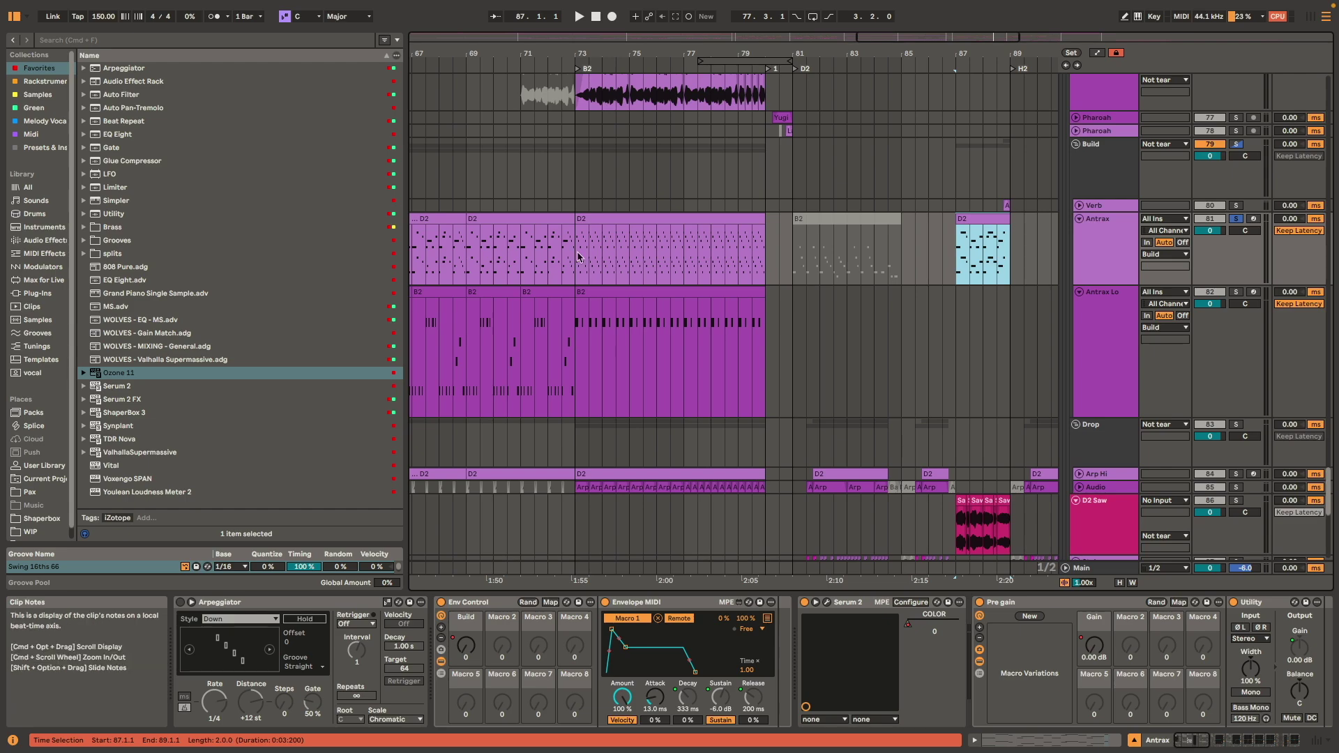
- Open the Antrax track's D2 clip at 87.1.1 and examine its MIDI notes while it plays
scroll(929, 274, "right", 3)
scroll(930, 275, "up", 1)
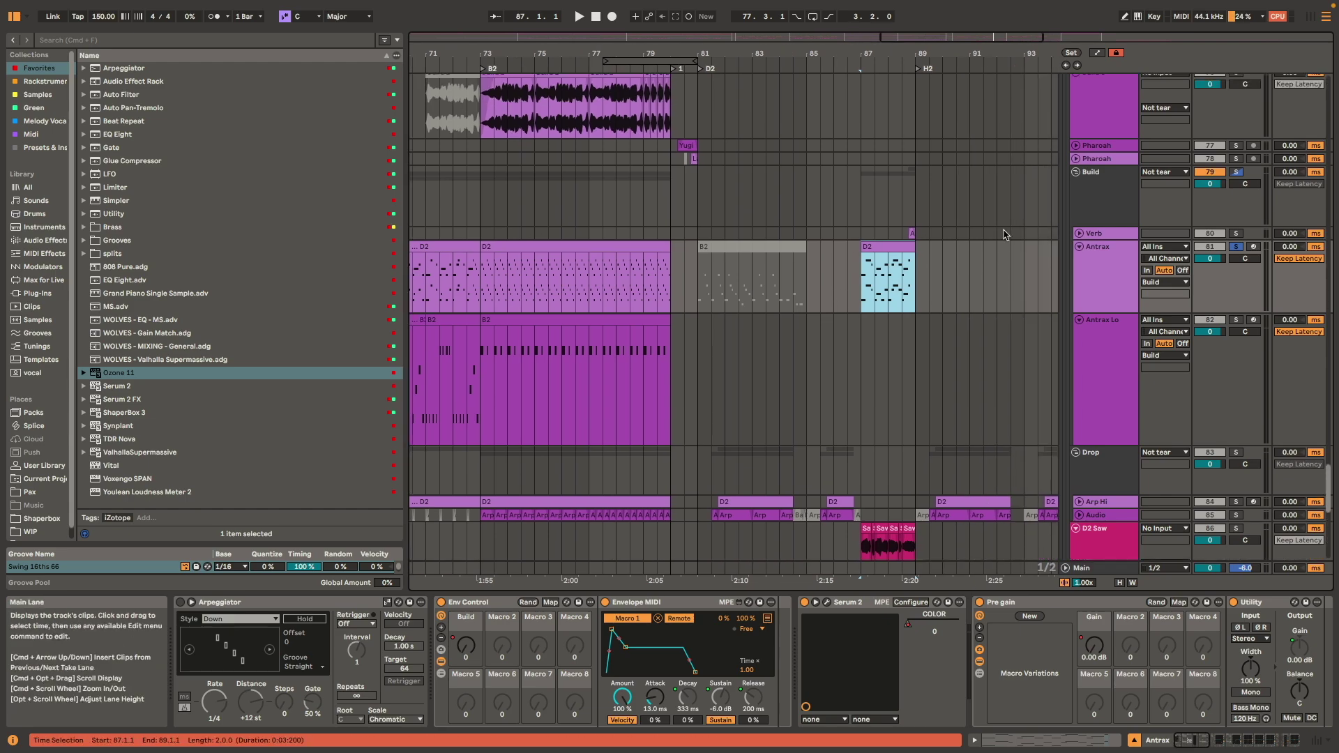
scroll(896, 253, "up", 3)
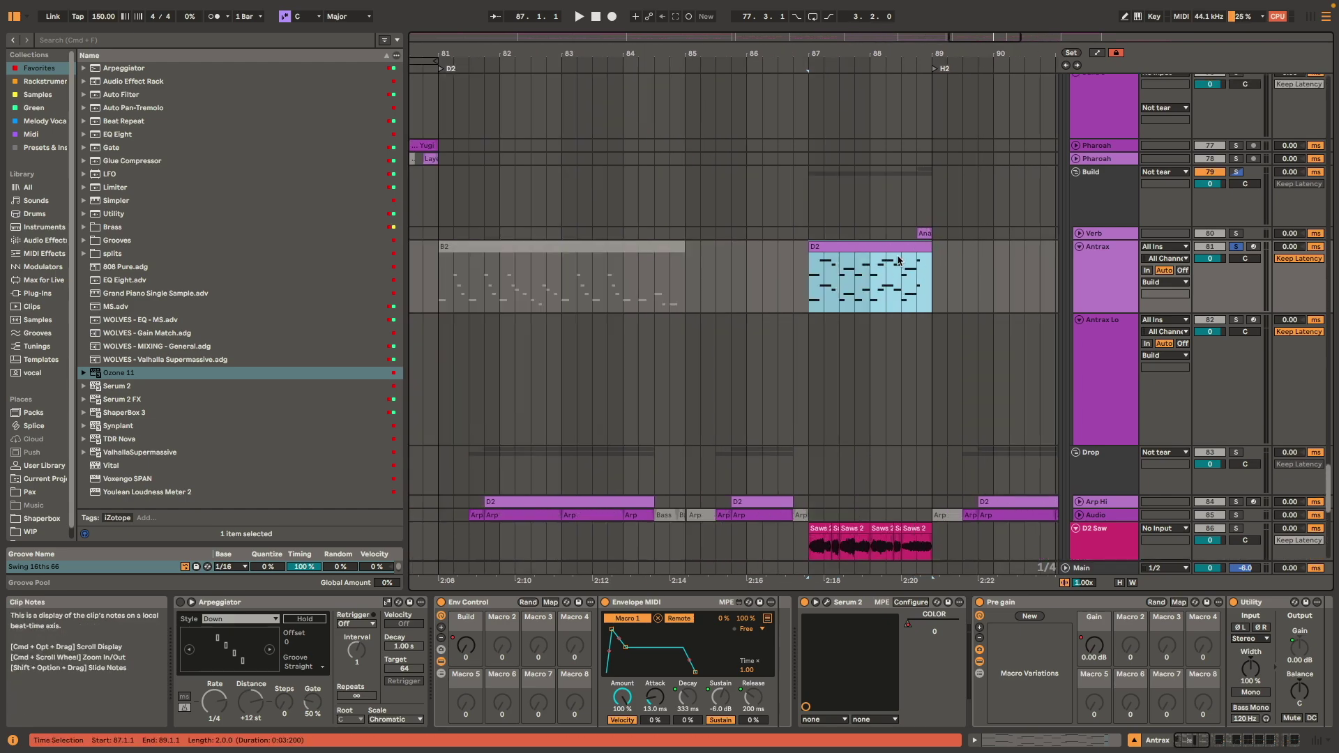
double_click(903, 250)
key("space")
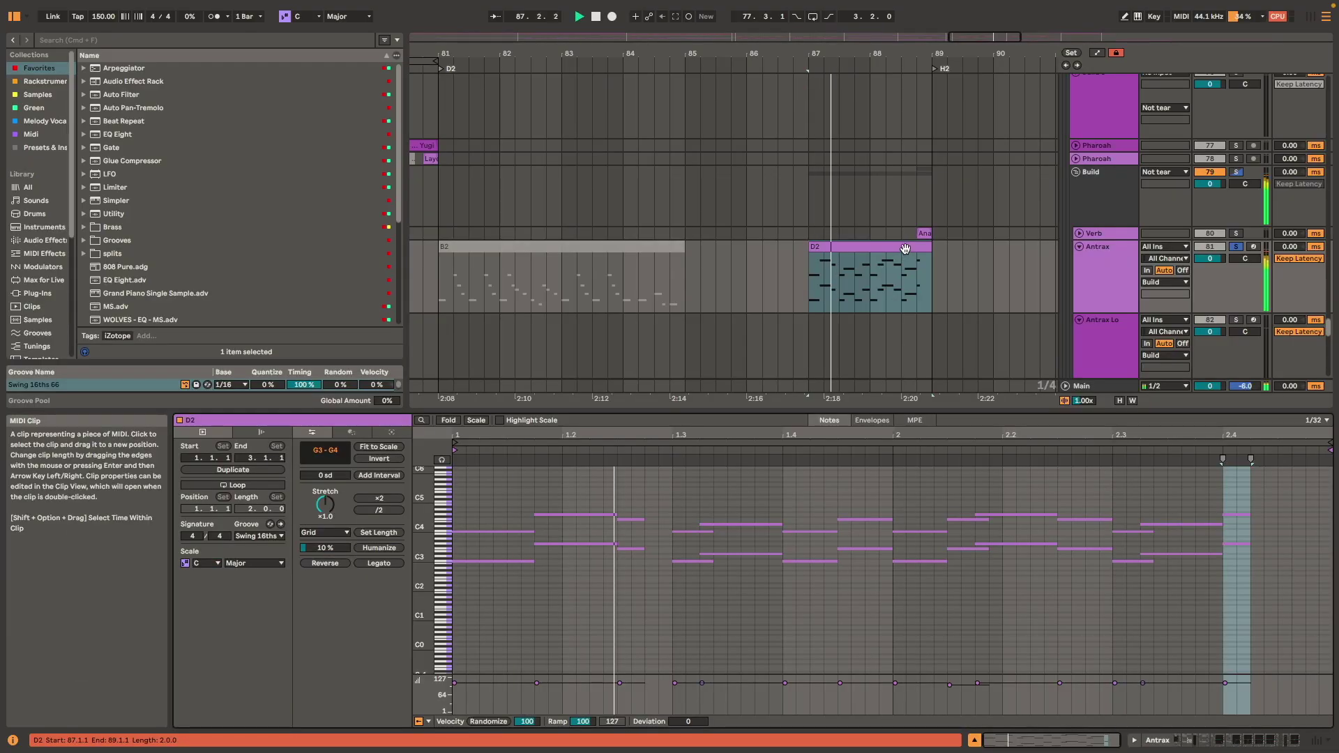
left_click(907, 254)
key("shift+Tab")
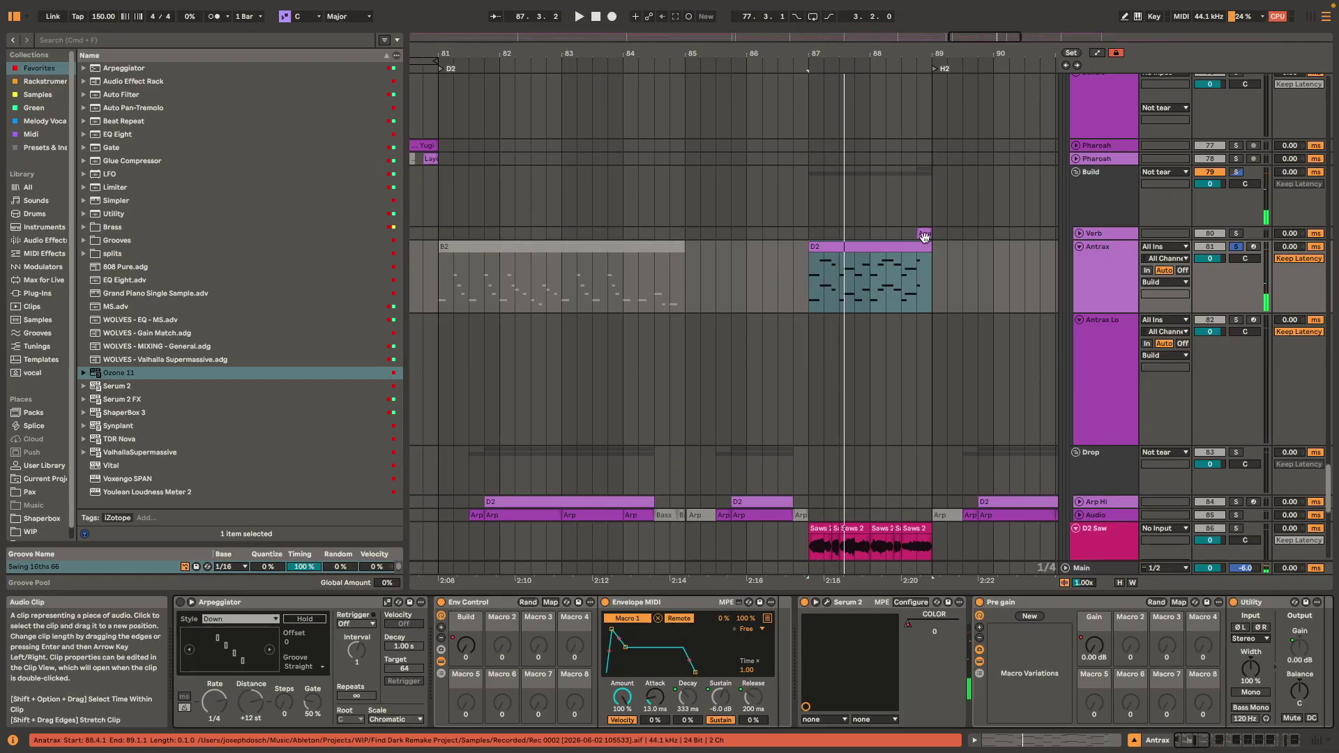
- Unfold and solo the Verb track above Antrax, and compare its clip with the D2 clip's ending at 88.4.1
scroll(927, 230, "up", 2)
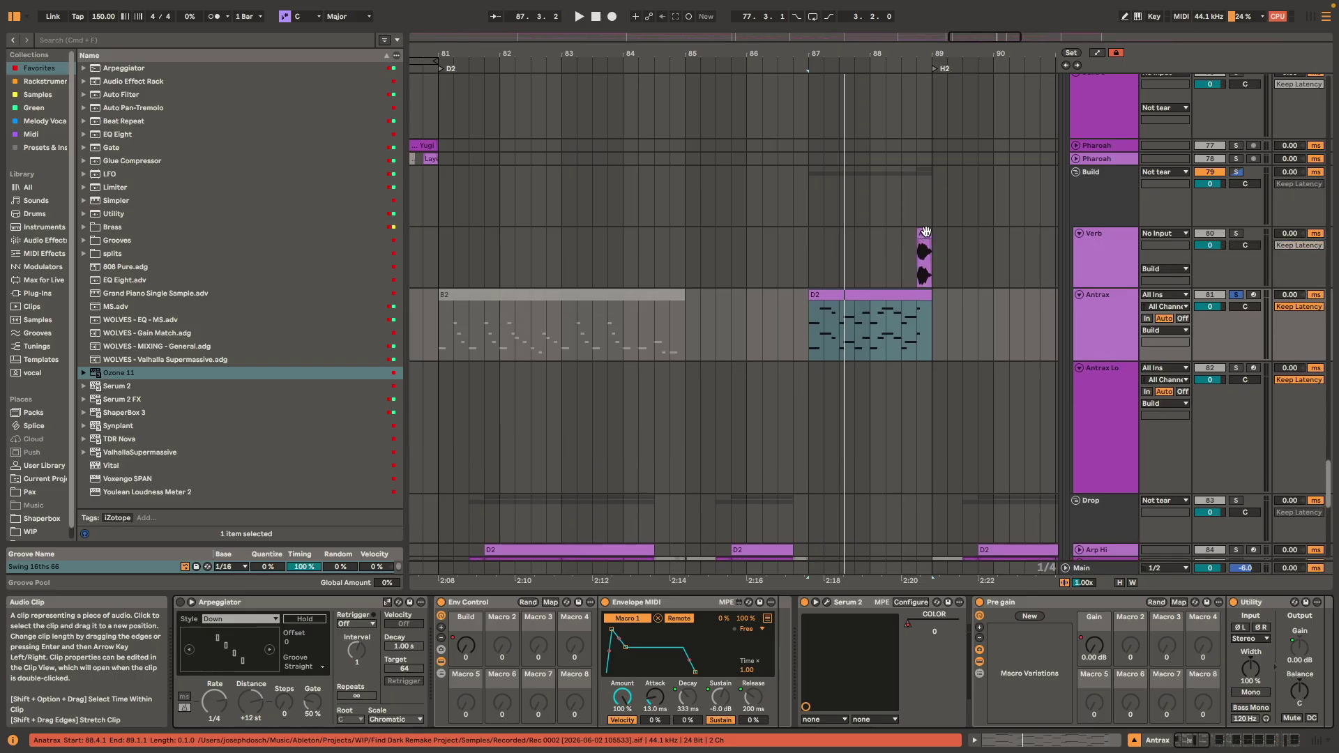
left_click(926, 231)
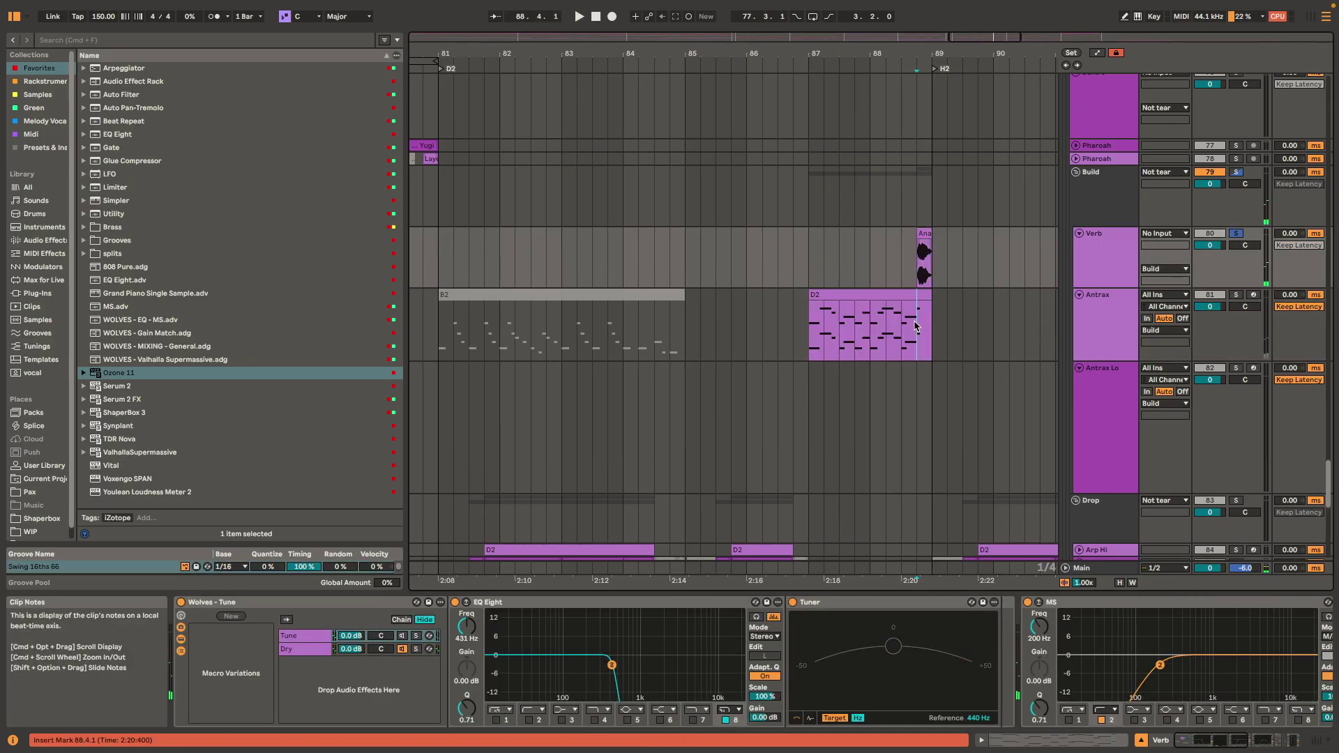
left_click(917, 328)
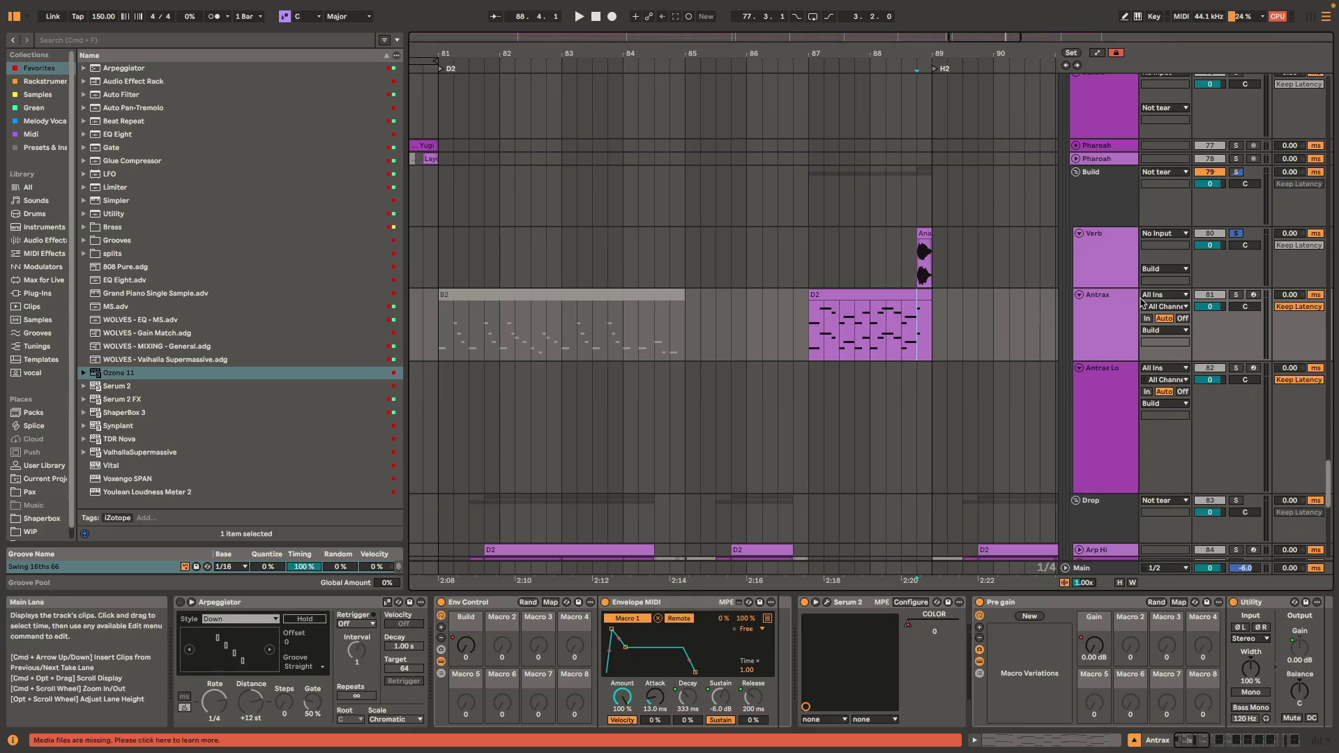
- Play the Verb track's Anatrax clip at 88.4.1 and examine its transposition envelope
scroll(926, 251, "up", 3)
left_click(922, 236)
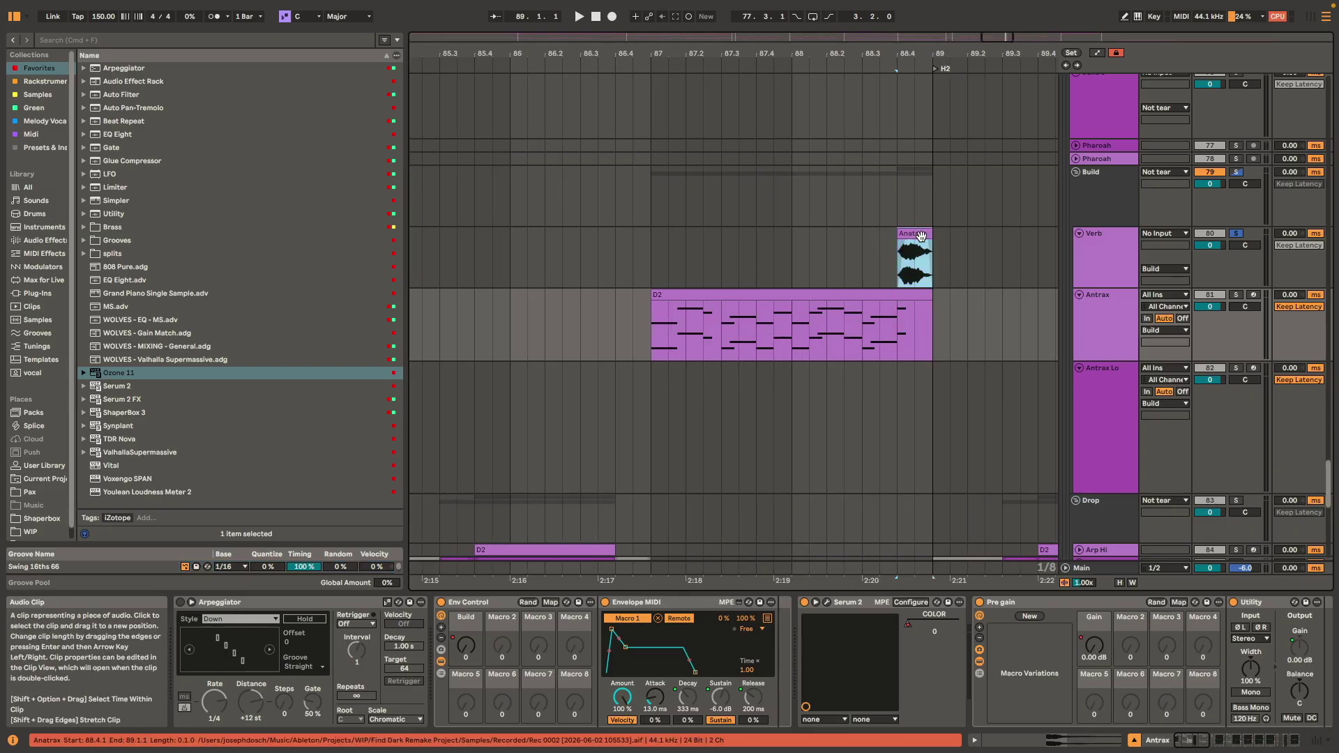
double_click(921, 236)
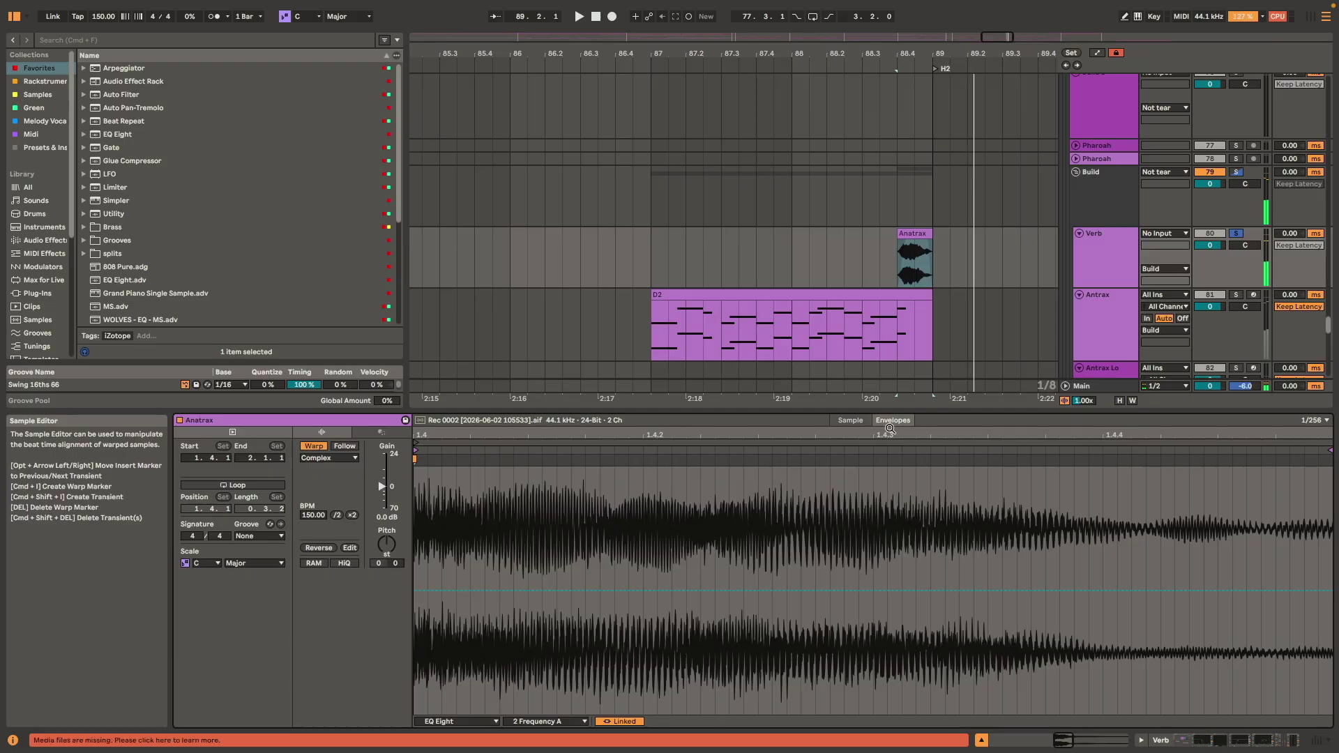
left_click(376, 564)
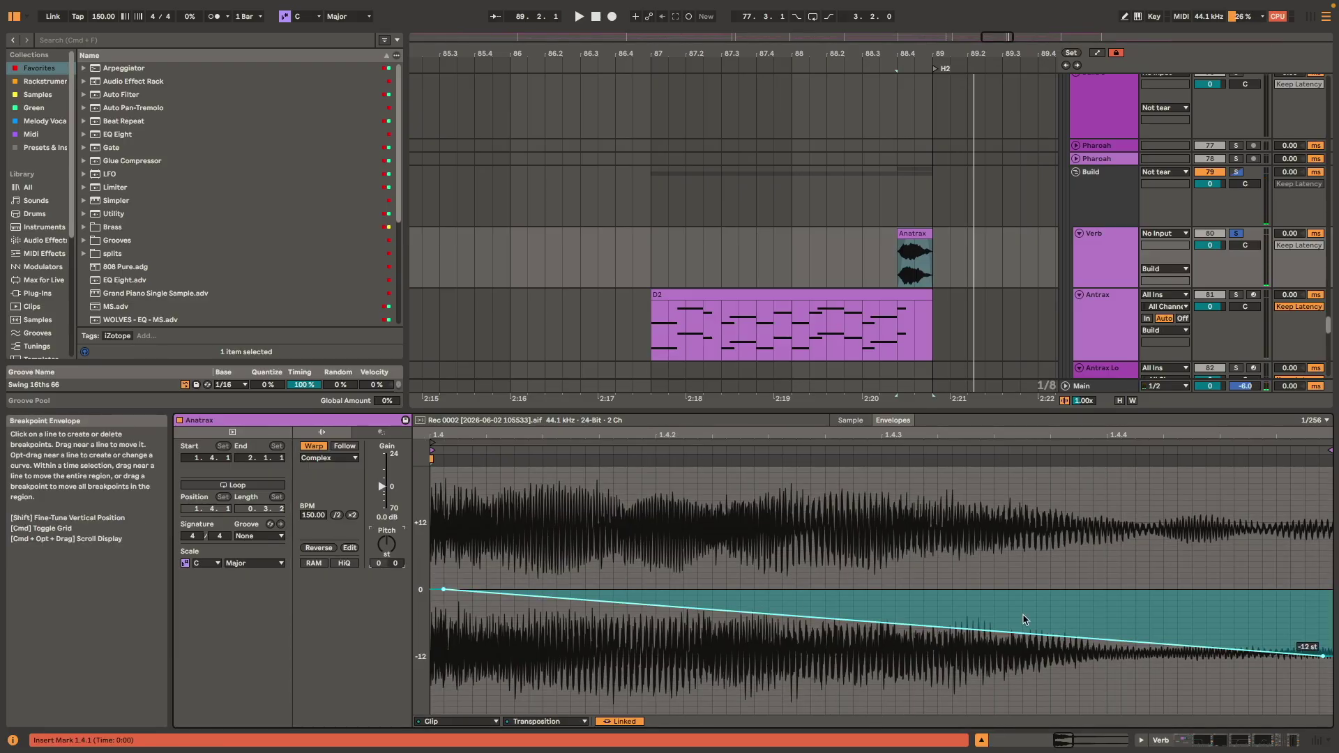
- Examine the whole transposition envelope of the Anatrax clip, and show the Verb track's device chain
scroll(1172, 601, "down", 2)
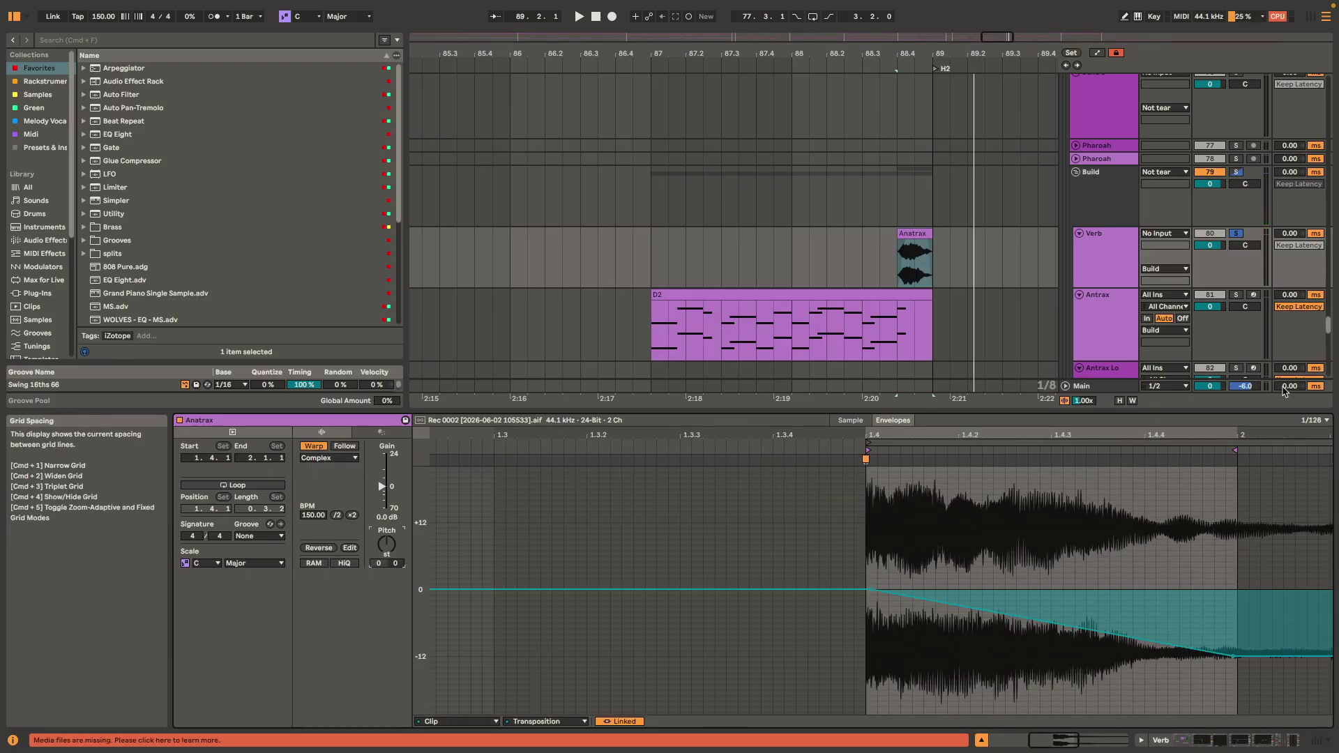
left_click(925, 235)
key("shift+Tab")
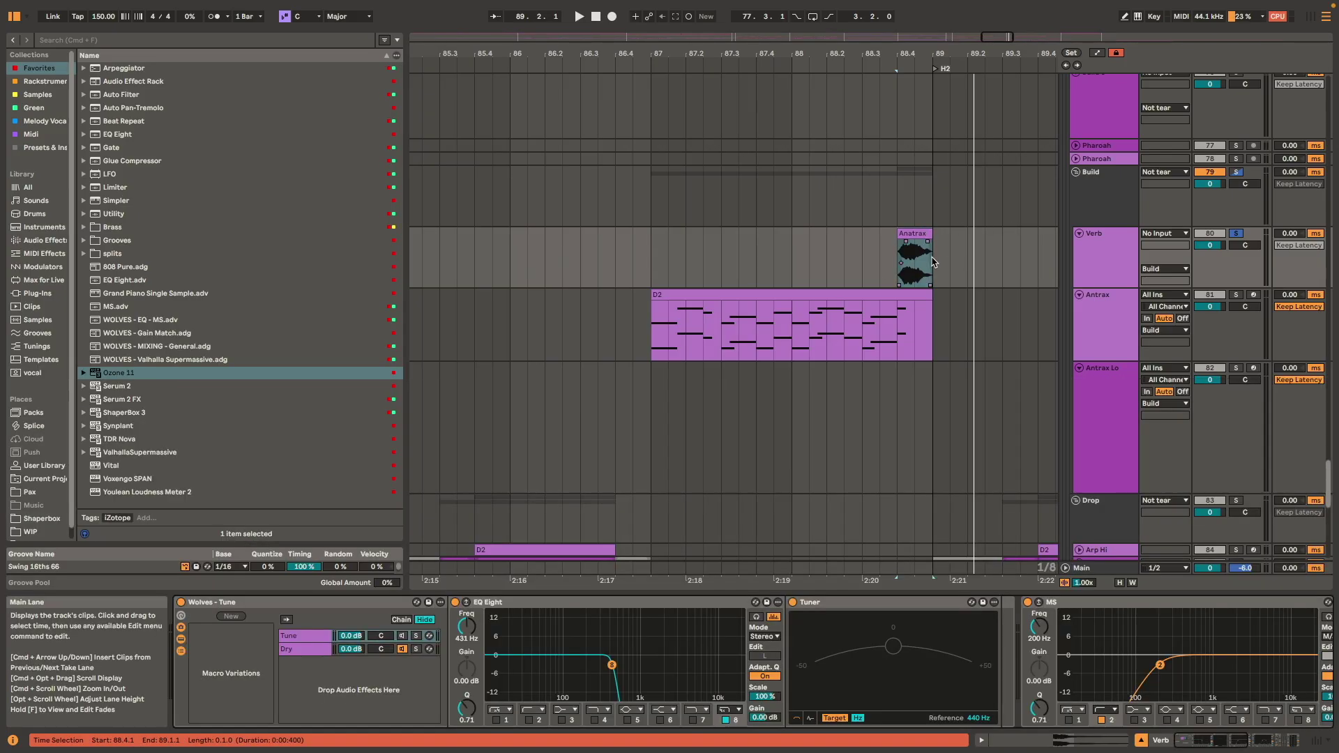
- Solo the D2 Saw track and play its Saws 2 clip at 88.3.1
scroll(931, 262, "down", 6)
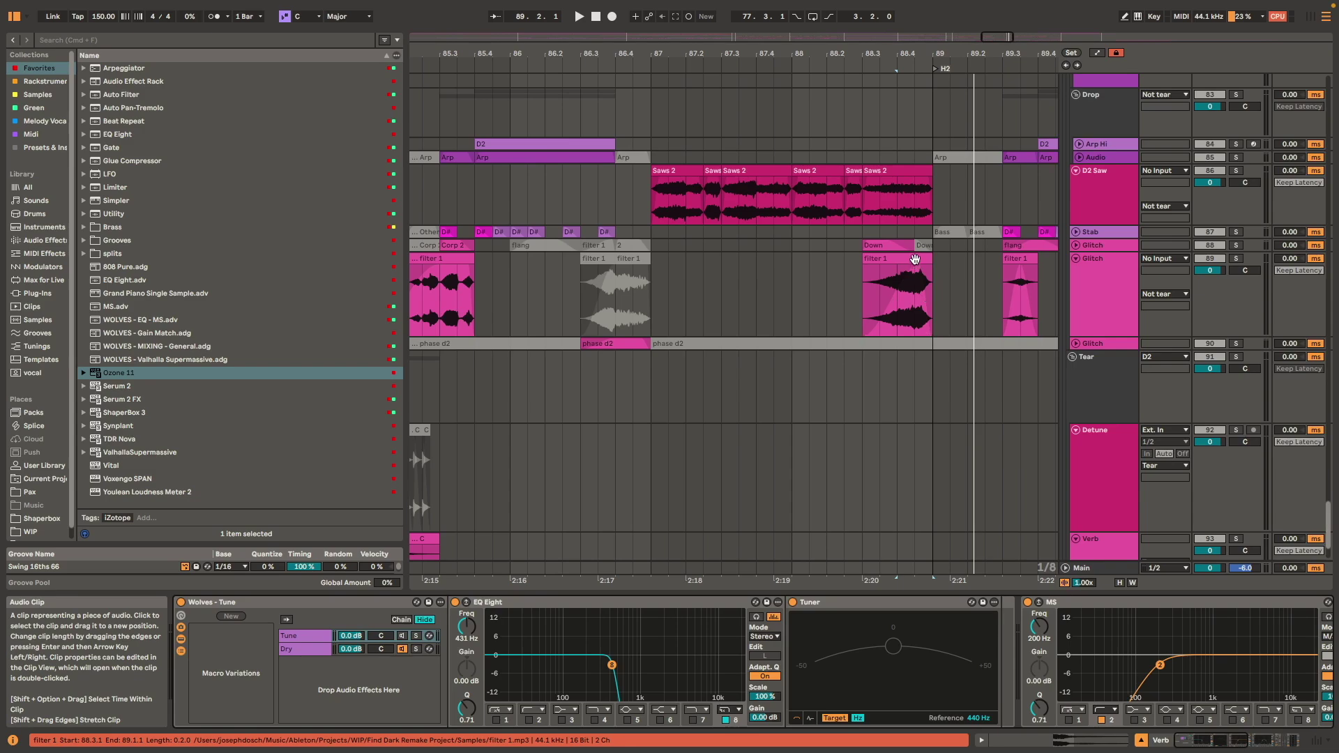
key("Up")
key("Up")
key("Up")
key("s")
key("space")
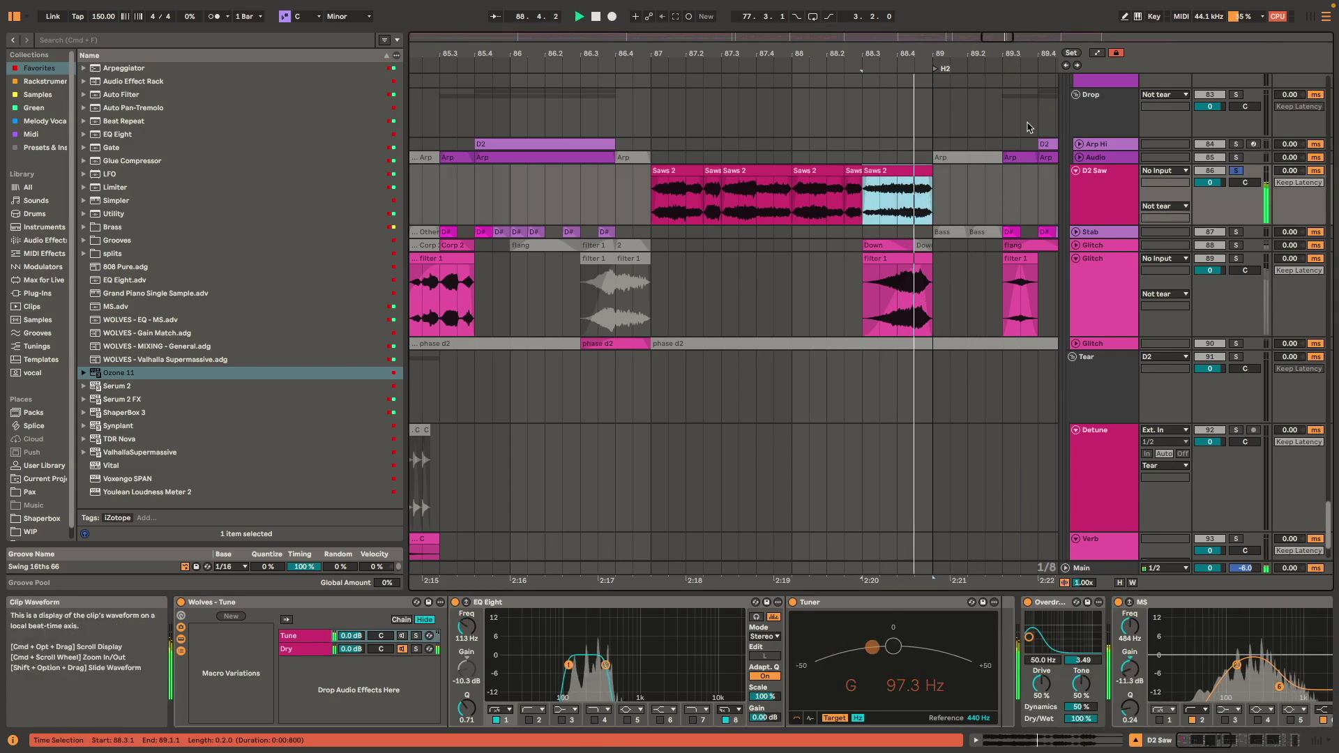
- Play the soloed Glitch track's filter 1 clip at 88.3.1 and enlarge the Glitch track above it to view its Down clip
left_click(907, 279)
key("s")
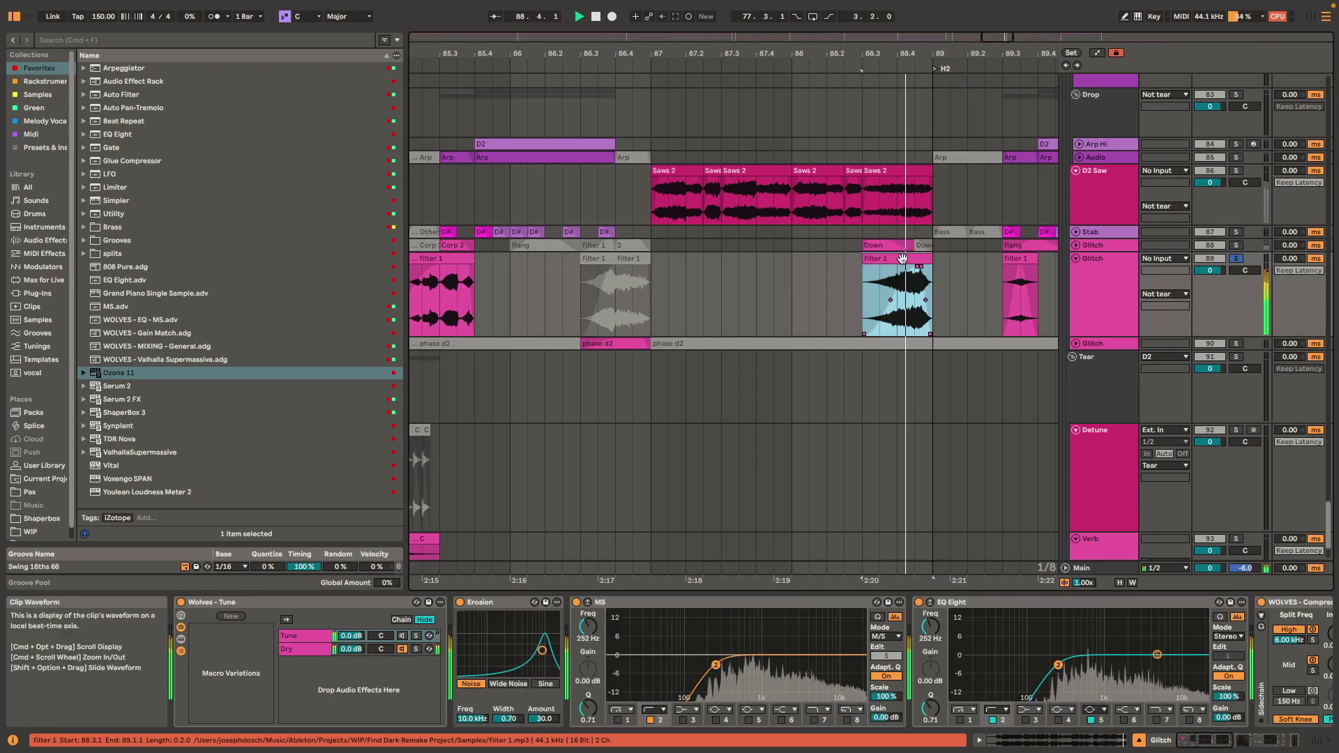
left_click(895, 245)
scroll(814, 333, "down", 3)
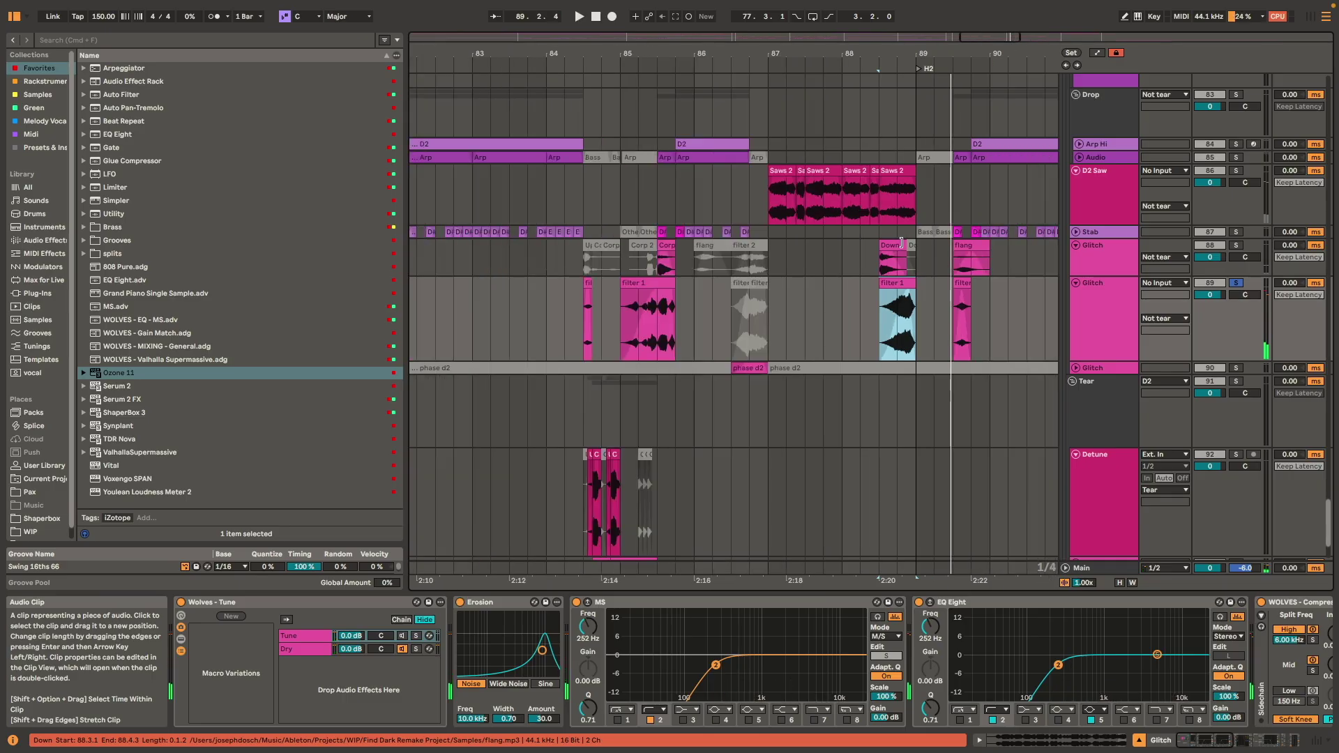
- Unfold the Arp Hi and Audio tracks, and compare the arp, saw, glitch and tear clips across both halves of the drop
scroll(813, 334, "up", 4)
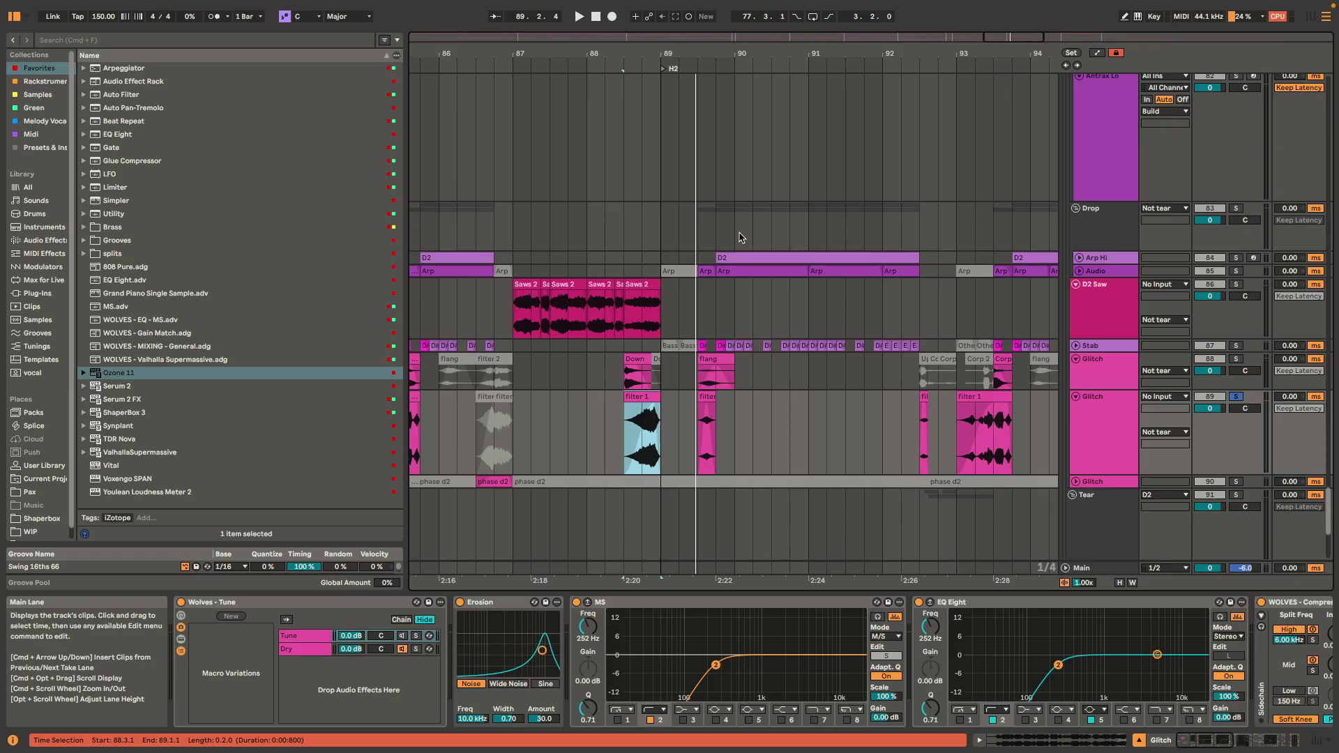
left_click(729, 259)
left_click(741, 307)
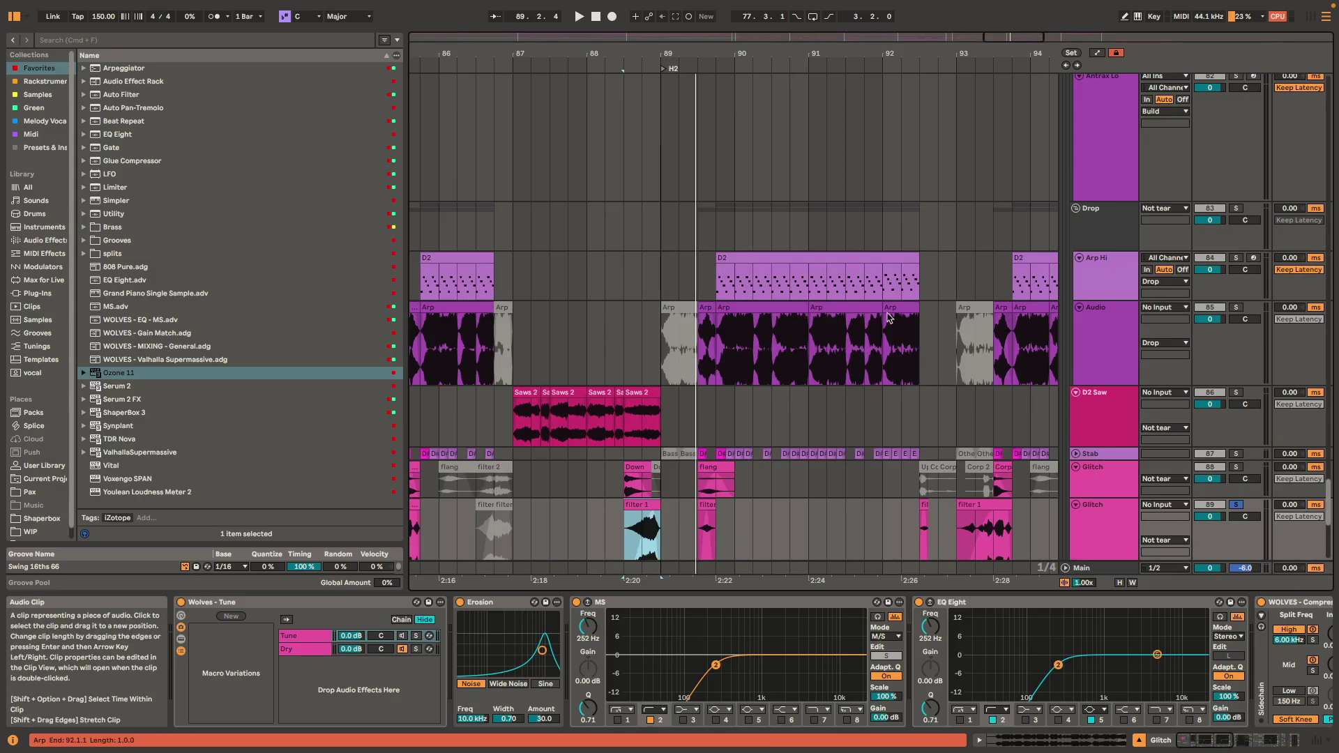
scroll(869, 312, "right", 3)
left_click(841, 264)
scroll(841, 264, "down", 4)
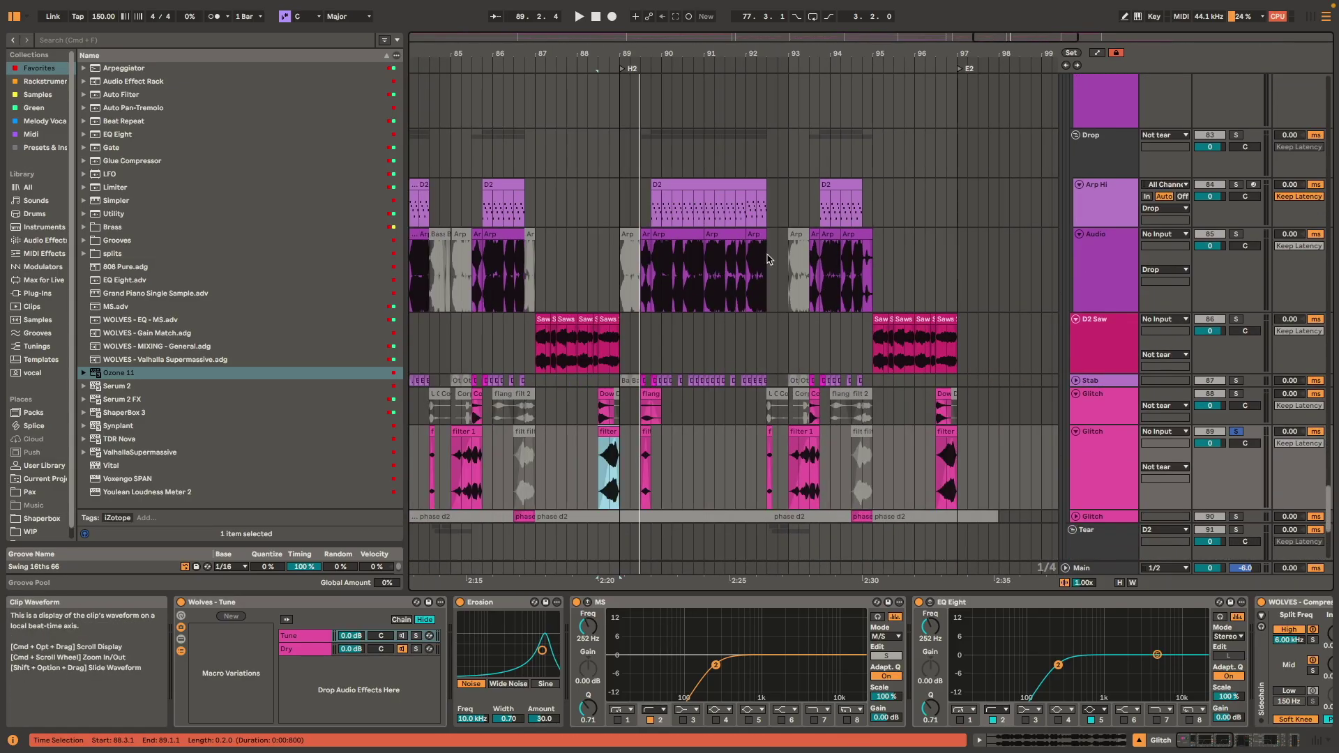
scroll(833, 371, "down", 5)
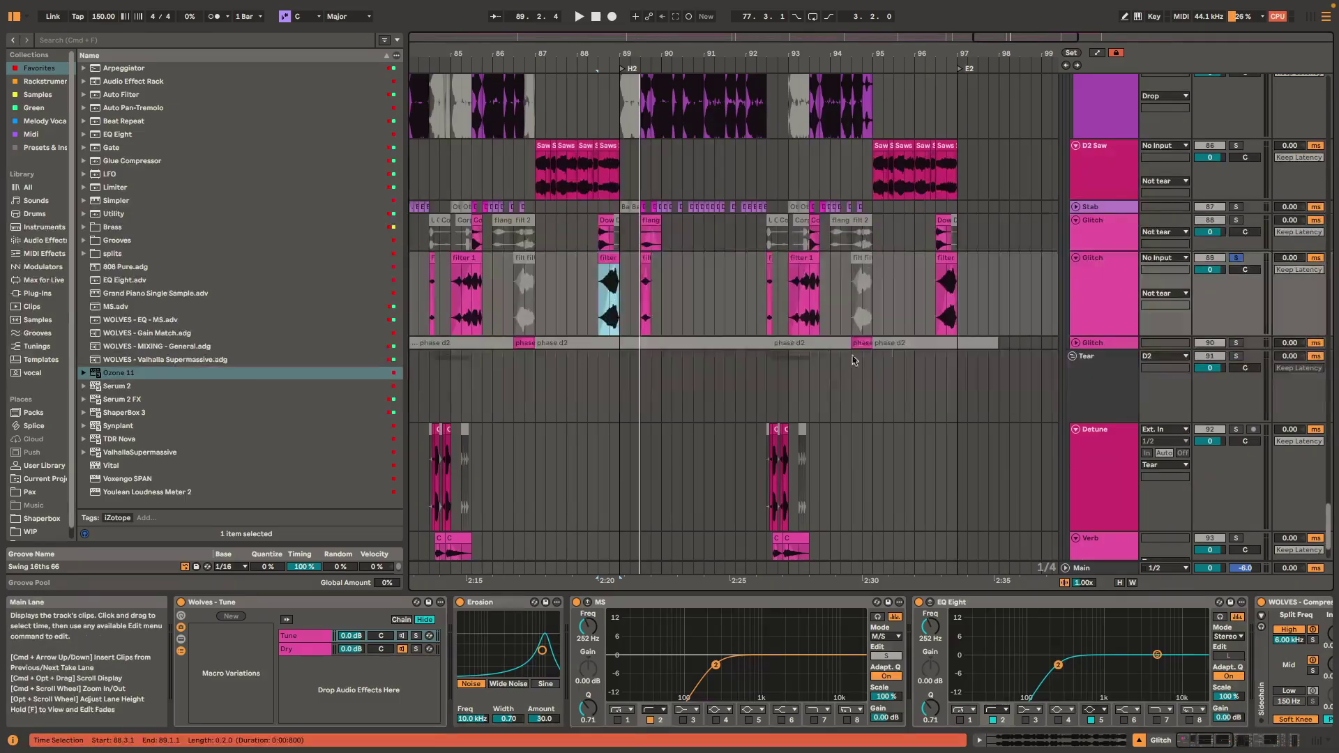
scroll(635, 359, "down", 3)
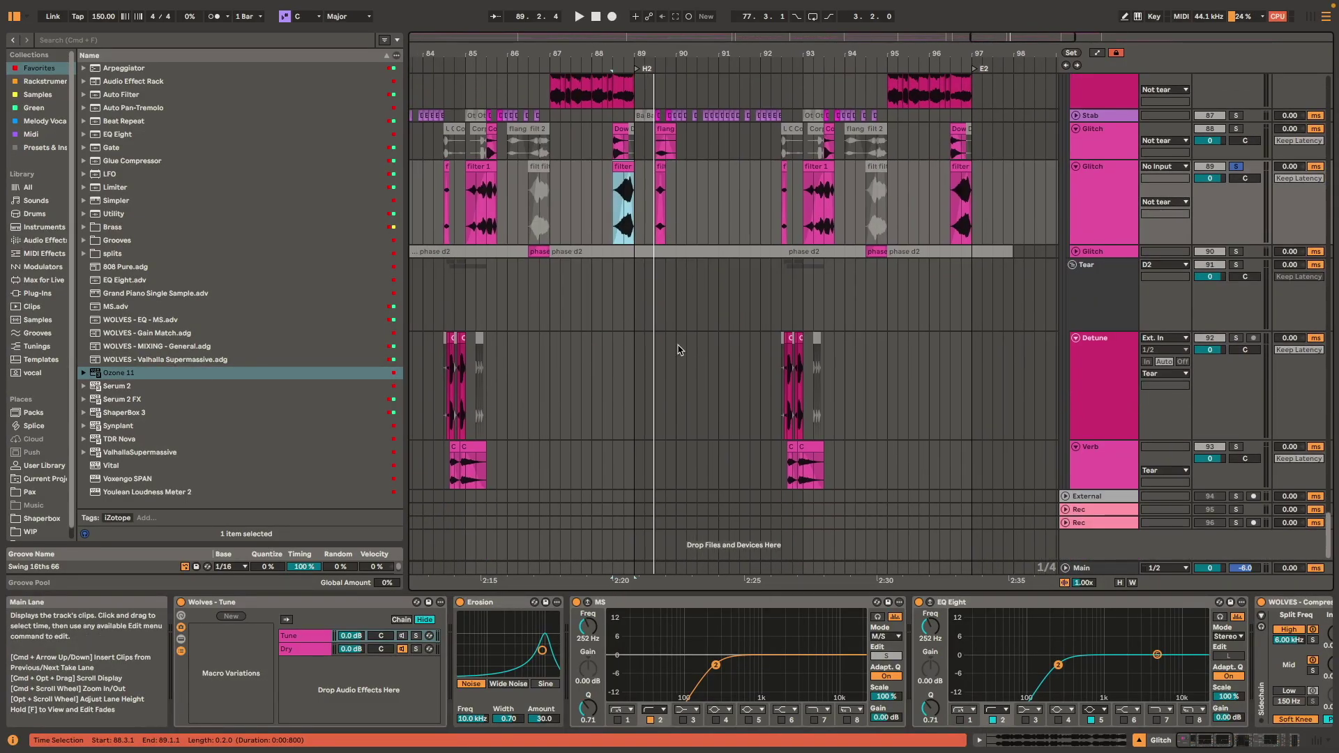
- Solo the D2 Bass group, play it from 89.4.1 and examine its device chain, including the Redux glitch rack and Phaser-Flanger
scroll(677, 334, "up", 10)
scroll(668, 302, "up", 15)
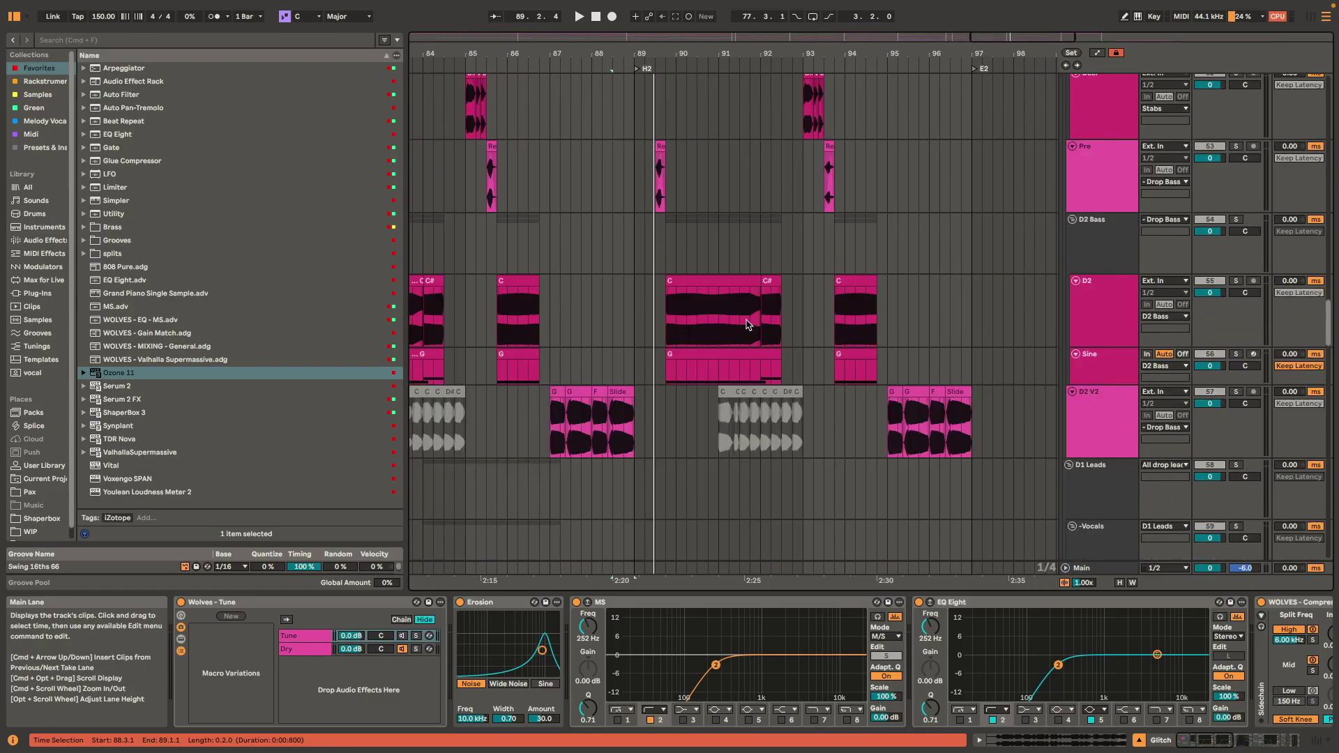
left_click(667, 248)
key("space")
scroll(691, 661, "right", 10)
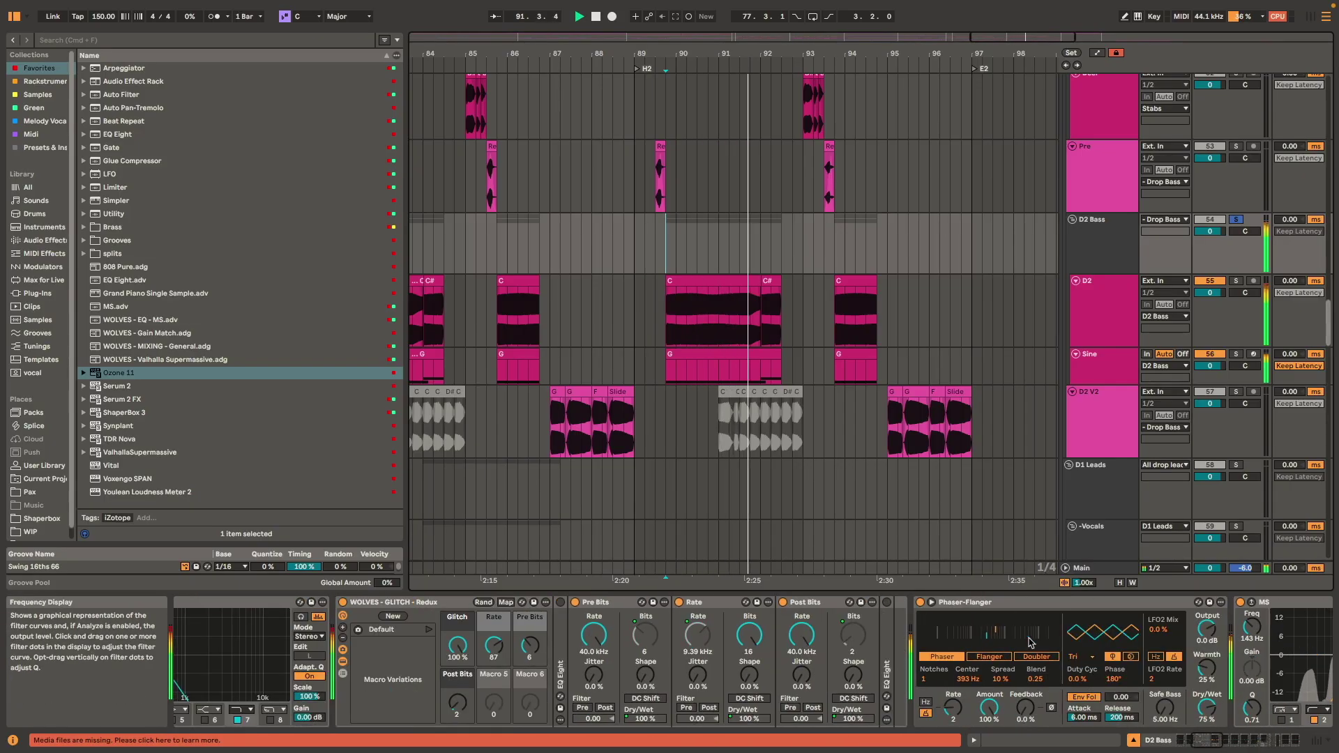
scroll(728, 669, "left", 3)
scroll(728, 668, "left", 3)
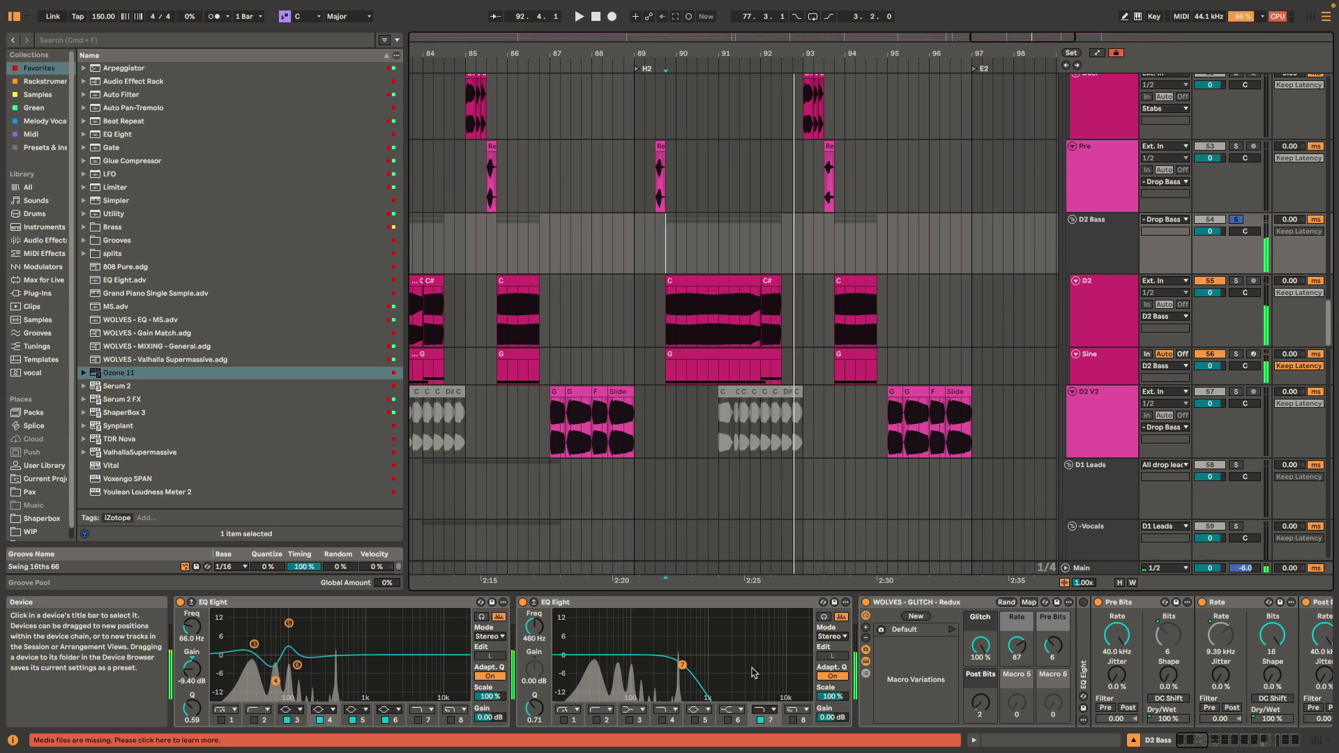
- Solo the Deer track and compare its stab clips at 93.1.1 and 85.1.1 by playing both
scroll(762, 258, "up", 10)
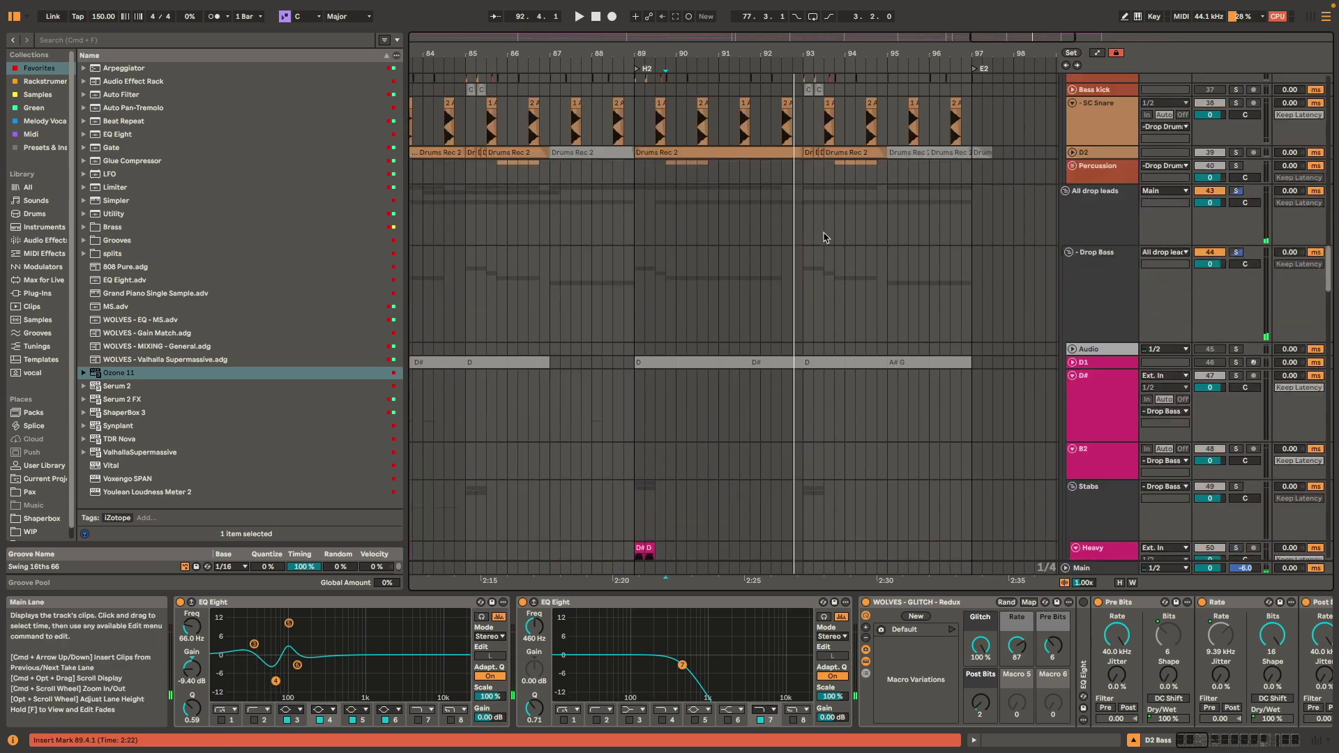
scroll(863, 233, "down", 10)
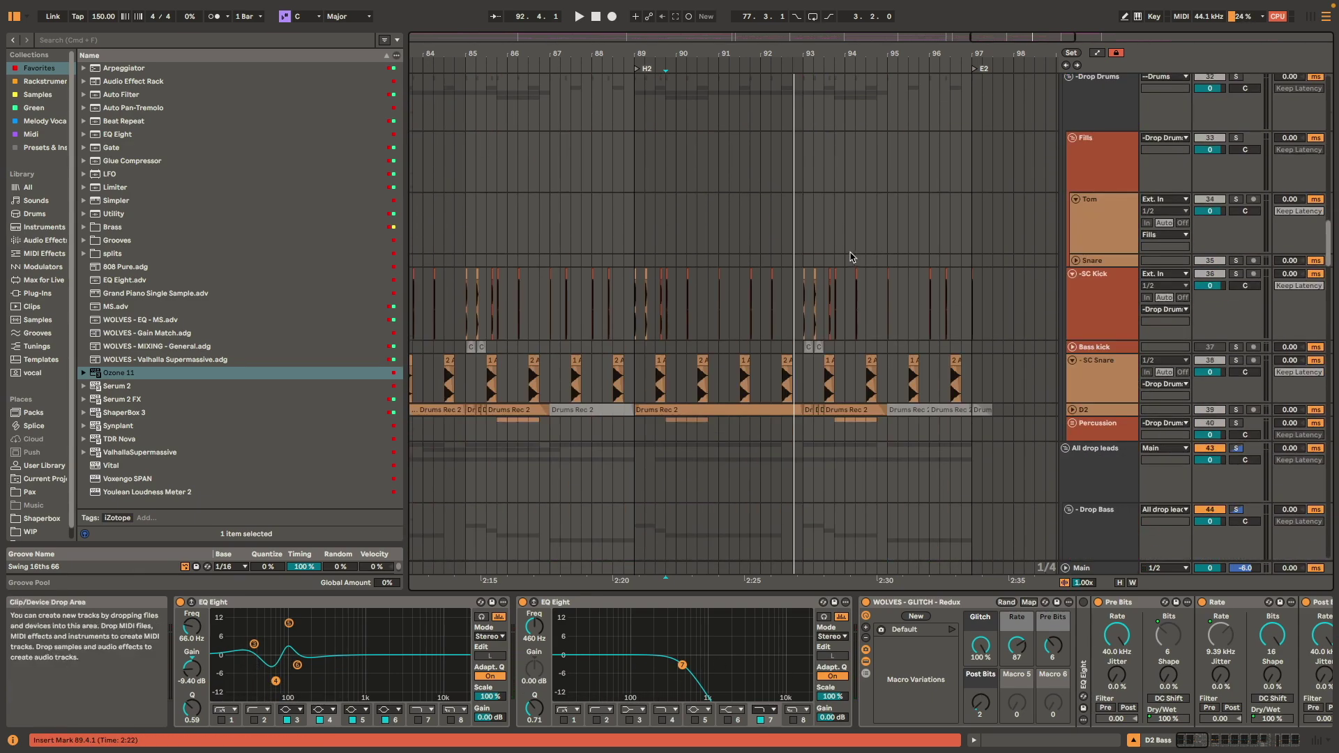
scroll(837, 223, "up", 3)
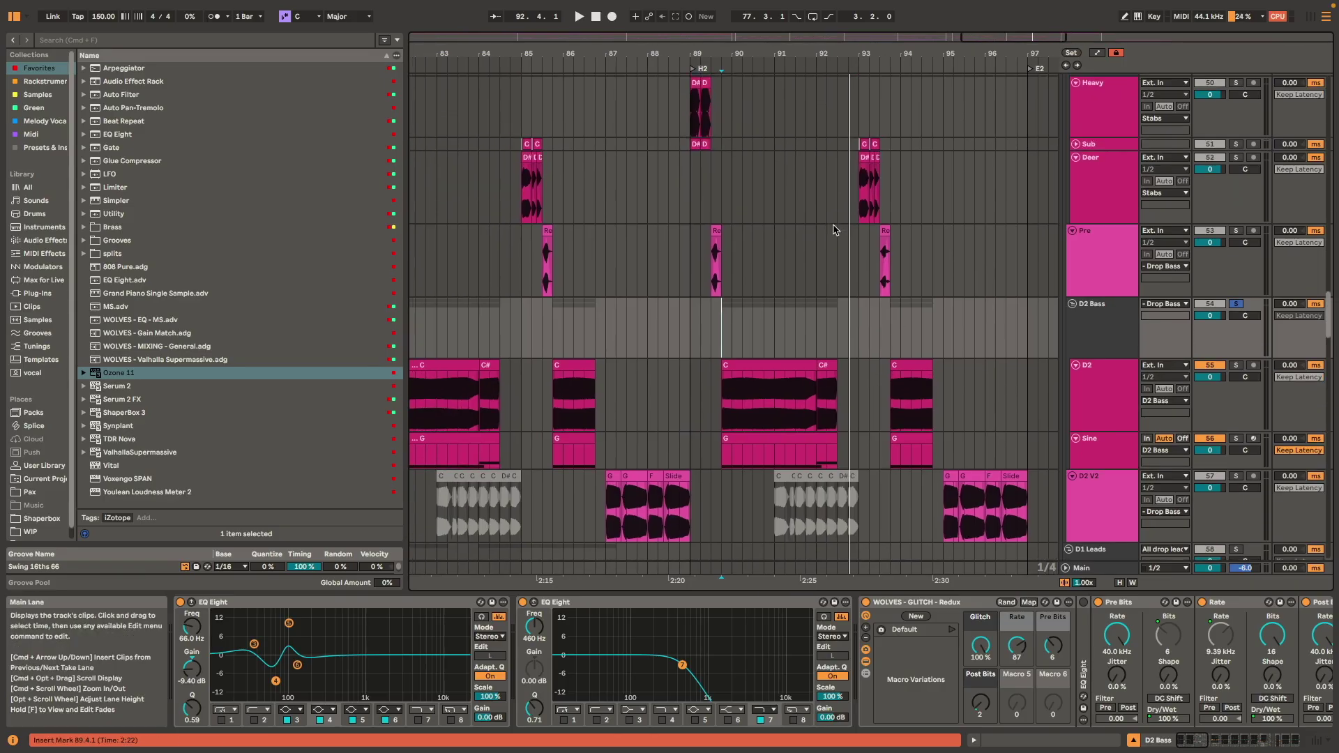
left_click(871, 183)
key("space")
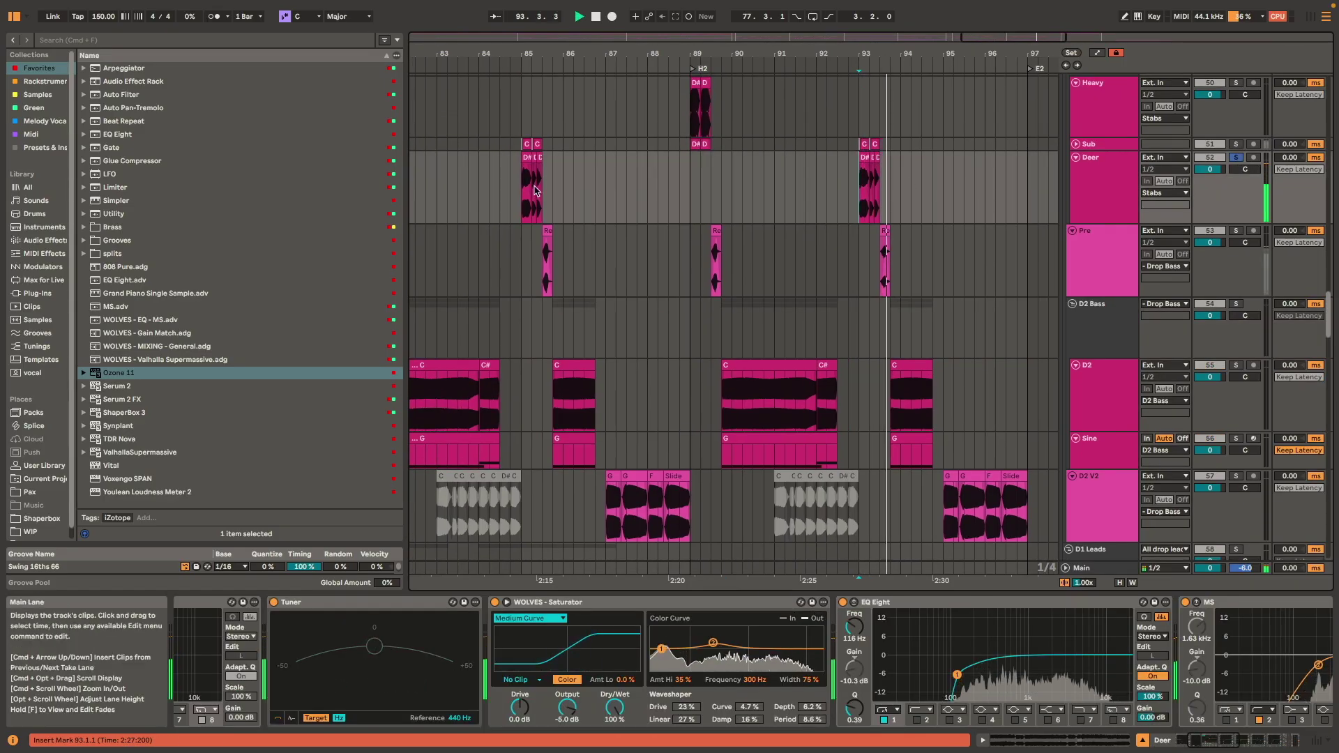
key("space")
left_click(511, 185)
scroll(697, 174, "left", 5)
key("space")
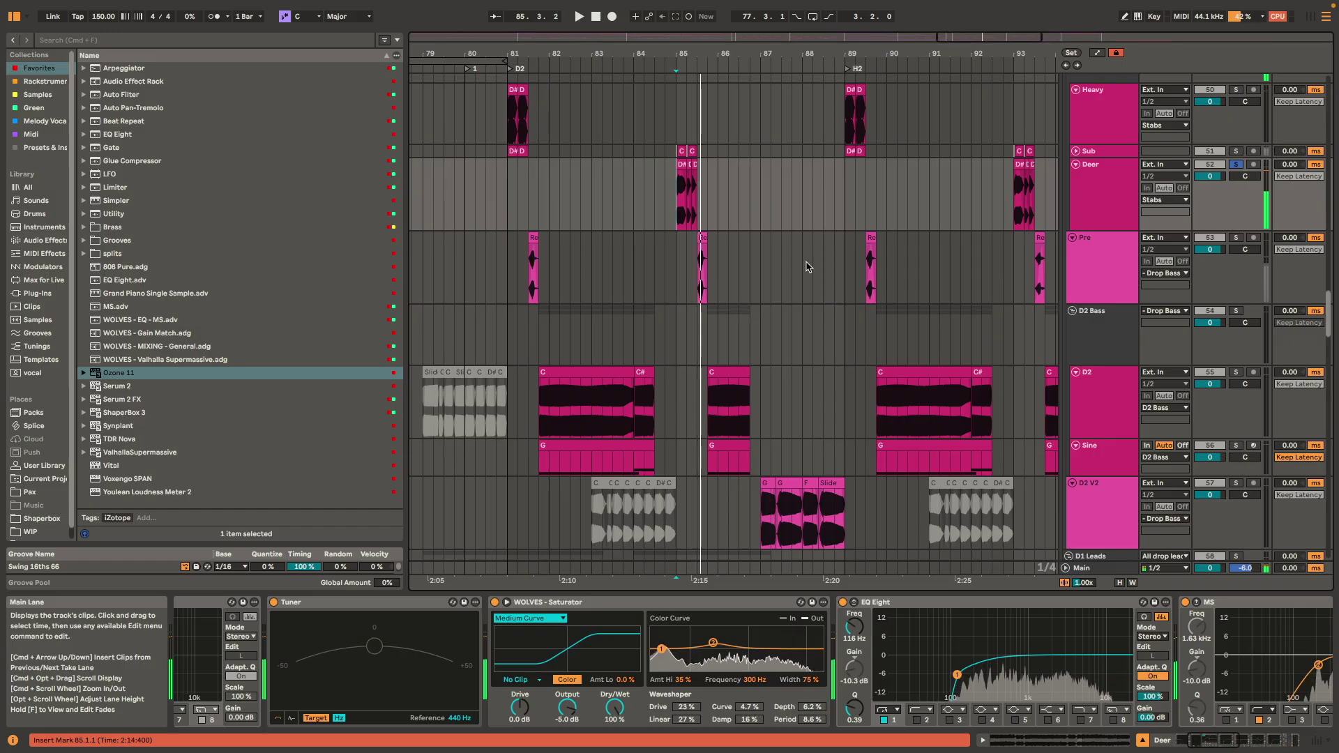
- Play the unsoloed arrangement from 96.1.1 into the E2 section and examine the FX and piano clips there
left_click_drag(1008, 348, 987, 278)
left_click_drag(715, 293, 751, 475)
scroll(704, 329, "down", 3)
left_click_drag(595, 155, 729, 251)
left_click_drag(835, 283, 477, 390)
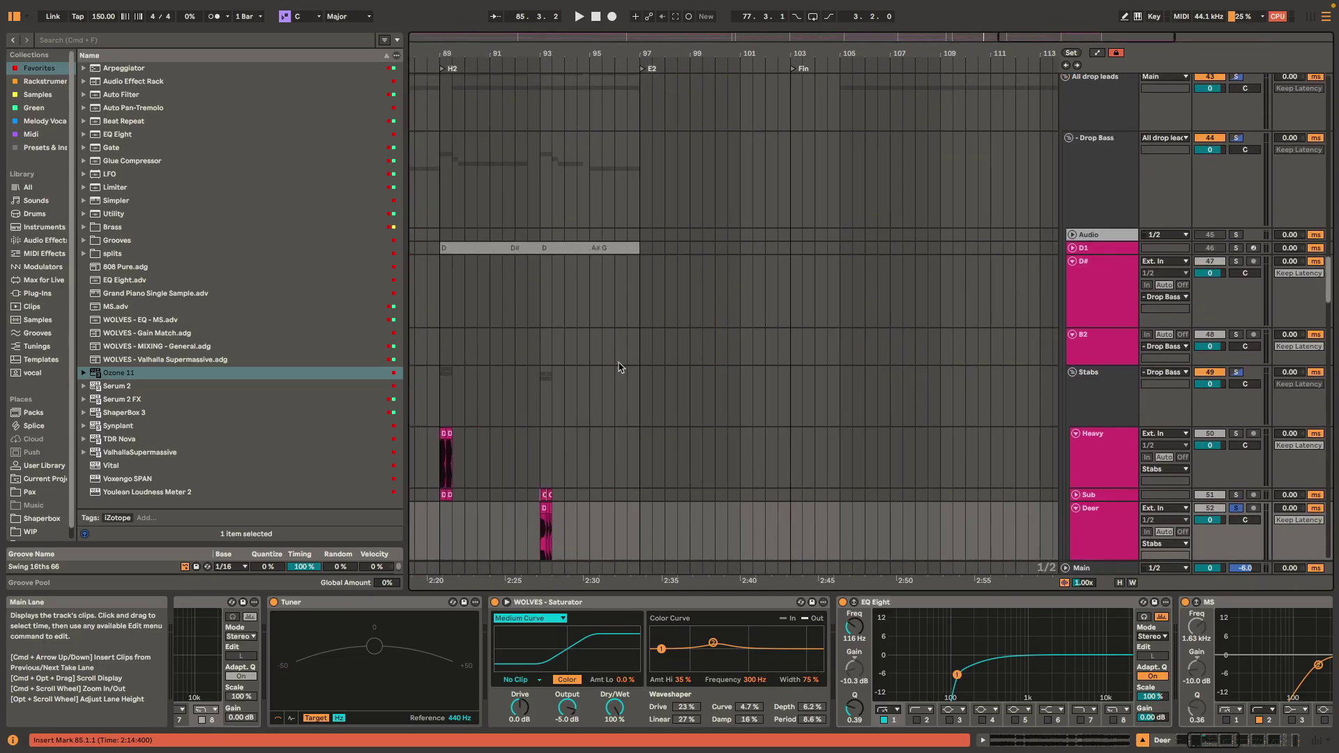
left_click(619, 268)
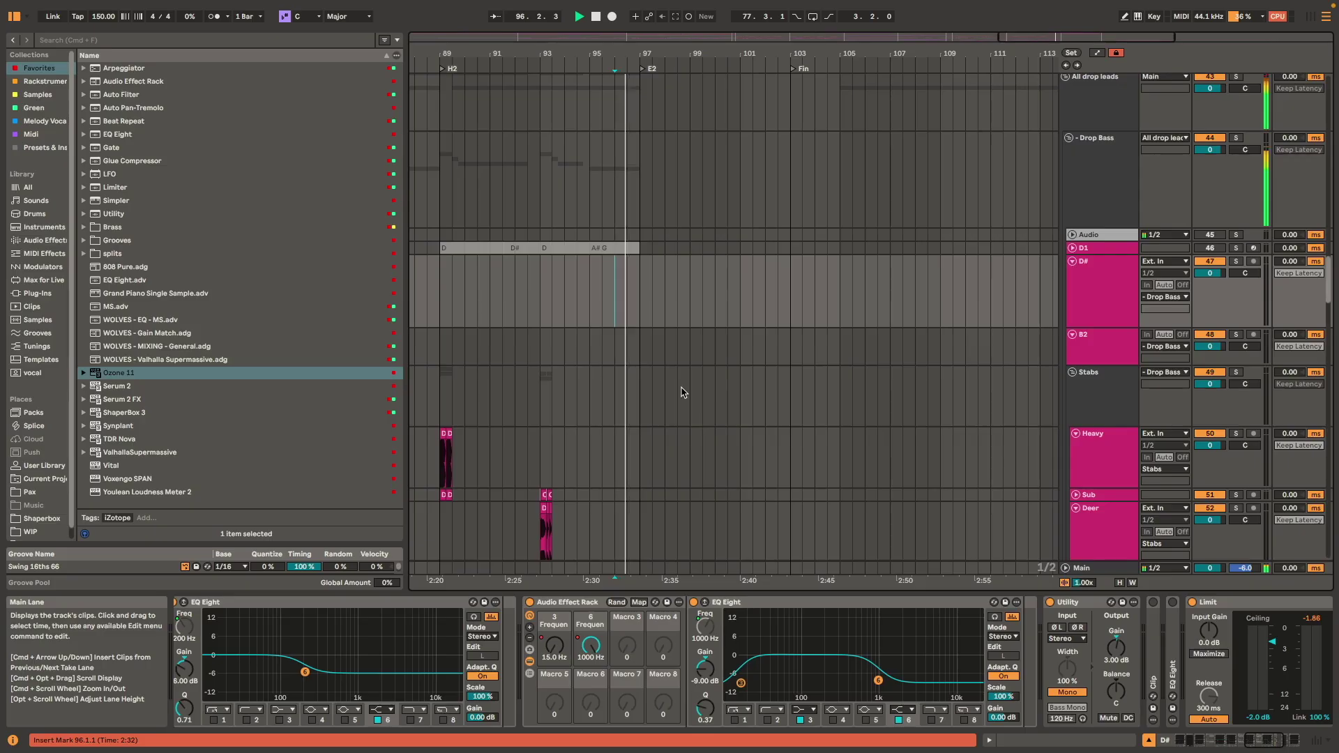
scroll(685, 293, "up", 20)
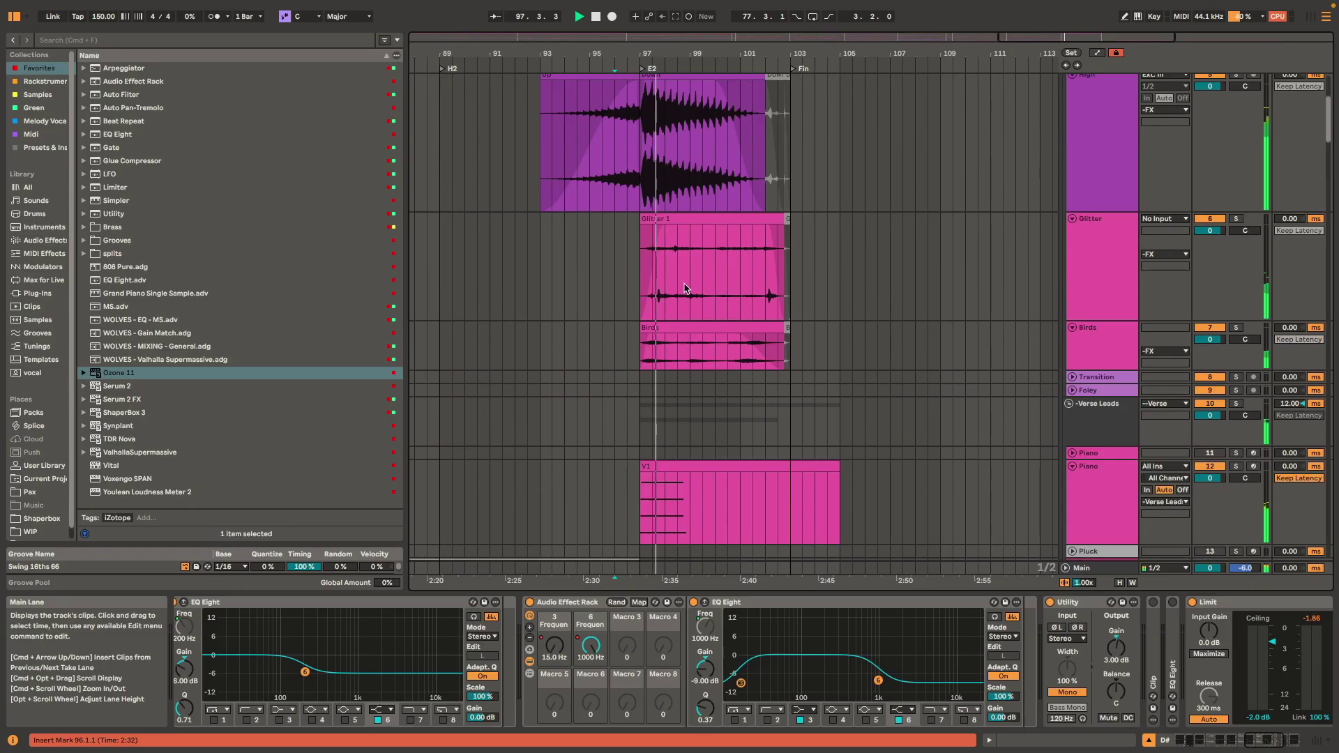
scroll(686, 286, "up", 3)
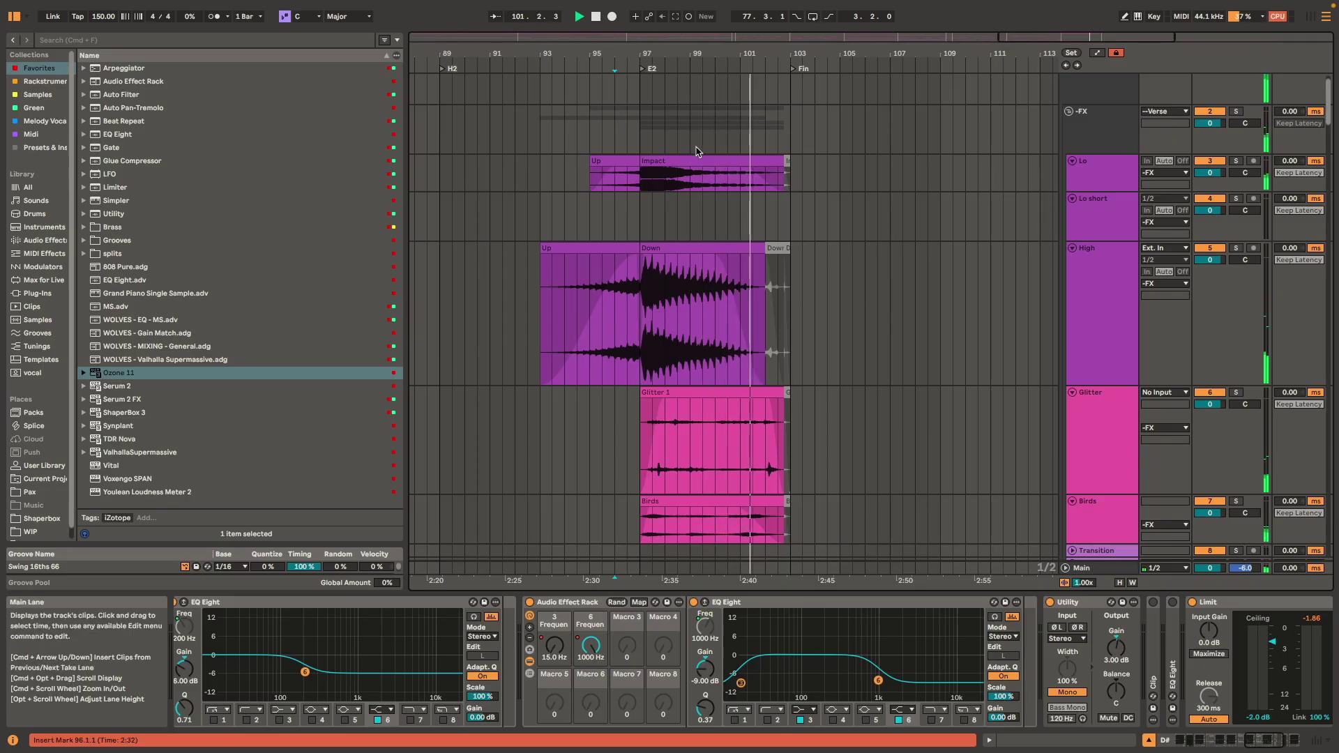
- Audition the Lo track's Impact clip and the High track's Down clip at 97.1.1
left_click(718, 176)
key("space")
left_click(740, 317)
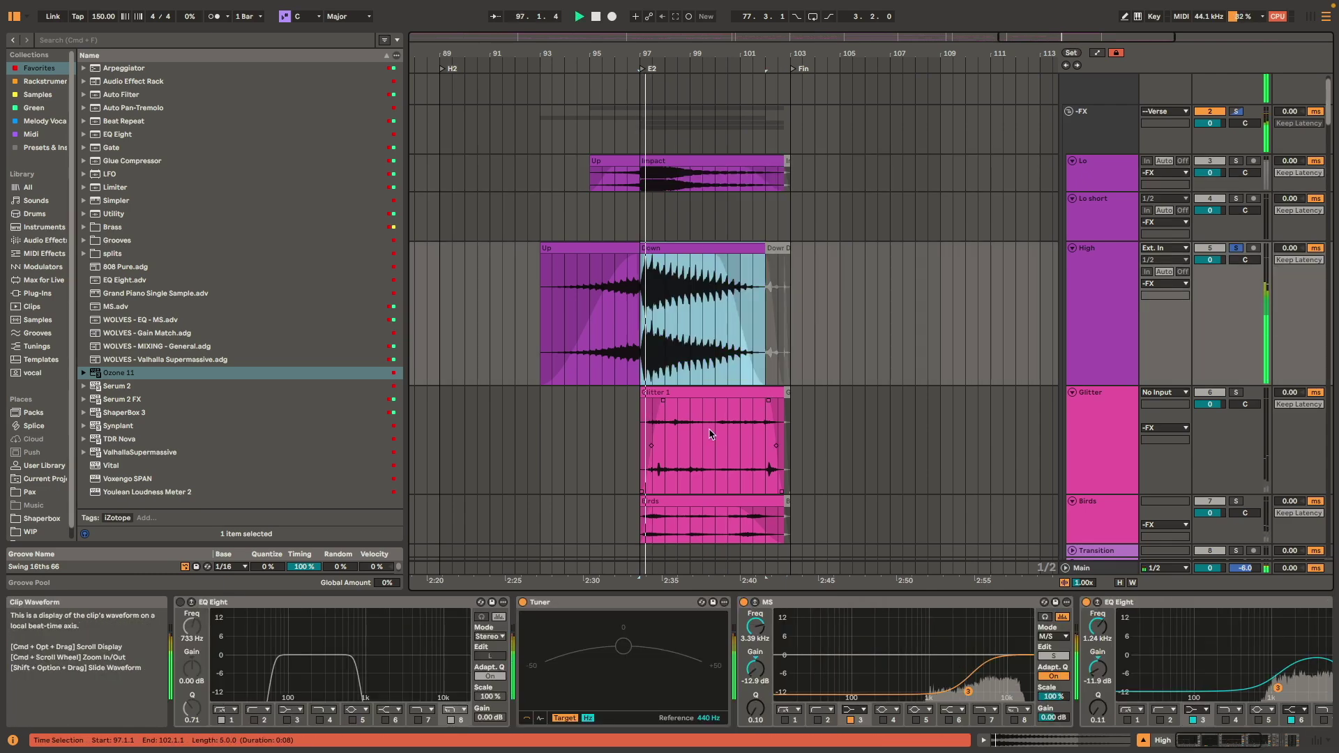
- Play the Glitter 1 clip soloed from 97.1.1, and play it together with the Birds clip
left_click(725, 402)
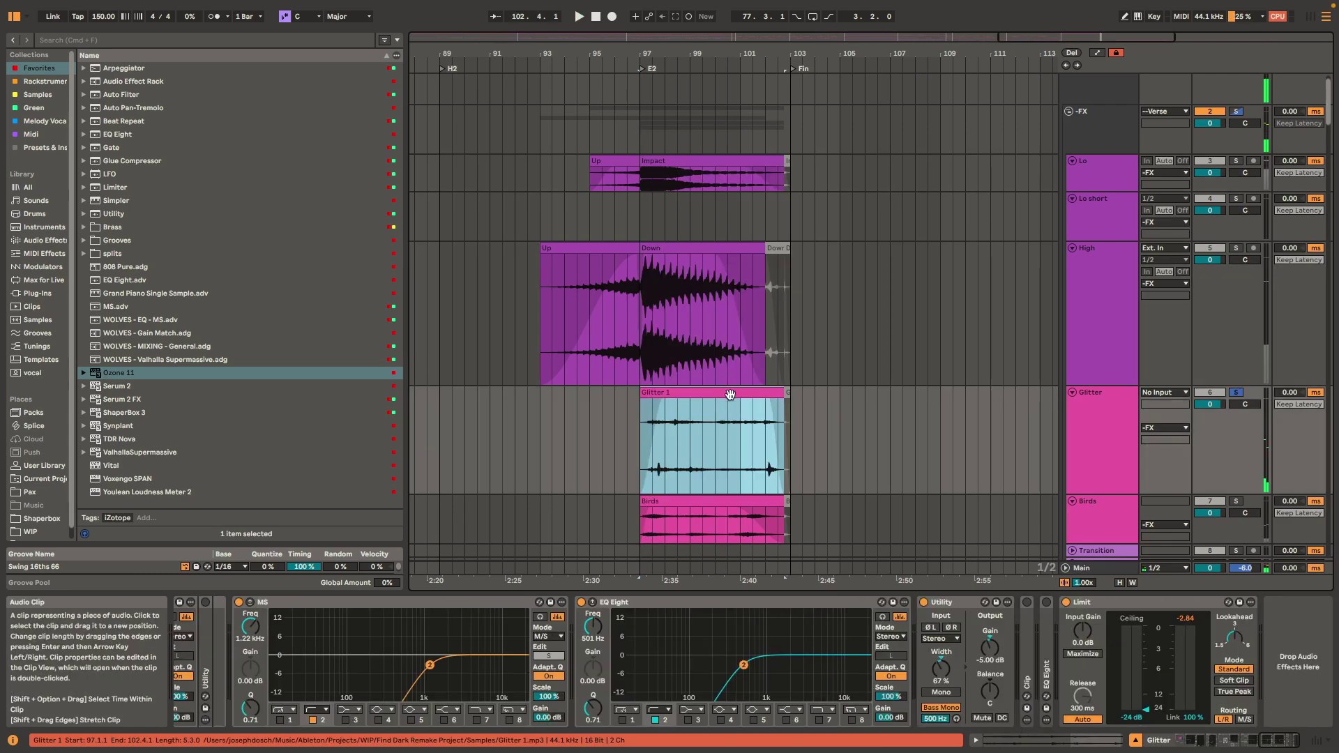
scroll(729, 394, "down", 3)
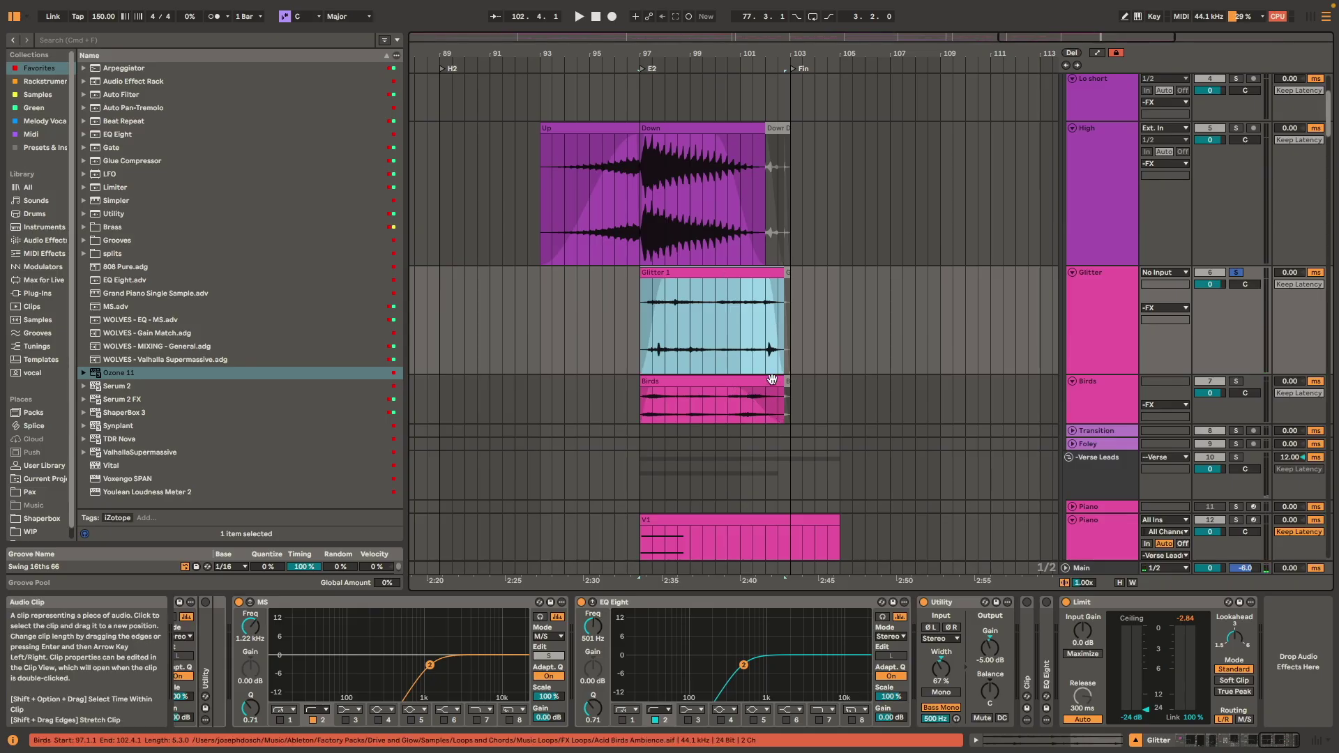
left_click(726, 401, "shift")
key("space")
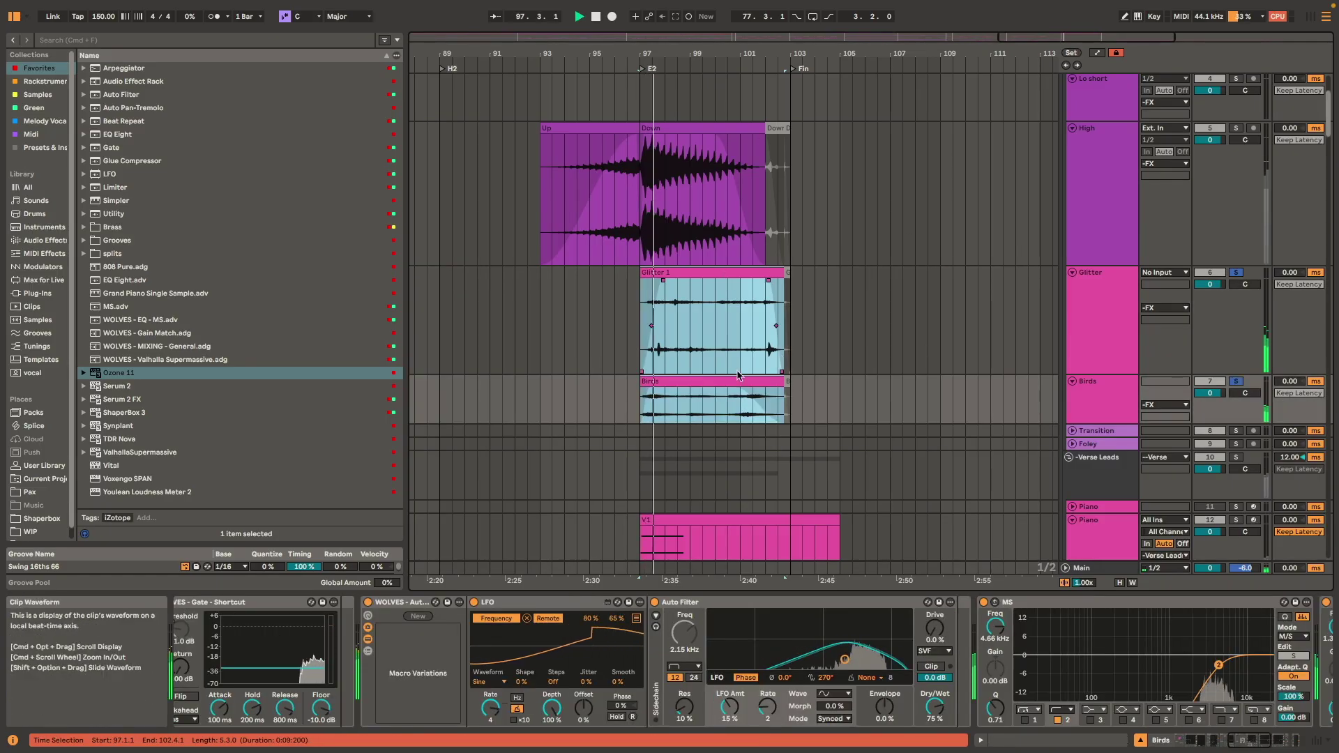
- Audition the Piano track's V1 clip, and unfold and solo the Audio track to play its G ambience clip at 97.1.1
scroll(689, 323, "down", 3)
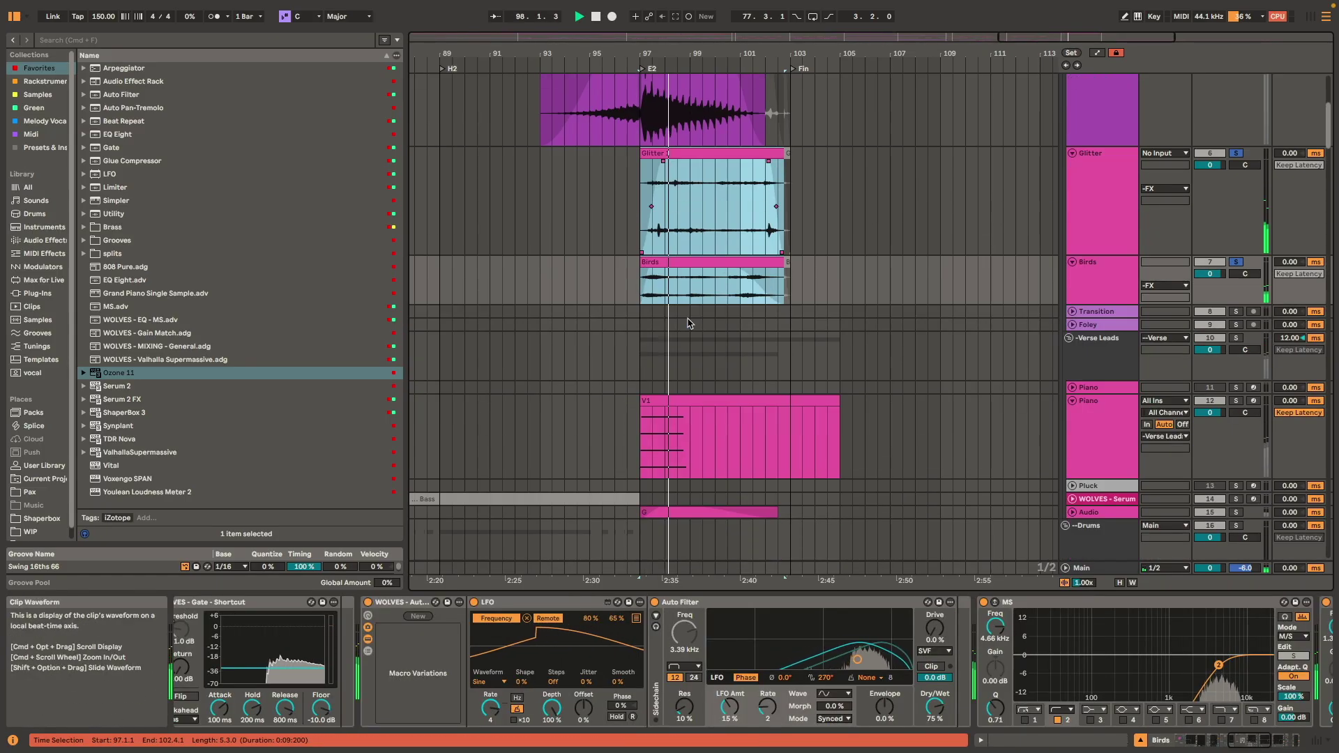
left_click(705, 411)
left_click(705, 406)
key("space")
left_click(706, 512)
key("u")
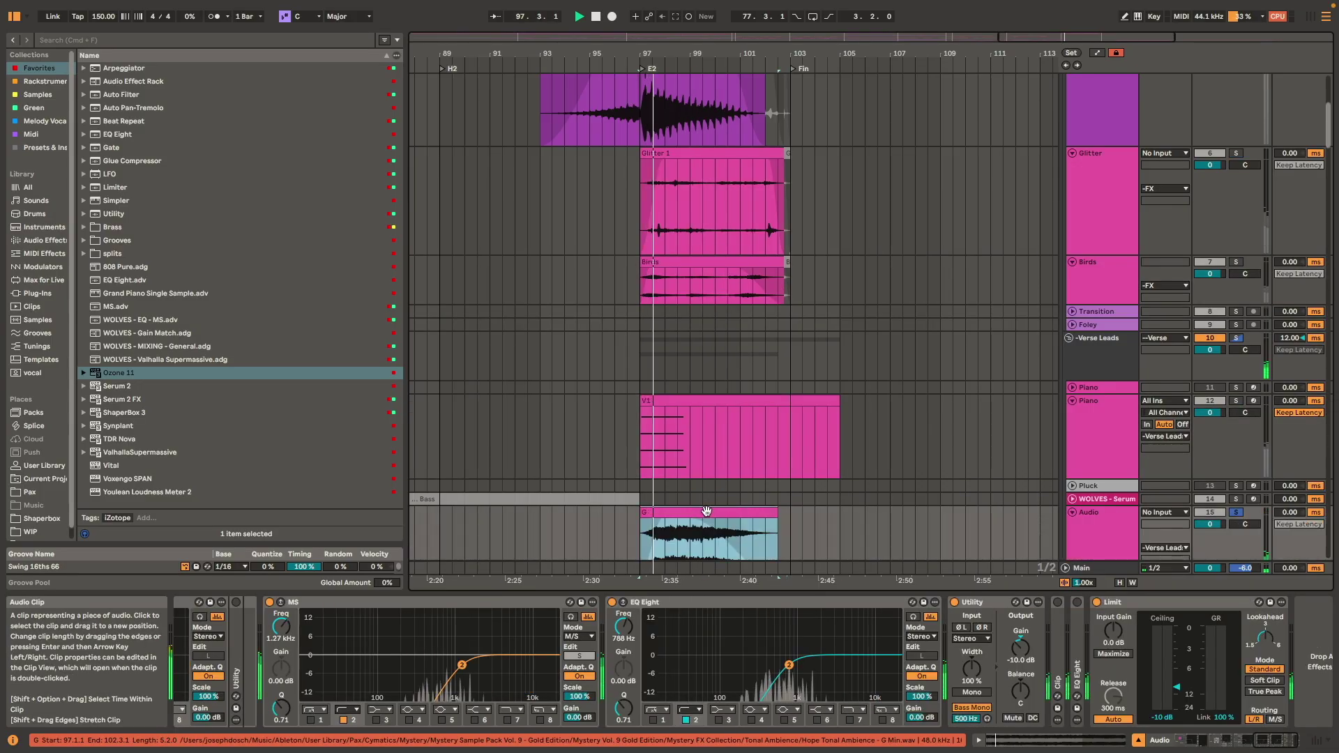
scroll(705, 511, "down", 3)
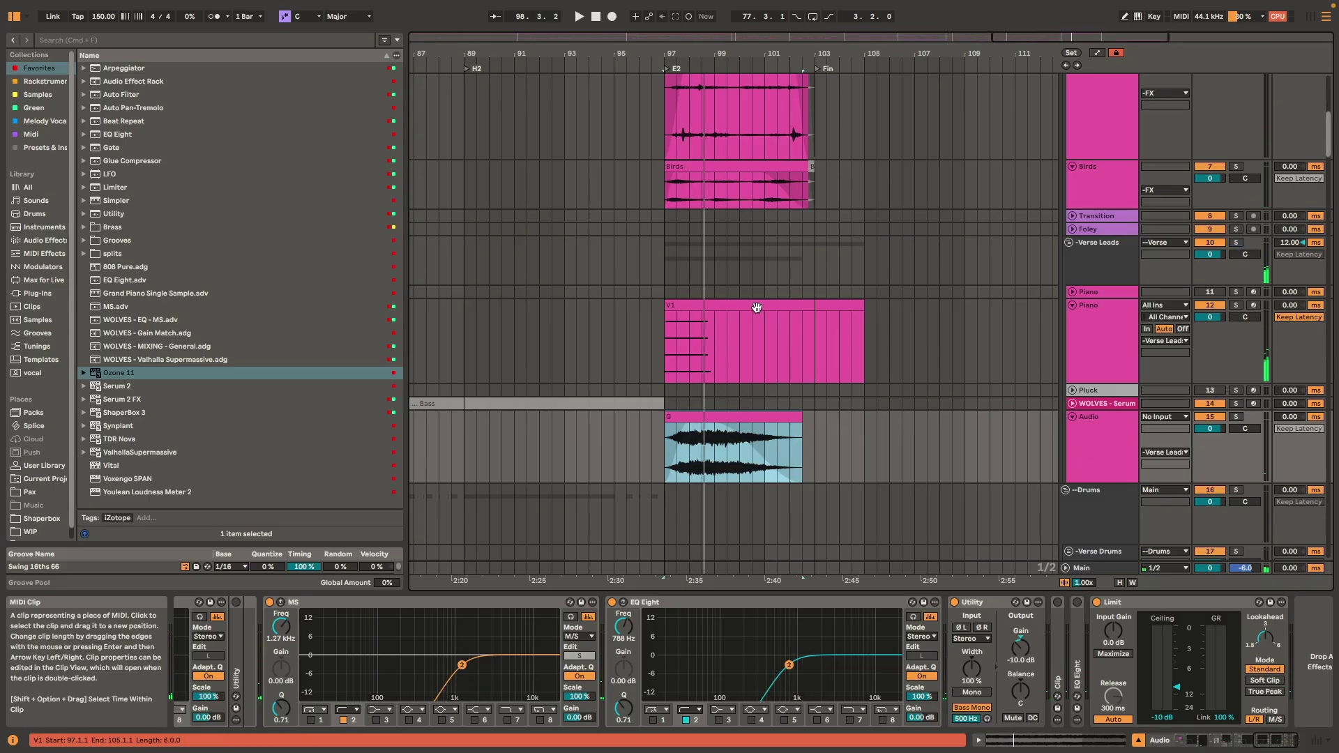
- Show the devices in the Verse group's WASH OUT rack, and play the group soloed from 97.1.1 to examine the Wash macro
scroll(710, 297, "up", 12)
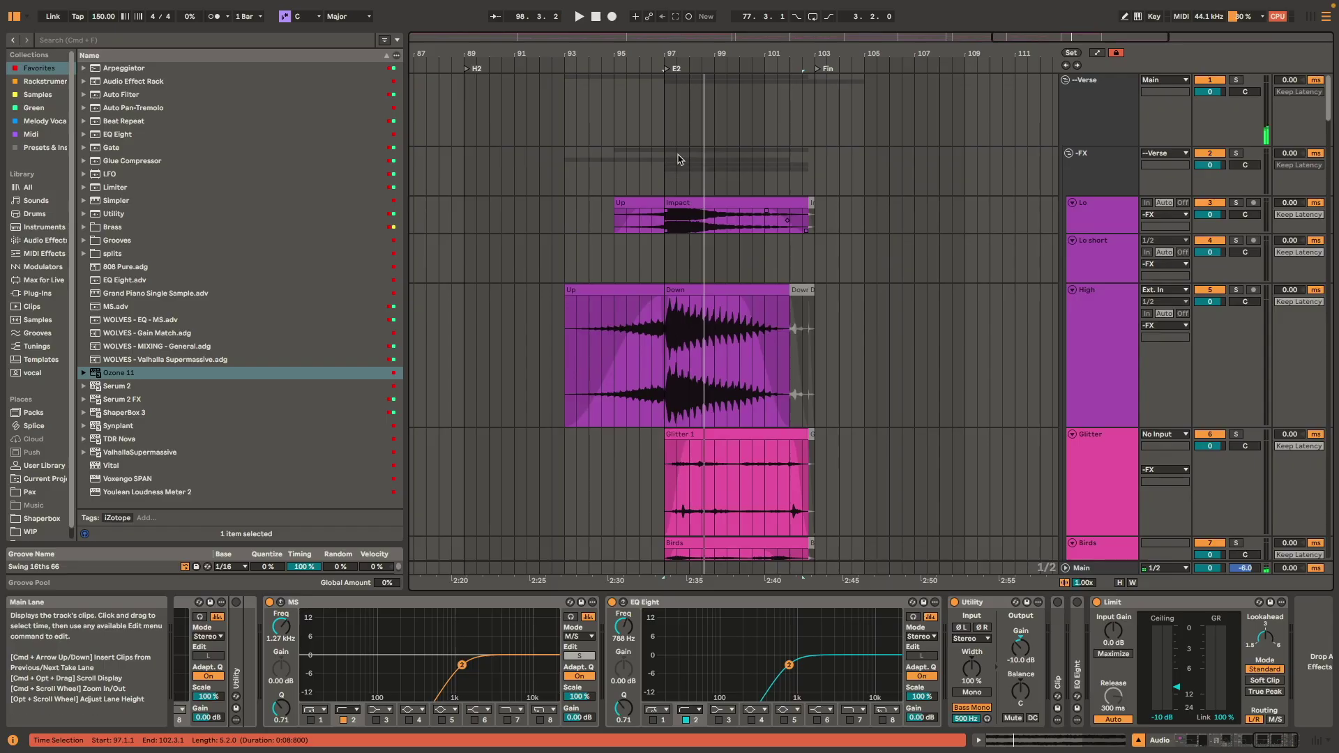
left_click(676, 129)
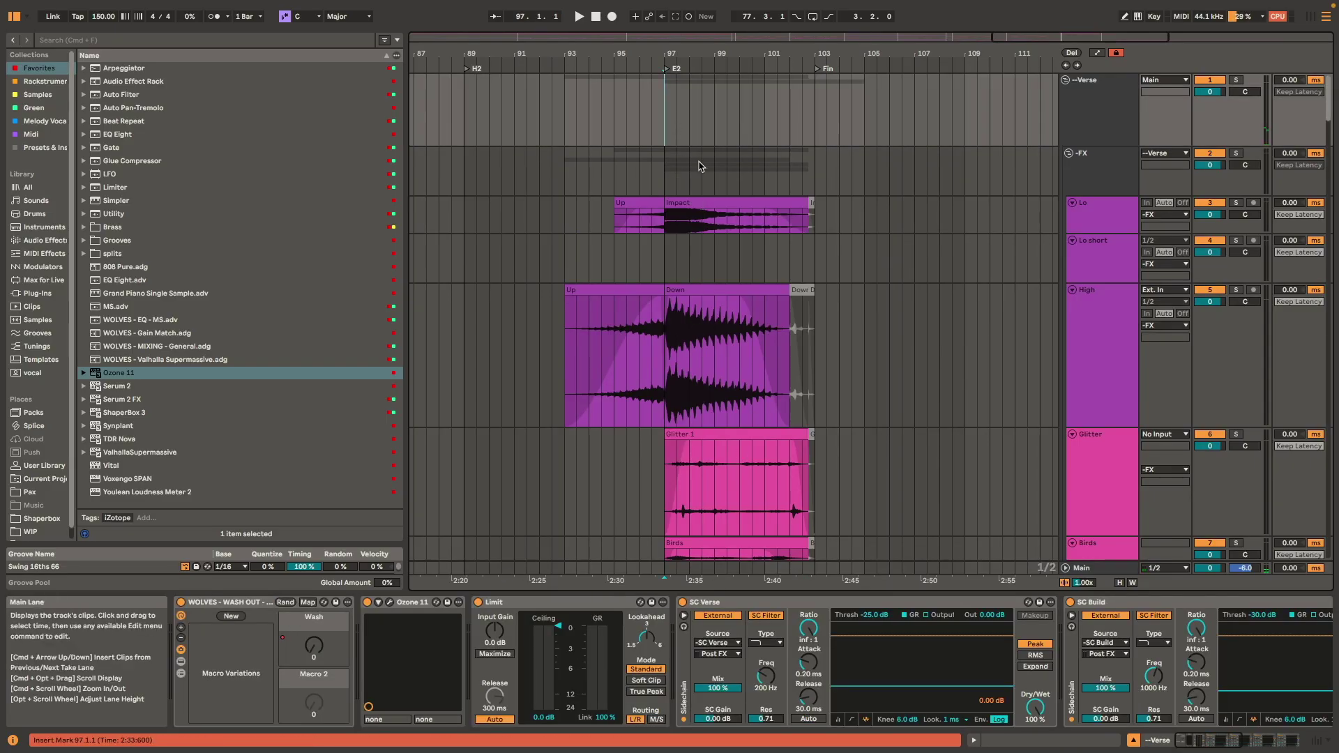
left_click(181, 661)
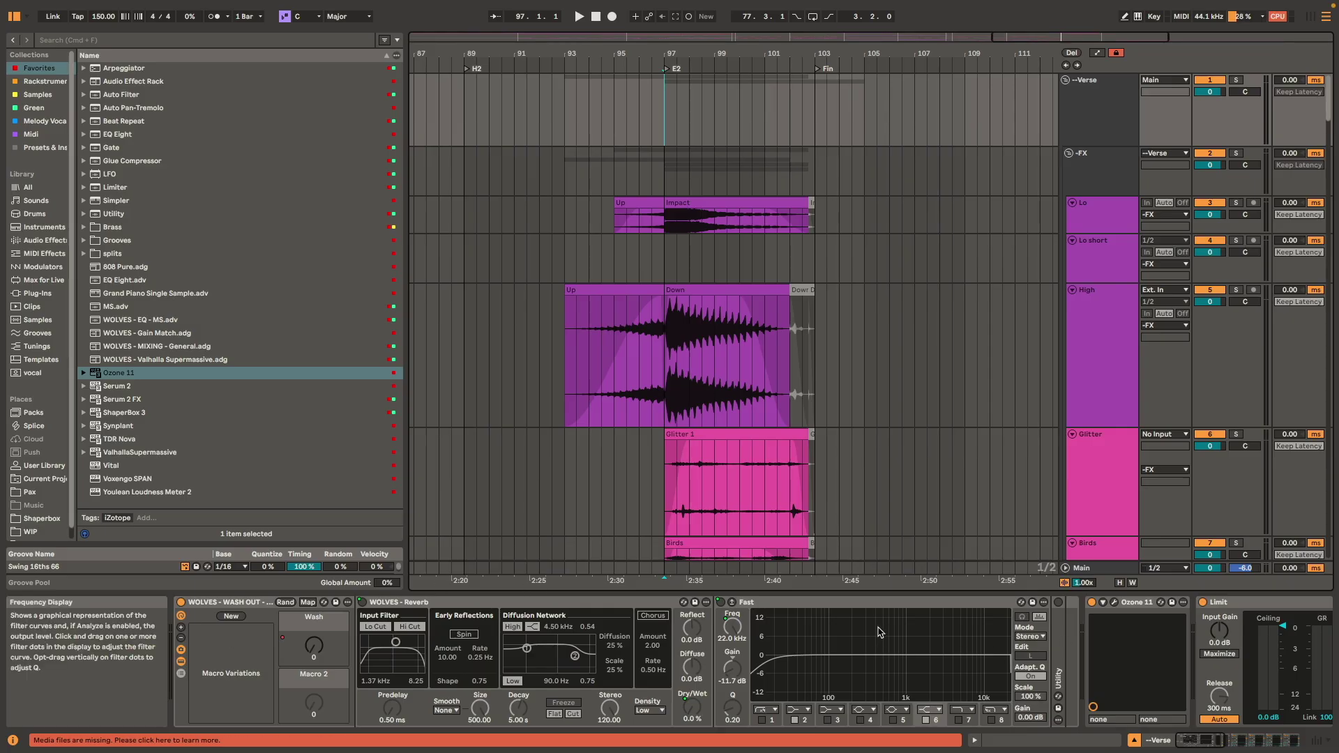
key("s")
key("space")
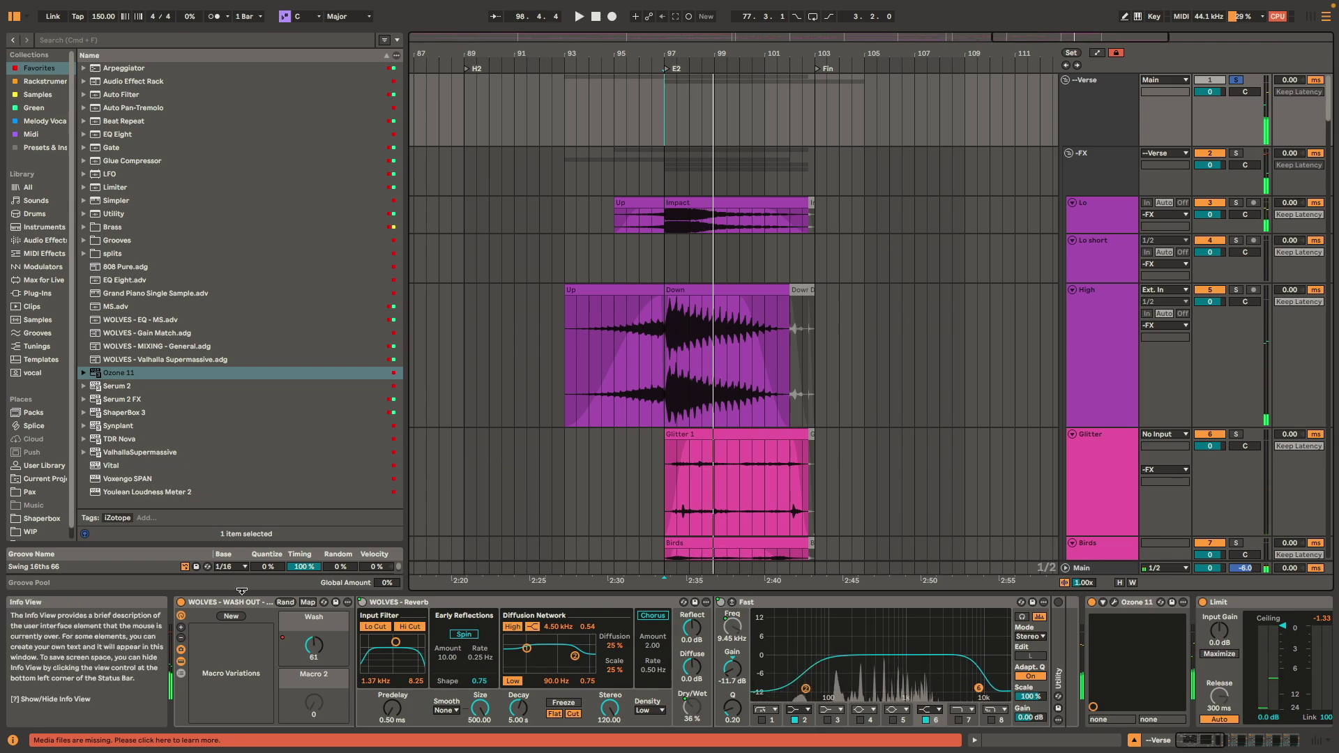
left_click(641, 107)
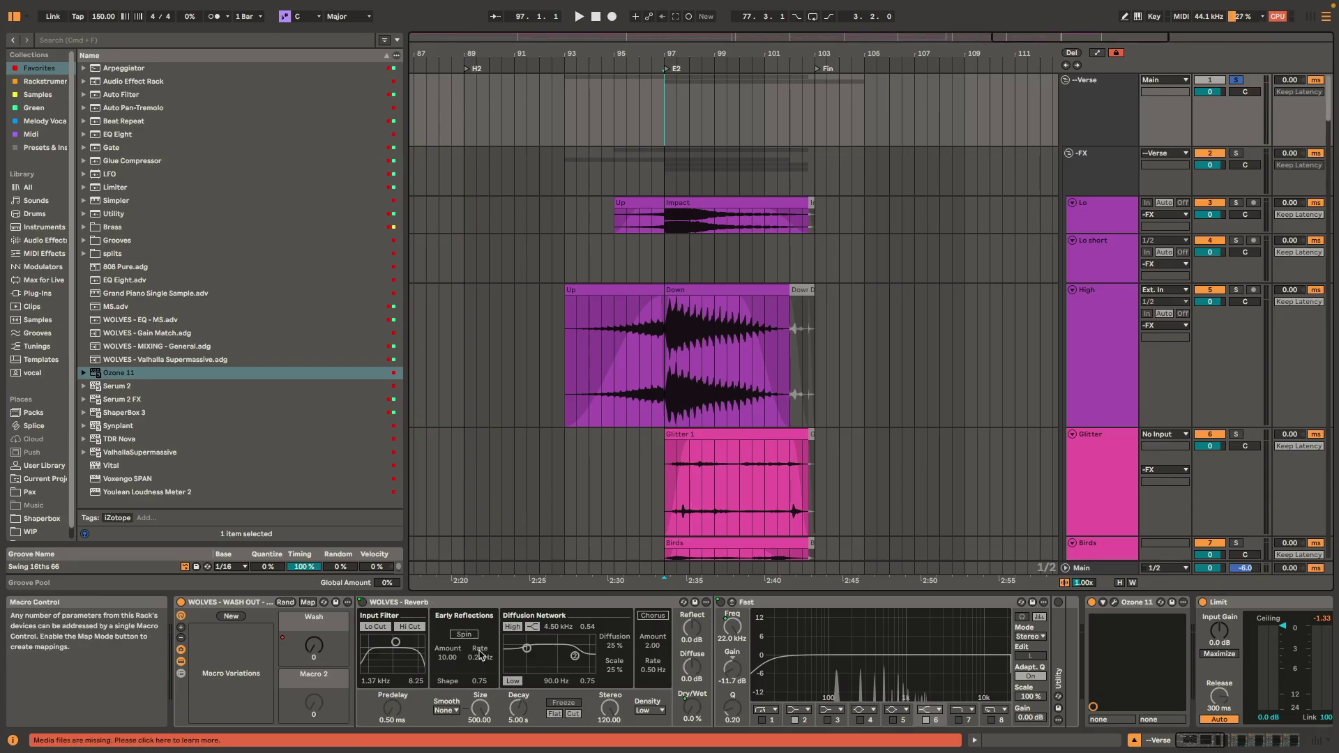
- Examine the WASH OUT rack's macro mappings, highlight the Reverb's Device On mapping, and leave the mapping view
left_click(307, 602)
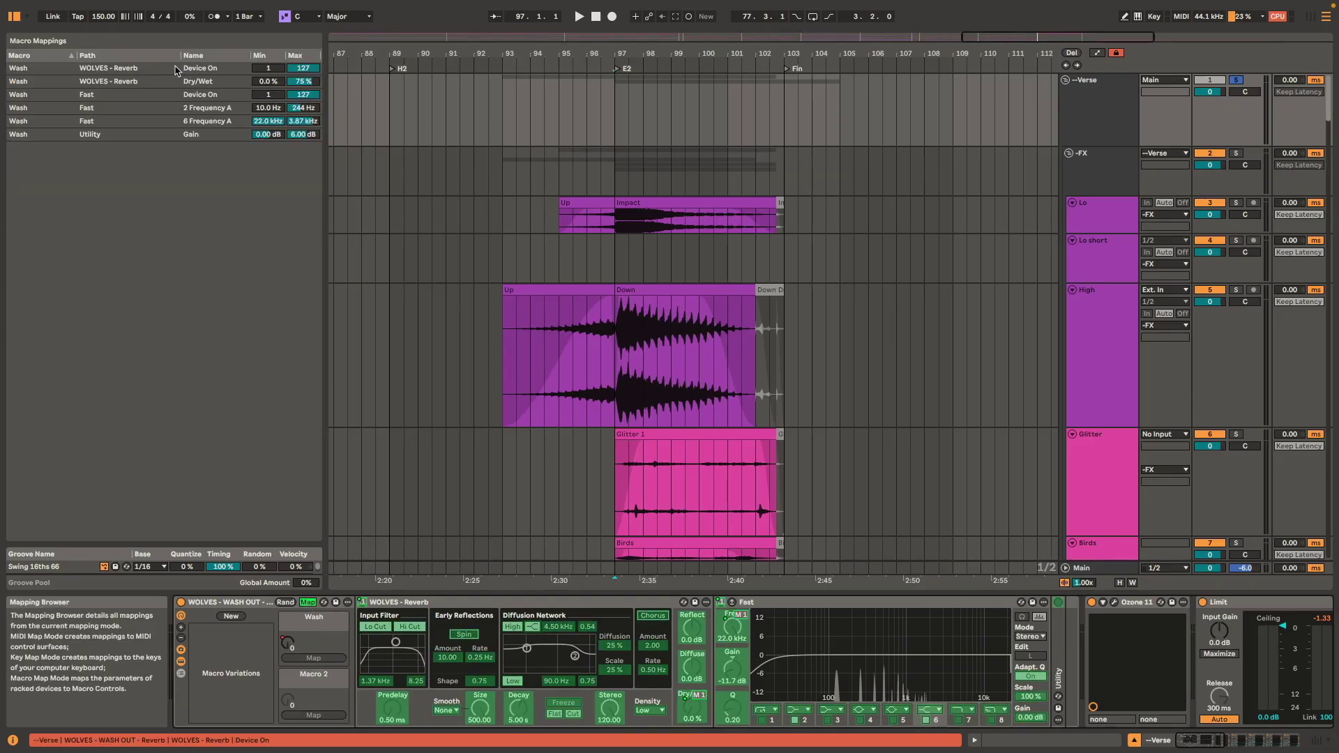
left_click(262, 70)
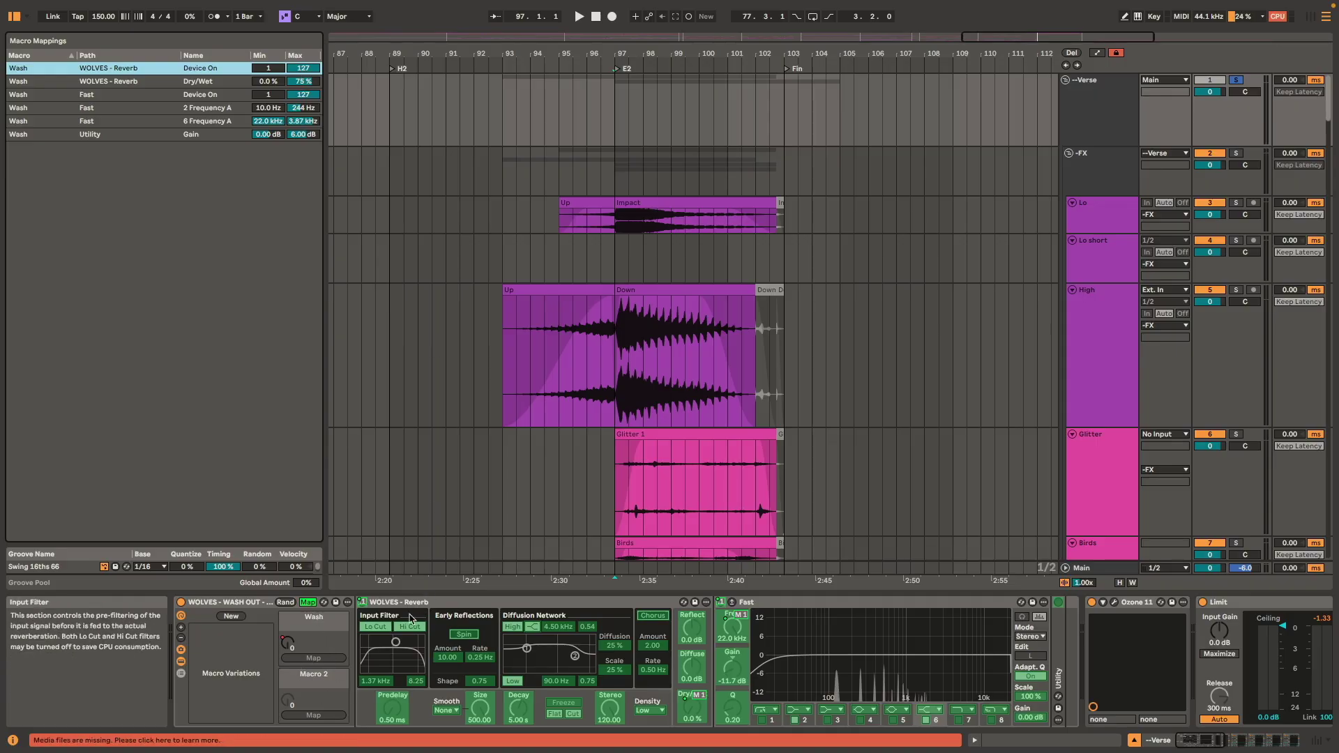
left_click(308, 602)
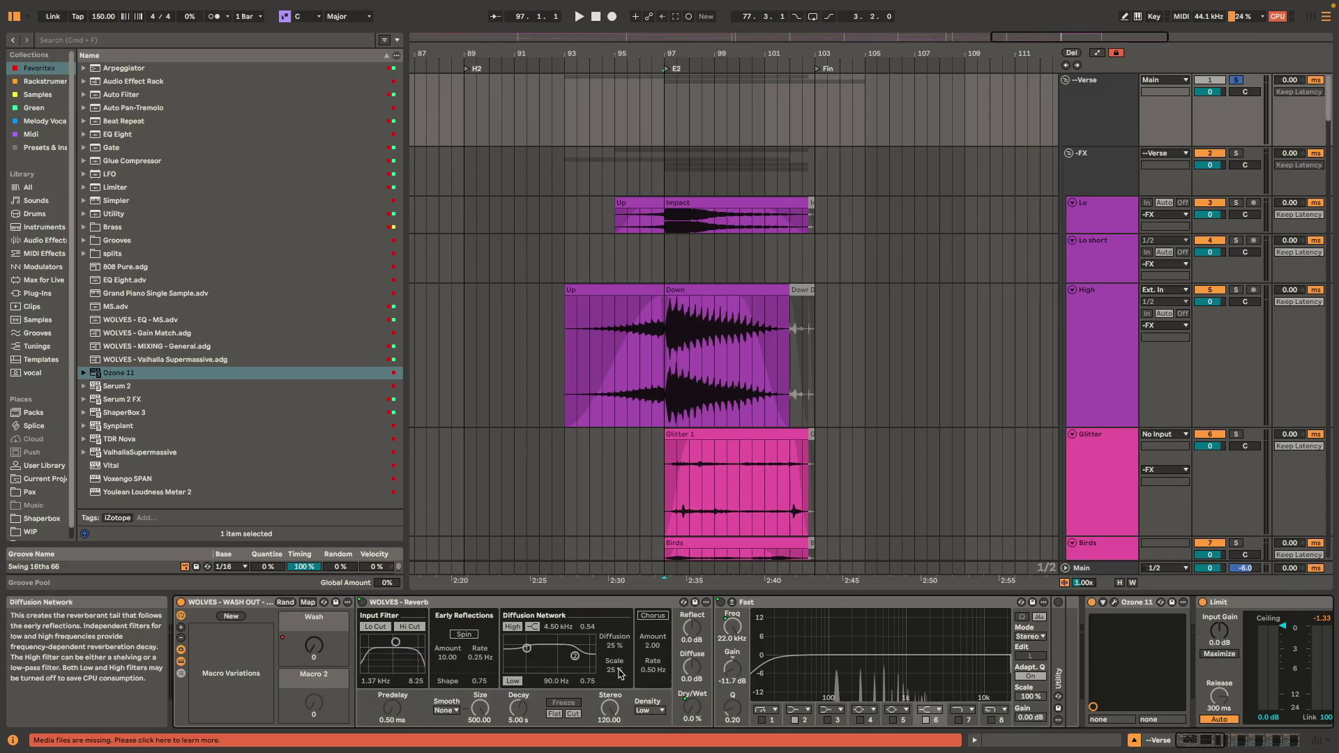
- Fold the Lo short, High, Glitter and Birds tracks in the FX group, and select the Verse group
scroll(762, 338, "down", 5)
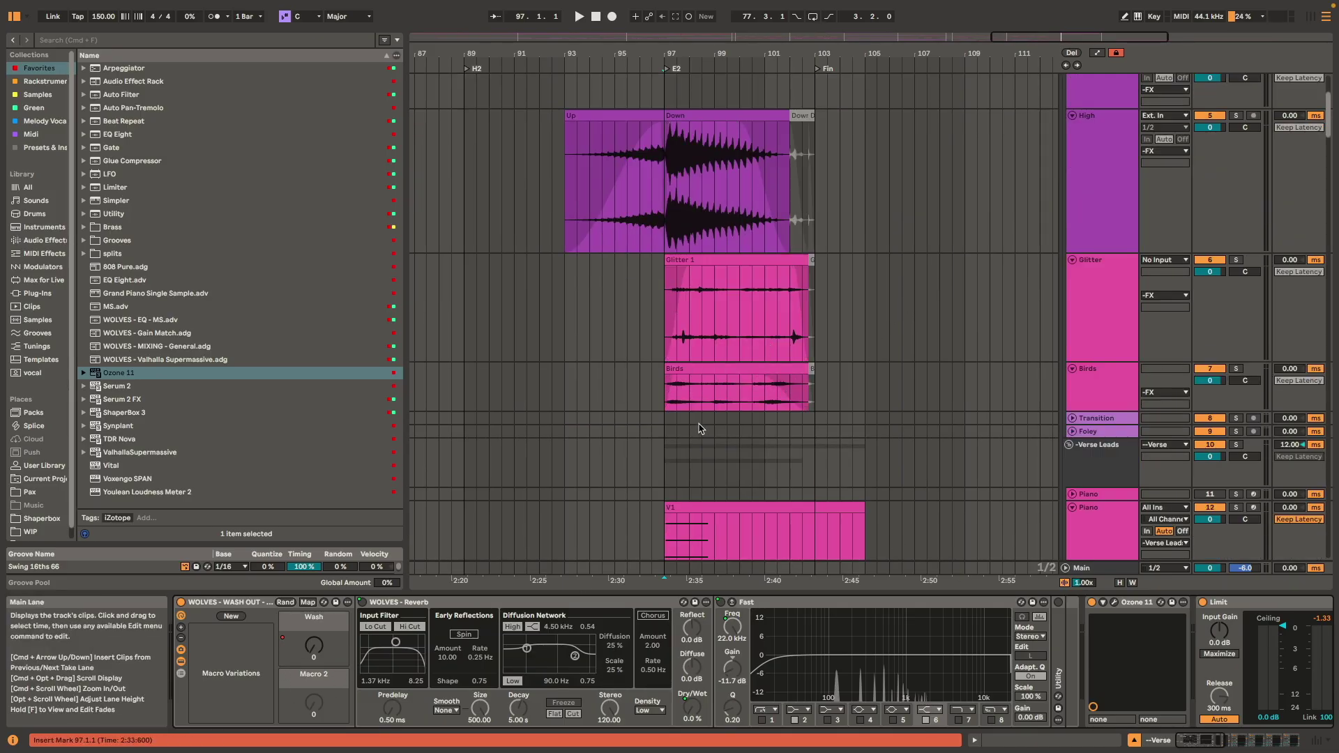
scroll(705, 427, "down", 5)
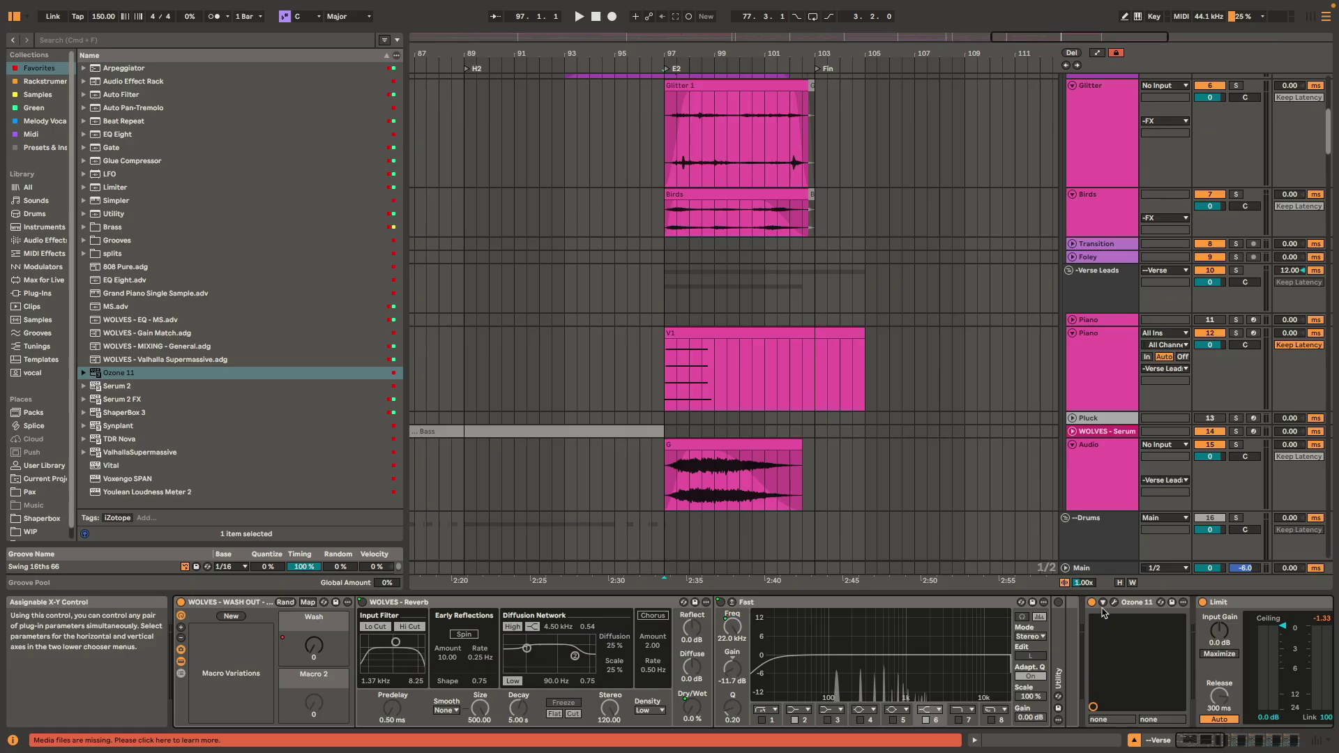
scroll(712, 128, "up", 5)
scroll(711, 128, "down", 3)
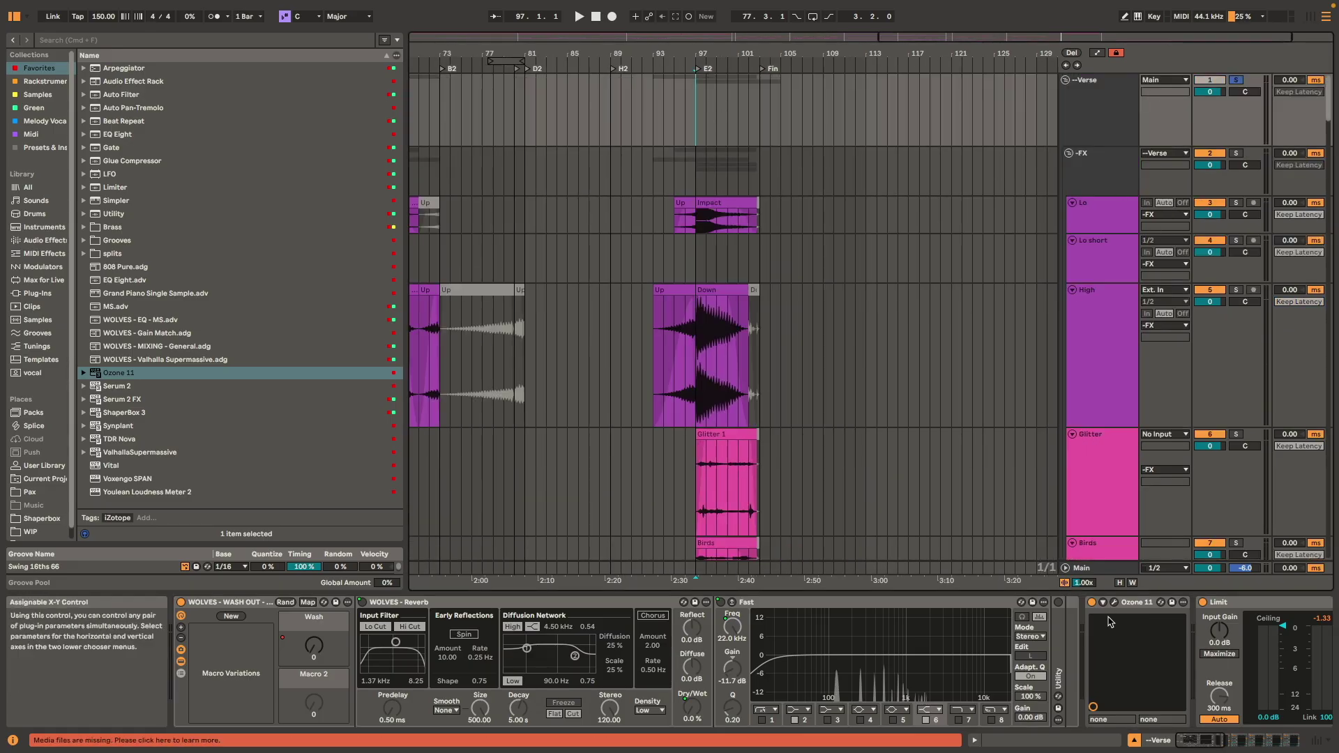
scroll(1067, 439, "down", 3)
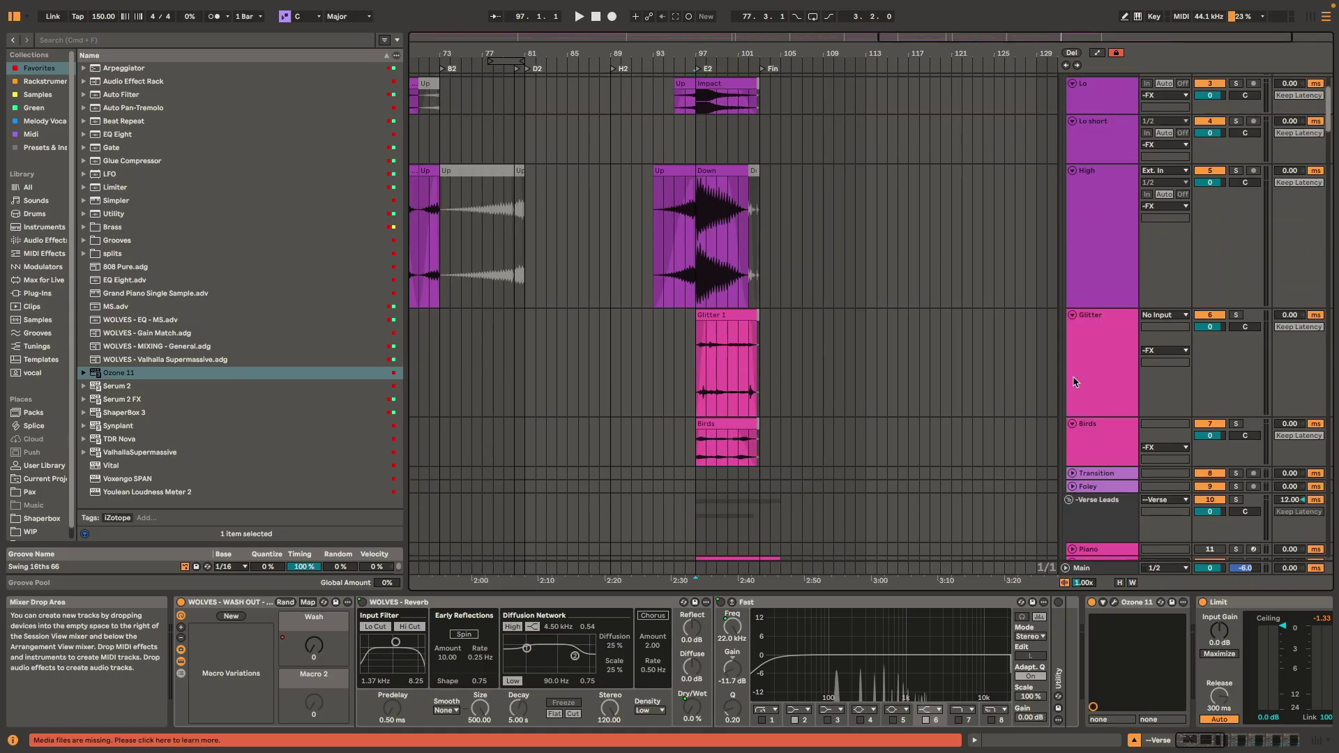
left_click_drag(1013, 443, 1025, 139)
key("u")
scroll(1013, 164, "up", 3)
scroll(1047, 140, "down", 3)
scroll(1081, 126, "up", 3)
left_click(1103, 116)
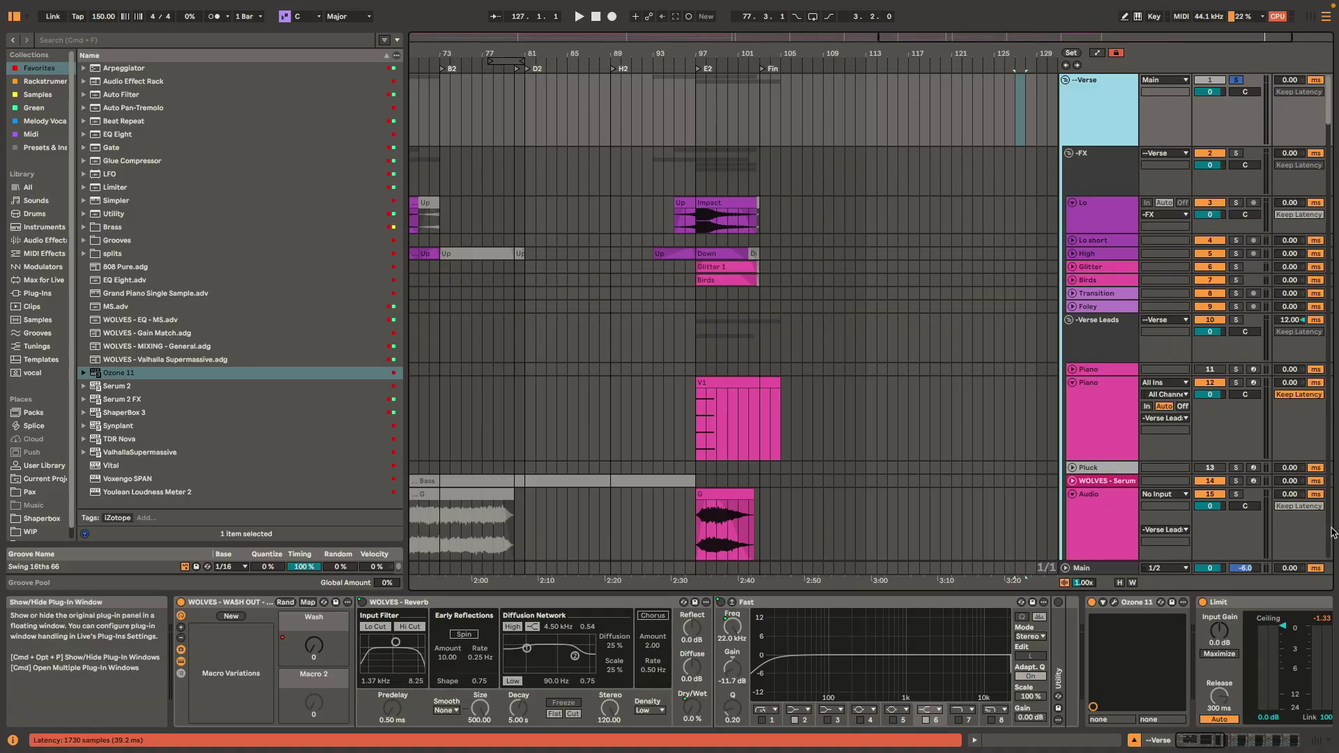
- Open the Verse group's Ozone 11, view its Imager and Exciter modules, and close the plug-in window
left_click(1114, 602)
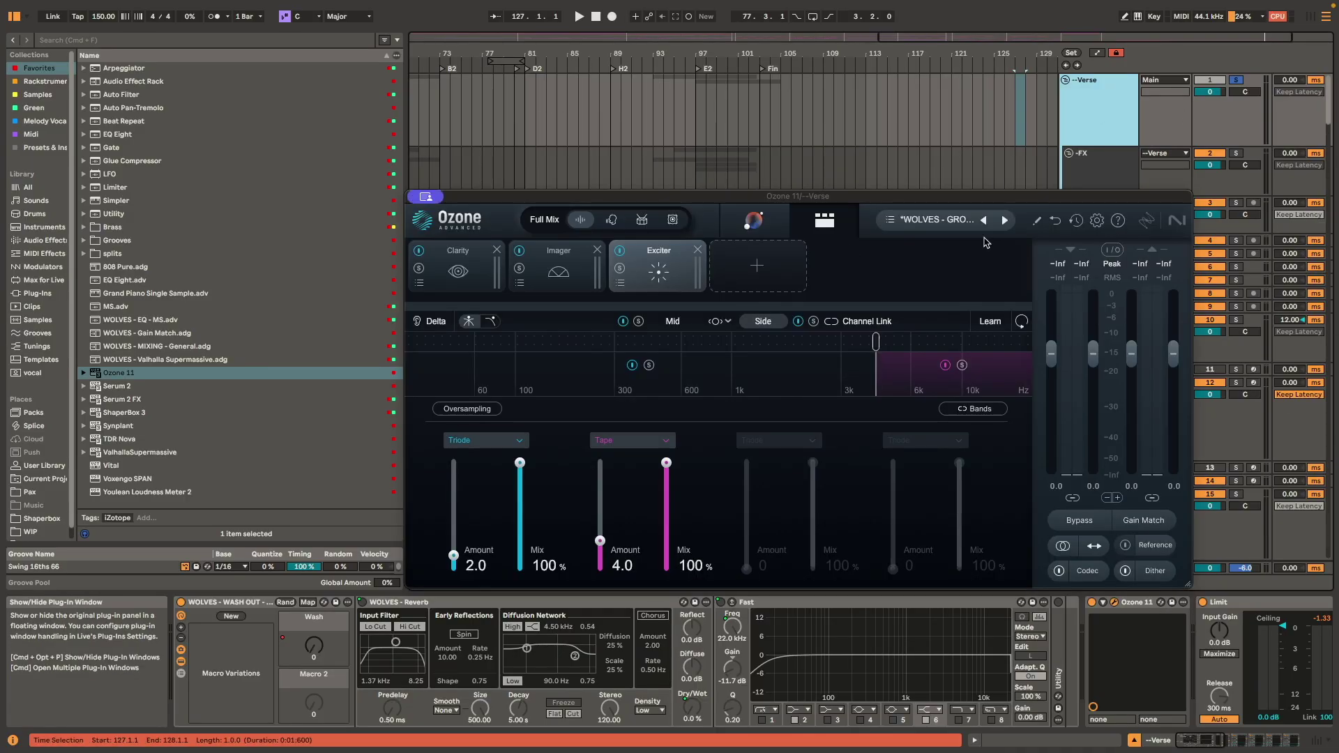
left_click(573, 267)
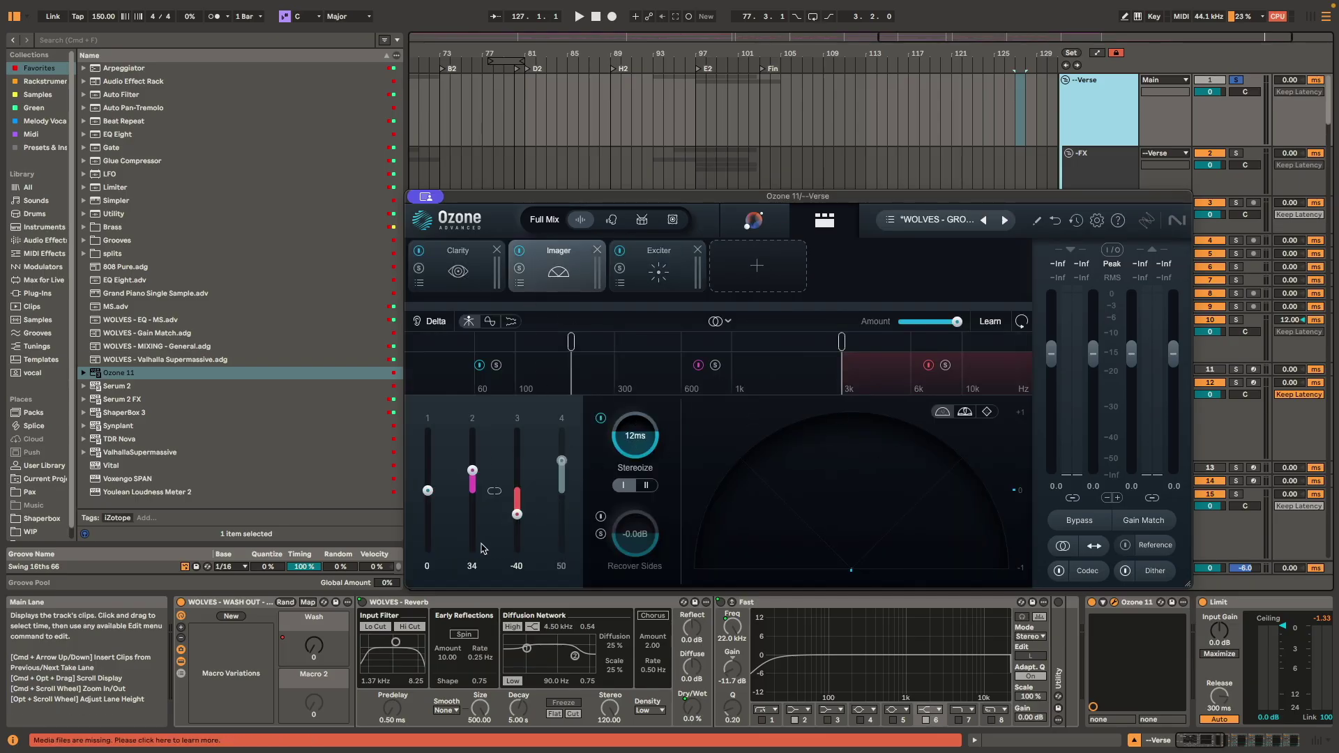
left_click(664, 265)
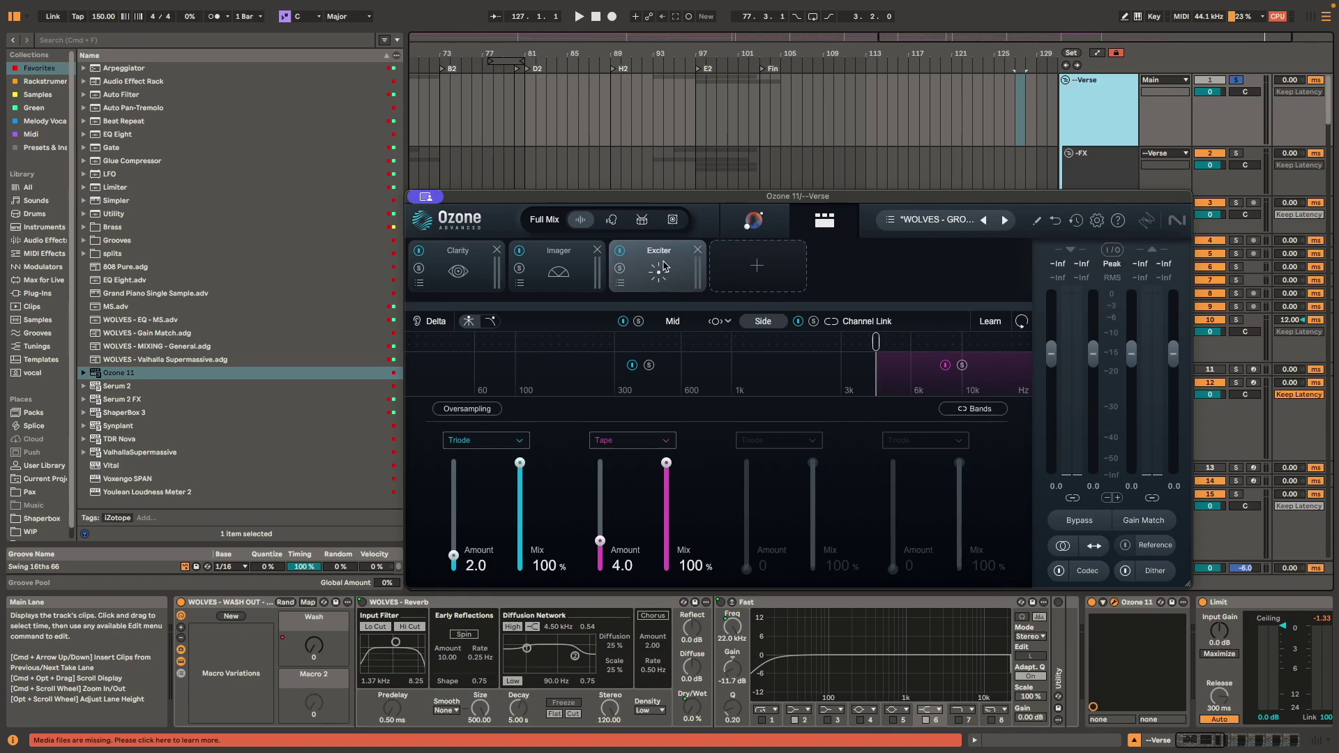
left_click(427, 200)
left_click(842, 290)
- Fold the Build Drums and Drop Drums groups
scroll(830, 290, "down", 15)
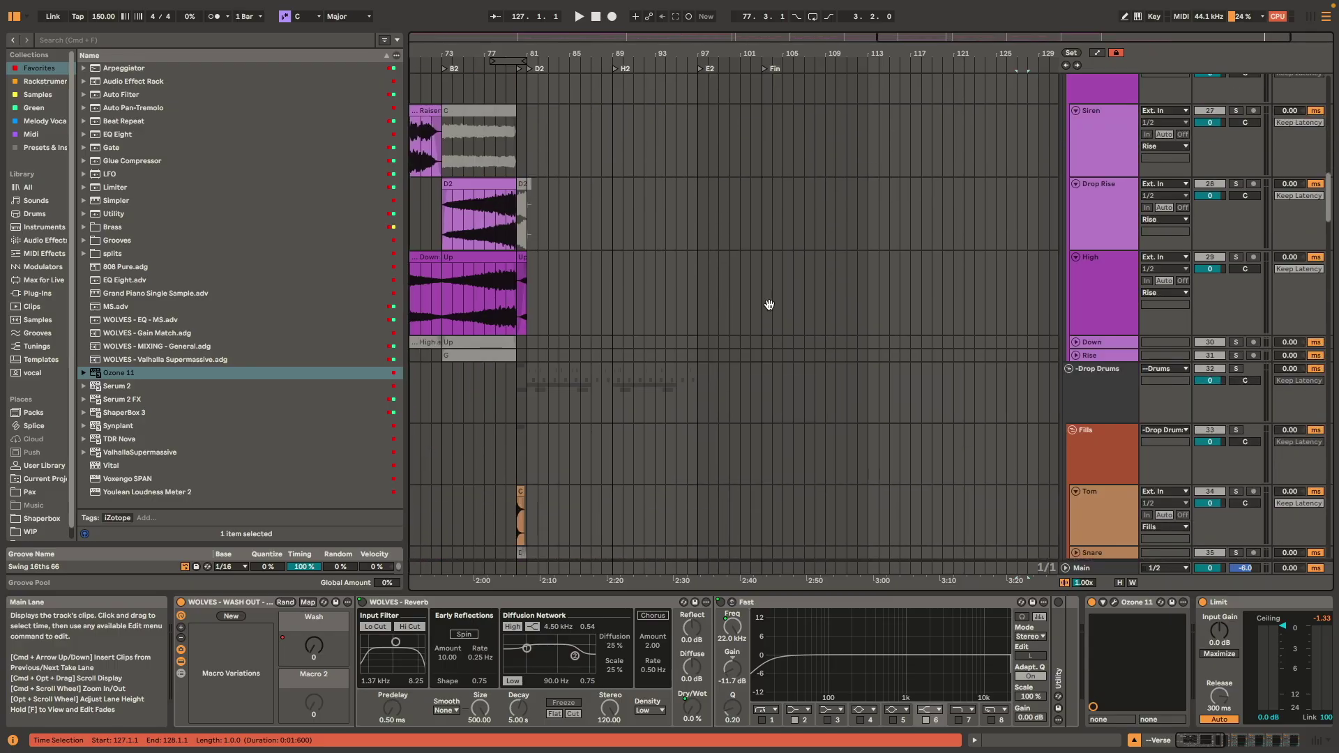
scroll(770, 304, "up", 10)
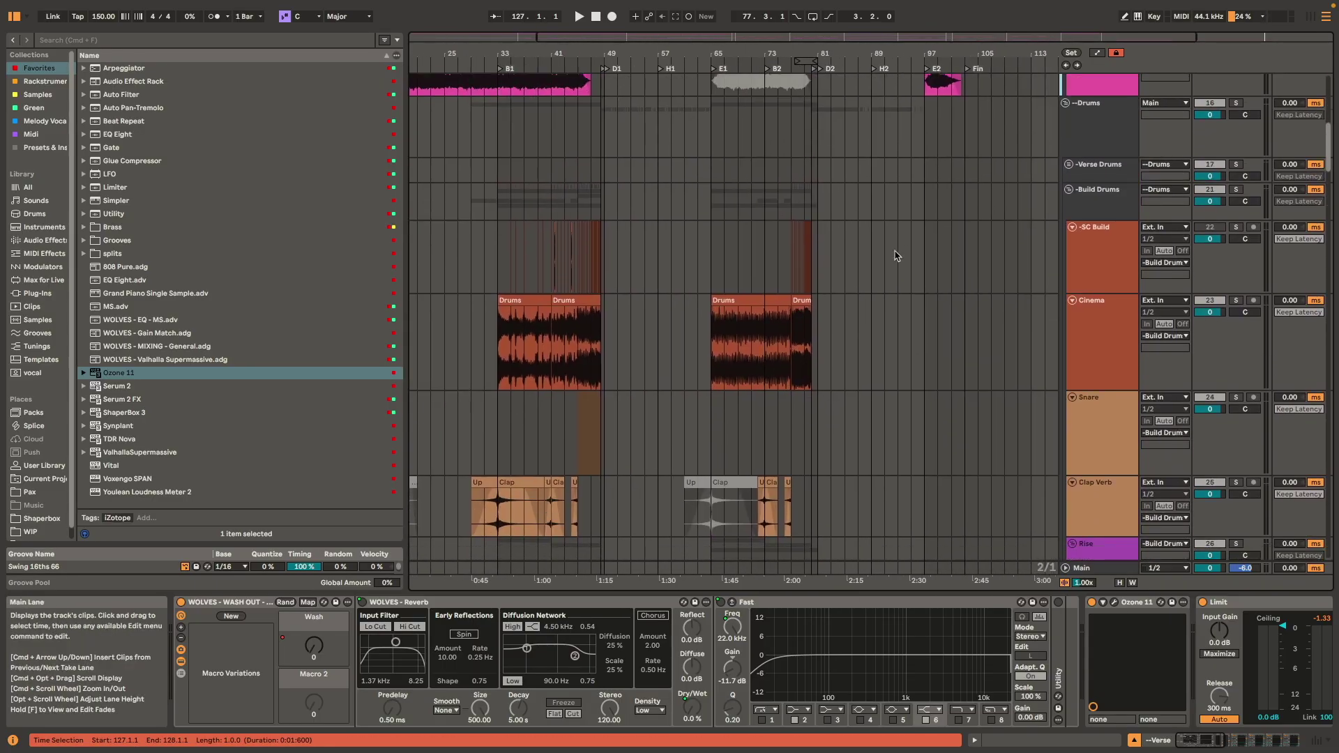
left_click(1068, 189)
left_click(1068, 215)
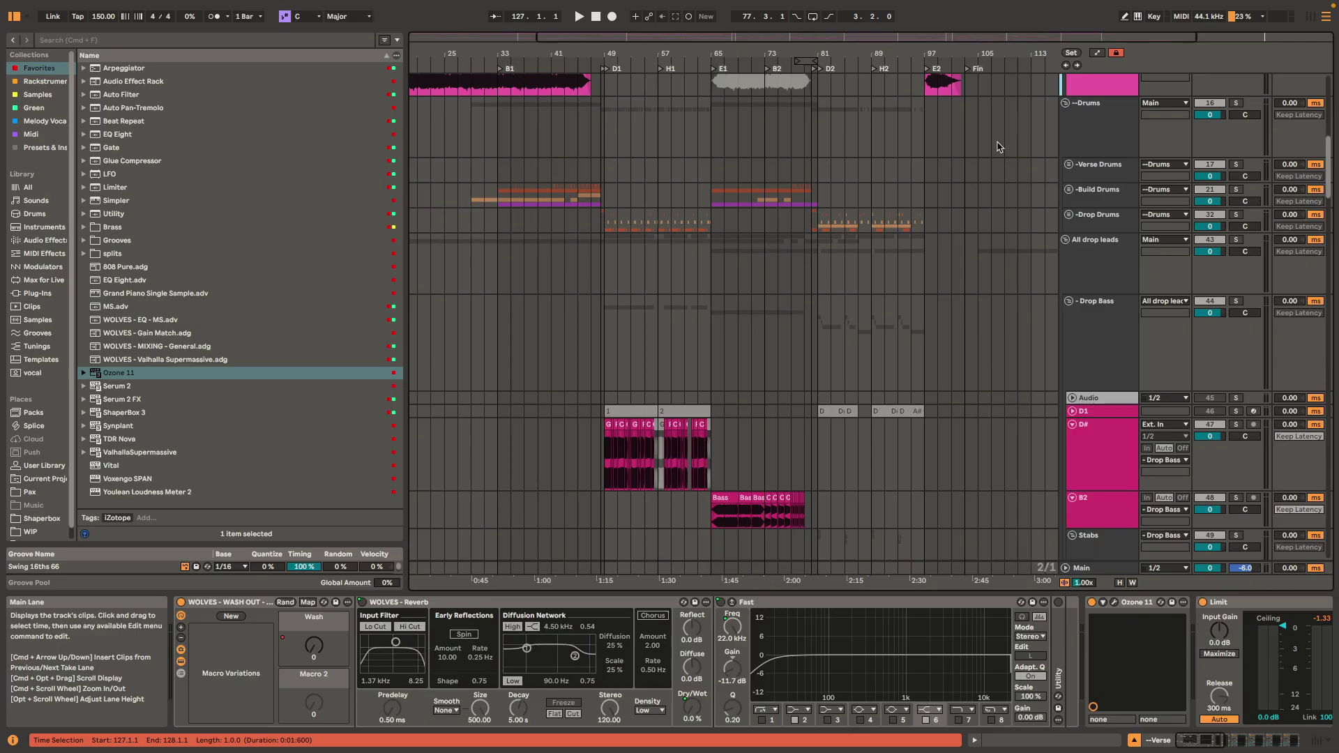
- Solo the Drums group and play it from the D1 marker at 49.1.1
left_click(818, 138)
left_click(608, 137)
key("space")
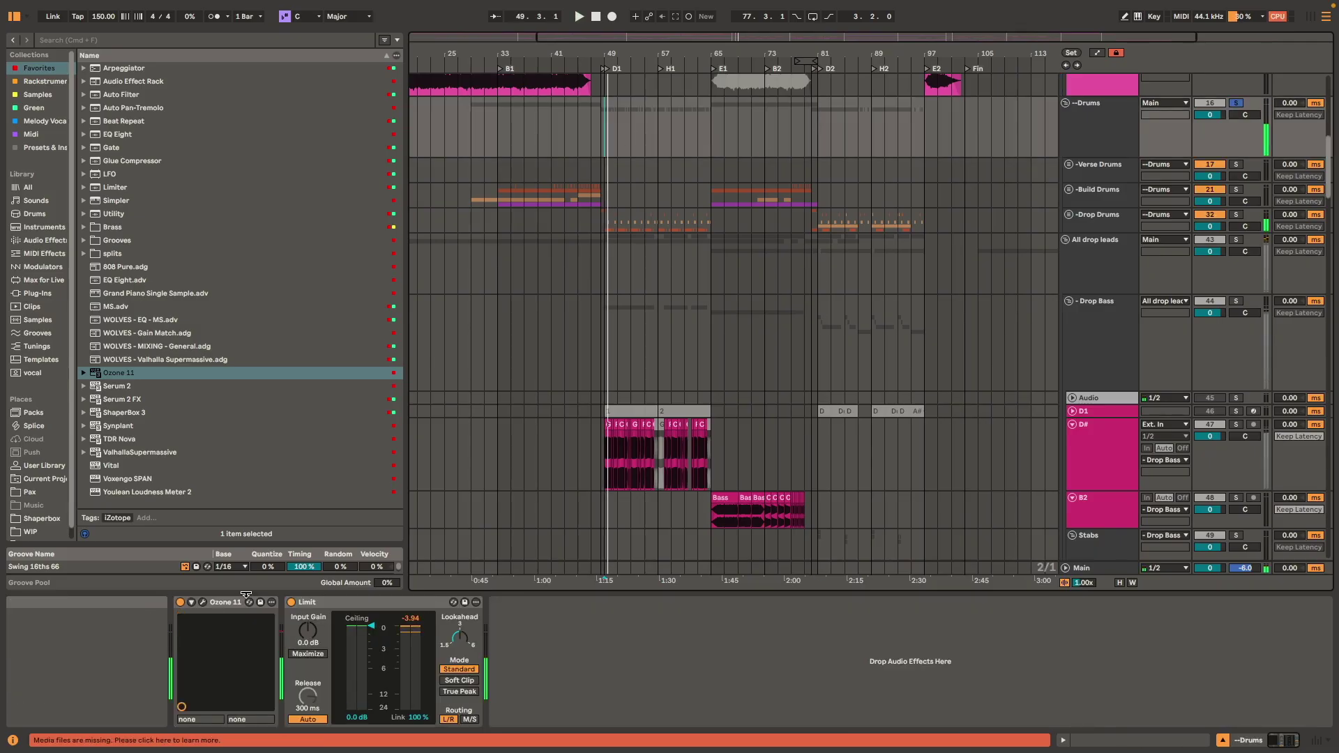
- Open the Drums group's Ozone 11, view its Imager, Exciter and Spectral Shaper modules, and close the plug-in window
left_click(203, 602)
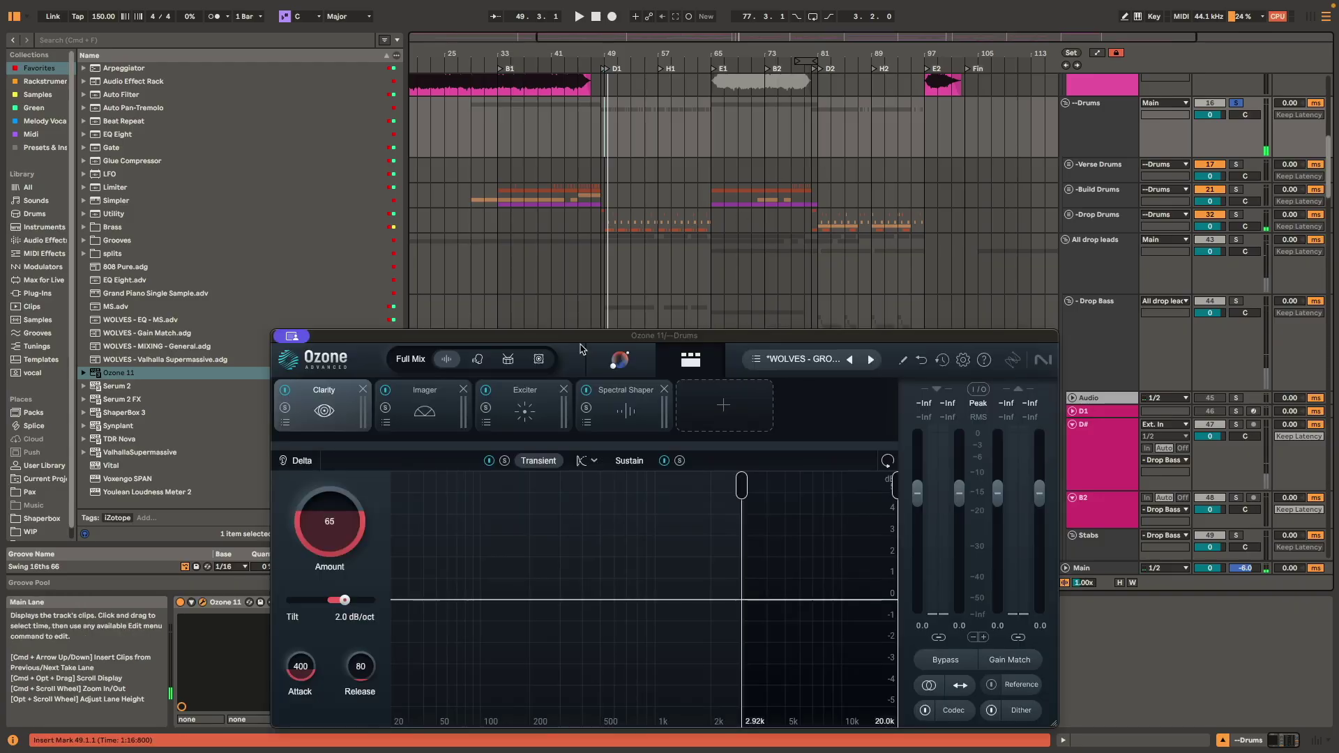
left_click_drag(591, 341, 772, 174)
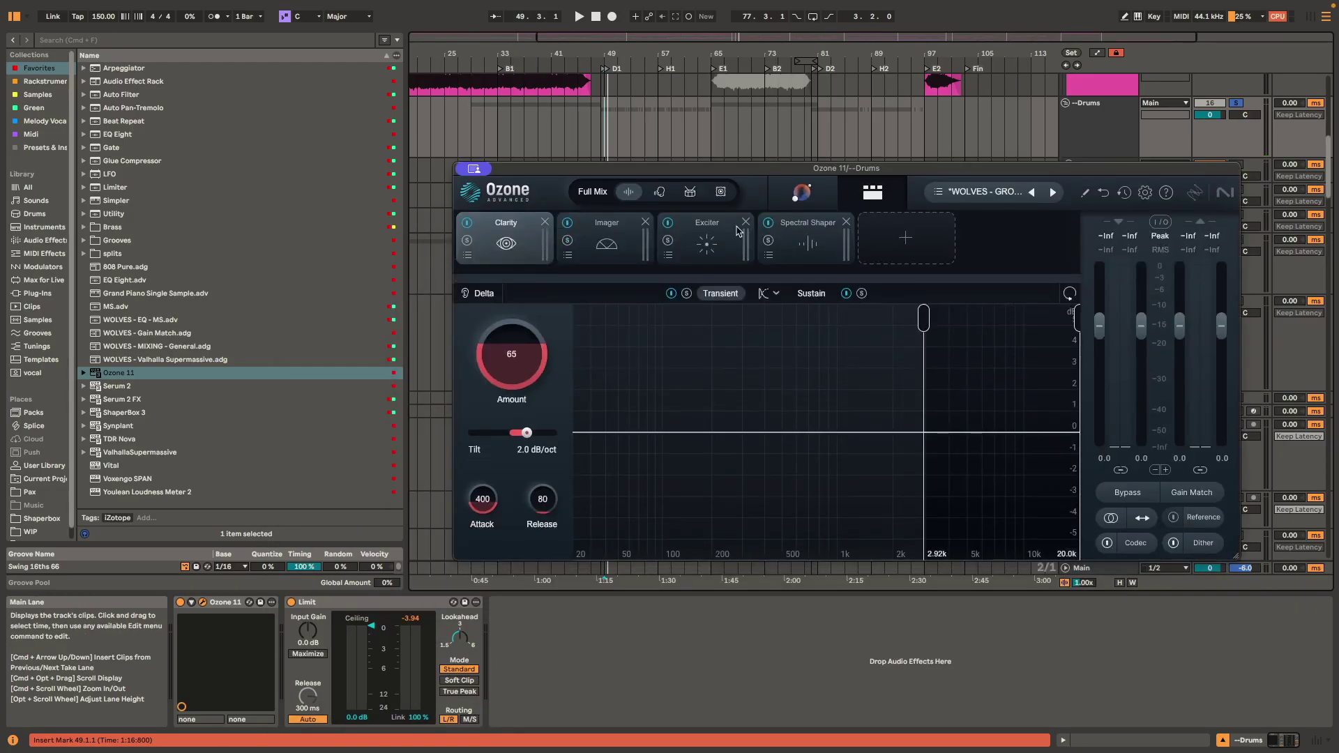
left_click(615, 240)
left_click(707, 237)
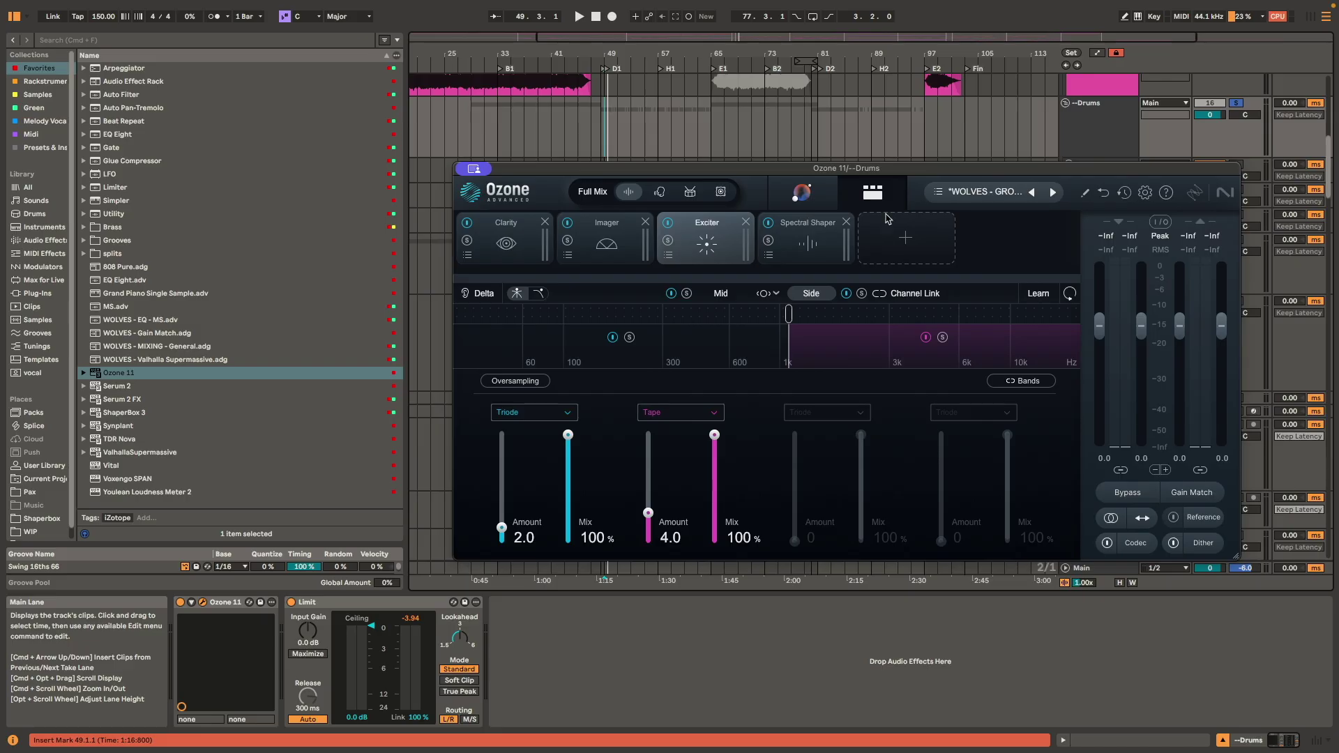
left_click(808, 237)
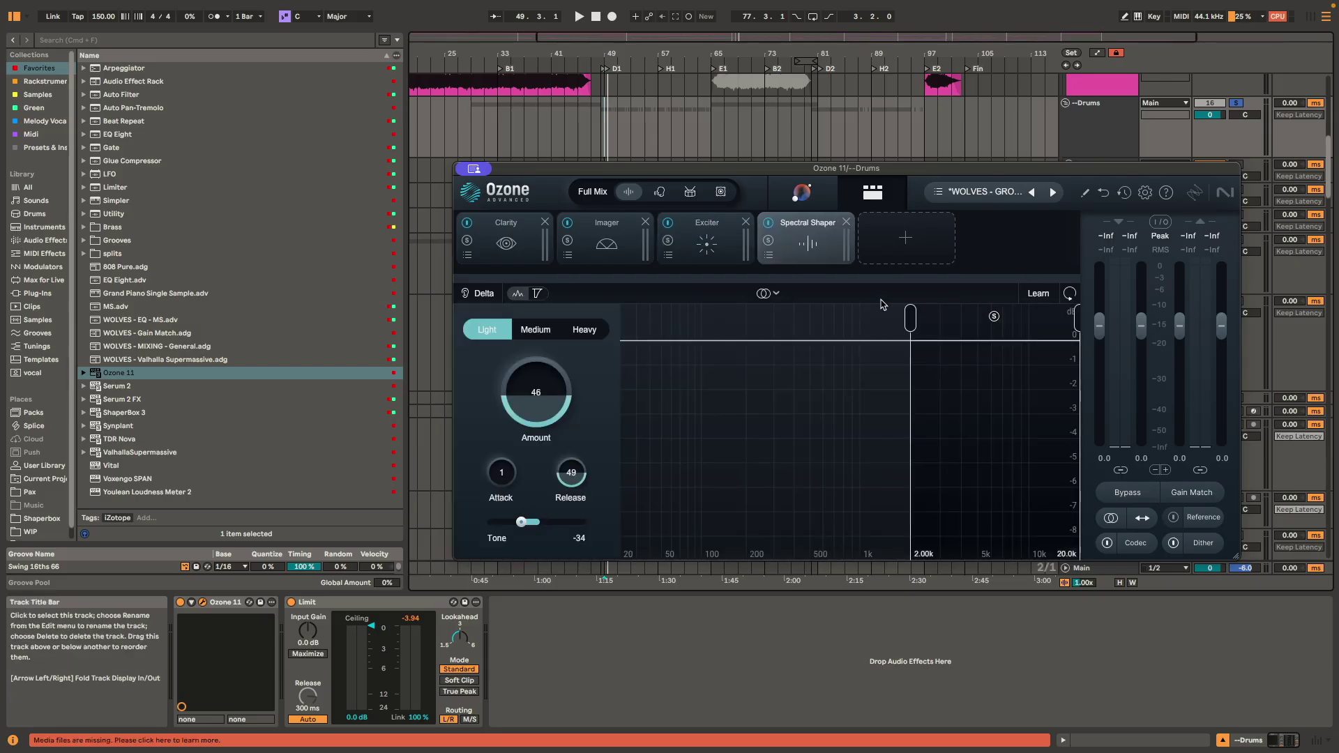
left_click(474, 169)
left_click(523, 200)
- Fold the Drop Bass group, and solo the All drop leads group with the insert mark at 49.1.1
scroll(801, 255, "down", 5)
scroll(890, 145, "up", 3)
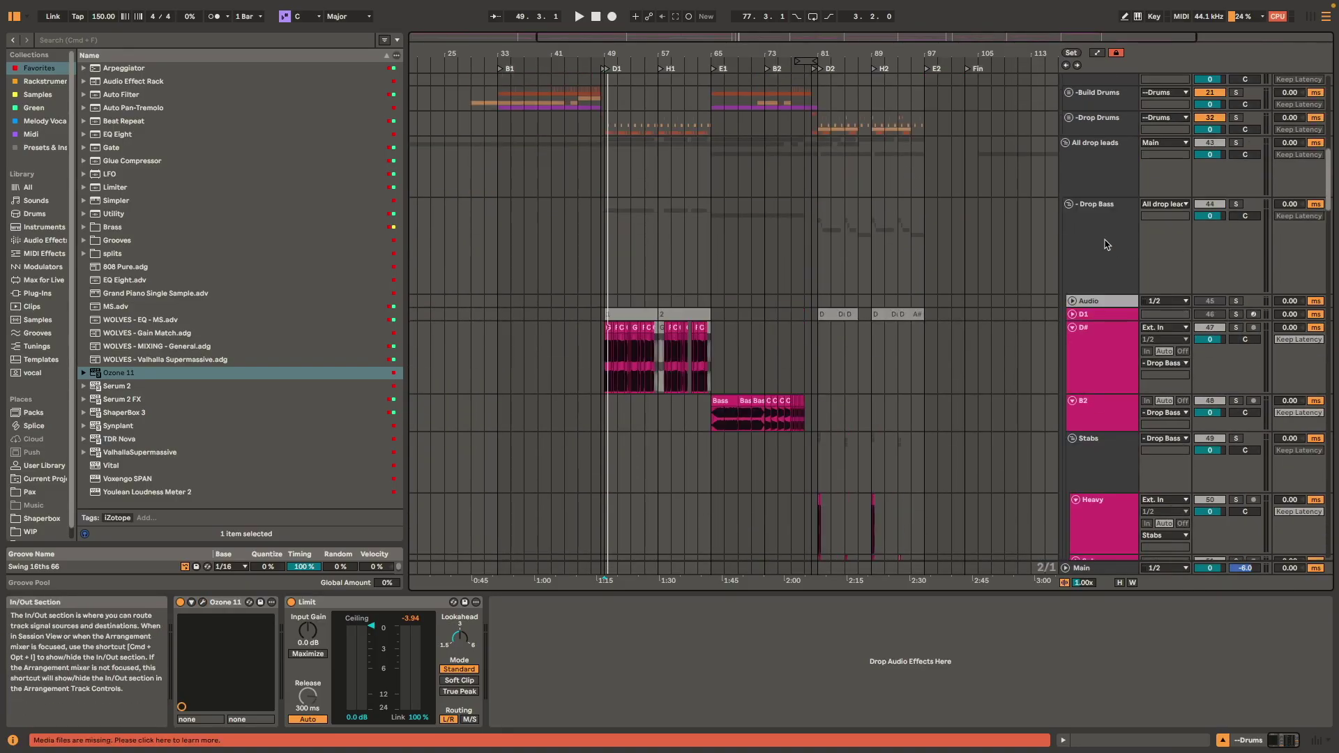
left_click(1068, 204)
left_click(610, 192)
key("s")
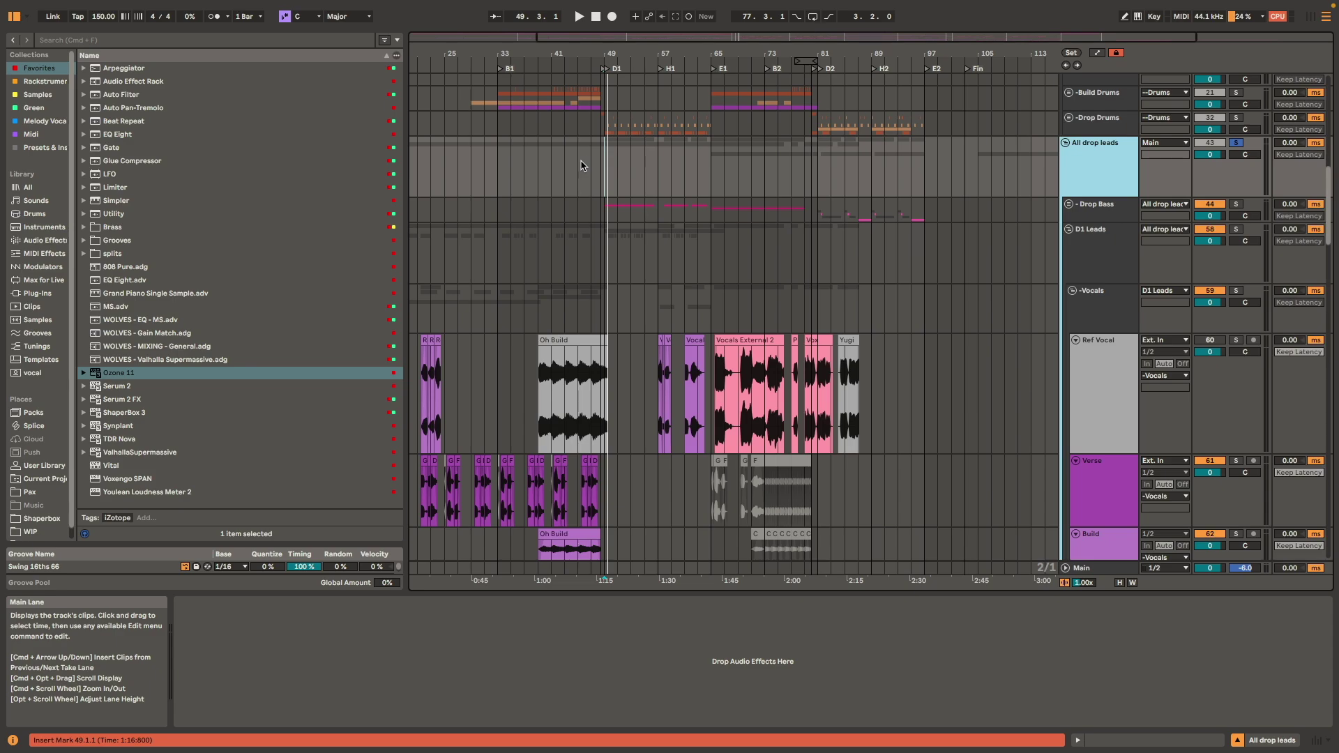
left_click(602, 152)
- Show the D1 Leads group's devices, and fold its Vocals group and Saw track
left_click(1095, 227)
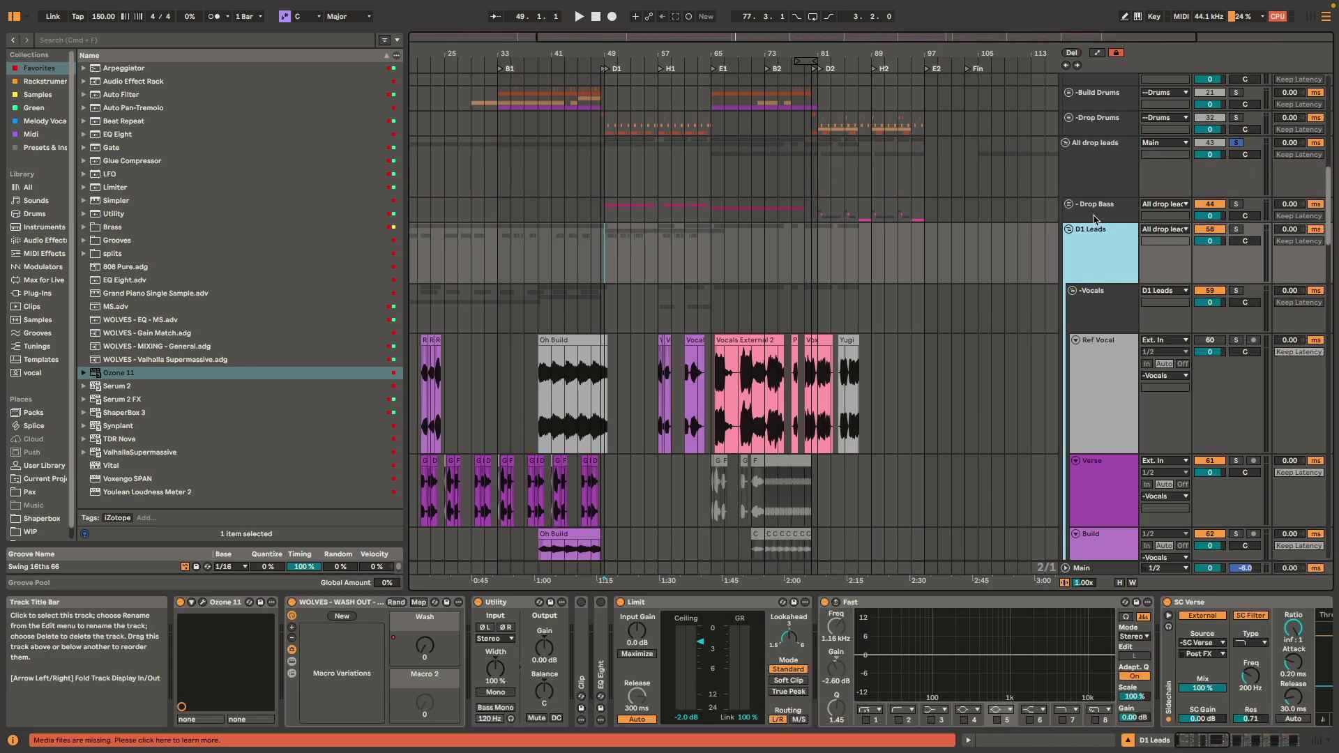
left_click(1101, 209)
left_click(1097, 271)
scroll(813, 318, "down", 3)
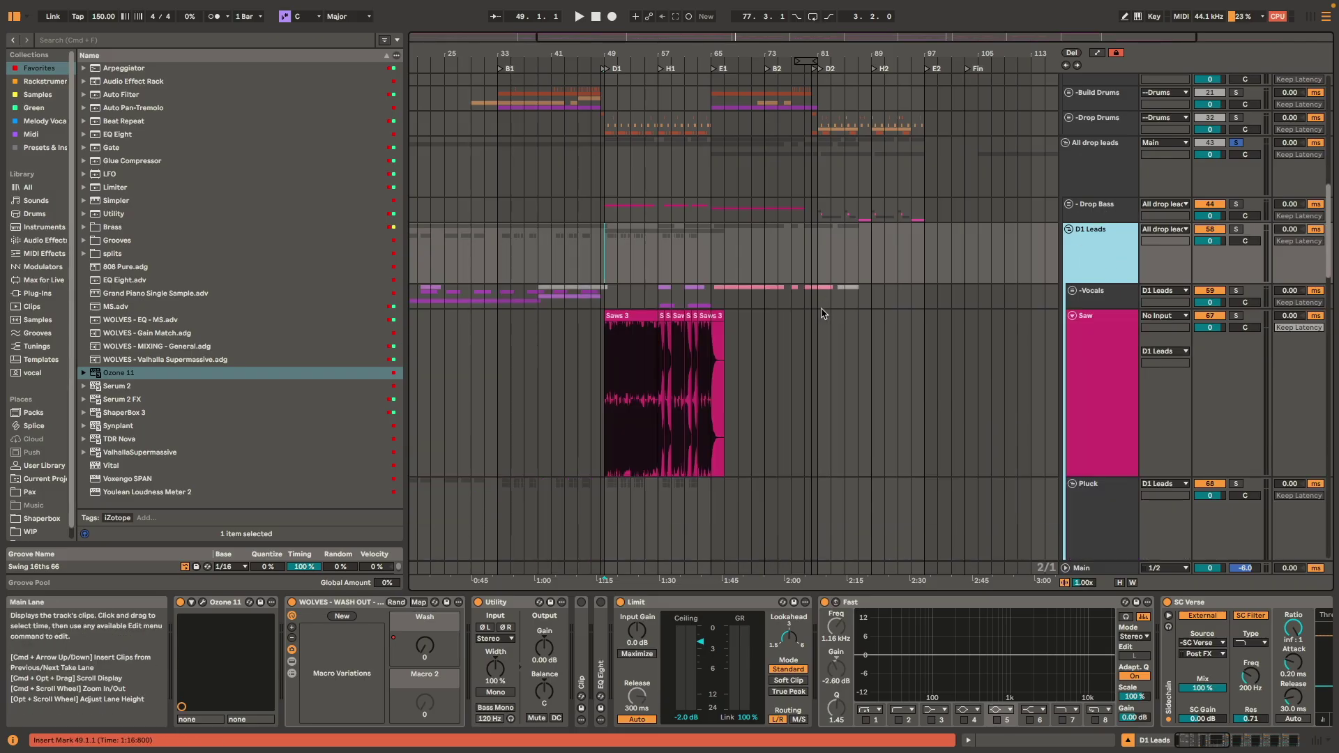
scroll(813, 342, "down", 5)
scroll(1033, 313, "down", 3)
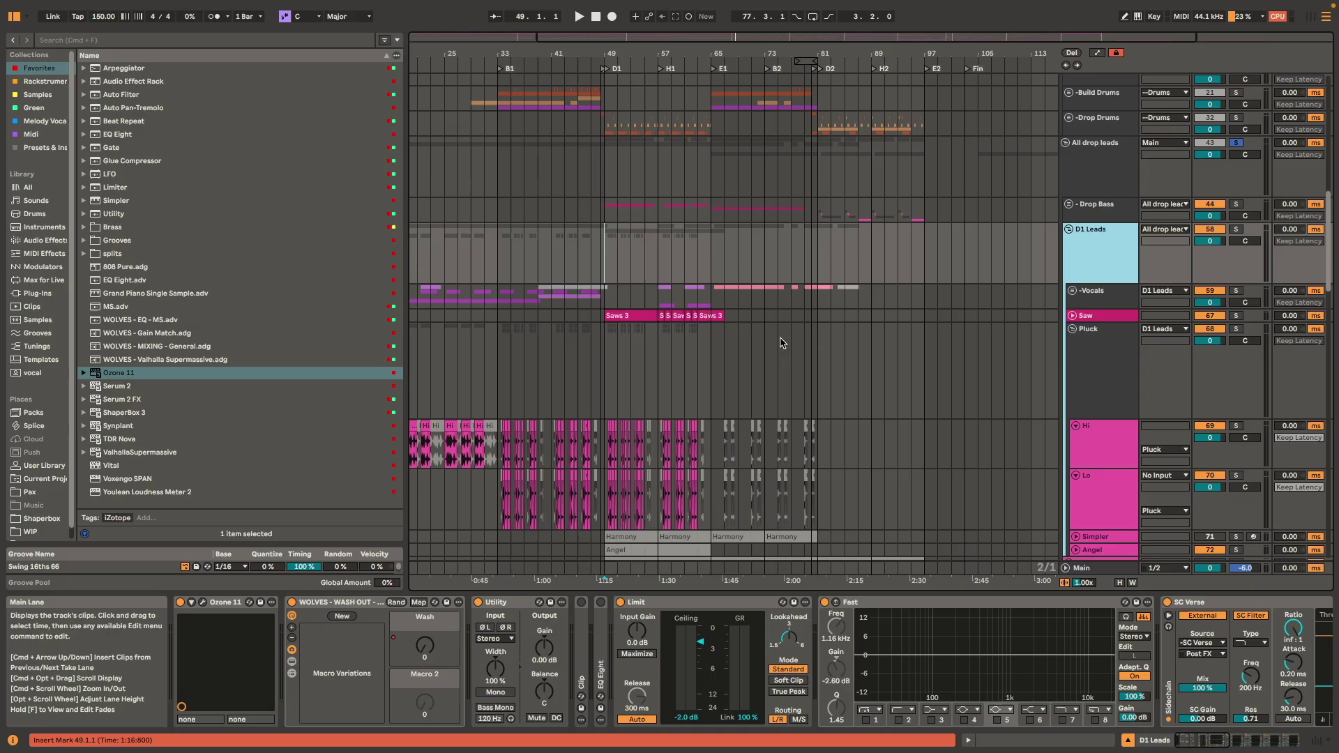
- Show the Drop Bass group's device chain and examine its sidechain compressors through SC Kick
left_click(1113, 204)
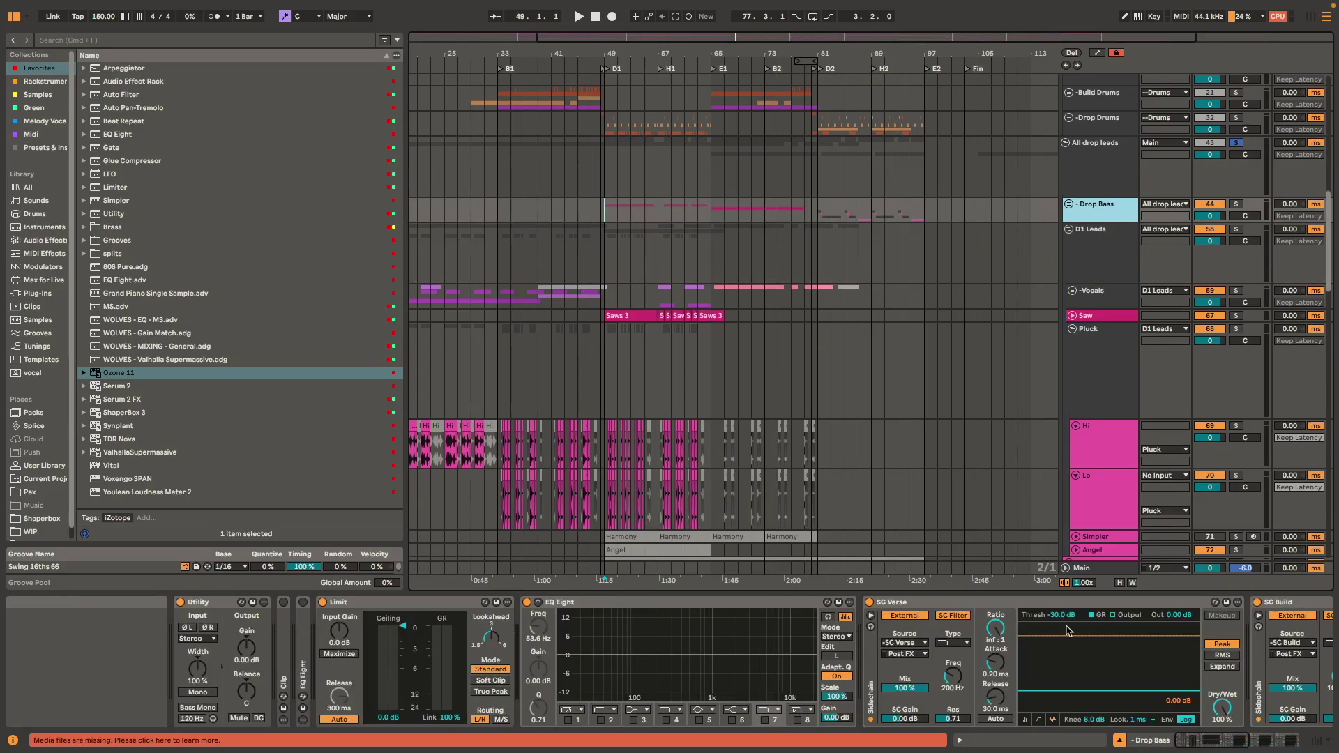
scroll(921, 691, "right", 10)
left_click(1152, 602)
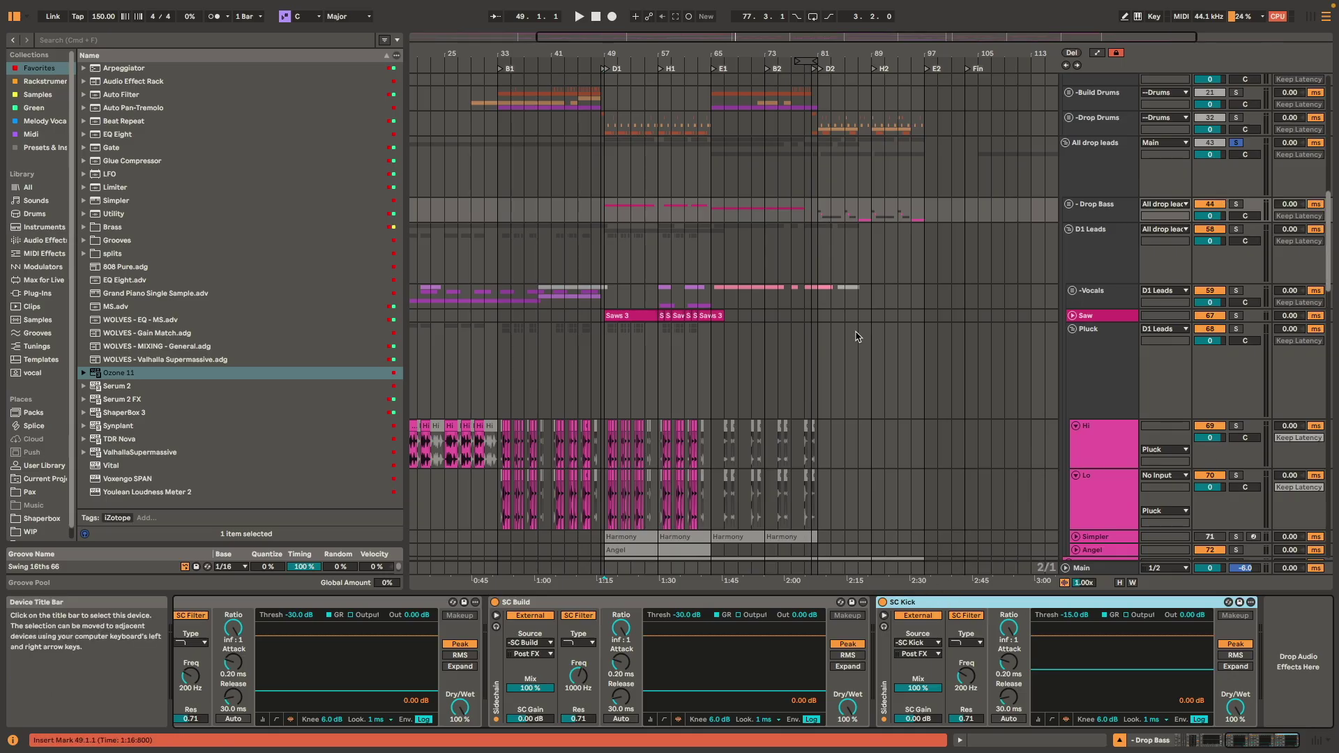
- Show the D2 group's device chain with its Ozone 11, Cut harsh, WASH OUT and Duck Bass devices
scroll(913, 270, "left", 5)
scroll(913, 270, "down", 2)
scroll(880, 335, "right", 9)
scroll(880, 335, "down", 5)
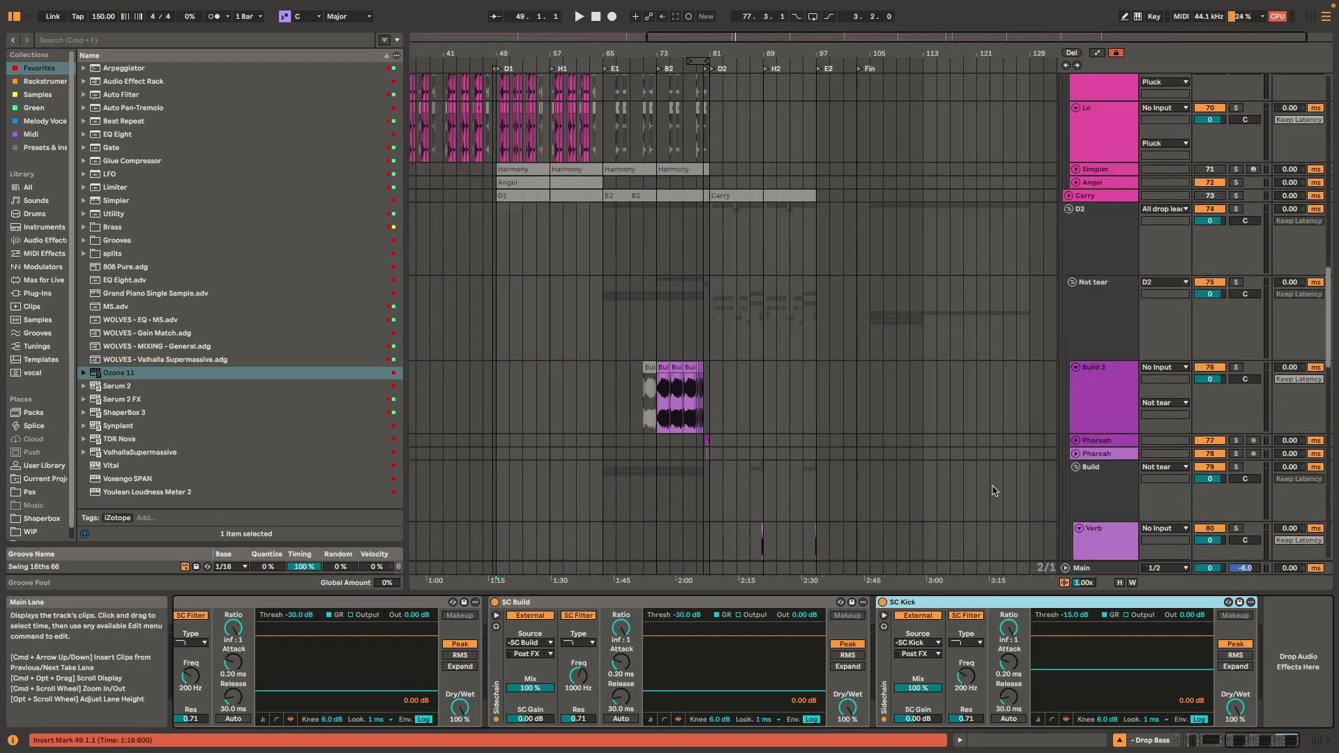
left_click(1077, 249)
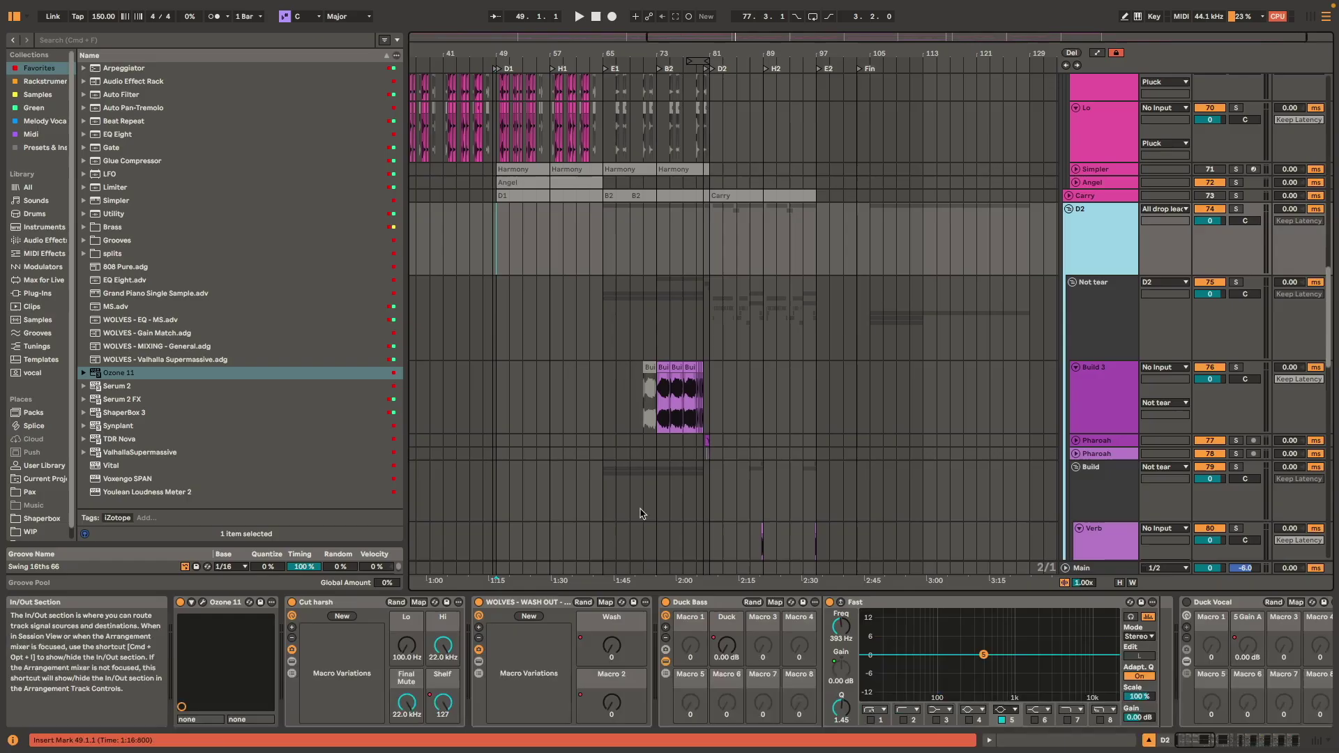
scroll(658, 298, "down", 1)
scroll(658, 298, "right", 2)
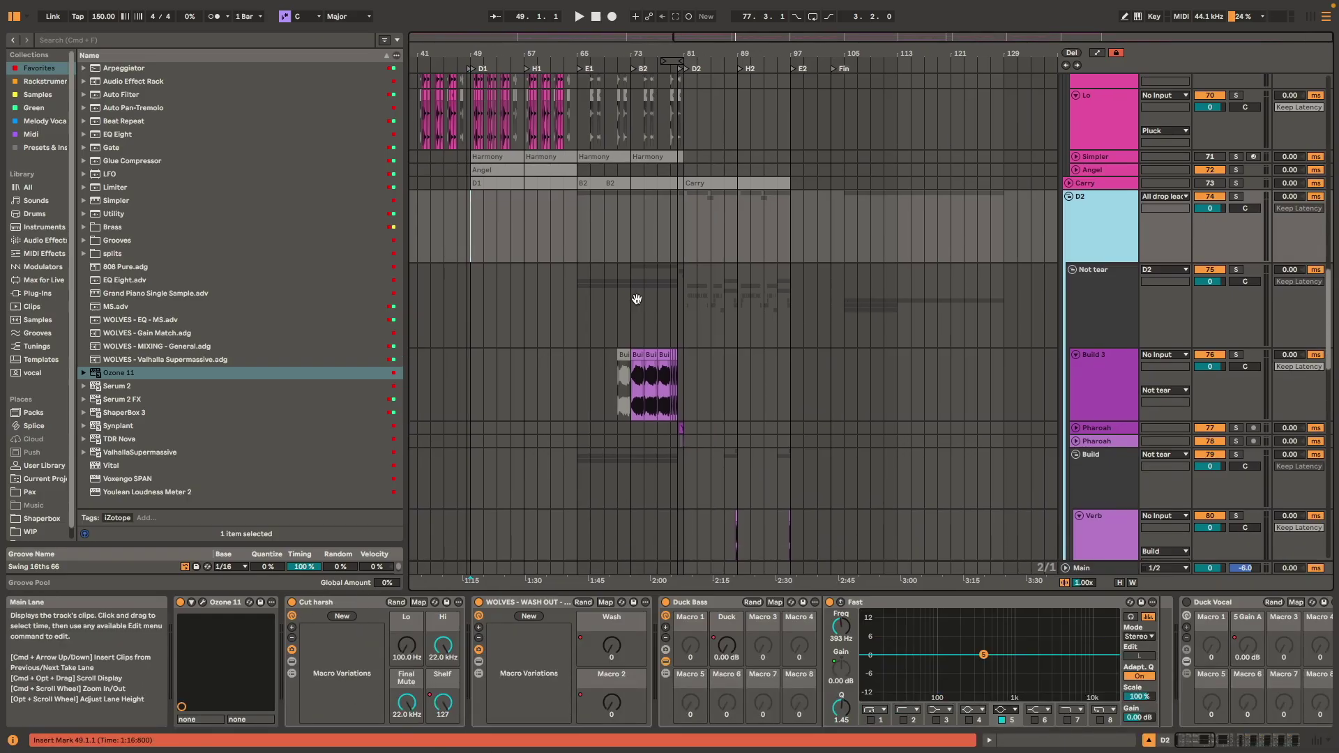
- Solo the D2 group and play it briefly from 81.1.1
left_click(698, 201)
key("s")
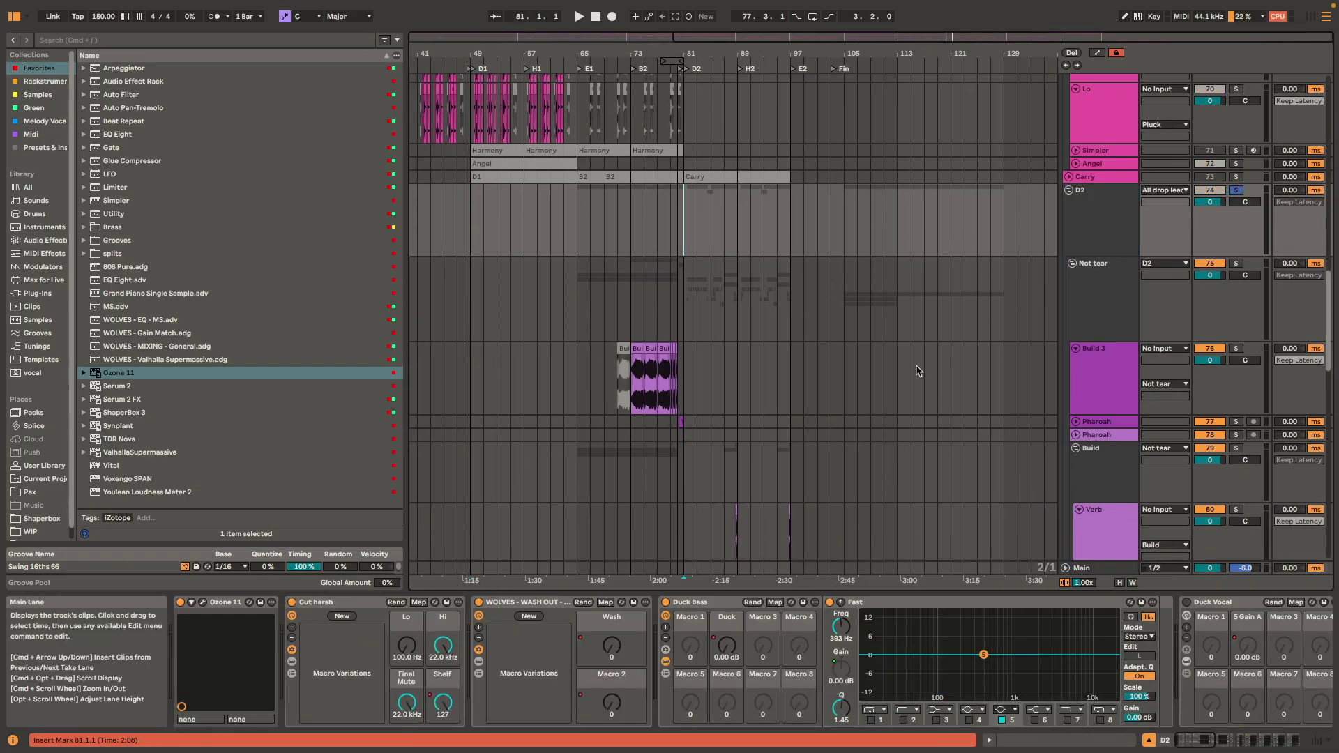
key("space")
key("space")
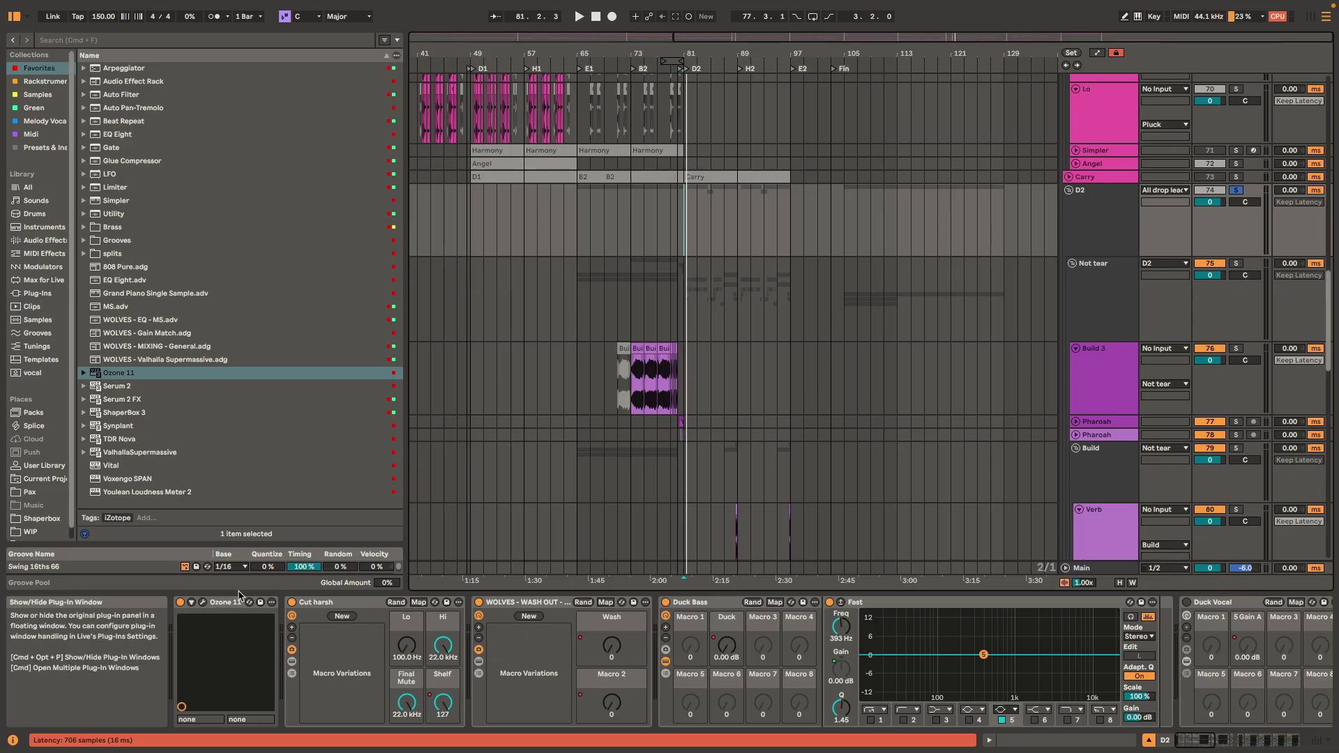
- Open the D2 group's Ozone 11, view its Exciter and Spectral Shaper modules, and close the plug-in window
left_click(203, 602)
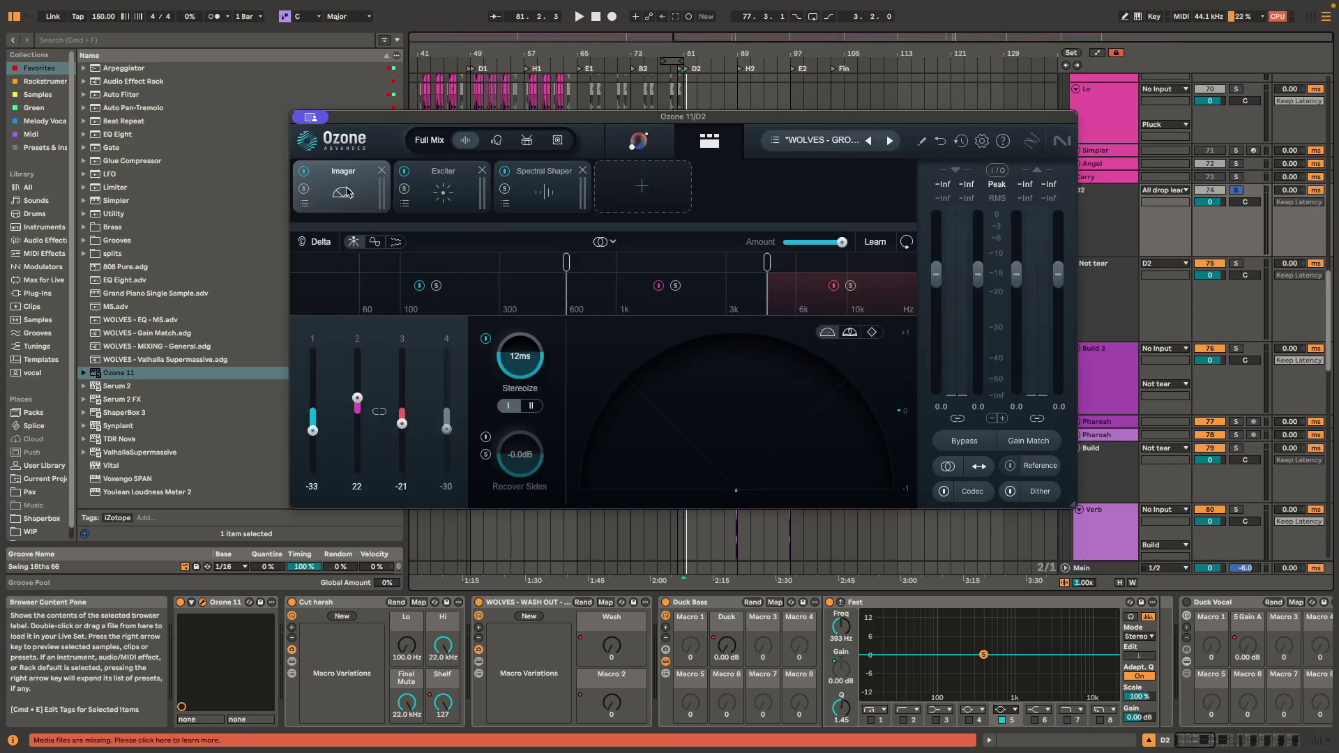
left_click(447, 182)
left_click(574, 190)
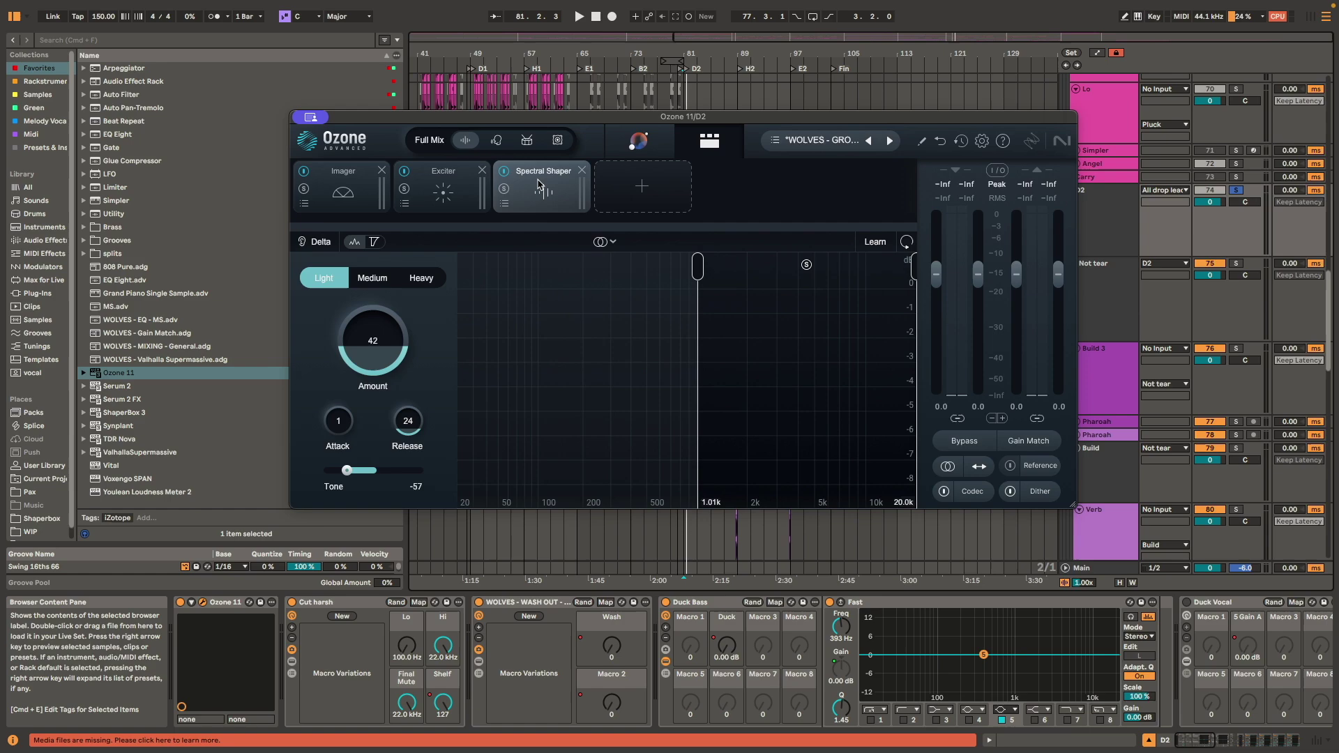
left_click(311, 117)
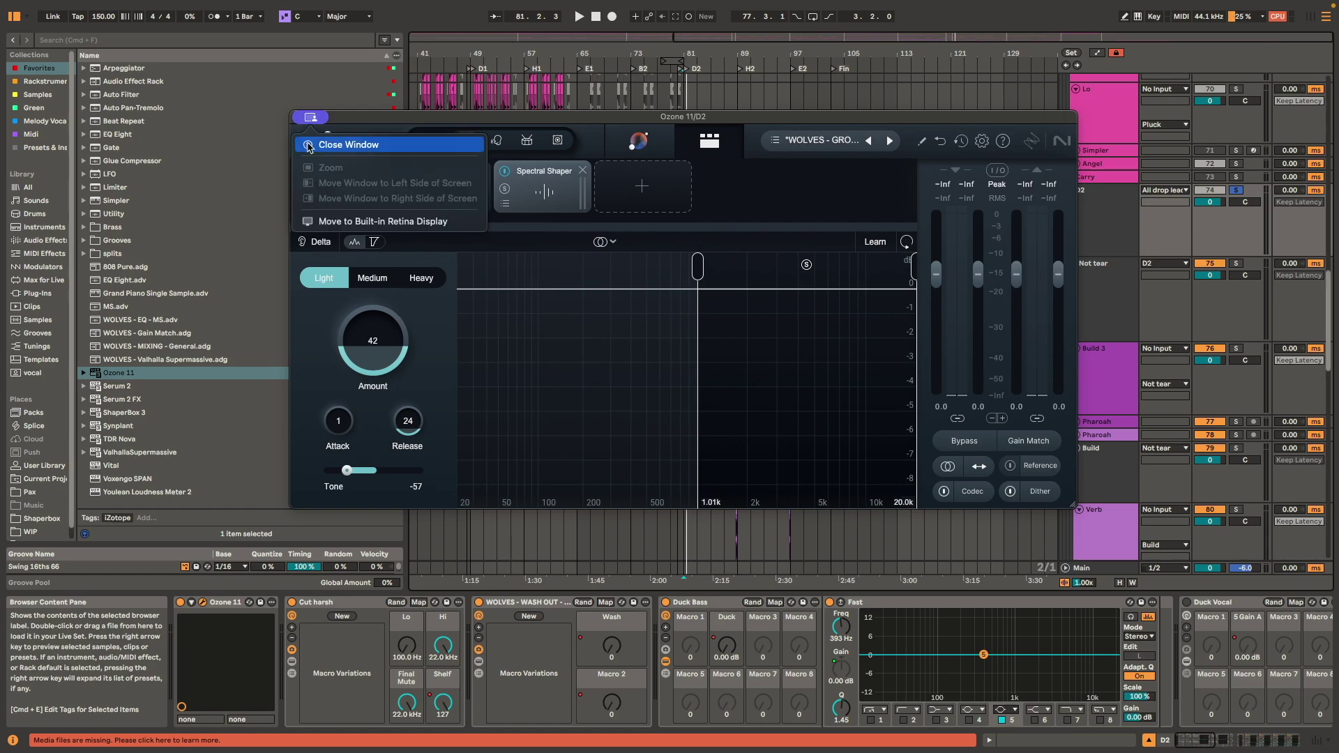
left_click(308, 146)
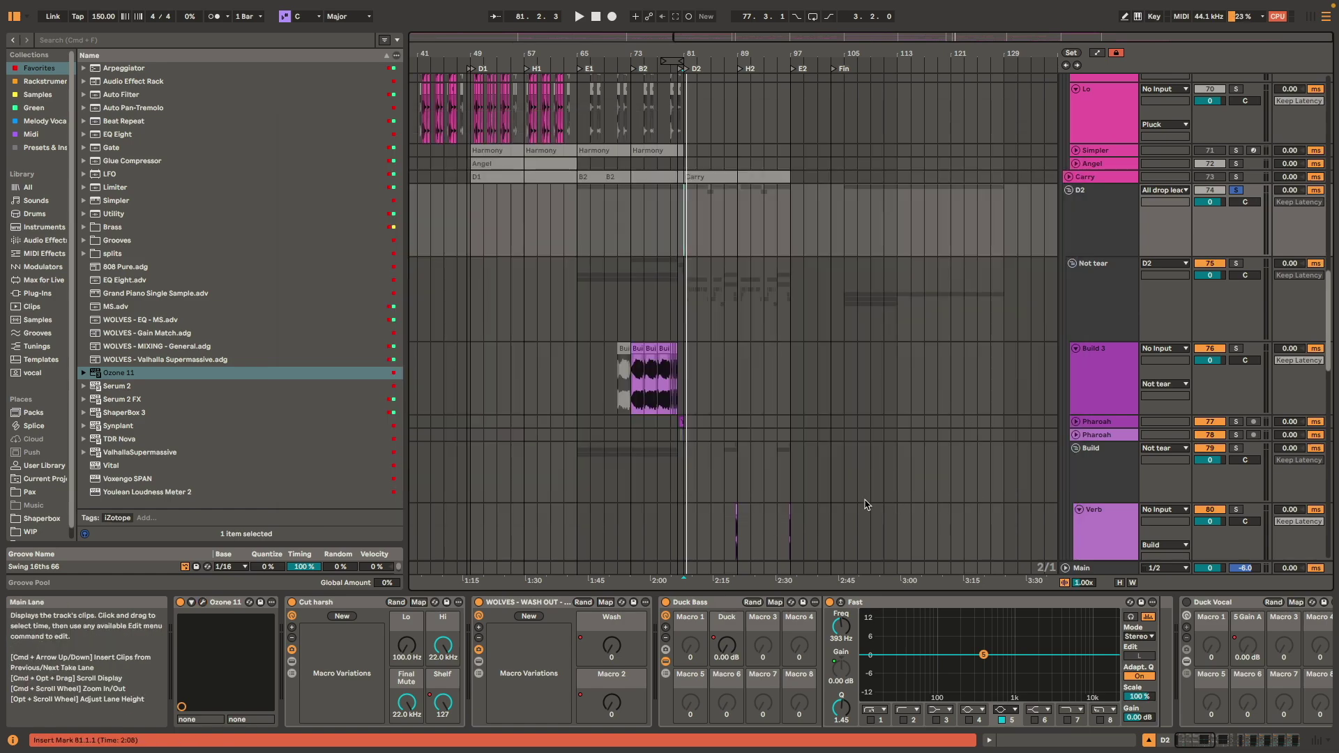
- Show the Main track's device chain and set the playback start position to 49.1.1 at the D1 locator
left_click(1096, 570)
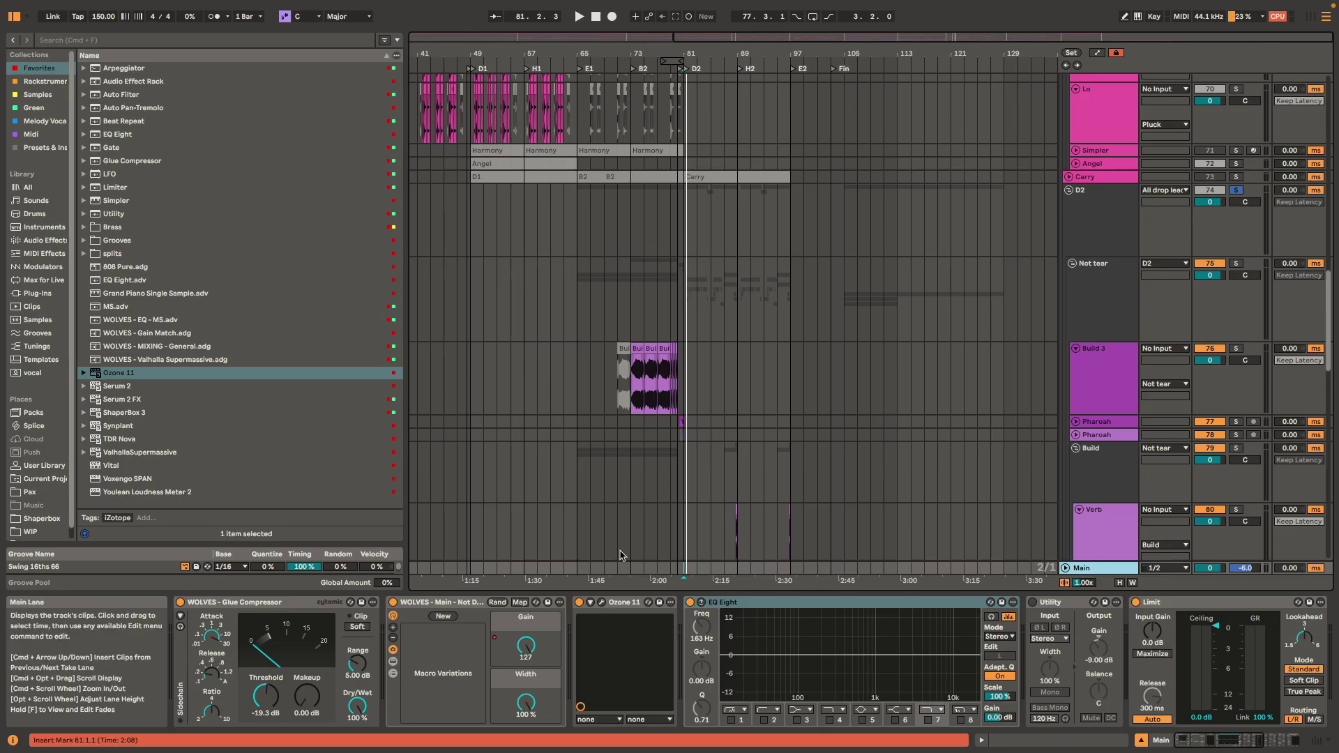
left_click(470, 567)
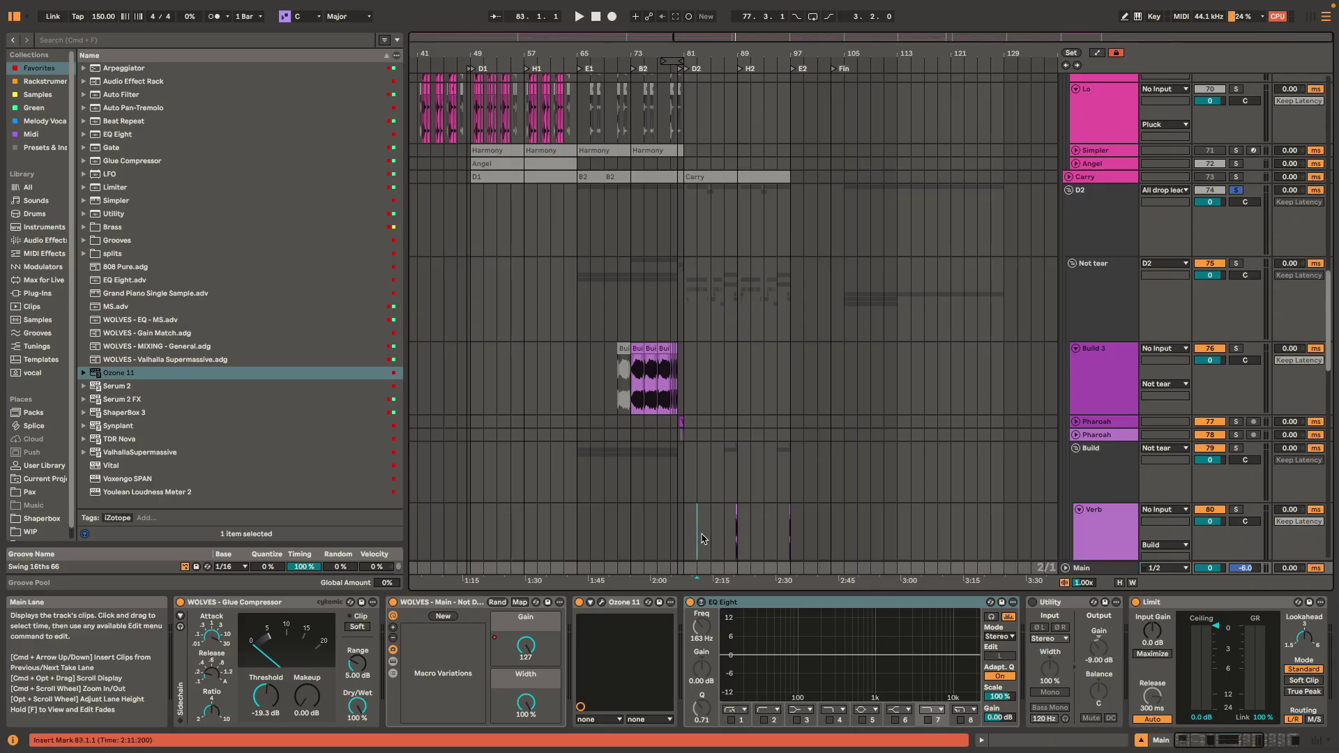
left_click(590, 537)
left_click(590, 566)
left_click(471, 566)
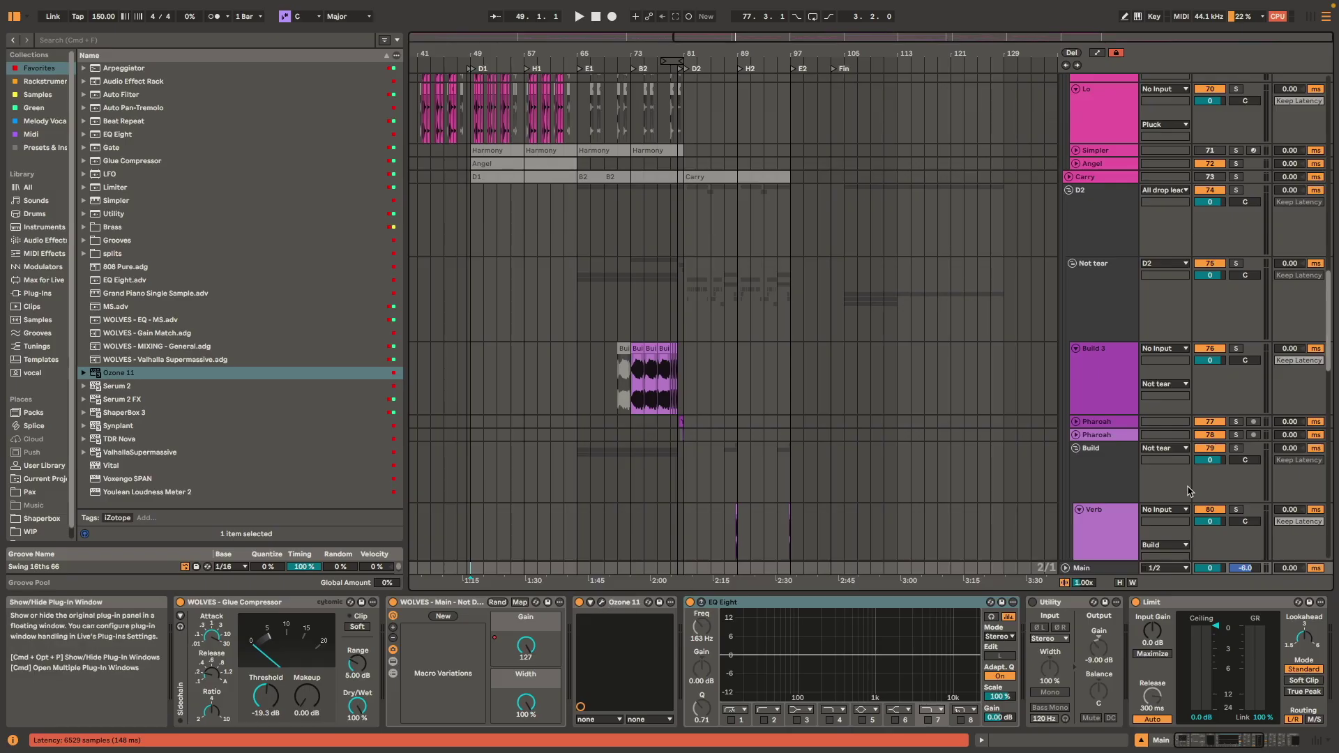
- Open the Main track's Ozone 11, view its Stabilizer module and play from 49.1.1 to examine its effect
left_click(602, 602)
left_click(502, 136)
key("space")
key("space")
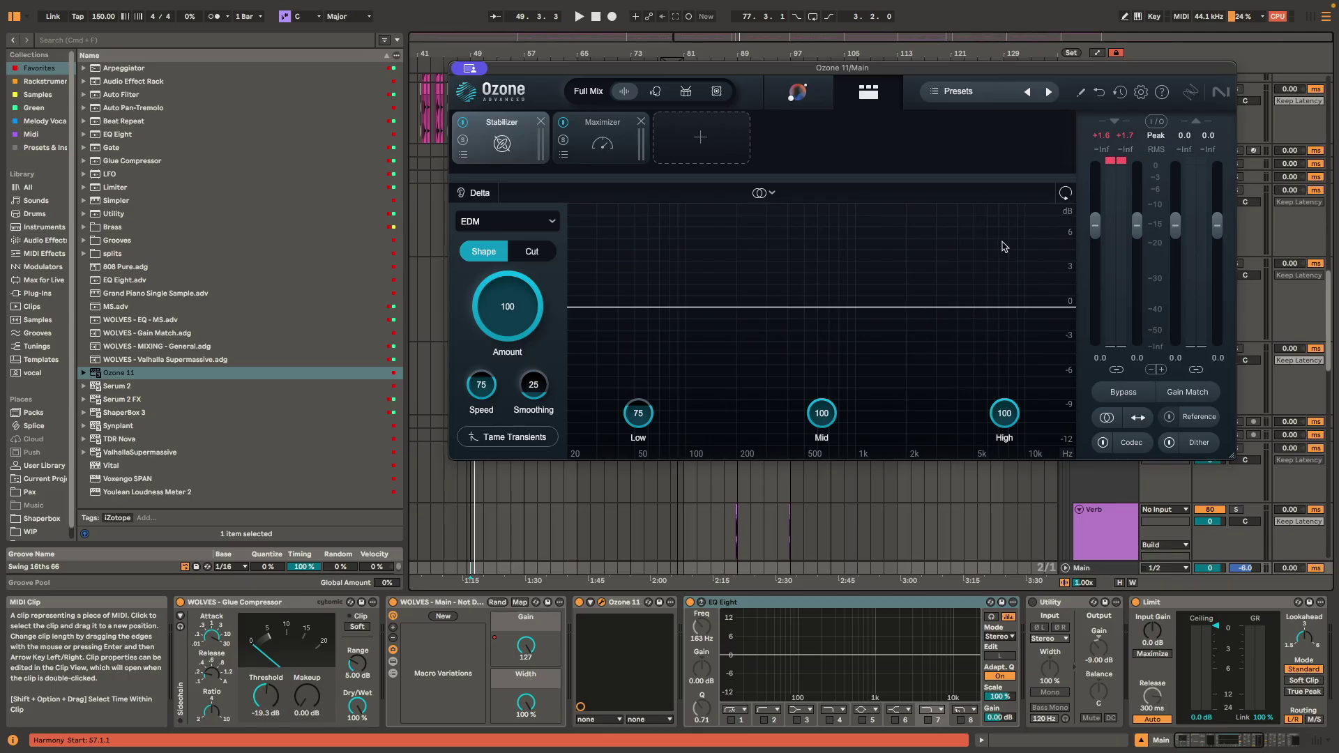
key("space")
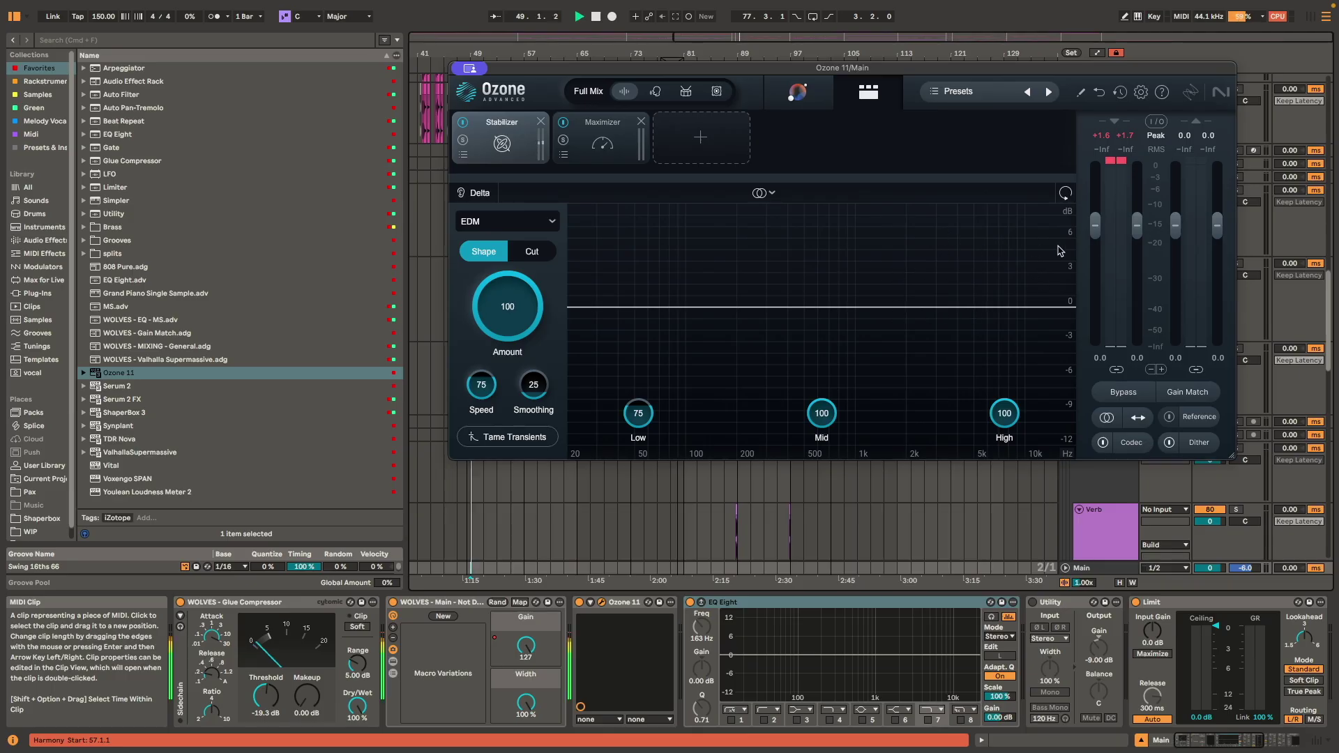
key("space")
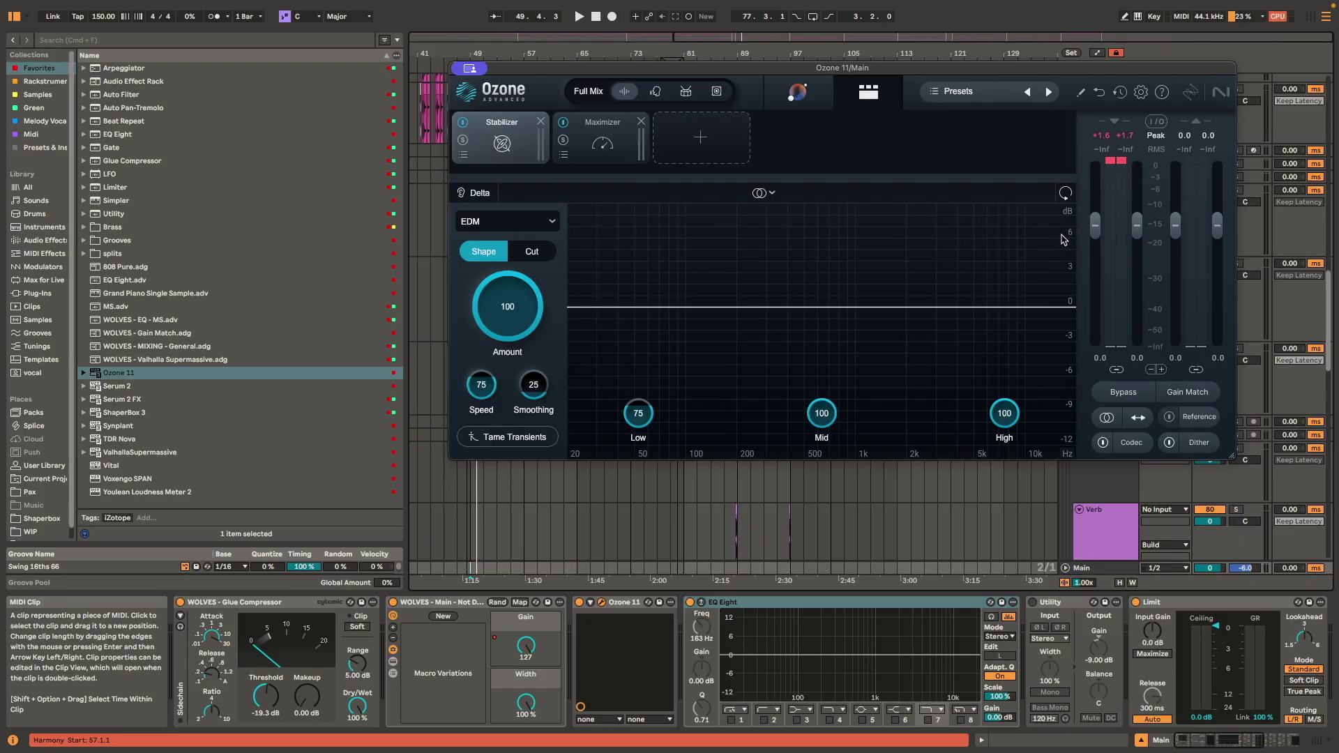
key("space")
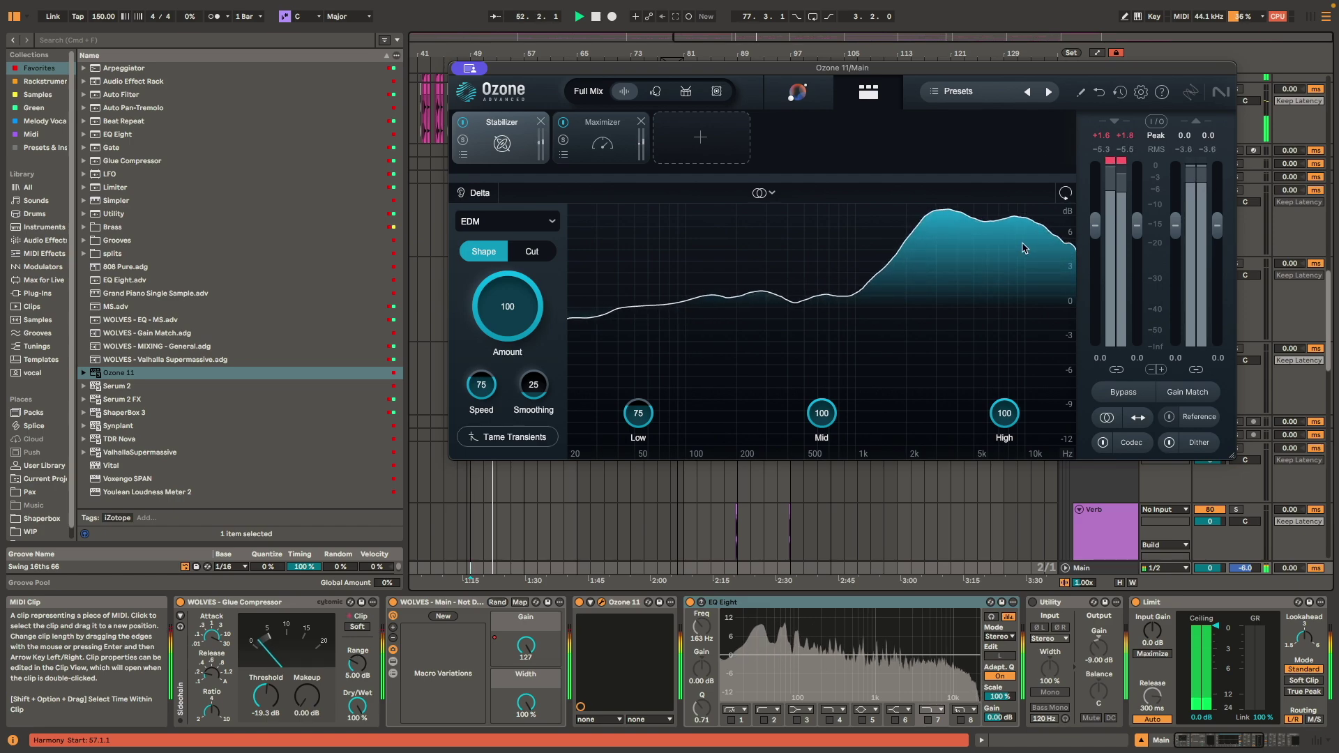
key("space")
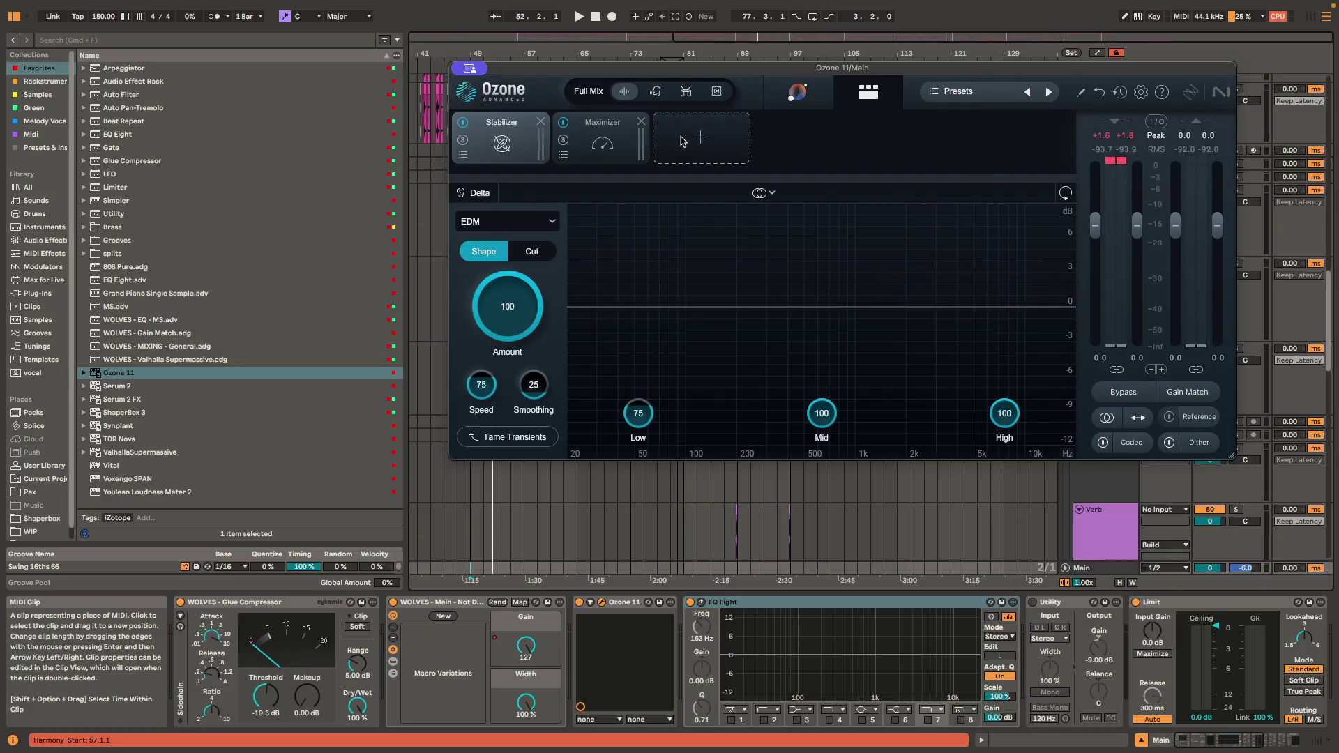
- View the Ozone 11 Maximizer, compare it bypassed and enabled while playing from 49.1.1, and close the plug-in window
left_click(604, 148)
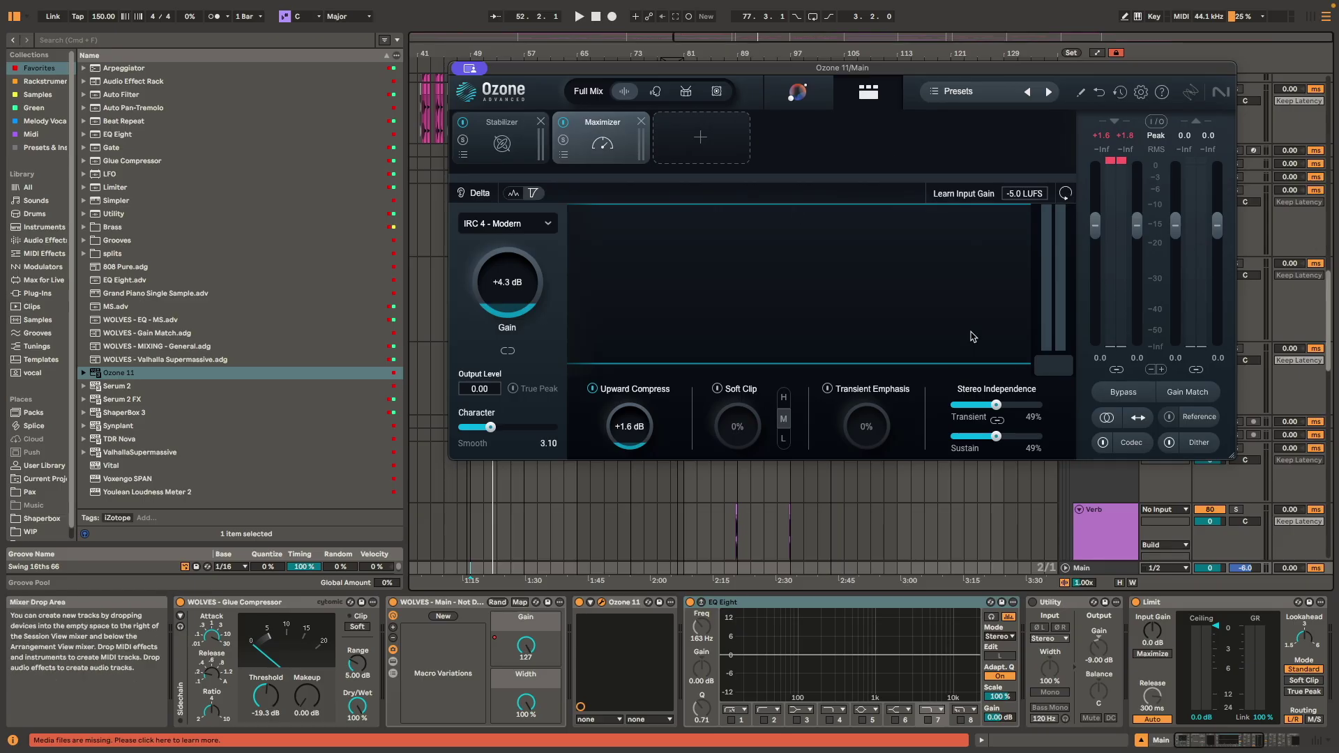
left_click(564, 124)
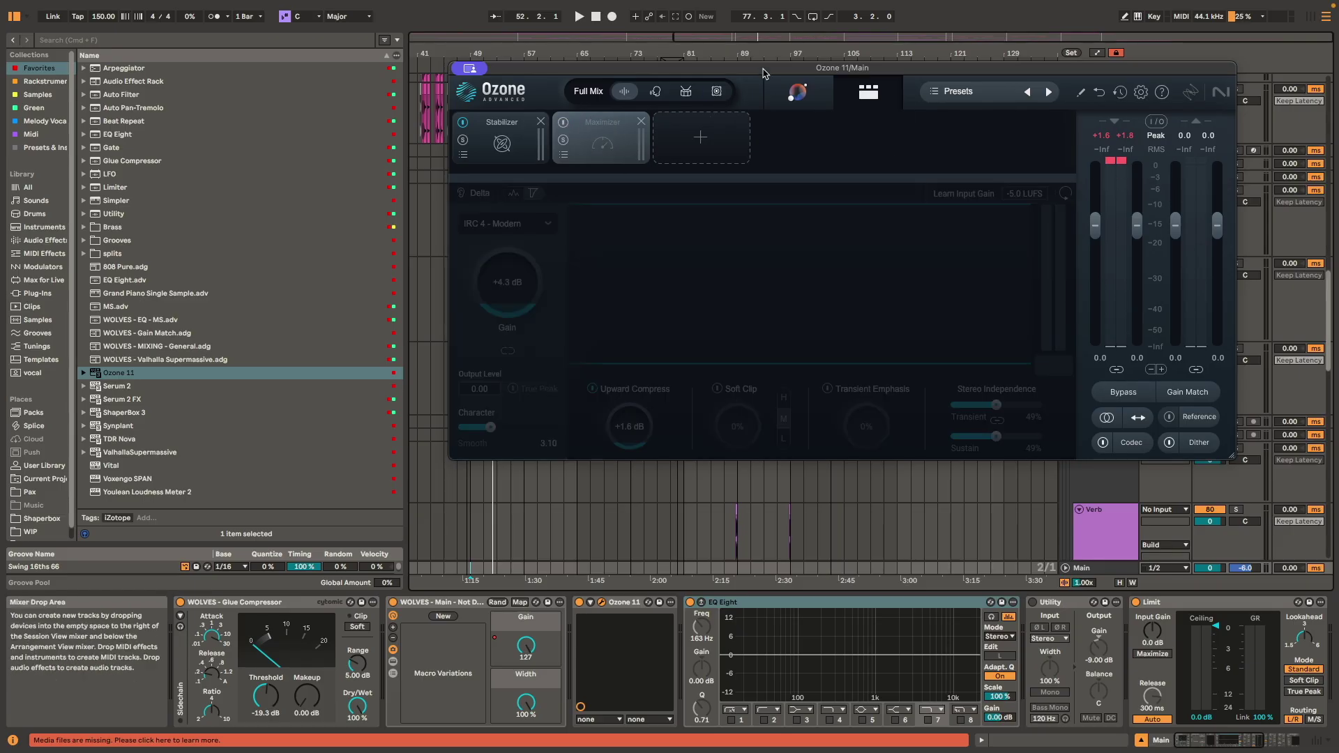
left_click_drag(787, 64, 774, 163)
key("space")
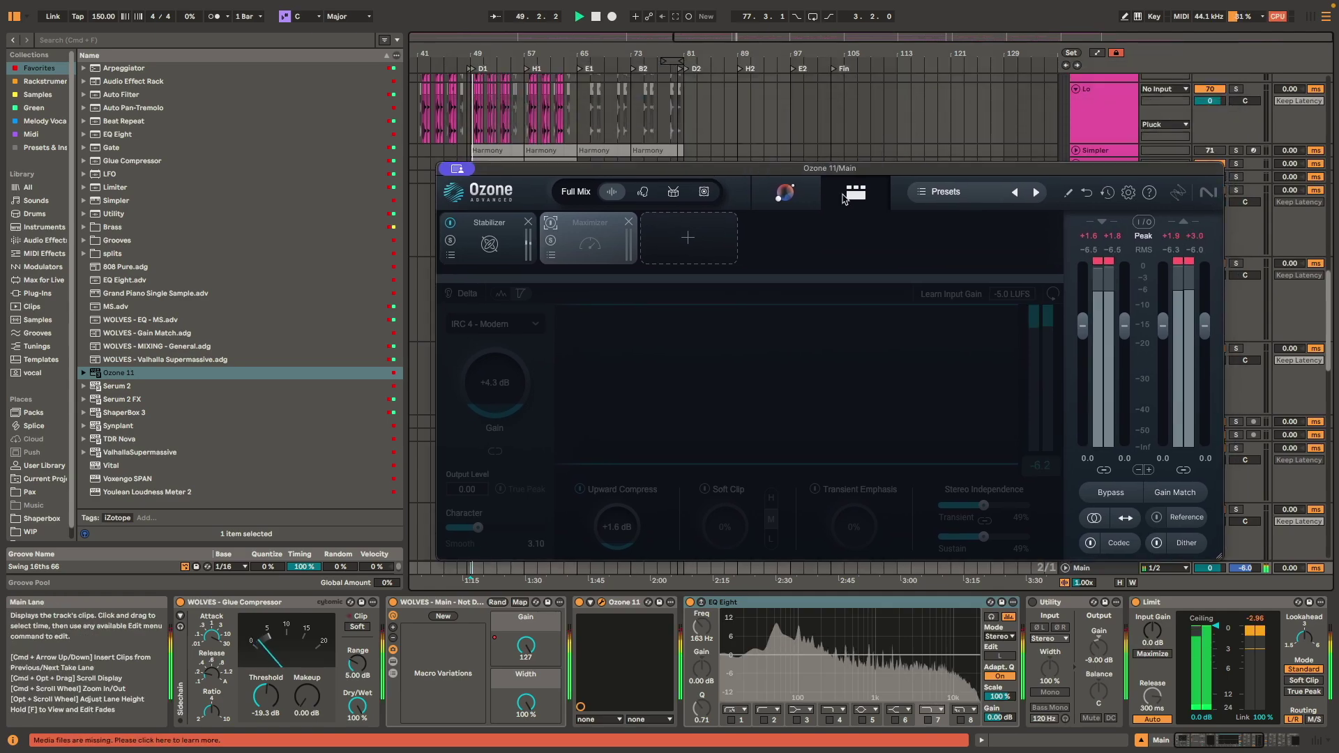
left_click(551, 223)
key("space")
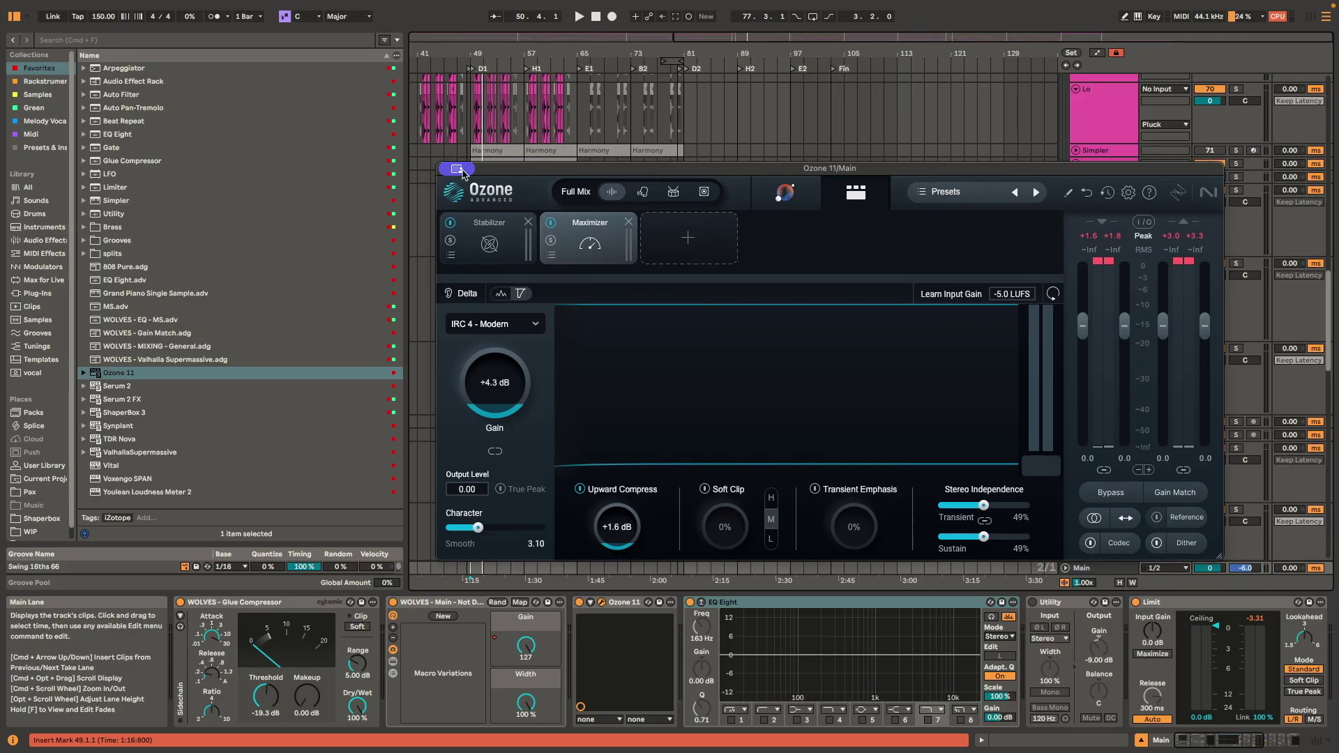
left_click(457, 168)
left_click(522, 198)
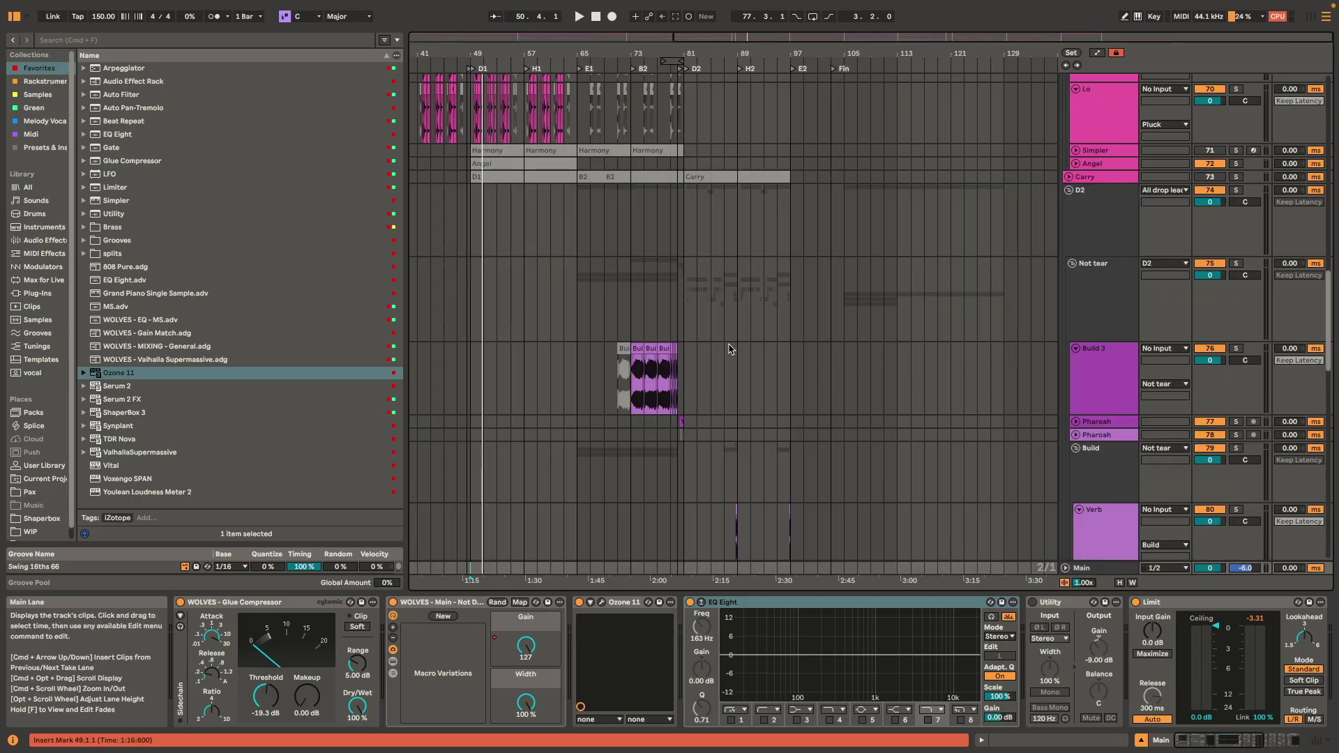
- Show the D2 group's device chain and start playback from 73.1.1
left_click(632, 289)
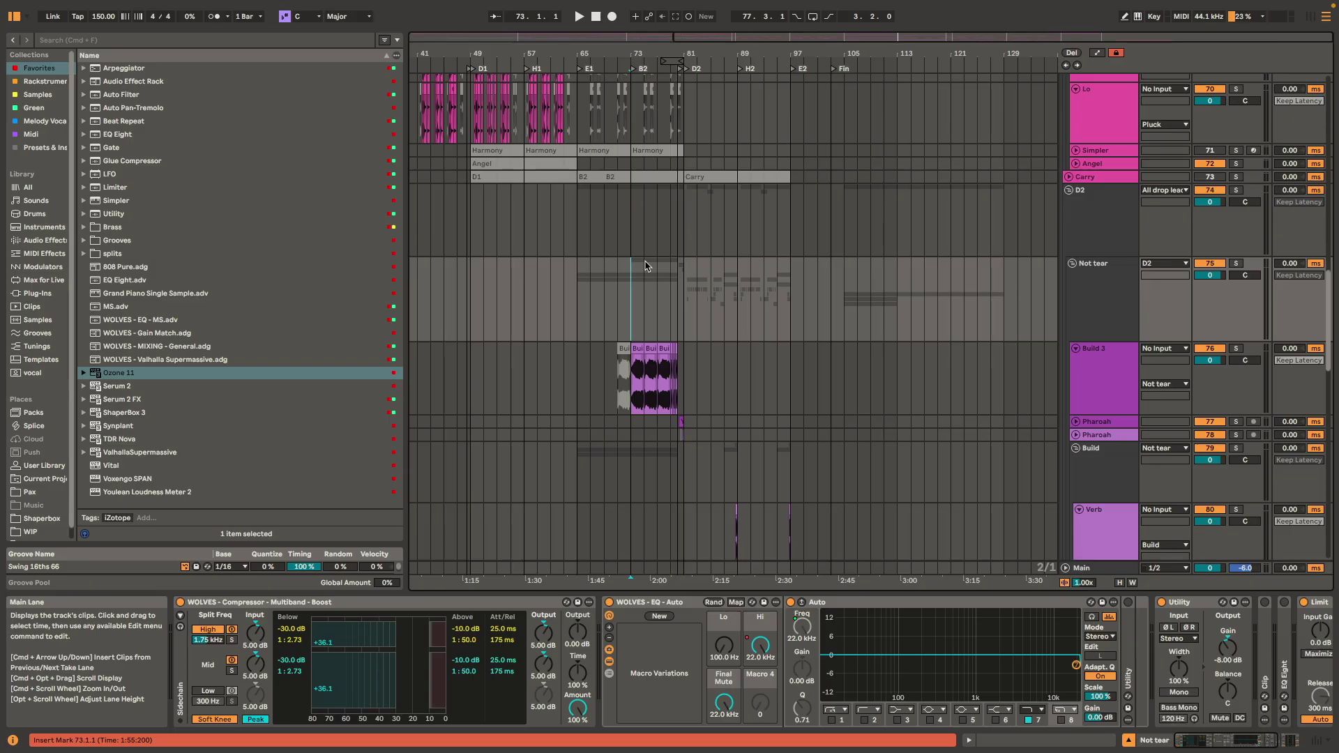
left_click(632, 220)
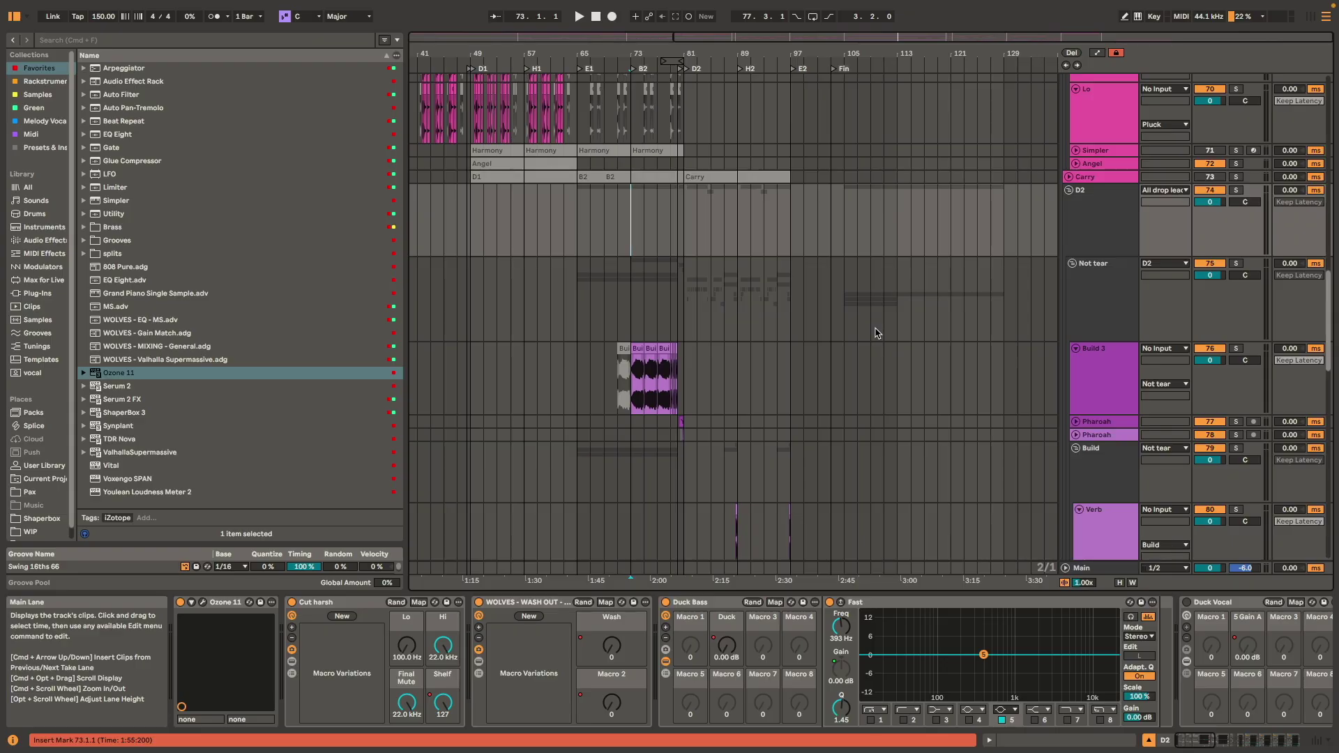
key("space")
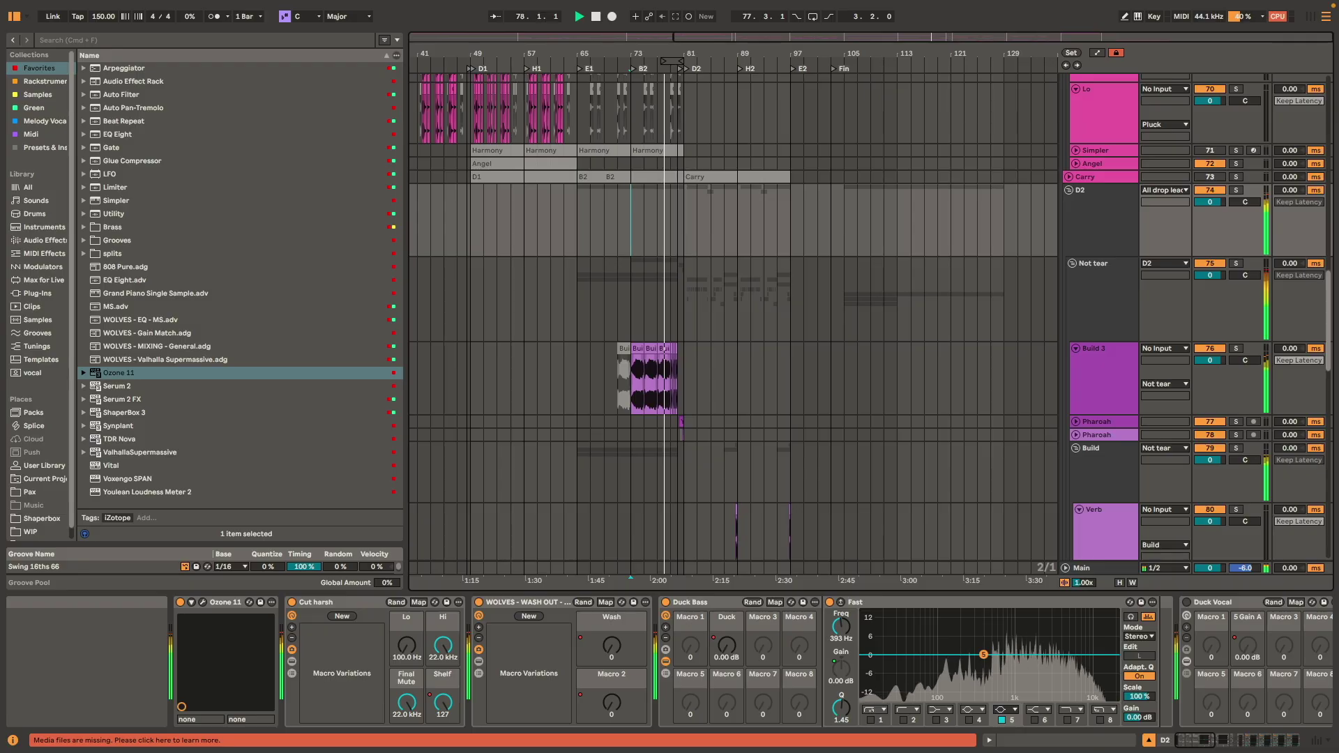
- Turn on Follow and enlarge the timeline to examine the D2 group's tracks through the second drop during playback
left_click(495, 16)
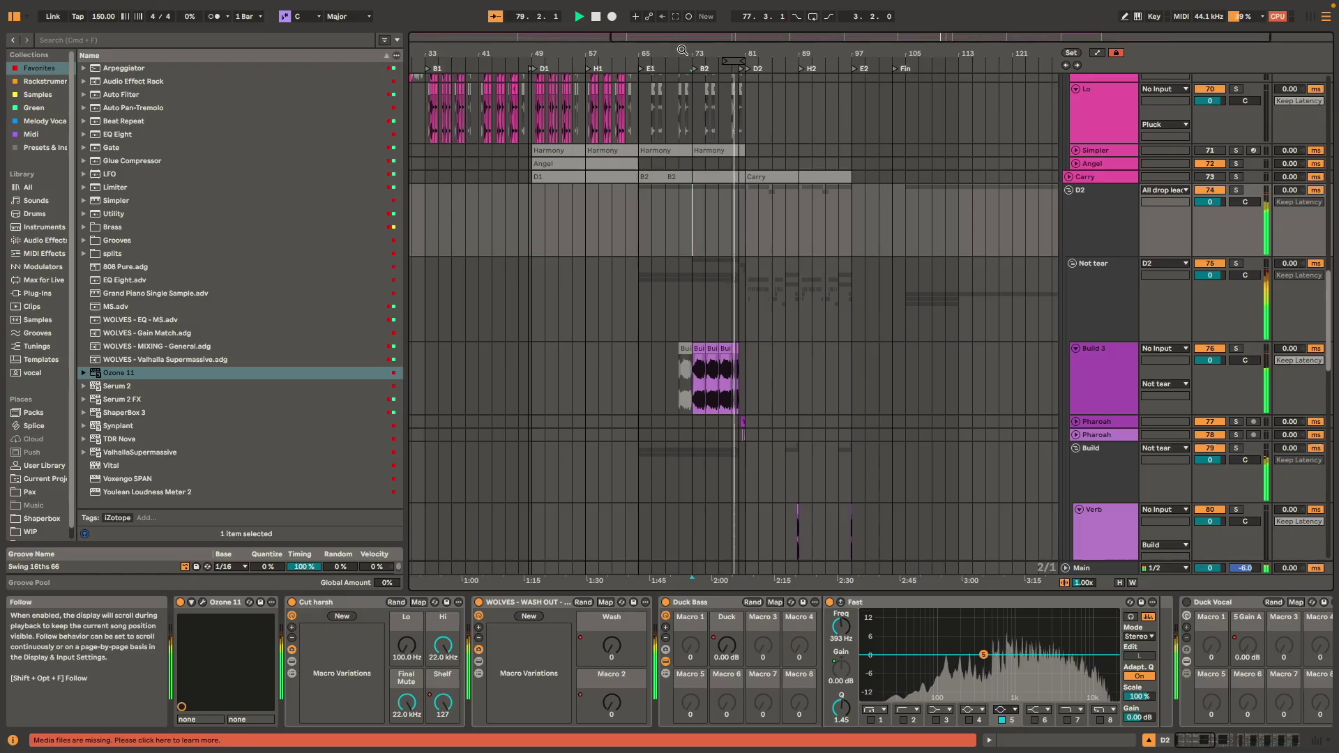
left_click_drag(737, 33, 901, 582)
scroll(900, 446, "down", 10)
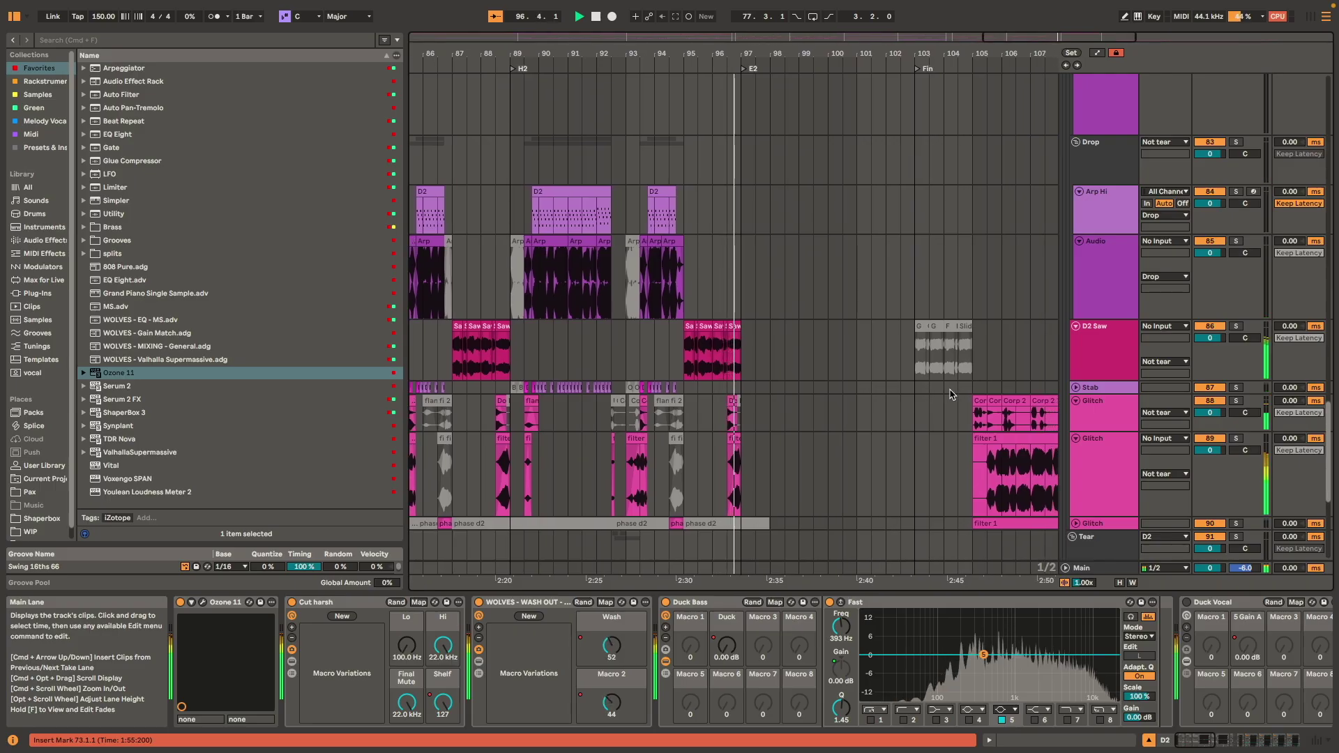
scroll(949, 363, "up", 5)
scroll(948, 362, "up", 20)
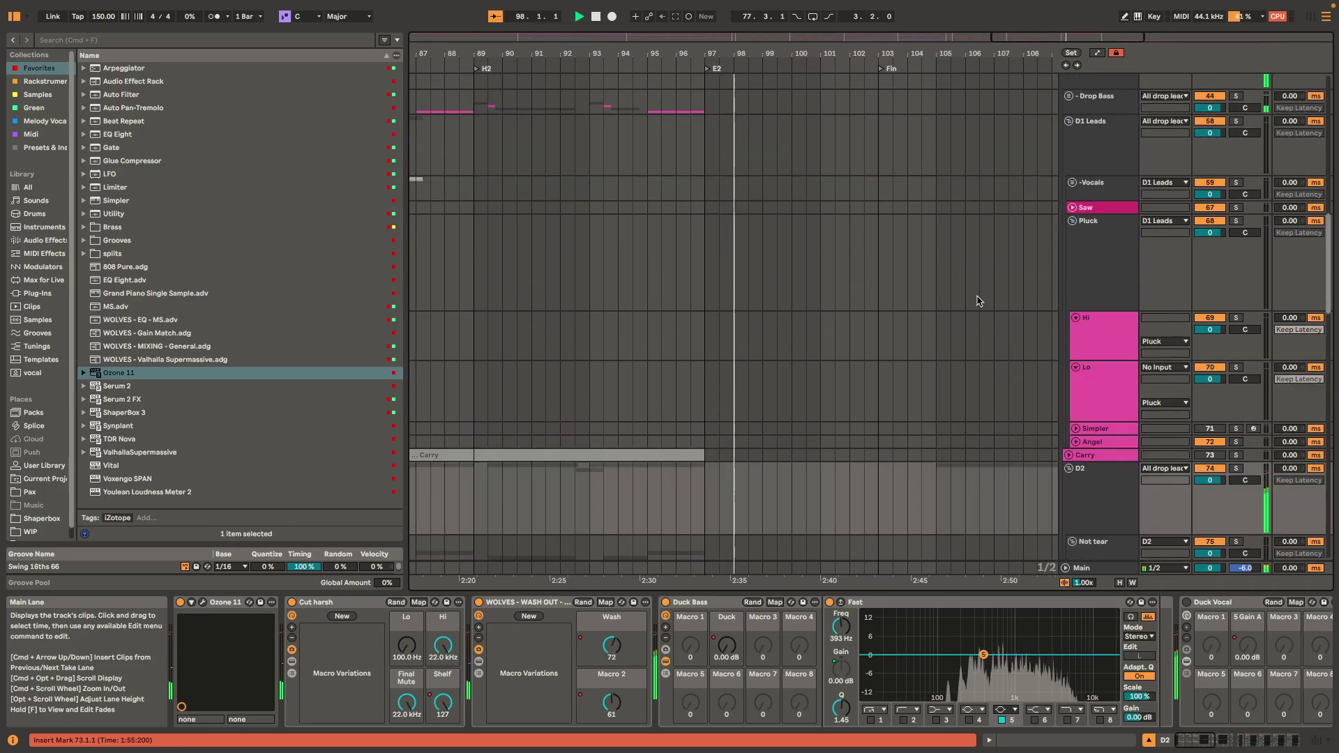